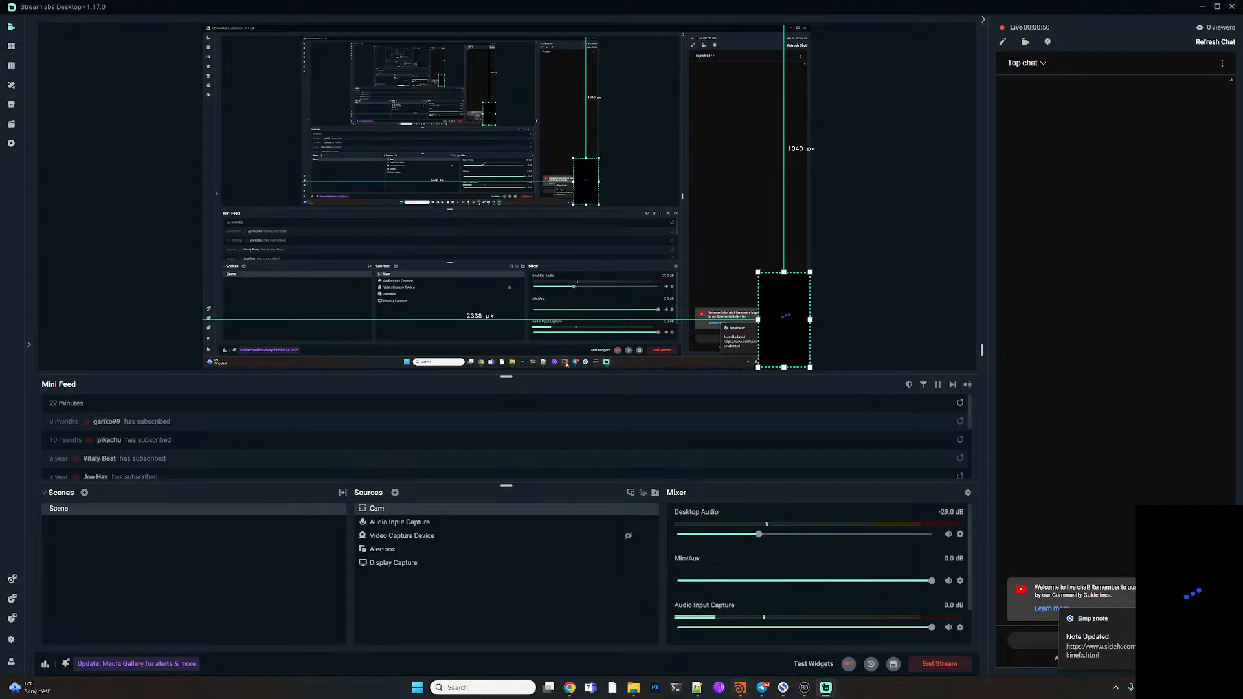
pyautogui.click(740, 687)
pyautogui.click(569, 688)
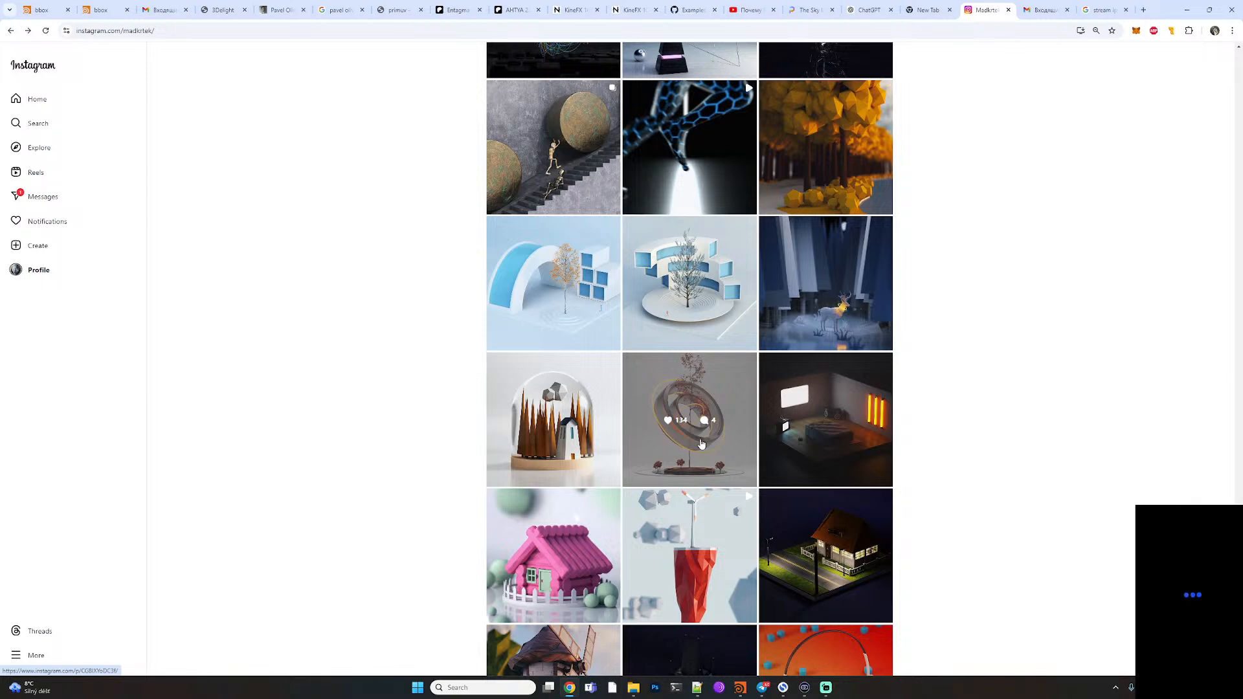
pyautogui.click(826, 687)
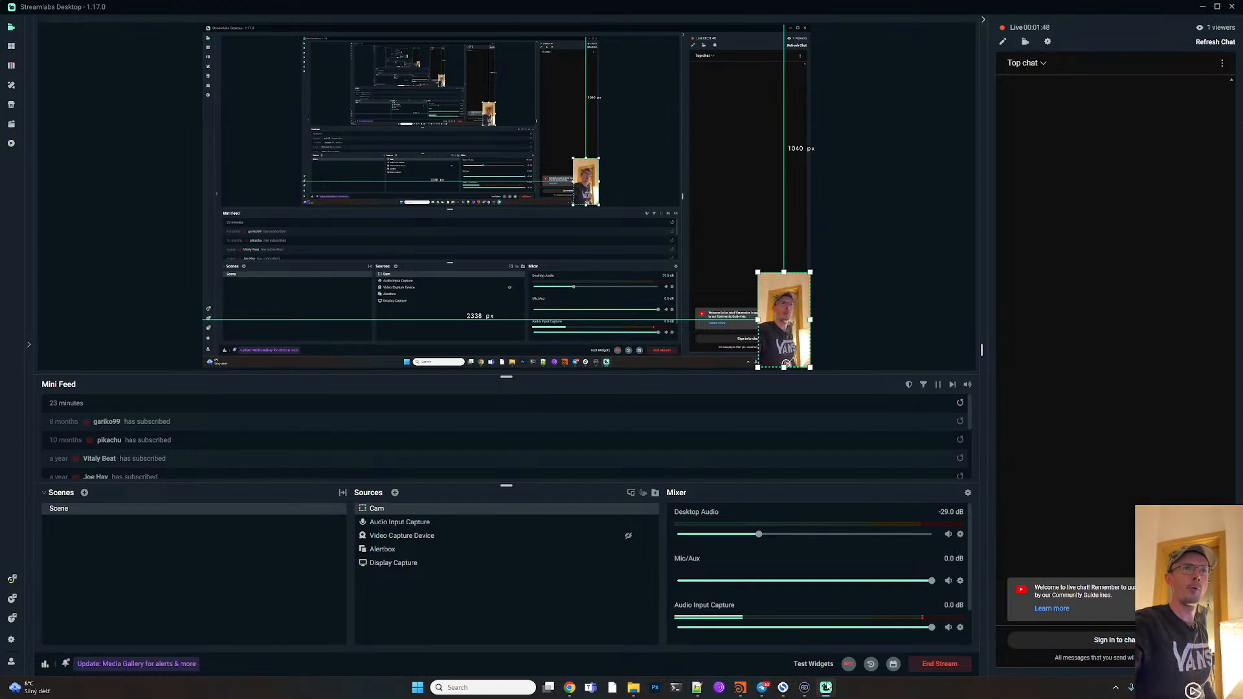
pyautogui.click(738, 693)
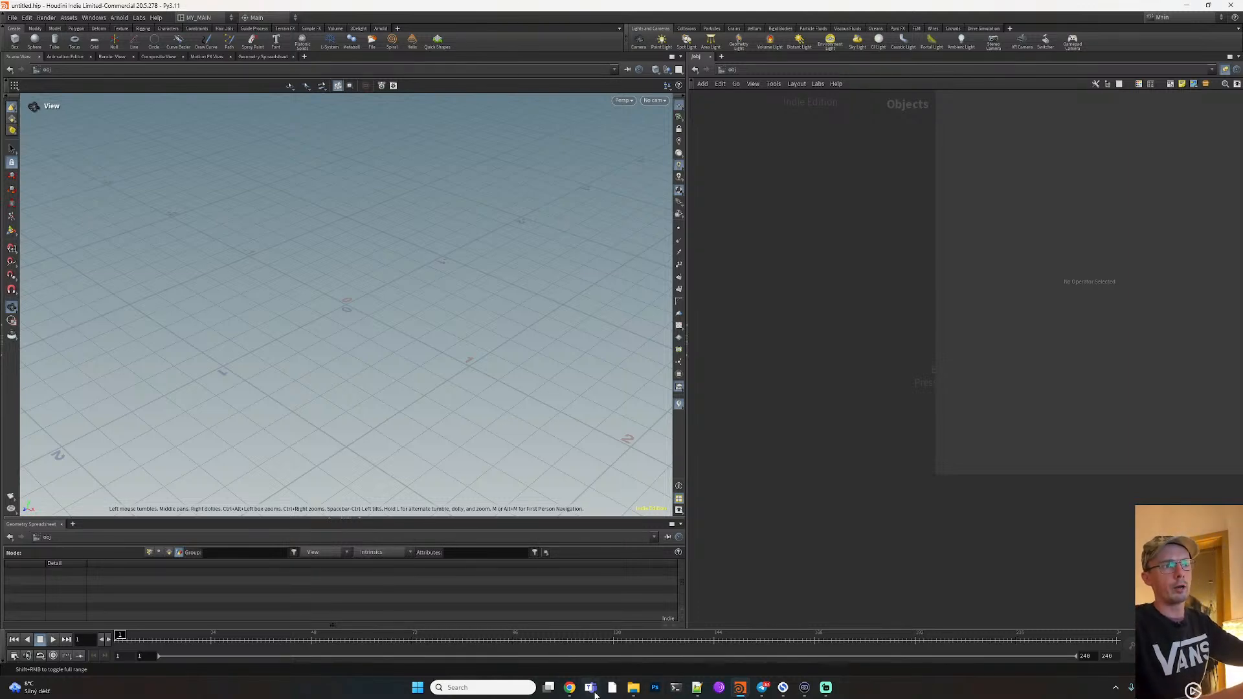
# Switch to Chrome and open the Instagram post showing the curved white building behind a tree on a round platform
pyautogui.click(569, 687)
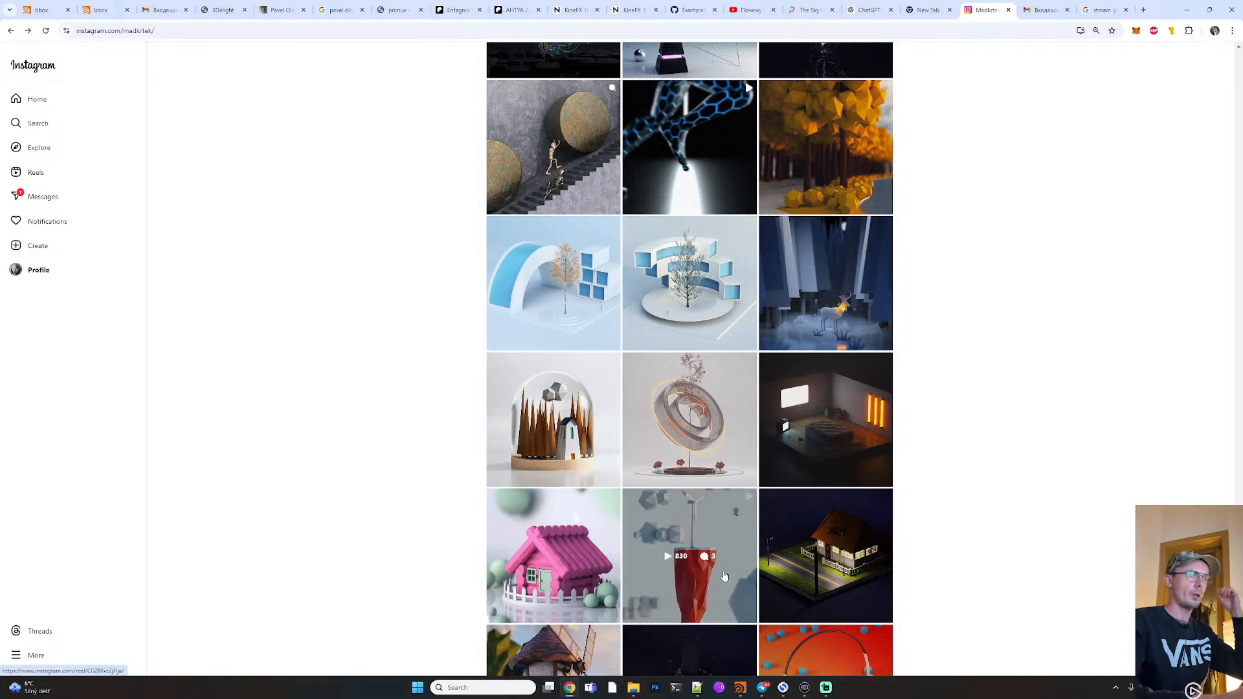
pyautogui.scroll(-2, 990, 357)
pyautogui.scroll(2, 996, 352)
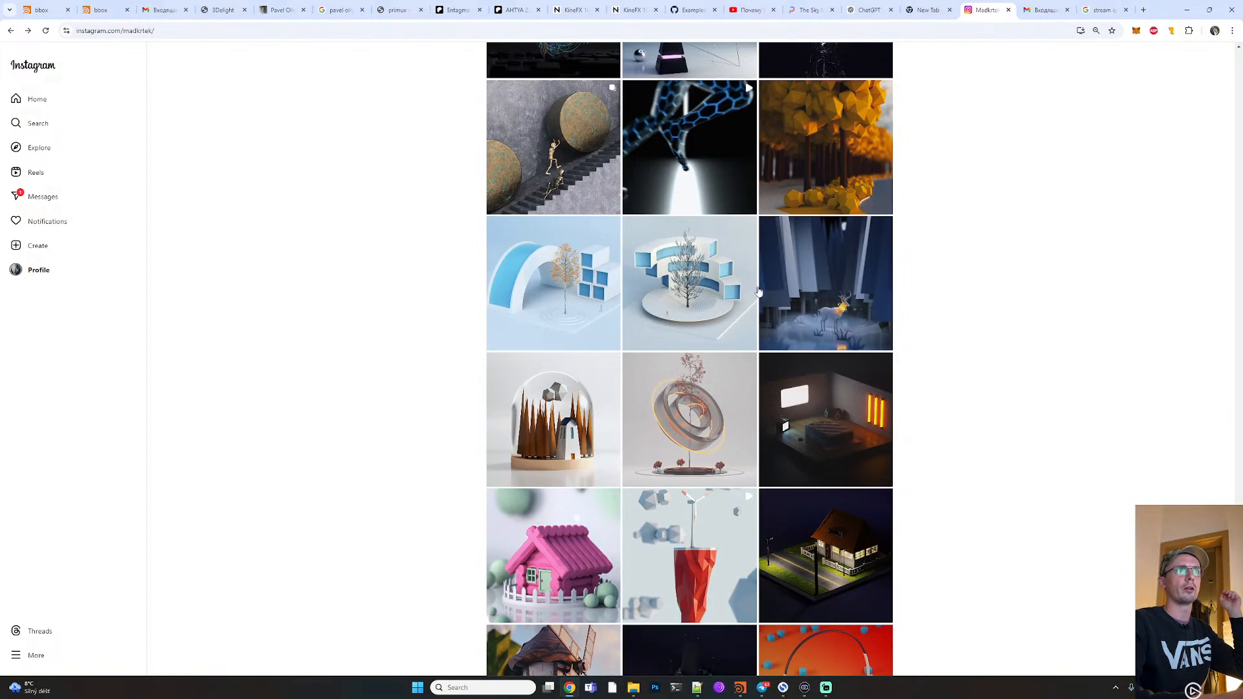
pyautogui.click(697, 273)
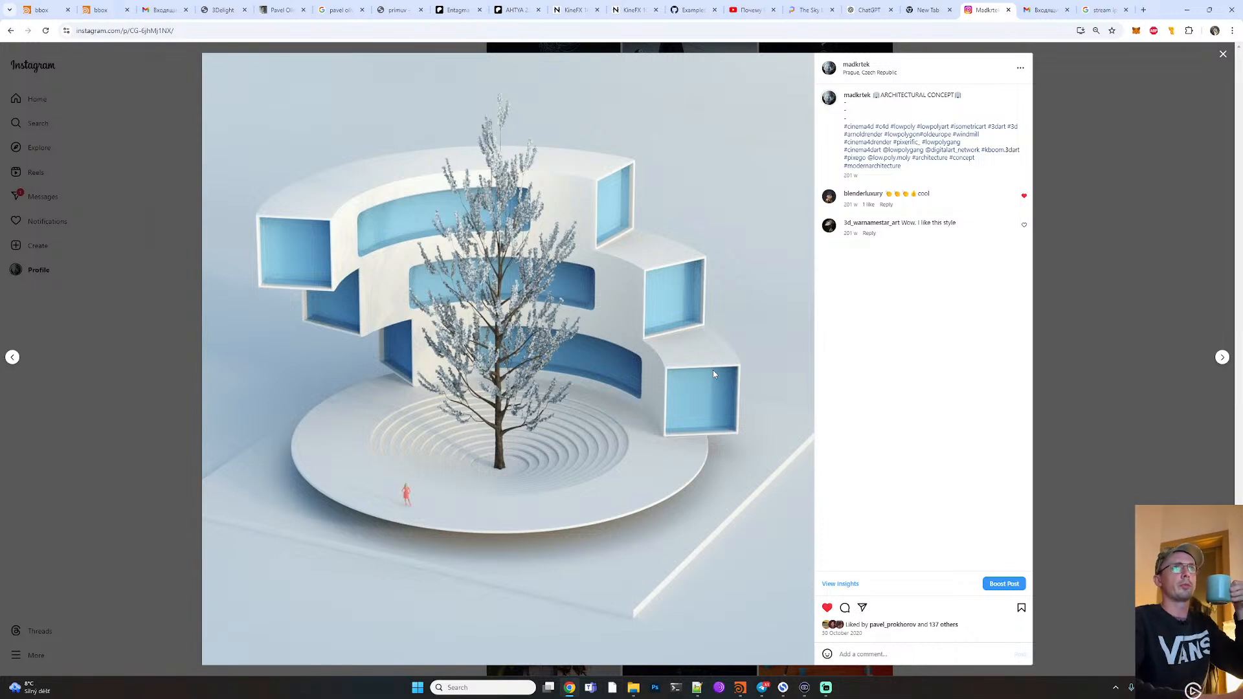
# Quit the Telegram app and return to the architectural concept post in Chrome
pyautogui.rightClick(762, 687)
pyautogui.click(743, 661)
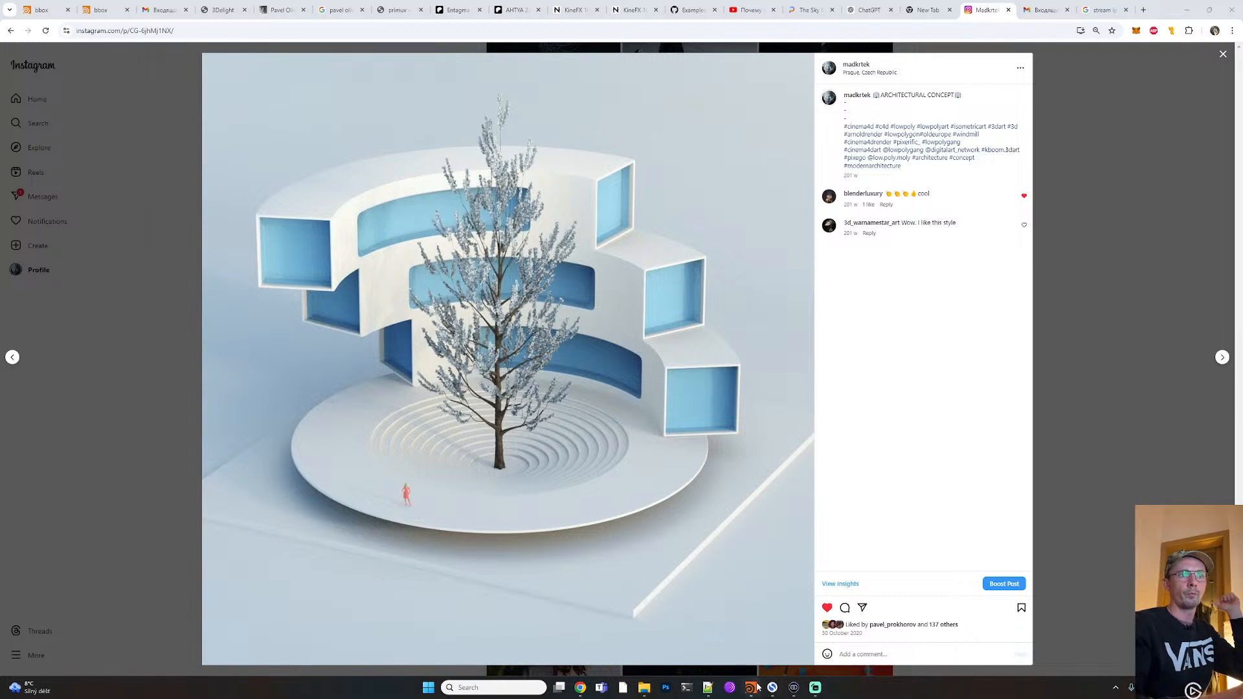
pyautogui.moveTo(753, 687)
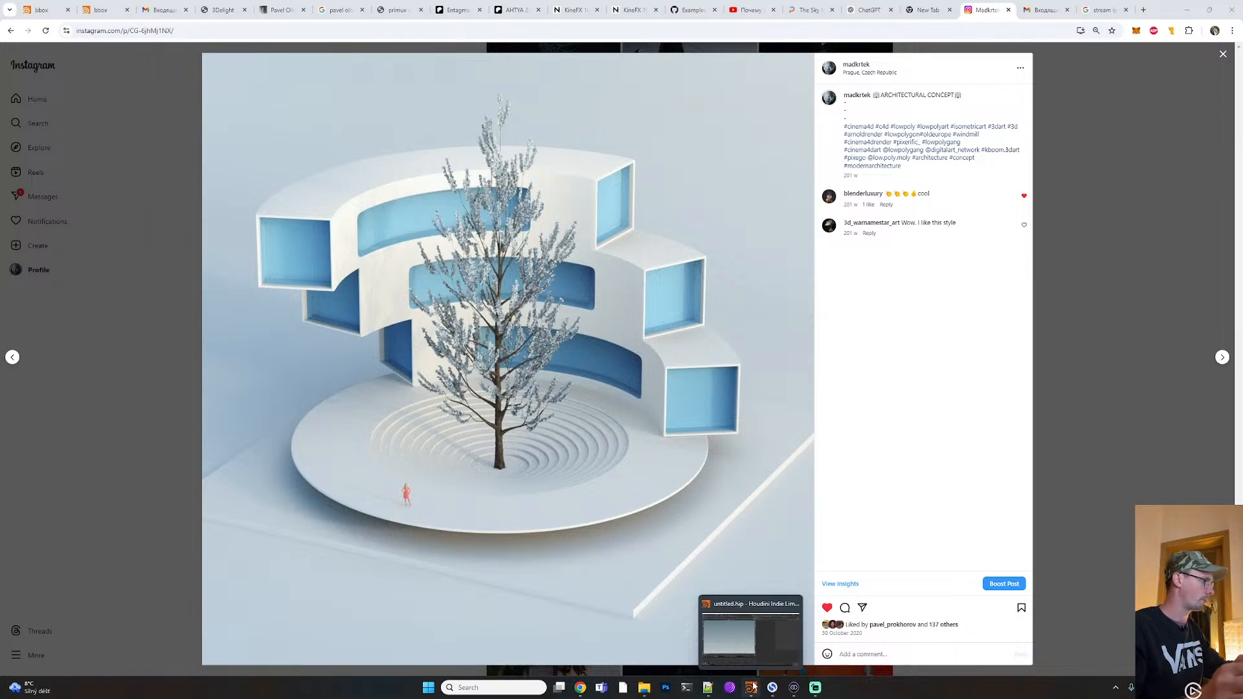
pyautogui.click(751, 687)
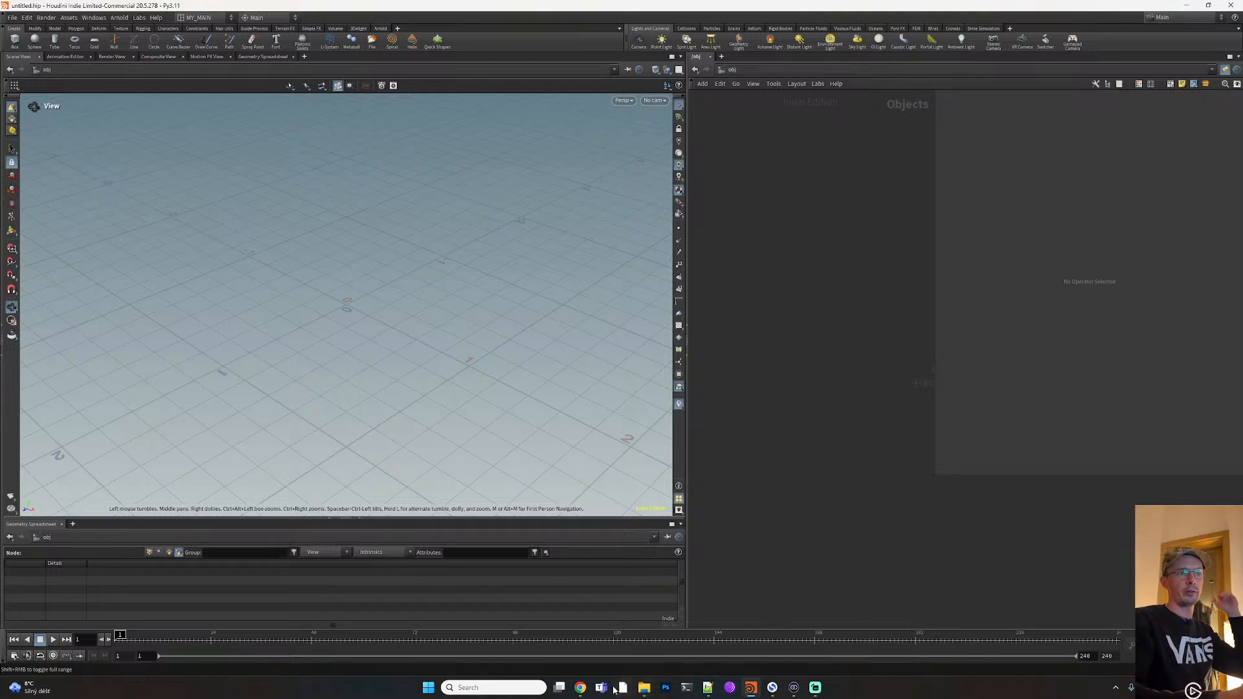
pyautogui.click(582, 688)
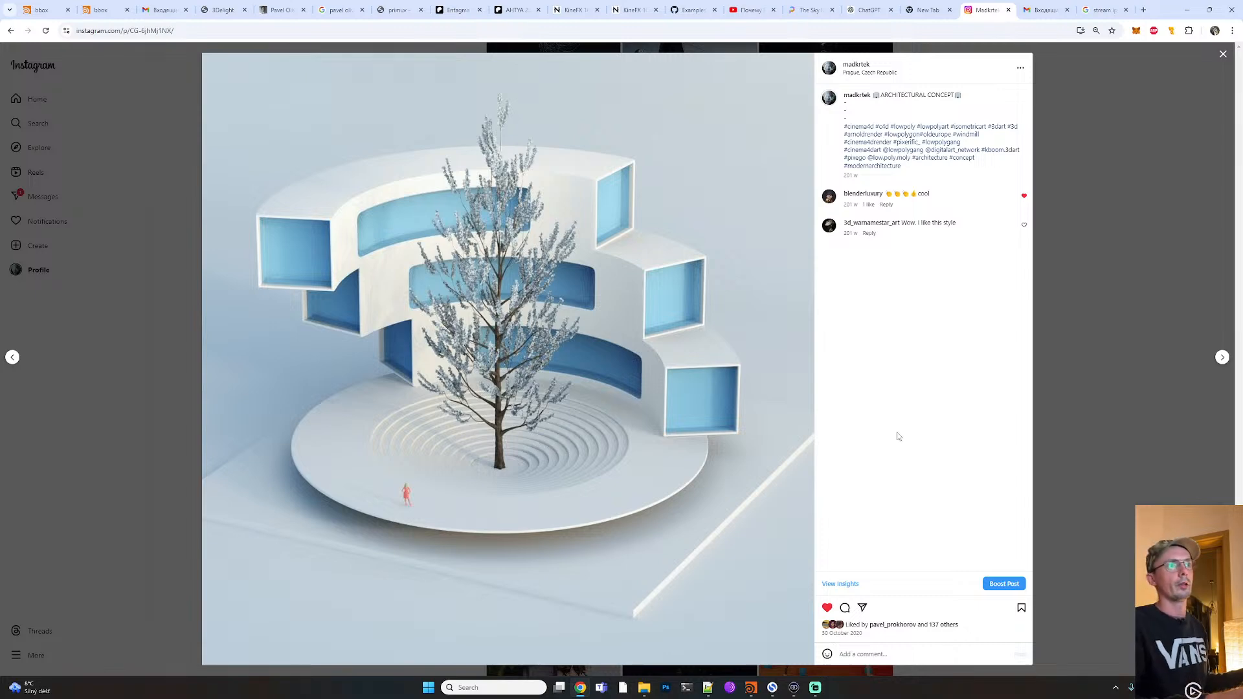
# Switch to Houdini, create a Geometry object at object level and go inside its network
pyautogui.click(750, 687)
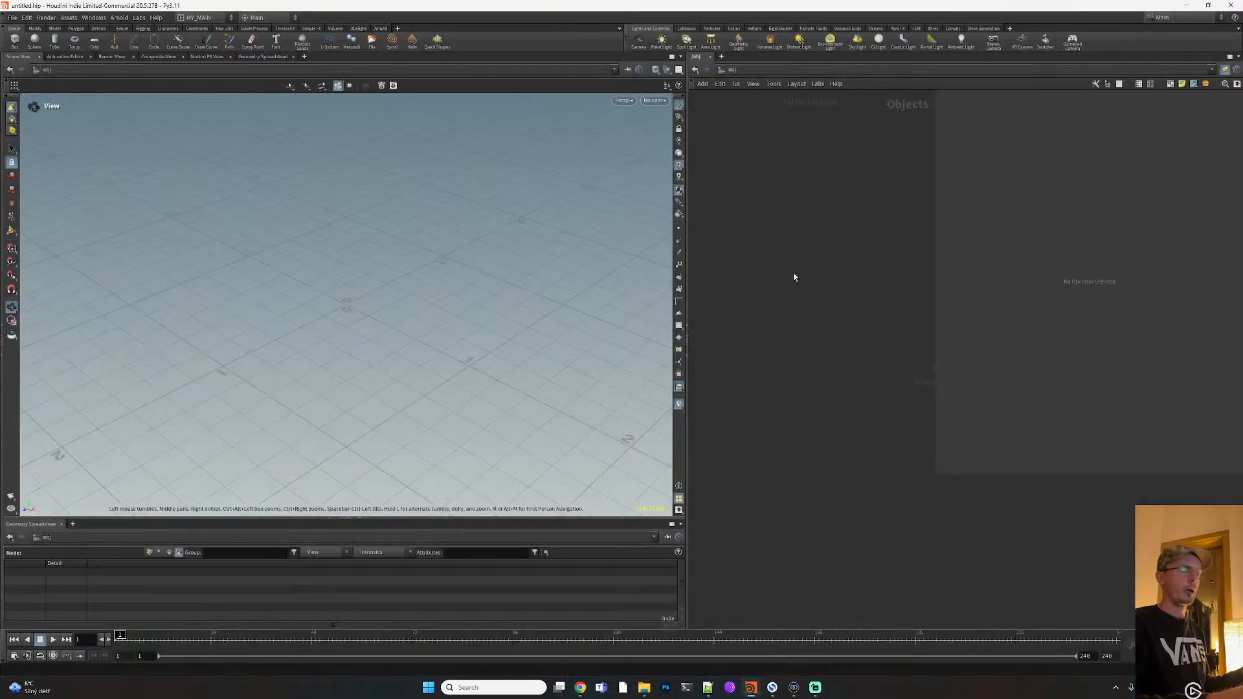
pyautogui.press('Tab')
pyautogui.press('Escape')
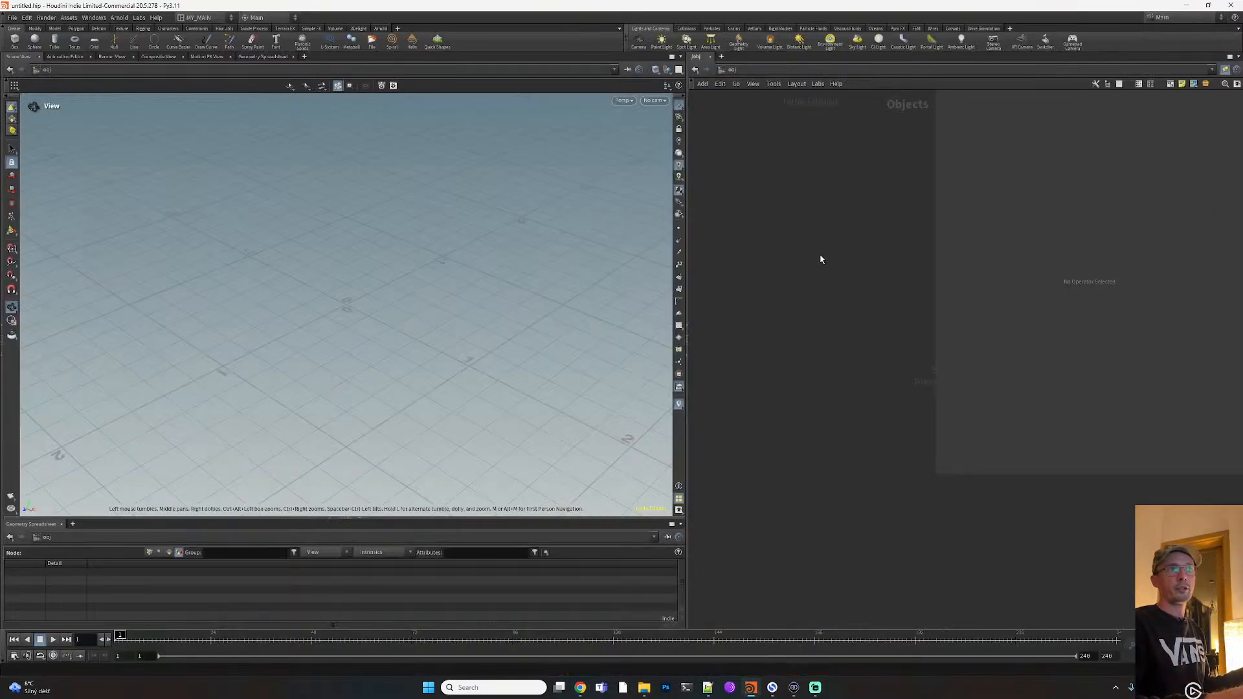
pyautogui.press('Tab')
pyautogui.write('geo')
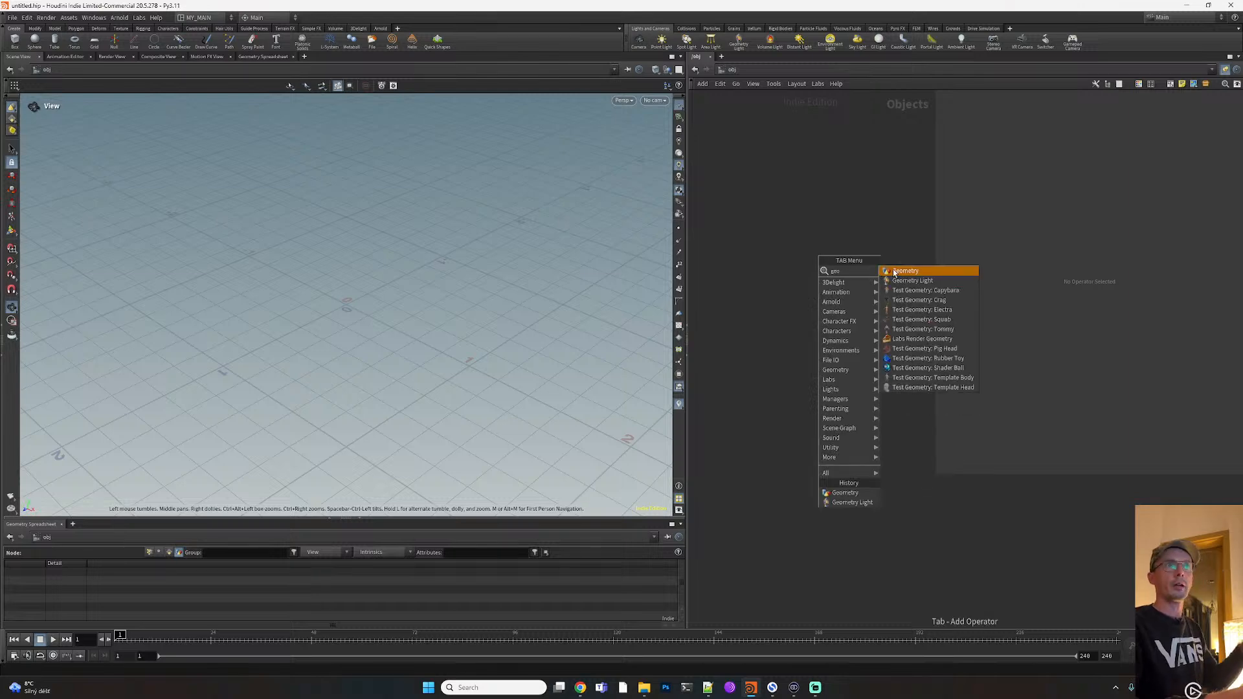
pyautogui.click(894, 273)
pyautogui.click(868, 280)
pyautogui.doubleClick(860, 283)
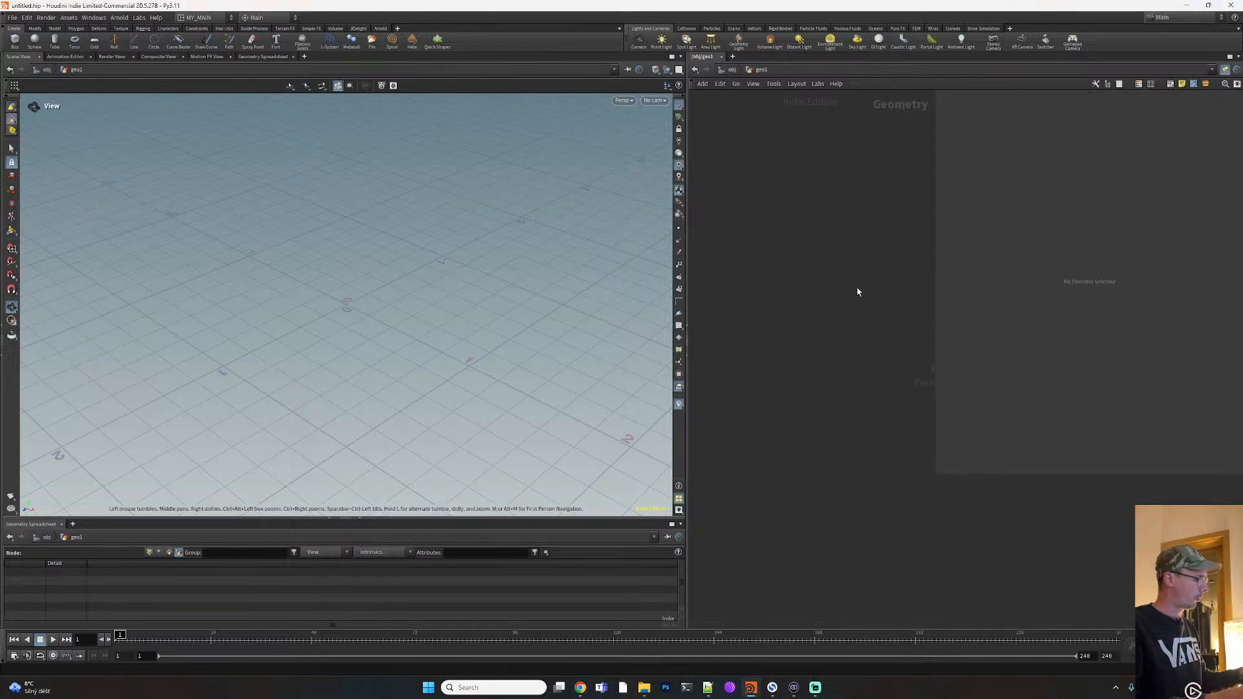
# Add an Attribute Wrangle node to the geometry network
pyautogui.press('Tab')
pyautogui.write('wra')
pyautogui.click(940, 304)
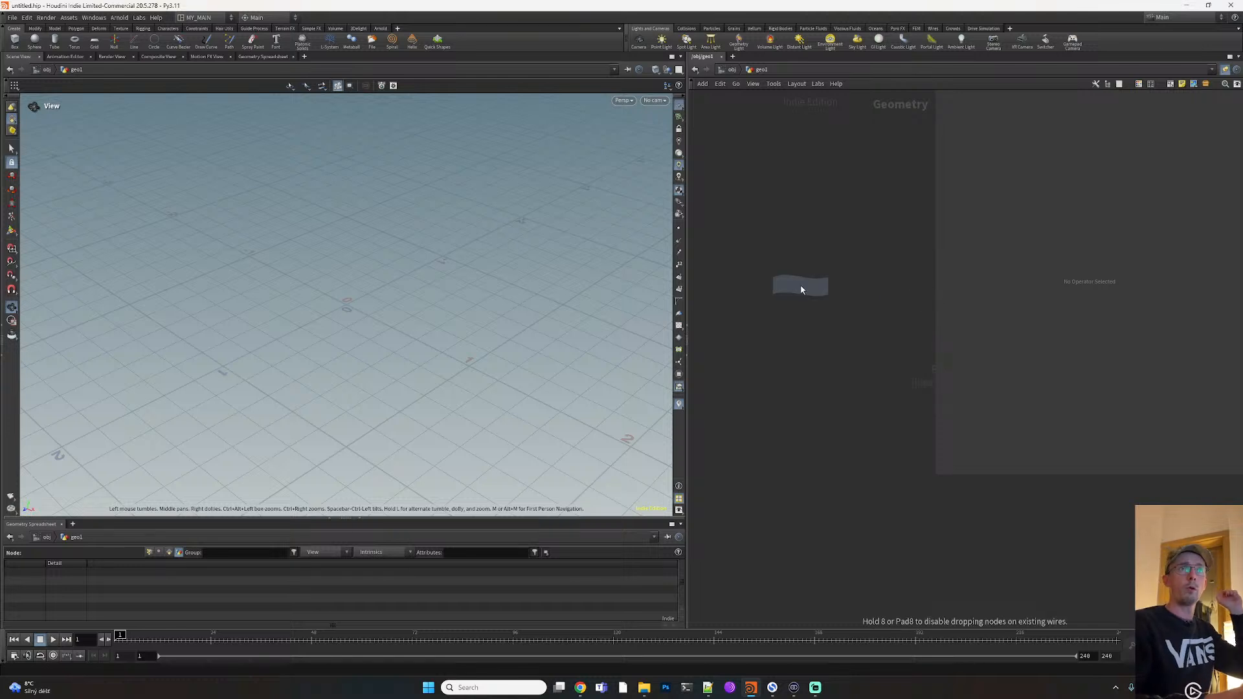
pyautogui.click(801, 285)
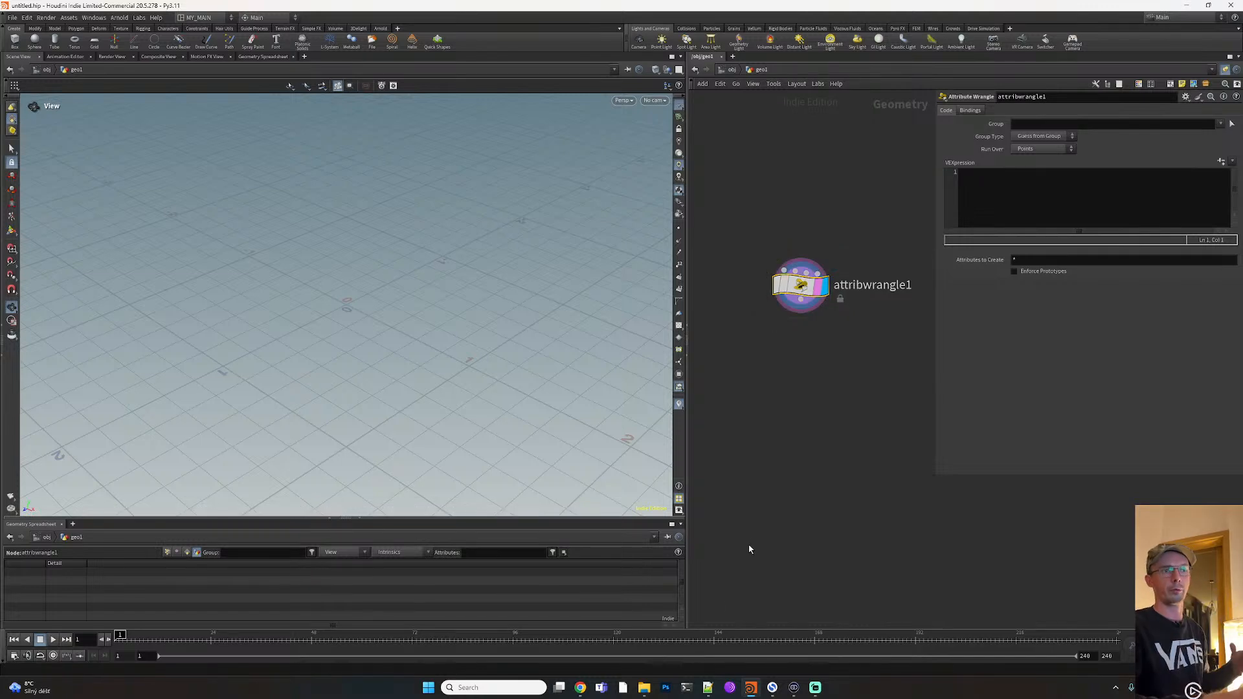
# Copy the entire staircase VEX script from the "new 4" file in Notepad++ into the Attribute Wrangle's VEXpression
pyautogui.click(707, 686)
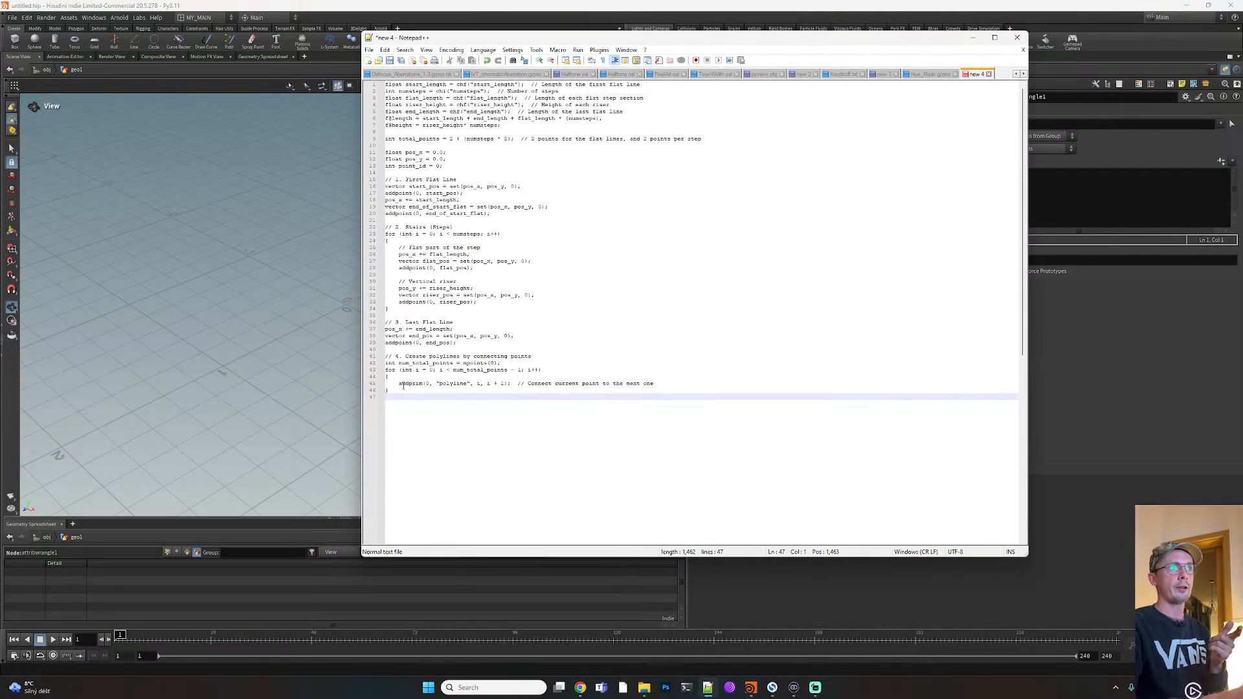
pyautogui.moveTo(424, 393); pyautogui.dragTo(336, 80)
pyautogui.hotkey('ctrl', 'c')
pyautogui.click(1094, 188)
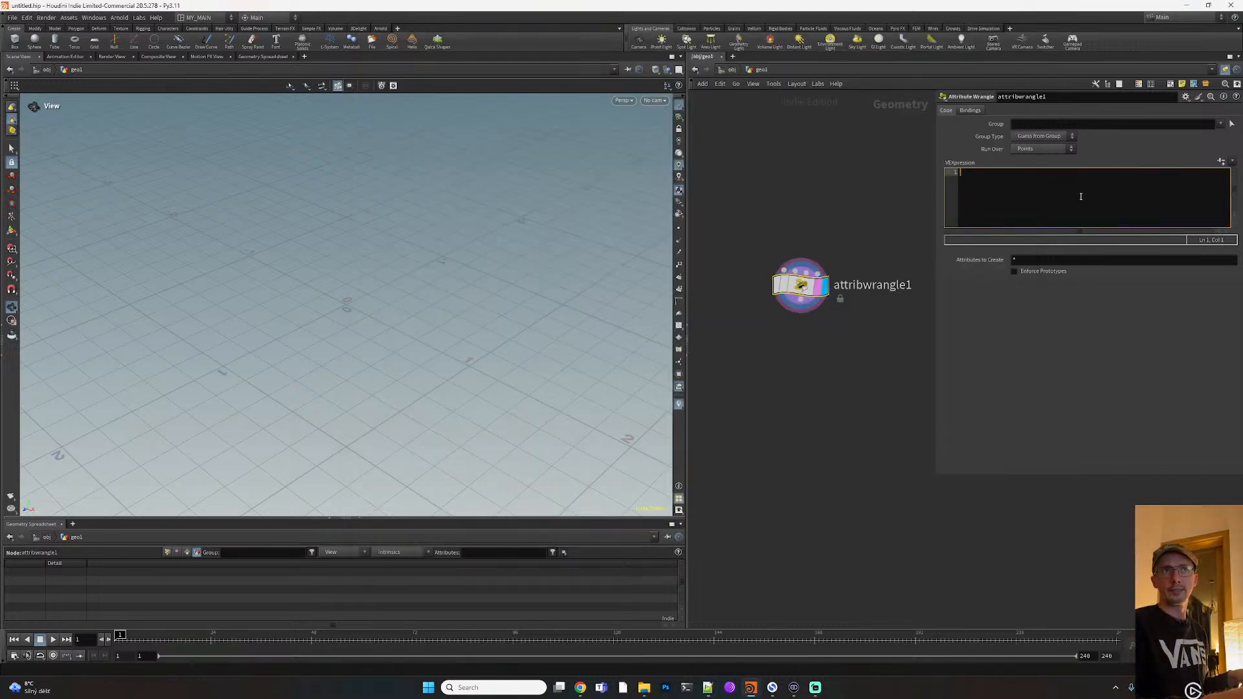
pyautogui.hotkey('ctrl', 'v')
pyautogui.click(1039, 266)
pyautogui.hotkey('ctrl', 'b')
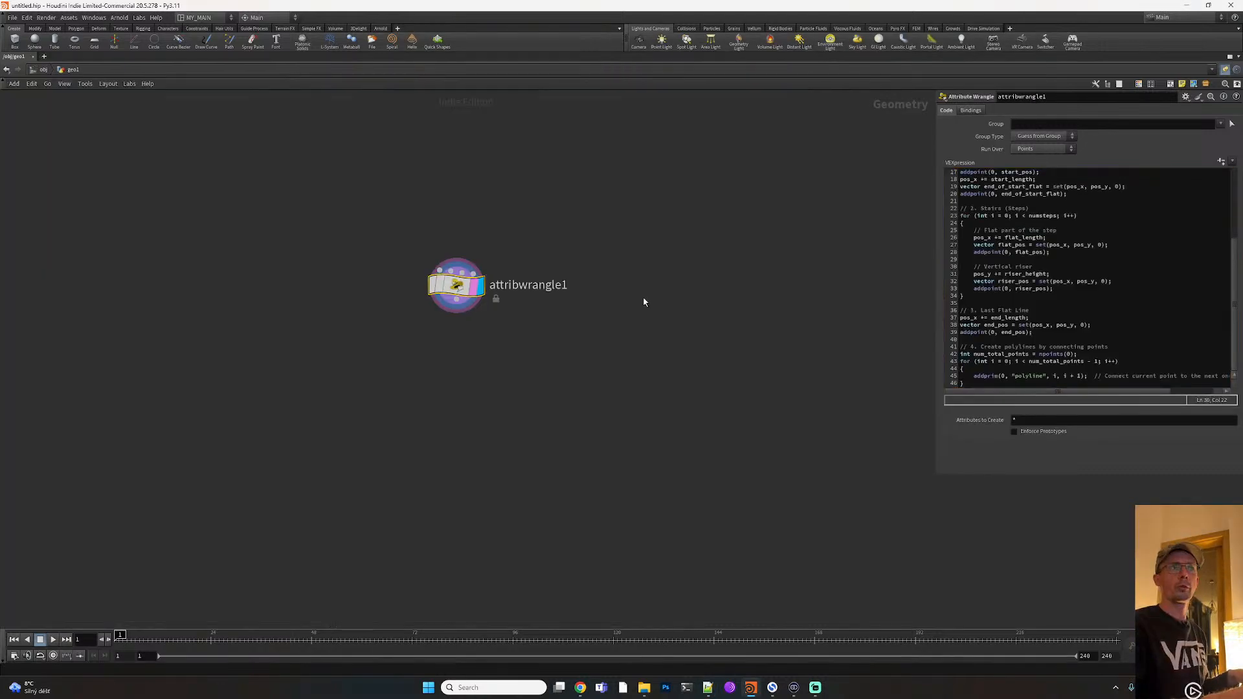
pyautogui.hotkey('ctrl', 'b')
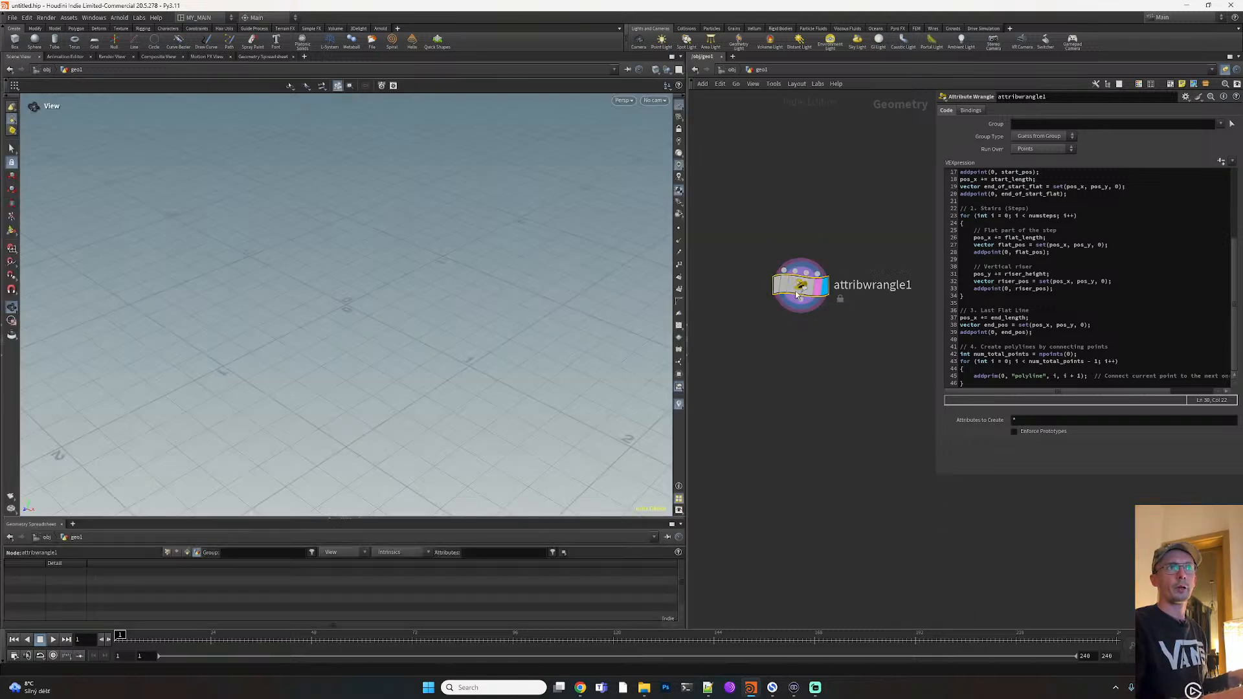
# Create the wrangle's channel parameters and set Start Length 0.173, Numsteps 4, Flat Length 0.437, Riser Height 0.431 and End Length 0.717
pyautogui.moveTo(803, 286); pyautogui.dragTo(777, 298)
pyautogui.click(1220, 162)
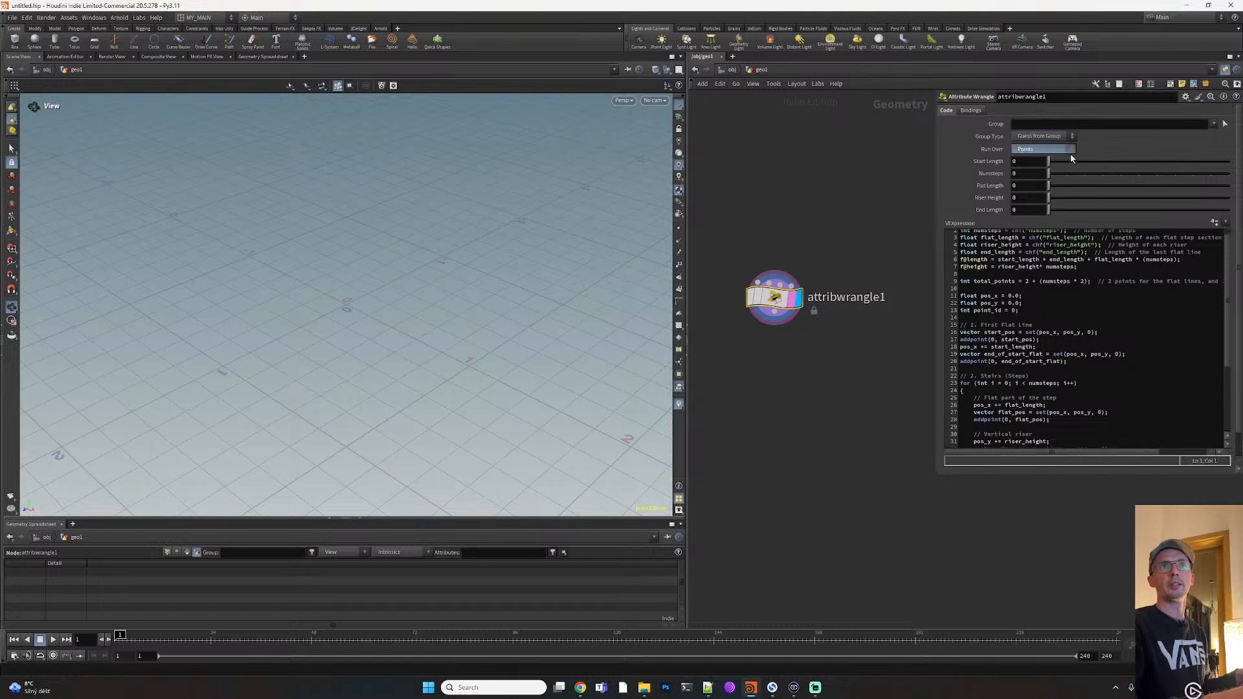
pyautogui.moveTo(1077, 174); pyautogui.dragTo(1177, 209)
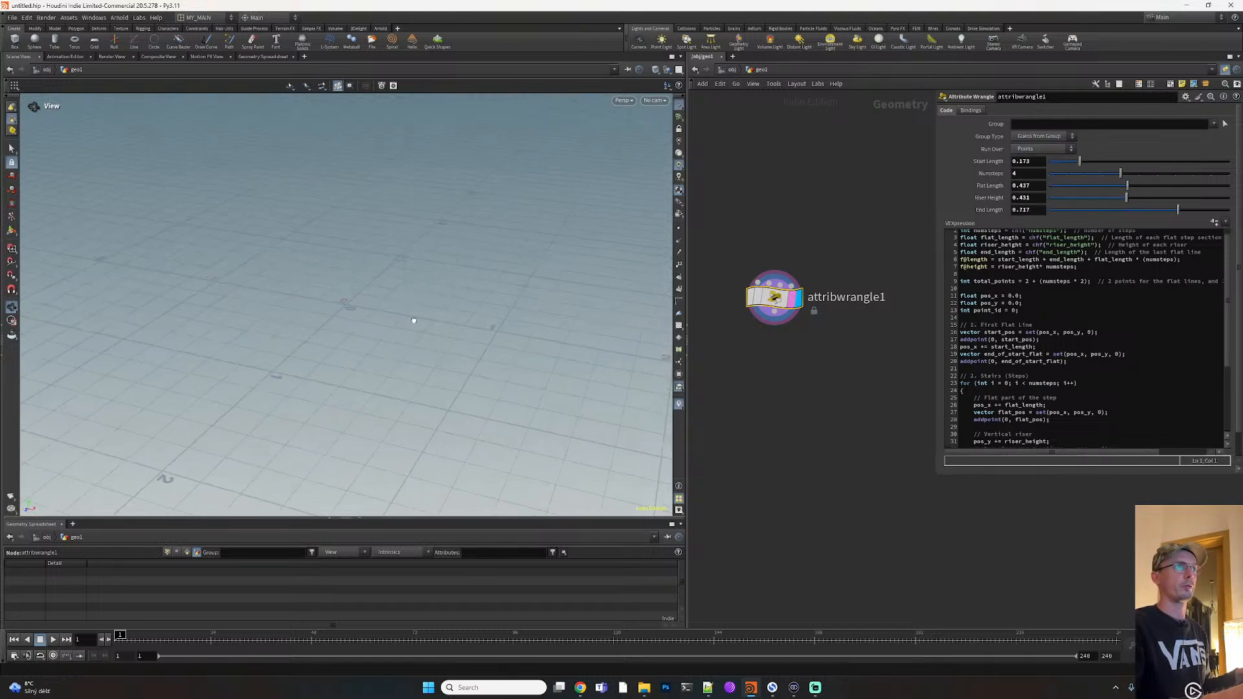
# Set the Attribute Wrangle's Run Over option to Detail (only once)
pyautogui.click(1037, 149)
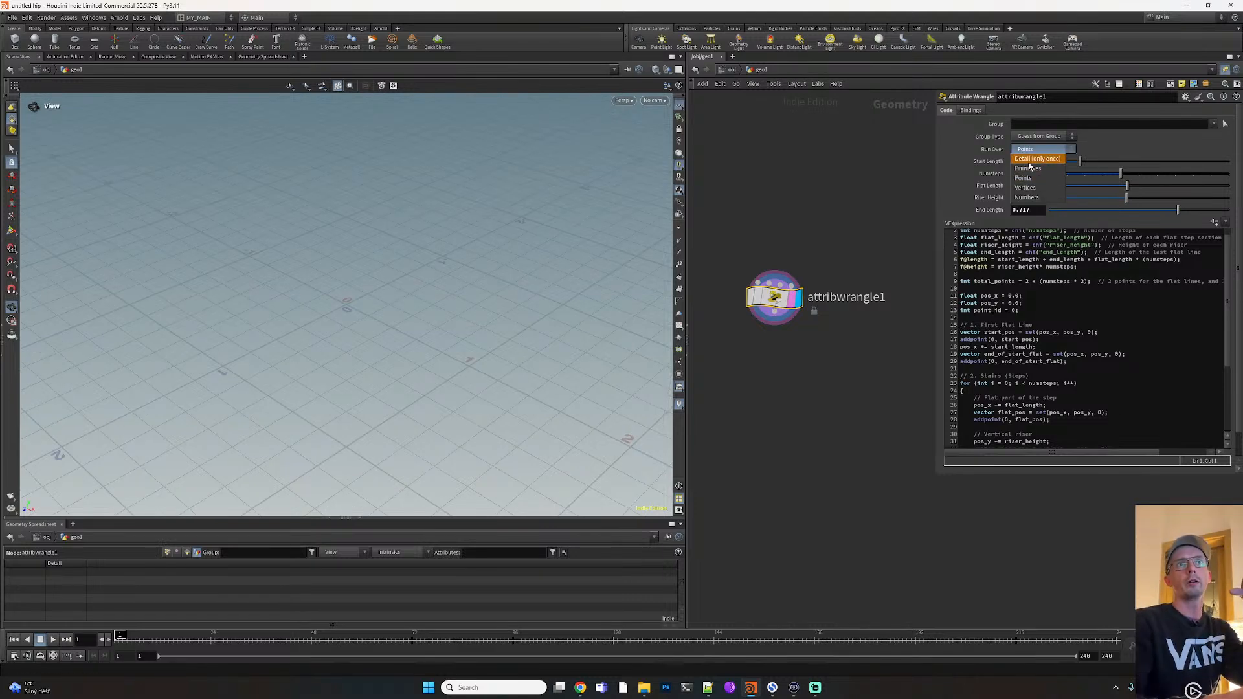
pyautogui.click(1030, 161)
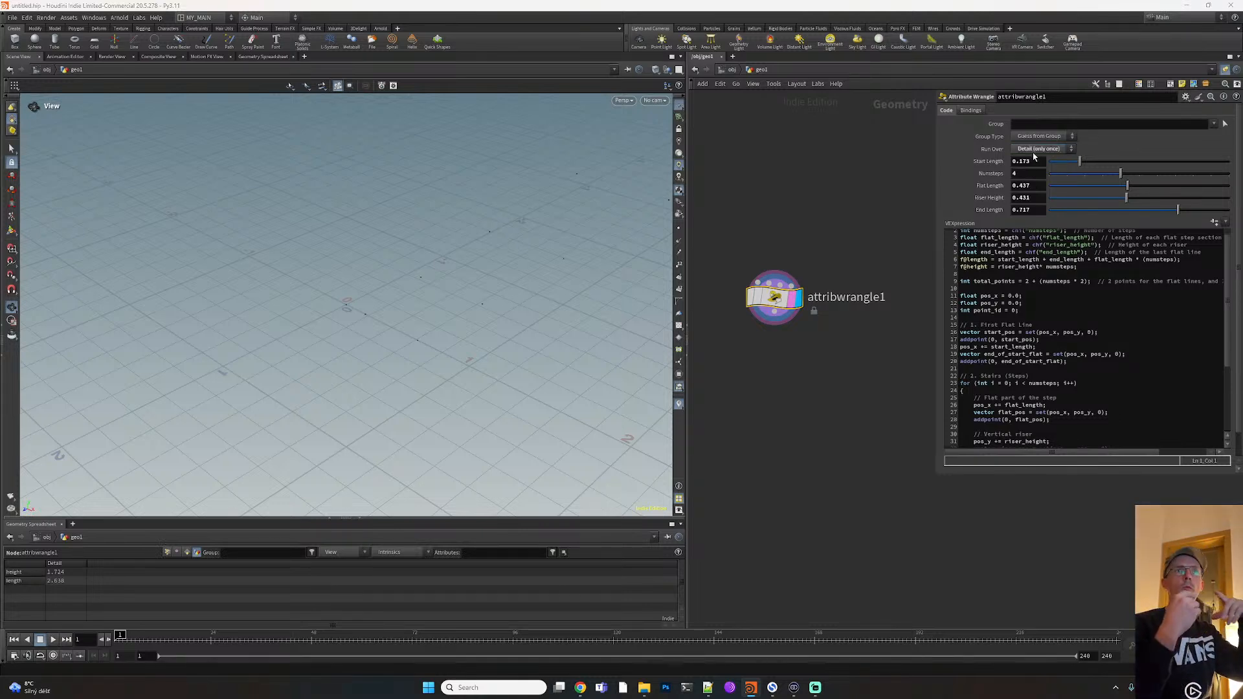
pyautogui.moveTo(413, 344); pyautogui.dragTo(372, 374)
# Set the viewport background color scheme to Dark and turn on point display
pyautogui.press('d')
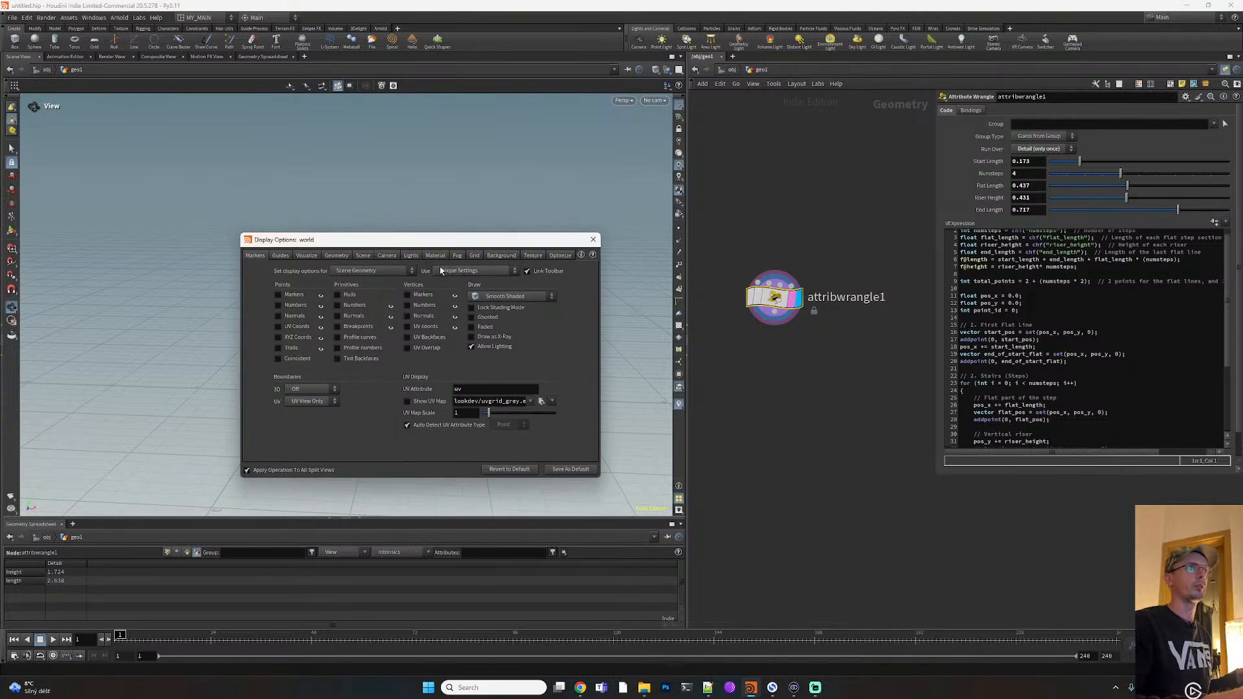
pyautogui.click(501, 255)
pyautogui.click(324, 271)
pyautogui.click(320, 280)
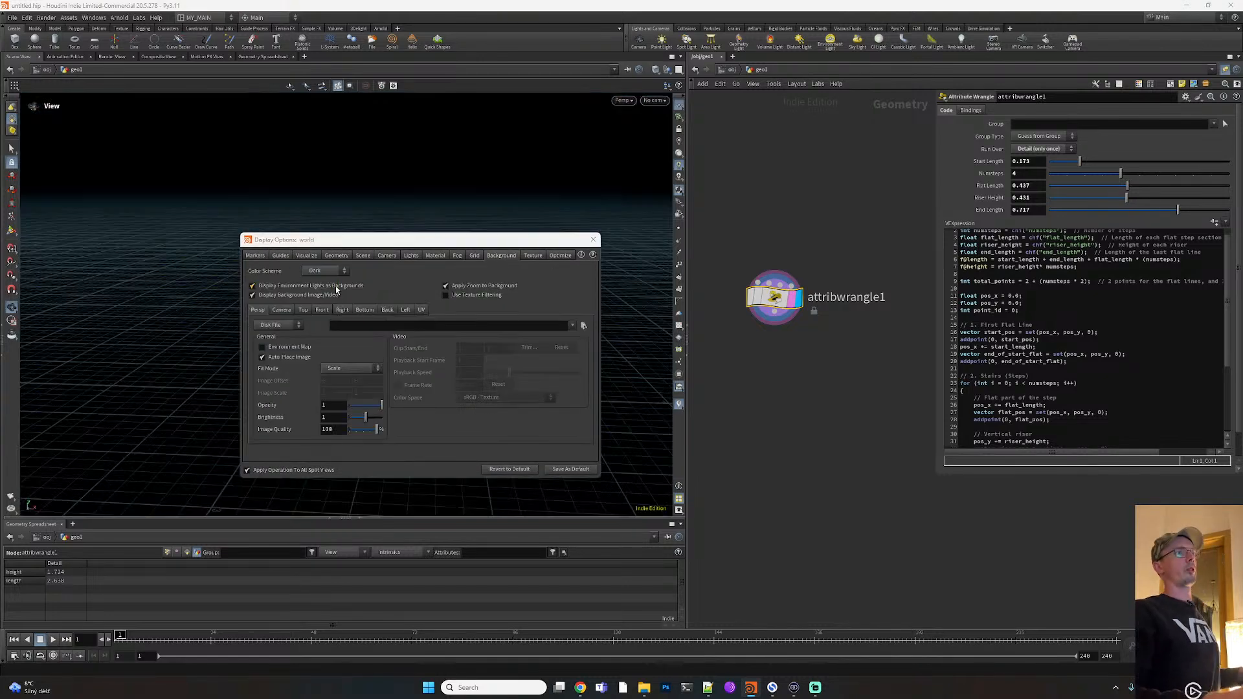
pyautogui.click(593, 240)
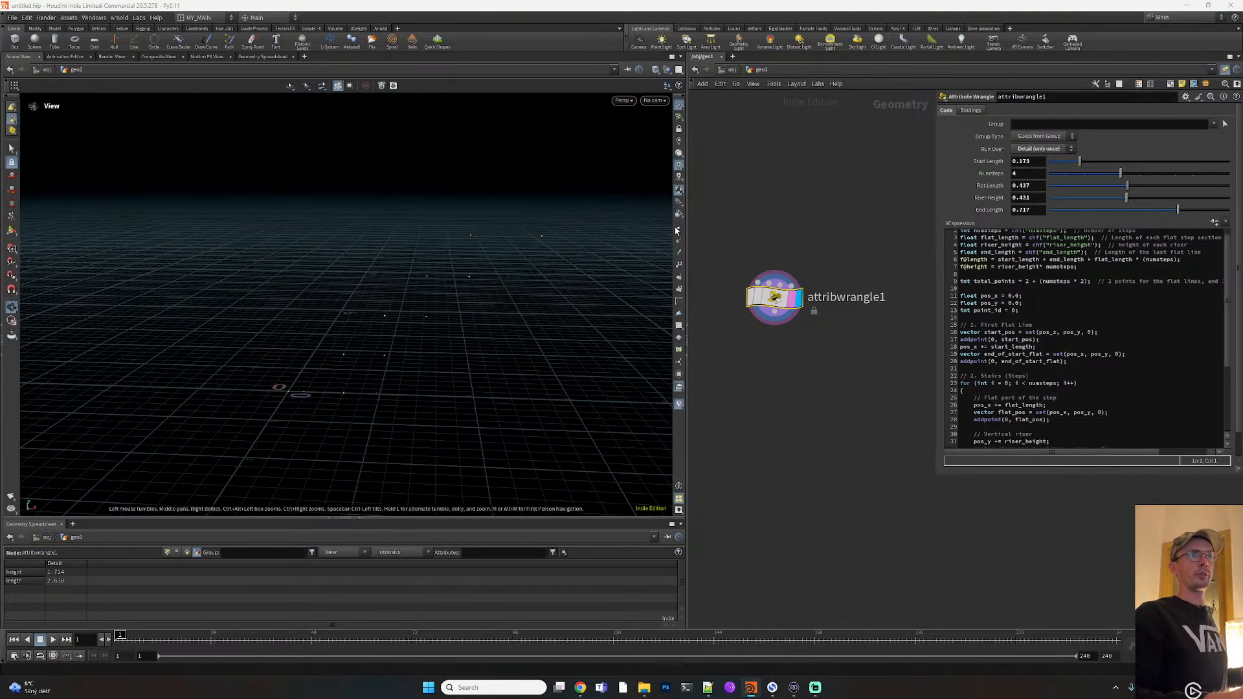
pyautogui.moveTo(415, 391)
pyautogui.mouseDown()
pyautogui.moveTo(422, 373)
pyautogui.moveTo(407, 387)
pyautogui.mouseUp()
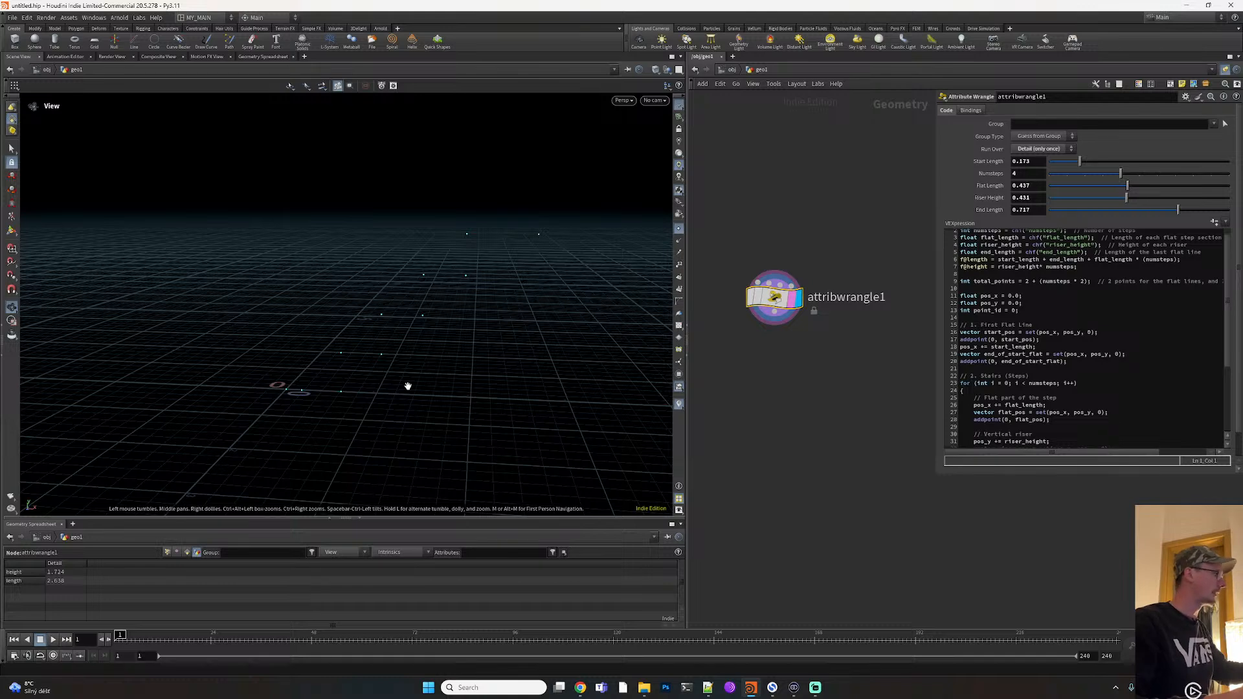
# Connect an Add node after the Attribute Wrangle, display it, and set its polygons to be built By Group from all points
pyautogui.moveTo(771, 364); pyautogui.dragTo(771, 355)
pyautogui.press('Tab')
pyautogui.write('add')
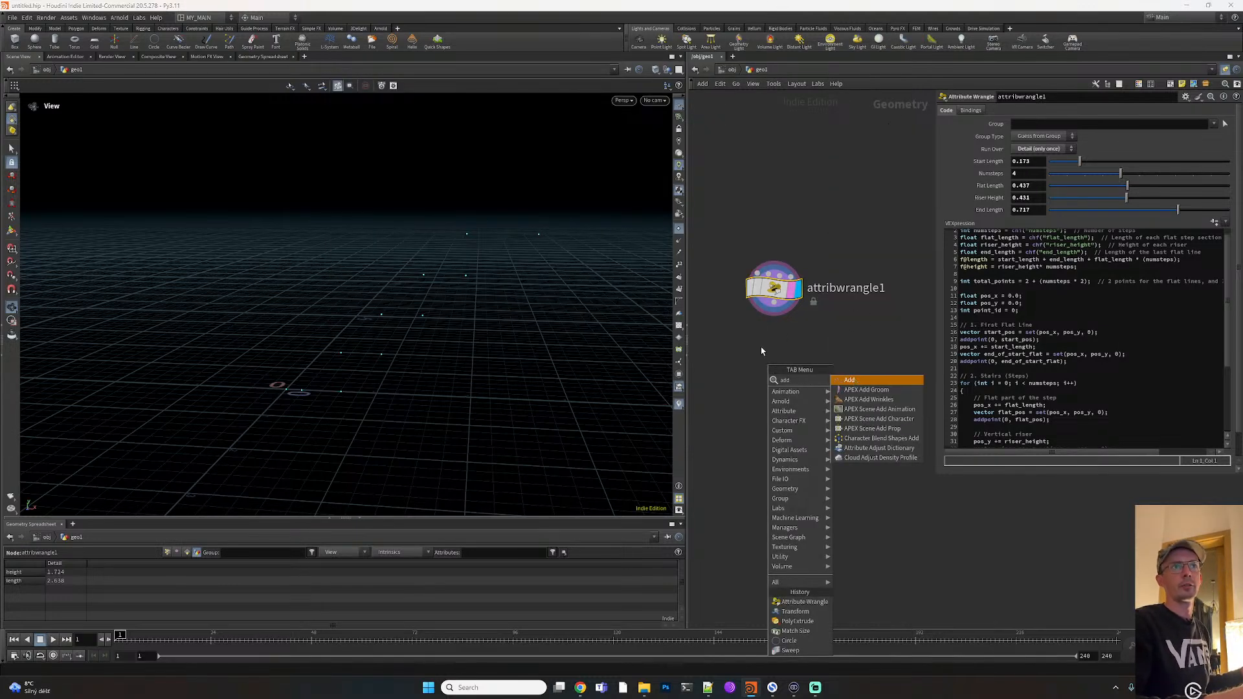
pyautogui.click(852, 380)
pyautogui.click(762, 354)
pyautogui.moveTo(780, 308); pyautogui.dragTo(762, 344)
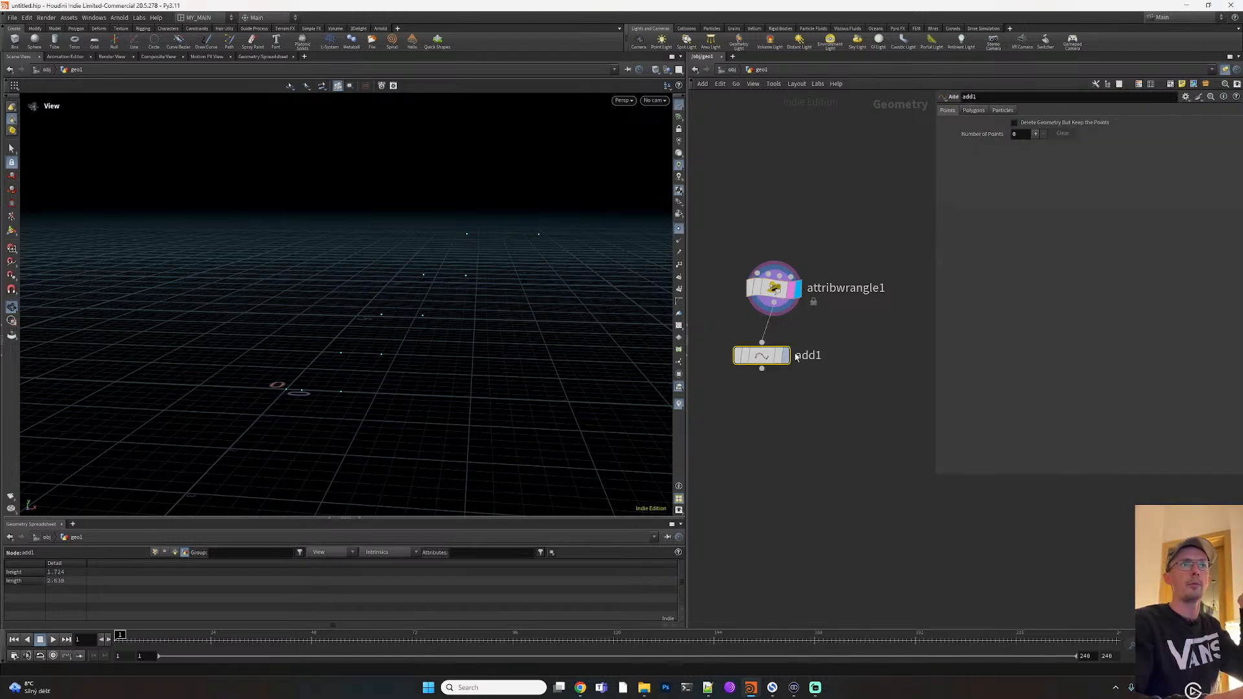
pyautogui.click(973, 111)
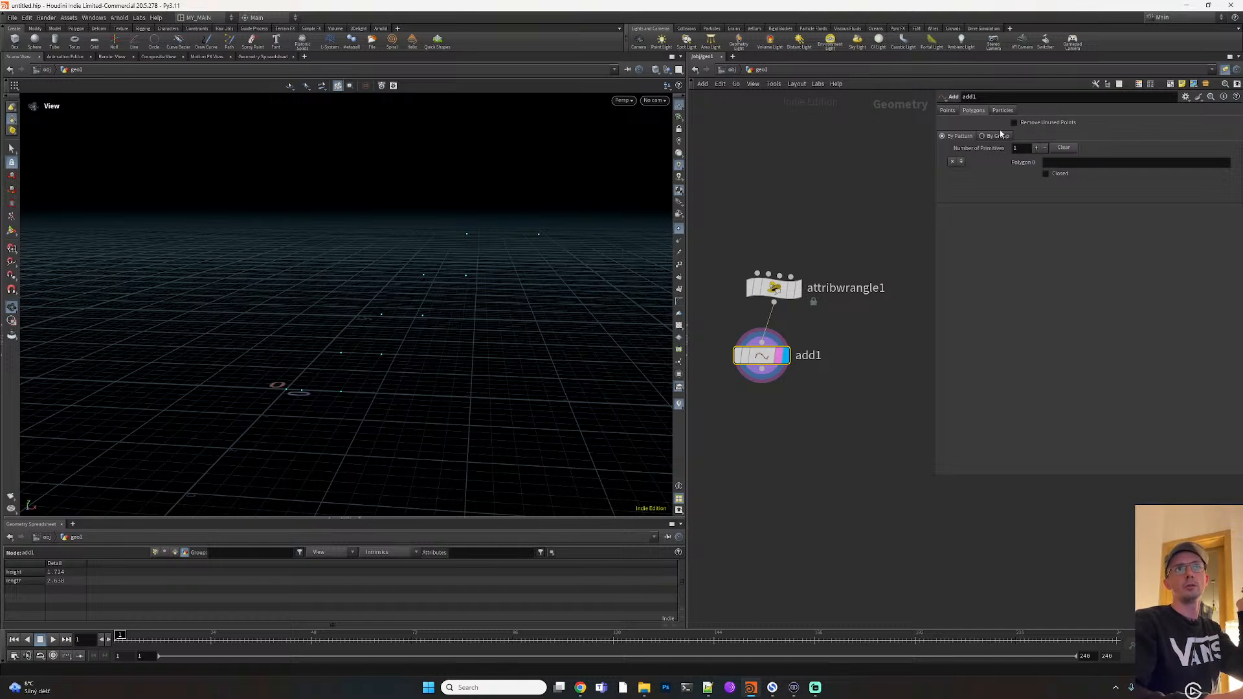
pyautogui.click(994, 136)
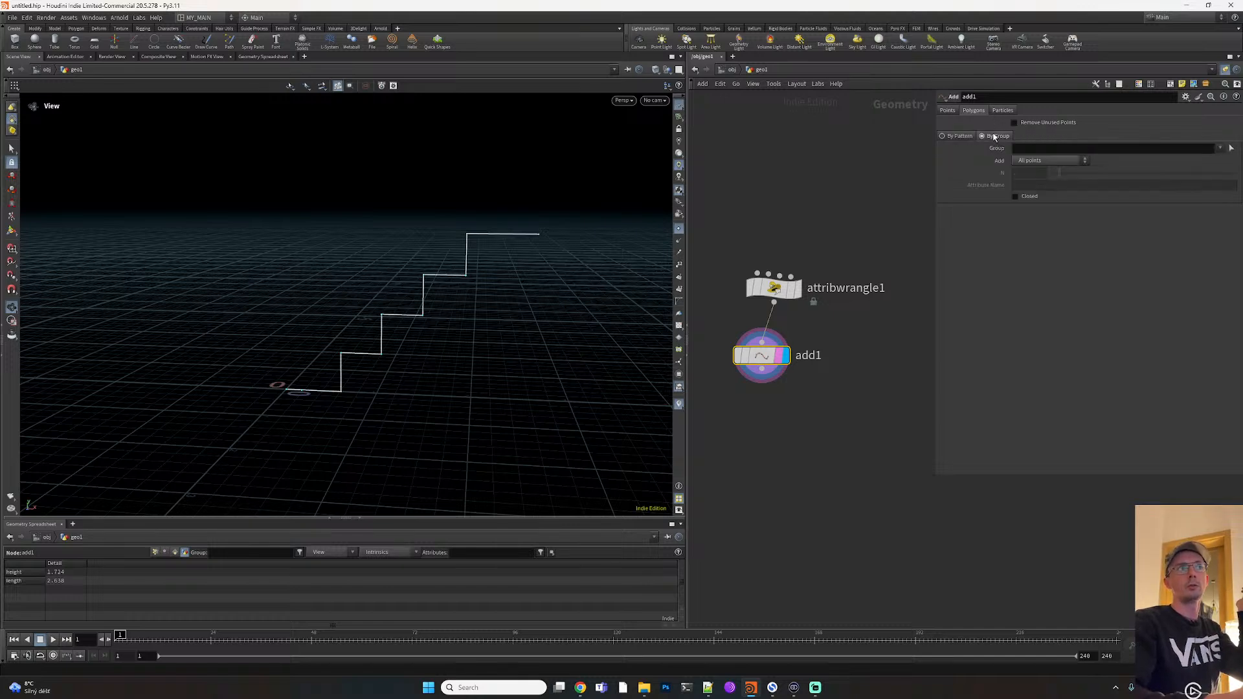
# Adjust the wrangle's stair parameters to Start Length 0.349, Numsteps 5, Flat Length 0.445, Riser Height 0.277 and End Length 0.822
pyautogui.click(777, 289)
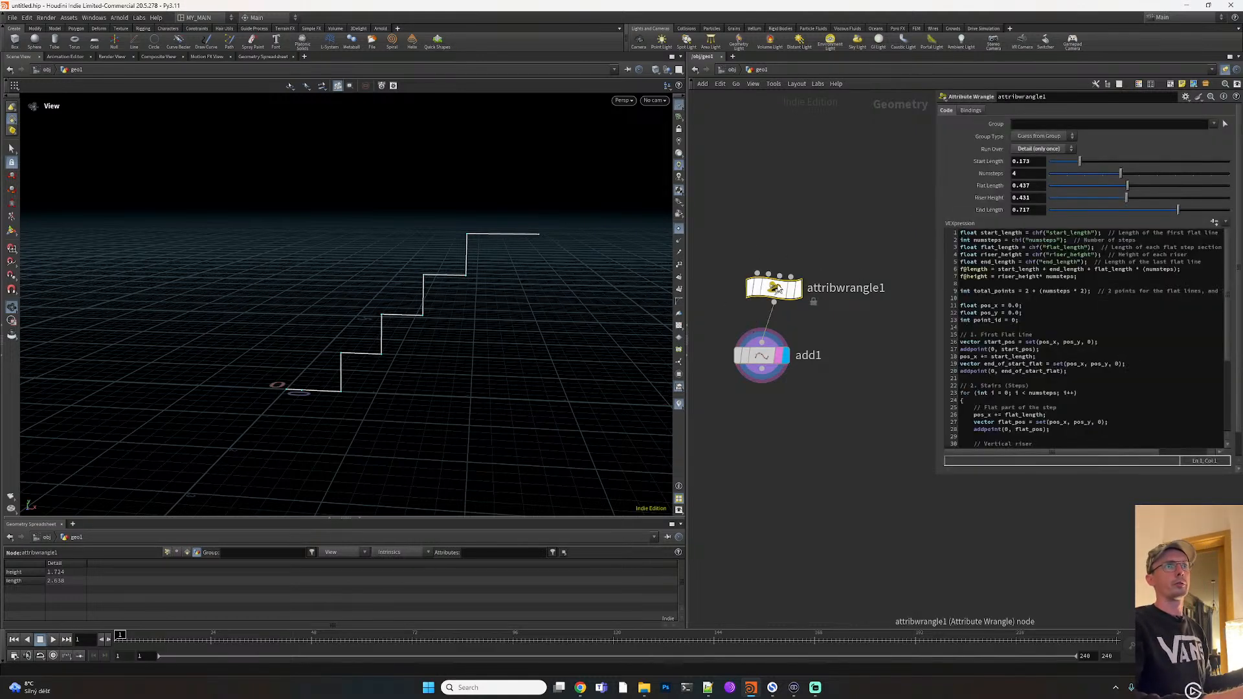
pyautogui.moveTo(937, 478); pyautogui.dragTo(776, 482)
pyautogui.click(924, 270)
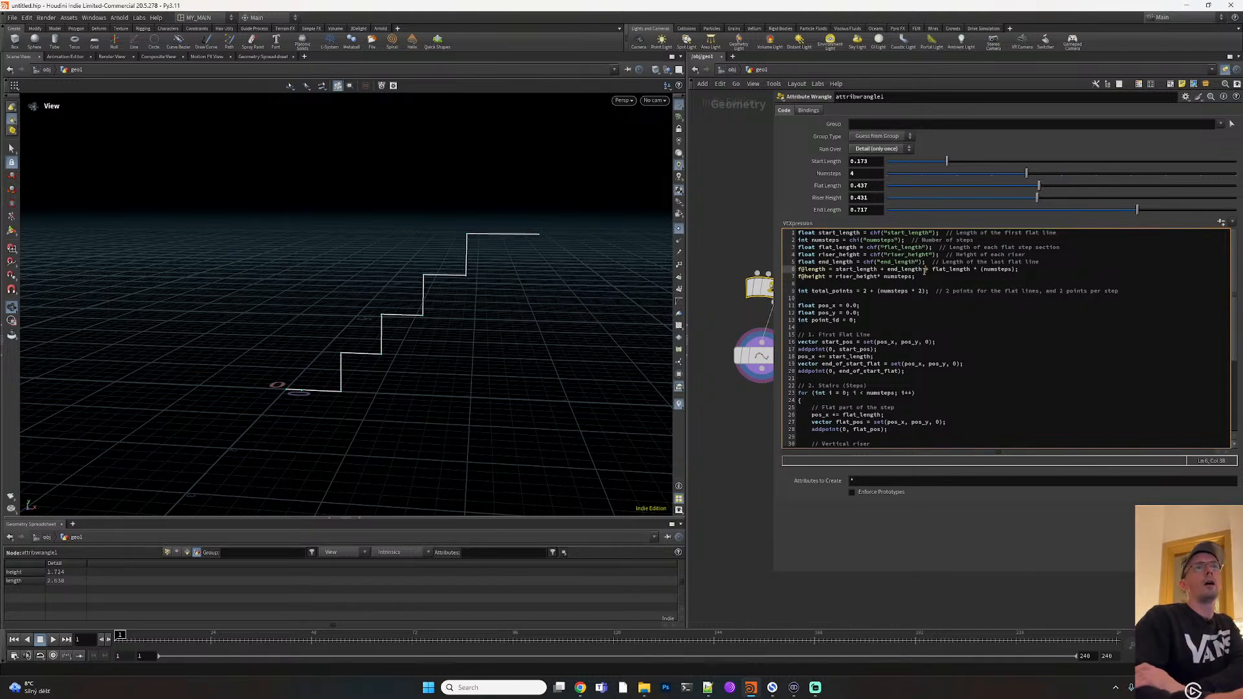
pyautogui.moveTo(947, 161); pyautogui.dragTo(984, 203)
pyautogui.moveTo(1136, 210); pyautogui.dragTo(1169, 216)
pyautogui.moveTo(483, 330); pyautogui.dragTo(439, 374)
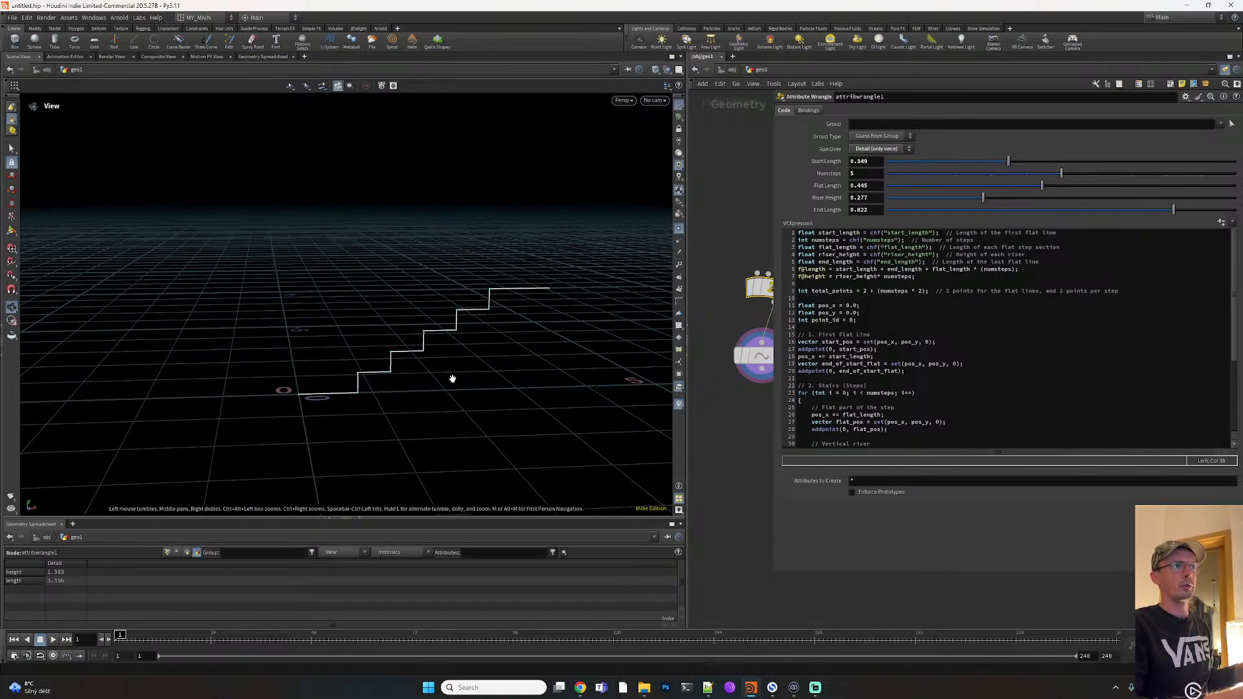
# Check the architectural concept render in the browser for reference, and set the wrangle's End Length to 3 in Houdini
pyautogui.click(580, 687)
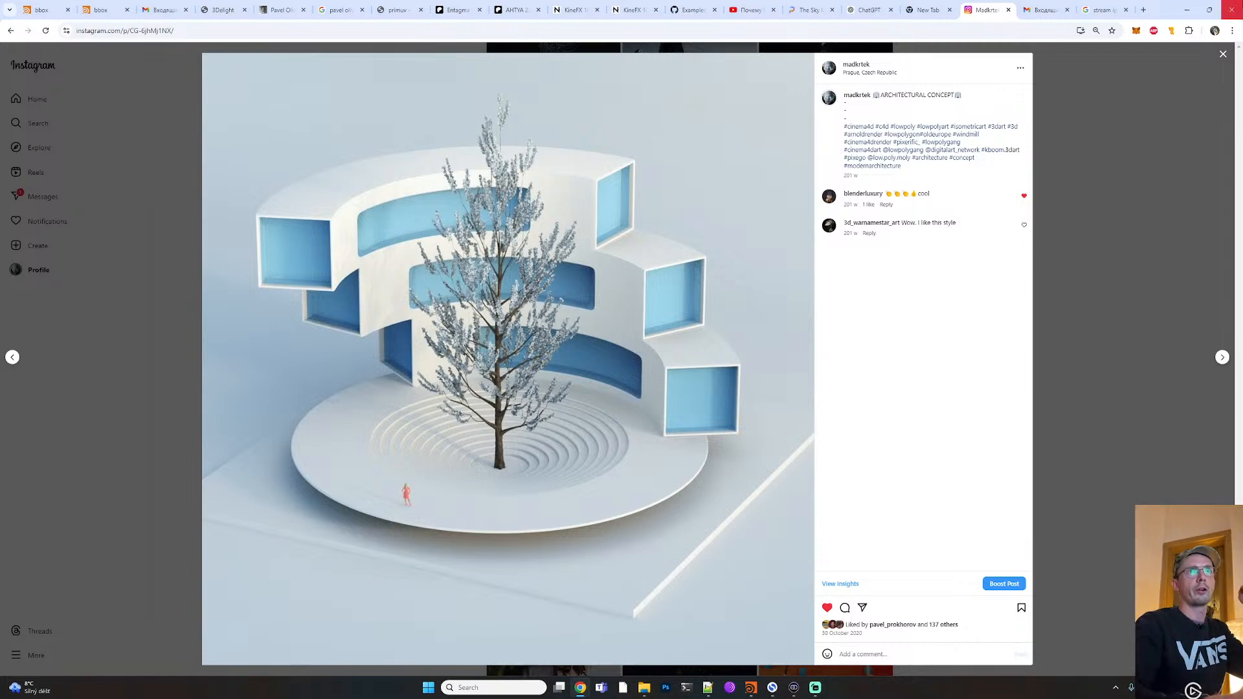
pyautogui.click(1186, 10)
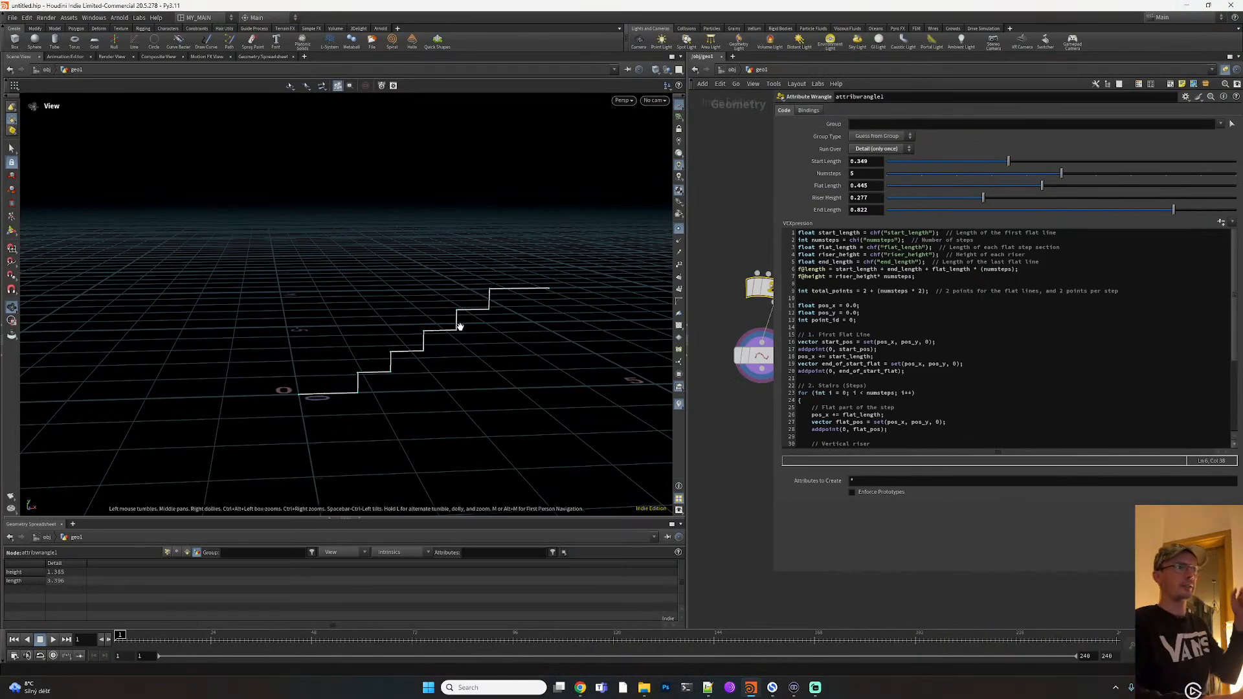
pyautogui.moveTo(418, 354)
pyautogui.mouseDown()
pyautogui.moveTo(433, 372)
pyautogui.moveTo(402, 352)
pyautogui.mouseUp()
pyautogui.scroll(3, 402, 352)
pyautogui.moveTo(1173, 209); pyautogui.dragTo(1228, 210)
pyautogui.doubleClick(861, 209)
pyautogui.write('3')
pyautogui.press('Return')
pyautogui.scroll(-4, 570, 361)
pyautogui.moveTo(349, 406); pyautogui.dragTo(308, 367)
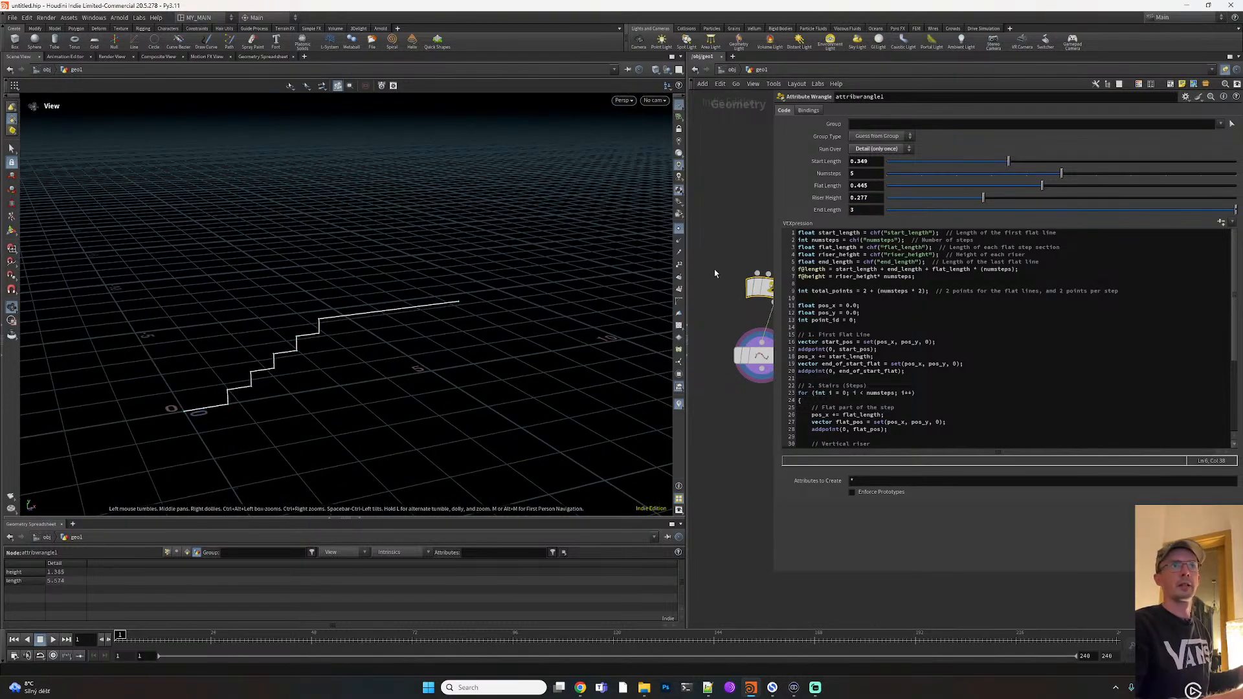
# Examine the wrangle code's parameter declarations and the lines that compute the length and height detail attributes
pyautogui.click(864, 262)
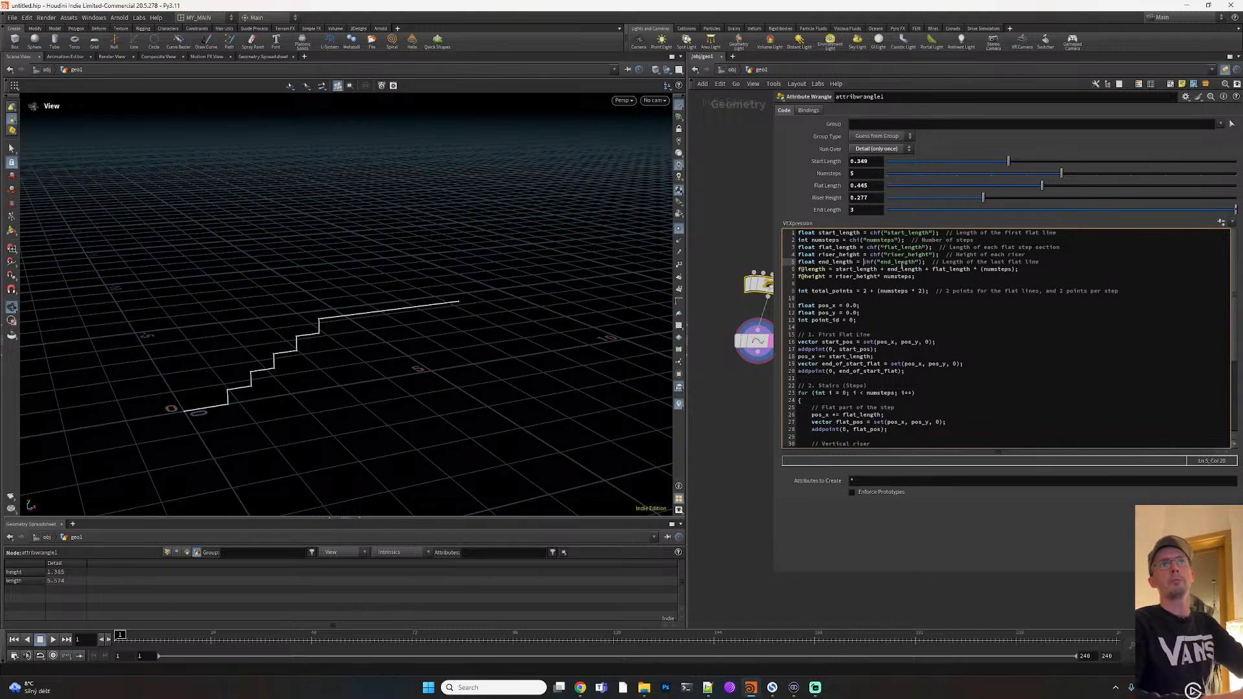
pyautogui.press('Right')
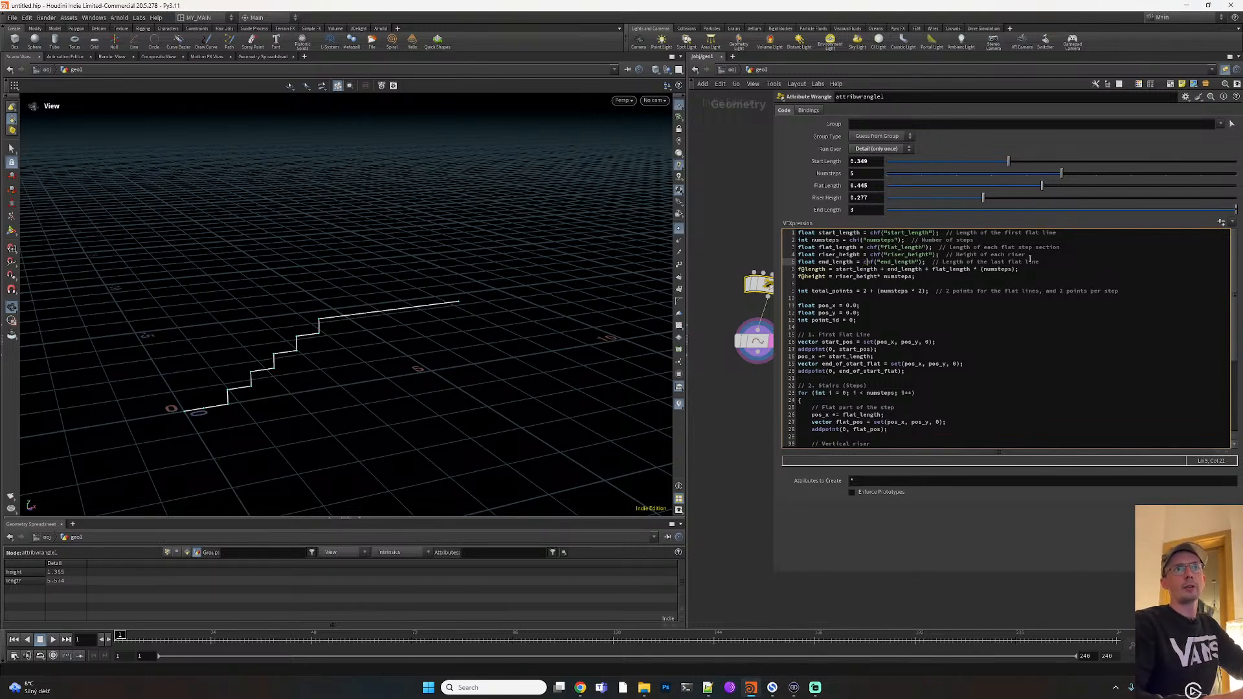
pyautogui.moveTo(1039, 262); pyautogui.dragTo(964, 214)
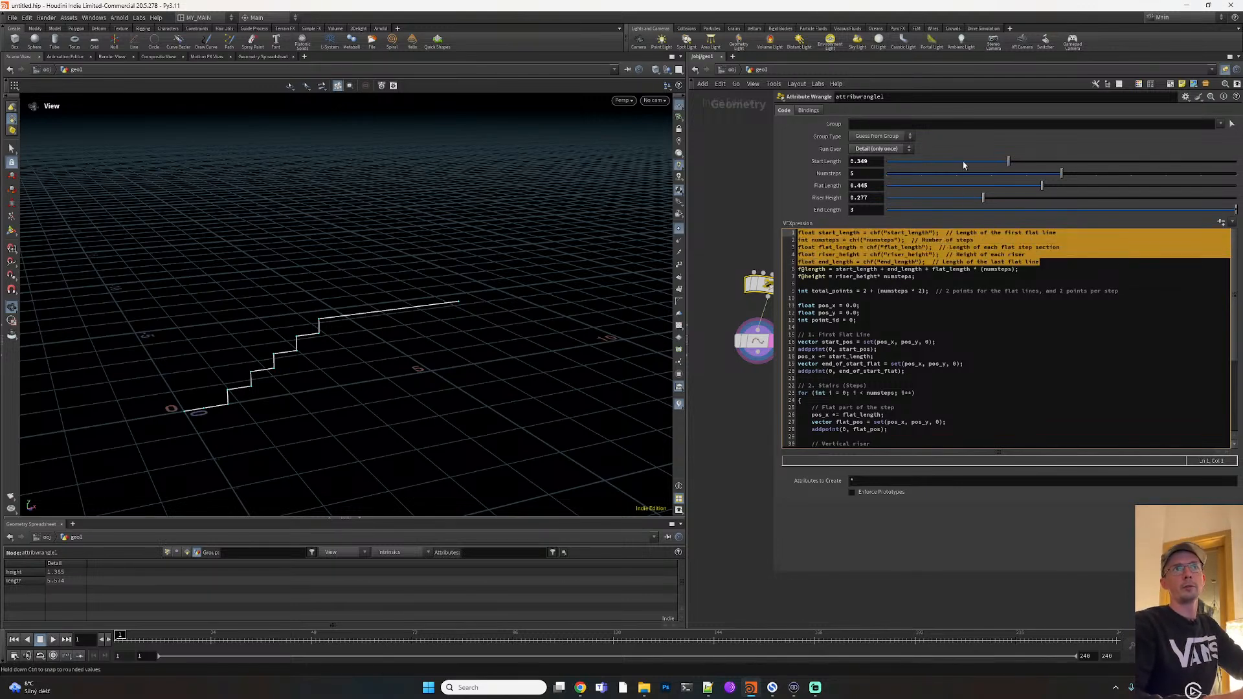
pyautogui.click(916, 280)
pyautogui.moveTo(923, 280); pyautogui.dragTo(789, 271)
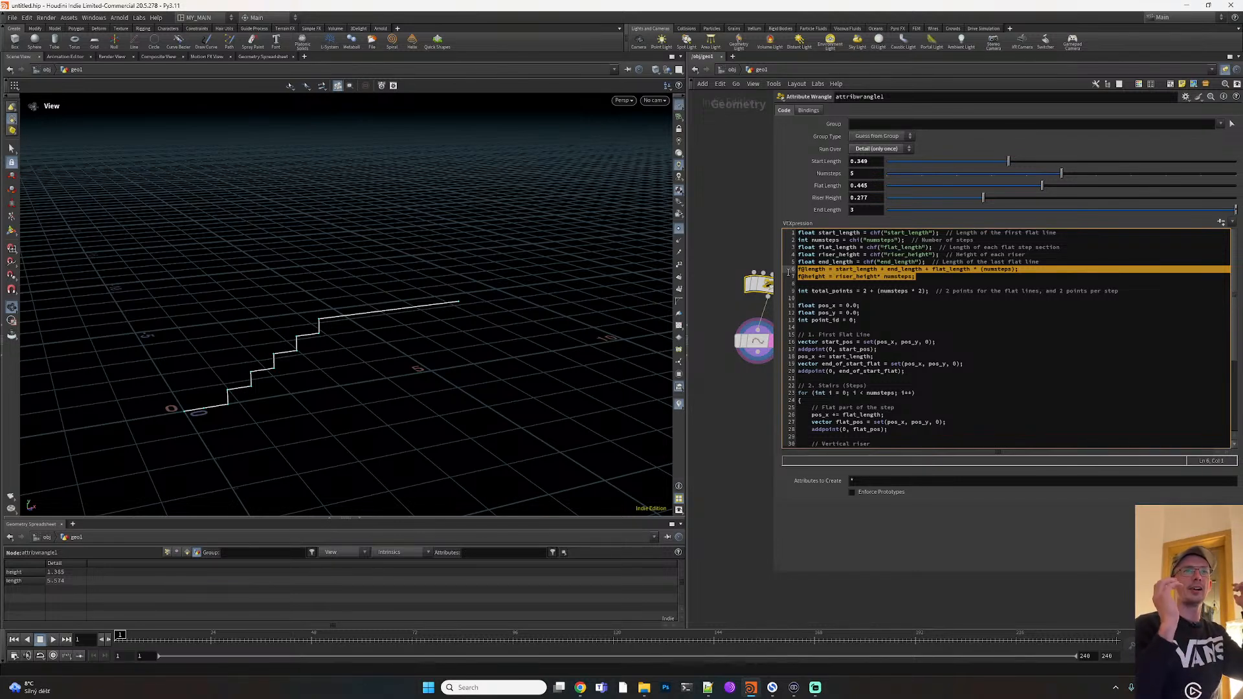
pyautogui.click(938, 299)
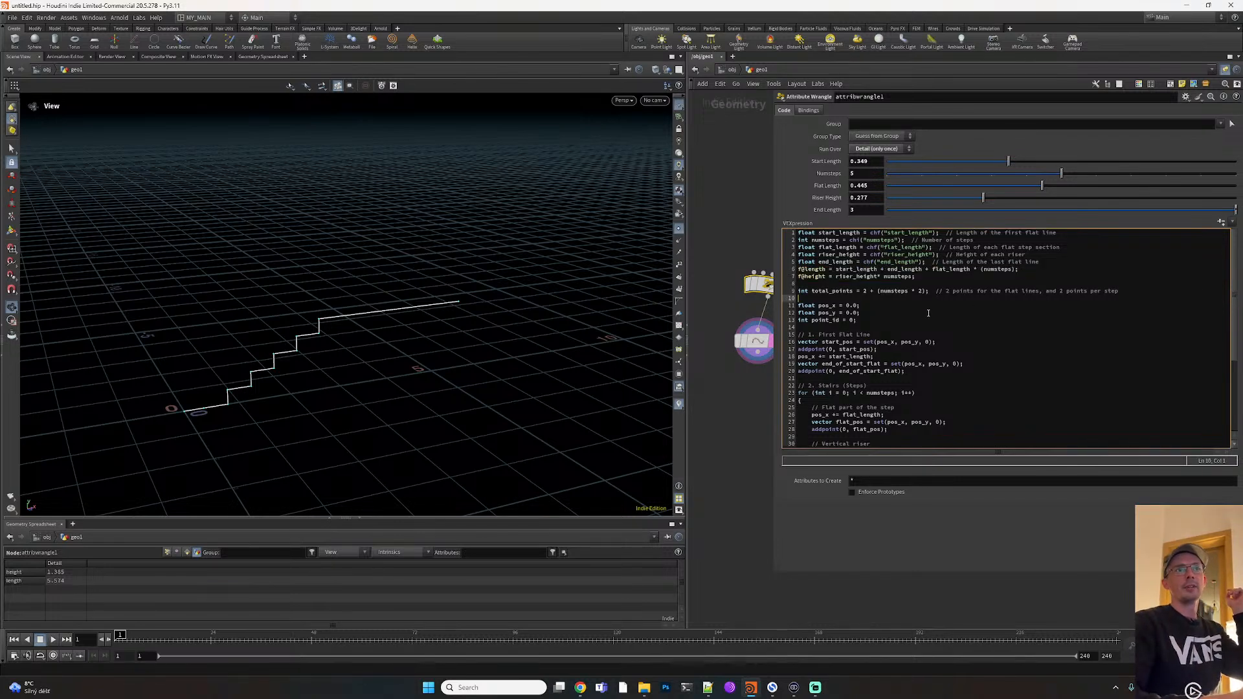
pyautogui.scroll(-2, 901, 308)
pyautogui.scroll(2, 897, 306)
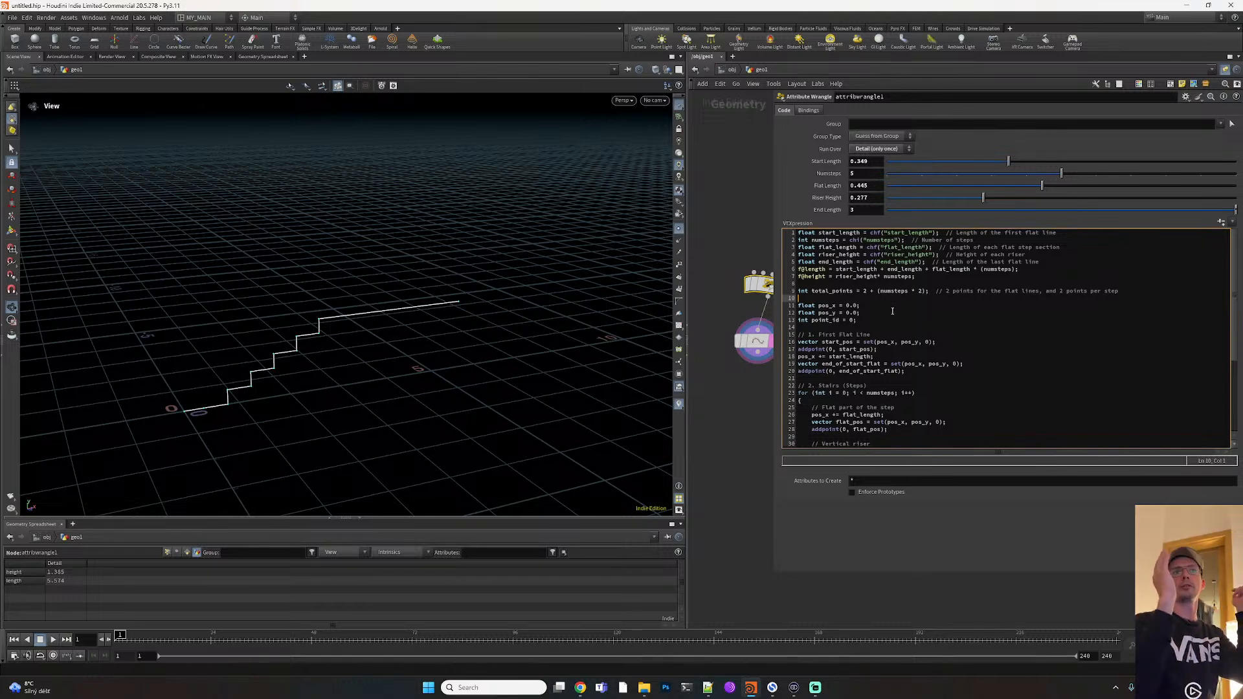
# Examine the code for the position variables and first flat line, testing it with a Start Length of 0.641
pyautogui.scroll(-1, 892, 312)
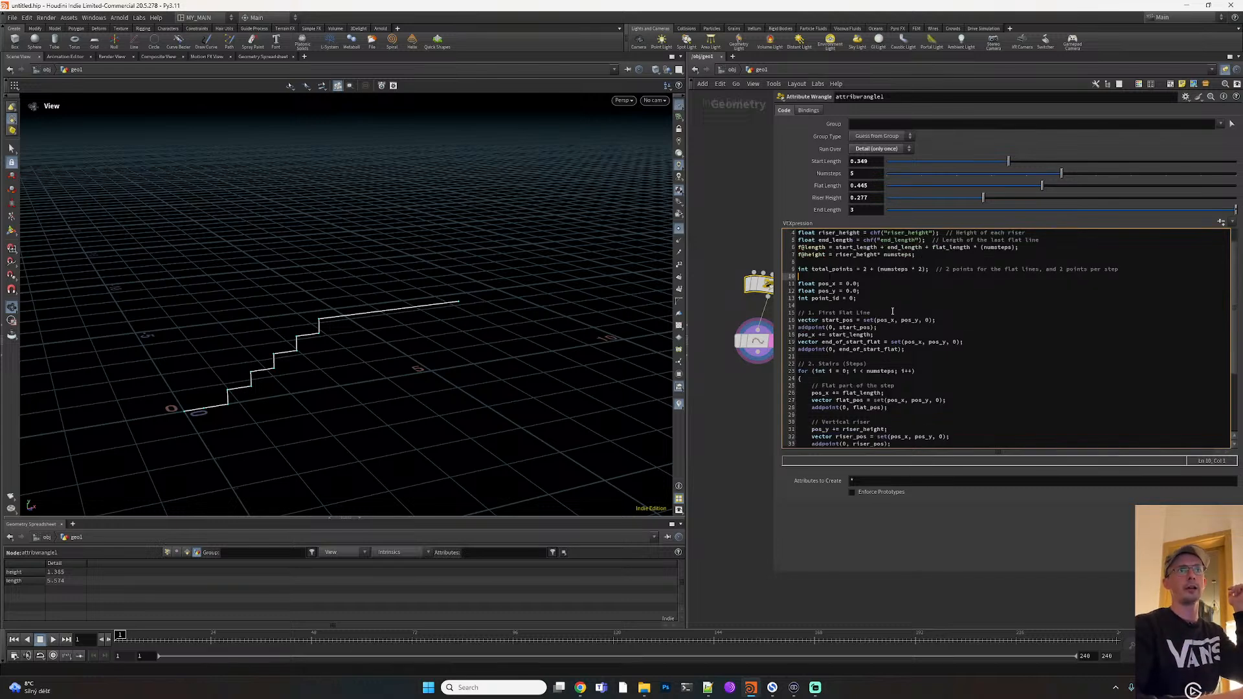
pyautogui.moveTo(861, 298); pyautogui.dragTo(791, 285)
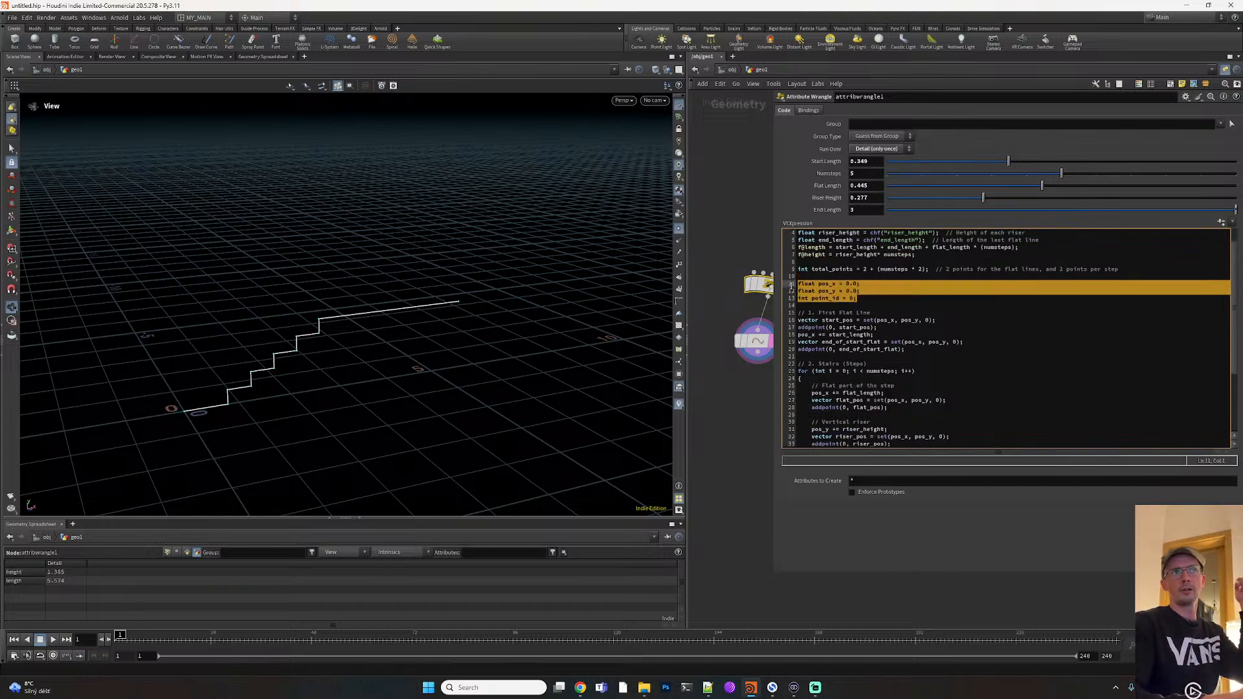
pyautogui.scroll(-1, 874, 290)
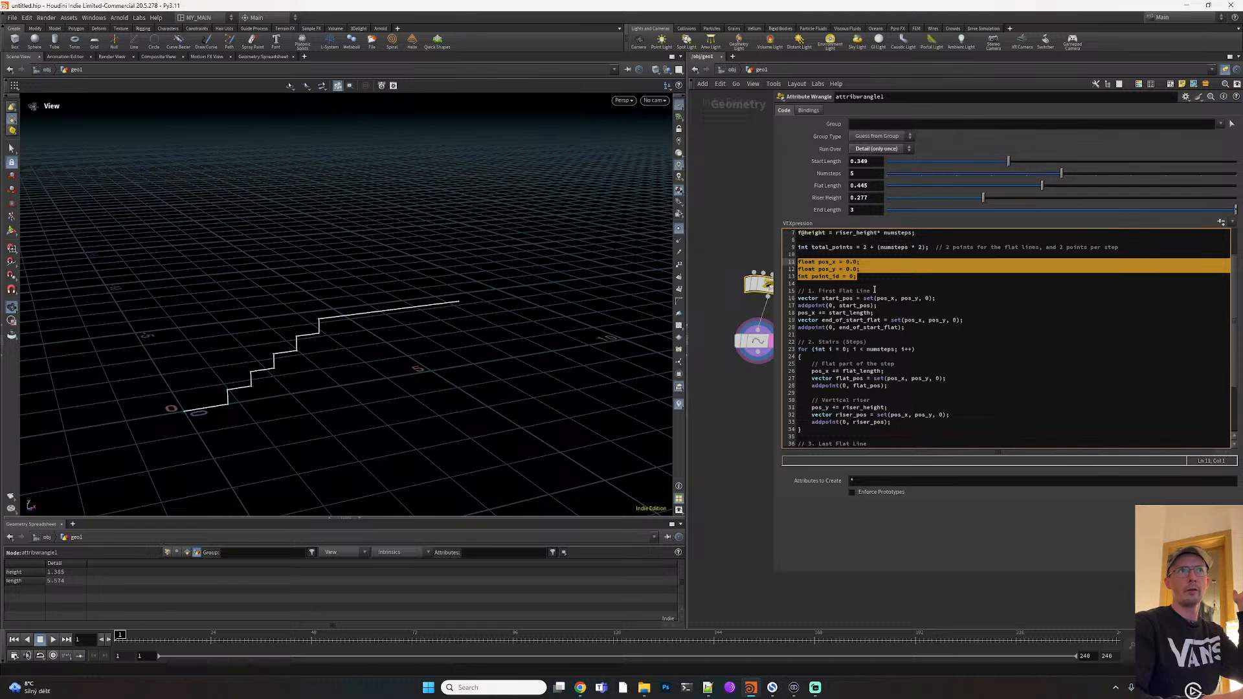
pyautogui.scroll(-1, 880, 291)
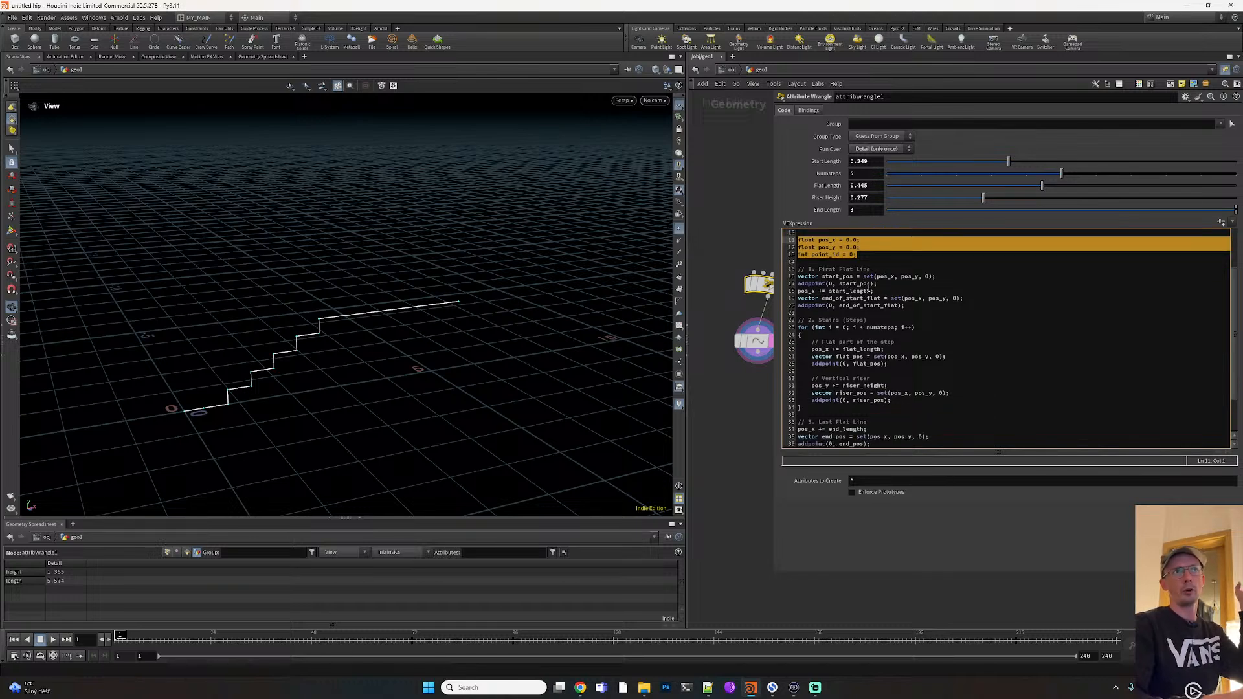
pyautogui.moveTo(912, 305); pyautogui.dragTo(797, 277)
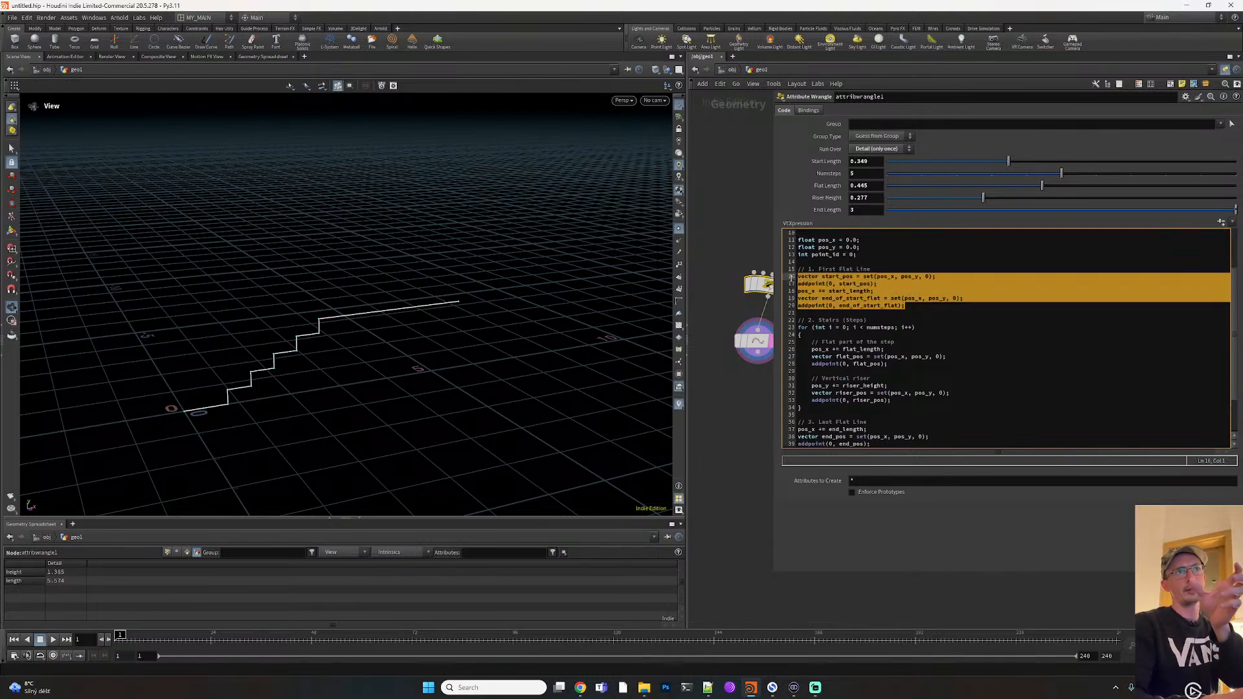
pyautogui.moveTo(1008, 162); pyautogui.dragTo(1110, 162)
pyautogui.click(886, 305)
# Examine the code for the stair loop's flats and risers, the last flat line, and the polyline creation
pyautogui.scroll(-2, 887, 305)
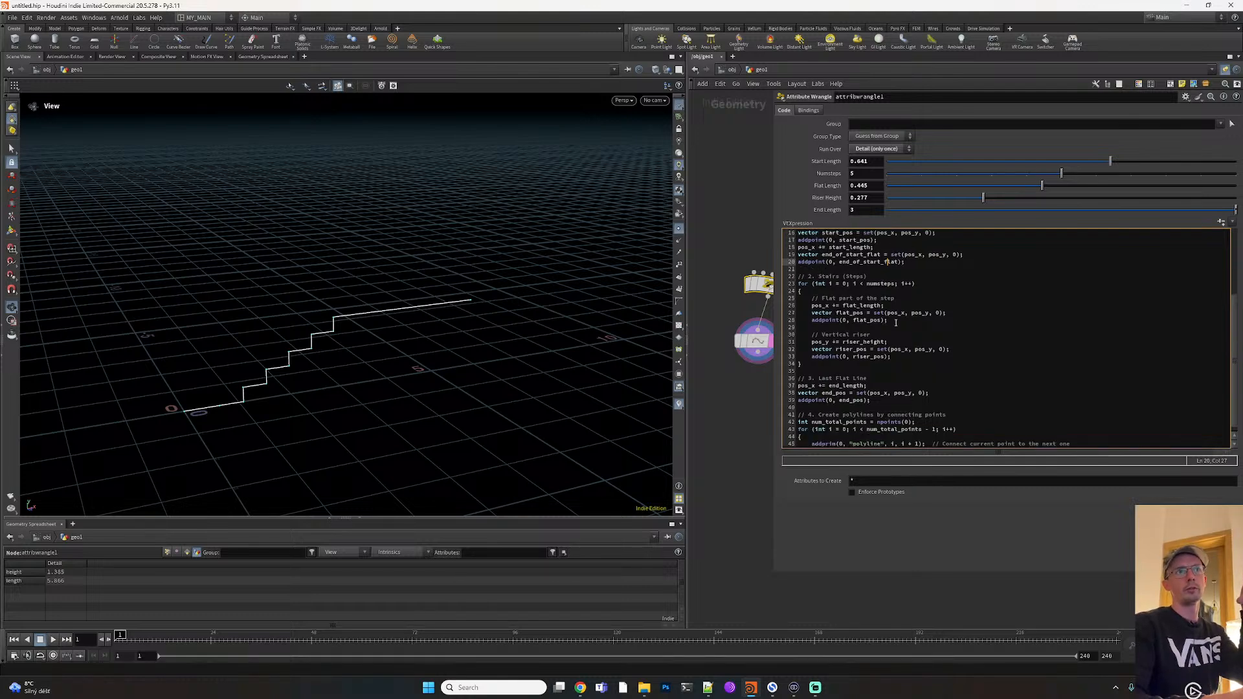
pyautogui.scroll(-1, 890, 345)
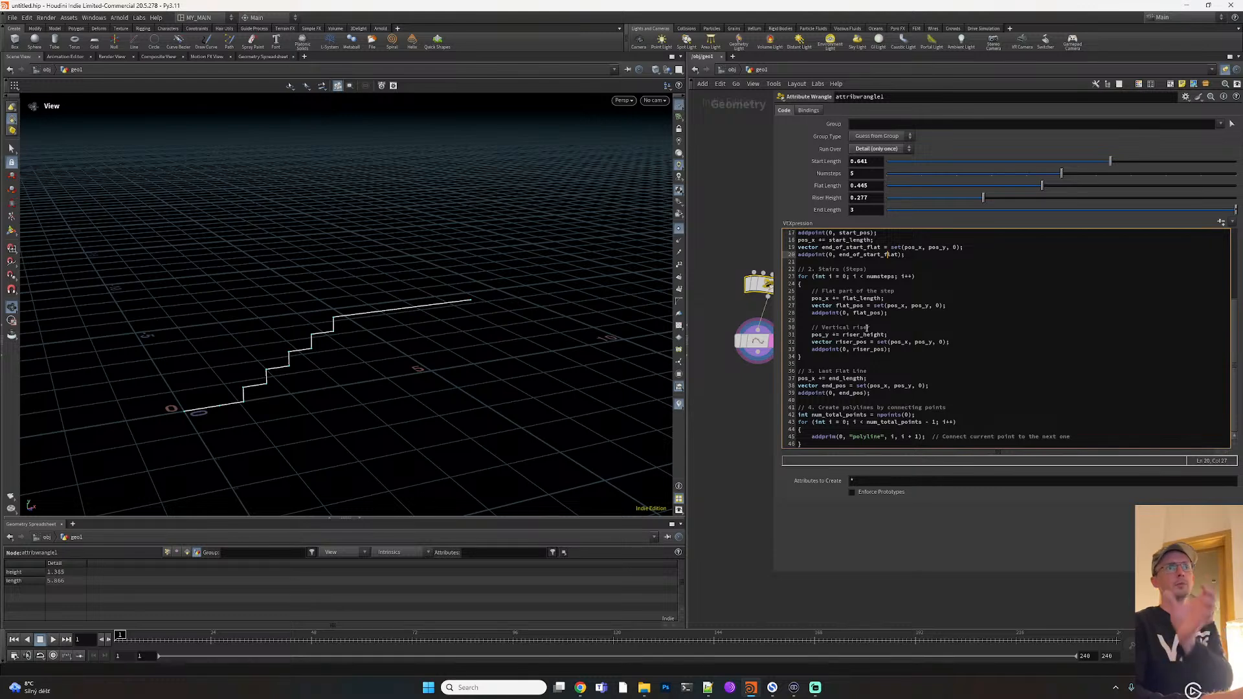
pyautogui.moveTo(892, 353); pyautogui.dragTo(806, 336)
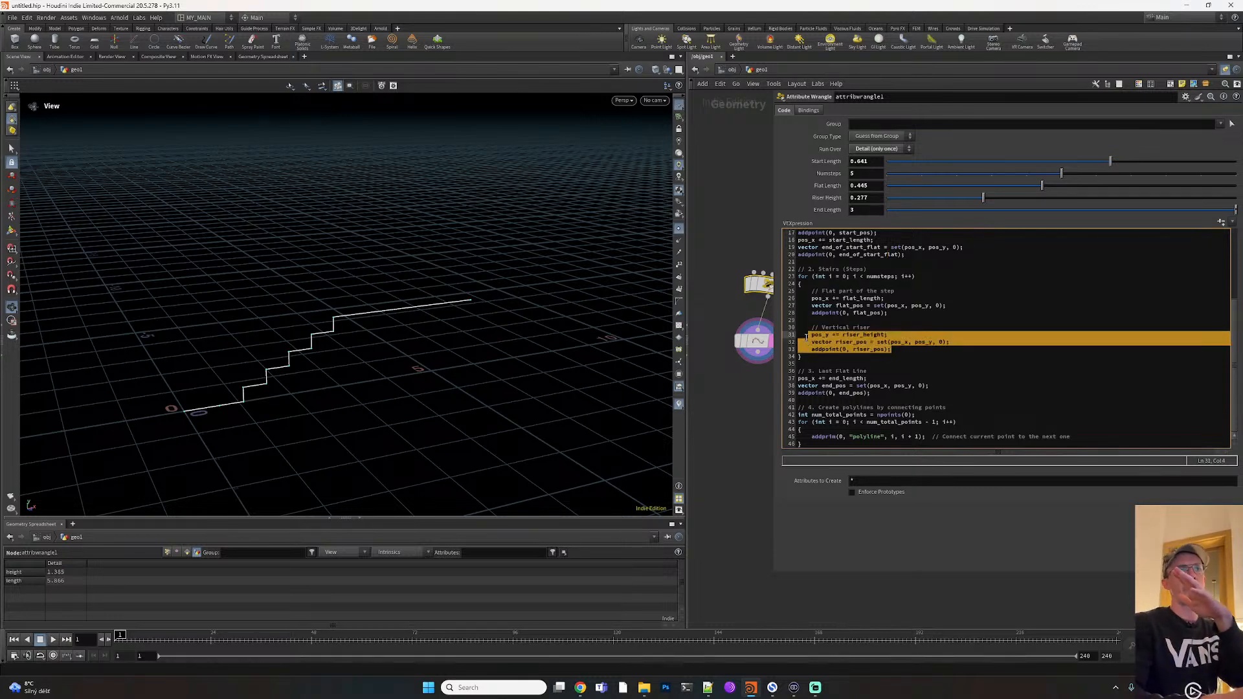
pyautogui.click(860, 372)
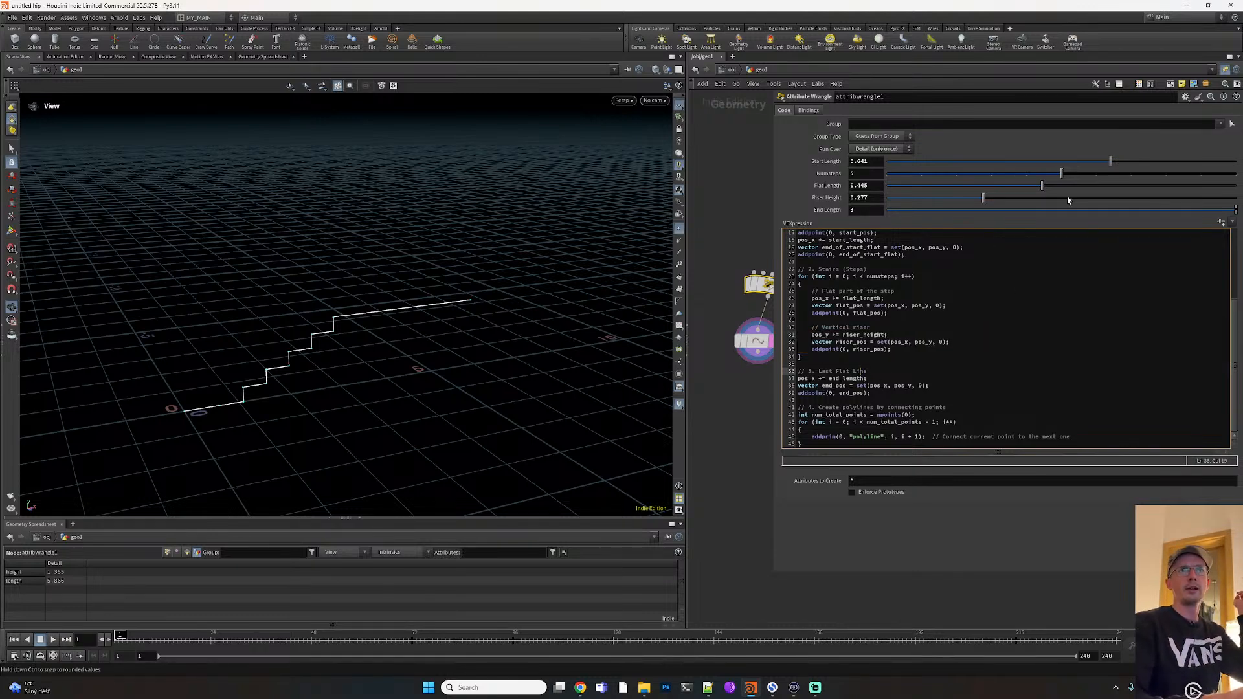
pyautogui.moveTo(874, 393); pyautogui.dragTo(769, 379)
pyautogui.click(884, 421)
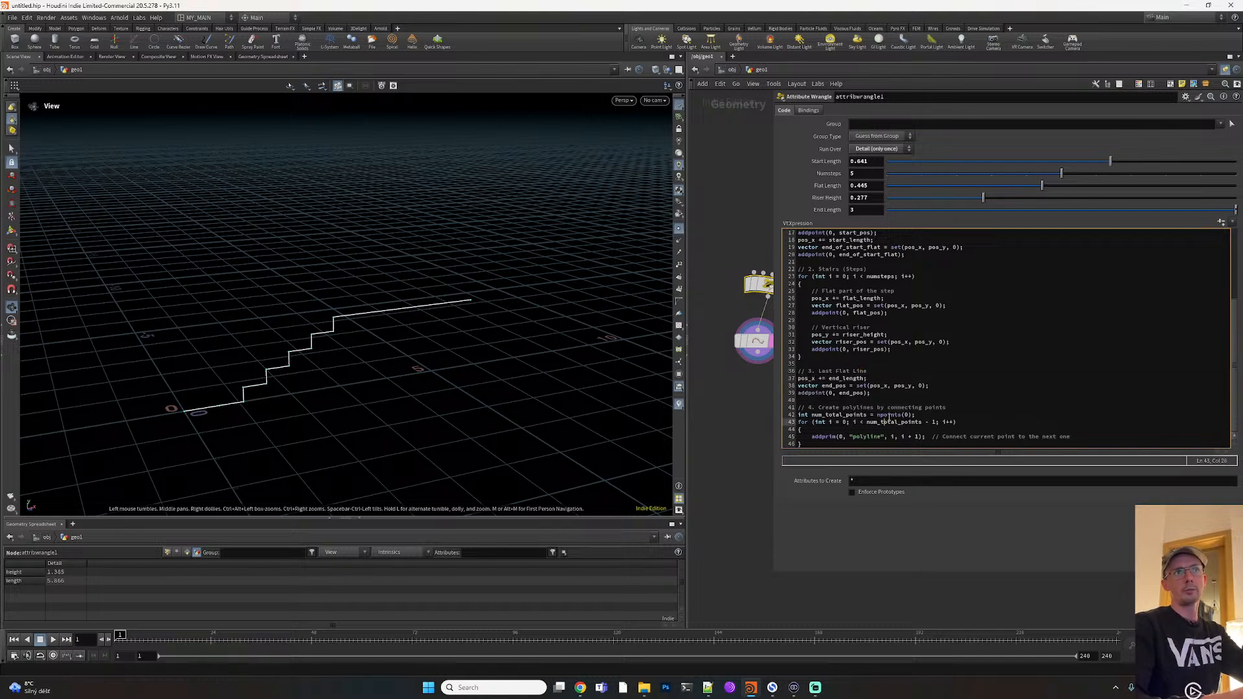
# Widen the network view and create a Sweep node with the Add node's stair profile connected to its second input
pyautogui.moveTo(772, 414); pyautogui.dragTo(866, 414)
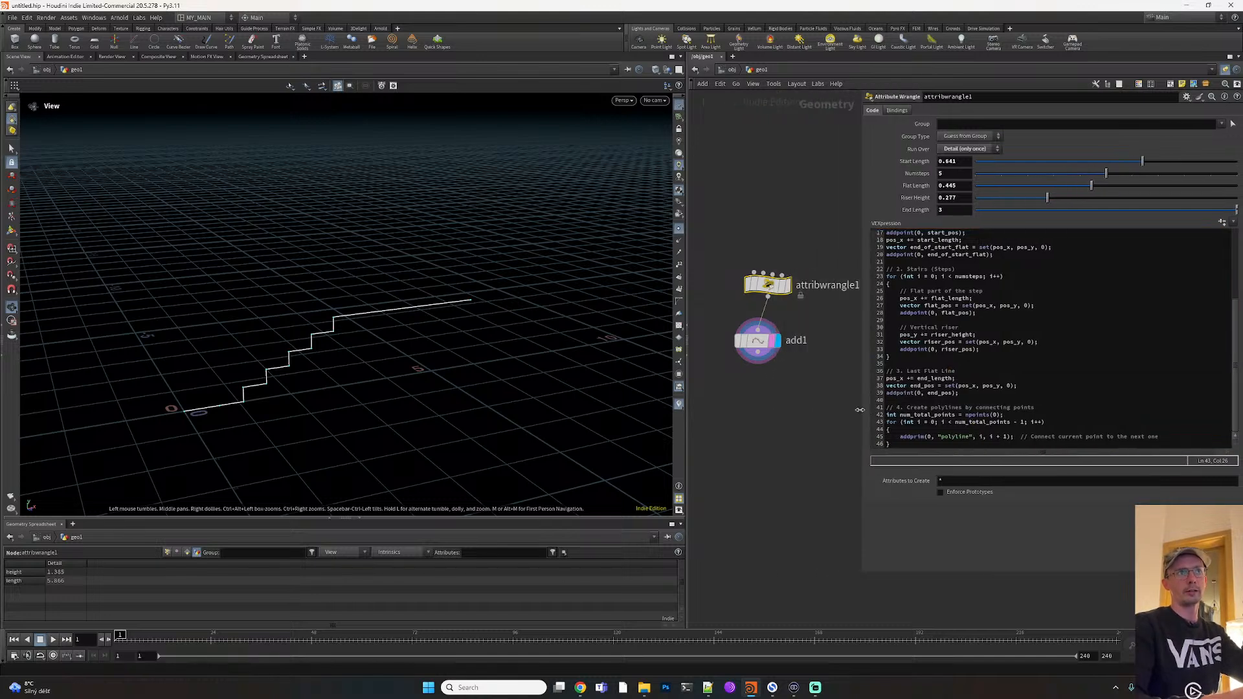
pyautogui.click(776, 338)
pyautogui.moveTo(765, 399); pyautogui.dragTo(796, 413, button='middle')
pyautogui.scroll(-2, 733, 409)
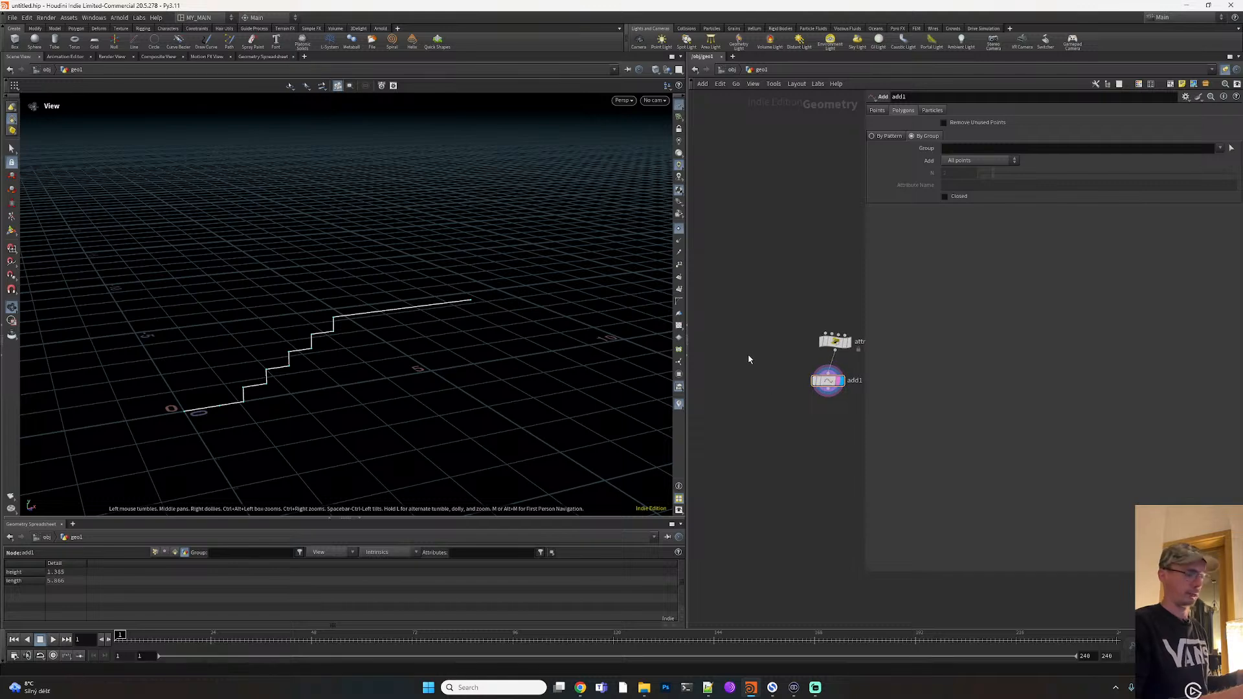
pyautogui.press('Tab')
pyautogui.write('swe')
pyautogui.press('Return')
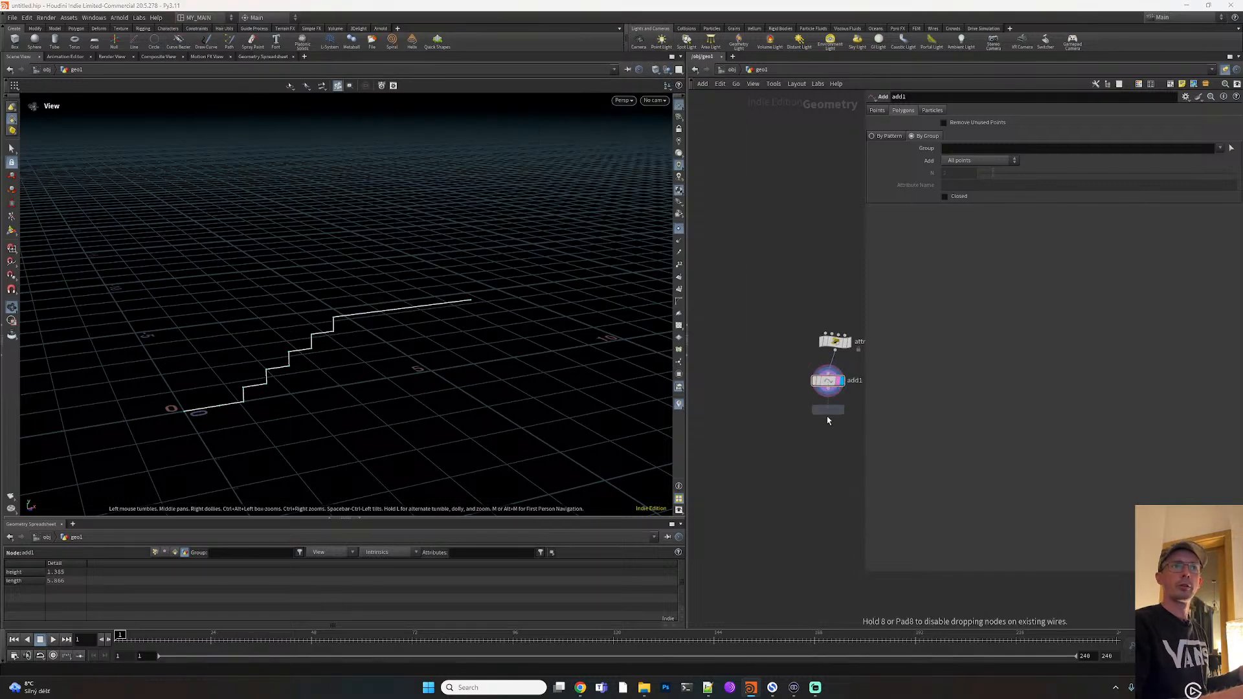
pyautogui.click(806, 435)
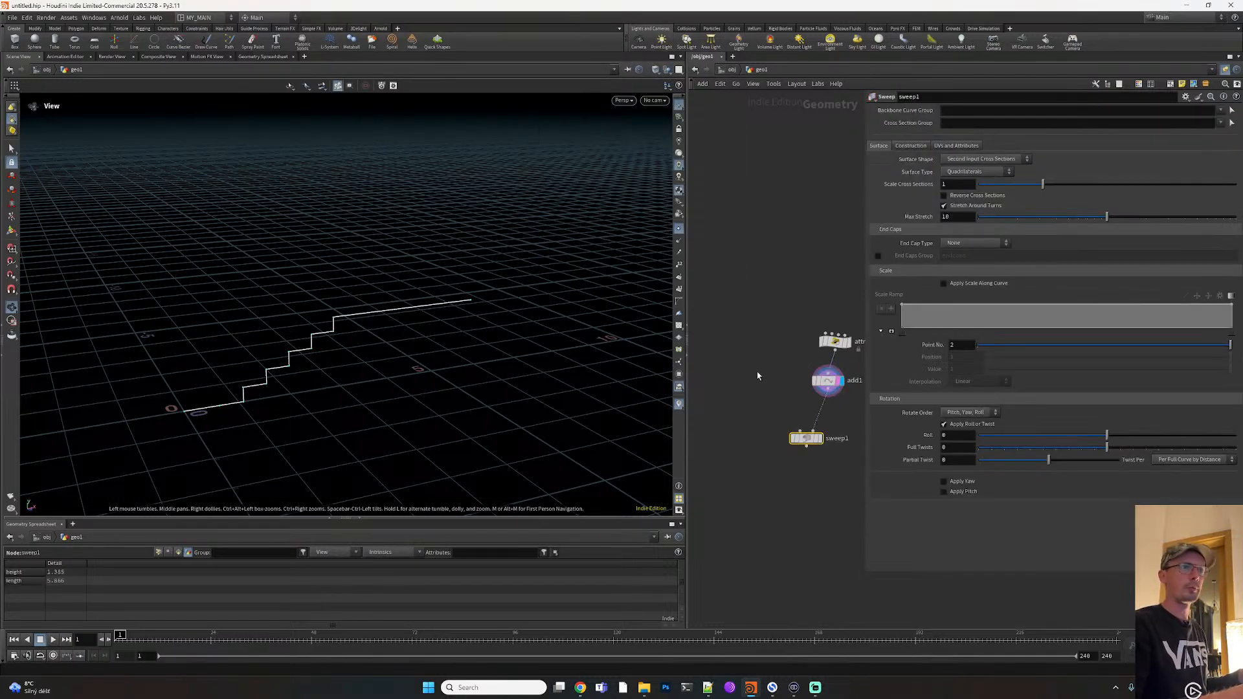
# Create a polygon Circle node, connect it to the Sweep node's first input, and display the Sweep result
pyautogui.press('Tab')
pyautogui.write('circ')
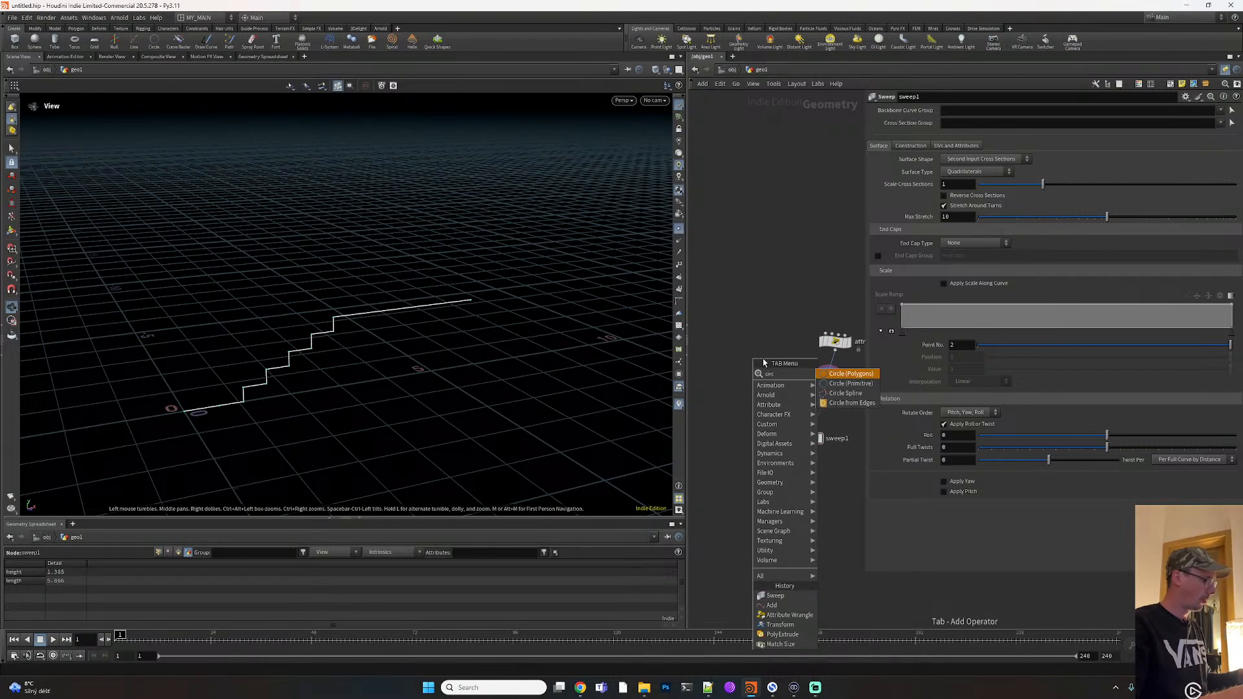
pyautogui.press('Return')
pyautogui.click(766, 350)
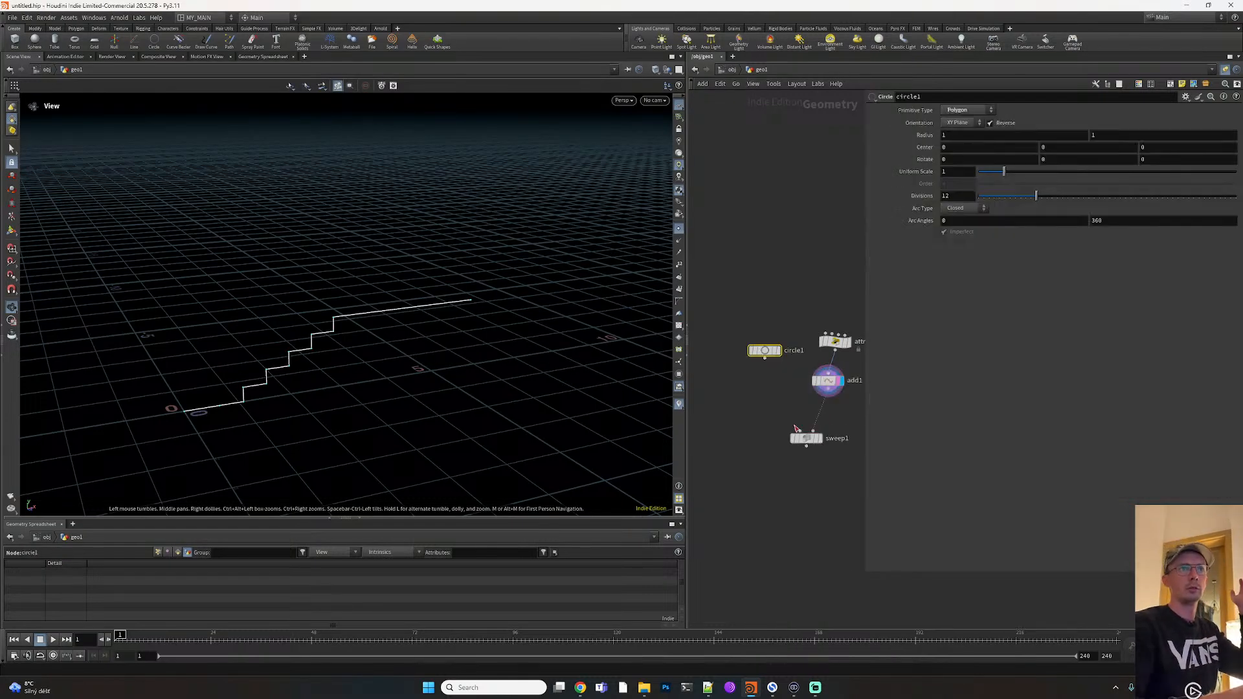
pyautogui.moveTo(765, 359); pyautogui.dragTo(800, 431)
pyautogui.click(817, 438)
pyautogui.click(805, 438)
pyautogui.scroll(-5, 420, 357)
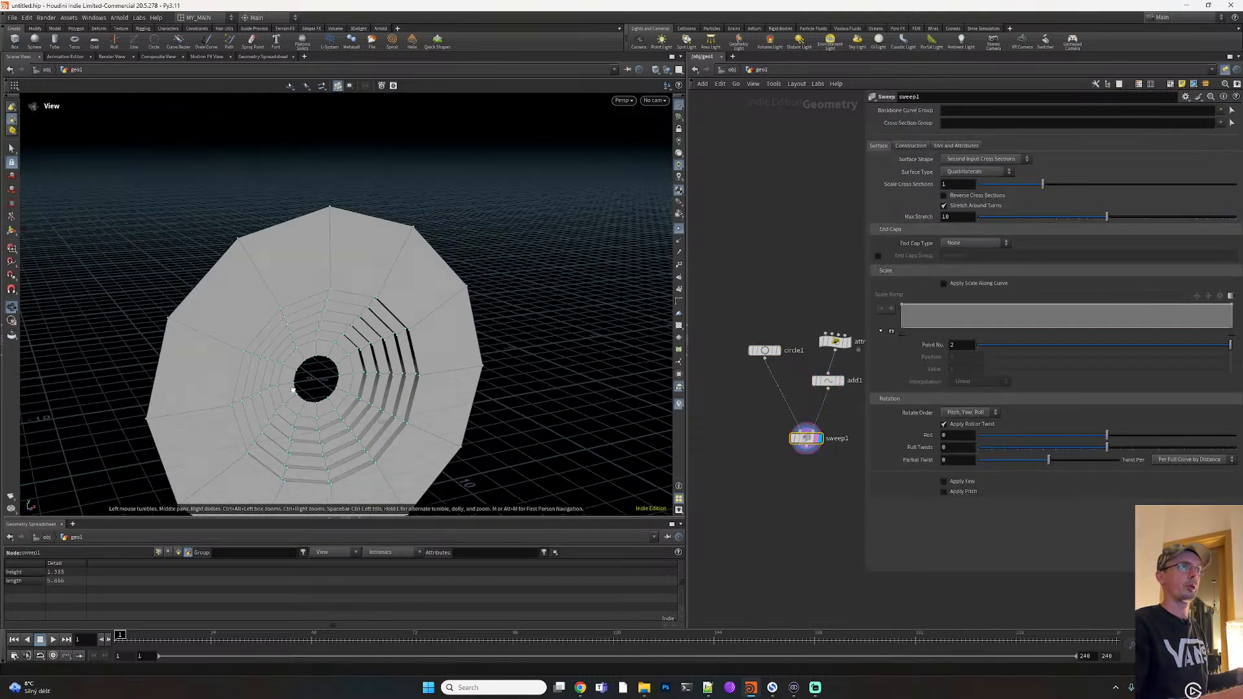
# Set the circle's orientation to ZX Plane so the swept stairs lie horizontally
pyautogui.click(765, 350)
pyautogui.click(962, 123)
pyautogui.click(956, 142)
pyautogui.click(961, 124)
pyautogui.click(955, 151)
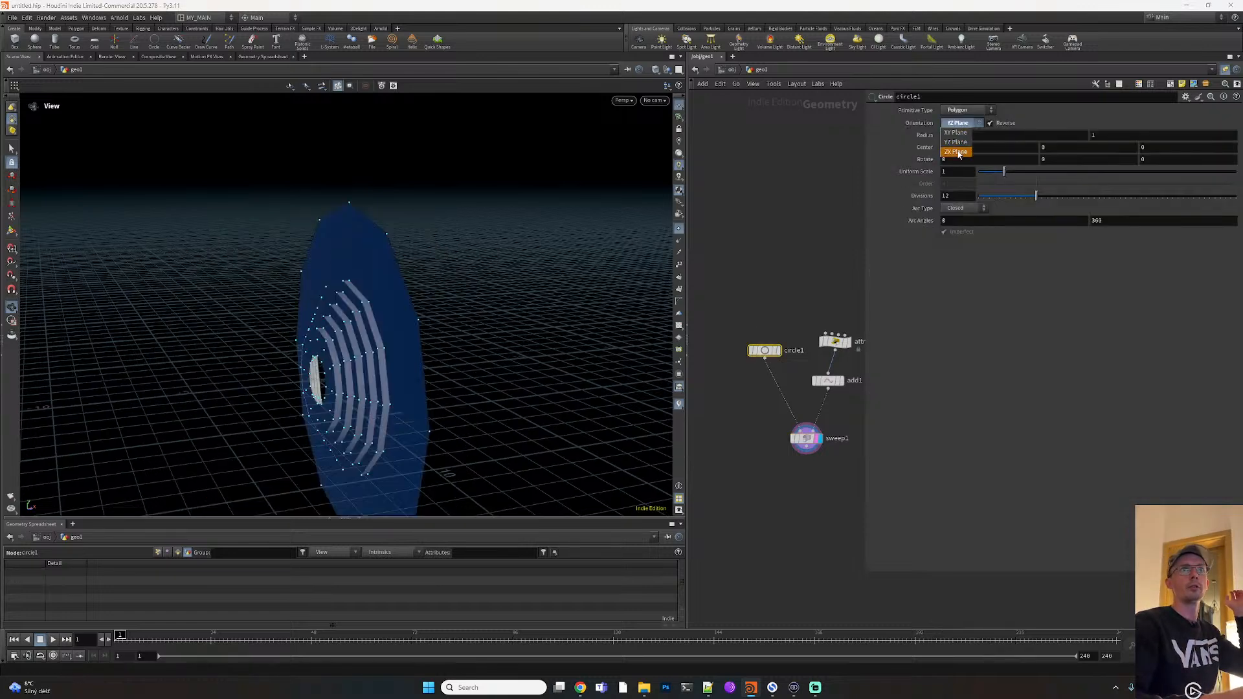
# Inspect the swept circular stairs up close and set the circle's divisions to 50 to smooth them
pyautogui.moveTo(309, 377); pyautogui.dragTo(308, 430)
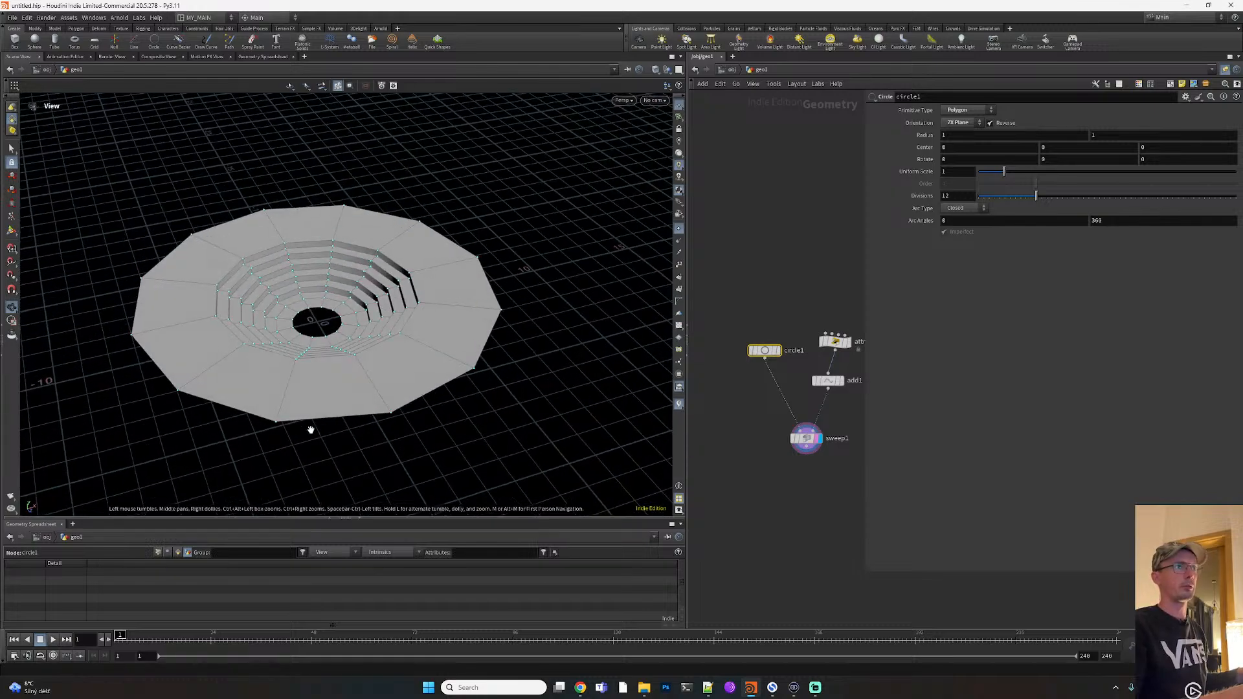
pyautogui.moveTo(308, 430); pyautogui.dragTo(364, 347, button='right')
pyautogui.moveTo(363, 347); pyautogui.dragTo(324, 343)
pyautogui.moveTo(324, 343); pyautogui.dragTo(373, 317, button='right')
pyautogui.moveTo(373, 317); pyautogui.dragTo(355, 358)
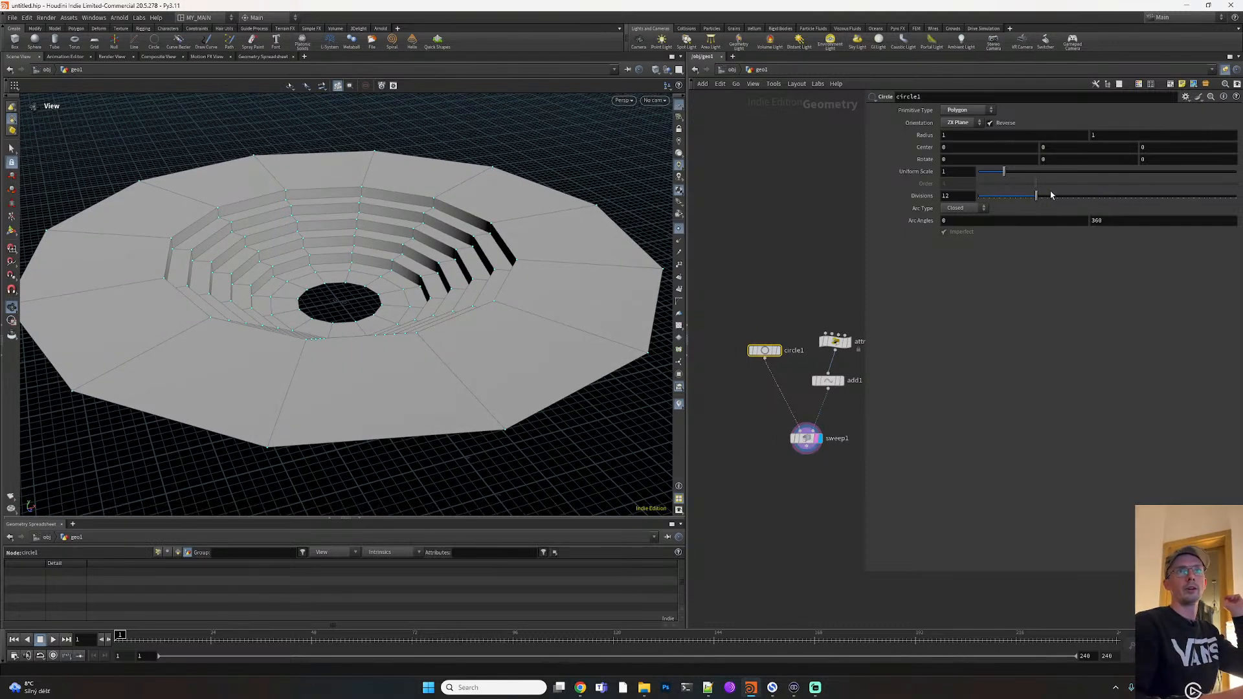
pyautogui.moveTo(1036, 196); pyautogui.dragTo(1235, 195)
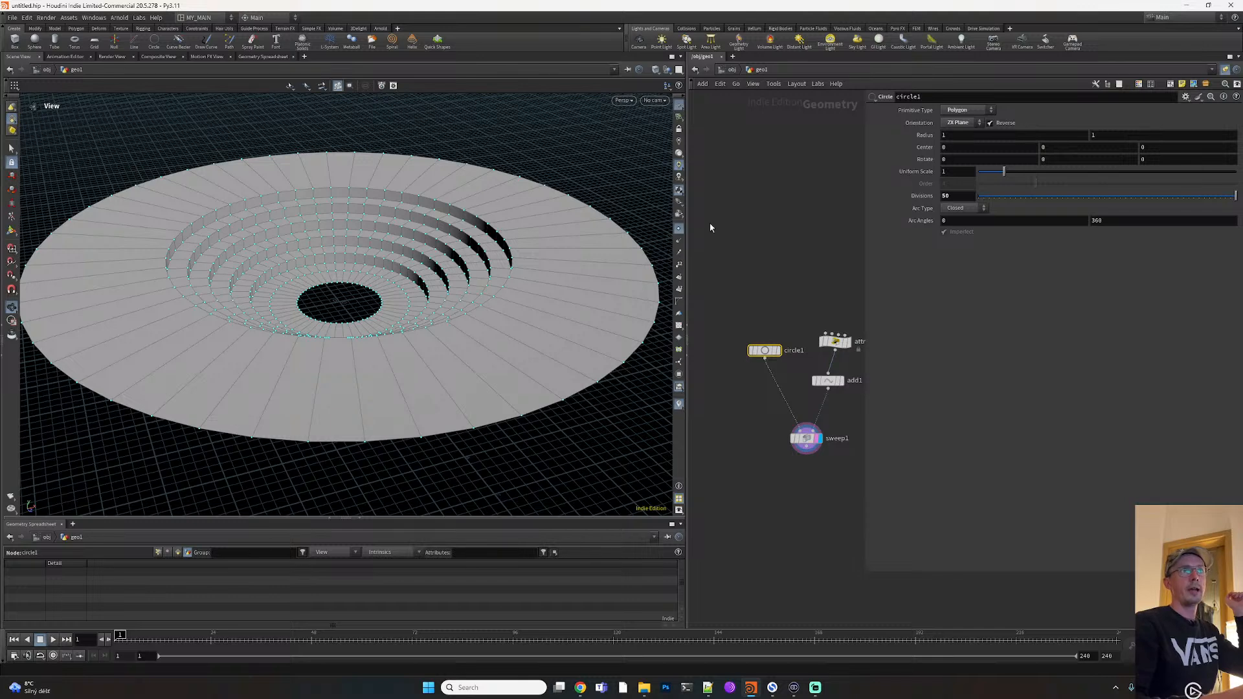
# Set the Attribute Wrangle's Start Length to 1
pyautogui.click(835, 341)
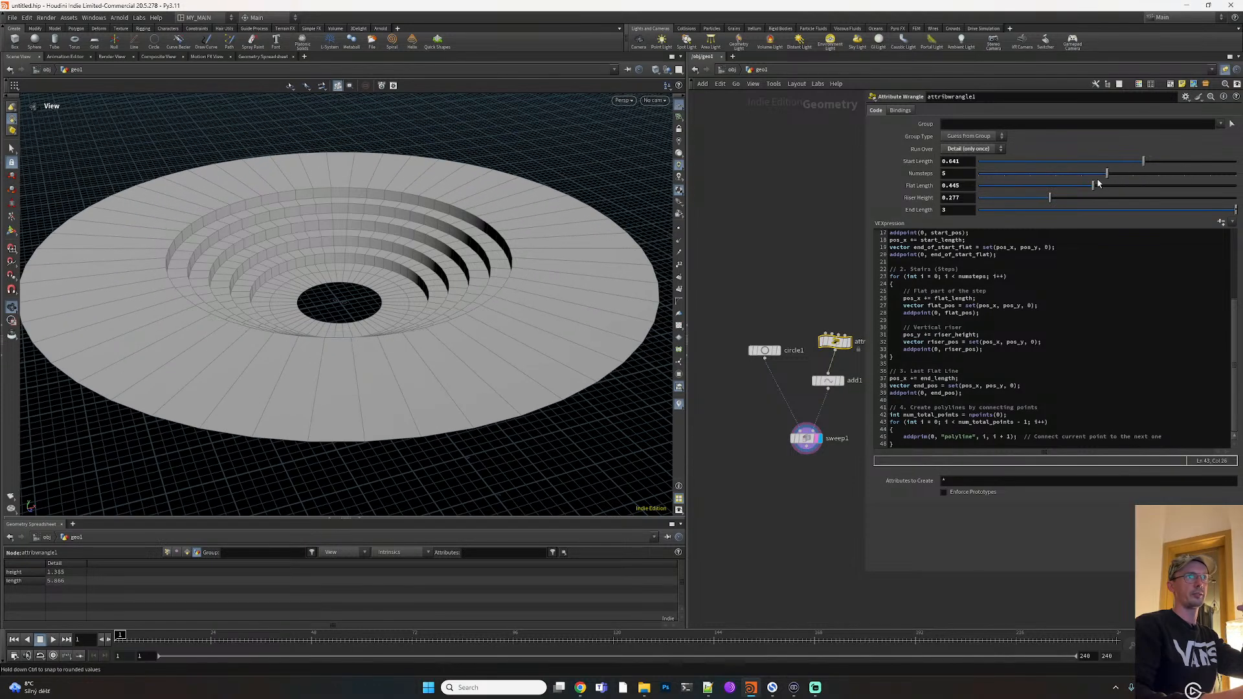
pyautogui.moveTo(1140, 163); pyautogui.dragTo(1232, 129)
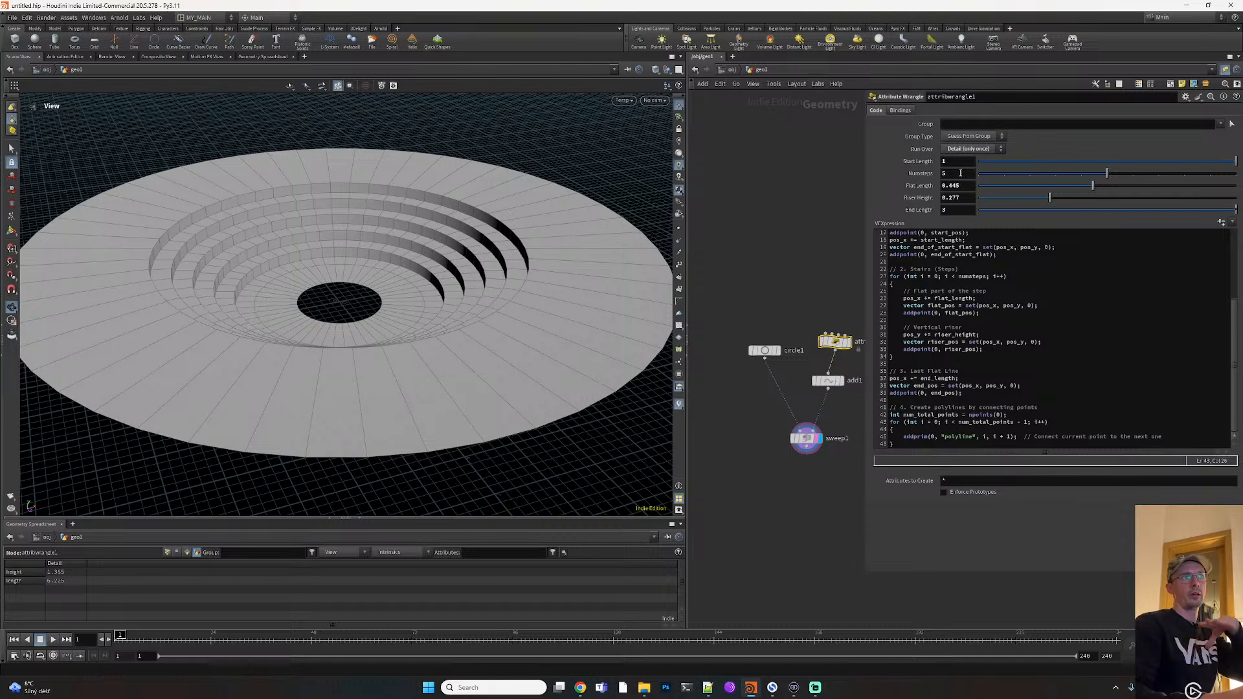
pyautogui.moveTo(957, 210)
pyautogui.mouseDown(button='middle')
pyautogui.moveTo(1023, 202)
pyautogui.moveTo(958, 211)
pyautogui.mouseUp(button='middle')
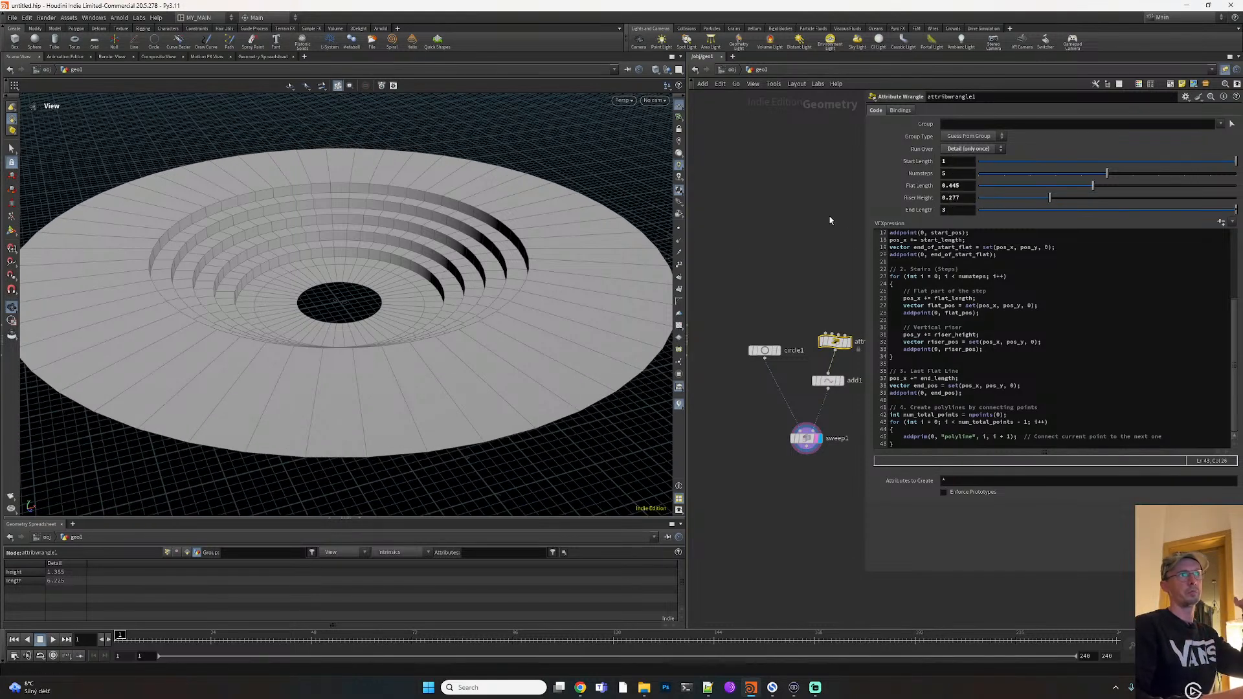
# Check the architectural concept render in the browser and set the Attribute Wrangle's Numsteps to 10
pyautogui.click(580, 687)
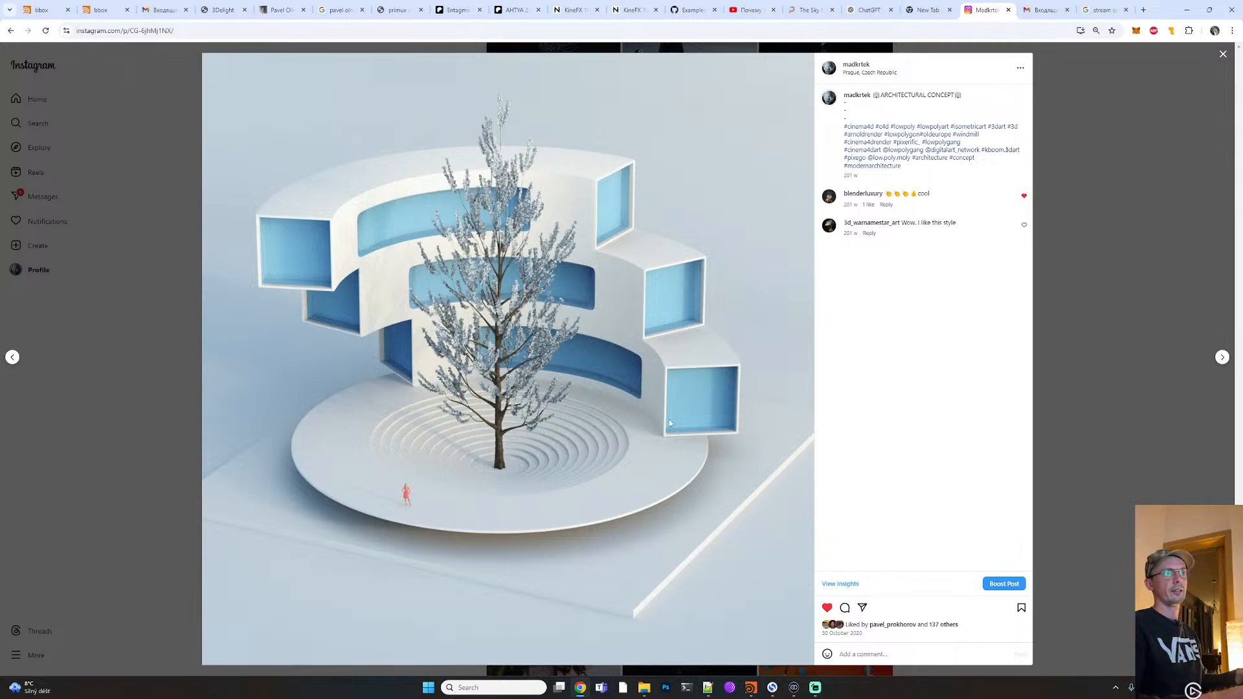
pyautogui.hotkey('alt', 'Tab')
pyautogui.moveTo(945, 173); pyautogui.dragTo(921, 175)
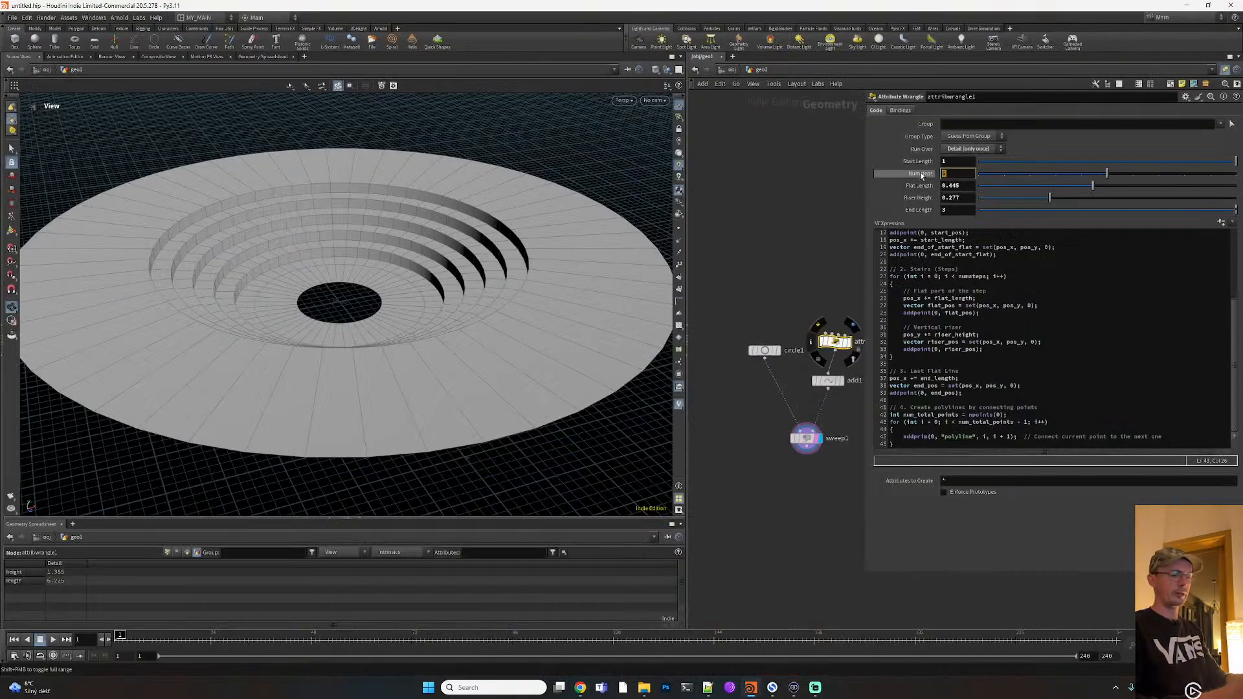
pyautogui.write('10')
pyautogui.press('Return')
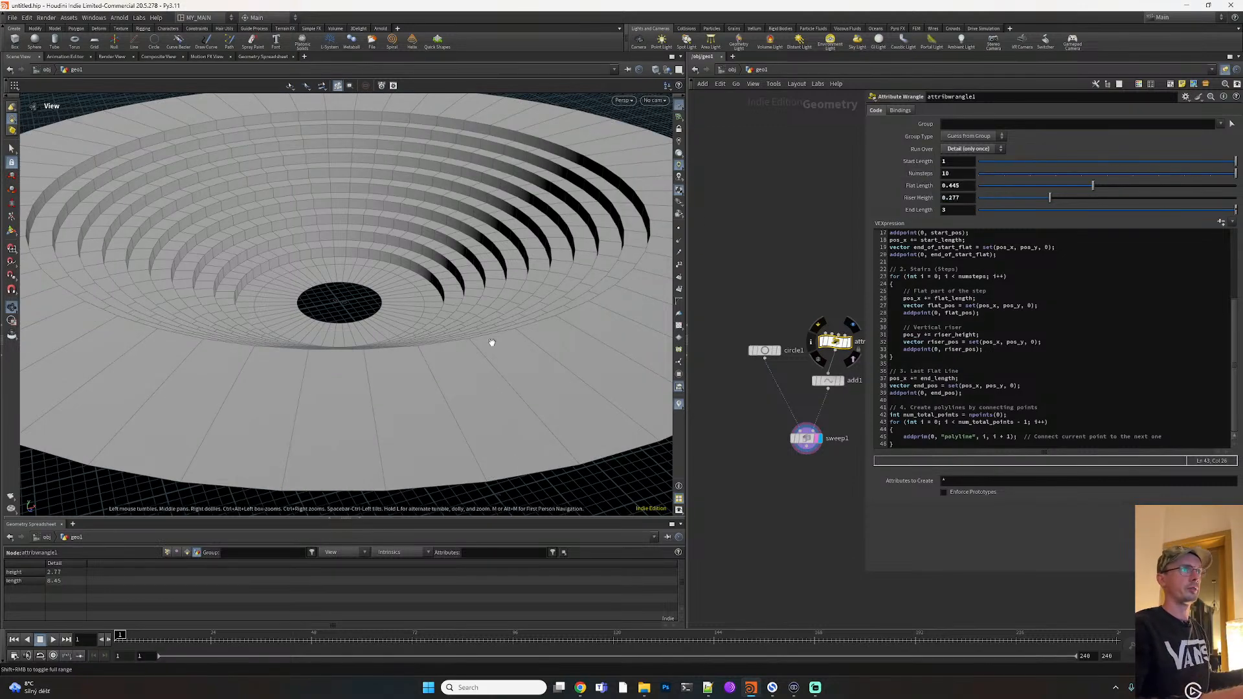
# Inspect the swept stairs around the centre hole and lower the wrangle's riser height to 0.155
pyautogui.scroll(-2, 499, 342)
pyautogui.keyDown('alt'); pyautogui.moveTo(386, 344); pyautogui.dragTo(312, 319); pyautogui.keyUp('alt')
pyautogui.scroll(6, 308, 328)
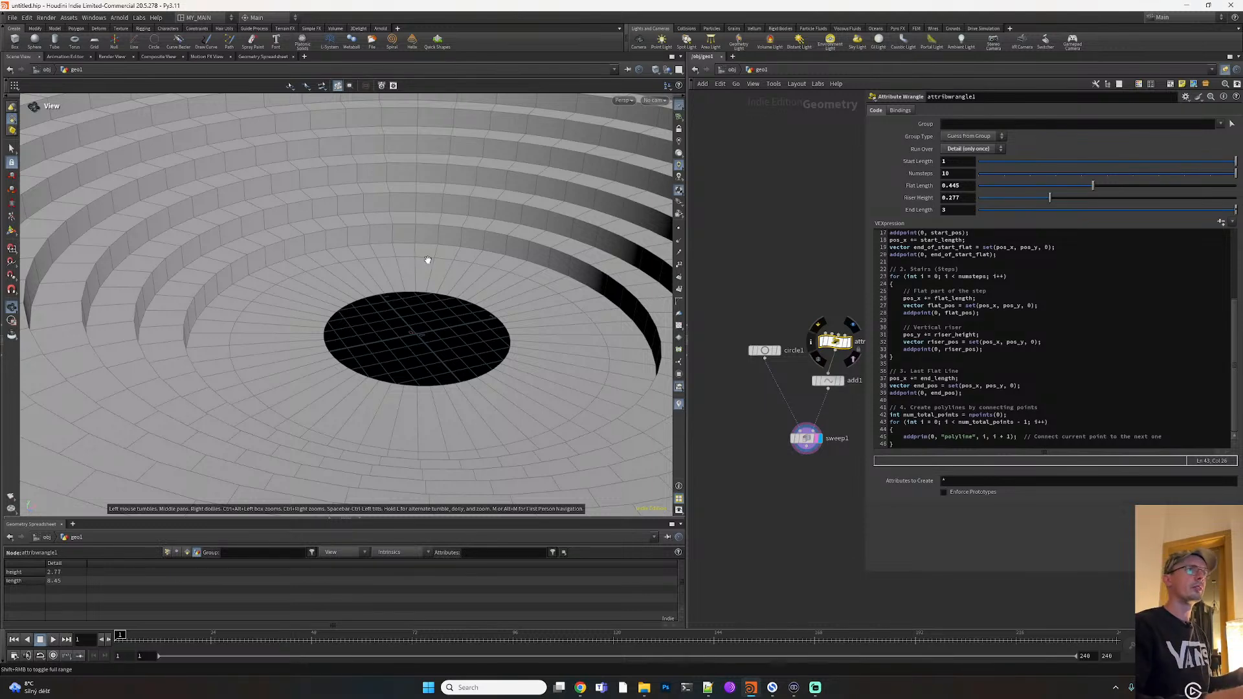
pyautogui.scroll(-6, 411, 263)
pyautogui.moveTo(355, 302); pyautogui.dragTo(288, 363, button='middle')
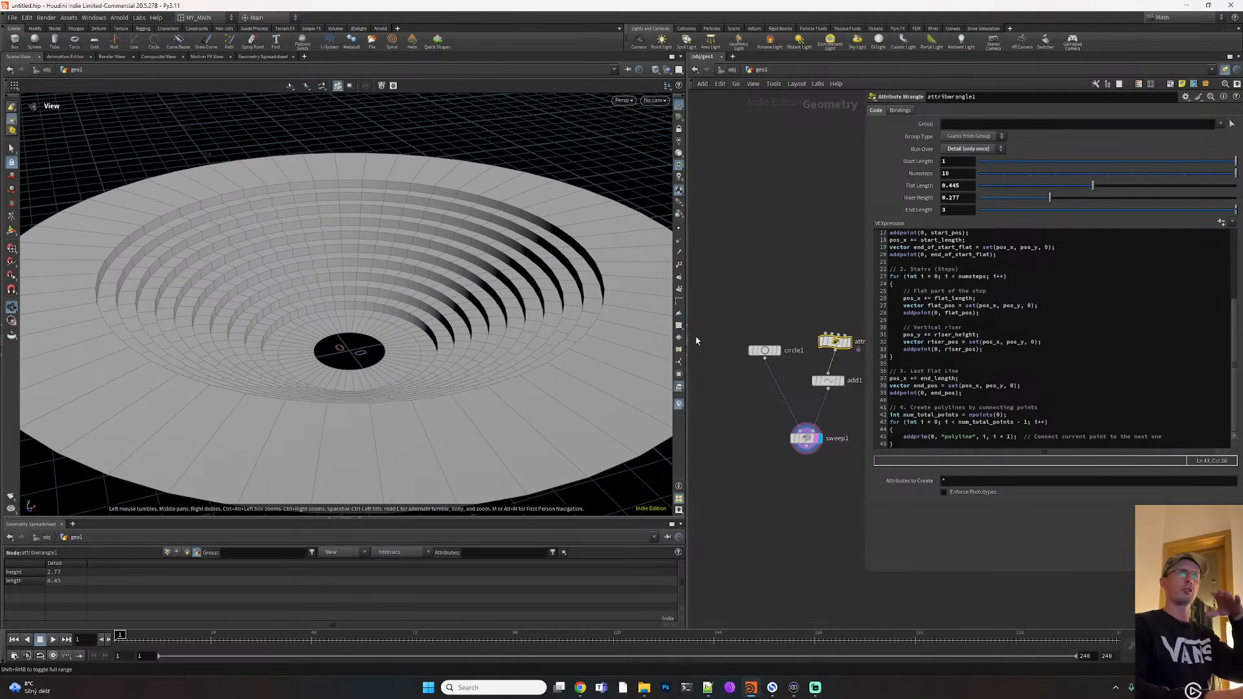
pyautogui.moveTo(1047, 198); pyautogui.dragTo(1019, 200)
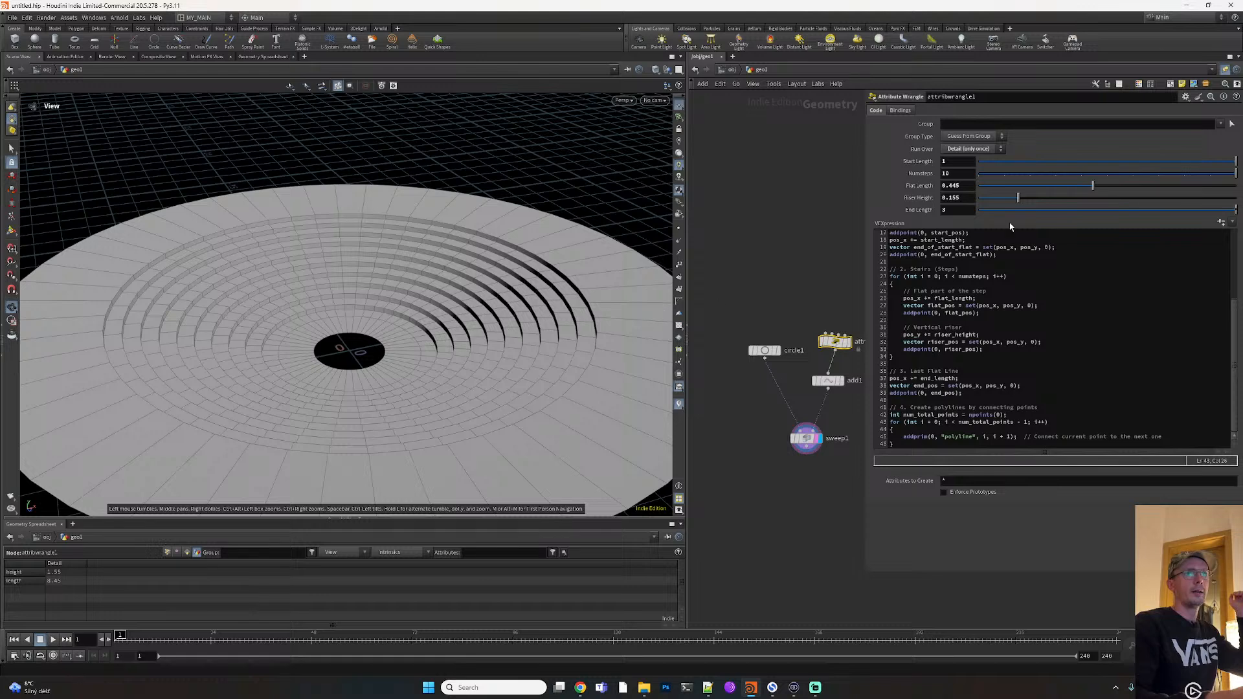
# Try End Length values of 6, 7 and 8 for the outer flat ring of the stairs
pyautogui.click(962, 211)
pyautogui.write('6')
pyautogui.press('Return')
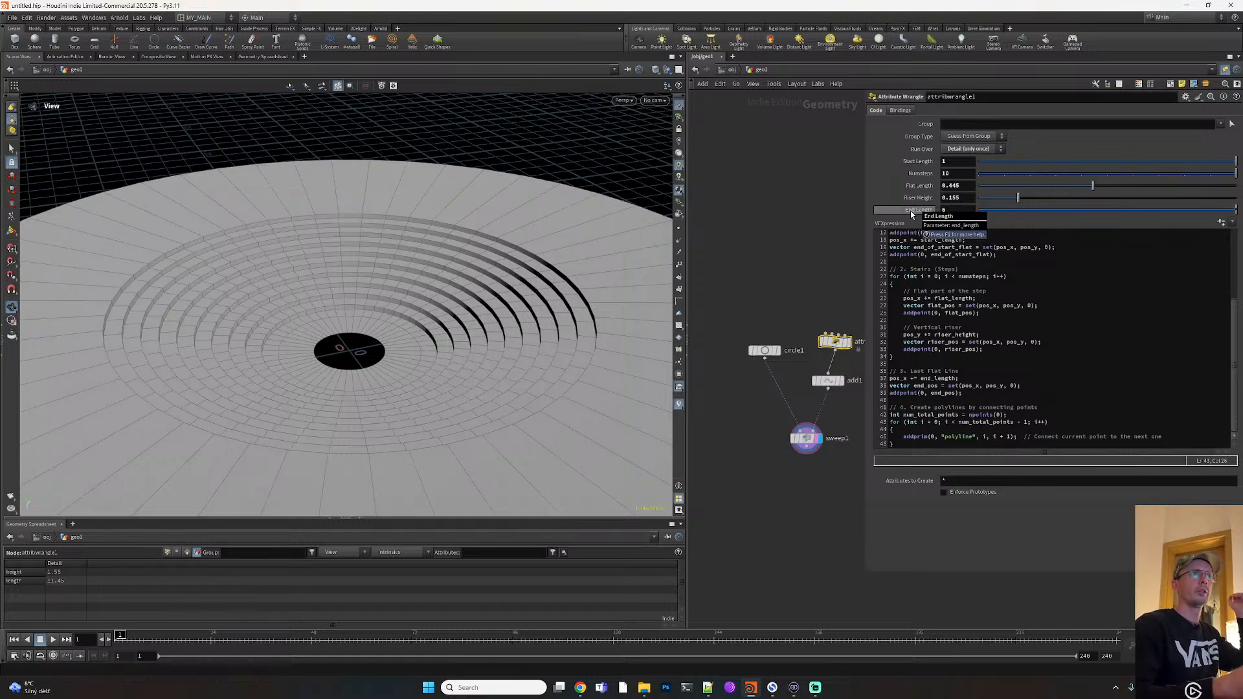
pyautogui.moveTo(948, 210); pyautogui.dragTo(925, 215)
pyautogui.write('7')
pyautogui.press('Return')
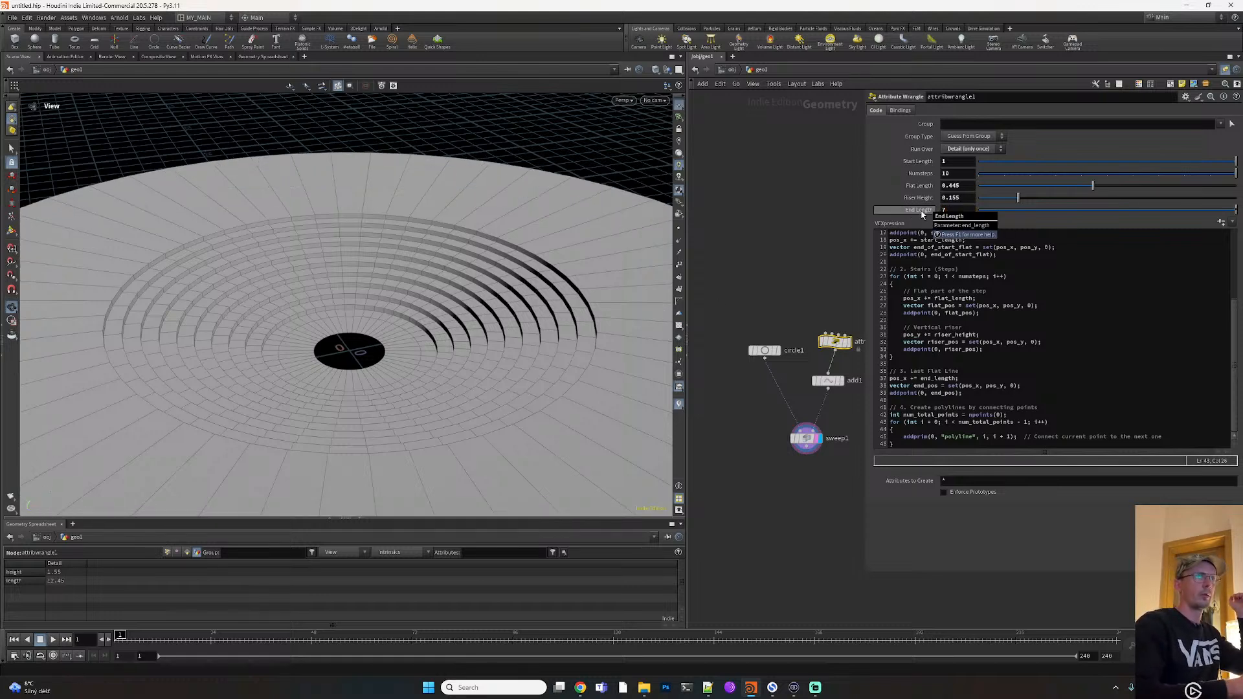
pyautogui.scroll(-4, 453, 323)
pyautogui.moveTo(430, 327); pyautogui.dragTo(421, 331)
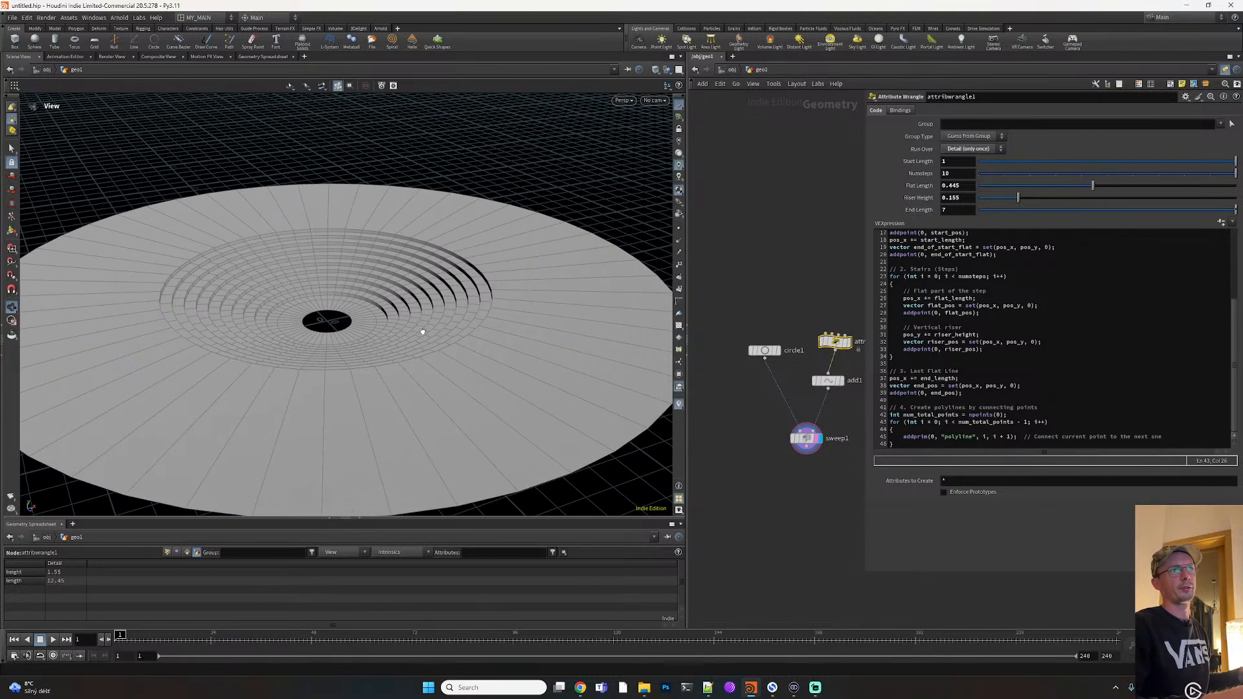
pyautogui.moveTo(947, 209); pyautogui.dragTo(913, 216)
pyautogui.write('8')
pyautogui.press('Return')
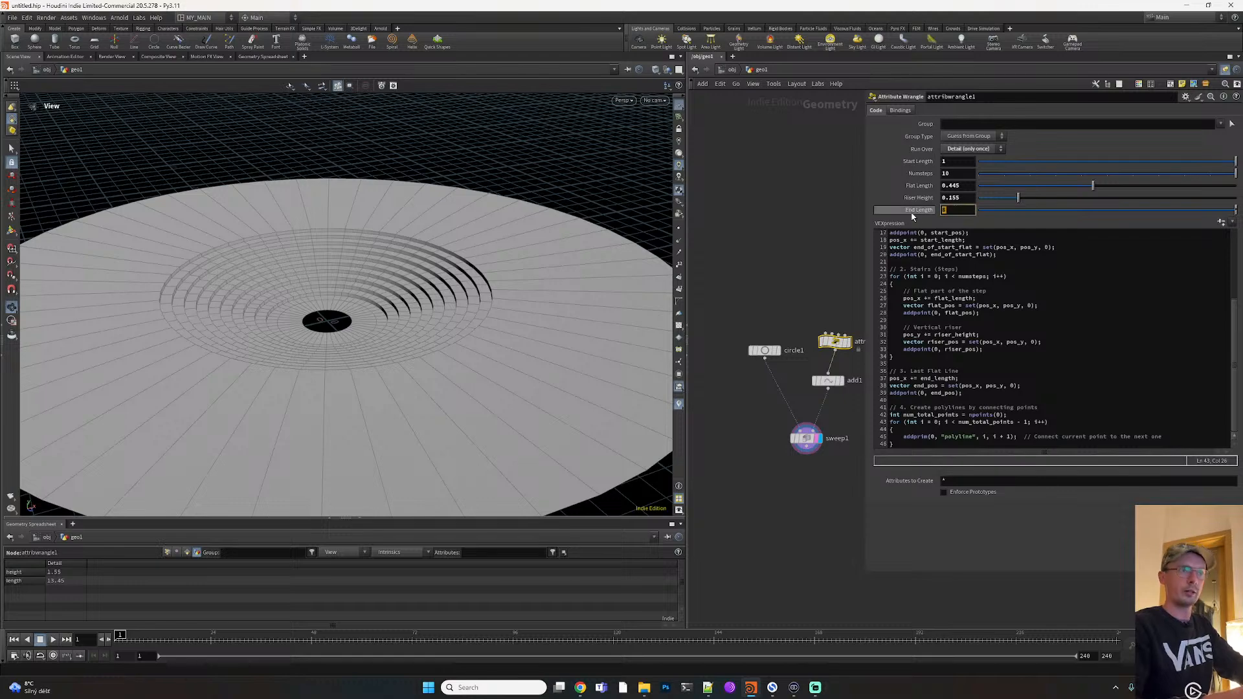
pyautogui.press('Return')
pyautogui.moveTo(305, 343)
pyautogui.mouseDown()
pyautogui.moveTo(347, 380)
pyautogui.moveTo(314, 354)
pyautogui.mouseUp()
# Set the Attribute Wrangle's End Length to 5.5 and check the platform's proportions
pyautogui.moveTo(967, 210); pyautogui.dragTo(901, 209)
pyautogui.write('5.5')
pyautogui.press('Return')
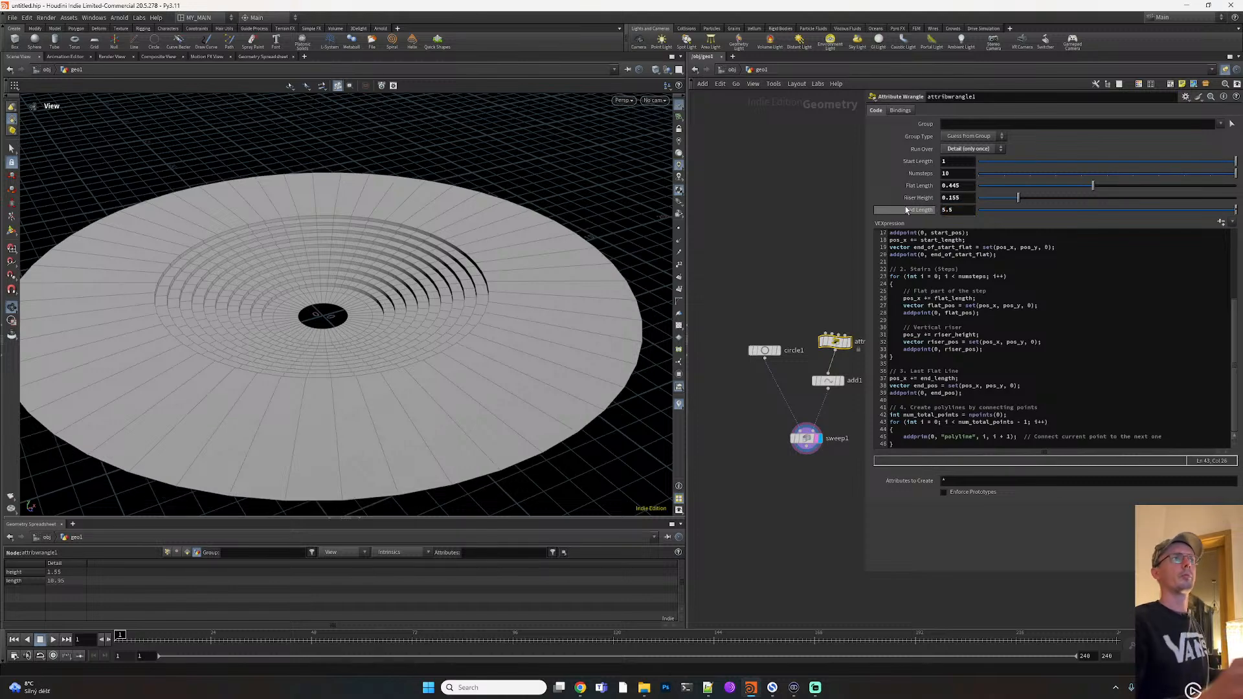
pyautogui.scroll(2, 503, 302)
pyautogui.moveTo(502, 302); pyautogui.dragTo(459, 329)
# Add a Normal node below the Sweep node, connect it to the Sweep output, and display its result
pyautogui.moveTo(816, 491); pyautogui.dragTo(788, 407, button='middle')
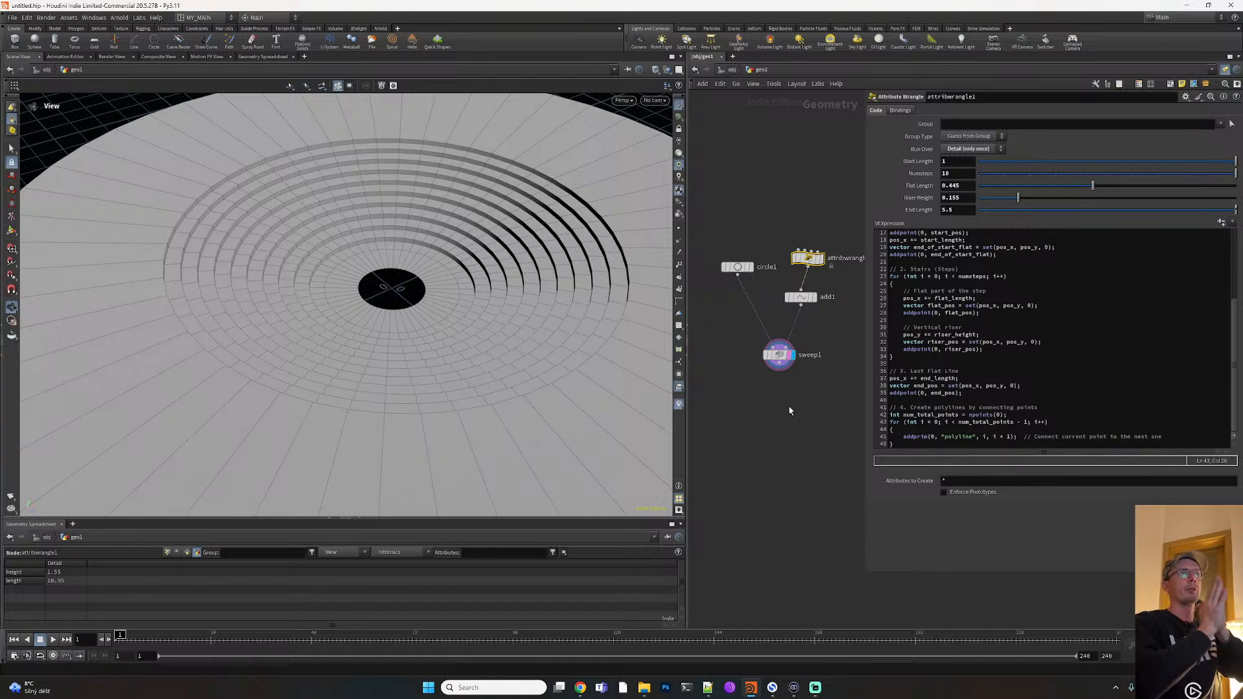
pyautogui.press('Tab')
pyautogui.write('norma')
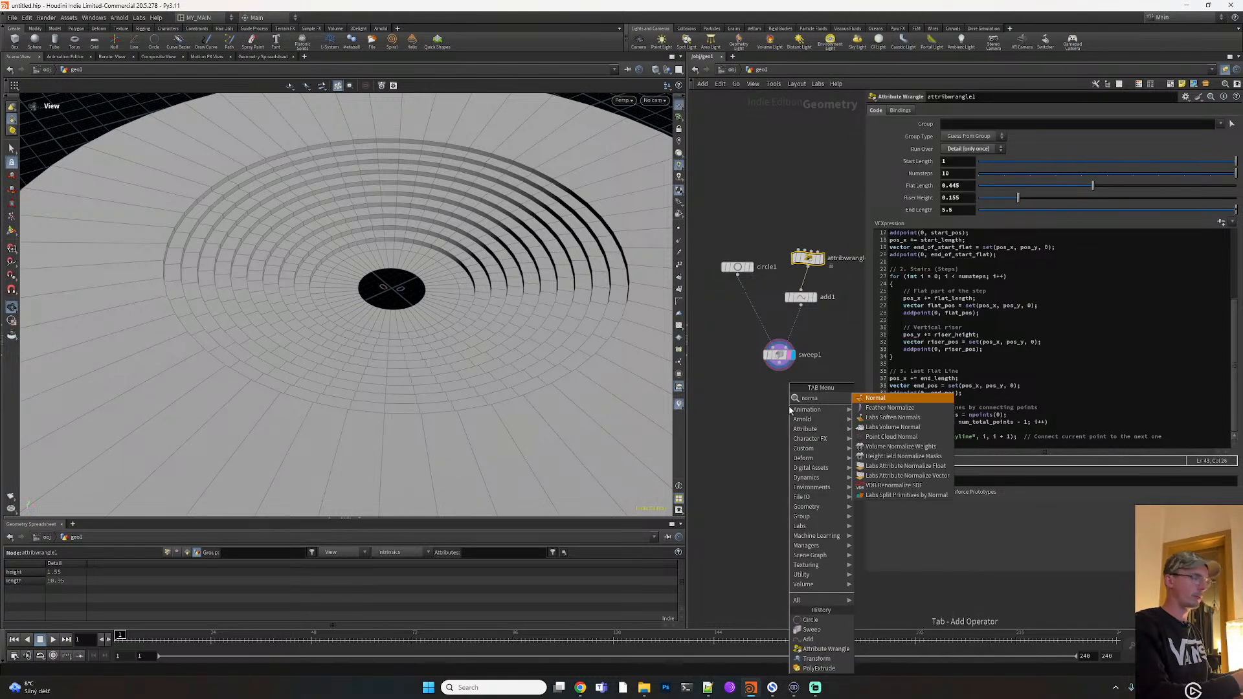
pyautogui.press('Return')
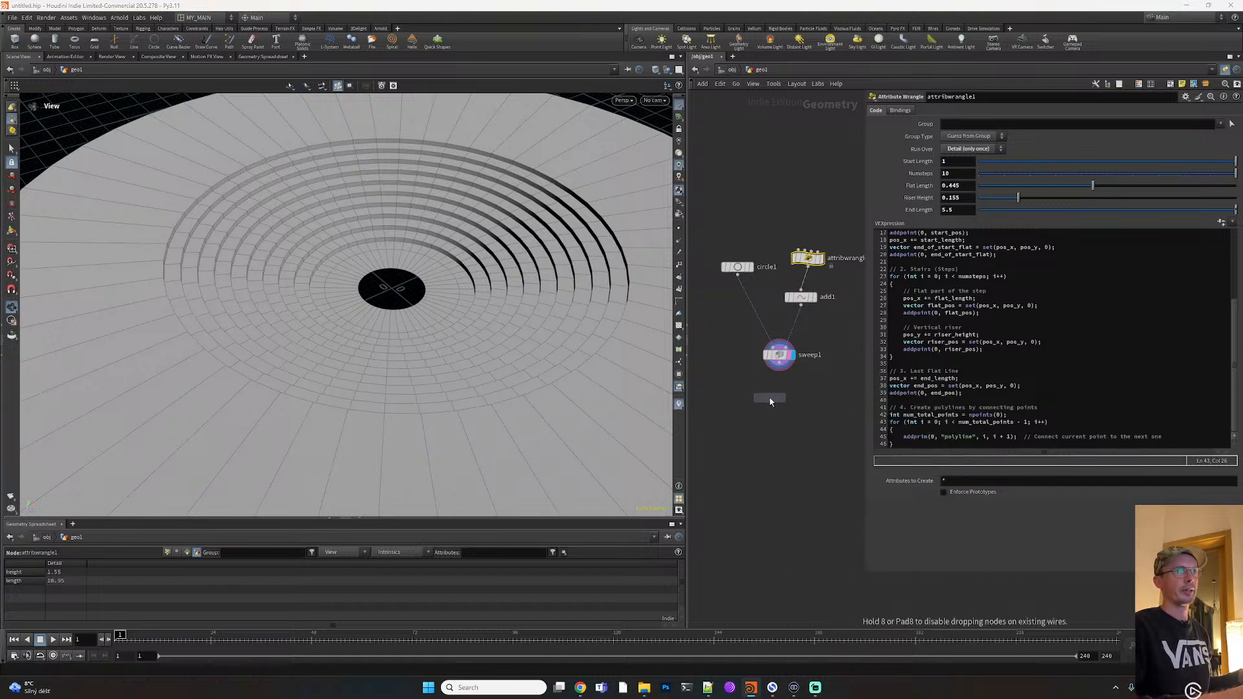
pyautogui.click(780, 397)
pyautogui.moveTo(782, 367); pyautogui.dragTo(780, 391)
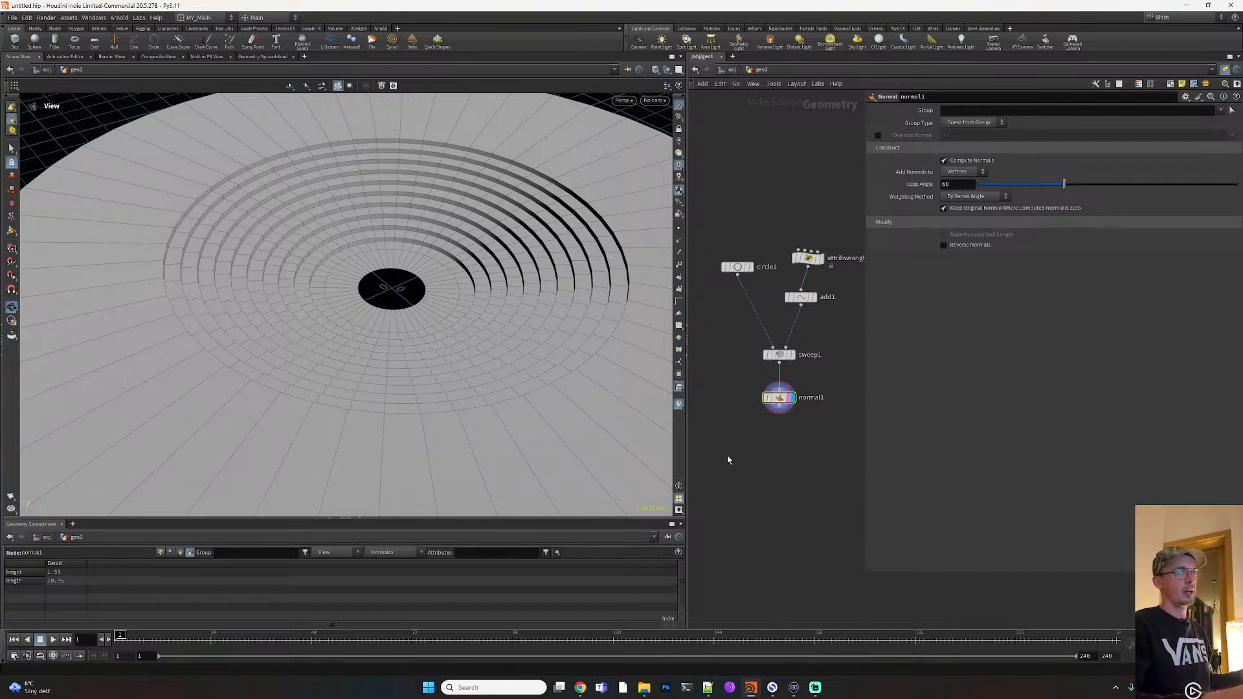
# Add a Labs Auto UV node after the Normal node, display it, and inspect the checker texture on the stairs
pyautogui.press('Tab')
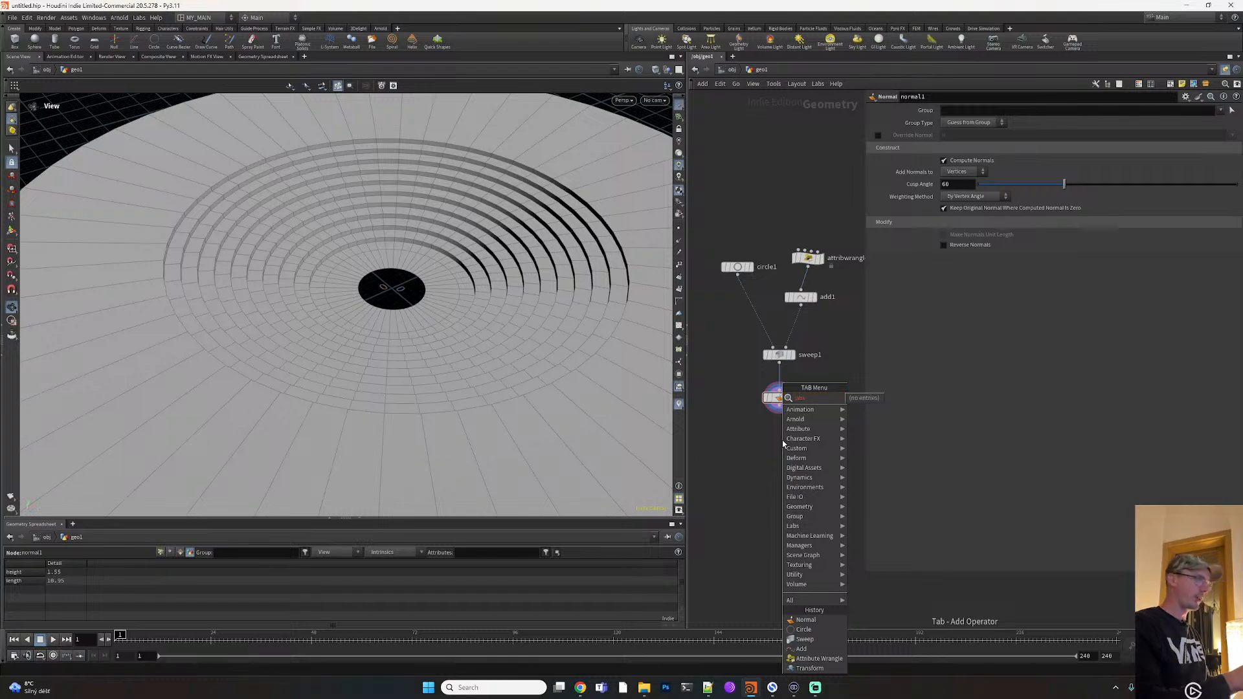
pyautogui.press('Escape')
pyautogui.press('Tab')
pyautogui.write('la')
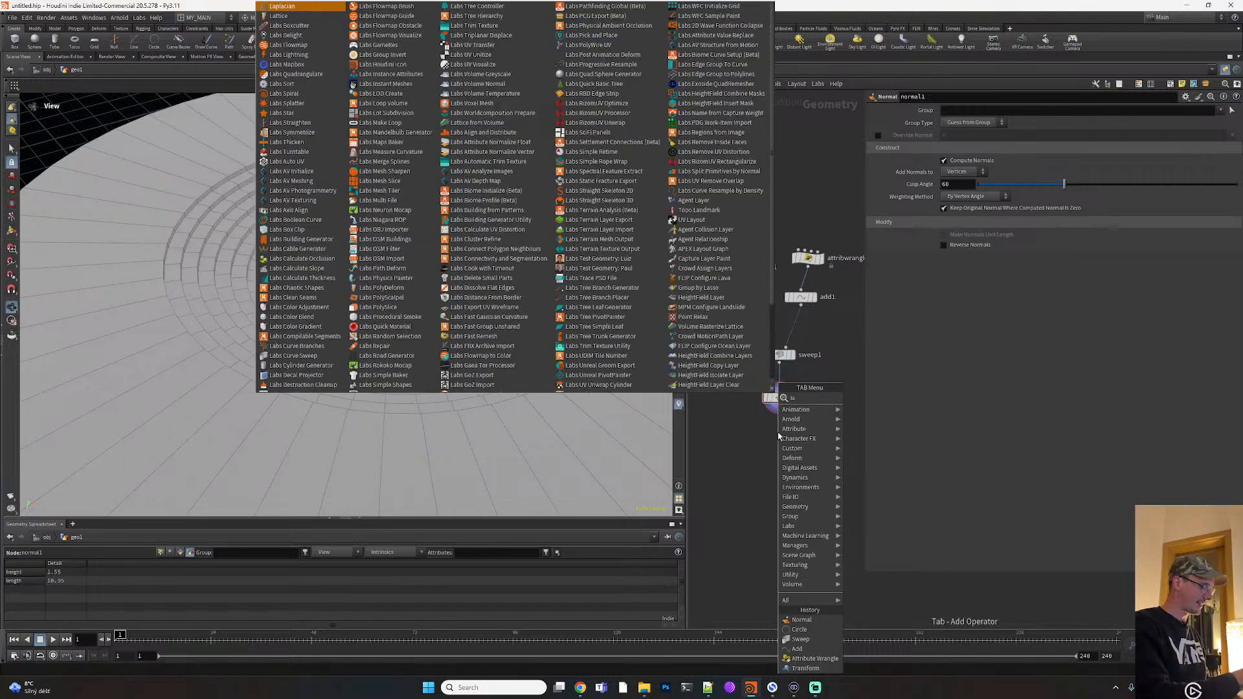
pyautogui.write('bs auto')
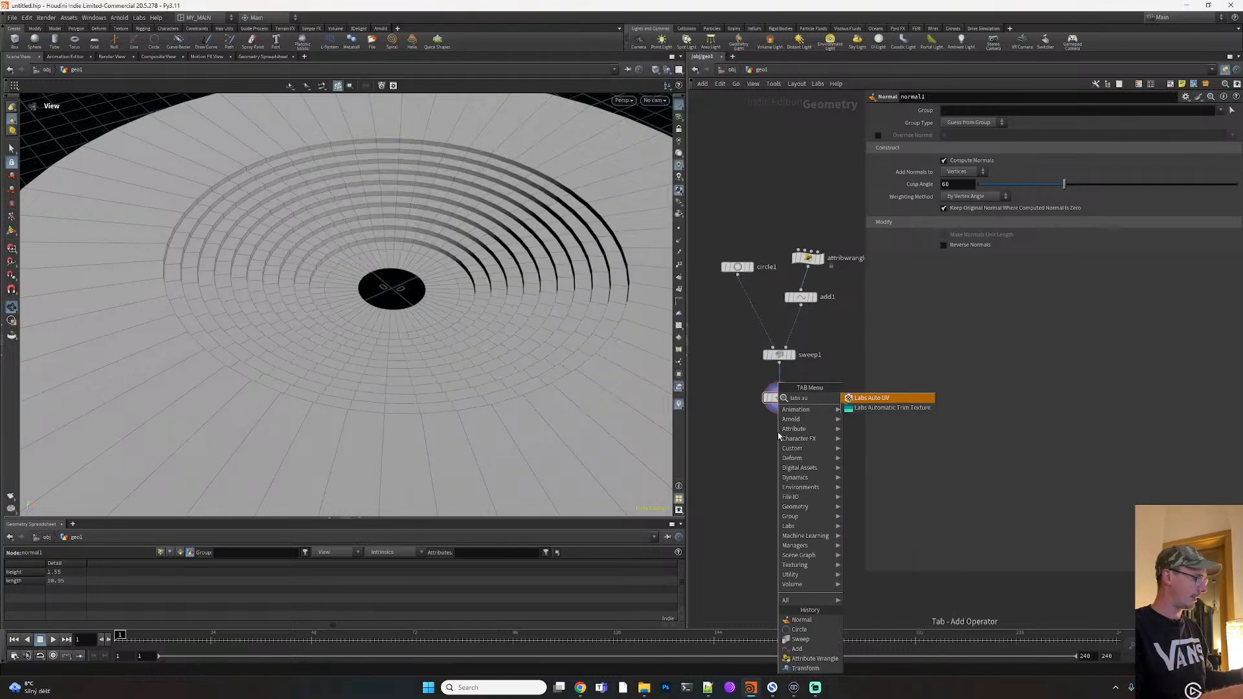
pyautogui.click(884, 402)
pyautogui.click(780, 444)
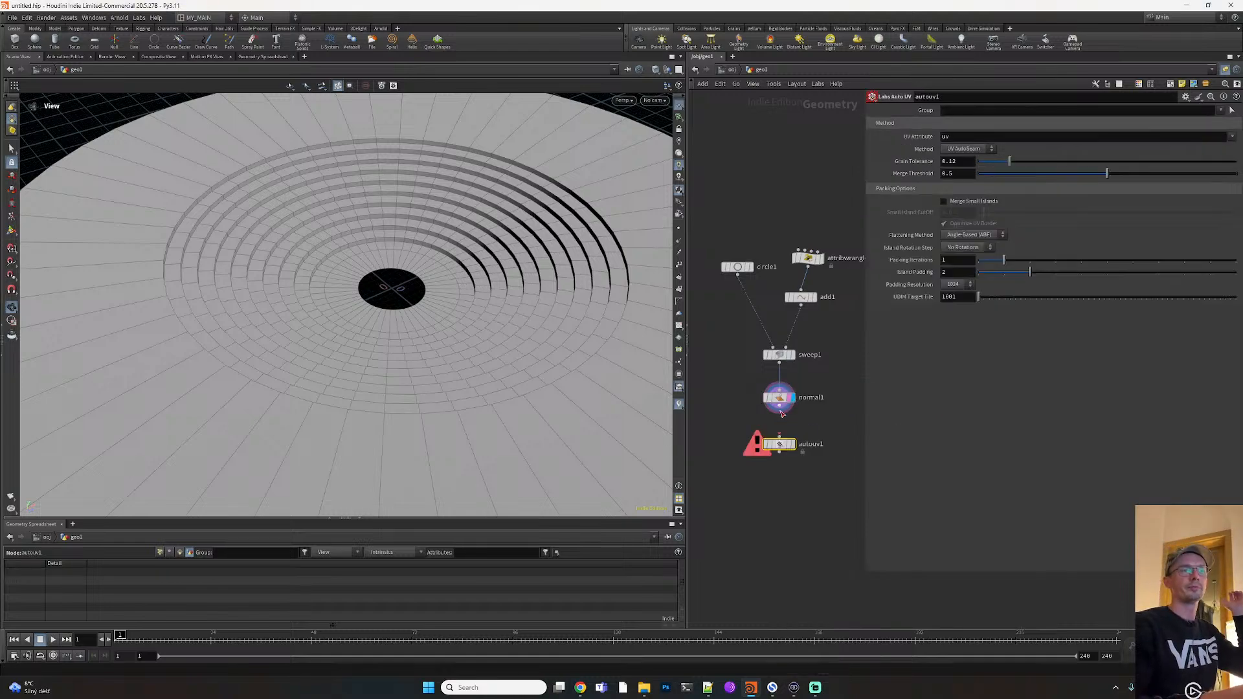
pyautogui.click(793, 447)
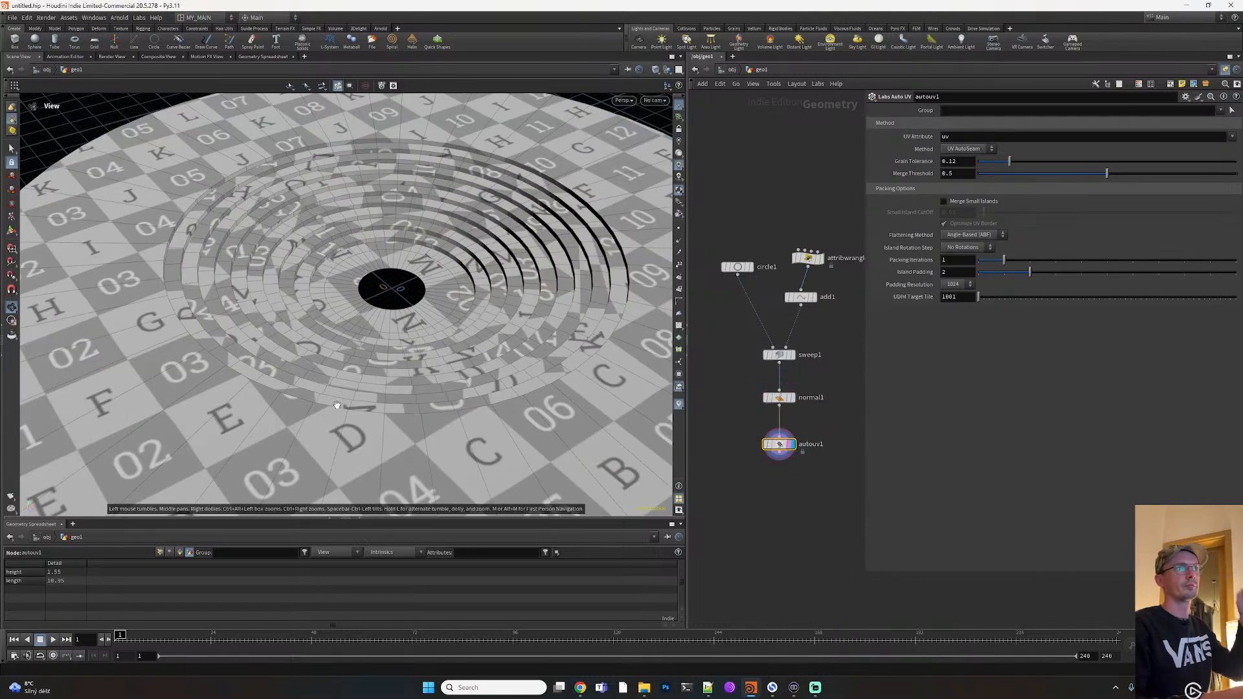
pyautogui.moveTo(337, 409); pyautogui.dragTo(416, 337)
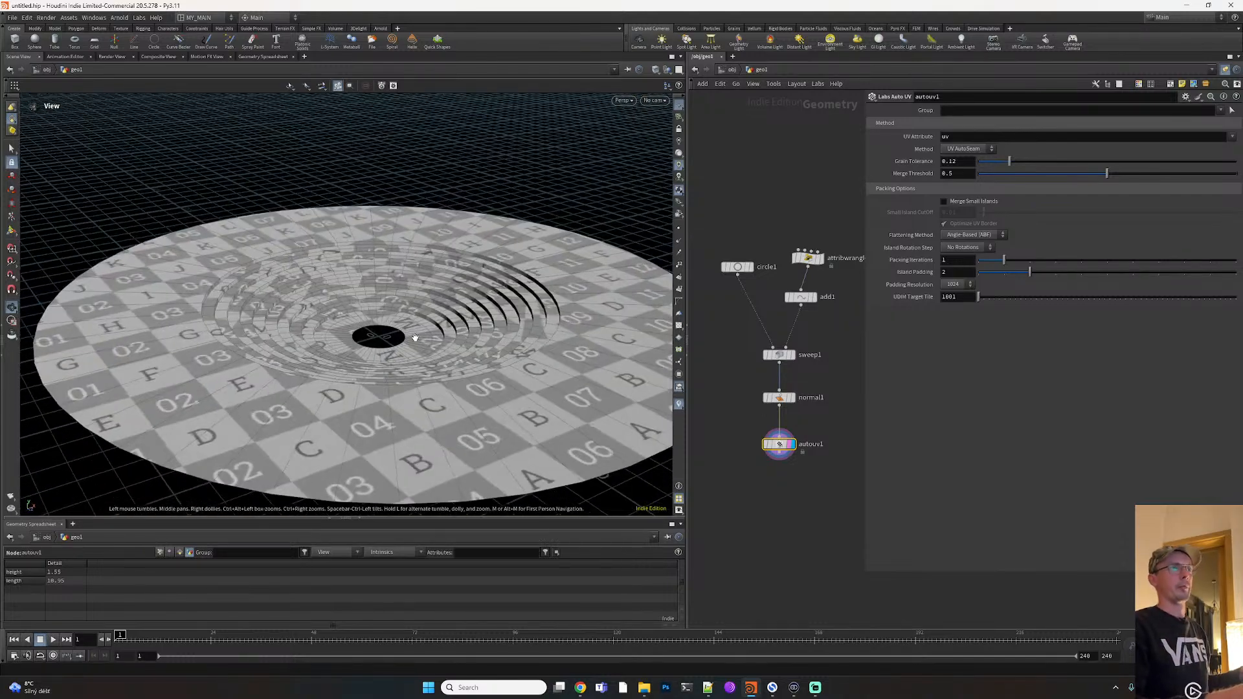
pyautogui.scroll(5, 427, 343)
pyautogui.moveTo(562, 366)
pyautogui.mouseDown()
pyautogui.moveTo(634, 414)
pyautogui.moveTo(619, 388)
pyautogui.moveTo(565, 381)
pyautogui.mouseUp()
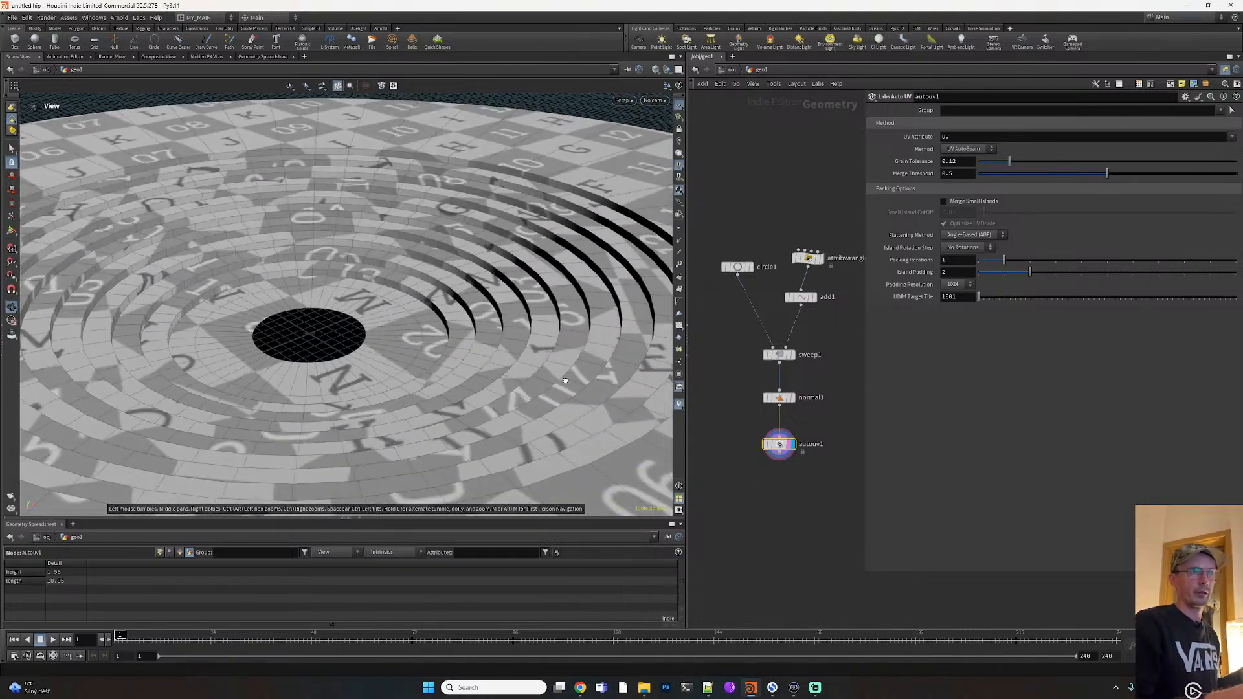
# Add a Subdivide node after the Auto UV node and display the subdivided stairs
pyautogui.moveTo(782, 517); pyautogui.dragTo(772, 486, button='middle')
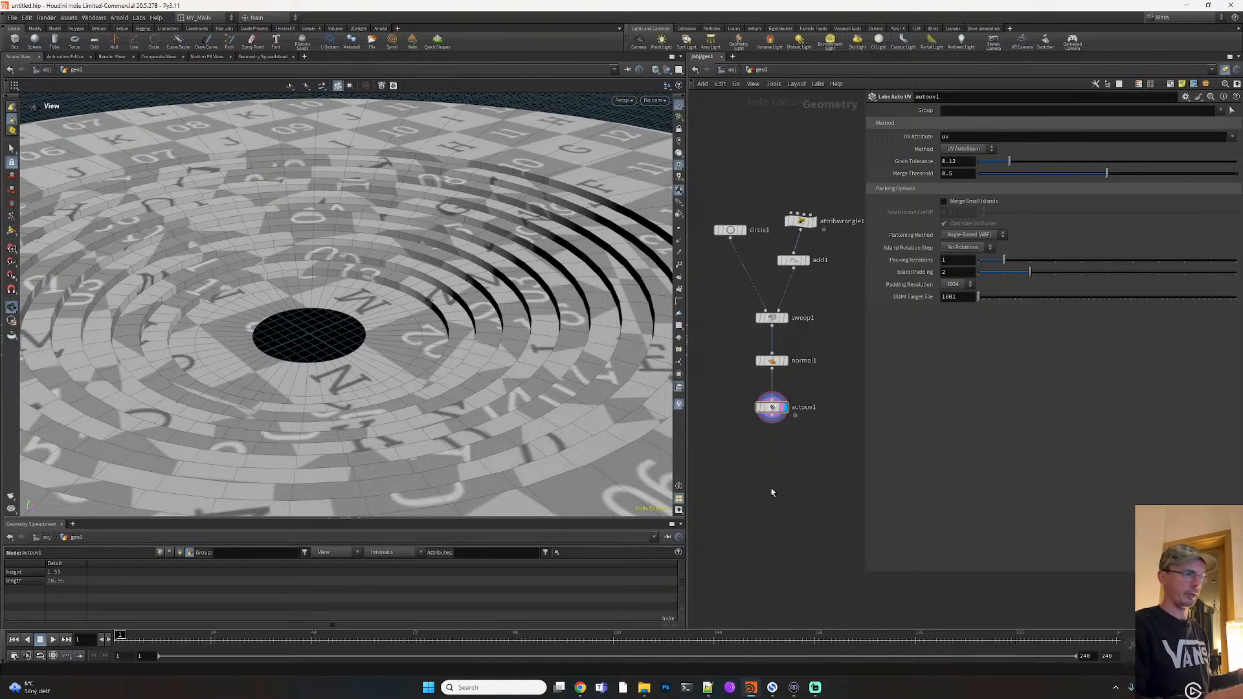
pyautogui.press('Tab')
pyautogui.write('sub')
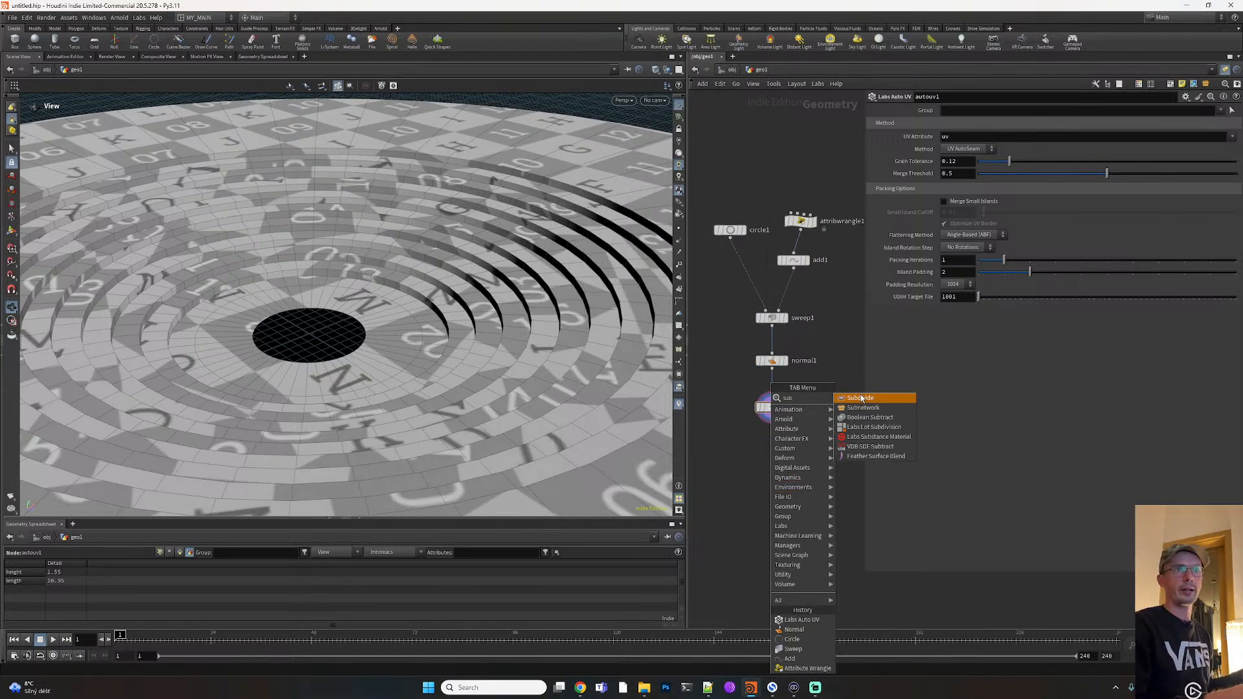
pyautogui.click(861, 398)
pyautogui.click(780, 464)
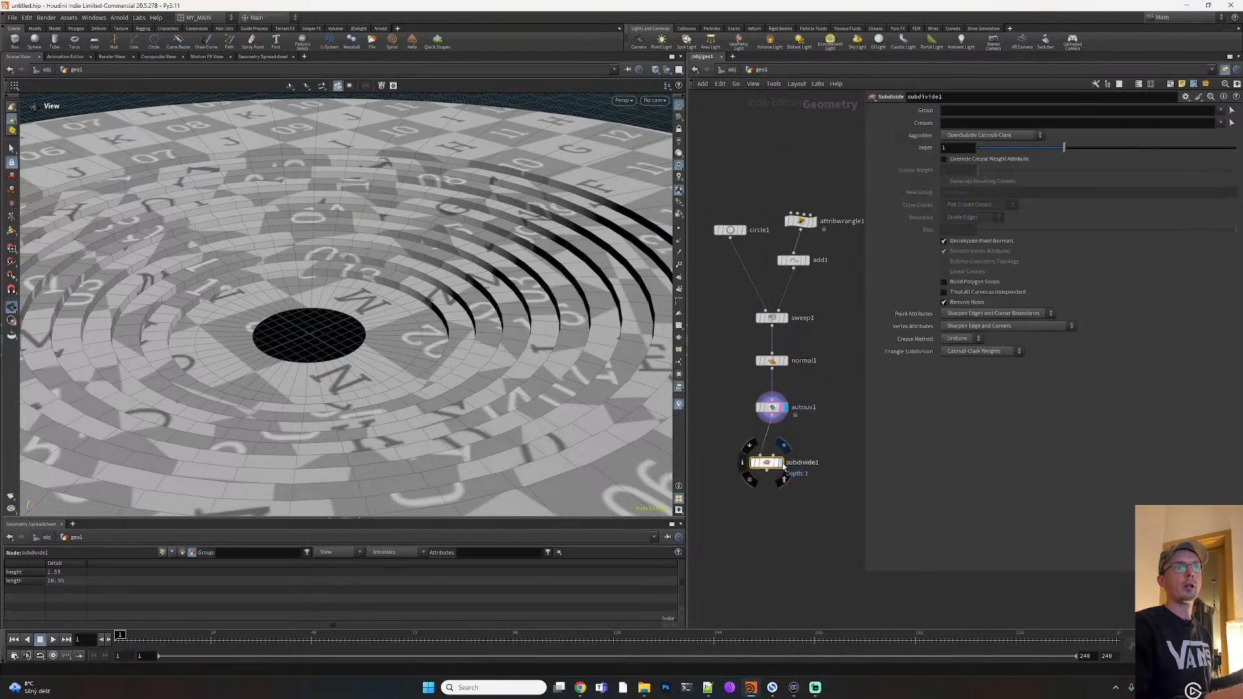
pyautogui.click(781, 464)
pyautogui.moveTo(464, 396); pyautogui.dragTo(405, 336)
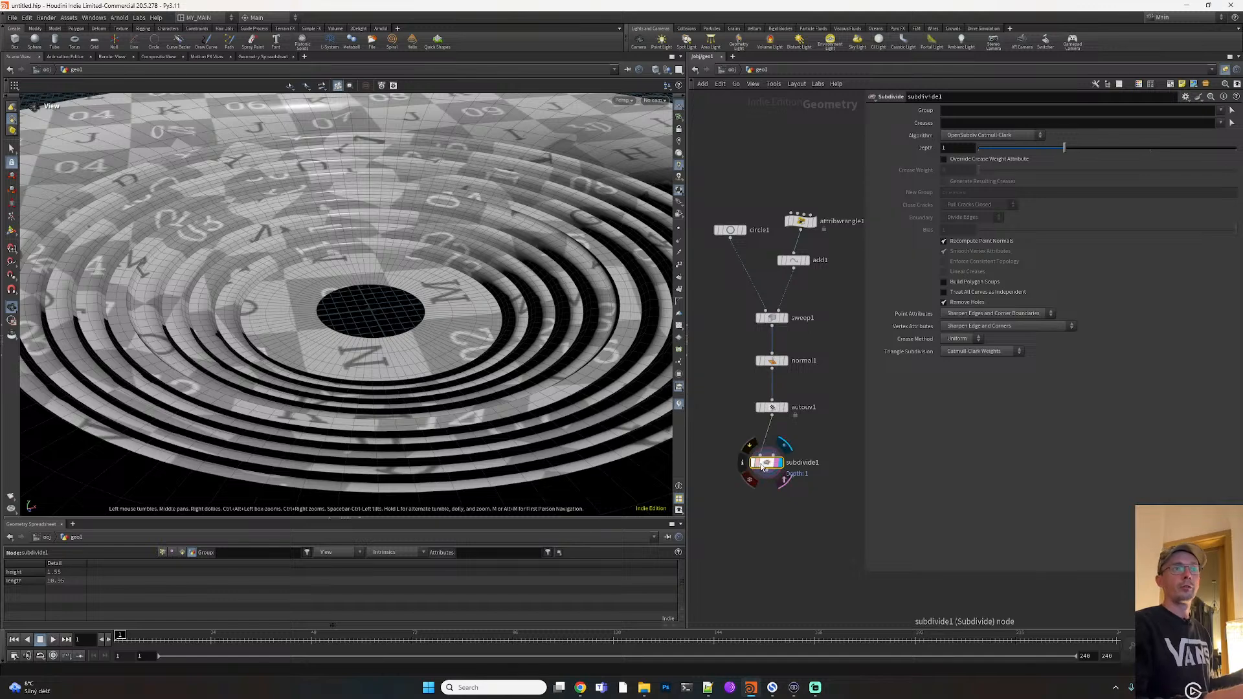
# Insert a PolyBevel node between the Auto UV and Subdivide nodes and display its result
pyautogui.moveTo(754, 465); pyautogui.dragTo(755, 515)
pyautogui.press('Tab')
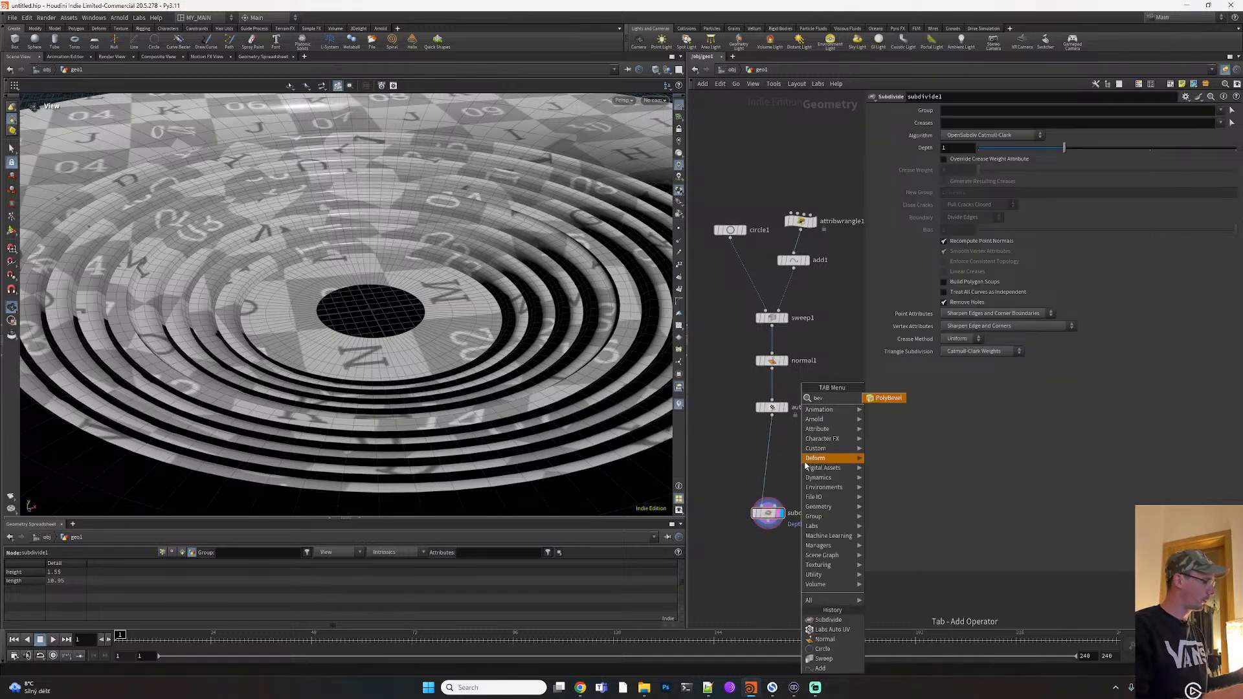
pyautogui.click(832, 421)
pyautogui.click(766, 464)
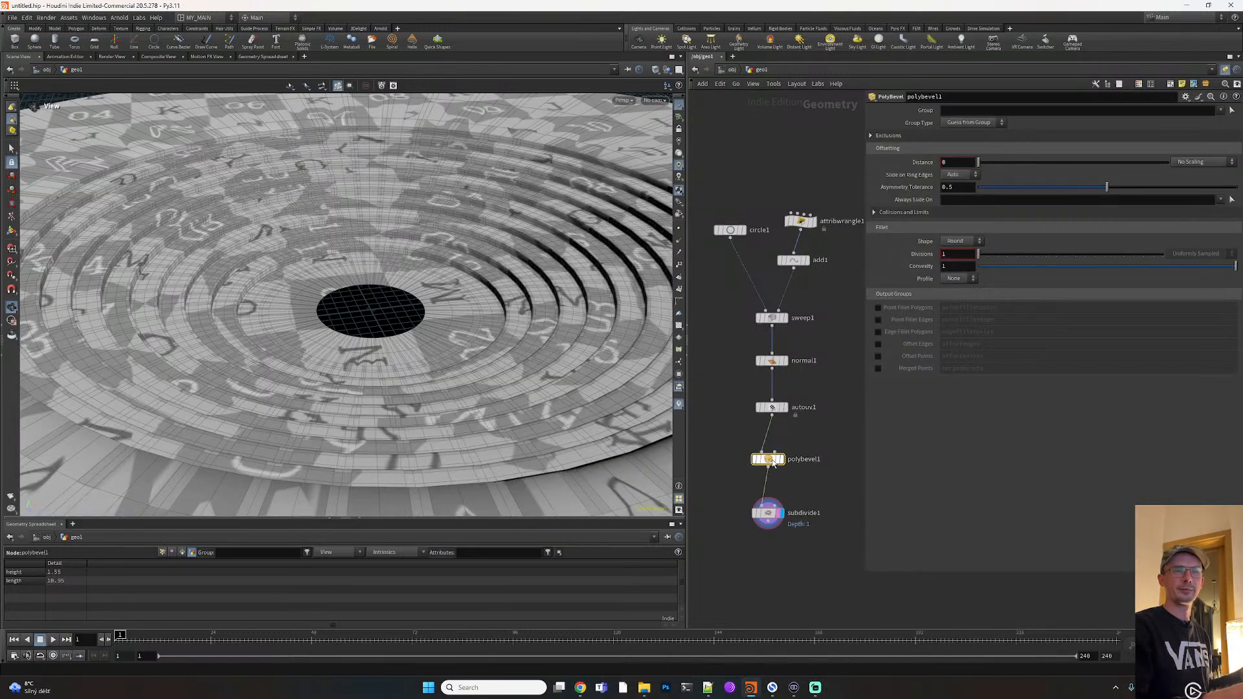
pyautogui.click(781, 459)
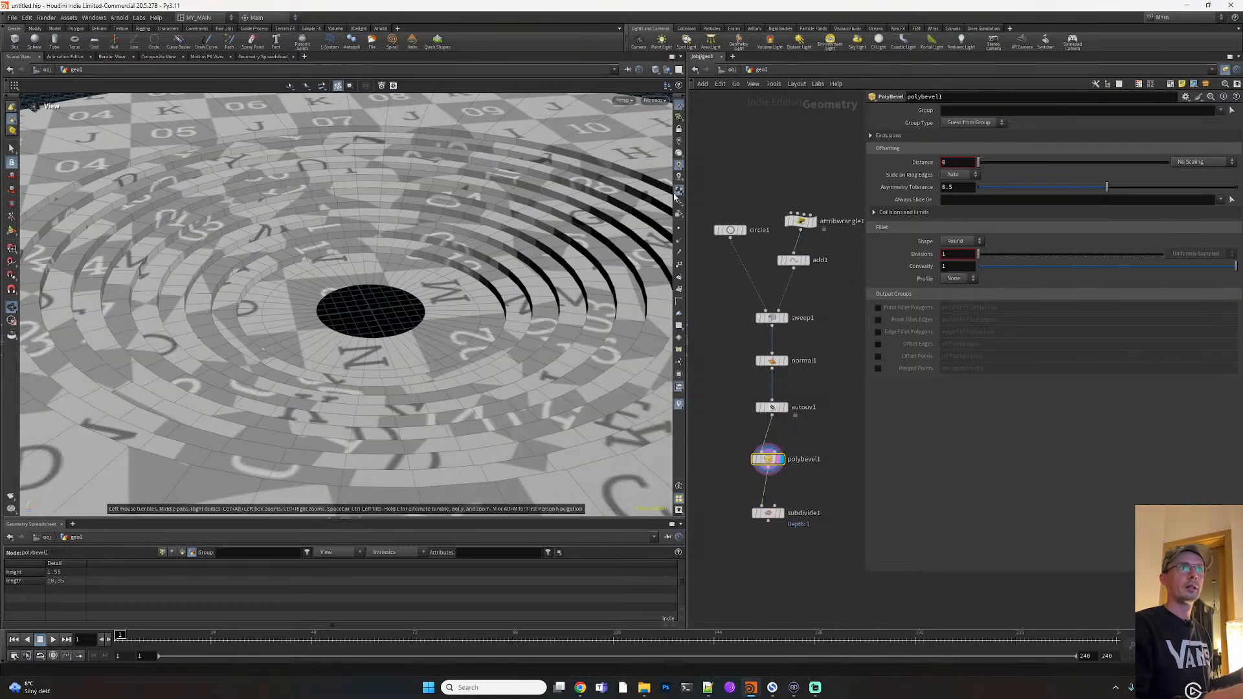
# Bypass the Auto UV node and set the PolyBevel's distance to 0.01 with 3 divisions
pyautogui.click(755, 391)
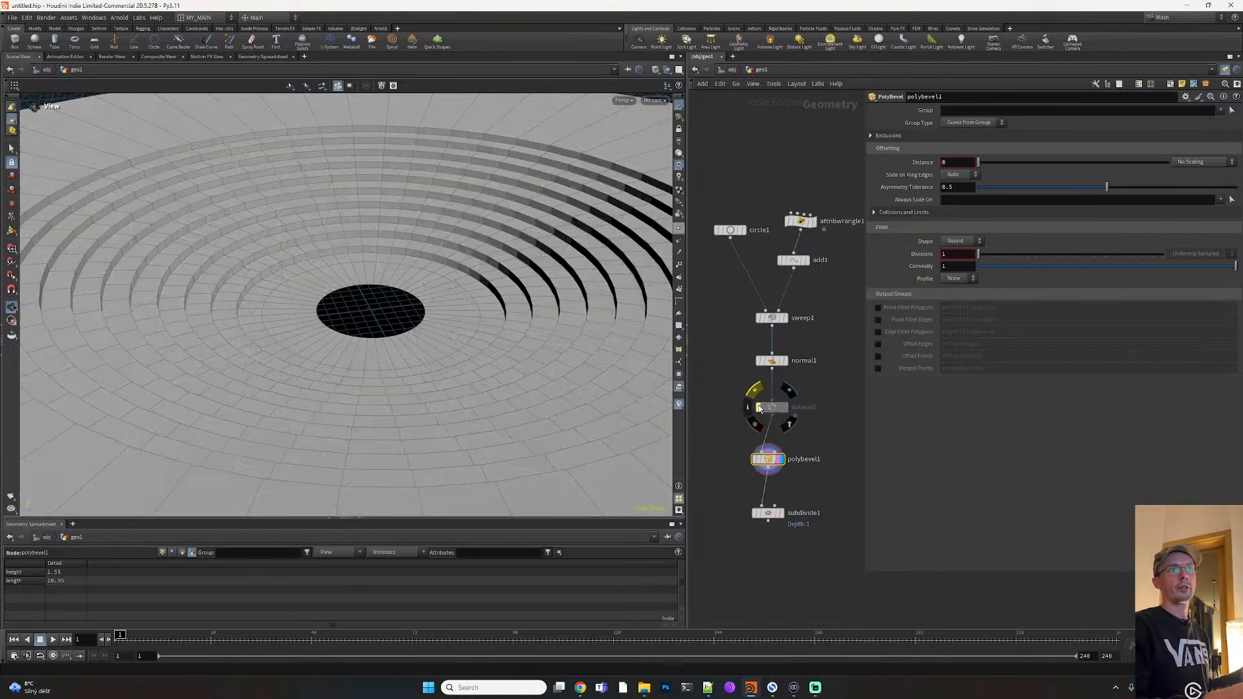
pyautogui.scroll(5, 463, 277)
pyautogui.moveTo(558, 256)
pyautogui.mouseDown()
pyautogui.moveTo(592, 257)
pyautogui.moveTo(550, 236)
pyautogui.mouseUp()
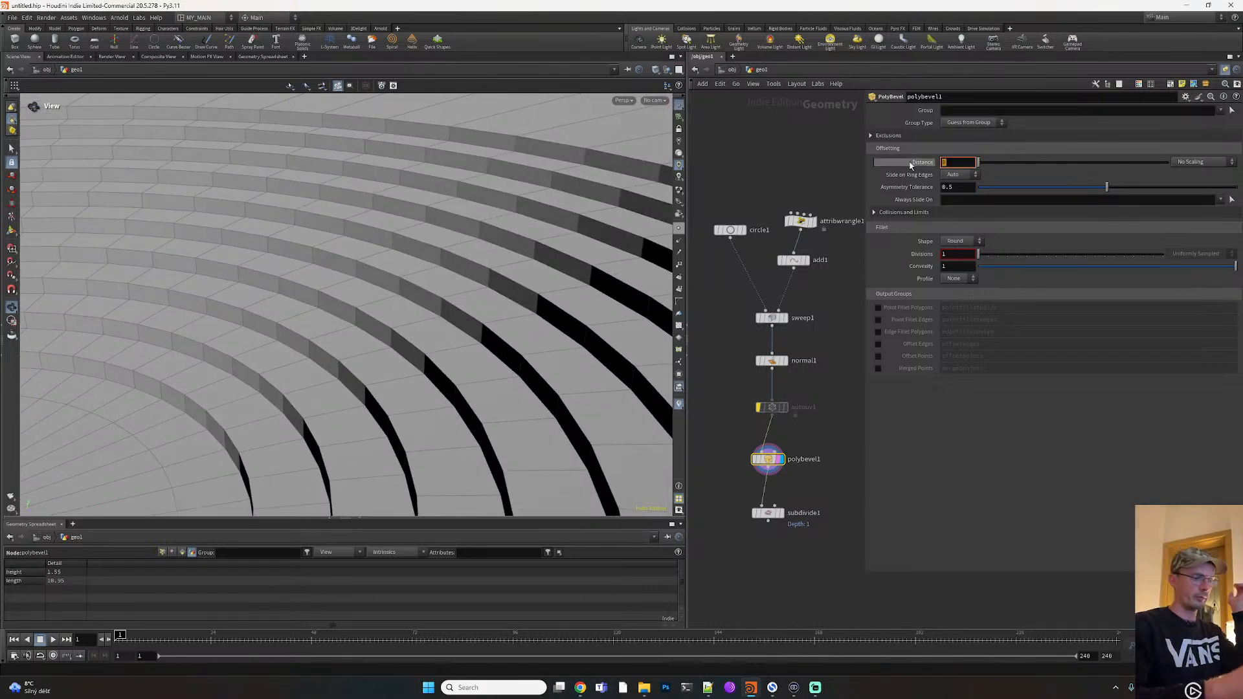
pyautogui.write('.01')
pyautogui.press('Return')
pyautogui.write('3')
pyautogui.press('Return')
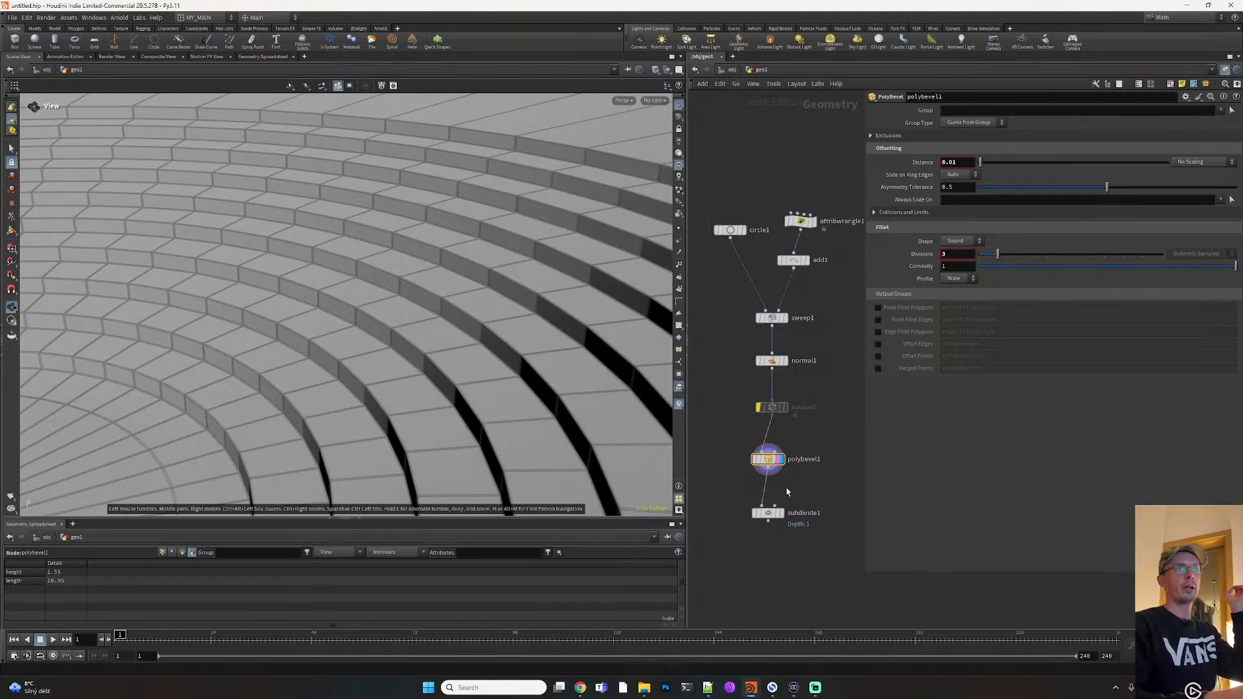
# Display the Subdivide node's result and inspect the bevelled stair edges
pyautogui.click(780, 512)
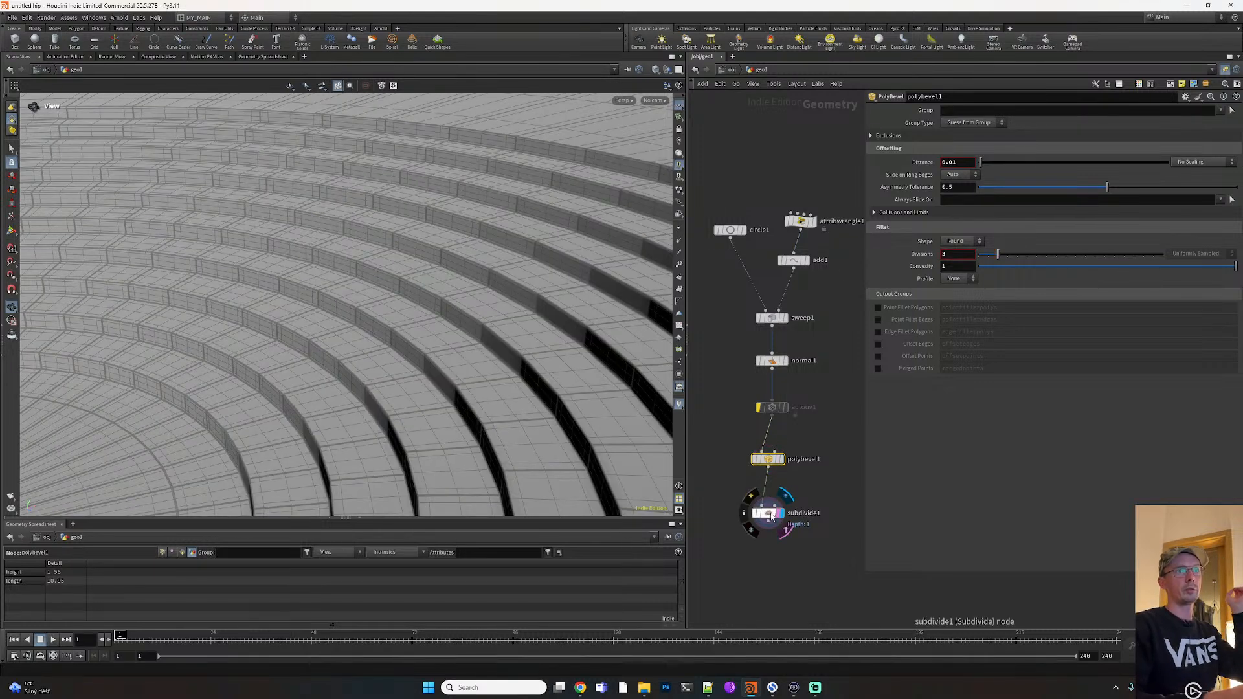
pyautogui.click(770, 513)
pyautogui.moveTo(489, 302); pyautogui.dragTo(283, 344, button='right')
pyautogui.moveTo(283, 344)
pyautogui.mouseDown()
pyautogui.moveTo(224, 383)
pyautogui.moveTo(266, 342)
pyautogui.mouseUp()
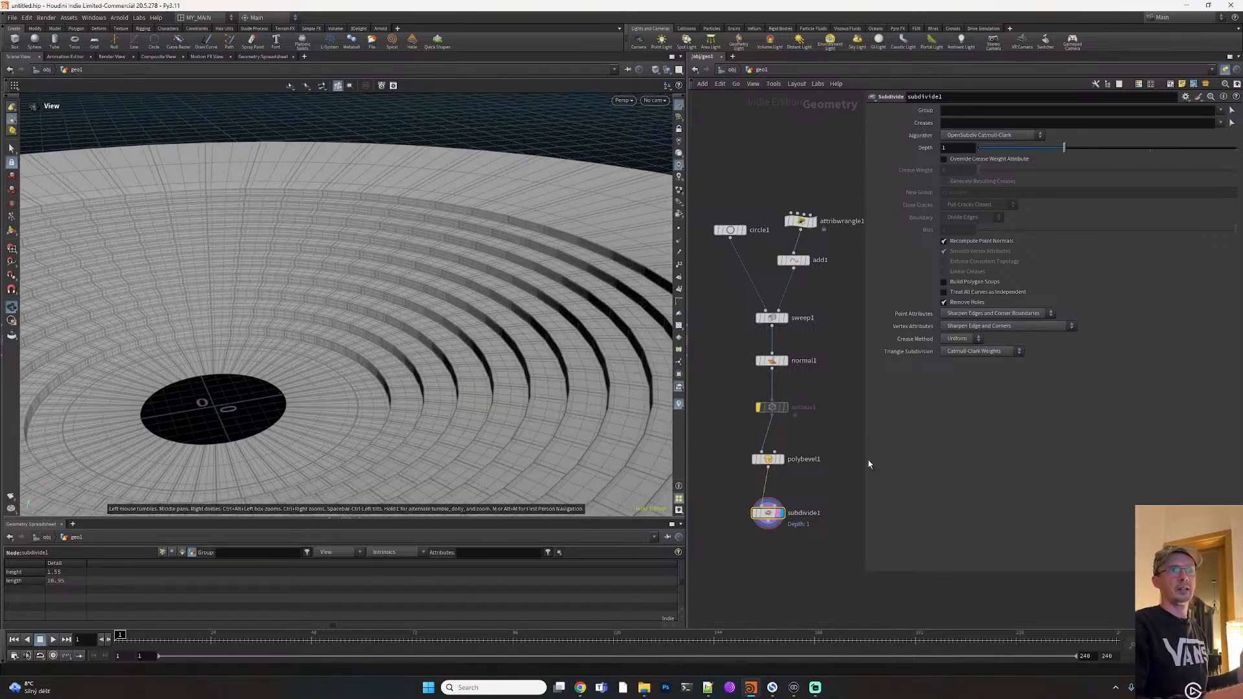
# Make the PolyBevel ignore flat edges with a maximum normal angle of 53.7, and check the point normals on the stairs
pyautogui.click(768, 459)
pyautogui.click(873, 137)
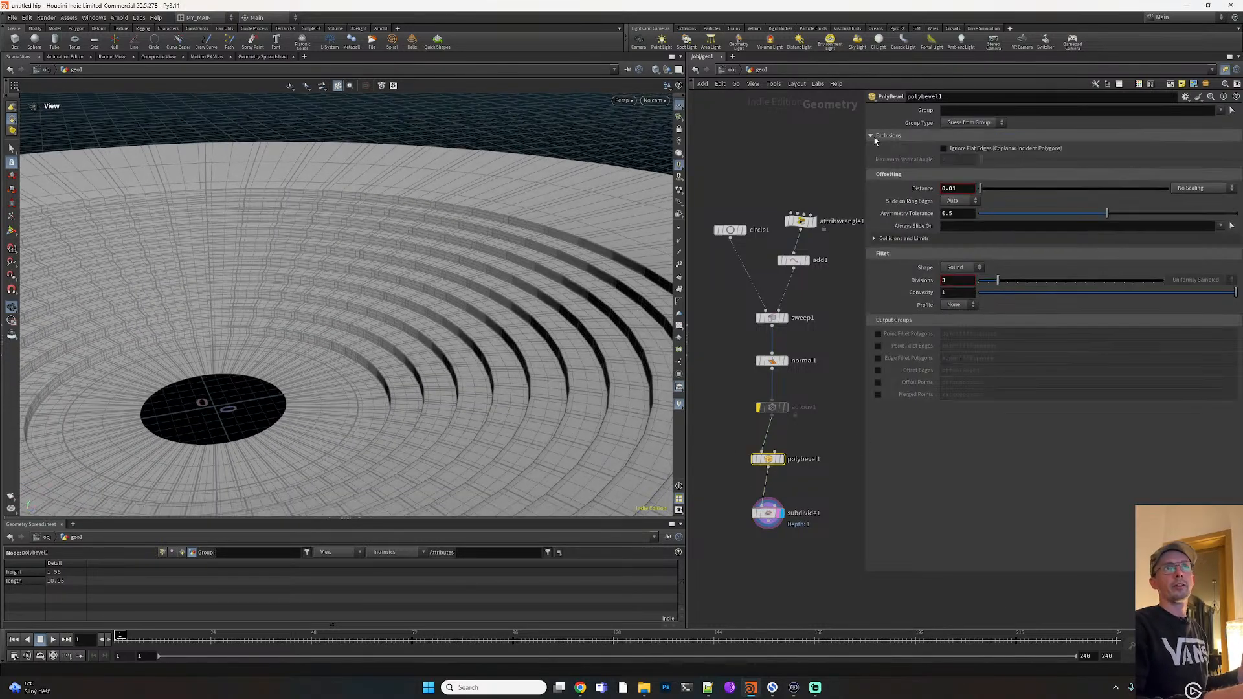
pyautogui.click(945, 149)
pyautogui.moveTo(1007, 160); pyautogui.dragTo(1057, 162)
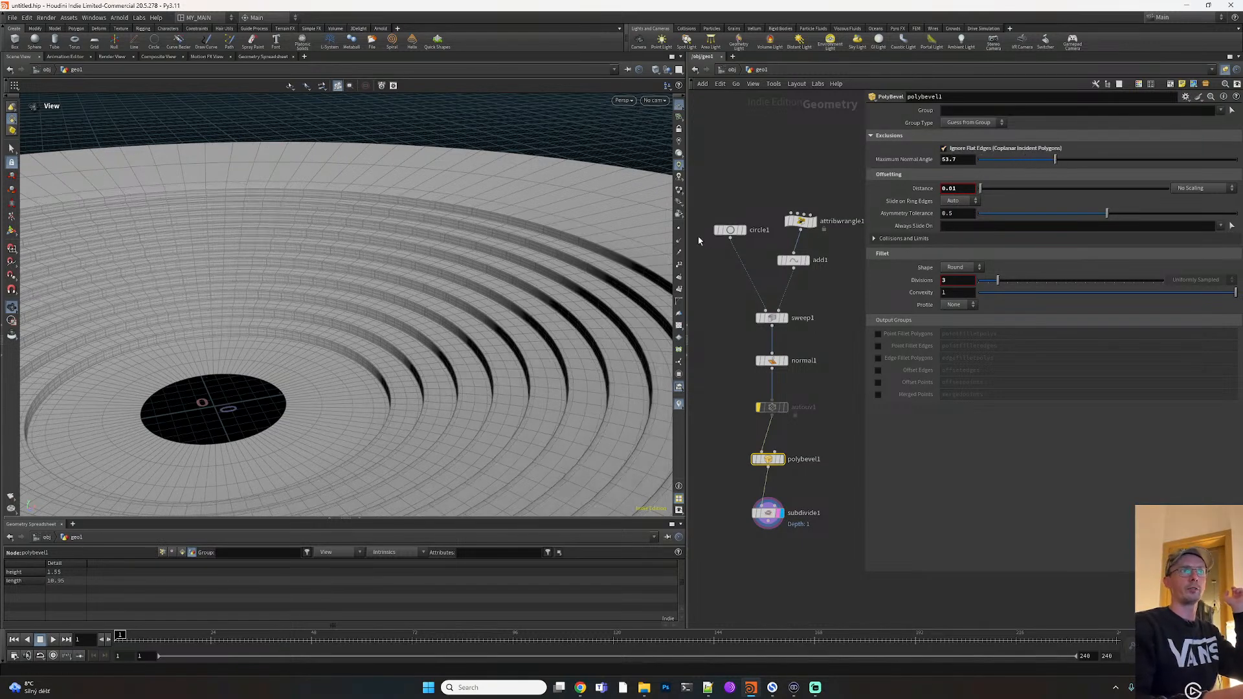
pyautogui.click(679, 242)
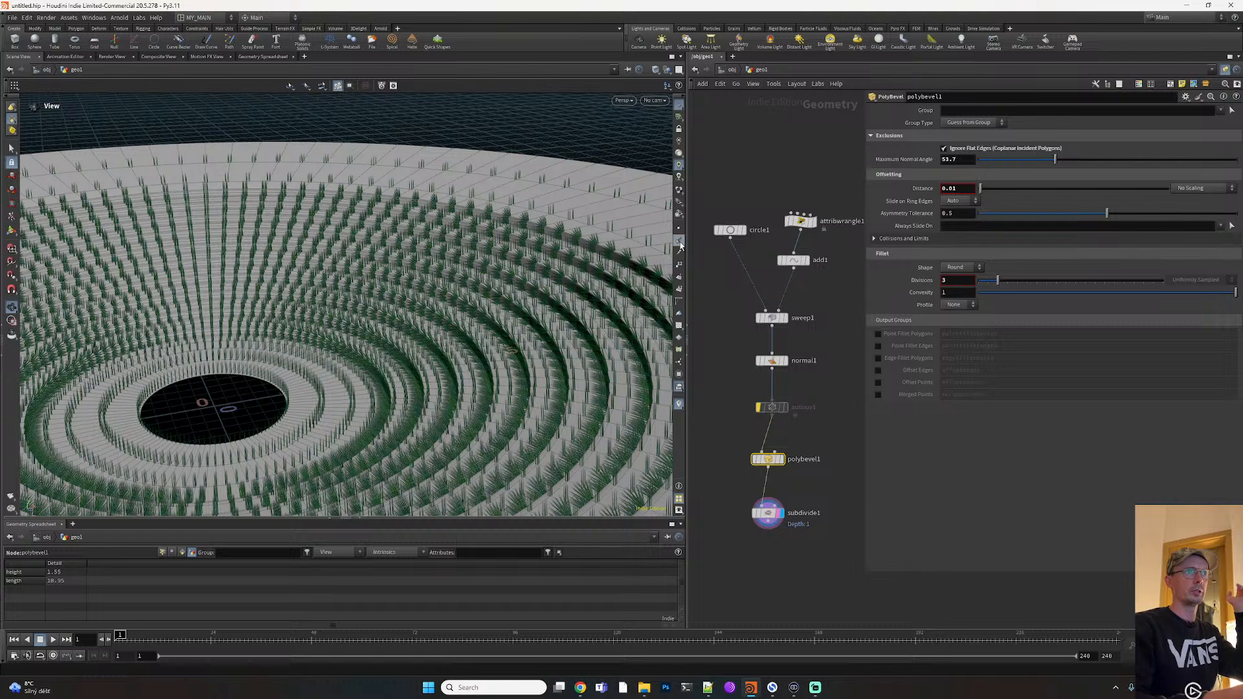
pyautogui.scroll(-4, 313, 393)
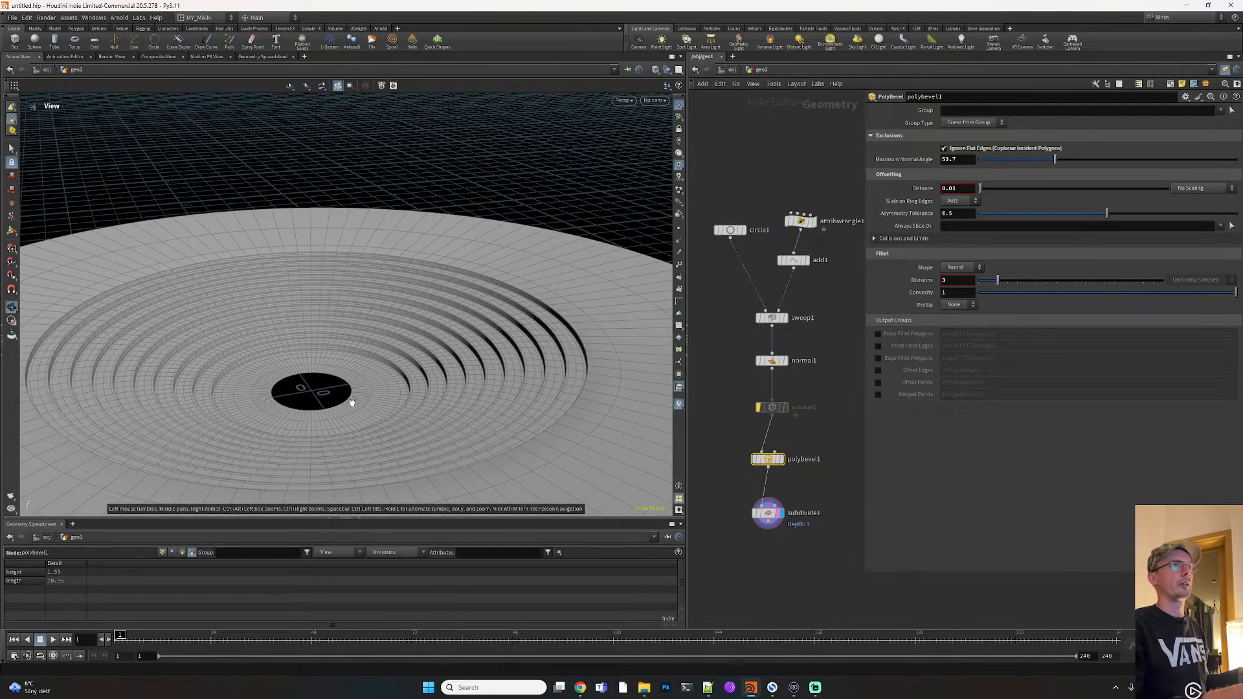
# Set the Subdivide node's depth to 2 and inspect the smoothed stairs up close
pyautogui.click(768, 513)
pyautogui.moveTo(1064, 148); pyautogui.dragTo(1146, 148)
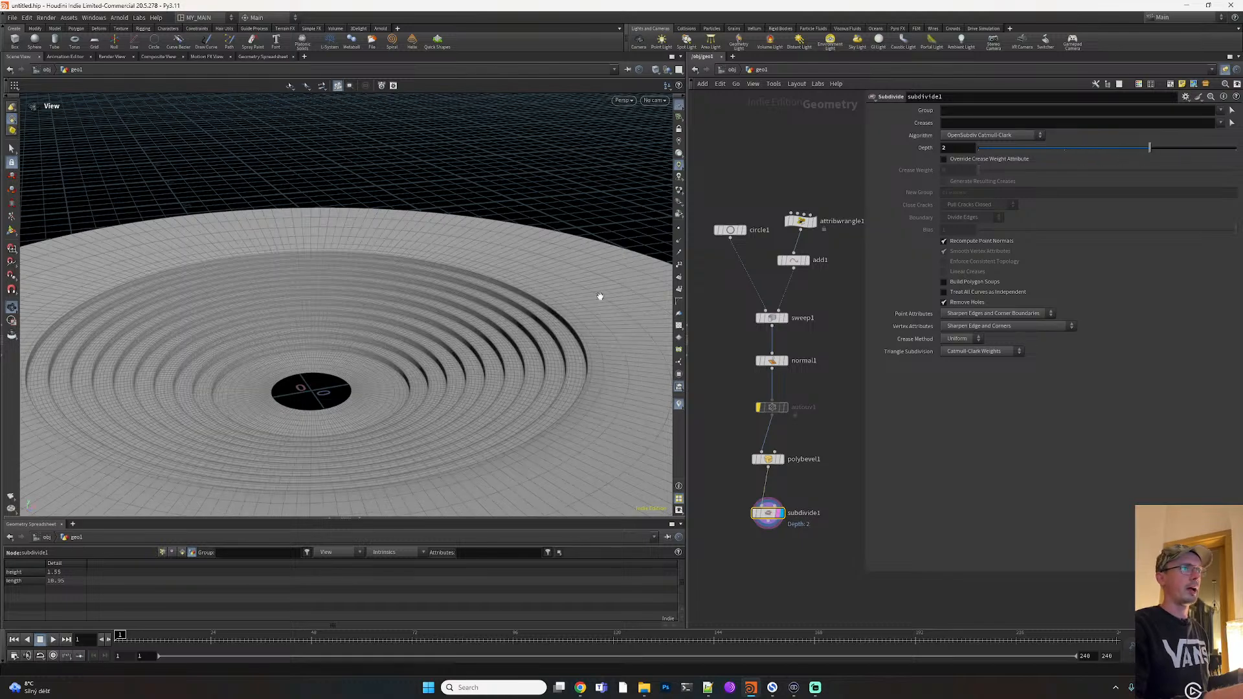
pyautogui.scroll(5, 449, 258)
pyautogui.moveTo(448, 259); pyautogui.dragTo(355, 380)
pyautogui.scroll(-5, 405, 276)
pyautogui.scroll(-4, 349, 383)
pyautogui.moveTo(342, 388); pyautogui.dragTo(380, 330, button='middle')
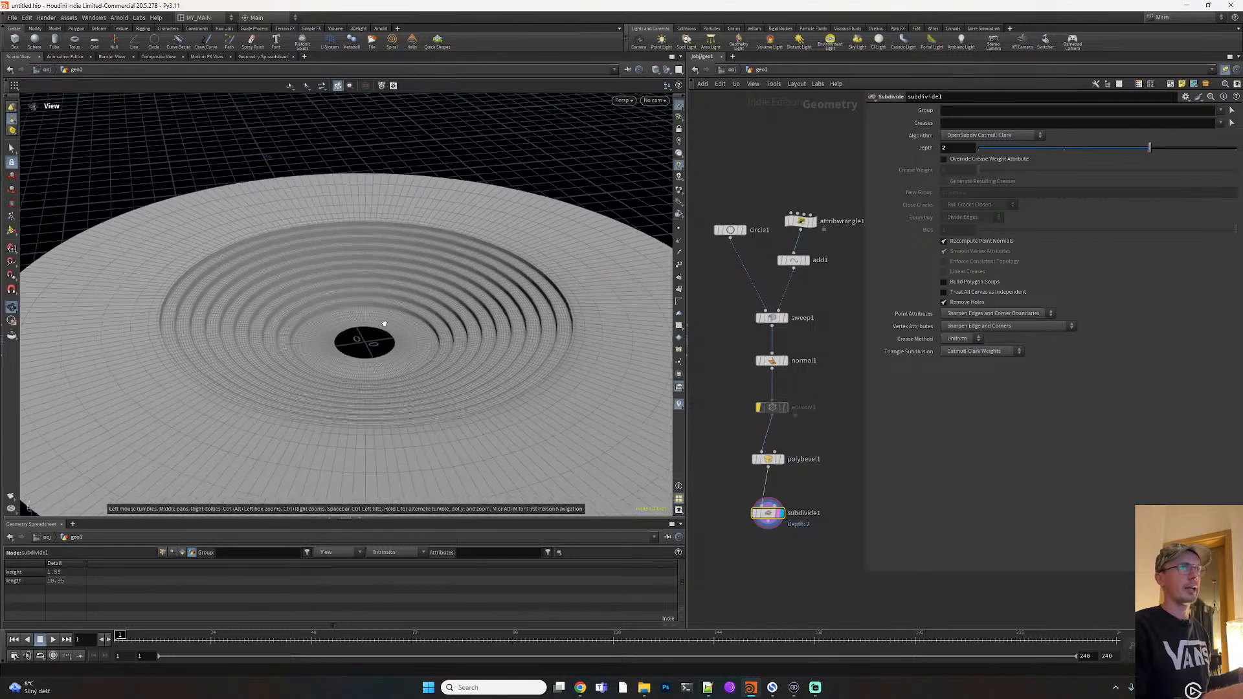
# Test the attribute wrangle with Numsteps values of 2 and 20, and return it to 10
pyautogui.click(800, 220)
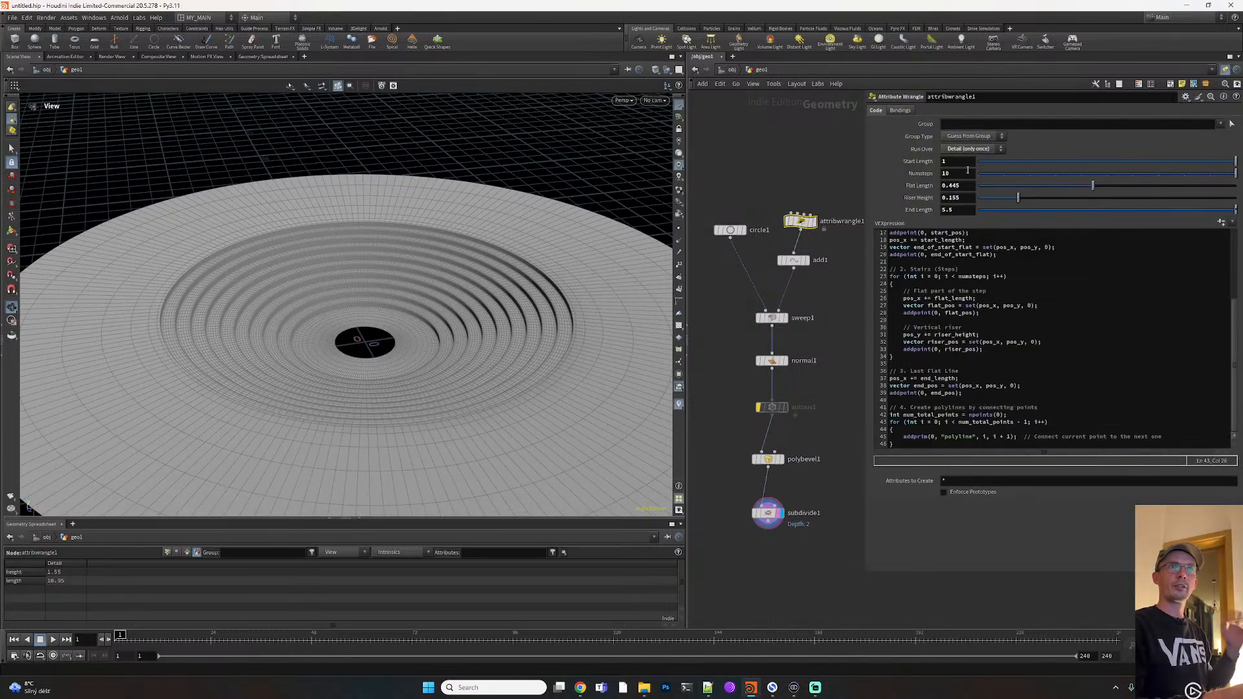
pyautogui.write('2')
pyautogui.press('Return')
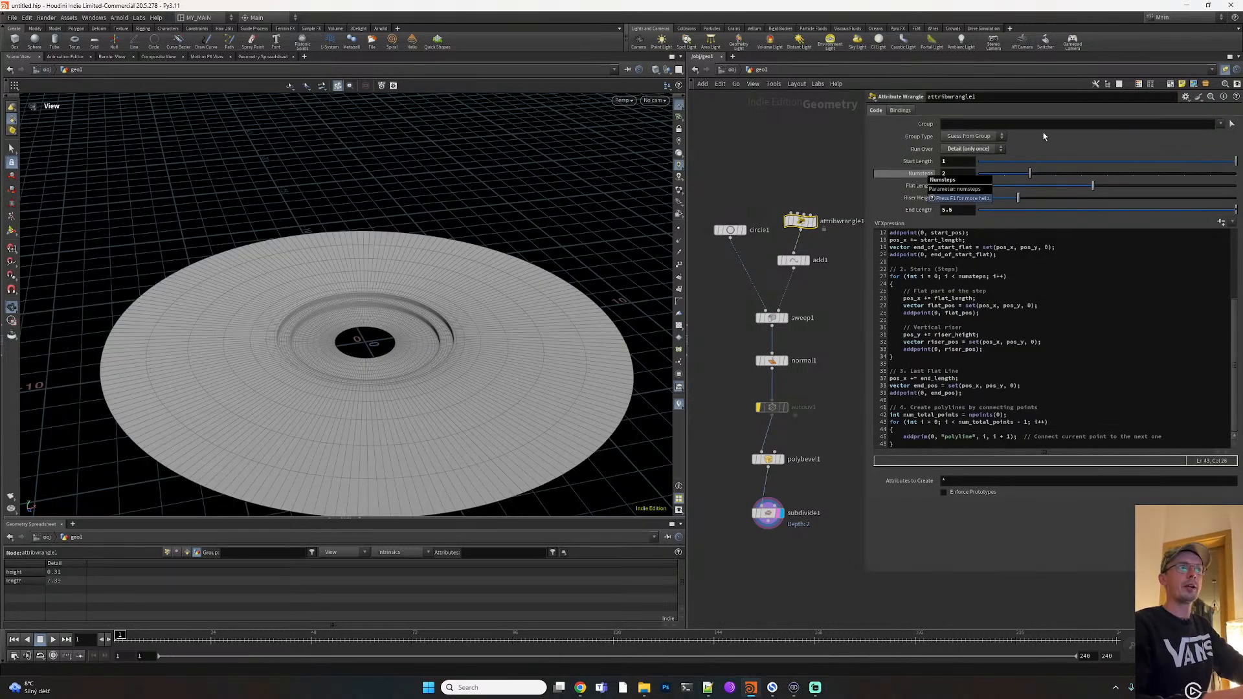
pyautogui.write('20')
pyautogui.press('Return')
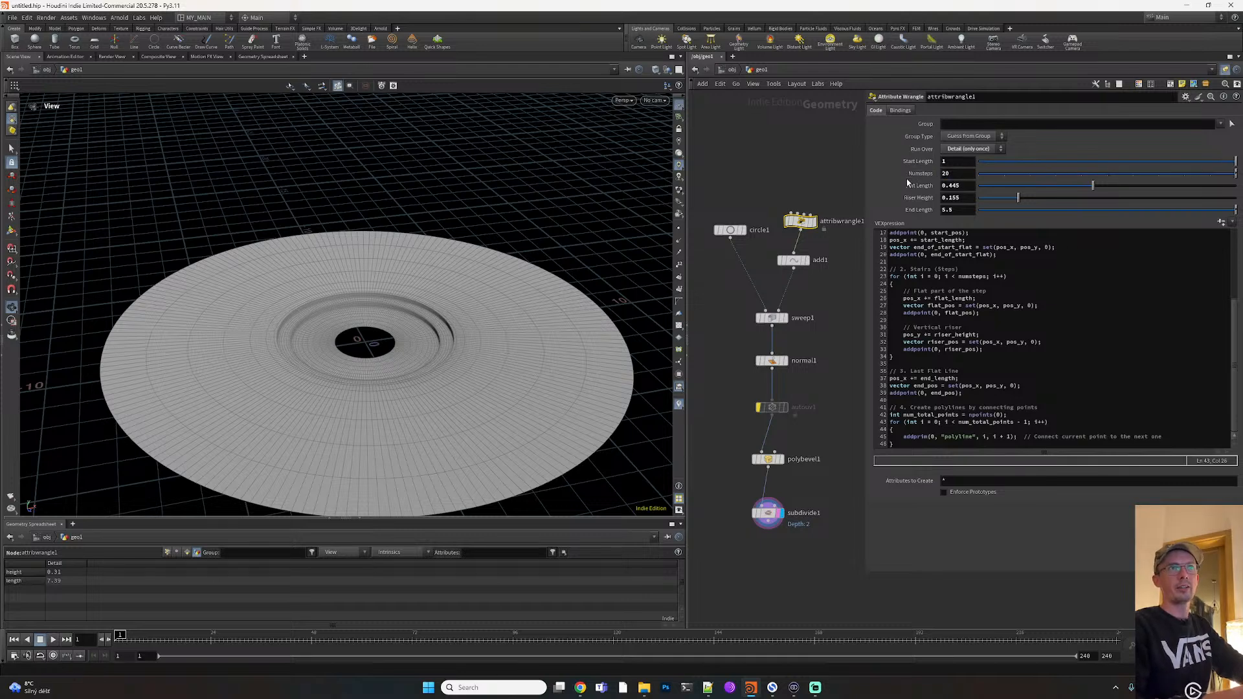
pyautogui.doubleClick(951, 173)
pyautogui.write('10')
pyautogui.press('Return')
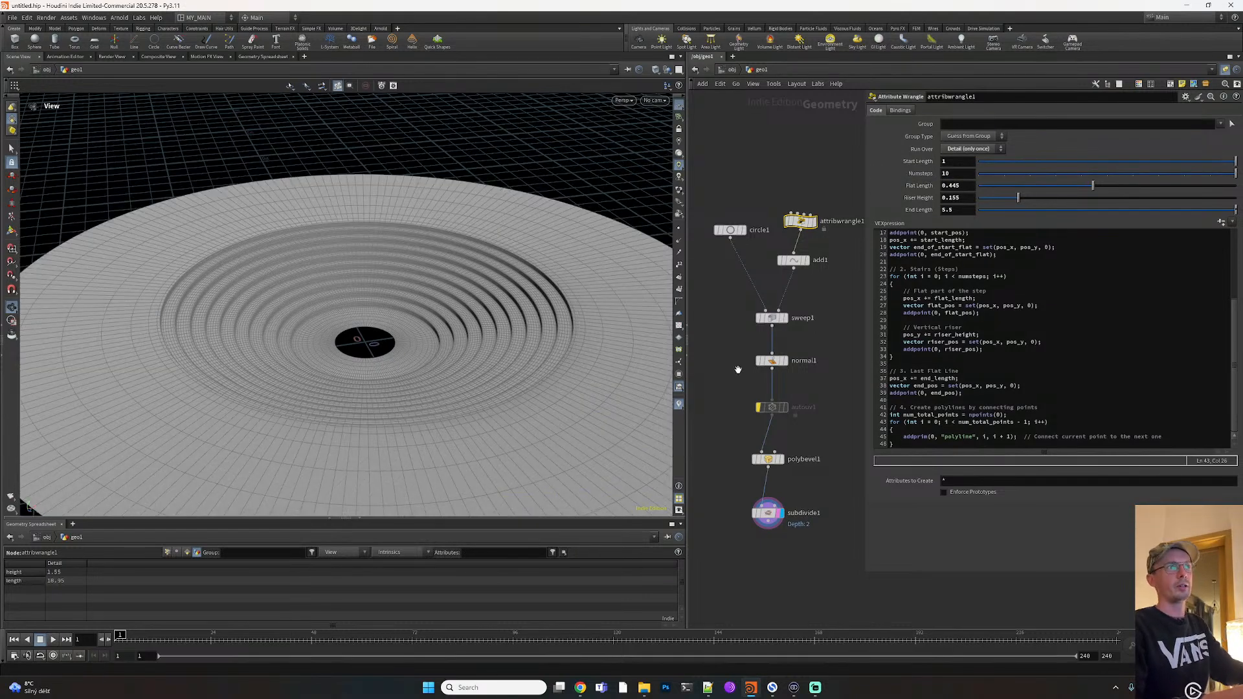
# Set the attribute wrangle's End Length to 5 and view the whole staircase disc
pyautogui.moveTo(361, 359); pyautogui.dragTo(365, 384)
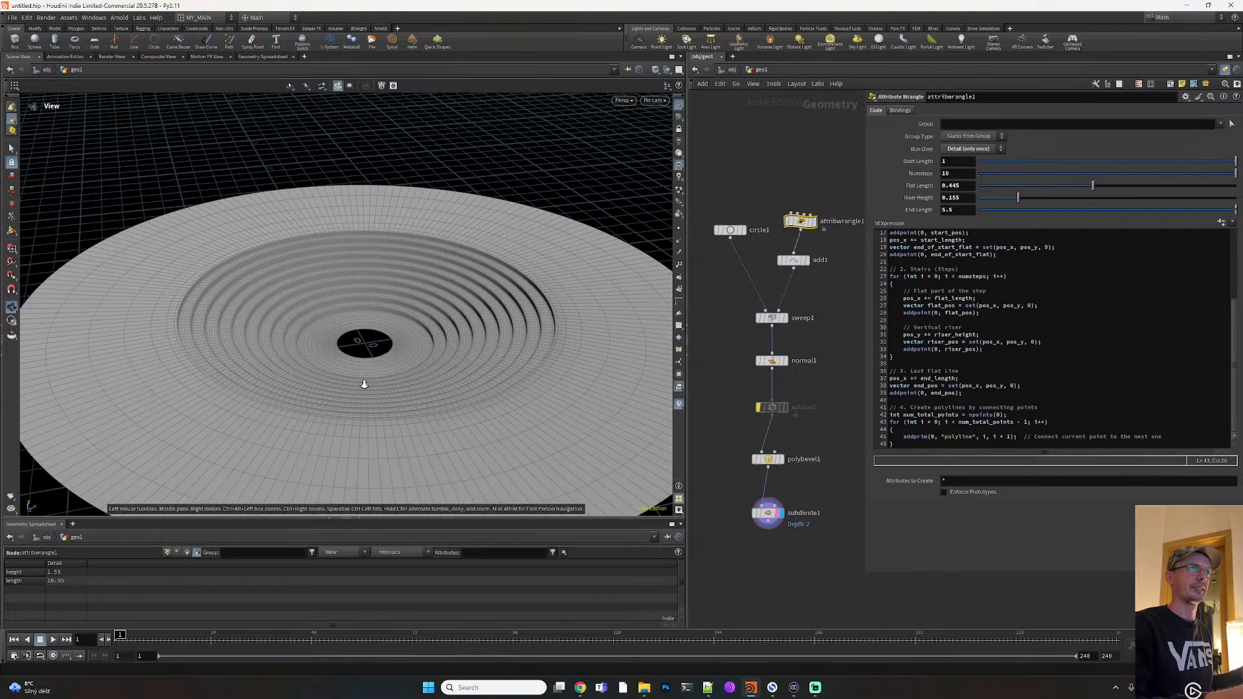
pyautogui.doubleClick(951, 209)
pyautogui.write('5')
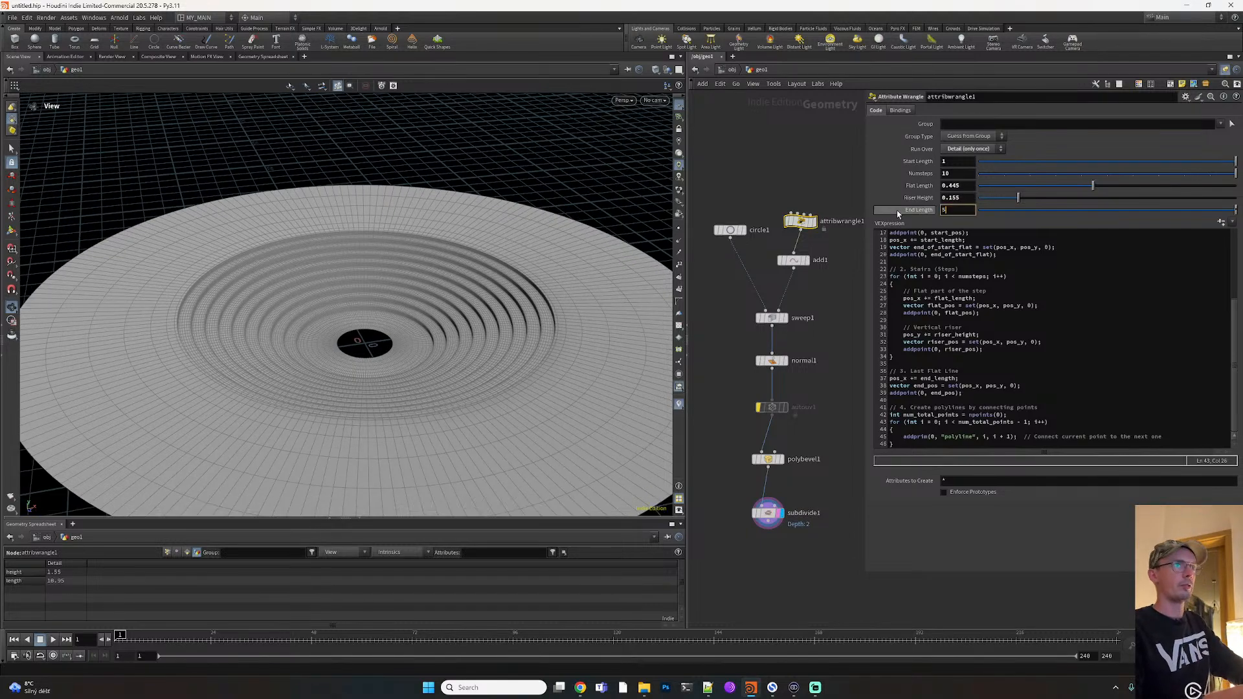
pyautogui.press('Return')
pyautogui.moveTo(330, 339); pyautogui.dragTo(457, 342)
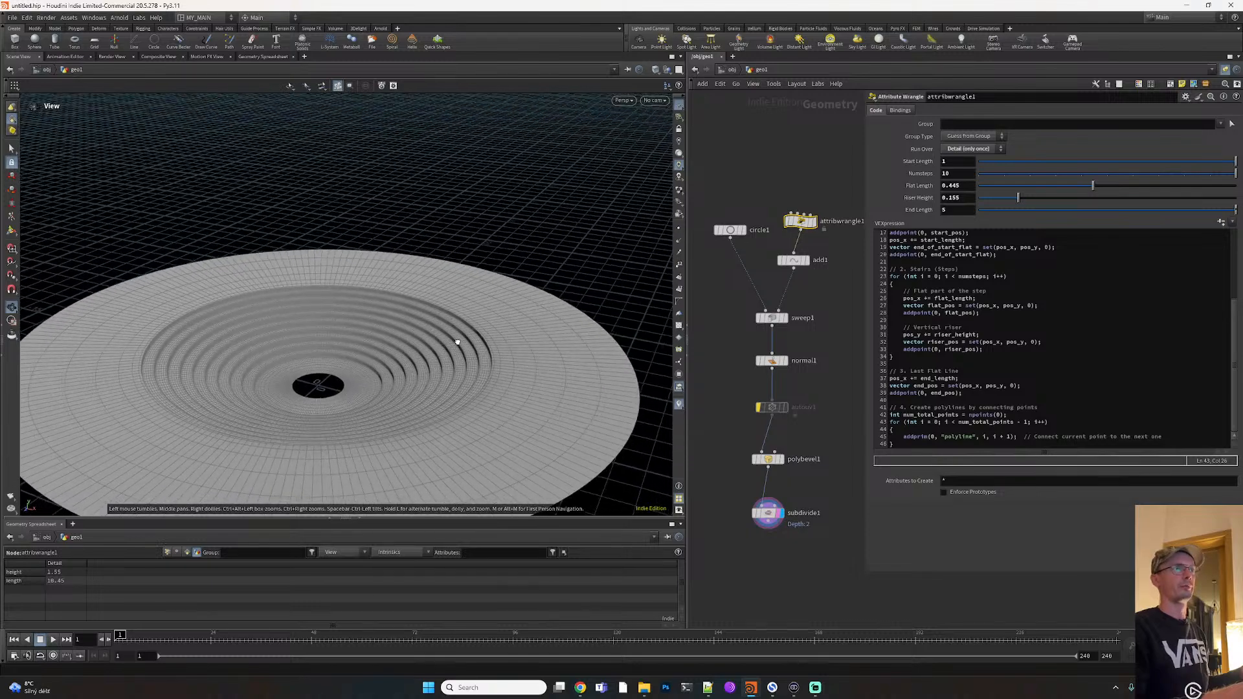
# Compare the staircase disc with the architectural concept render in Chrome, and return to Houdini
pyautogui.click(580, 687)
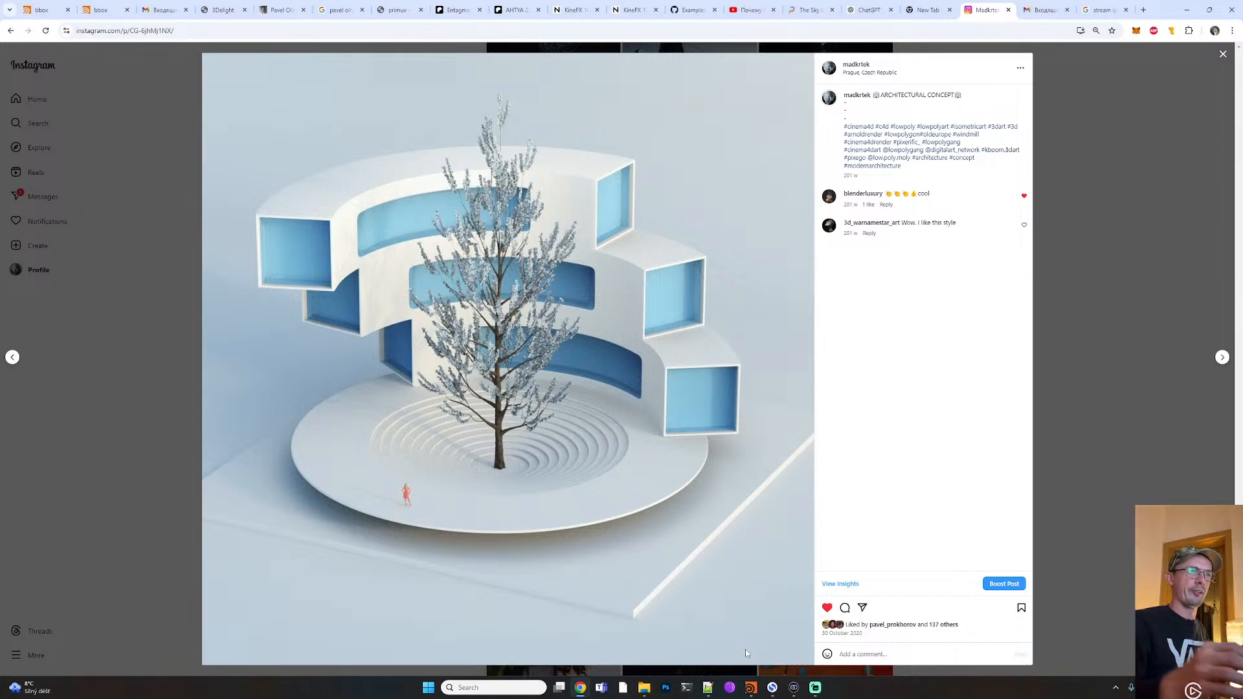
pyautogui.click(750, 688)
pyautogui.moveTo(821, 404); pyautogui.dragTo(787, 357, button='middle')
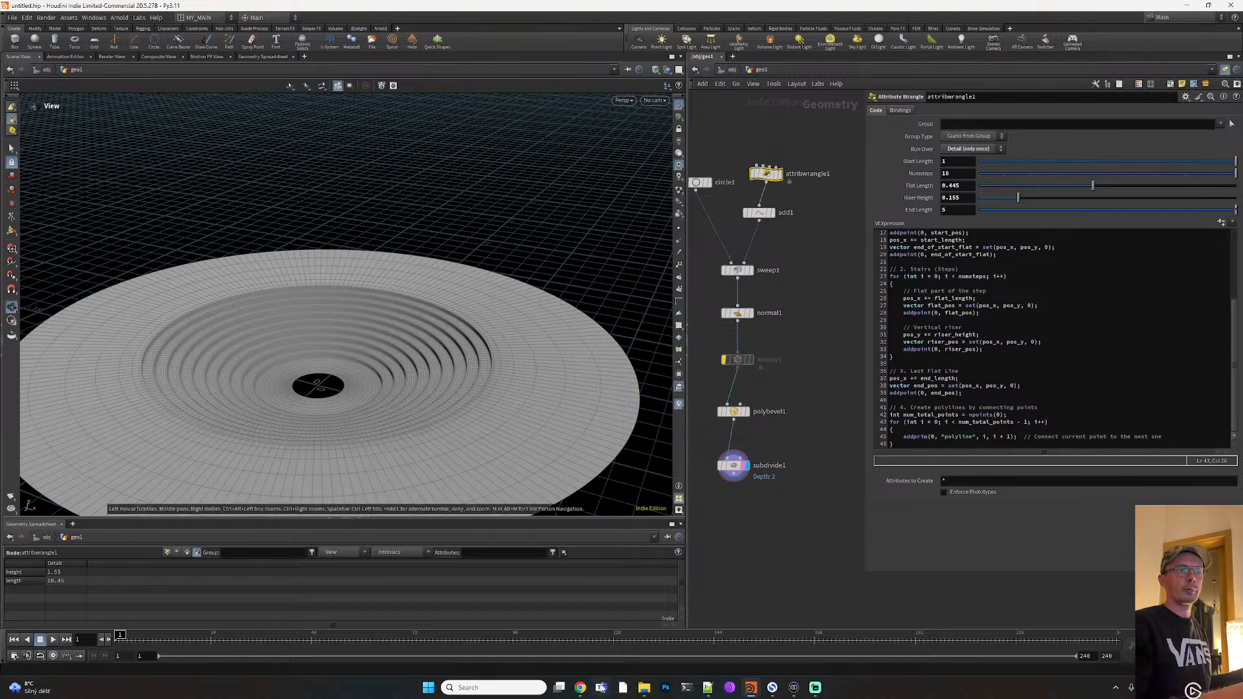
pyautogui.click(580, 688)
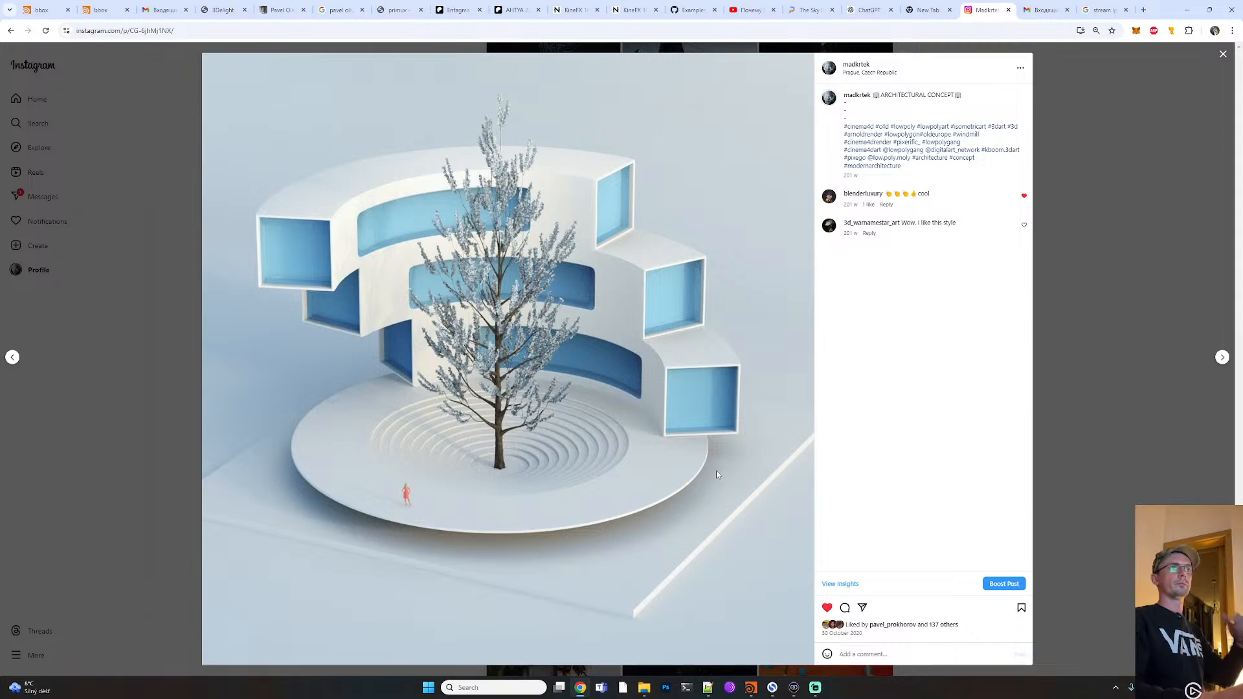
pyautogui.click(751, 687)
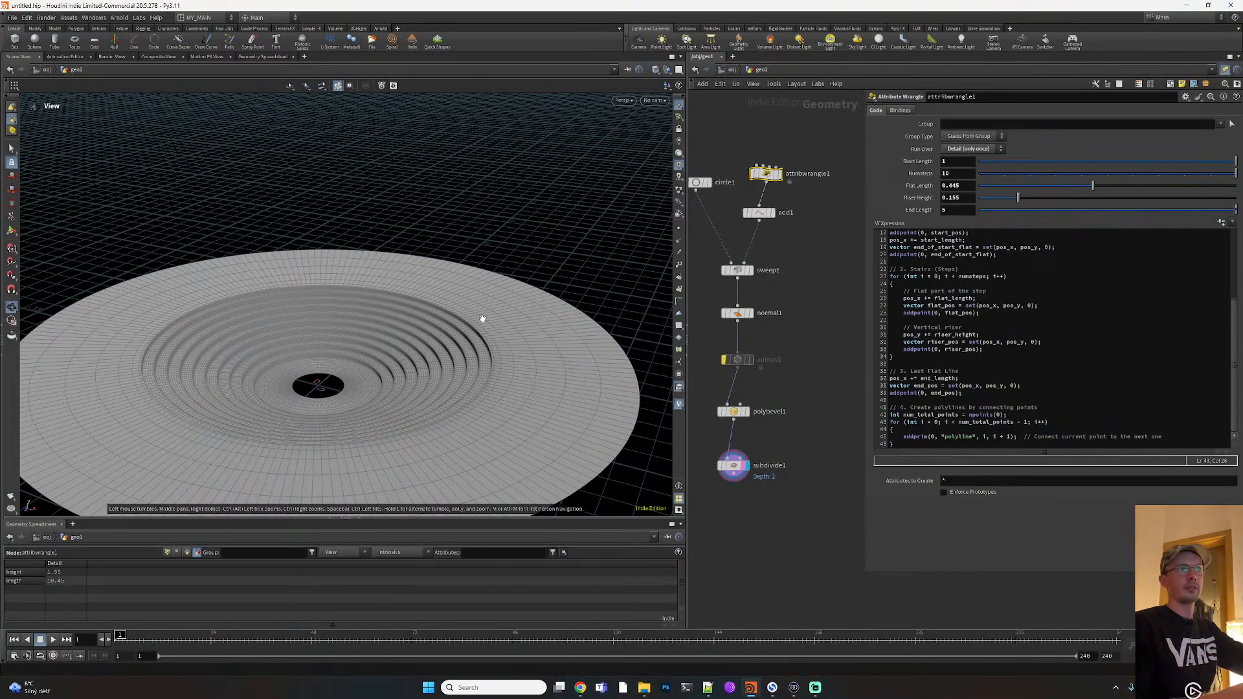
pyautogui.moveTo(518, 369); pyautogui.dragTo(469, 378)
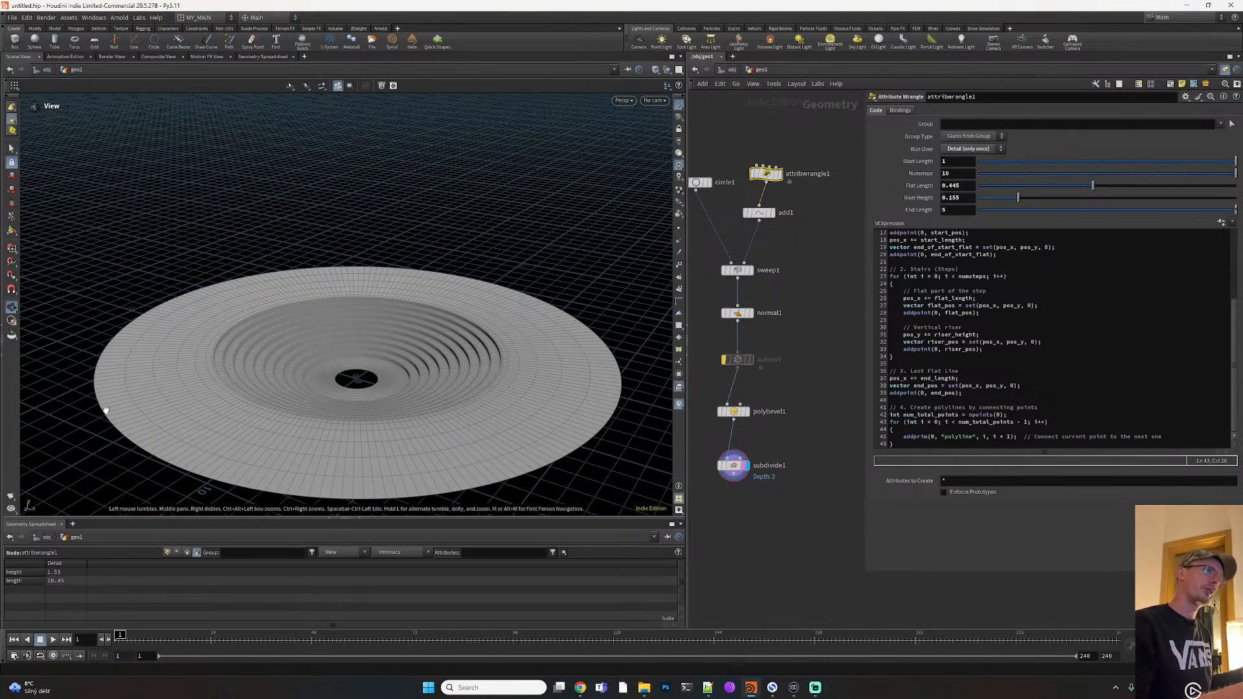
# Add a separate polygon Circle node in empty space beside the staircase node chain
pyautogui.moveTo(809, 322); pyautogui.dragTo(793, 321, button='middle')
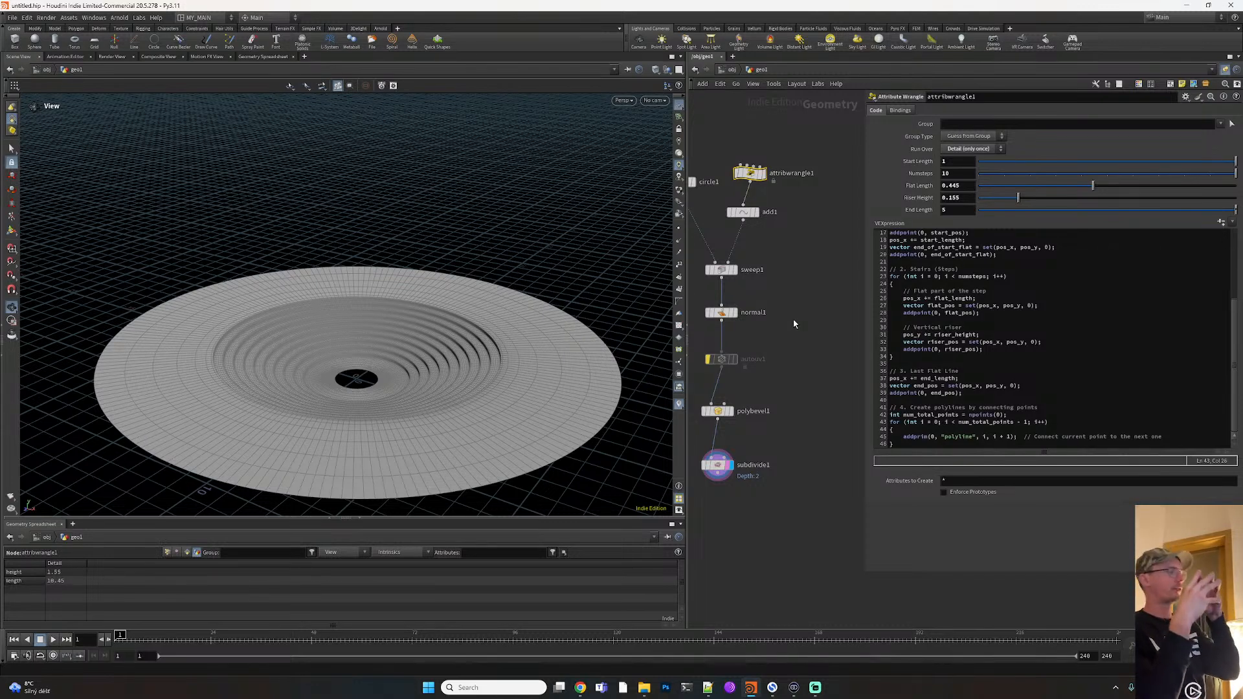
pyautogui.moveTo(801, 261); pyautogui.dragTo(783, 262, button='middle')
pyautogui.press('Tab')
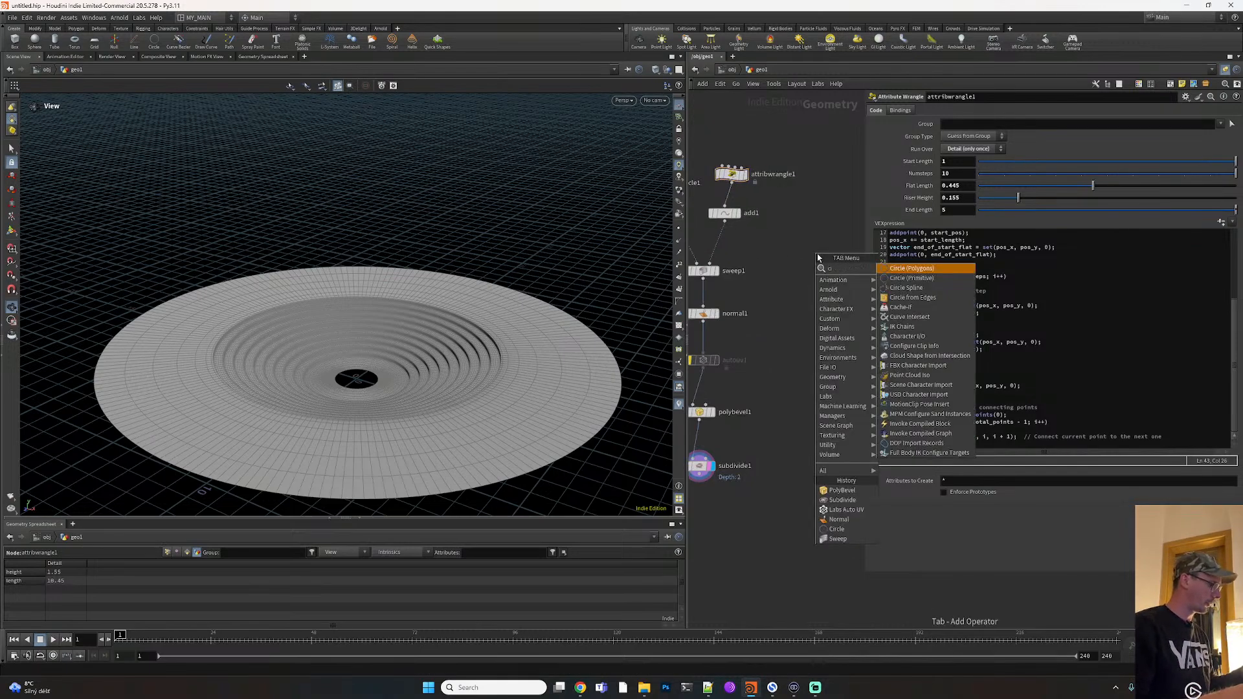
pyautogui.click(817, 246)
pyautogui.moveTo(815, 248); pyautogui.dragTo(799, 247, button='middle')
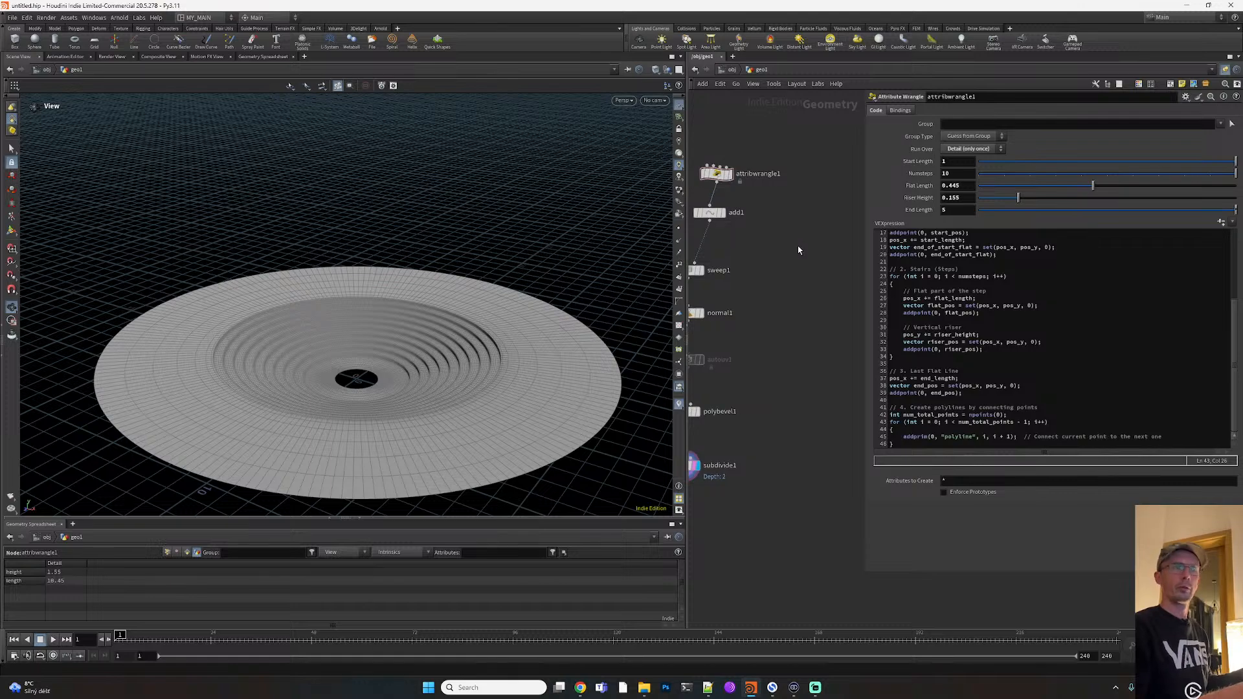
pyautogui.press('Tab')
pyautogui.write('cir')
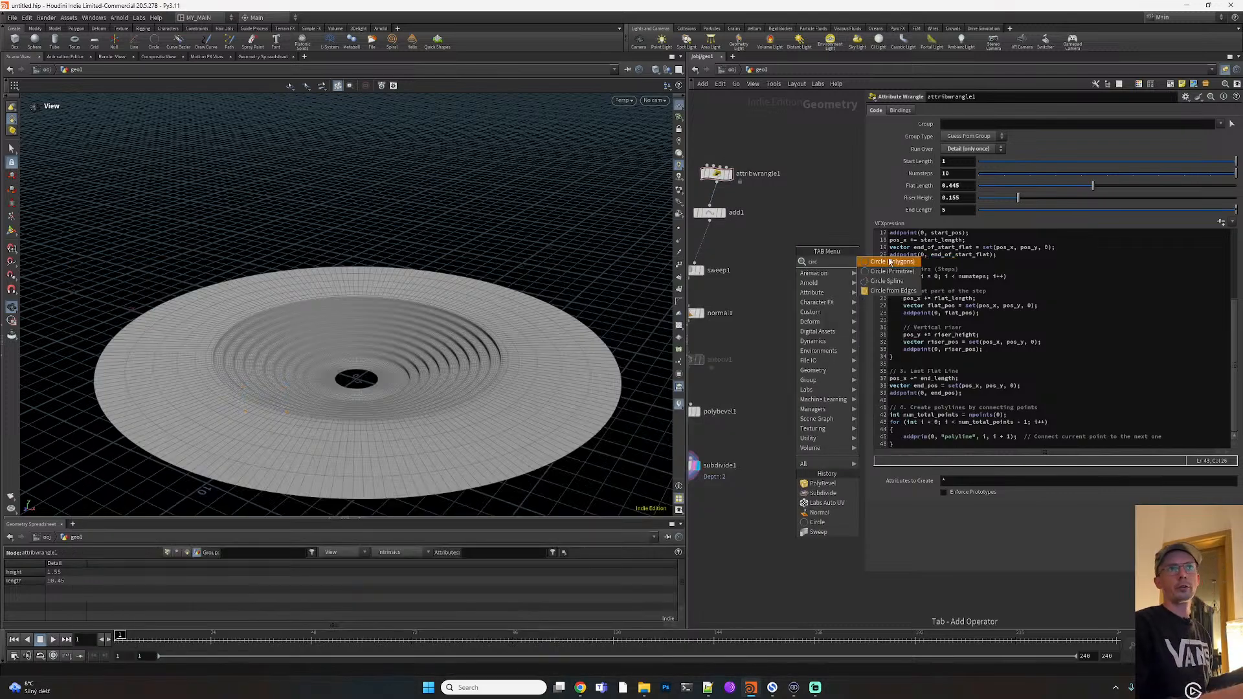
pyautogui.press('Return')
pyautogui.click(812, 231)
pyautogui.moveTo(813, 234); pyautogui.dragTo(828, 239)
pyautogui.moveTo(771, 206); pyautogui.dragTo(766, 205, button='middle')
pyautogui.scroll(-1, 764, 211)
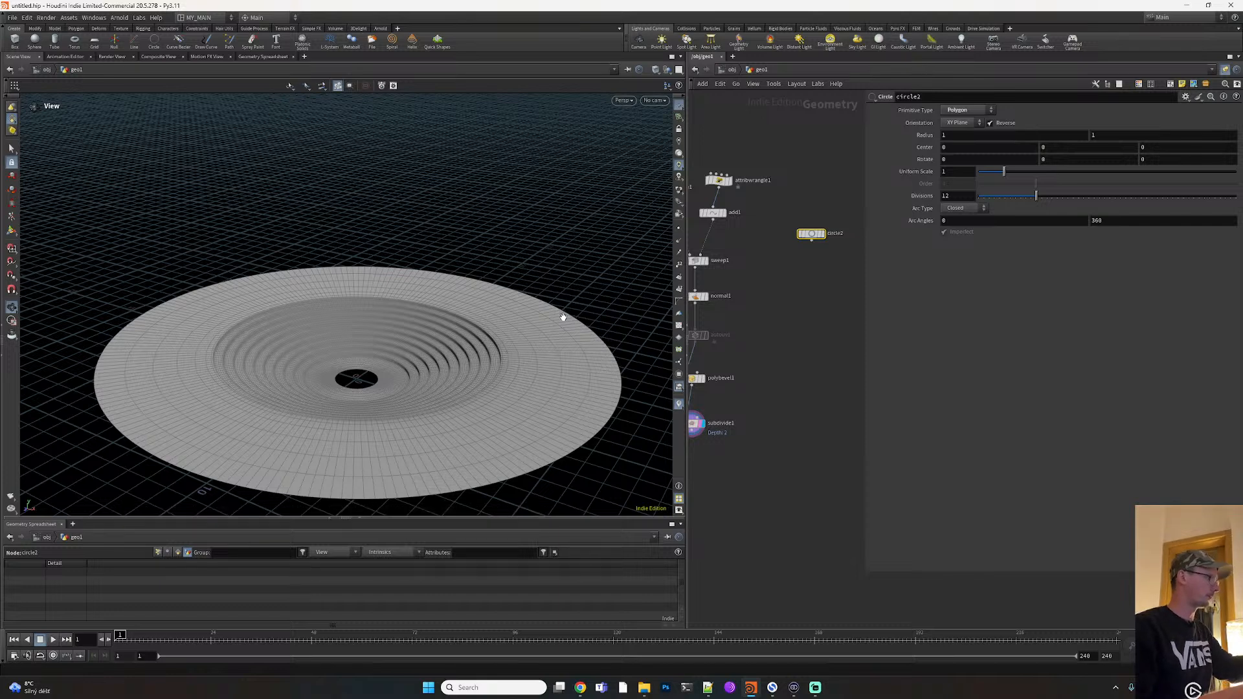
# Examine the f@length expression in the attribute wrangle's VEX code
pyautogui.moveTo(817, 269); pyautogui.dragTo(868, 301, button='middle')
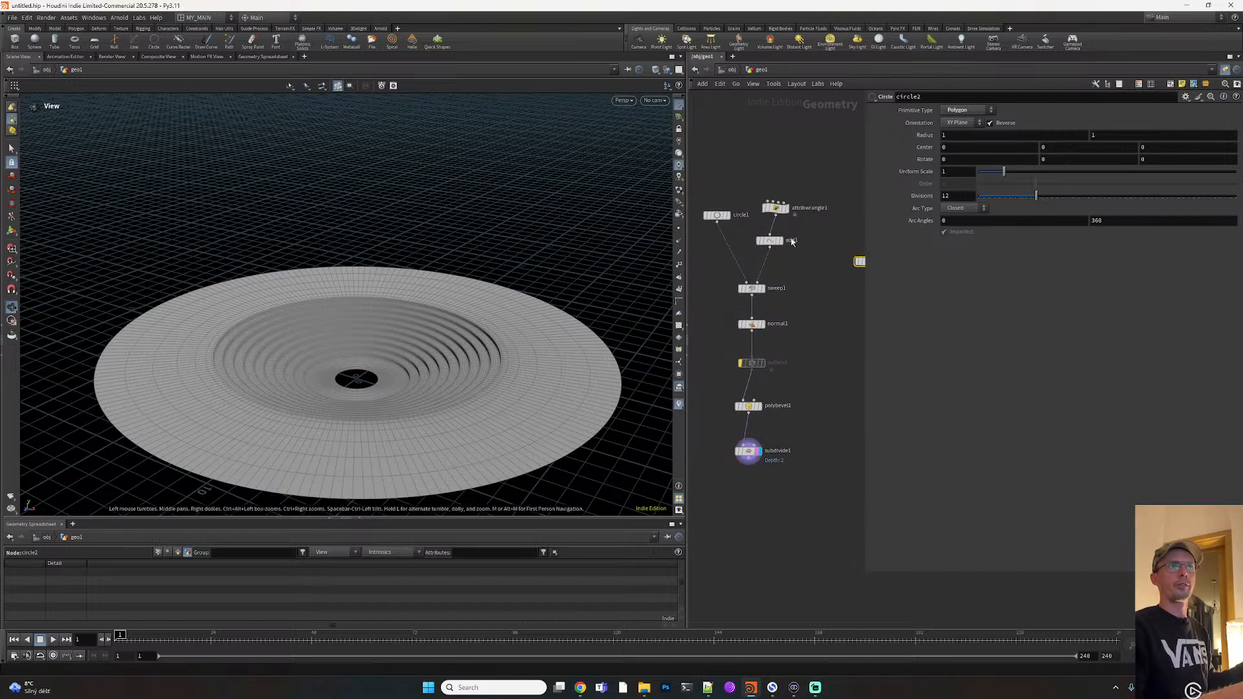
pyautogui.click(776, 207)
pyautogui.scroll(5, 924, 260)
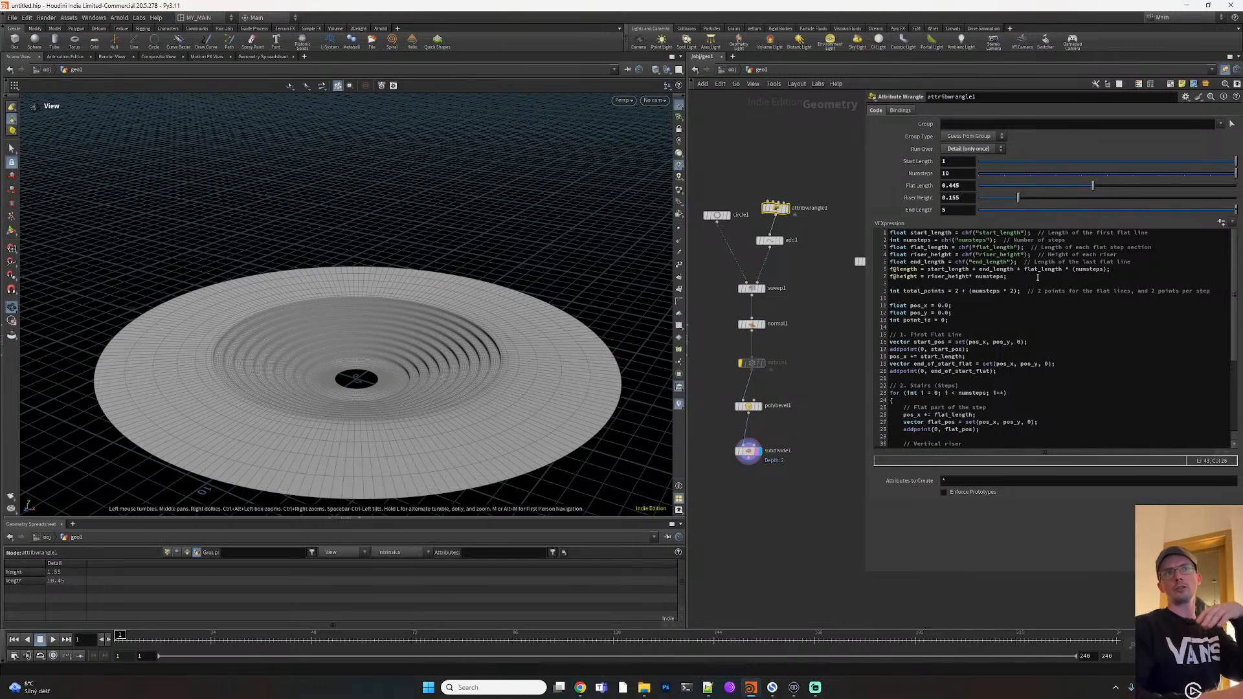
pyautogui.moveTo(1111, 268); pyautogui.dragTo(874, 271)
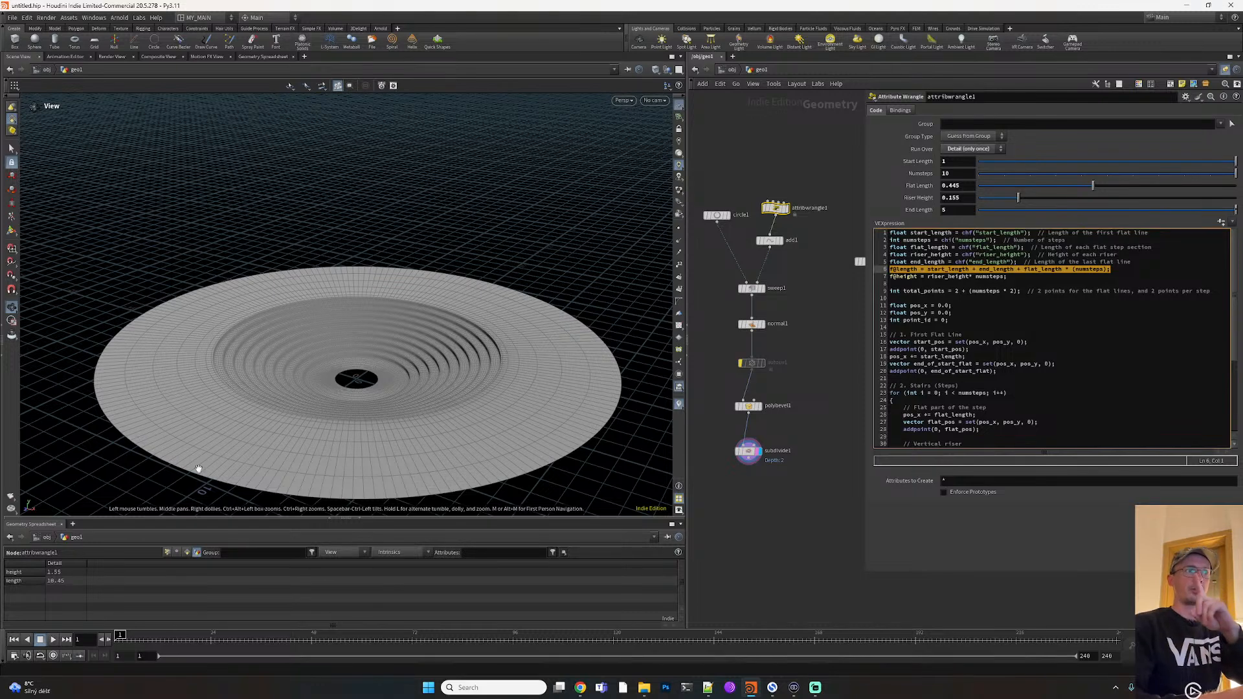
# Add a spare input to the new Circle node and point it to ../attribwrangle1
pyautogui.moveTo(829, 319); pyautogui.dragTo(774, 323, button='middle')
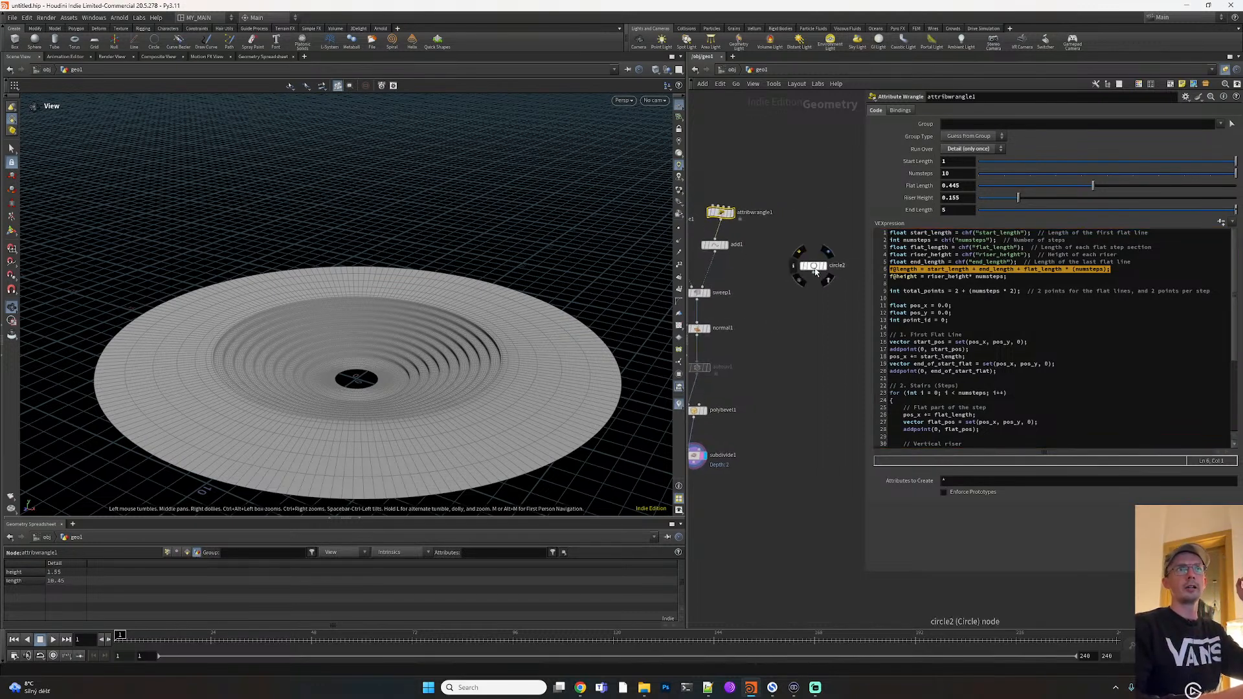
pyautogui.click(814, 267)
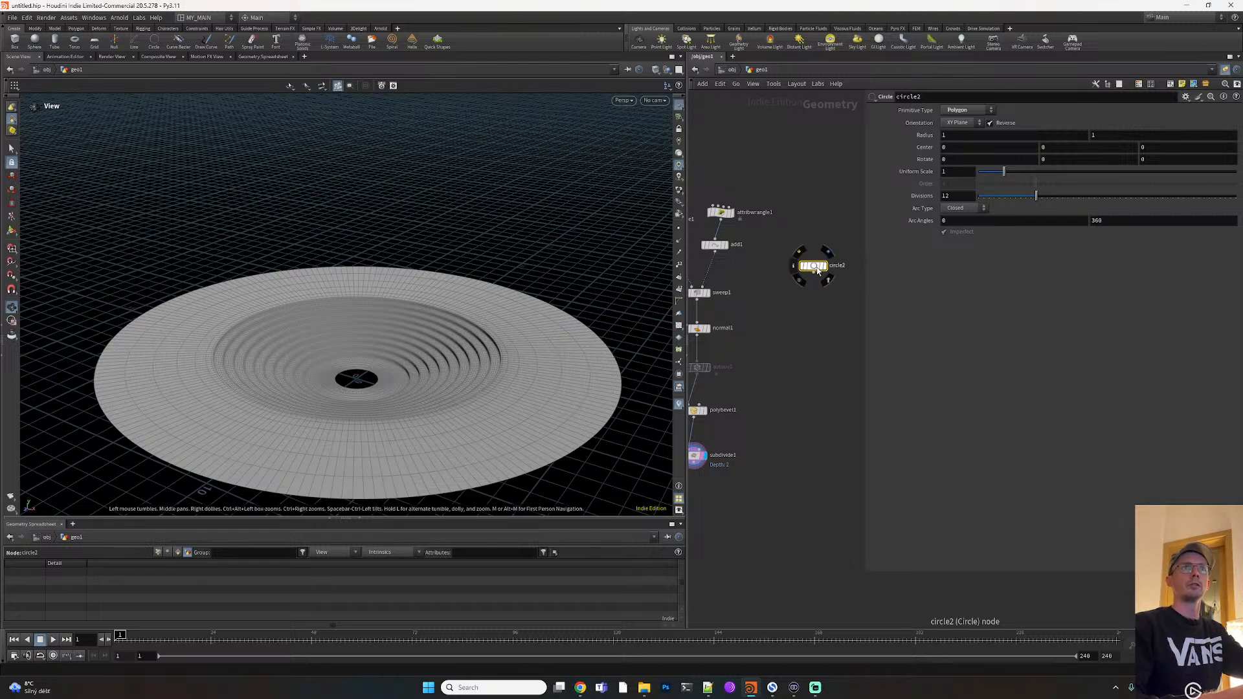
pyautogui.click(1185, 97)
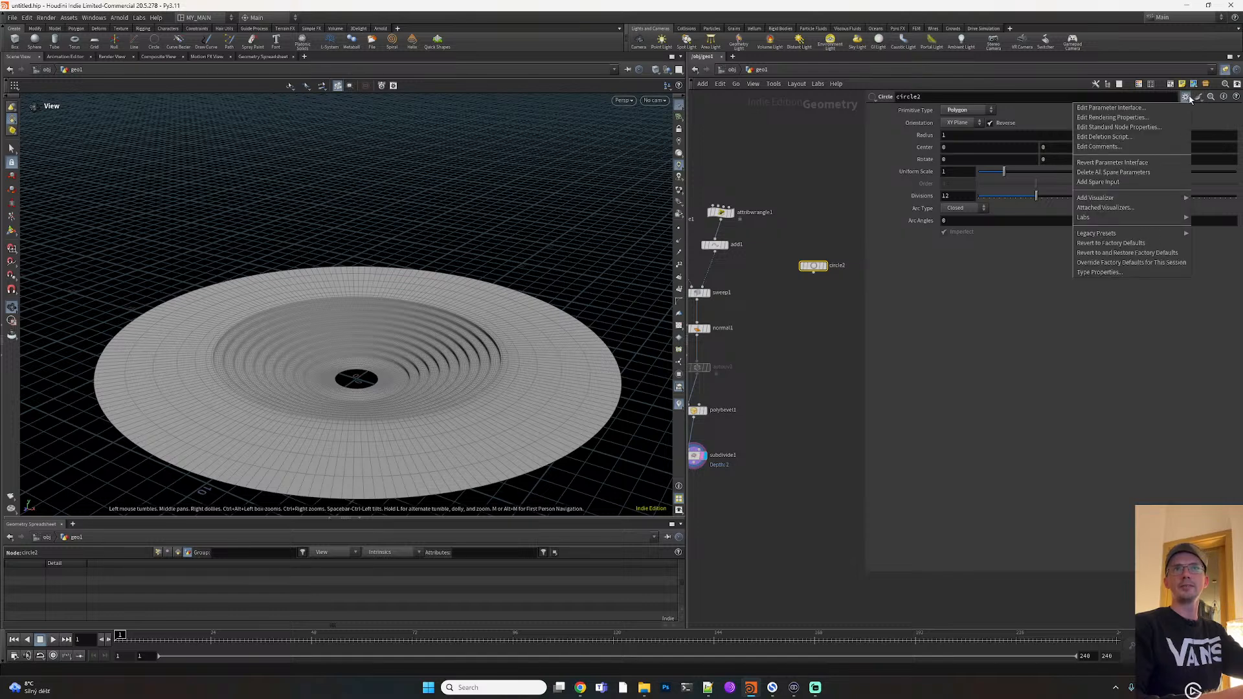
pyautogui.click(1115, 183)
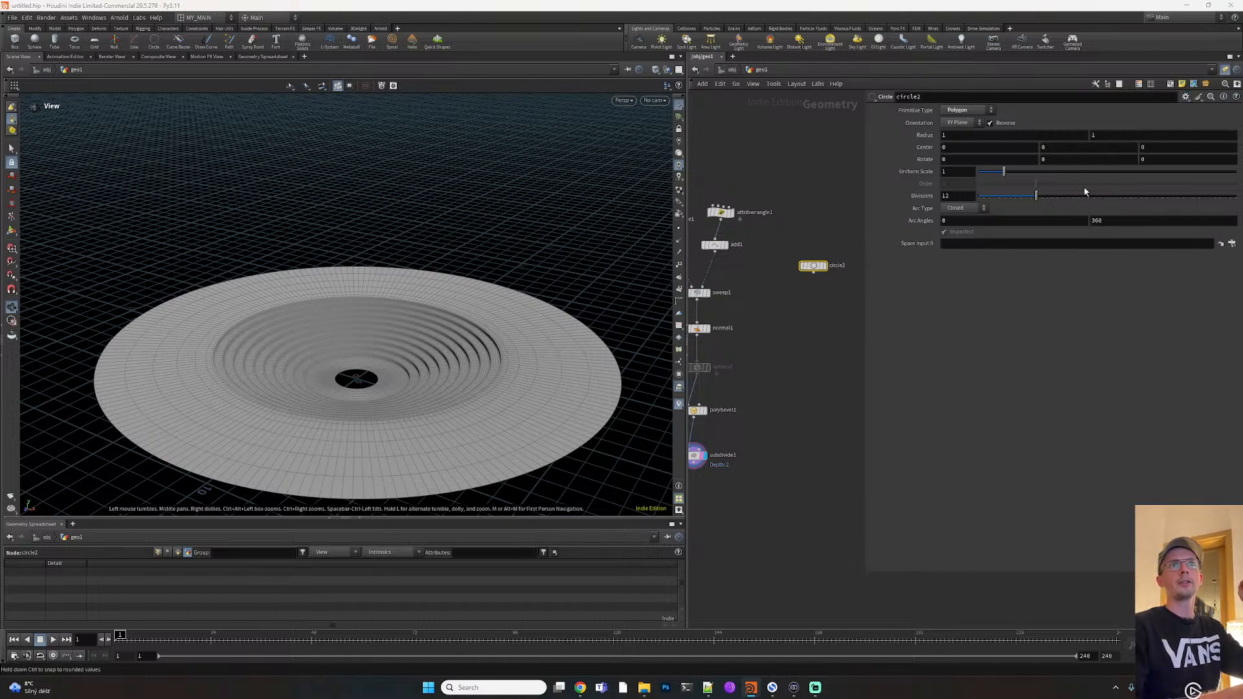
pyautogui.moveTo(722, 212); pyautogui.dragTo(1016, 241)
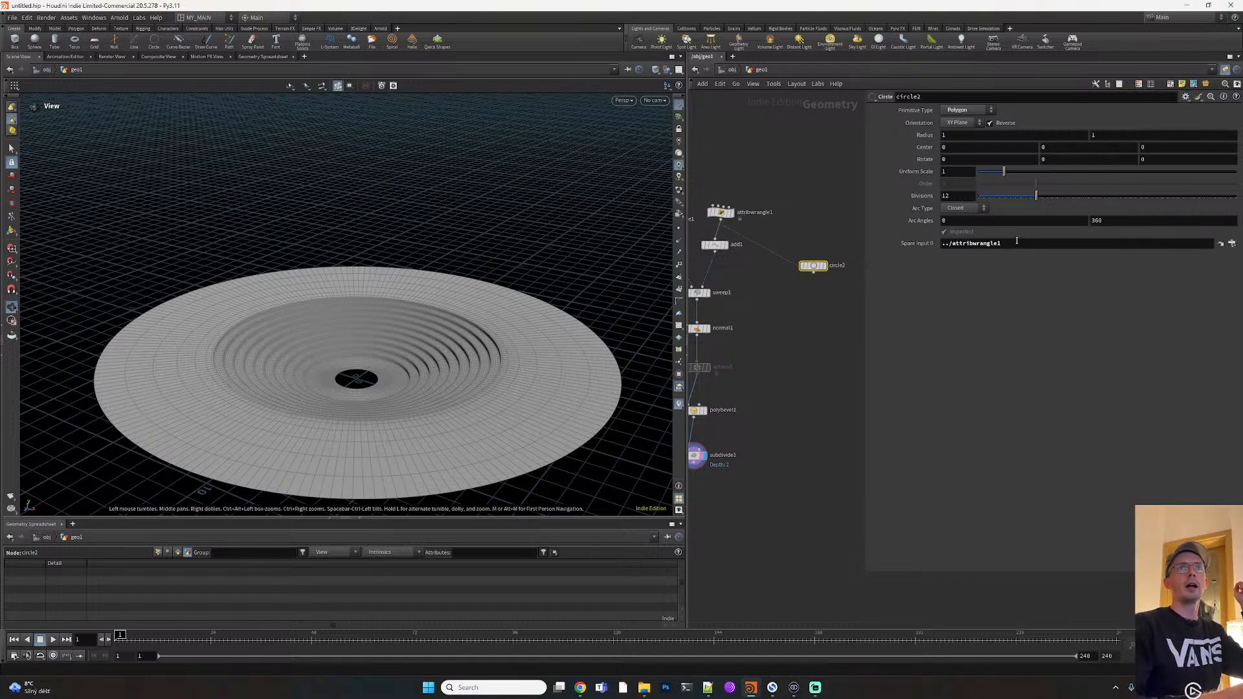
# Display the new Circle node and set its orientation to ZX Plane
pyautogui.click(817, 267)
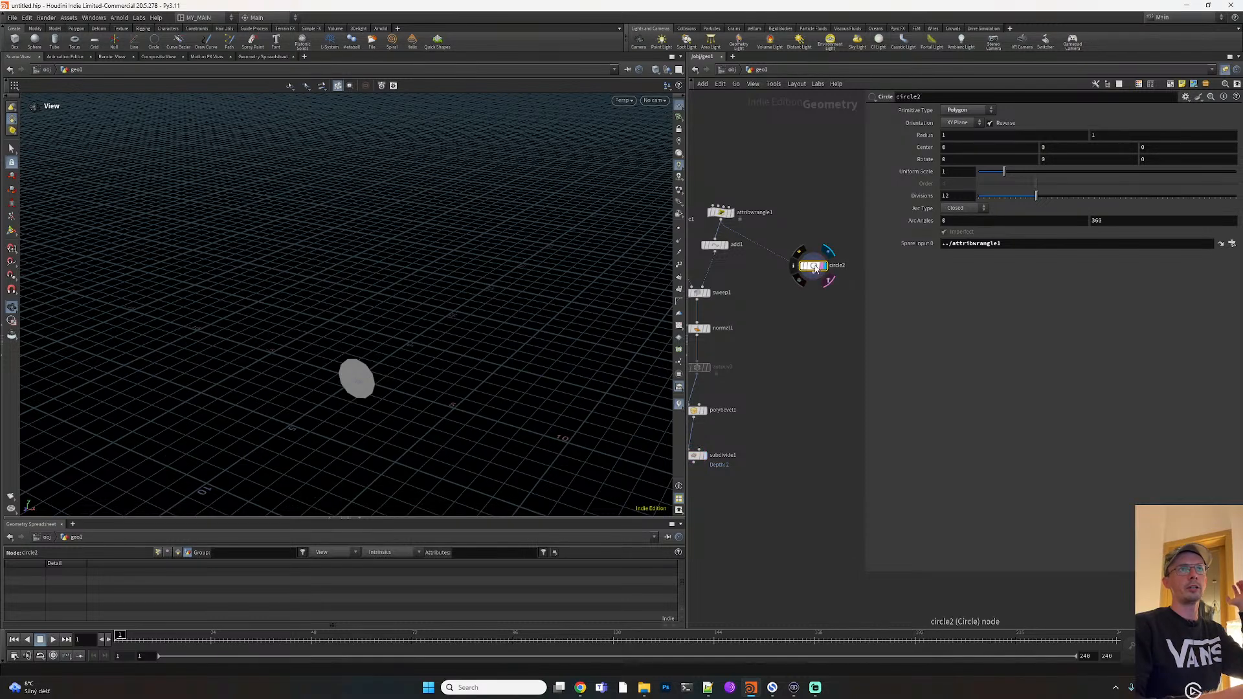
pyautogui.click(960, 123)
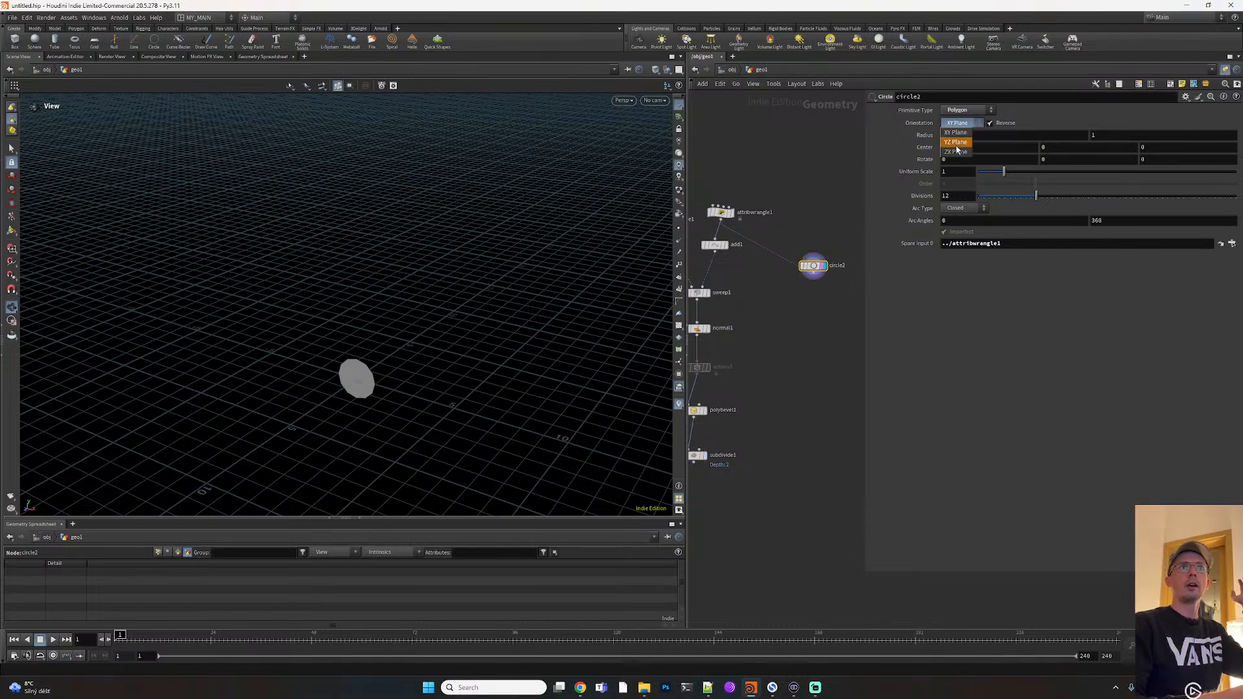
pyautogui.click(956, 152)
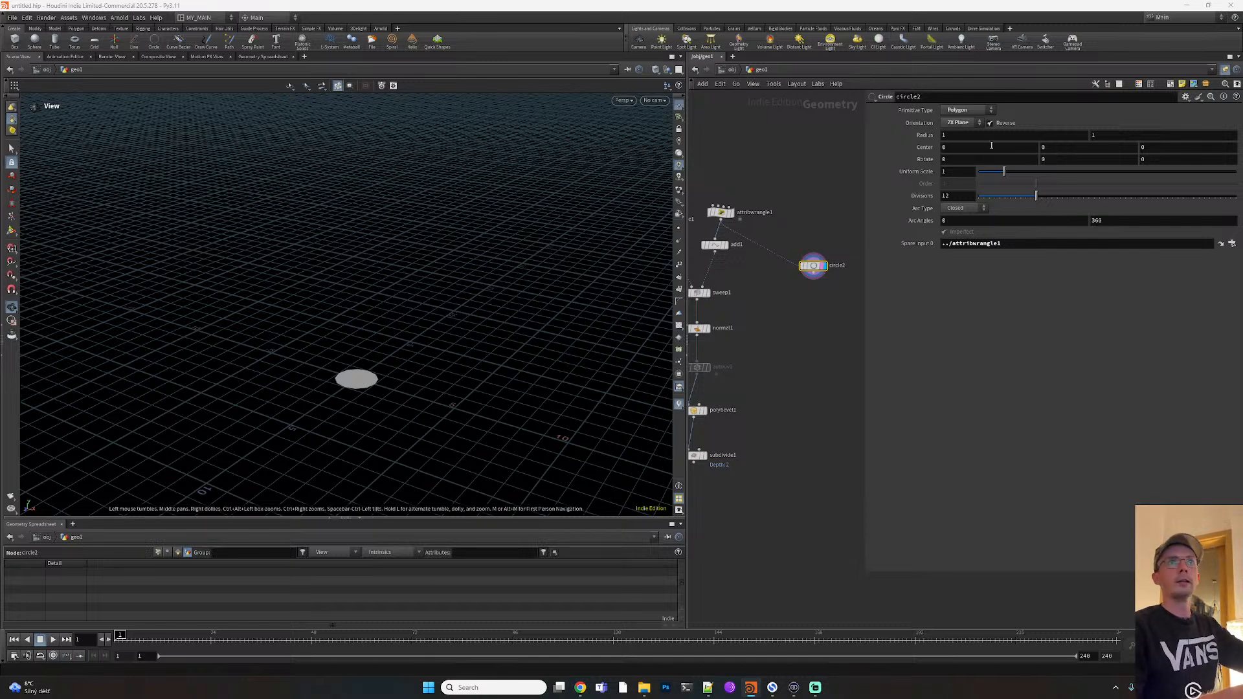
# Link the new circle's second radius to its first radius with the relative reference ch("radx")
pyautogui.click(1063, 136)
pyautogui.rightClick(1045, 136)
pyautogui.press('Escape')
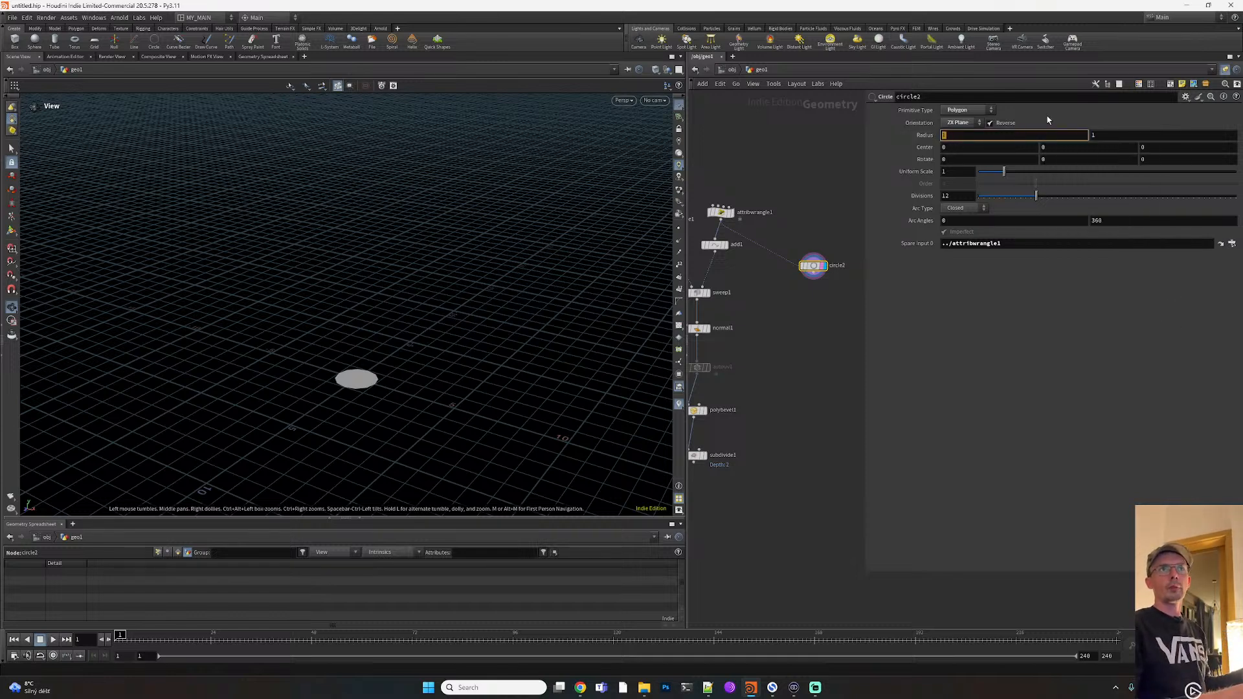
pyautogui.rightClick(1030, 135)
pyautogui.click(1047, 203)
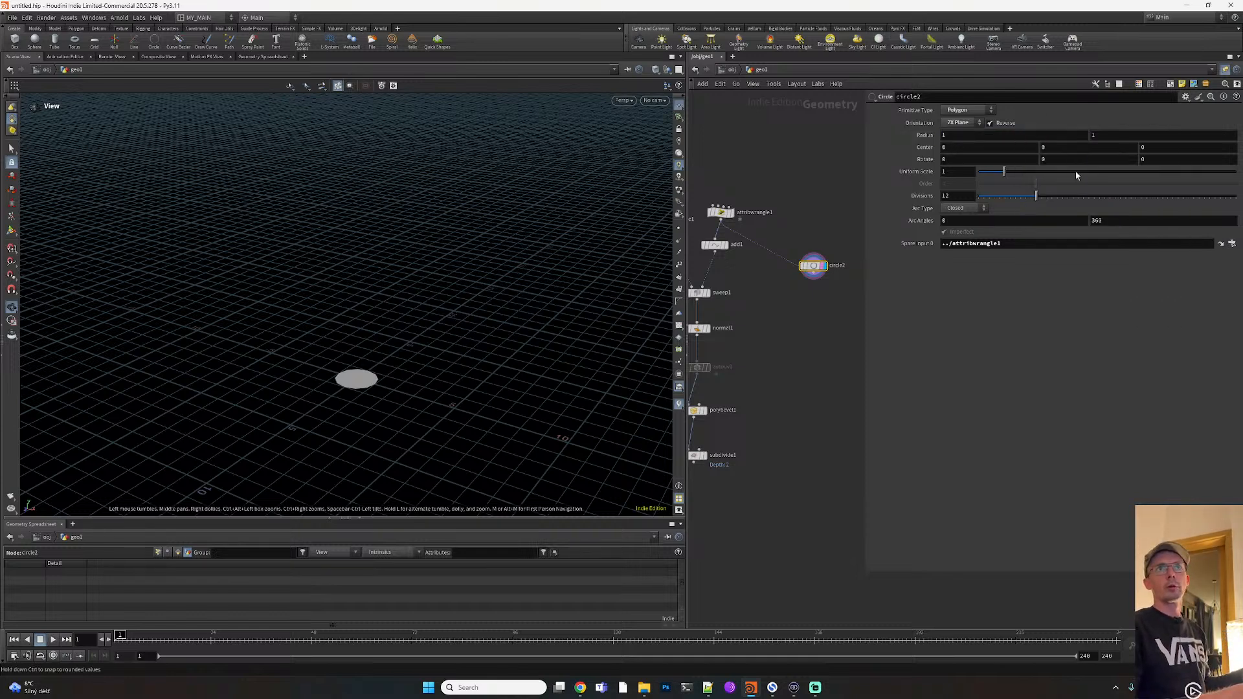
pyautogui.rightClick(1100, 136)
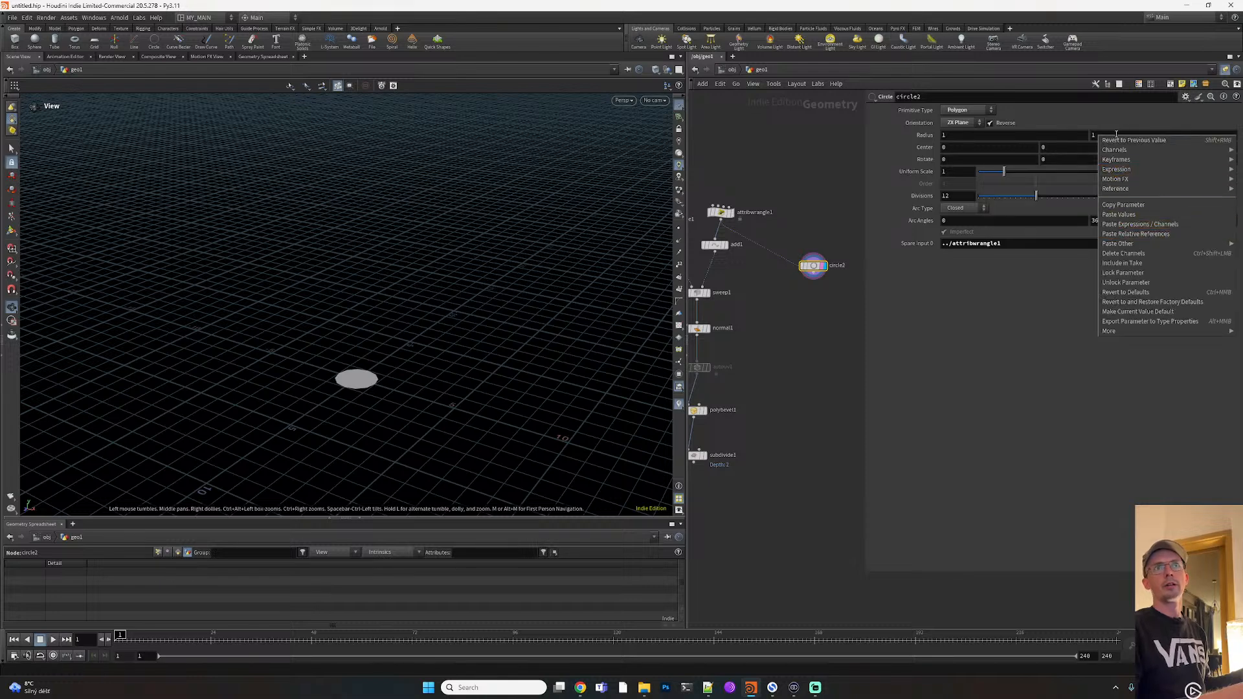
pyautogui.press('Escape')
pyautogui.click(1093, 135)
pyautogui.rightClick(1091, 137)
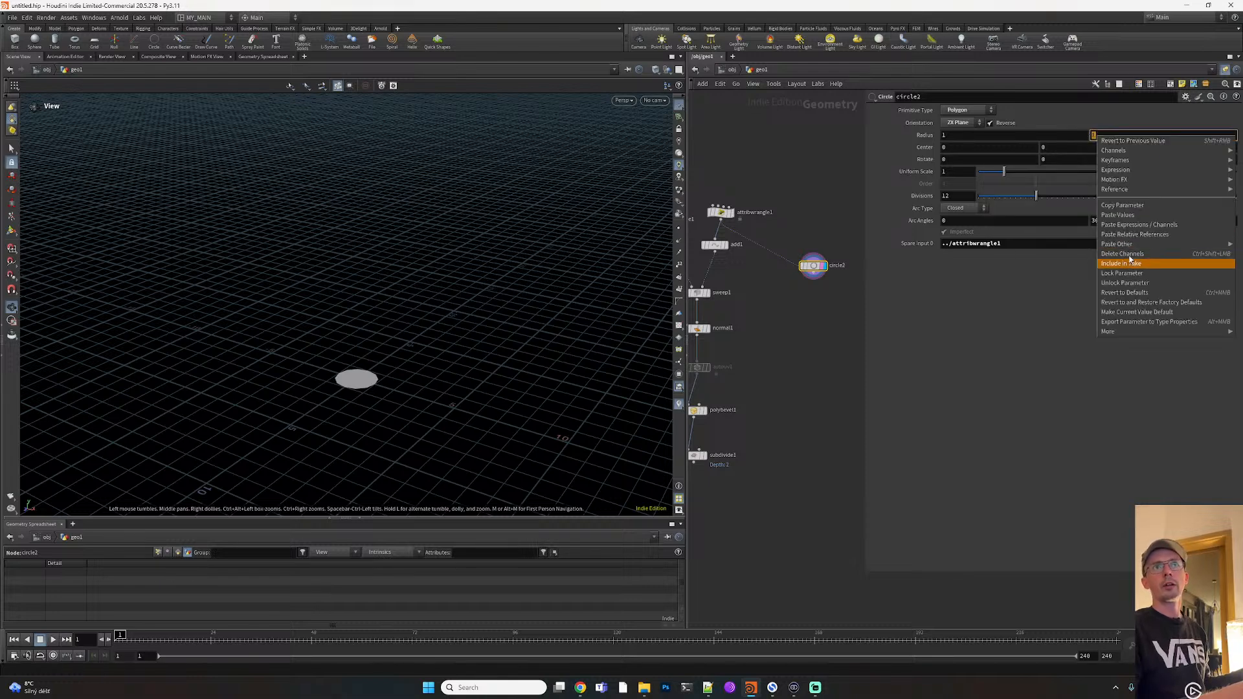
pyautogui.click(1142, 237)
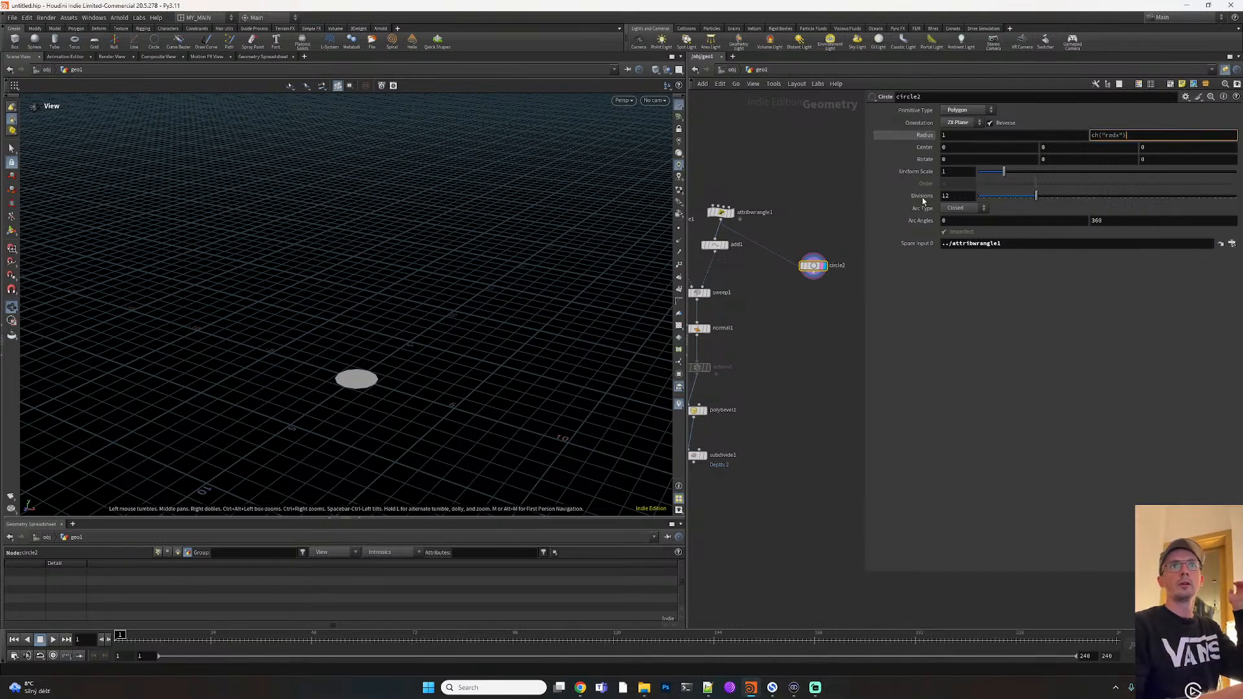
# Test the linked radii by adjusting the first radius, undo that change, and set the circle's divisions to 50
pyautogui.moveTo(956, 135); pyautogui.dragTo(997, 143, button='middle')
pyautogui.hotkey('ctrl', 'z')
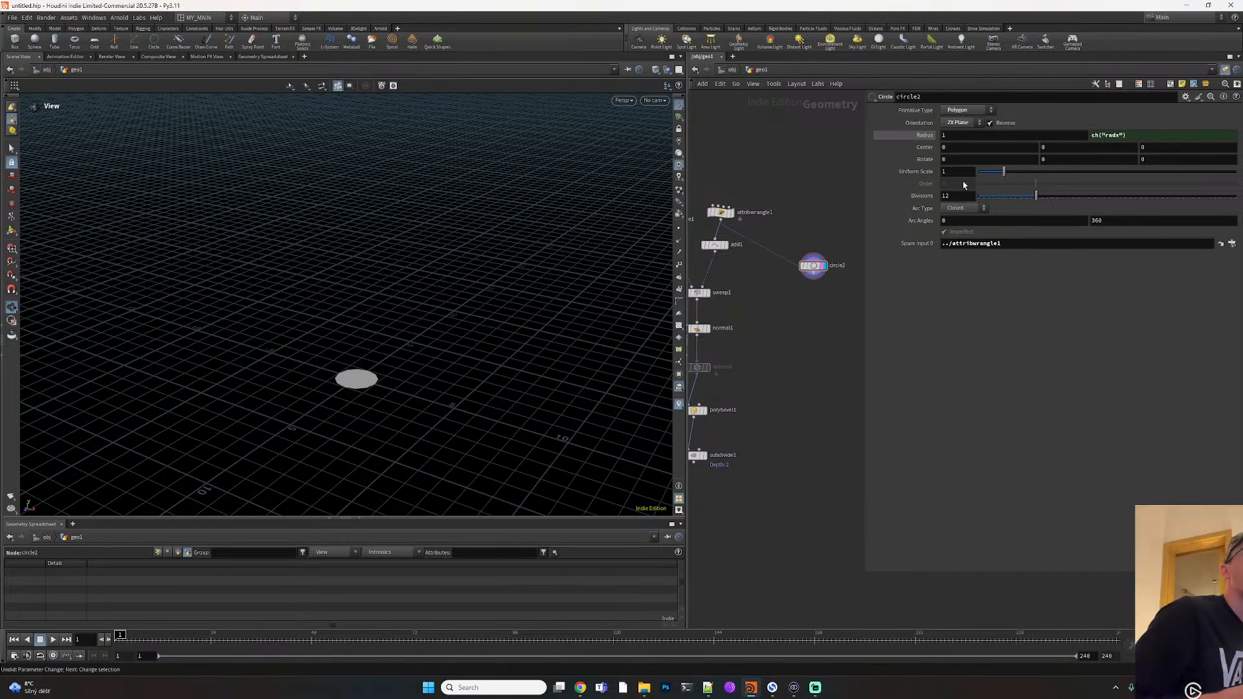
pyautogui.moveTo(1036, 196); pyautogui.dragTo(1236, 196)
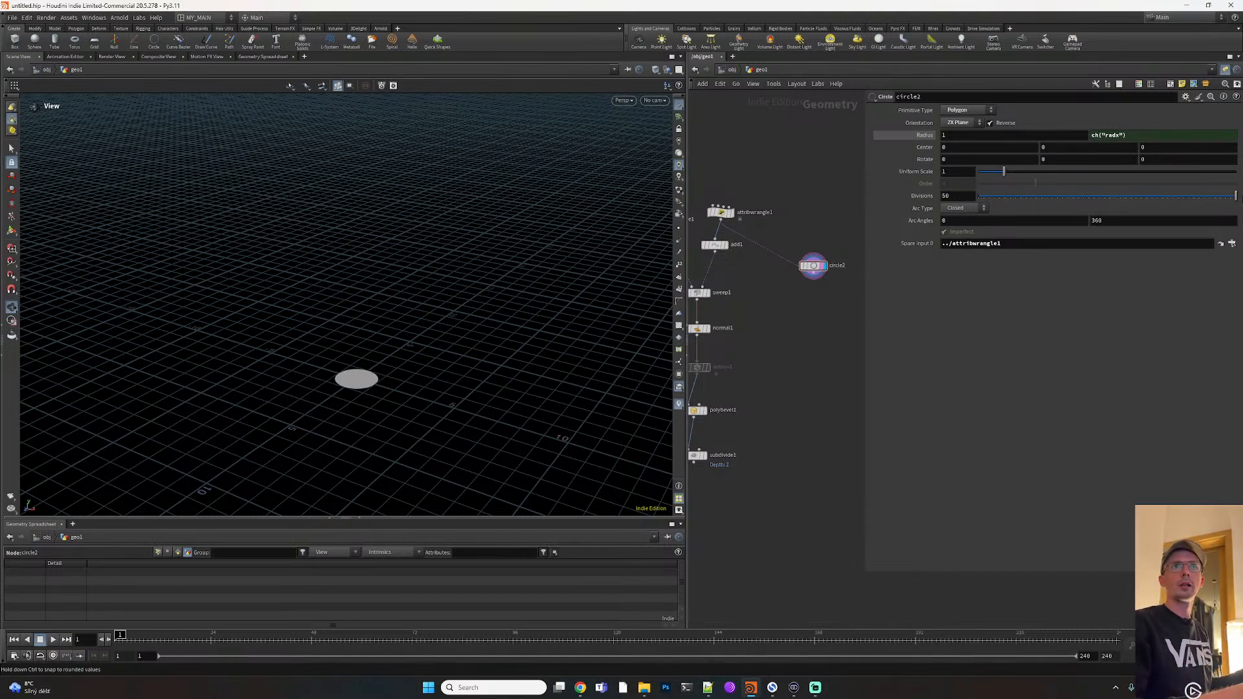
pyautogui.moveTo(813, 265); pyautogui.dragTo(813, 269)
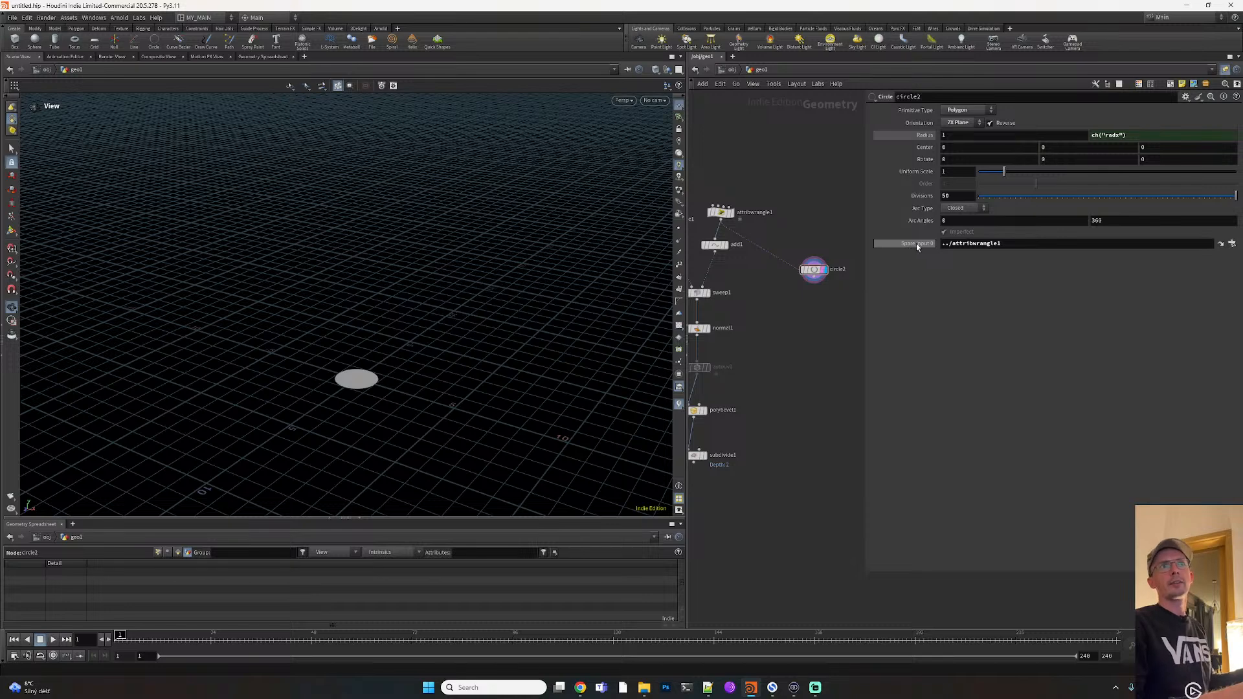
# Drive the circle's first radius with the expression detail(-1, "length",0), reading the length attribute from the wrangle
pyautogui.click(720, 212)
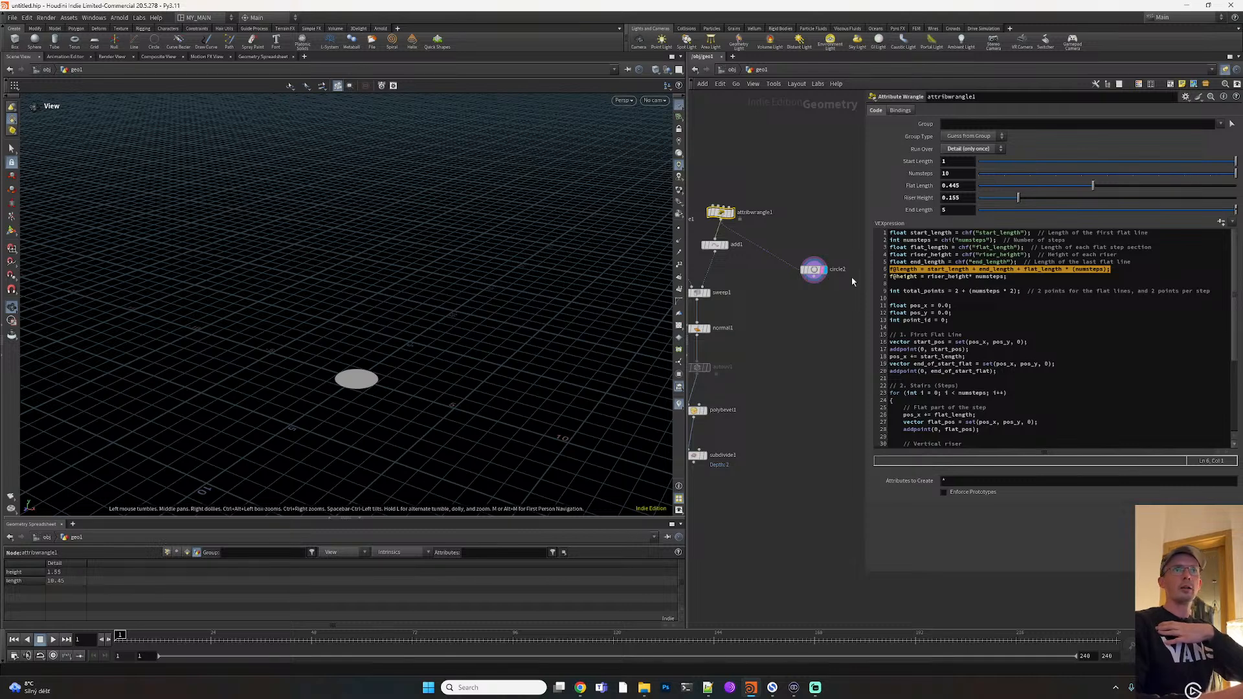
pyautogui.click(814, 269)
pyautogui.moveTo(958, 139); pyautogui.dragTo(913, 136)
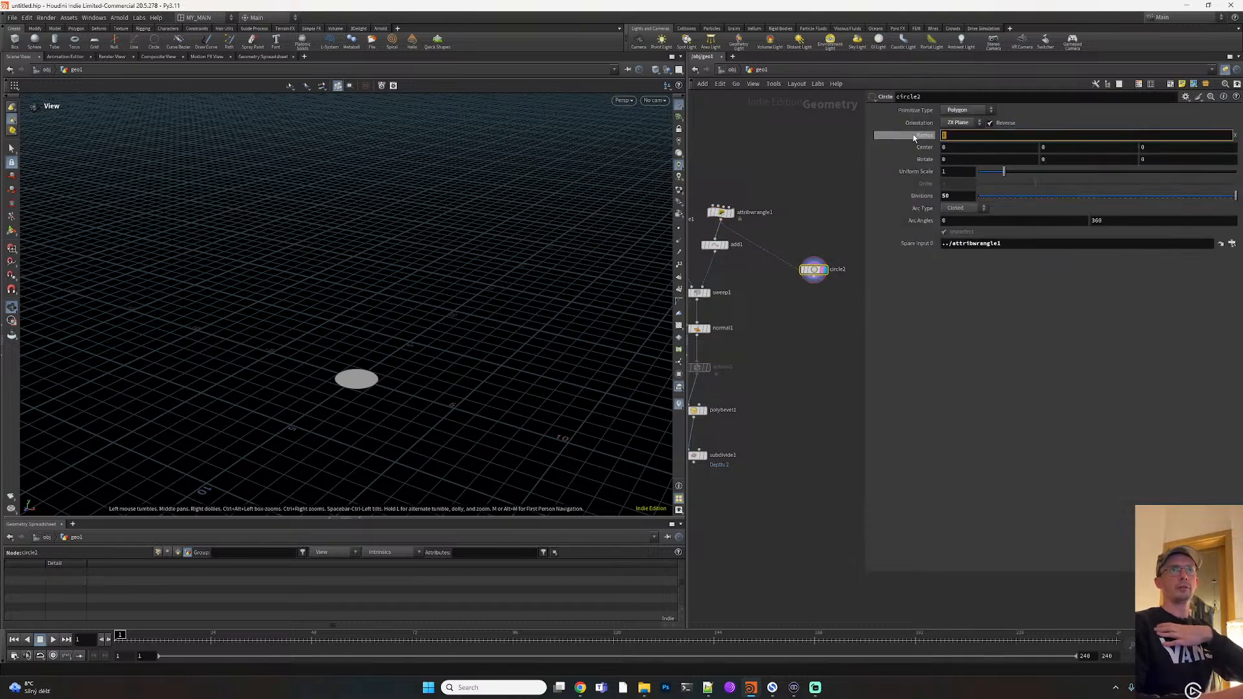
pyautogui.write('ti')
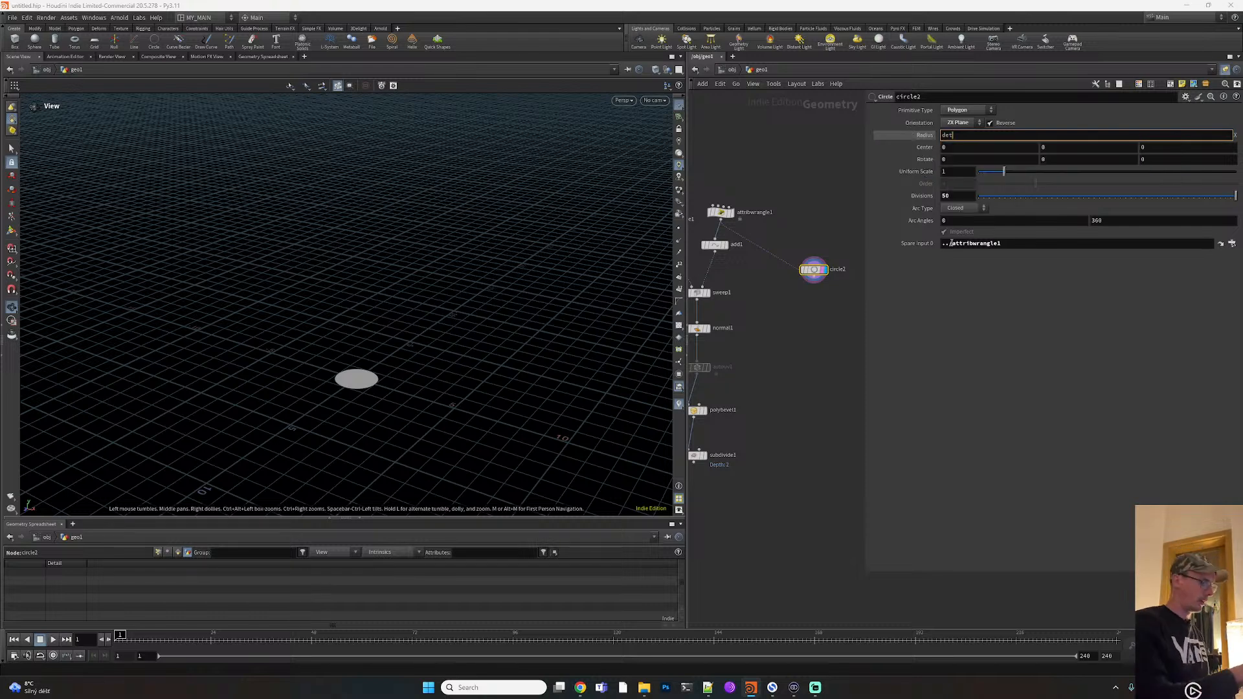
pyautogui.press('BackSpace')
pyautogui.write('a')
pyautogui.write('il(0')
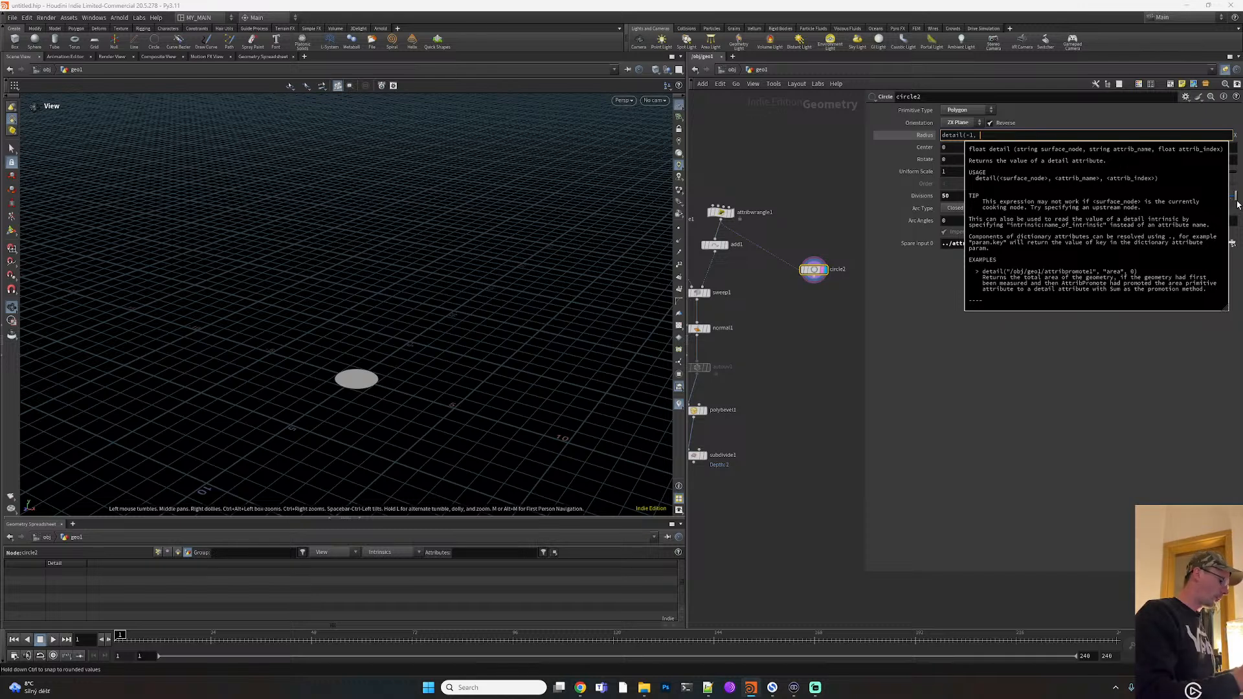
pyautogui.write('"ength')
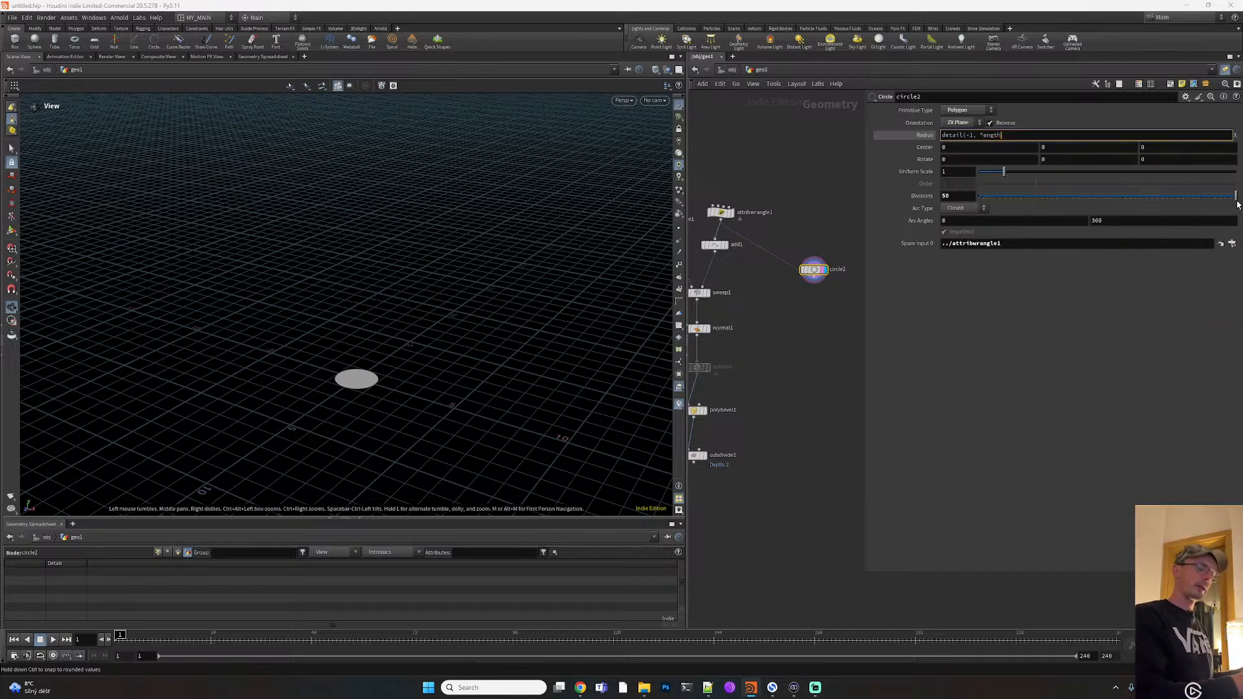
pyautogui.press('Left')
pyautogui.press('Left')
pyautogui.write('"')
pyautogui.press('Right')
pyautogui.write('l')
pyautogui.write('"0)')
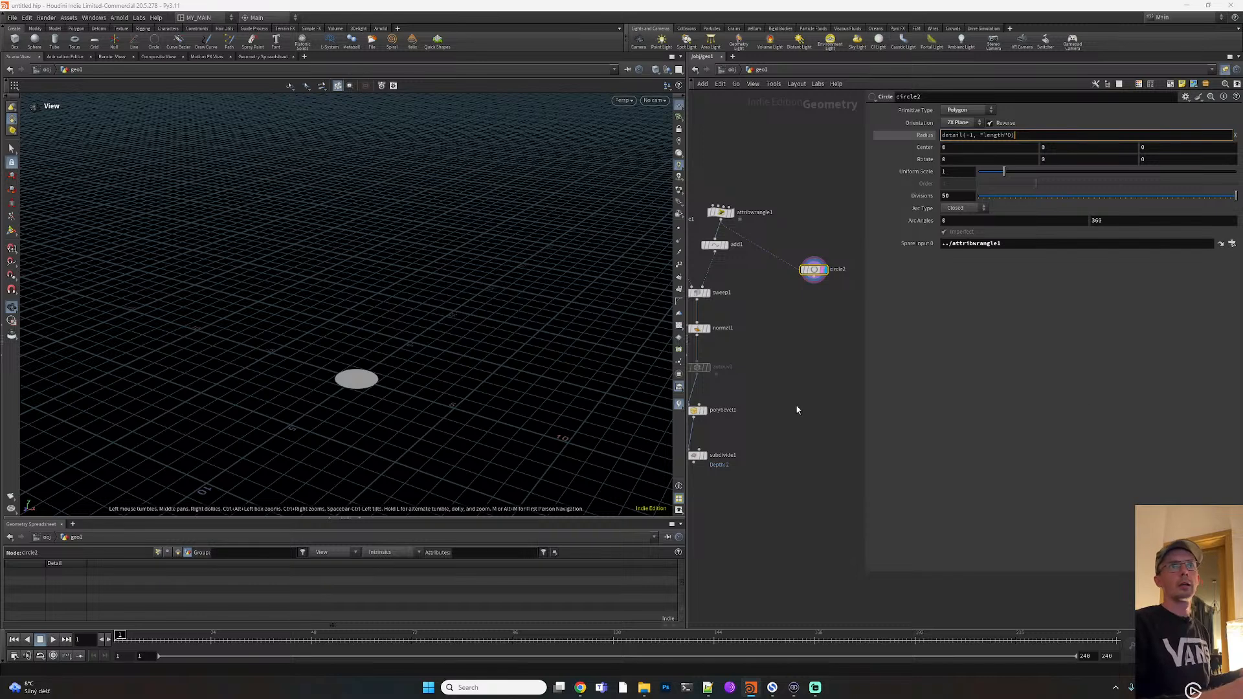
pyautogui.press('Return')
pyautogui.click(1005, 136)
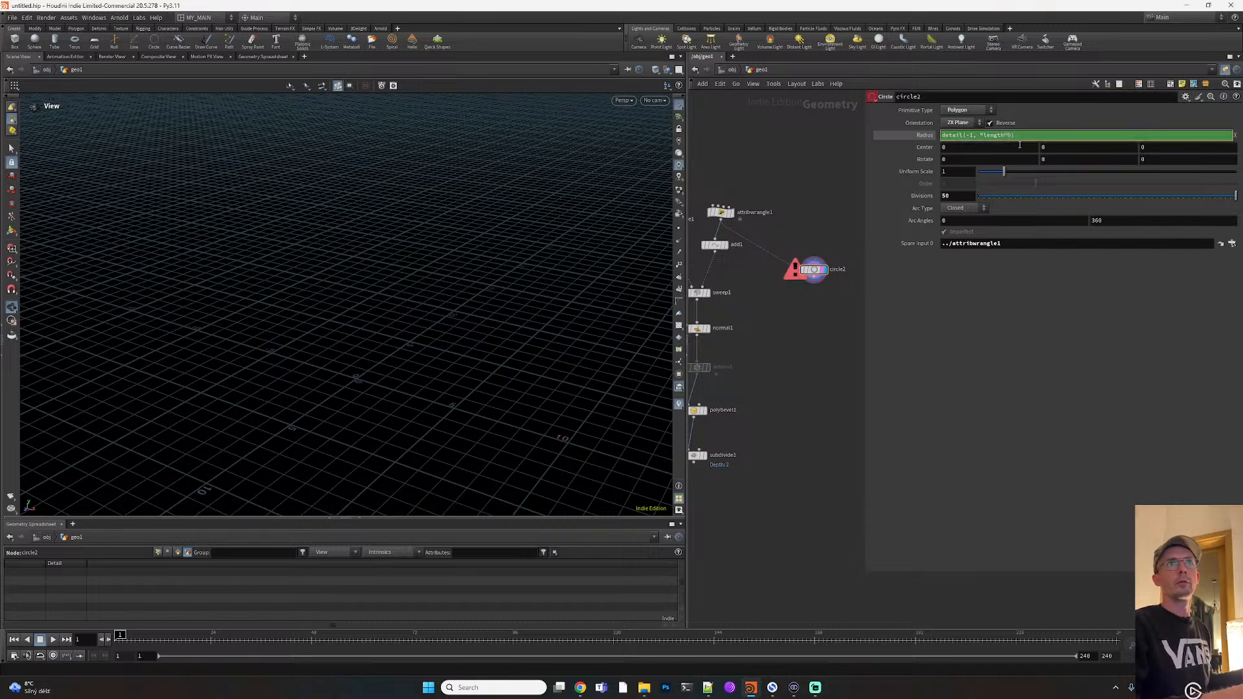
pyautogui.press('Return')
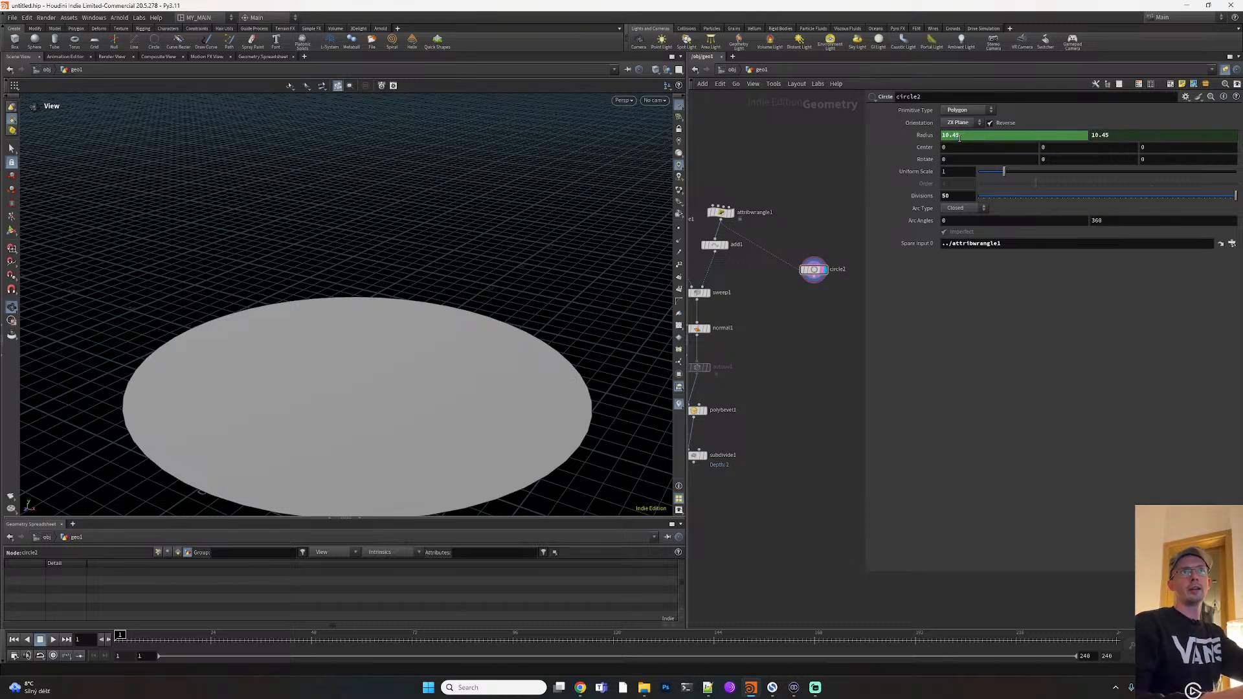
# Turn on the template display of the subdivide1 node to compare the staircase with the disc
pyautogui.click(721, 211)
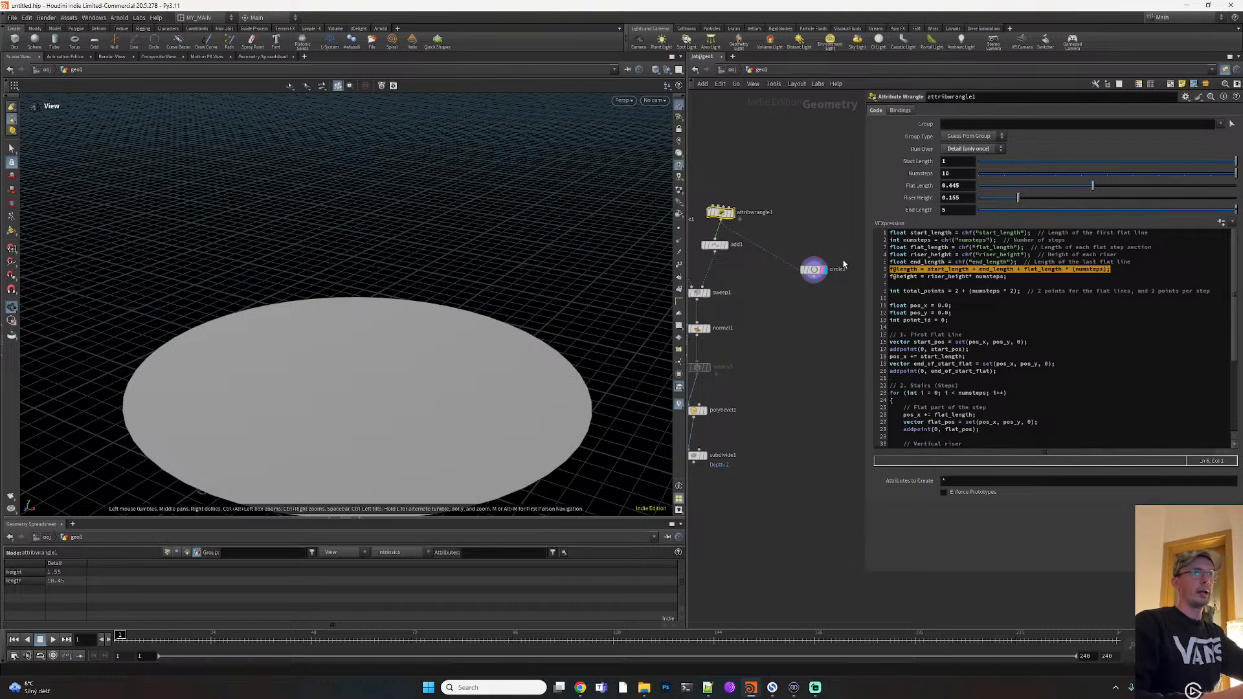
pyautogui.moveTo(799, 311); pyautogui.dragTo(840, 279, button='middle')
pyautogui.click(751, 426)
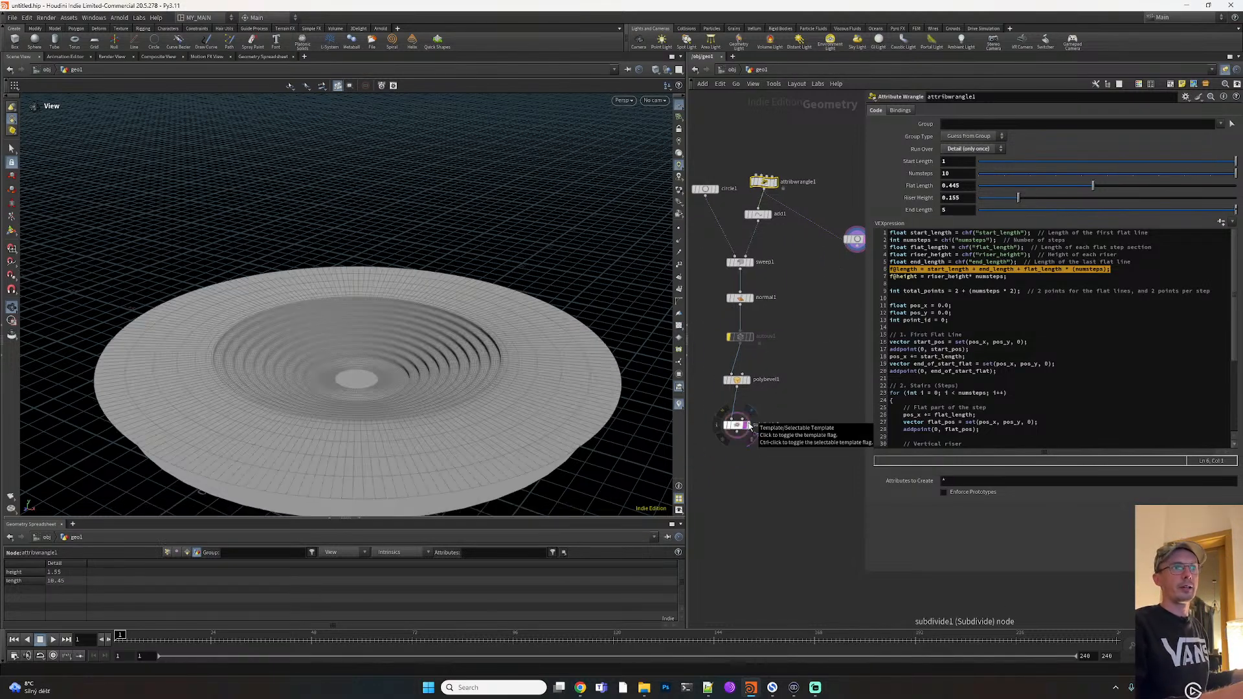
pyautogui.moveTo(646, 460); pyautogui.dragTo(562, 446)
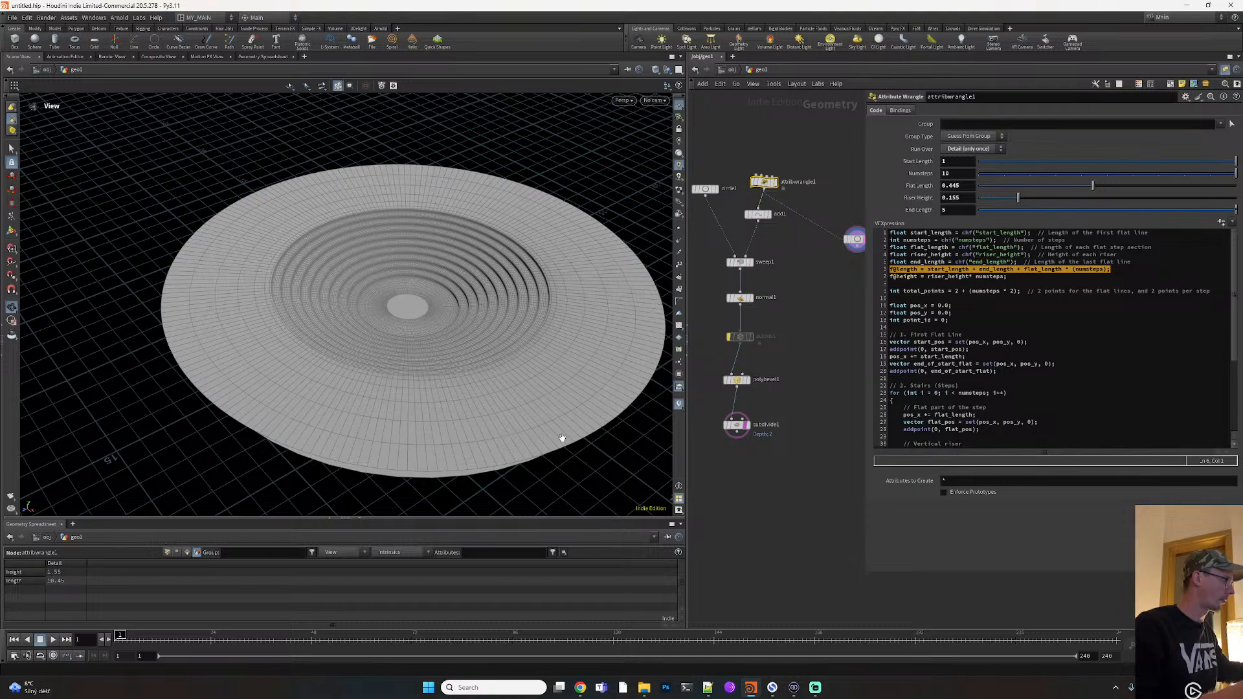
pyautogui.moveTo(466, 416); pyautogui.dragTo(466, 311)
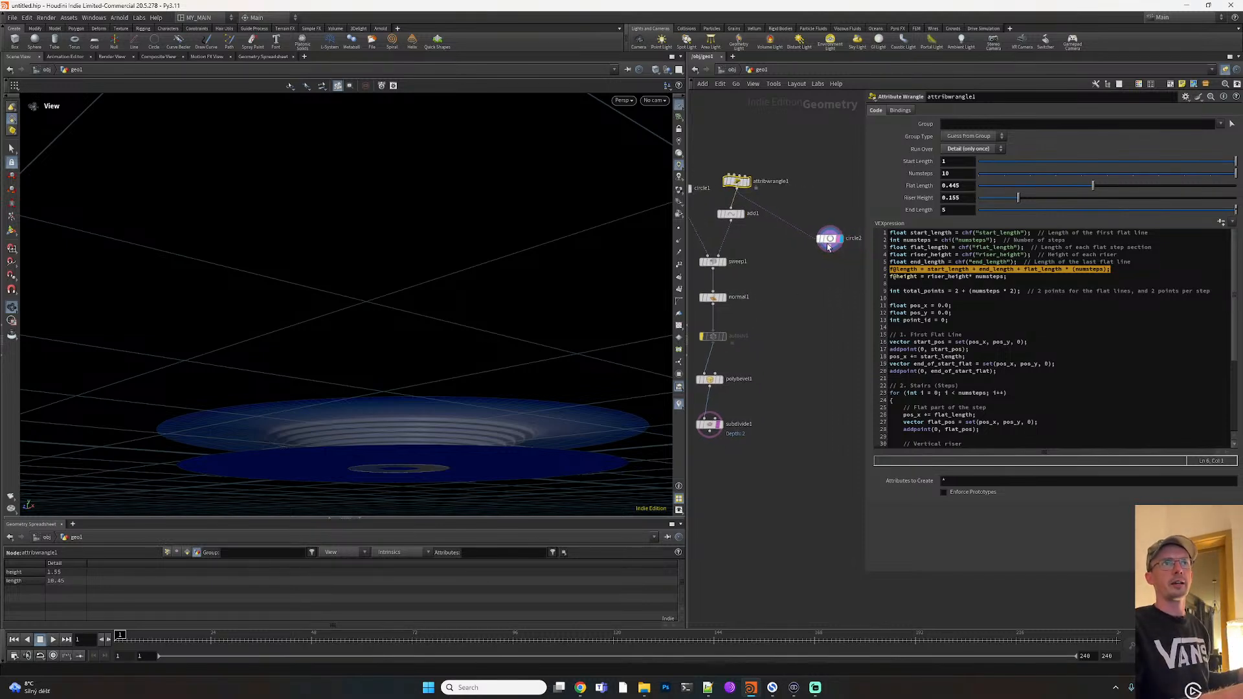
# Drive the circle's vertical center with detail(-1, "height",0), reusing the radius expression with the attribute name replaced
pyautogui.click(829, 238)
pyautogui.moveTo(512, 458); pyautogui.dragTo(512, 463)
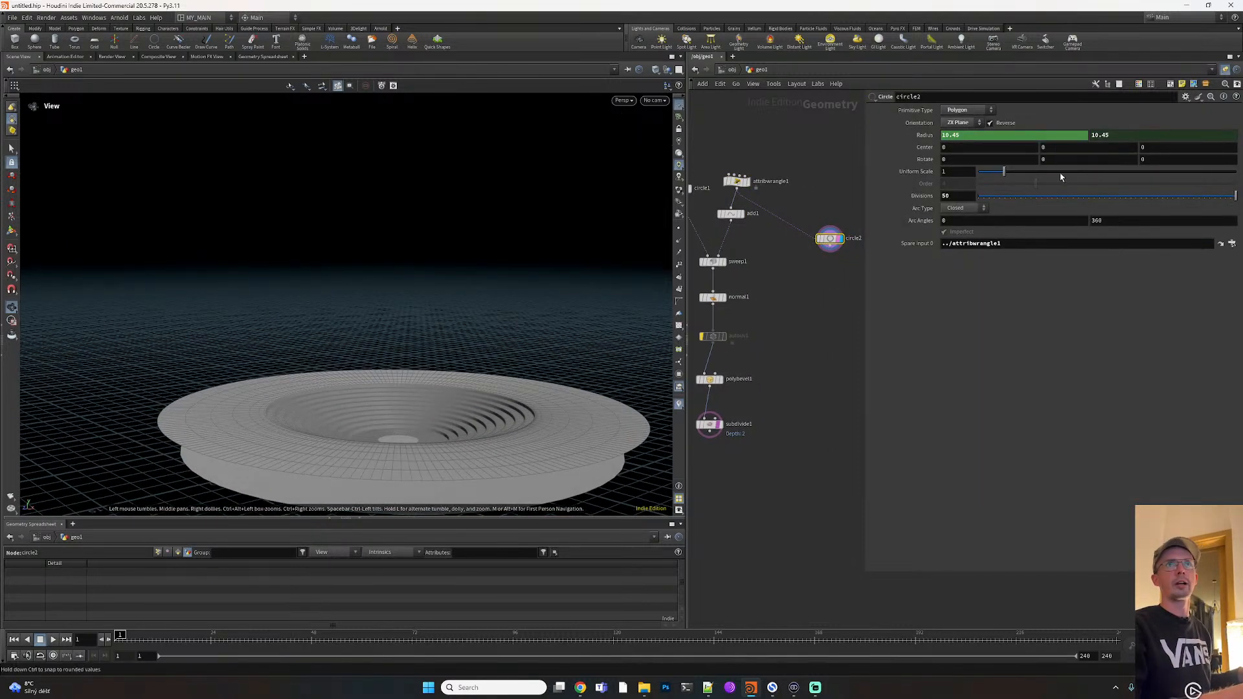
pyautogui.click(924, 135)
pyautogui.click(1032, 136)
pyautogui.hotkey('ctrl', 'c')
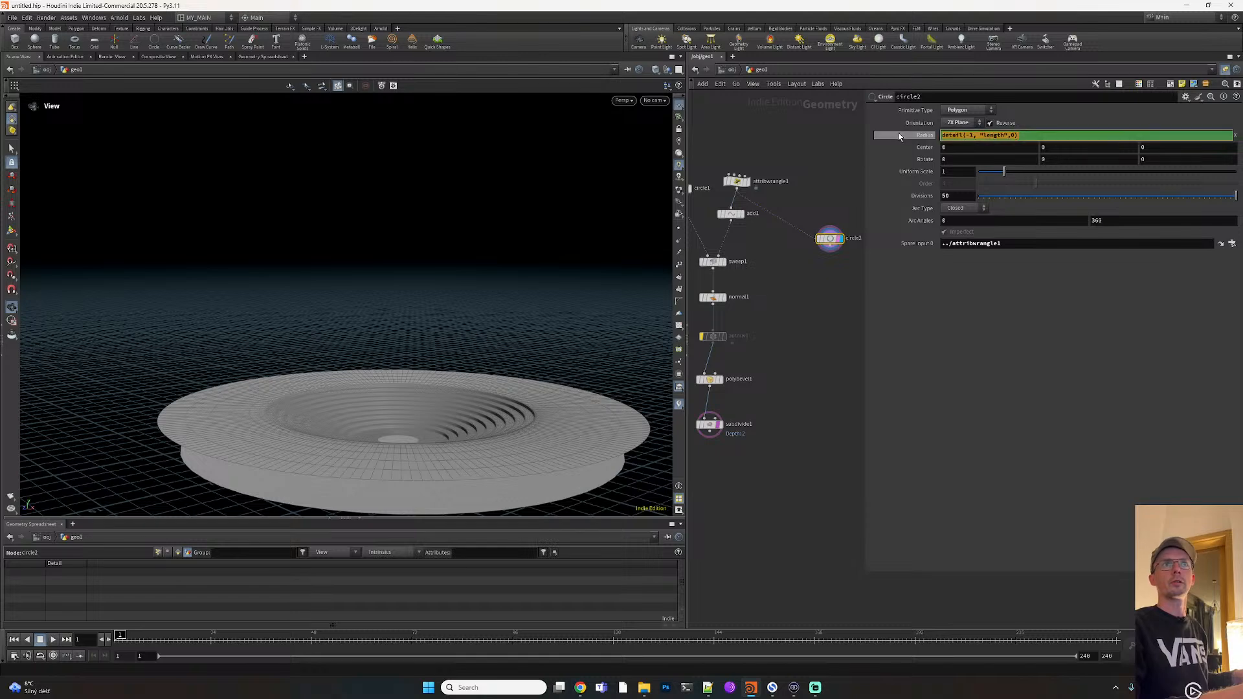
pyautogui.click(1039, 147)
pyautogui.hotkey('ctrl', 'v')
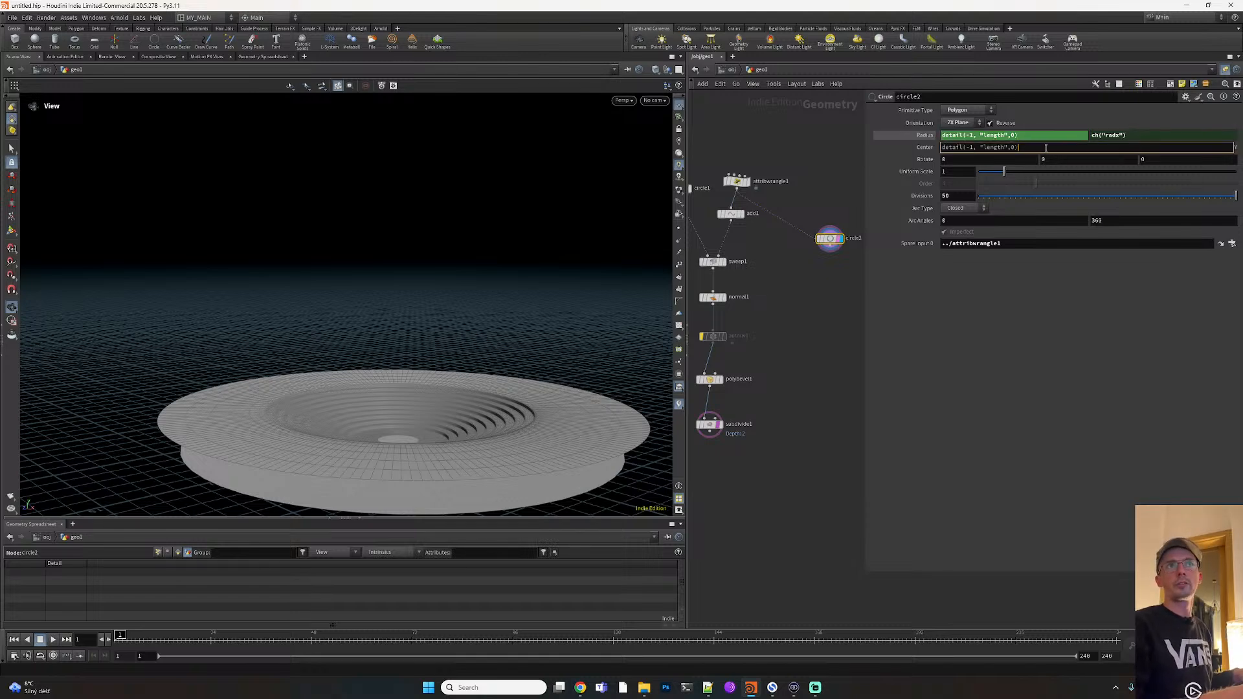
pyautogui.moveTo(1005, 148); pyautogui.dragTo(985, 148)
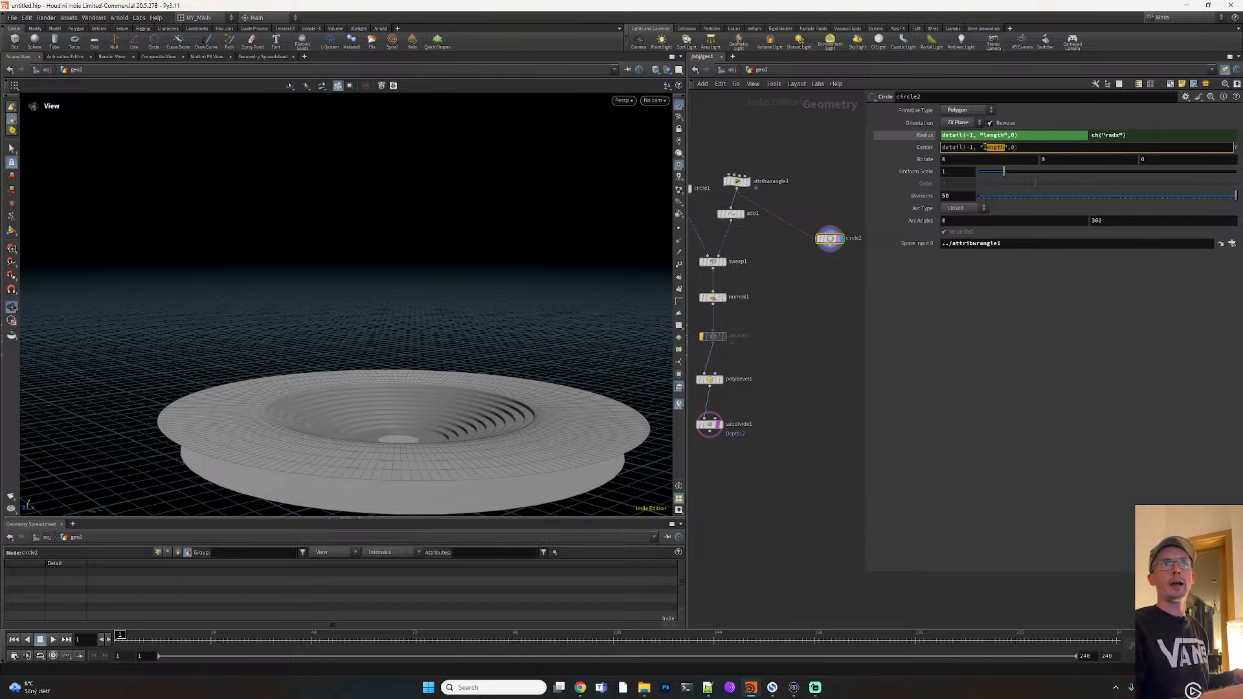
pyautogui.write('height')
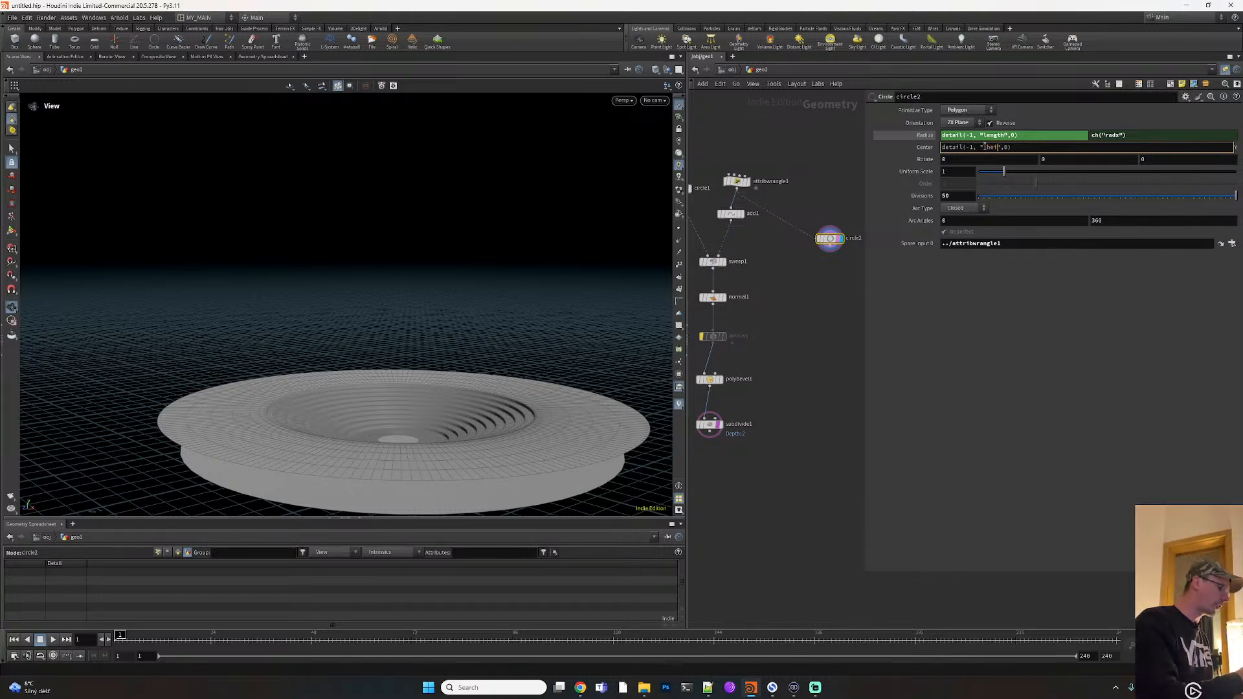
pyautogui.press('Return')
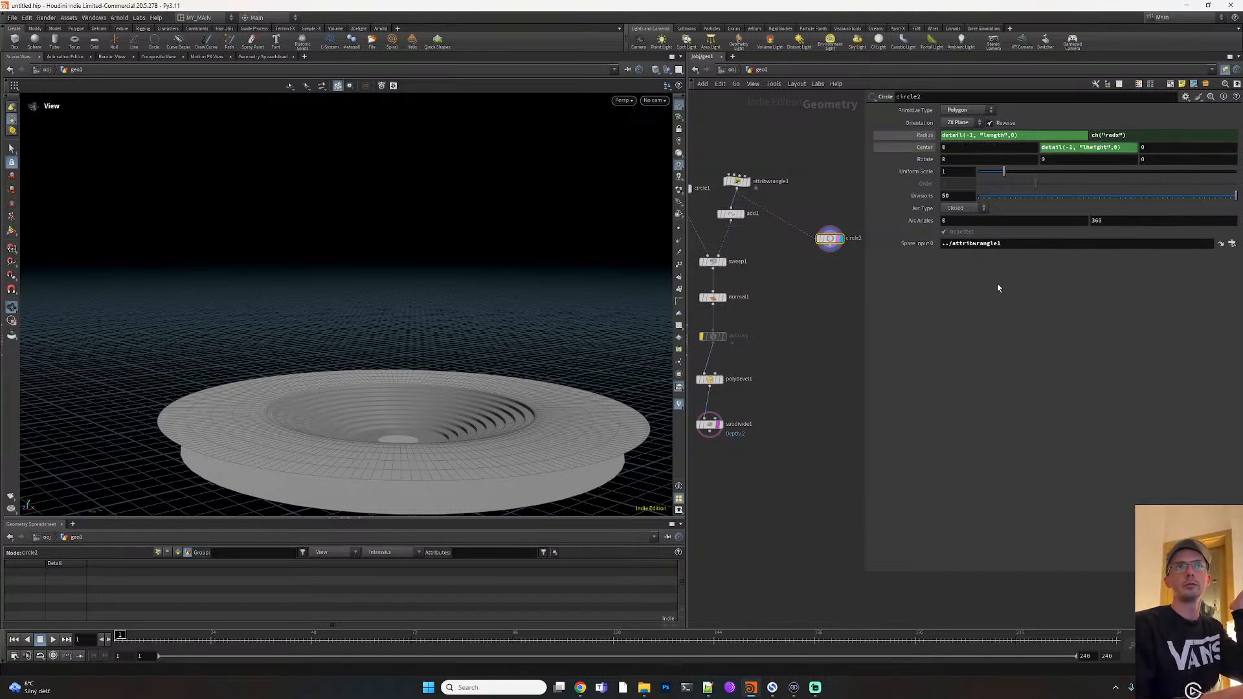
pyautogui.moveTo(829, 238); pyautogui.dragTo(829, 249)
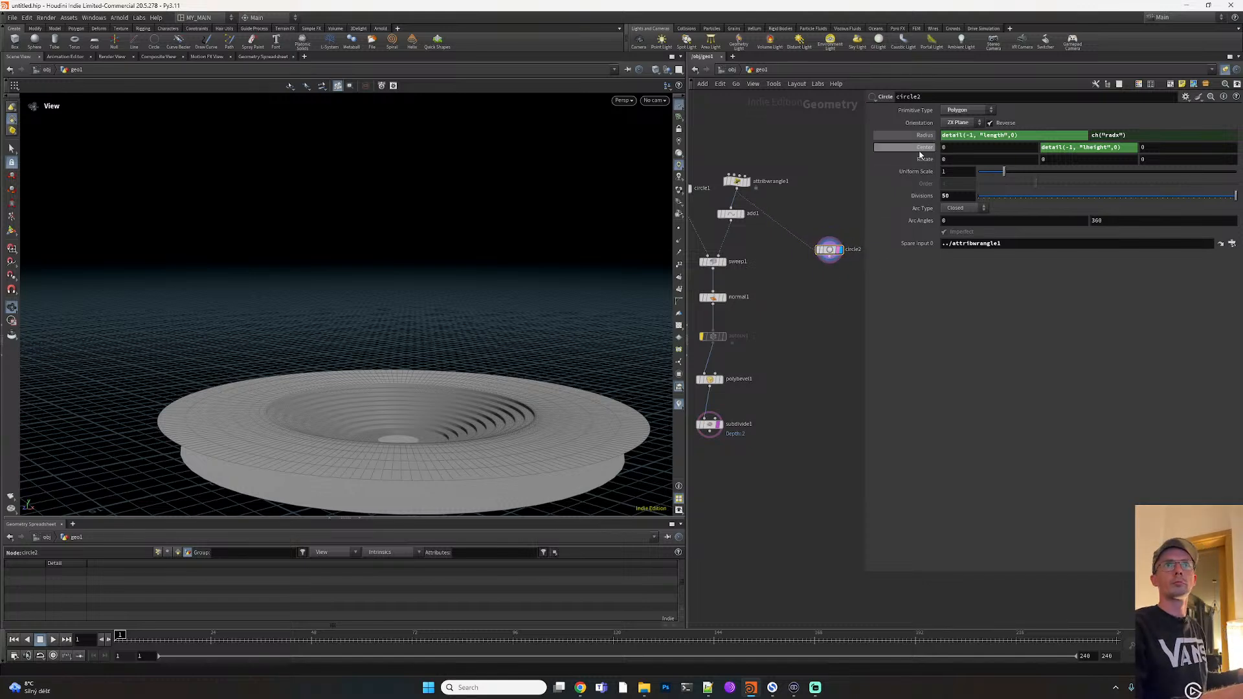
pyautogui.click(1086, 147)
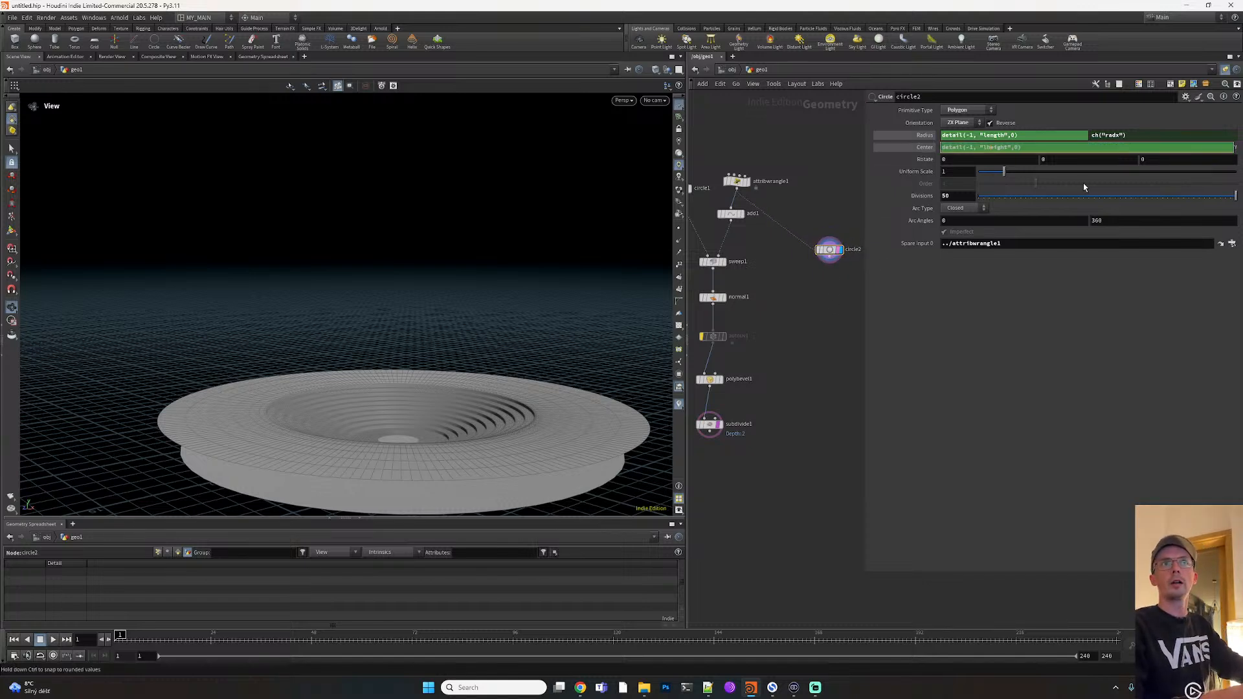
pyautogui.press('Return')
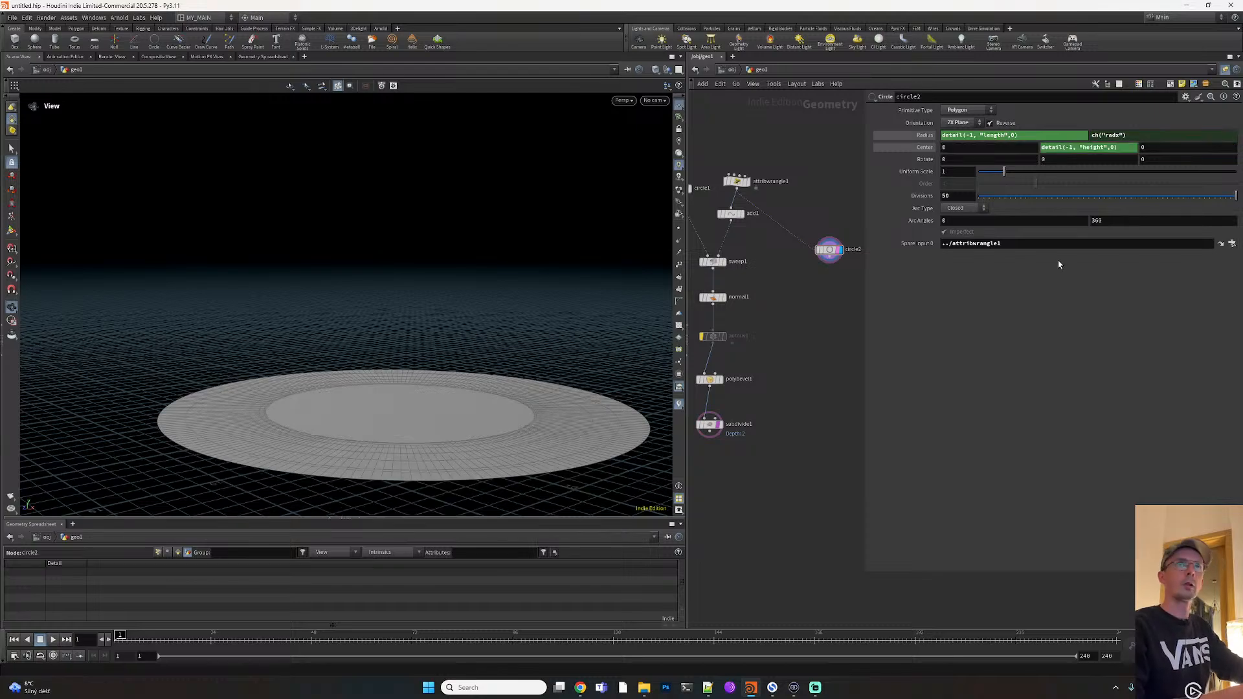
# Toggle the template display of subdivide1 and inspect the raised disc against the staircase's outer rim
pyautogui.moveTo(433, 464); pyautogui.dragTo(422, 405)
pyautogui.moveTo(827, 253); pyautogui.dragTo(829, 259)
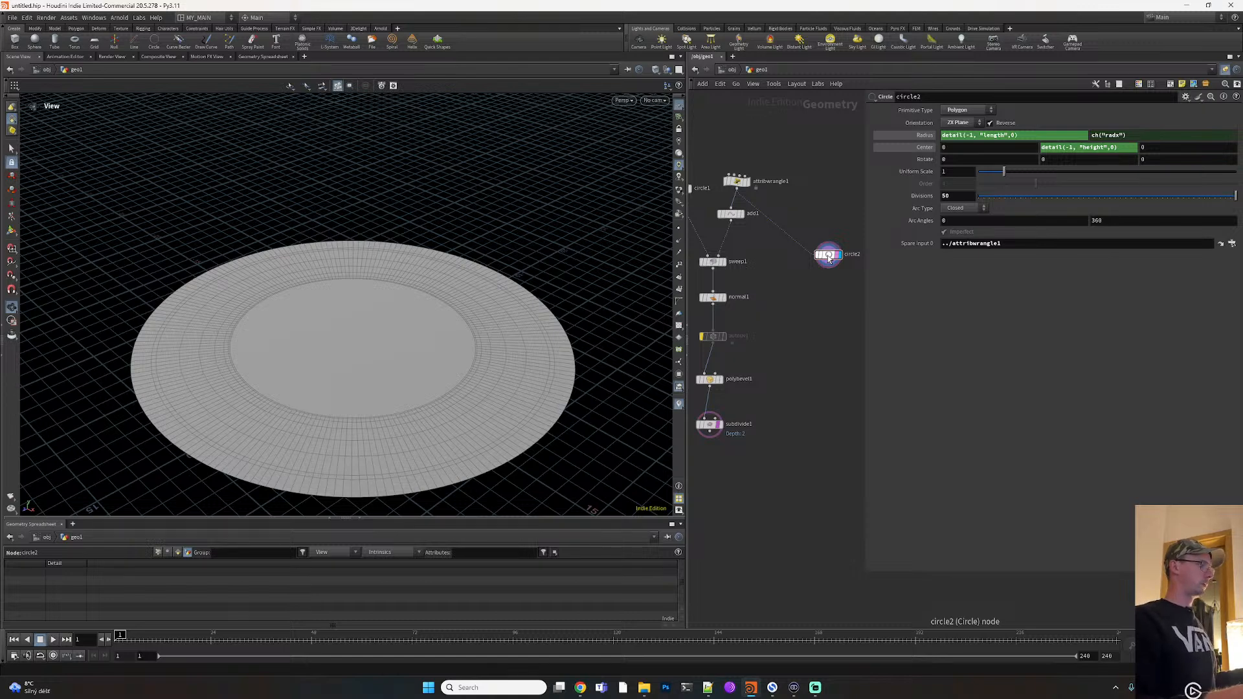
pyautogui.moveTo(835, 258)
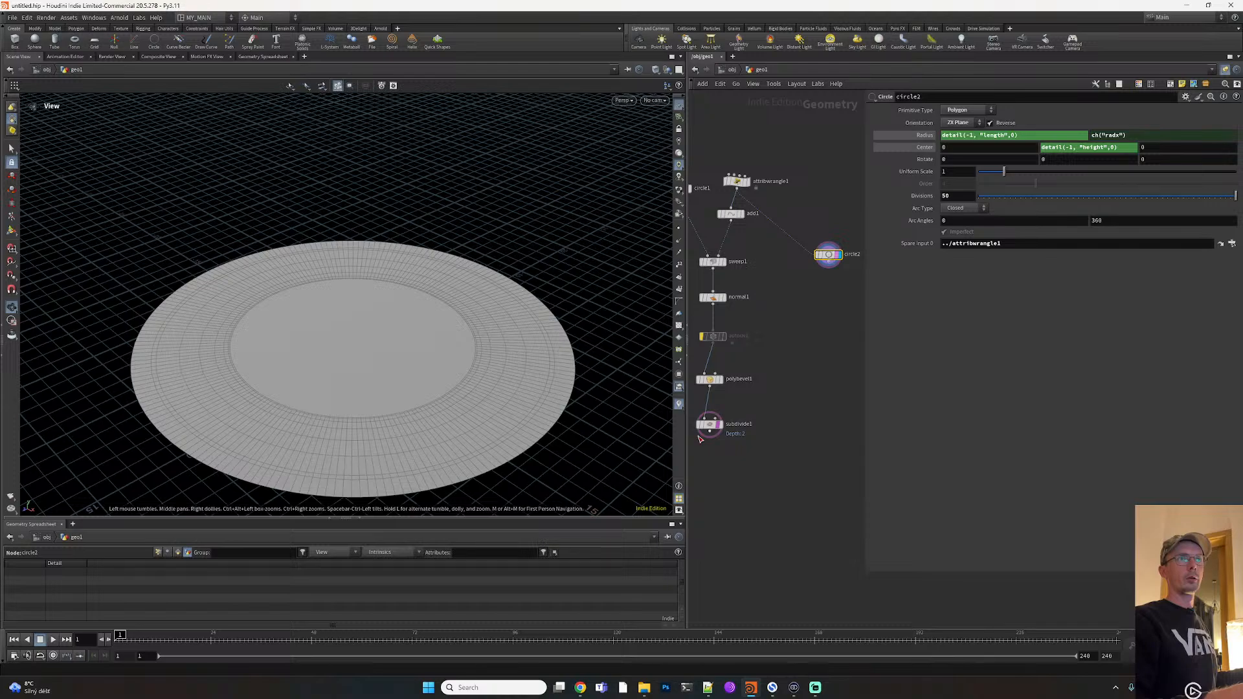
pyautogui.click(719, 425)
pyautogui.moveTo(478, 395); pyautogui.dragTo(458, 366)
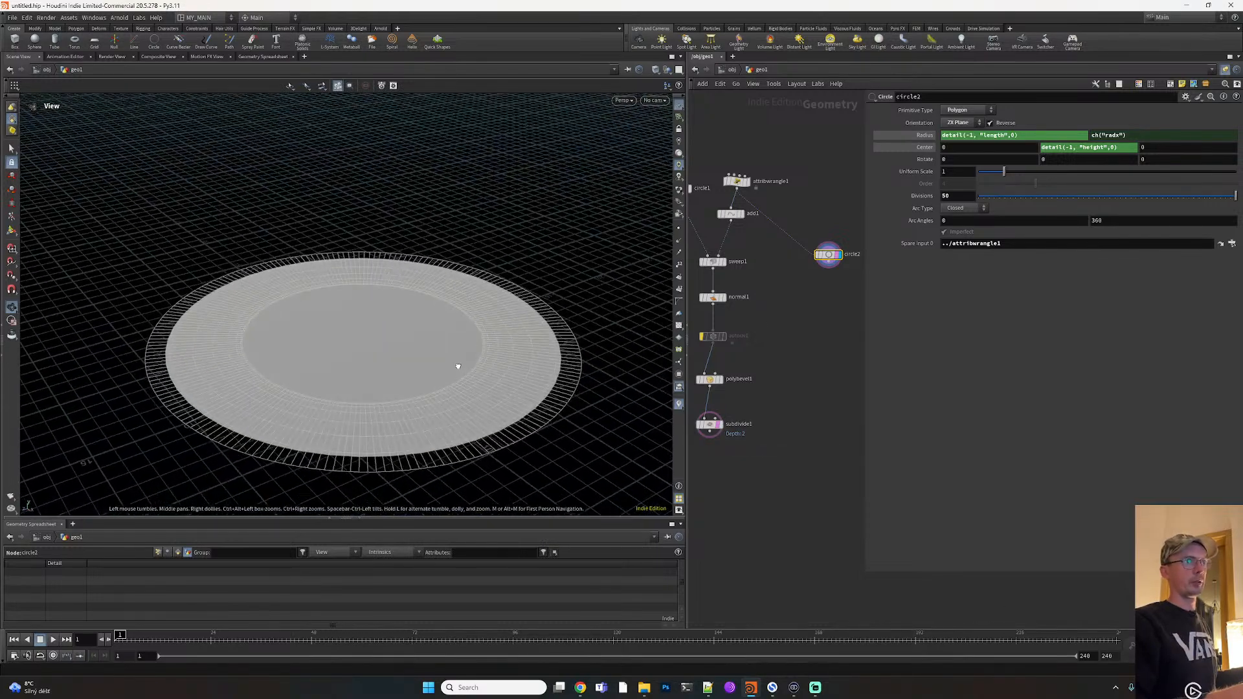
# Display the attribwrangle1 node to examine the staircase profile's points
pyautogui.moveTo(826, 383); pyautogui.dragTo(842, 350, button='middle')
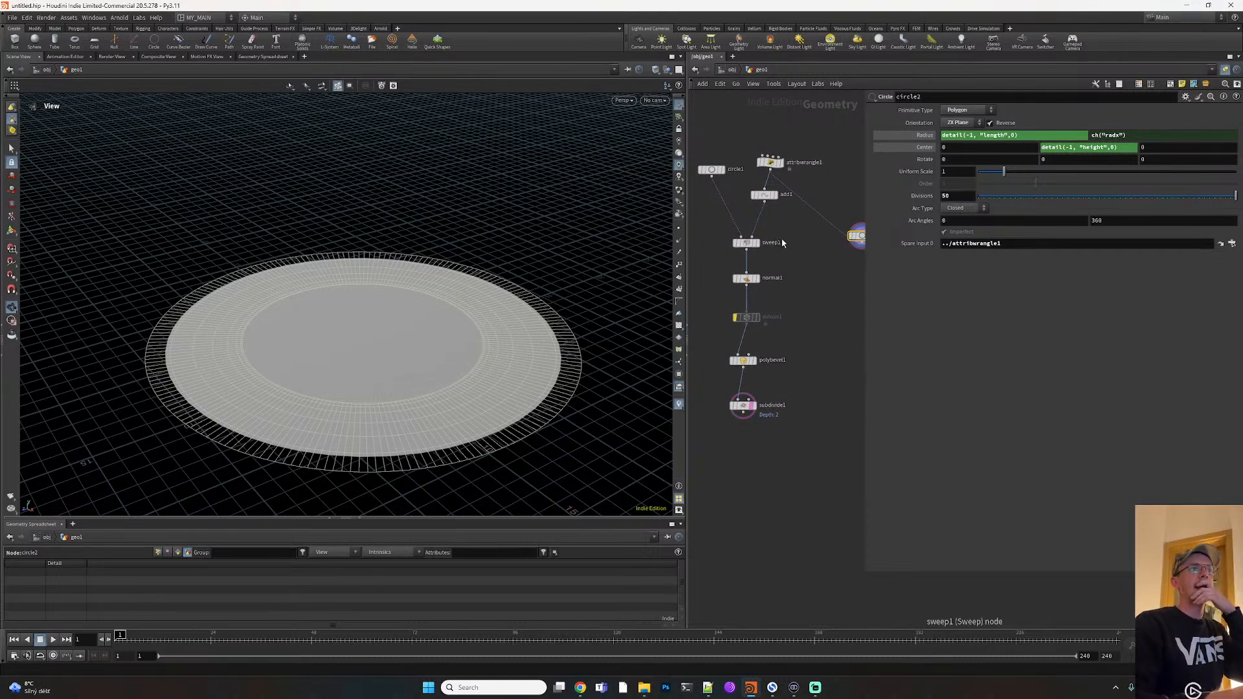
pyautogui.moveTo(722, 175)
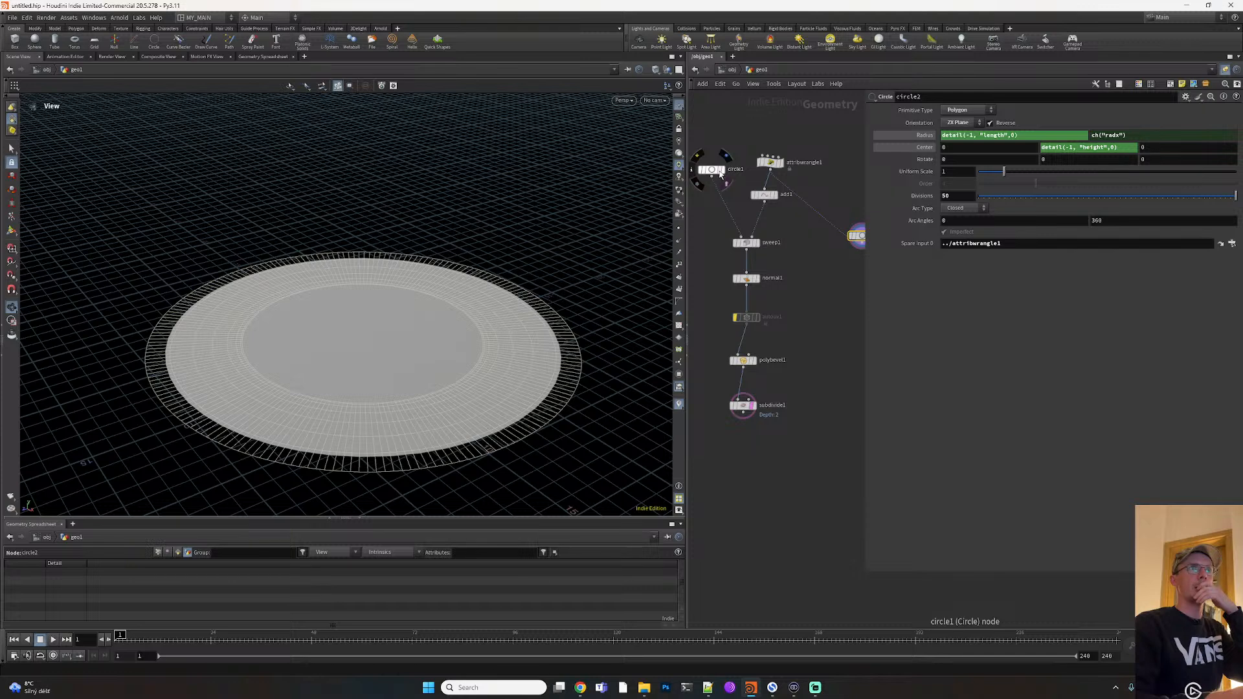
pyautogui.click(772, 165)
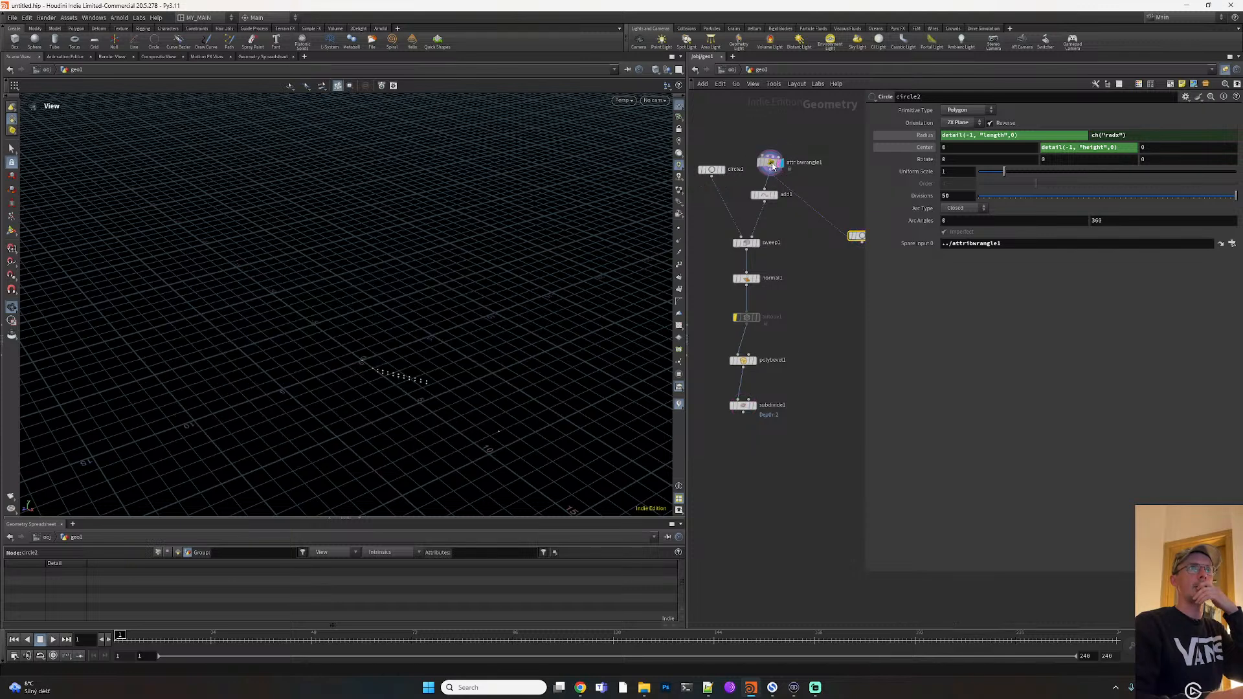
# Display the add1 node and examine the staircase profile line from the side
pyautogui.click(770, 163)
pyautogui.click(779, 199)
pyautogui.moveTo(305, 382); pyautogui.dragTo(392, 297)
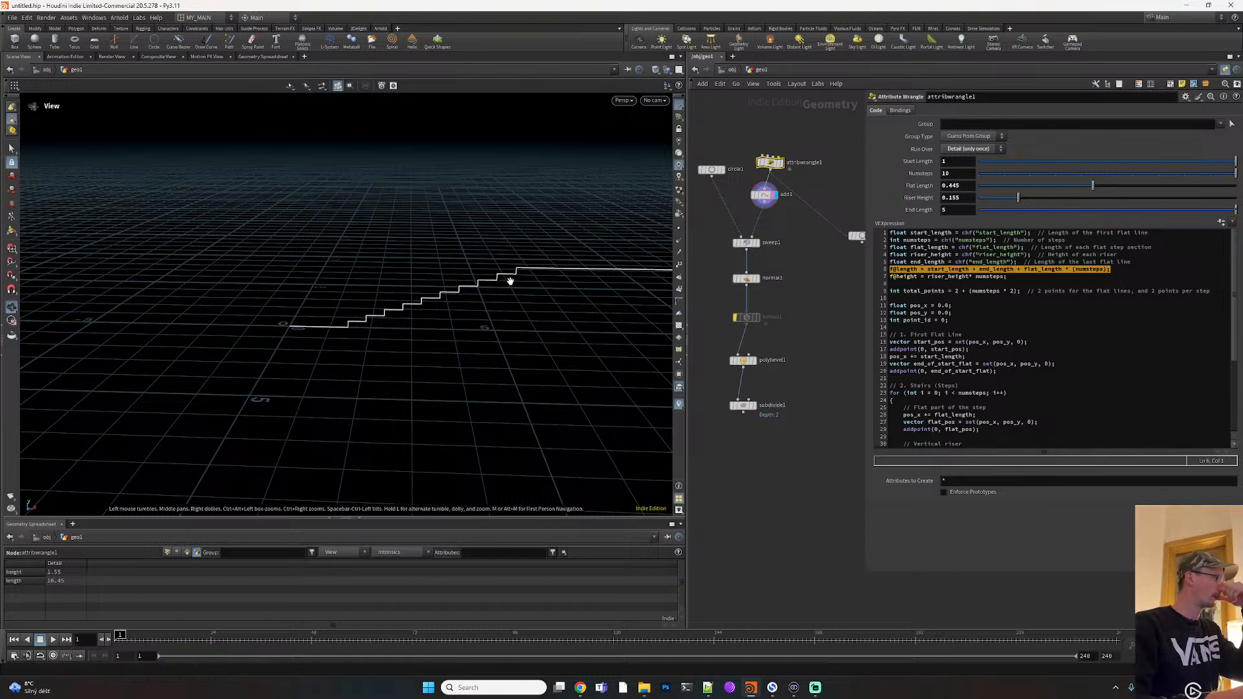
# Display the circle2 node and turn it into an open arc ending at 120 degrees
pyautogui.moveTo(850, 309); pyautogui.dragTo(758, 318, button='middle')
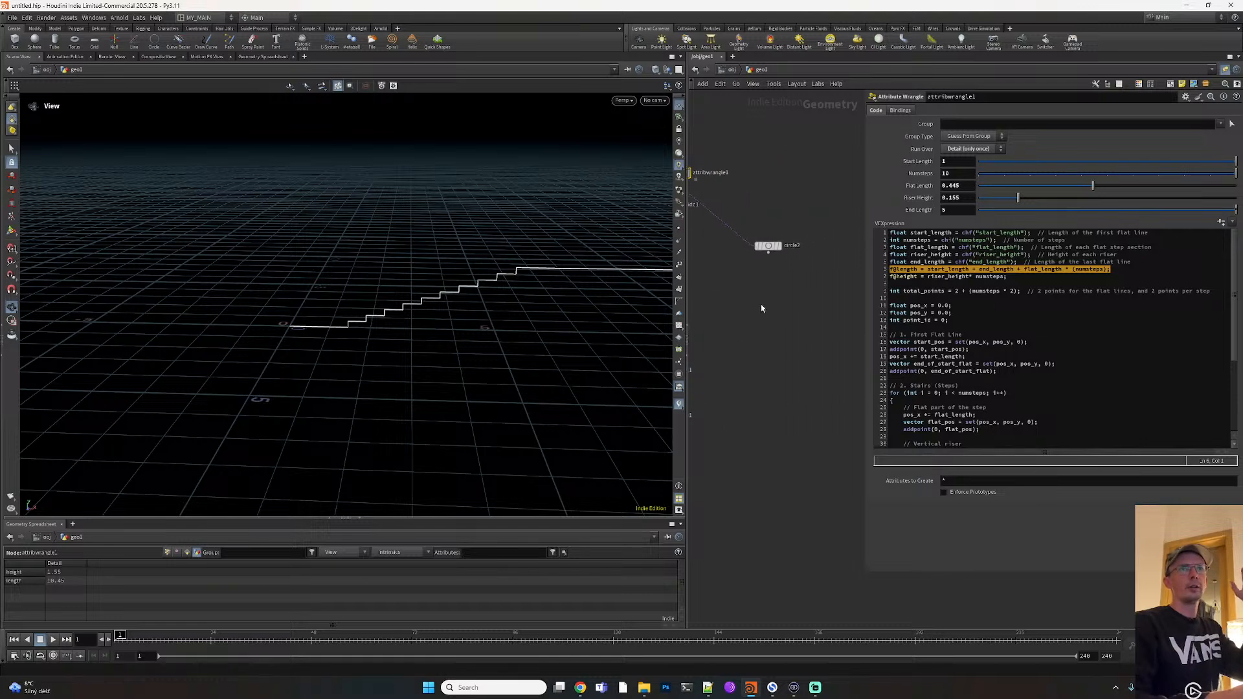
pyautogui.click(778, 246)
pyautogui.click(769, 248)
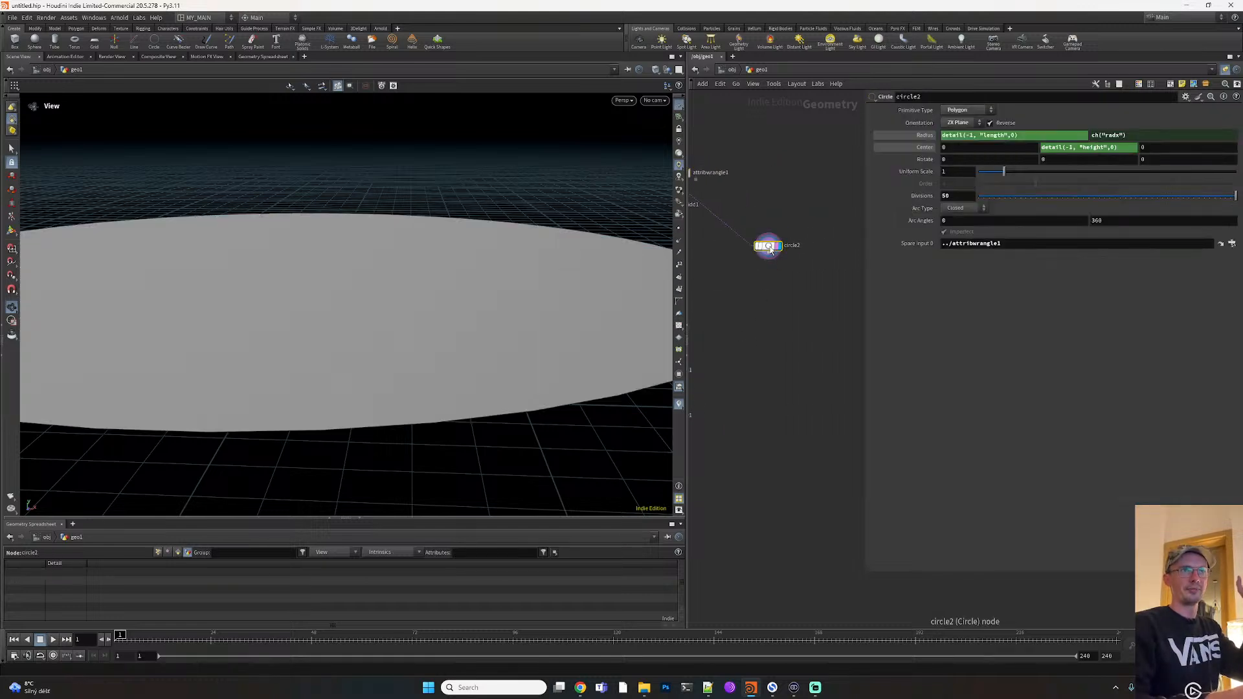
pyautogui.click(965, 208)
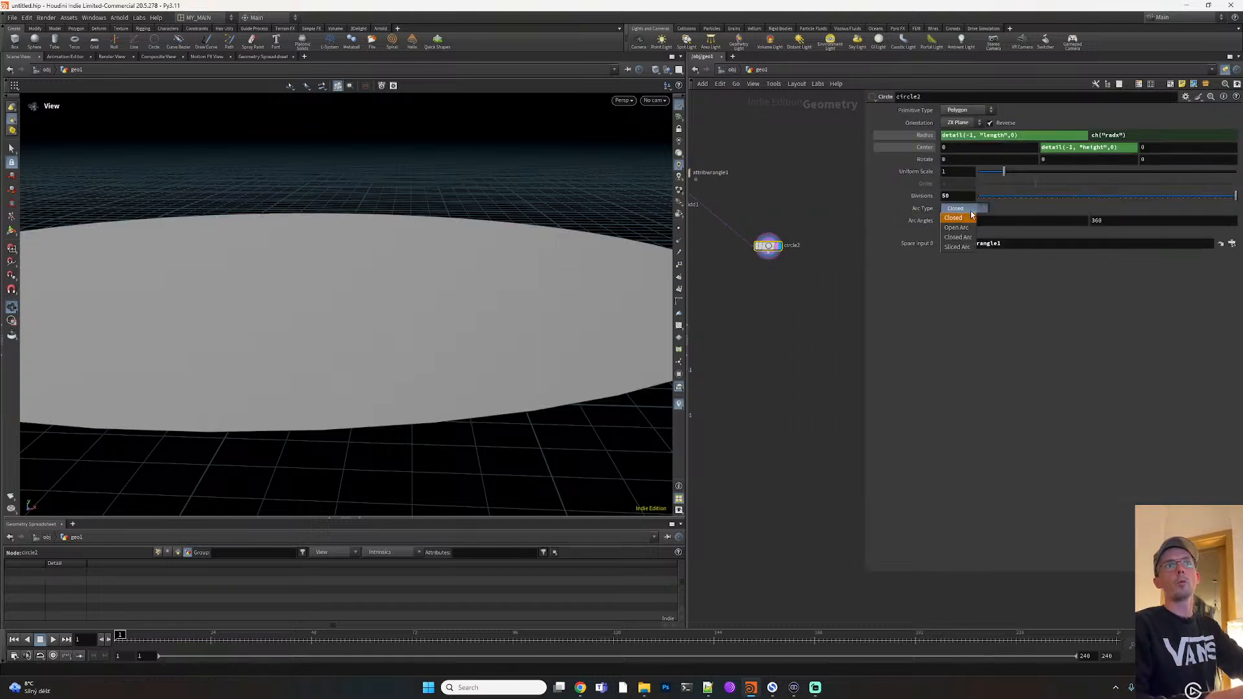
pyautogui.click(958, 220)
pyautogui.click(1130, 220)
pyautogui.write('120')
pyautogui.press('Return')
# Compare the circle2 arc with the curved building in the concept render in Chrome, and return to Houdini
pyautogui.moveTo(463, 367); pyautogui.dragTo(319, 367)
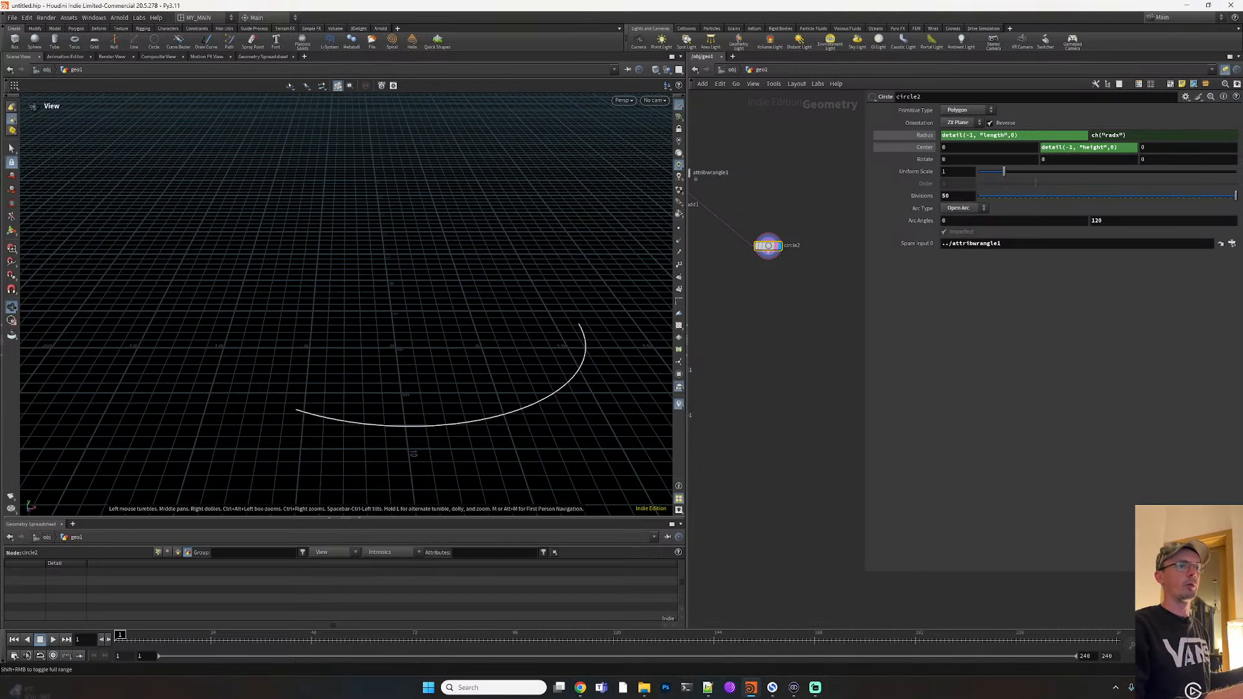
pyautogui.click(580, 688)
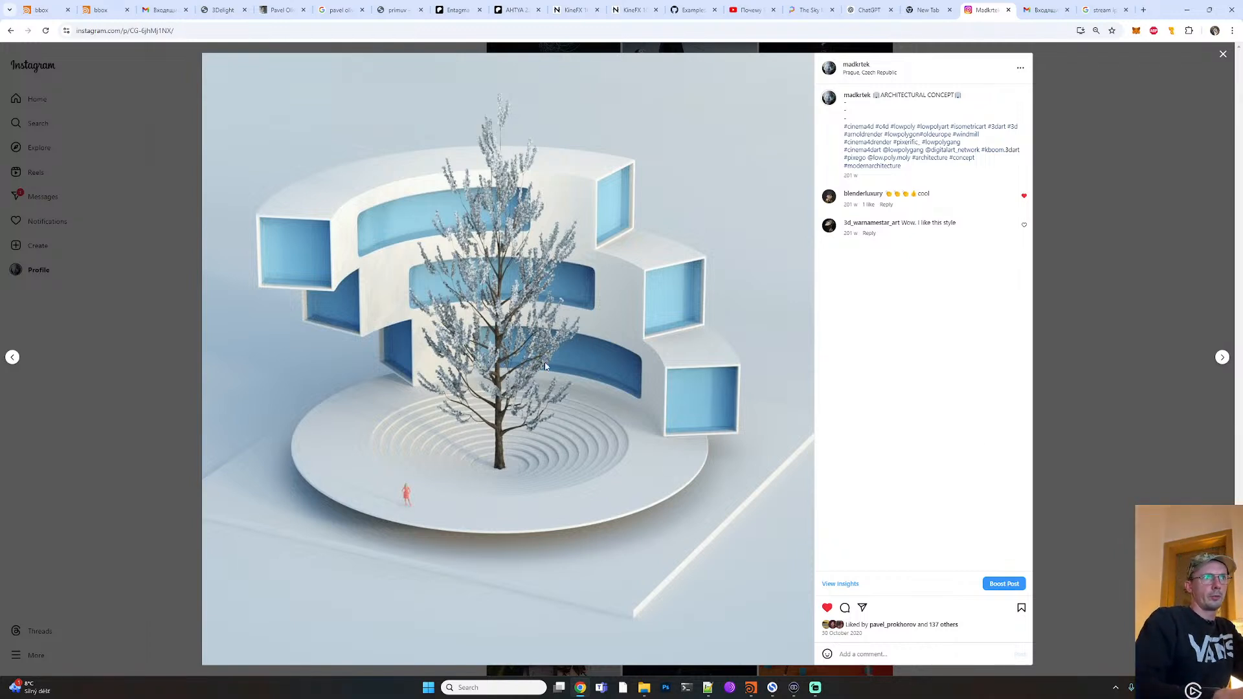
pyautogui.hotkey('alt', 'Tab')
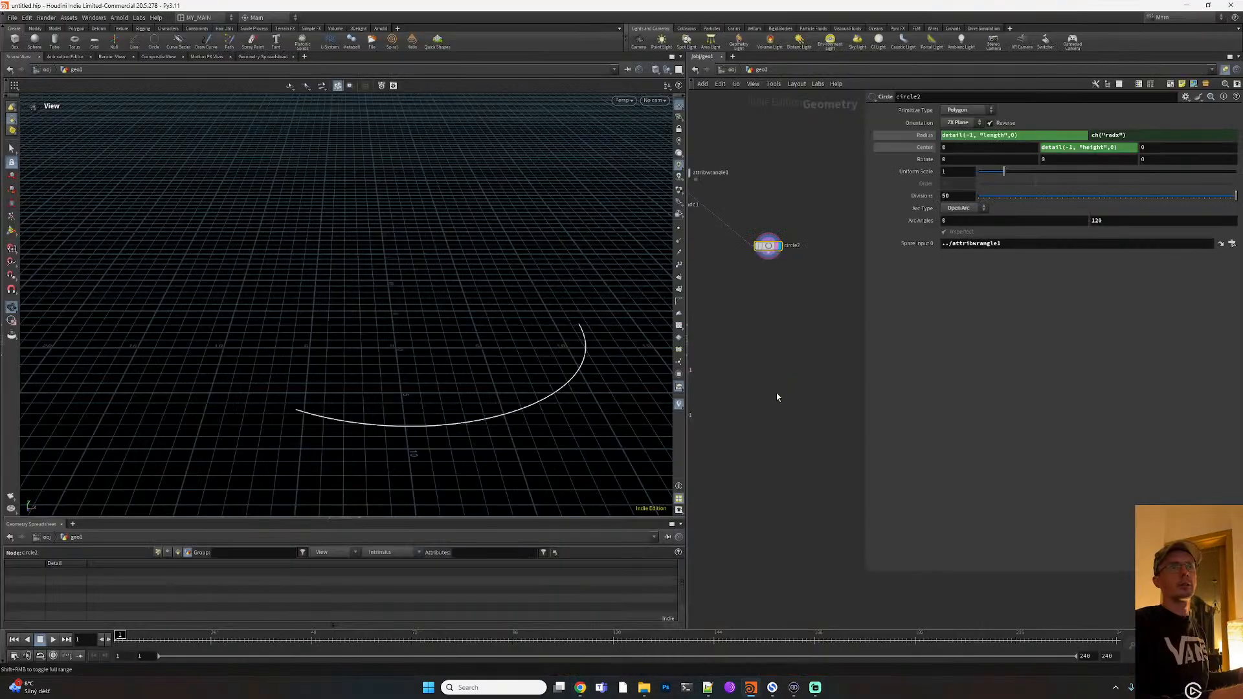
# Add a Sweep node below circle2, using the circle2 arc as its backbone curve
pyautogui.moveTo(761, 304); pyautogui.dragTo(748, 345)
pyautogui.moveTo(810, 281); pyautogui.dragTo(832, 278, button='middle')
pyautogui.press('Tab')
pyautogui.write('sweep')
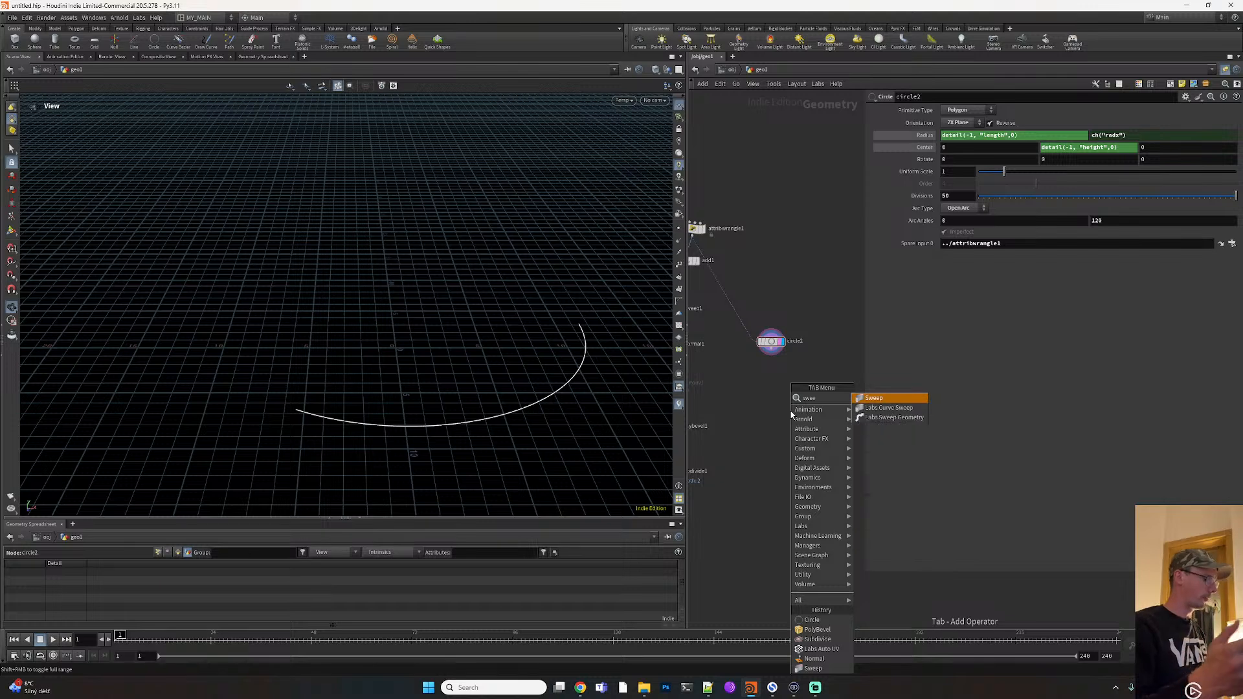
pyautogui.click(873, 398)
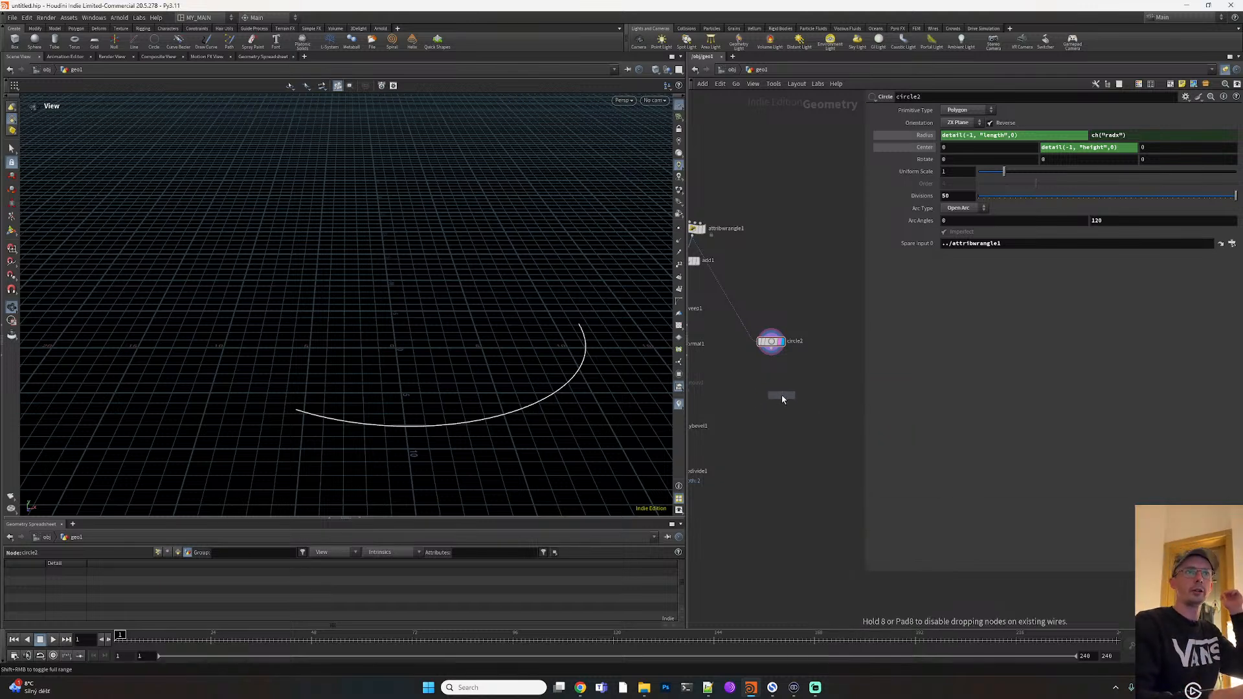
pyautogui.click(778, 396)
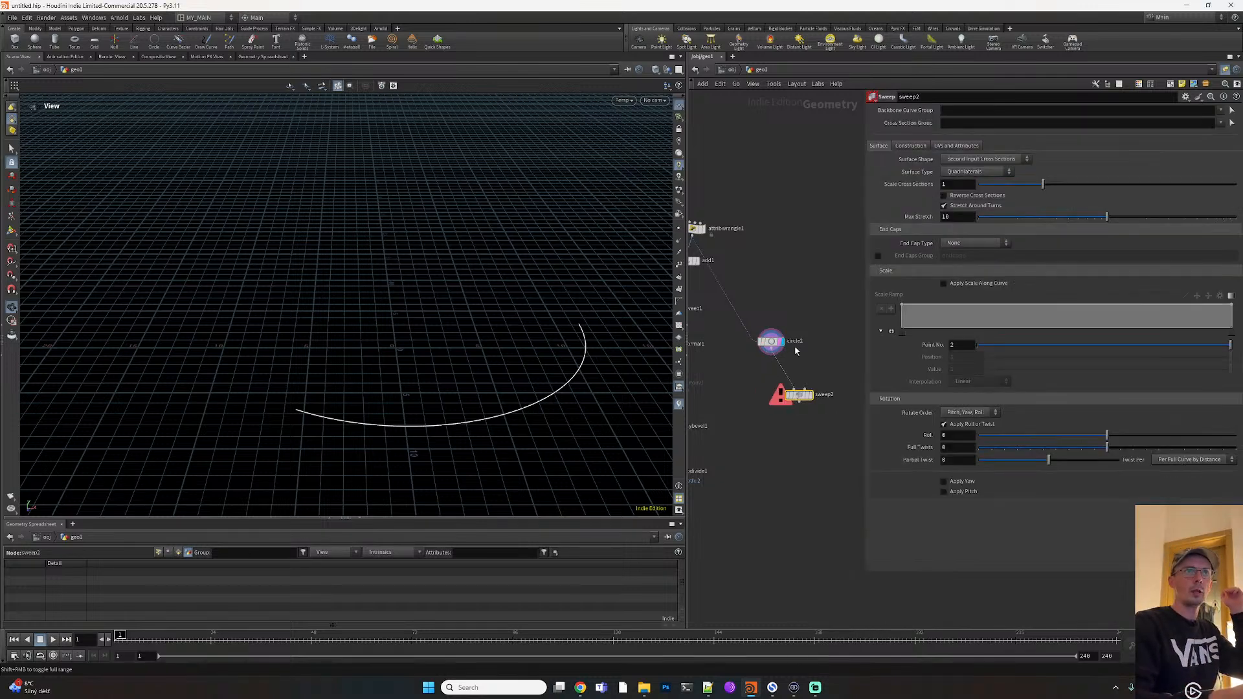
# Add a polygon Circle node as the cross section of sweep2 and display the sweep
pyautogui.moveTo(808, 337); pyautogui.dragTo(755, 321, button='middle')
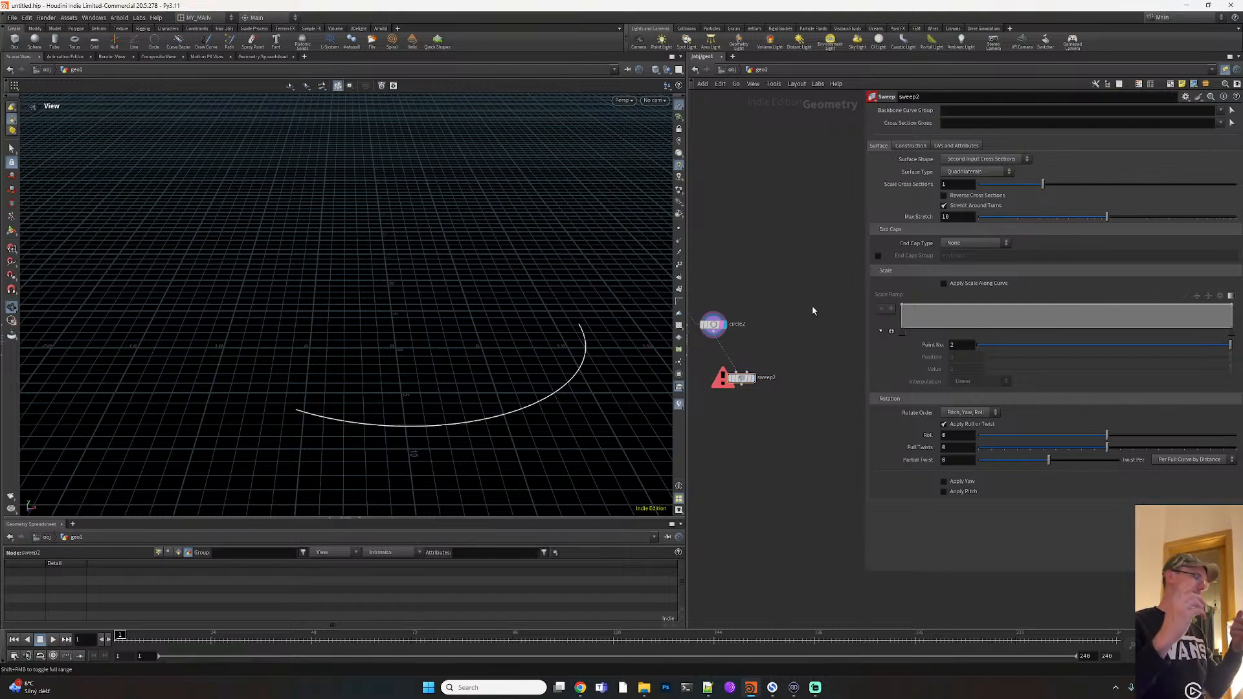
pyautogui.press('Tab')
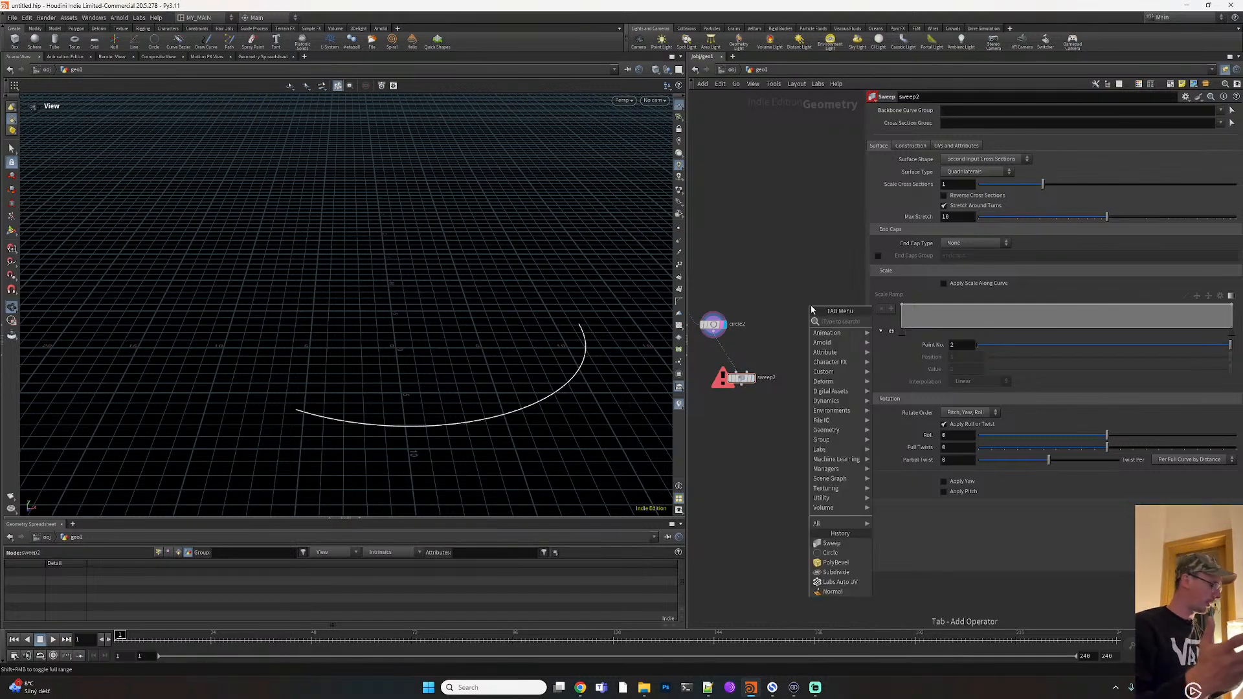
pyautogui.write('circle')
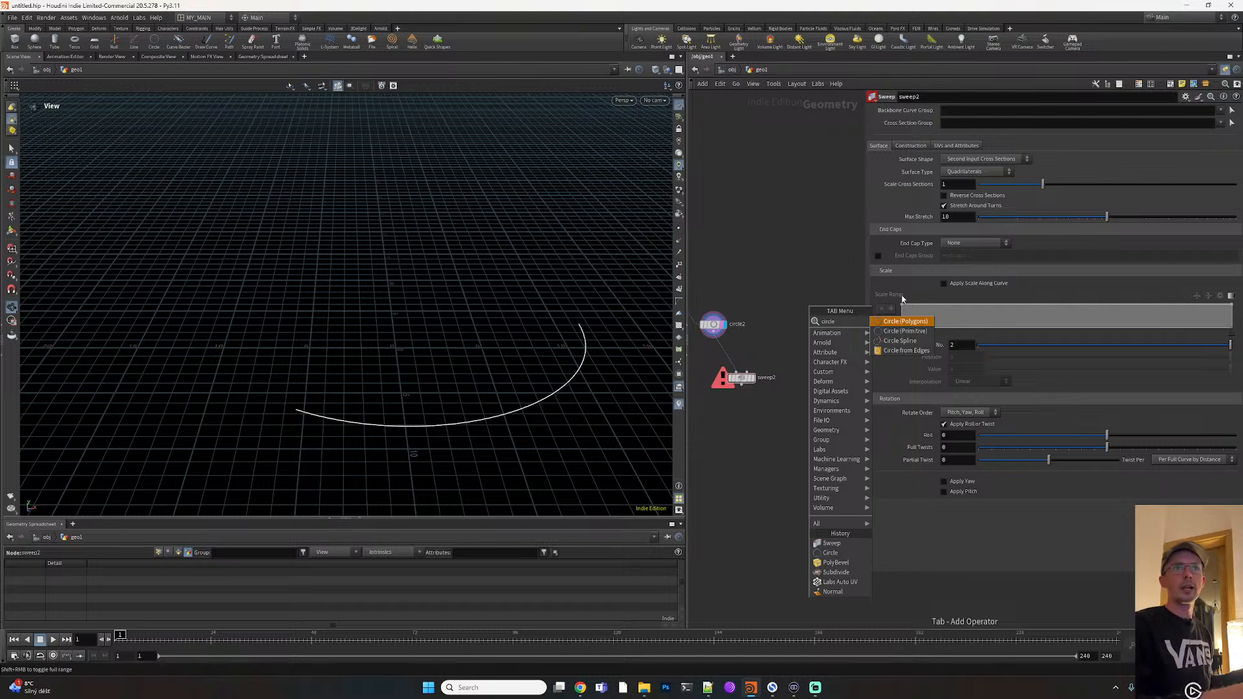
pyautogui.click(913, 323)
pyautogui.click(796, 308)
pyautogui.moveTo(796, 313); pyautogui.dragTo(755, 364)
pyautogui.click(753, 381)
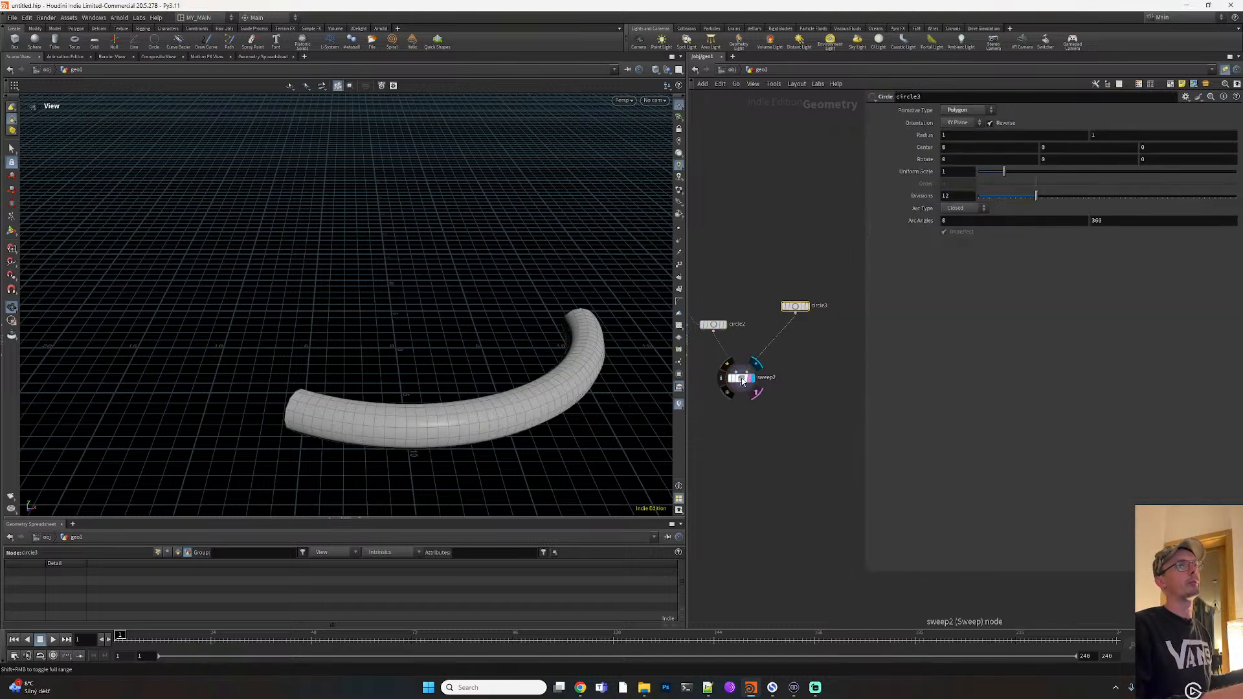
# Make the cross-section circle a square with 4 divisions and a Z rotation of 45 degrees
pyautogui.click(807, 307)
pyautogui.click(796, 307)
pyautogui.moveTo(954, 195); pyautogui.dragTo(908, 203)
pyautogui.write('4')
pyautogui.press('Return')
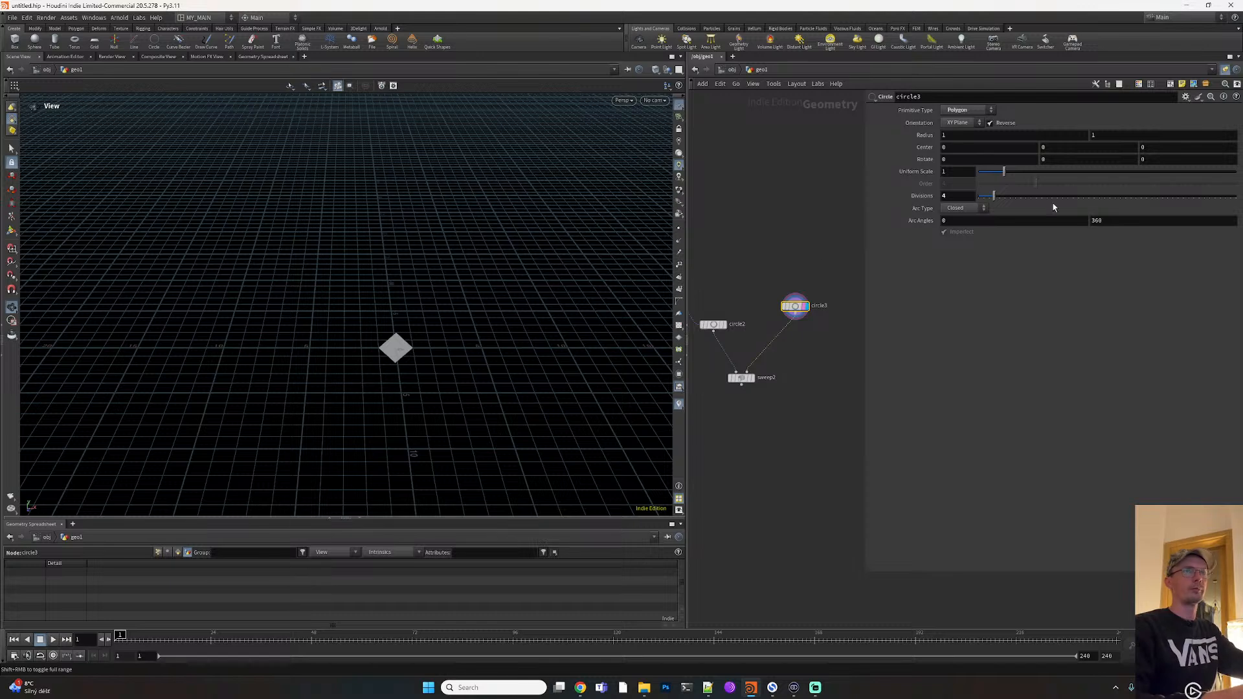
pyautogui.click(1145, 158)
pyautogui.write('45')
pyautogui.press('Return')
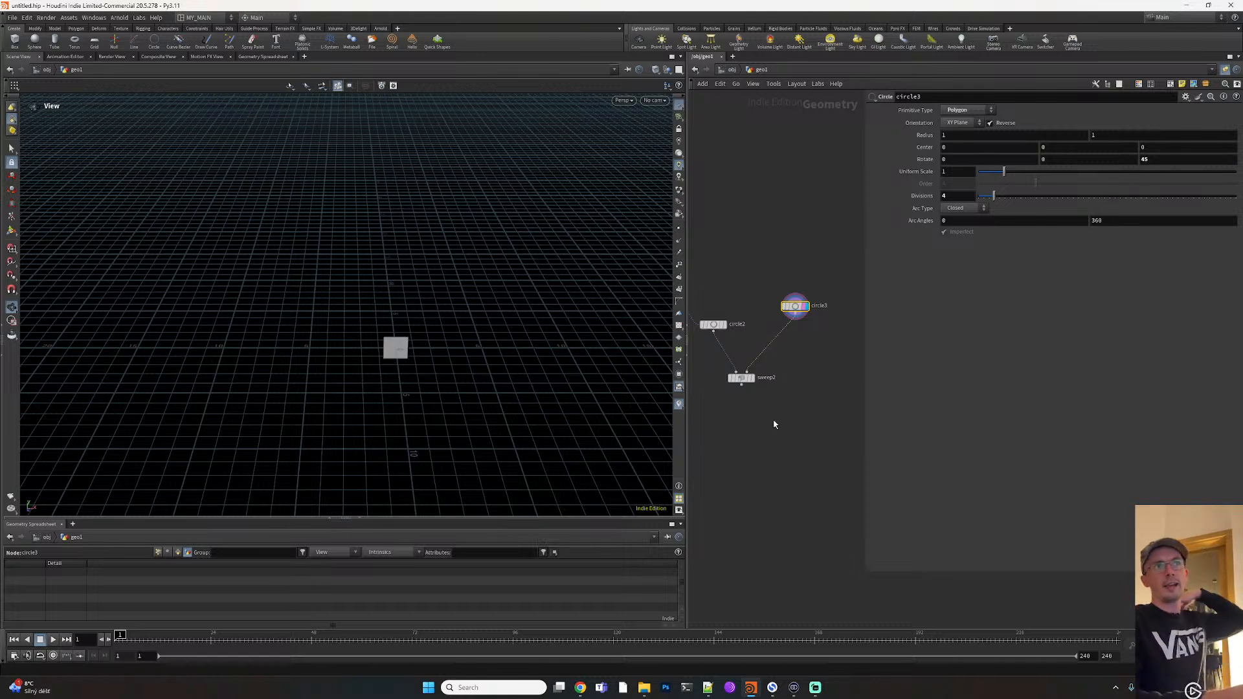
# Display sweep2 and inspect the square-section arc in perspective
pyautogui.moveTo(780, 428); pyautogui.dragTo(794, 418, button='middle')
pyautogui.click(767, 367)
pyautogui.click(755, 368)
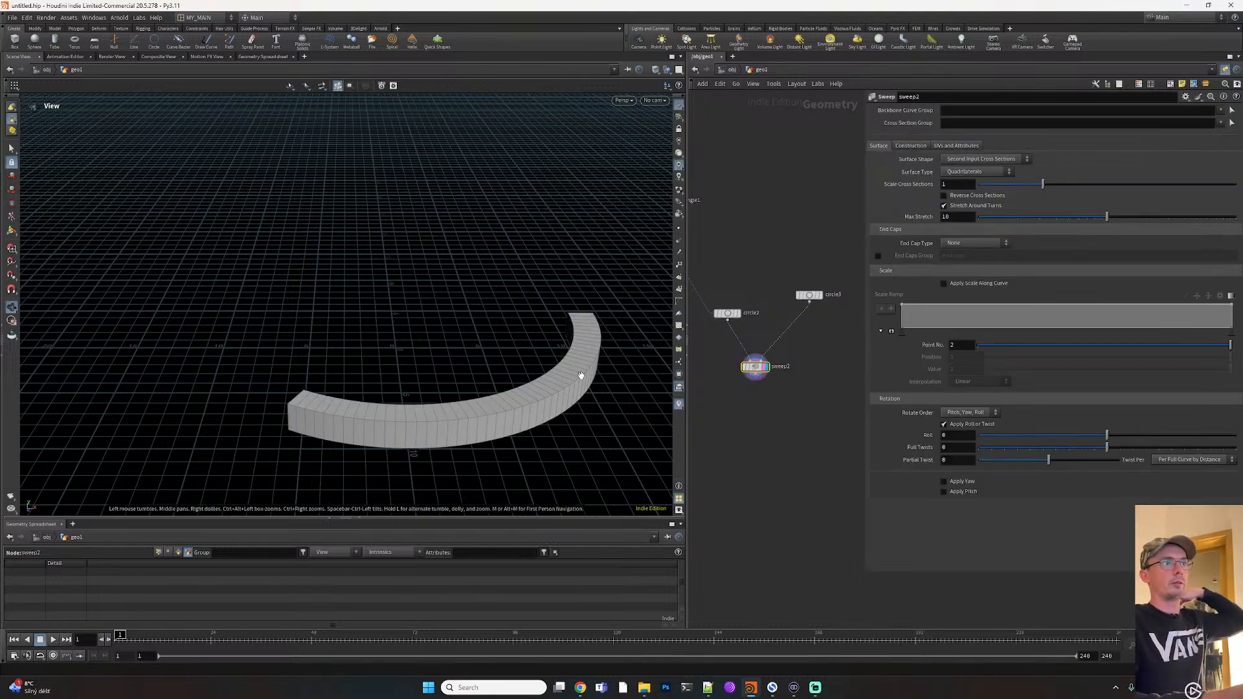
pyautogui.moveTo(397, 386); pyautogui.dragTo(299, 335)
# Add a Merge node combining subdivide1 and sweep2, and display the merged result
pyautogui.moveTo(691, 477); pyautogui.dragTo(755, 353, button='middle')
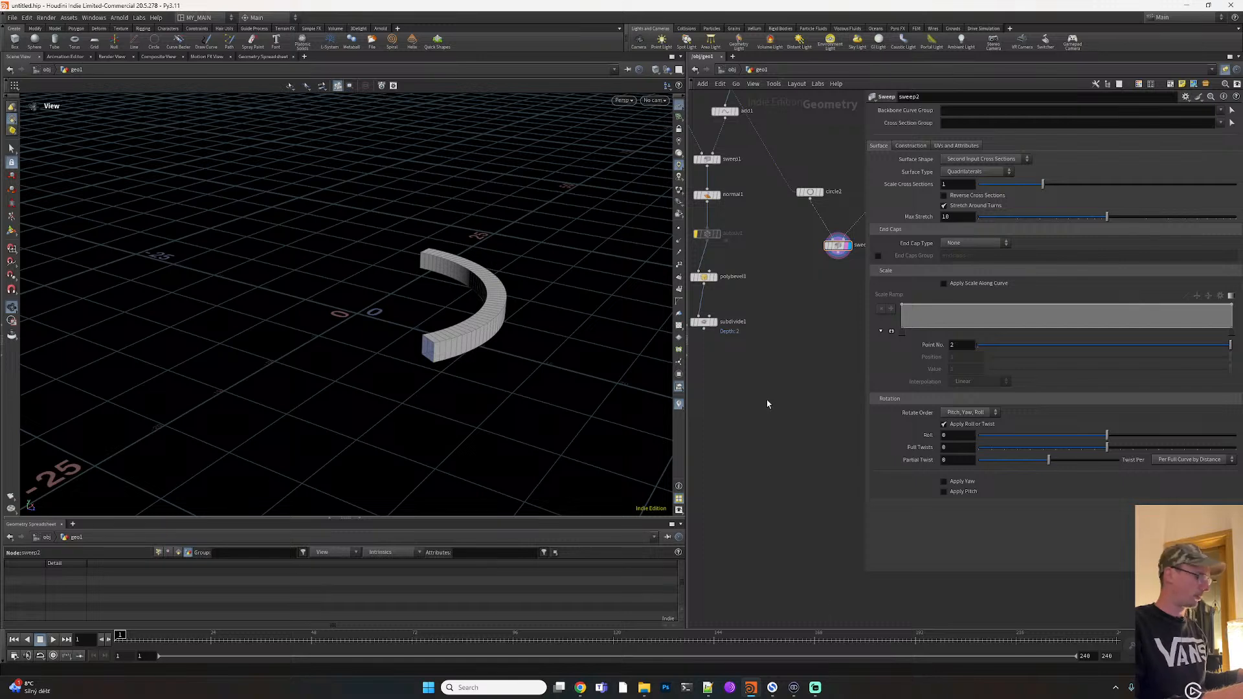
pyautogui.press('Tab')
pyautogui.write('merge')
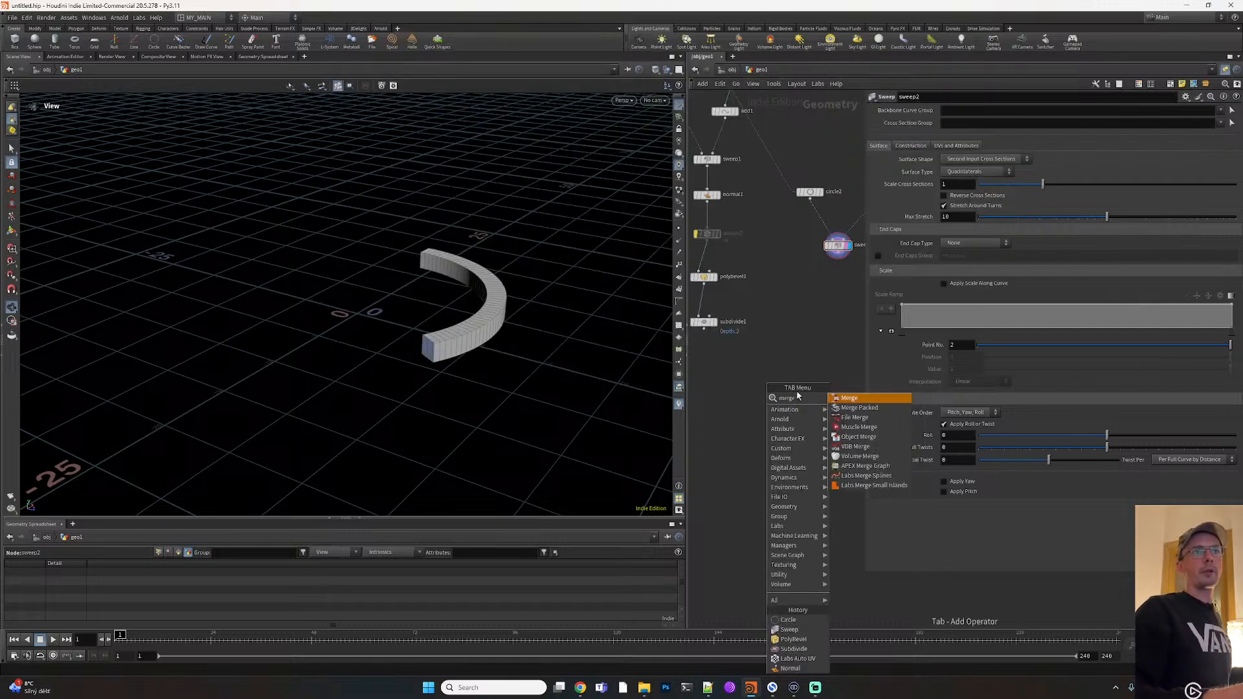
pyautogui.press('Return')
pyautogui.moveTo(701, 331); pyautogui.dragTo(769, 372)
pyautogui.moveTo(837, 245); pyautogui.dragTo(780, 383)
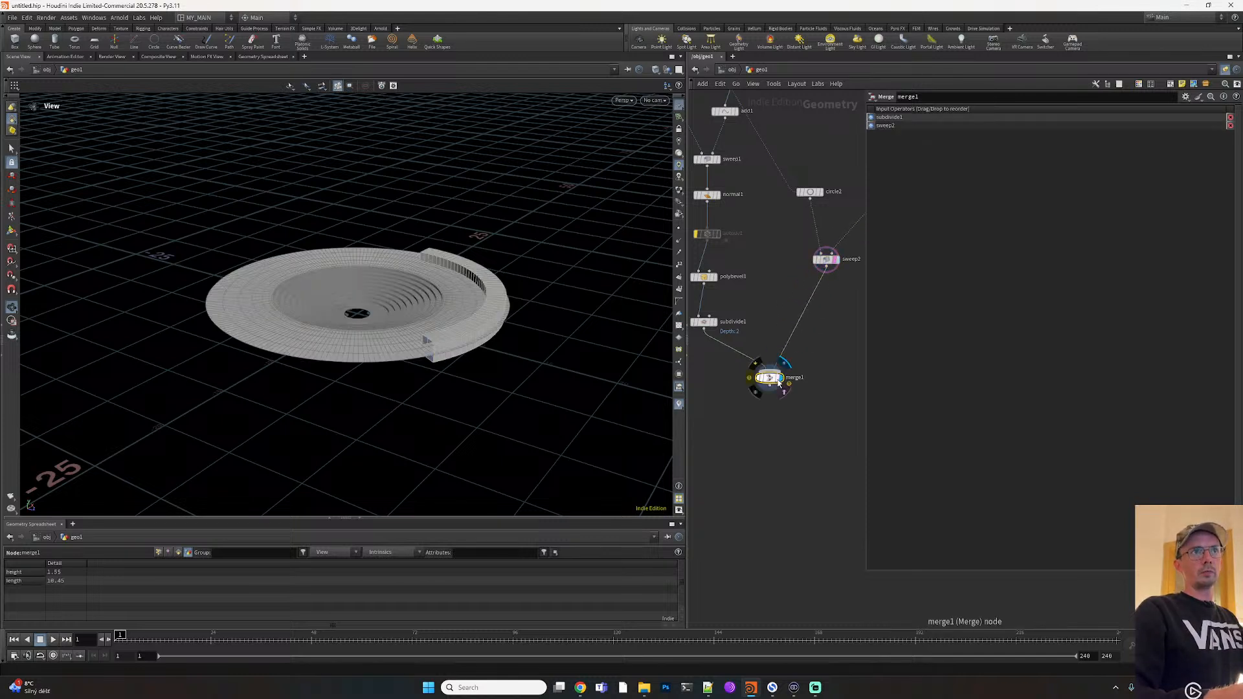
# Inspect how the swept arc sits on the outer rim of the circular staircase from several angles
pyautogui.moveTo(425, 378); pyautogui.dragTo(475, 377)
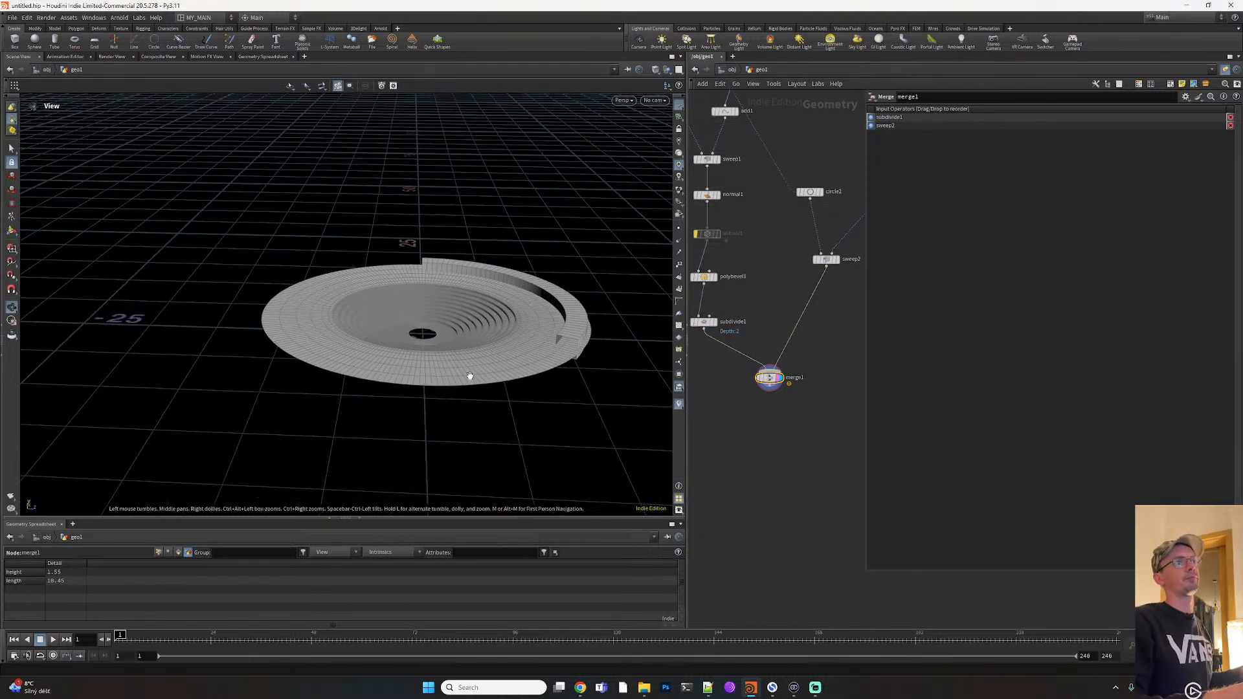
pyautogui.moveTo(474, 378); pyautogui.dragTo(314, 435, button='right')
pyautogui.moveTo(424, 324); pyautogui.dragTo(358, 356)
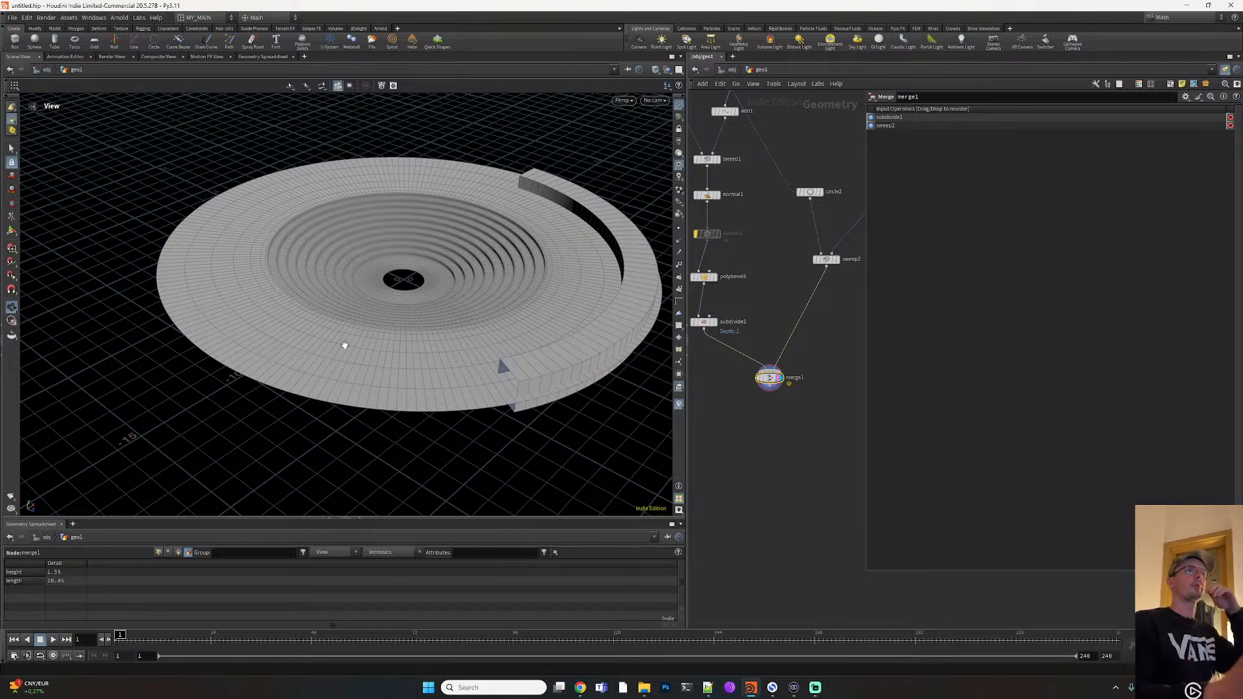
pyautogui.moveTo(547, 364); pyautogui.dragTo(603, 348)
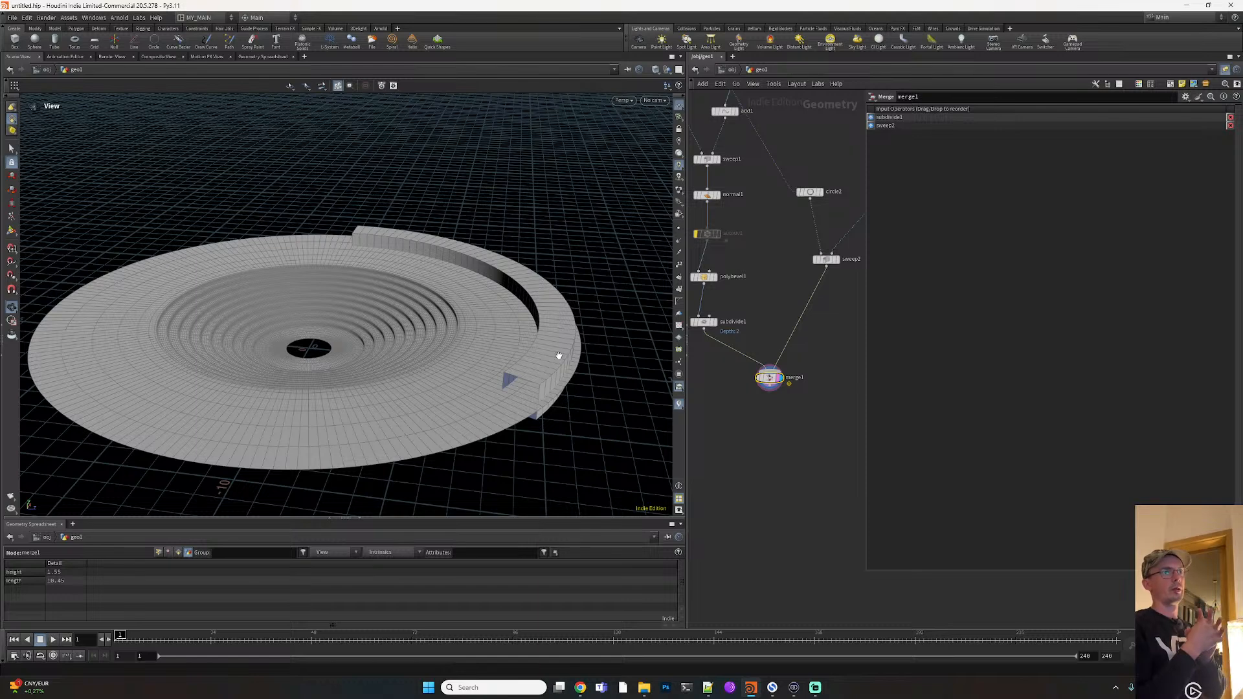
# Display the circle3 node and examine the square cross section from the front
pyautogui.moveTo(835, 320); pyautogui.dragTo(725, 432, button='middle')
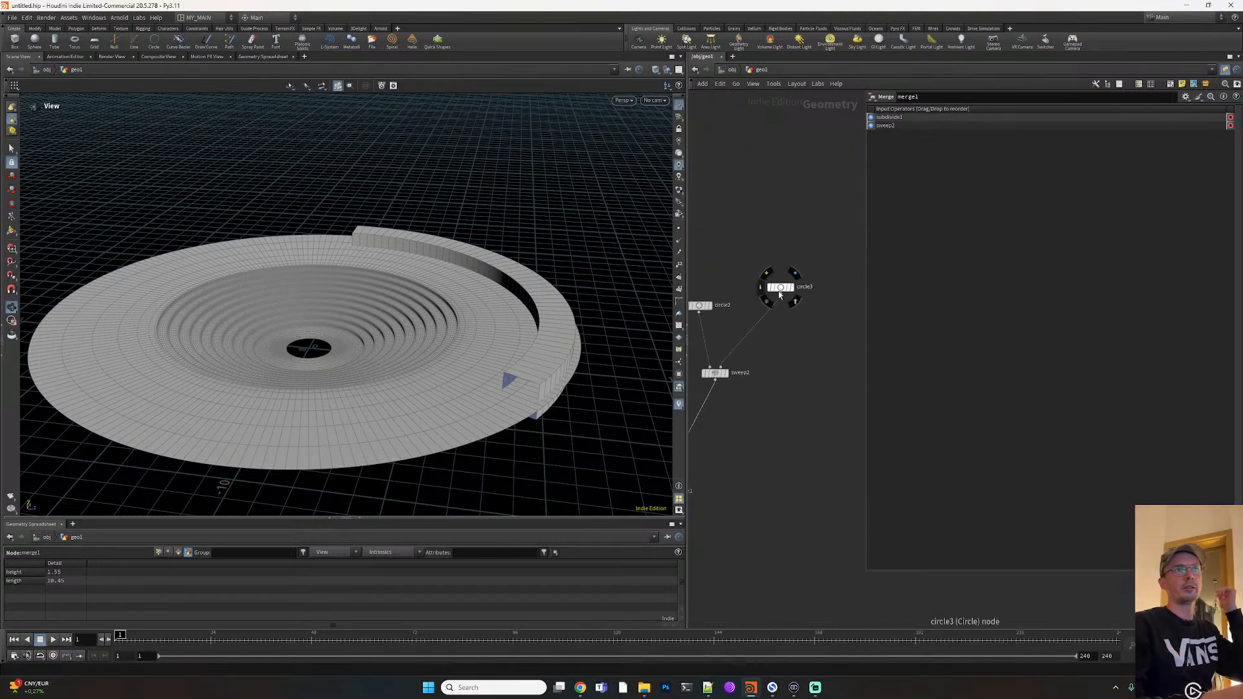
pyautogui.click(791, 291)
pyautogui.click(794, 287)
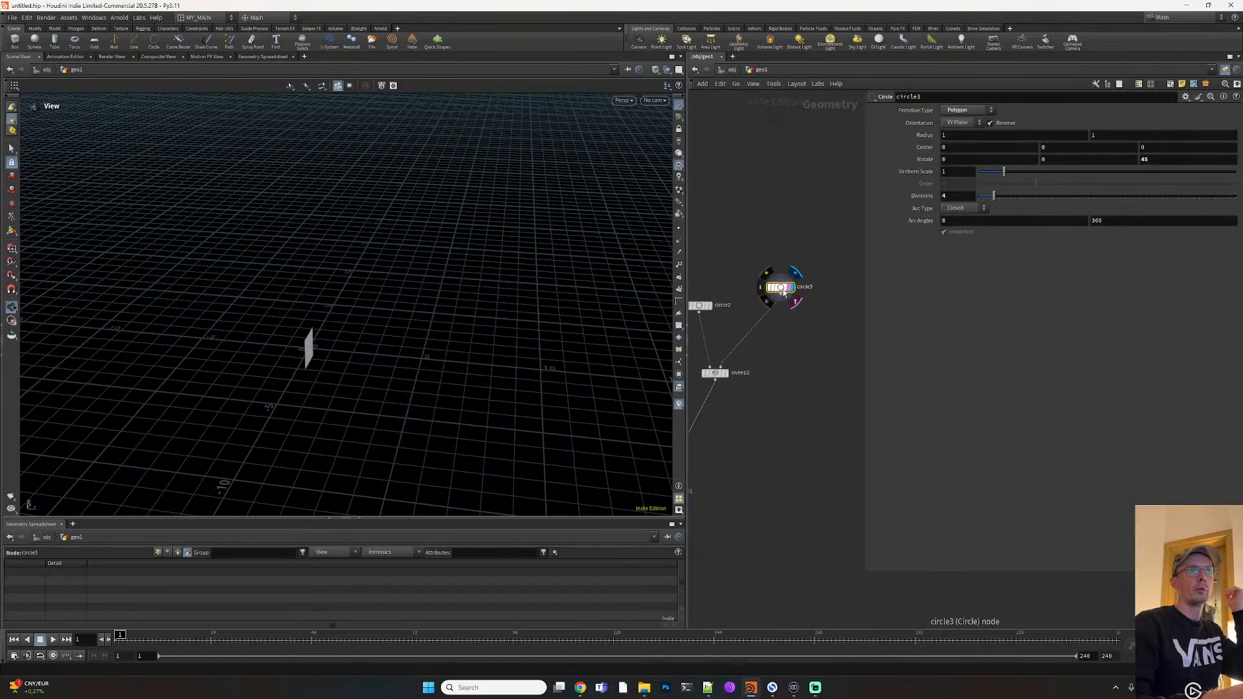
pyautogui.moveTo(303, 375); pyautogui.dragTo(426, 341)
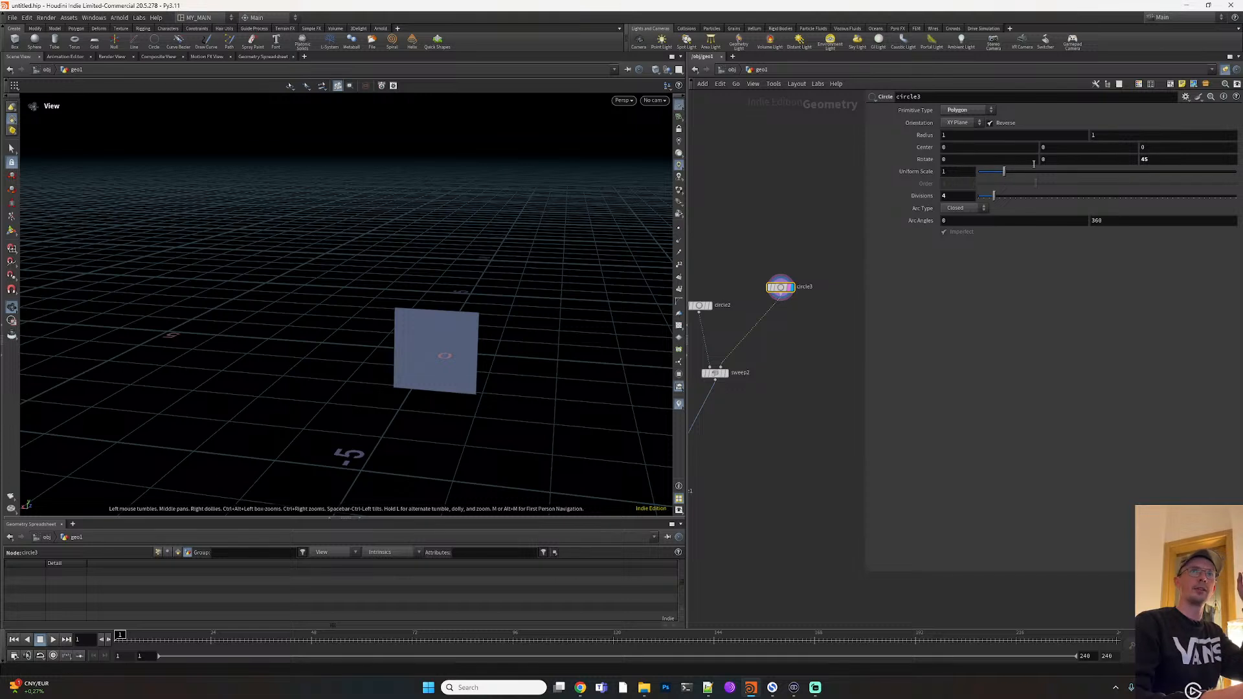
# Set circle3's Z rotation to 0 to compare the unrotated cross section, and restore it to 45 degrees
pyautogui.click(1163, 159)
pyautogui.write('0')
pyautogui.press('Return')
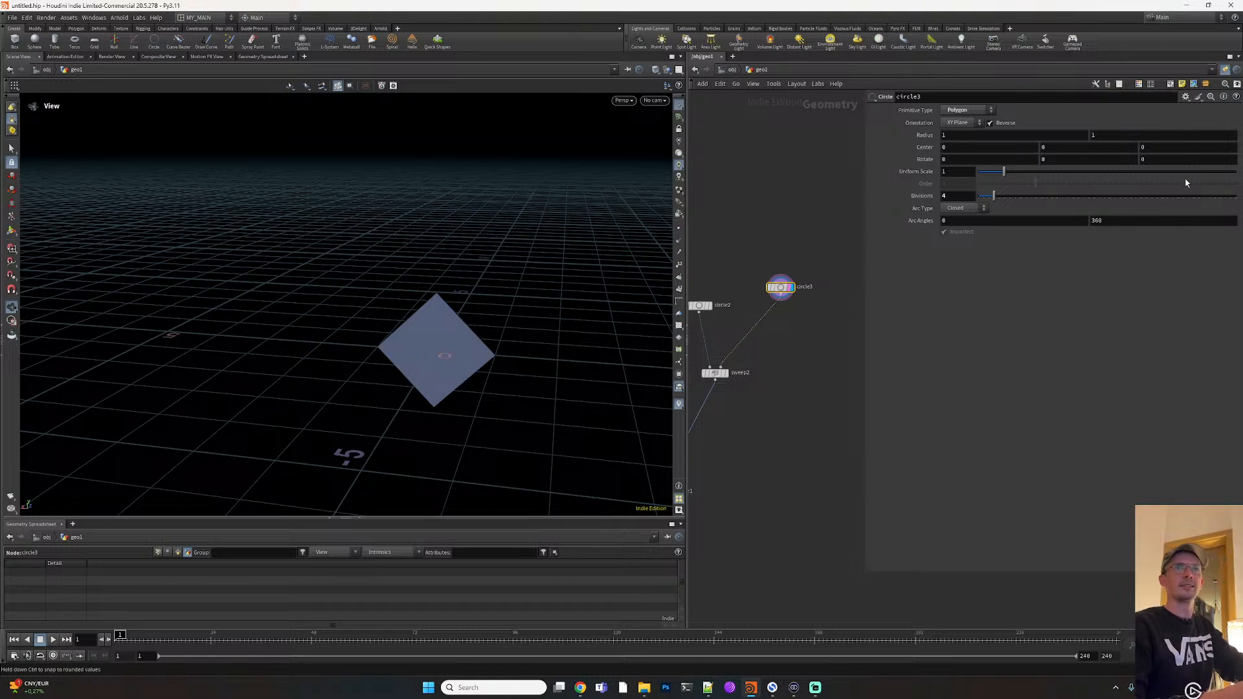
pyautogui.click(1144, 159)
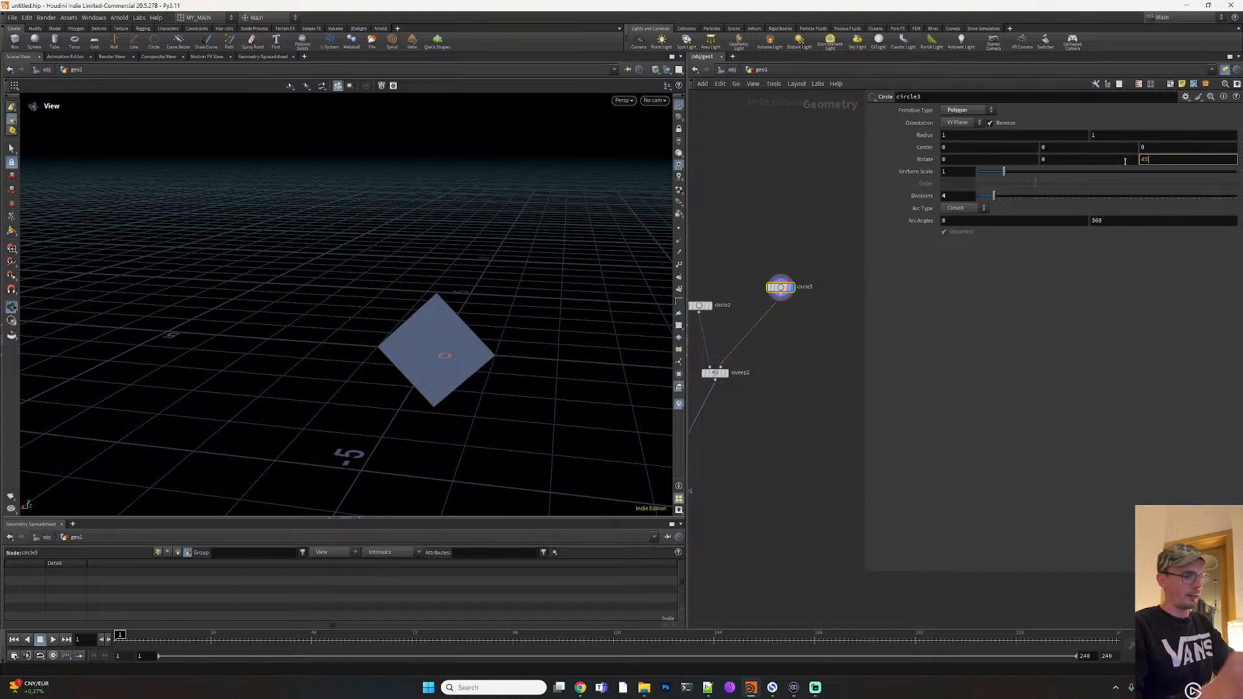
pyautogui.press('Return')
# Switch to Chrome and run a Google search for "triangle" in the last open tab
pyautogui.moveTo(742, 429); pyautogui.dragTo(776, 325, button='middle')
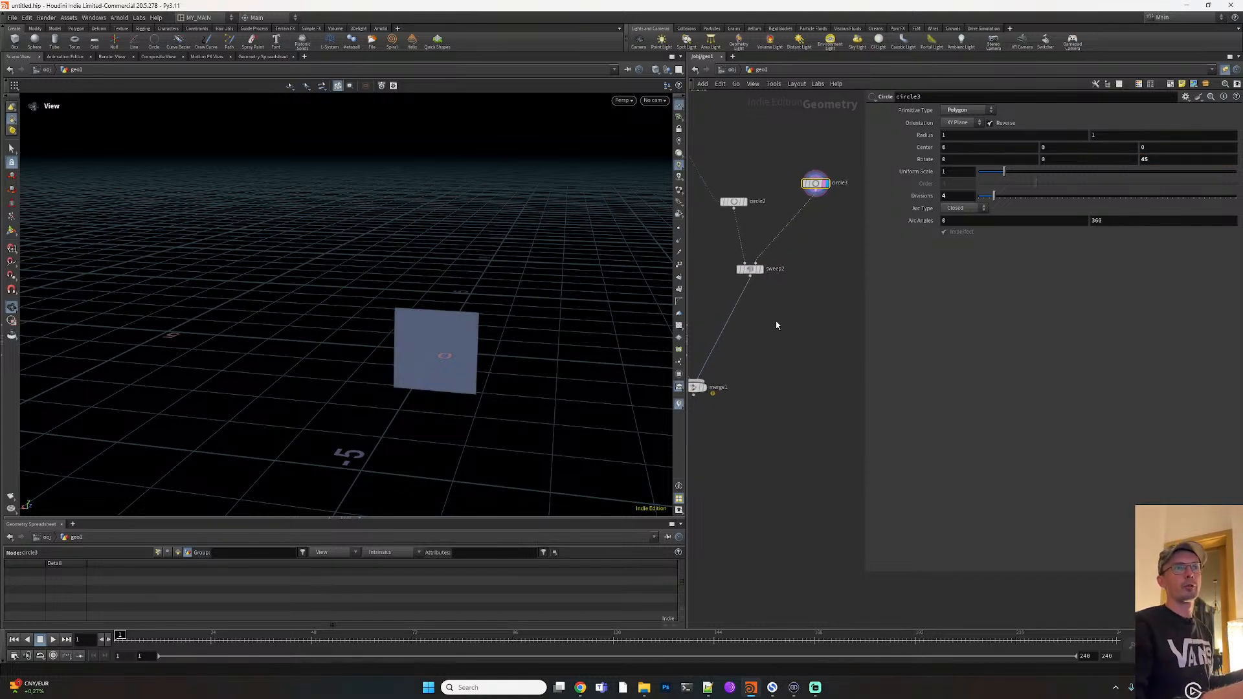
pyautogui.click(581, 688)
pyautogui.click(1103, 10)
pyautogui.click(1030, 30)
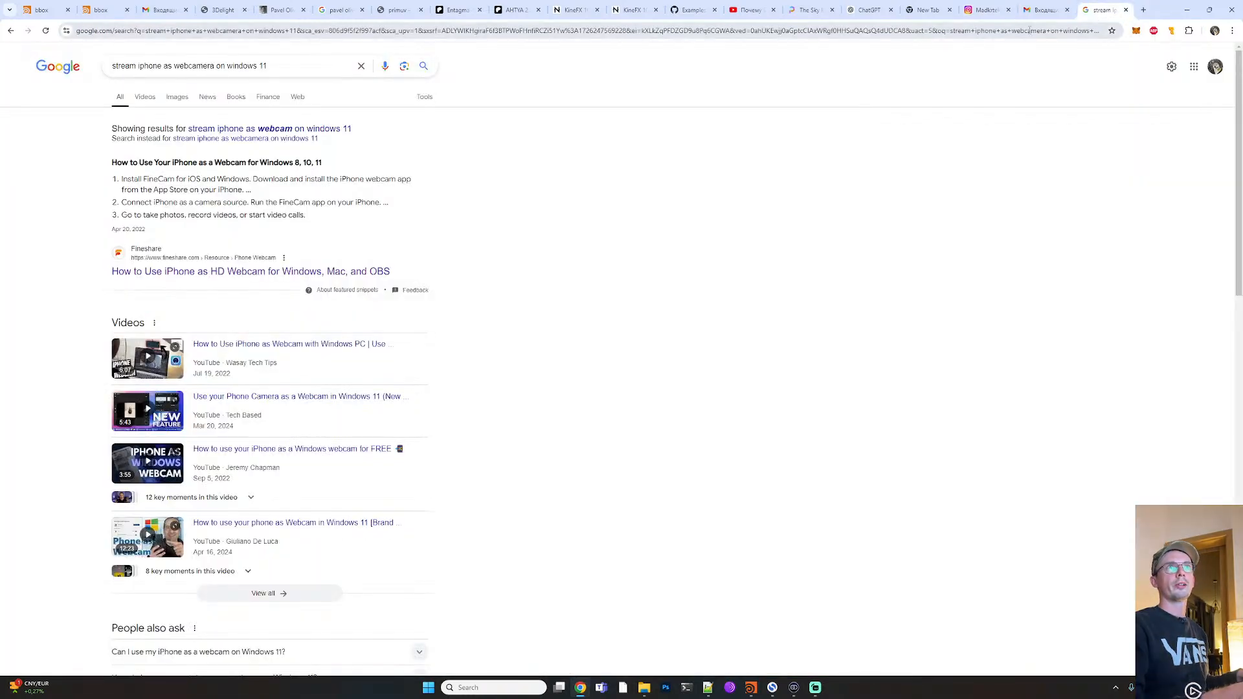
pyautogui.write('triangle')
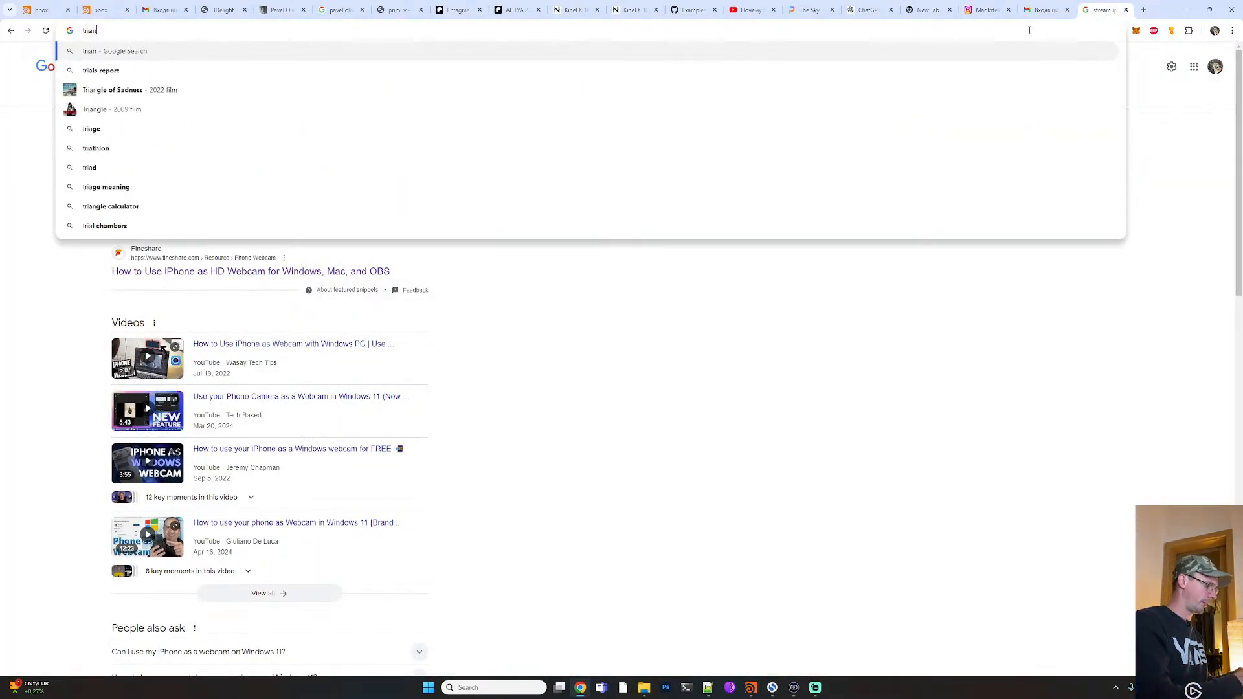
pyautogui.press('Return')
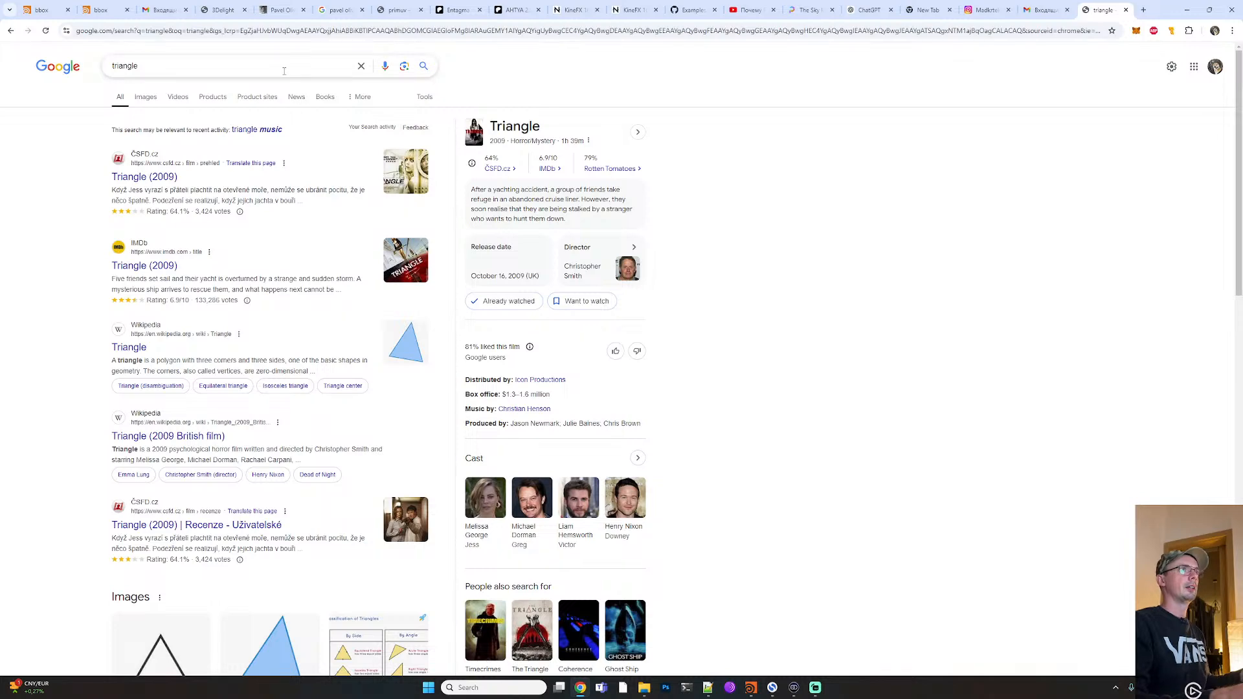
# Refine the search to "triangle pythagorius", examine the right-triangle formula, and return to the Houdini node network
pyautogui.click(282, 68)
pyautogui.write('pythag')
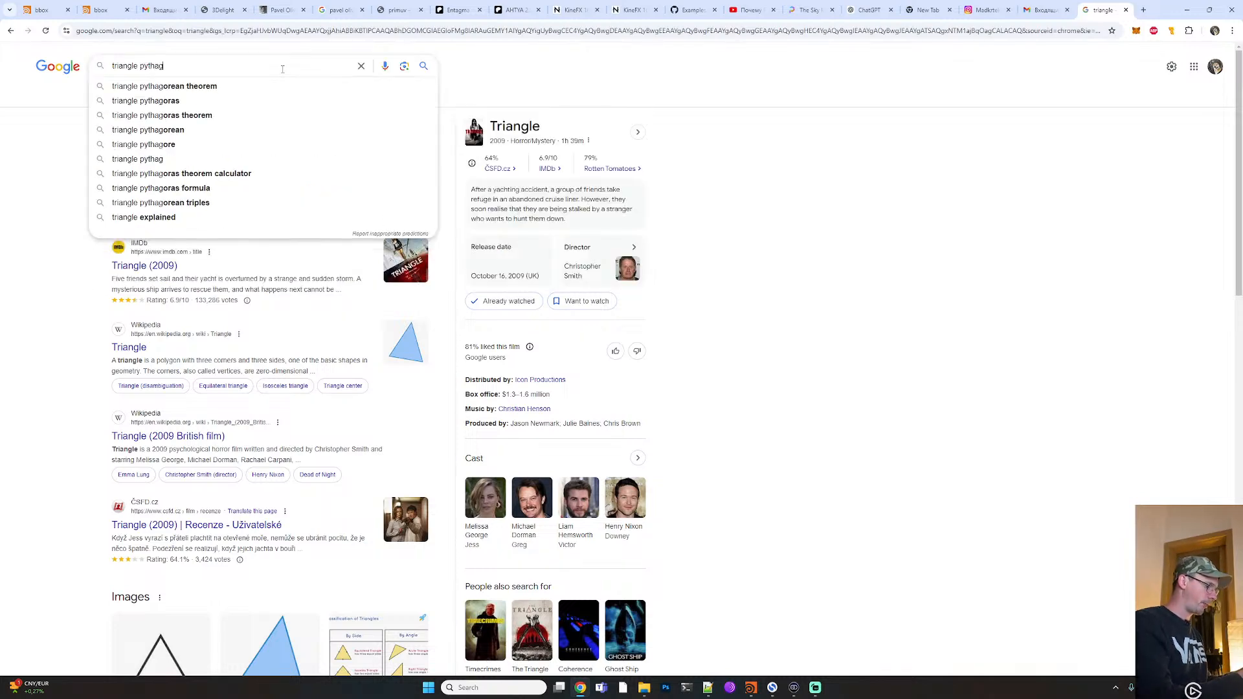
pyautogui.write('orius')
pyautogui.press('Return')
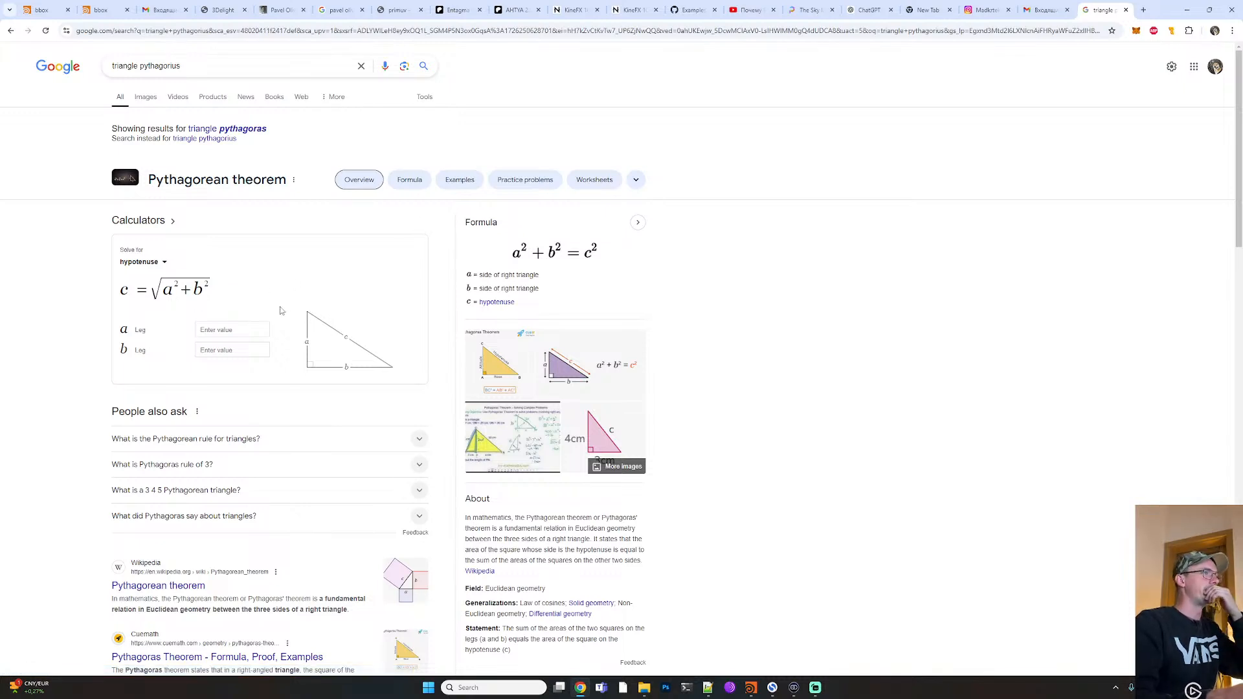
pyautogui.click(1189, 10)
pyautogui.moveTo(747, 368); pyautogui.dragTo(784, 350, button='middle')
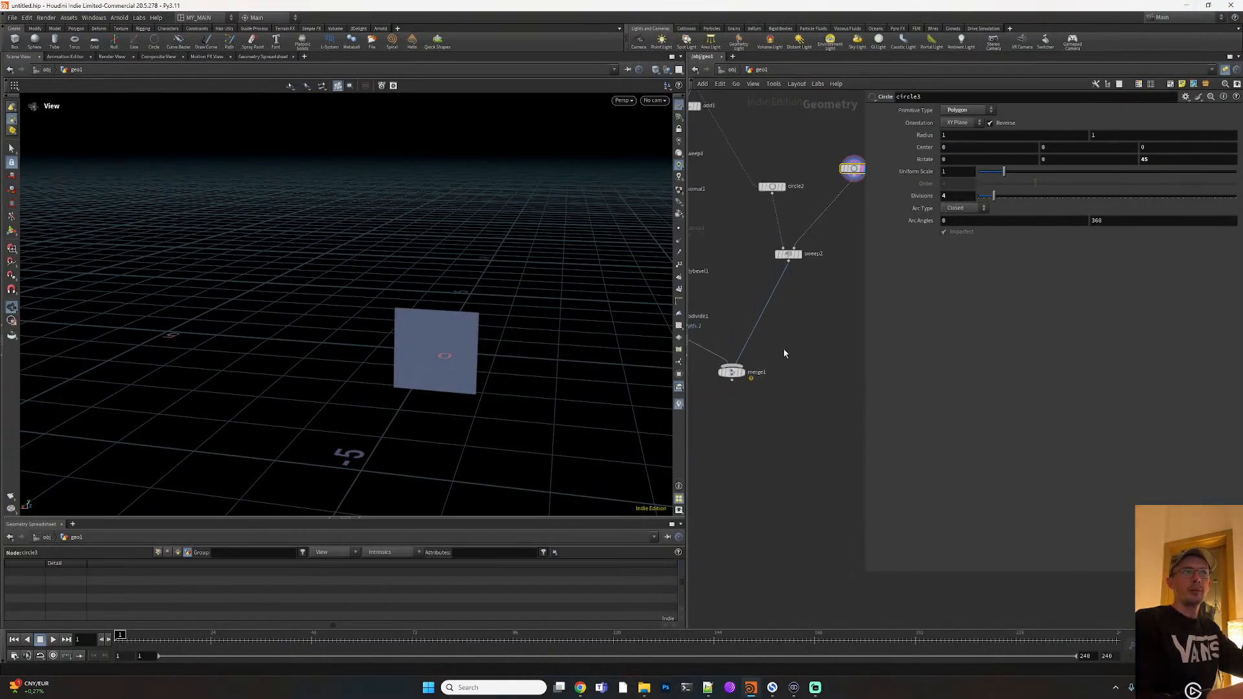
# Display the sweep2 node and insert a Transform node on the connection between sweep2 and merge1
pyautogui.click(798, 254)
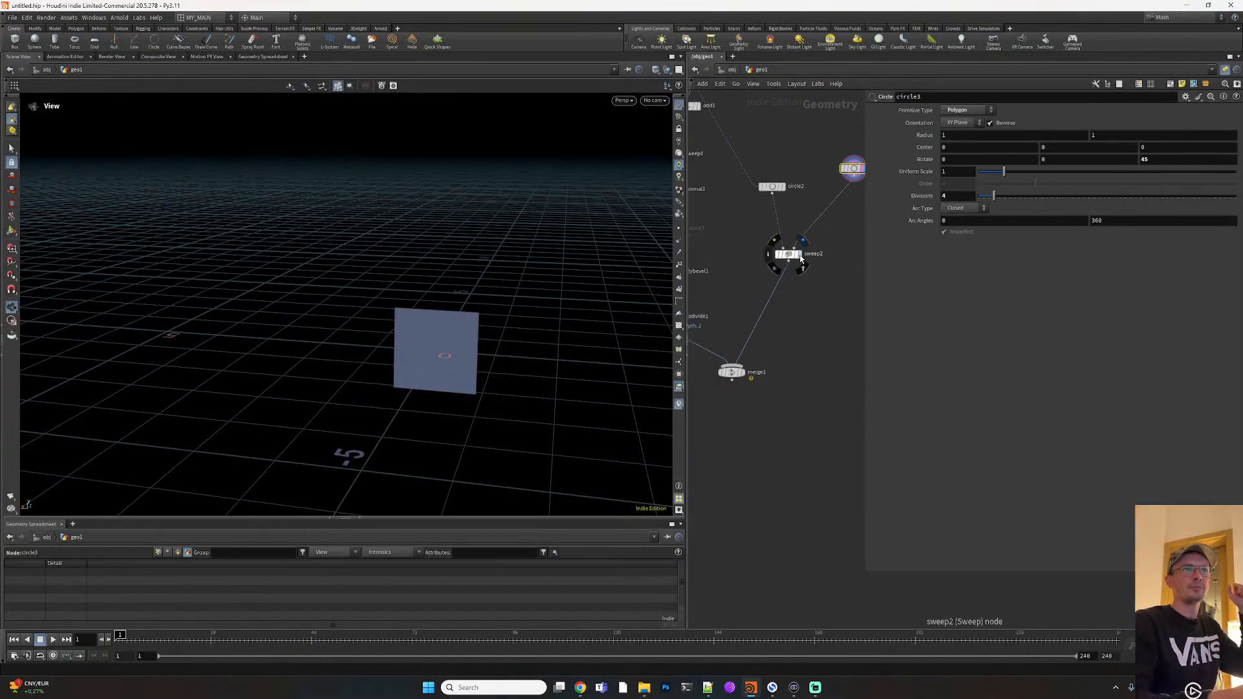
pyautogui.click(791, 257)
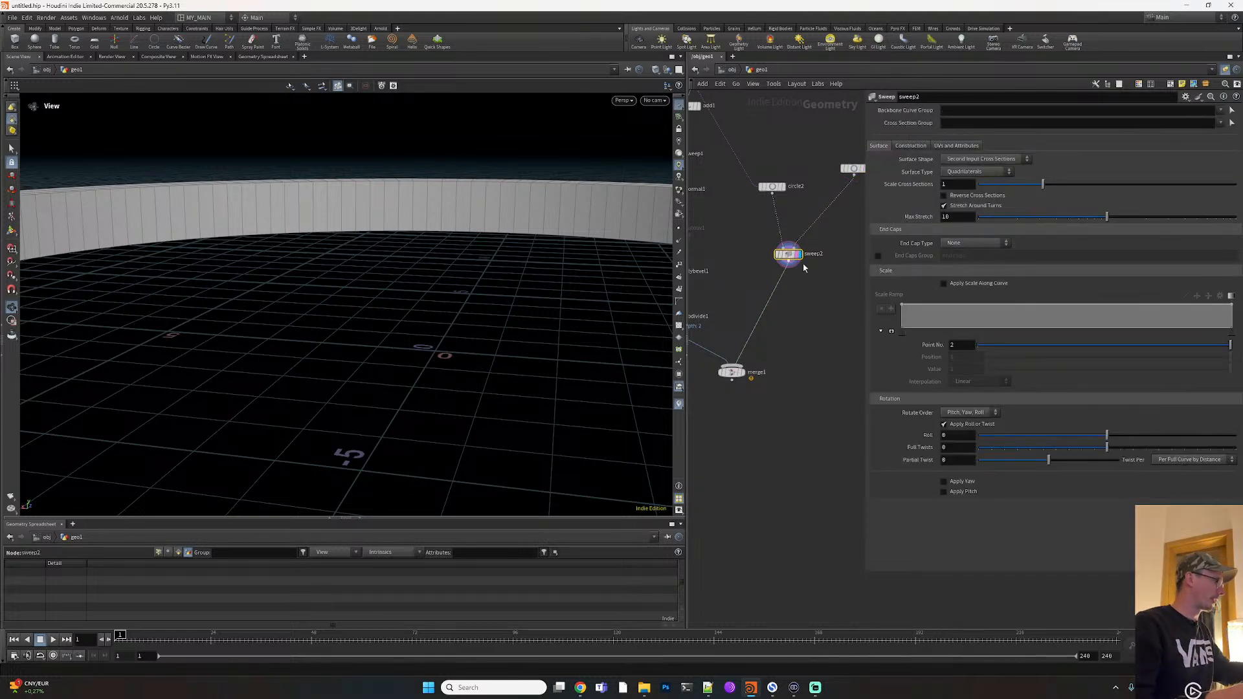
pyautogui.press('Tab')
pyautogui.write('tra')
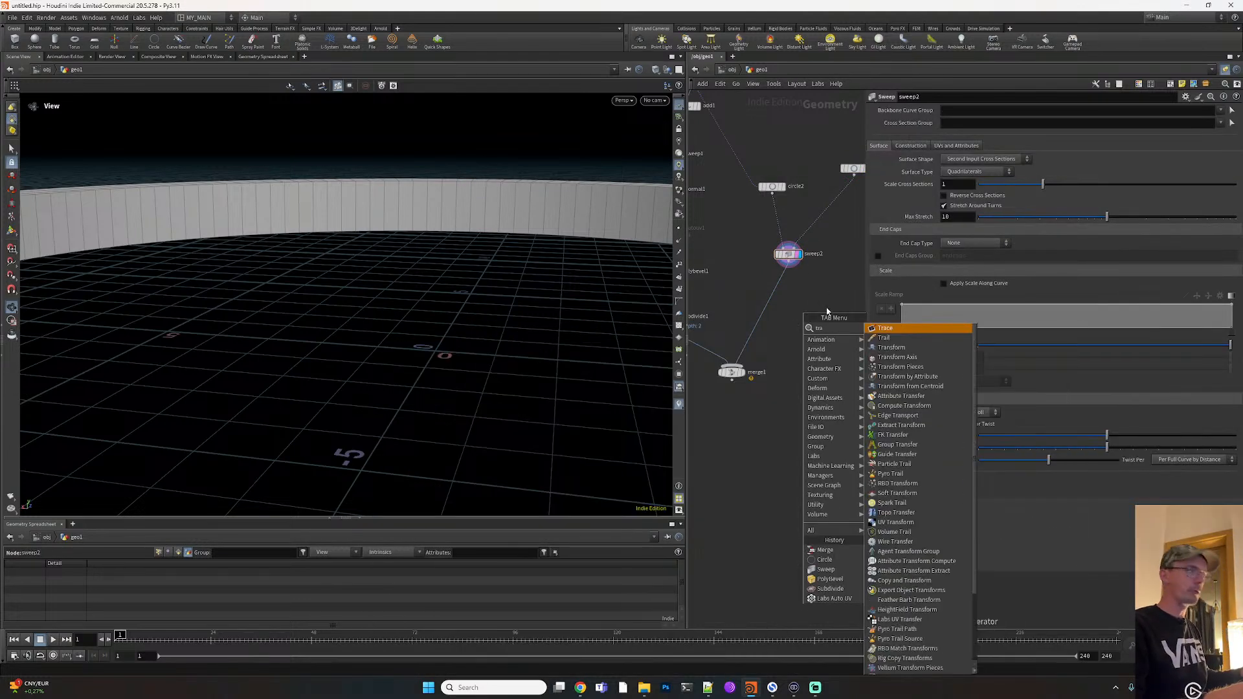
pyautogui.click(907, 347)
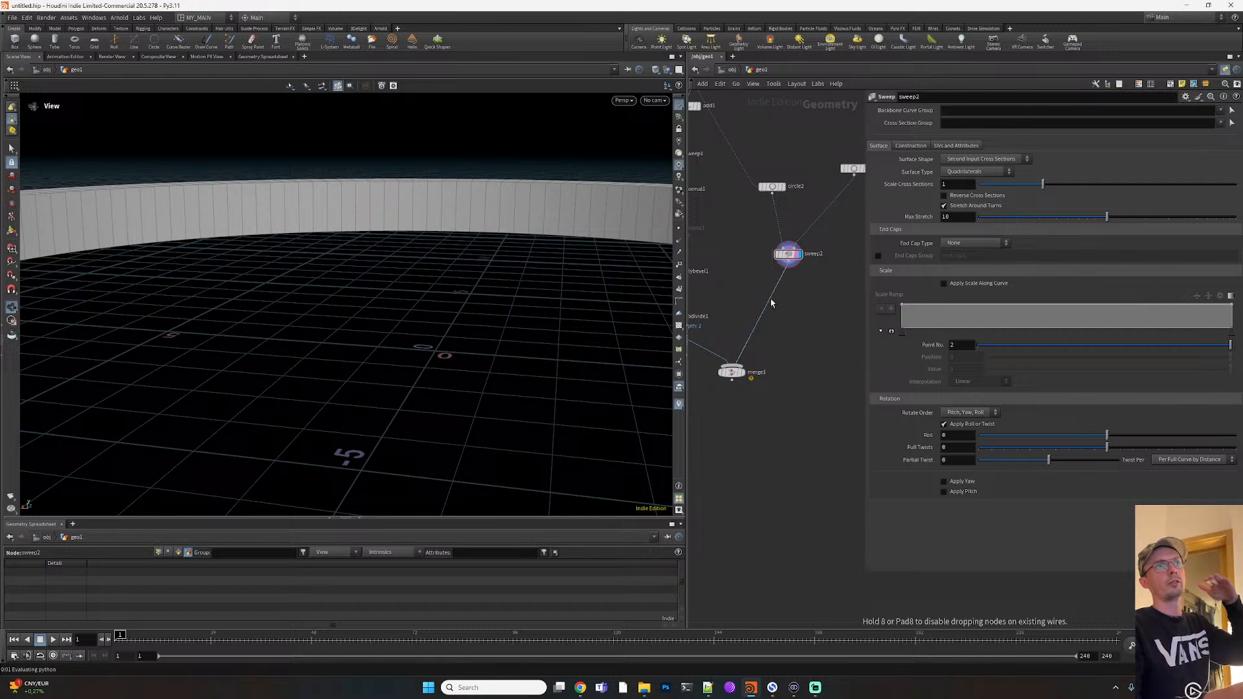
pyautogui.click(771, 302)
# Link circle3's Y radius to its X radius with a relative reference, ch("radx")
pyautogui.click(837, 195)
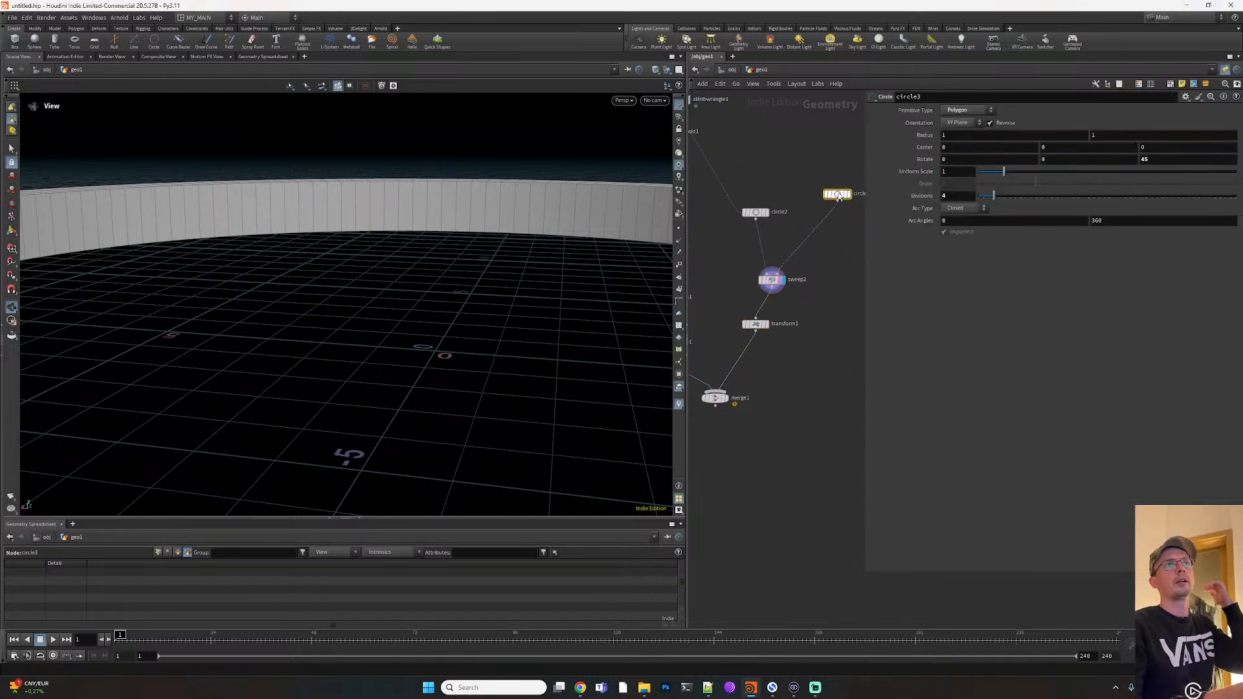
pyautogui.rightClick(987, 138)
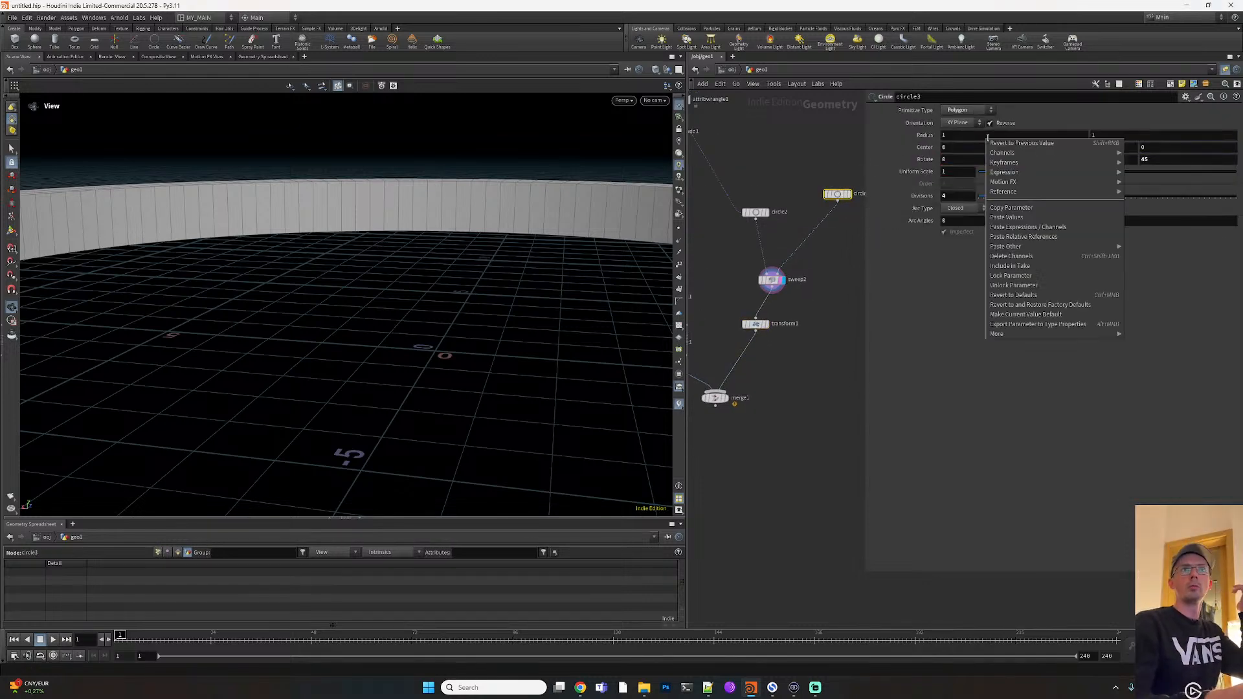
pyautogui.click(1035, 209)
pyautogui.rightClick(1100, 138)
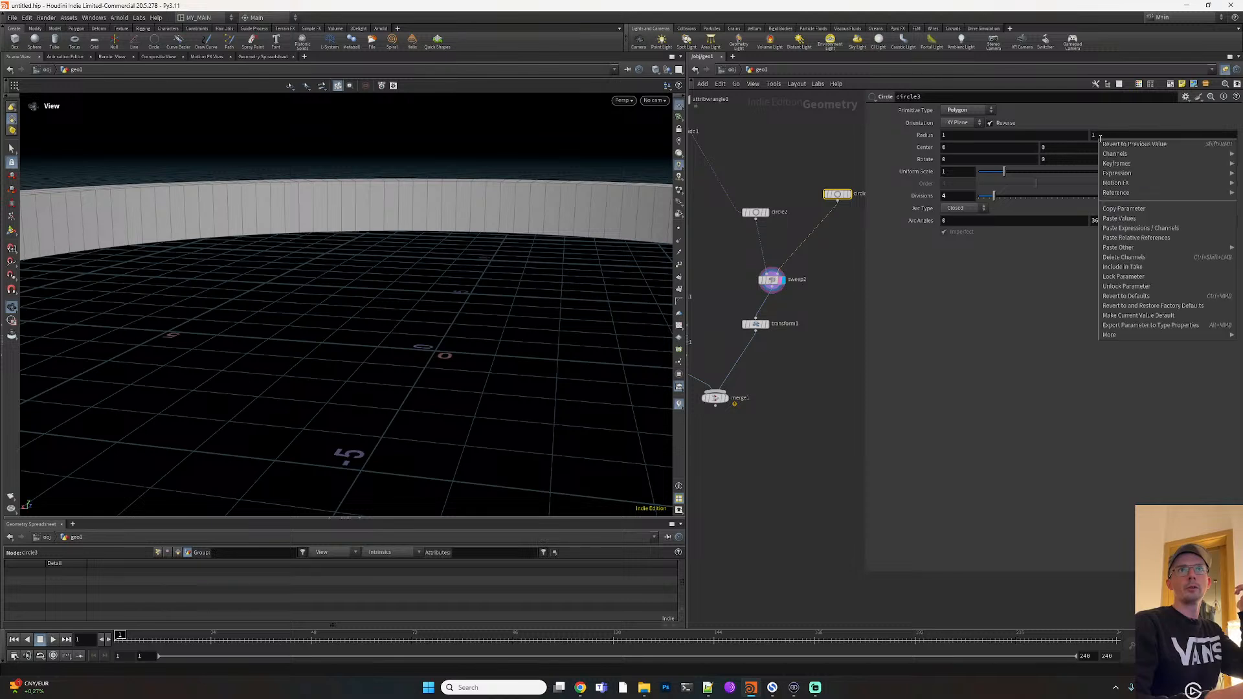
pyautogui.click(1134, 229)
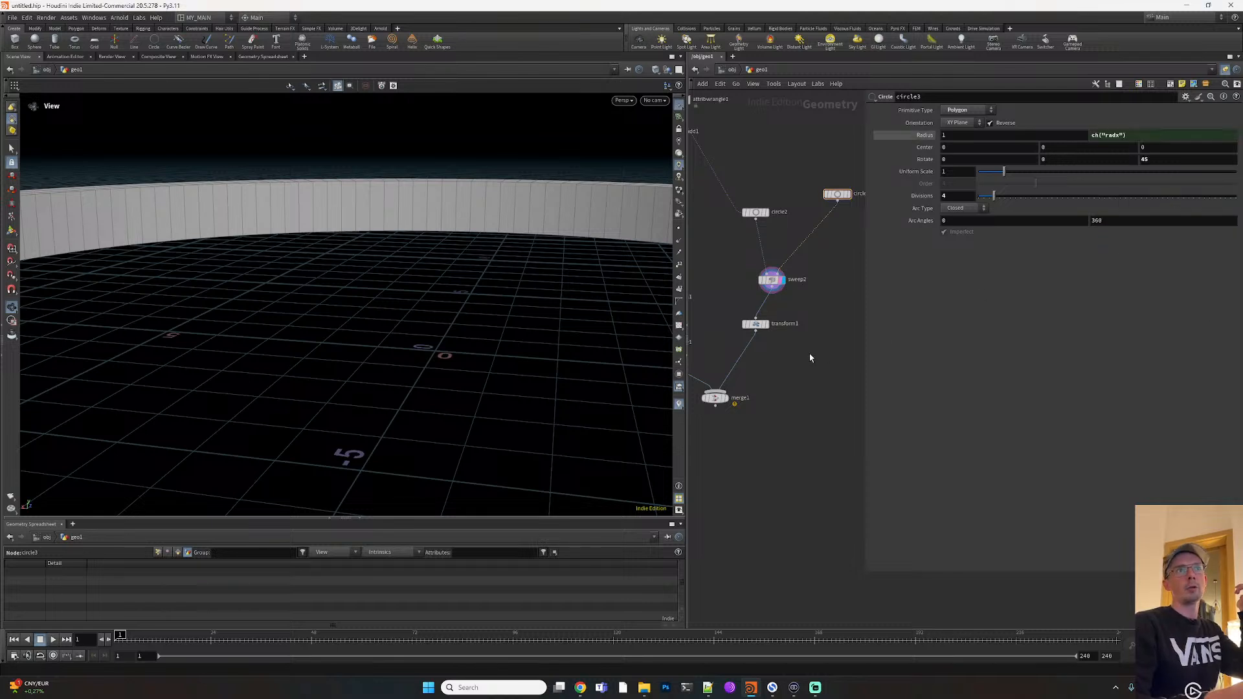
# Select the transform1 node and widen its parameter area to make room for a long translate expression
pyautogui.moveTo(809, 352); pyautogui.dragTo(815, 315, button='middle')
pyautogui.click(759, 286)
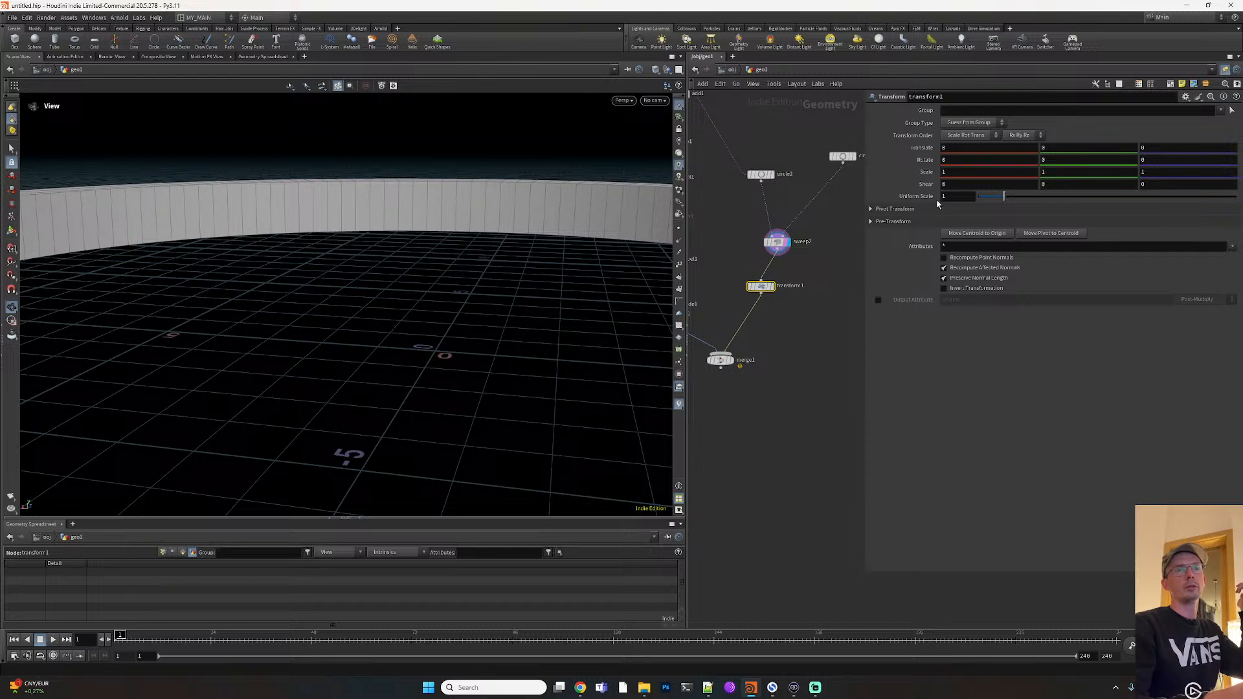
pyautogui.moveTo(867, 201); pyautogui.dragTo(844, 192)
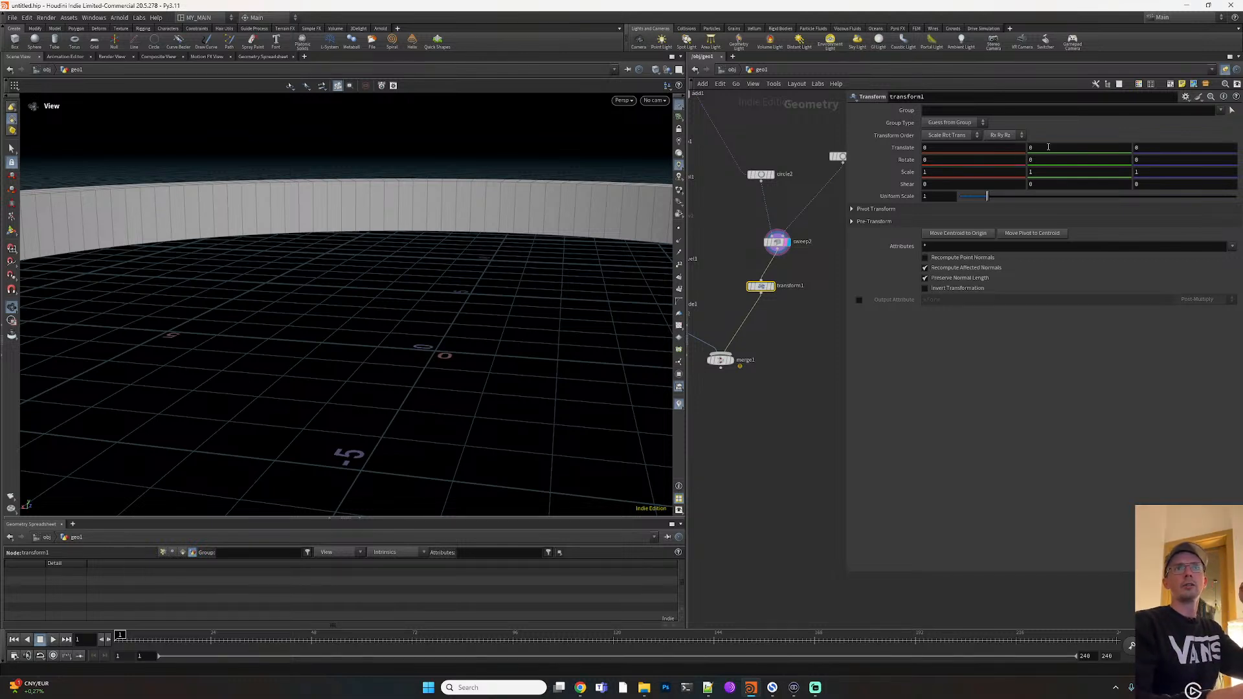
pyautogui.moveTo(1019, 146); pyautogui.dragTo(1017, 145)
pyautogui.write('sqrt(')
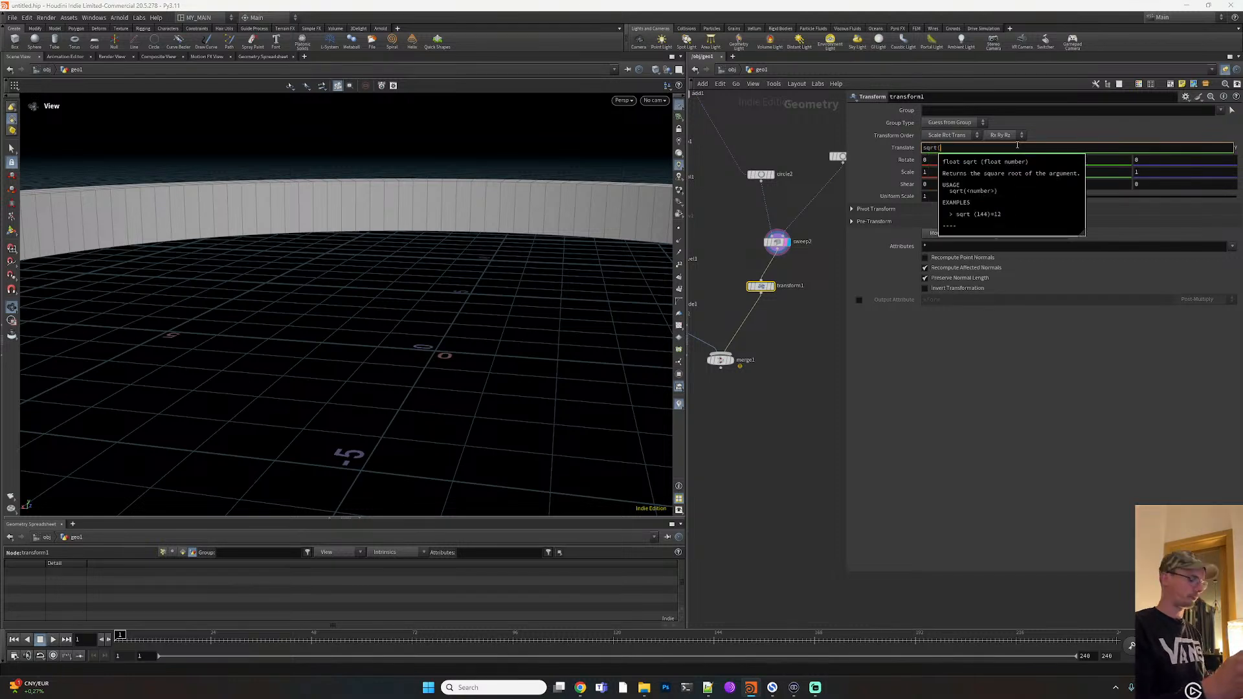
pyautogui.write('detail(-1, "length",0)')
pyautogui.hotkey('ctrl', 'z')
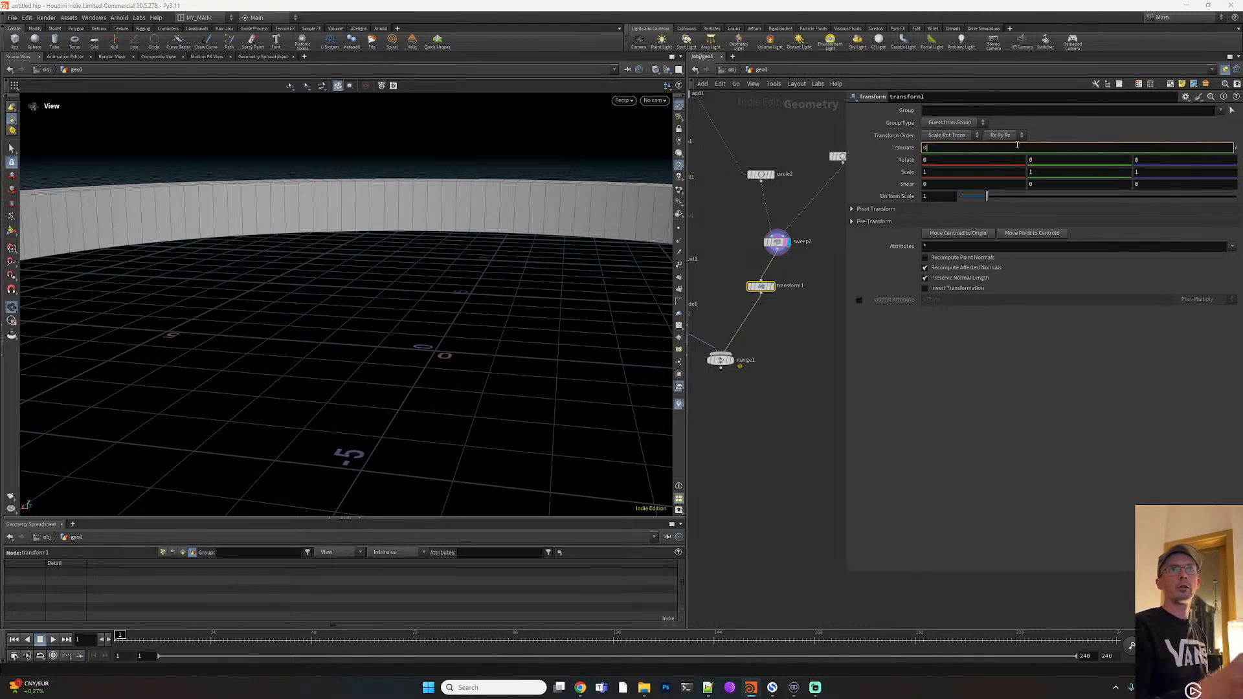
# Begin transform1's Y translate expression with a square root of circle3's X radius squared: sqrt(ch("../circle3/radx")*ch("../circle3/radx")
pyautogui.write('sqrt(')
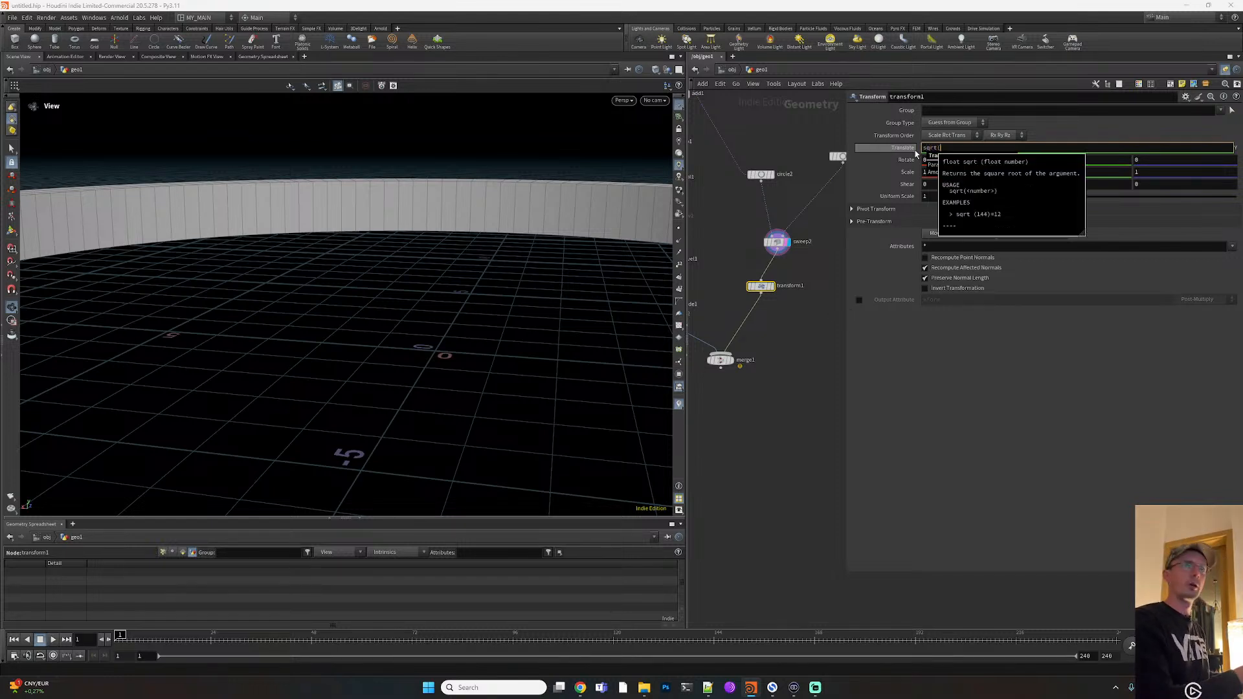
pyautogui.rightClick(944, 147)
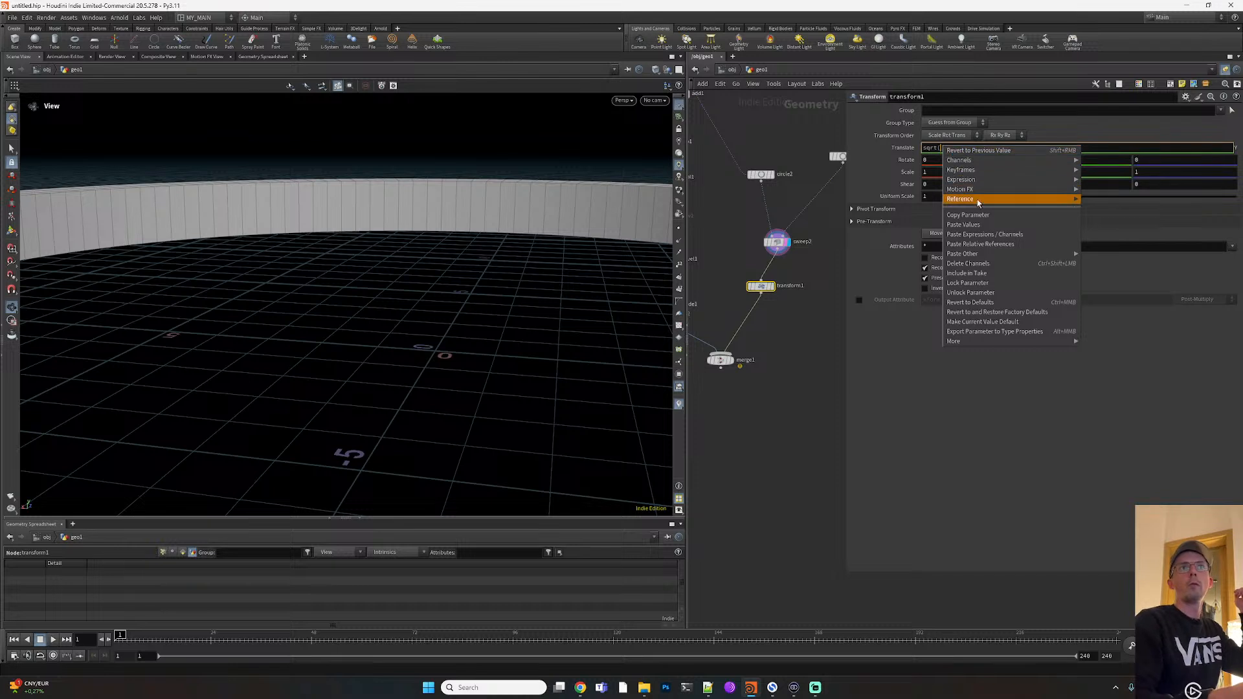
pyautogui.click(988, 244)
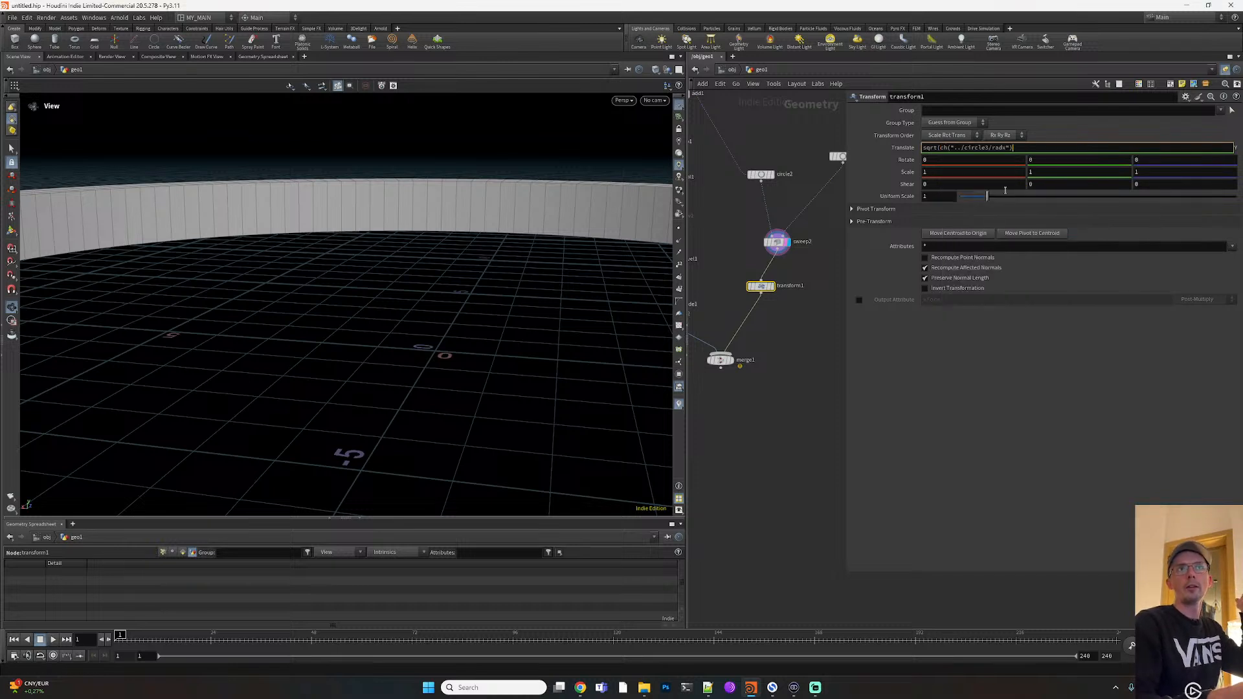
pyautogui.write('*')
pyautogui.rightClick(1023, 146)
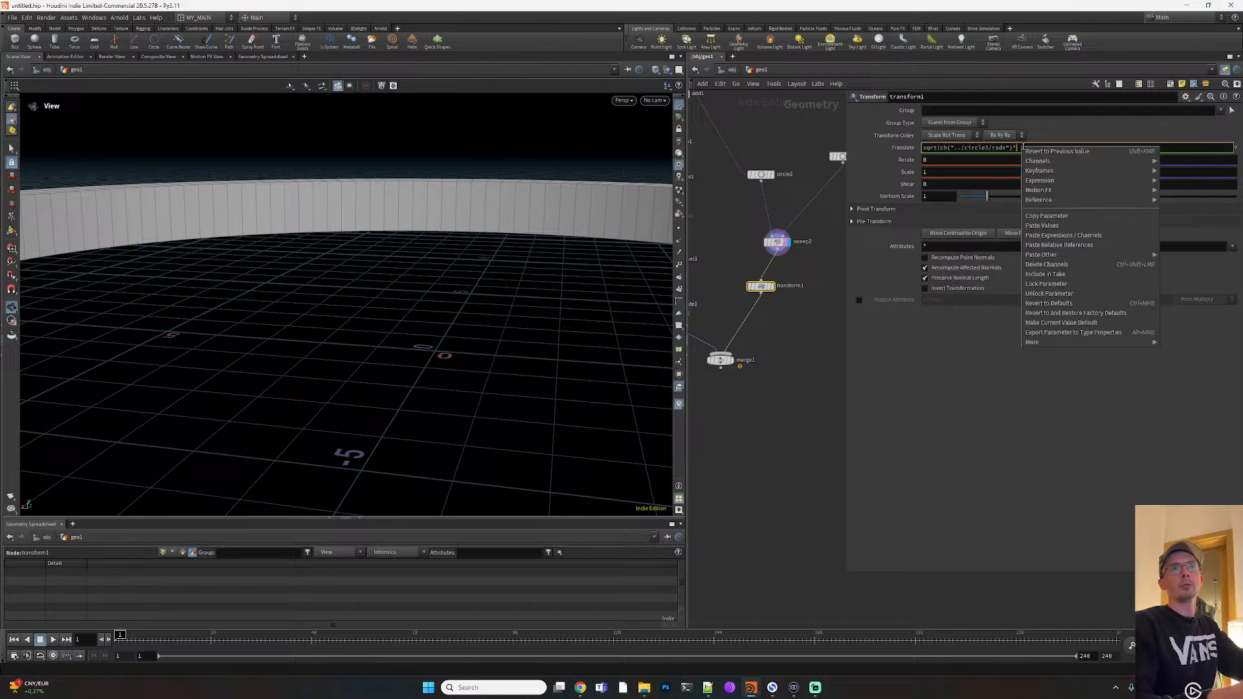
pyautogui.click(1061, 245)
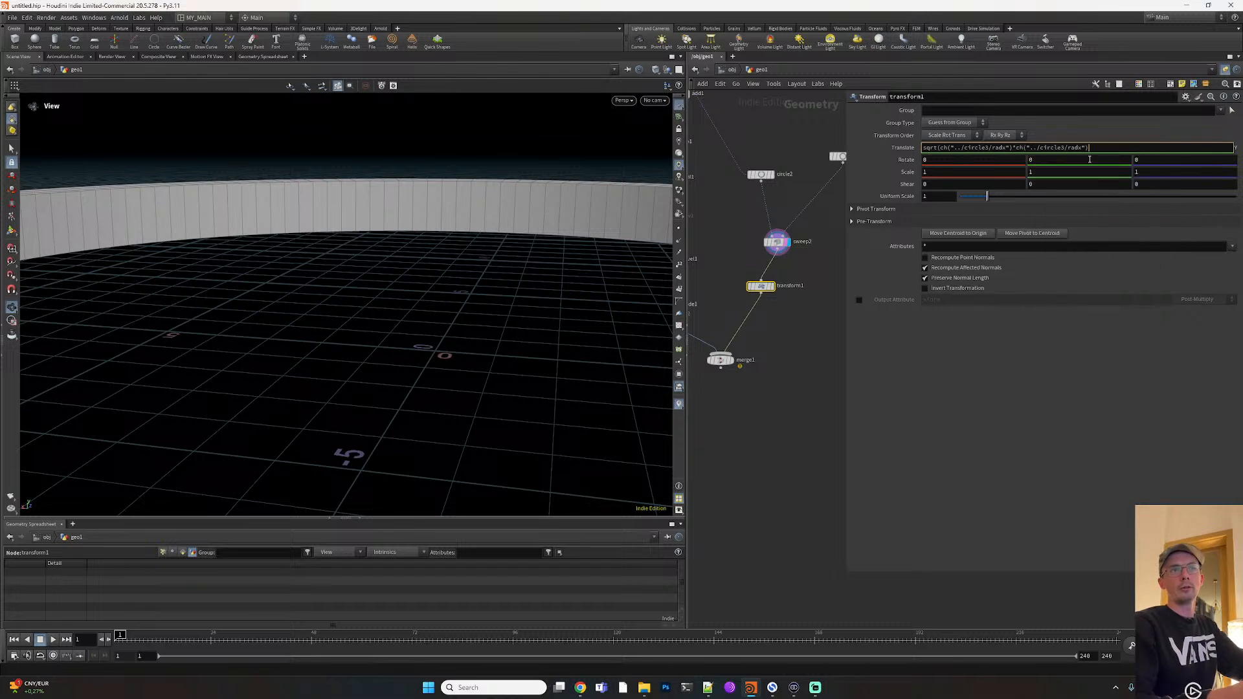
# Complete the Y translate expression by adding +ch("../circle3/radx")*ch("../circle3/radx"))/2, so the offset is half the hypotenuse
pyautogui.write('+')
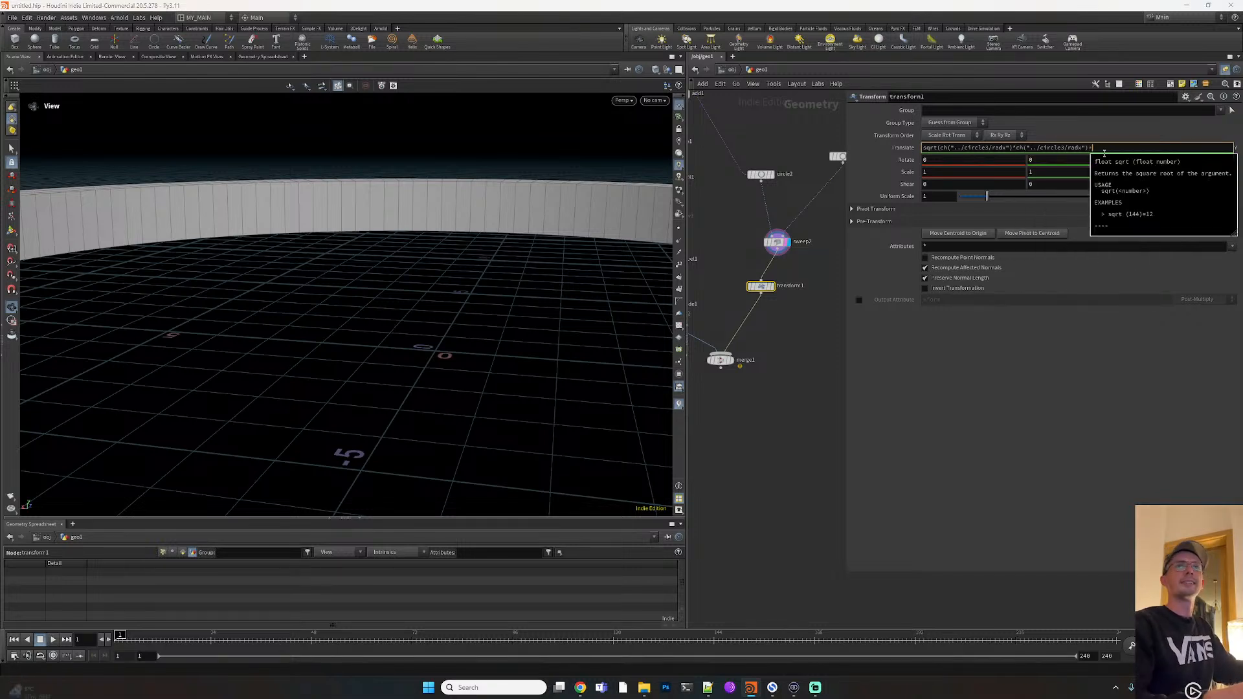
pyautogui.rightClick(1102, 150)
pyautogui.click(1143, 250)
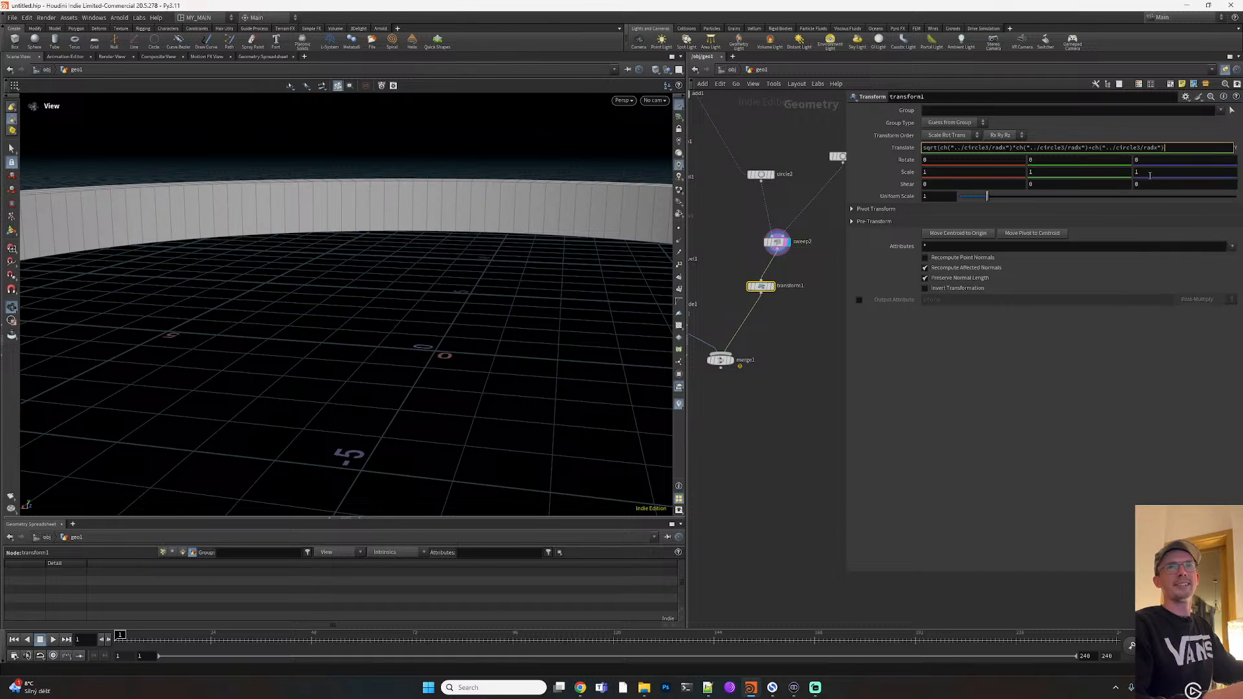
pyautogui.write('*')
pyautogui.rightClick(1167, 157)
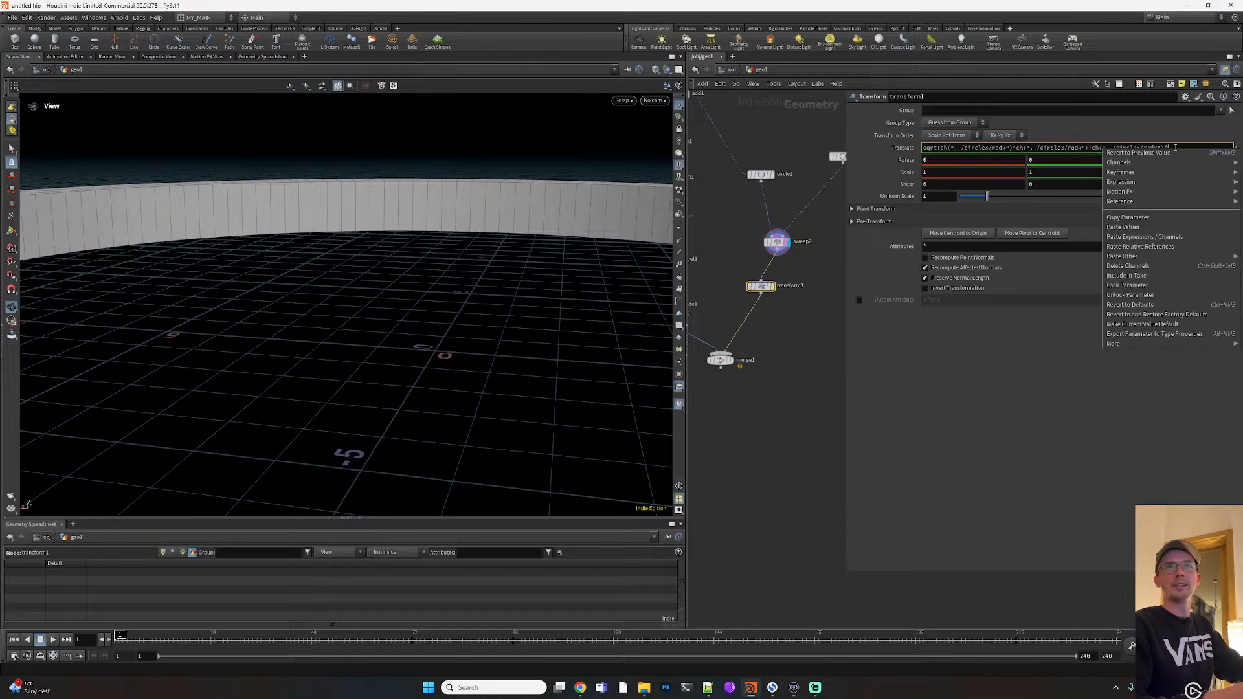
pyautogui.click(1173, 248)
pyautogui.write(')/2')
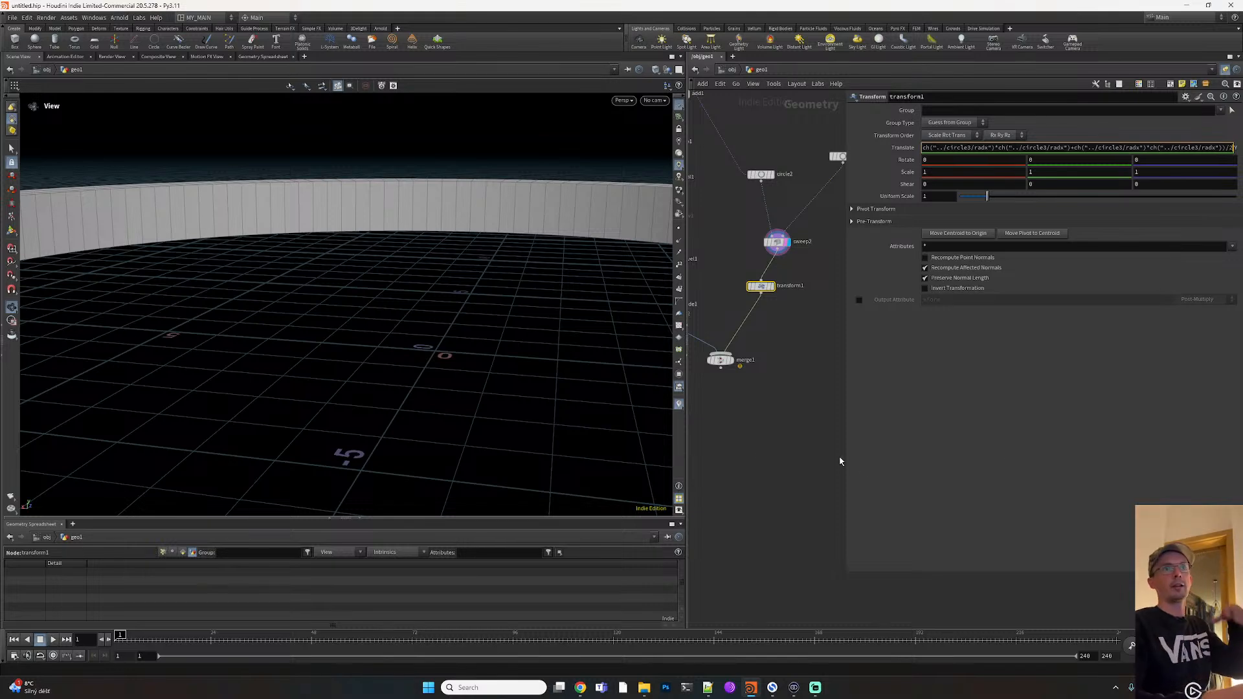
pyautogui.press('Return')
# Display transform1 and then the combined merge1 result, and examine how the raised arc sits on the disc
pyautogui.click(771, 285)
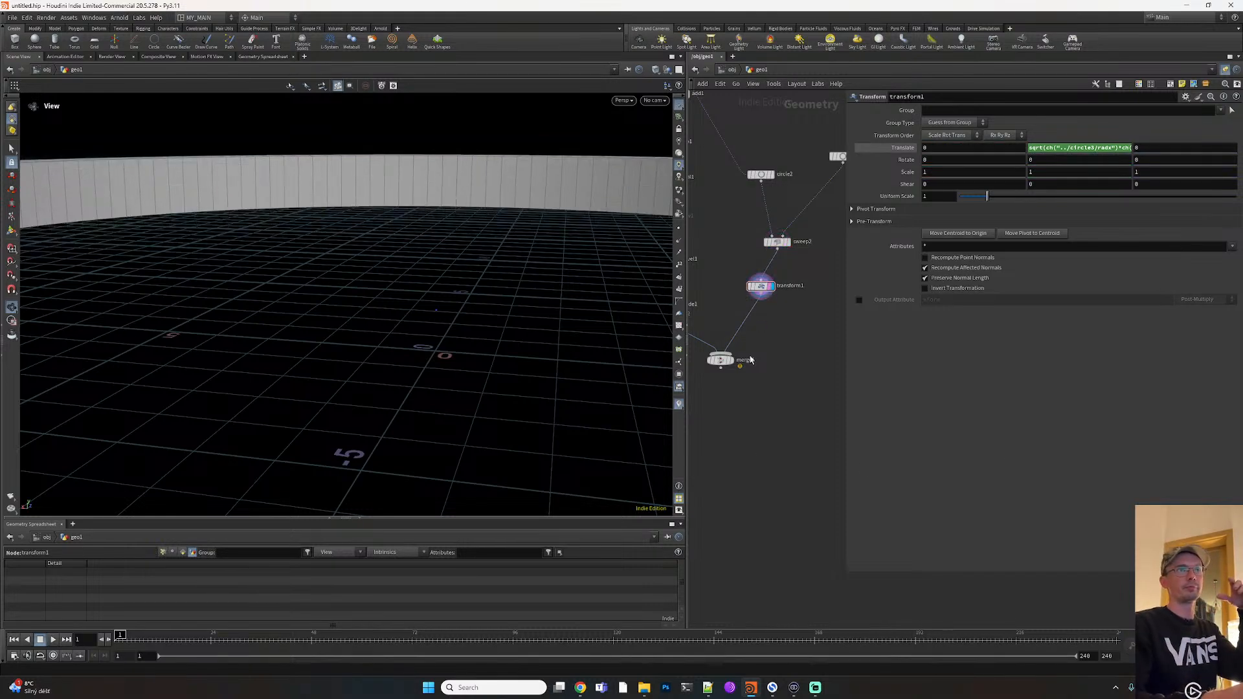
pyautogui.click(731, 360)
pyautogui.moveTo(455, 315); pyautogui.dragTo(333, 380, button='right')
pyautogui.moveTo(333, 380); pyautogui.dragTo(458, 408)
pyautogui.moveTo(458, 407); pyautogui.dragTo(366, 379, button='middle')
pyautogui.moveTo(366, 380); pyautogui.dragTo(440, 327)
pyautogui.moveTo(441, 327)
pyautogui.mouseDown(button='middle')
pyautogui.moveTo(409, 349)
pyautogui.moveTo(433, 328)
pyautogui.mouseUp(button='middle')
pyautogui.moveTo(433, 328); pyautogui.dragTo(505, 292, button='right')
pyautogui.moveTo(505, 292); pyautogui.dragTo(434, 332, button='middle')
pyautogui.moveTo(824, 206); pyautogui.dragTo(808, 227, button='middle')
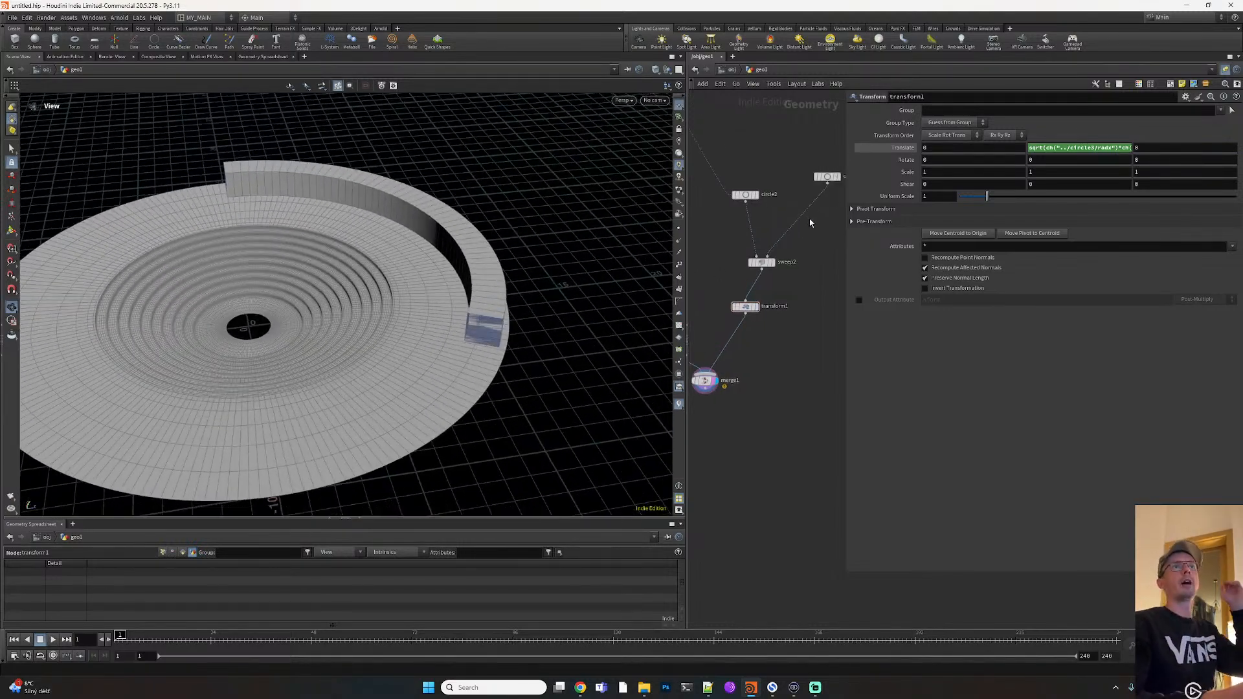
# Set circle3's X radius to 2.9 and examine where the base of the enlarged arc meets the disc
pyautogui.click(826, 176)
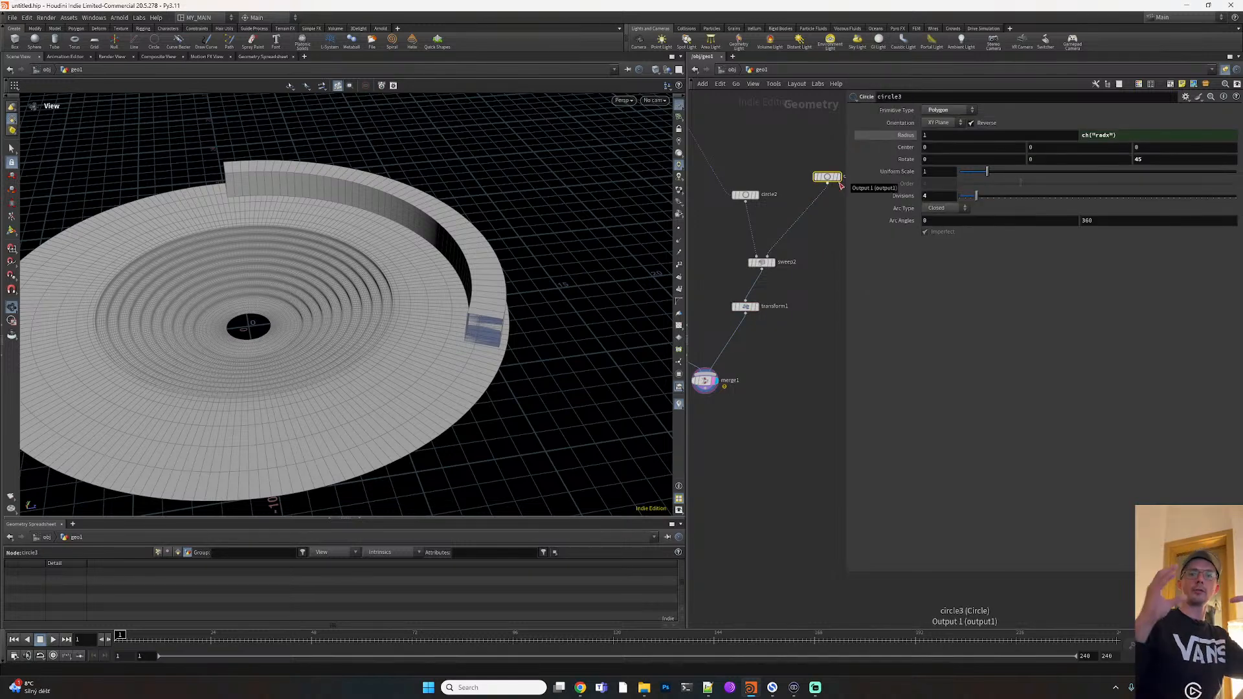
pyautogui.moveTo(933, 134); pyautogui.dragTo(1025, 123, button='middle')
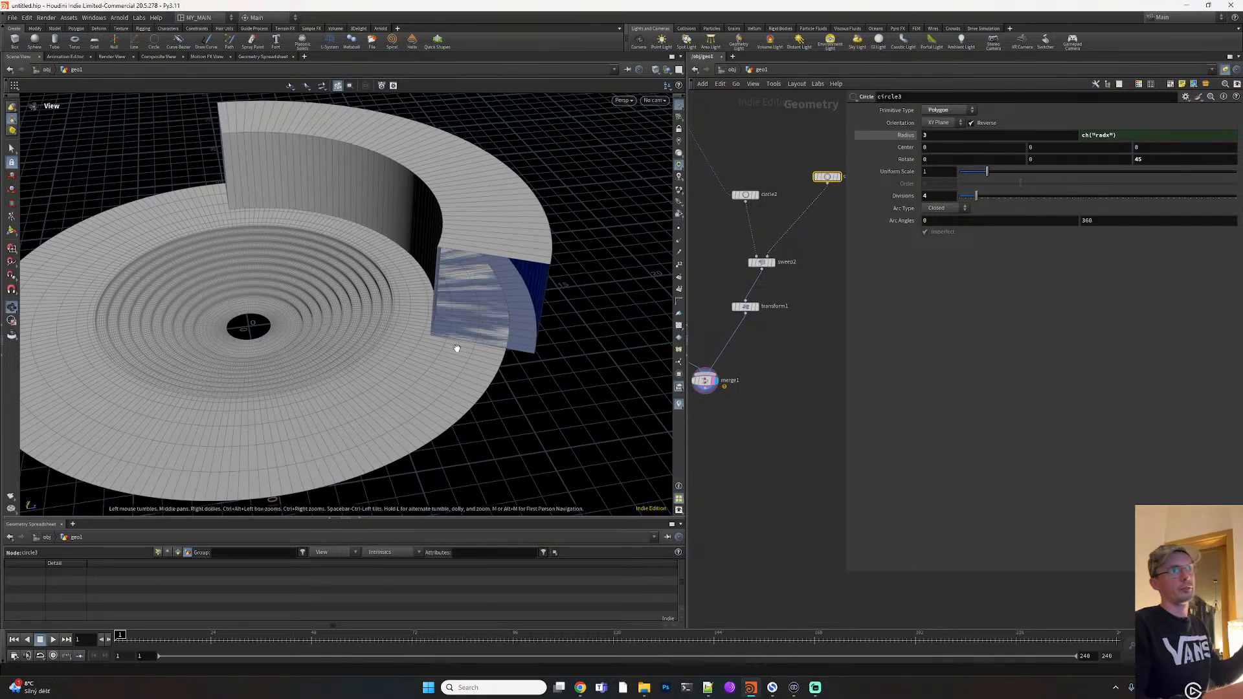
pyautogui.moveTo(449, 360); pyautogui.dragTo(447, 319)
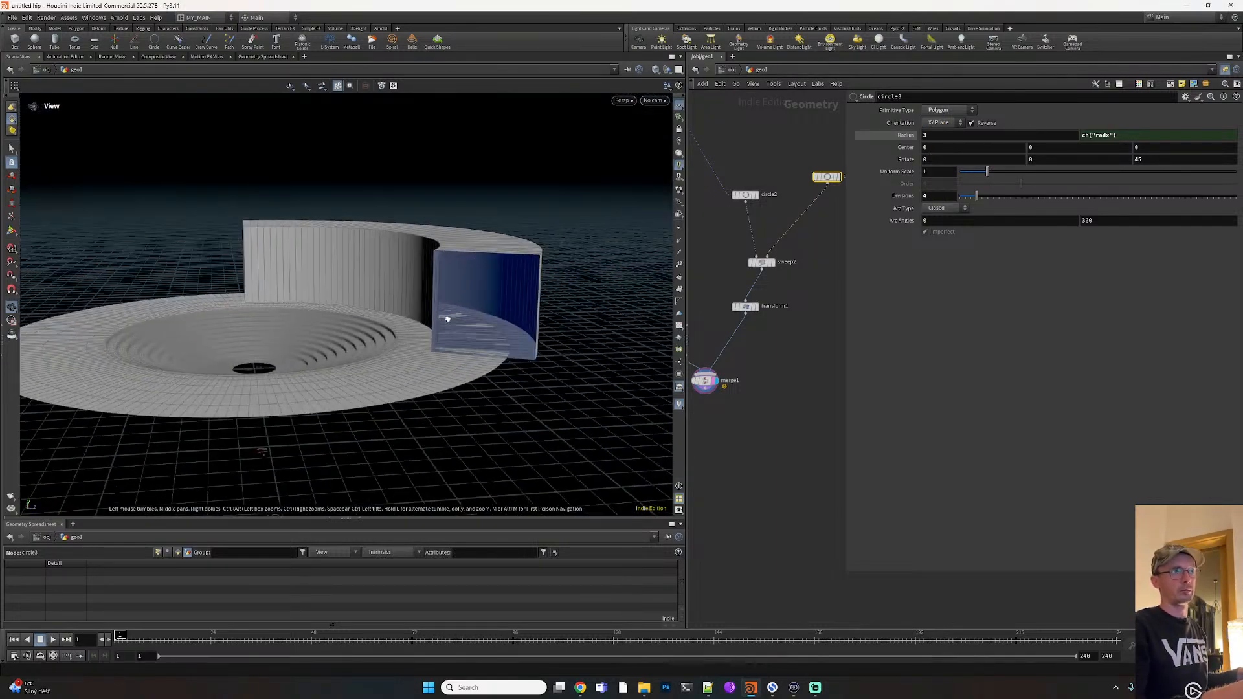
pyautogui.moveTo(962, 135); pyautogui.dragTo(963, 139, button='middle')
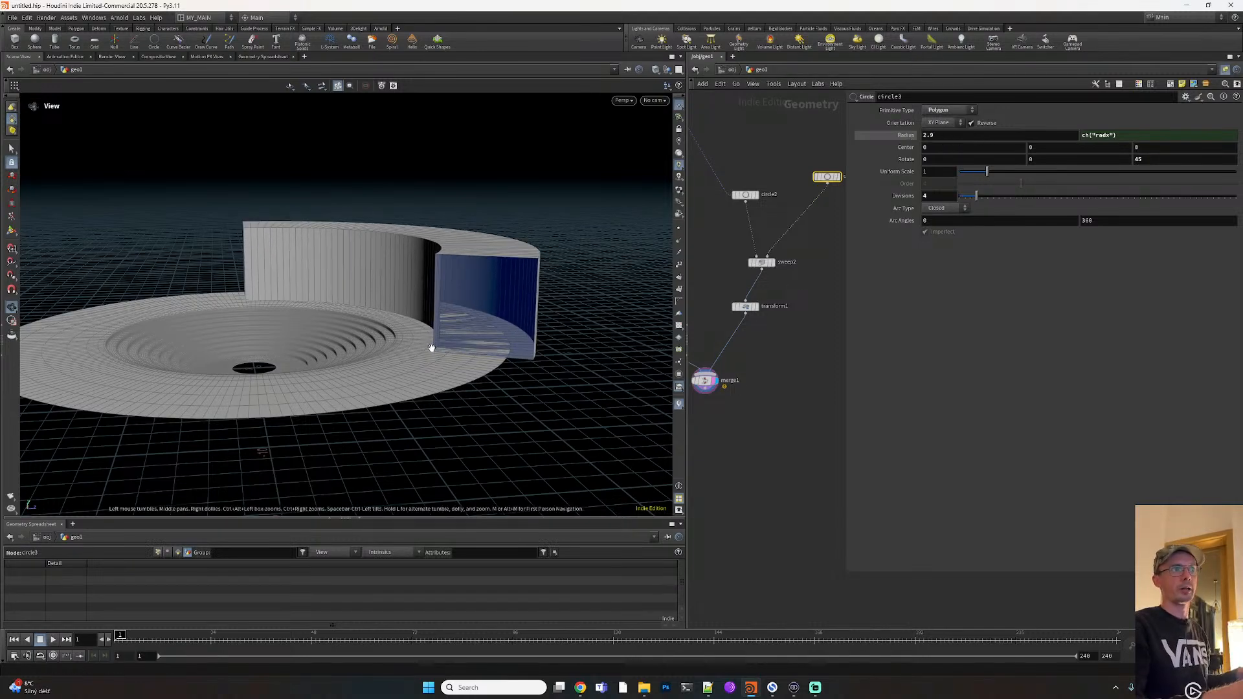
pyautogui.moveTo(432, 351); pyautogui.dragTo(608, 252, button='right')
pyautogui.moveTo(567, 302); pyautogui.dragTo(415, 314, button='middle')
pyautogui.moveTo(374, 338); pyautogui.dragTo(469, 330, button='right')
pyautogui.moveTo(469, 330); pyautogui.dragTo(454, 363)
pyautogui.moveTo(453, 362); pyautogui.dragTo(221, 463, button='right')
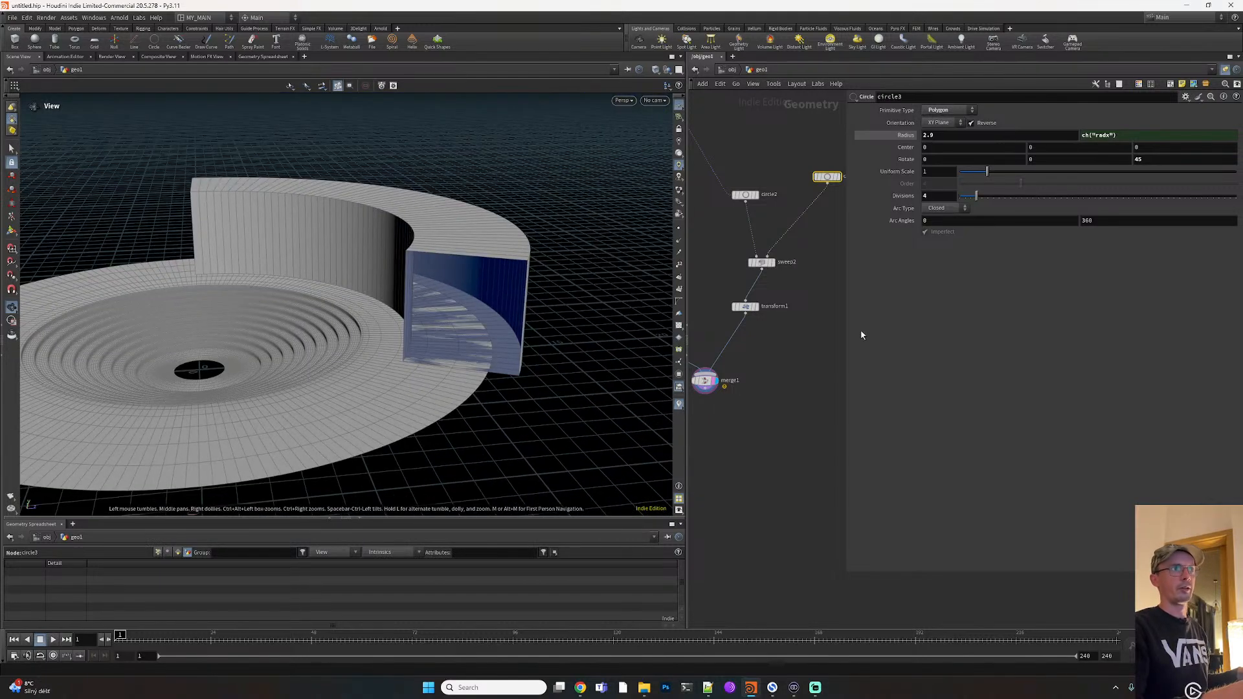
# Add a small offset to the end of transform1's Y translate expression to separate the arc's base from the disc surface
pyautogui.click(745, 307)
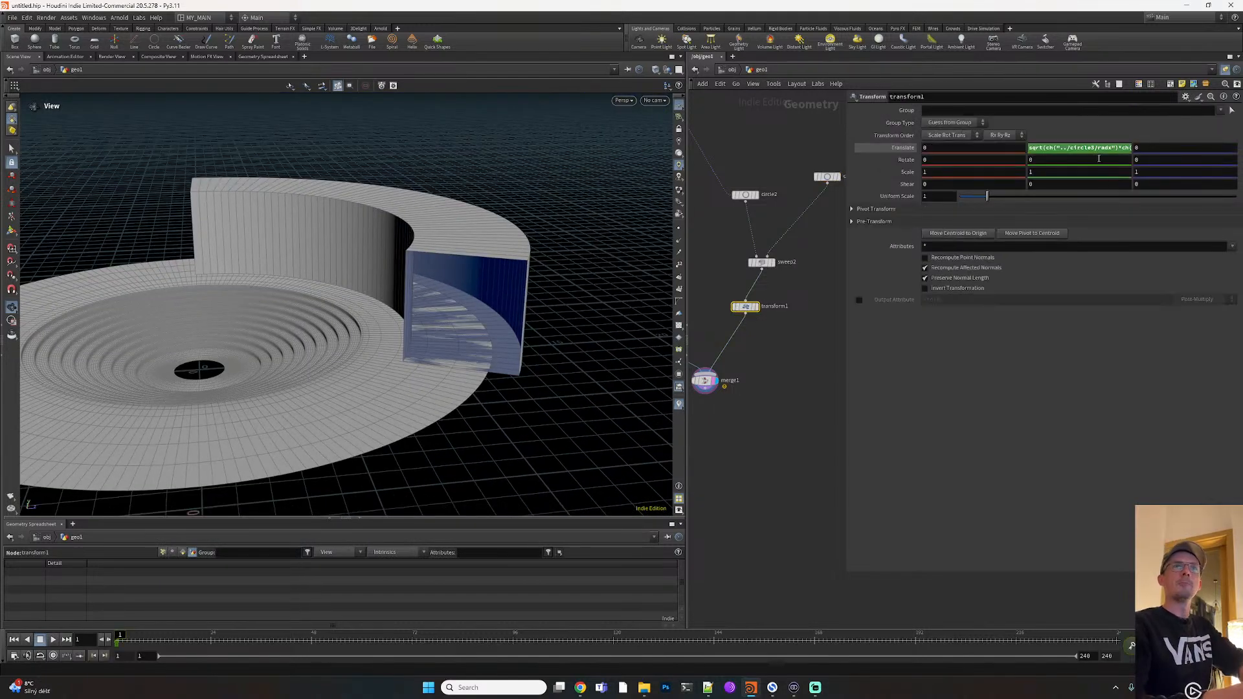
pyautogui.click(1120, 148)
pyautogui.press('End')
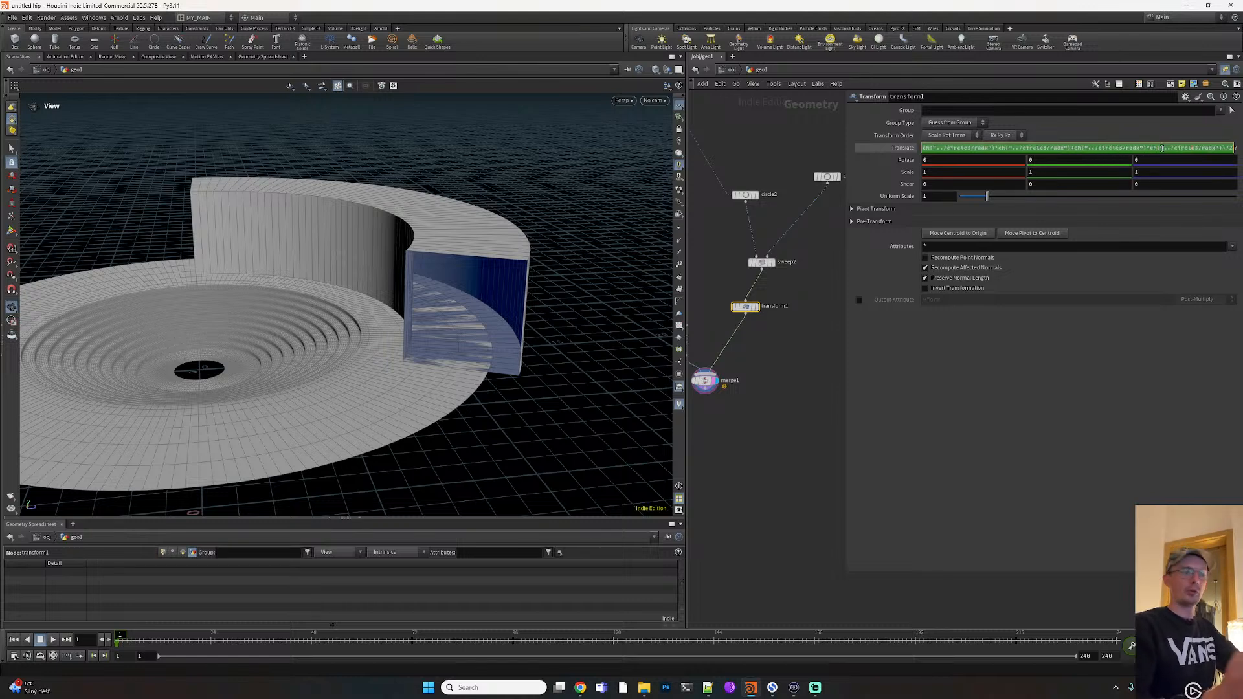
pyautogui.press('Return')
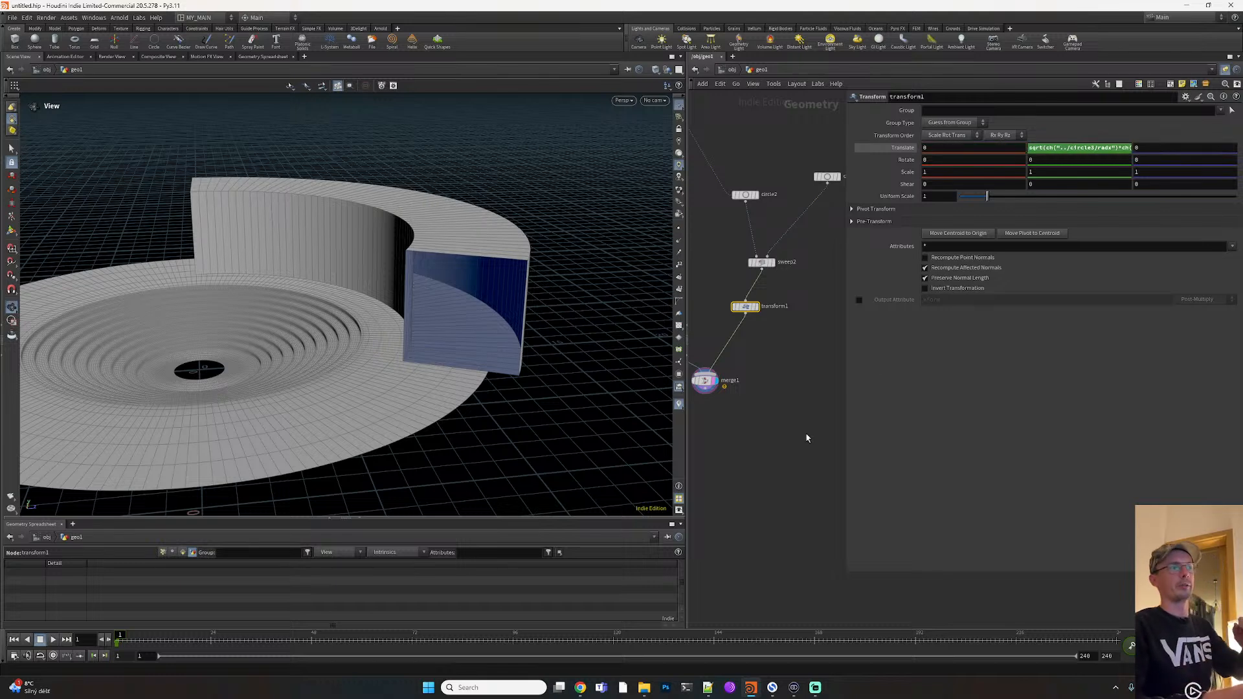
# Move merge1 lower in the network, consult the architectural concept render in Chrome, and return to Houdini
pyautogui.moveTo(775, 427); pyautogui.dragTo(828, 380, button='middle')
pyautogui.moveTo(756, 335); pyautogui.dragTo(757, 358)
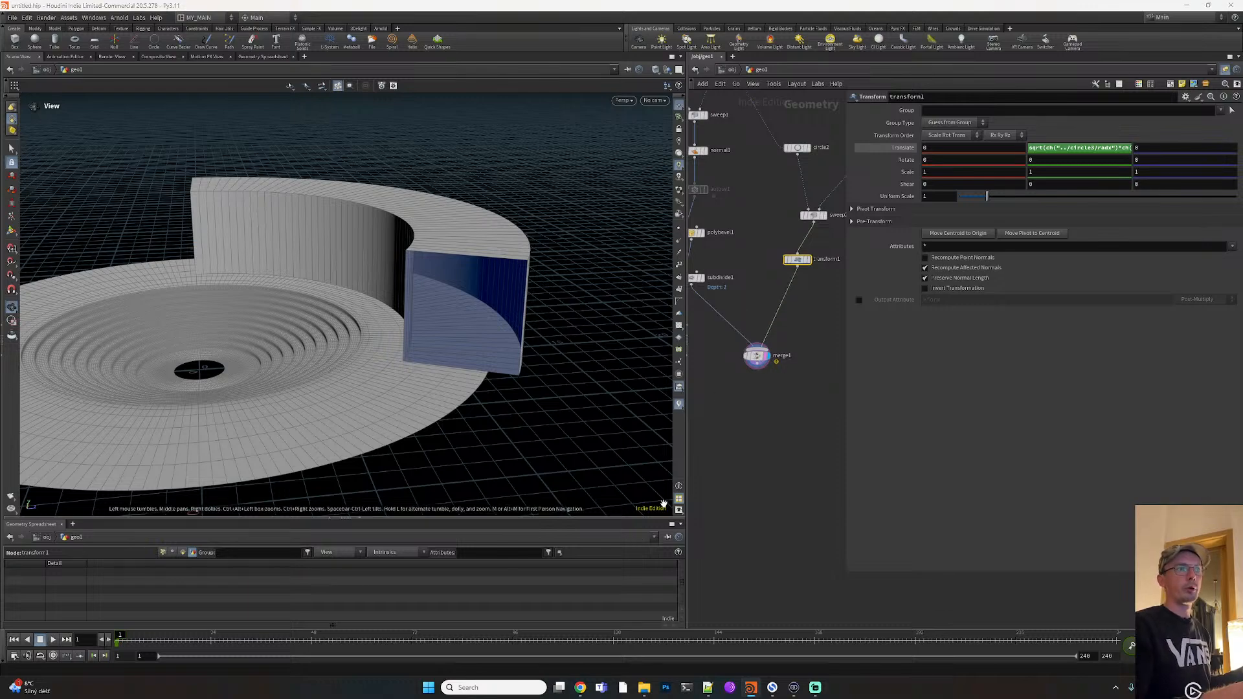
pyautogui.click(580, 687)
pyautogui.click(976, 10)
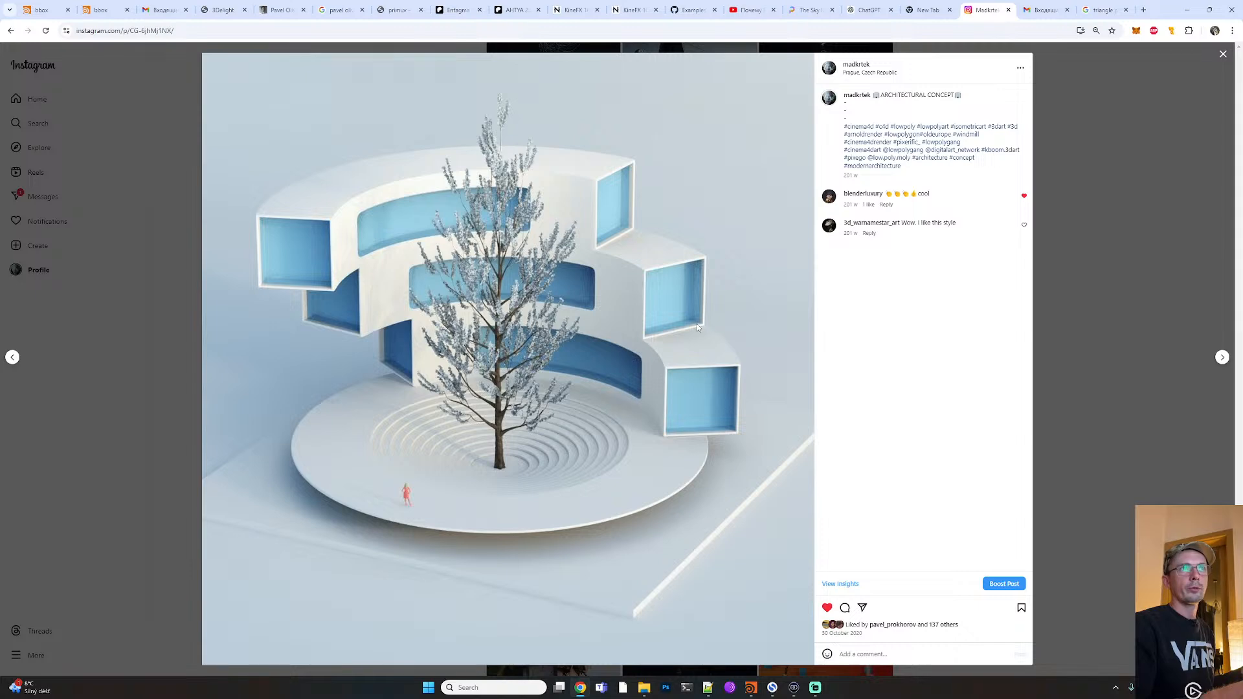
pyautogui.hotkey('alt', 'Tab')
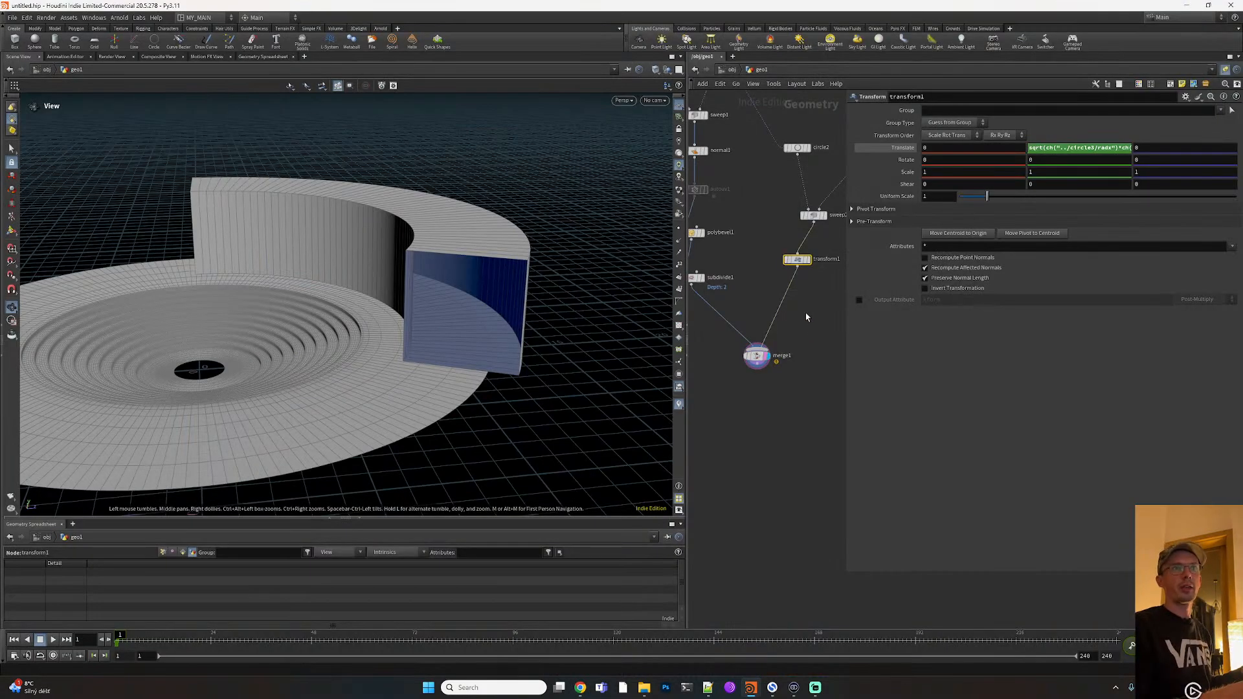
# Insert a PolyExtrude node between transform1 and merge1 and set its Distance to 0.24 to thicken the arc's walls
pyautogui.press('Tab')
pyautogui.write('polye')
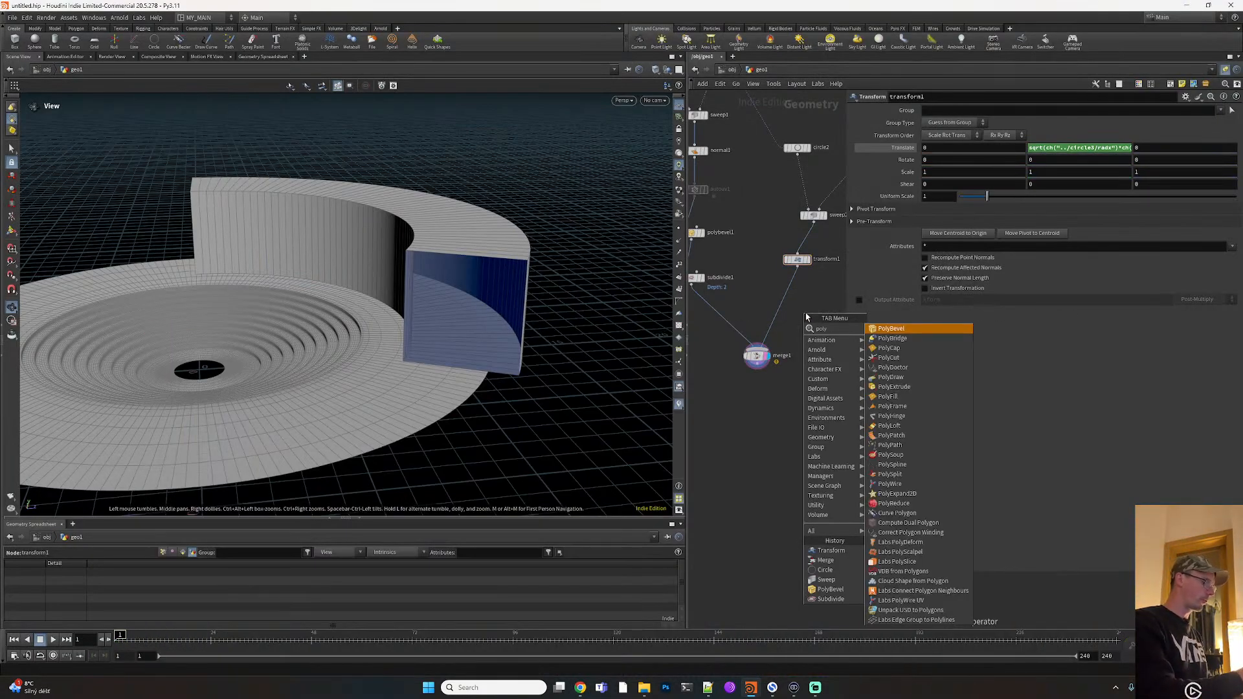
pyautogui.press('Return')
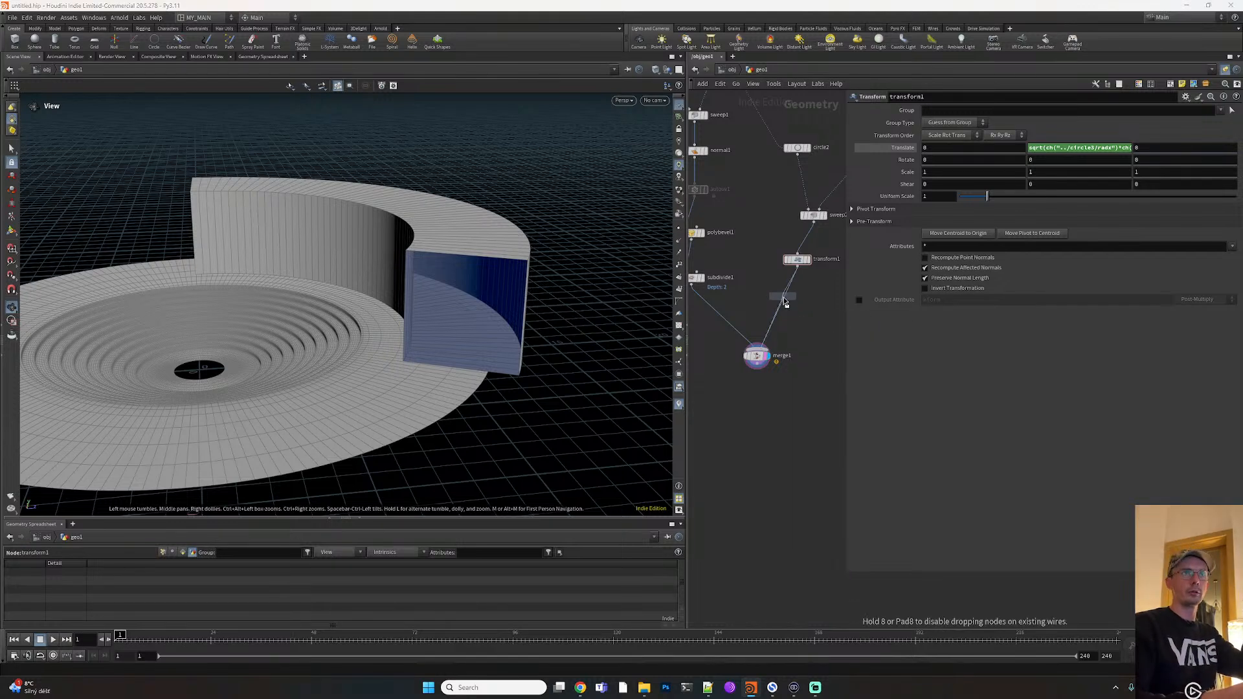
pyautogui.click(794, 301)
pyautogui.moveTo(940, 175); pyautogui.dragTo(1048, 170, button='middle')
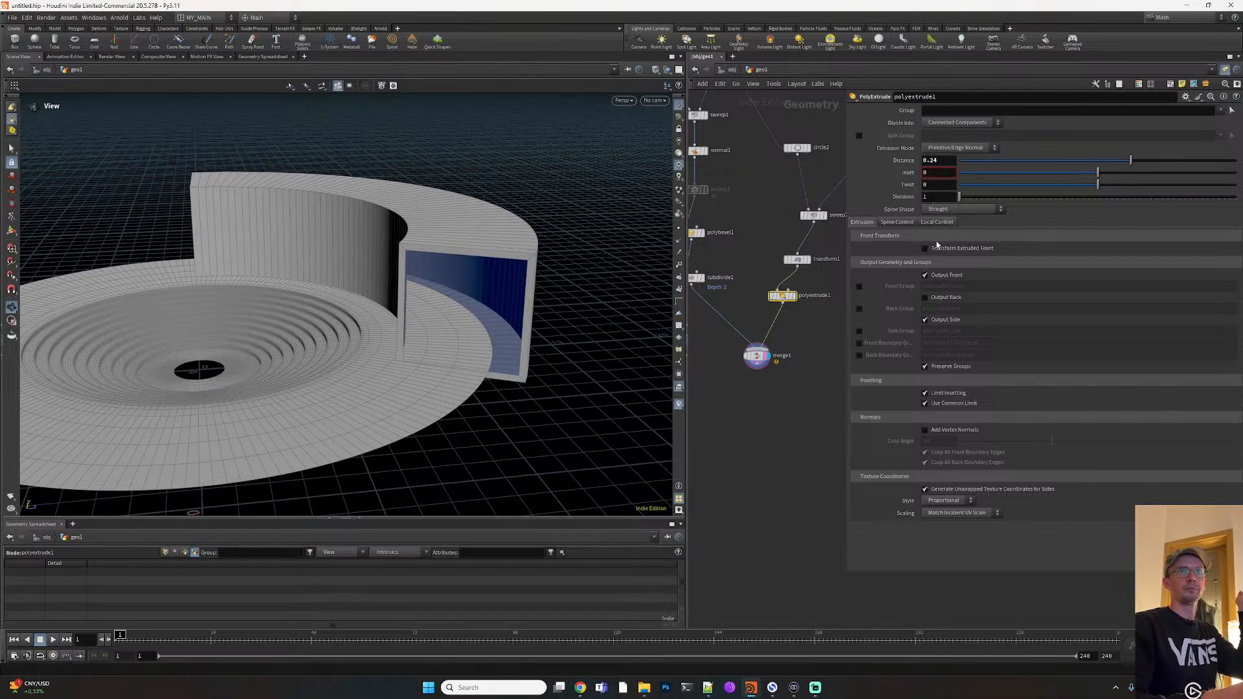
# Enable Output Back on polyextrude1 and examine the hollow arc's open end and wall thickness from closer up
pyautogui.click(925, 297)
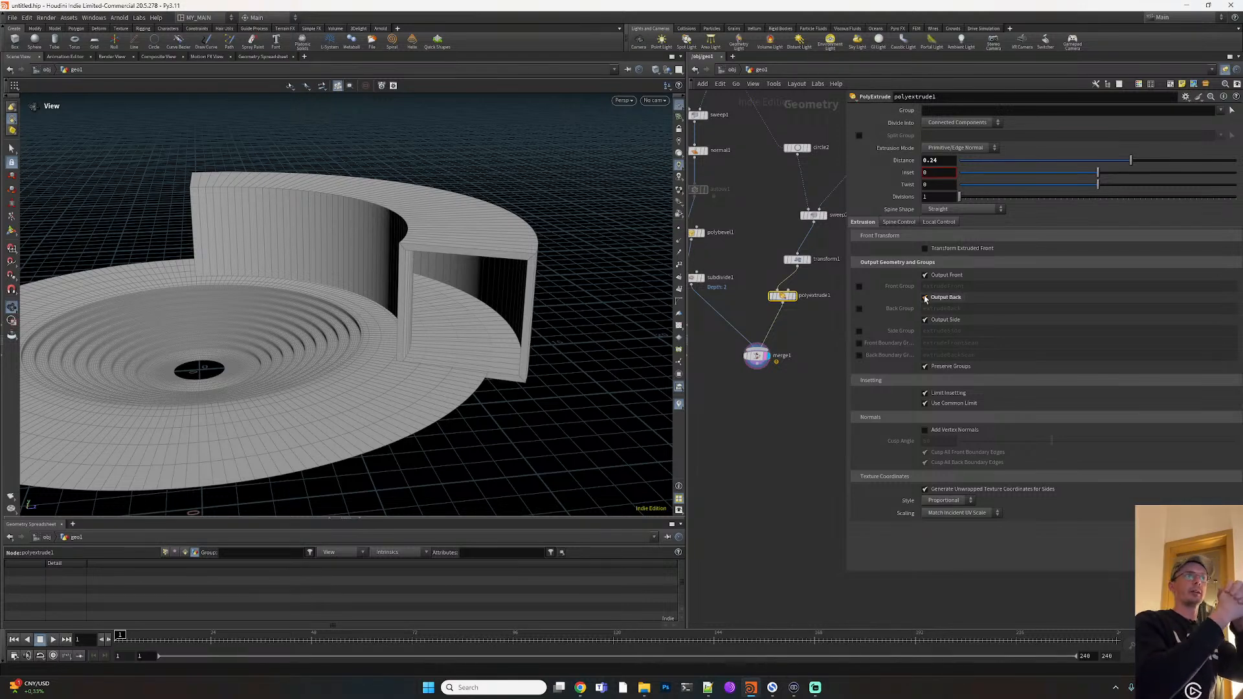
pyautogui.moveTo(468, 330); pyautogui.dragTo(473, 304, button='right')
pyautogui.moveTo(472, 304); pyautogui.dragTo(496, 264)
pyautogui.moveTo(410, 332); pyautogui.dragTo(408, 300)
pyautogui.moveTo(462, 335); pyautogui.dragTo(518, 303)
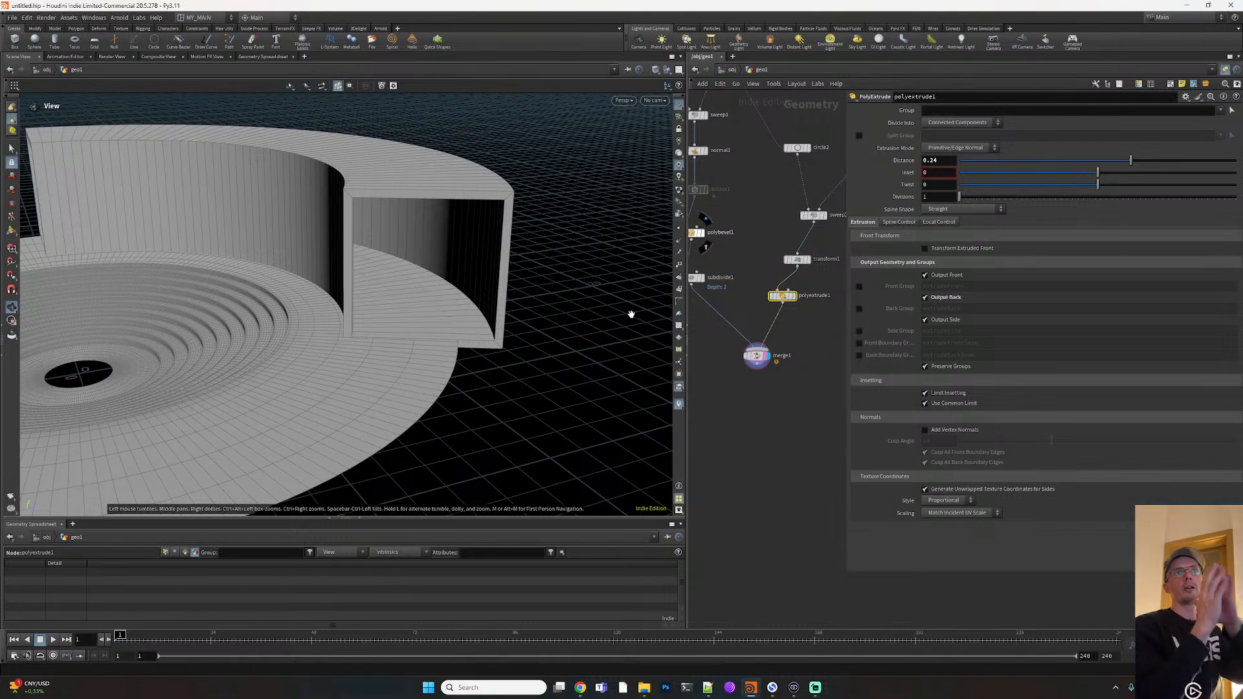
# Copy polyextrude1's Distance parameter and insert a Transform node between polyextrude1 and merge1
pyautogui.rightClick(936, 160)
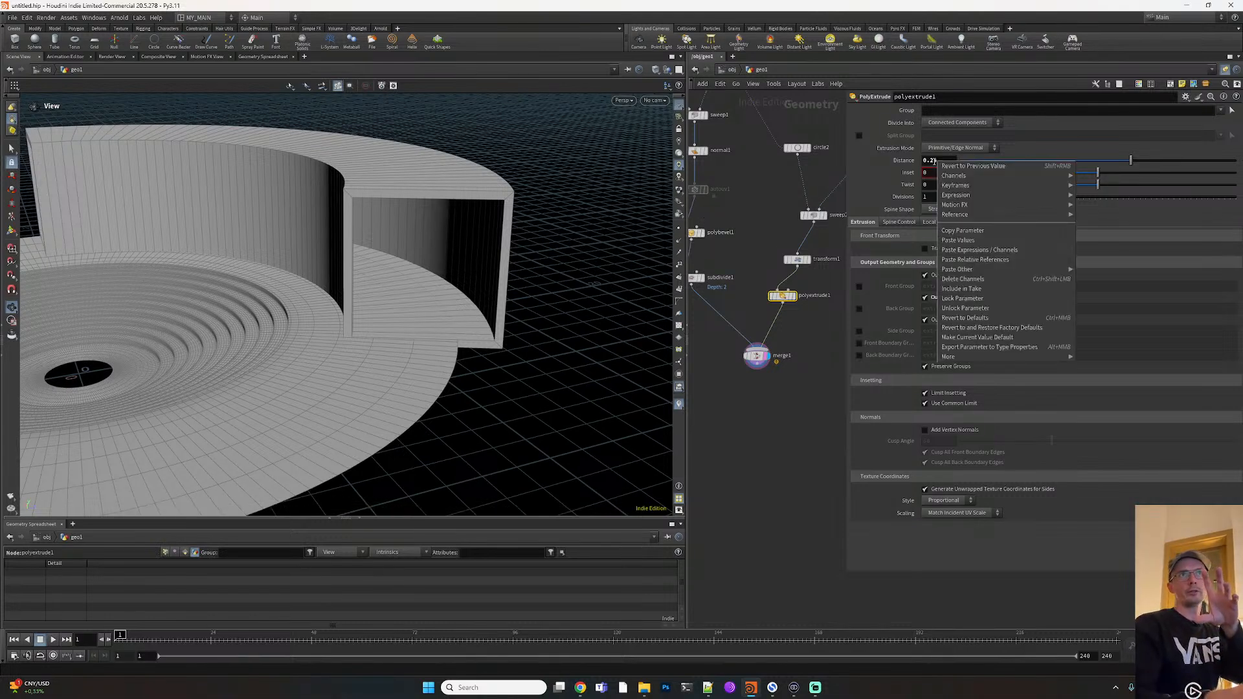
pyautogui.click(962, 231)
pyautogui.press('Tab')
pyautogui.write('tra')
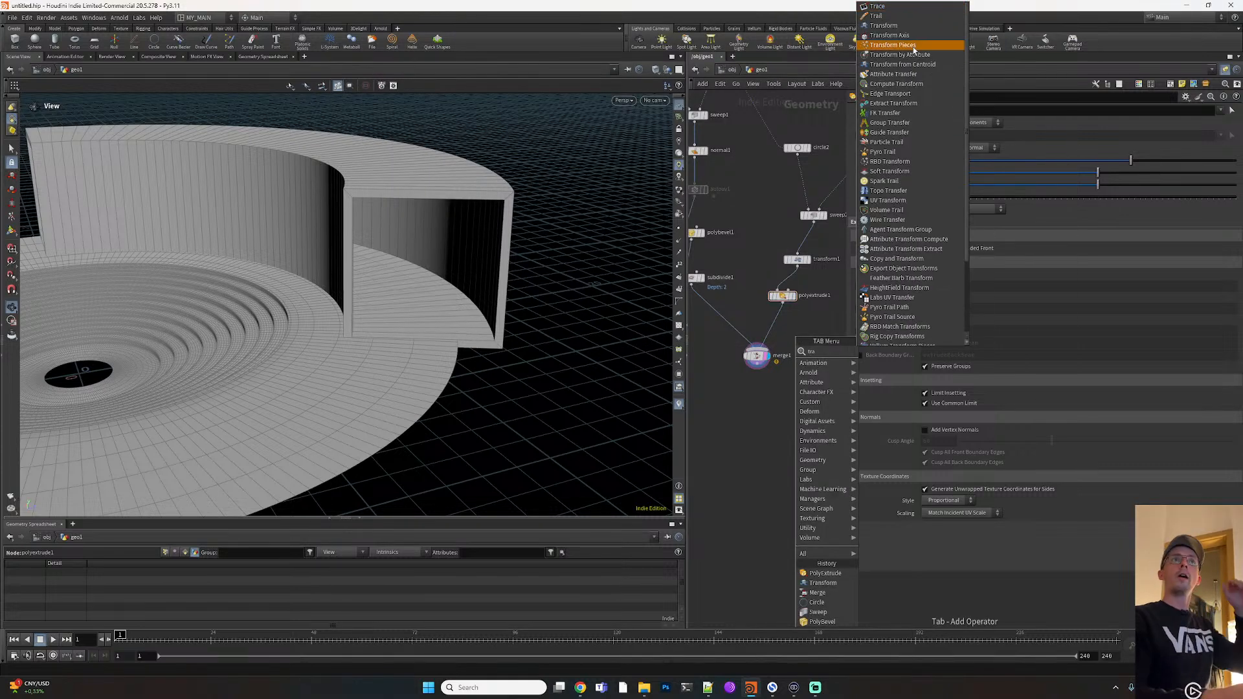
pyautogui.click(884, 26)
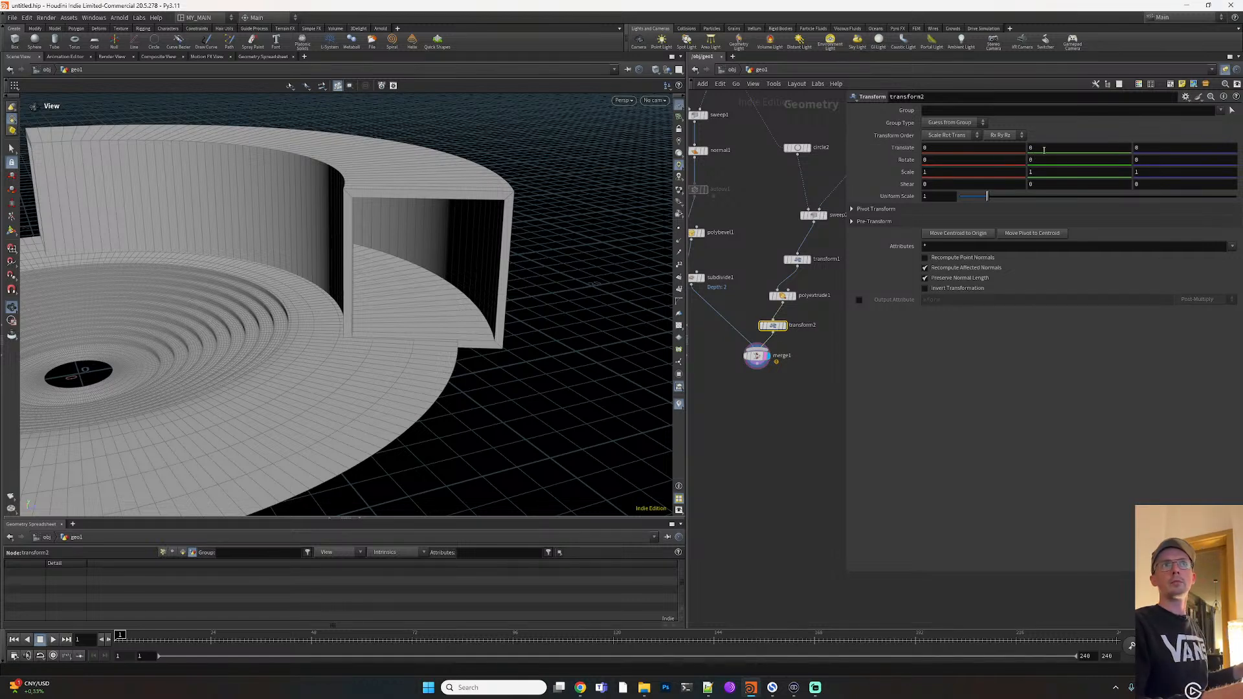
# Link transform2's Y translate to polyextrude1's Distance with a relative reference and inspect how the thickened arc sits on the disc
pyautogui.rightClick(1029, 149)
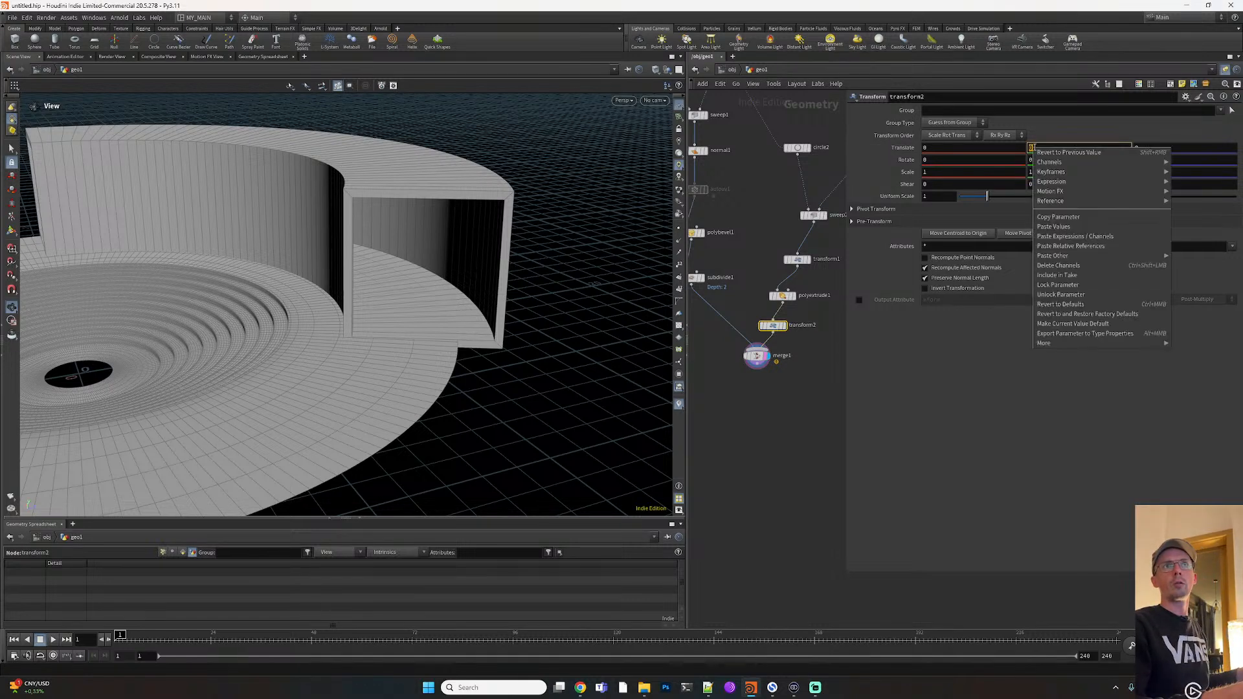
pyautogui.click(1074, 242)
pyautogui.press('Return')
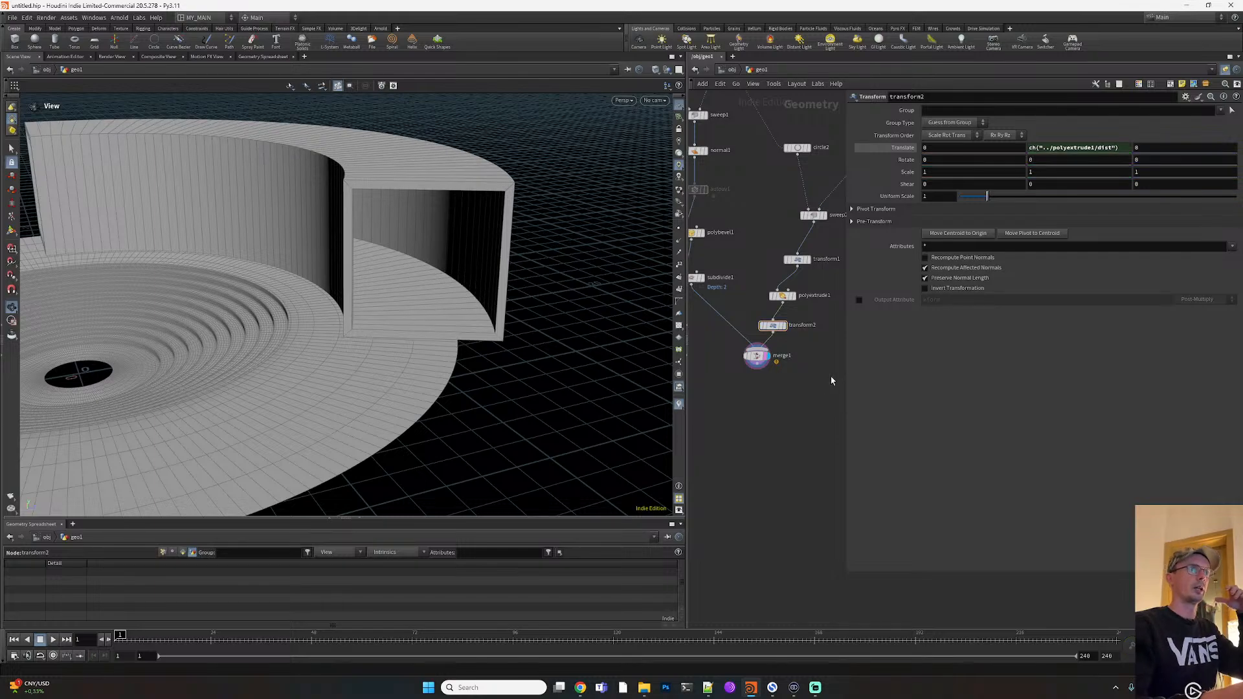
pyautogui.moveTo(373, 313); pyautogui.dragTo(458, 300, button='right')
pyautogui.moveTo(458, 300); pyautogui.dragTo(376, 317)
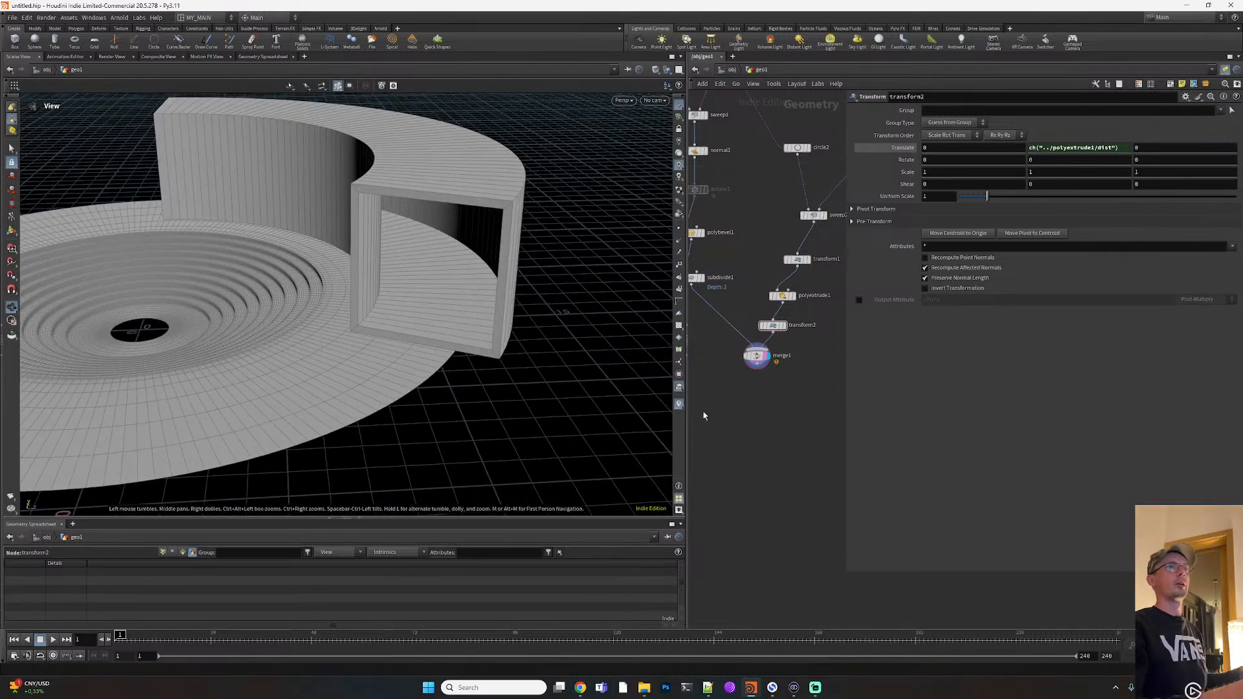
# Raise the End Length on attribwrangle1 to 6.1 to widen the disc's outer flat area, and inspect the result
pyautogui.scroll(-4, 742, 410)
pyautogui.moveTo(775, 246); pyautogui.dragTo(791, 264, button='middle')
pyautogui.scroll(2, 791, 267)
pyautogui.click(742, 225)
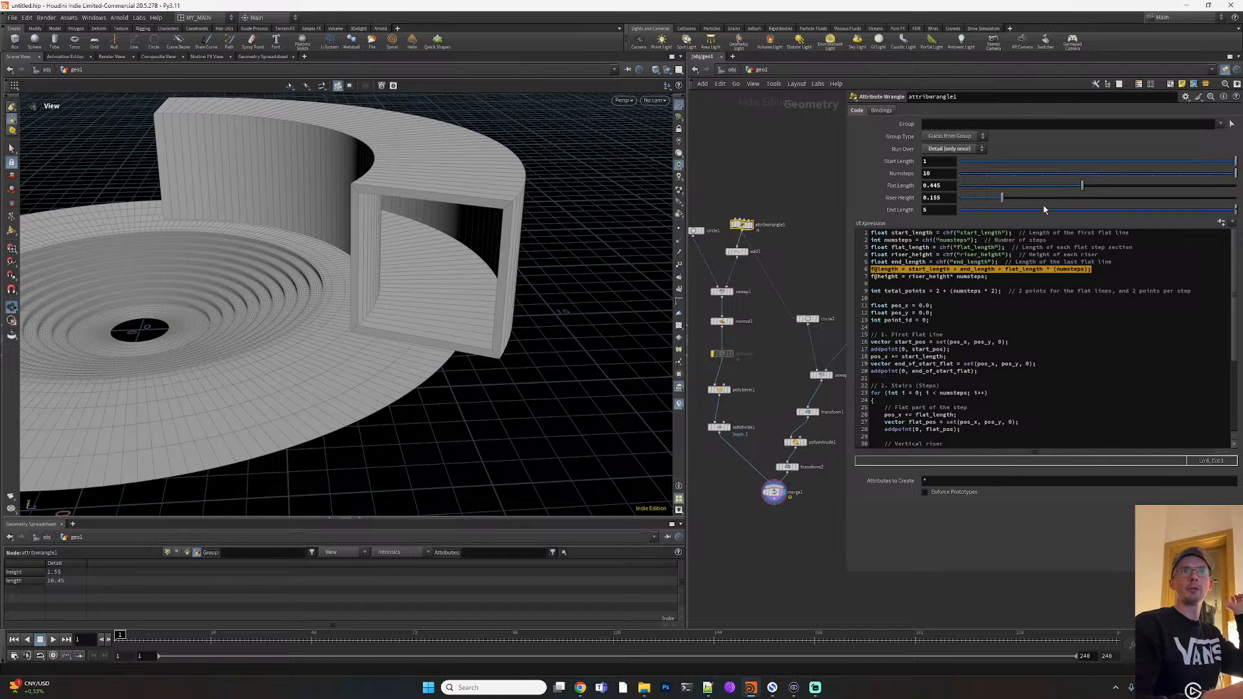
pyautogui.moveTo(939, 197); pyautogui.dragTo(997, 205, button='middle')
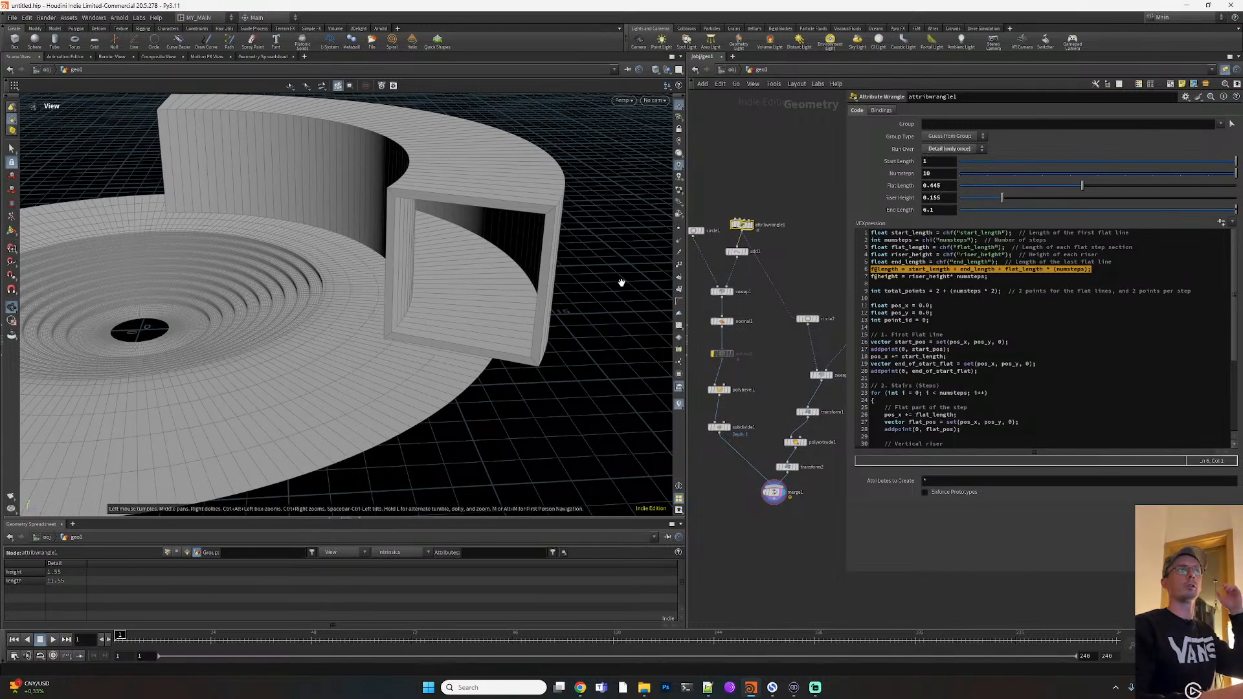
pyautogui.moveTo(300, 370); pyautogui.dragTo(414, 337)
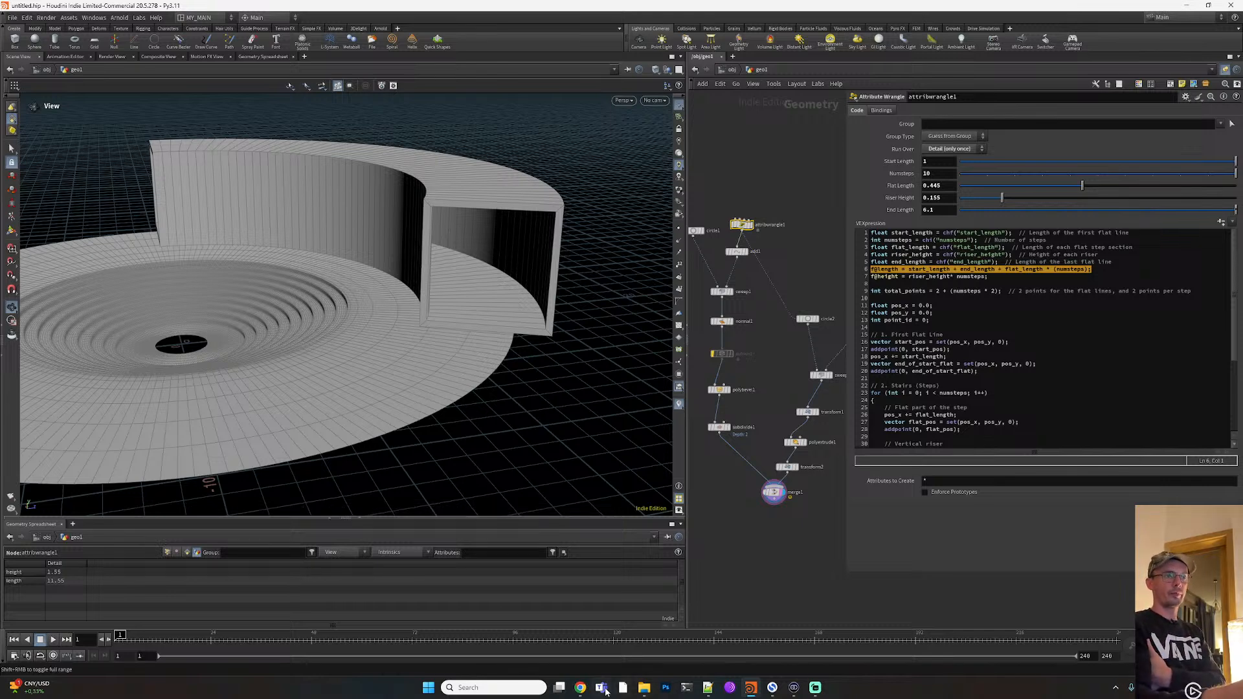
# Compare the model with the architectural concept render in Chrome, focusing on the open ends of the arcs, and return to Houdini
pyautogui.click(580, 688)
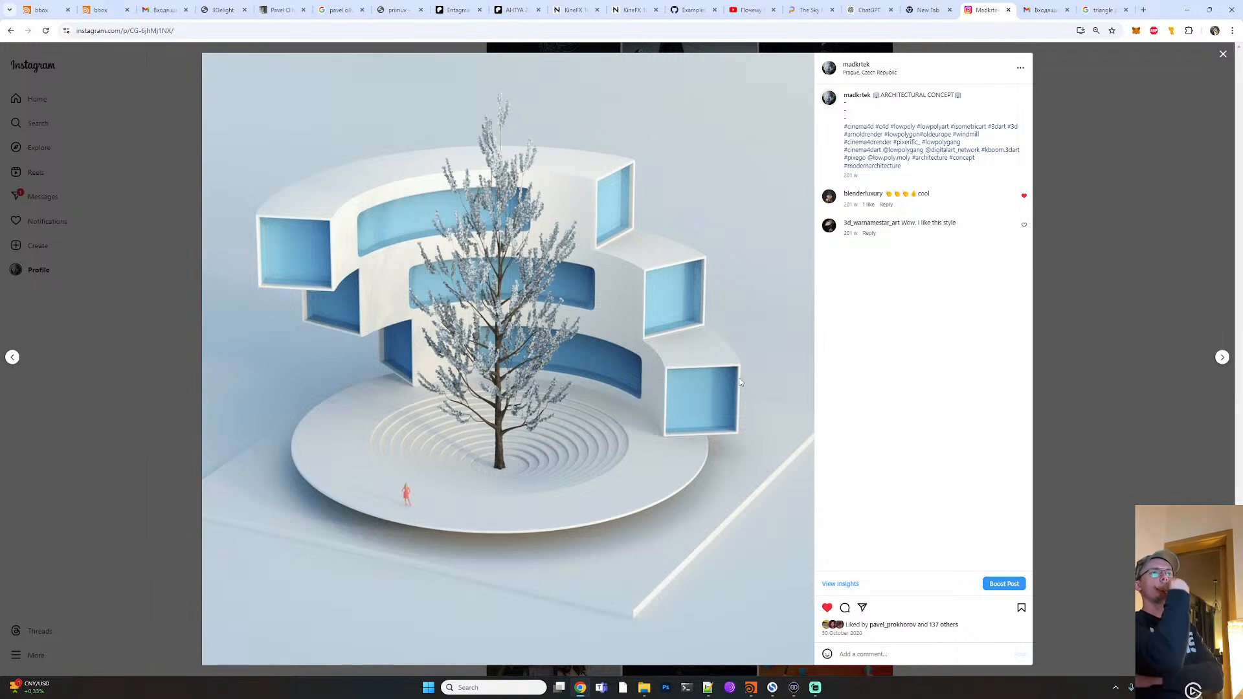
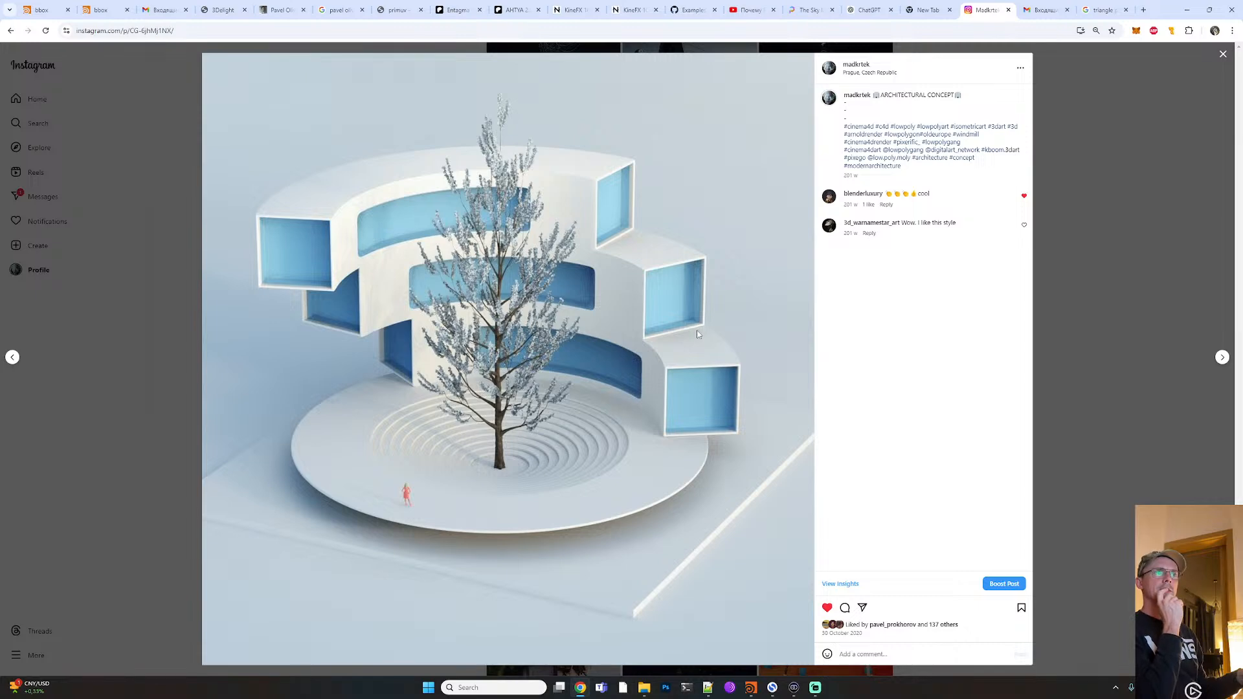
pyautogui.hotkey('alt', 'Tab')
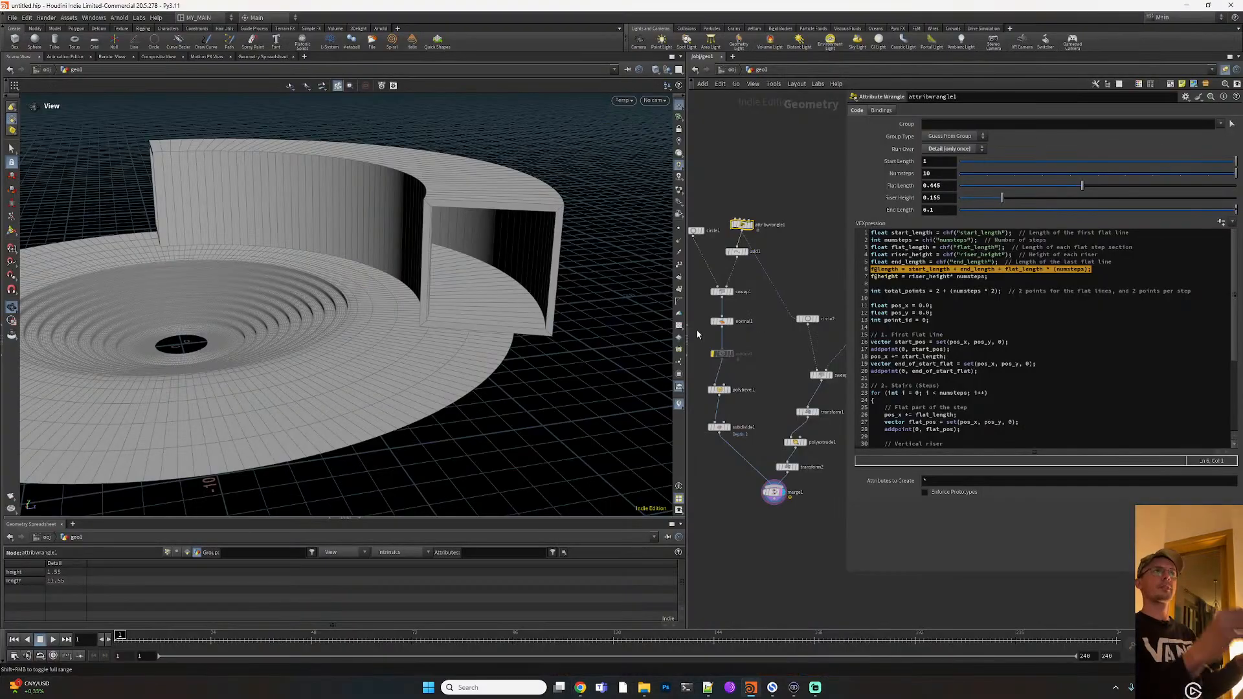
pyautogui.moveTo(784, 260); pyautogui.dragTo(763, 253, button='middle')
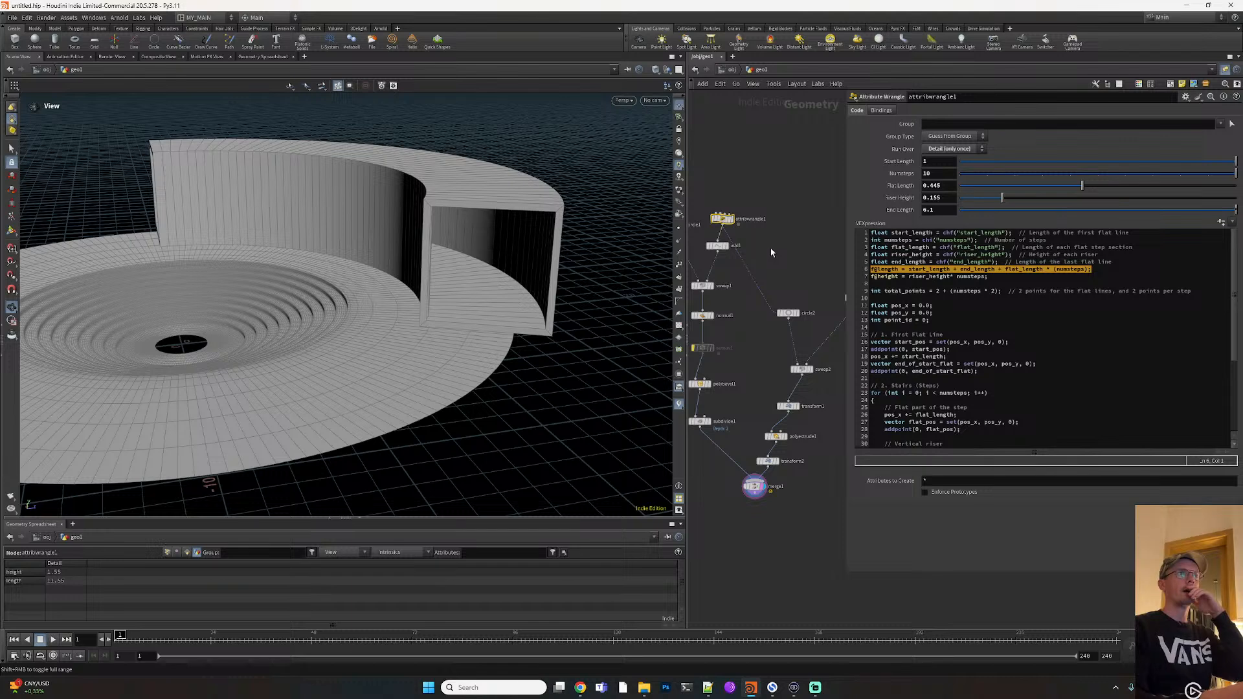
pyautogui.hotkey('alt', 'Tab')
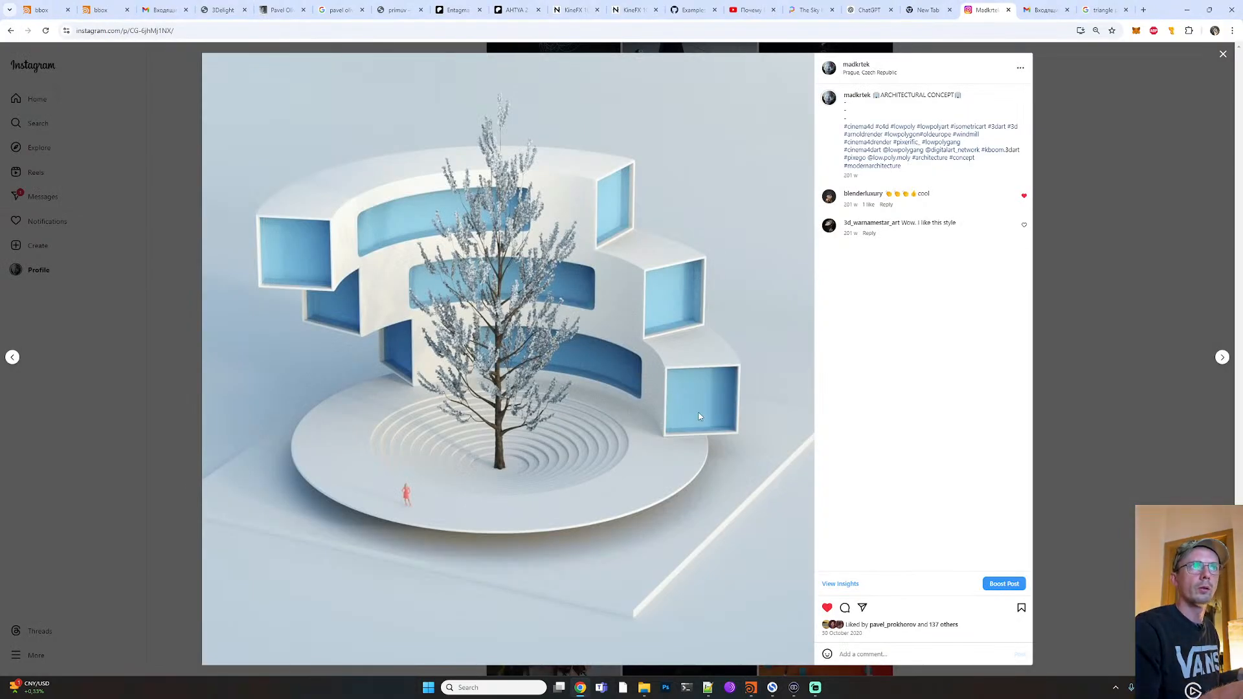
pyautogui.hotkey('alt', 'Tab')
# Close the ends of the arc by setting sweep2's End Cap Type to Single Polygon
pyautogui.moveTo(754, 341); pyautogui.dragTo(728, 333, button='middle')
pyautogui.click(773, 360)
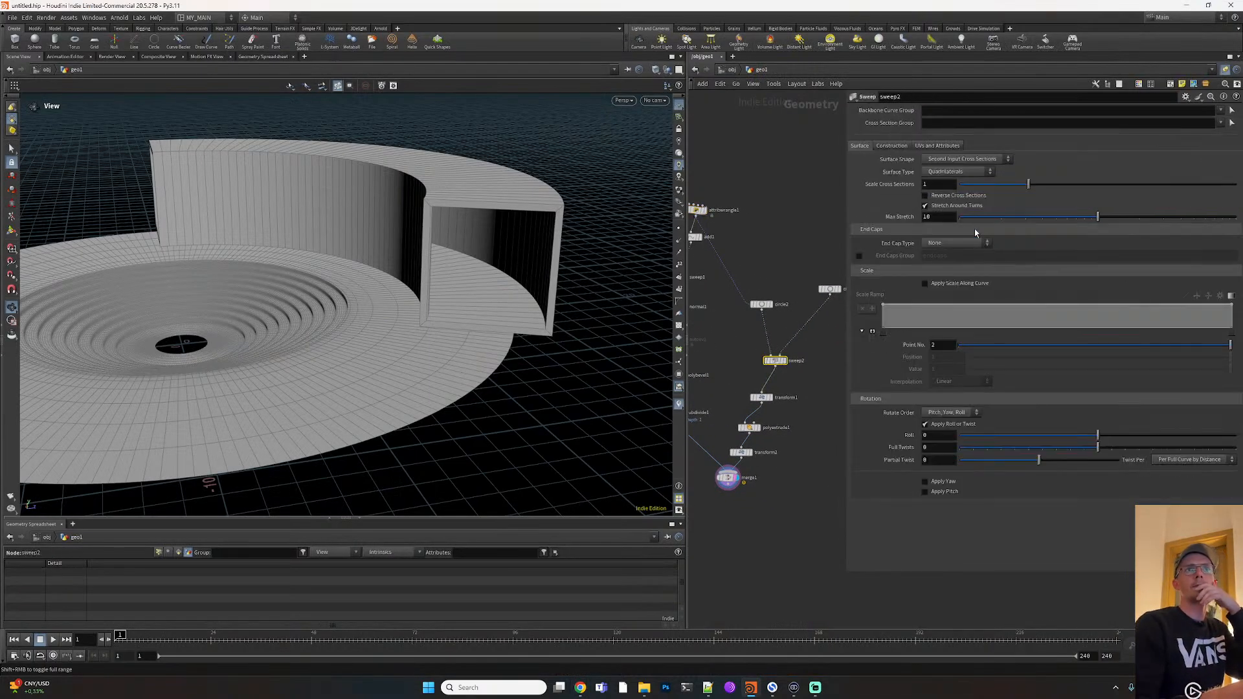
pyautogui.click(938, 243)
pyautogui.click(942, 263)
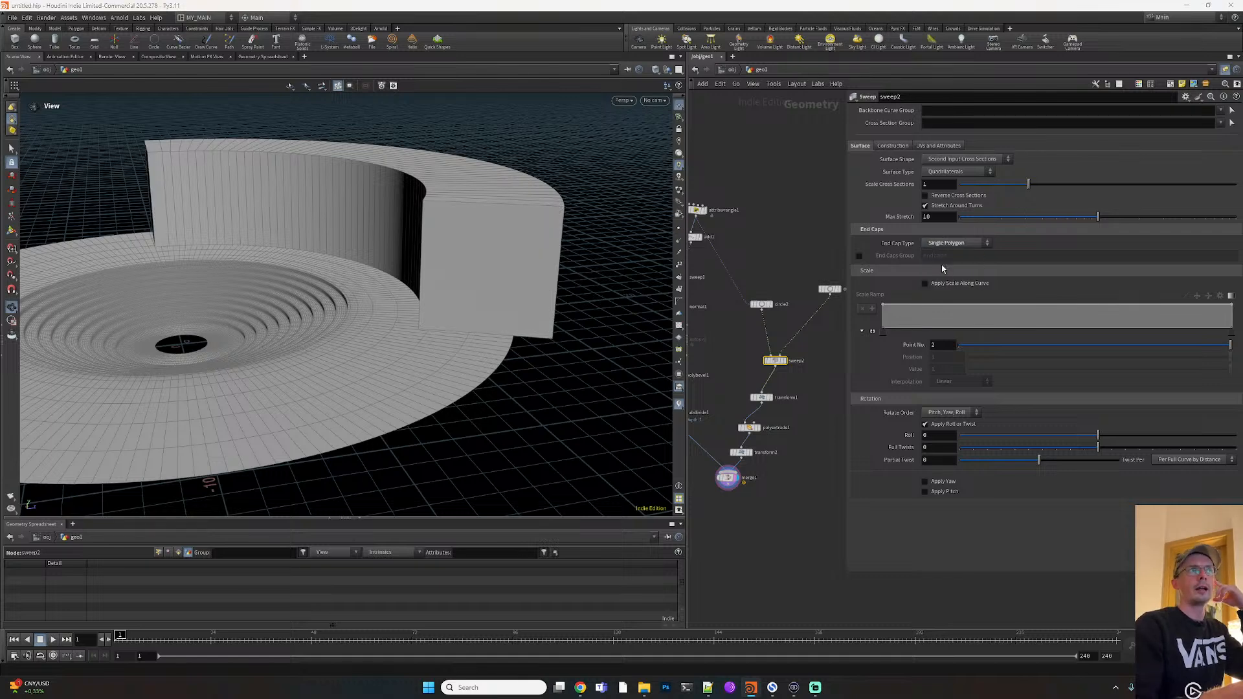
pyautogui.scroll(2, 820, 333)
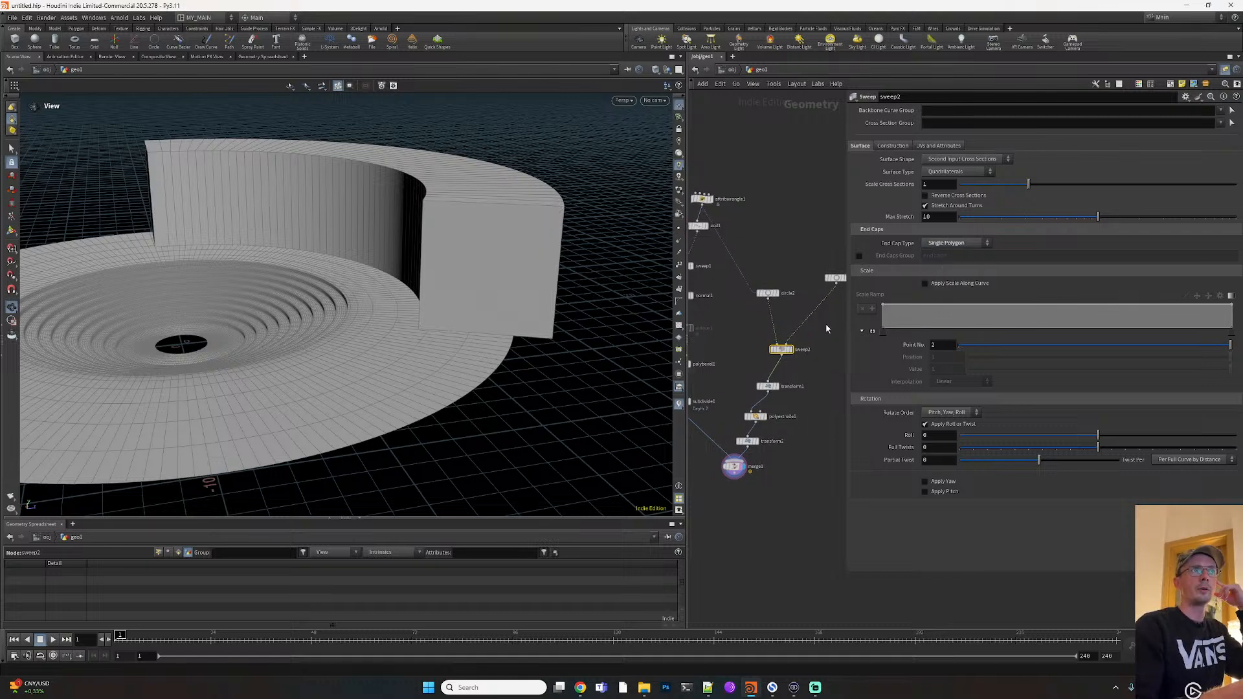
# Display polyextrude1's output alone and the merge1 result again, and open polyextrude1's parameters
pyautogui.moveTo(784, 361)
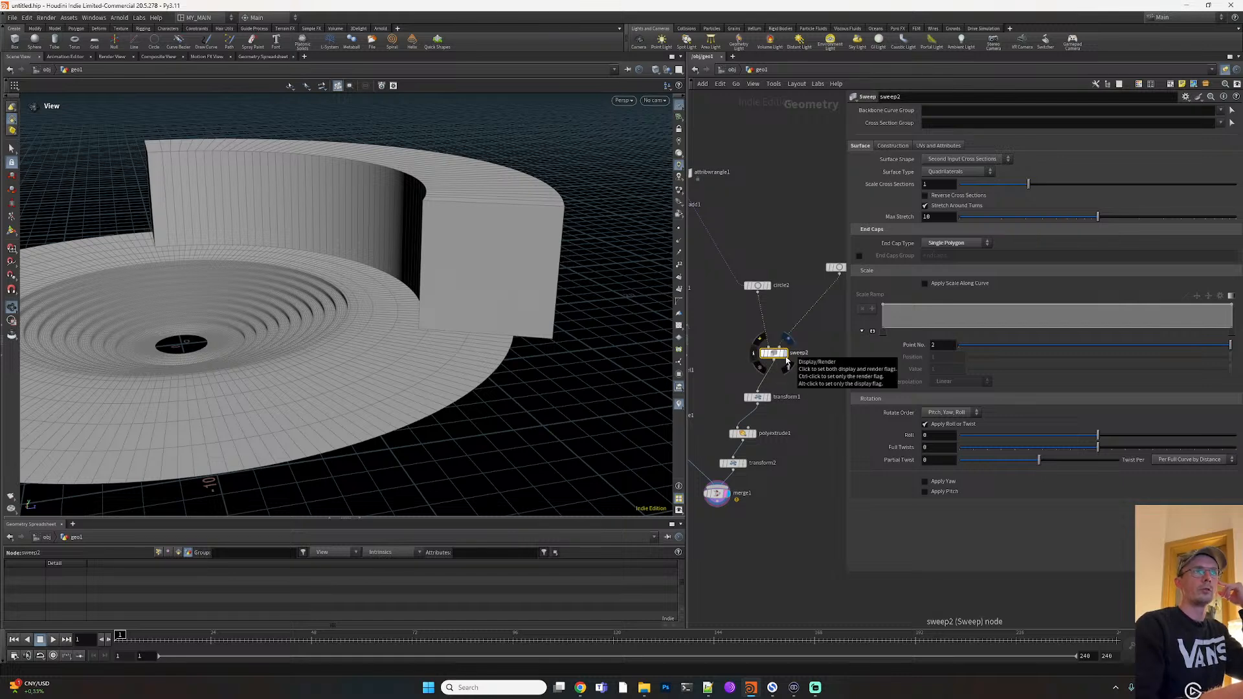
pyautogui.click(753, 436)
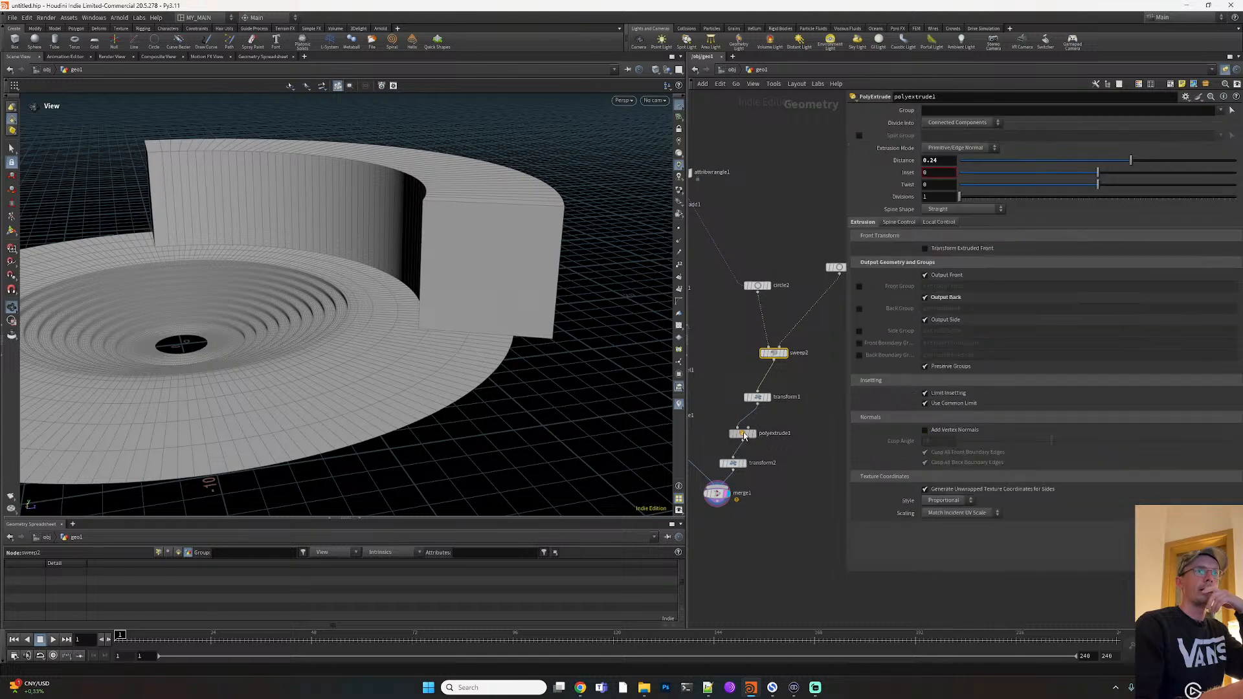
pyautogui.click(756, 433)
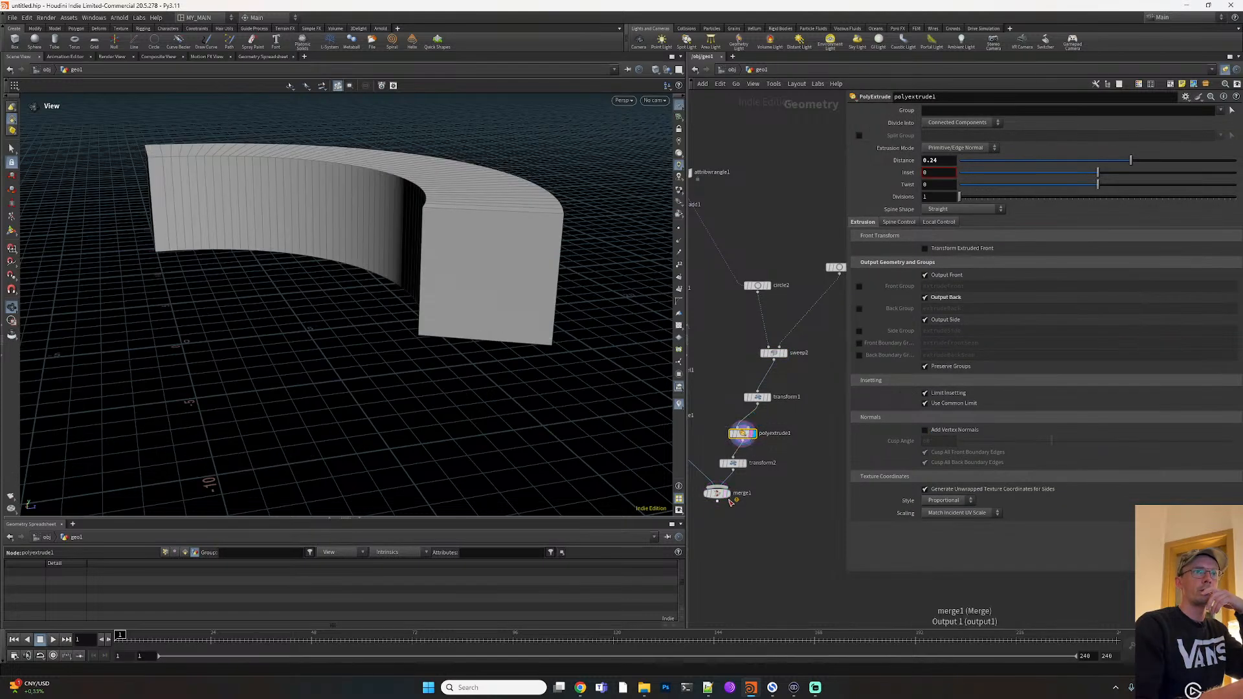
pyautogui.click(728, 494)
pyautogui.click(724, 494)
pyautogui.click(715, 494)
pyautogui.click(743, 434)
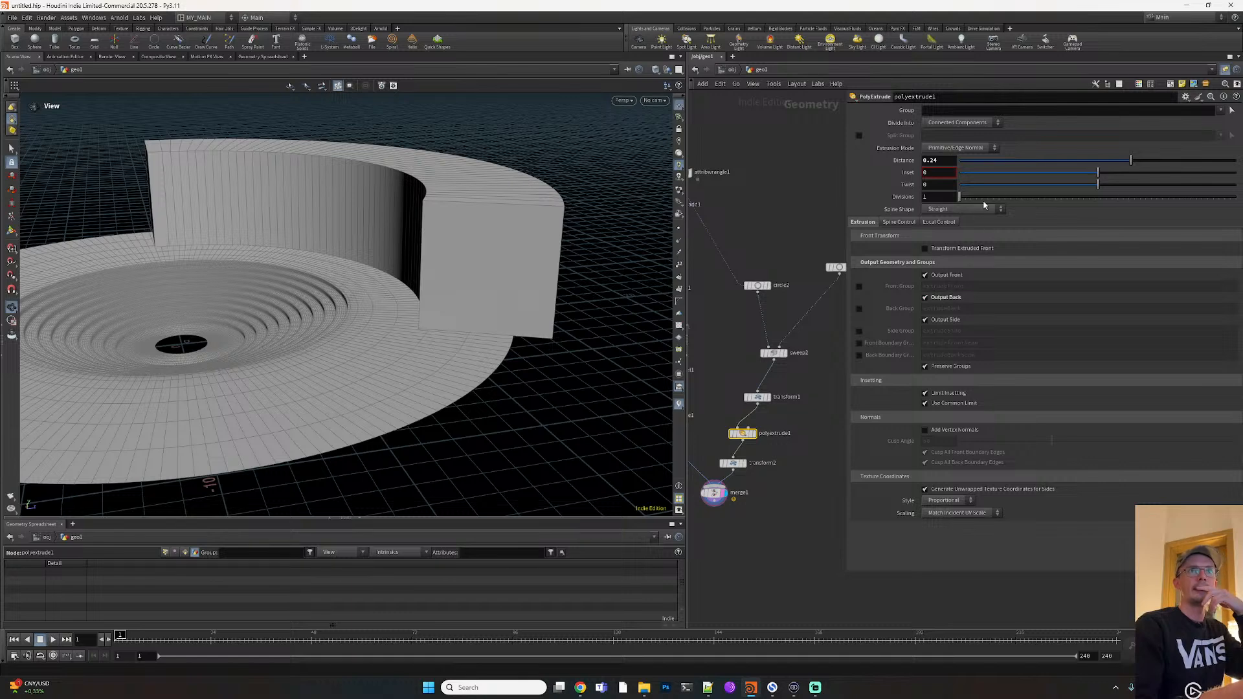
# Display polyextrude1 on its own, raise its Inset to 0.329, and undo a trial change to its Distance
pyautogui.moveTo(1088, 176)
pyautogui.mouseDown()
pyautogui.moveTo(1068, 176)
pyautogui.moveTo(1152, 174)
pyautogui.moveTo(1079, 173)
pyautogui.moveTo(1108, 162)
pyautogui.moveTo(1084, 163)
pyautogui.moveTo(1110, 175)
pyautogui.mouseUp()
pyautogui.hotkey('ctrl', 'z')
pyautogui.click(754, 435)
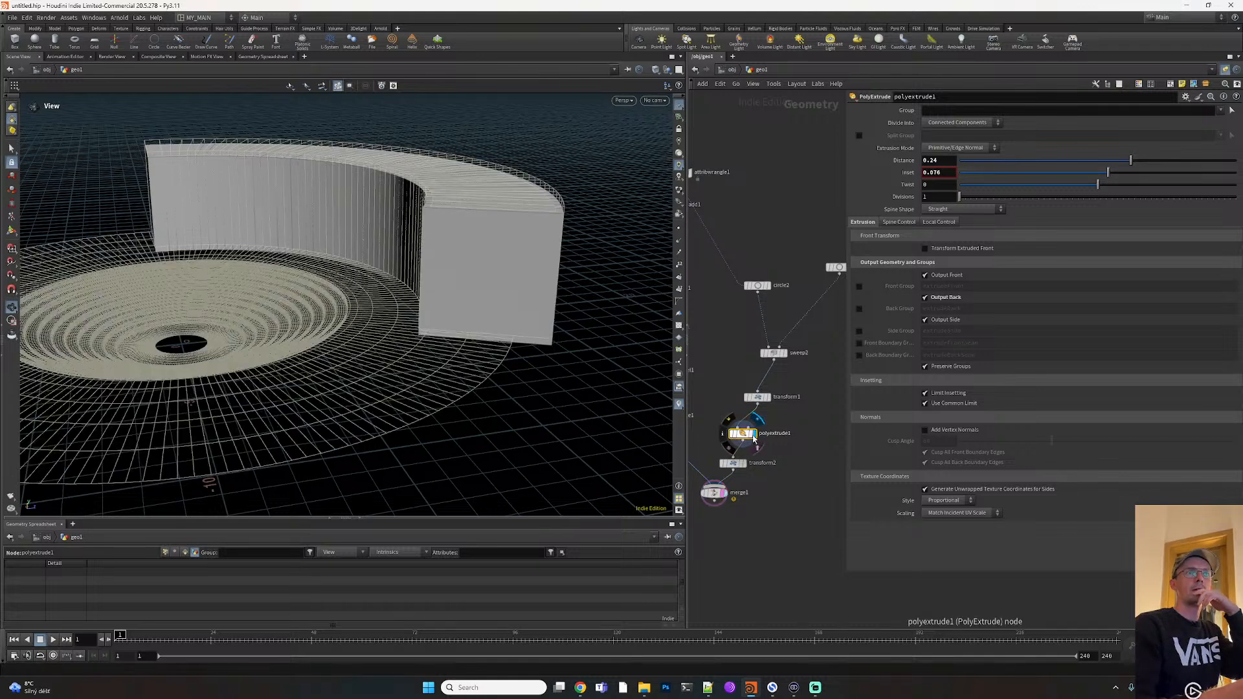
pyautogui.moveTo(1107, 176)
pyautogui.mouseDown()
pyautogui.moveTo(1049, 176)
pyautogui.moveTo(1144, 177)
pyautogui.moveTo(1142, 163)
pyautogui.moveTo(1125, 163)
pyautogui.mouseUp()
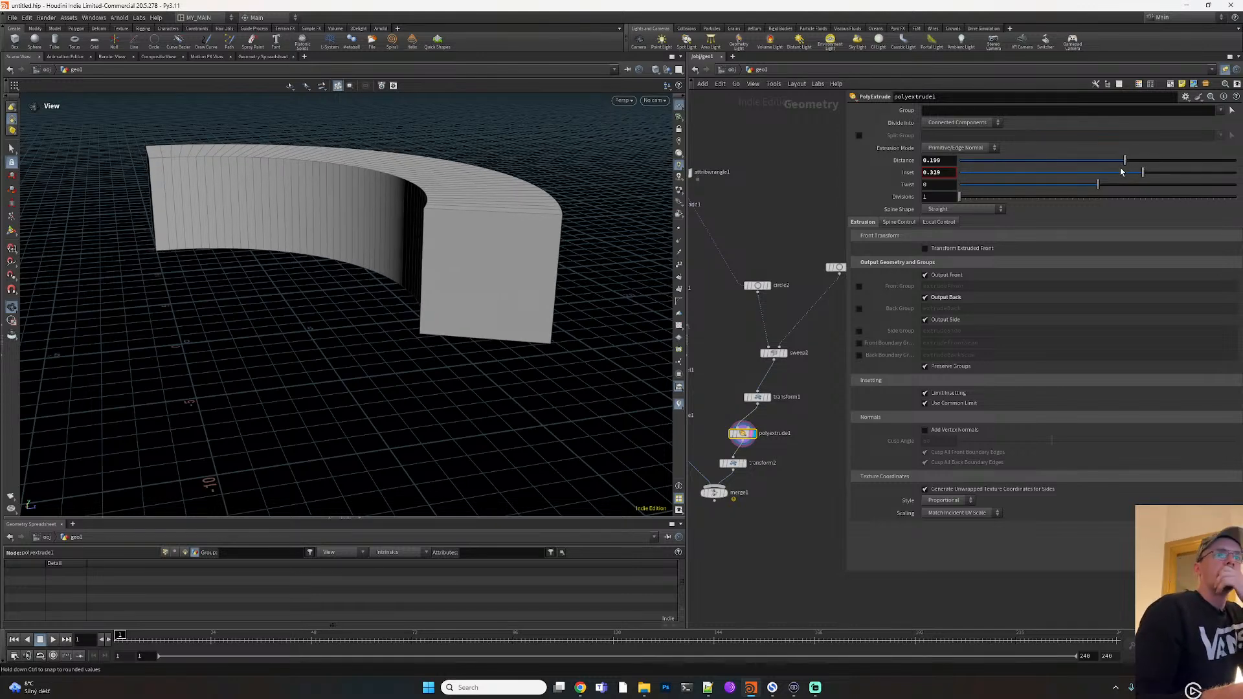
pyautogui.hotkey('ctrl', 'z')
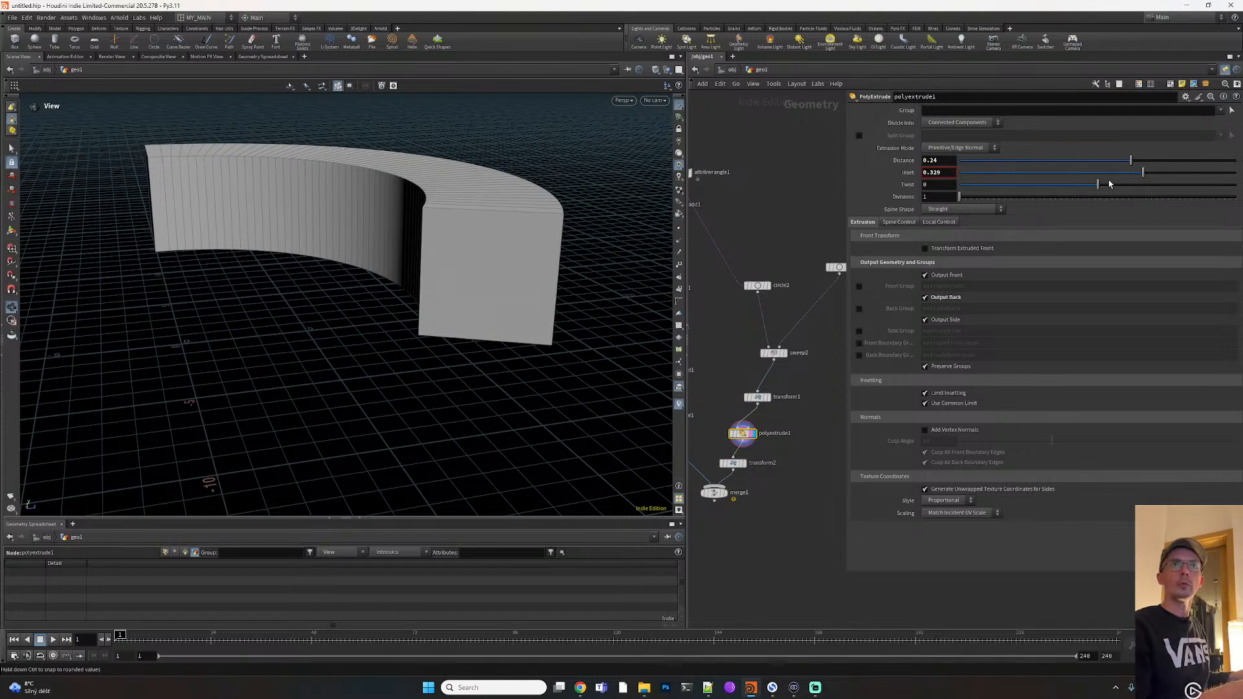
# Enable the End Caps Group output on sweep2 with the name endcaps, and return to polyextrude1's parameters
pyautogui.click(774, 358)
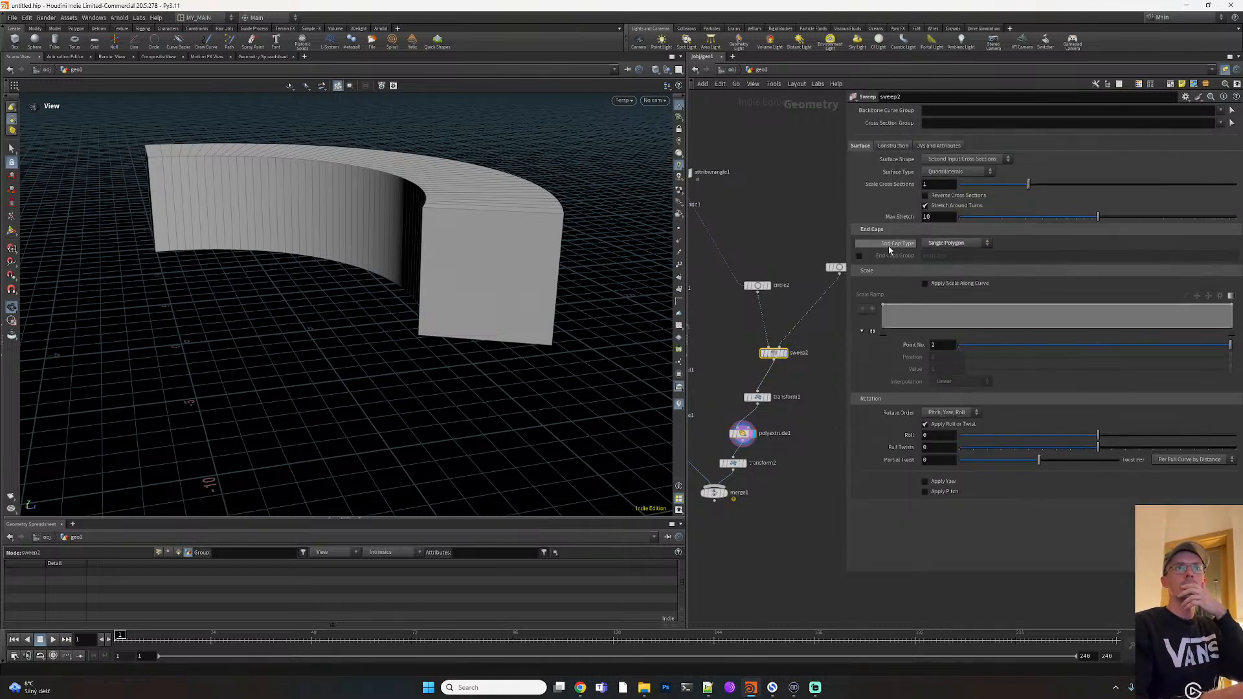
pyautogui.click(860, 257)
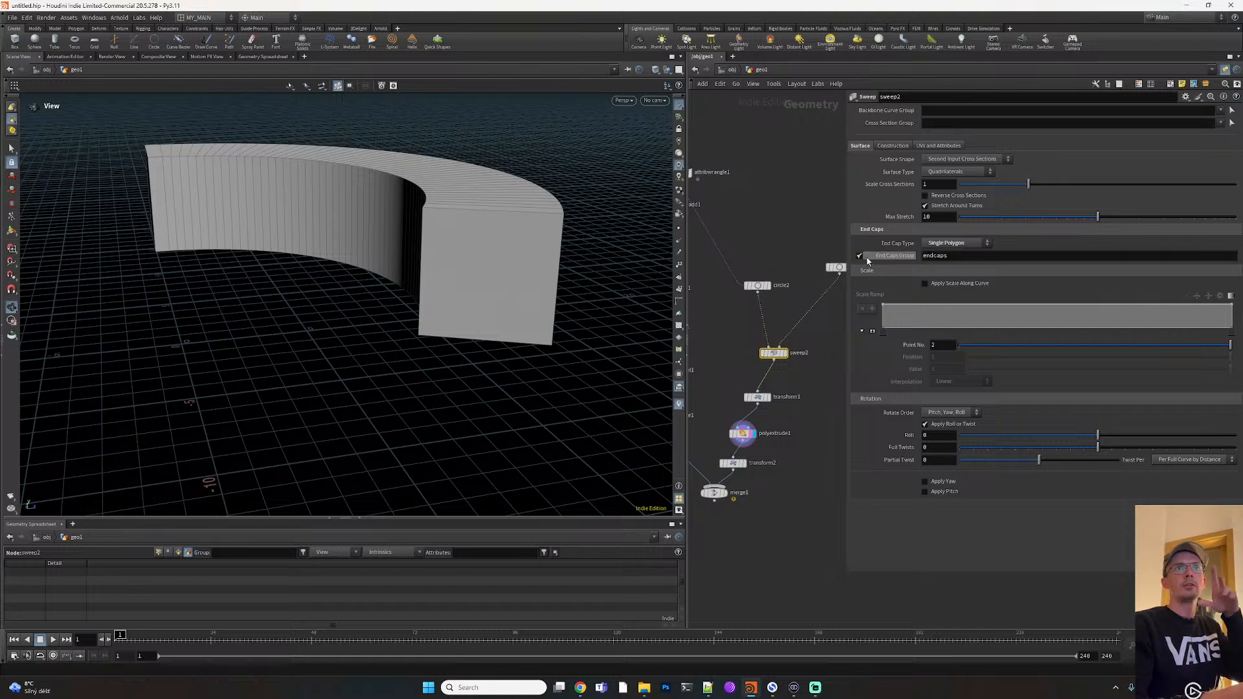
pyautogui.click(742, 434)
pyautogui.moveTo(744, 436)
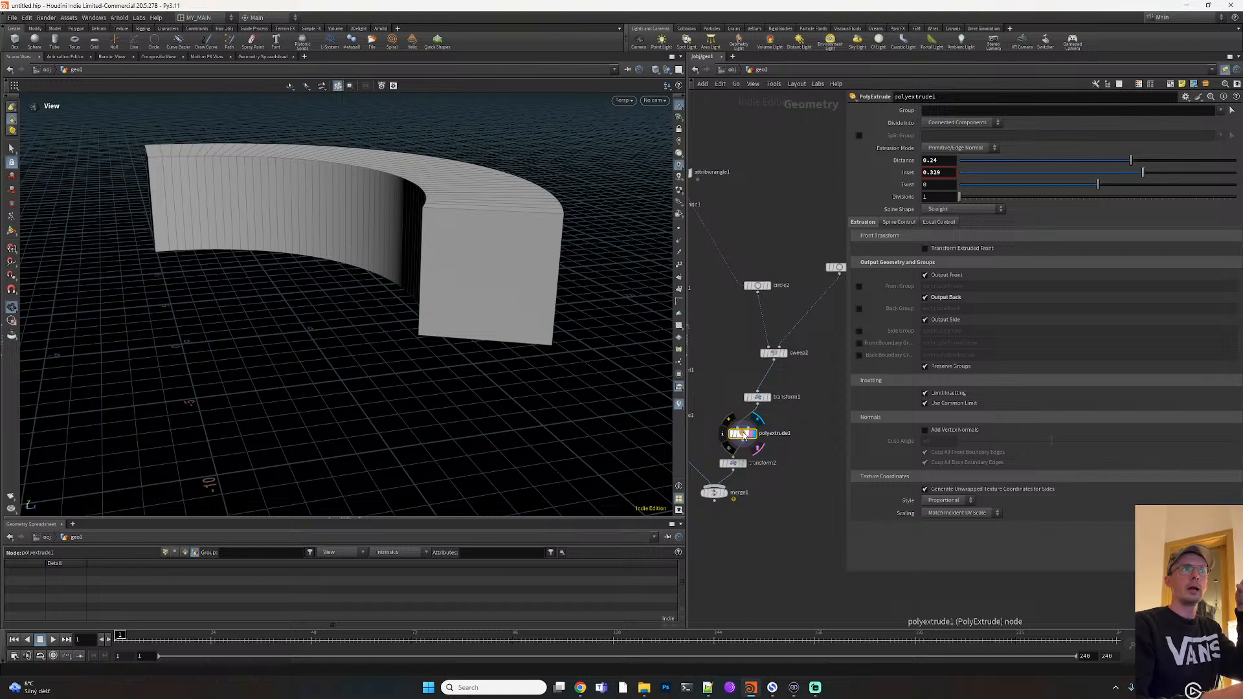
# Try to strip the arc's end caps by inserting a Blast node between transform2 and merge1 with its Group set to endcaps
pyautogui.click(733, 463)
pyautogui.moveTo(714, 494); pyautogui.dragTo(712, 543)
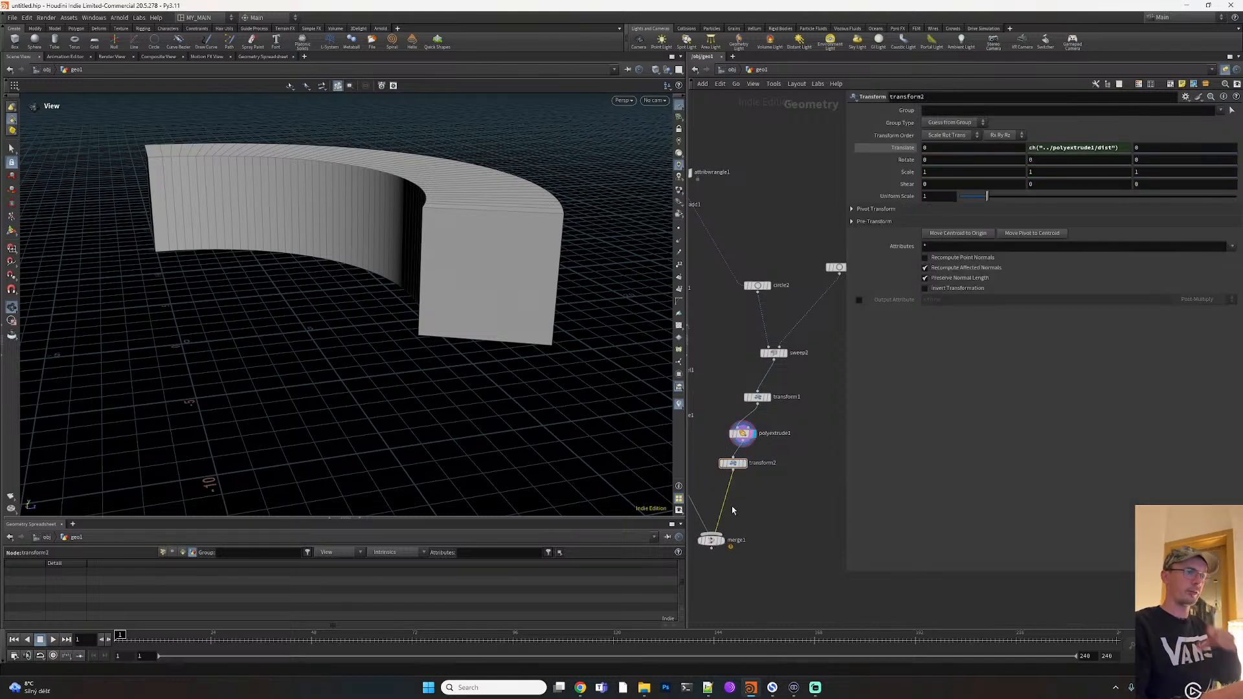
pyautogui.press('Tab')
pyautogui.write('blast')
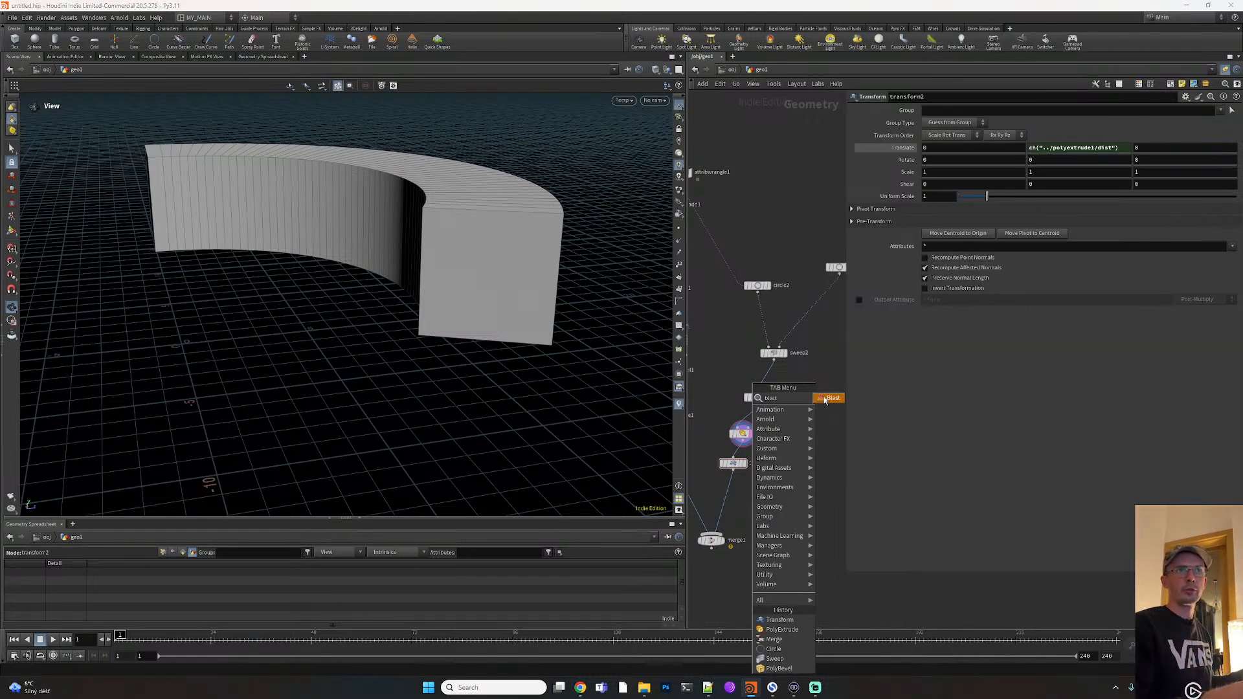
pyautogui.press('Return')
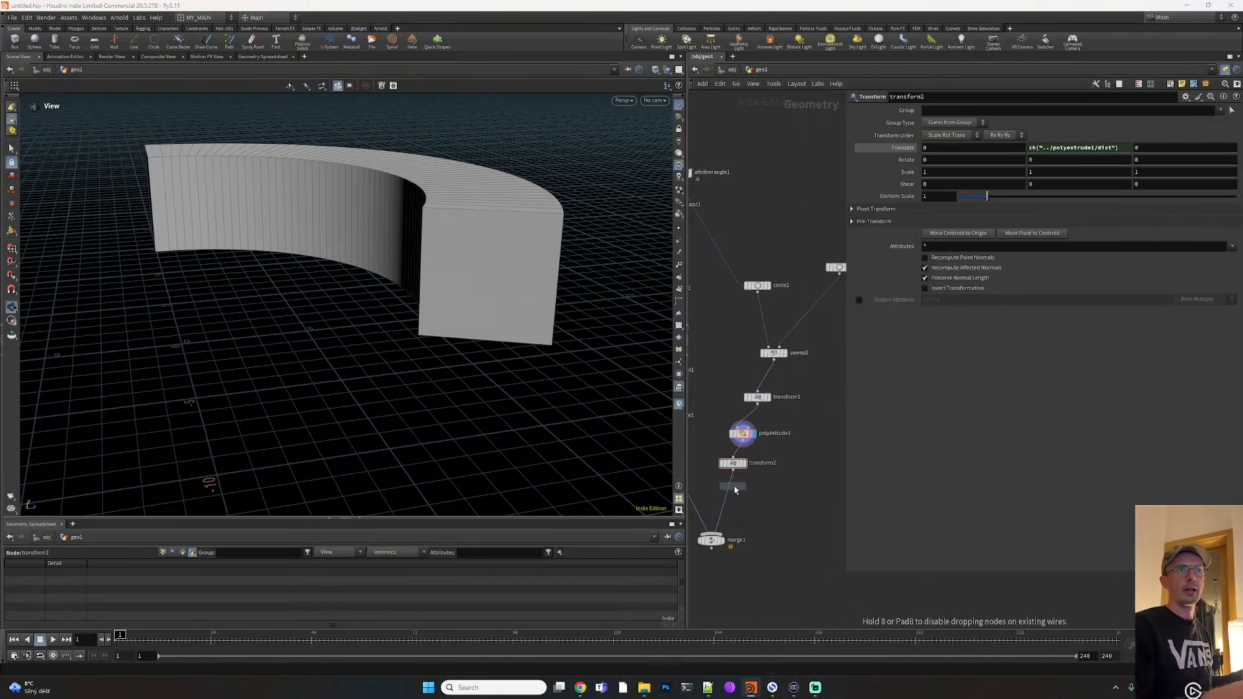
pyautogui.click(732, 490)
pyautogui.click(1220, 110)
pyautogui.click(1213, 121)
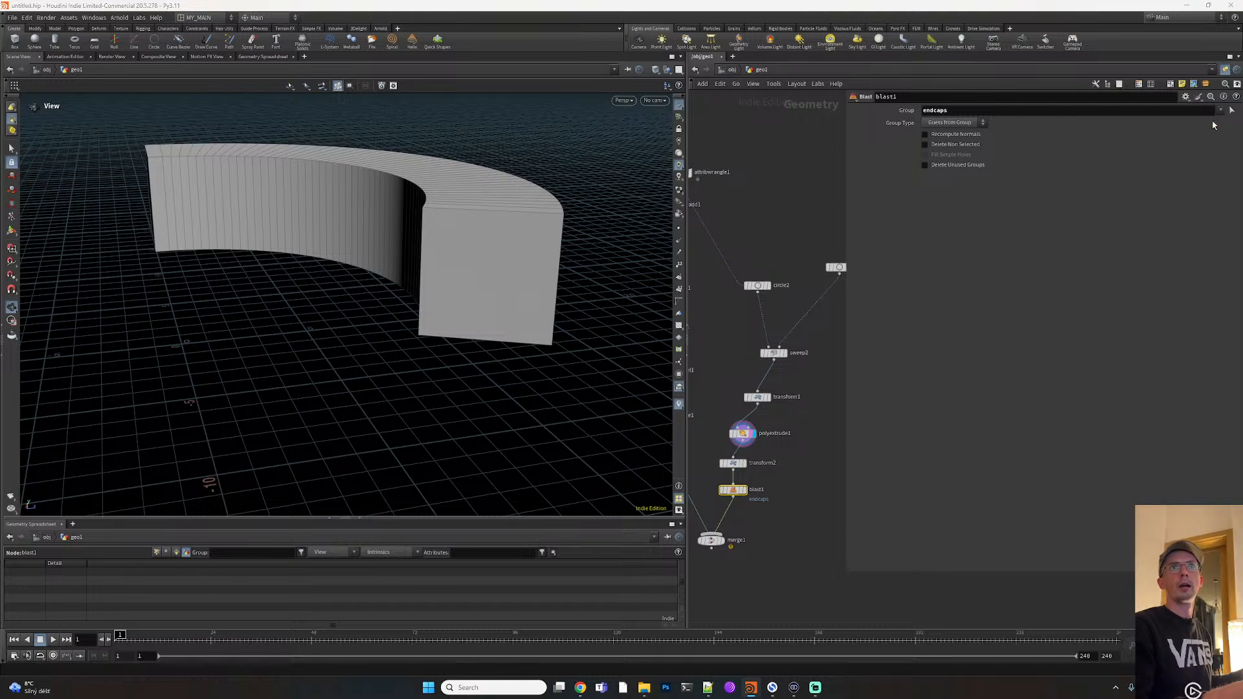
# Display blast1's result to examine the arc's open end, and delete the Blast node from the network
pyautogui.click(745, 490)
pyautogui.moveTo(586, 407); pyautogui.dragTo(537, 376)
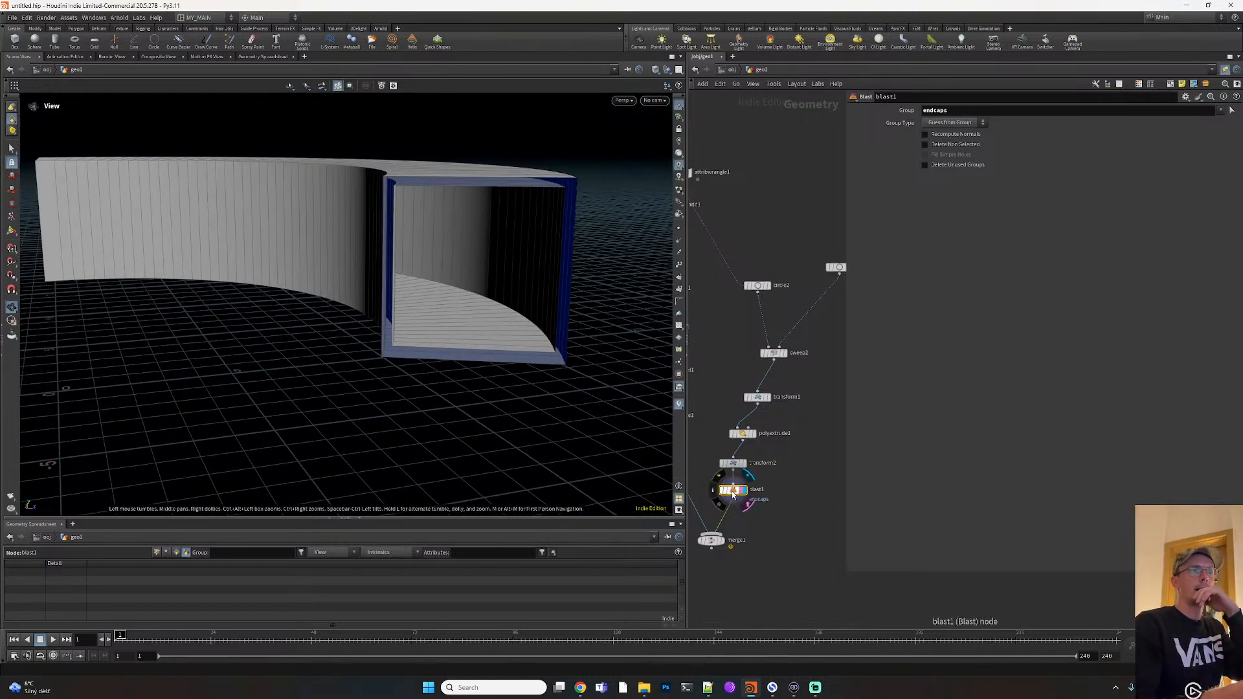
pyautogui.moveTo(732, 493); pyautogui.dragTo(769, 500)
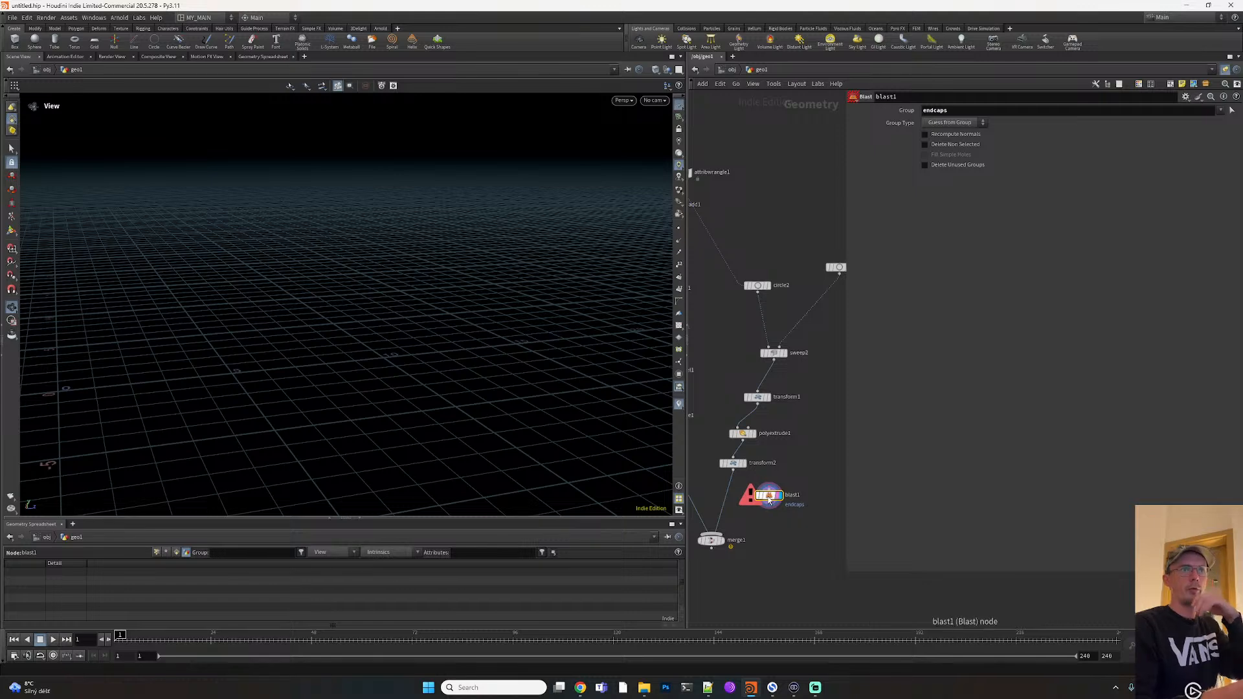
pyautogui.press('Delete')
# Make room above polyextrude1 and insert a Split node between transform1 and polyextrude1
pyautogui.moveTo(733, 462); pyautogui.dragTo(734, 482)
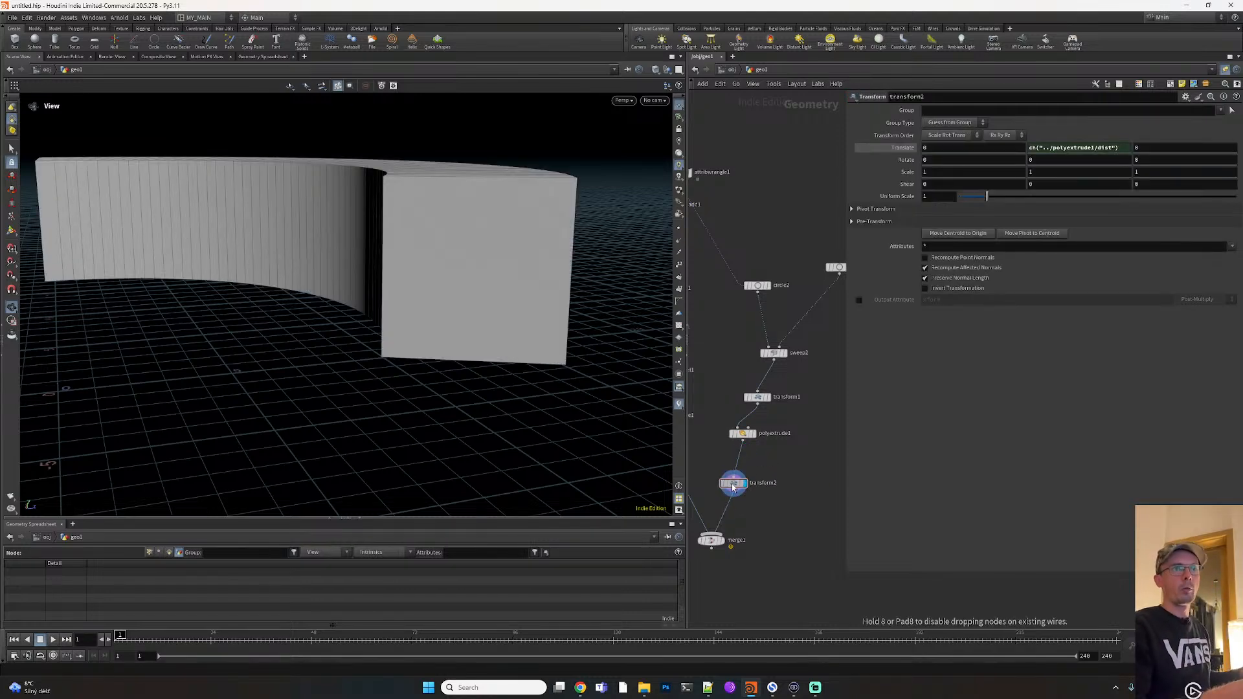
pyautogui.moveTo(744, 434); pyautogui.dragTo(745, 450)
pyautogui.press('Tab')
pyautogui.write('s')
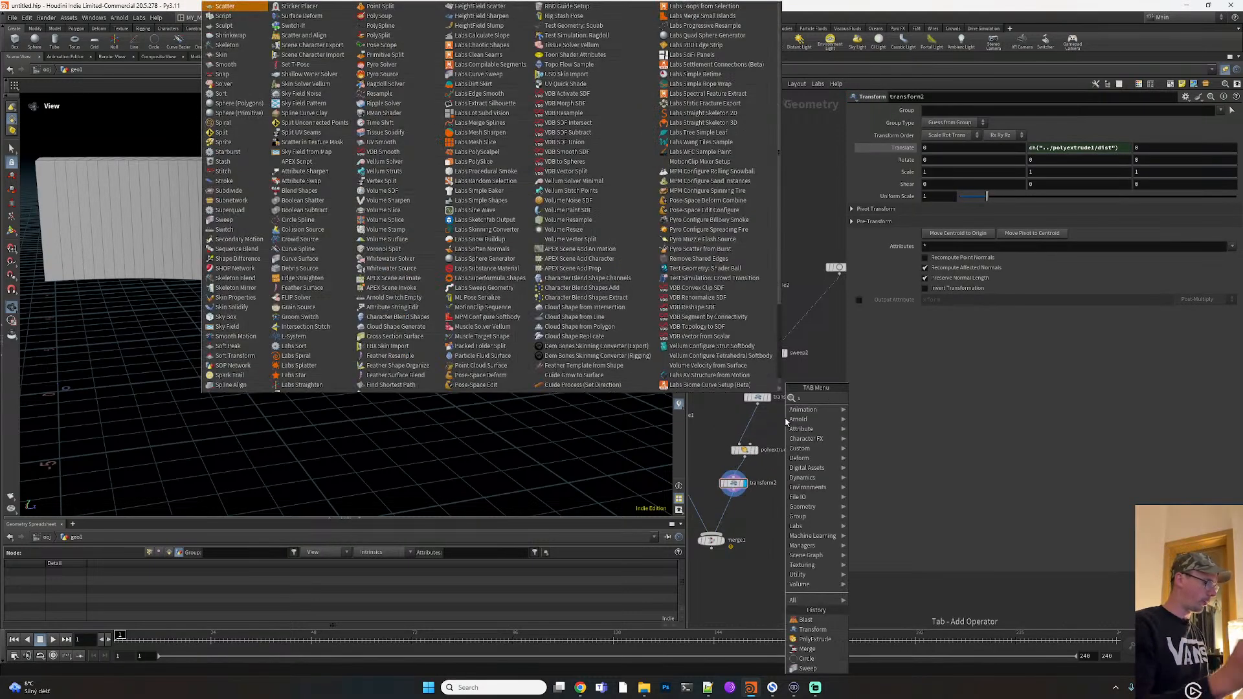
pyautogui.write('plit')
pyautogui.click(861, 398)
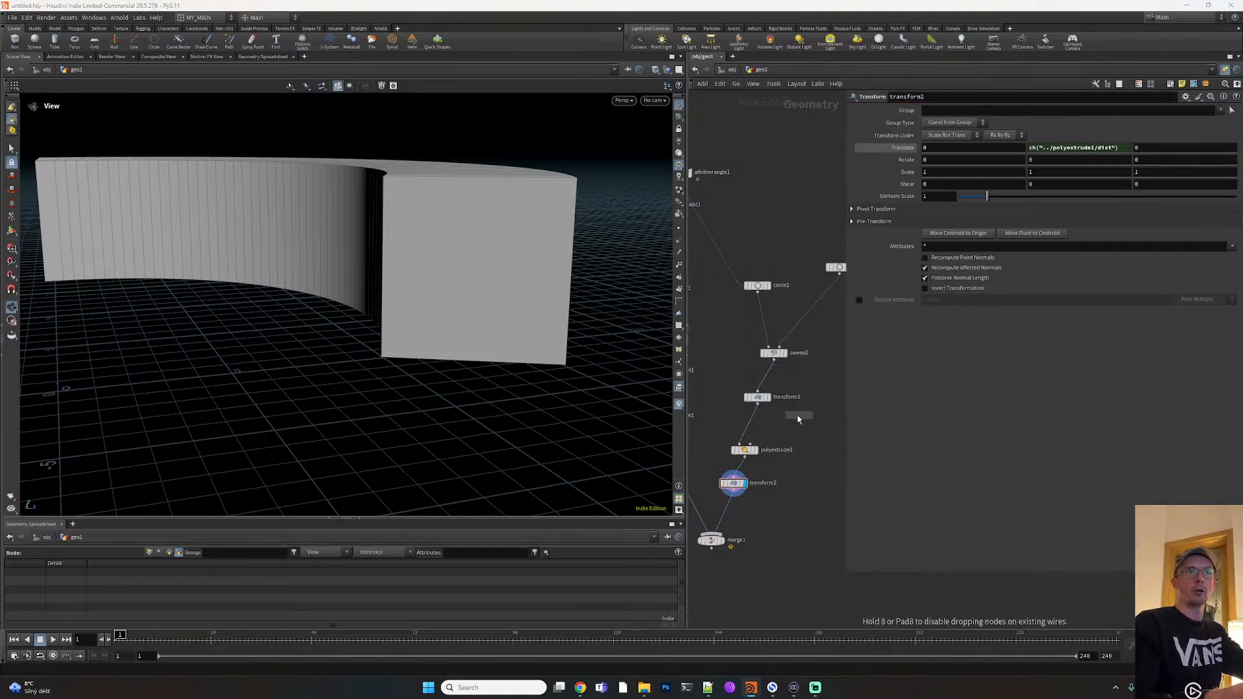
pyautogui.click(759, 426)
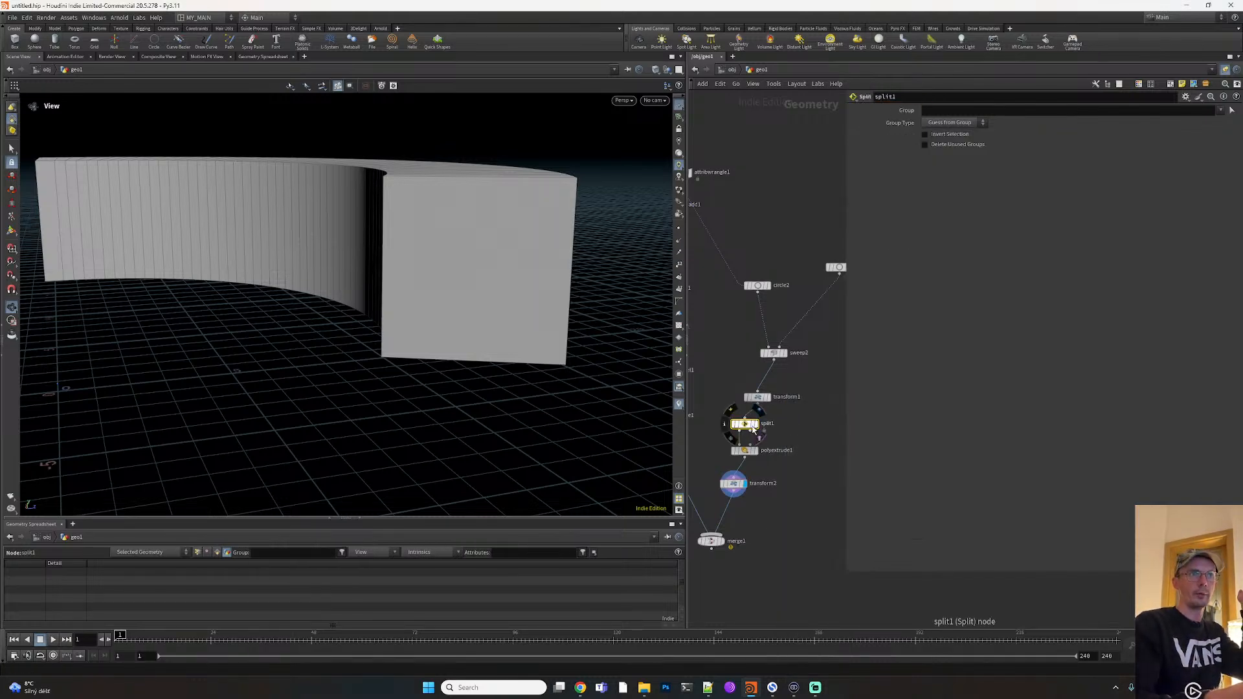
pyautogui.moveTo(764, 427); pyautogui.dragTo(768, 427)
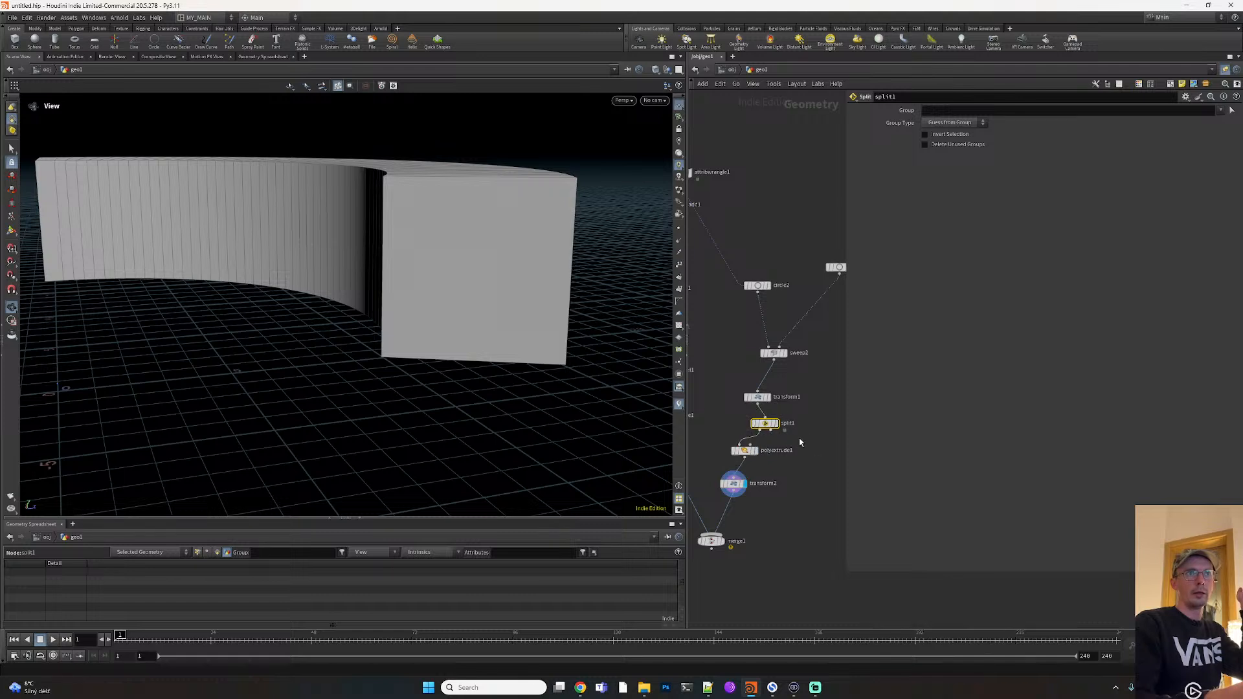
# Set split1's Group to endcaps and feed its second output into polyextrude1 so only the uncapped arc is extruded
pyautogui.click(1220, 111)
pyautogui.click(1209, 120)
pyautogui.moveTo(760, 433); pyautogui.dragTo(774, 433)
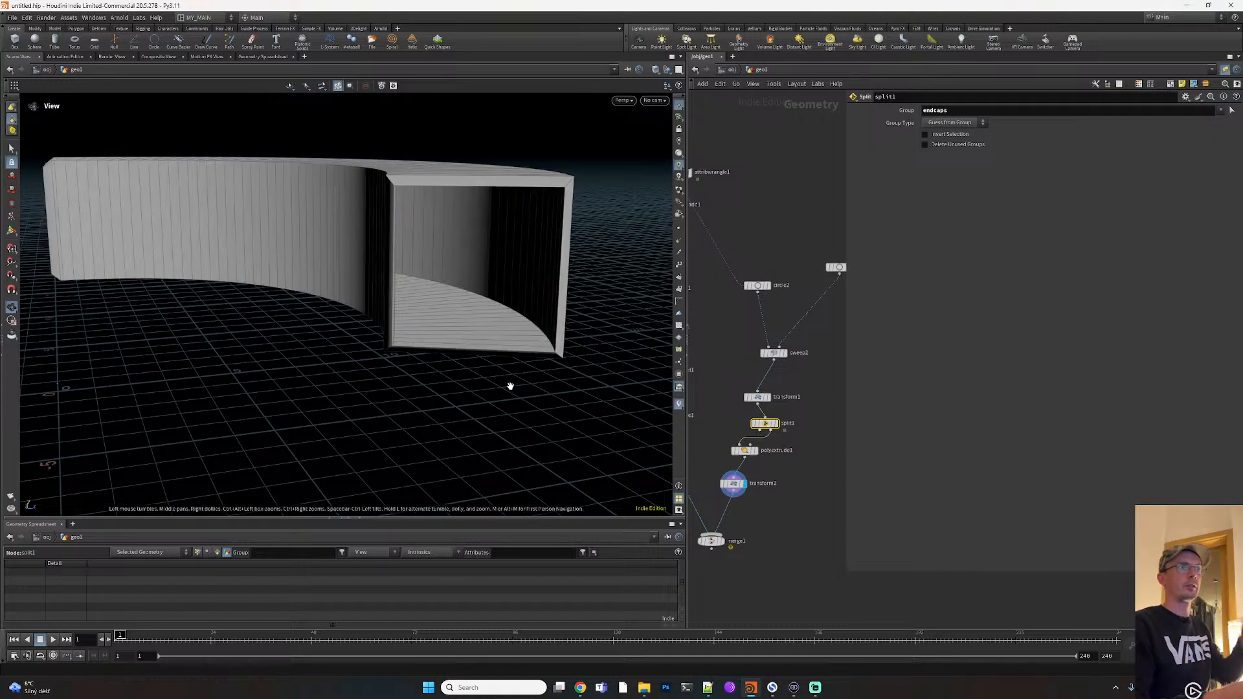
pyautogui.moveTo(491, 341); pyautogui.dragTo(629, 335)
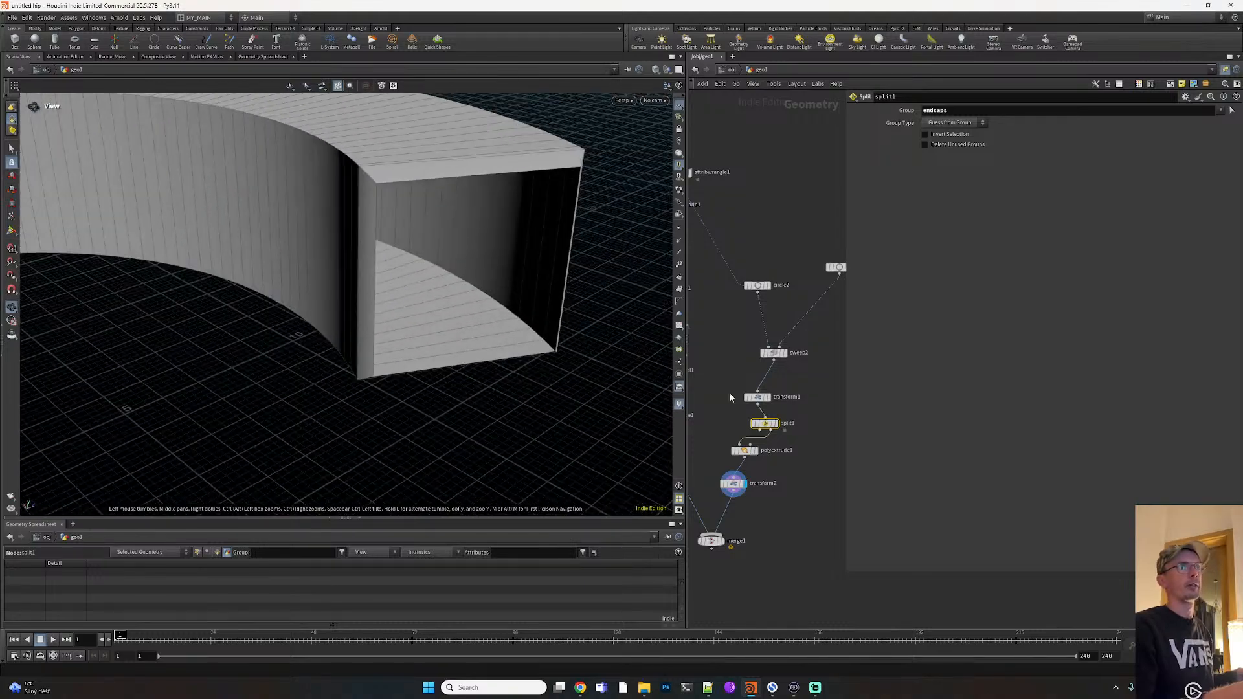
# Add a Null node, connect split1's first output to it, and display the separated end caps
pyautogui.moveTo(800, 436); pyautogui.dragTo(723, 355, button='middle')
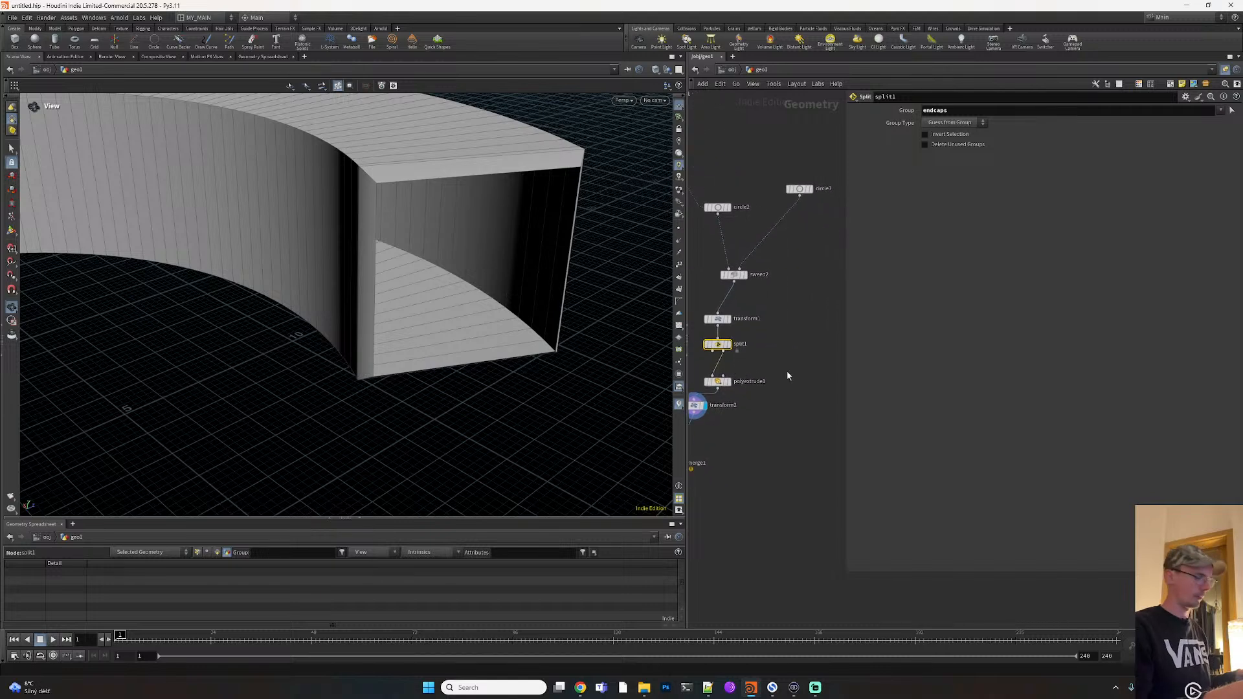
pyautogui.press('Tab')
pyautogui.write('null')
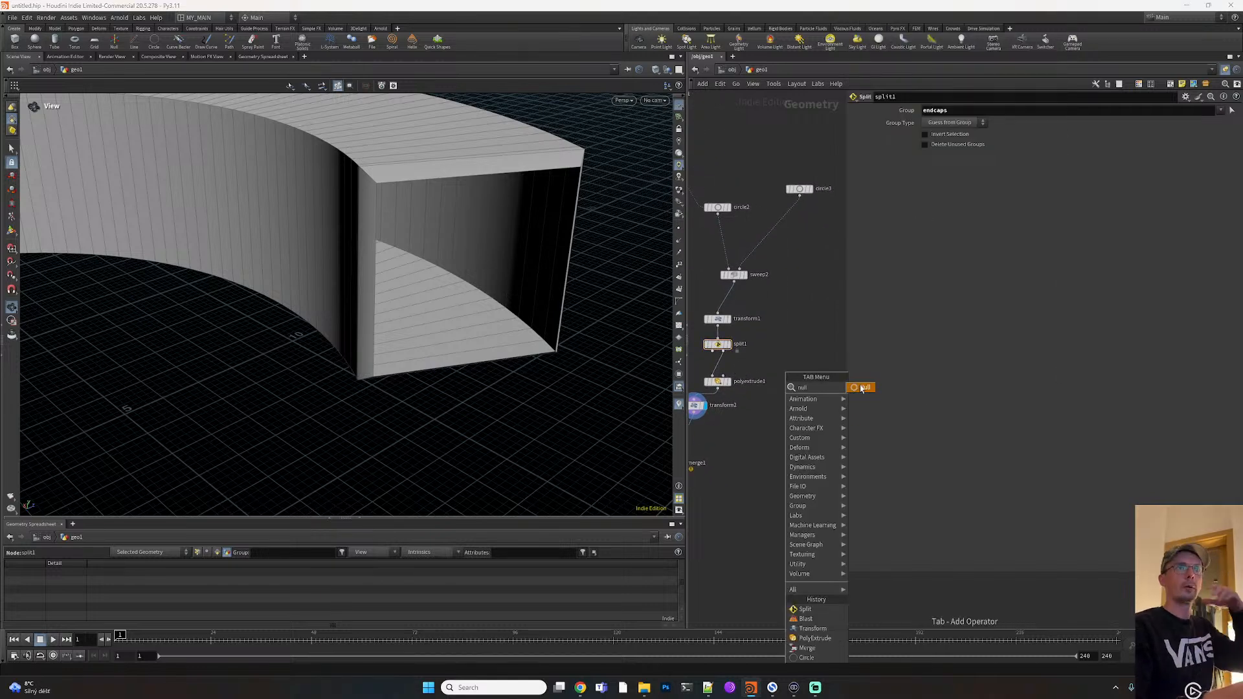
pyautogui.click(863, 387)
pyautogui.click(798, 388)
pyautogui.moveTo(717, 352); pyautogui.dragTo(800, 374)
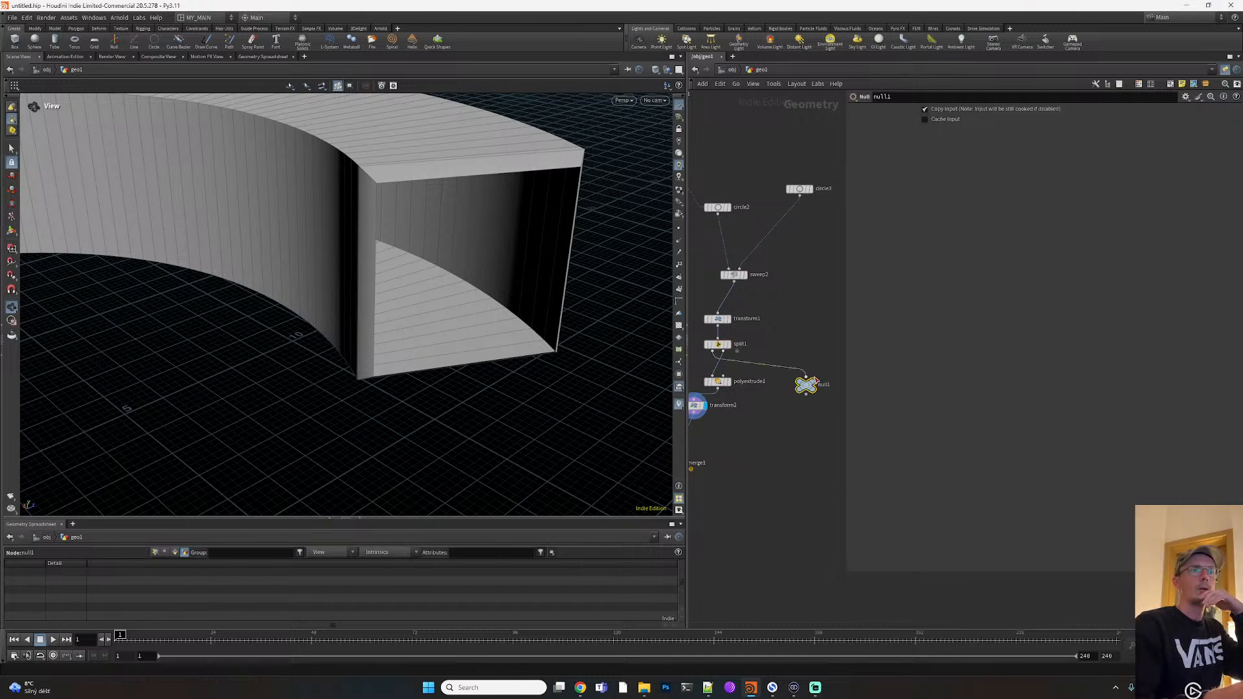
pyautogui.click(817, 386)
# Display merge1 and compare the arc's open end and wall thickness with the concept render in the browser
pyautogui.moveTo(747, 463); pyautogui.dragTo(766, 439, button='middle')
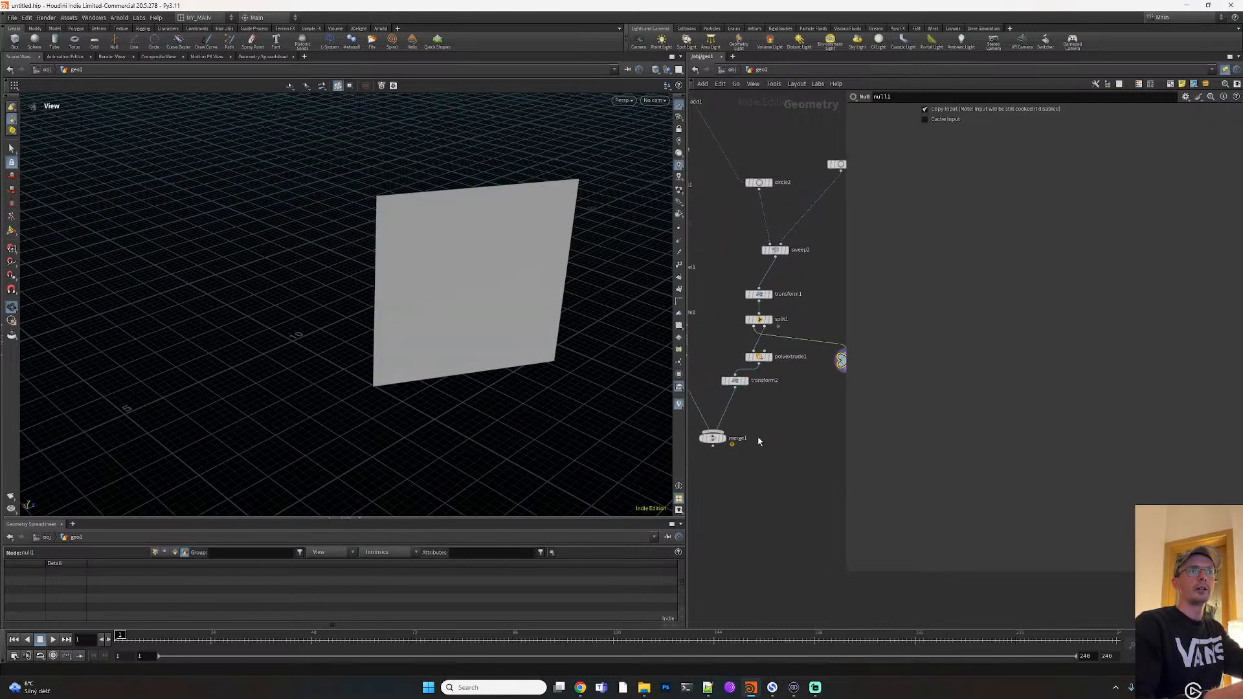
pyautogui.click(723, 439)
pyautogui.click(714, 439)
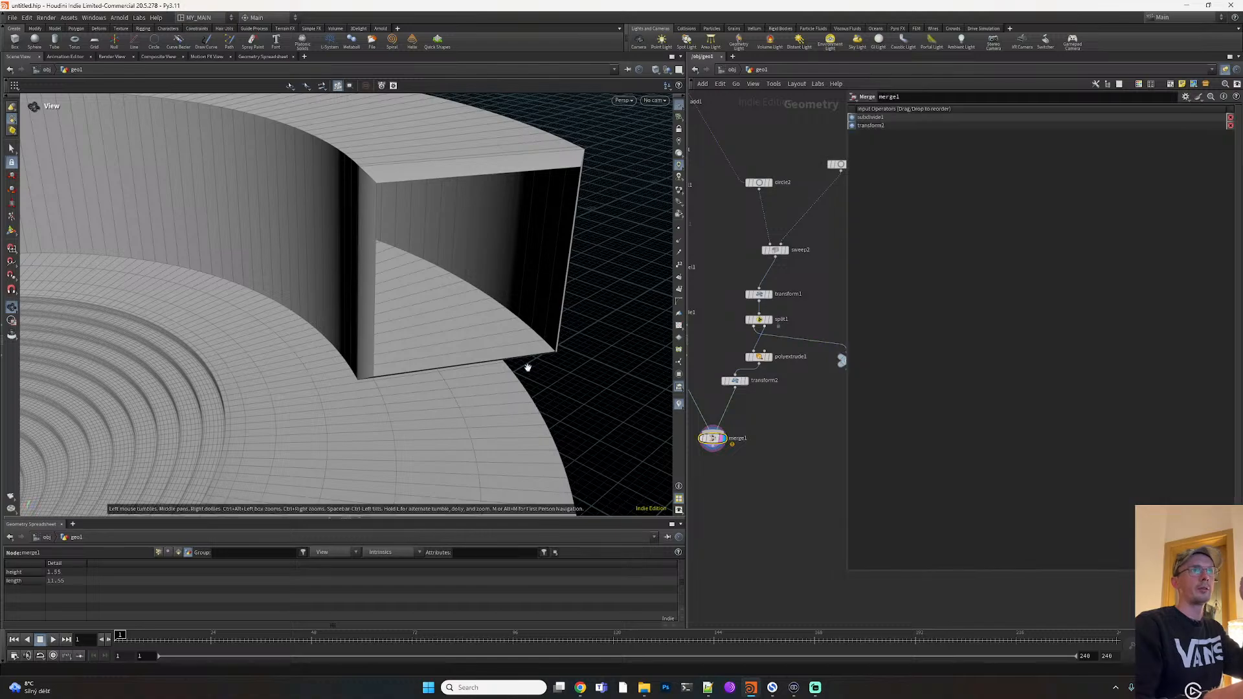
pyautogui.moveTo(390, 310)
pyautogui.mouseDown()
pyautogui.moveTo(485, 295)
pyautogui.moveTo(427, 319)
pyautogui.moveTo(233, 300)
pyautogui.moveTo(371, 284)
pyautogui.moveTo(402, 300)
pyautogui.mouseUp()
pyautogui.hotkey('alt', 'Tab')
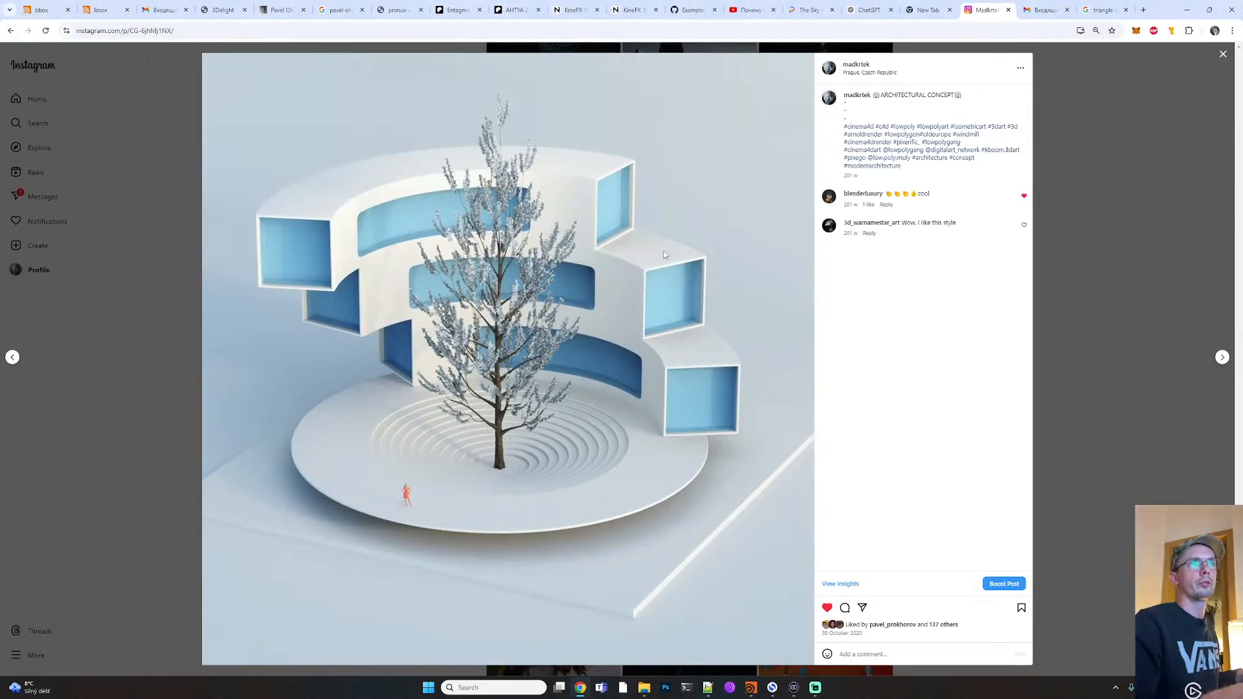
pyautogui.hotkey('alt', 'Tab')
pyautogui.moveTo(808, 302); pyautogui.dragTo(806, 285, button='middle')
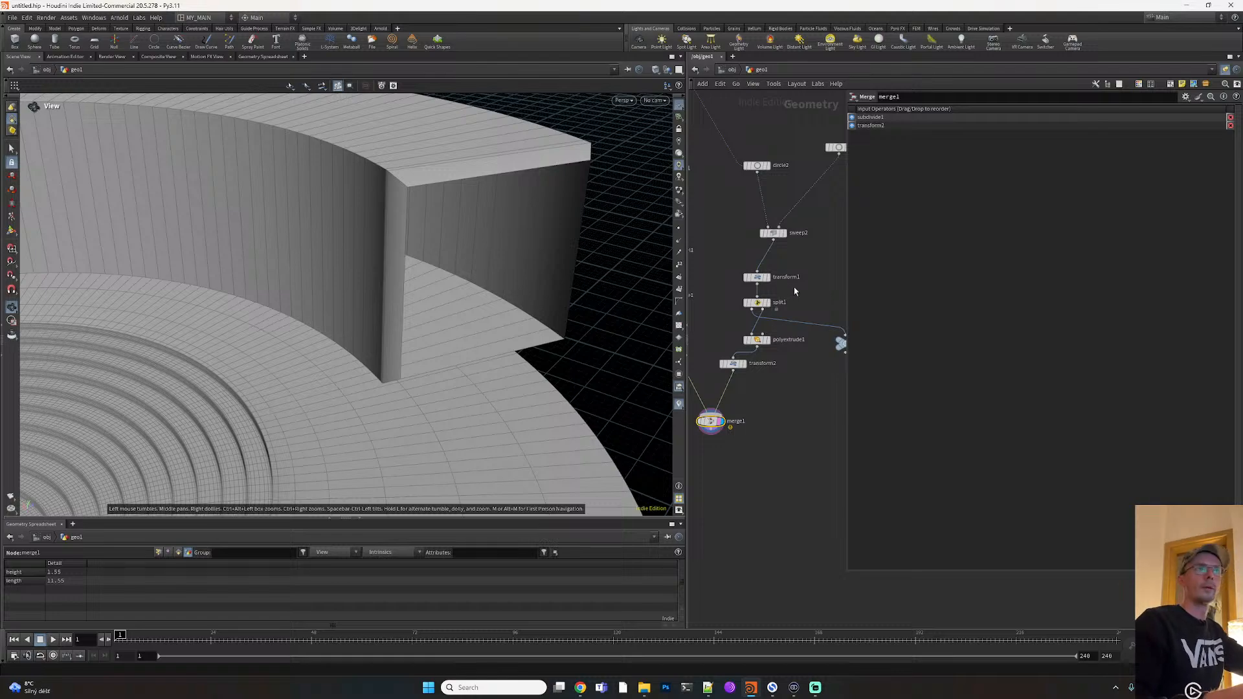
pyautogui.moveTo(831, 279); pyautogui.dragTo(783, 250, button='middle')
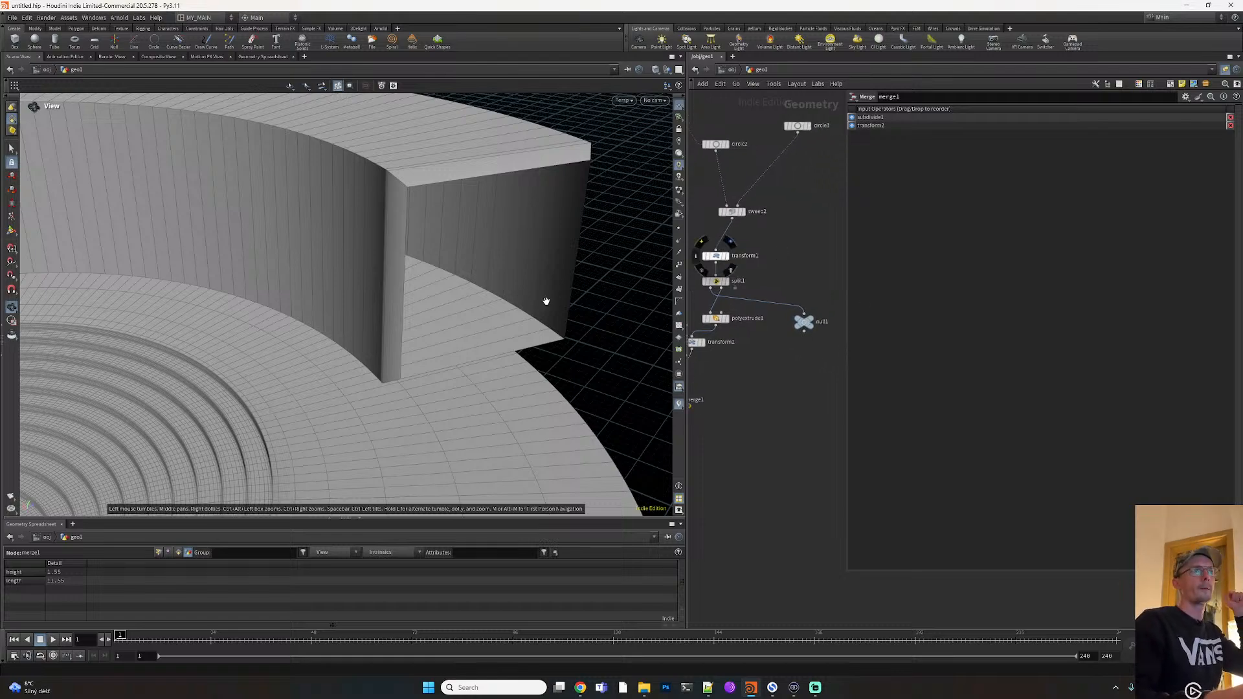
pyautogui.moveTo(518, 305); pyautogui.dragTo(464, 313)
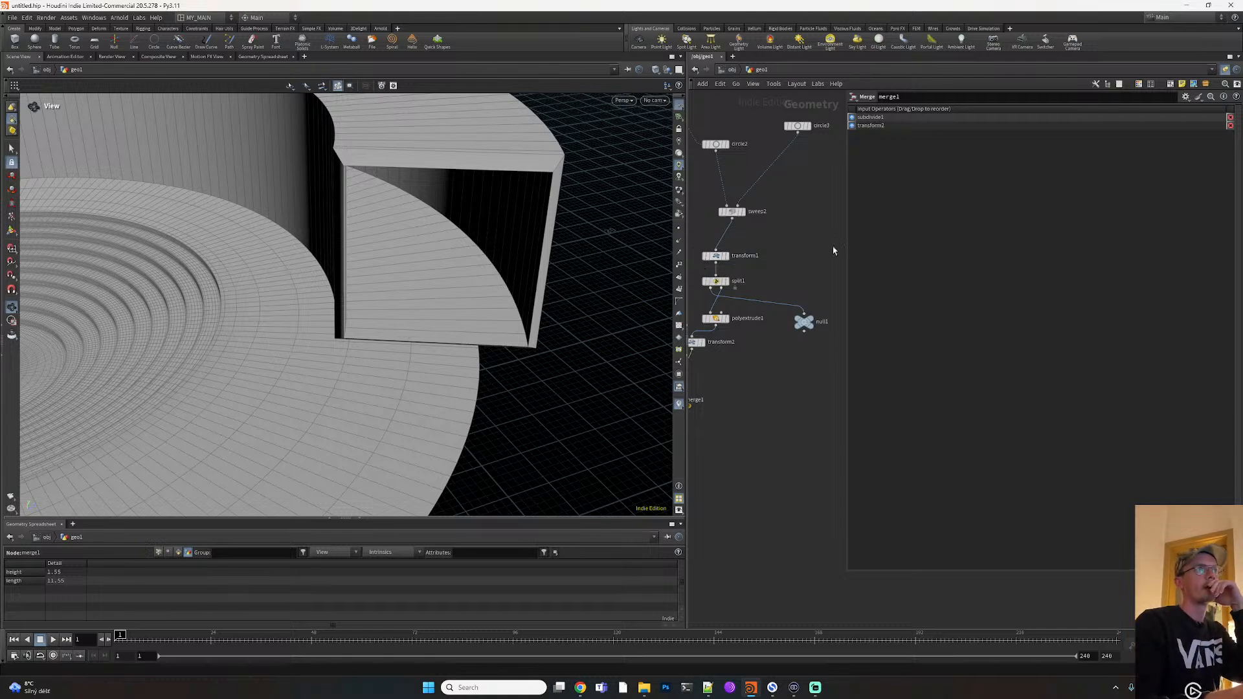
pyautogui.moveTo(761, 237); pyautogui.dragTo(793, 219, button='middle')
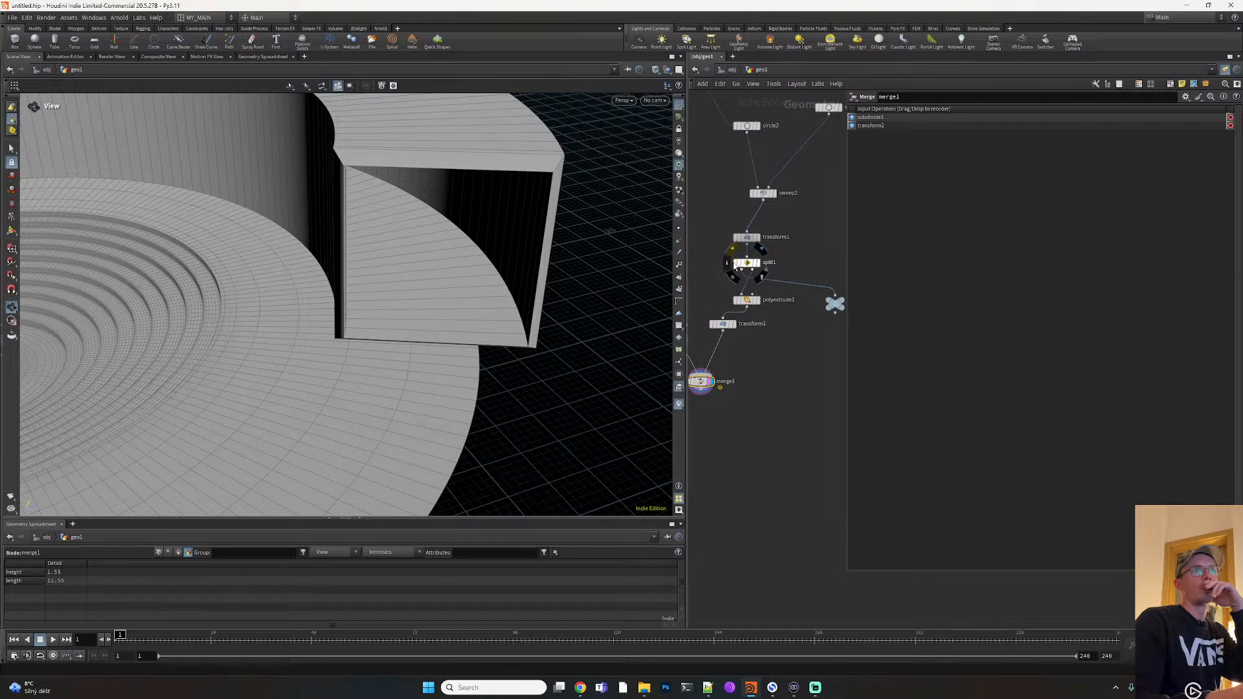
# Bypass split1, and undo a trial rewiring of transform1 straight into polyextrude1 along with the display change
pyautogui.click(734, 265)
pyautogui.click(734, 265)
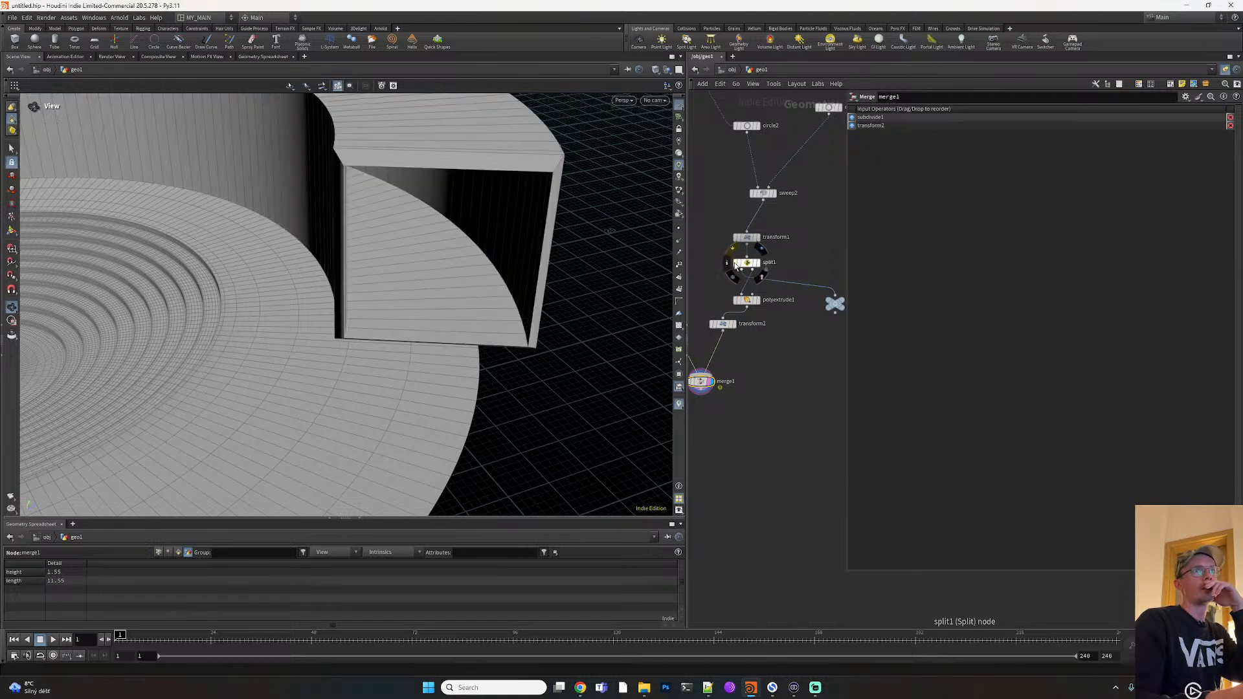
pyautogui.click(734, 266)
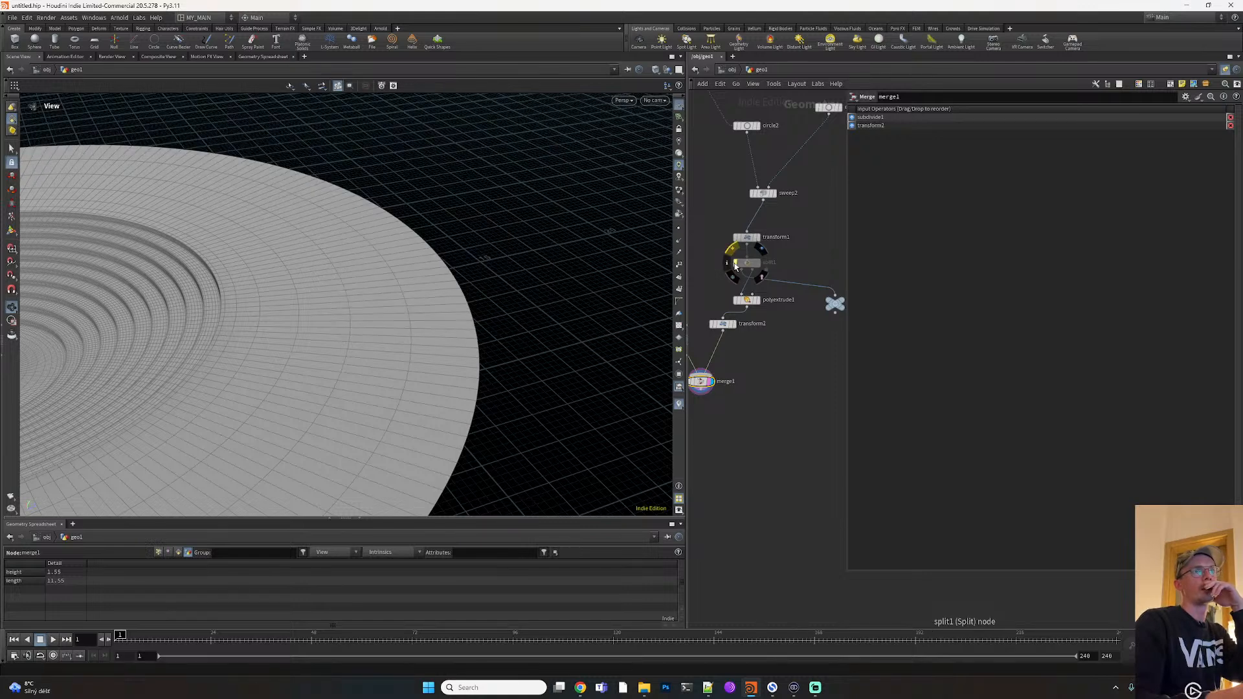
pyautogui.click(759, 301)
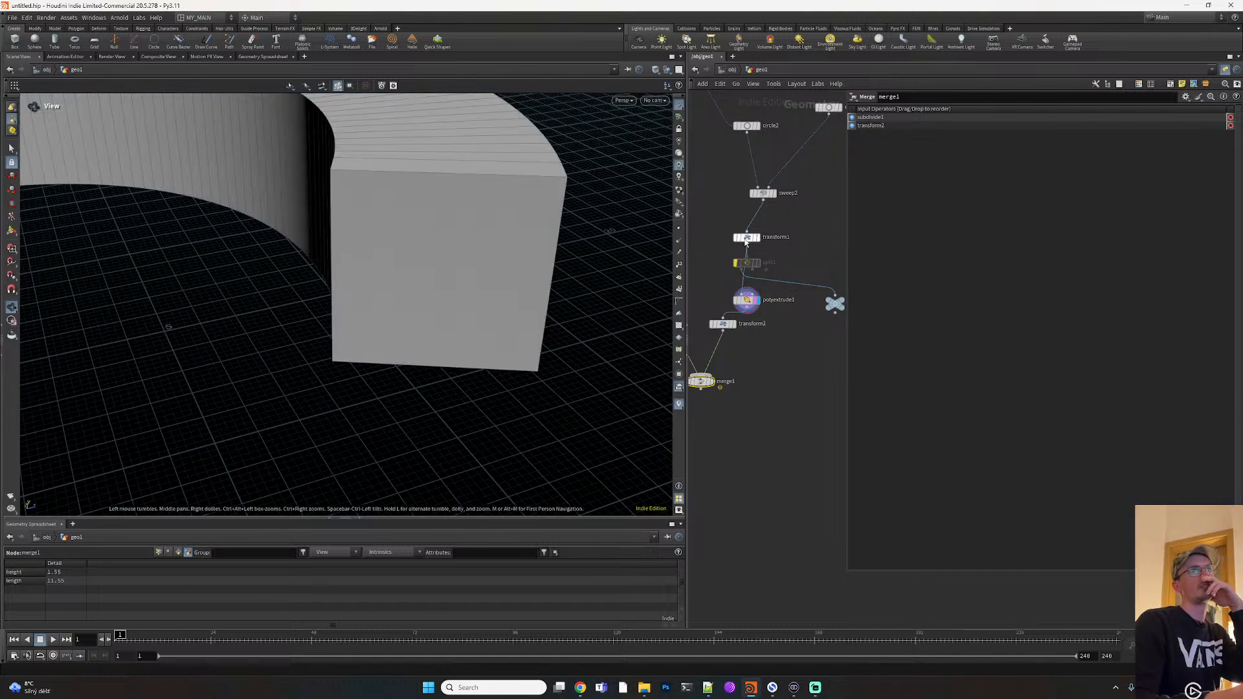
pyautogui.hotkey('ctrl', 'z')
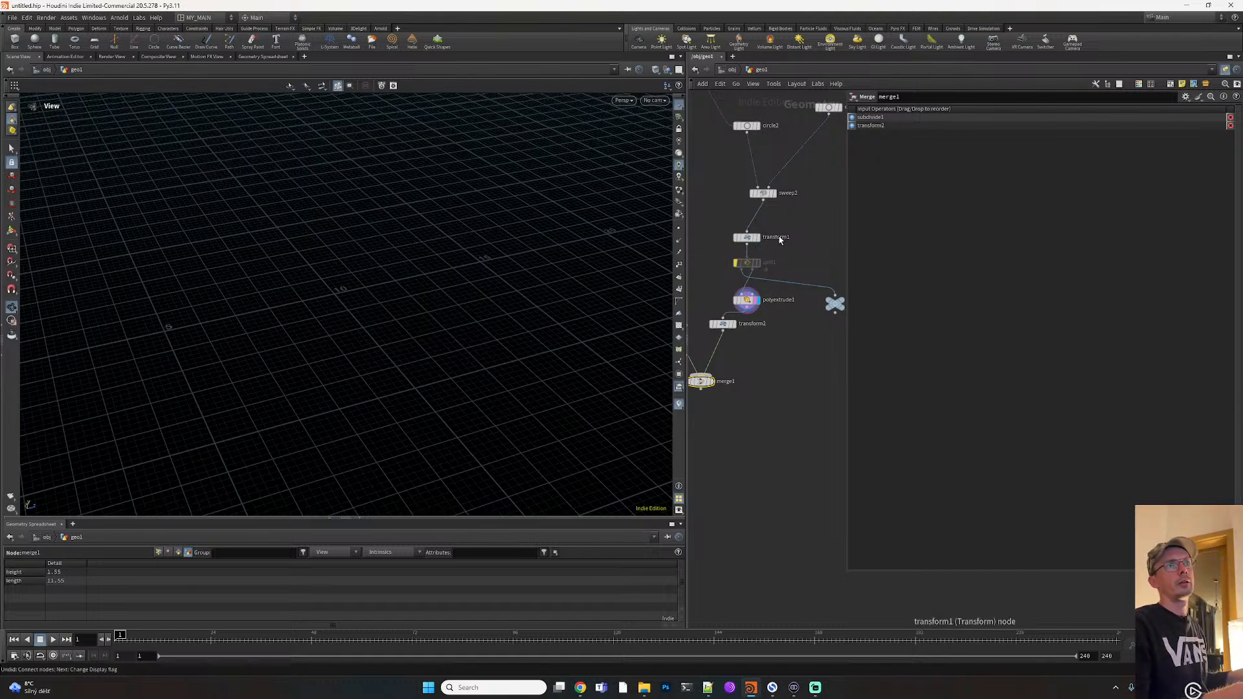
# Set sweep2's End Cap Type to Grid
pyautogui.click(792, 195)
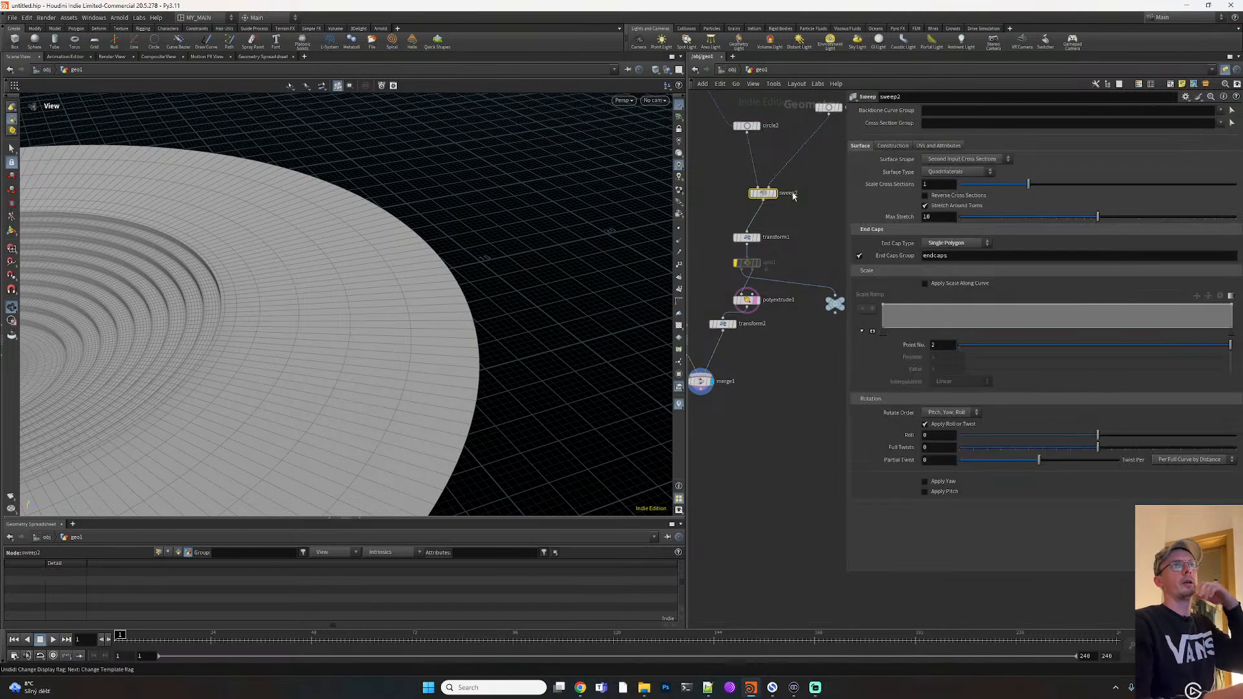
pyautogui.click(932, 244)
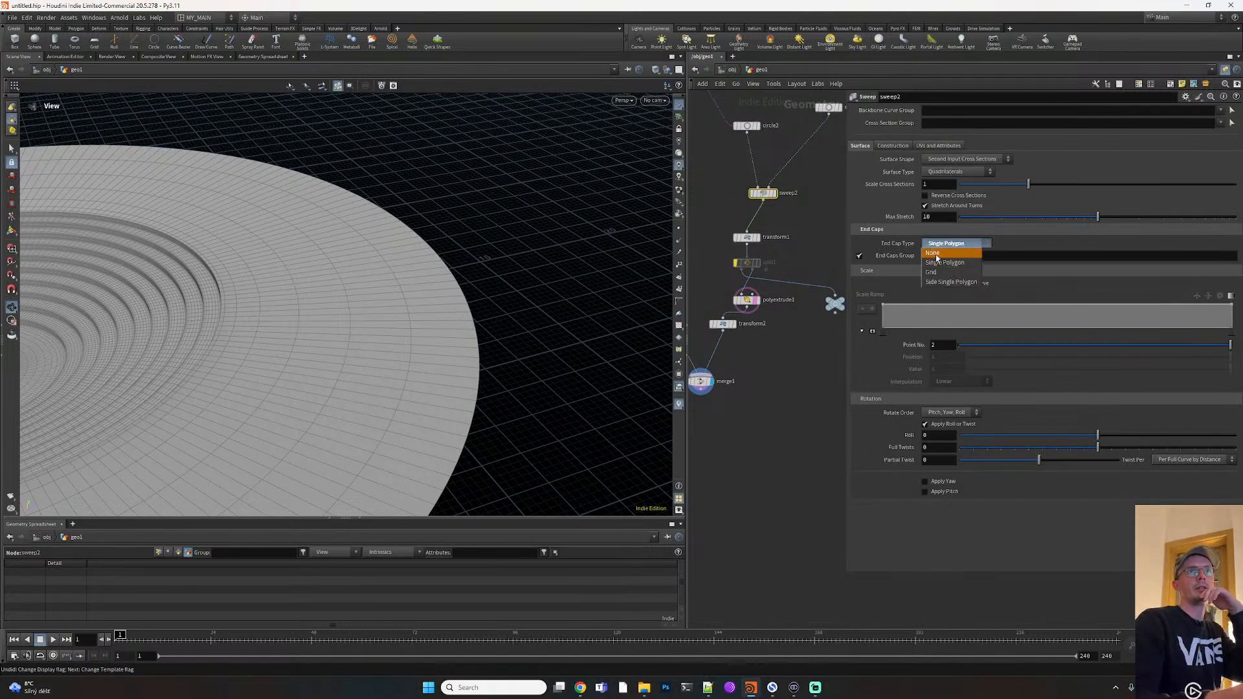
pyautogui.click(931, 273)
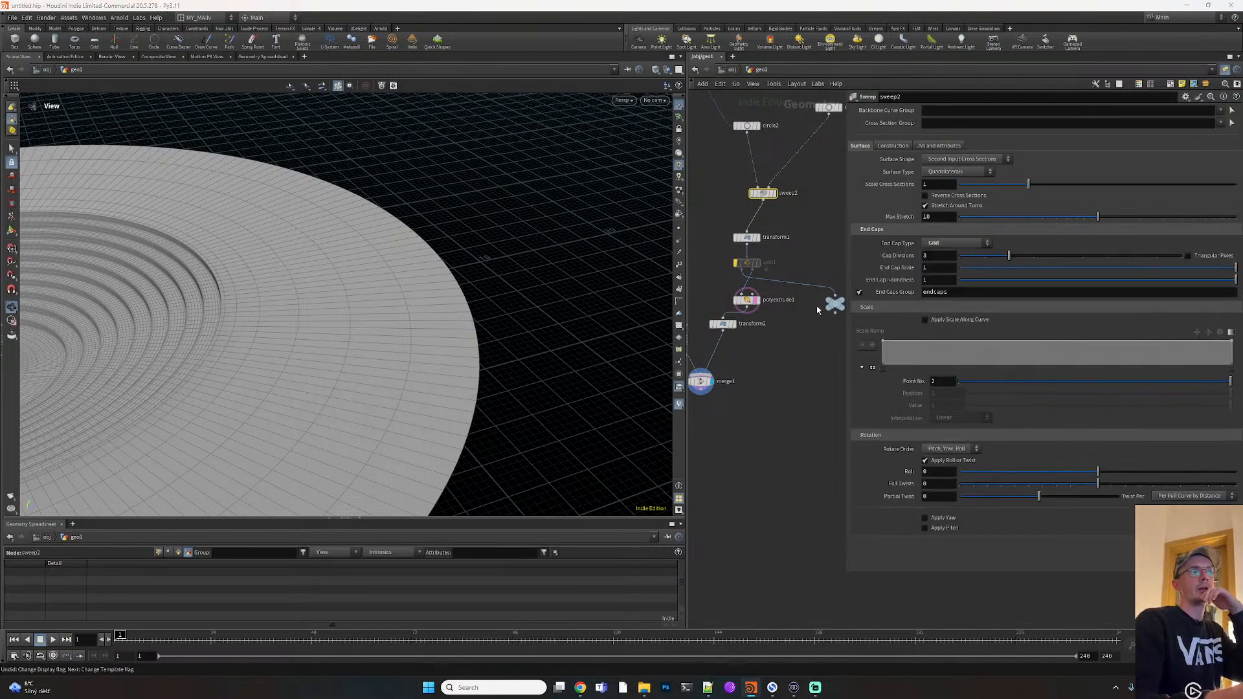
# Display the transform2 output and turn off the bypass on split1
pyautogui.click(734, 324)
pyautogui.click(735, 264)
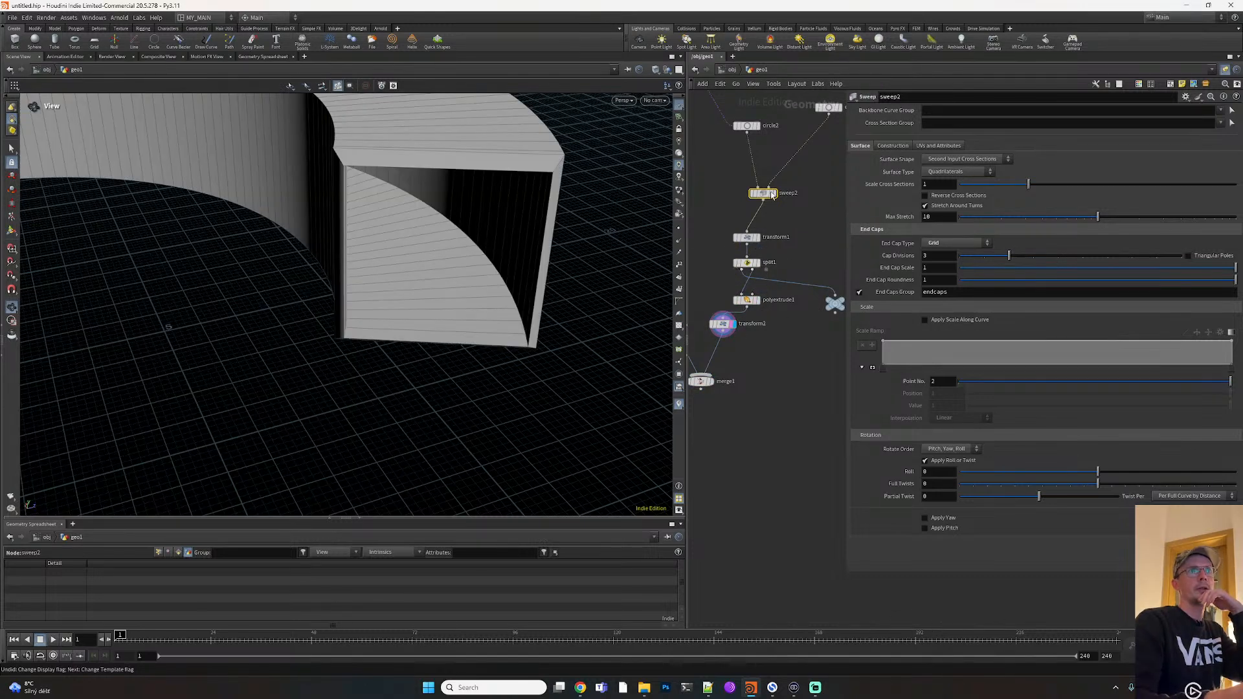
# Try Side Single Polygon and None as sweep2's end cap type, ending on Single Polygon with the endcaps group enabled
pyautogui.click(955, 243)
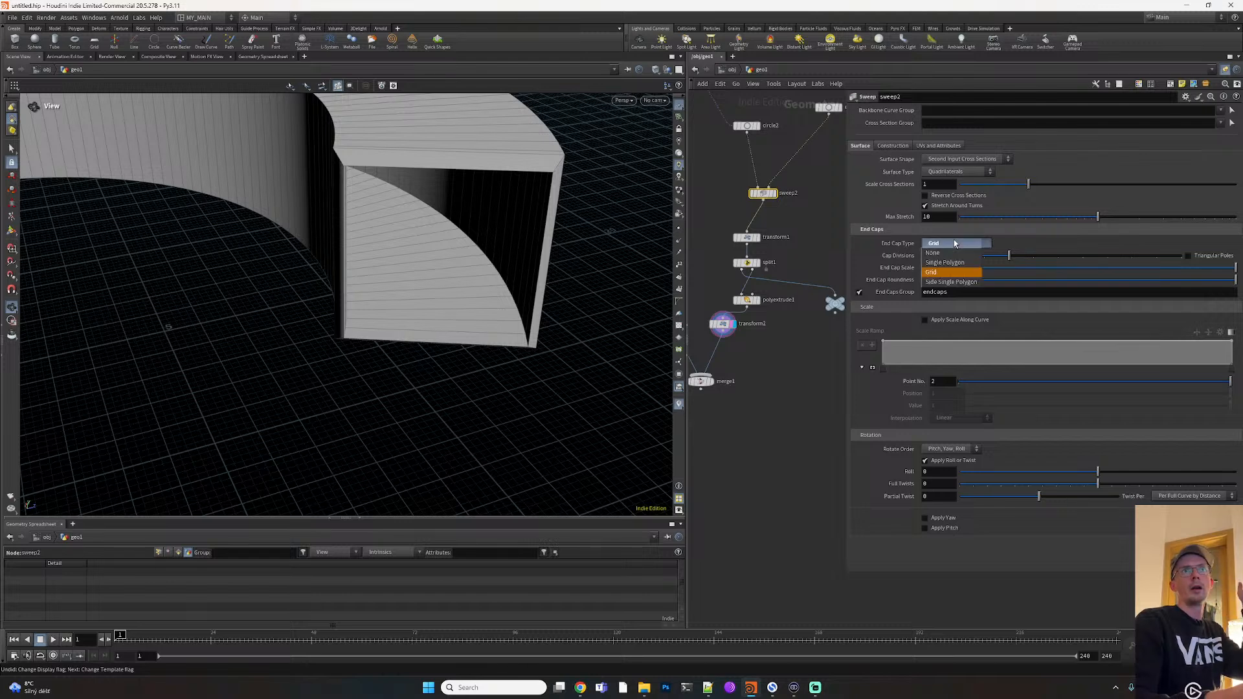
pyautogui.click(952, 280)
pyautogui.click(950, 242)
pyautogui.click(949, 249)
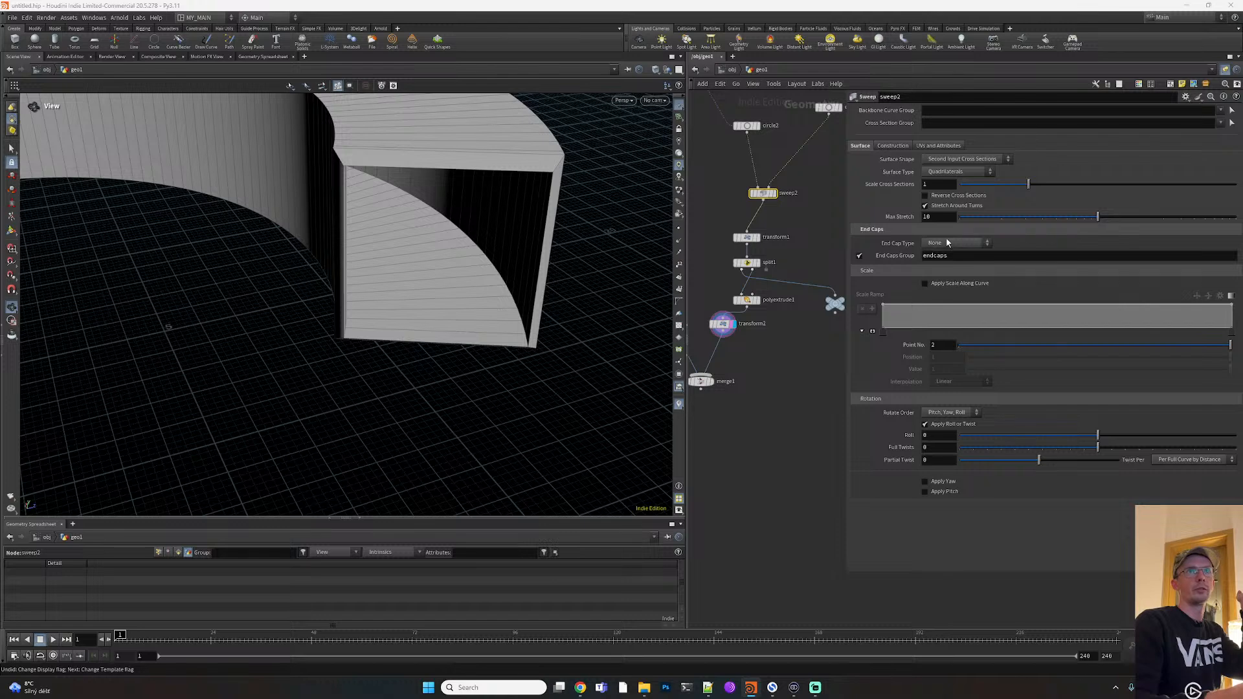
pyautogui.click(947, 242)
pyautogui.click(946, 244)
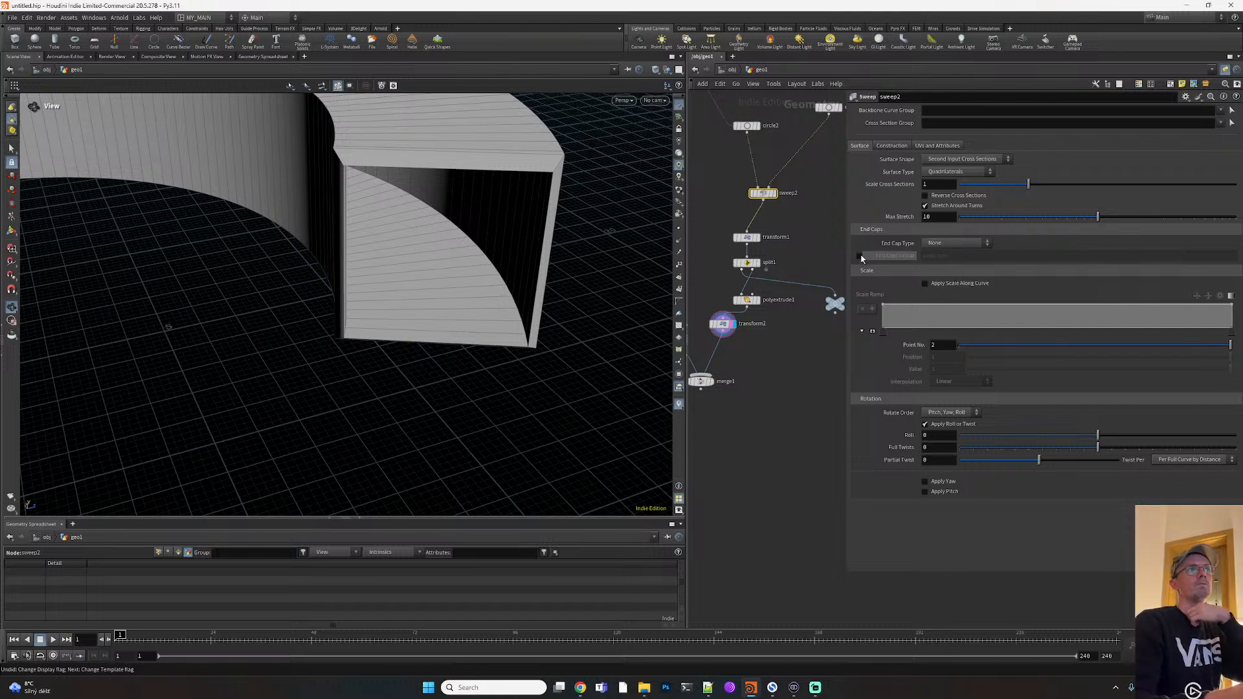
pyautogui.click(939, 244)
pyautogui.click(937, 263)
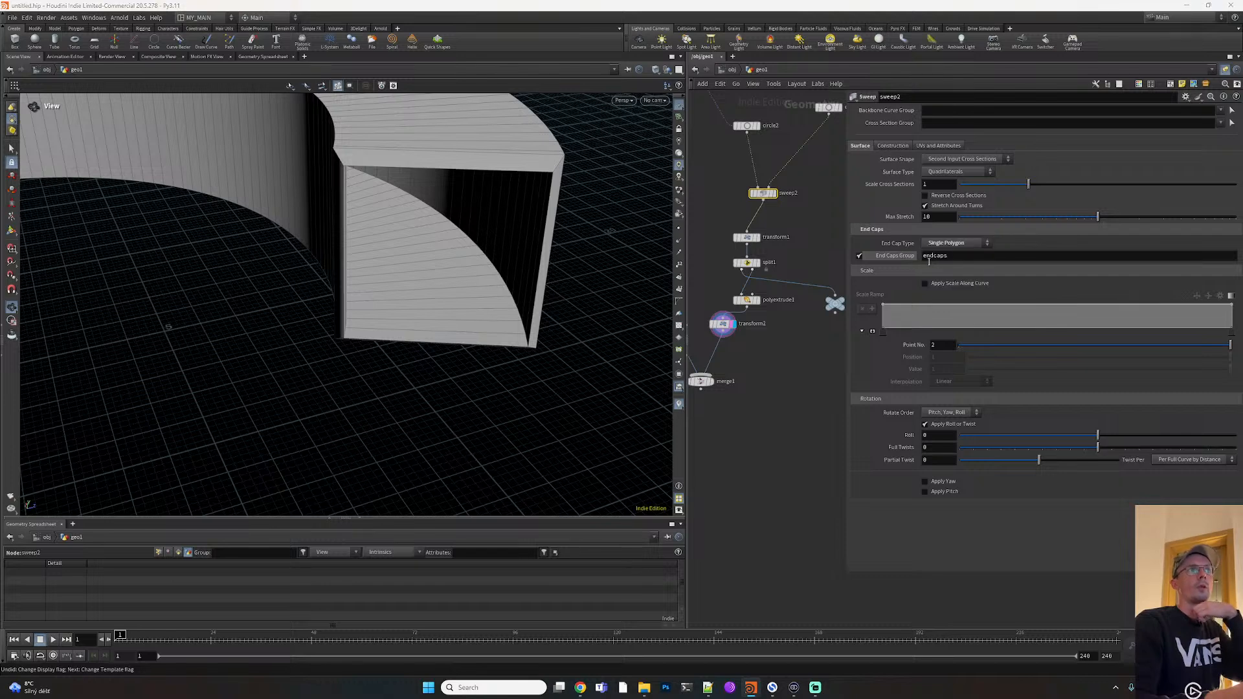
# Display the transform1 output and set sweep2's End Cap Type to None
pyautogui.click(756, 262)
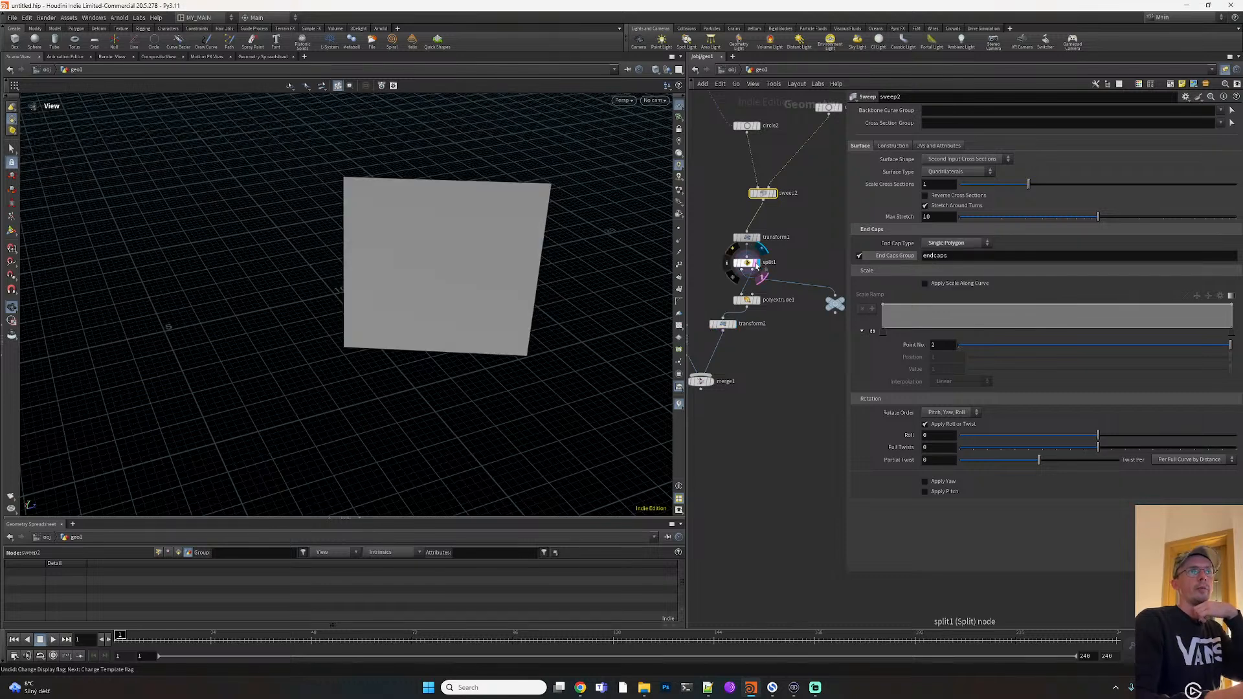
pyautogui.click(758, 237)
pyautogui.click(749, 240)
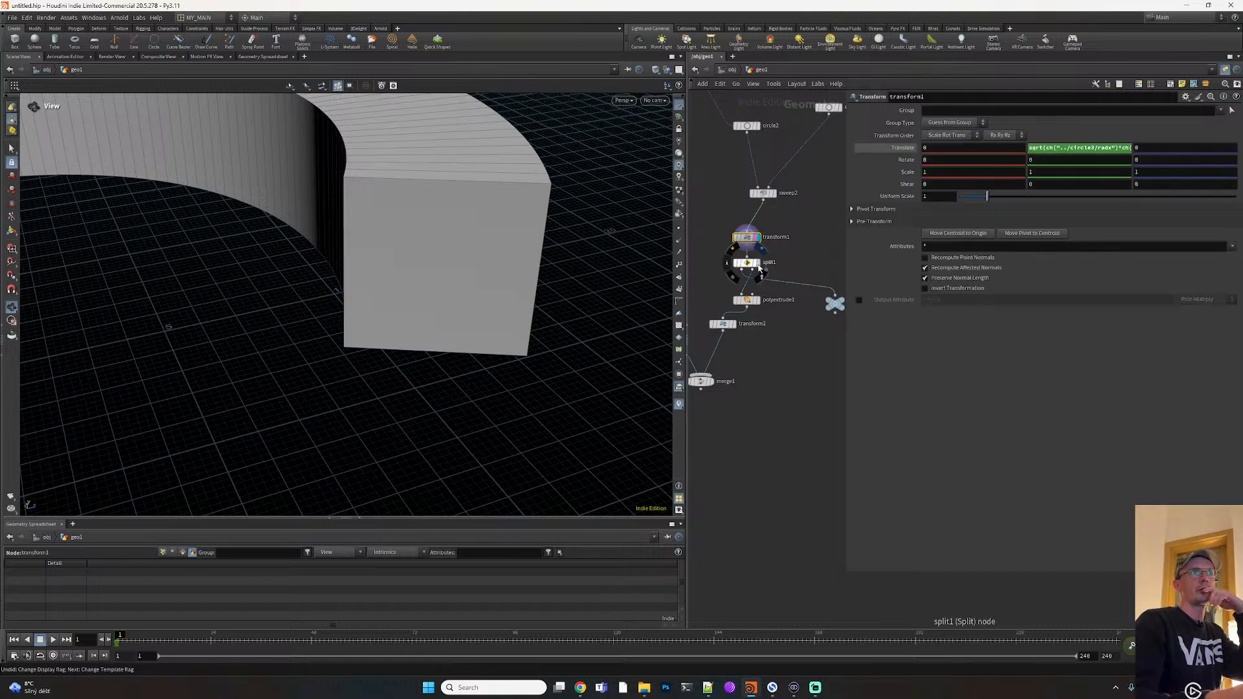
pyautogui.click(762, 193)
pyautogui.click(947, 242)
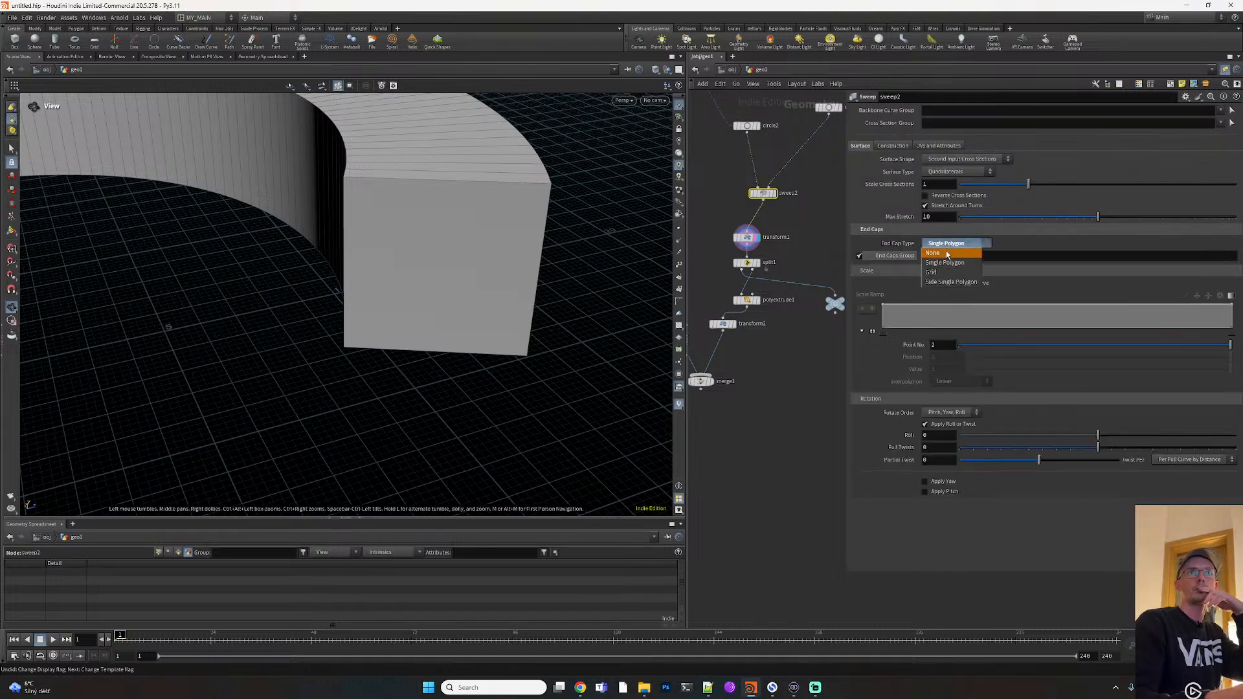
pyautogui.click(945, 253)
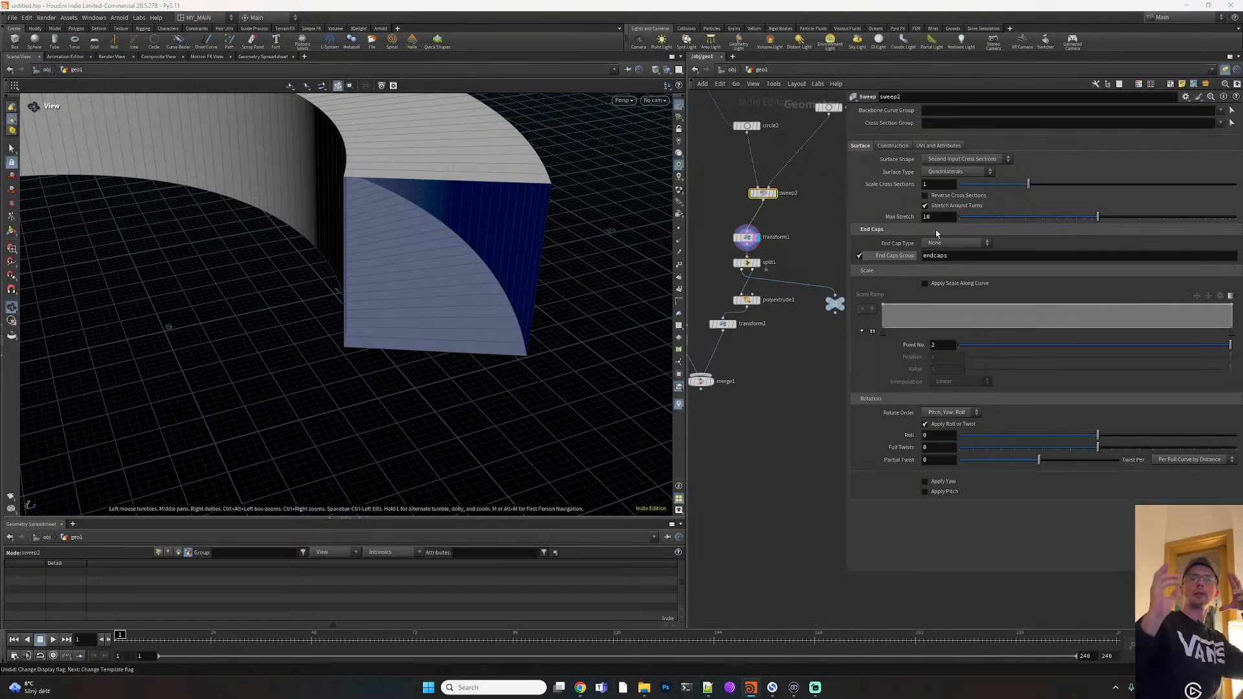
# Display the polyextrude1 output and examine the open end of the extruded ring
pyautogui.click(754, 300)
pyautogui.click(748, 300)
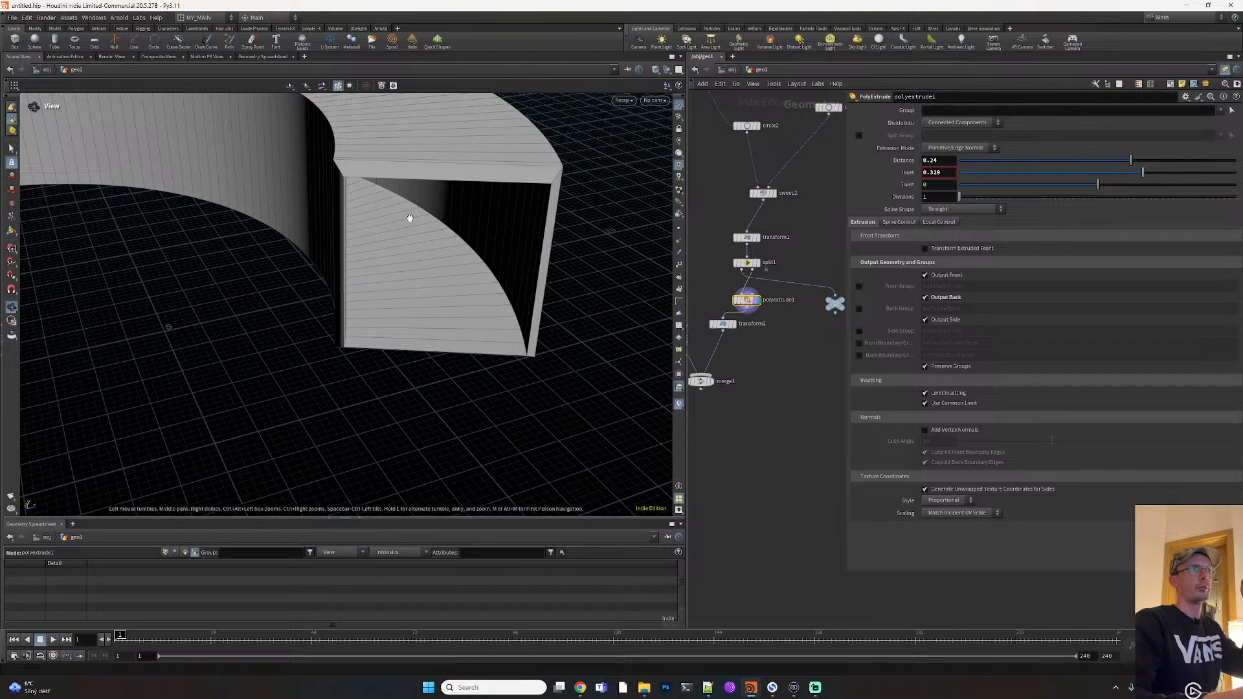
pyautogui.moveTo(413, 216); pyautogui.dragTo(620, 237)
# Try a PolyBevel with distance 0.091 between split1 and polyextrude1, and delete it again
pyautogui.moveTo(747, 409); pyautogui.dragTo(773, 402)
pyautogui.click(791, 376)
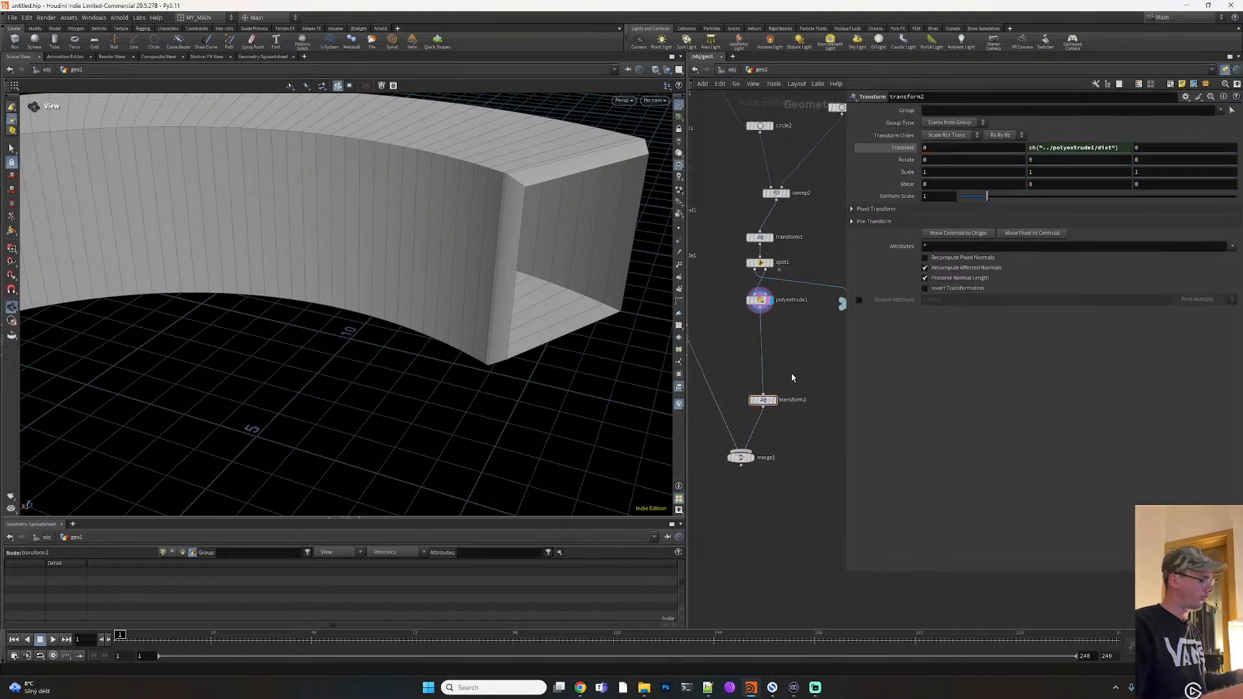
pyautogui.press('Tab')
pyautogui.write('beve')
pyautogui.click(858, 389)
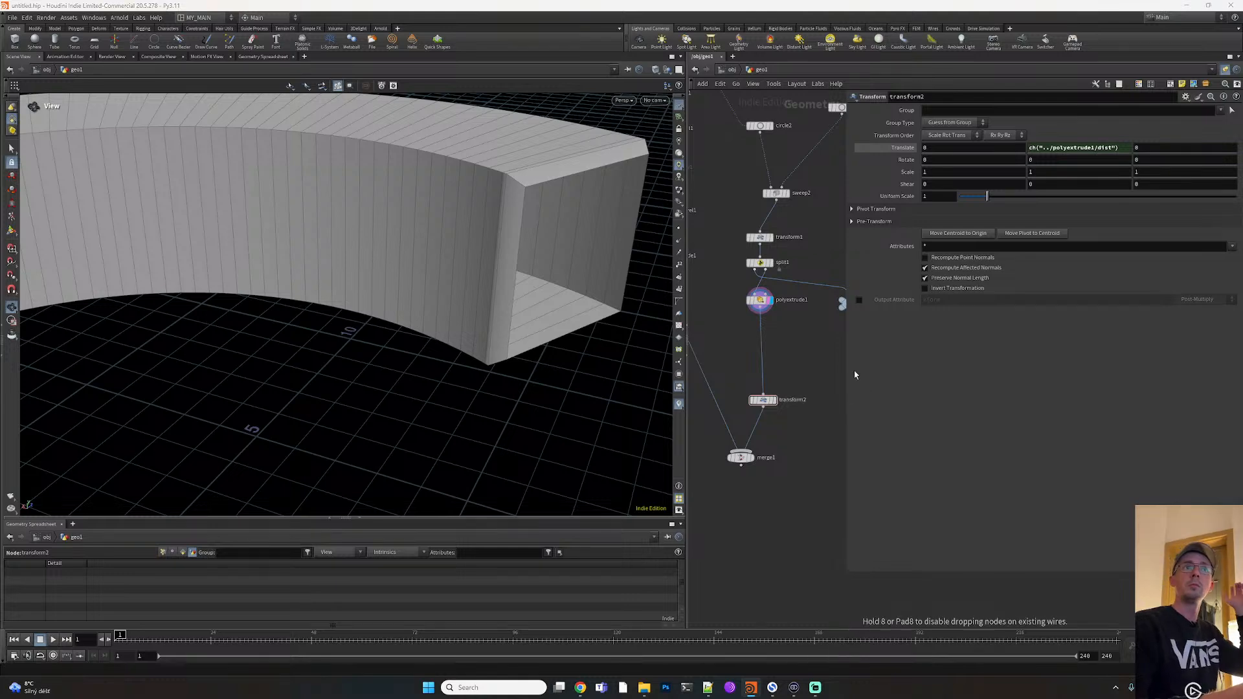
pyautogui.click(760, 290)
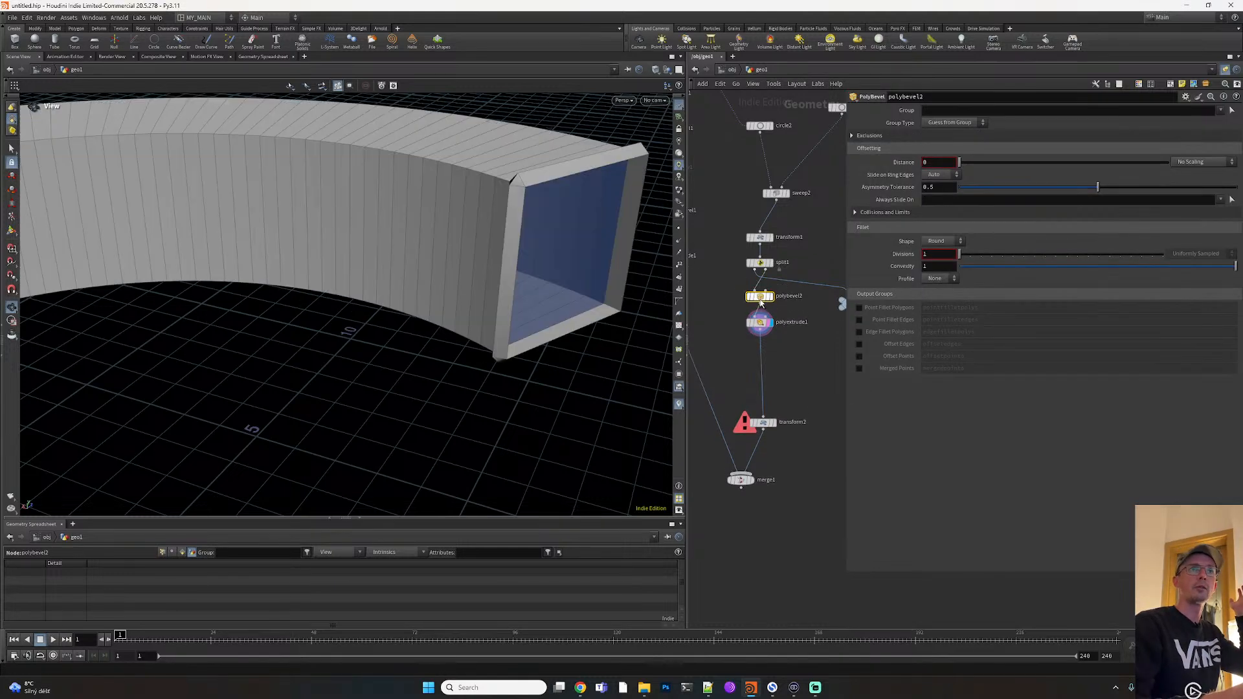
pyautogui.moveTo(959, 162); pyautogui.dragTo(978, 167)
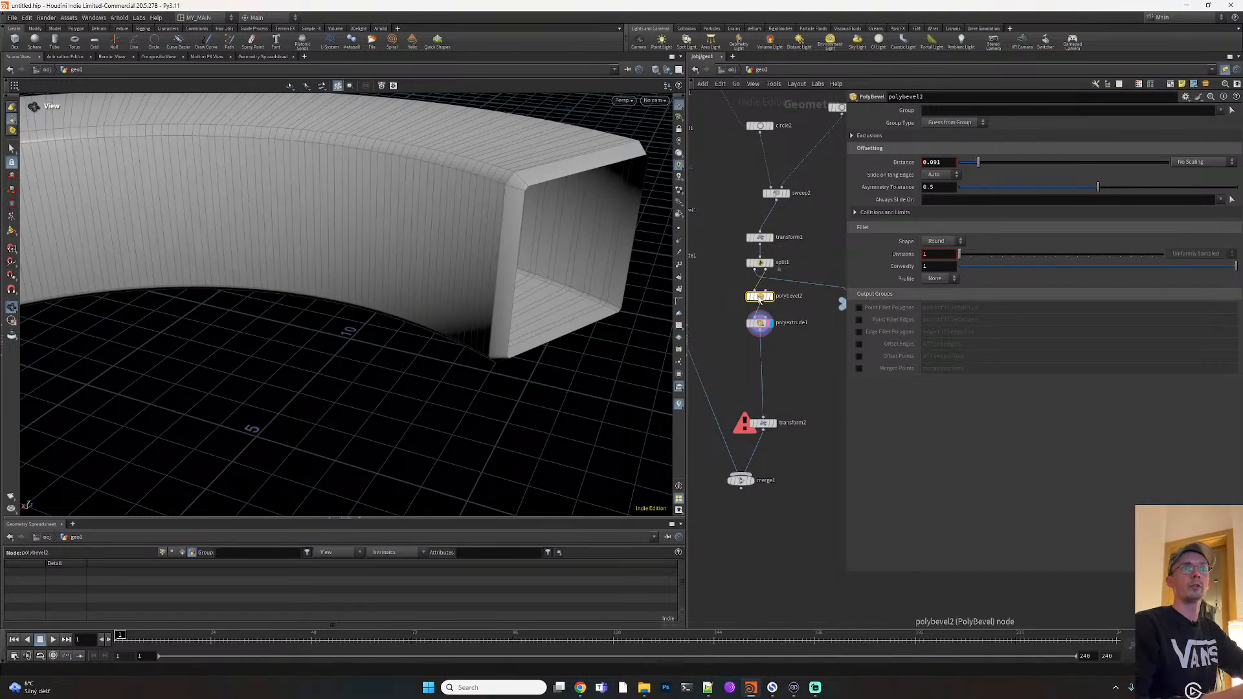
pyautogui.press('Delete')
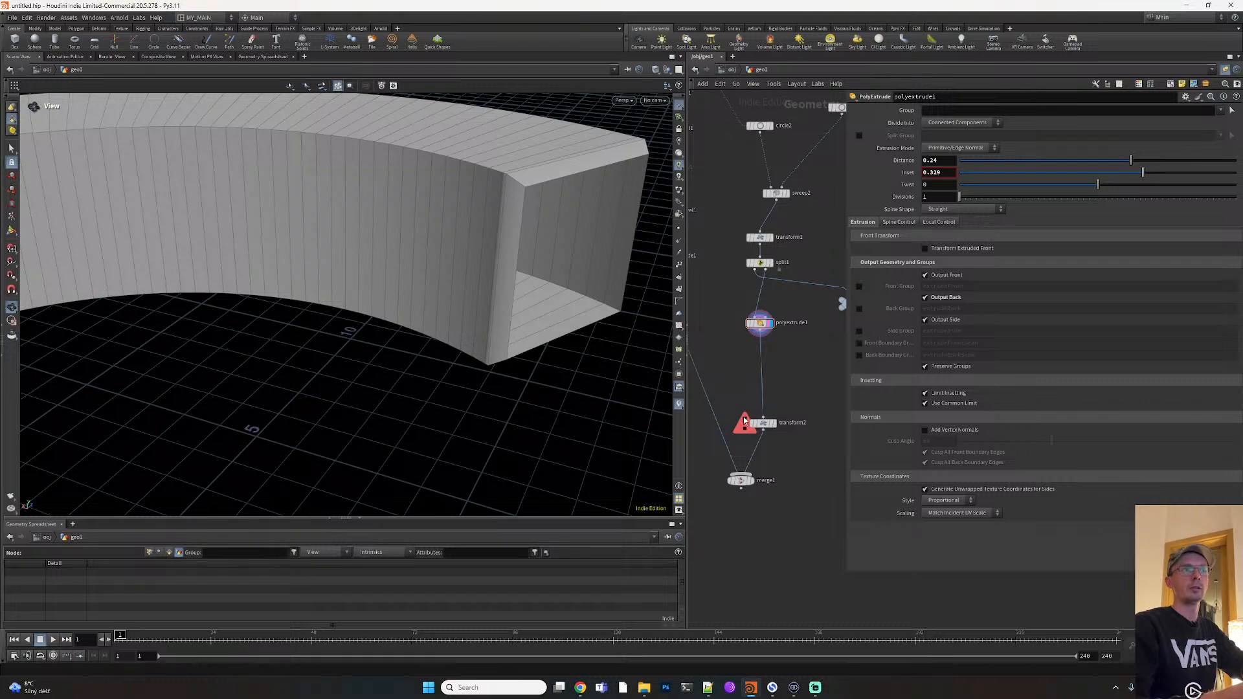
# Display null1's output with transform2 shown as a wireframe template for comparison
pyautogui.click(776, 424)
pyautogui.click(762, 423)
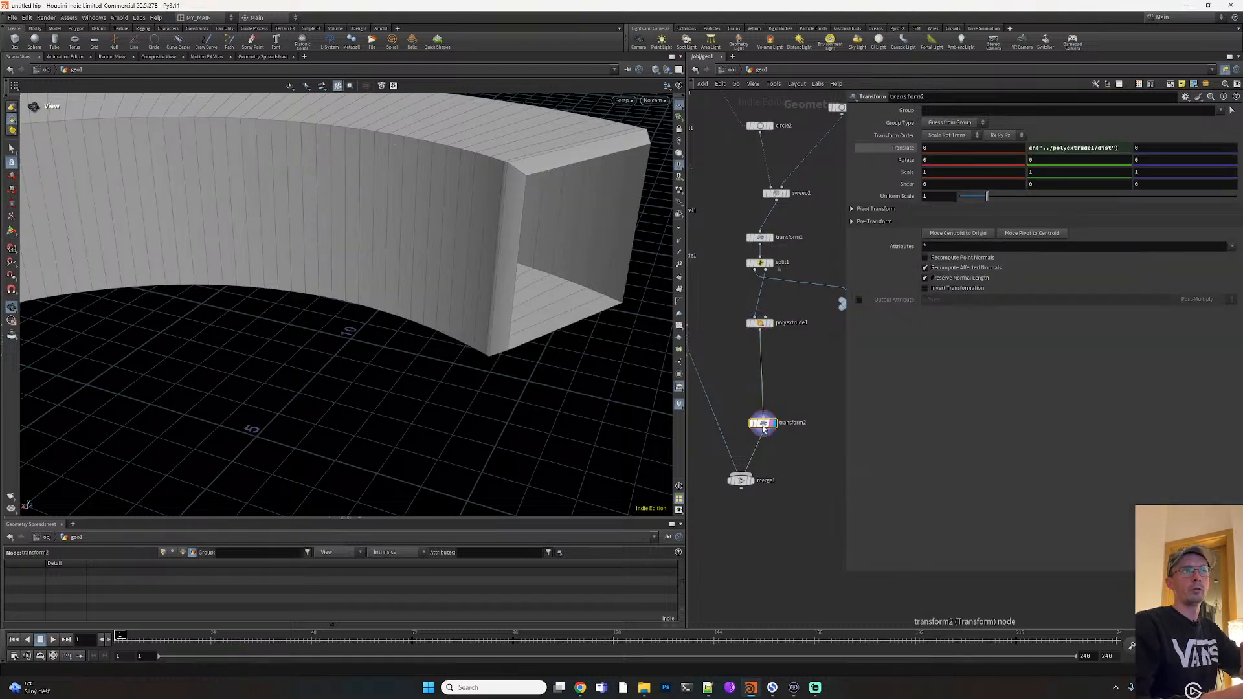
pyautogui.moveTo(503, 323); pyautogui.dragTo(429, 326)
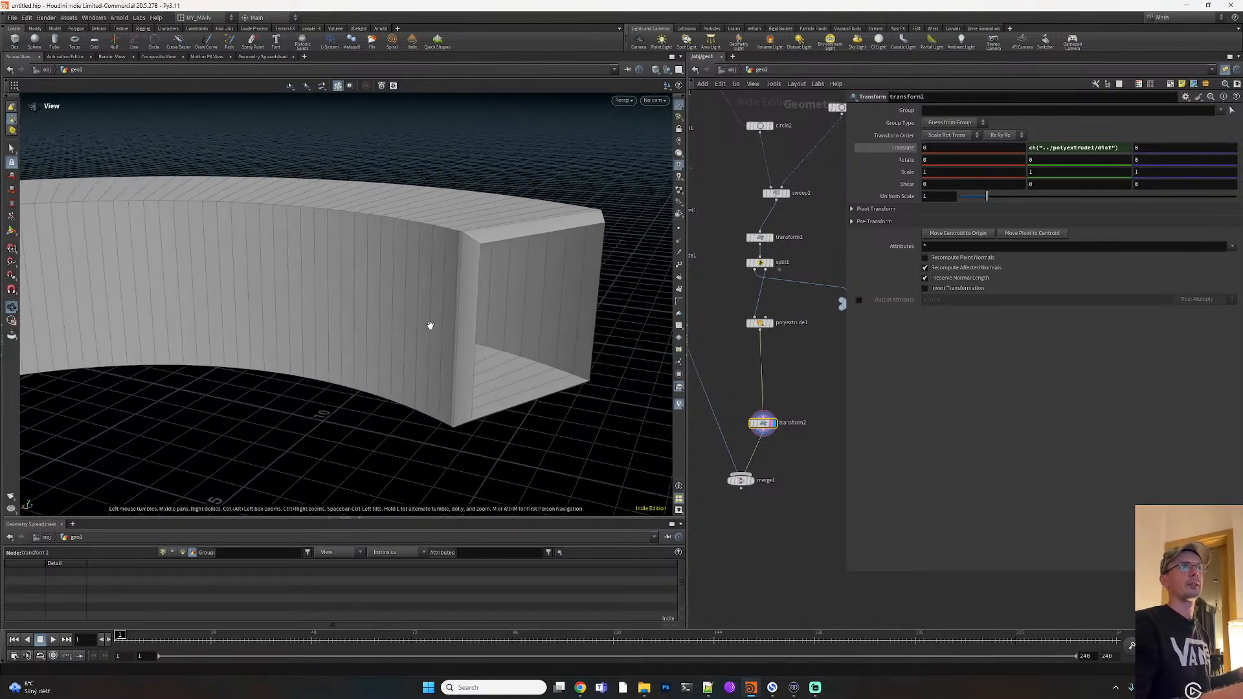
pyautogui.moveTo(810, 381); pyautogui.dragTo(707, 367, button='middle')
pyautogui.moveTo(730, 328); pyautogui.dragTo(758, 330, button='middle')
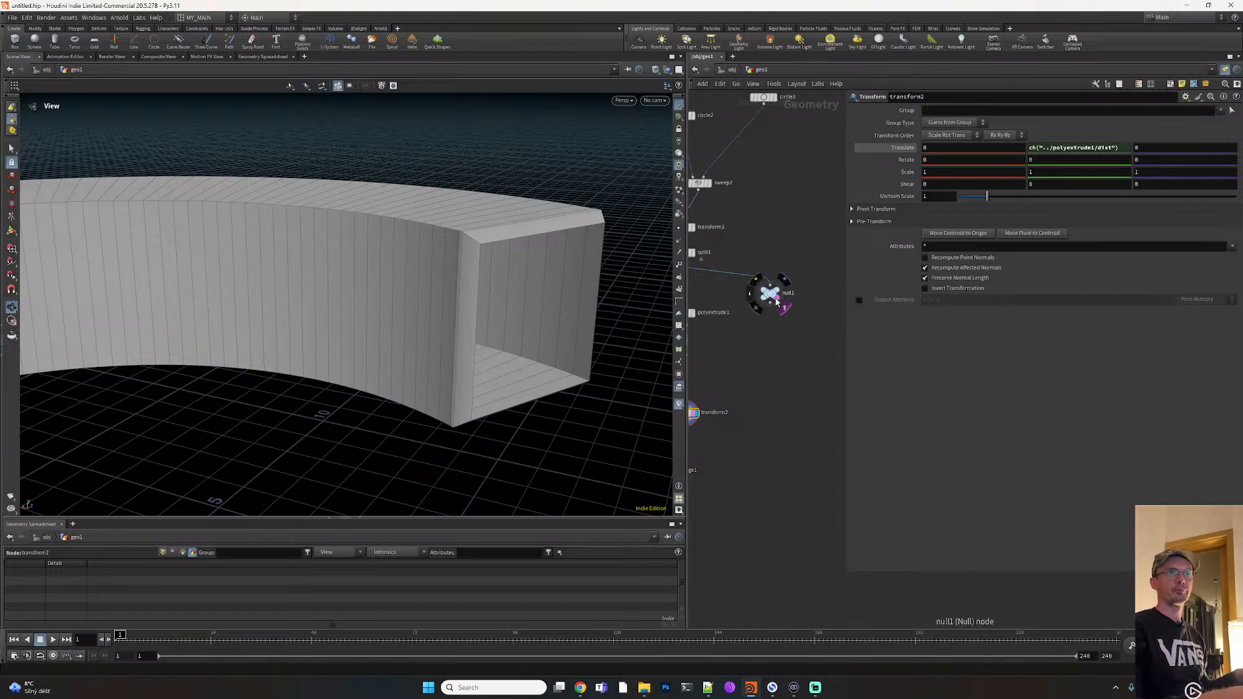
pyautogui.moveTo(595, 338); pyautogui.dragTo(561, 340)
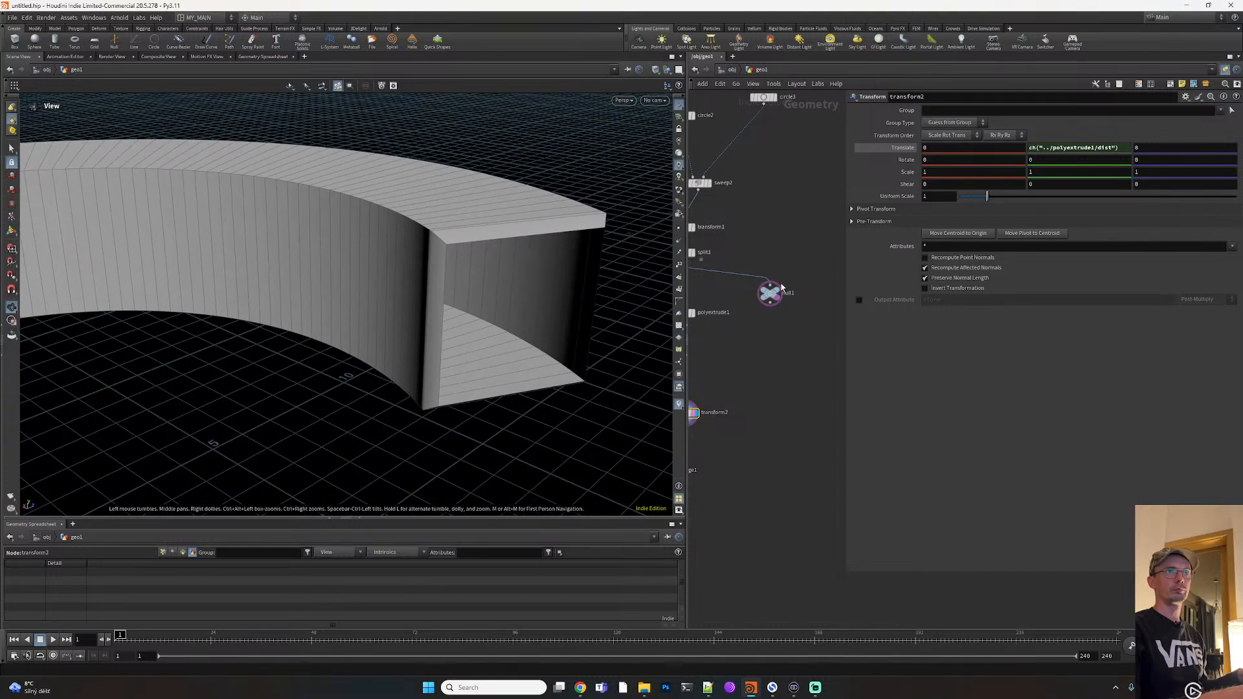
pyautogui.click(779, 292)
pyautogui.moveTo(763, 375); pyautogui.dragTo(838, 375, button='middle')
pyautogui.scroll(1, 800, 309)
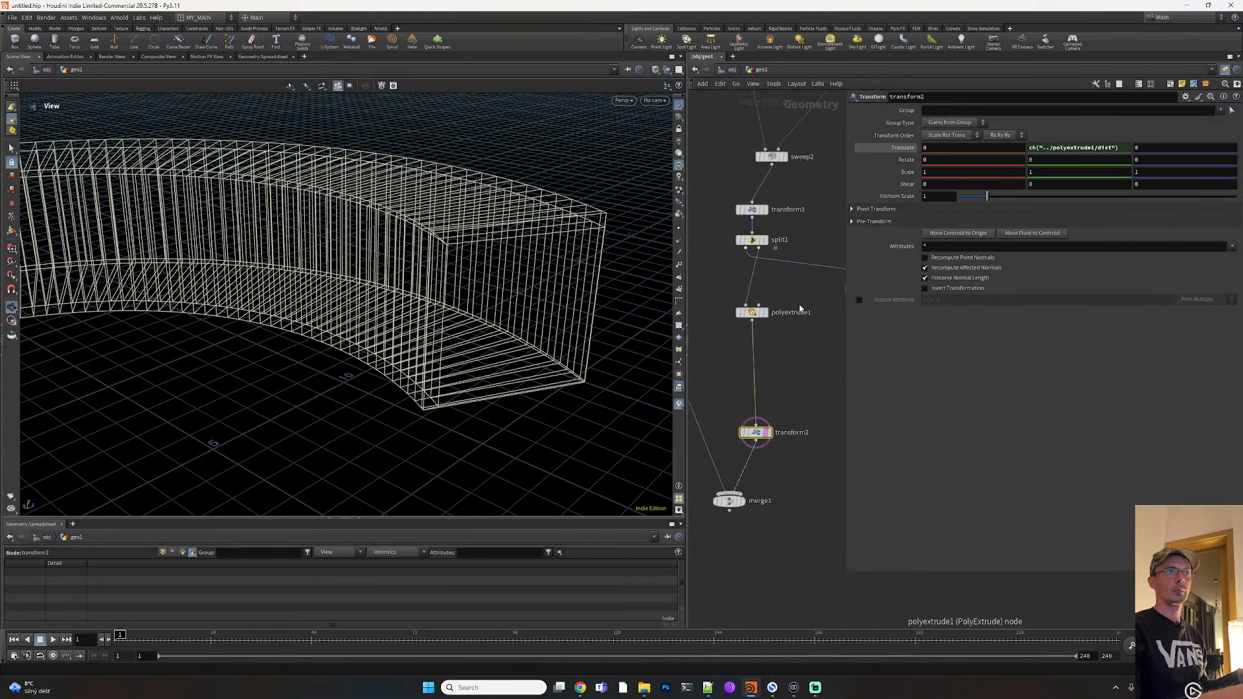
# Set sweep2's End Cap Type to Single Polygon and inspect the cap against the templated ring
pyautogui.click(780, 153)
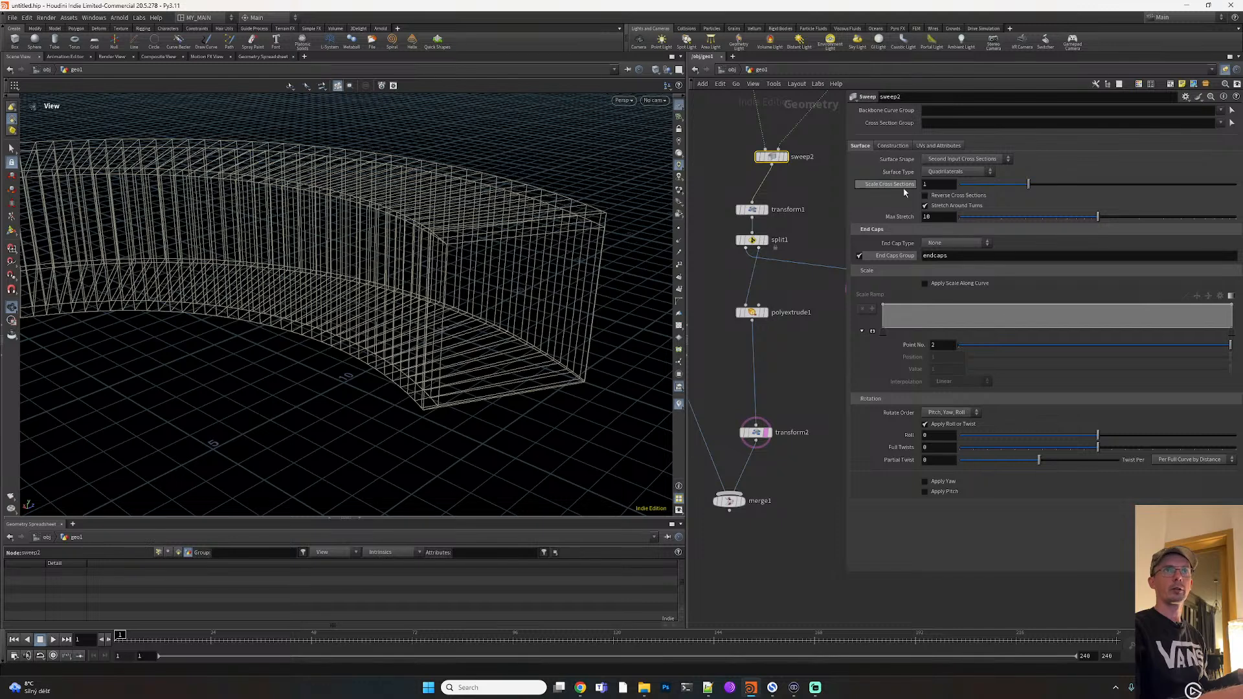
pyautogui.click(952, 243)
pyautogui.click(947, 256)
pyautogui.moveTo(876, 316); pyautogui.dragTo(814, 258, button='middle')
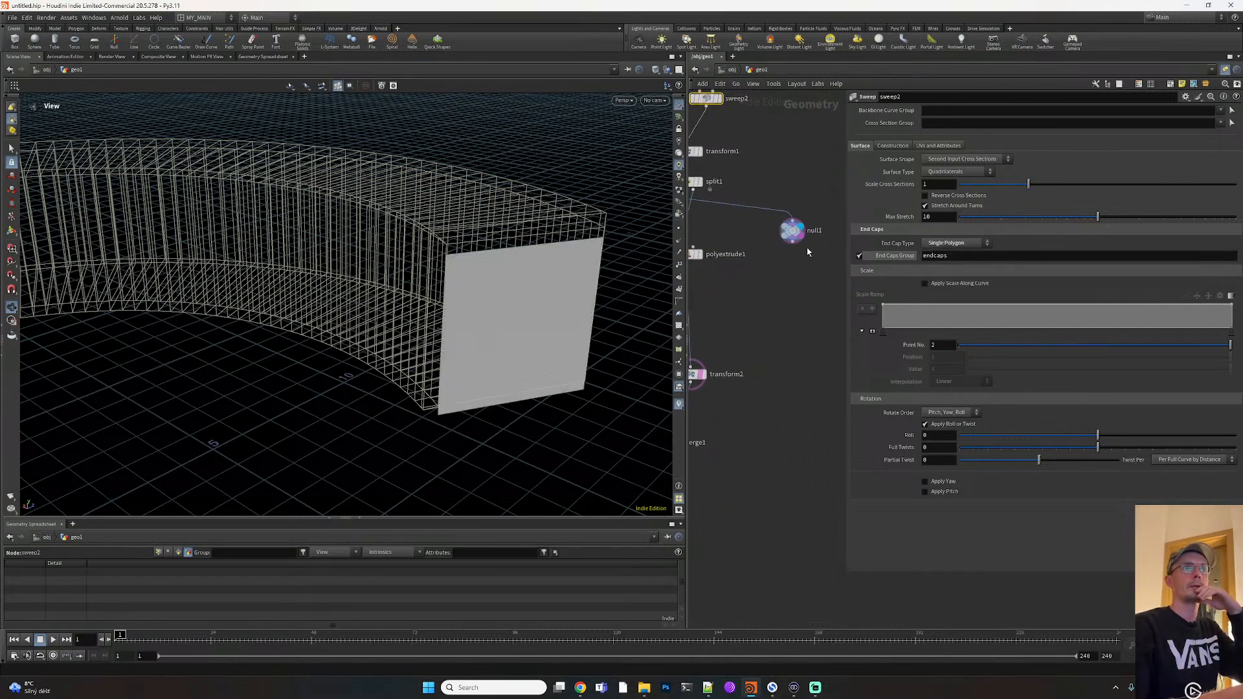
pyautogui.moveTo(725, 274); pyautogui.dragTo(770, 266, button='middle')
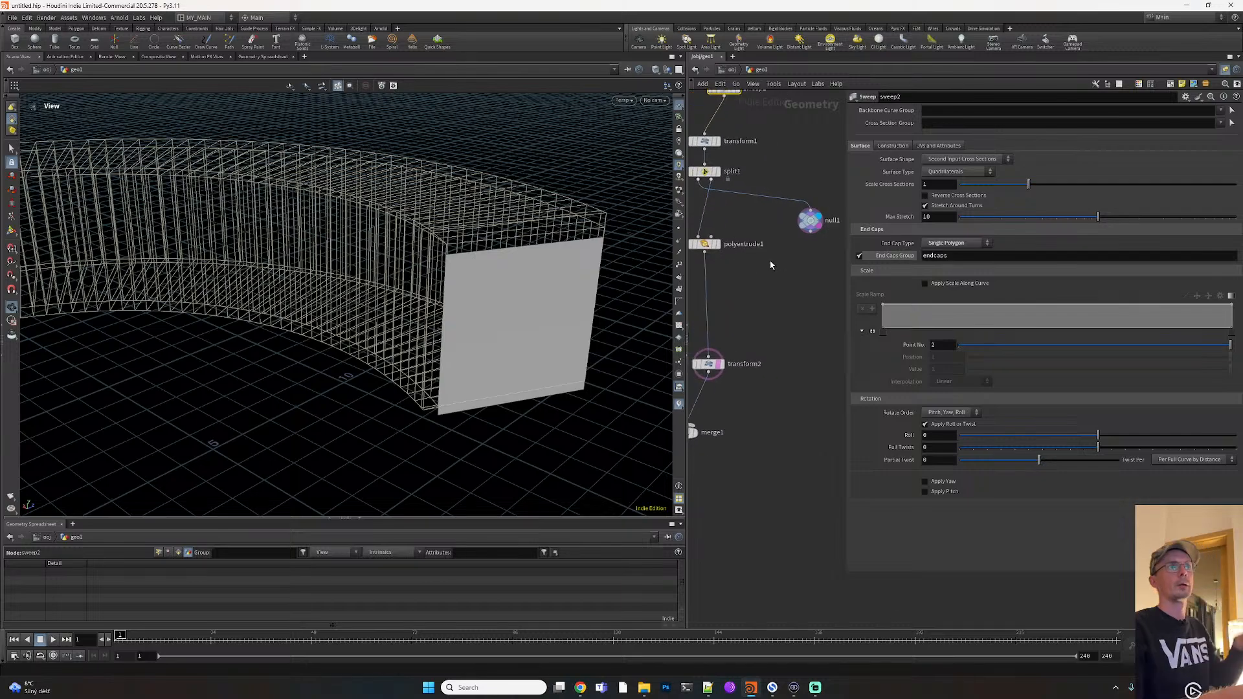
pyautogui.moveTo(471, 382); pyautogui.dragTo(526, 366)
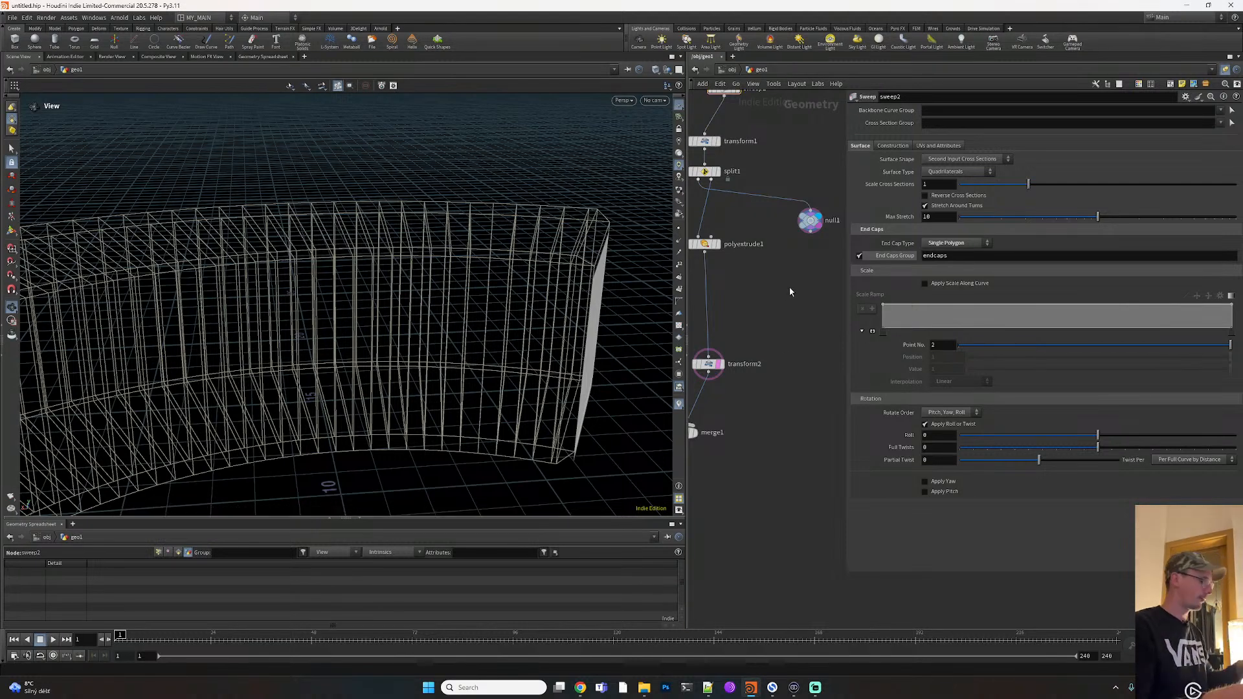
# Add a Peak node below null1 and display its output
pyautogui.press('Tab')
pyautogui.write('peak')
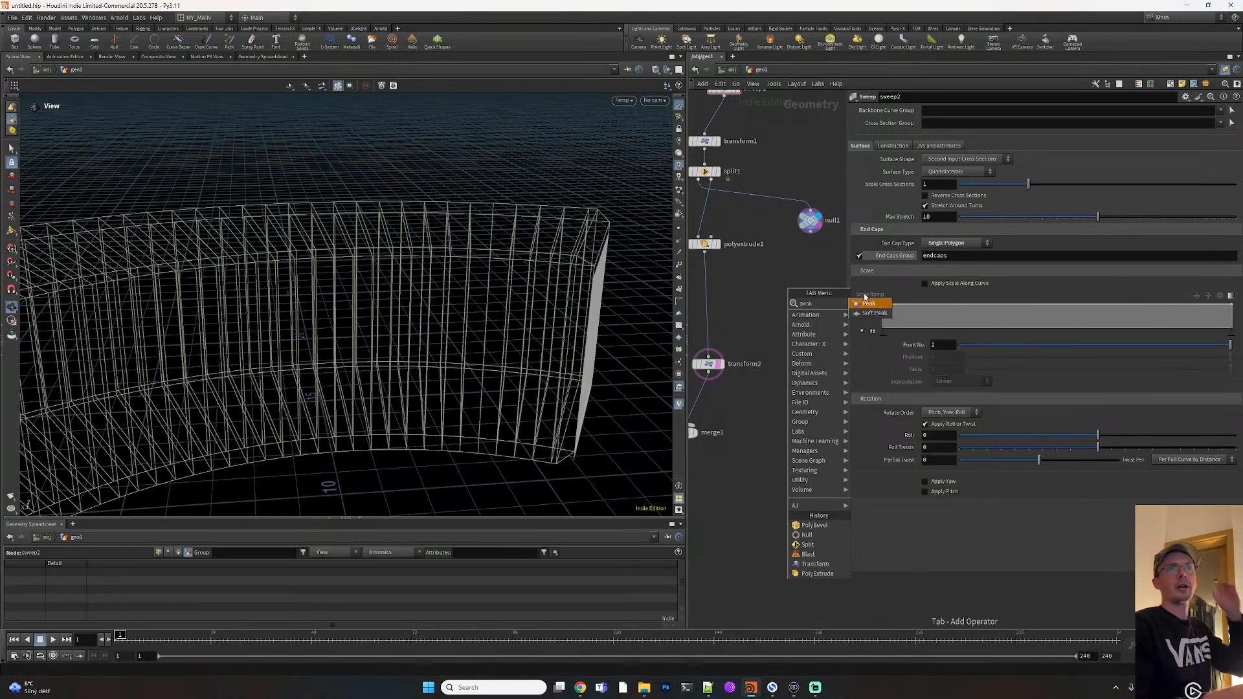
pyautogui.click(870, 305)
pyautogui.click(798, 264)
pyautogui.moveTo(798, 264); pyautogui.dragTo(822, 263)
pyautogui.click(822, 264)
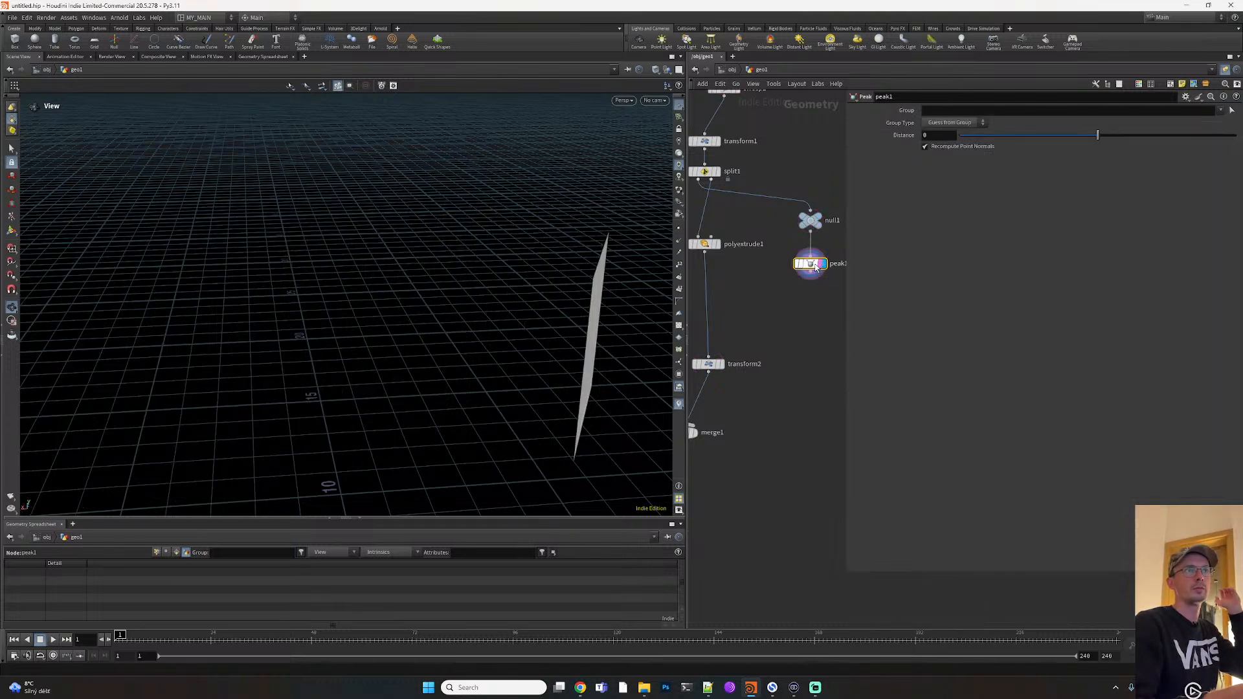
# Set the peak1 distance to -3.04 to push the end cap inward
pyautogui.moveTo(812, 285); pyautogui.dragTo(794, 283, button='middle')
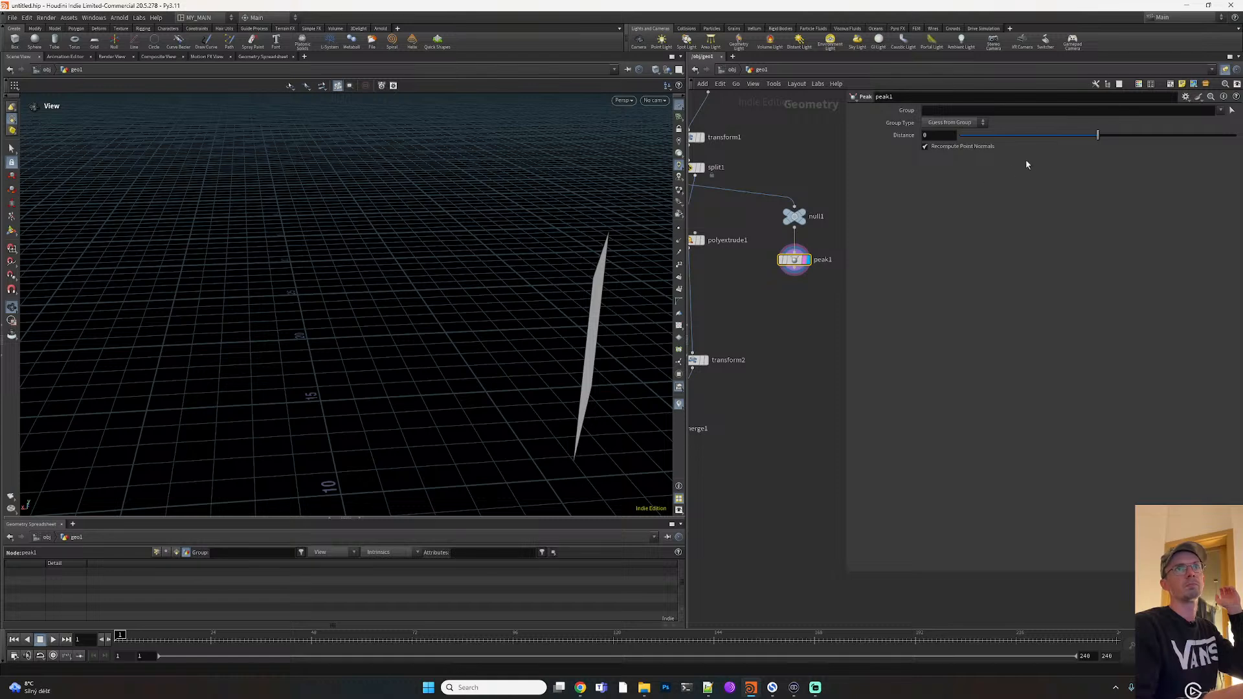
pyautogui.moveTo(1037, 135); pyautogui.dragTo(1055, 135)
pyautogui.middleClick(754, 308)
pyautogui.moveTo(765, 331); pyautogui.dragTo(791, 314, button='middle')
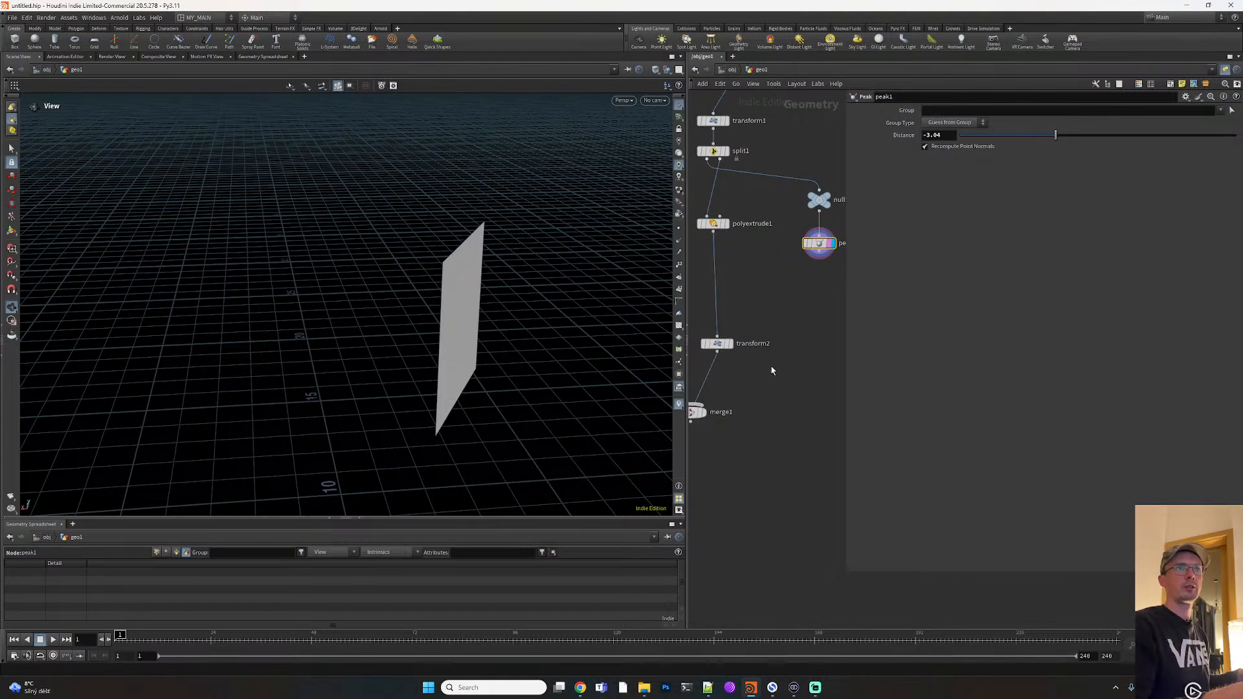
pyautogui.press('Tab')
pyautogui.write('pol')
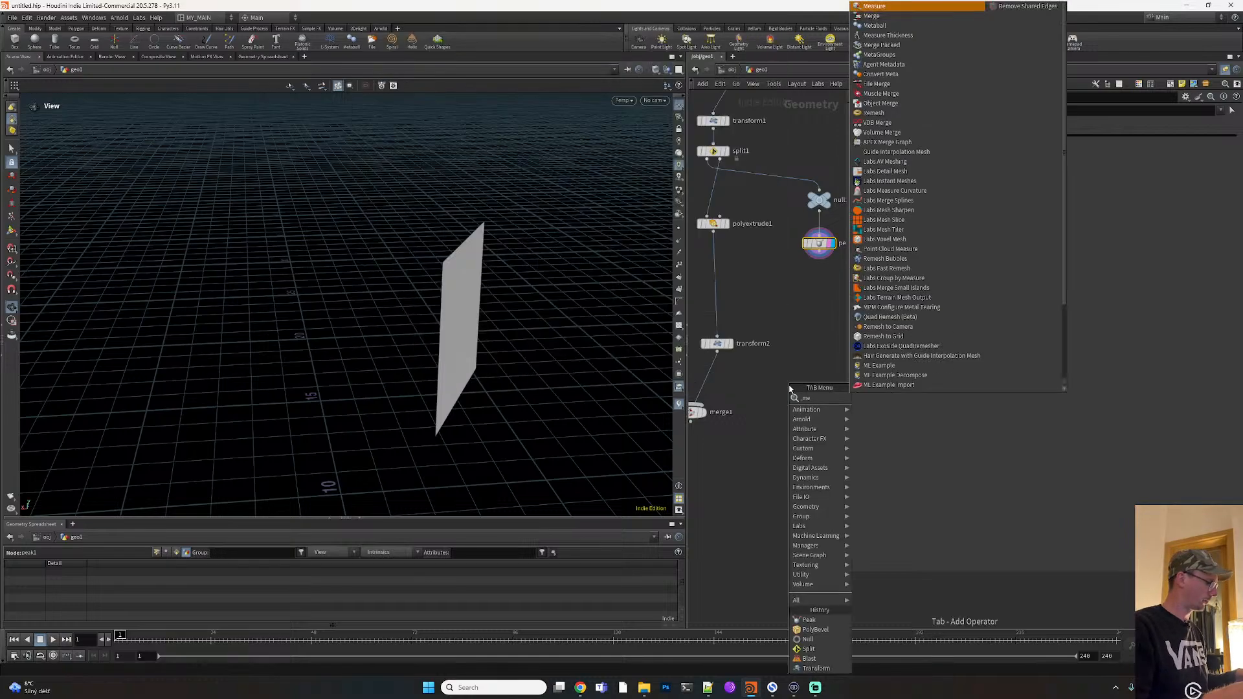
pyautogui.click(799, 350)
pyautogui.press('Tab')
pyautogui.write('merge')
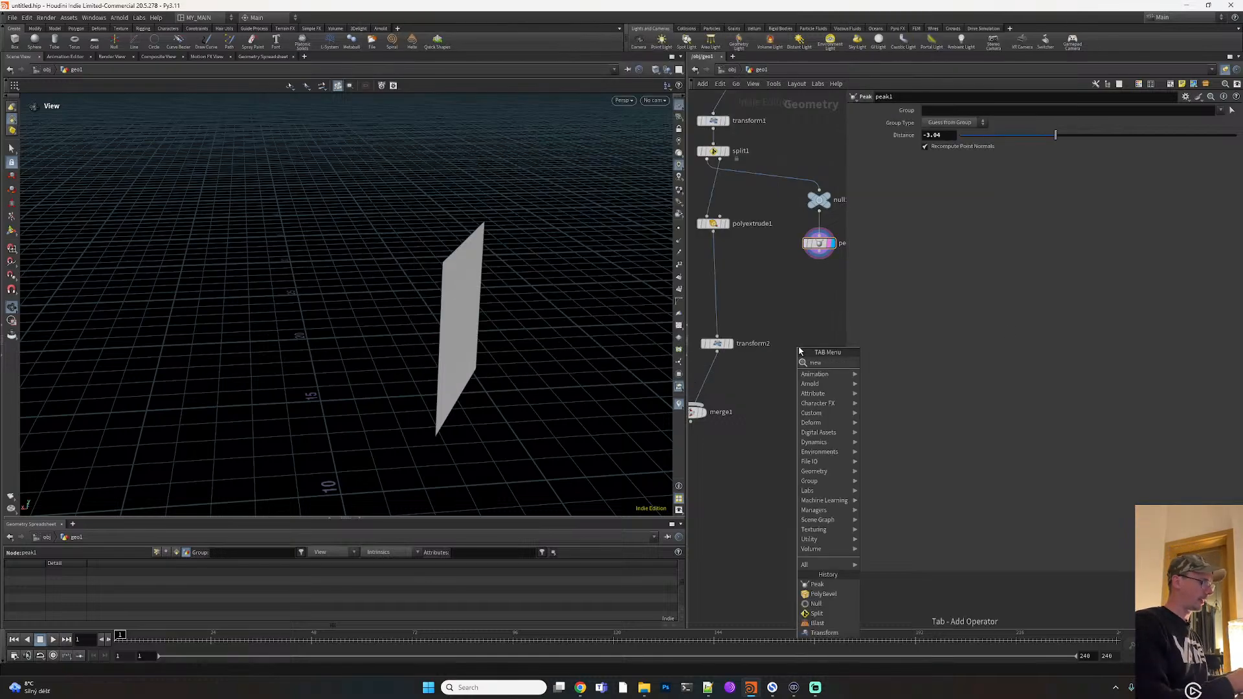
pyautogui.press('Escape')
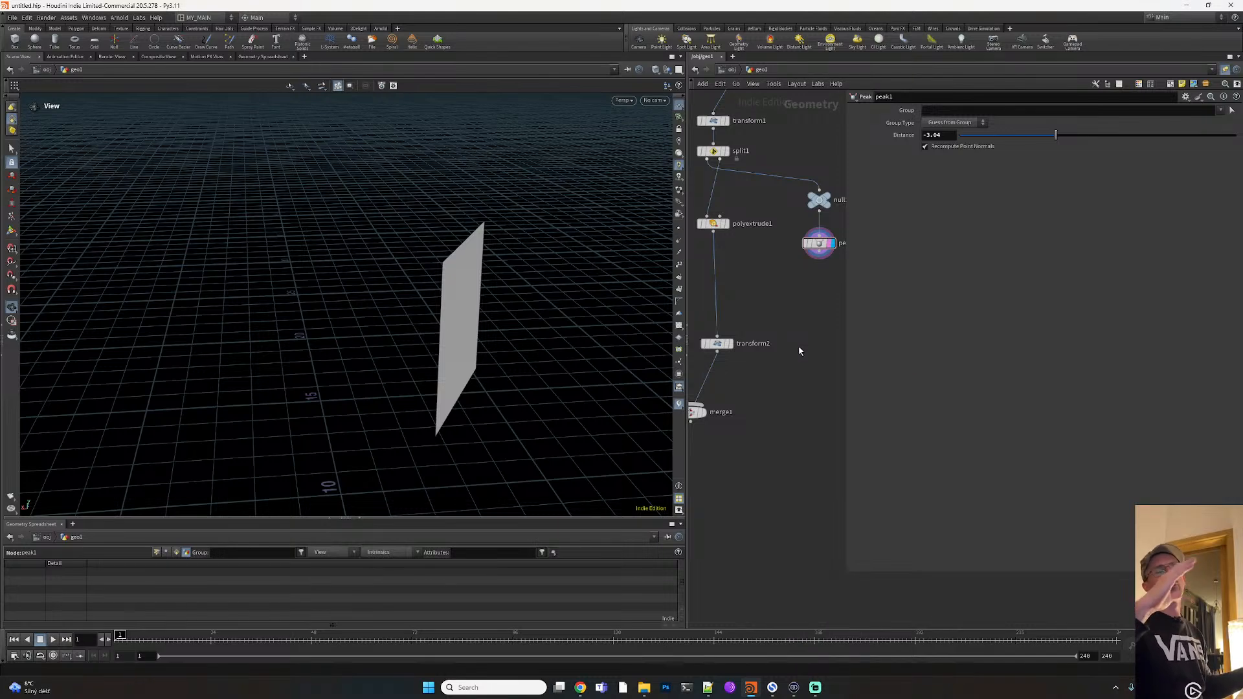
# Add a second Merge node and connect merge1 and peak1 into it
pyautogui.press('Tab')
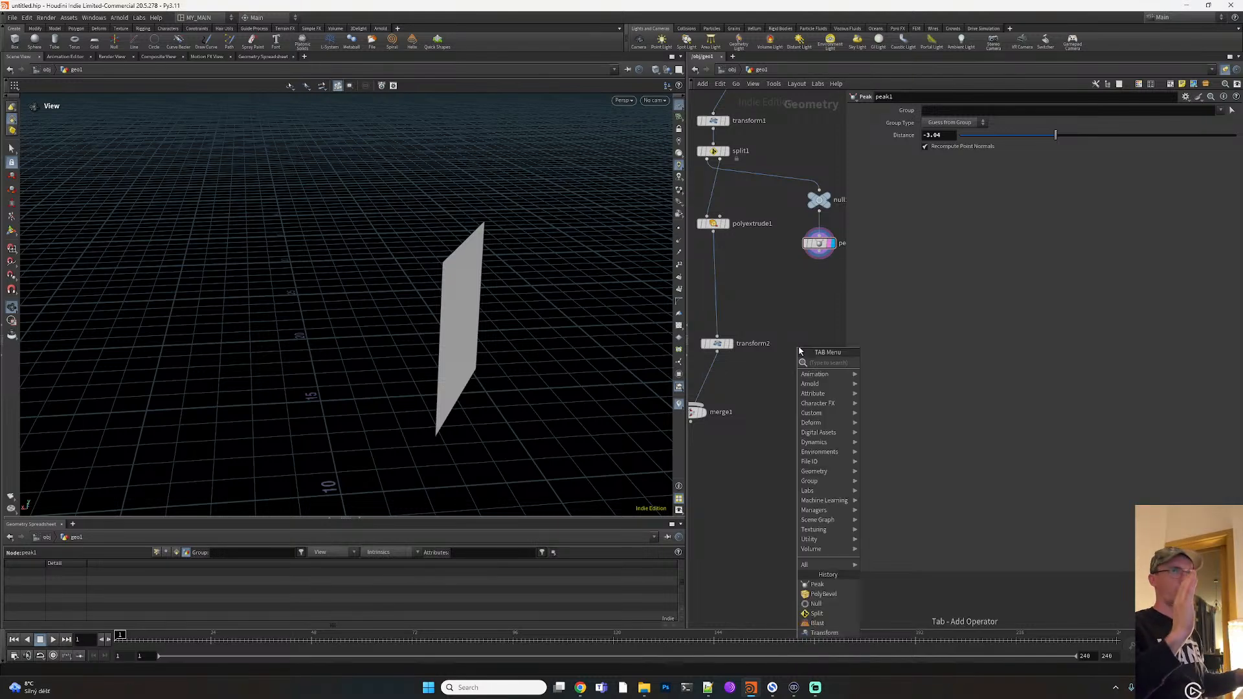
pyautogui.write('merge')
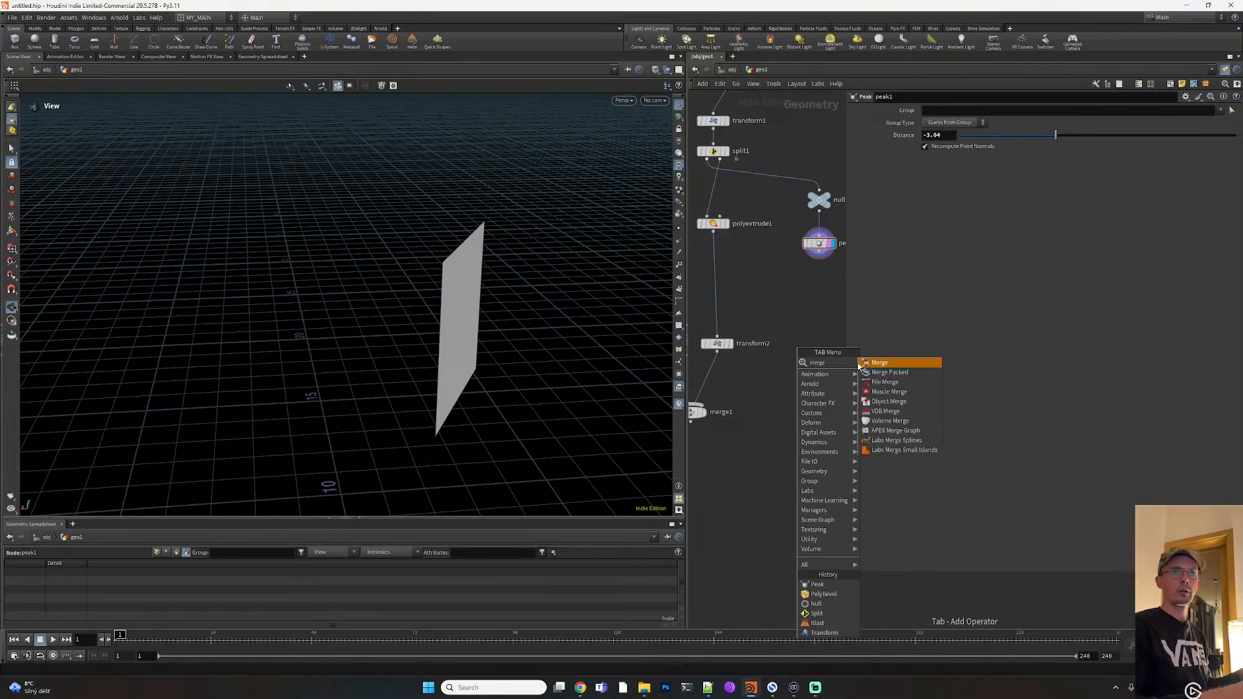
pyautogui.click(903, 363)
pyautogui.click(770, 443)
pyautogui.moveTo(701, 421); pyautogui.dragTo(771, 439)
pyautogui.moveTo(830, 256)
pyautogui.mouseDown()
pyautogui.moveTo(790, 352)
pyautogui.moveTo(780, 434)
pyautogui.mouseUp()
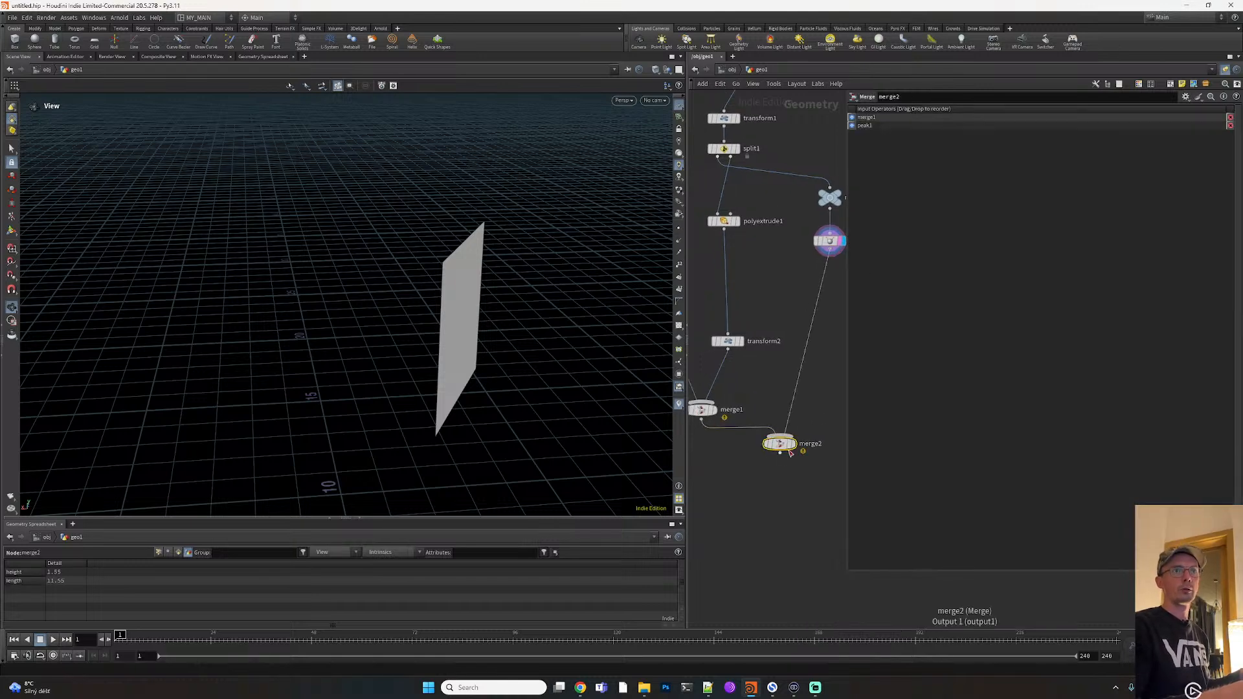
# Display merge2's output and set the peak1 distance to -0.65 so the cap sits just inside the ring opening
pyautogui.click(792, 445)
pyautogui.moveTo(563, 429); pyautogui.dragTo(551, 323)
pyautogui.click(828, 239)
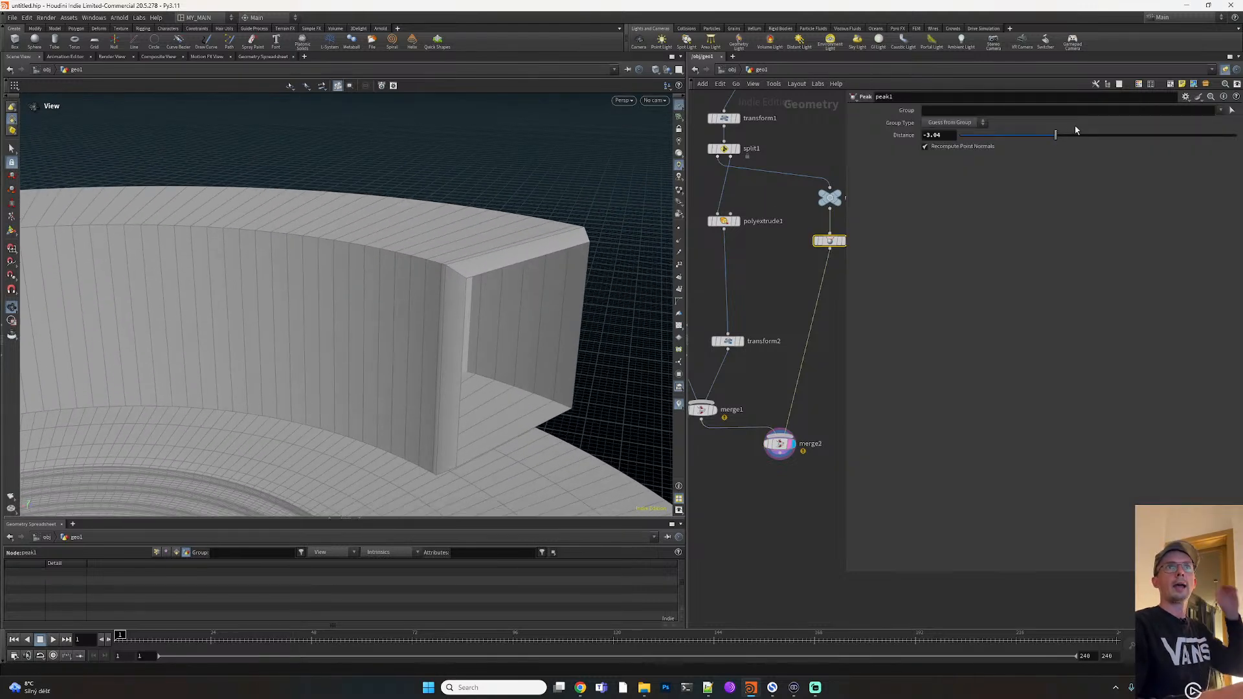
pyautogui.moveTo(1061, 137); pyautogui.dragTo(1089, 138)
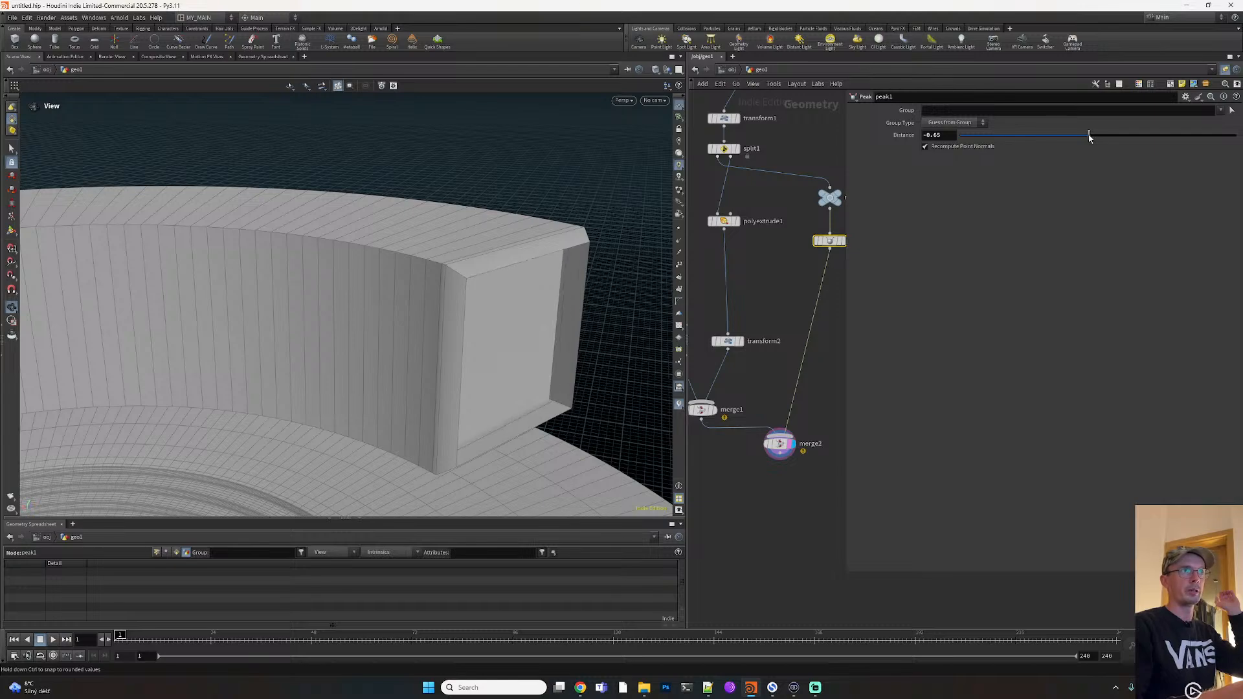
# Duplicate transform2 and insert the copy between peak1 and merge2 to align the cap's height with the ring
pyautogui.moveTo(391, 339); pyautogui.dragTo(343, 252)
pyautogui.keyDown('alt'); pyautogui.moveTo(729, 343); pyautogui.dragTo(811, 340); pyautogui.keyUp('alt')
pyautogui.moveTo(641, 337); pyautogui.dragTo(599, 358)
pyautogui.moveTo(600, 358); pyautogui.dragTo(468, 321, button='right')
pyautogui.moveTo(468, 322); pyautogui.dragTo(472, 316)
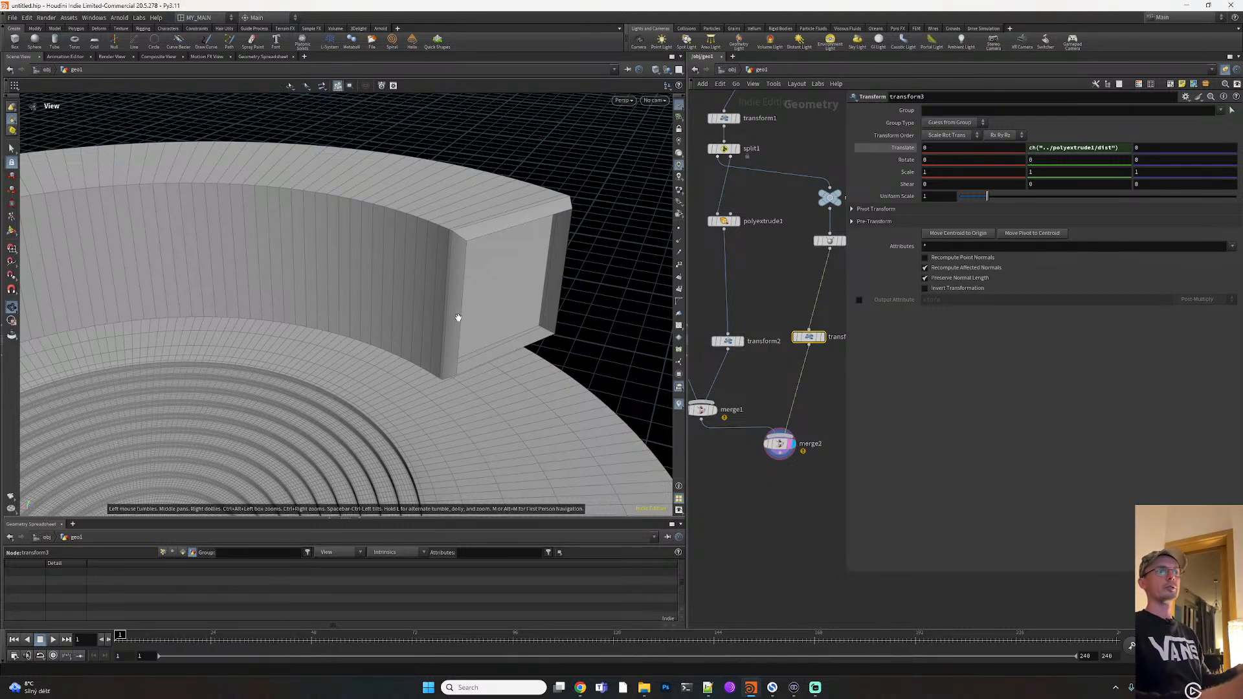
# Switch to the browser to check the architectural reference image and return to Houdini
pyautogui.hotkey('alt', 'Tab')
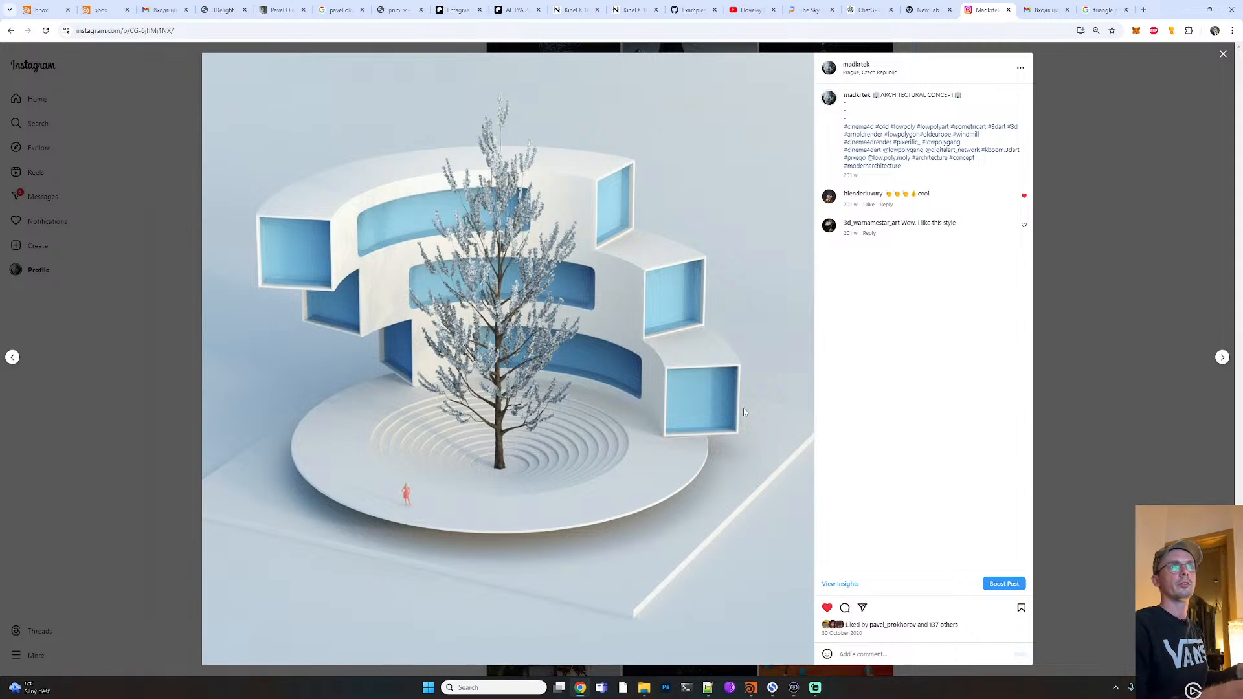
pyautogui.hotkey('alt', 'Tab')
pyautogui.moveTo(799, 352); pyautogui.dragTo(769, 320, button='middle')
# Duplicate peak1 and transform3 as a second parallel branch fed by null1
pyautogui.moveTo(780, 306); pyautogui.dragTo(774, 299)
pyautogui.moveTo(788, 389); pyautogui.dragTo(766, 348, button='middle')
pyautogui.moveTo(788, 303); pyautogui.dragTo(758, 363, button='middle')
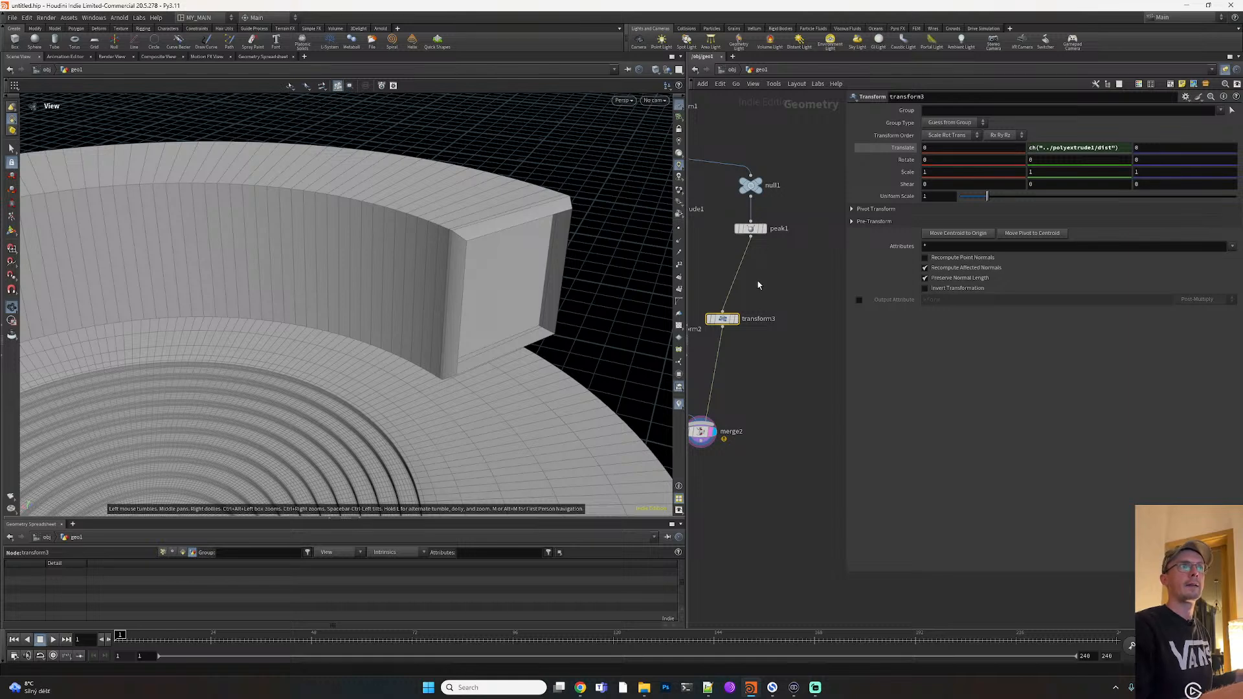
pyautogui.moveTo(772, 271); pyautogui.dragTo(791, 281, button='middle')
pyautogui.moveTo(809, 317); pyautogui.dragTo(821, 214)
pyautogui.click(818, 300)
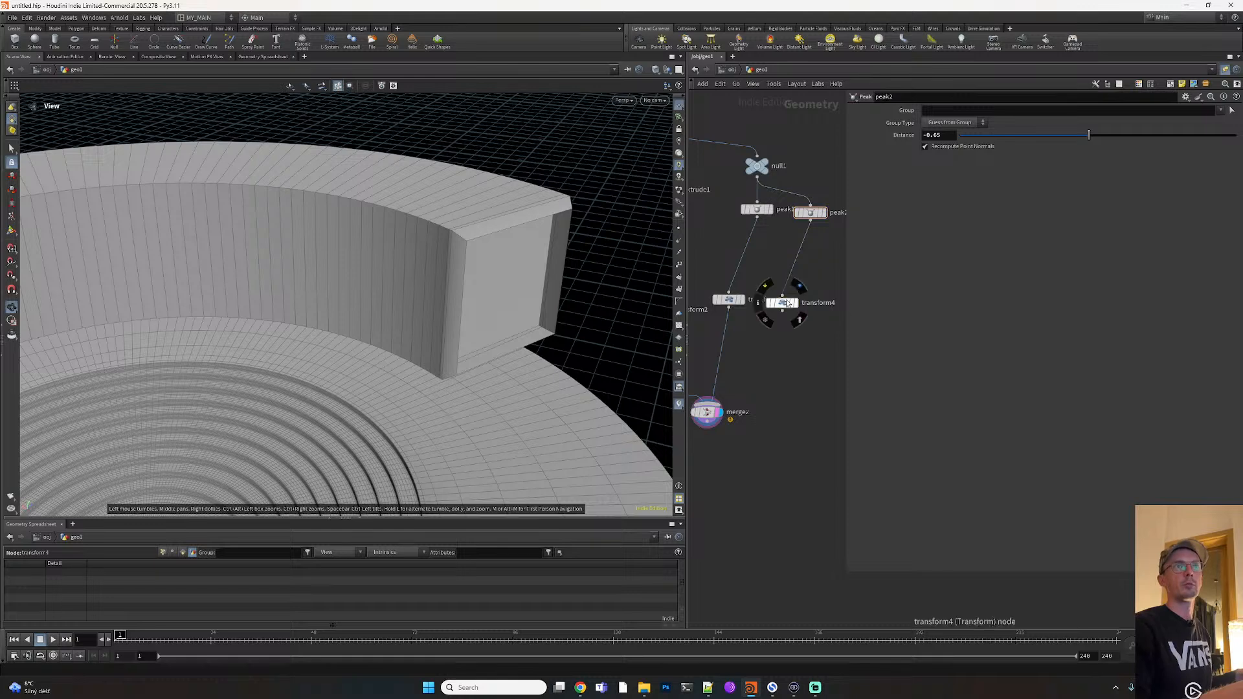
# Set the peak2 distance to -0.1
pyautogui.click(809, 212)
pyautogui.doubleClick(936, 135)
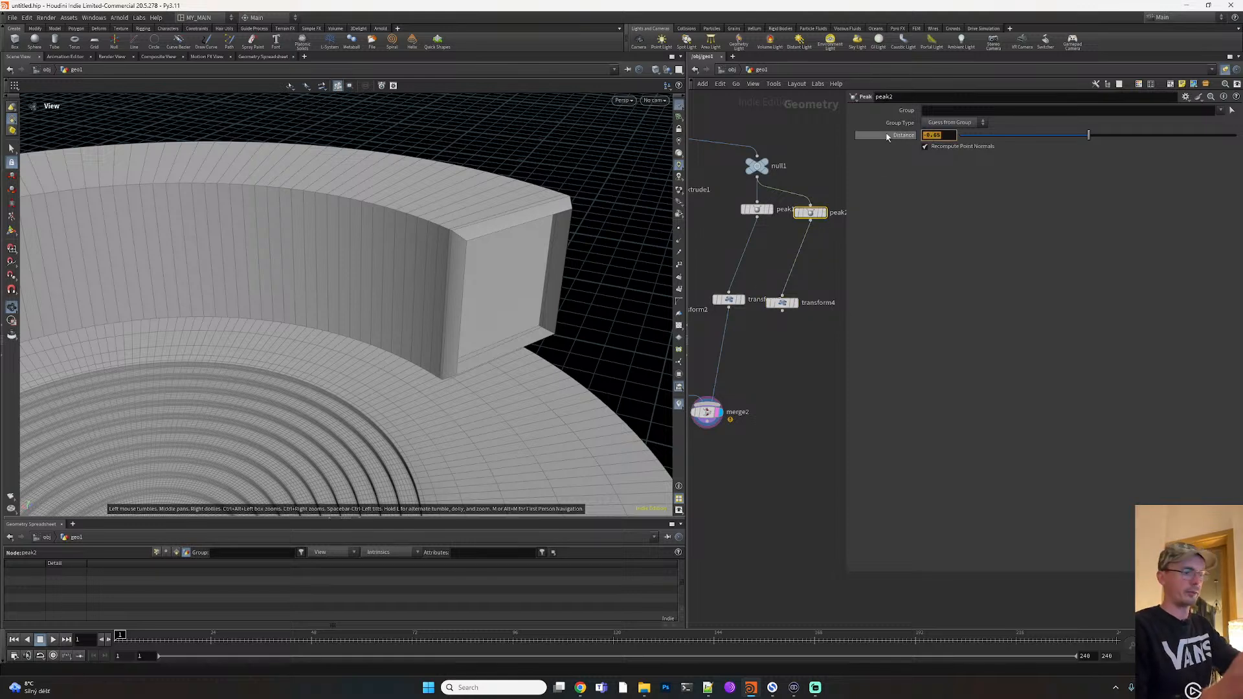
pyautogui.write('0')
pyautogui.press('Return')
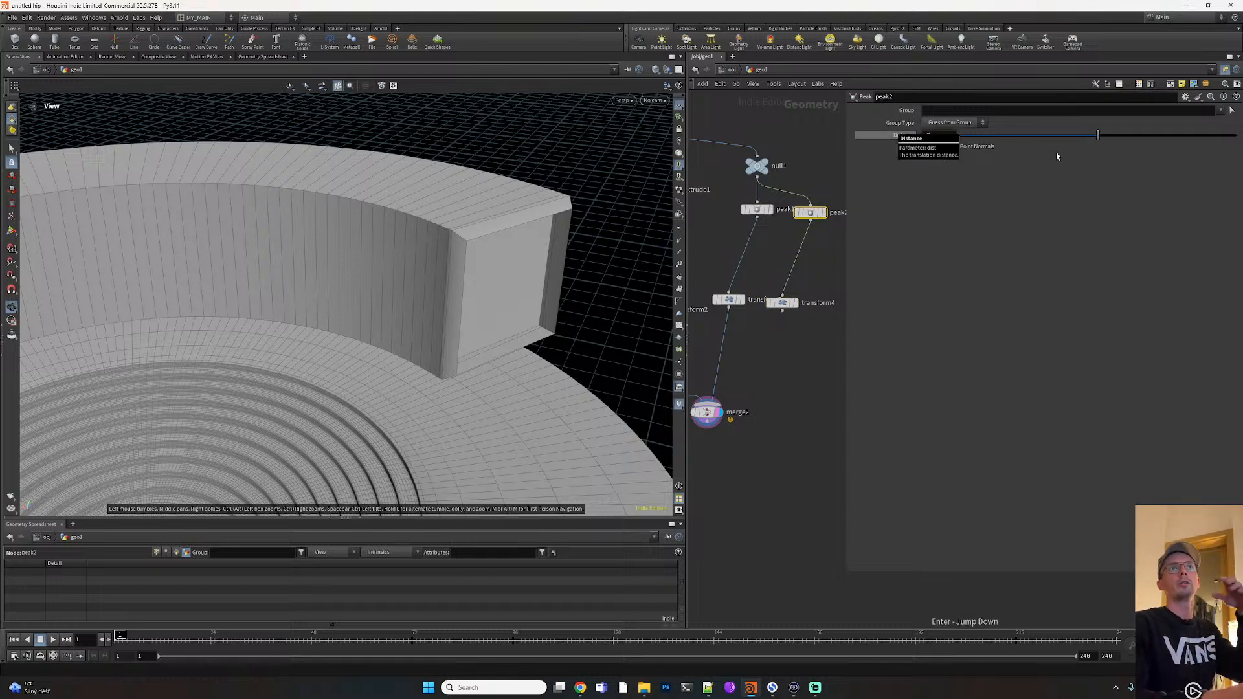
pyautogui.click(938, 136)
pyautogui.write('-0.1')
pyautogui.press('Return')
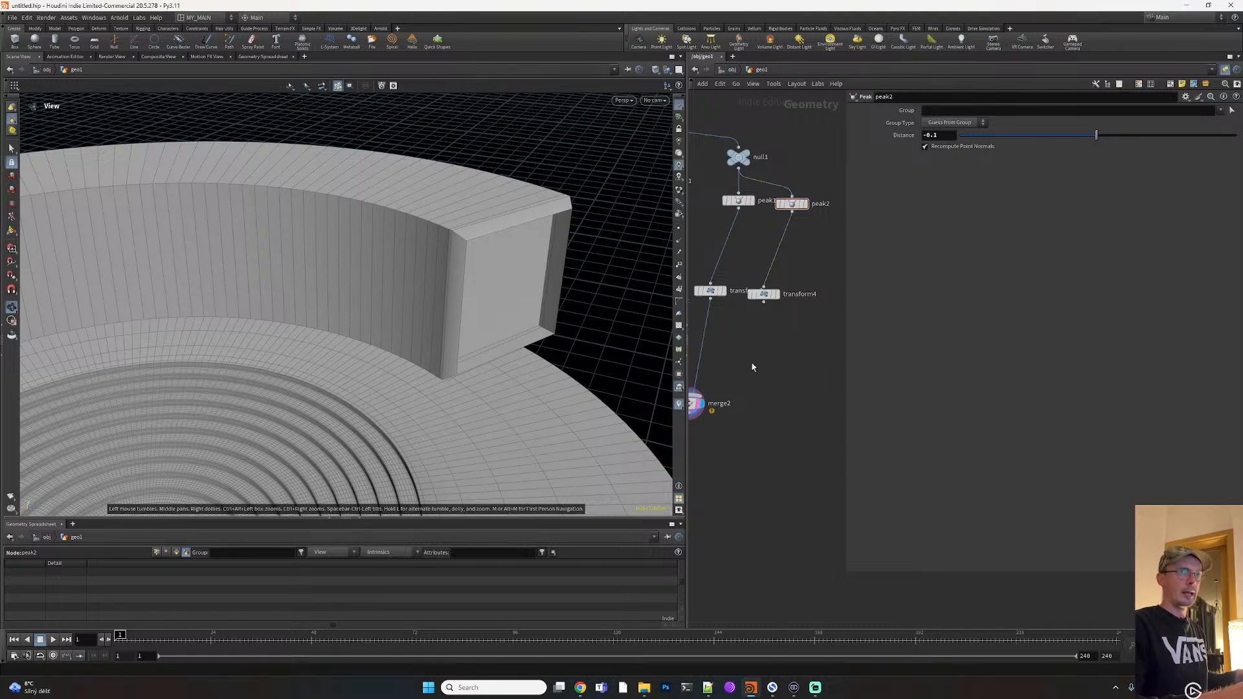
pyautogui.press('Tab')
pyautogui.write('mater')
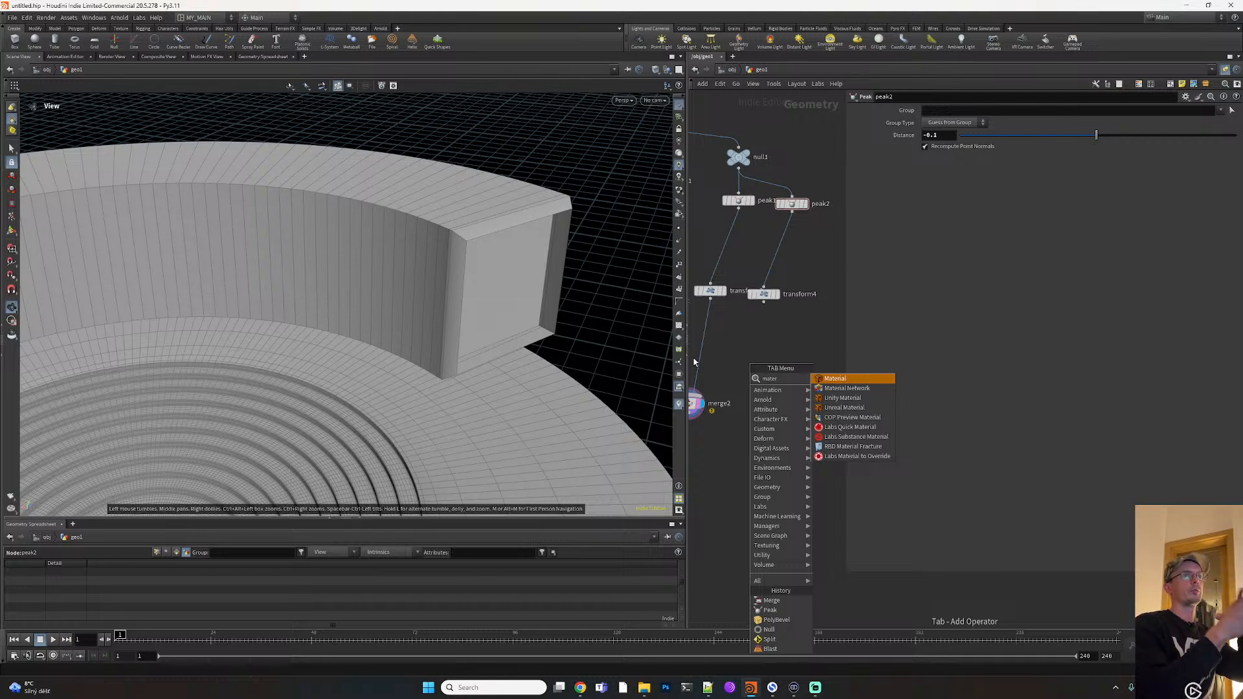
pyautogui.press('Escape')
# Add a Null node below transform4, rename it GLASS and display its output
pyautogui.press('Tab')
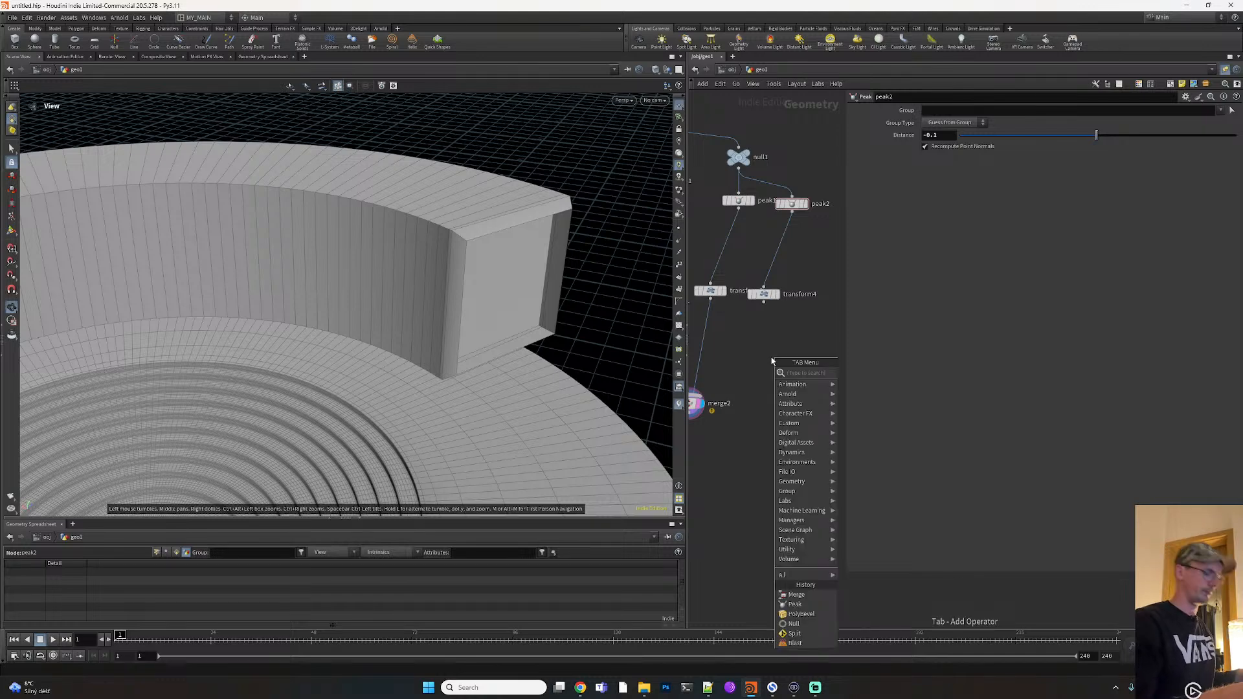
pyautogui.write('nul')
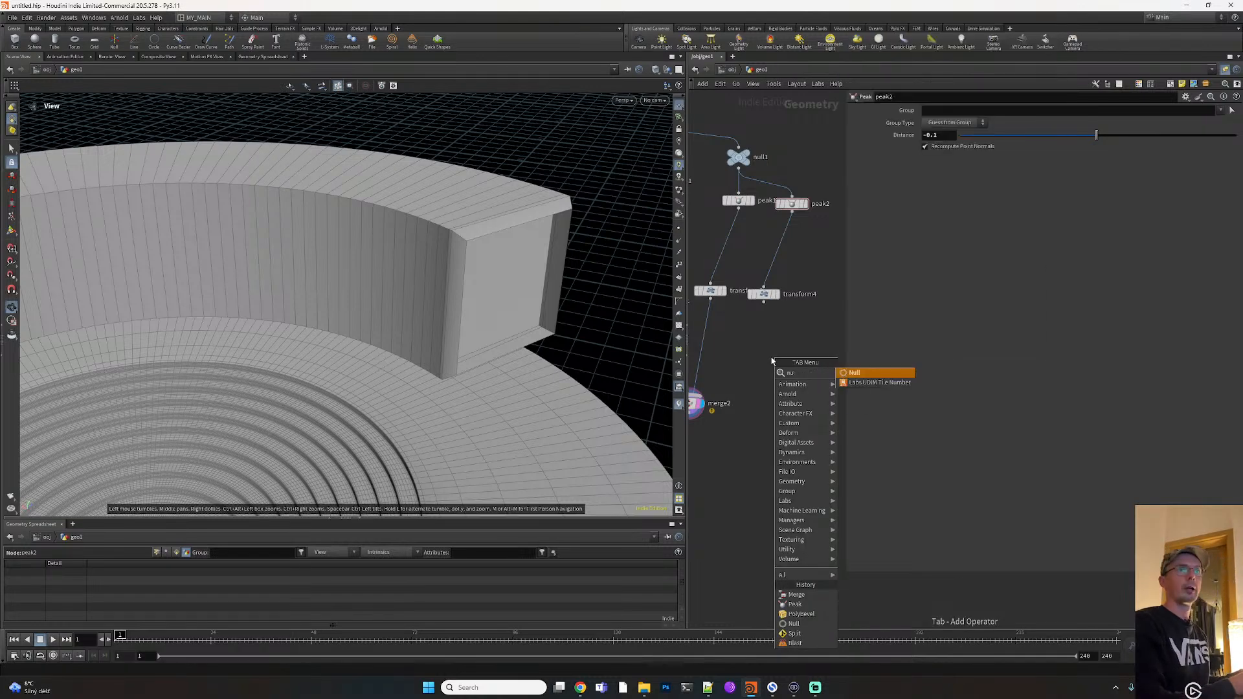
pyautogui.press('Return')
pyautogui.click(802, 373)
pyautogui.doubleClick(825, 373)
pyautogui.write('GLASS')
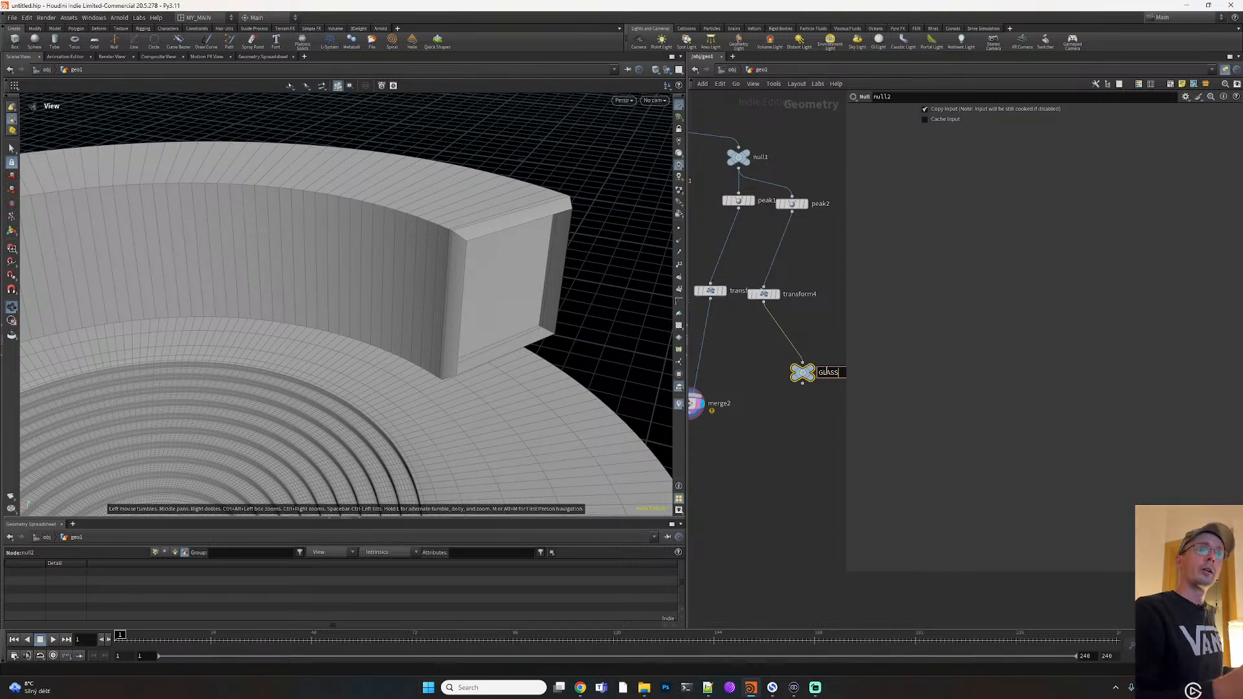
pyautogui.press('Return')
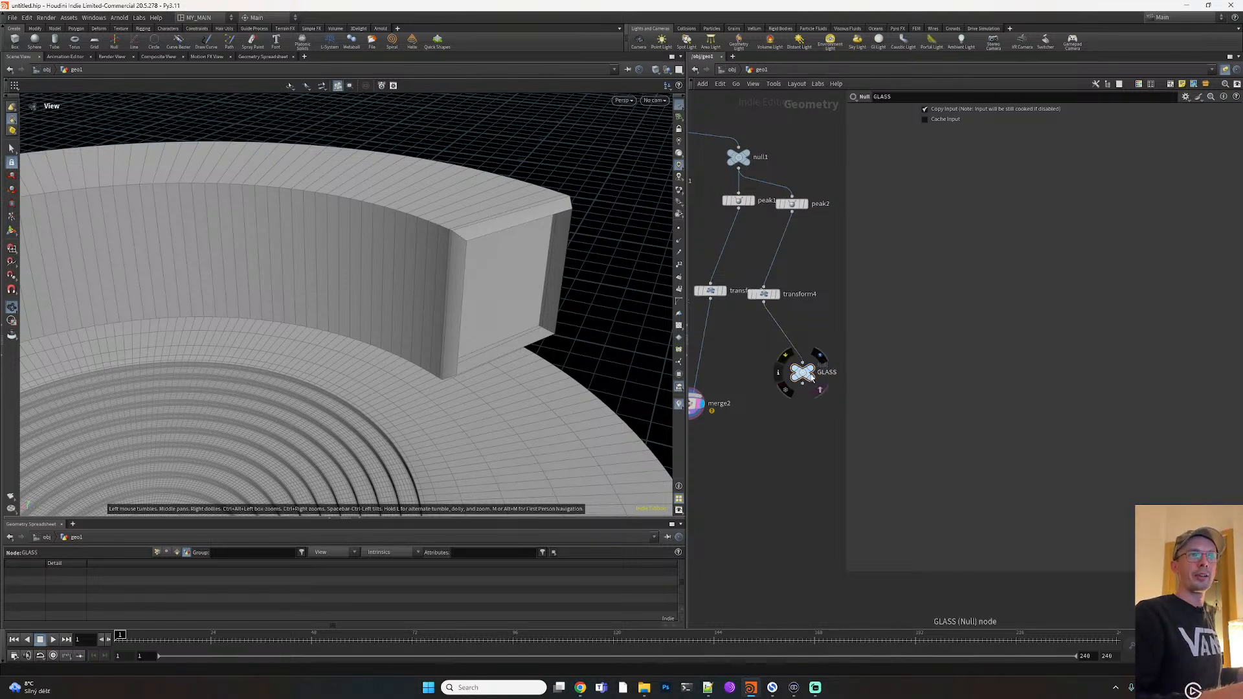
pyautogui.click(819, 356)
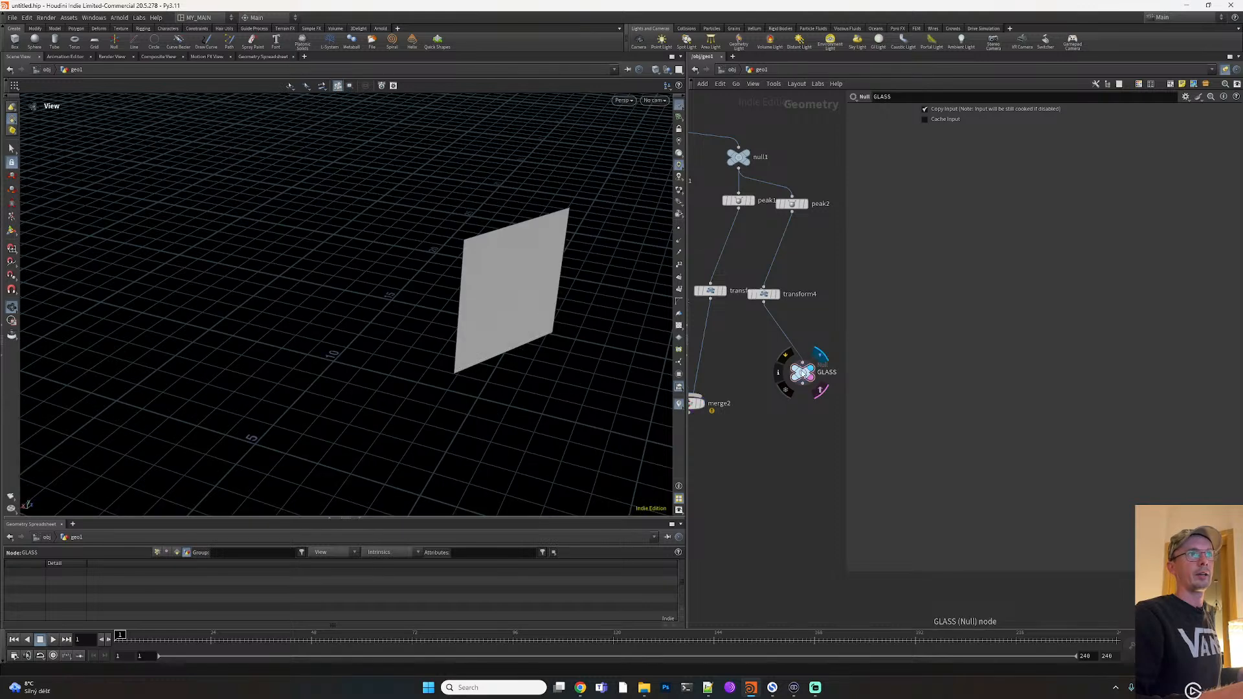
# Display merge2 and examine the recessed panel and the ring's opening edges
pyautogui.moveTo(714, 468); pyautogui.dragTo(839, 397, button='middle')
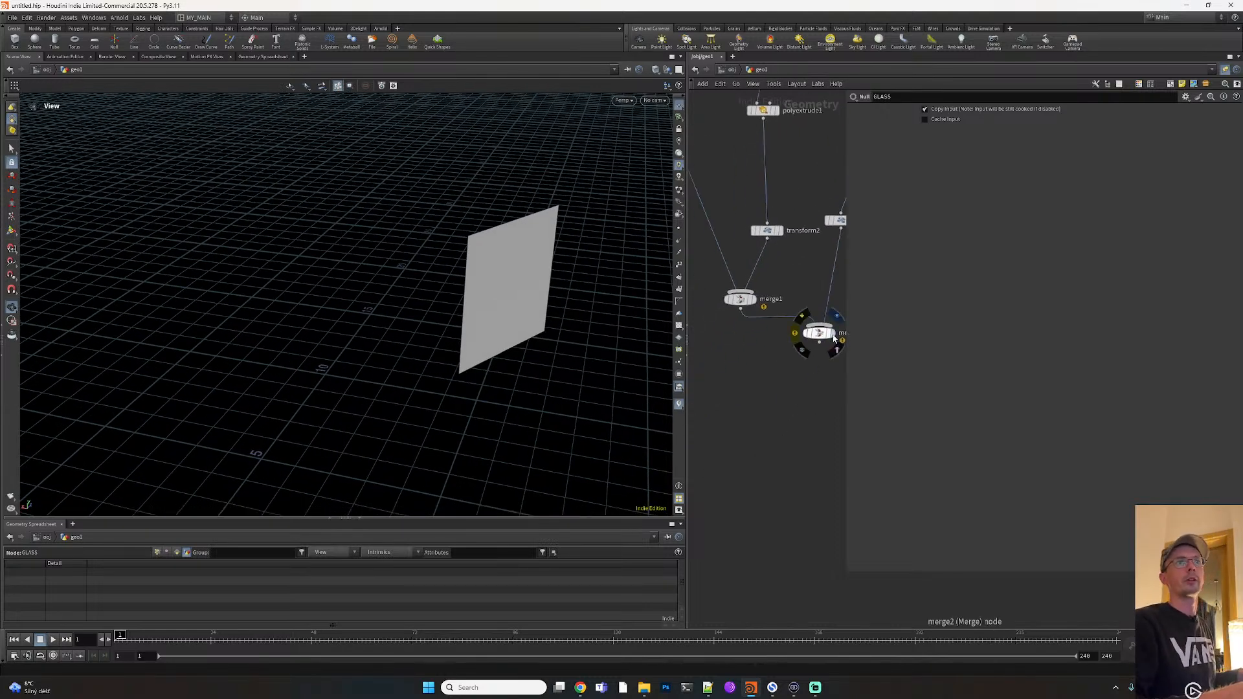
pyautogui.click(833, 333)
pyautogui.click(817, 337)
pyautogui.moveTo(746, 425); pyautogui.dragTo(727, 416, button='middle')
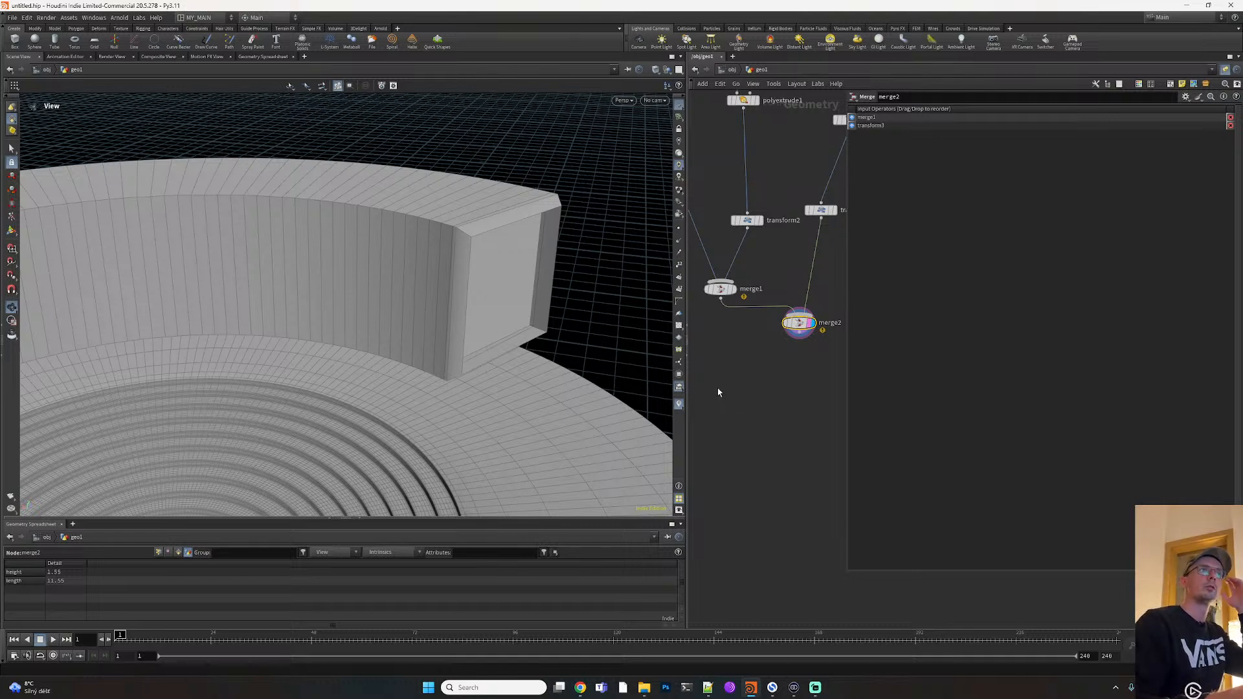
pyautogui.moveTo(494, 278); pyautogui.dragTo(529, 253, button='right')
pyautogui.moveTo(529, 252); pyautogui.dragTo(518, 277)
# Enable Add Vertex Normals on polyextrude1 and set the cusp angle to 36.1
pyautogui.moveTo(740, 179); pyautogui.dragTo(774, 271, button='middle')
pyautogui.click(768, 240)
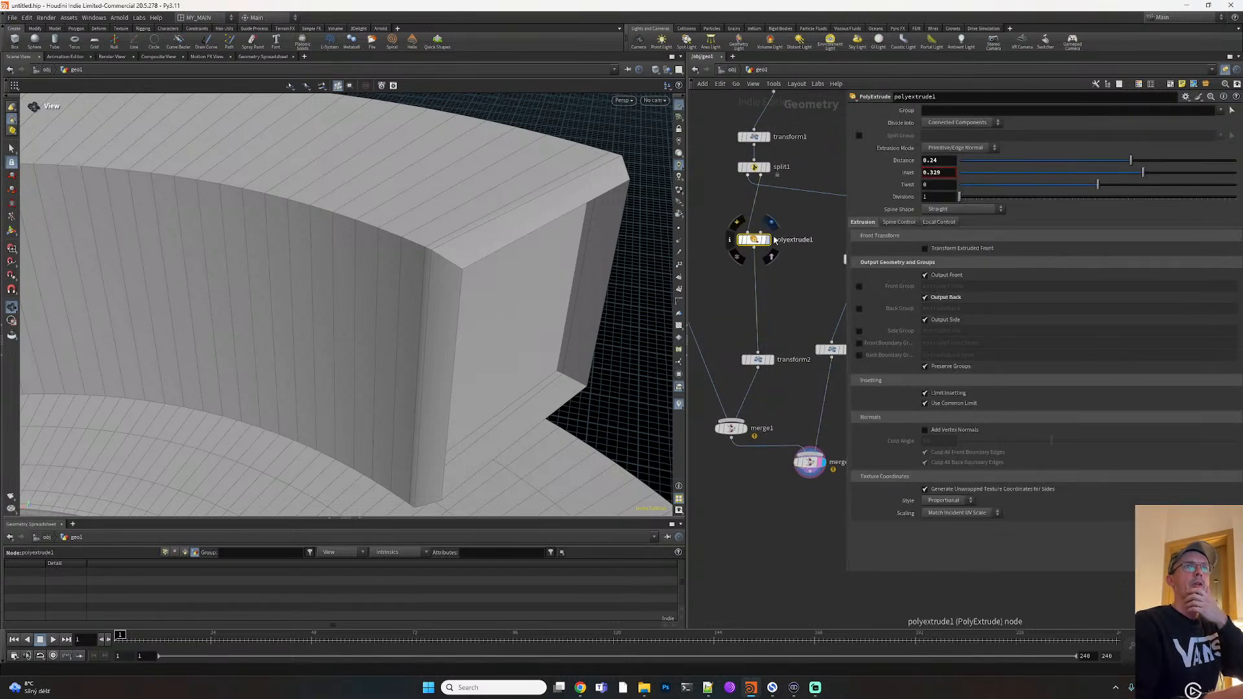
pyautogui.click(934, 250)
pyautogui.click(934, 251)
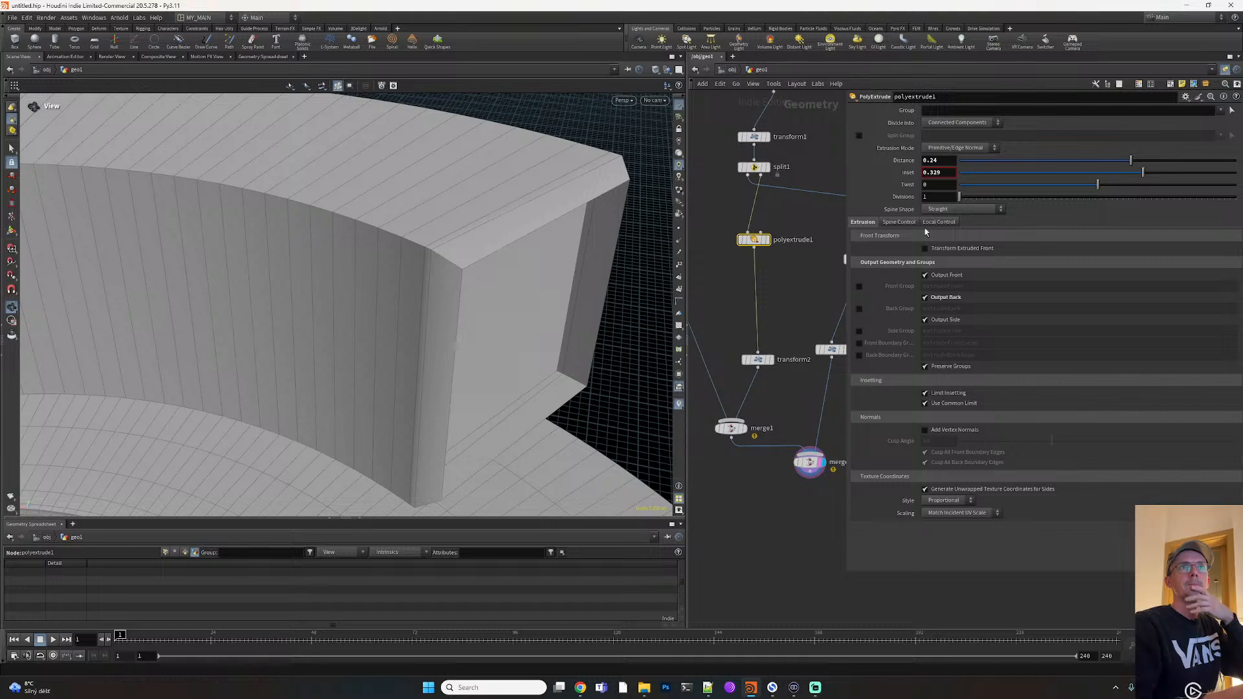
pyautogui.click(924, 429)
pyautogui.click(924, 431)
pyautogui.click(925, 430)
pyautogui.click(925, 430)
pyautogui.click(925, 431)
pyautogui.moveTo(984, 440); pyautogui.dragTo(1014, 442)
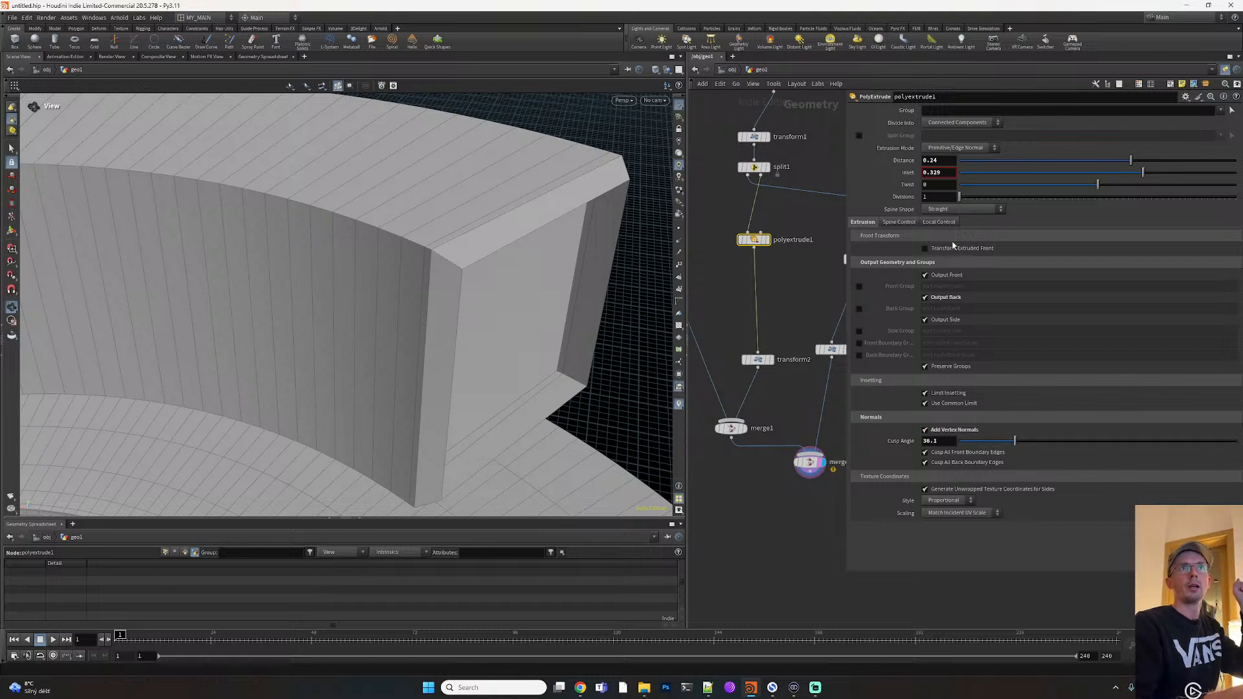
# Try Point Normal extrusion and a Curved spine shape on polyextrude1, restoring Primitive/Edge Normal and Straight
pyautogui.click(955, 149)
pyautogui.click(953, 165)
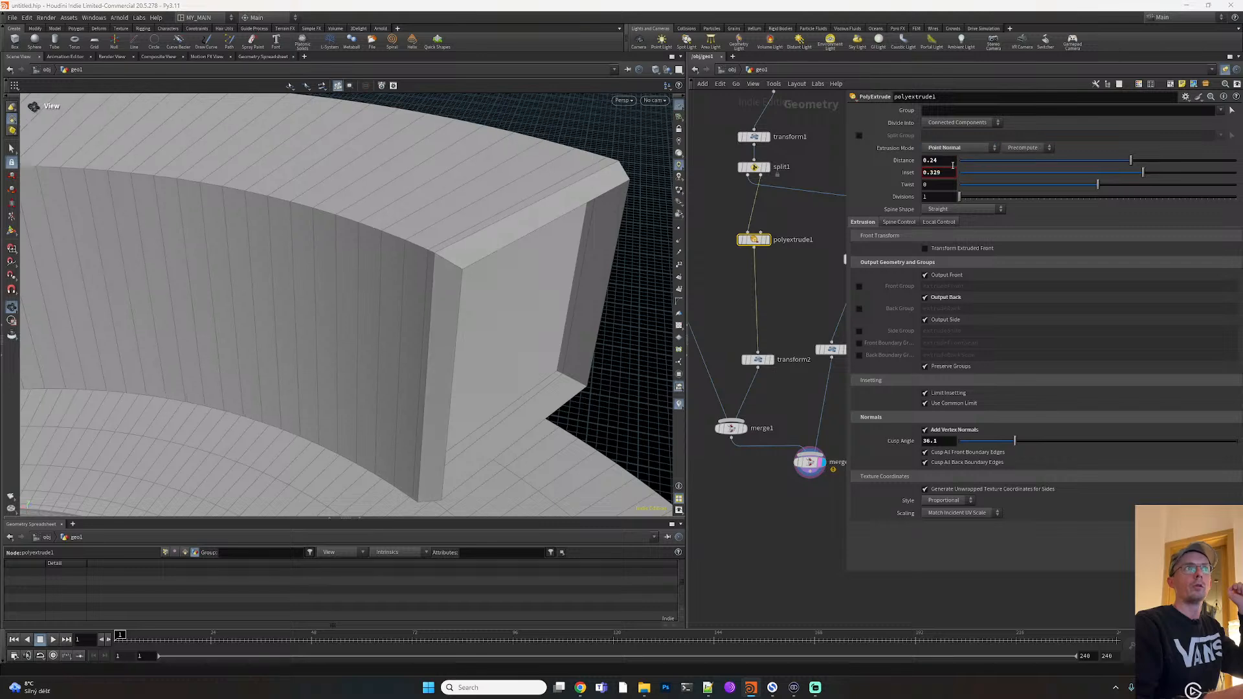
pyautogui.click(955, 148)
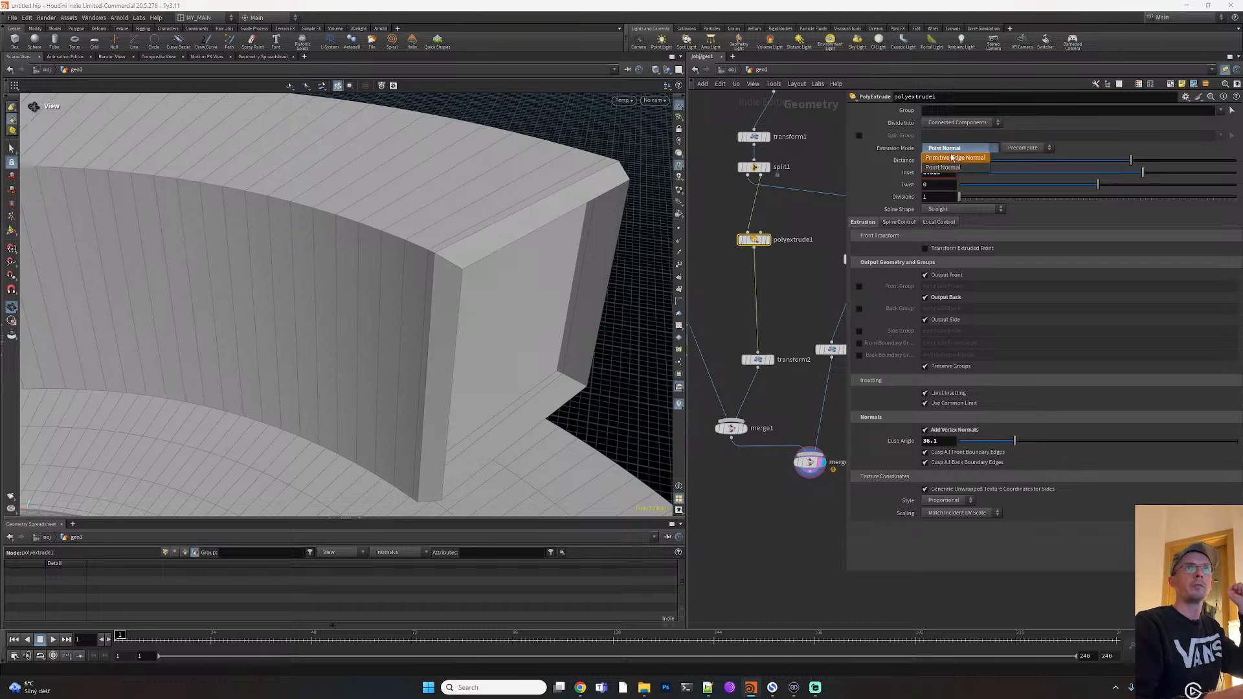
pyautogui.click(952, 155)
pyautogui.click(966, 209)
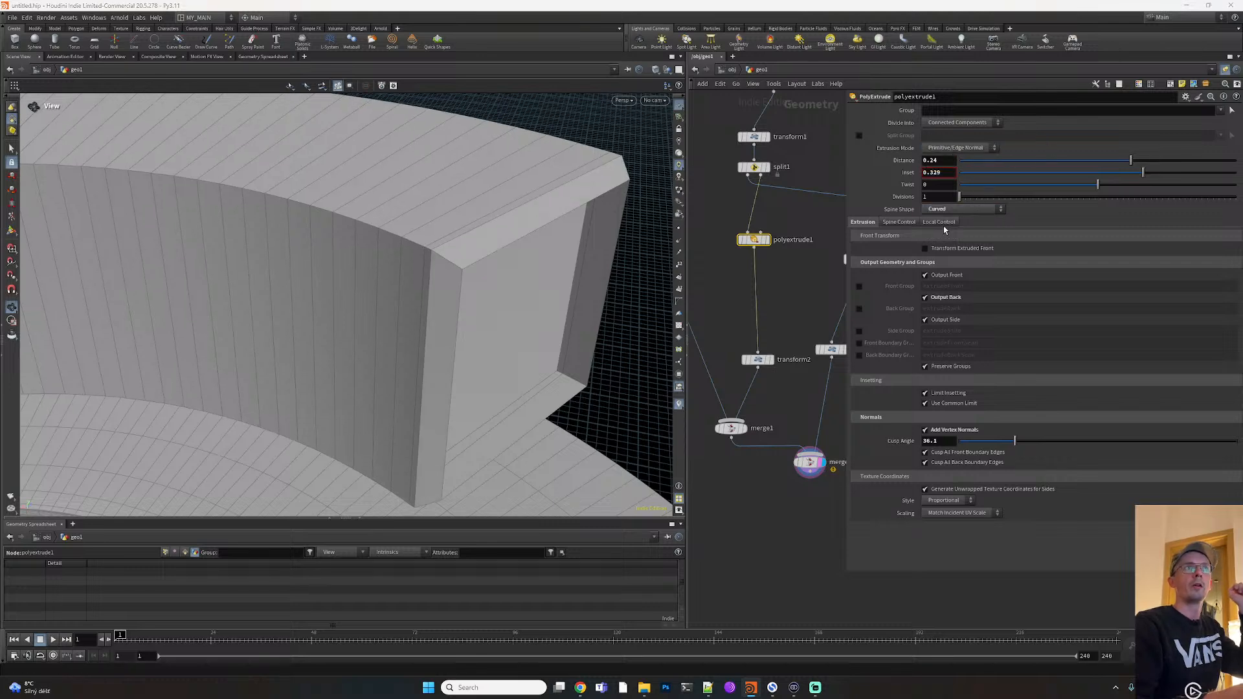
pyautogui.click(954, 239)
pyautogui.click(962, 210)
pyautogui.click(955, 221)
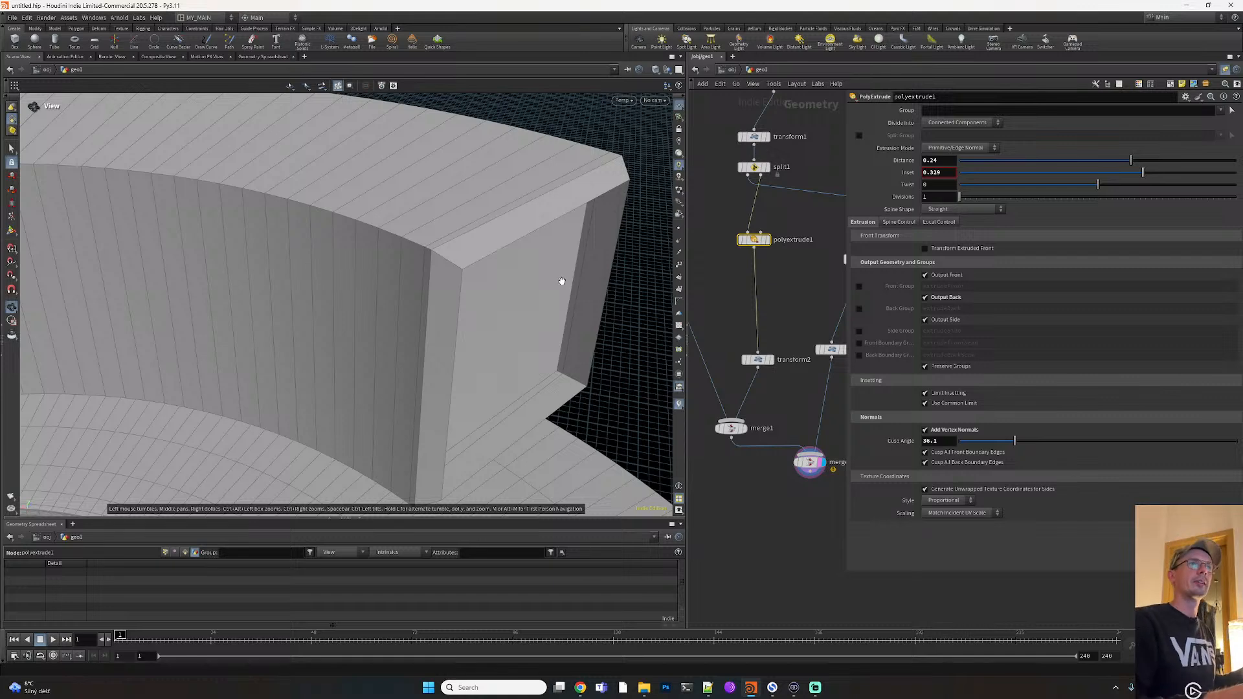
# Insert a PolyBevel node between transform3 and merge2 and set its distance to 0.08
pyautogui.moveTo(561, 281); pyautogui.dragTo(522, 270)
pyautogui.moveTo(749, 483); pyautogui.dragTo(698, 417, button='middle')
pyautogui.press('Tab')
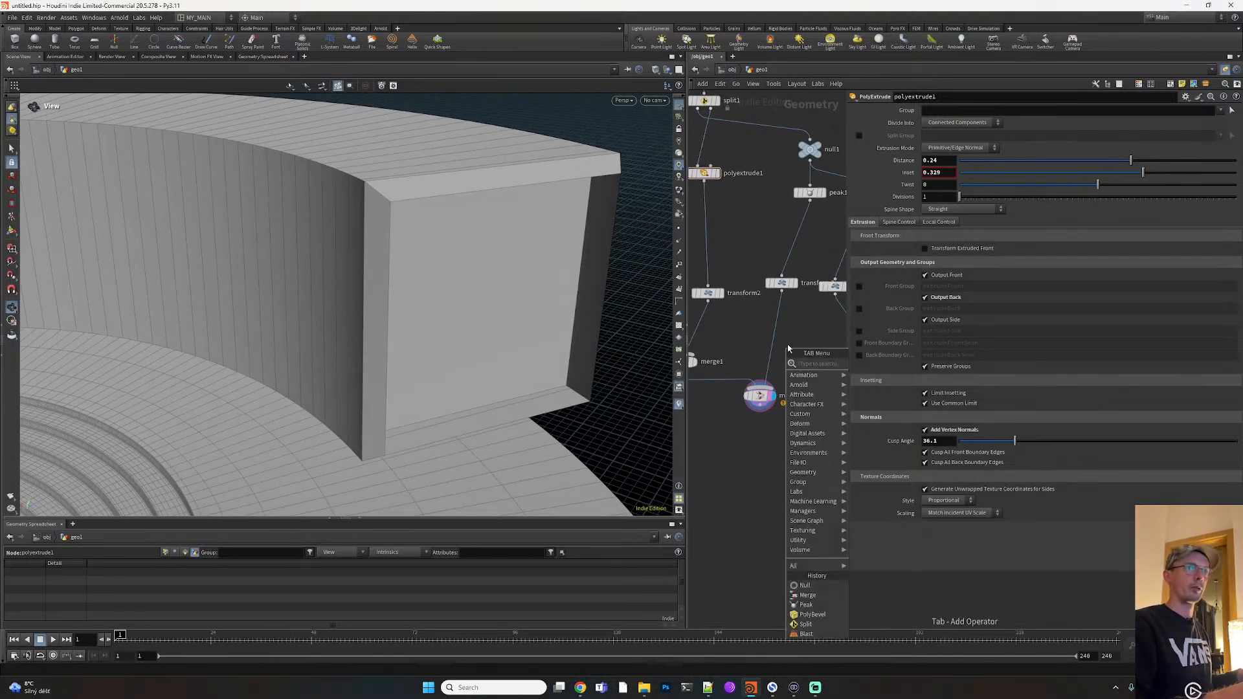
pyautogui.write('bevel')
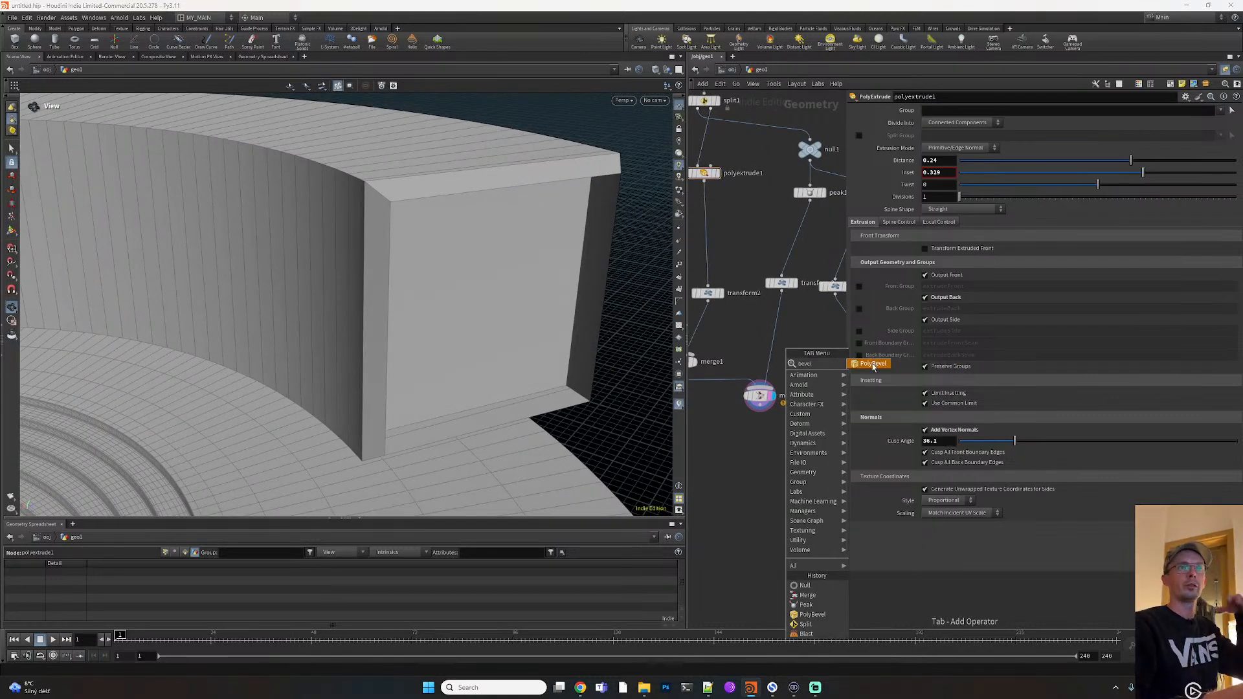
pyautogui.click(870, 365)
pyautogui.click(783, 342)
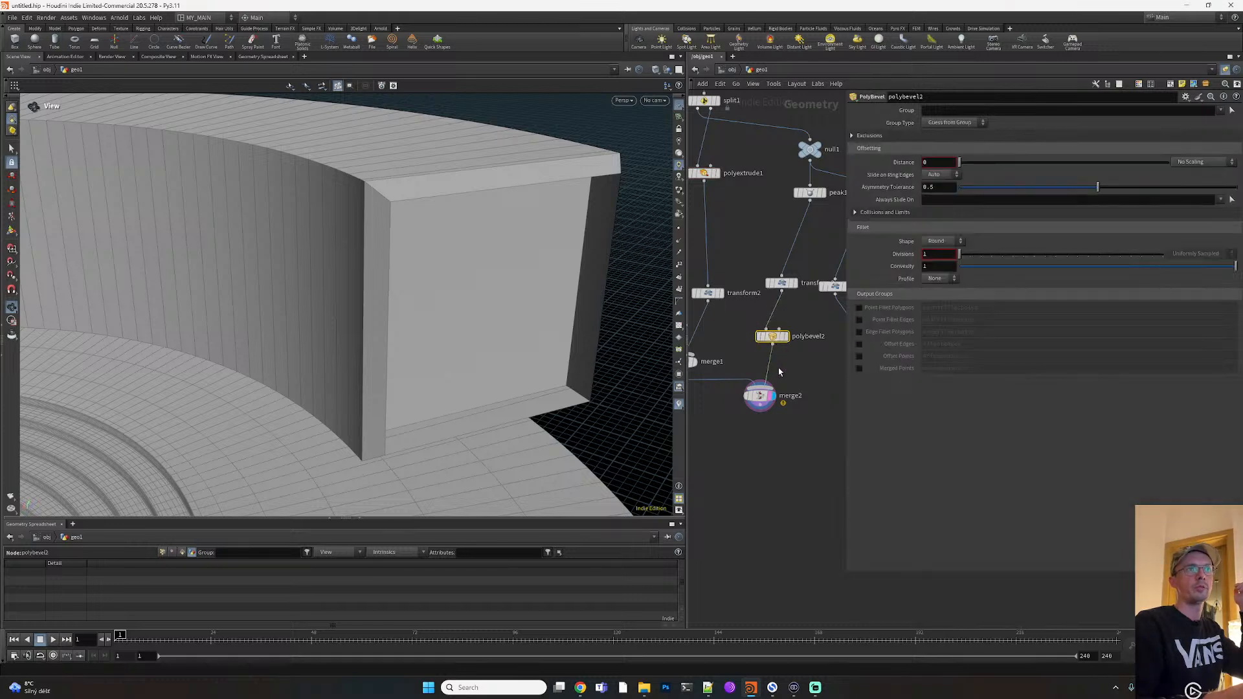
pyautogui.moveTo(937, 160); pyautogui.dragTo(990, 177, button='middle')
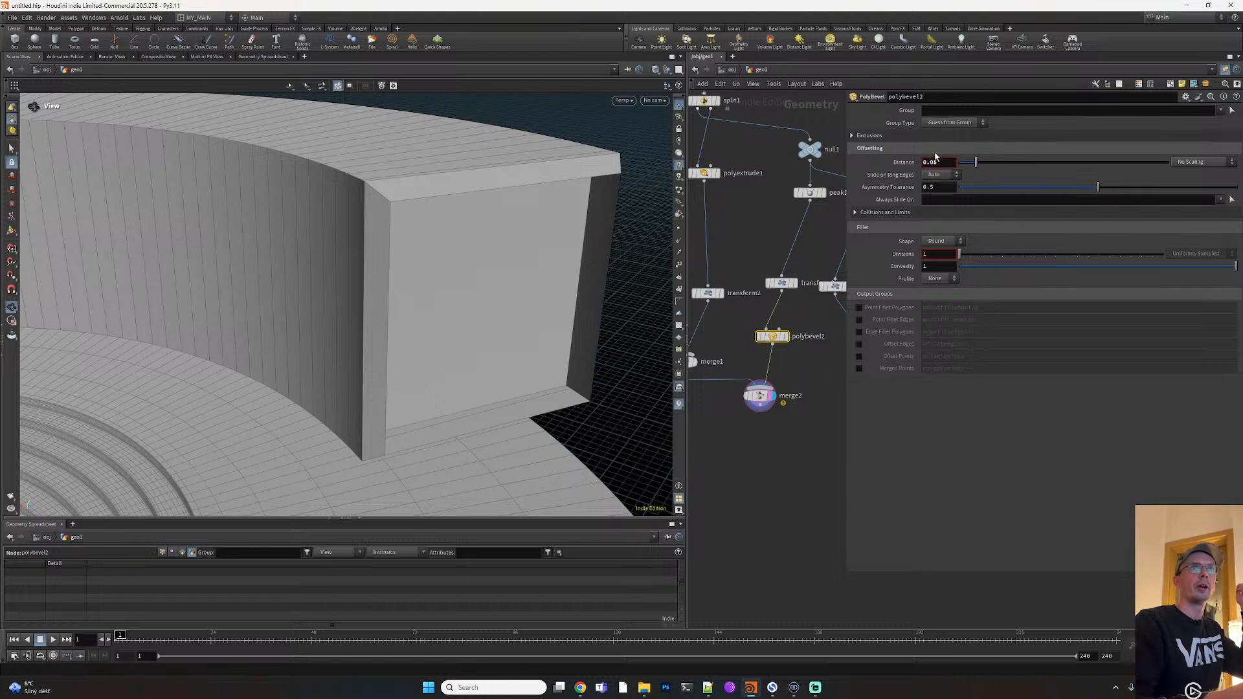
# Move polybevel2 between transform2 and merge1 and display its output
pyautogui.click(786, 337)
pyautogui.moveTo(780, 340); pyautogui.dragTo(789, 344, button='middle')
pyautogui.moveTo(789, 344); pyautogui.dragTo(715, 334)
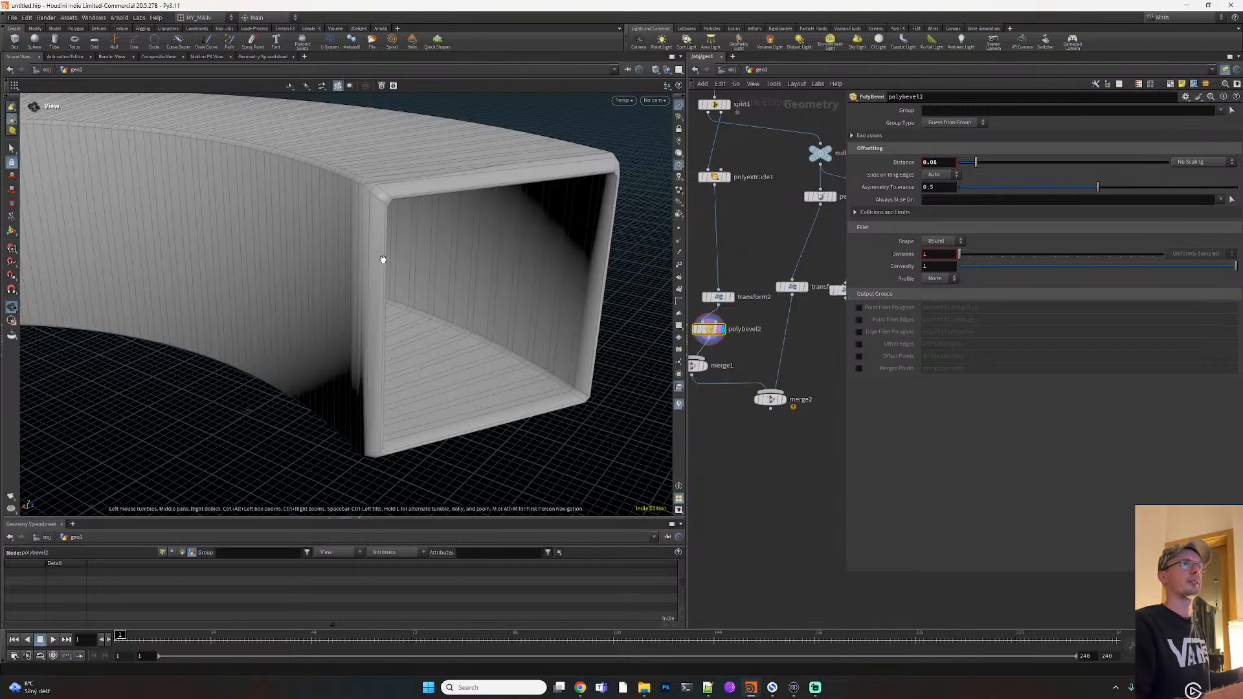
pyautogui.moveTo(383, 259); pyautogui.dragTo(626, 196)
# Make polybevel2 ignore flat edges up to a maximum normal angle of 24 and set the fillet divisions to 3
pyautogui.click(869, 135)
pyautogui.click(925, 149)
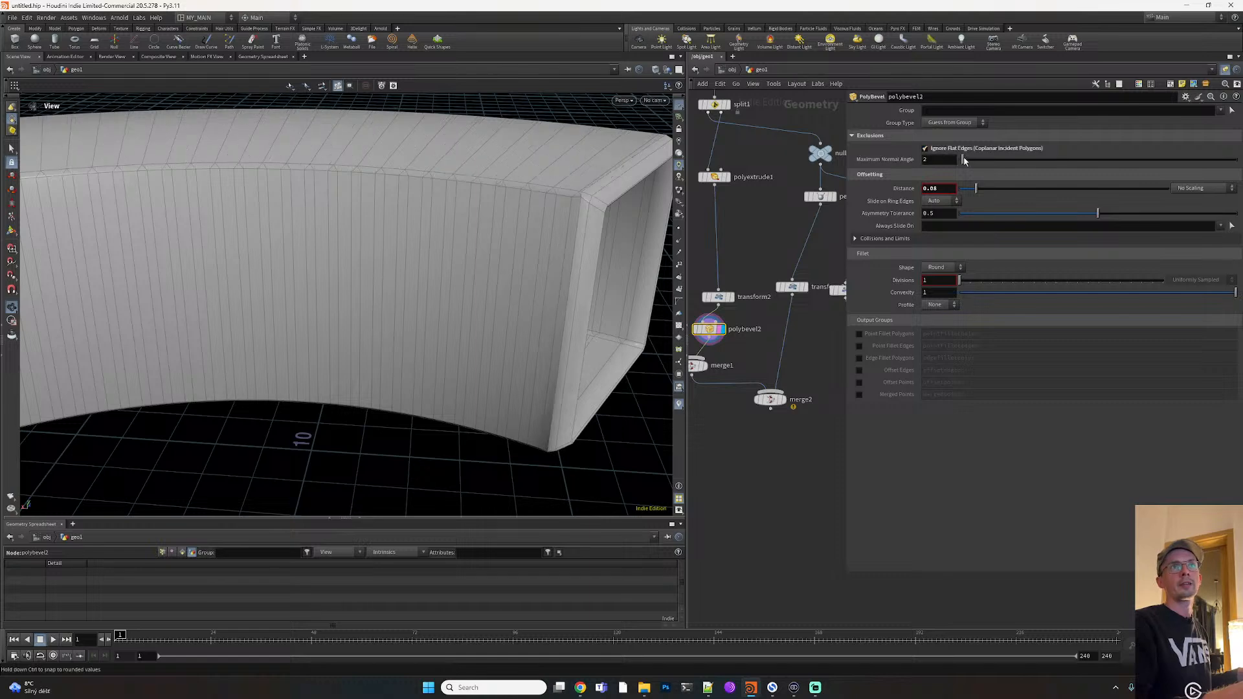
pyautogui.moveTo(971, 164); pyautogui.dragTo(997, 164)
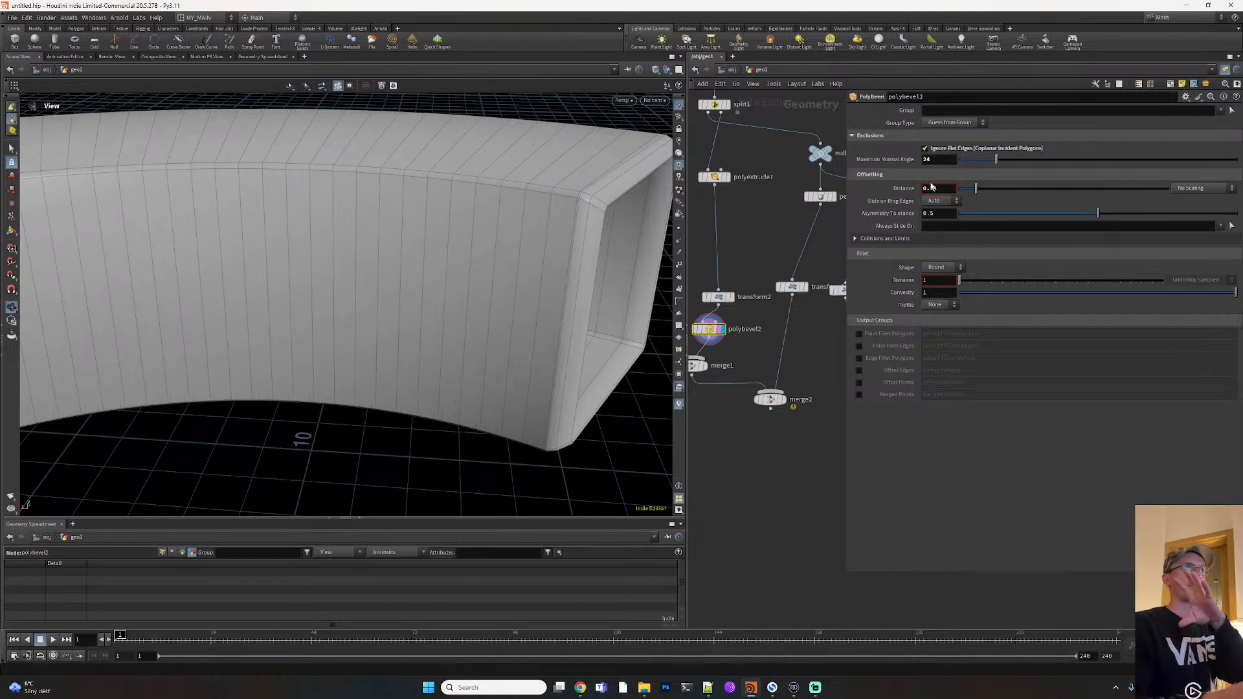
pyautogui.scroll(-2, 472, 296)
pyautogui.moveTo(921, 282); pyautogui.dragTo(915, 283)
pyautogui.write('3')
pyautogui.press('Return')
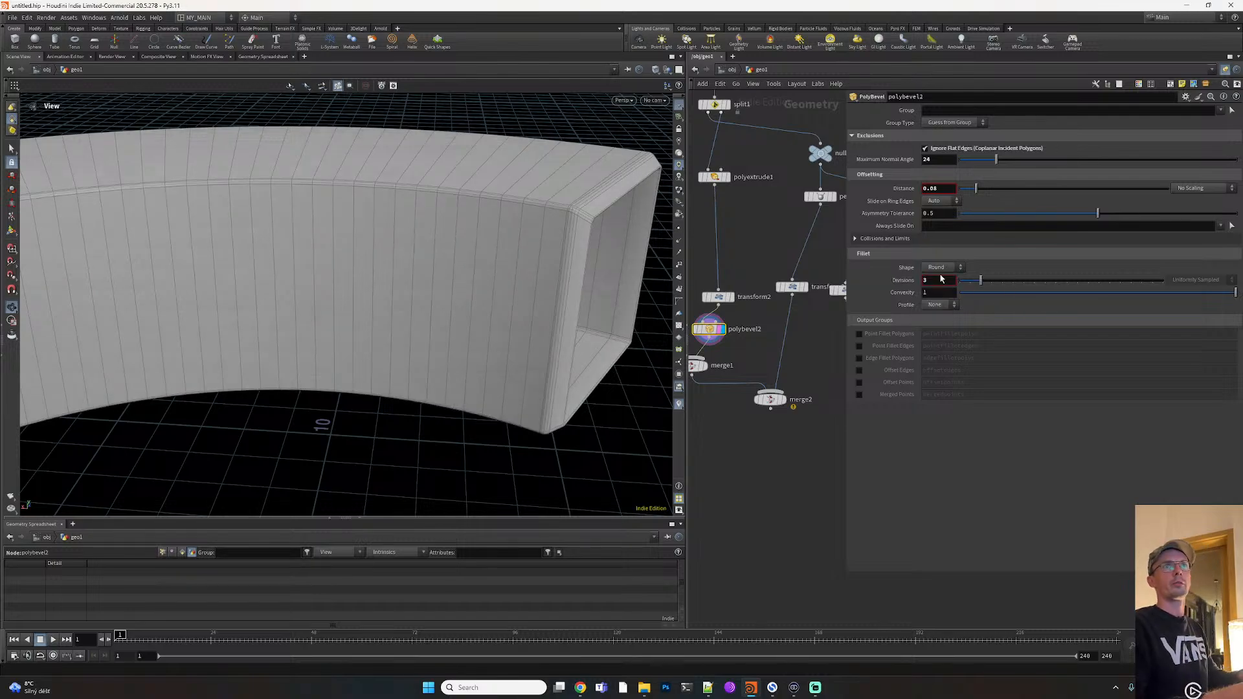
# Examine the beveled edges and corners around the ring's open end from several angles
pyautogui.moveTo(538, 286); pyautogui.dragTo(418, 343)
pyautogui.moveTo(441, 305); pyautogui.dragTo(791, 186, button='right')
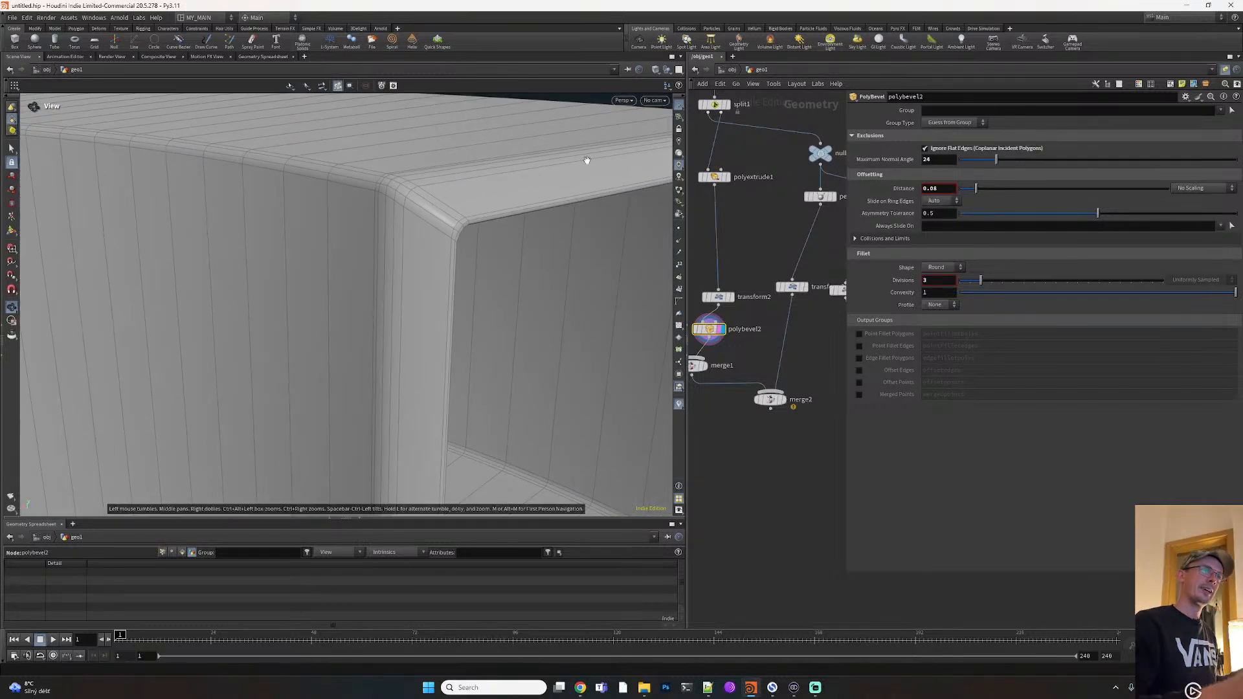
pyautogui.moveTo(419, 255); pyautogui.dragTo(455, 280)
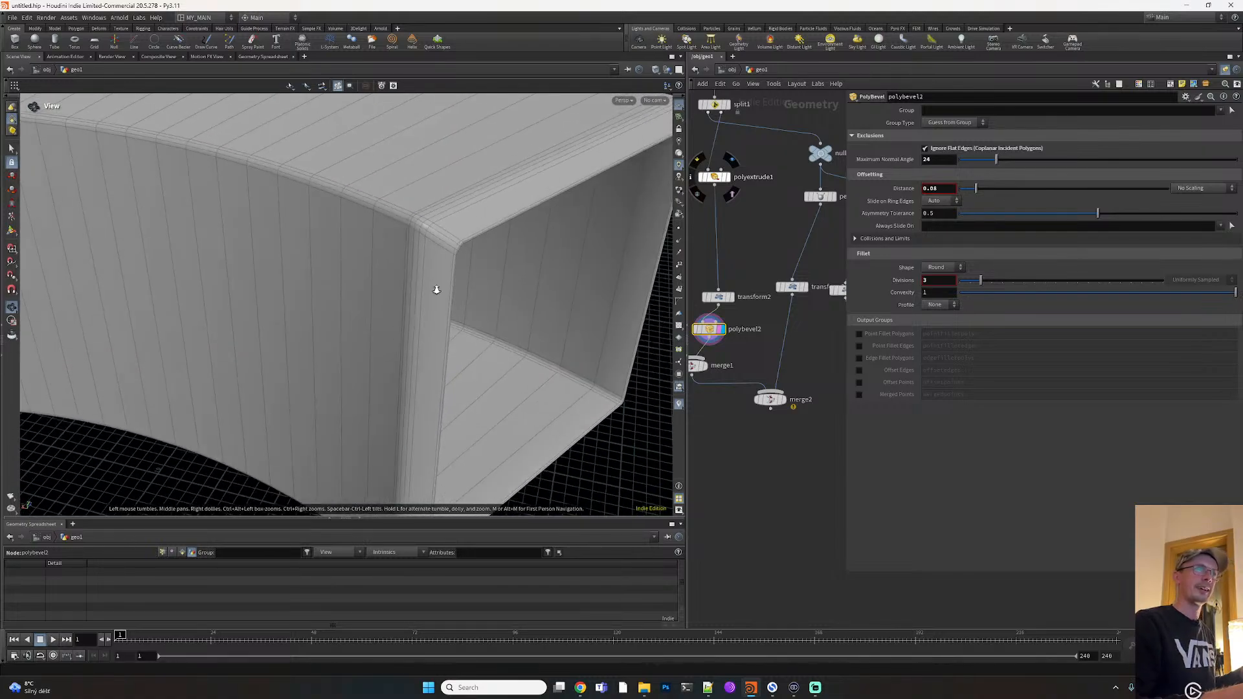
pyautogui.moveTo(455, 280); pyautogui.dragTo(350, 375, button='right')
pyautogui.moveTo(349, 375); pyautogui.dragTo(266, 319, button='middle')
pyautogui.moveTo(405, 305); pyautogui.dragTo(551, 331)
pyautogui.moveTo(551, 331); pyautogui.dragTo(402, 363, button='right')
pyautogui.moveTo(402, 363); pyautogui.dragTo(458, 366, button='middle')
pyautogui.moveTo(458, 366); pyautogui.dragTo(410, 361)
pyautogui.moveTo(410, 360); pyautogui.dragTo(461, 380, button='right')
pyautogui.moveTo(462, 380); pyautogui.dragTo(474, 355)
pyautogui.moveTo(474, 355); pyautogui.dragTo(544, 363, button='right')
pyautogui.moveTo(544, 363); pyautogui.dragTo(448, 354, button='middle')
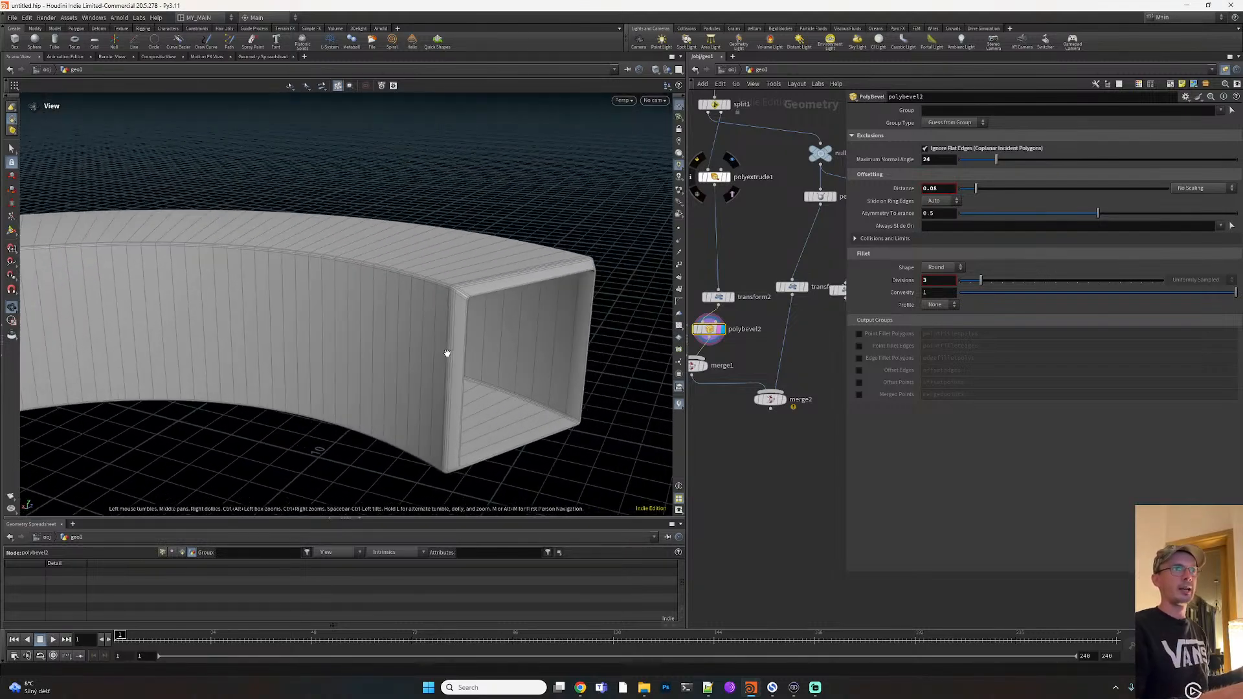
# Check the ring's open end against the reference render and set polyextrude1's distance to 0.2
pyautogui.scroll(-2, 448, 353)
pyautogui.click(580, 688)
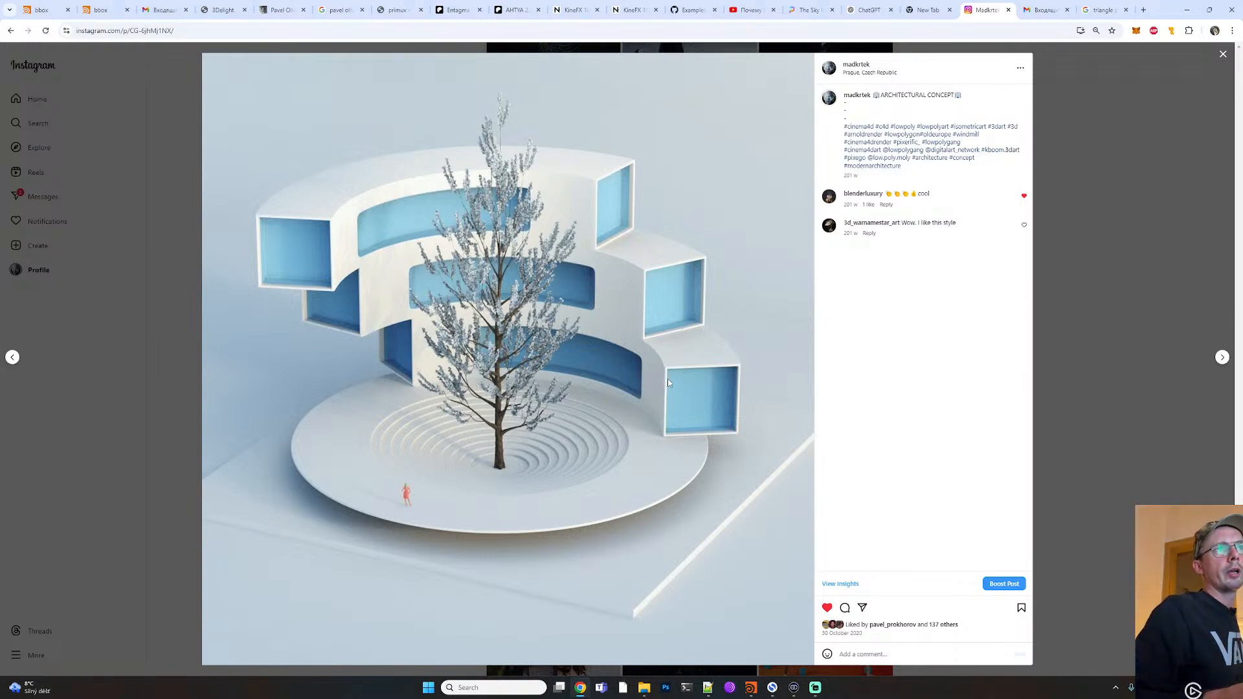
pyautogui.hotkey('alt', 'Tab')
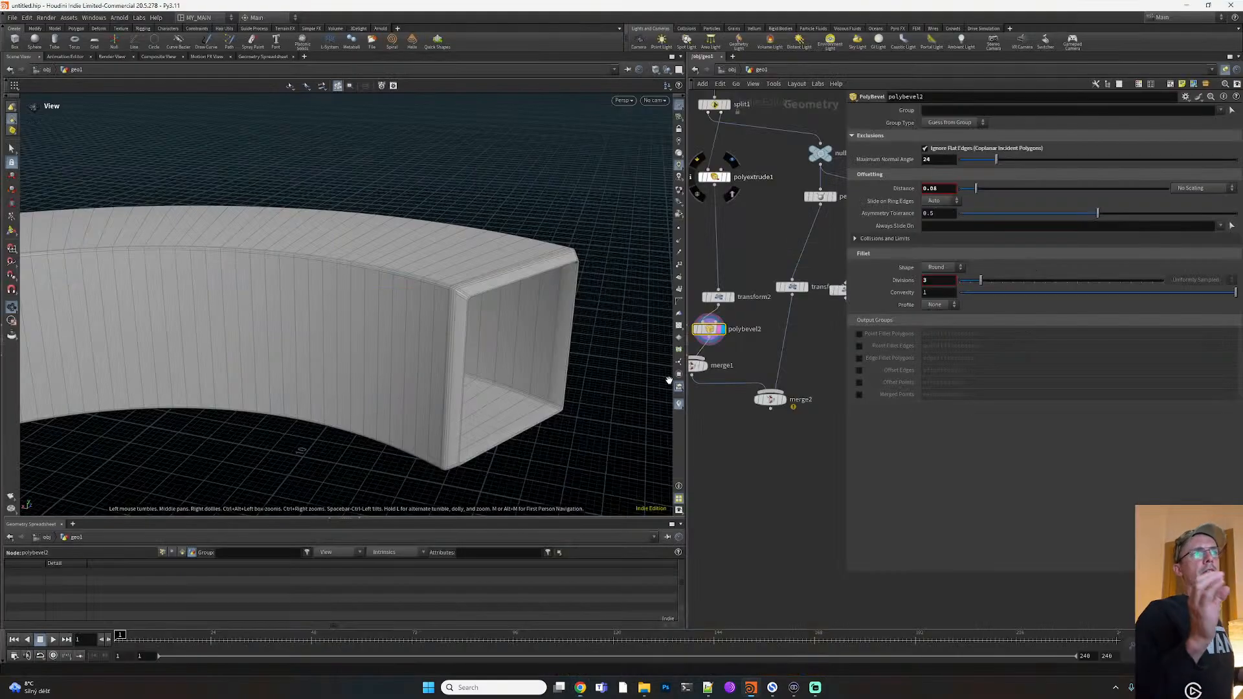
pyautogui.click(733, 183)
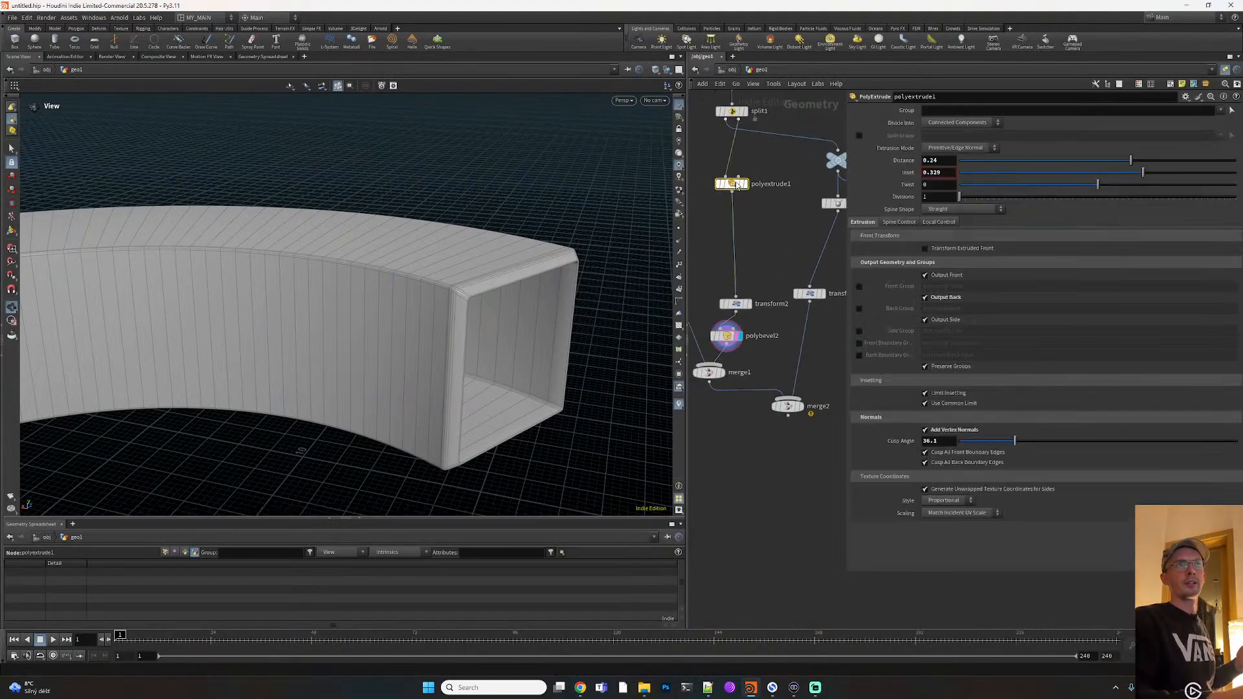
pyautogui.click(940, 161)
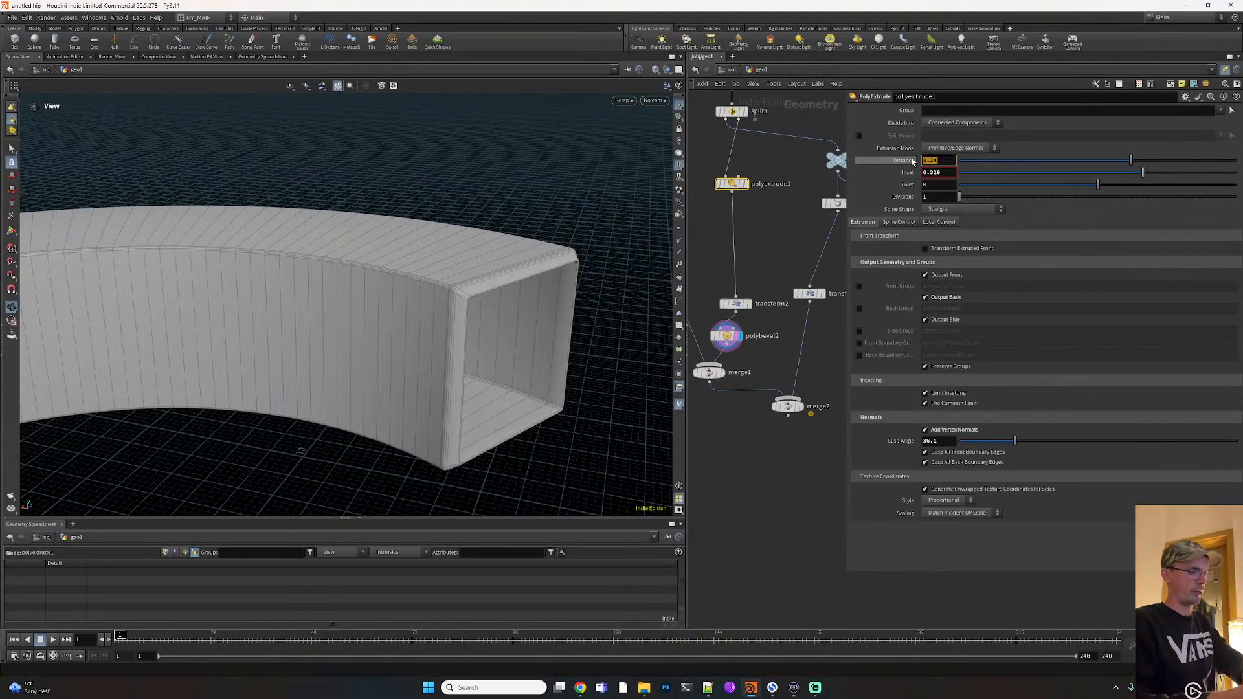
pyautogui.write('0.1')
pyautogui.press('Return')
pyautogui.moveTo(472, 350); pyautogui.dragTo(841, 238)
pyautogui.click(938, 160)
pyautogui.write('0.2')
pyautogui.press('Return')
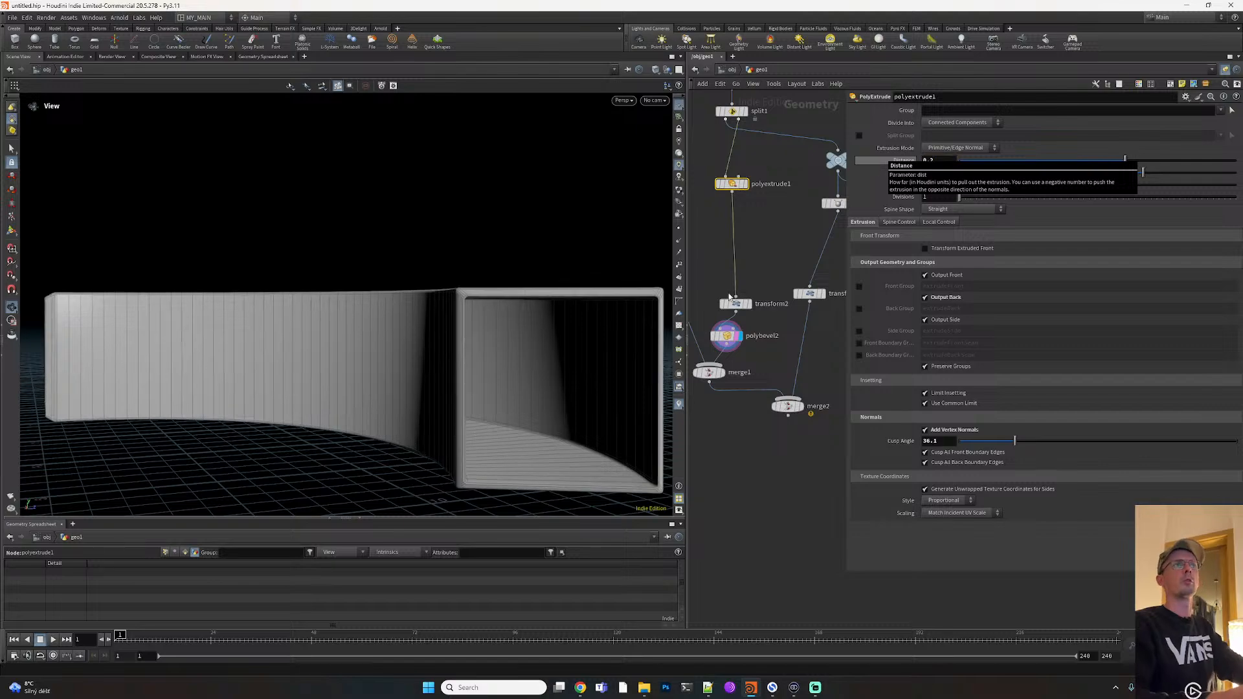
pyautogui.moveTo(385, 338); pyautogui.dragTo(653, 419)
pyautogui.moveTo(653, 419); pyautogui.dragTo(383, 363, button='right')
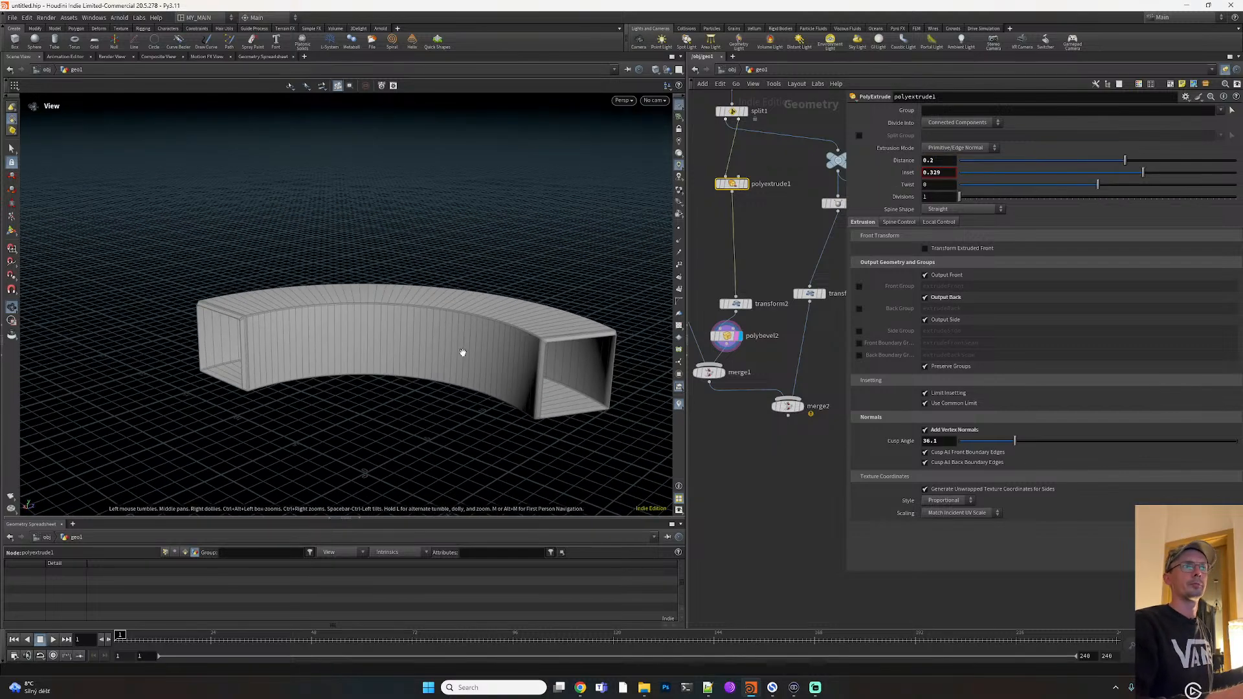
pyautogui.moveTo(382, 363); pyautogui.dragTo(440, 358)
# Display merge2's output and compare the combined ring and platform with the reference render in the browser
pyautogui.click(801, 409)
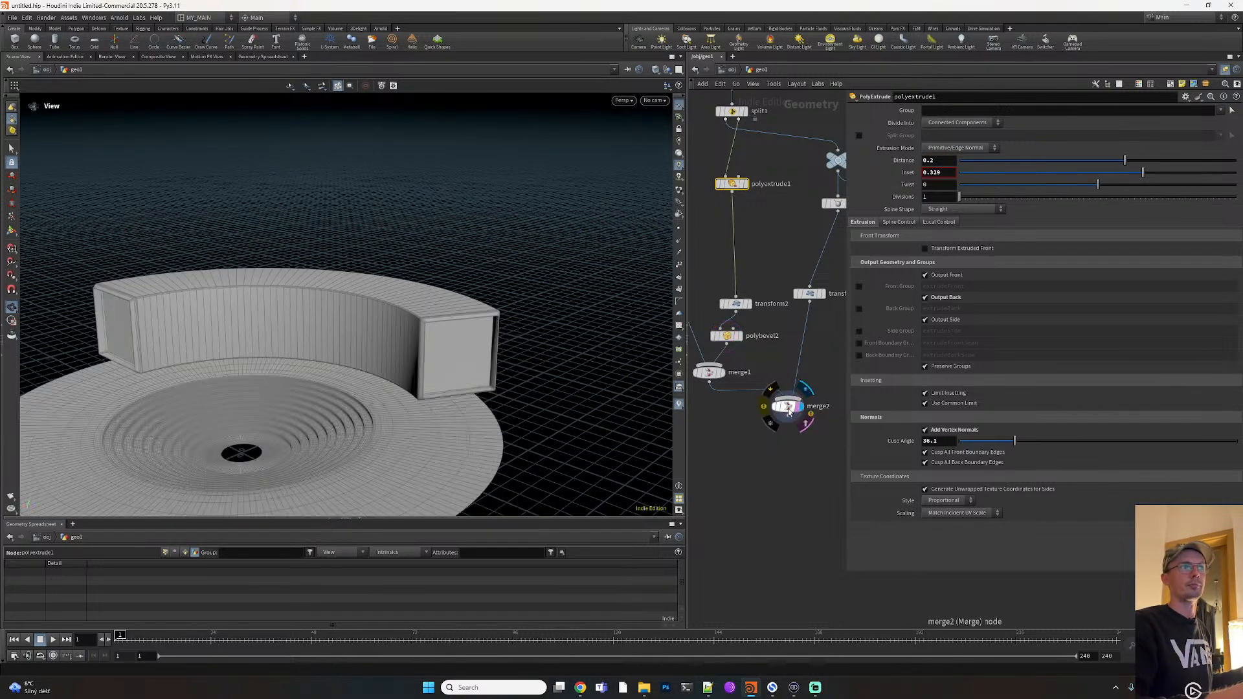
pyautogui.click(790, 408)
pyautogui.moveTo(297, 369); pyautogui.dragTo(253, 377)
pyautogui.moveTo(388, 380); pyautogui.dragTo(298, 380, button='right')
pyautogui.moveTo(297, 381); pyautogui.dragTo(382, 308, button='middle')
pyautogui.moveTo(383, 308); pyautogui.dragTo(450, 321)
pyautogui.hotkey('alt', 'Tab')
pyautogui.hotkey('alt', 'Tab')
pyautogui.hotkey('alt', 'Tab')
pyautogui.hotkey('alt', 'Tab')
pyautogui.hotkey('alt', 'Tab')
pyautogui.hotkey('alt', 'Tab')
pyautogui.hotkey('alt', 'Tab')
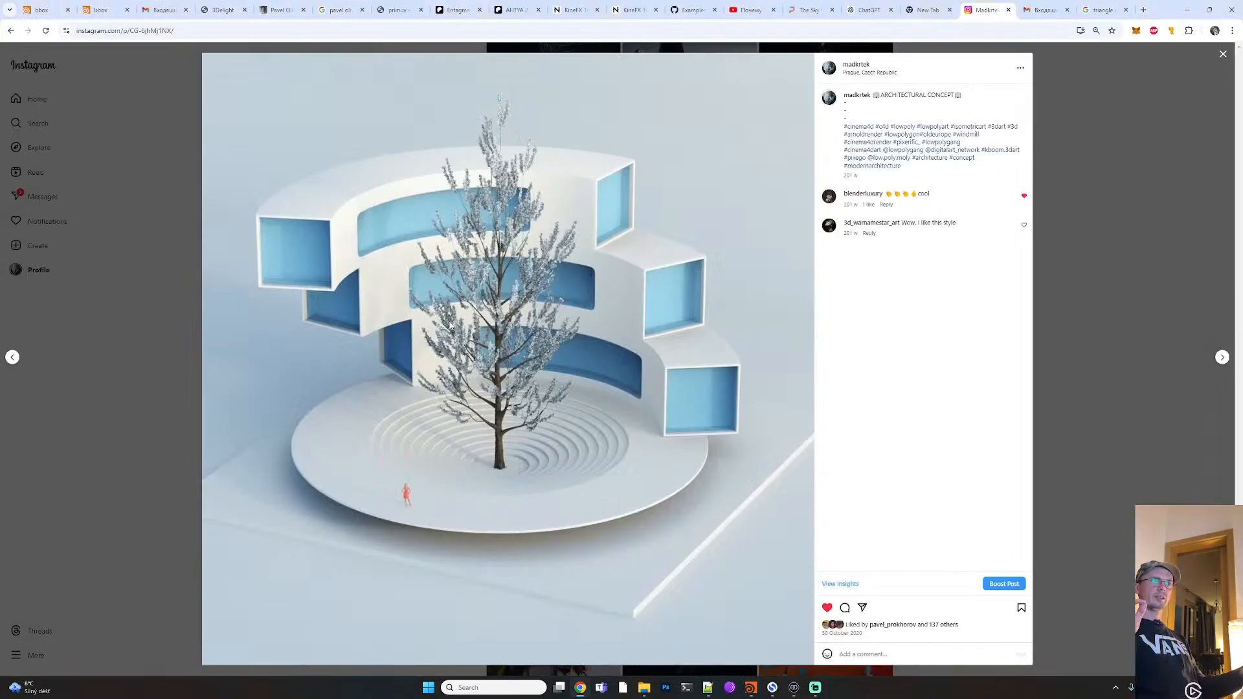
pyautogui.hotkey('alt', 'Tab')
pyautogui.hotkey('alt', 'Tab')
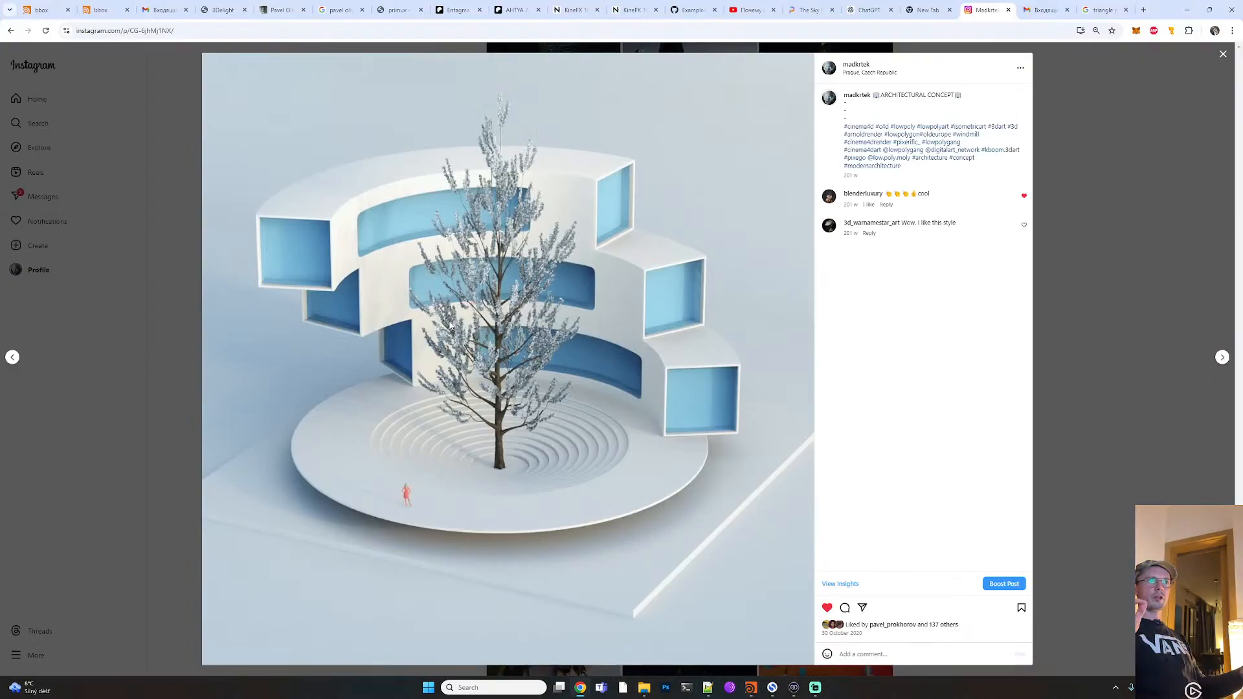
pyautogui.hotkey('alt', 'Tab')
pyautogui.hotkey('alt', 'Tab')
pyautogui.hotkey('alt', 'Tab')
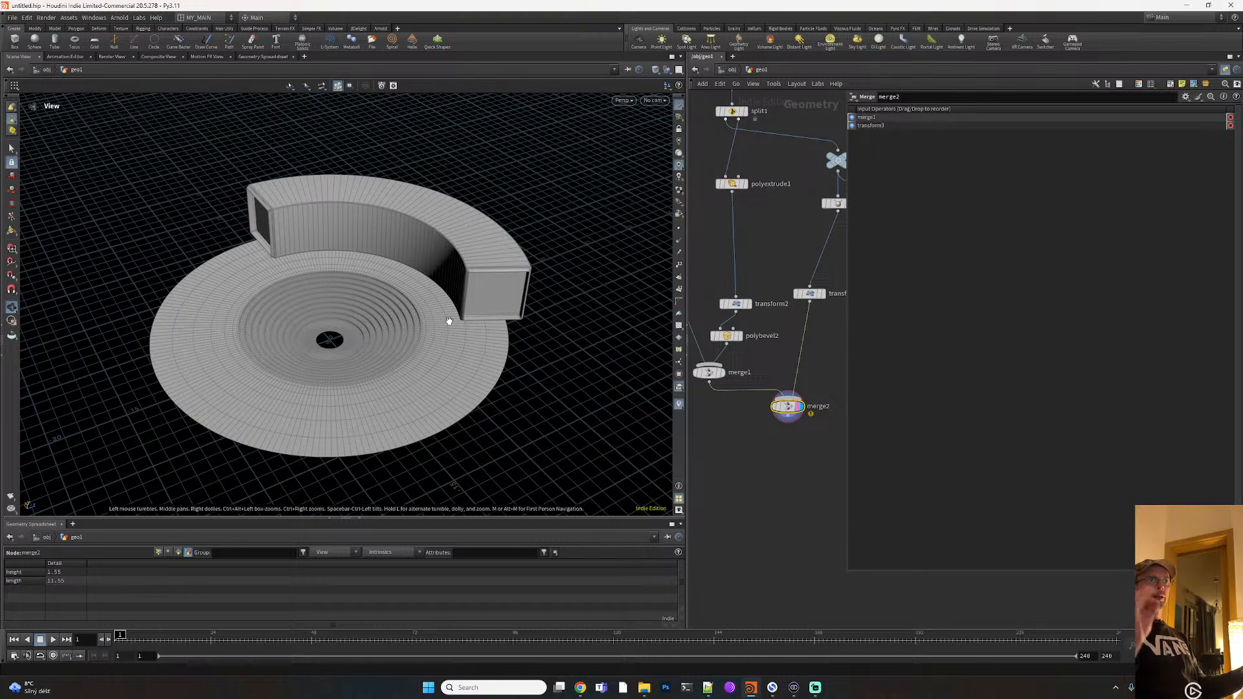
# Set the X radius of circle3, the ring's square cross-section, to 3.2
pyautogui.moveTo(809, 205); pyautogui.dragTo(789, 359, button='middle')
pyautogui.moveTo(824, 250); pyautogui.dragTo(721, 409, button='middle')
pyautogui.click(793, 144)
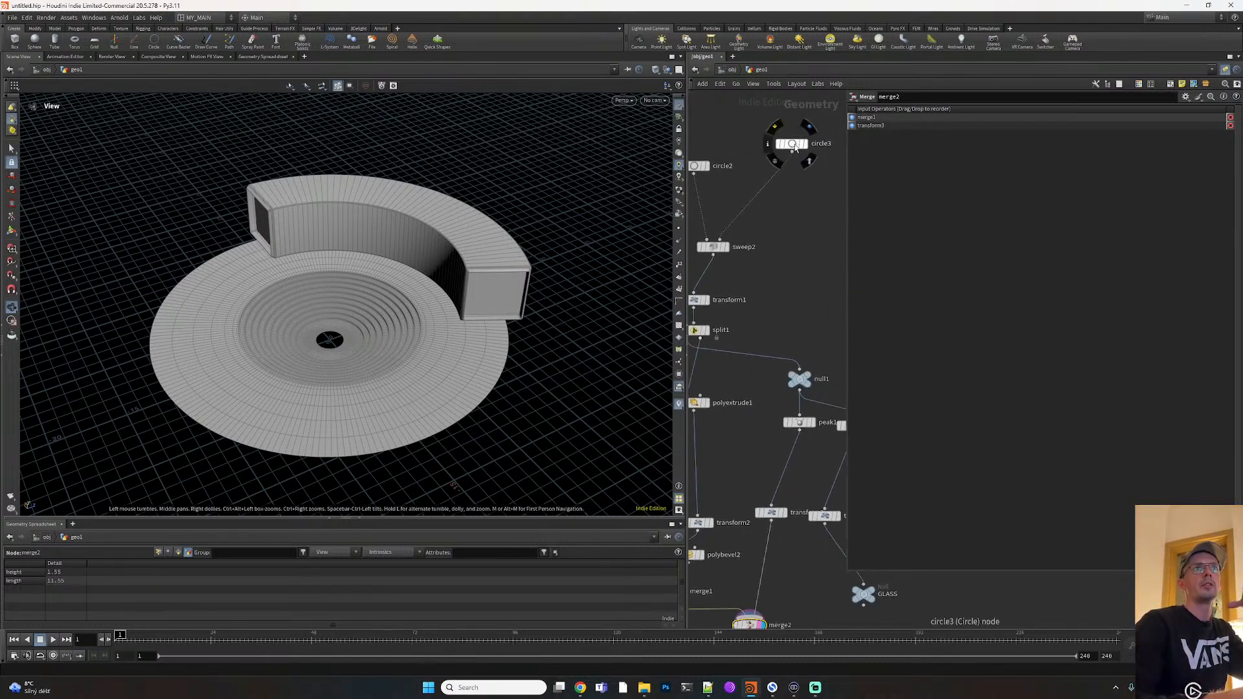
pyautogui.moveTo(939, 135); pyautogui.dragTo(877, 137)
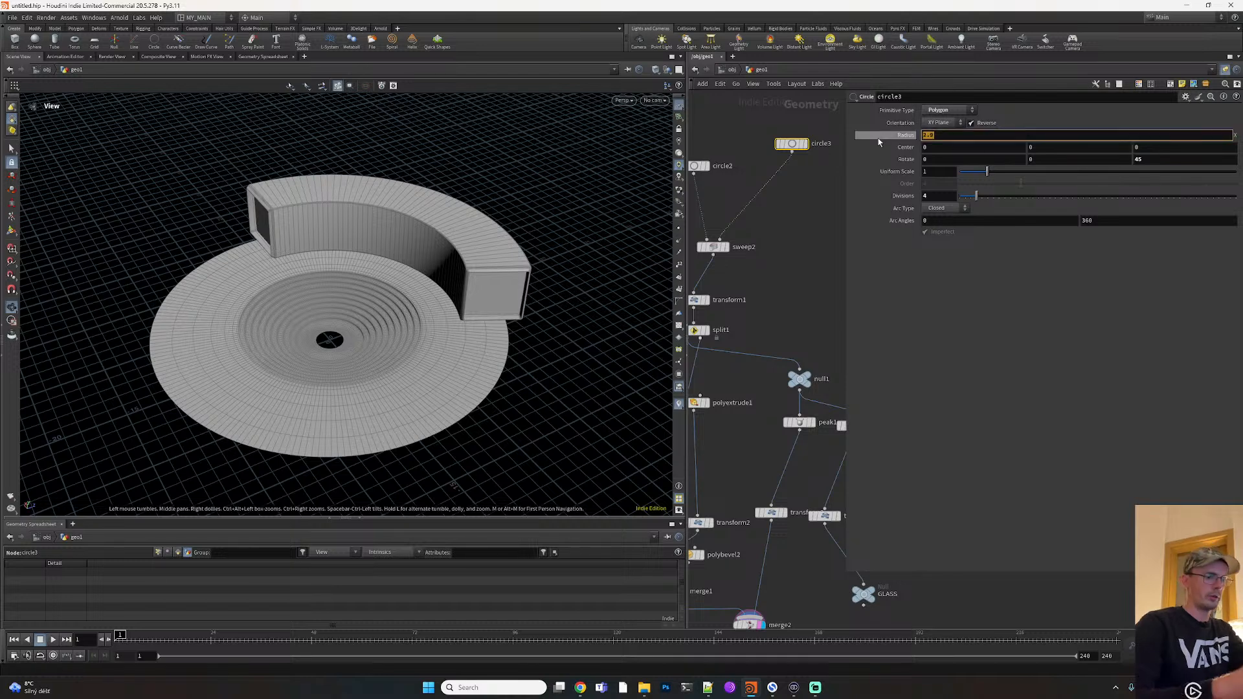
pyautogui.write('3')
pyautogui.press('Return')
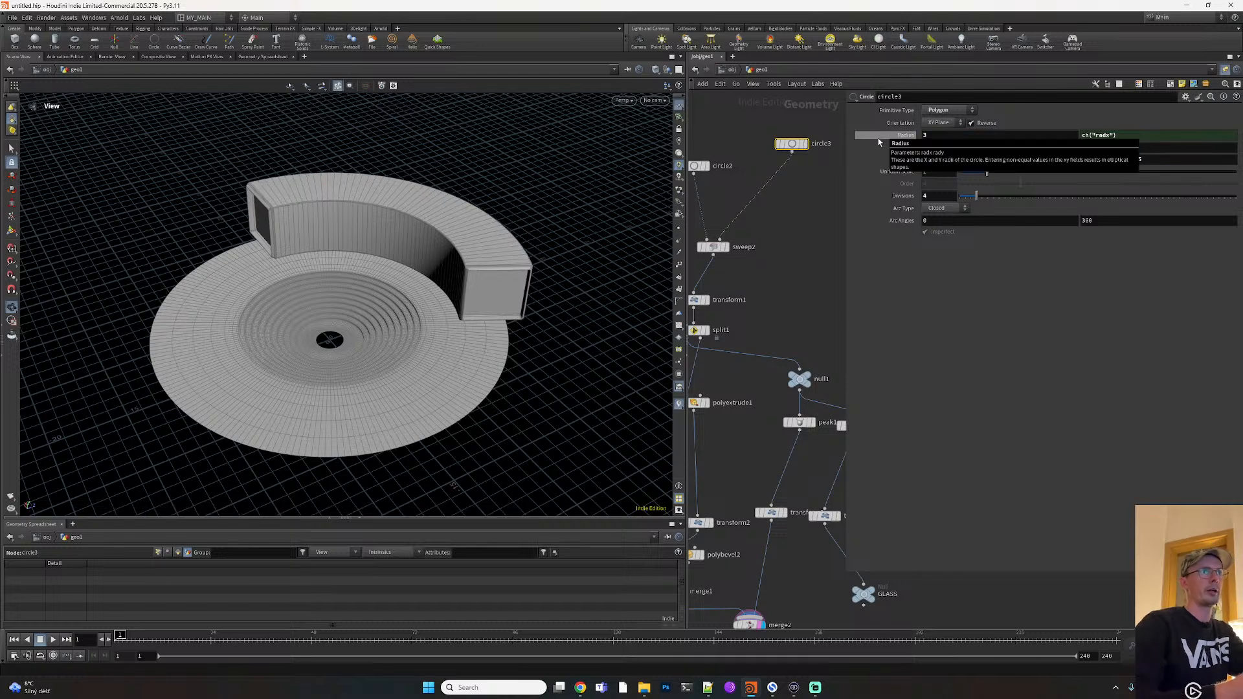
pyautogui.click(967, 135)
pyautogui.write('.2')
pyautogui.press('Return')
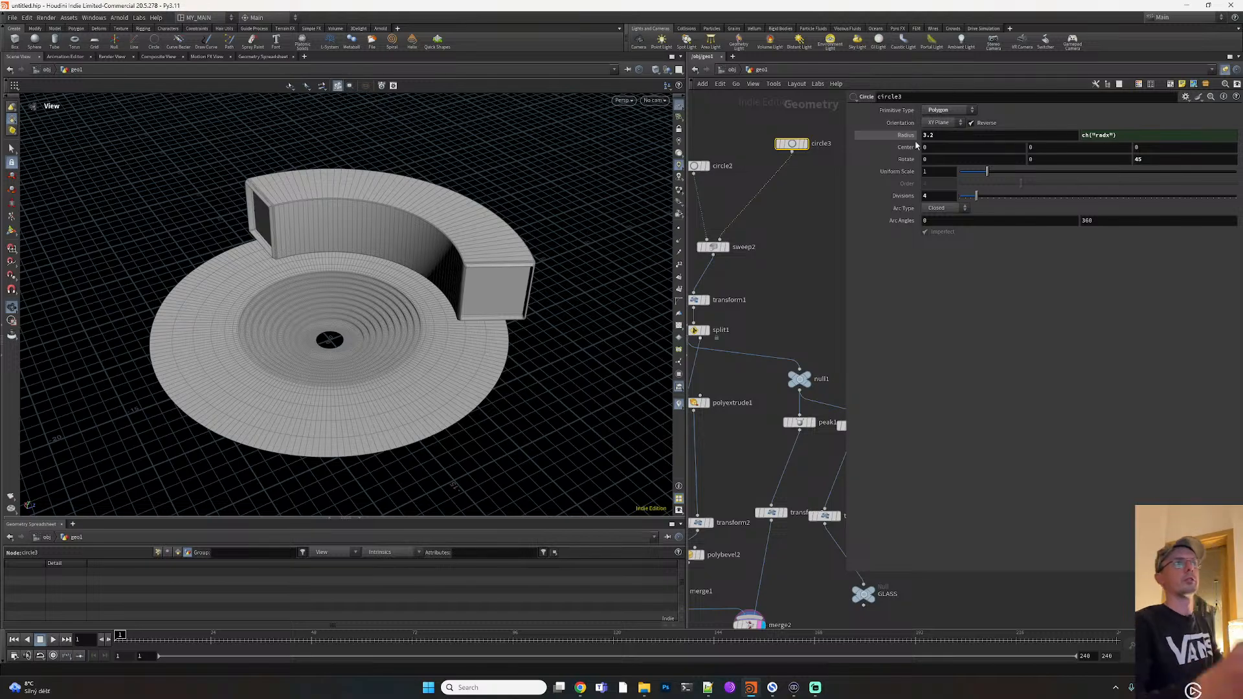
pyautogui.moveTo(410, 355); pyautogui.dragTo(353, 391)
# Display polybevel2's output and move merge1 and merge2 further down to make room in the node network
pyautogui.hotkey('alt', 'Tab')
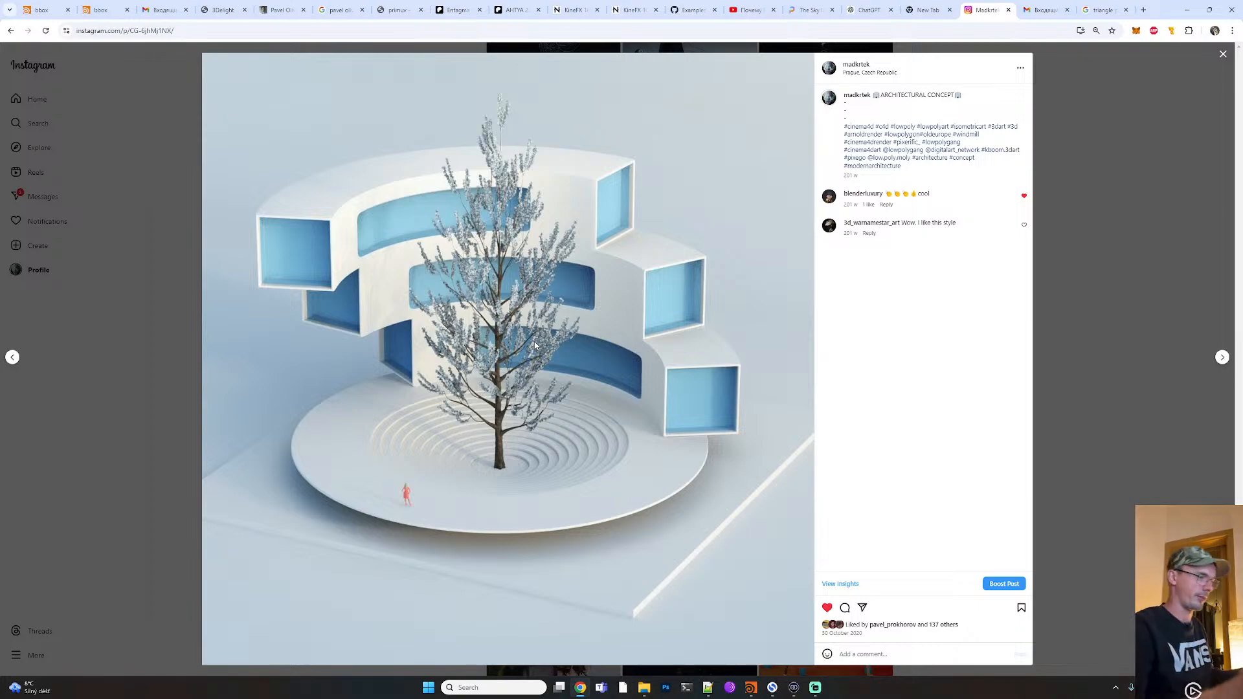
pyautogui.hotkey('alt', 'Tab')
pyautogui.moveTo(787, 592); pyautogui.dragTo(774, 277, button='middle')
pyautogui.scroll(-5, 775, 277)
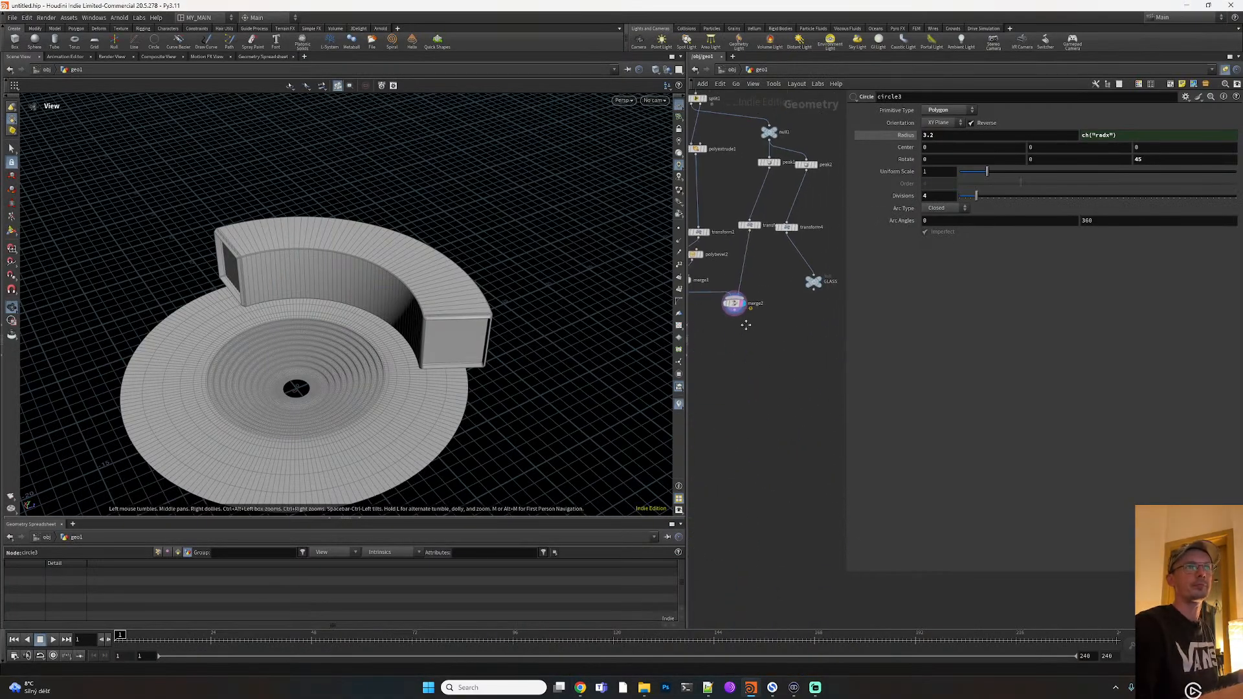
pyautogui.press('l')
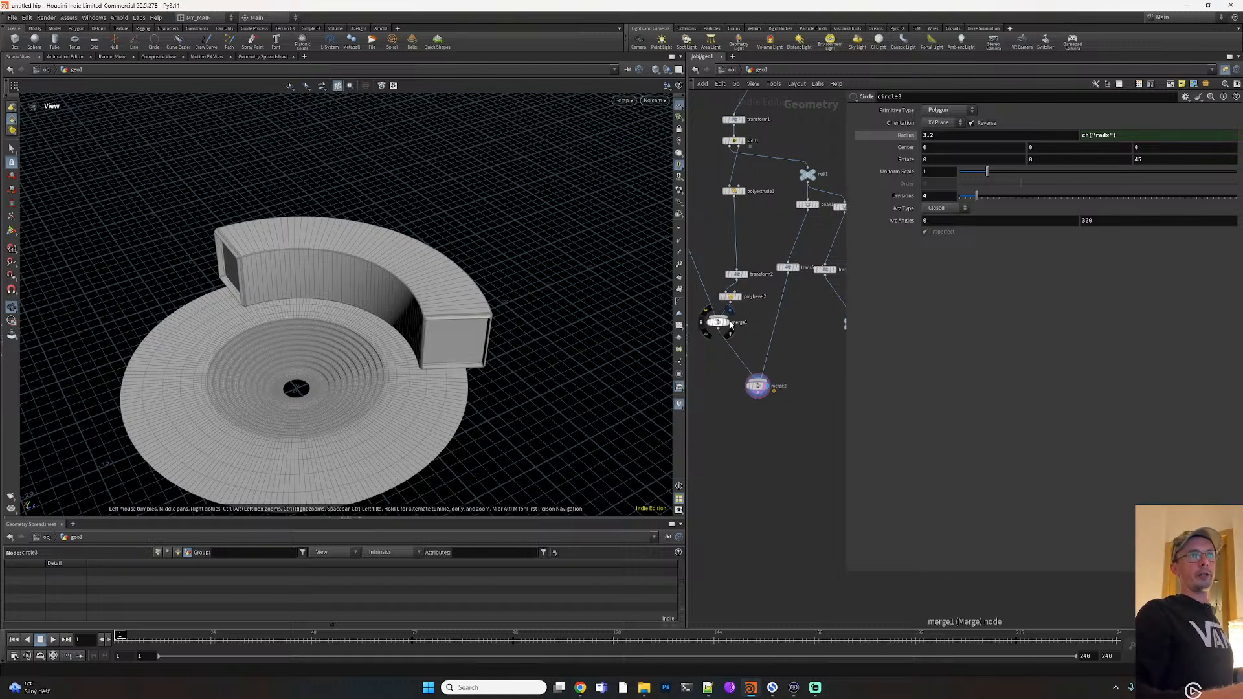
pyautogui.click(724, 322)
pyautogui.scroll(2, 789, 324)
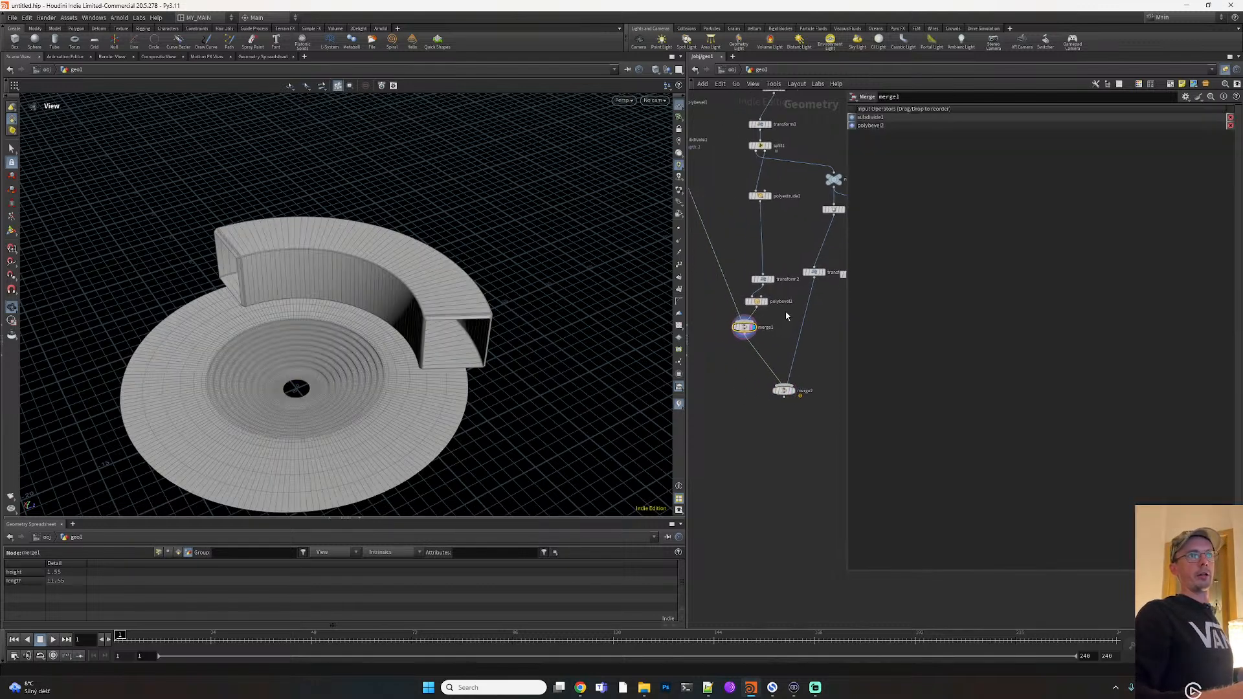
pyautogui.click(761, 300)
pyautogui.click(755, 301)
pyautogui.moveTo(736, 330); pyautogui.dragTo(707, 411)
pyautogui.moveTo(793, 471); pyautogui.dragTo(835, 343, button='middle')
pyautogui.scroll(-3, 834, 341)
pyautogui.moveTo(831, 304); pyautogui.dragTo(819, 410)
pyautogui.moveTo(786, 312); pyautogui.dragTo(796, 343)
pyautogui.scroll(2, 751, 296)
pyautogui.moveTo(770, 296); pyautogui.dragTo(709, 296, button='middle')
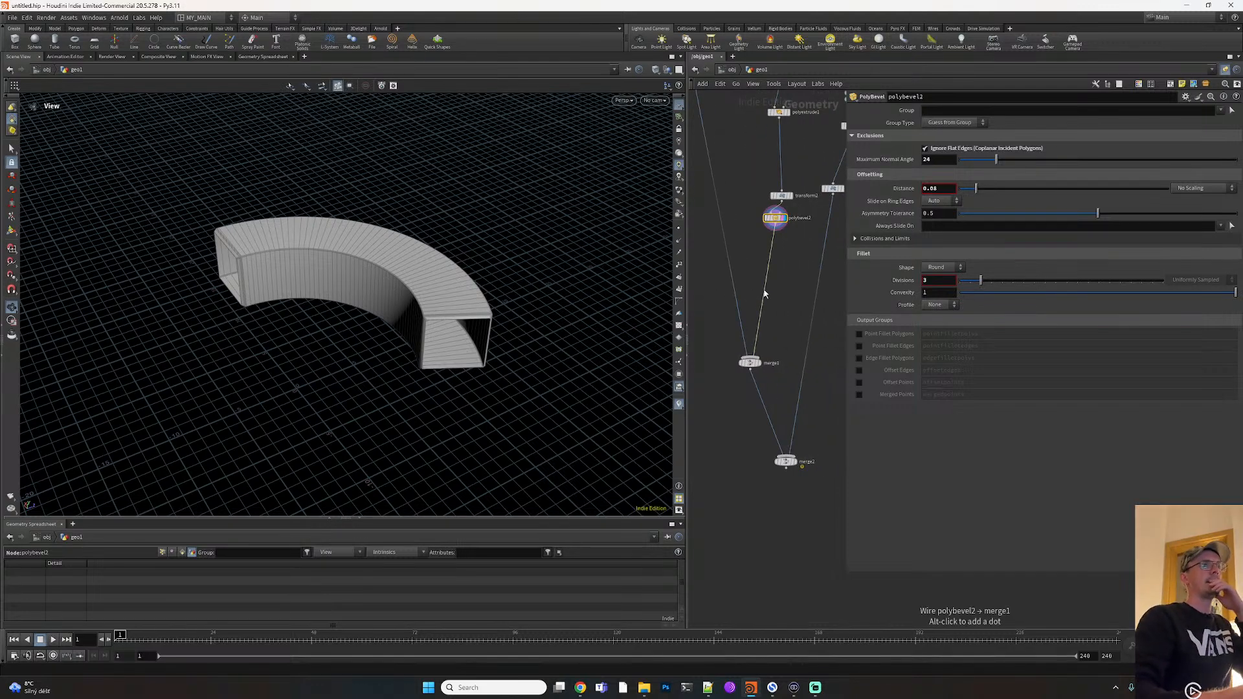
# Add a Transform node on a new branch from polybevel2's output
pyautogui.press('Tab')
pyautogui.write('tra')
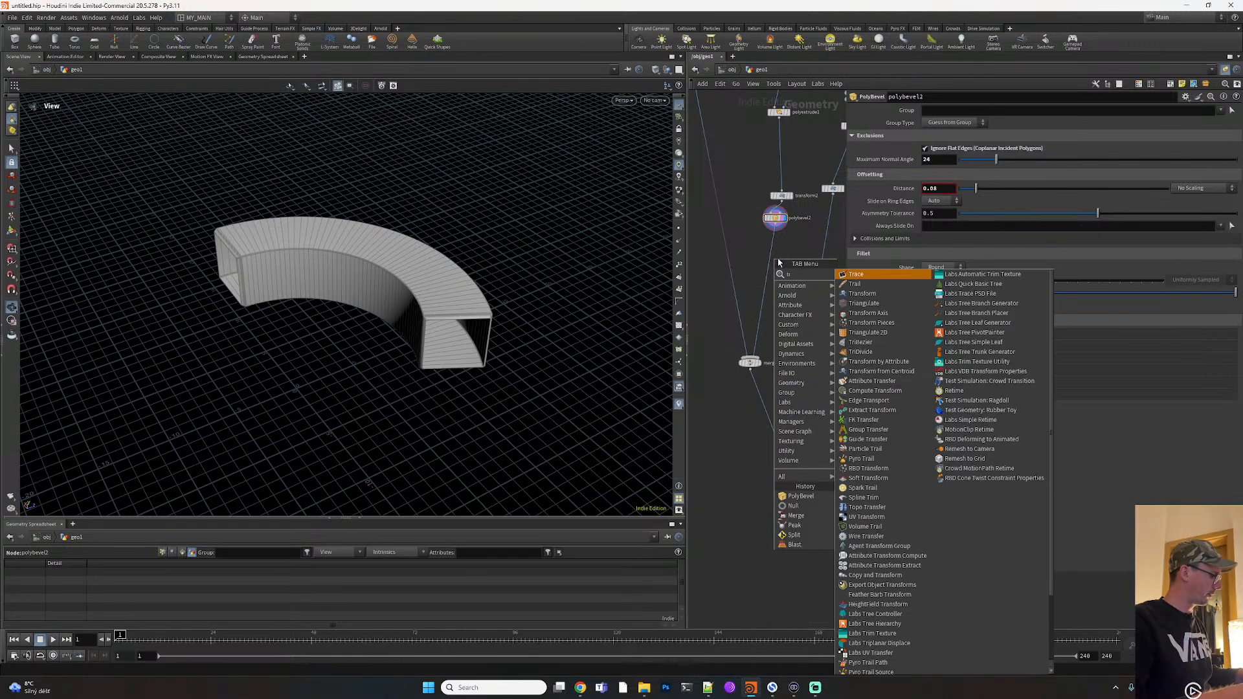
pyautogui.click(879, 294)
pyautogui.click(710, 257)
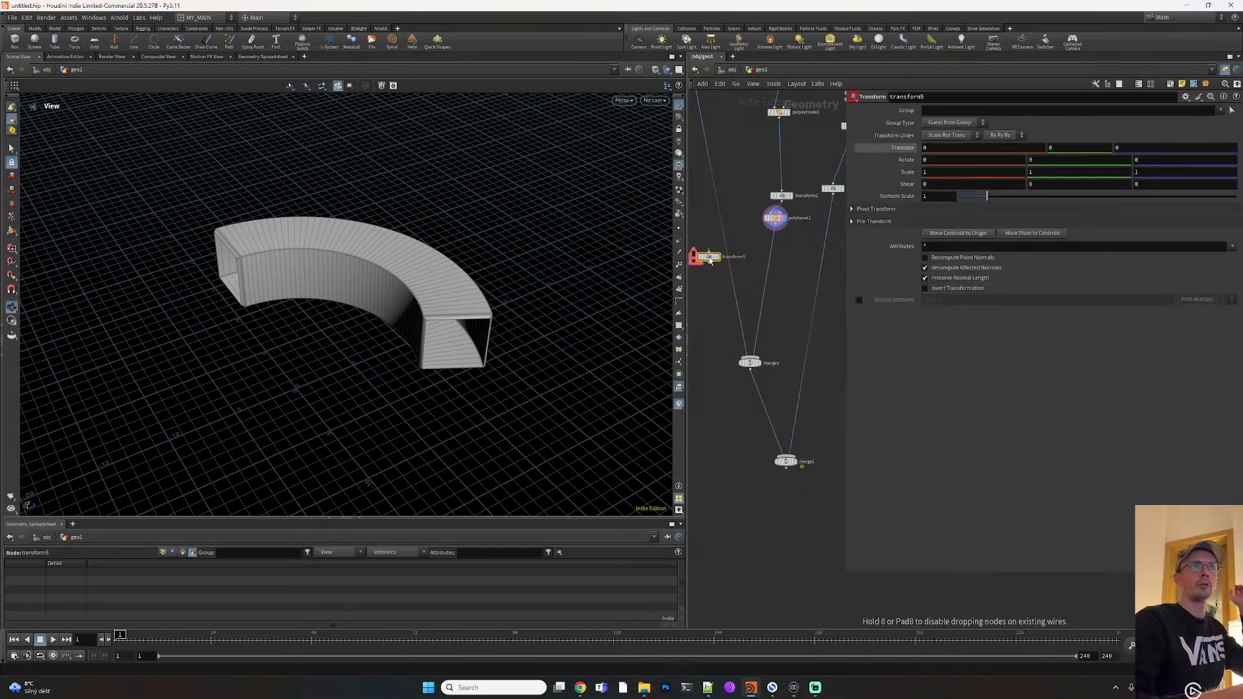
pyautogui.moveTo(710, 257); pyautogui.dragTo(795, 259)
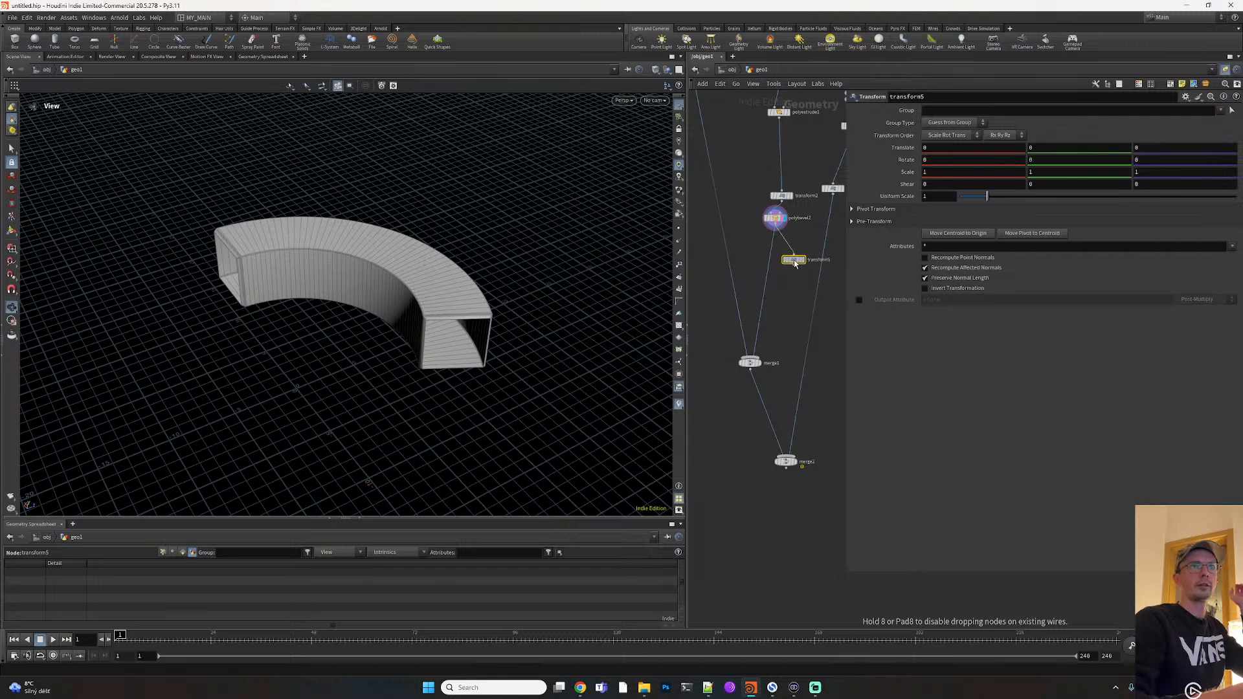
# Set transform5's uniform scale to 0.7 and show it as a template overlay inside the beveled ring
pyautogui.click(938, 196)
pyautogui.write('0.3')
pyautogui.press('Return')
pyautogui.moveTo(932, 199); pyautogui.dragTo(894, 200)
pyautogui.write('0.5')
pyautogui.press('Return')
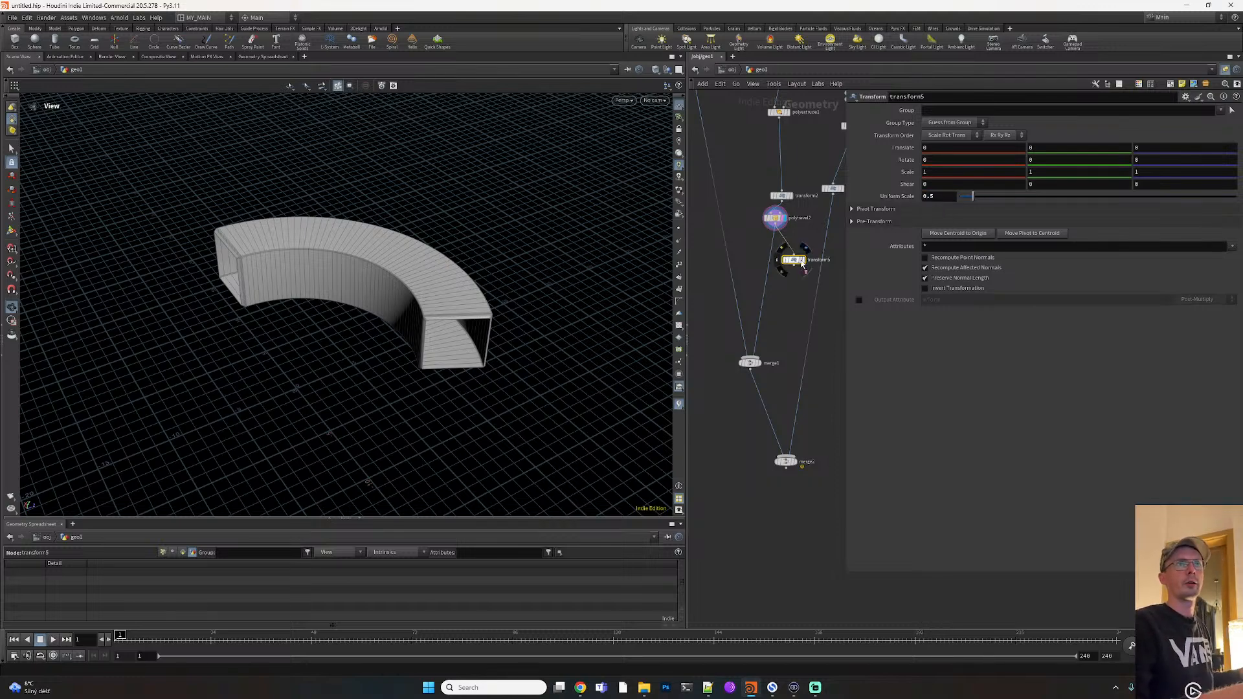
pyautogui.click(802, 262)
pyautogui.moveTo(369, 395); pyautogui.dragTo(387, 446)
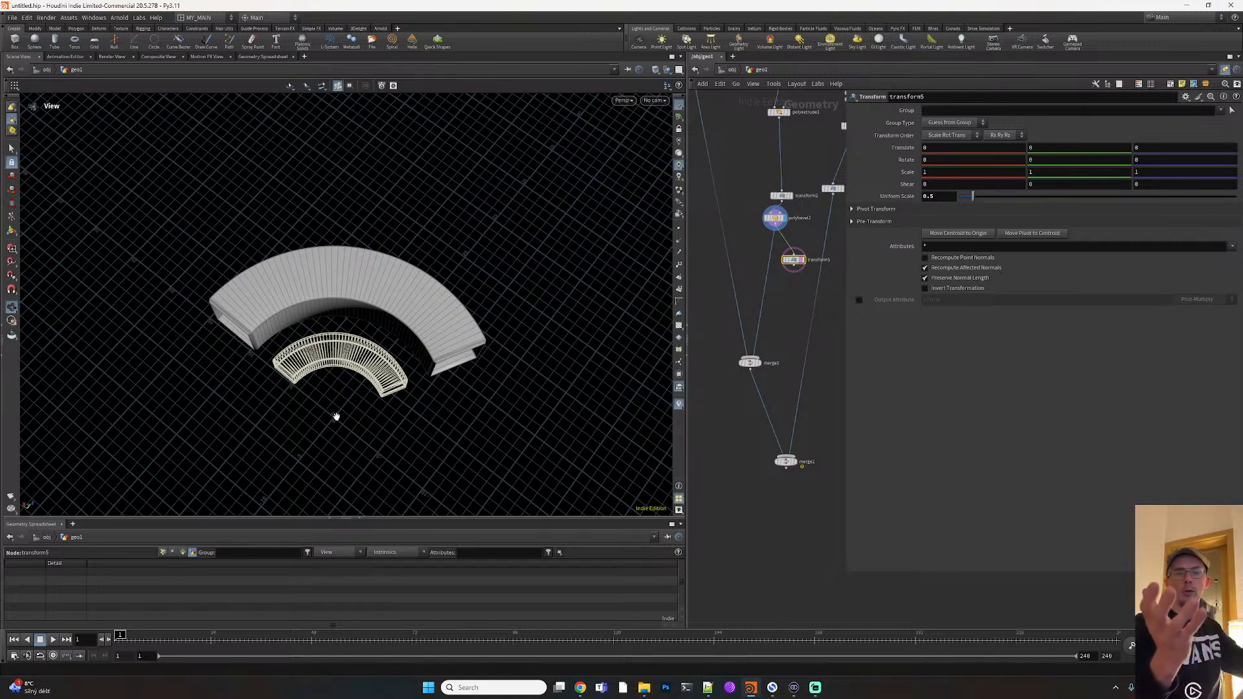
pyautogui.moveTo(972, 196); pyautogui.dragTo(980, 198)
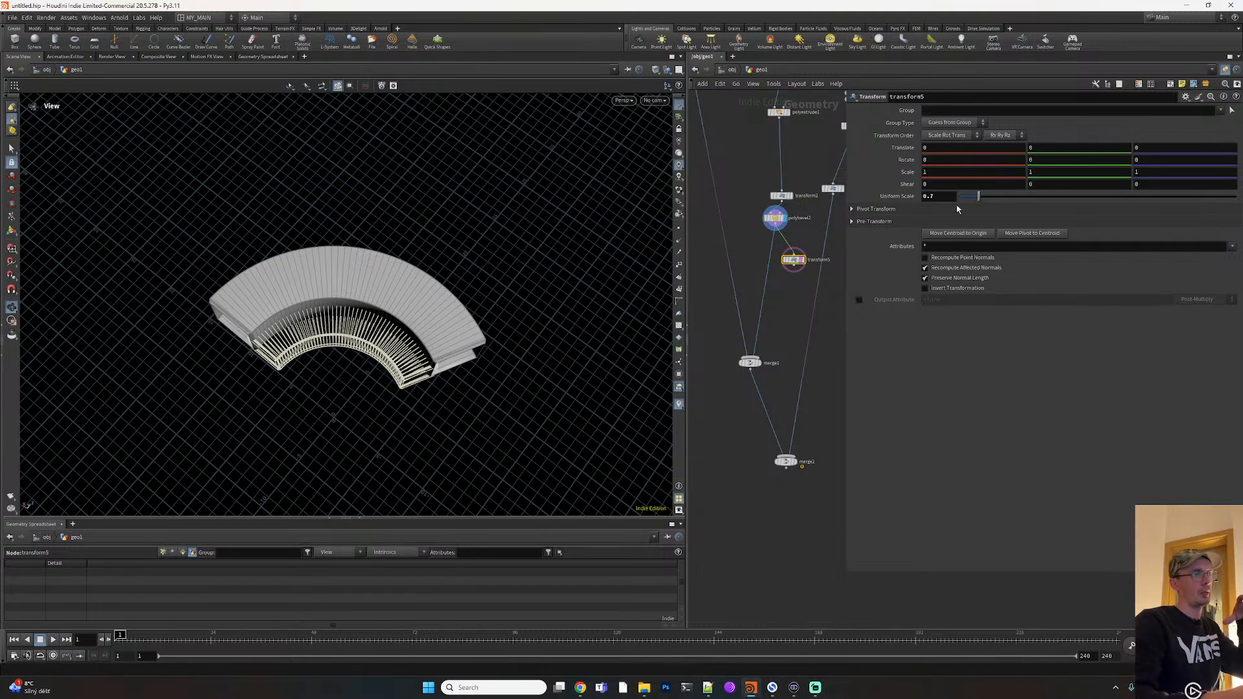
pyautogui.moveTo(330, 368); pyautogui.dragTo(341, 319)
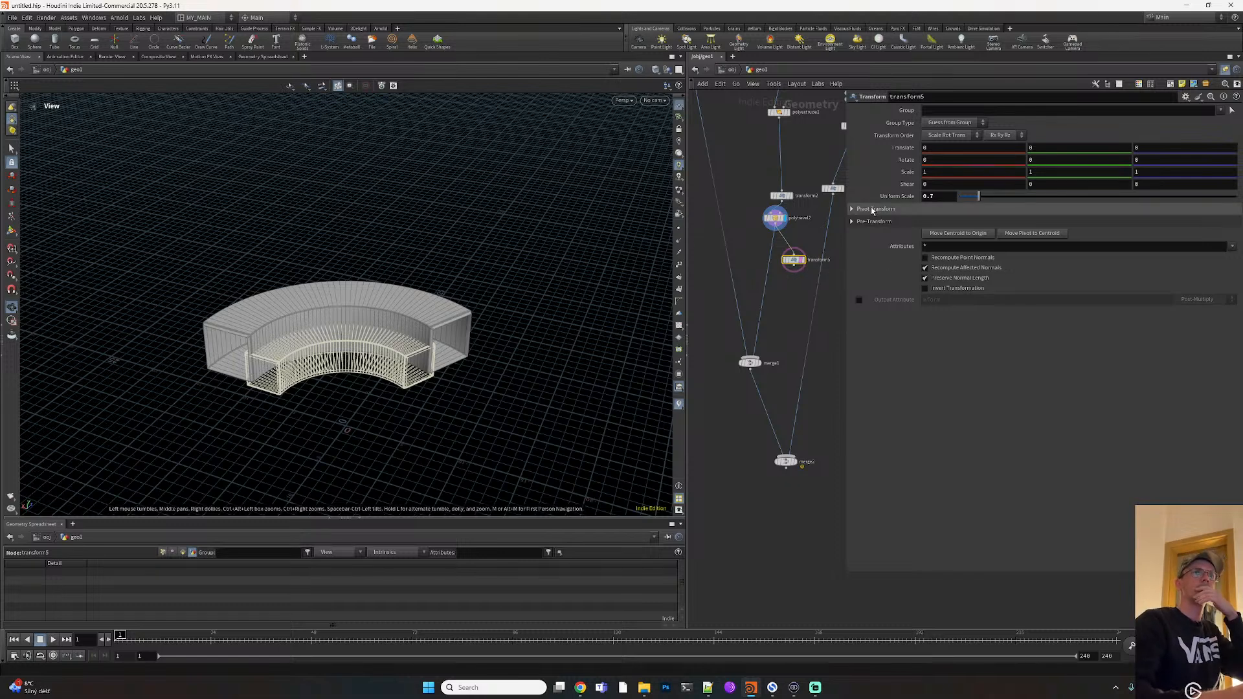
# Try a Peak node with a distance of 0.37 on polybevel2's output
pyautogui.press('Tab')
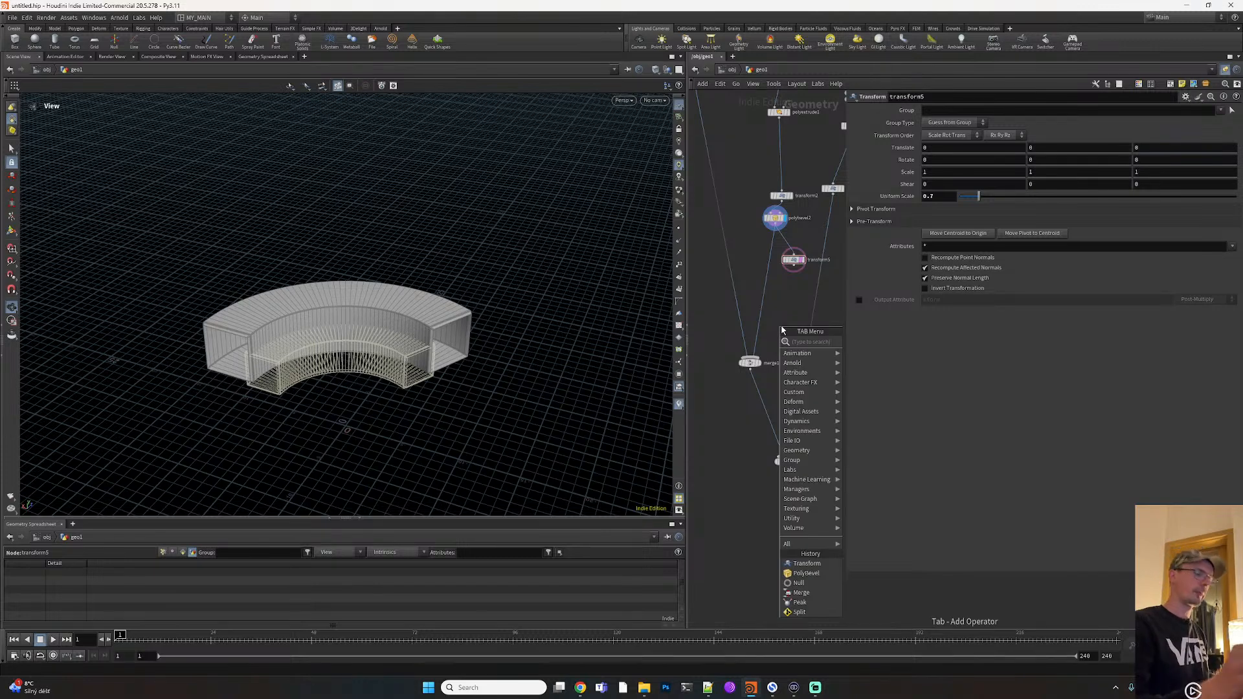
pyautogui.write('peak')
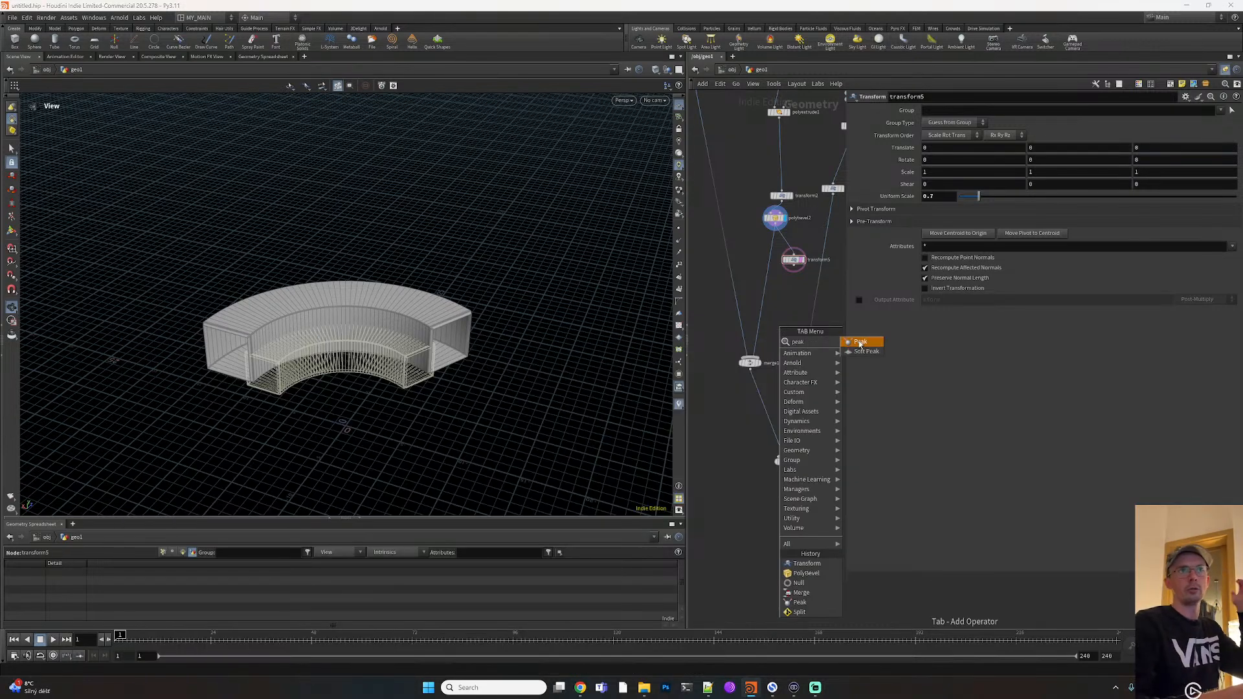
pyautogui.click(861, 342)
pyautogui.click(796, 290)
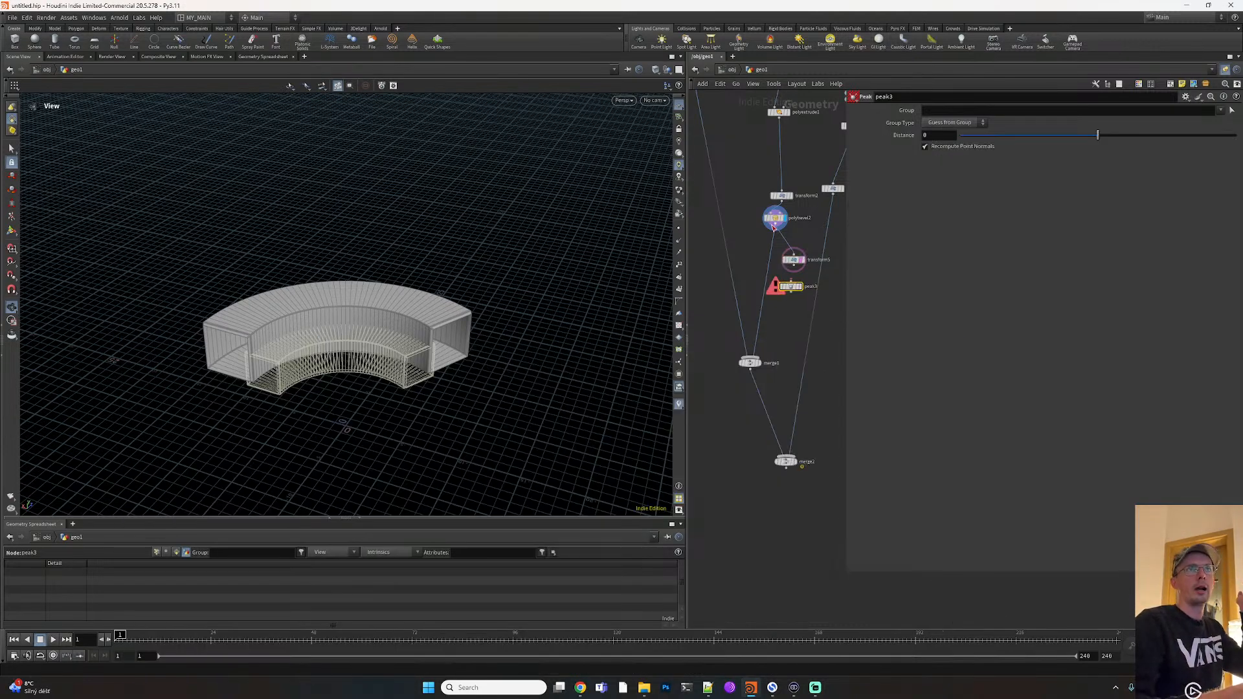
pyautogui.click(801, 287)
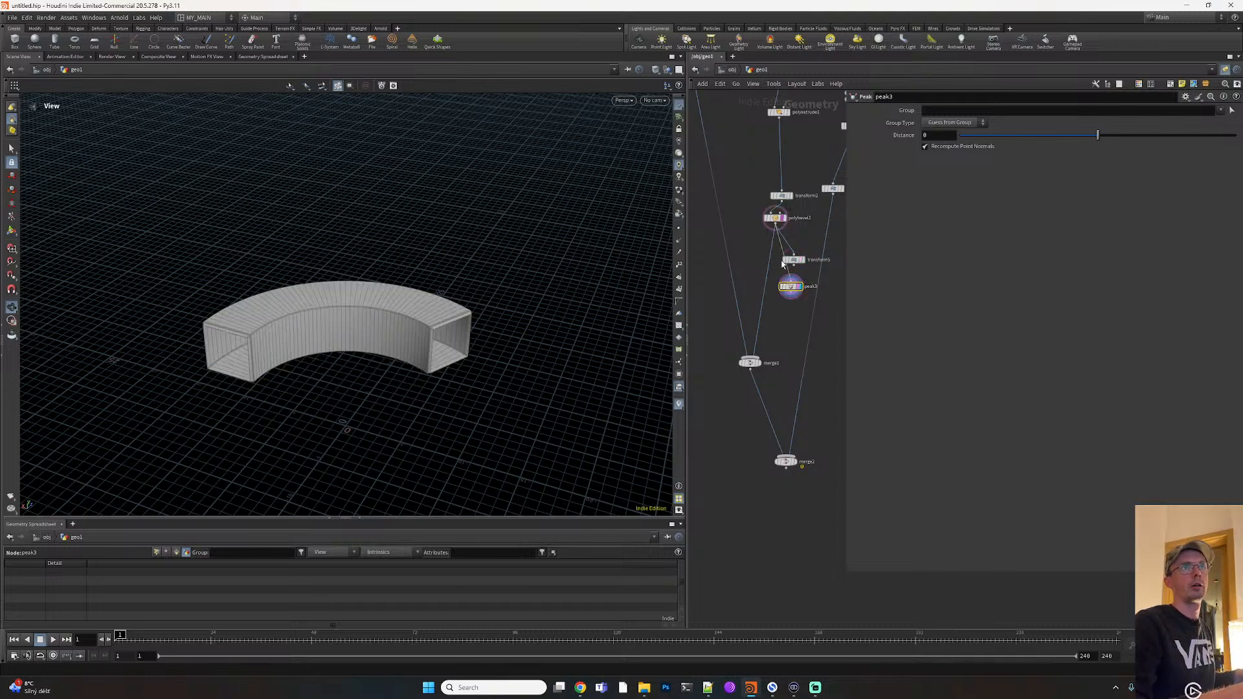
pyautogui.moveTo(416, 385); pyautogui.dragTo(305, 310)
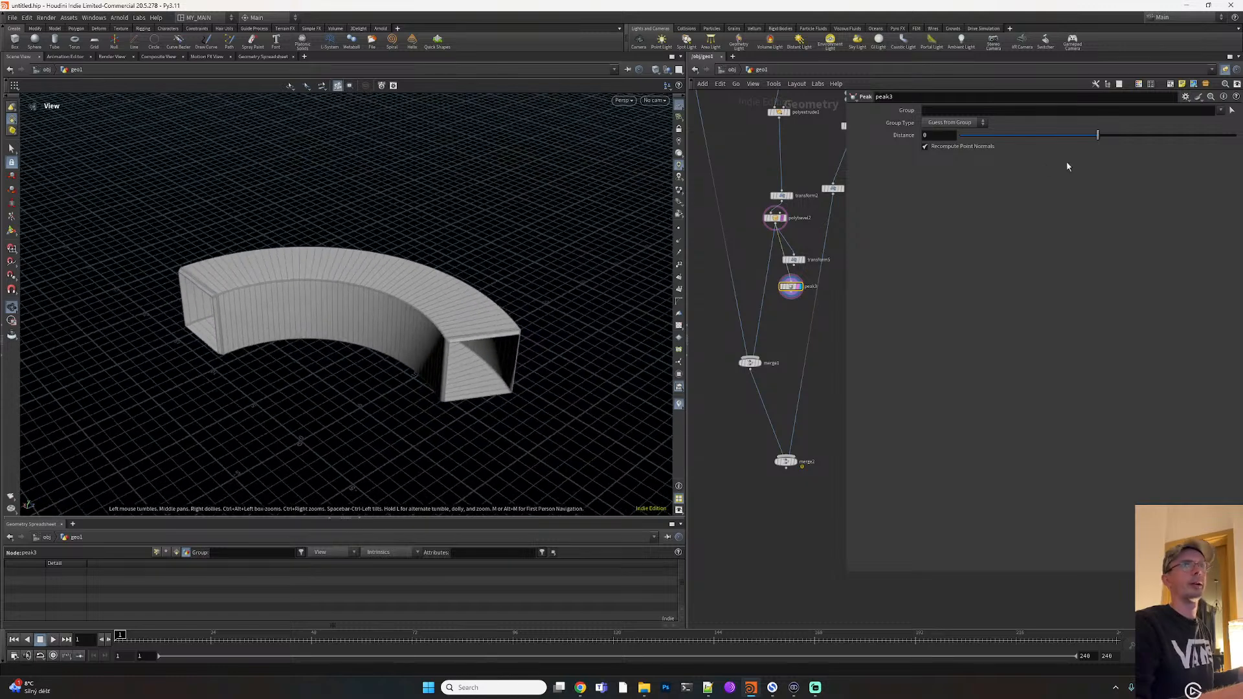
pyautogui.moveTo(1096, 136); pyautogui.dragTo(1103, 134)
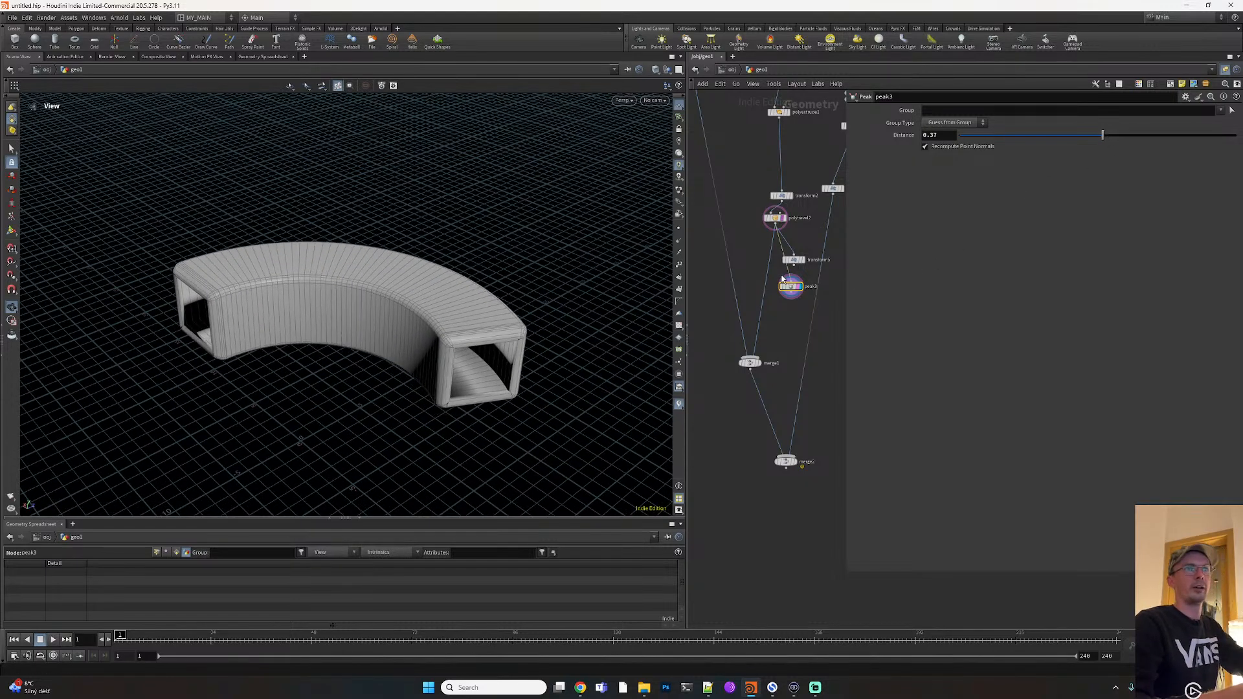
pyautogui.click(801, 261)
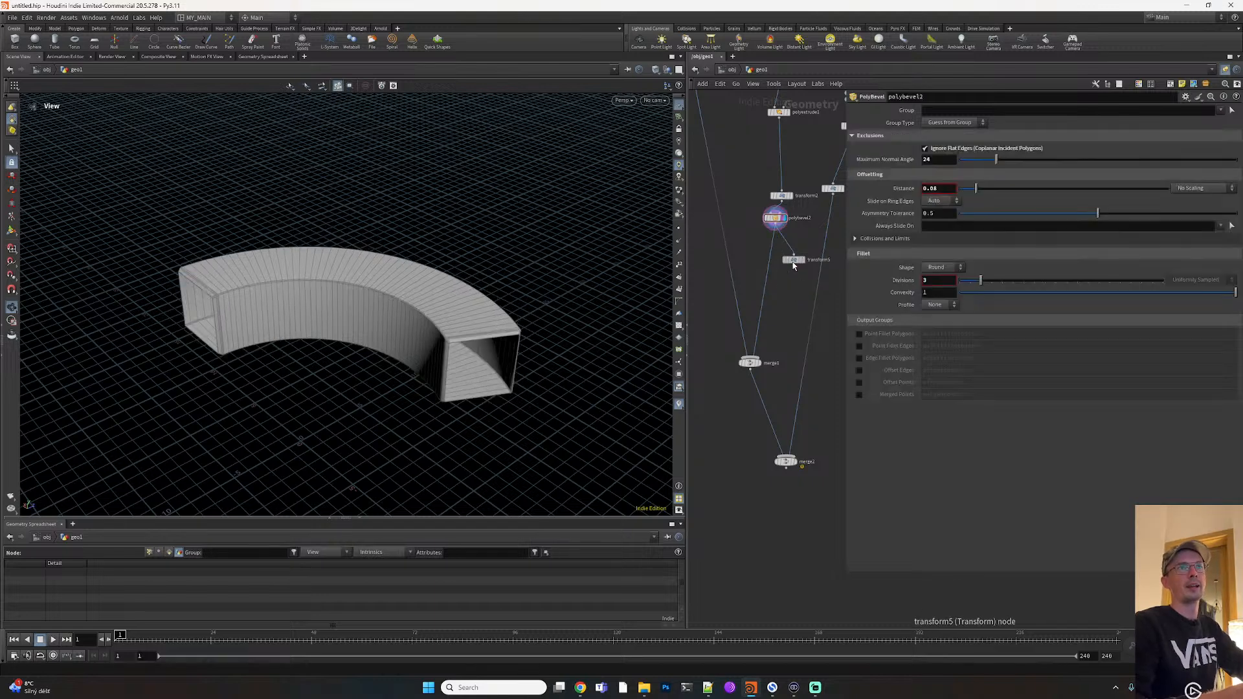
pyautogui.press('Tab')
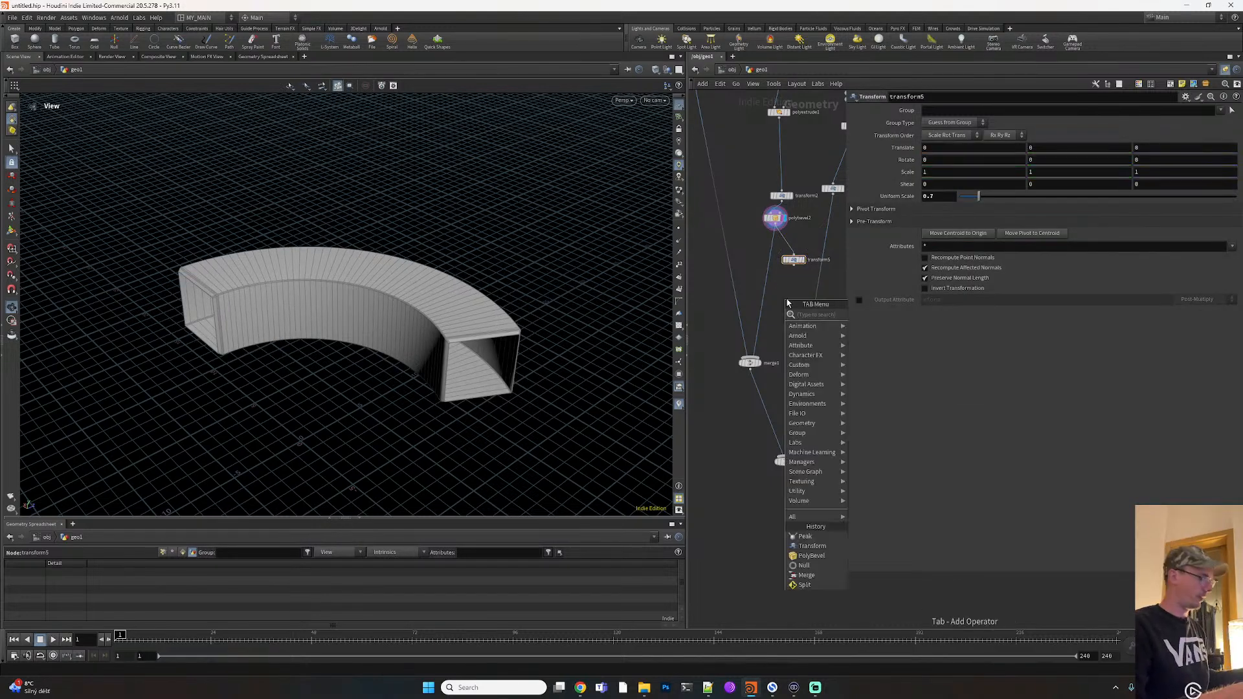
pyautogui.press('Escape')
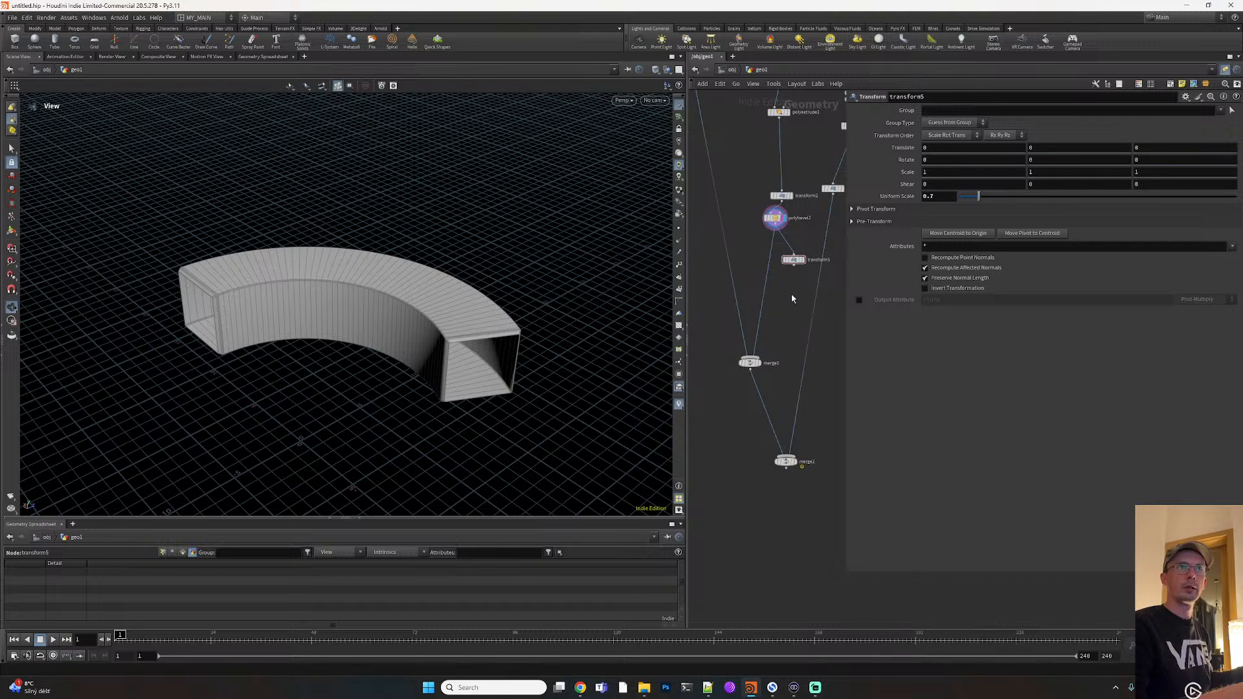
# Compare transform5's scaled ring with polybevel2's full-size ring by displaying each in turn
pyautogui.click(801, 260)
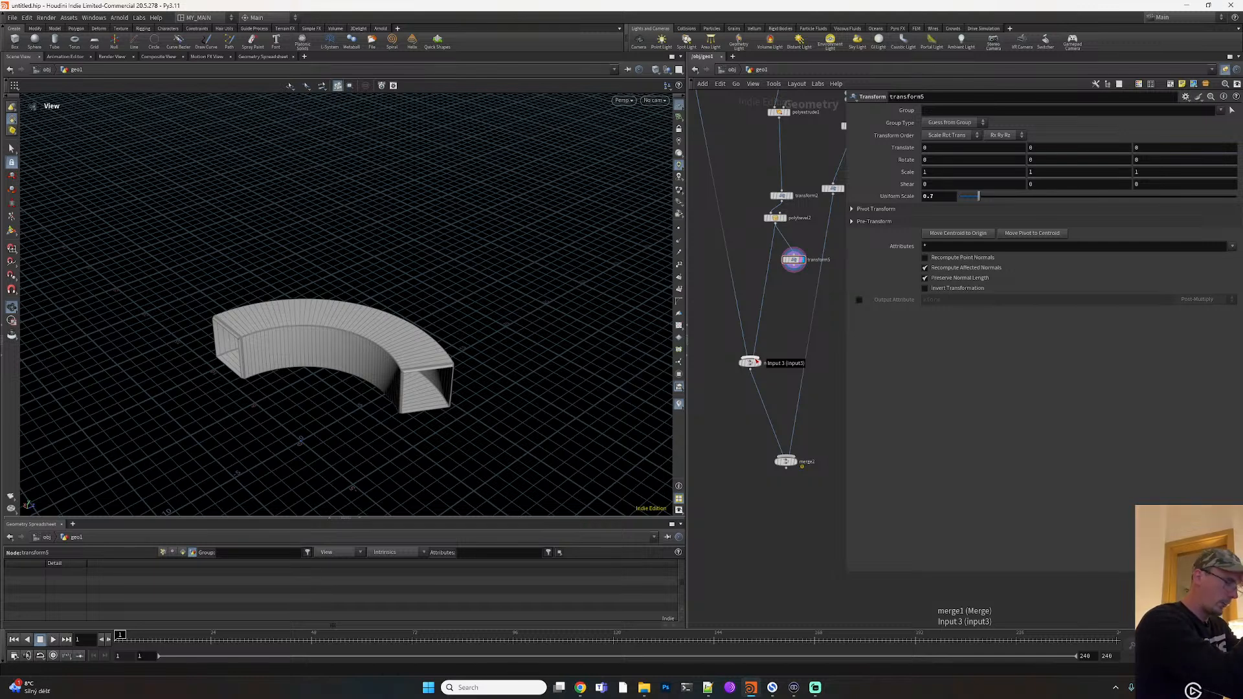
pyautogui.click(786, 220)
pyautogui.click(769, 220)
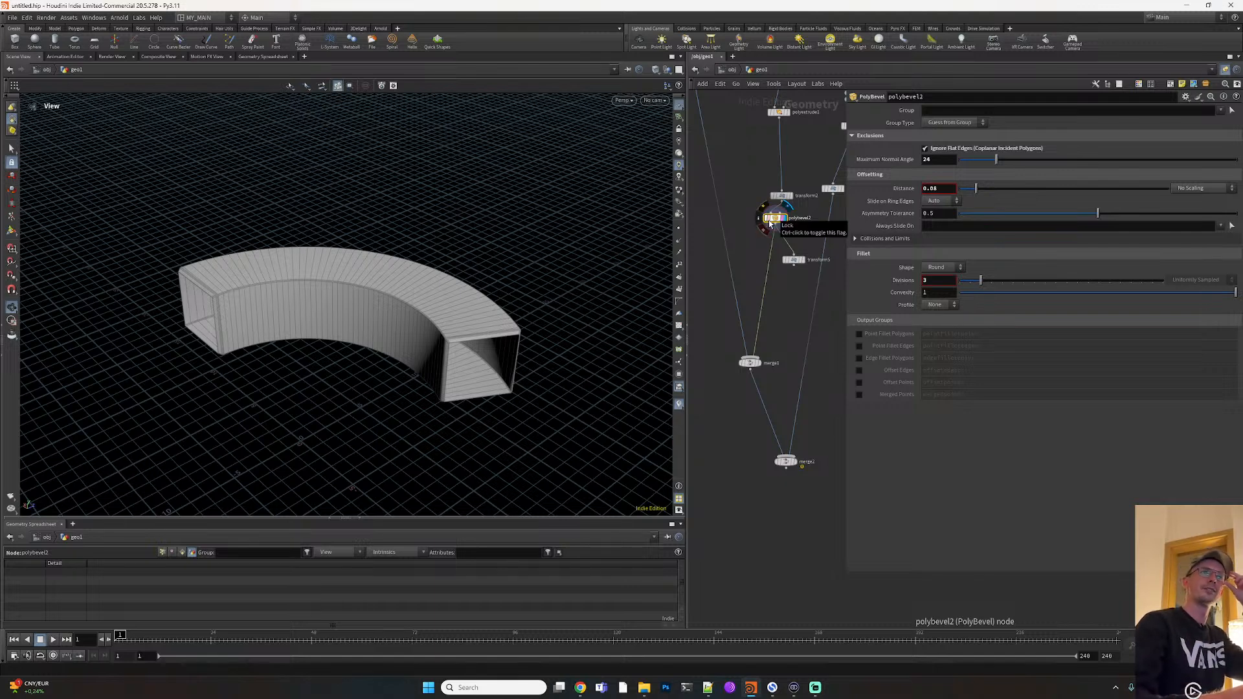
# Try a duplicate of sweep2 fed by the same two circles, and delete the copy
pyautogui.press('h')
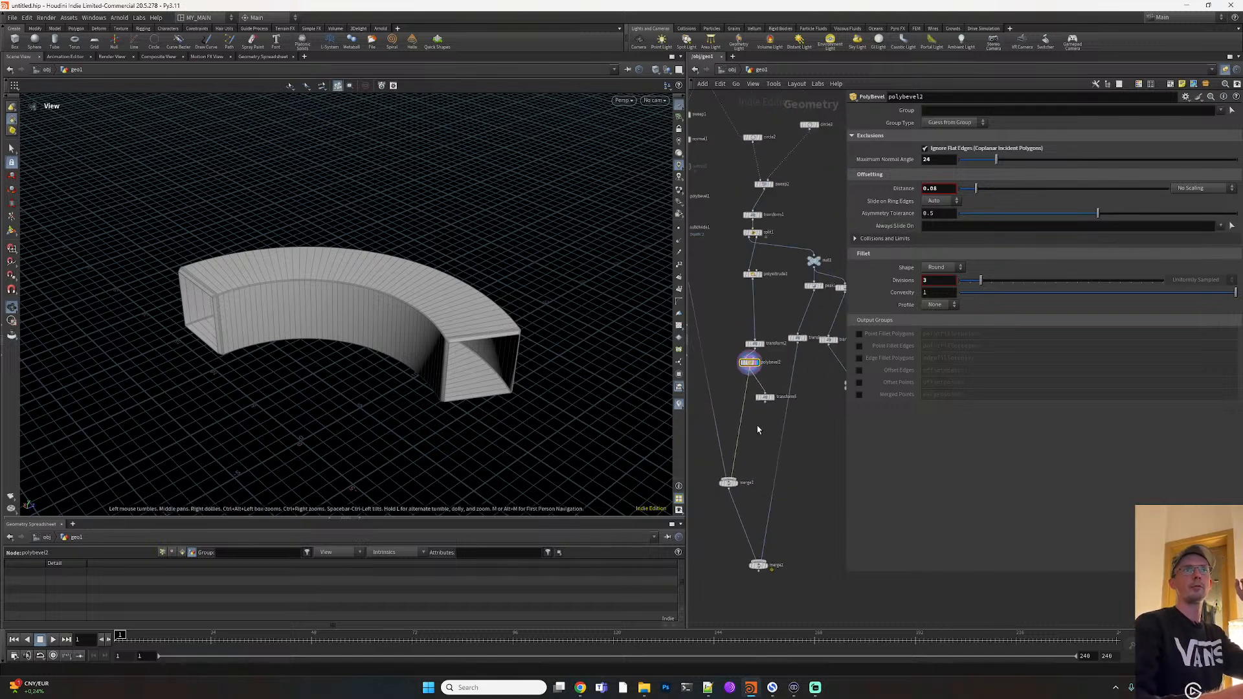
pyautogui.moveTo(808, 436); pyautogui.dragTo(803, 436, button='middle')
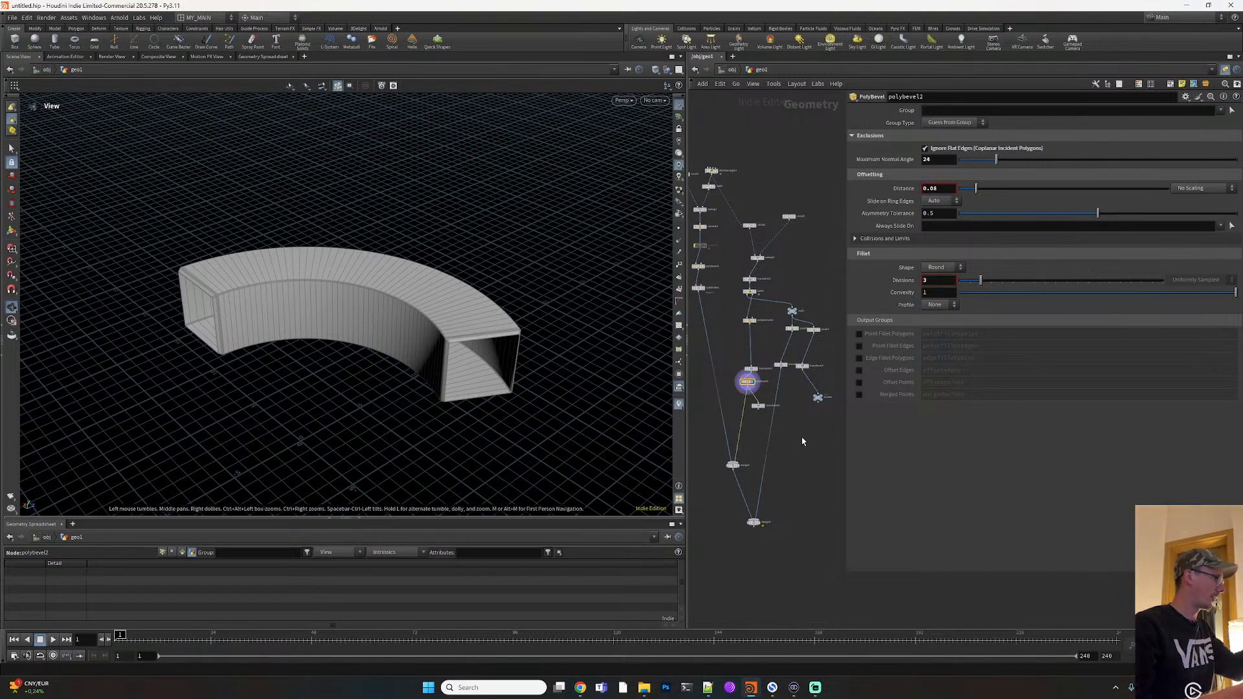
pyautogui.scroll(5, 797, 222)
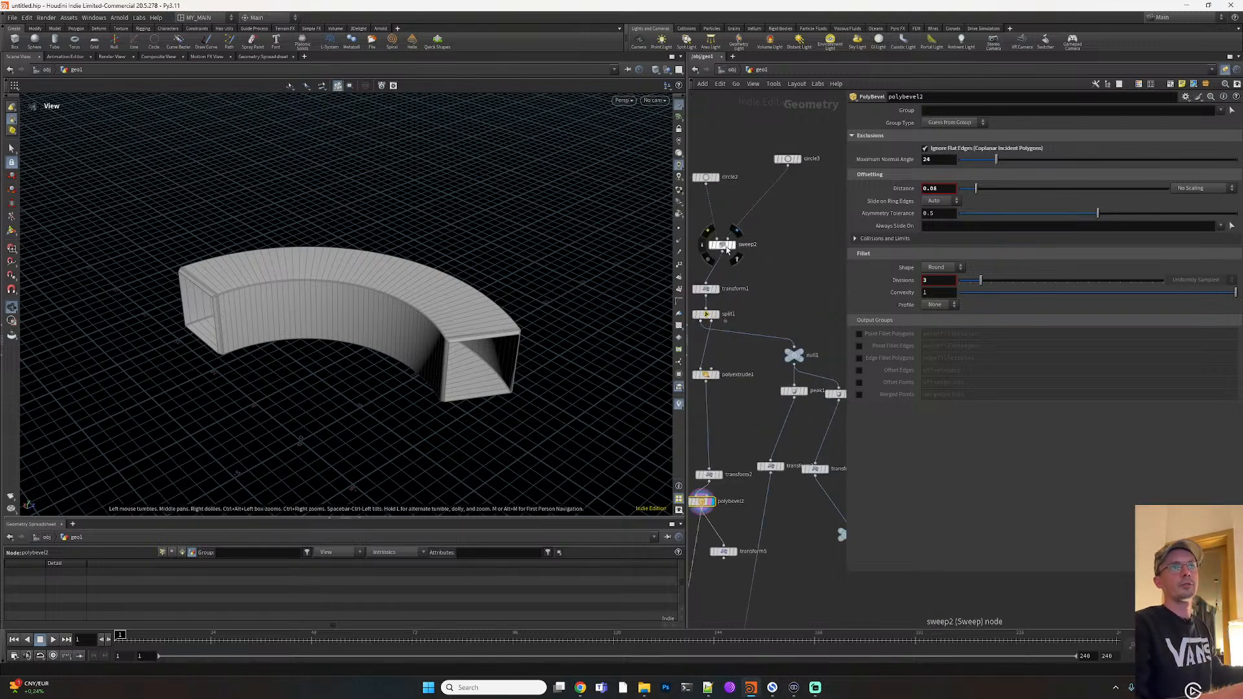
pyautogui.keyDown('alt'); pyautogui.moveTo(725, 250); pyautogui.dragTo(832, 258); pyautogui.keyUp('alt')
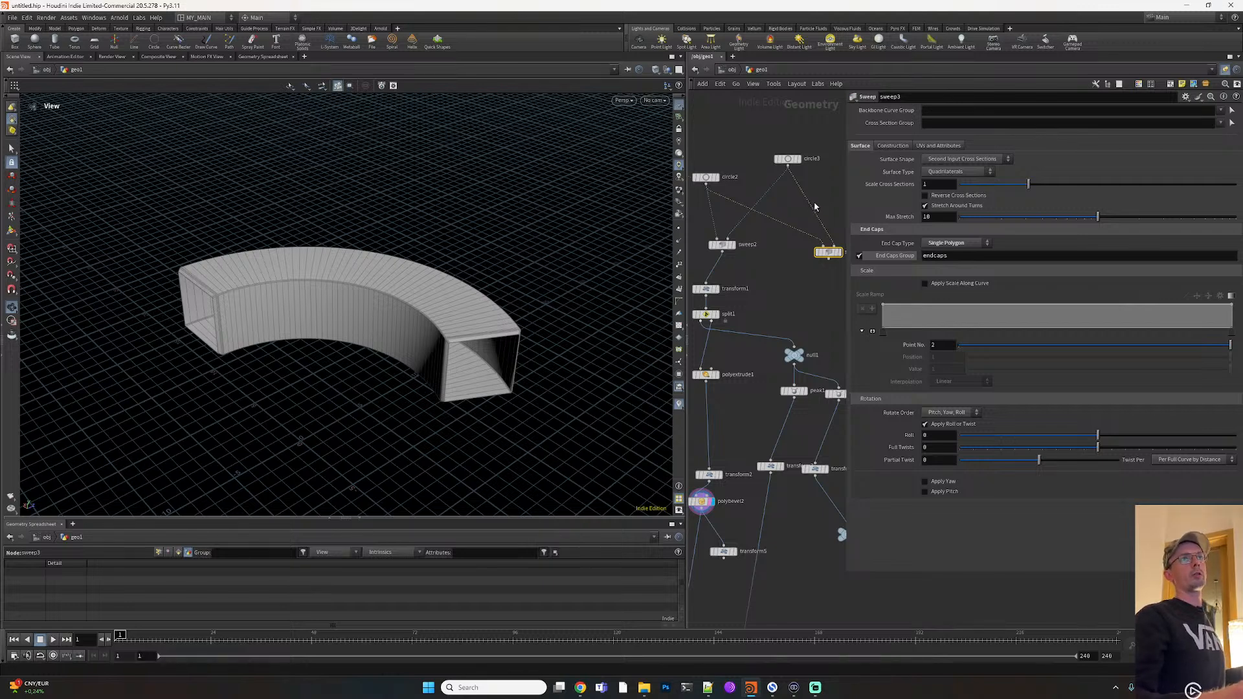
pyautogui.moveTo(836, 175); pyautogui.dragTo(800, 160, button='middle')
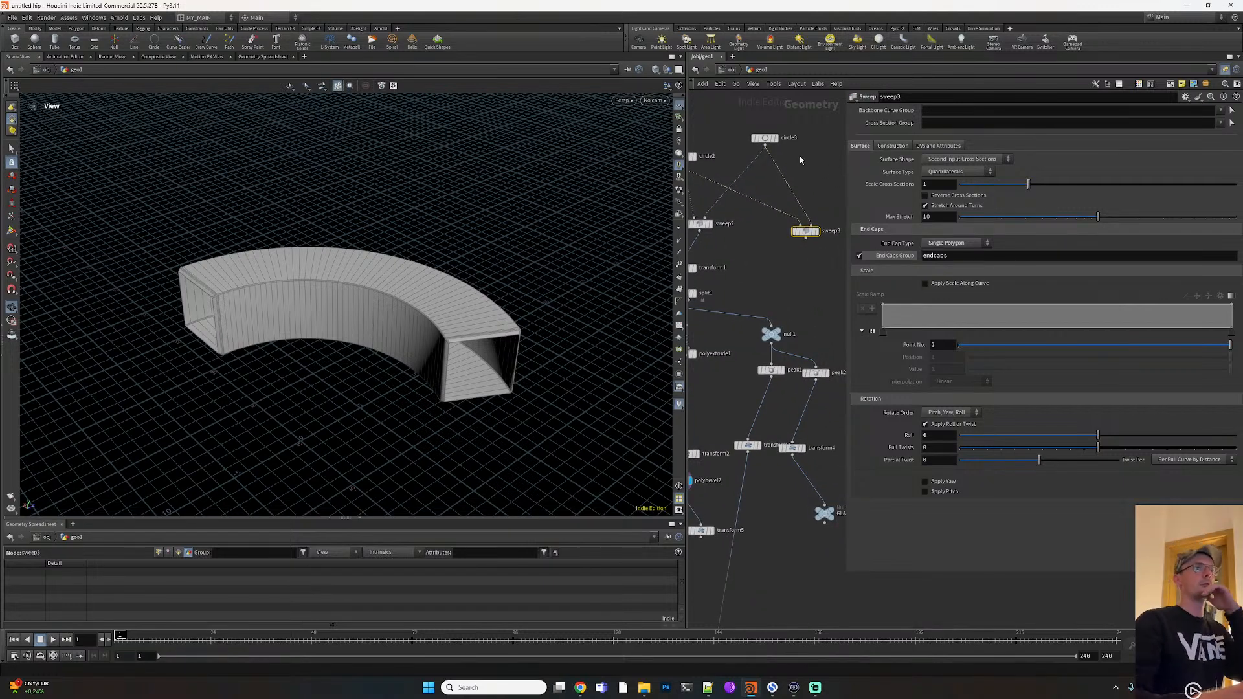
pyautogui.moveTo(805, 237)
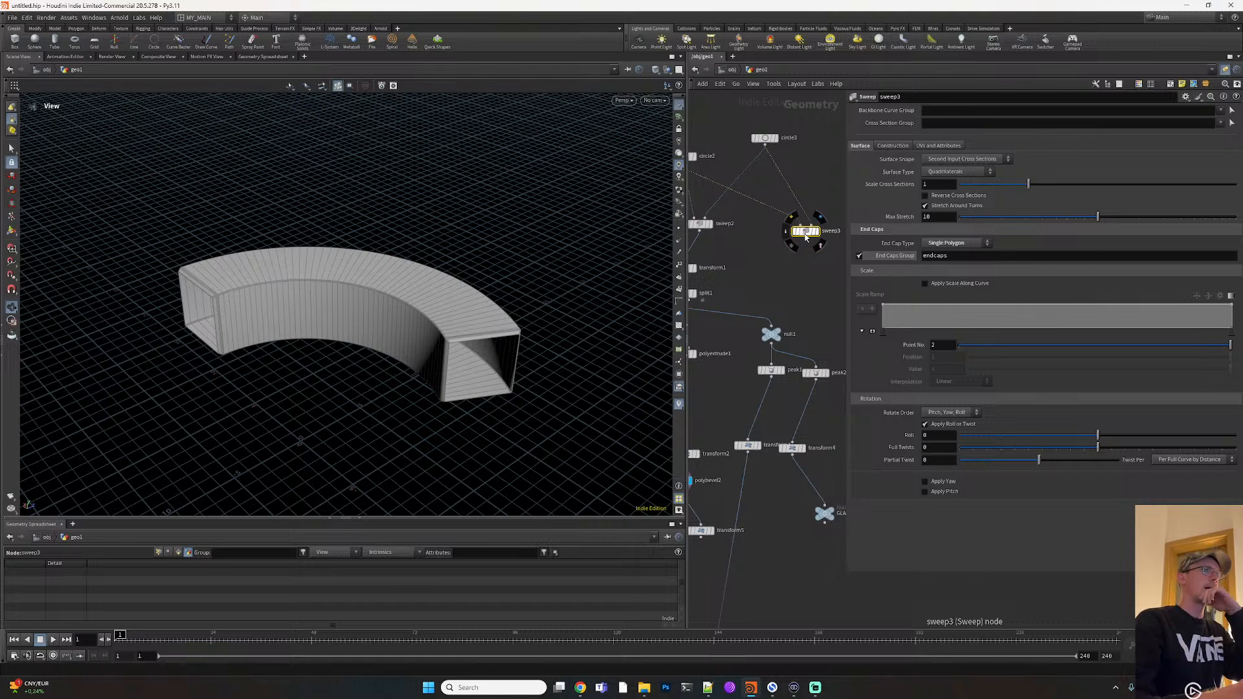
pyautogui.click(805, 237)
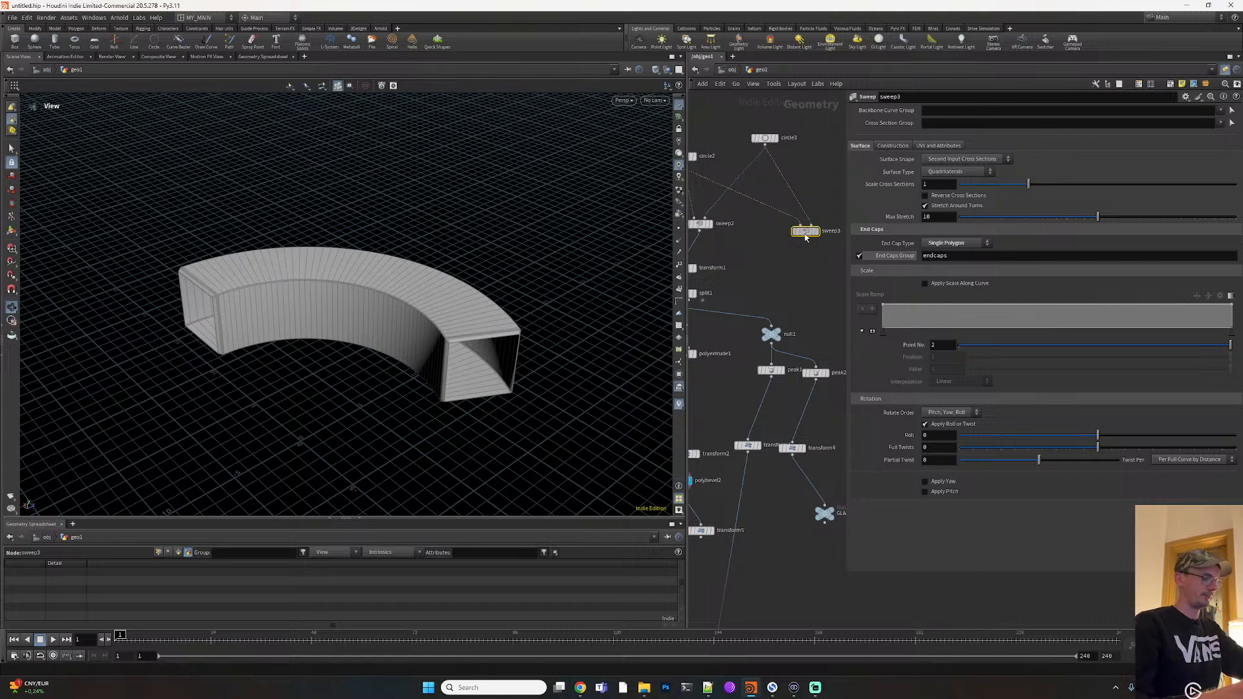
pyautogui.press('Delete')
# Display transform5's scaled ring with polybevel2 shown as a template overlay
pyautogui.moveTo(758, 292); pyautogui.dragTo(742, 257, button='middle')
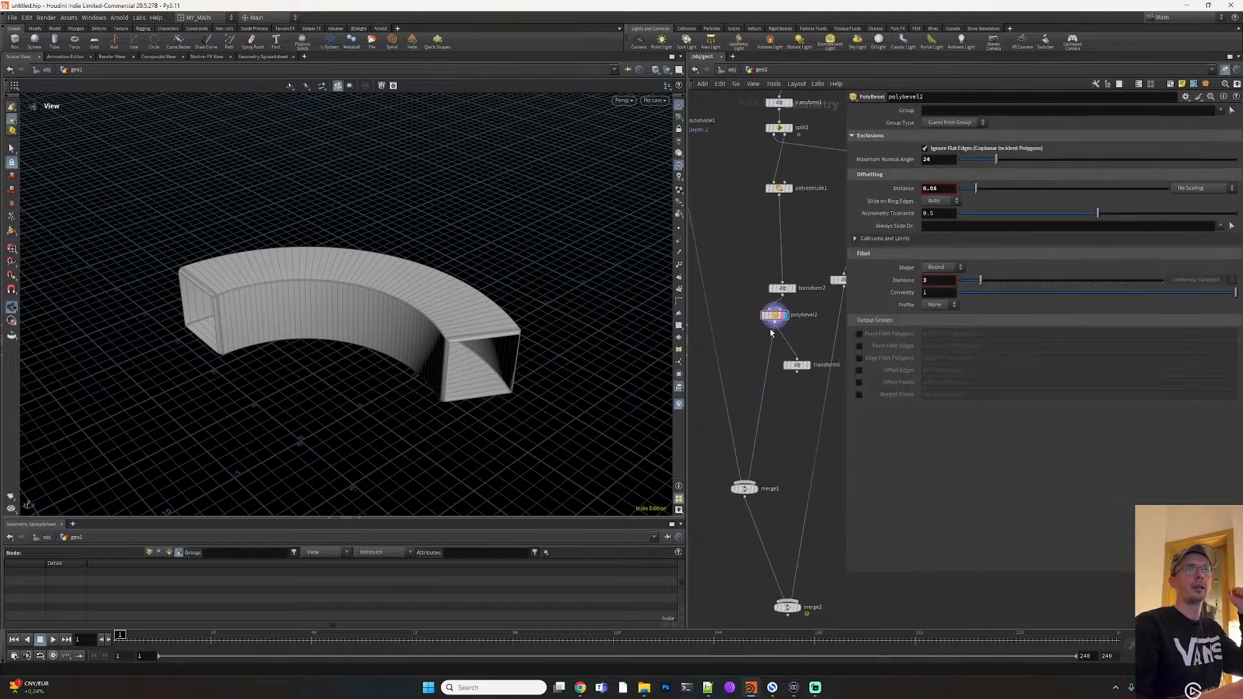
pyautogui.click(806, 366)
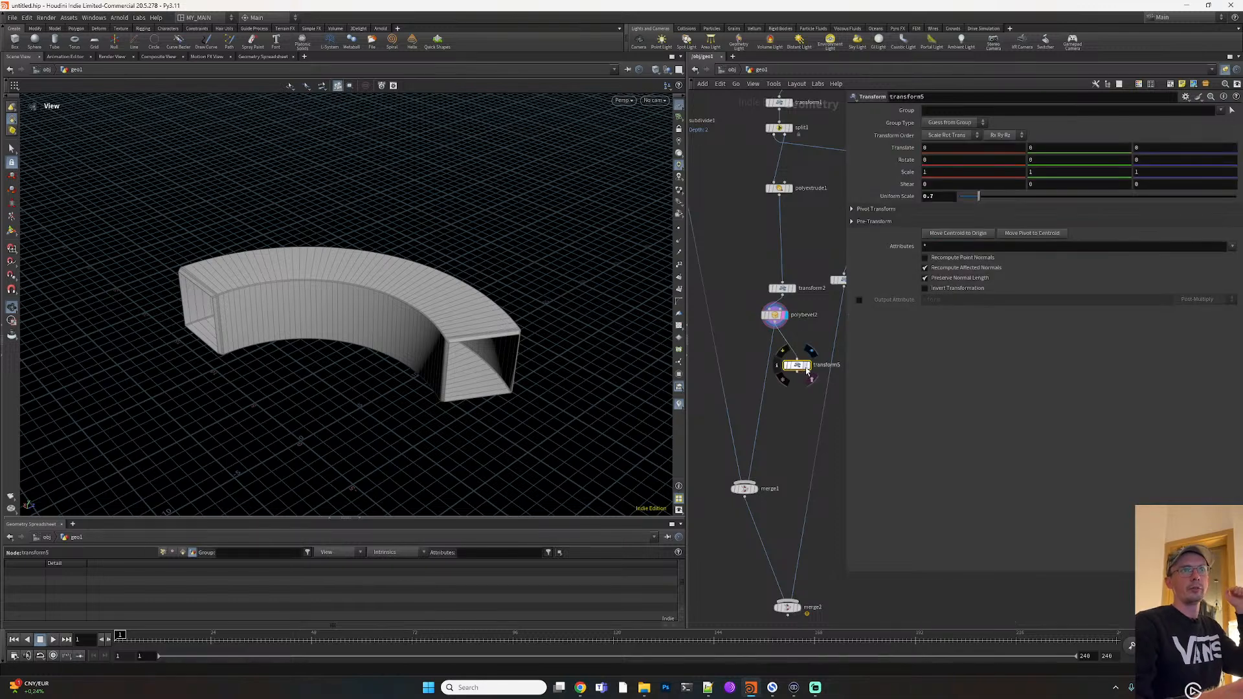
pyautogui.click(807, 365)
pyautogui.click(782, 320)
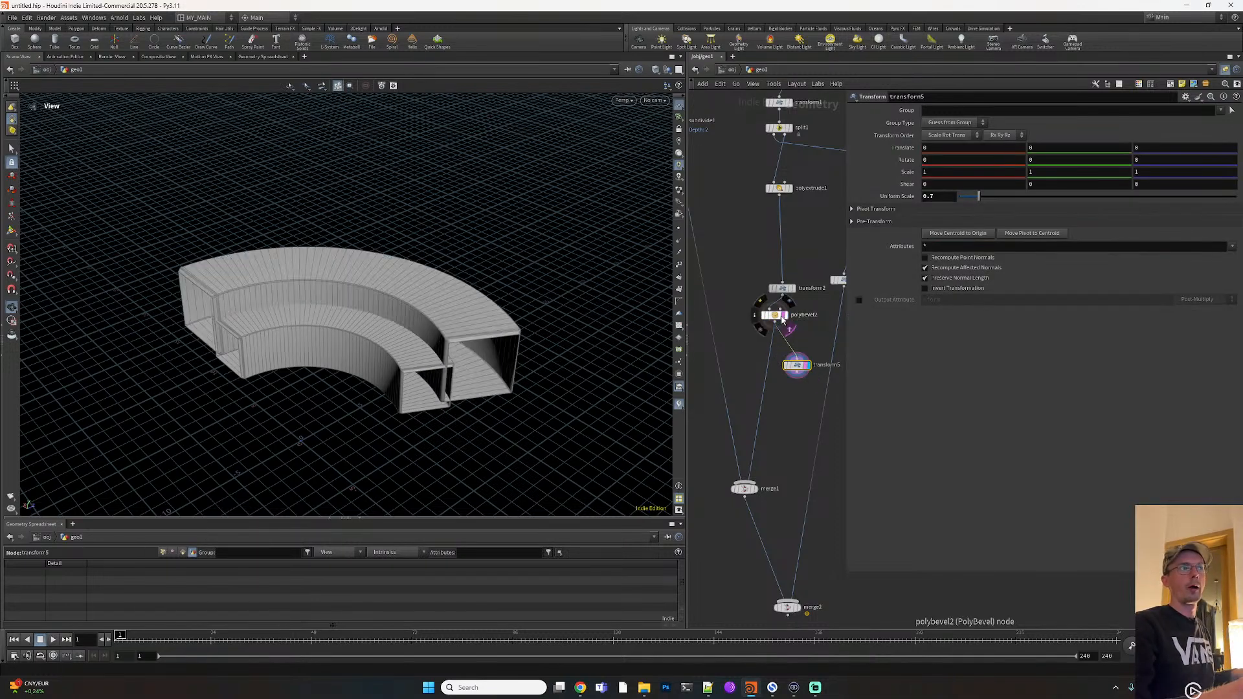
# Examine how the inner ring overlaps the outer one, checking it against the stacked tiers in the browser's reference render
pyautogui.scroll(5, 505, 317)
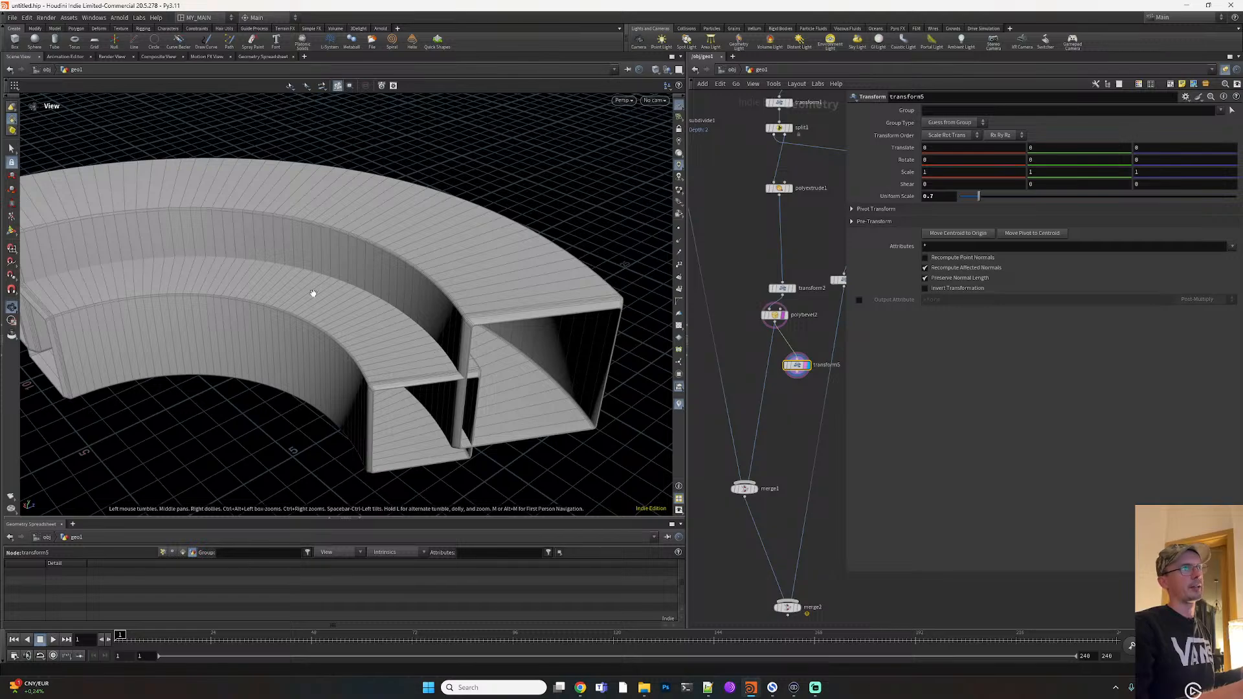
pyautogui.moveTo(384, 355); pyautogui.dragTo(464, 321)
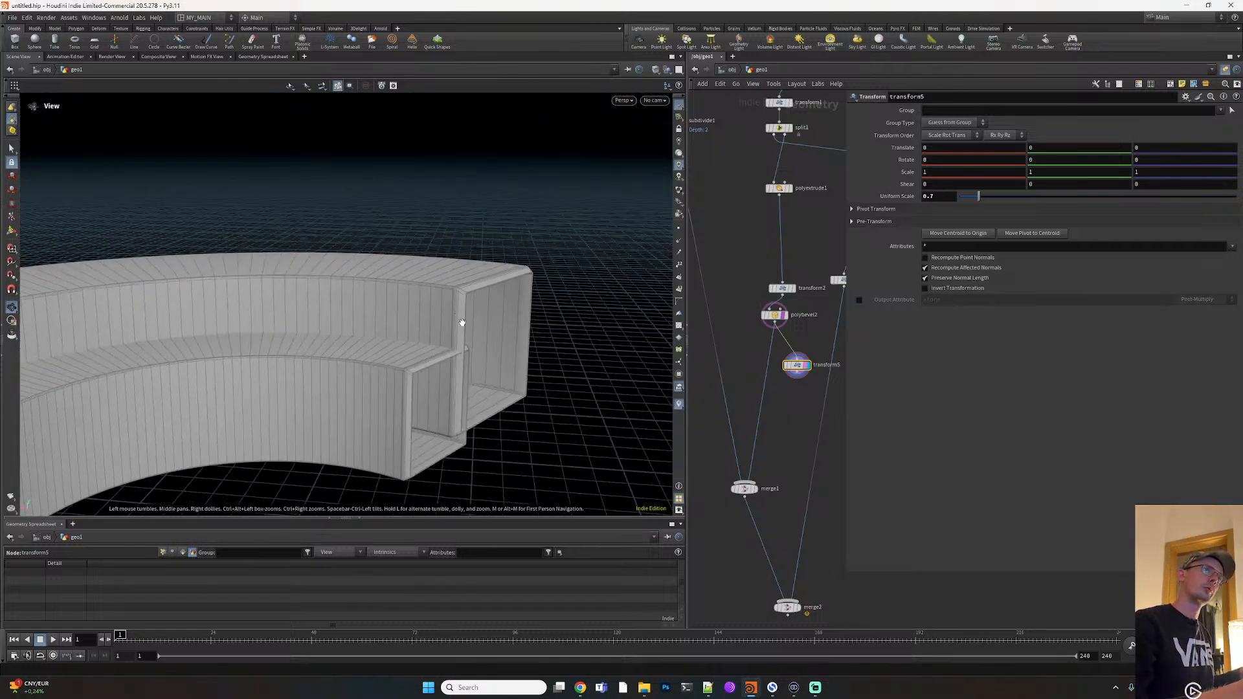
pyautogui.moveTo(464, 322); pyautogui.dragTo(377, 391, button='right')
pyautogui.moveTo(378, 391); pyautogui.dragTo(402, 415, button='middle')
pyautogui.moveTo(365, 414); pyautogui.dragTo(324, 441)
pyautogui.hotkey('alt', 'Tab')
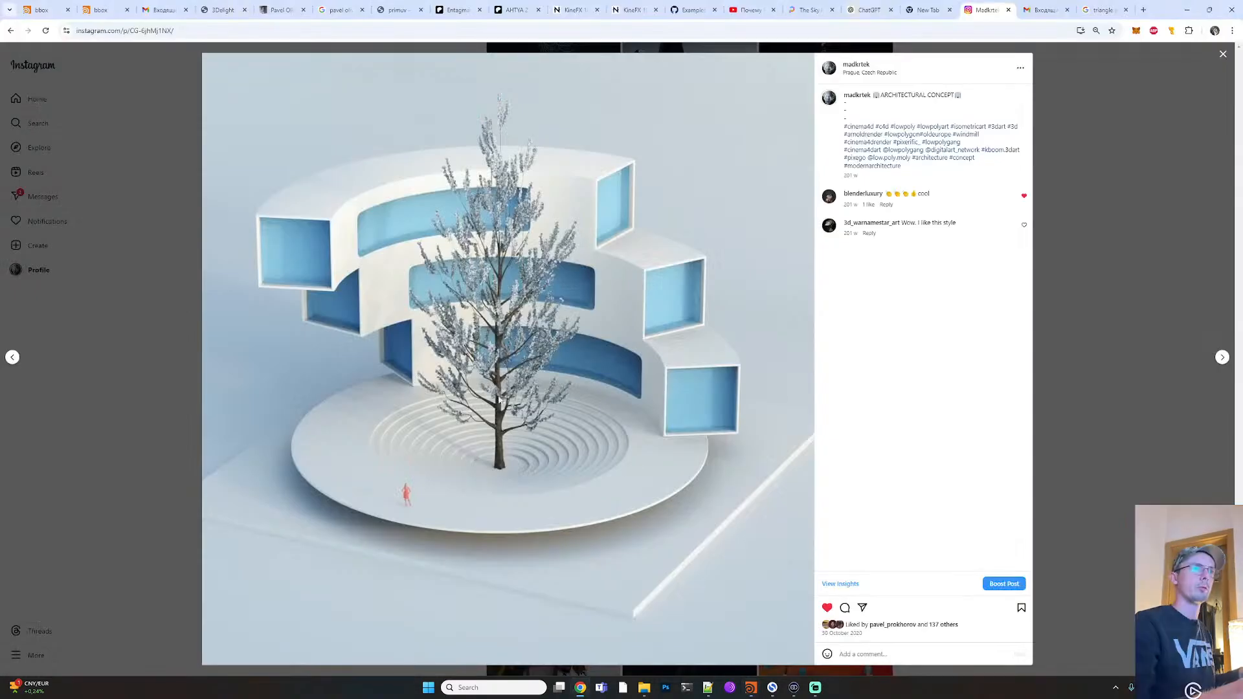
pyautogui.hotkey('alt', 'Tab')
pyautogui.moveTo(516, 421); pyautogui.dragTo(522, 398)
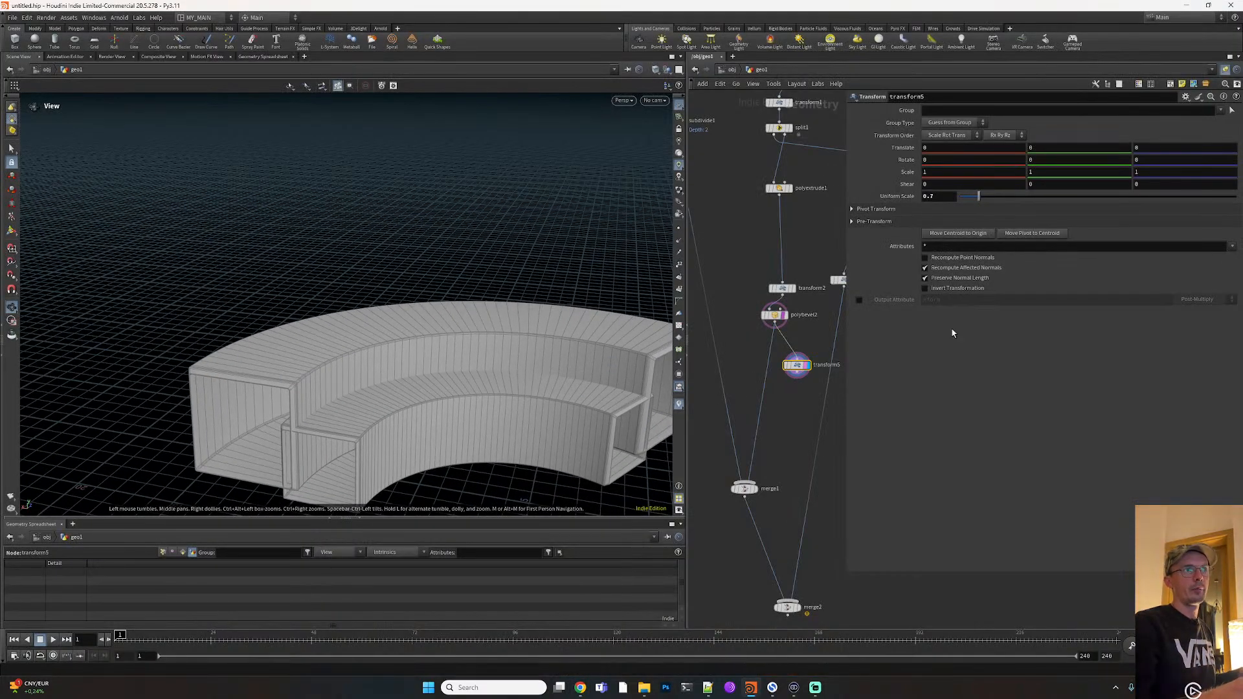
# Set transform5's uniform scale to 0.49 and its Y translate to 2.5
pyautogui.moveTo(1041, 150)
pyautogui.mouseDown(button='middle')
pyautogui.moveTo(1120, 139)
pyautogui.moveTo(1041, 149)
pyautogui.mouseUp(button='middle')
pyautogui.moveTo(979, 197); pyautogui.dragTo(974, 197)
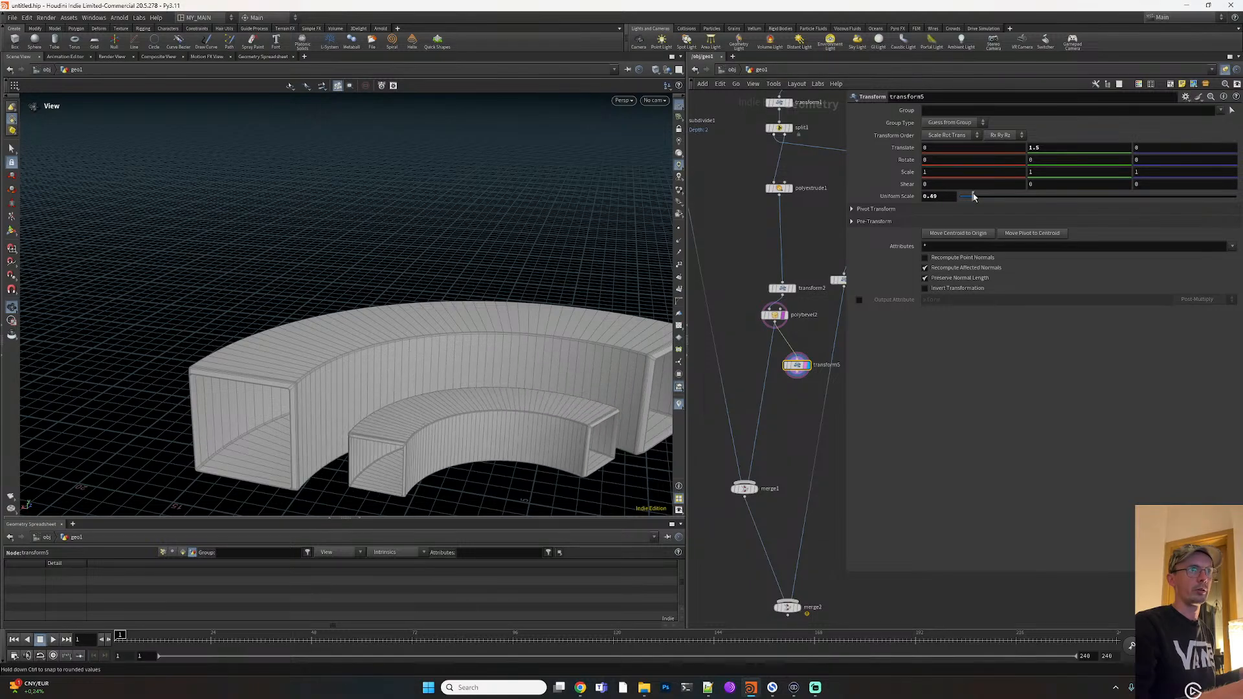
pyautogui.moveTo(444, 412); pyautogui.dragTo(499, 221)
pyautogui.click(1042, 147)
pyautogui.write('2')
pyautogui.press('Return')
pyautogui.click(1045, 148)
pyautogui.write('.5')
pyautogui.press('Return')
pyautogui.moveTo(435, 388); pyautogui.dragTo(585, 398)
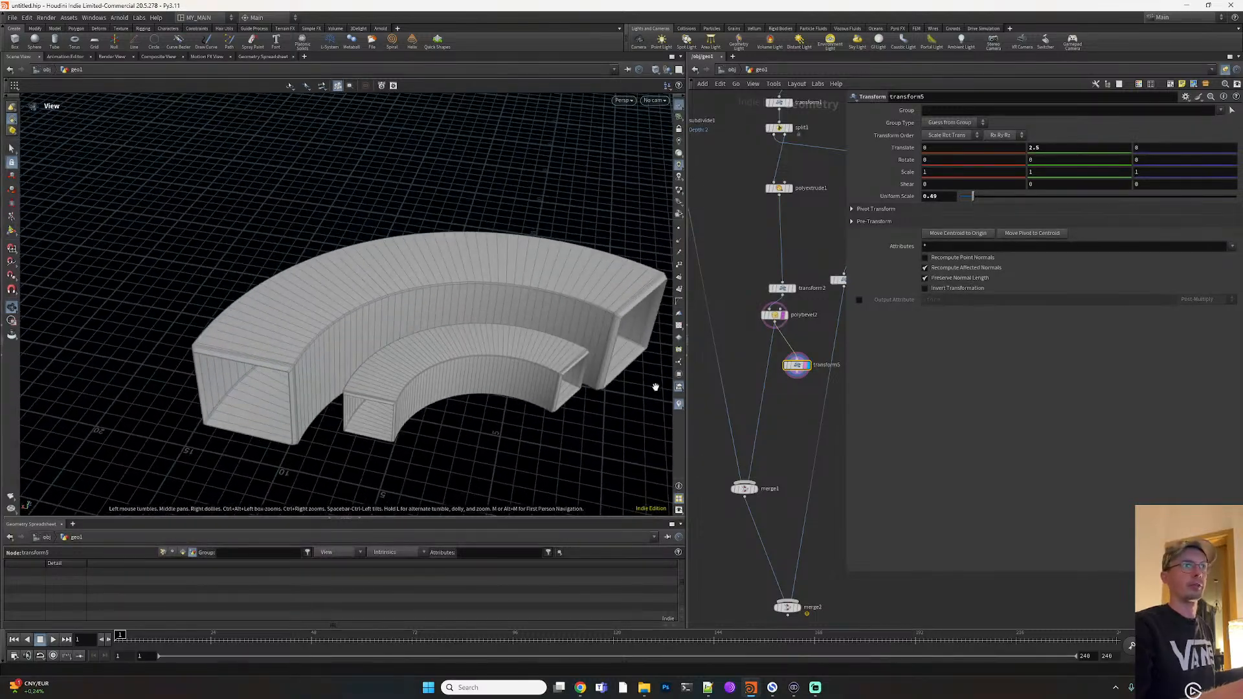
pyautogui.moveTo(502, 427)
pyautogui.mouseDown()
pyautogui.moveTo(508, 477)
pyautogui.moveTo(509, 446)
pyautogui.mouseUp()
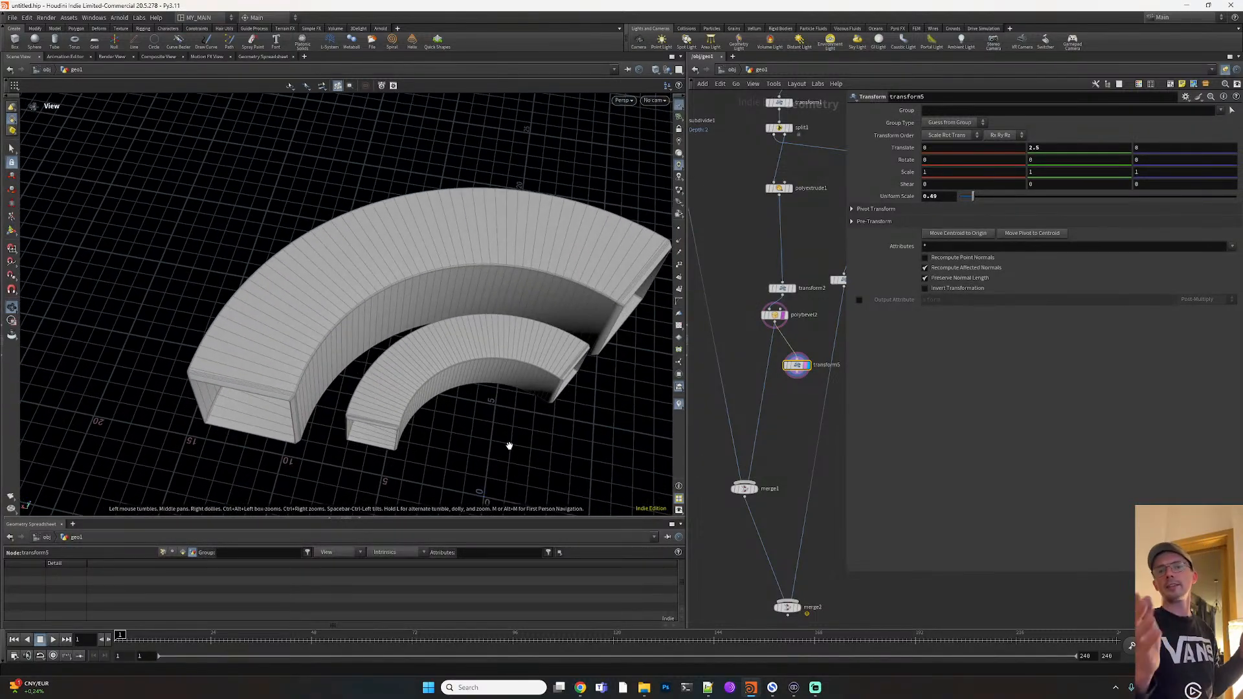
# Add a second Transform node below transform5, wire it to transform5's output and display it
pyautogui.moveTo(769, 405); pyautogui.dragTo(760, 391, button='middle')
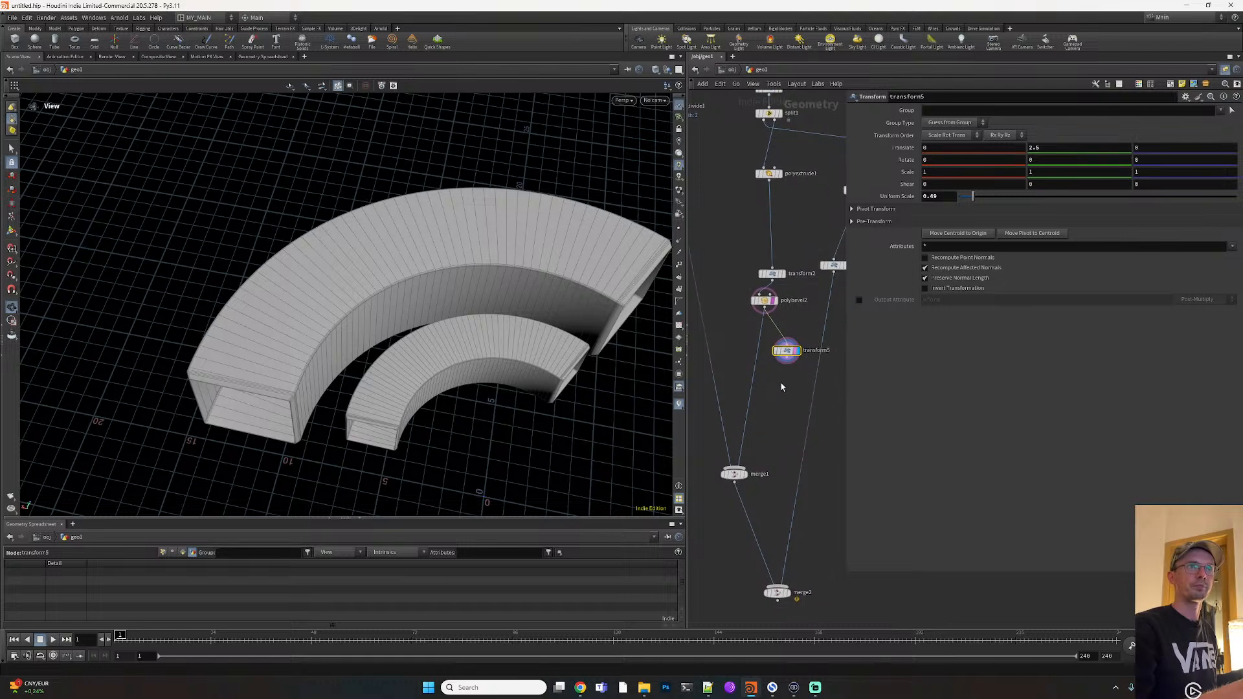
pyautogui.press('Tab')
pyautogui.write('tr')
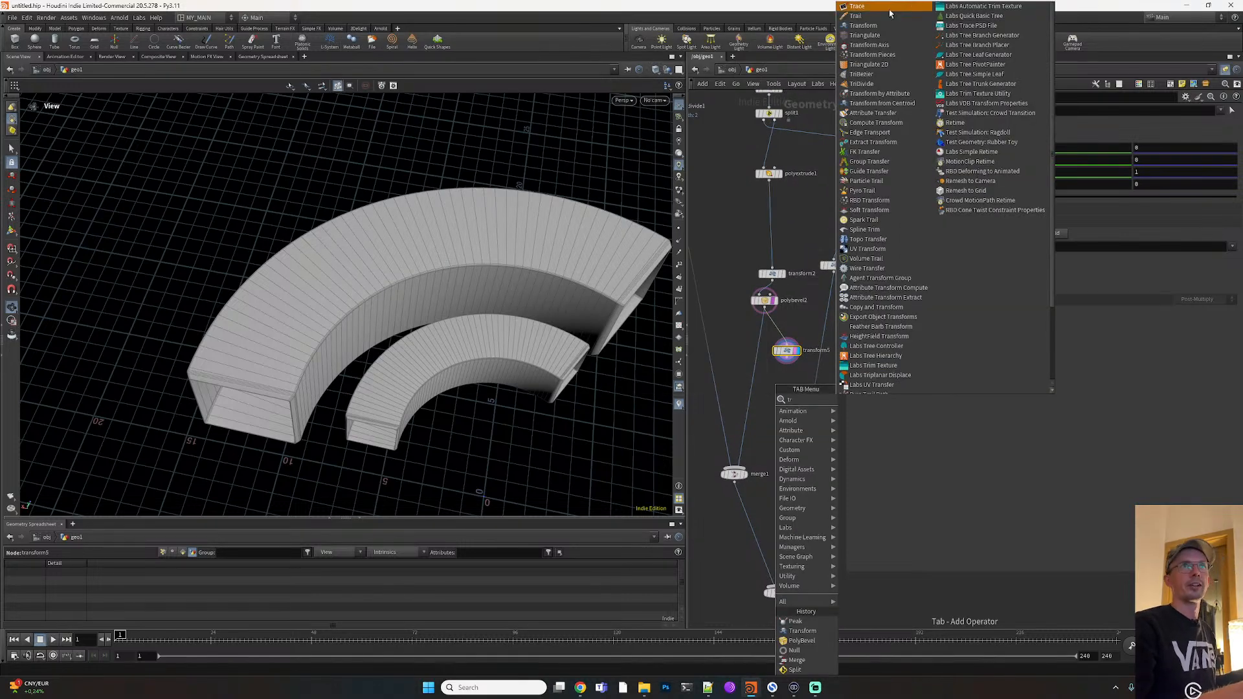
pyautogui.click(888, 31)
pyautogui.click(793, 383)
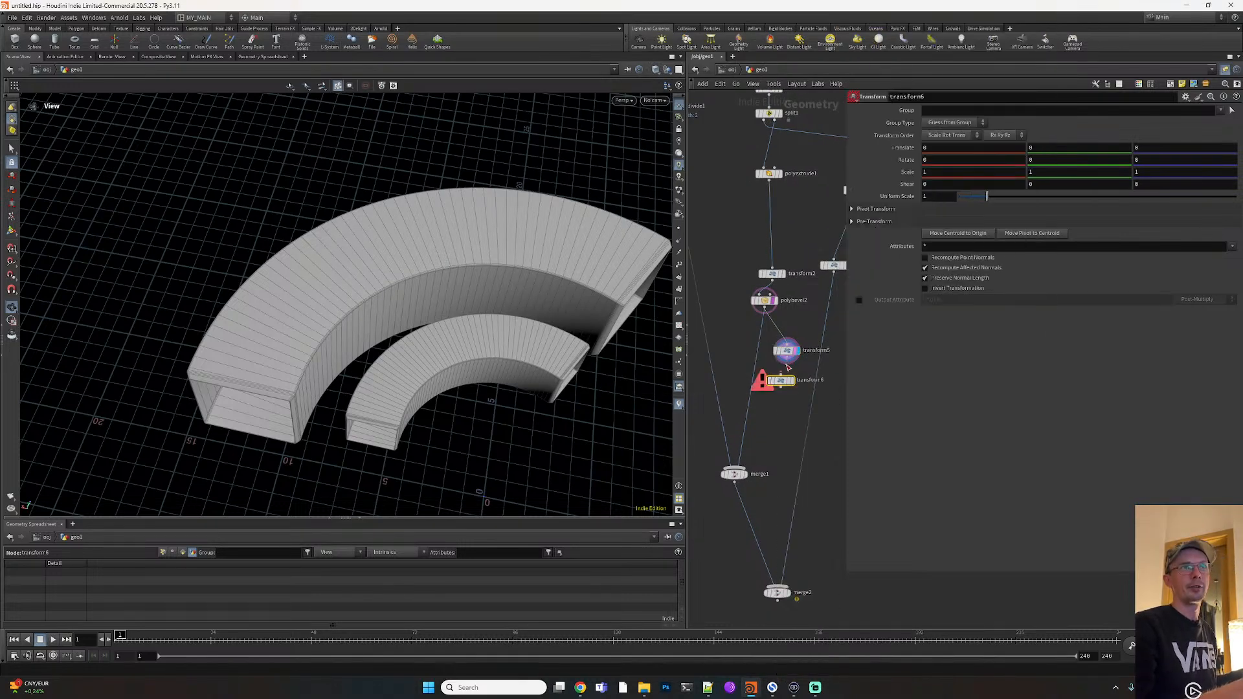
pyautogui.click(792, 381)
# Add a Boolean node that subtracts transform6's ring from polybevel2's output, and display its result
pyautogui.moveTo(761, 439); pyautogui.dragTo(771, 370, button='middle')
pyautogui.press('Tab')
pyautogui.write('boolea')
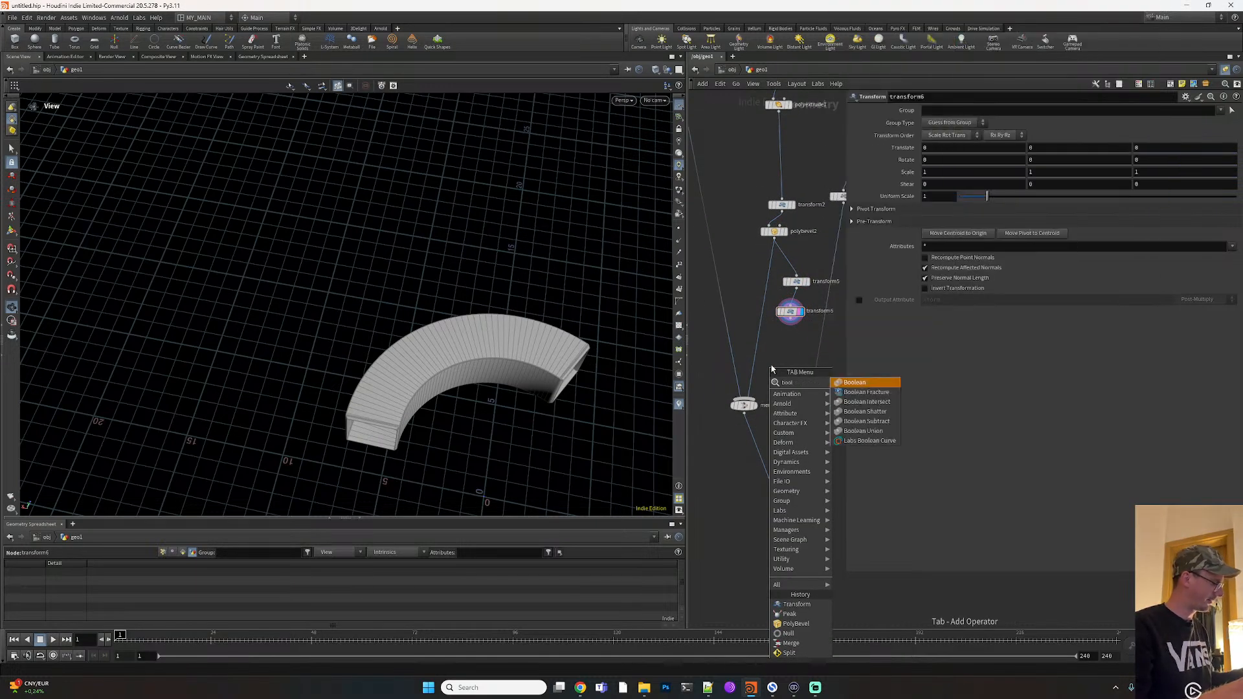
pyautogui.press('Escape')
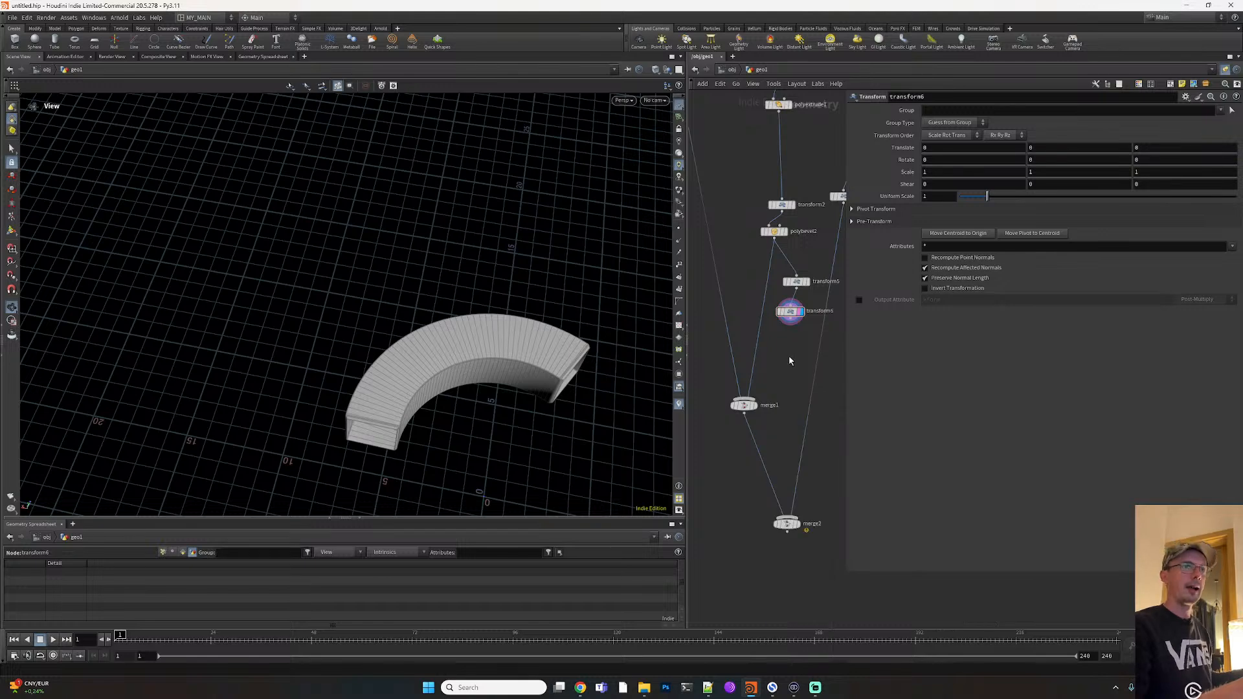
pyautogui.press('Tab')
pyautogui.write('boole')
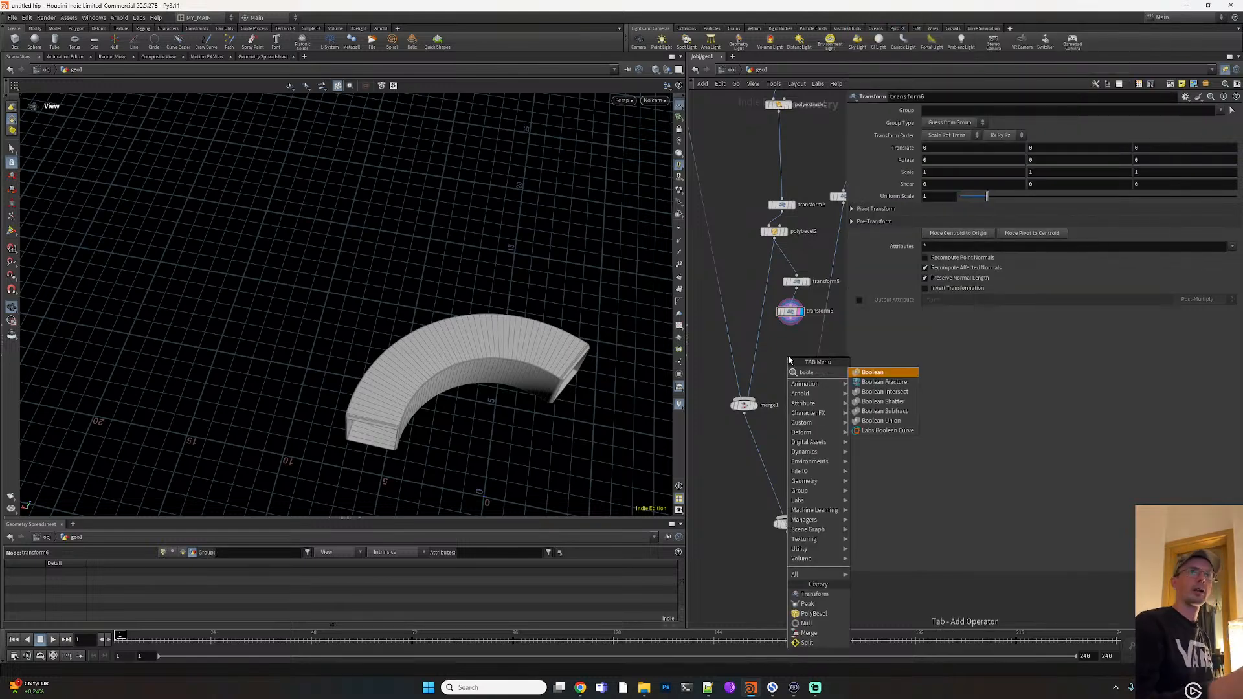
pyautogui.click(872, 373)
pyautogui.click(783, 351)
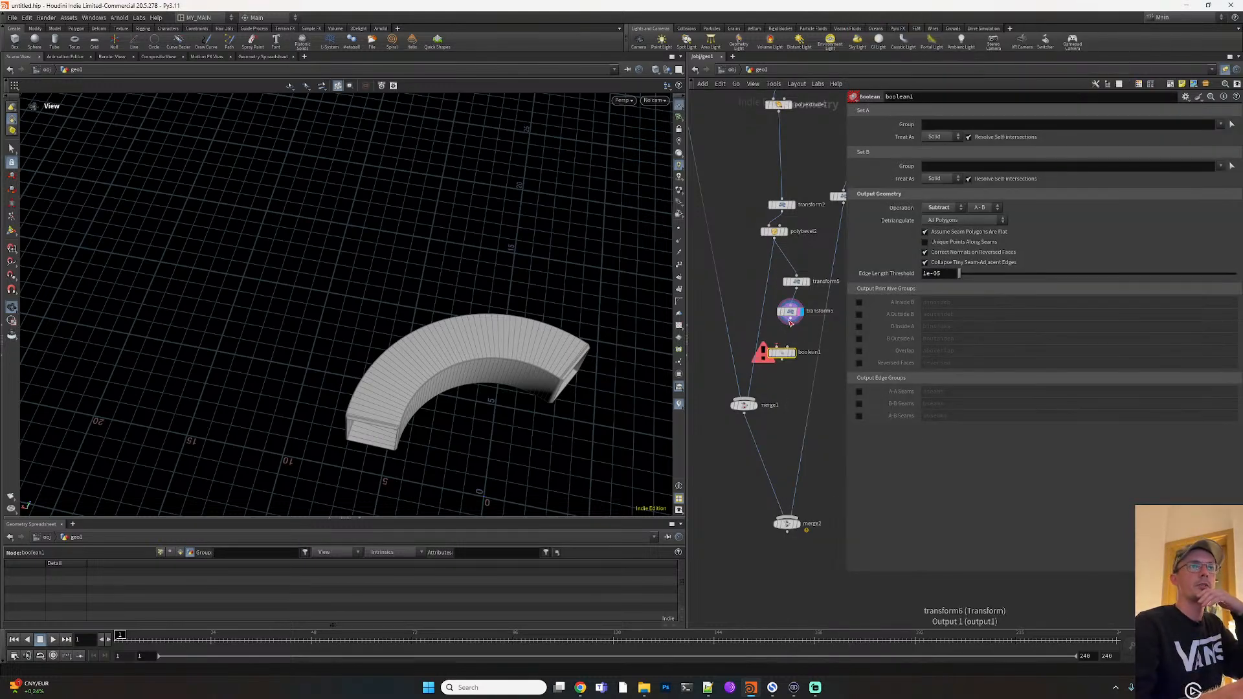
pyautogui.moveTo(775, 239); pyautogui.dragTo(777, 347)
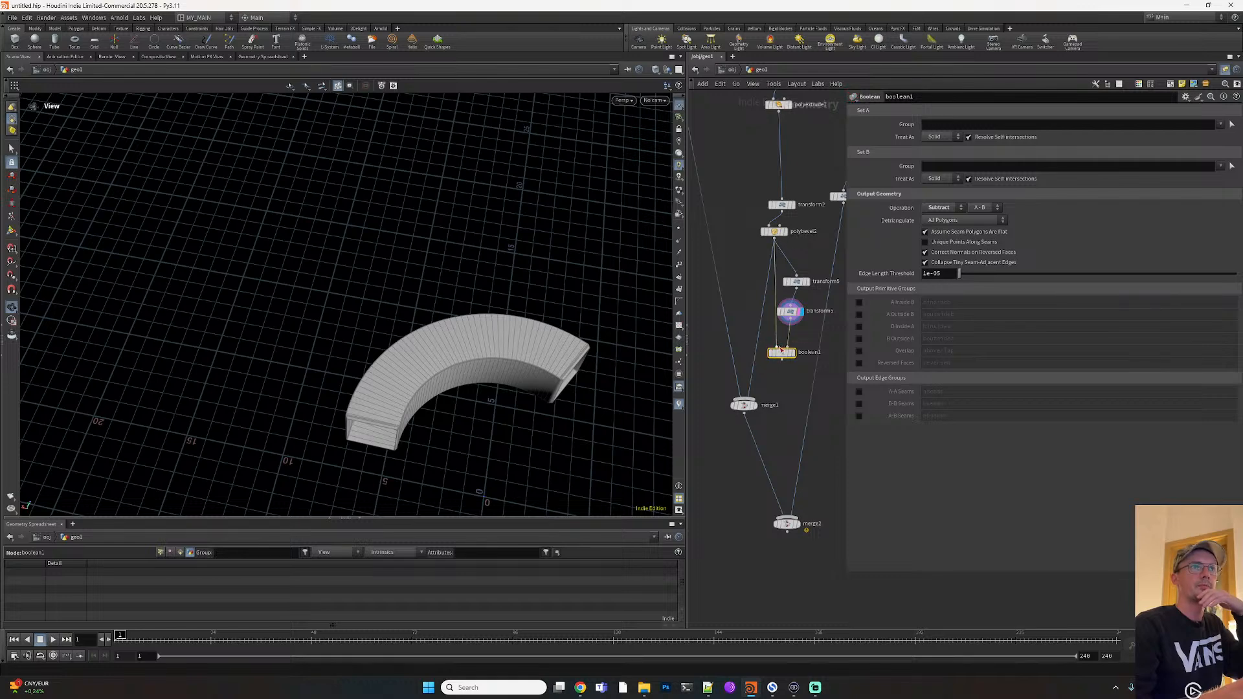
pyautogui.click(792, 354)
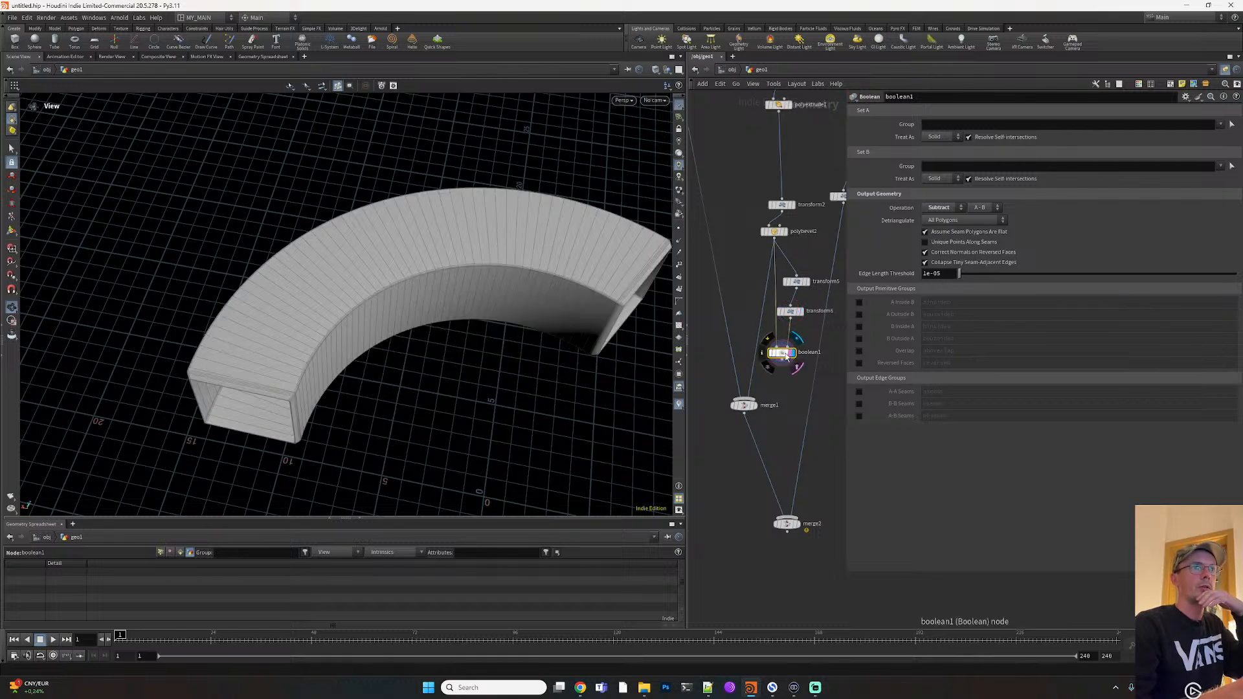
# Display transform6 with boolean1 shown as a template overlay so both rings can be compared
pyautogui.click(784, 314)
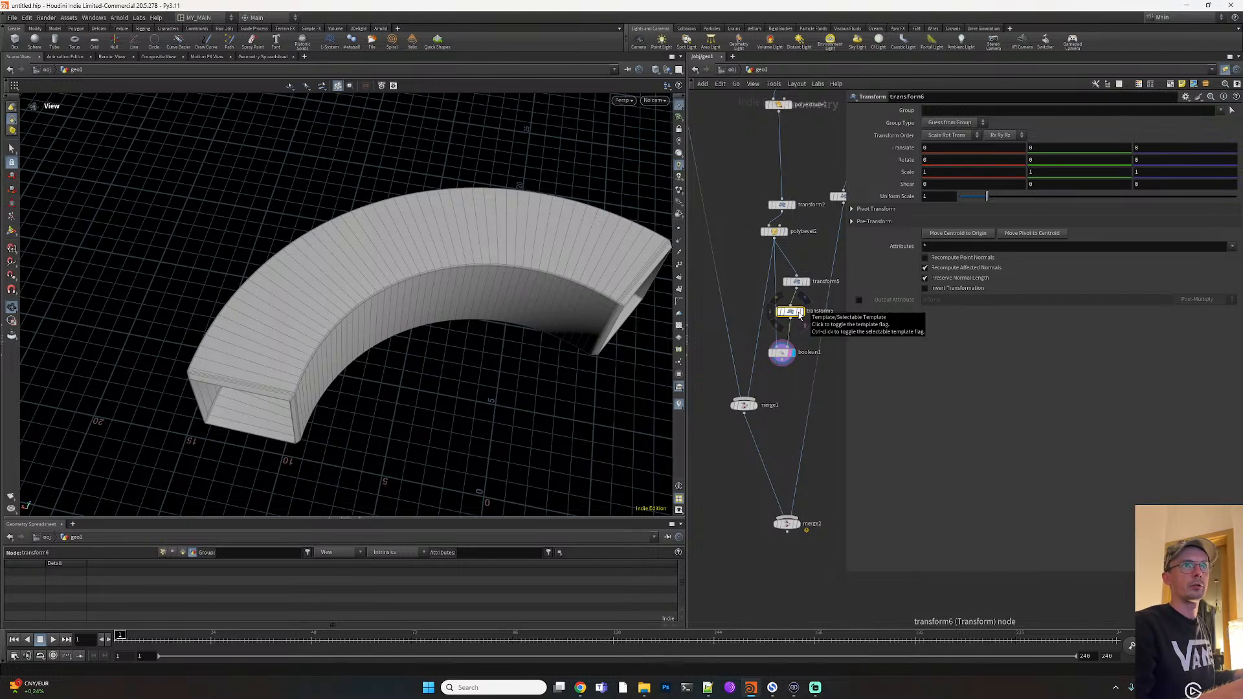
pyautogui.click(801, 322)
pyautogui.click(785, 354)
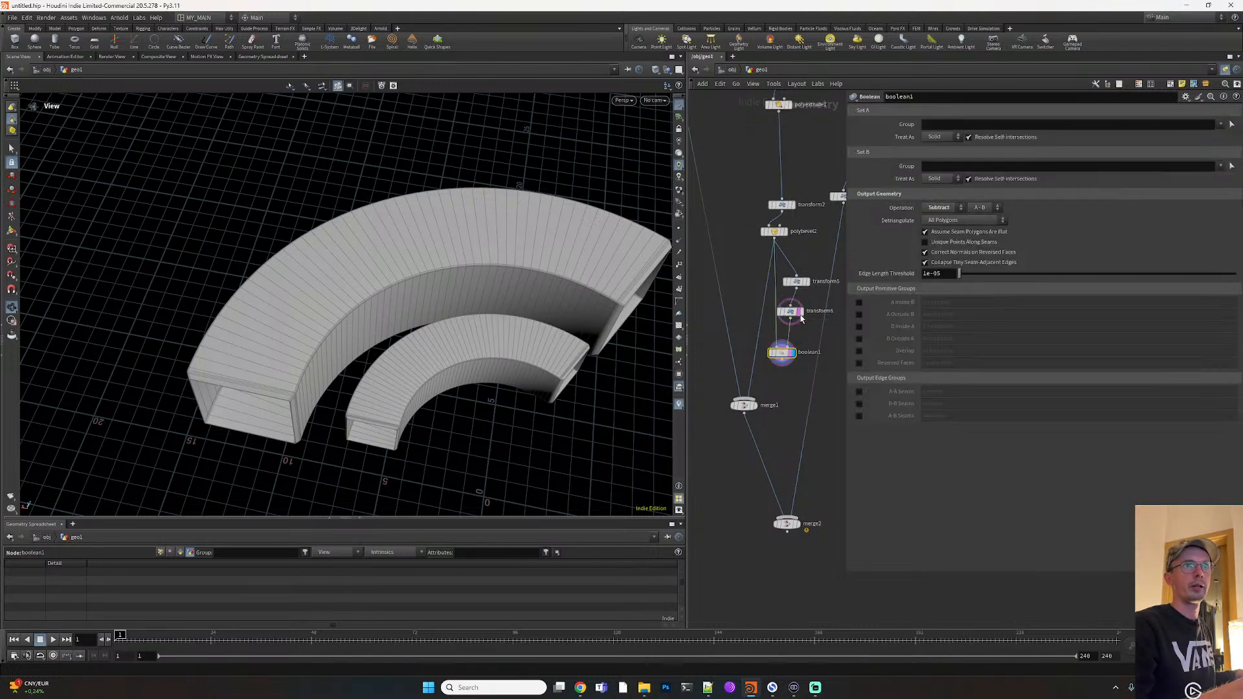
pyautogui.click(803, 303)
pyautogui.click(794, 352)
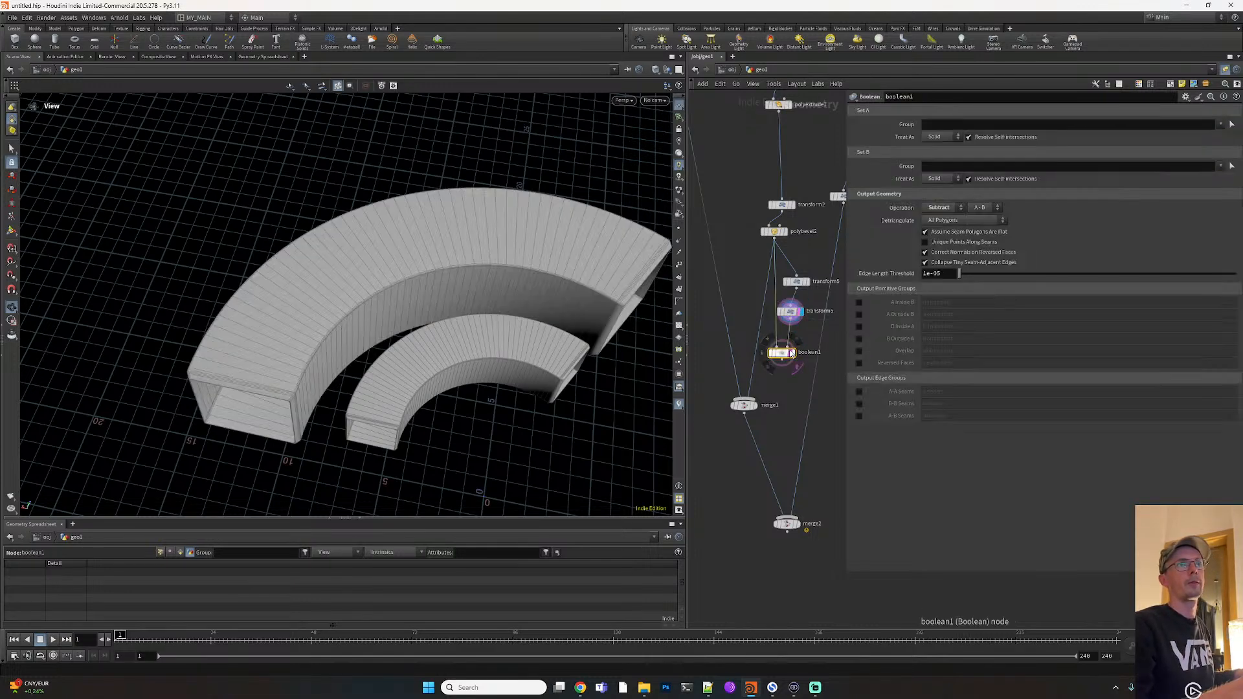
pyautogui.click(788, 317)
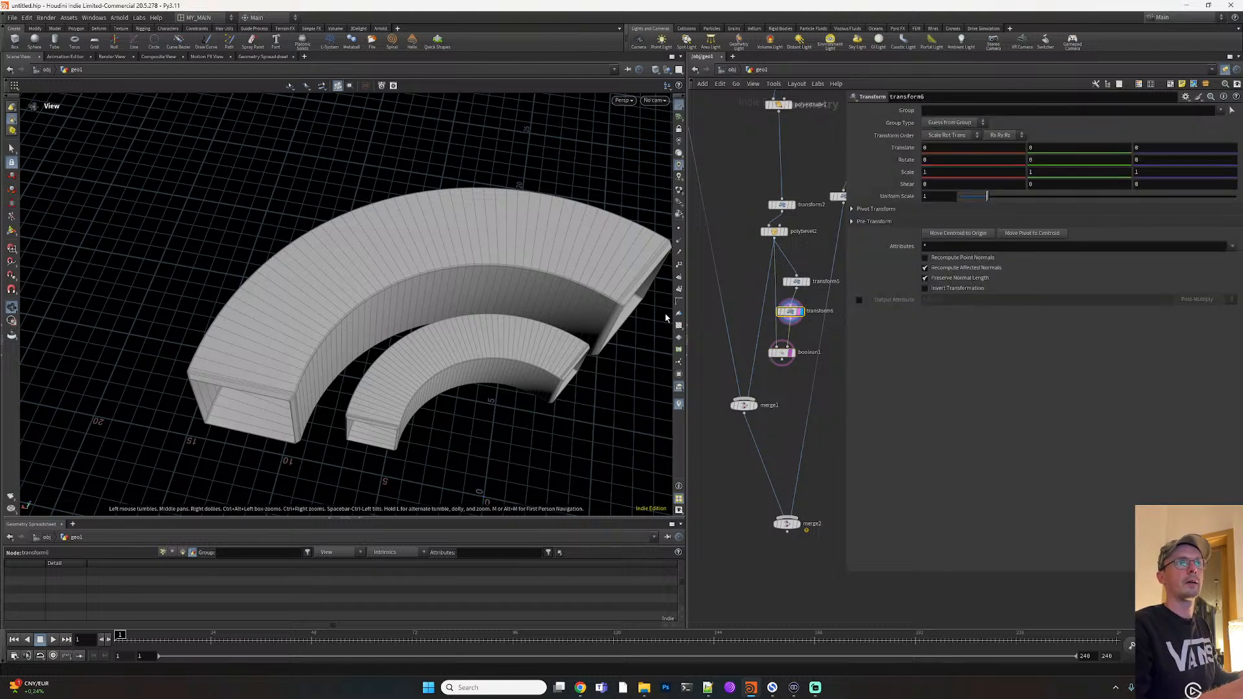
# Move transform6's ring in the viewport by about 1.73 in X and 2.42 in Z, into the outer ring
pyautogui.press('Return')
pyautogui.keyDown('alt'); pyautogui.moveTo(570, 433); pyautogui.dragTo(532, 432, button='right'); pyautogui.keyUp('alt')
pyautogui.keyDown('alt'); pyautogui.moveTo(532, 432); pyautogui.dragTo(516, 411, button='middle'); pyautogui.keyUp('alt')
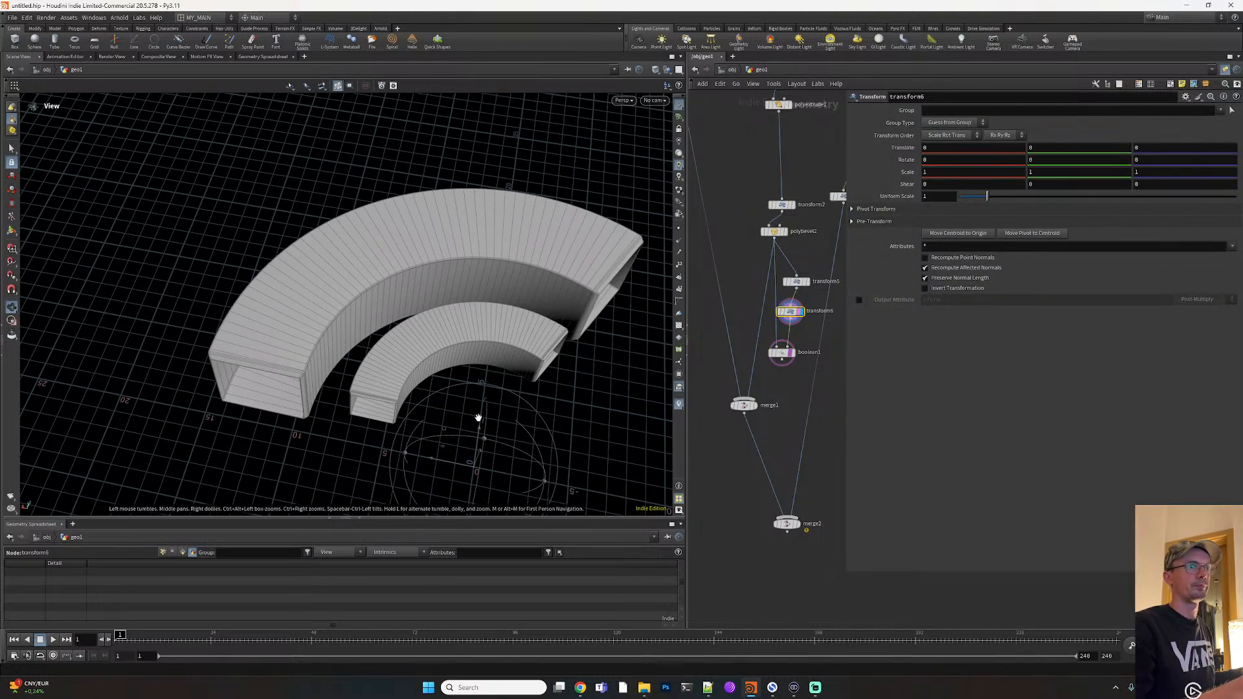
pyautogui.moveTo(444, 429); pyautogui.dragTo(419, 387)
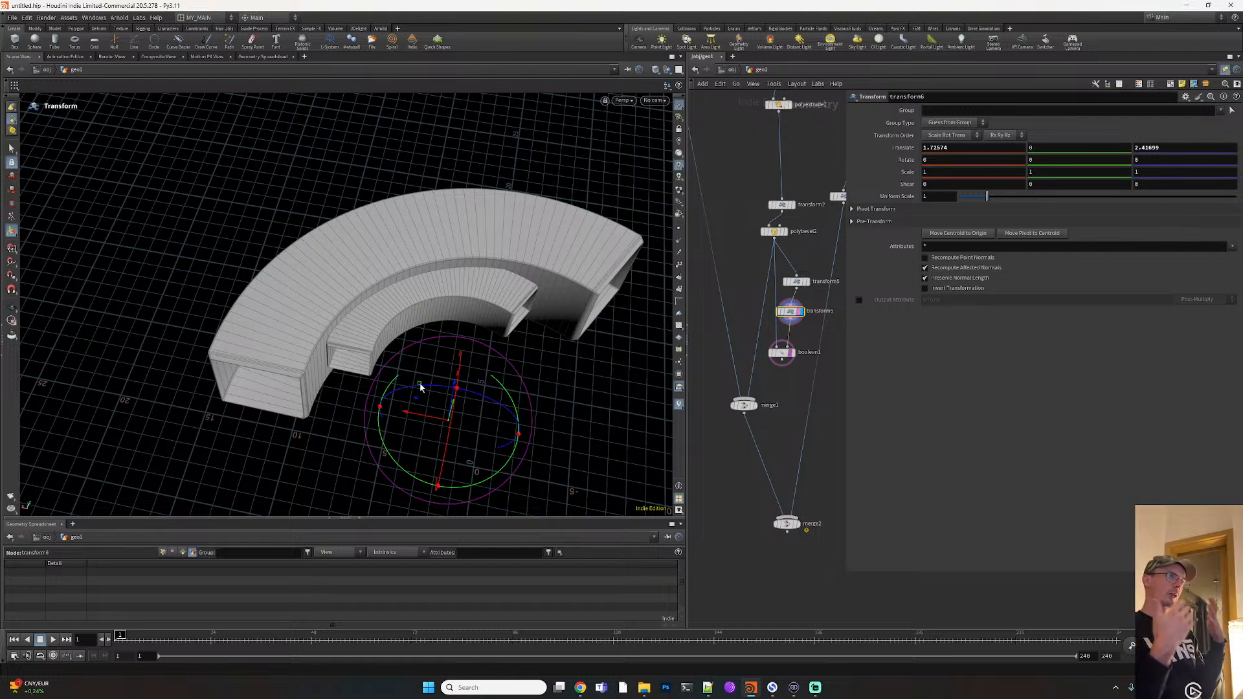
# Delete the boolean1 and transform6 nodes from the network
pyautogui.click(782, 354)
pyautogui.press('Delete')
pyautogui.click(789, 313)
pyautogui.press('Delete')
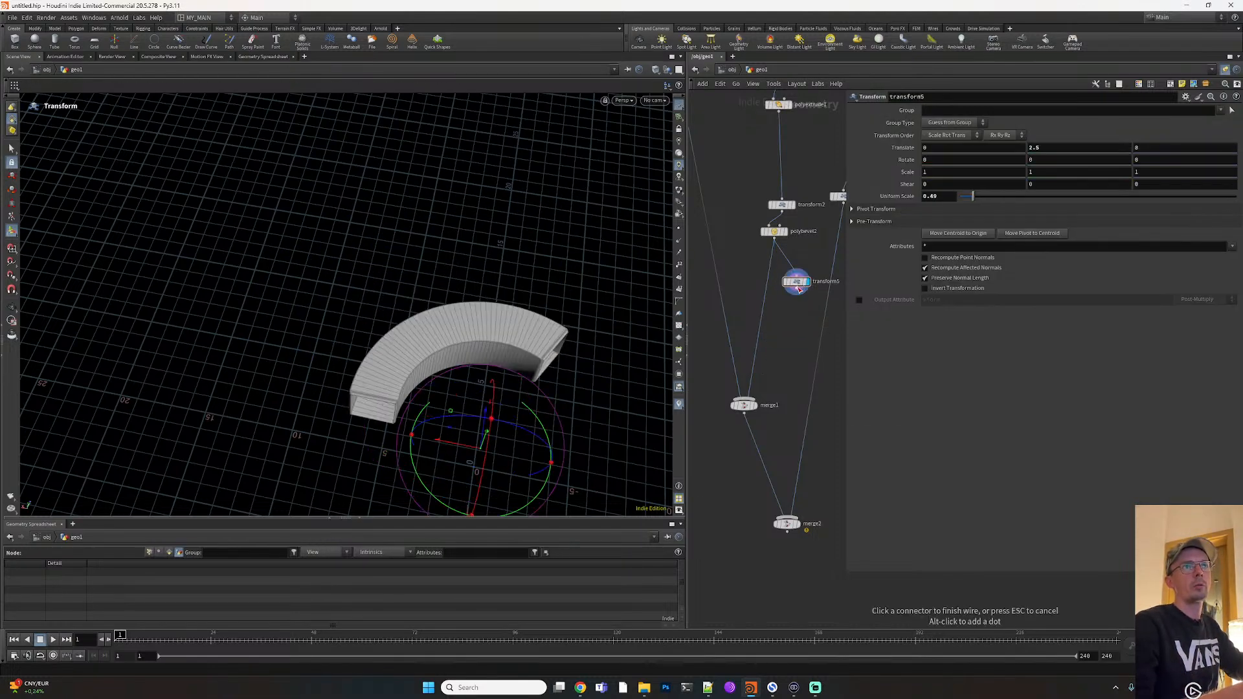
# Delete the transform5 node below polybevel2 and add a Boolean node with polybevel2 connected as its first input
pyautogui.moveTo(789, 313); pyautogui.dragTo(772, 301, button='middle')
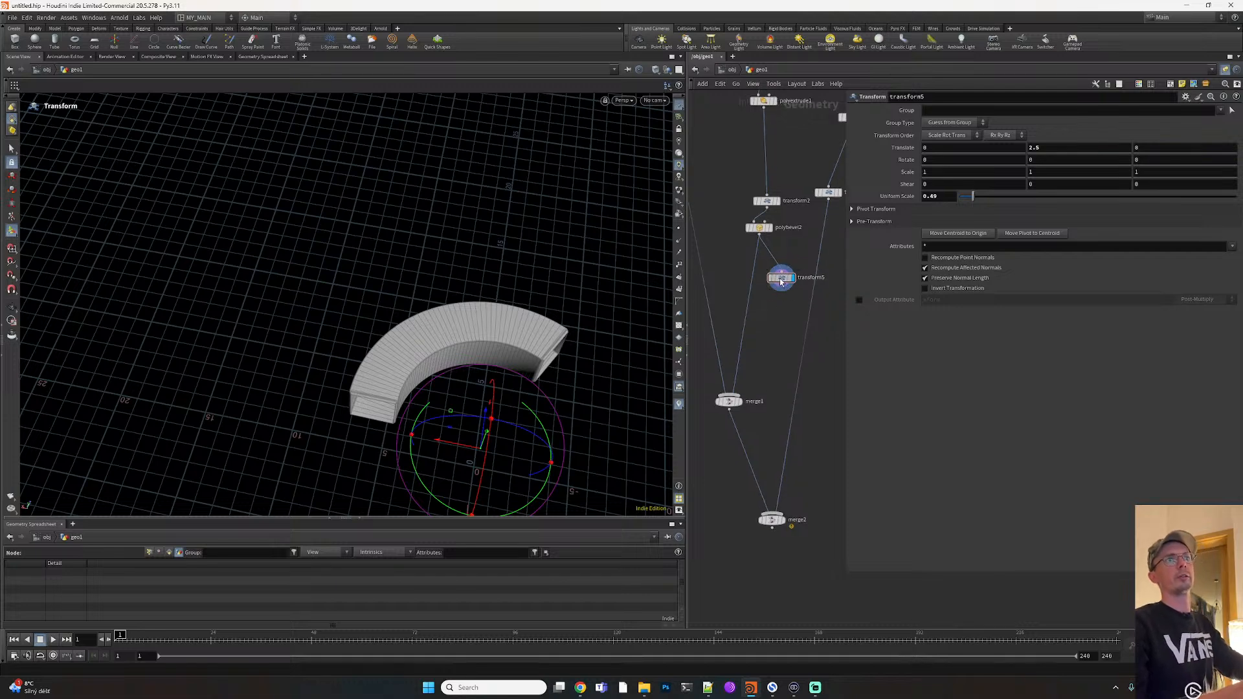
pyautogui.press('Delete')
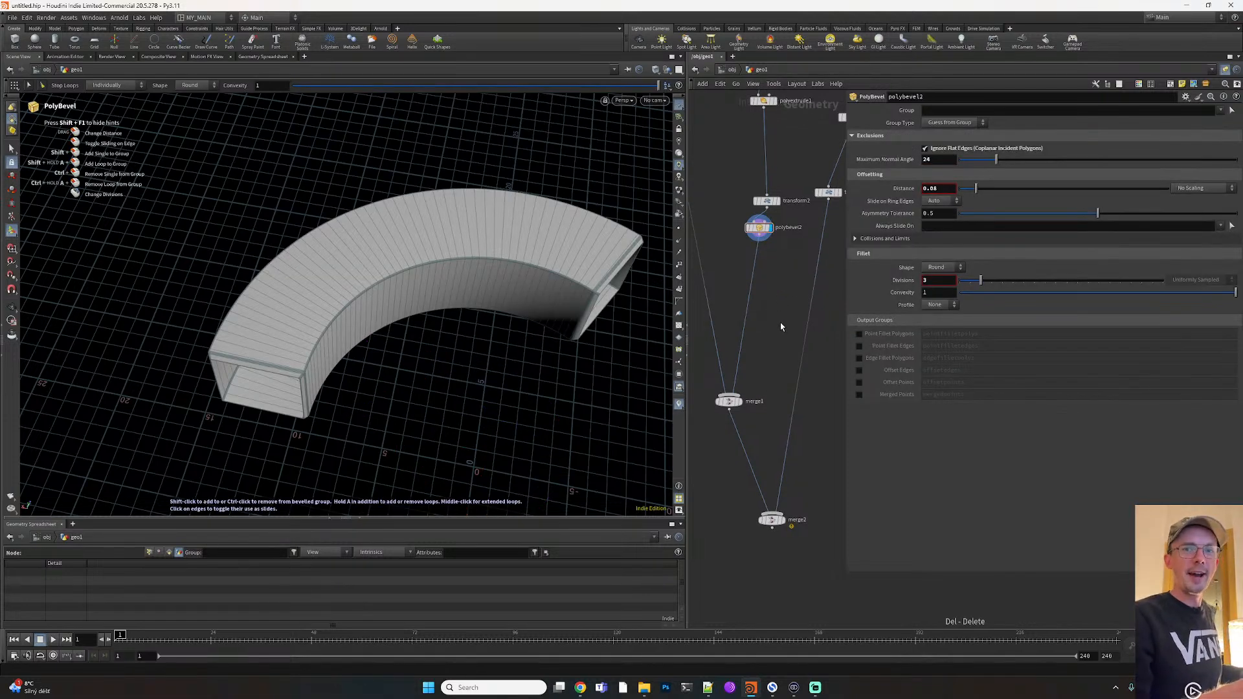
pyautogui.press('Tab')
pyautogui.write('boo')
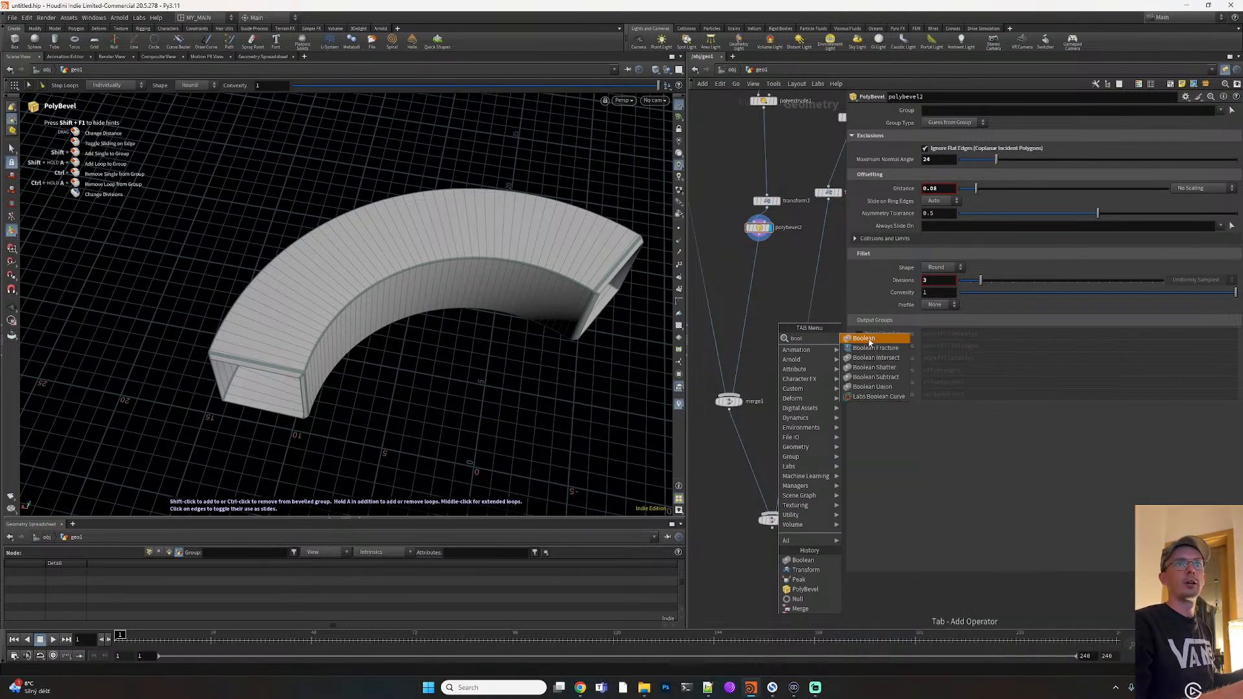
pyautogui.click(869, 342)
pyautogui.click(828, 337)
pyautogui.moveTo(816, 376); pyautogui.dragTo(778, 373, button='middle')
pyautogui.moveTo(721, 236); pyautogui.dragTo(784, 330)
pyautogui.moveTo(800, 391); pyautogui.dragTo(751, 386, button='middle')
pyautogui.moveTo(745, 331); pyautogui.dragTo(769, 380)
# Duplicate the two circle nodes and the sweep they feed, placing the copies to one side, and select the copied sweep3
pyautogui.scroll(-2, 775, 302)
pyautogui.moveTo(775, 301); pyautogui.dragTo(800, 388, button='middle')
pyautogui.moveTo(791, 151); pyautogui.dragTo(794, 209, button='middle')
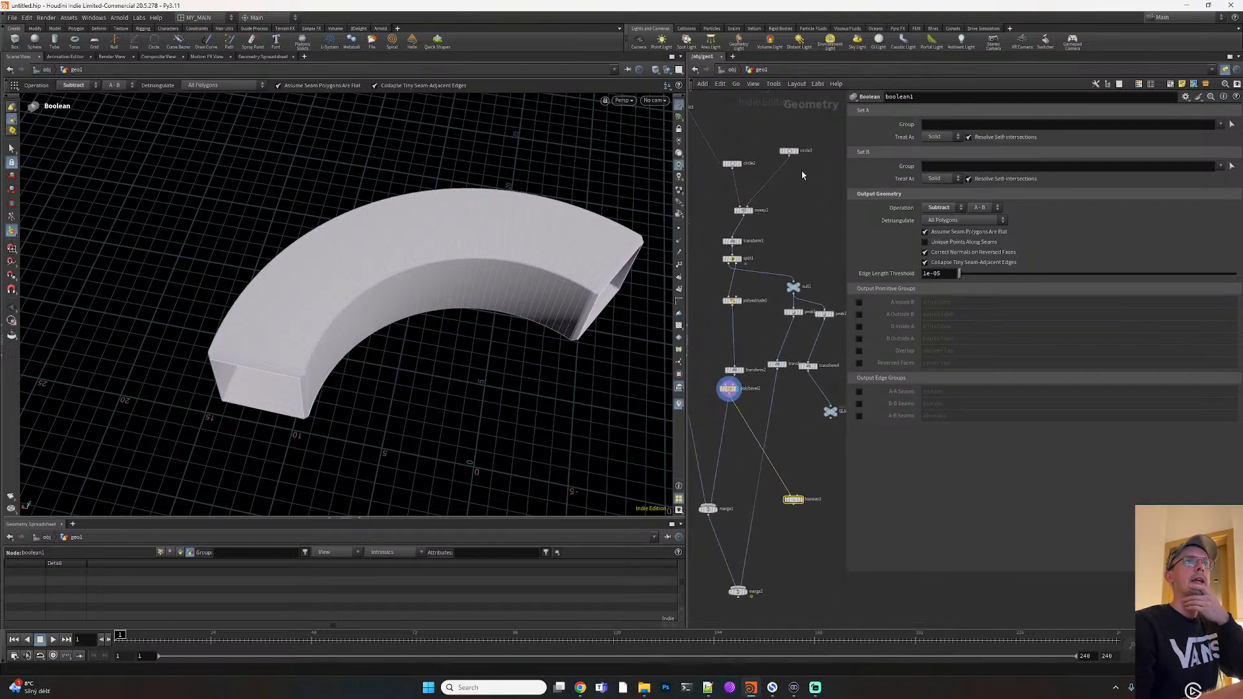
pyautogui.moveTo(816, 130); pyautogui.dragTo(716, 215)
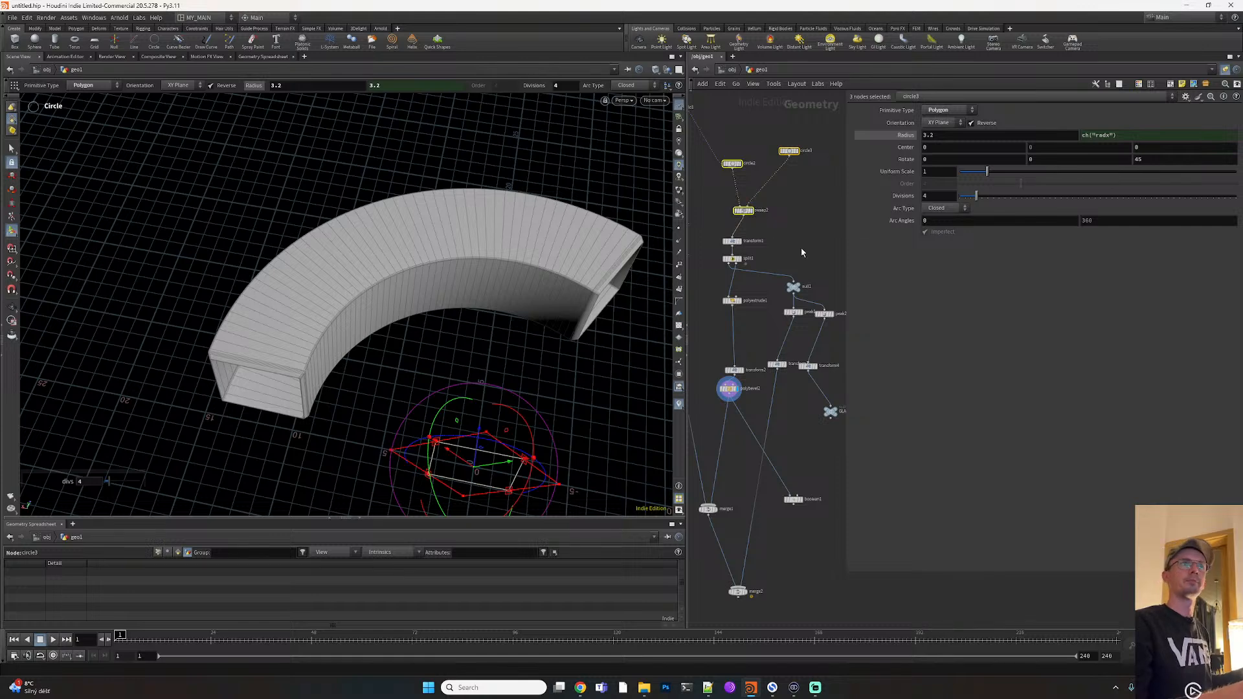
pyautogui.moveTo(787, 234); pyautogui.dragTo(747, 203, button='middle')
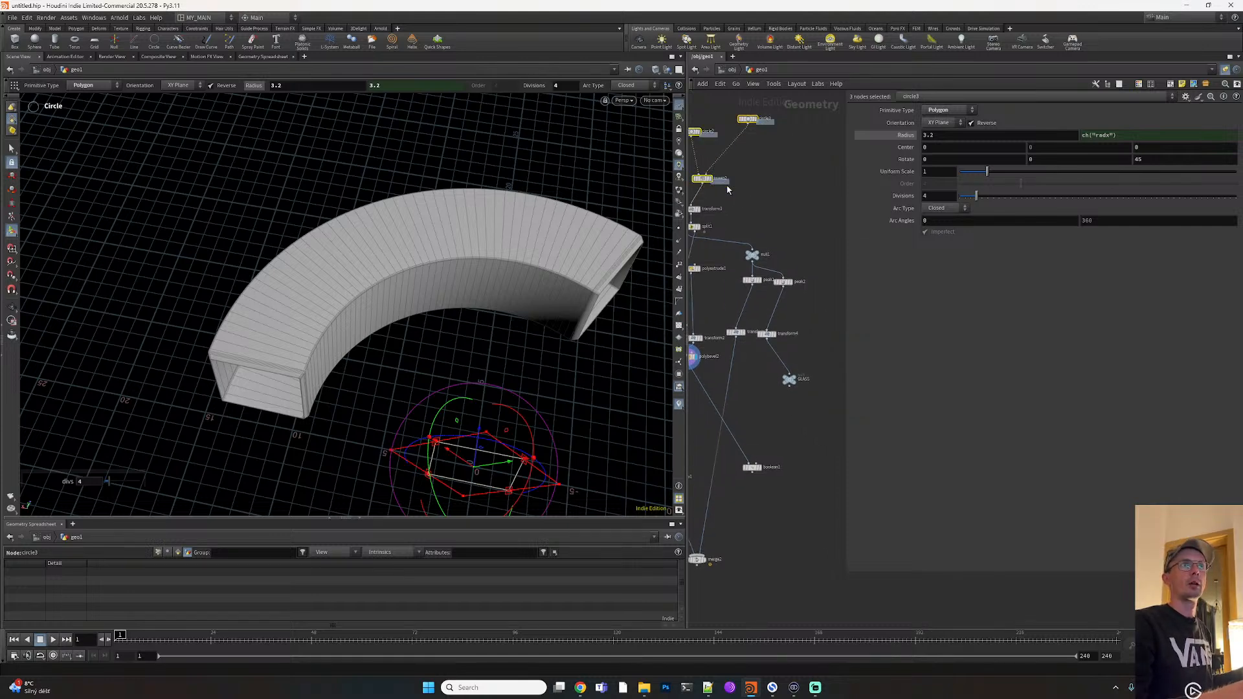
pyautogui.keyDown('alt'); pyautogui.moveTo(701, 184); pyautogui.dragTo(805, 237); pyautogui.keyUp('alt')
pyautogui.moveTo(830, 229); pyautogui.dragTo(761, 193, button='middle')
pyautogui.click(752, 195)
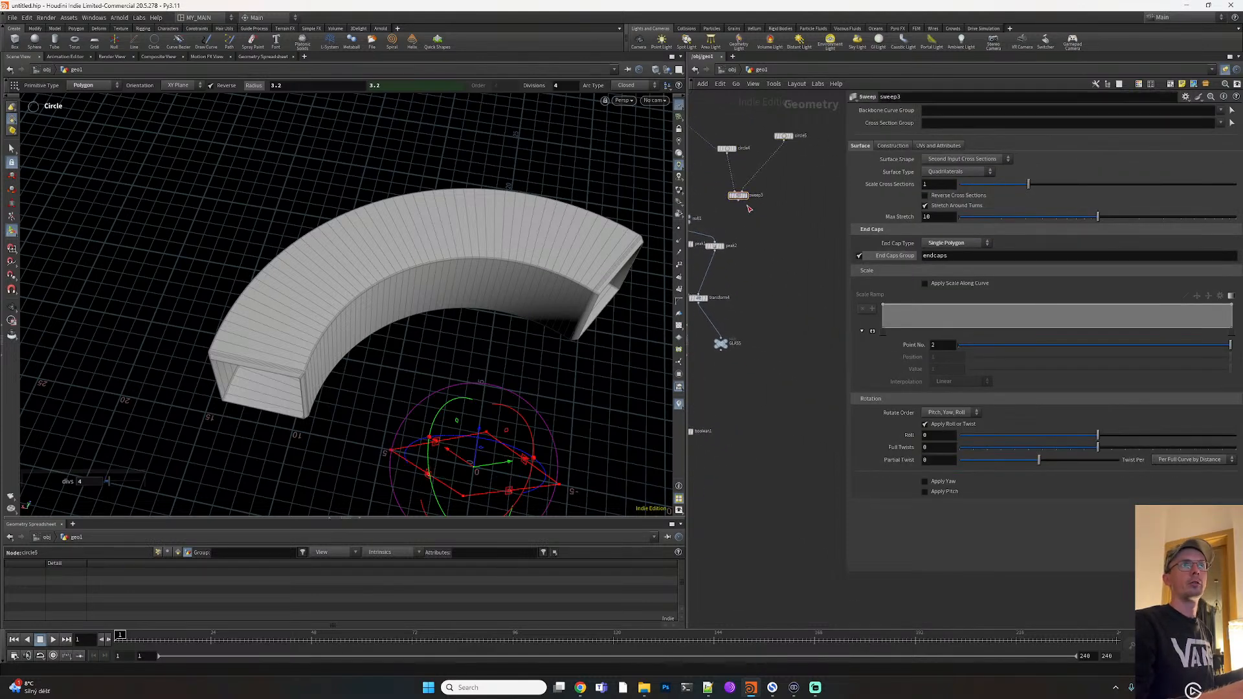
pyautogui.click(747, 196)
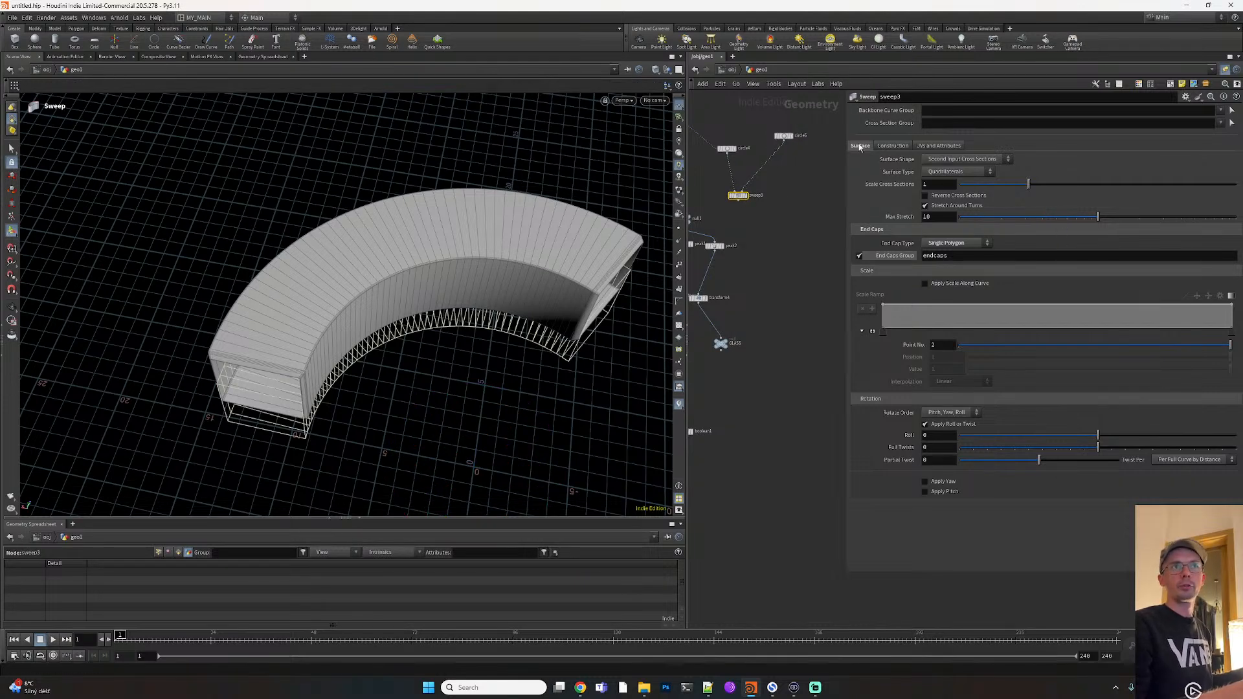
# Set the arc angles of circle4, the copied path circle, to 30 and 90
pyautogui.click(728, 149)
pyautogui.click(1094, 221)
pyautogui.click(976, 222)
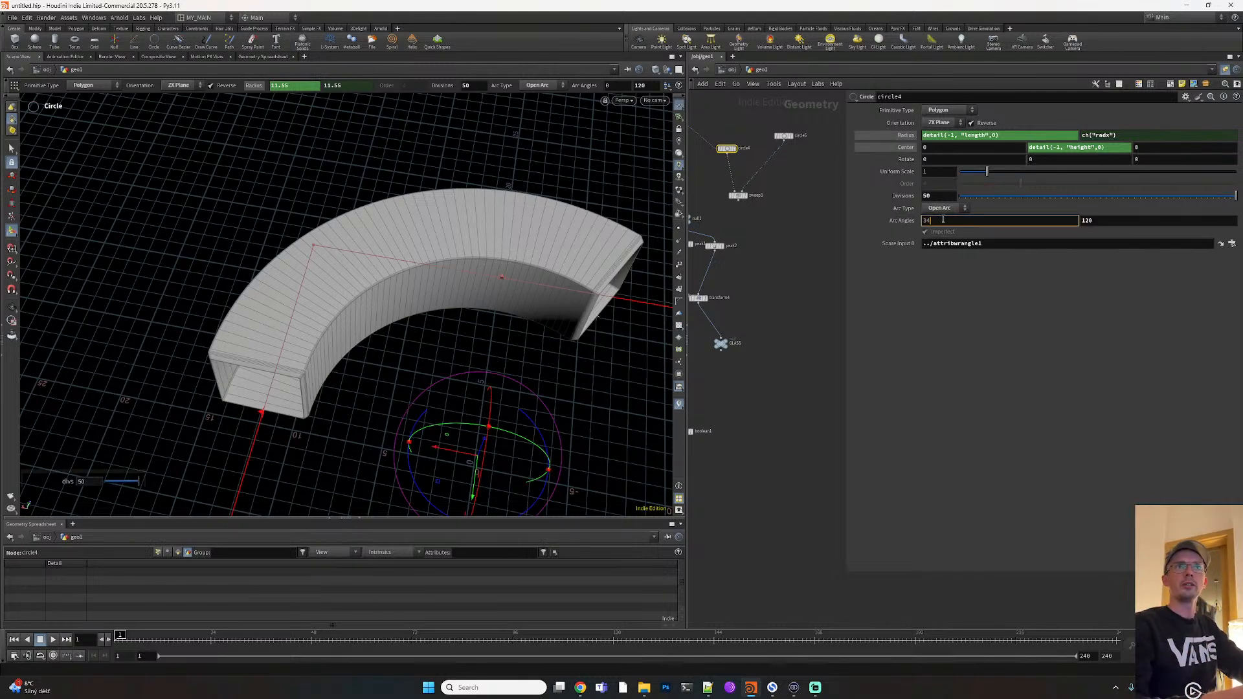
pyautogui.click(1077, 222)
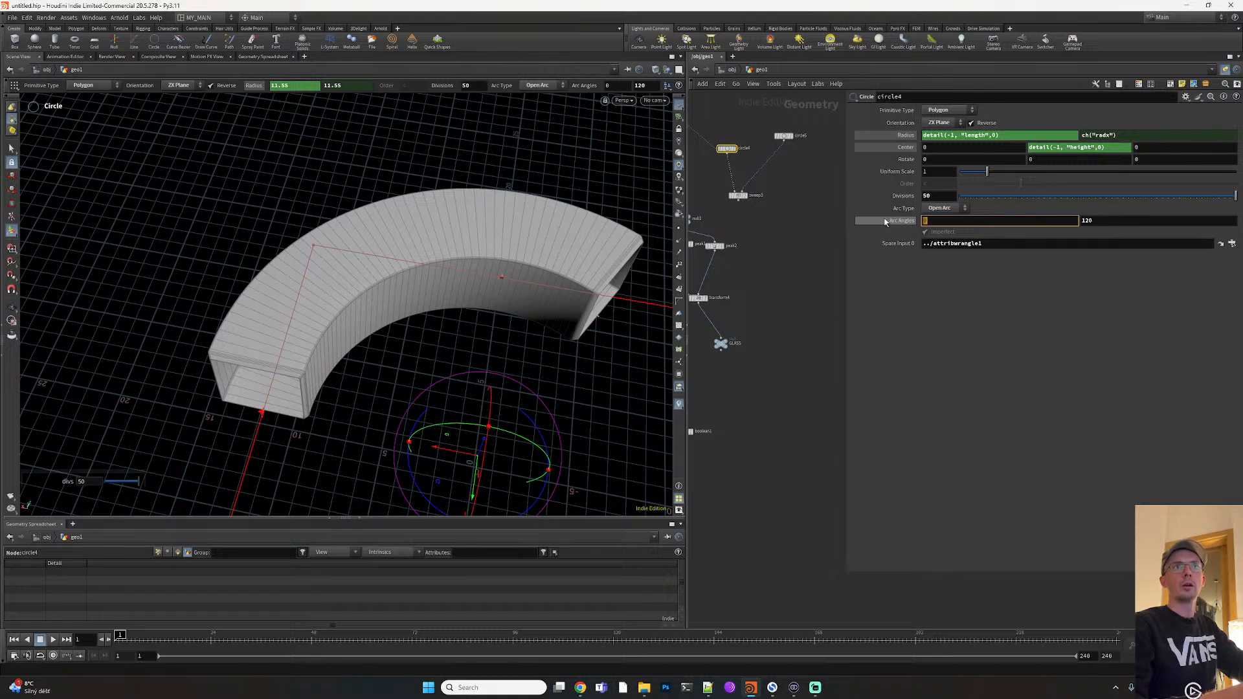
pyautogui.write('3')
pyautogui.click(1098, 223)
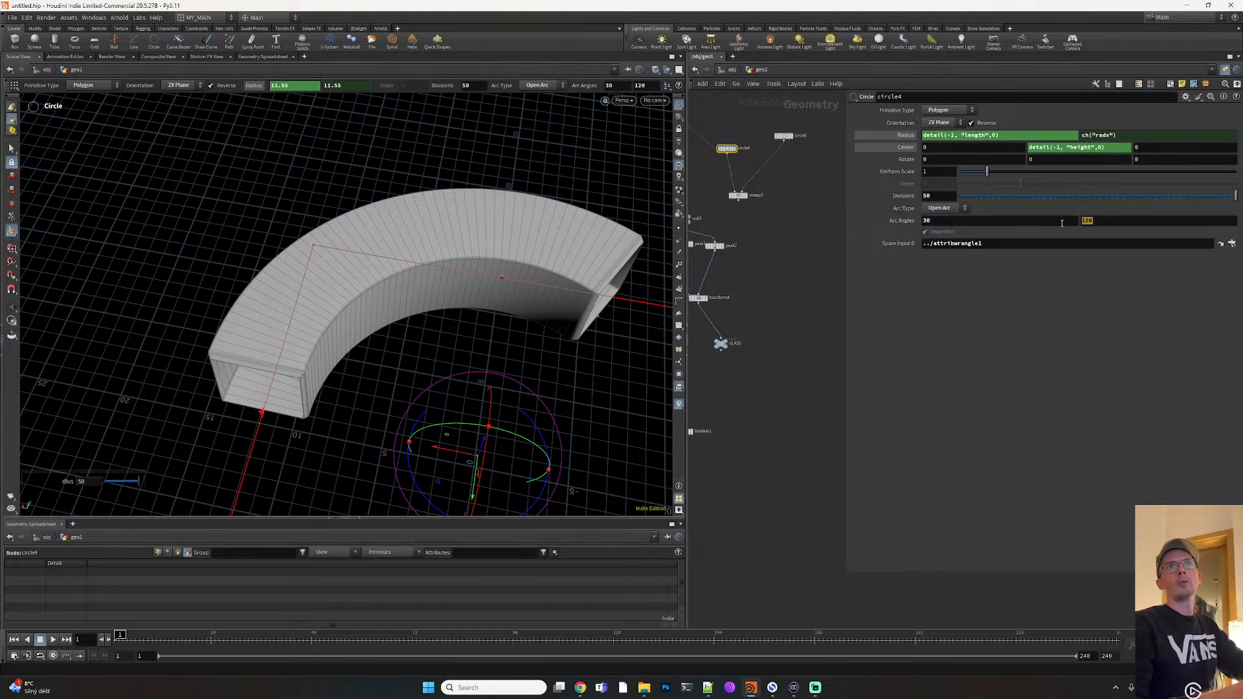
pyautogui.write('90')
pyautogui.press('Return')
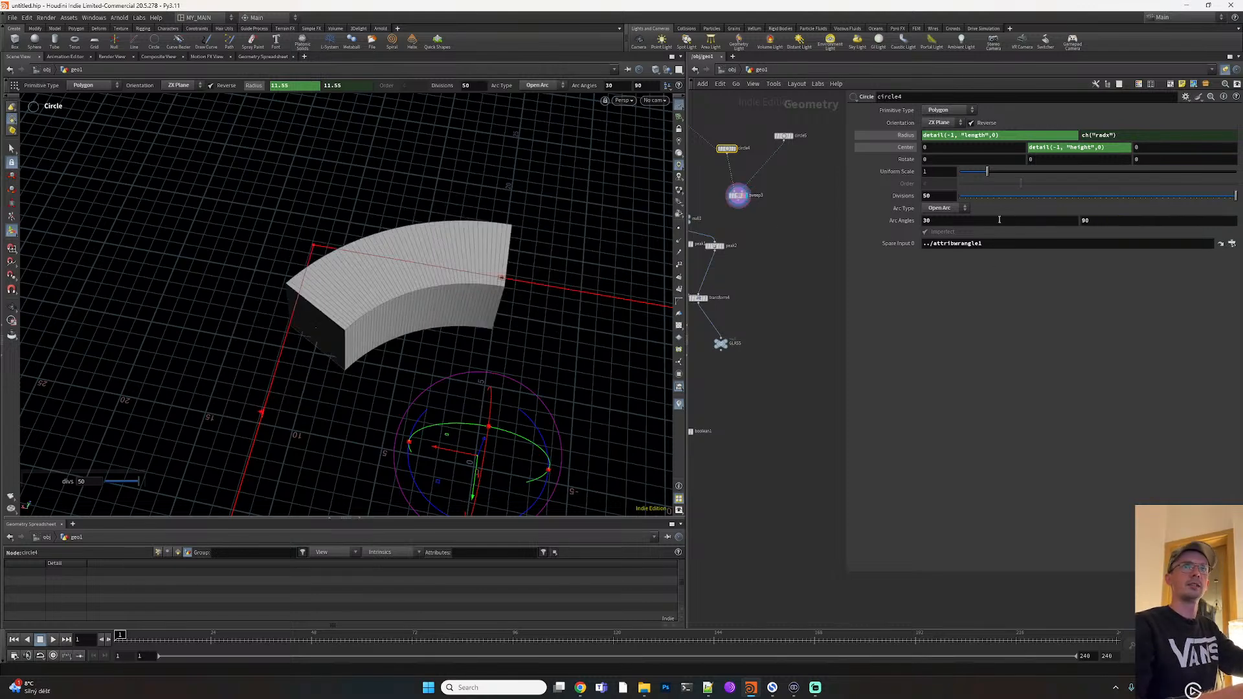
# Set circle4's arc angles to 20 and 100, and reduce the radius of the profile circle5 to 1
pyautogui.write('20')
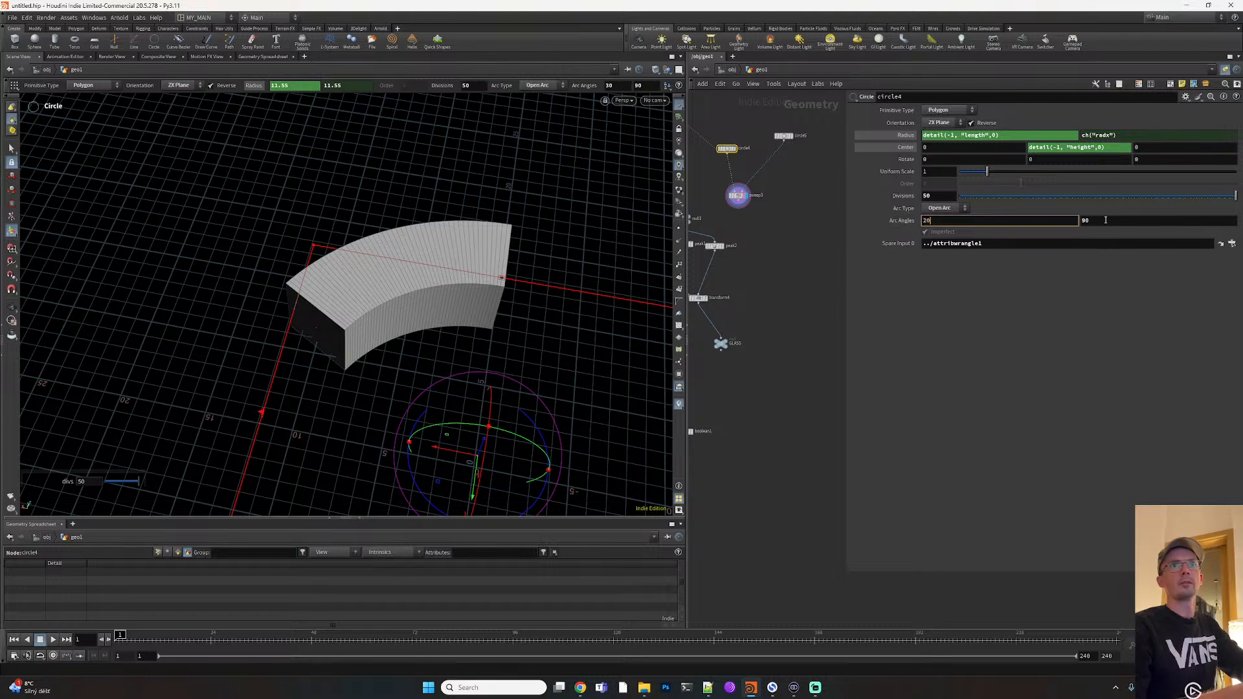
pyautogui.press('Tab')
pyautogui.write('100')
pyautogui.press('Return')
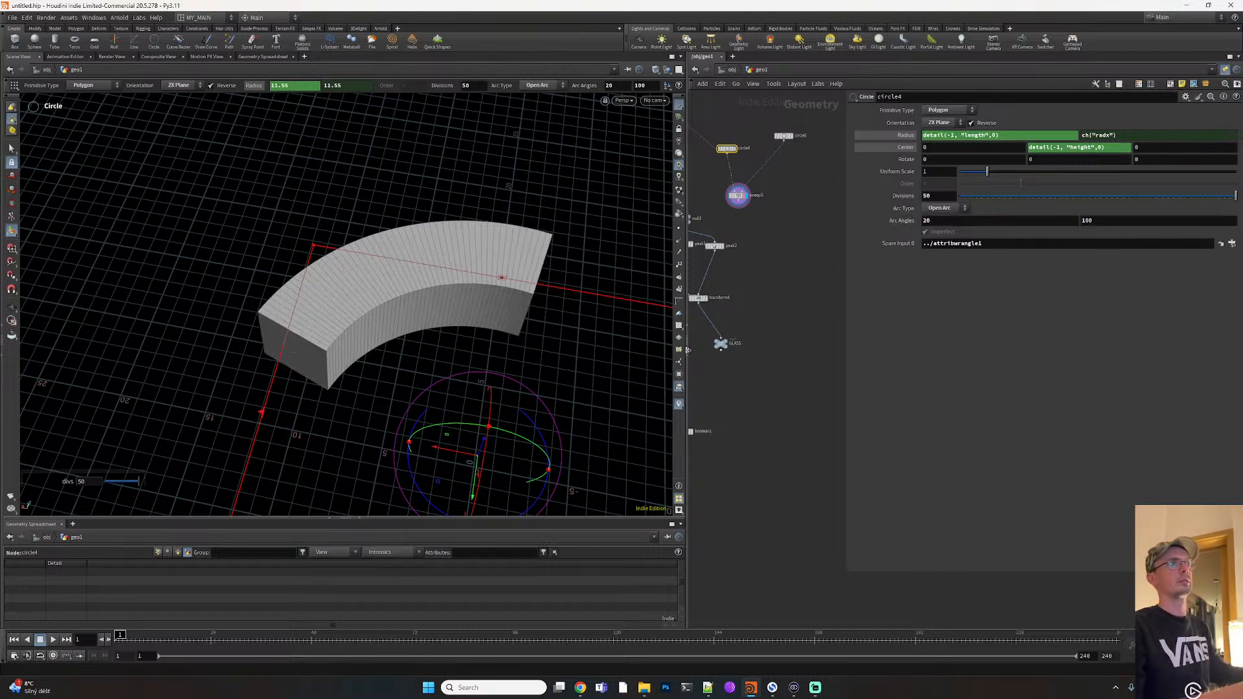
pyautogui.click(783, 135)
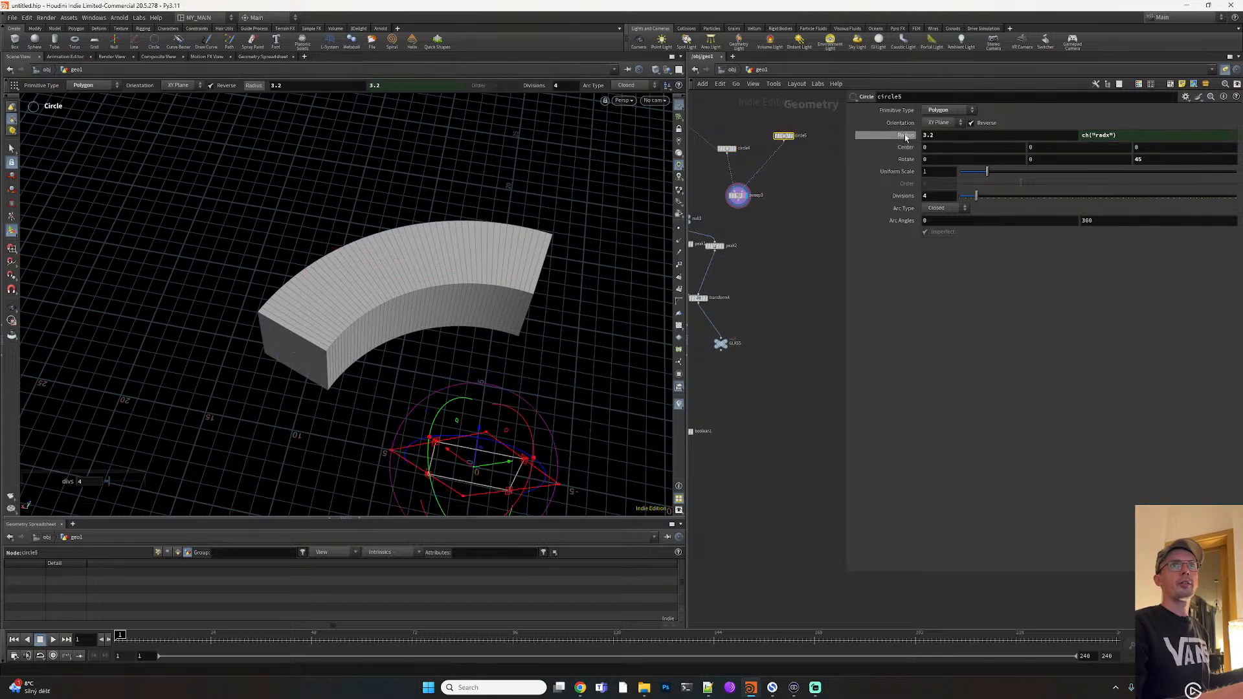
pyautogui.moveTo(944, 137); pyautogui.dragTo(822, 136, button='middle')
# Connect sweep3 to boolean1's second input and display the Boolean subtraction
pyautogui.moveTo(745, 318); pyautogui.dragTo(806, 253, button='middle')
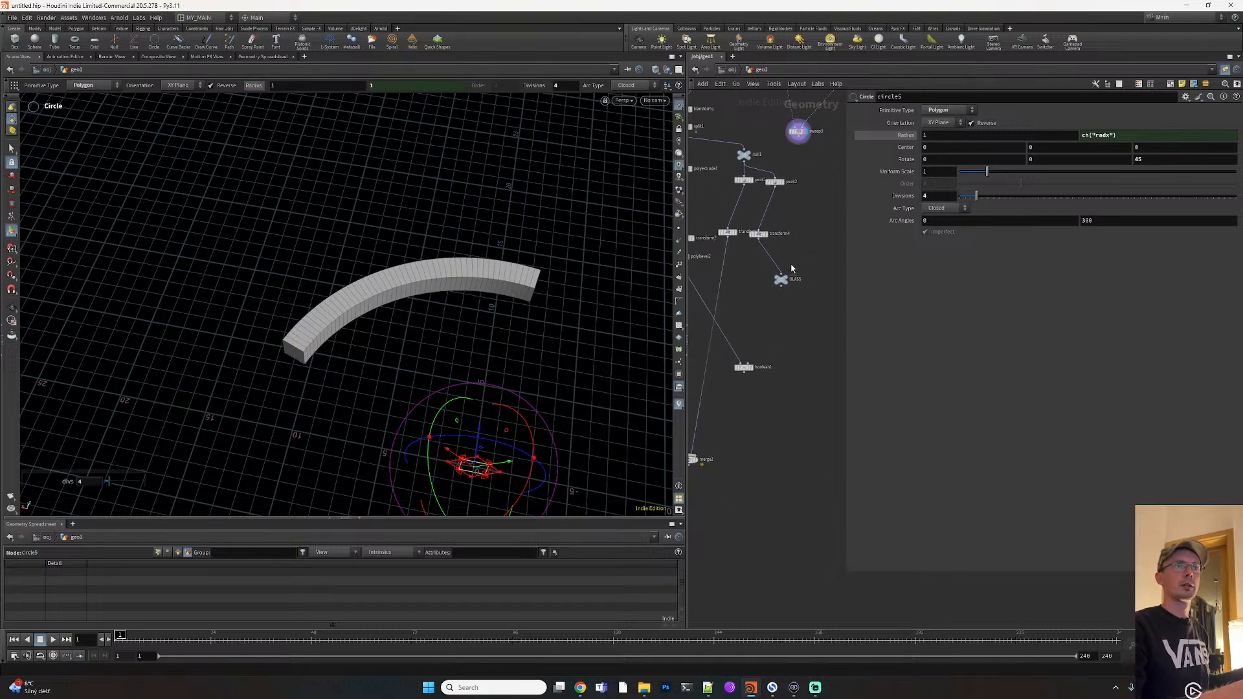
pyautogui.click(802, 142)
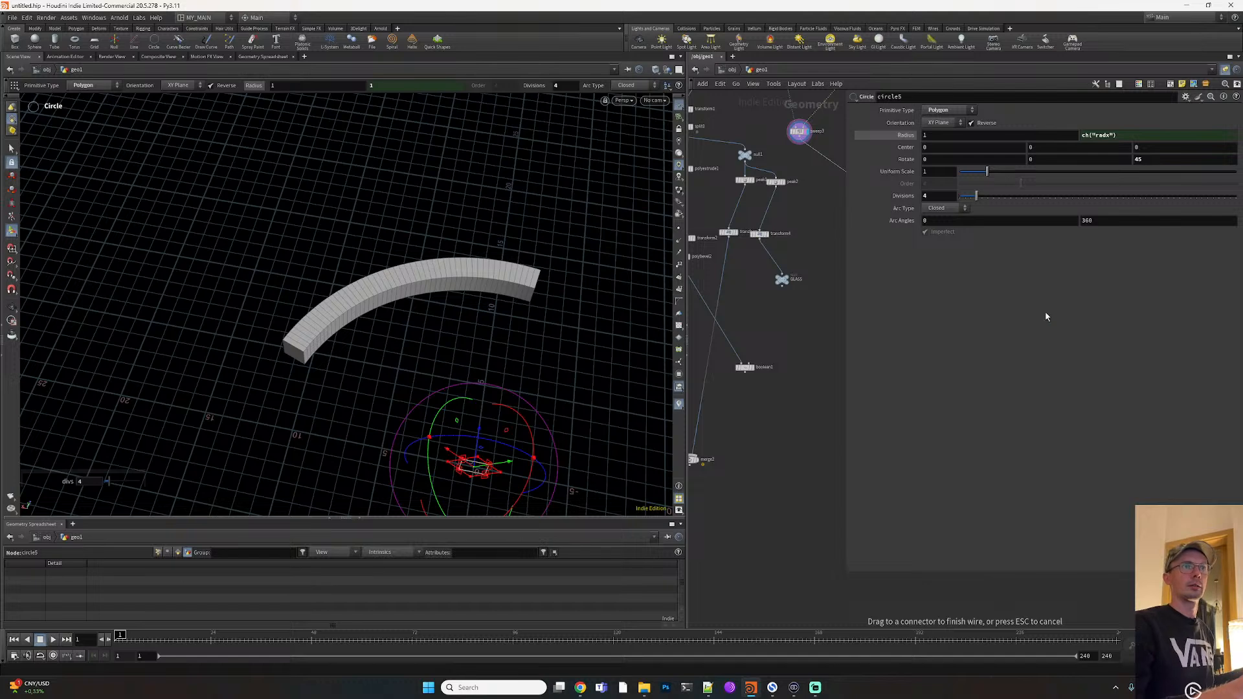
pyautogui.press('Escape')
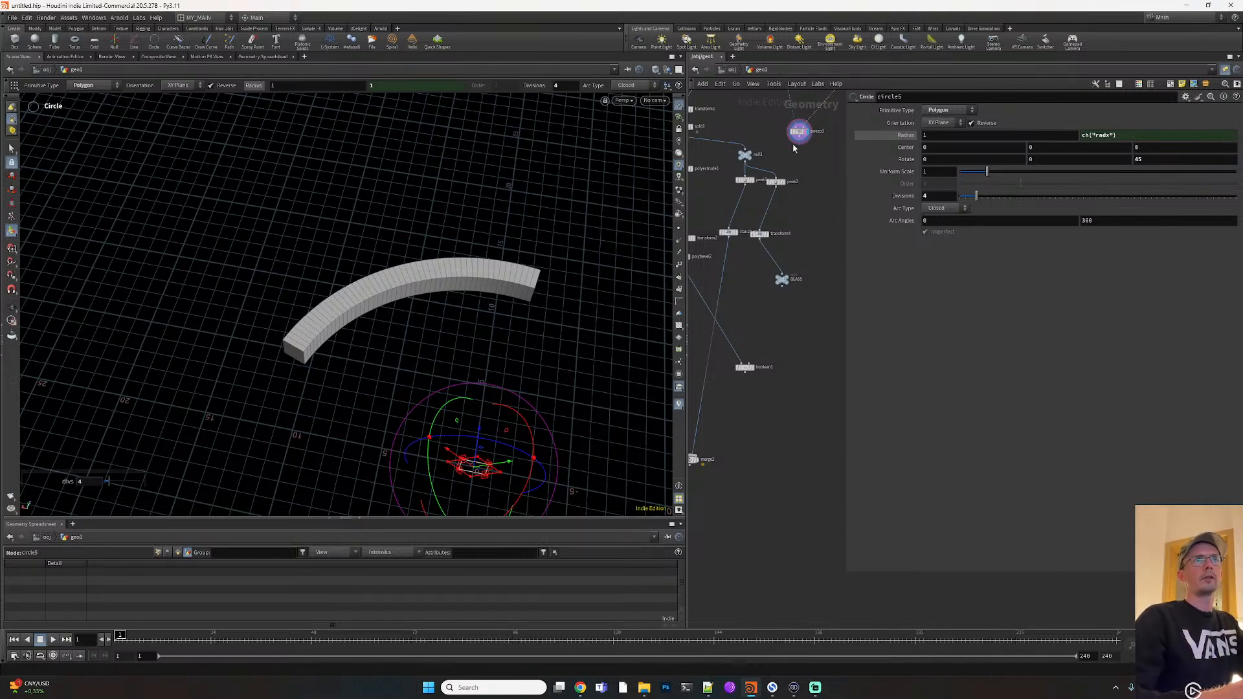
pyautogui.moveTo(798, 140); pyautogui.dragTo(751, 367)
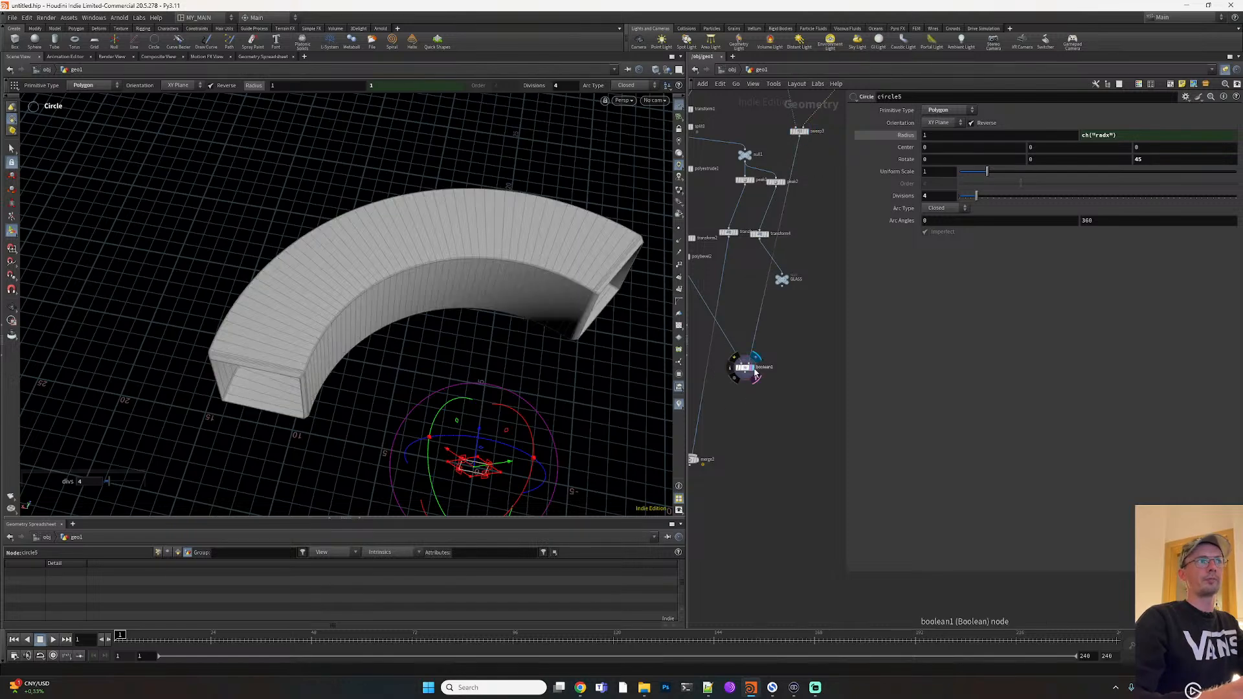
pyautogui.click(745, 369)
pyautogui.moveTo(796, 324); pyautogui.dragTo(811, 318, button='middle')
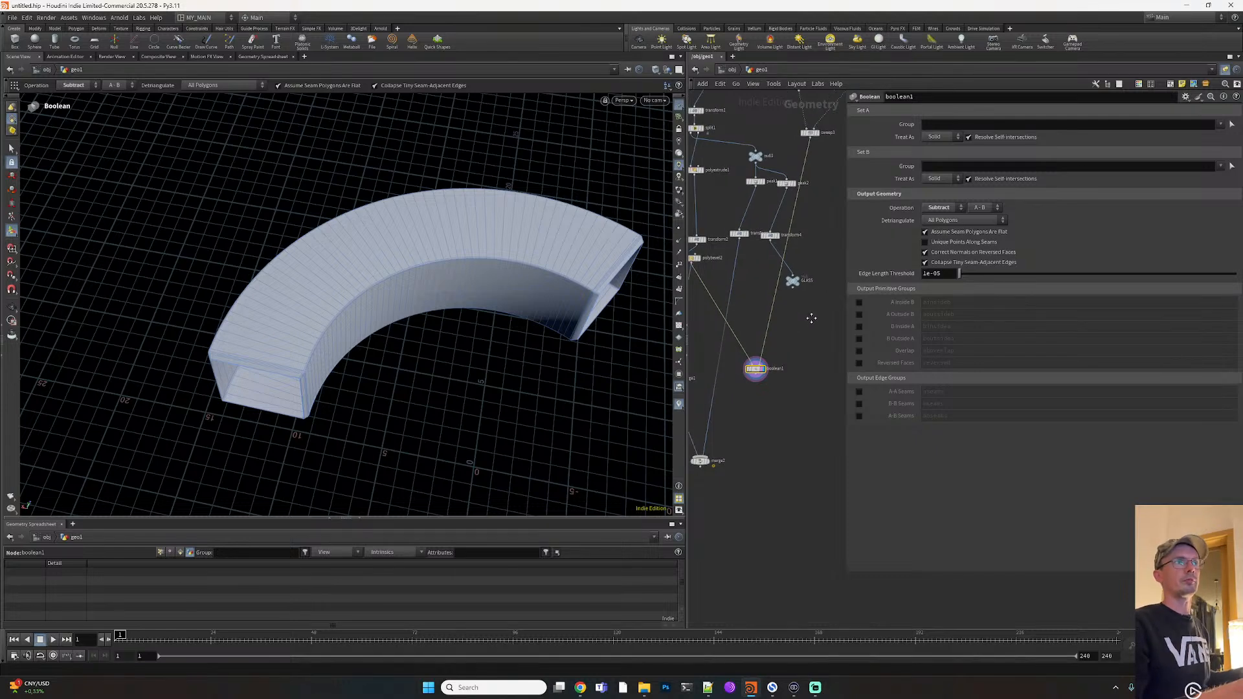
# Increase the radius of the profile circle5 to 3.5 and inspect the cut in the ring
pyautogui.click(809, 132)
pyautogui.moveTo(842, 87); pyautogui.dragTo(806, 160, button='middle')
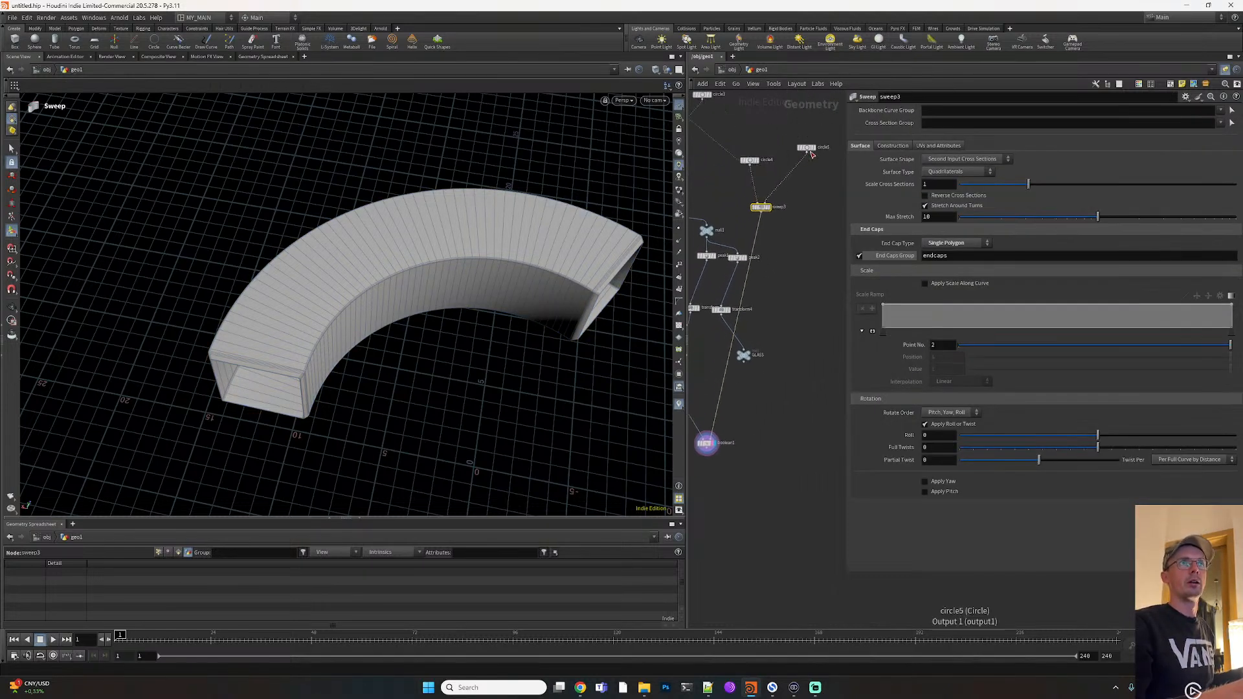
pyautogui.click(810, 150)
pyautogui.moveTo(933, 134); pyautogui.dragTo(1060, 136, button='middle')
pyautogui.keyDown('alt'); pyautogui.moveTo(459, 396); pyautogui.dragTo(463, 330); pyautogui.keyUp('alt')
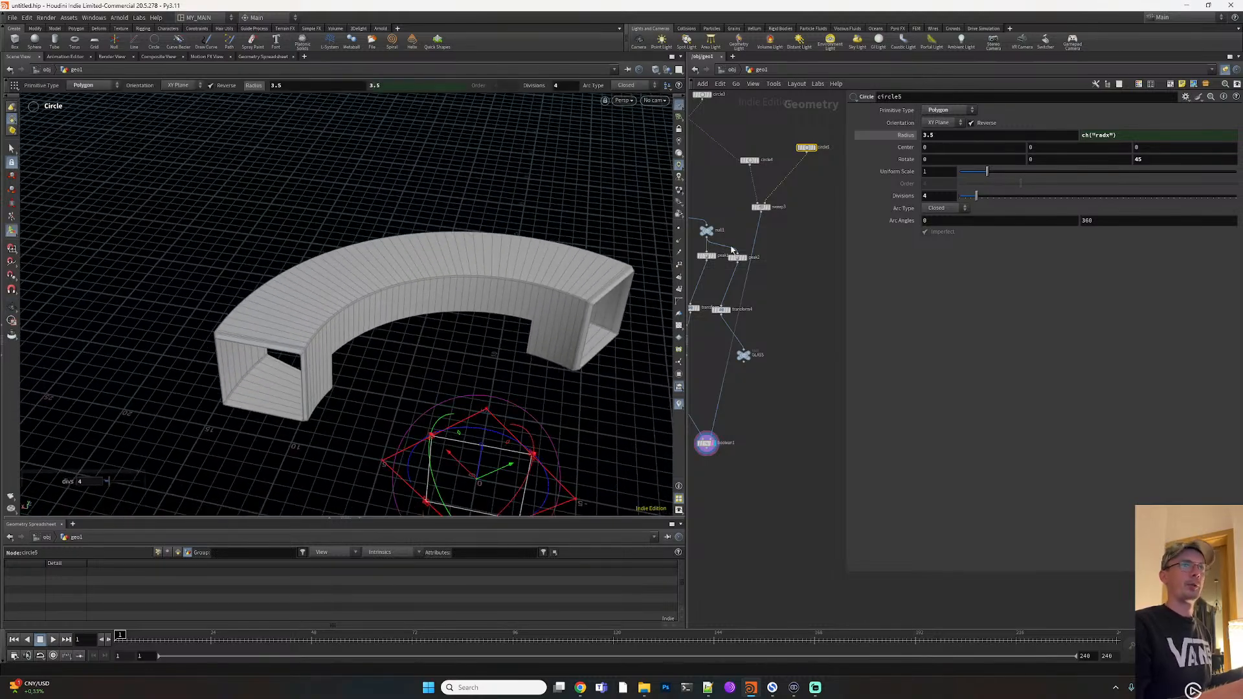
# Insert a Merge node between sweep3 and boolean1, connect polybevel2 to it as well, and display the merge
pyautogui.moveTo(740, 348); pyautogui.dragTo(788, 330, button='middle')
pyautogui.press('Tab')
pyautogui.write('merge')
pyautogui.press('Return')
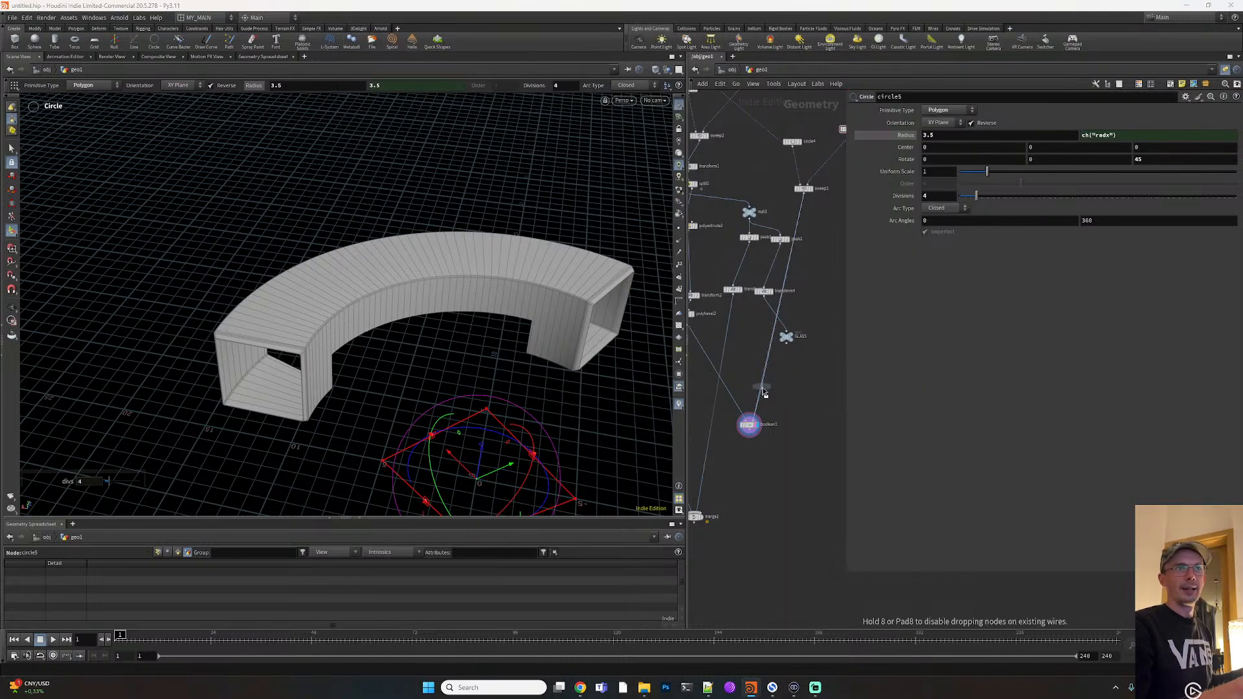
pyautogui.click(762, 386)
pyautogui.moveTo(729, 364); pyautogui.dragTo(756, 374, button='middle')
pyautogui.moveTo(711, 329); pyautogui.dragTo(785, 391)
pyautogui.click(799, 385)
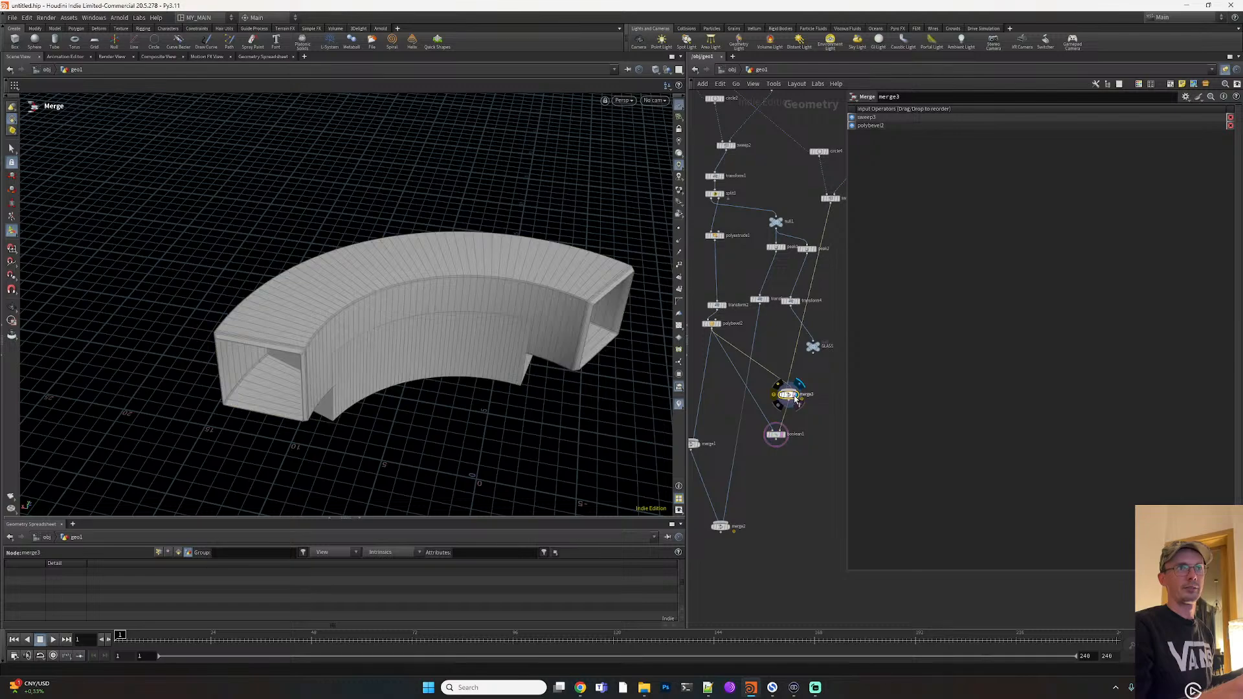
# Duplicate the transform1 node and insert the copy directly below sweep3 to raise the inner ring
pyautogui.moveTo(466, 419)
pyautogui.keyDown('alt'); pyautogui.mouseDown()
pyautogui.moveTo(439, 369)
pyautogui.moveTo(638, 346)
pyautogui.mouseUp(); pyautogui.keyUp('alt')
pyautogui.moveTo(816, 374); pyautogui.dragTo(759, 440, button='middle')
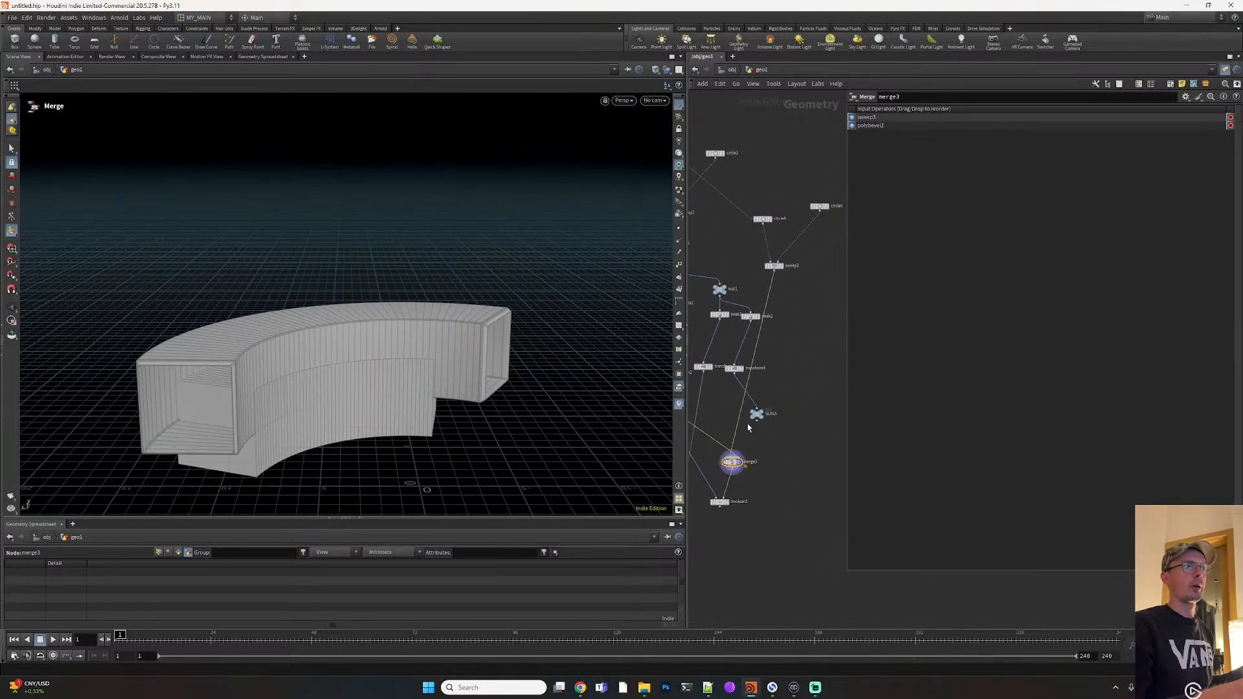
pyautogui.scroll(-2, 808, 385)
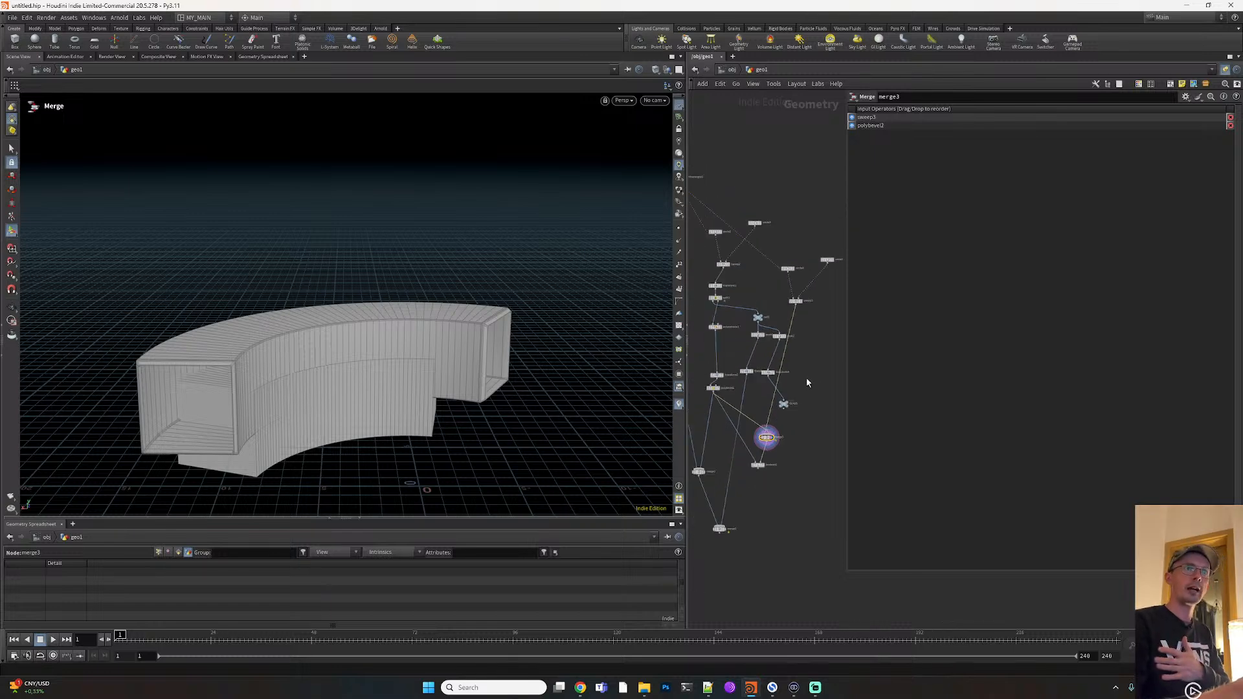
pyautogui.scroll(3, 729, 346)
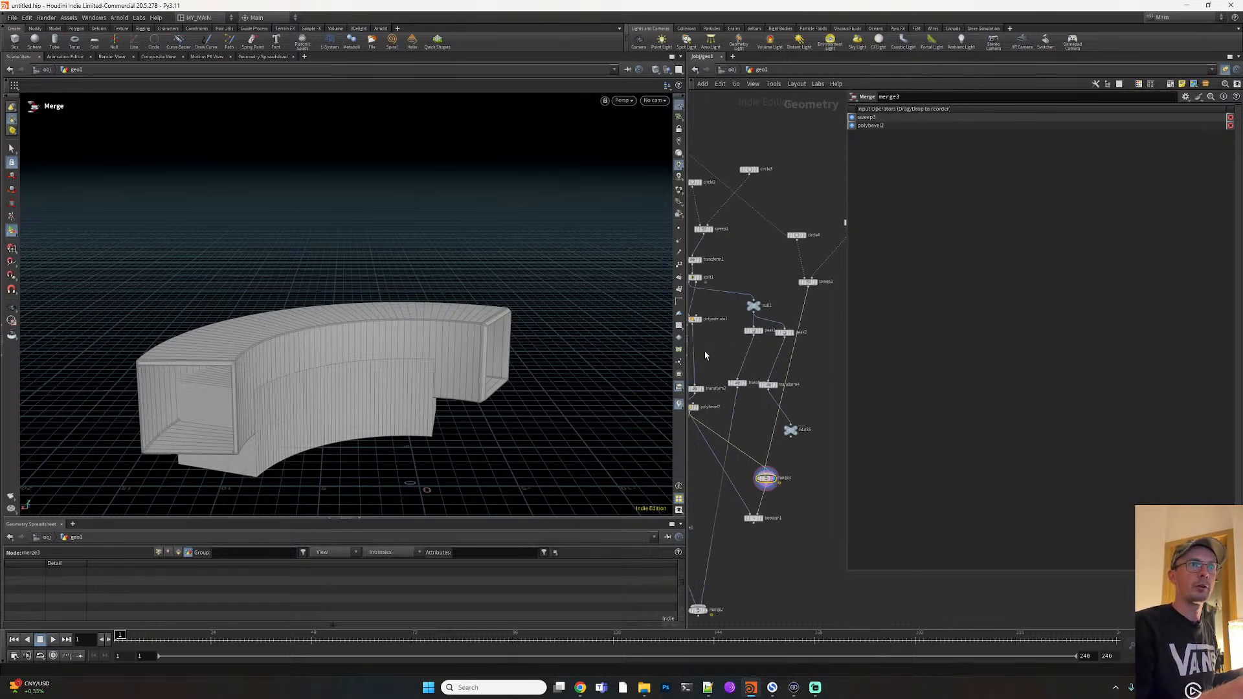
pyautogui.click(712, 264)
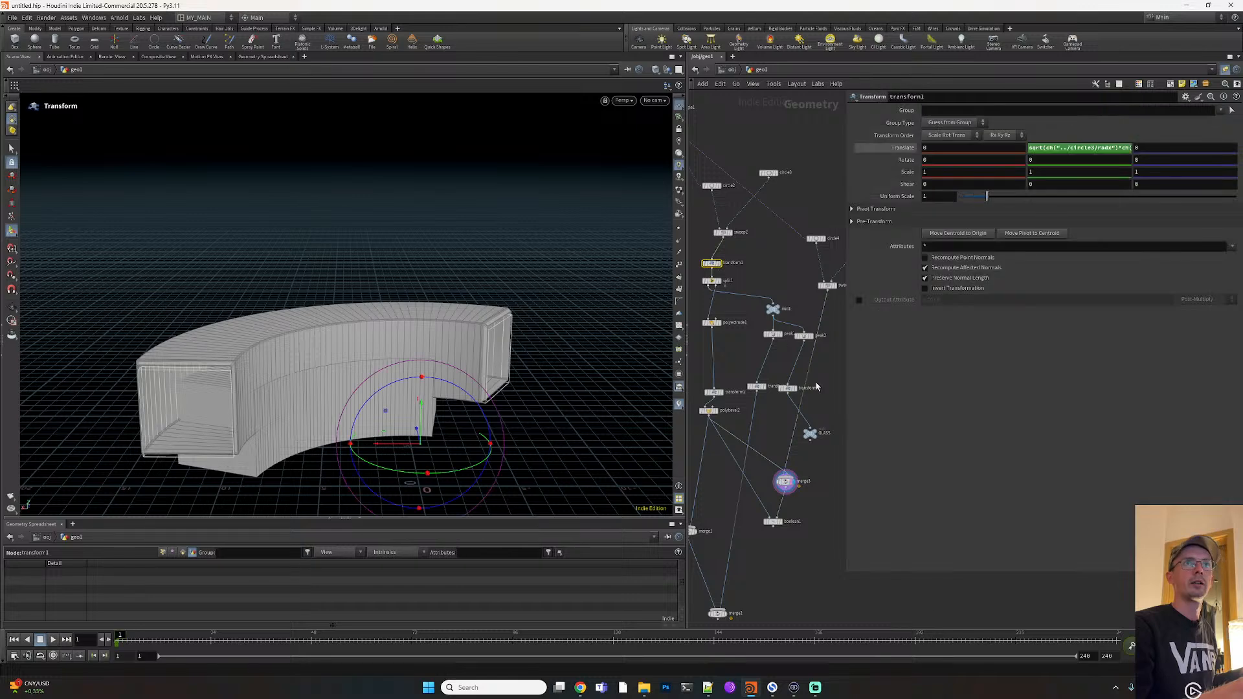
pyautogui.scroll(-2, 709, 275)
pyautogui.keyDown('alt'); pyautogui.moveTo(699, 278); pyautogui.dragTo(796, 325); pyautogui.keyUp('alt')
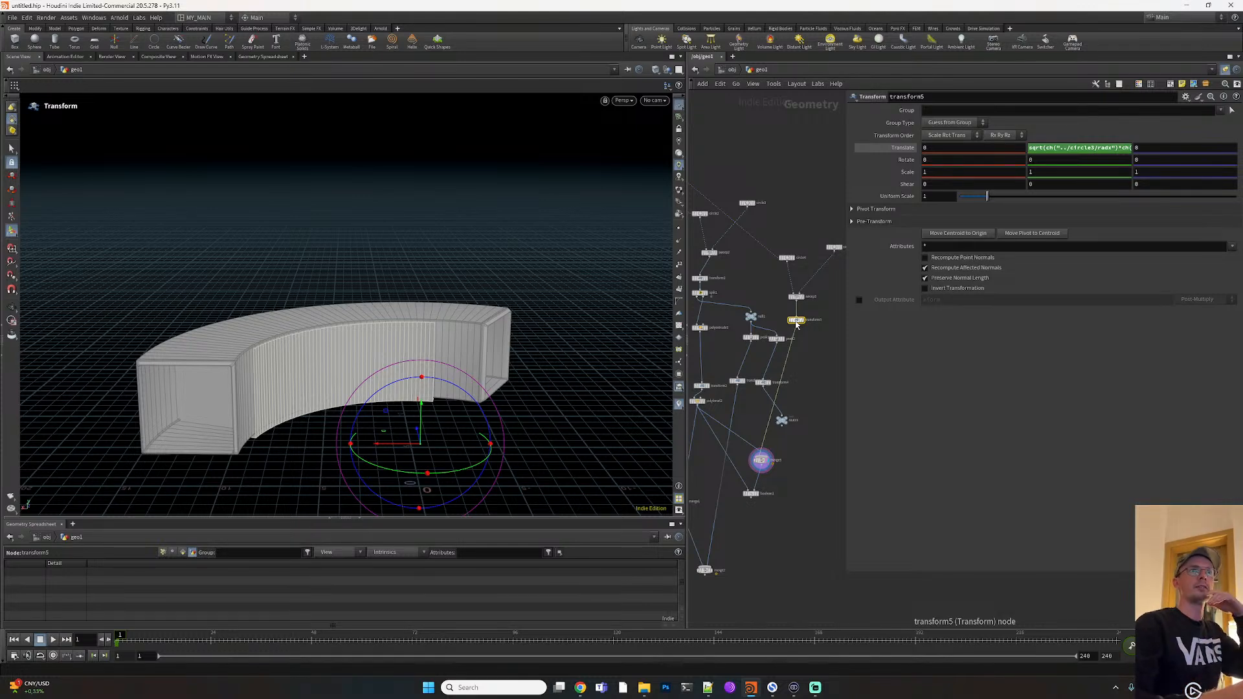
# Reduce the radius of the profile circle5 to 1.5 and inspect the inner ring inside the hollow one
pyautogui.click(833, 246)
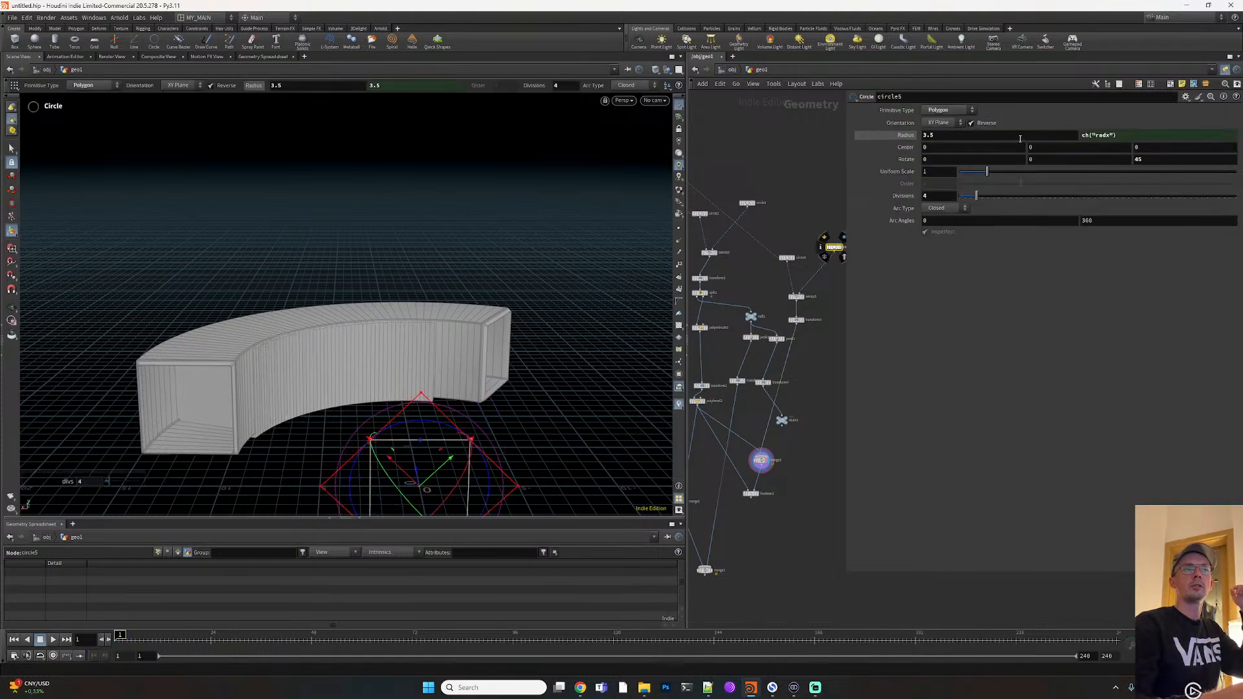
pyautogui.moveTo(1009, 134); pyautogui.dragTo(906, 138, button='middle')
pyautogui.keyDown('alt'); pyautogui.moveTo(327, 405); pyautogui.dragTo(384, 361); pyautogui.keyUp('alt')
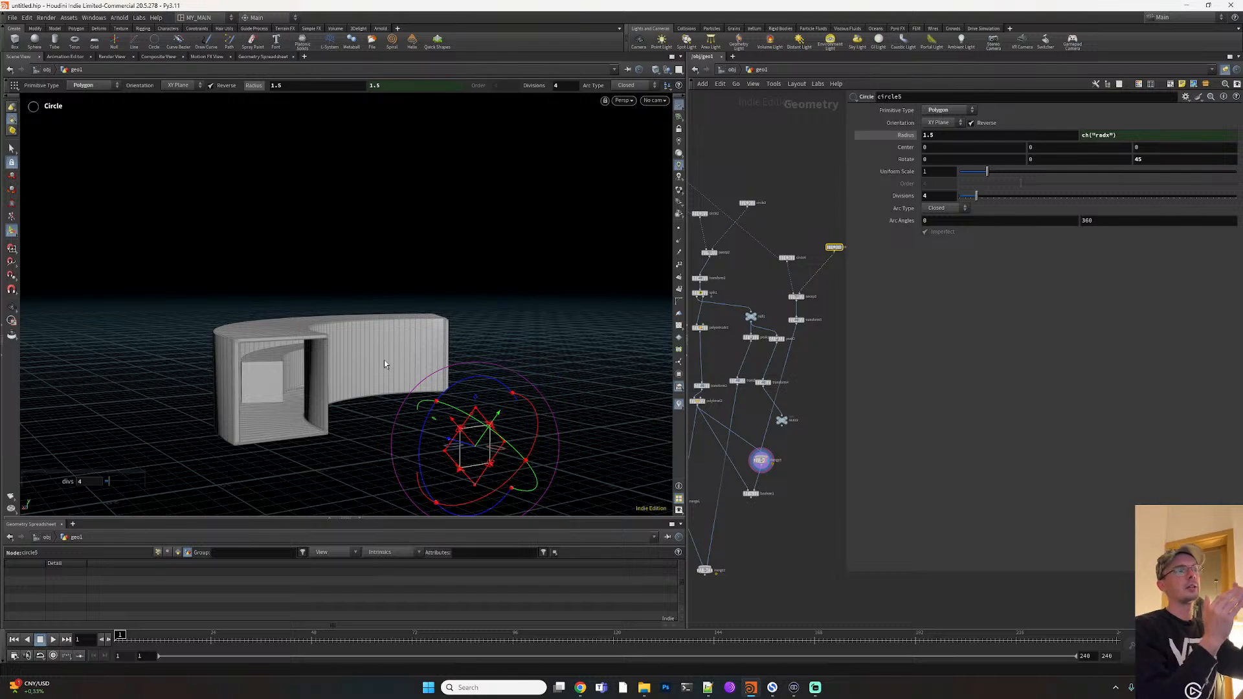
pyautogui.press('Escape')
pyautogui.moveTo(378, 363); pyautogui.dragTo(293, 367)
pyautogui.press('Return')
# Insert a Transform node between transform5 and merge3, and move the inner ring by about -0.92 in X and -2.0 in Z
pyautogui.moveTo(802, 388); pyautogui.dragTo(791, 380, button='middle')
pyautogui.scroll(3, 780, 452)
pyautogui.moveTo(777, 445)
pyautogui.mouseDown(button='middle')
pyautogui.moveTo(783, 434)
pyautogui.moveTo(779, 446)
pyautogui.mouseUp(button='middle')
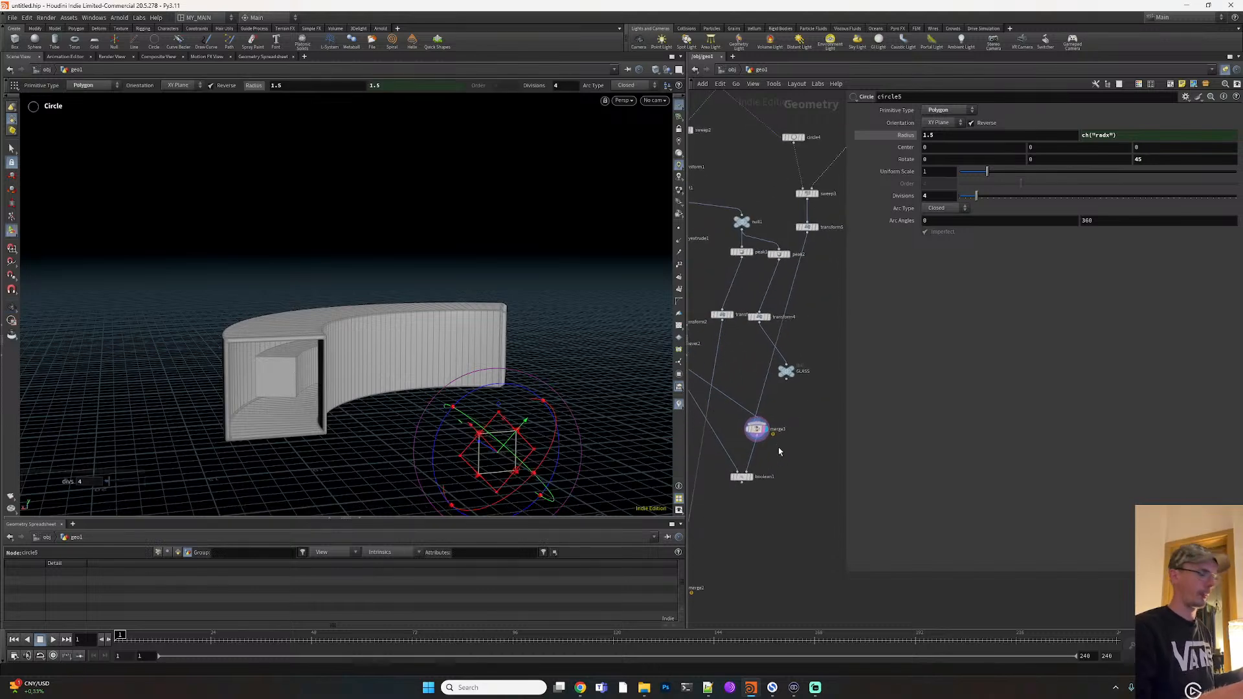
pyautogui.press('Tab')
pyautogui.write('tra')
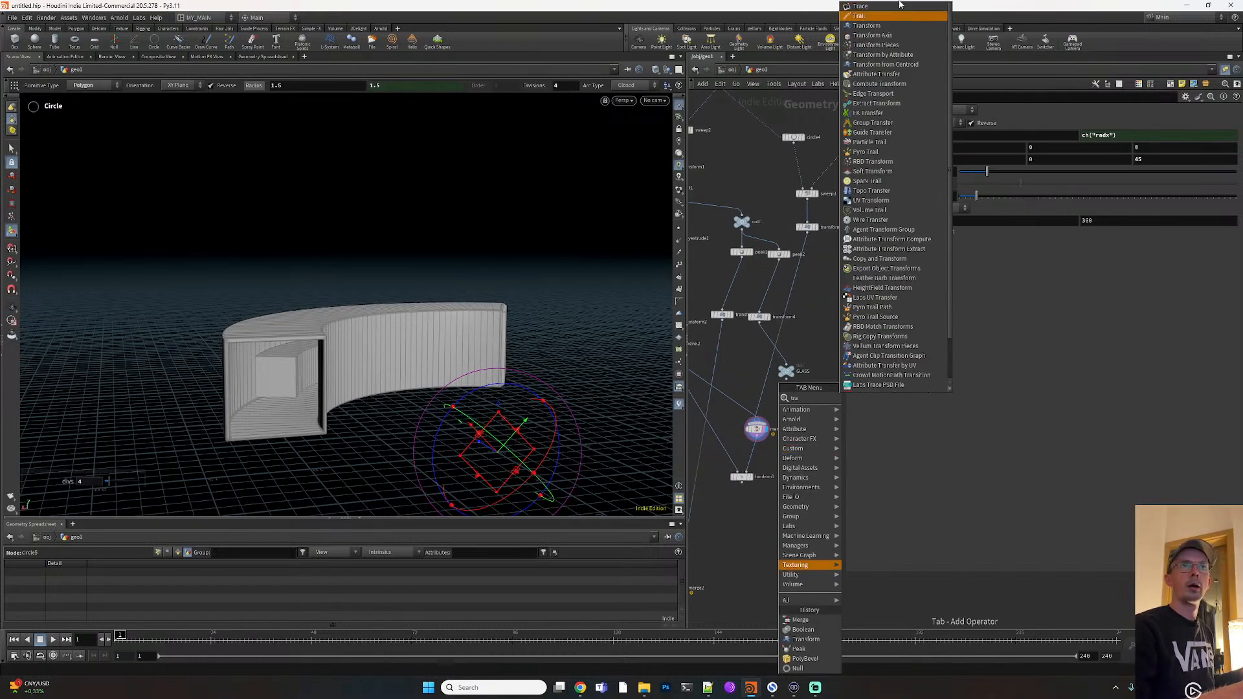
pyautogui.click(867, 25)
pyautogui.click(763, 392)
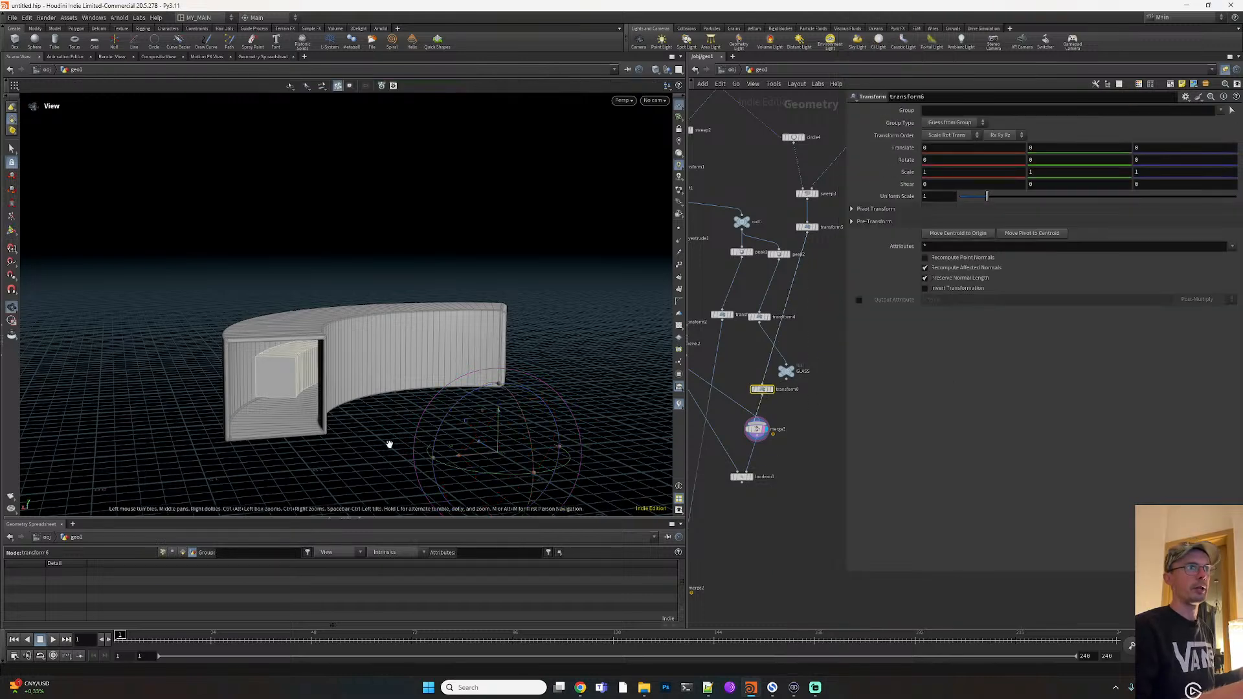
pyautogui.keyDown('alt'); pyautogui.moveTo(411, 435); pyautogui.dragTo(410, 480); pyautogui.keyUp('alt')
pyautogui.moveTo(444, 408); pyautogui.dragTo(476, 427)
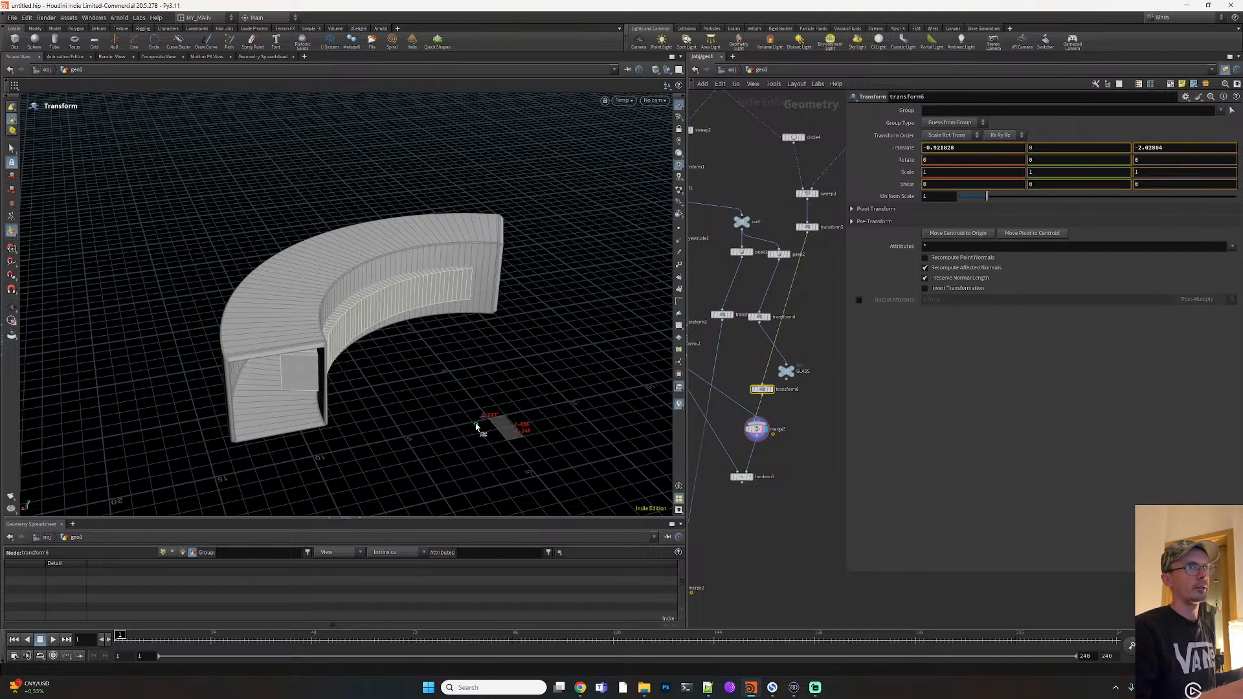
# Move the inner ring with transform6 to about -1.31 in X and -2.25 in Z
pyautogui.press('Escape')
pyautogui.moveTo(358, 410); pyautogui.dragTo(305, 392)
pyautogui.press('t')
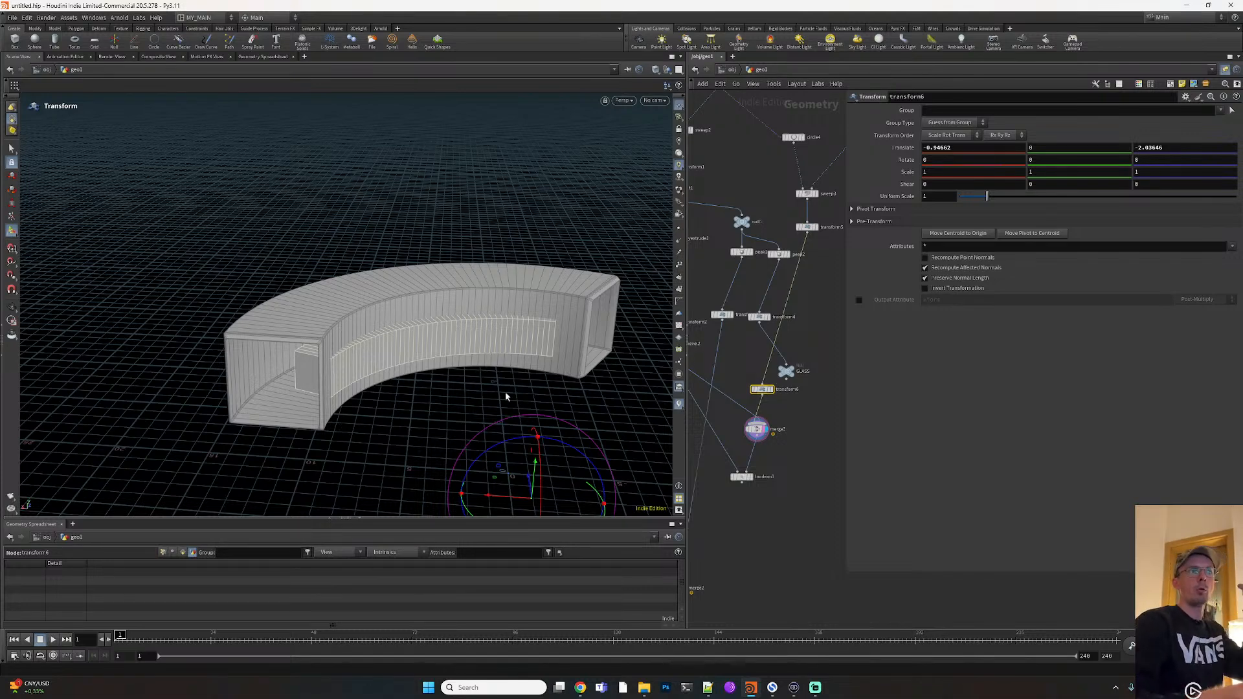
pyautogui.moveTo(499, 480); pyautogui.dragTo(503, 482)
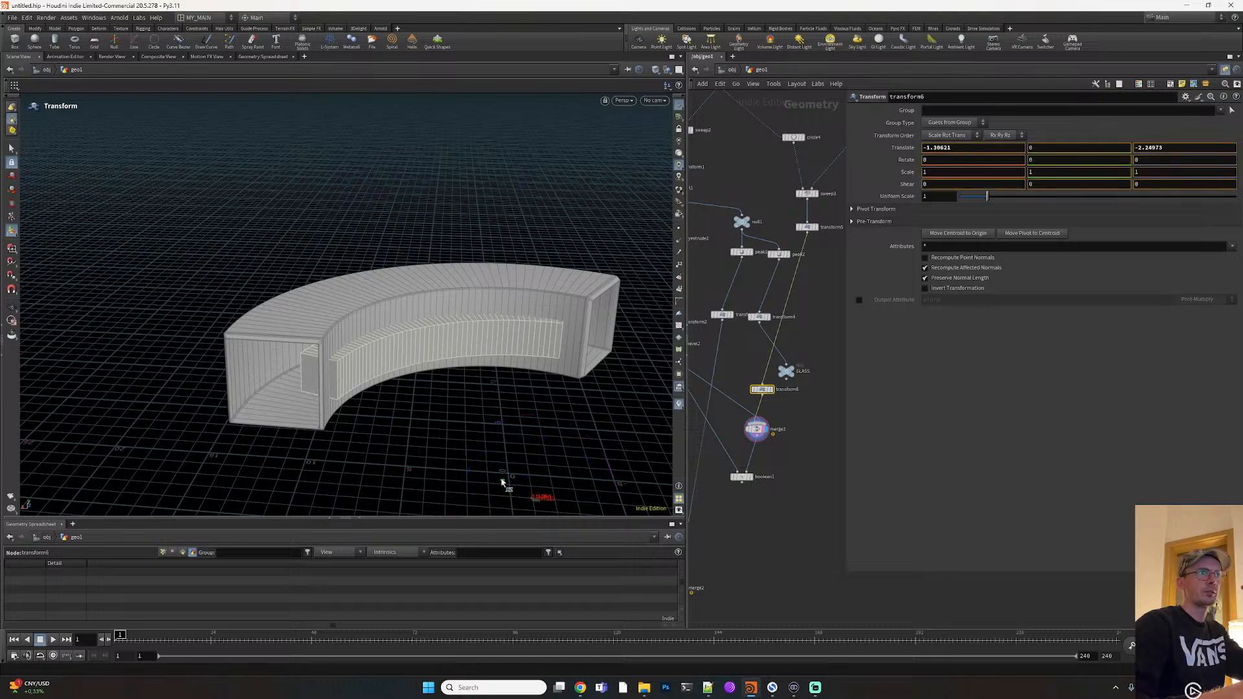
# Display boolean1 and try the B-A subtraction before restoring it to A-B
pyautogui.click(749, 478)
pyautogui.click(748, 482)
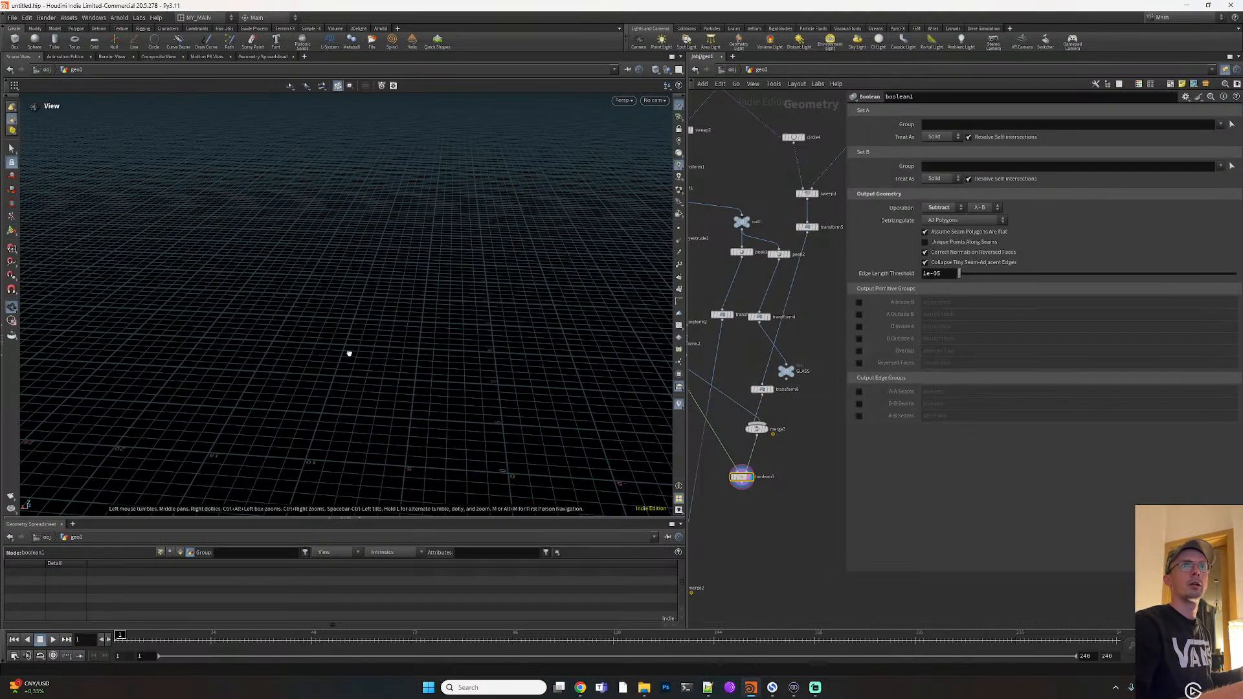
pyautogui.keyDown('alt'); pyautogui.moveTo(347, 352); pyautogui.dragTo(480, 367); pyautogui.keyUp('alt')
pyautogui.click(982, 210)
pyautogui.click(978, 227)
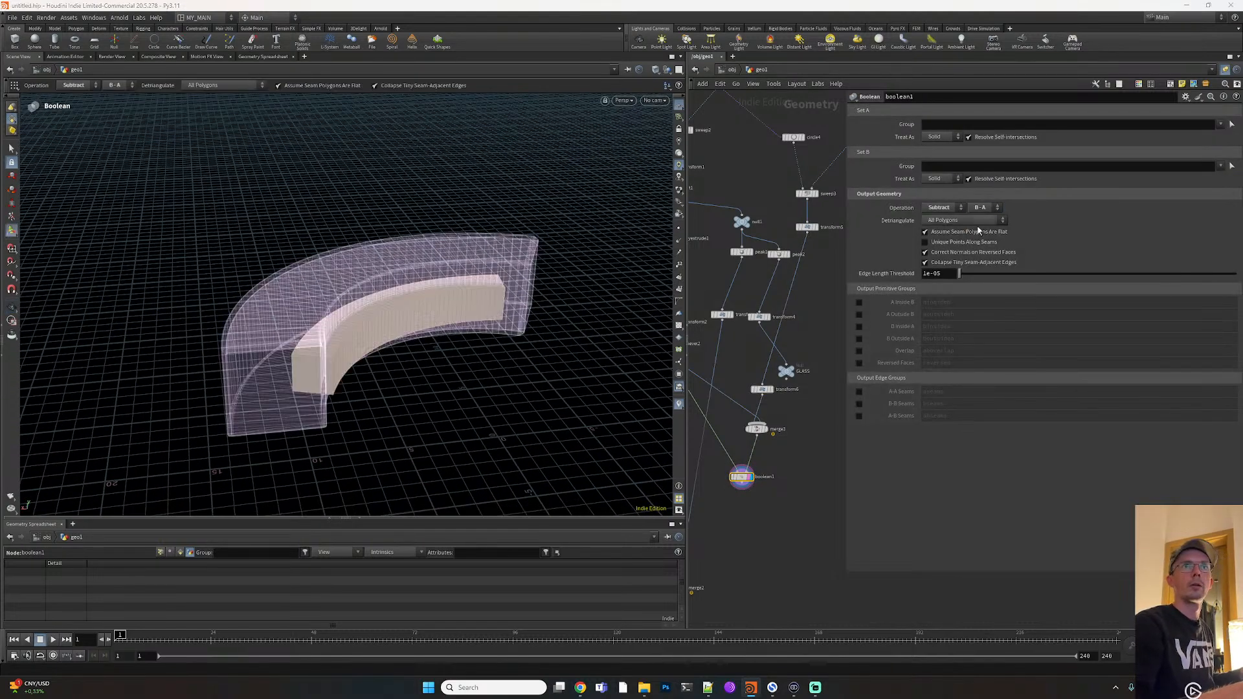
pyautogui.click(980, 208)
pyautogui.click(977, 218)
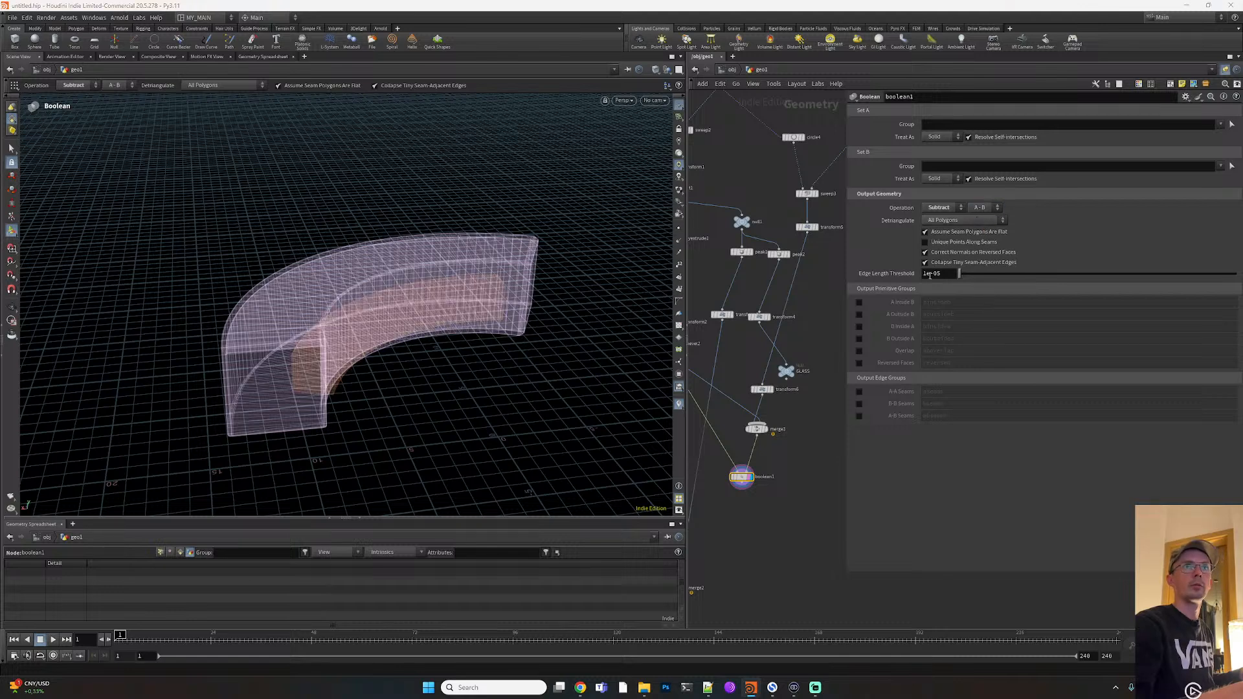
# Add a Null node below boolean1, connect it to the Boolean's output, and display it
pyautogui.moveTo(735, 502); pyautogui.dragTo(734, 471, button='middle')
pyautogui.press('Tab')
pyautogui.write('nu')
pyautogui.press('Return')
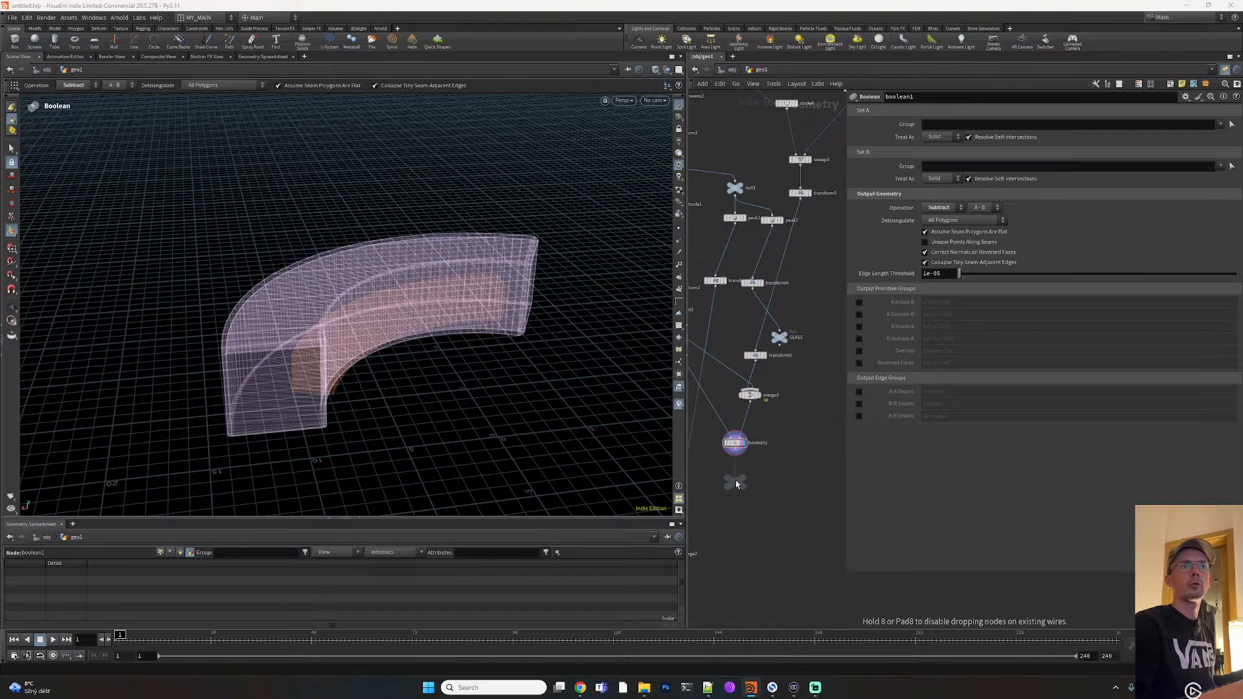
pyautogui.click(734, 479)
pyautogui.moveTo(735, 448); pyautogui.dragTo(736, 478)
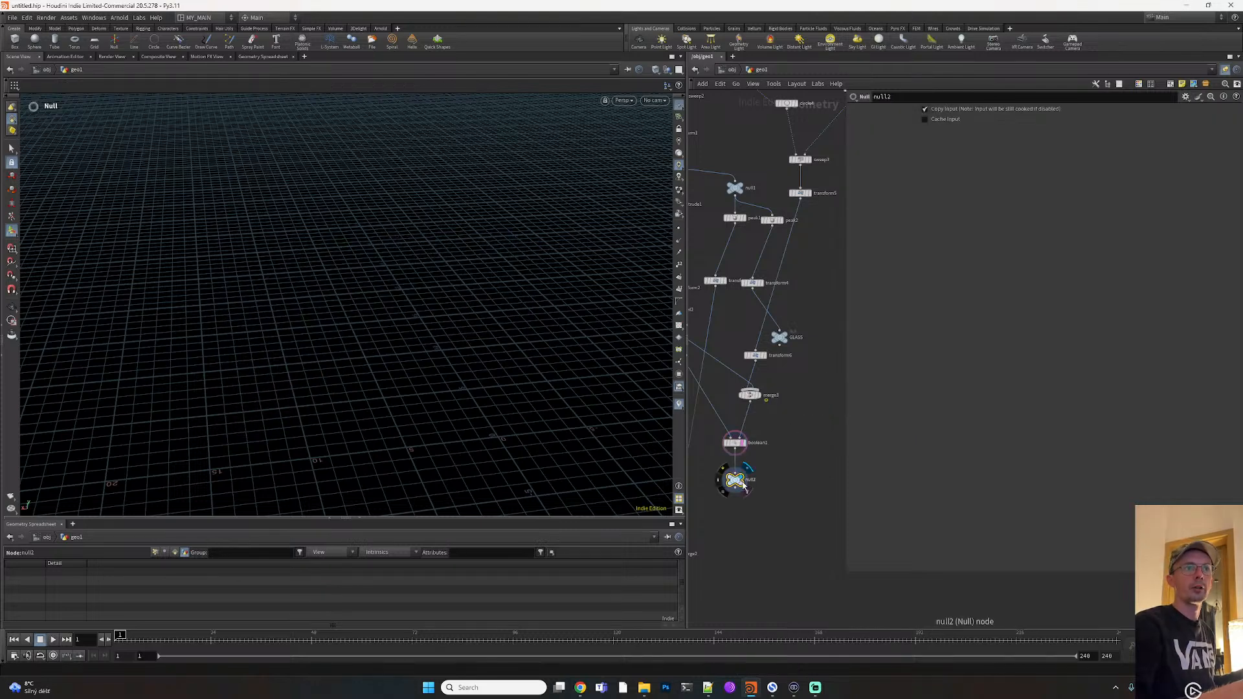
# Delete the merge3 node so transform6 feeds the Boolean's cutter input directly, and inspect the carved ring
pyautogui.click(735, 443)
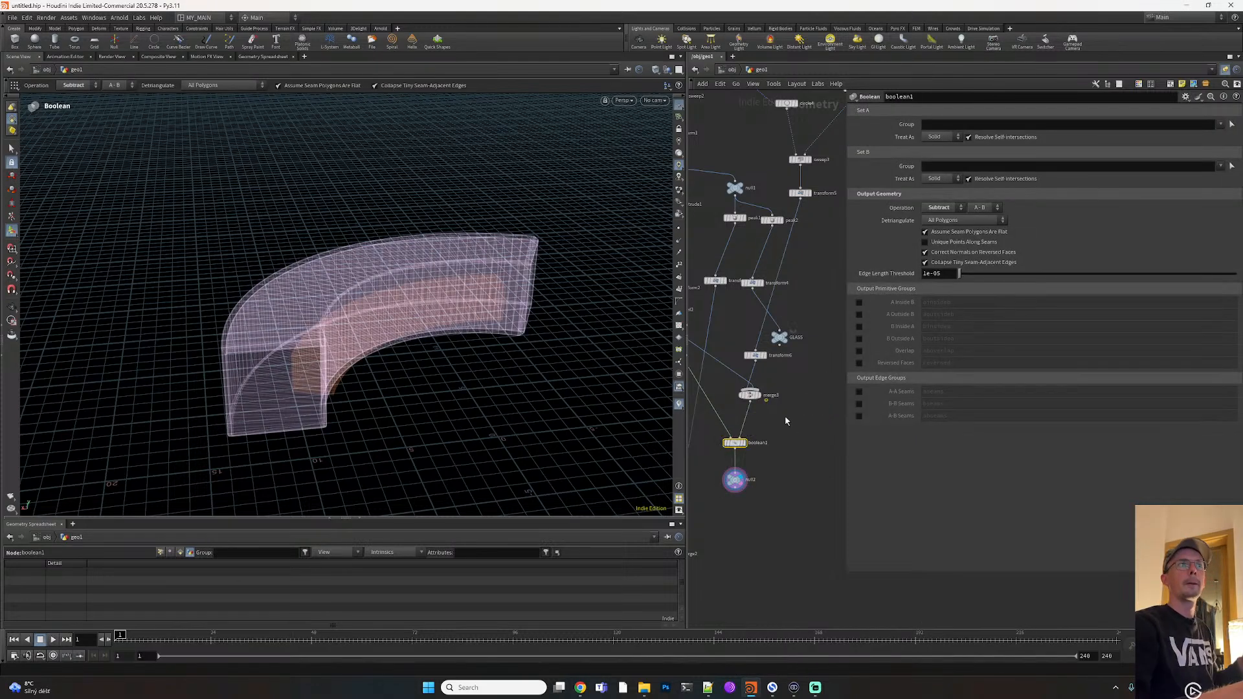
pyautogui.click(754, 395)
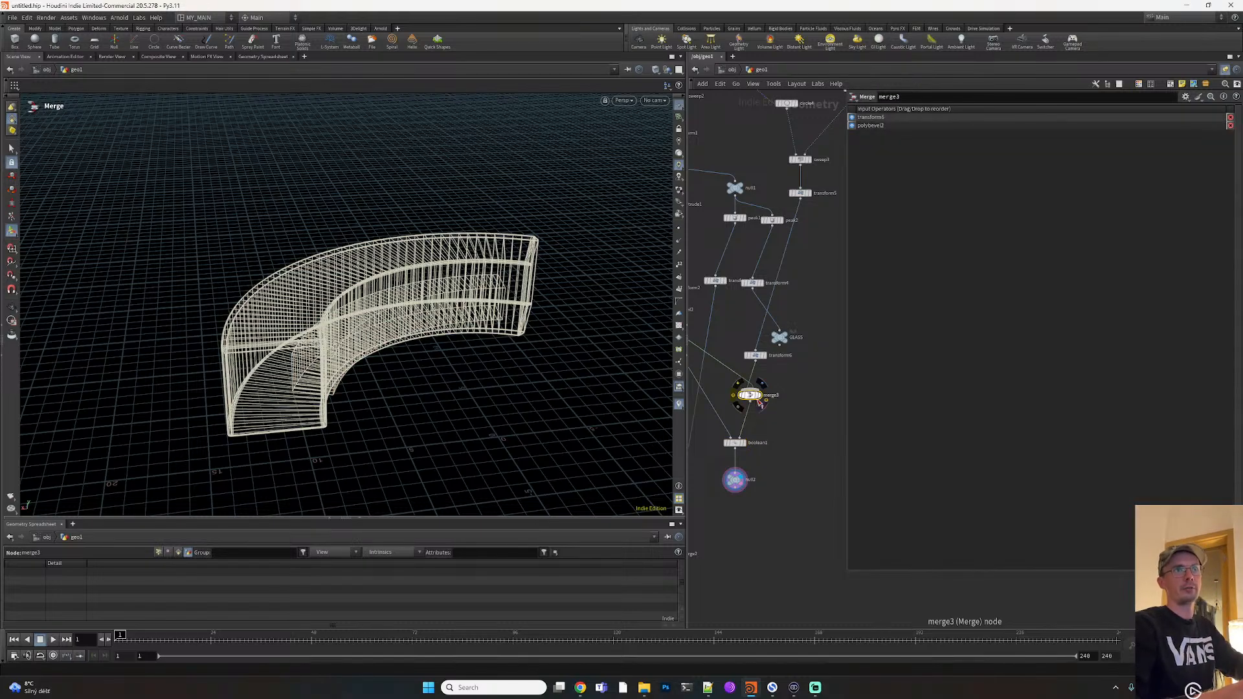
pyautogui.press('Delete')
pyautogui.keyDown('alt'); pyautogui.moveTo(476, 389); pyautogui.dragTo(380, 384); pyautogui.keyUp('alt')
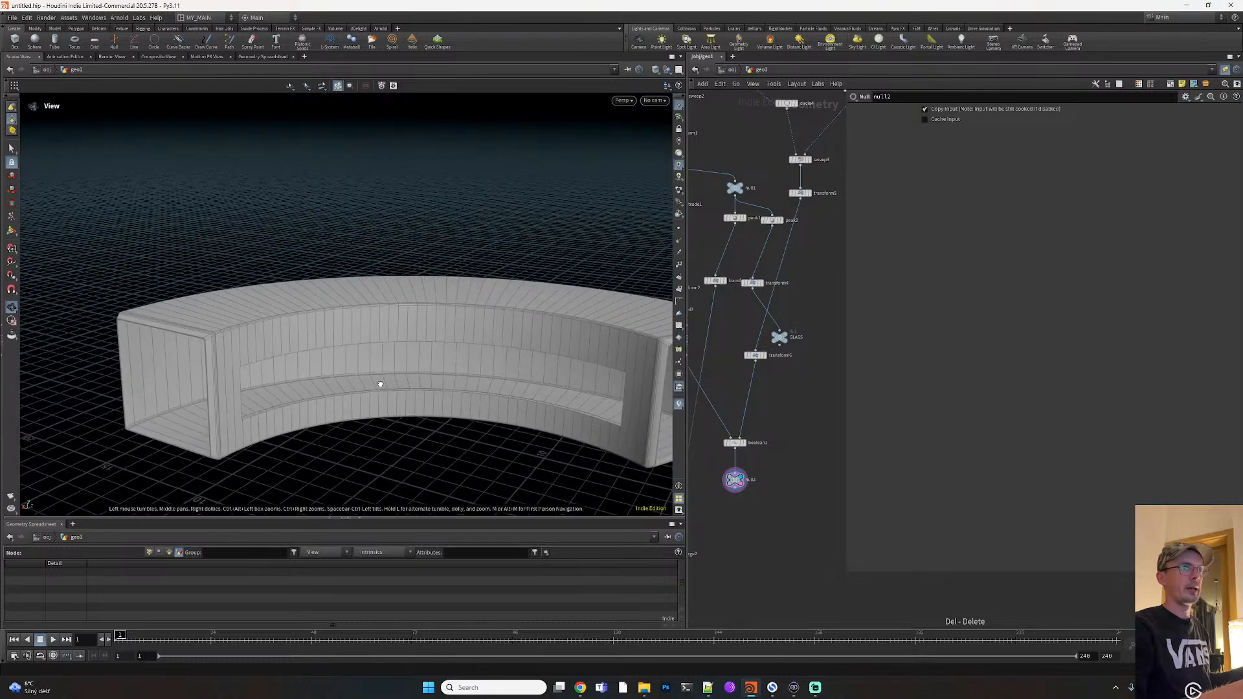
# Compare the Boolean's carved opening with the architectural reference image in the Chrome browser
pyautogui.click(740, 443)
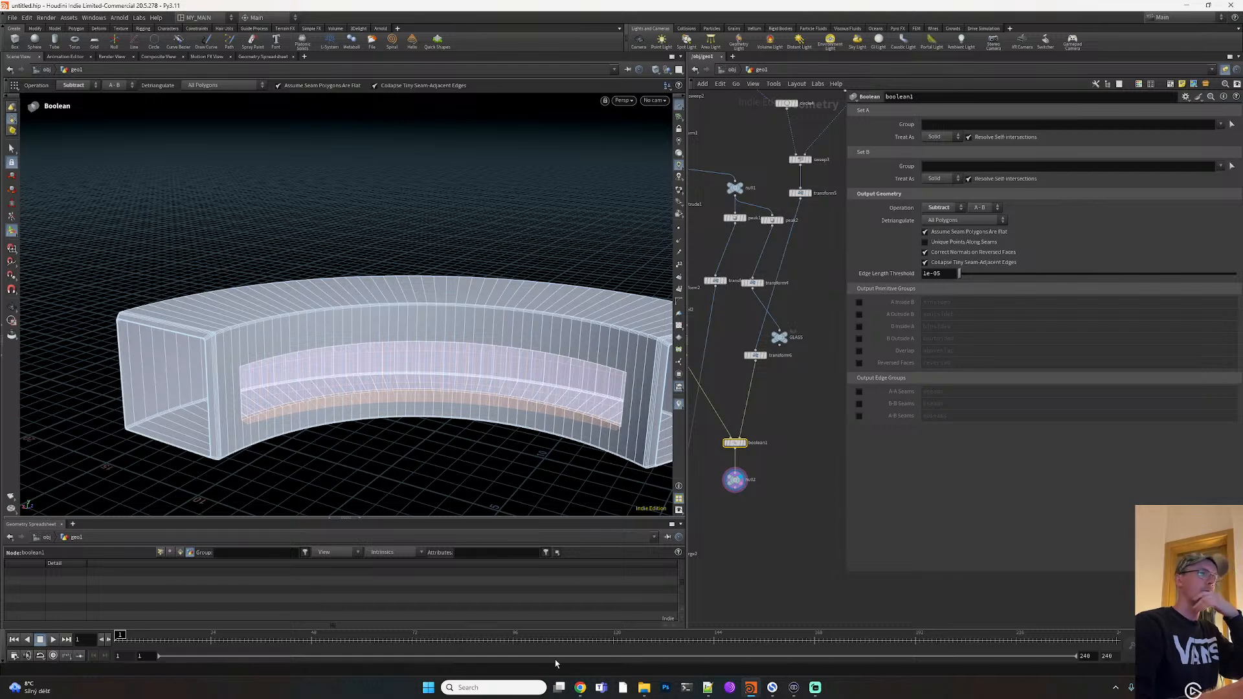
pyautogui.click(580, 688)
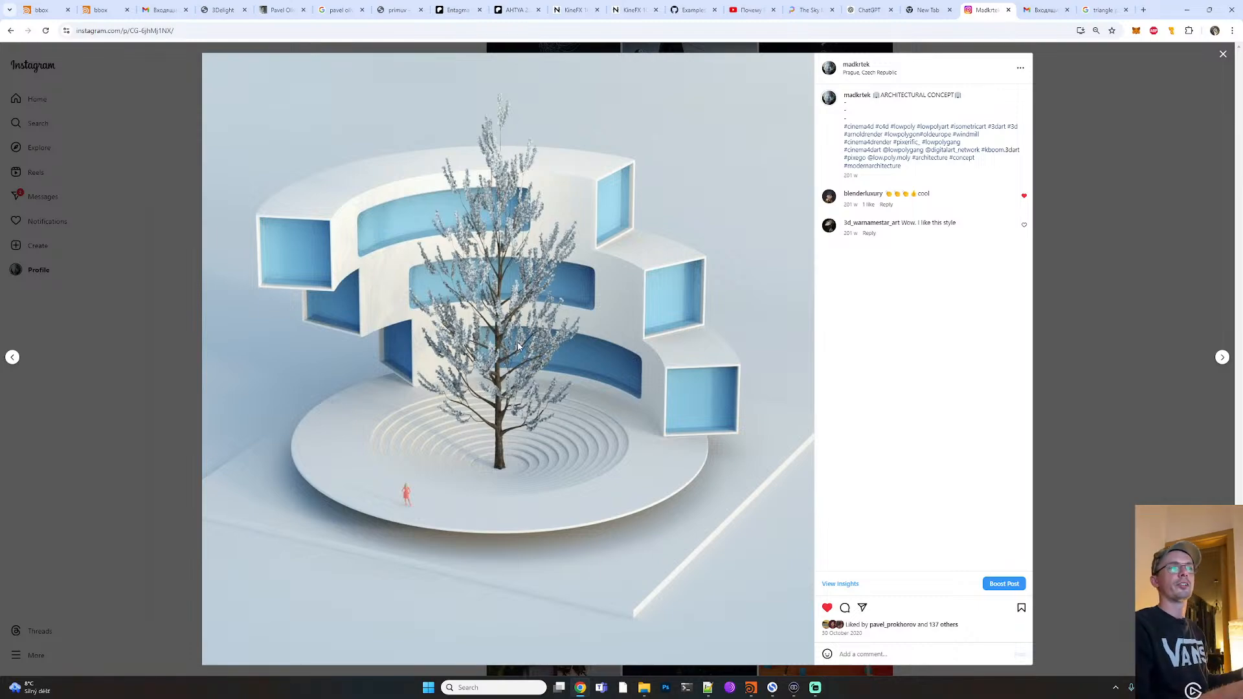
pyautogui.hotkey('alt', 'Tab')
pyautogui.moveTo(439, 352)
pyautogui.mouseDown()
pyautogui.moveTo(459, 382)
pyautogui.moveTo(518, 388)
pyautogui.moveTo(533, 376)
pyautogui.moveTo(380, 369)
pyautogui.moveTo(408, 382)
pyautogui.moveTo(432, 373)
pyautogui.mouseUp()
pyautogui.press('Return')
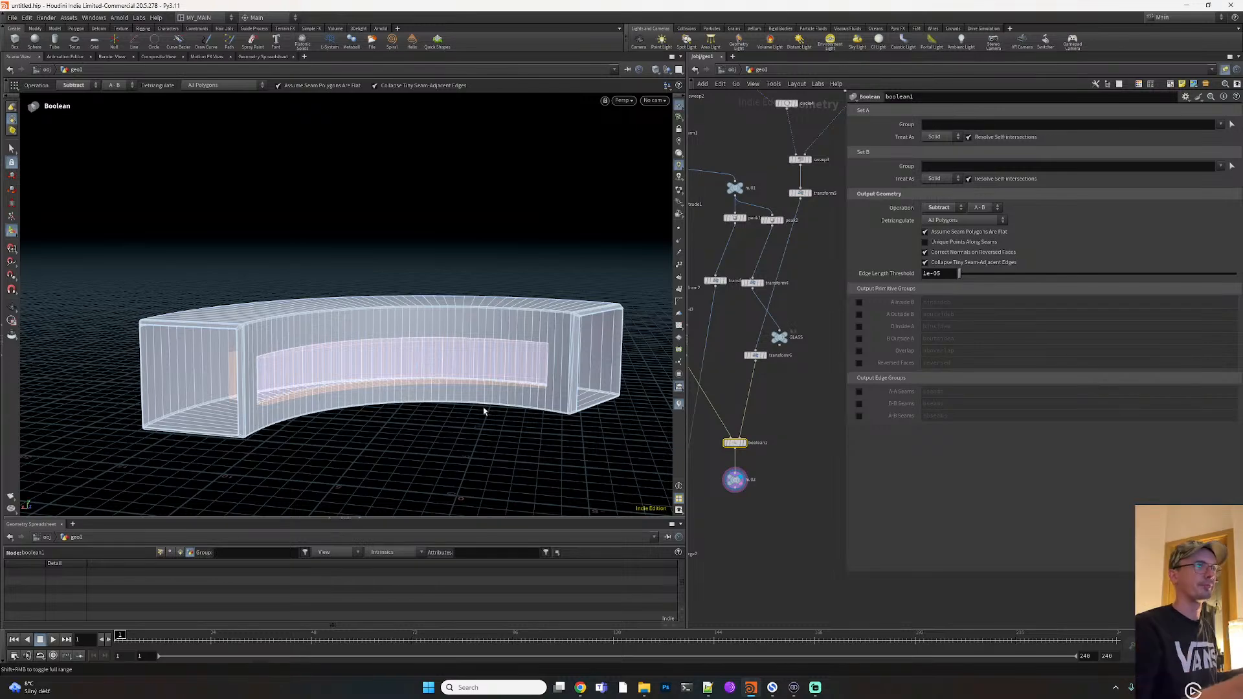
pyautogui.press('Escape')
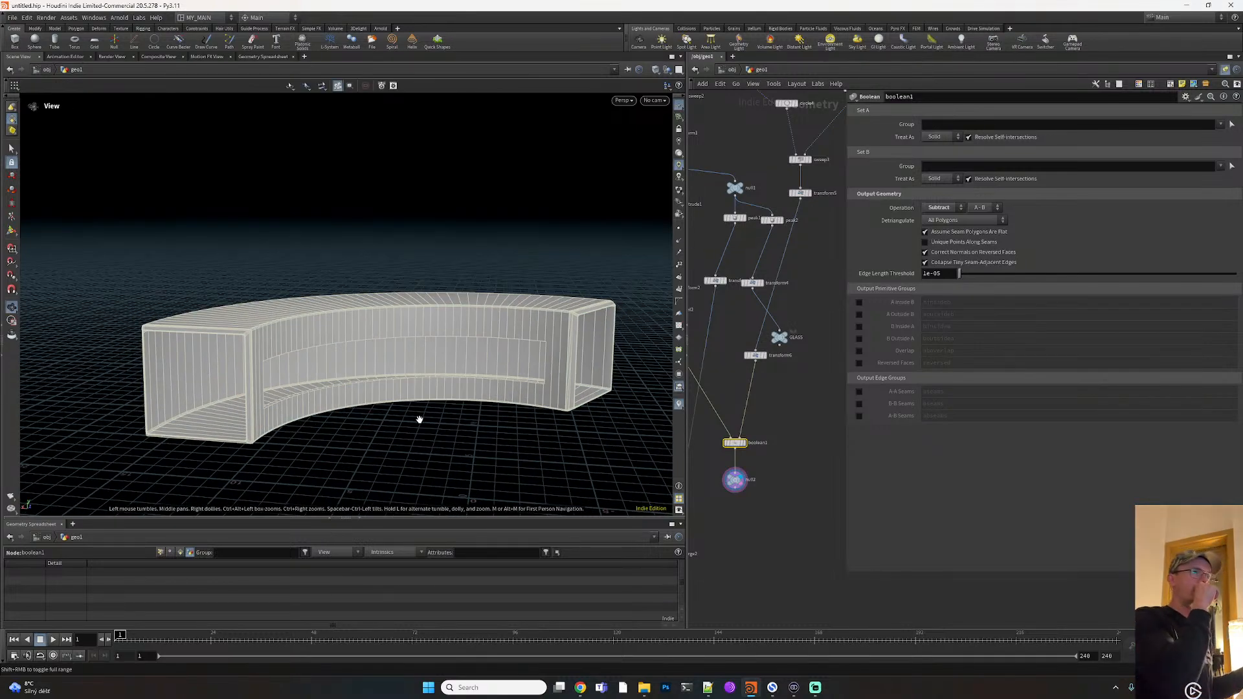
pyautogui.moveTo(419, 421); pyautogui.dragTo(434, 446)
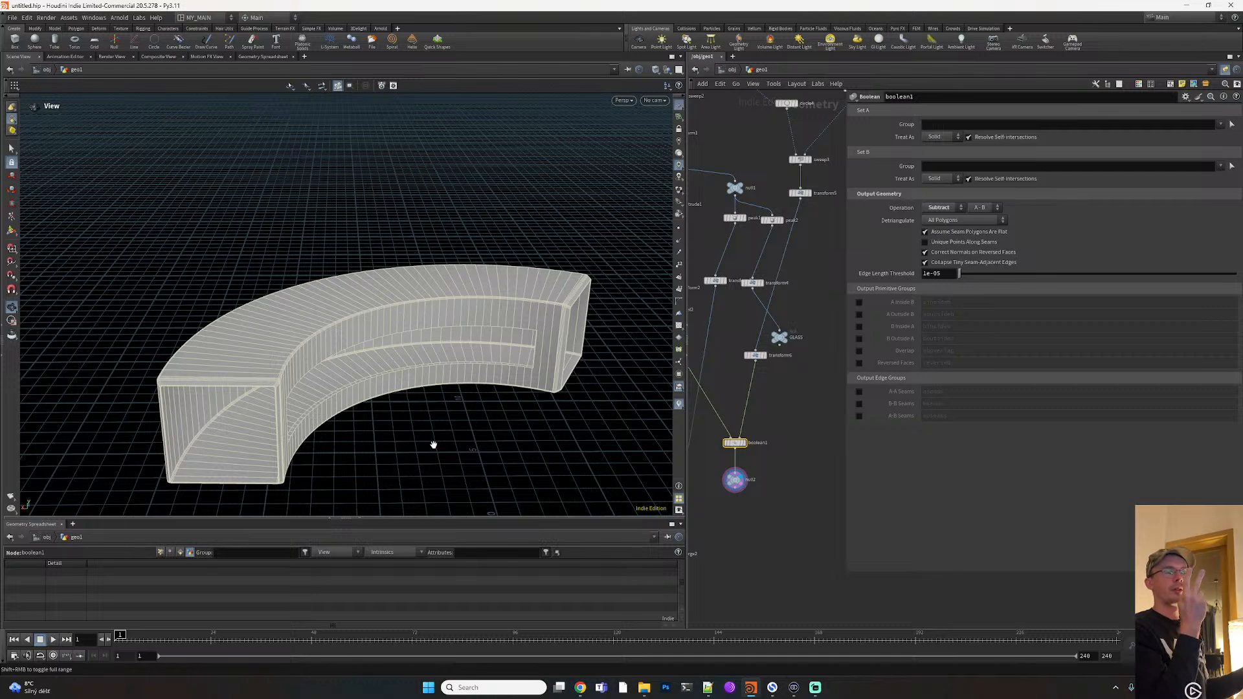
pyautogui.press('Return')
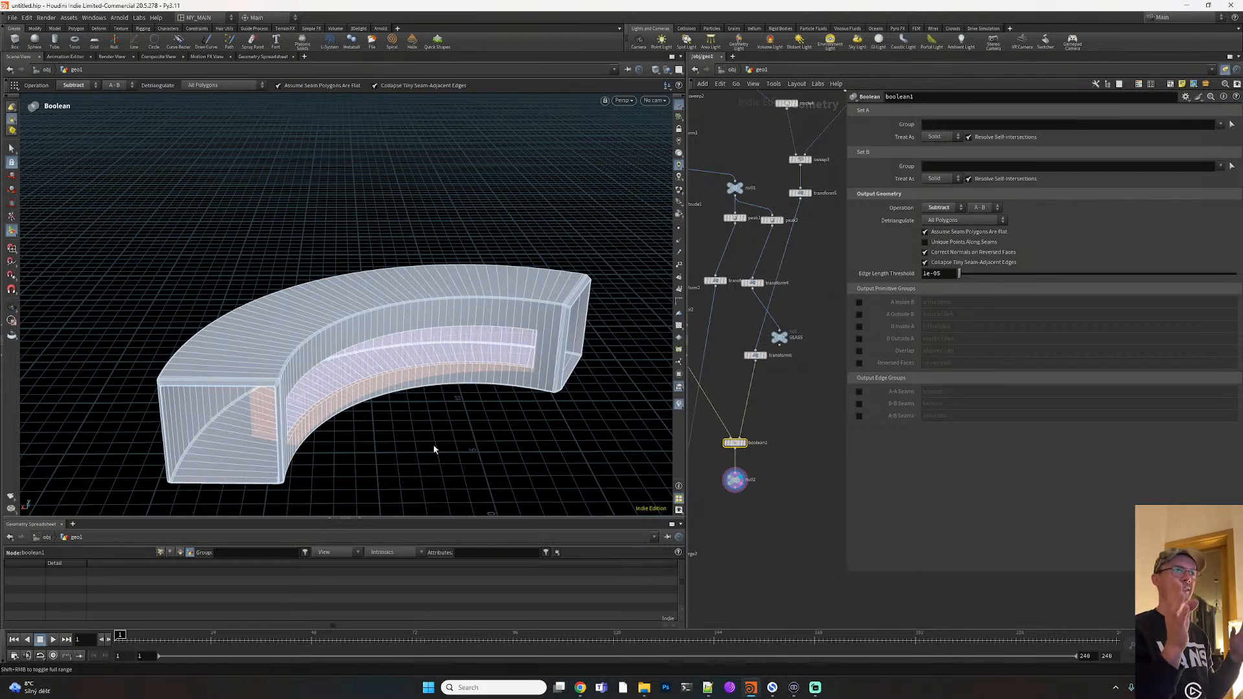
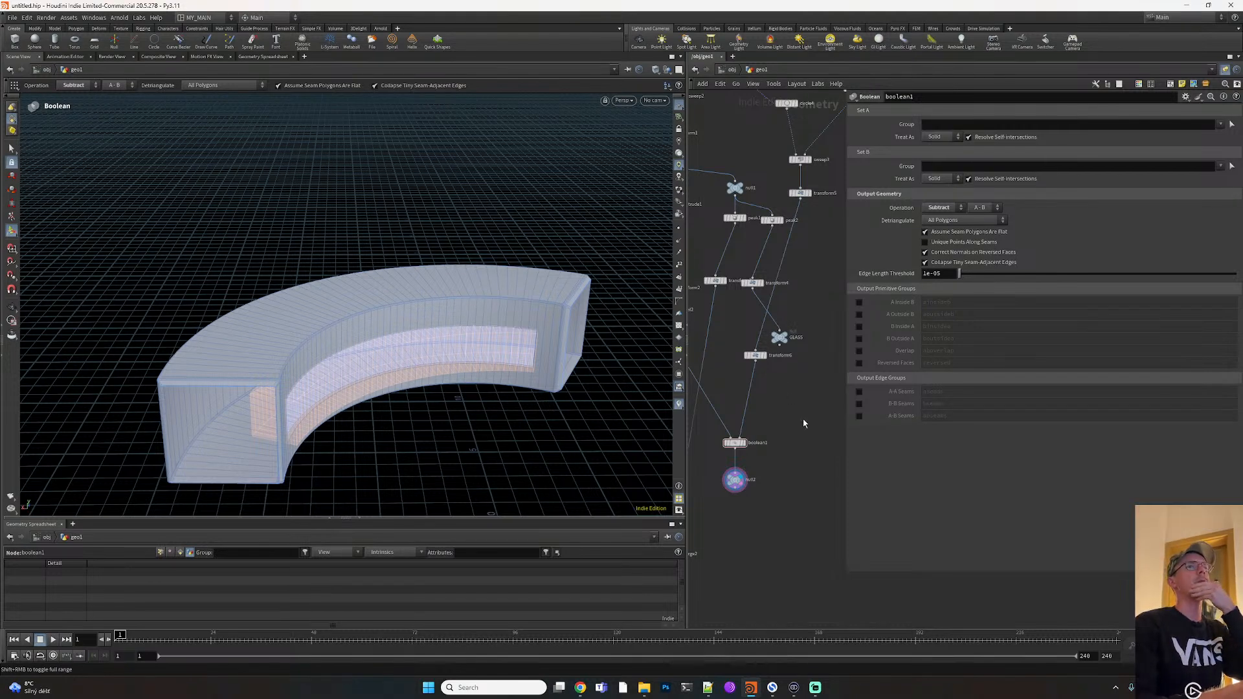
# Enable the A Inside B, A Outside B, B Inside A and B Outside A output primitive groups on boolean1
pyautogui.click(859, 302)
pyautogui.click(859, 314)
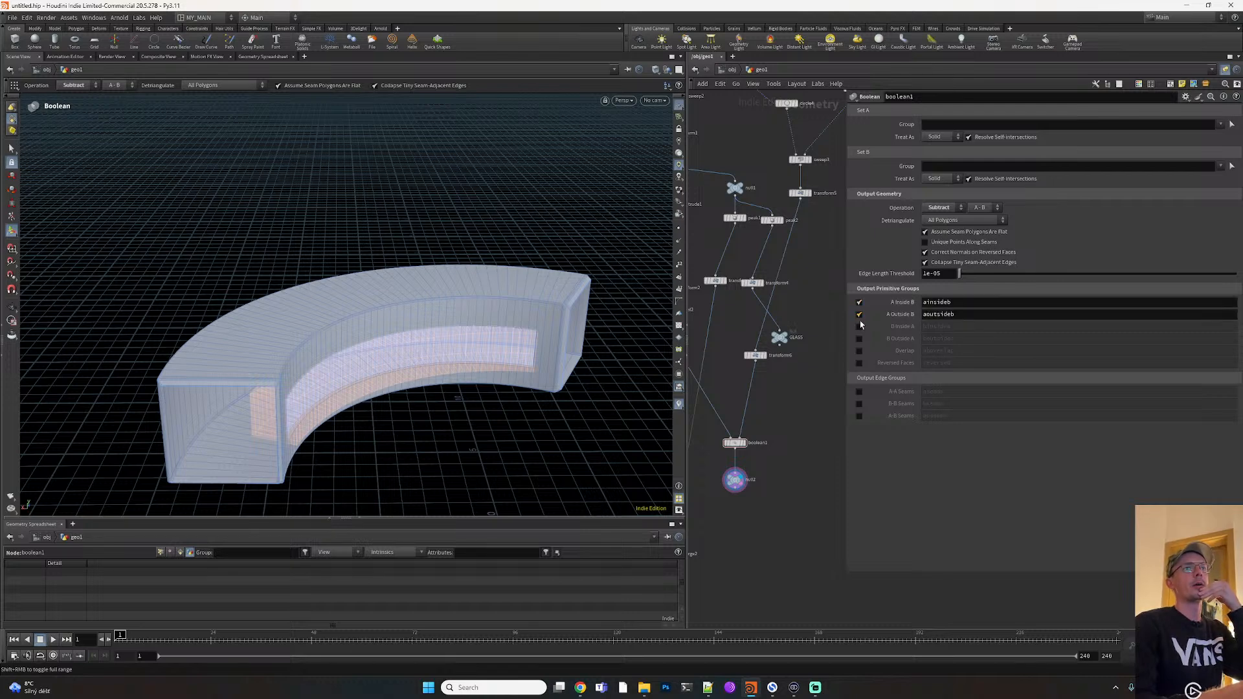
pyautogui.click(859, 326)
pyautogui.click(859, 339)
# Add a PolyFill node below null2, connect it to the Null's output, and display it
pyautogui.moveTo(768, 454); pyautogui.dragTo(785, 393, button='middle')
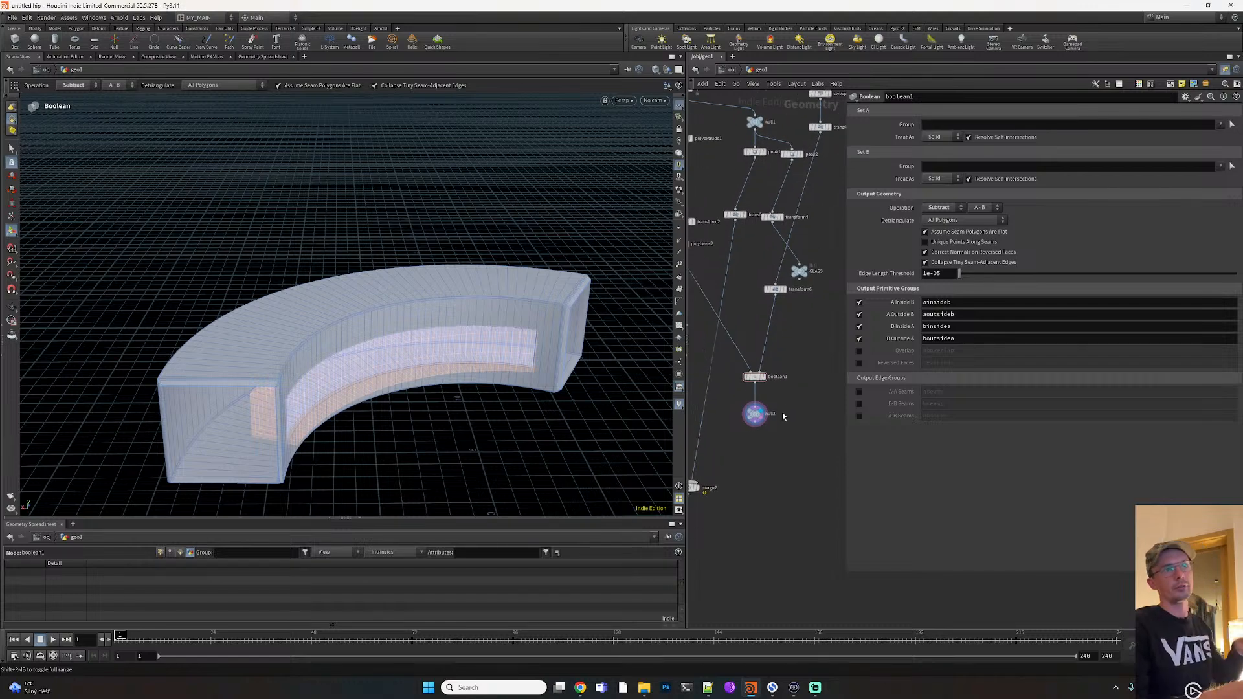
pyautogui.press('Tab')
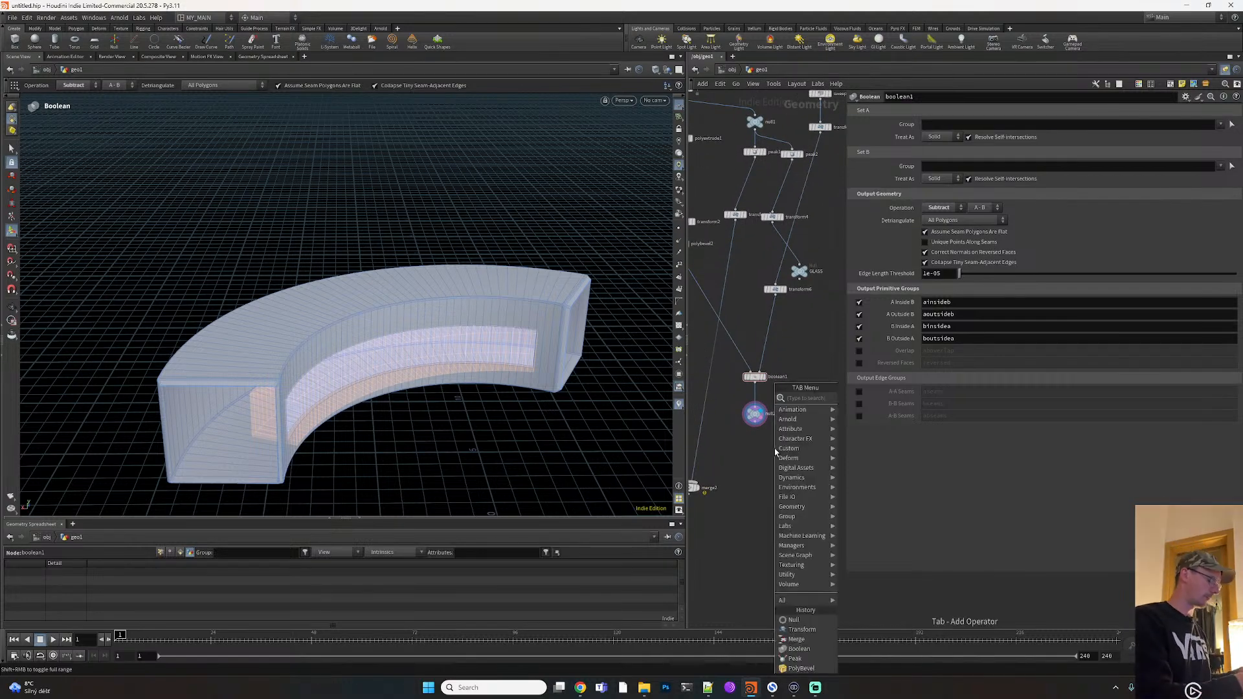
pyautogui.write('polyfi')
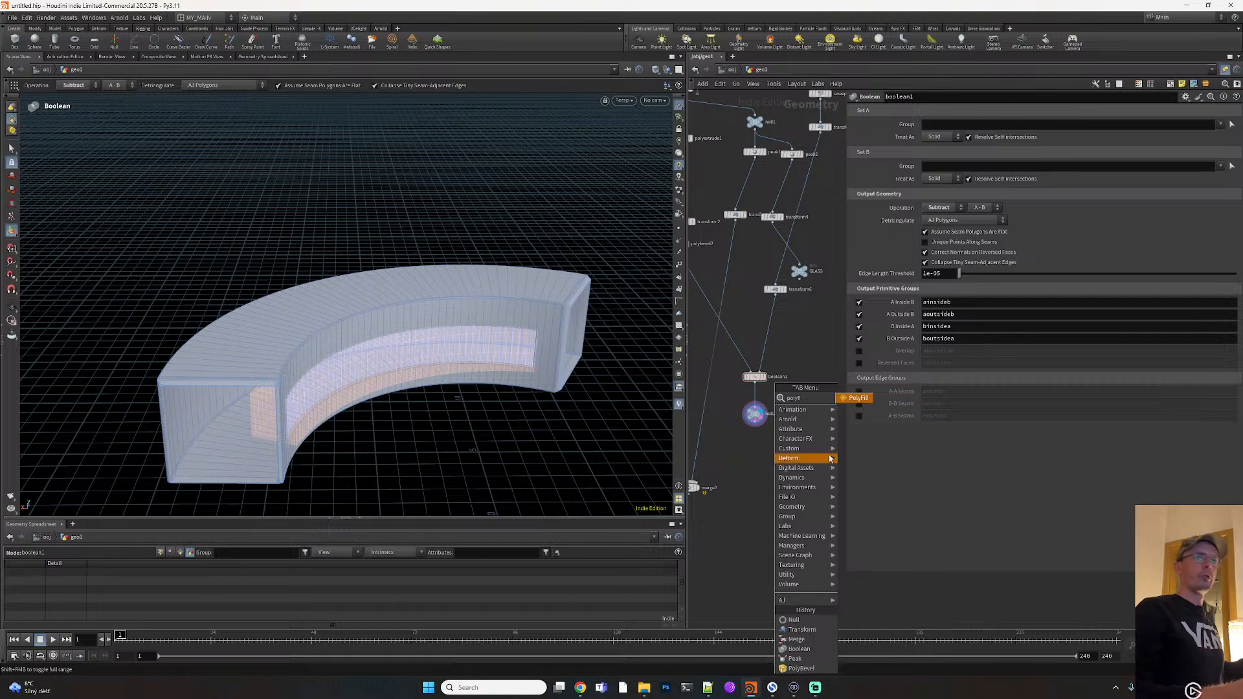
pyautogui.click(856, 399)
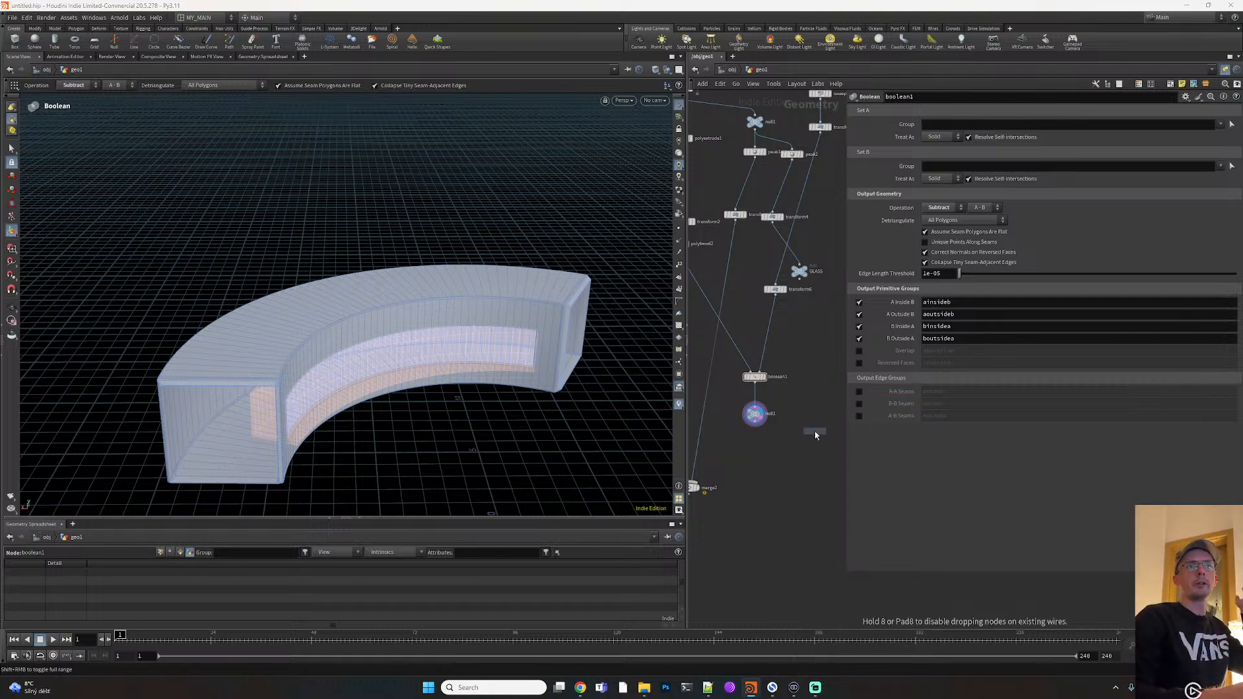
pyautogui.click(758, 459)
pyautogui.scroll(2, 751, 443)
pyautogui.moveTo(754, 420); pyautogui.dragTo(760, 459)
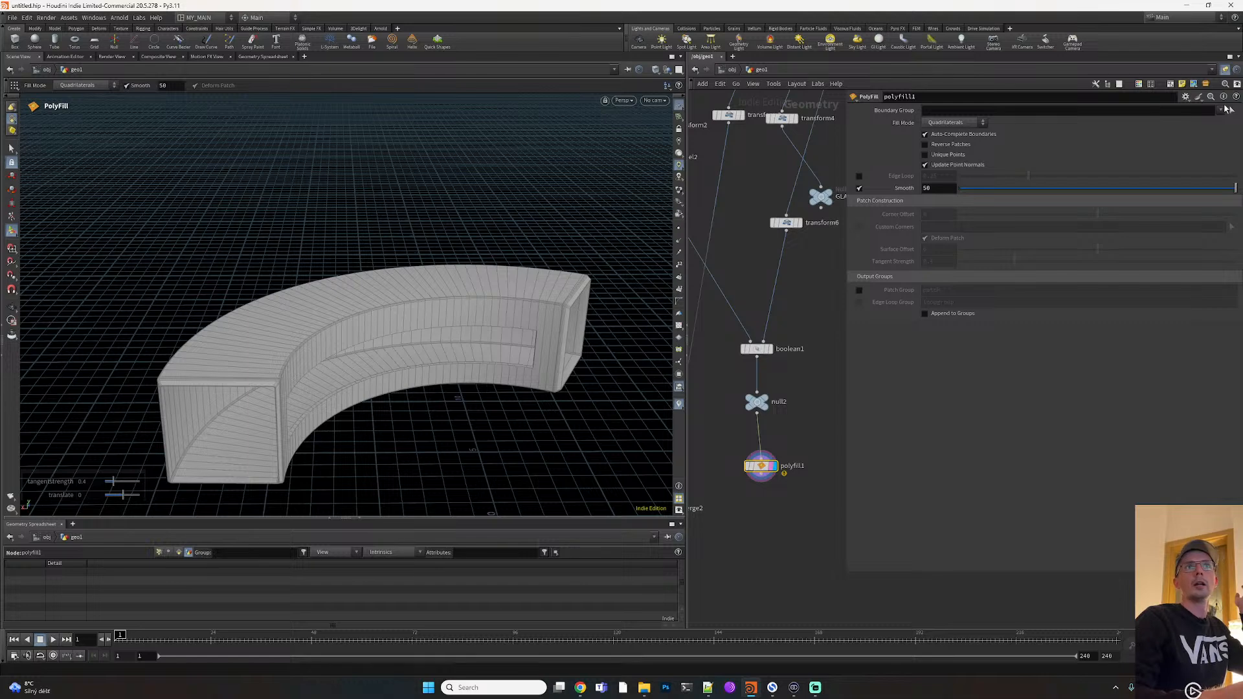
# Try ainsideb, other Boolean output groups and endcaps as the PolyFill's boundary group, clearing the field after each
pyautogui.click(1222, 114)
pyautogui.click(1208, 125)
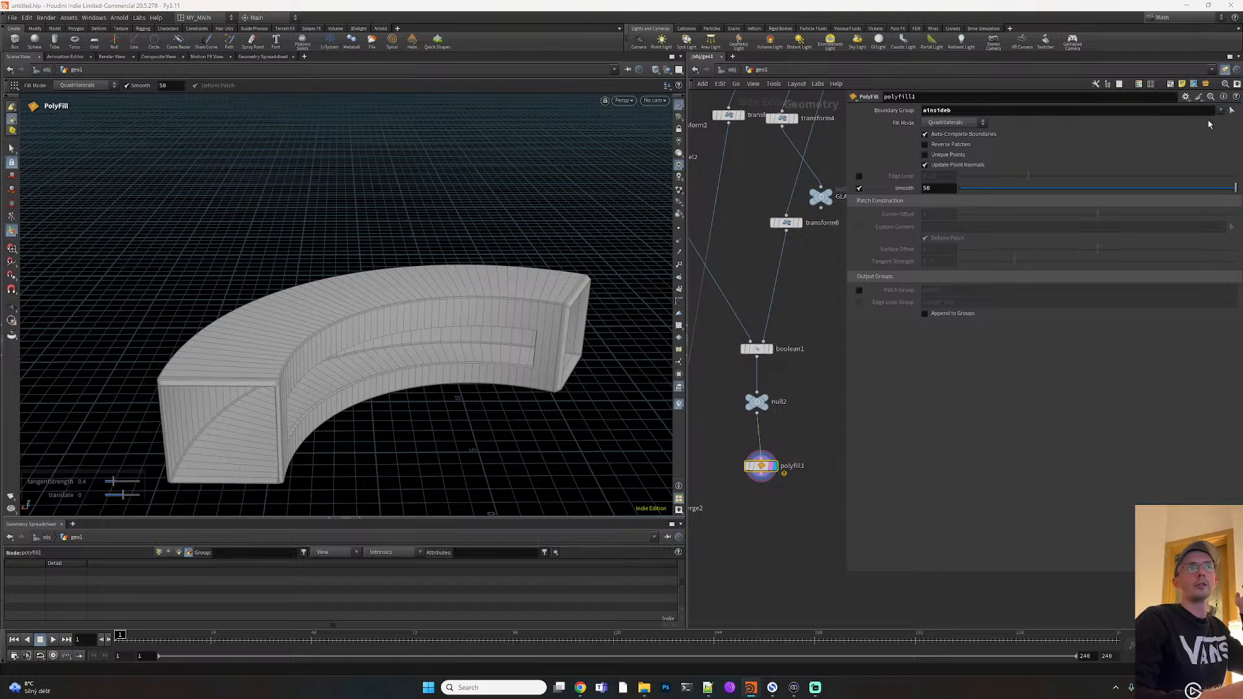
pyautogui.click(1221, 114)
pyautogui.click(1211, 131)
pyautogui.click(1221, 114)
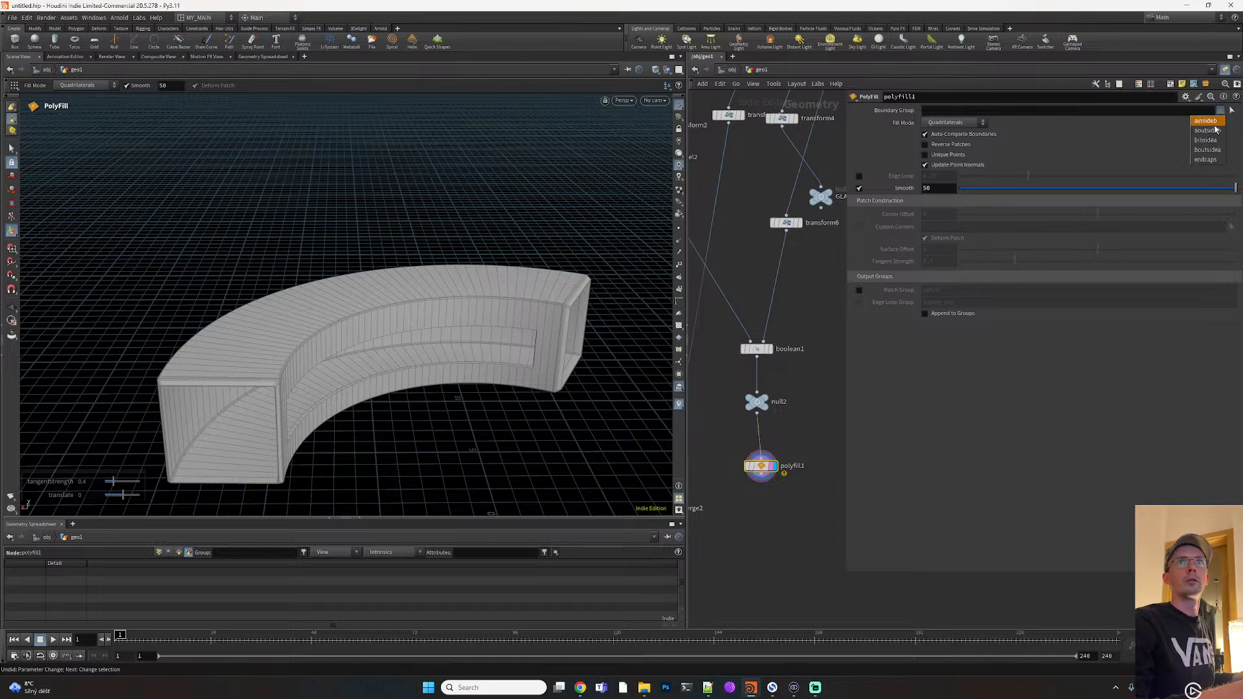
pyautogui.click(1214, 136)
pyautogui.hotkey('ctrl', 'z')
pyautogui.click(1222, 114)
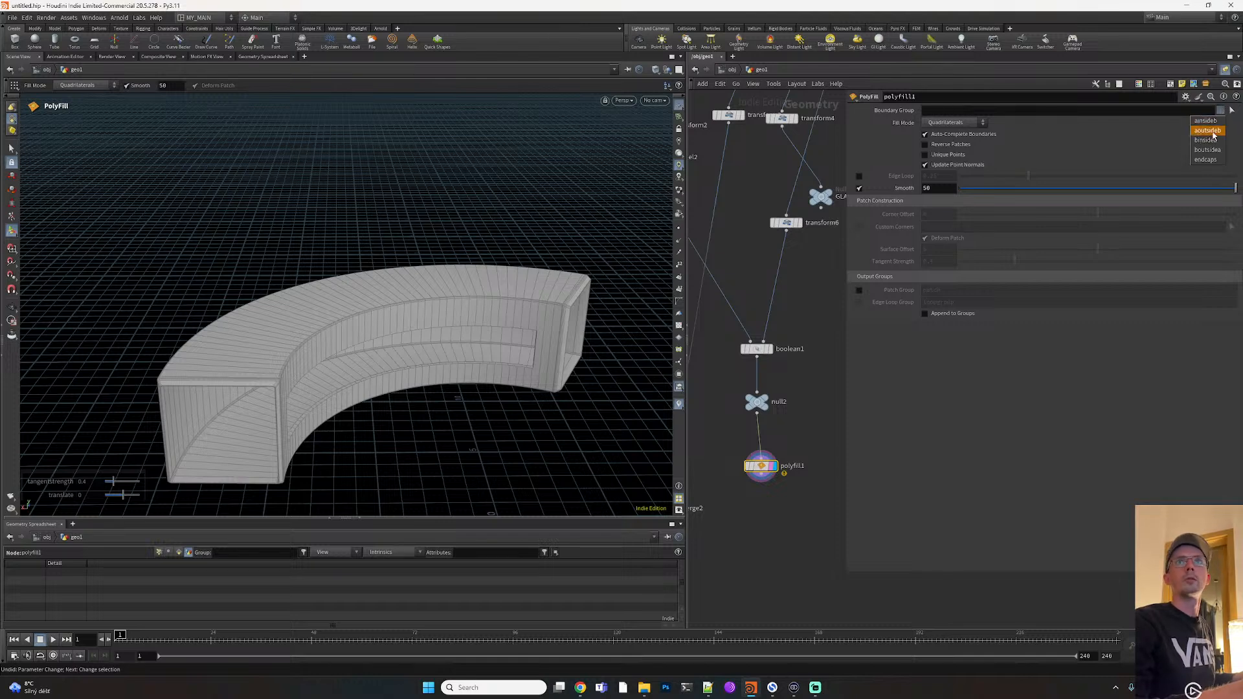
pyautogui.click(1207, 160)
pyautogui.hotkey('ctrl', 'z')
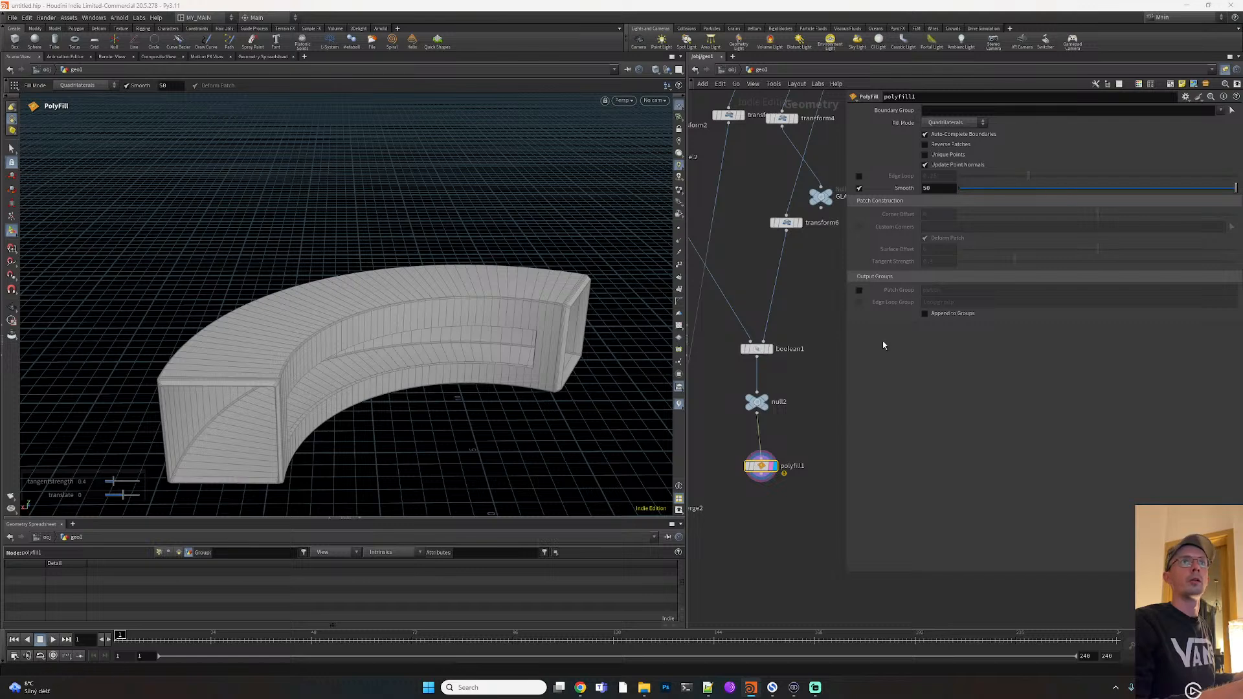
# Check the PolyFill node's info and its Unique Points option, and delete the node
pyautogui.click(743, 452)
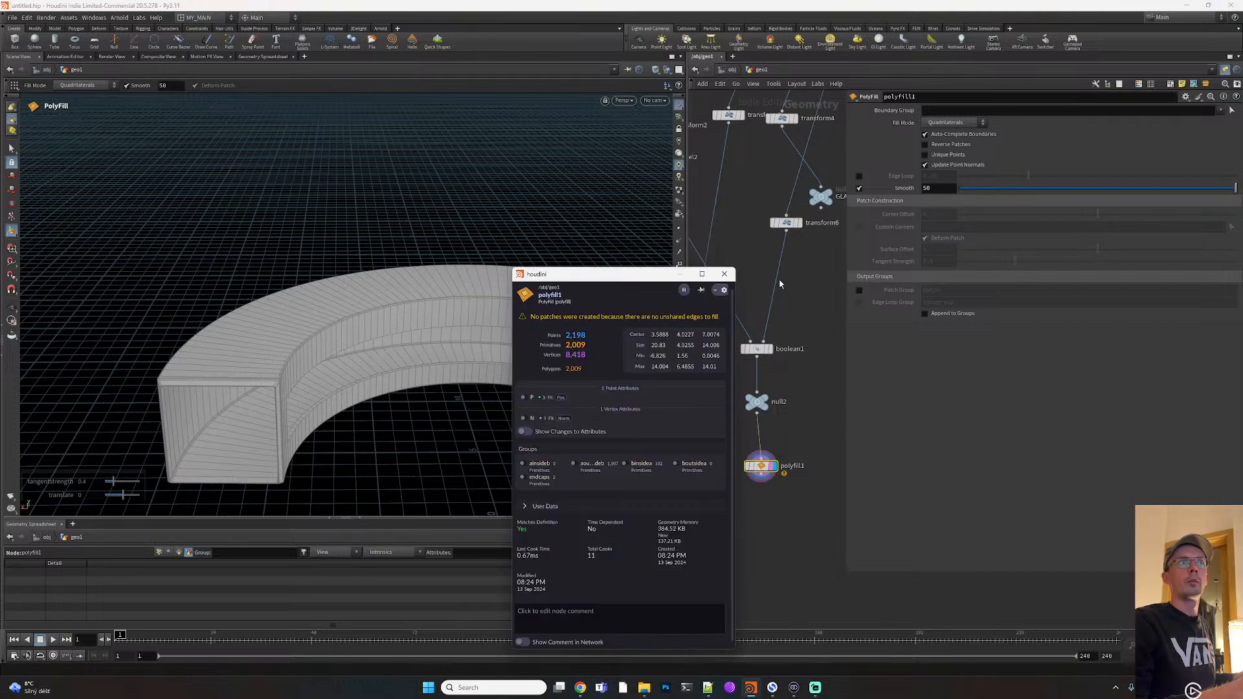
pyautogui.click(724, 279)
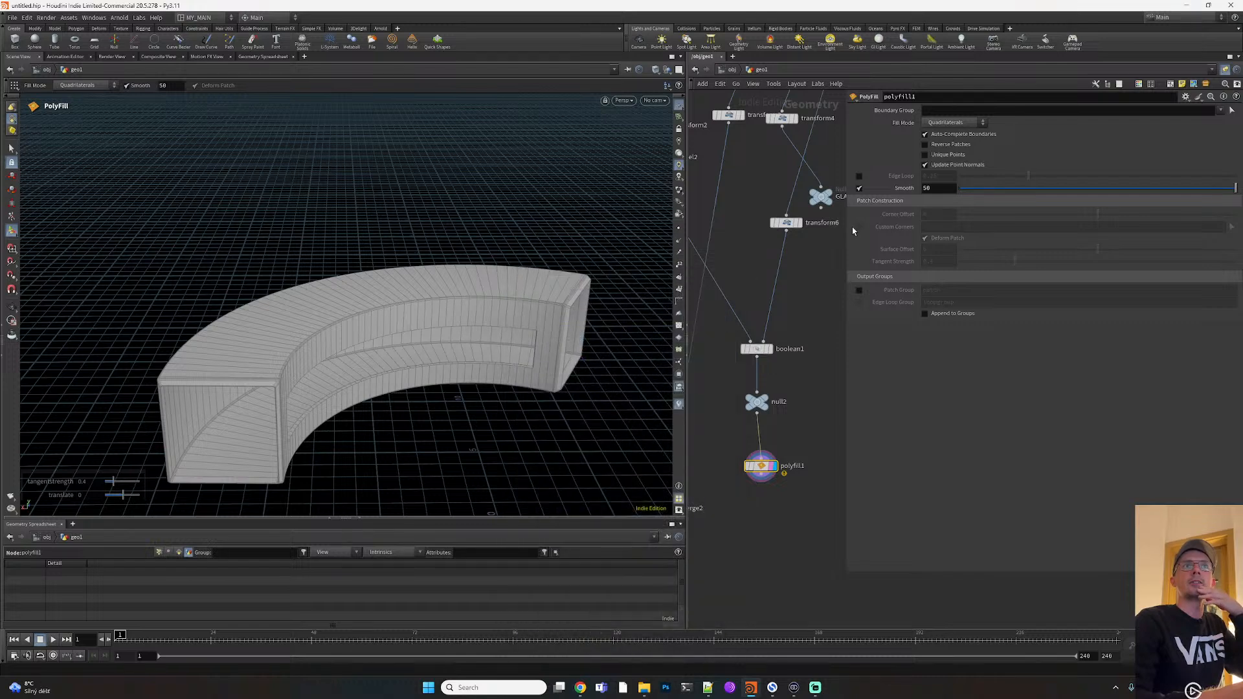
pyautogui.click(924, 155)
pyautogui.click(924, 156)
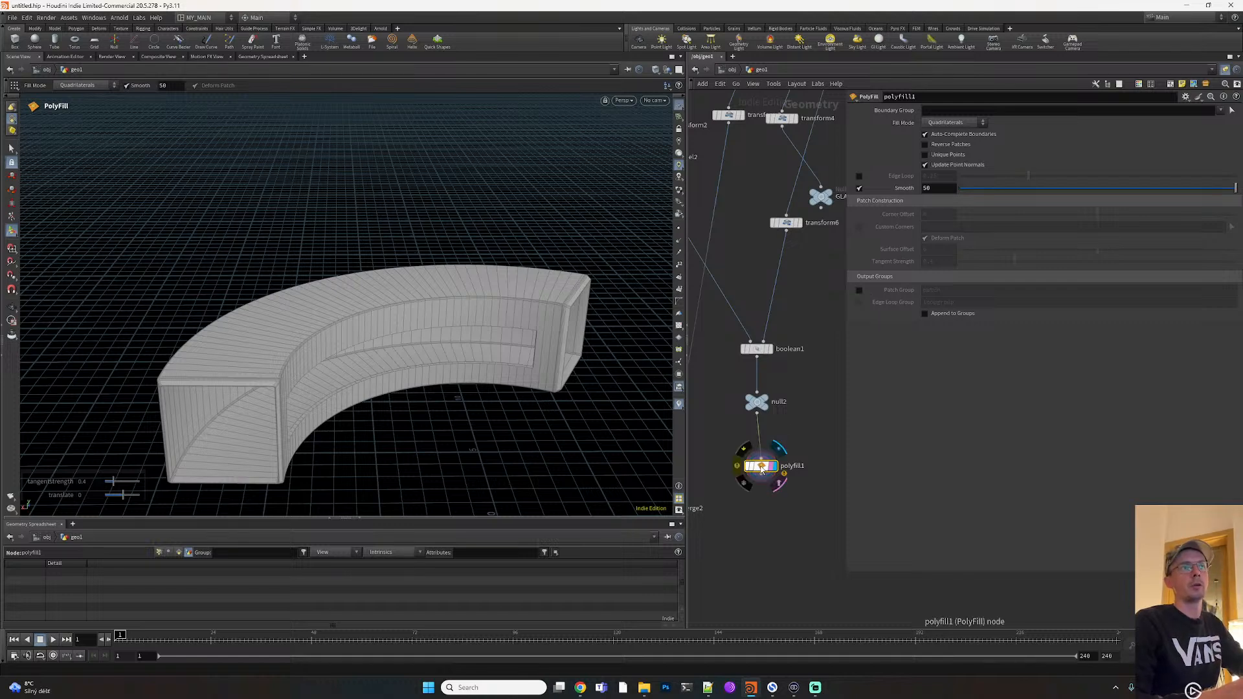
pyautogui.press('Delete')
# Compare the cutter ring from transform6 with the boolean1 and null2 results in the viewport
pyautogui.moveTo(769, 437); pyautogui.dragTo(764, 485, button='middle')
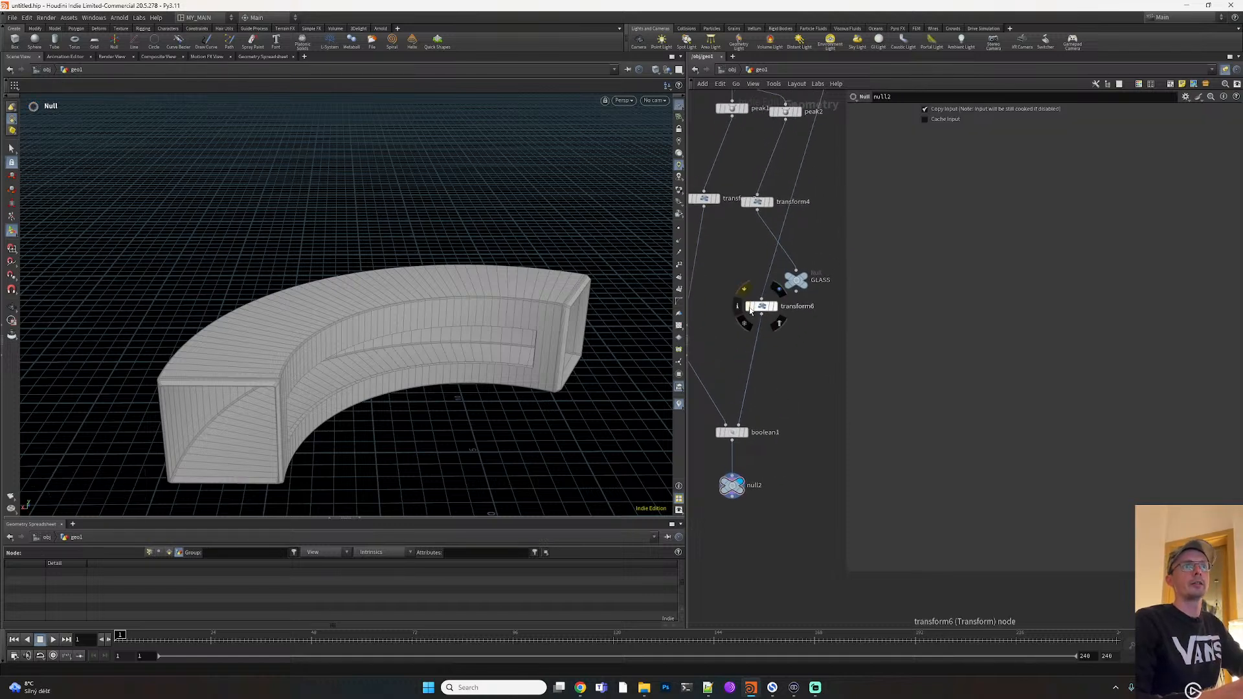
pyautogui.click(772, 308)
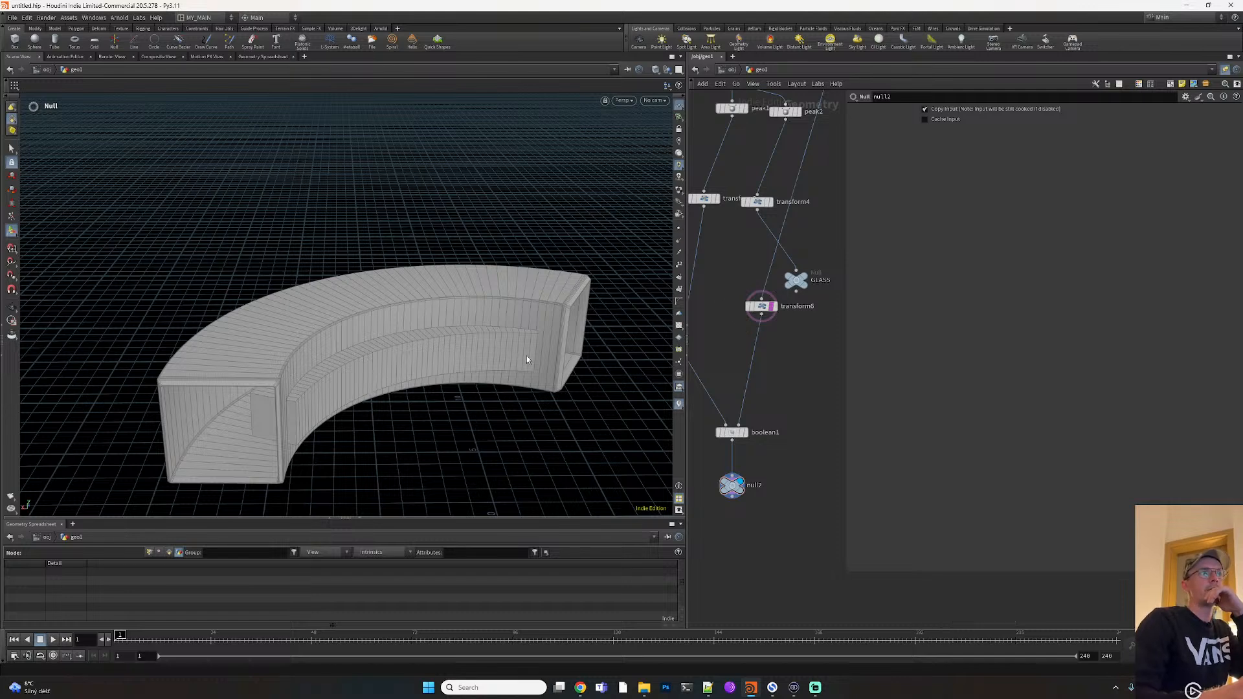
pyautogui.click(733, 433)
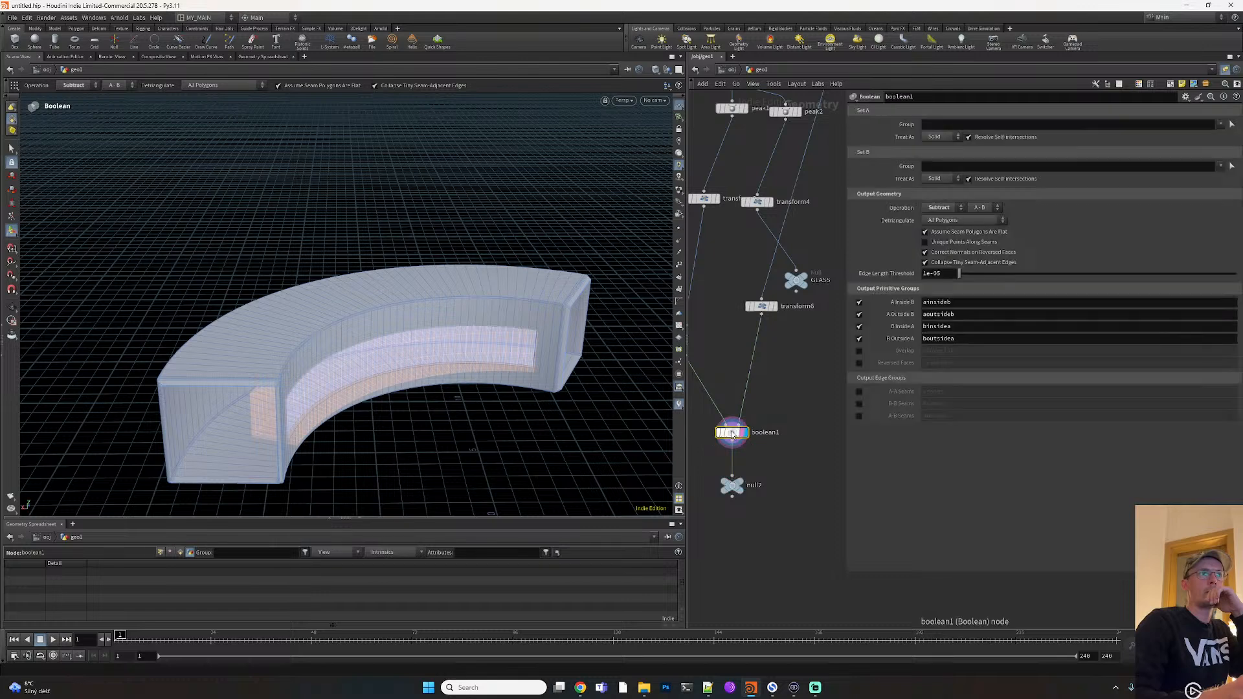
pyautogui.click(737, 484)
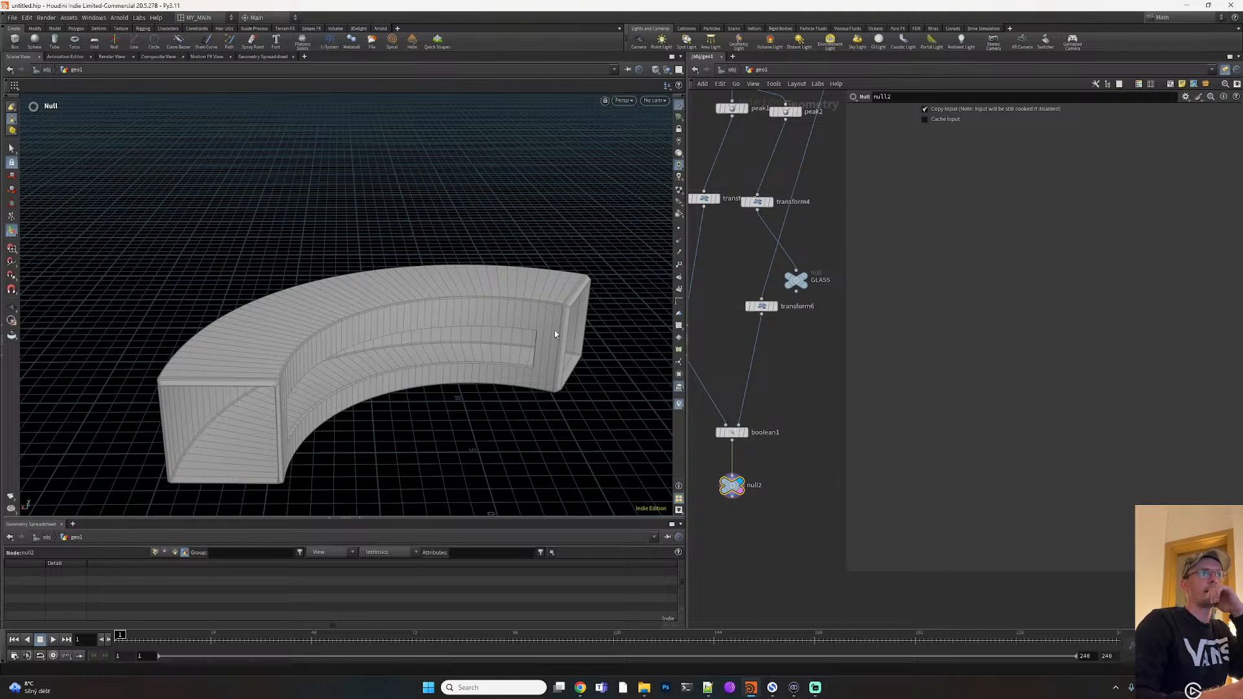
pyautogui.scroll(-5, 770, 385)
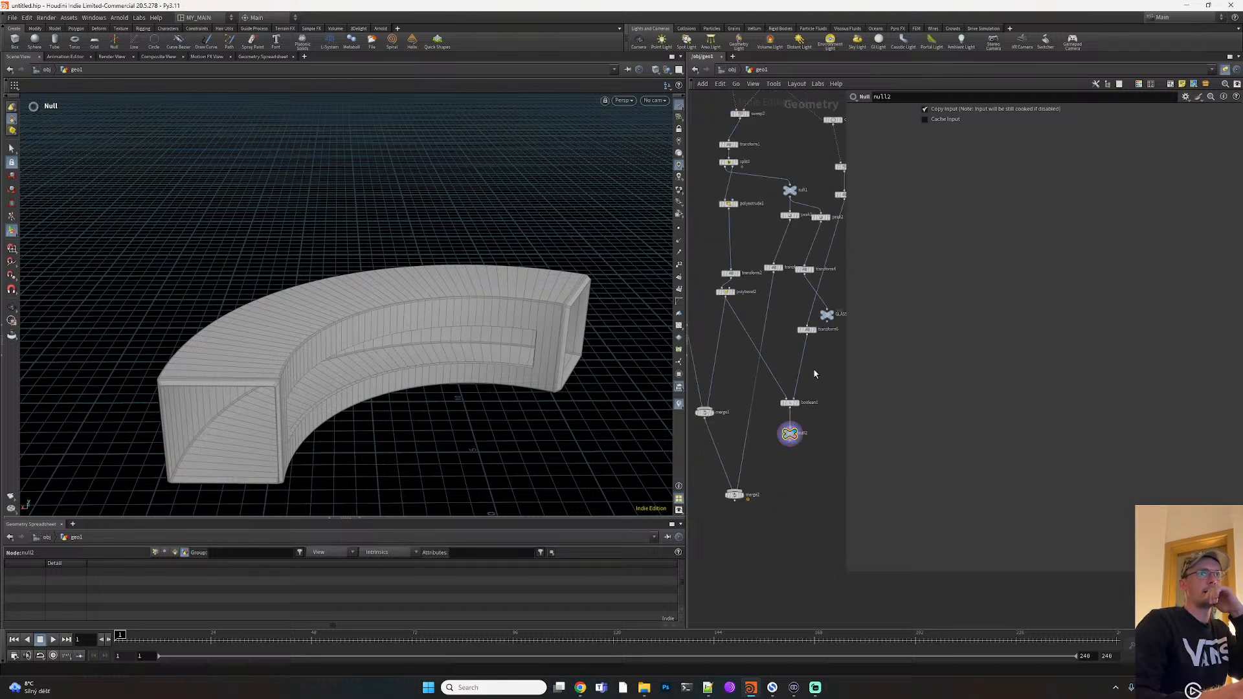
# Display the transform1 node to check the solid ring before it is hollowed out
pyautogui.moveTo(768, 396); pyautogui.dragTo(759, 391, button='middle')
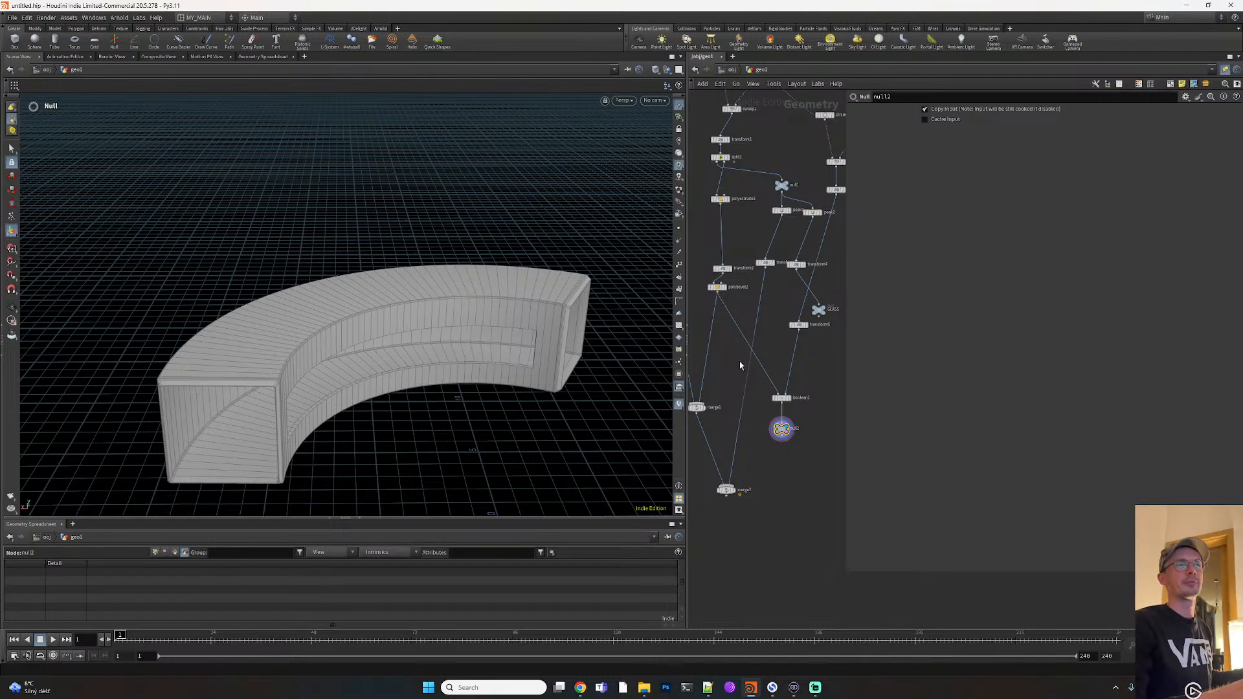
pyautogui.scroll(3, 742, 355)
pyautogui.moveTo(741, 357); pyautogui.dragTo(752, 325, button='middle')
pyautogui.moveTo(758, 194)
pyautogui.mouseDown(button='middle')
pyautogui.moveTo(761, 246)
pyautogui.moveTo(775, 258)
pyautogui.mouseUp(button='middle')
pyautogui.click(758, 174)
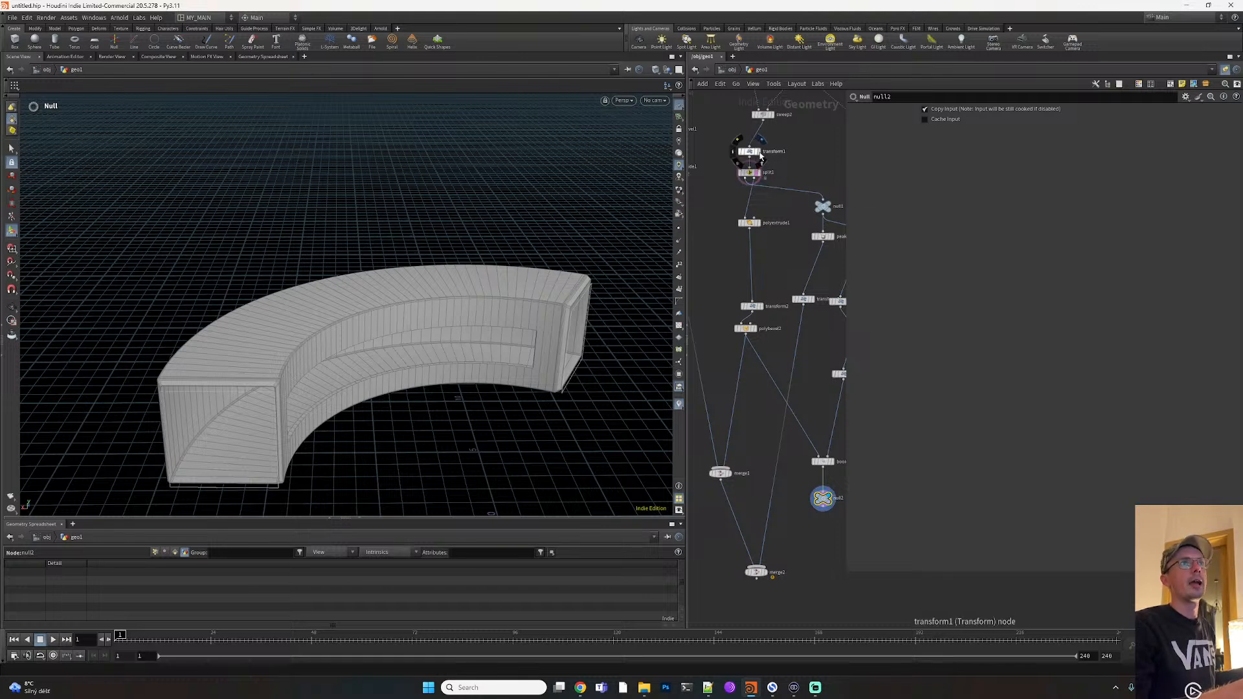
pyautogui.click(761, 160)
pyautogui.click(751, 152)
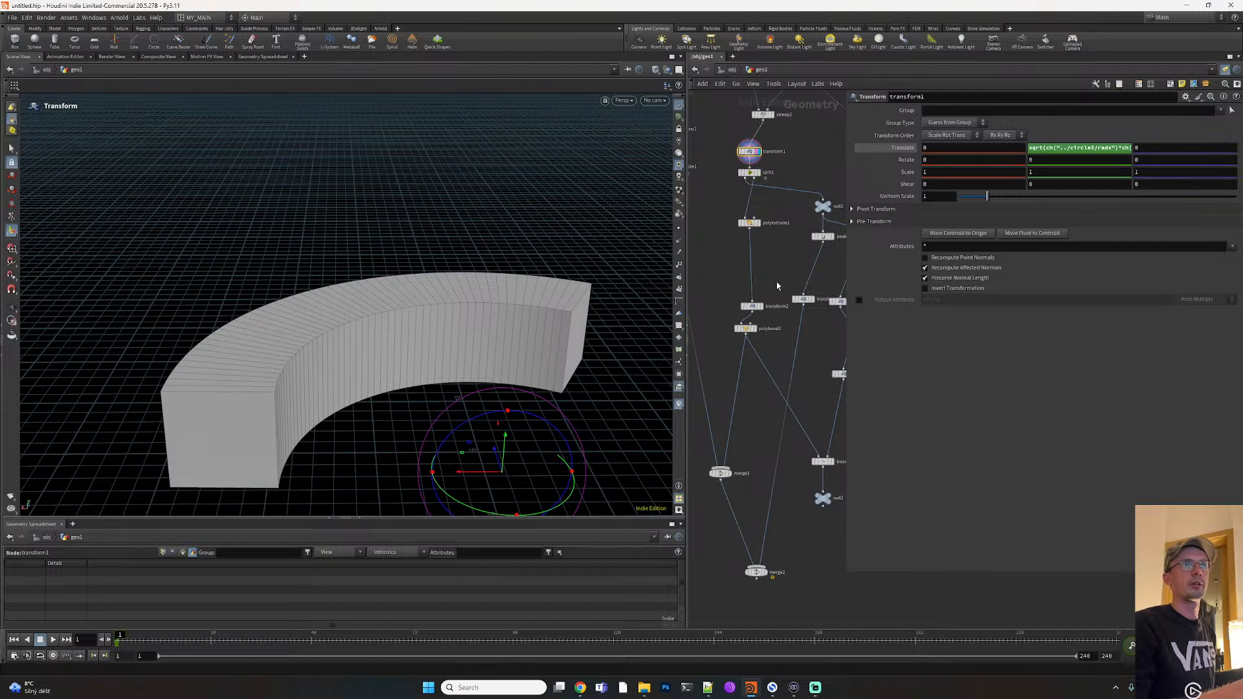
# Add a Null node in an empty area of the geometry network
pyautogui.scroll(-5, 778, 286)
pyautogui.press('Tab')
pyautogui.write('nu')
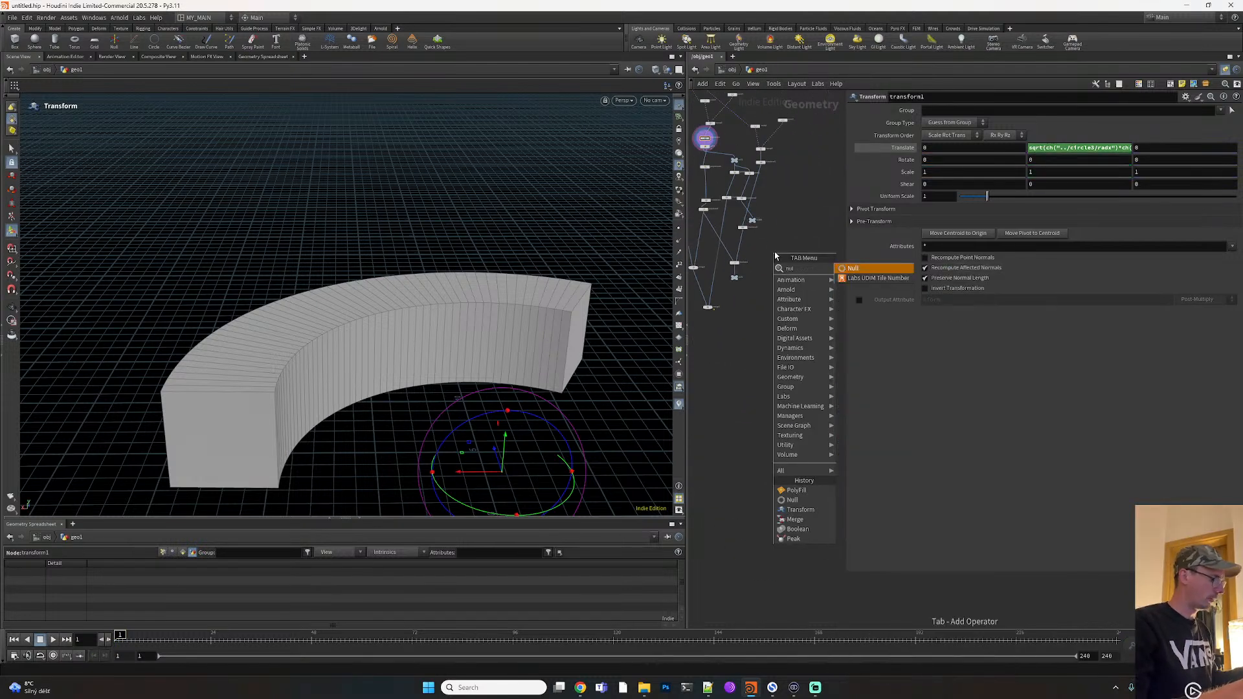
pyautogui.click(849, 269)
pyautogui.click(804, 267)
# Connect transform1's output to the new Null, place it beside null2, and display it
pyautogui.moveTo(707, 144)
pyautogui.scroll(3, 707, 144)
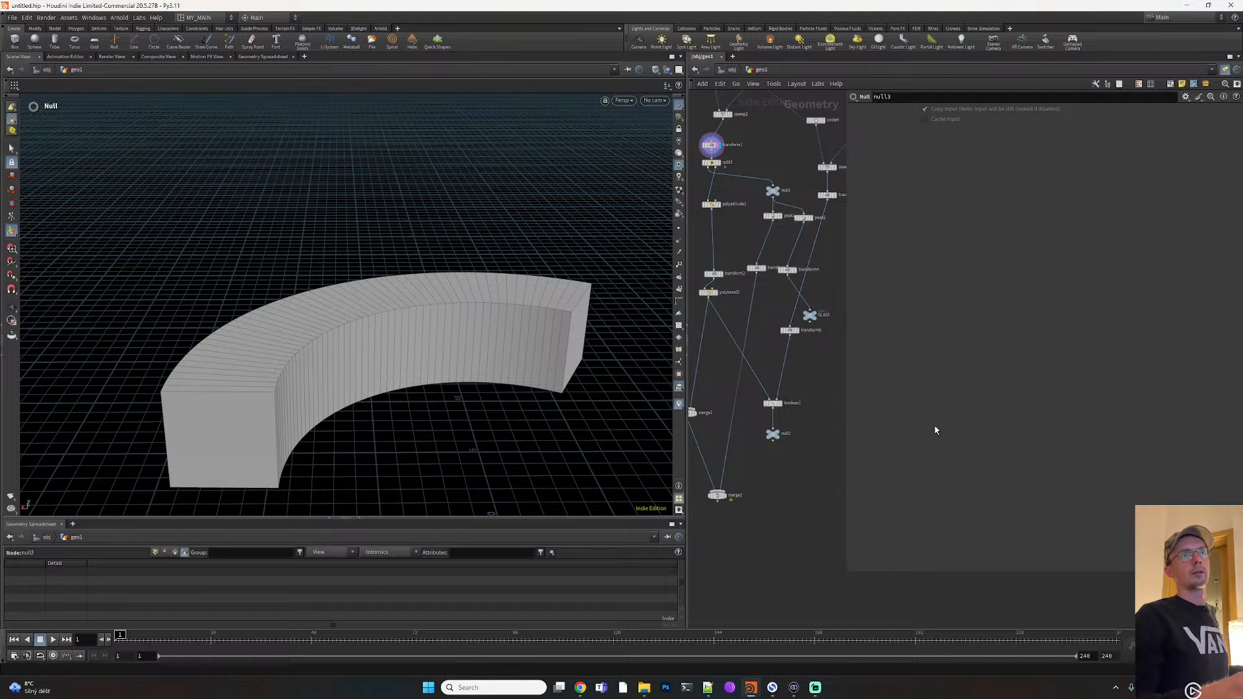
pyautogui.moveTo(832, 383); pyautogui.dragTo(767, 351, button='middle')
pyautogui.scroll(-3, 766, 352)
pyautogui.moveTo(811, 368)
pyautogui.scroll(2, 695, 214)
pyautogui.moveTo(696, 213); pyautogui.dragTo(786, 406)
pyautogui.scroll(2, 785, 405)
pyautogui.scroll(-5, 785, 430)
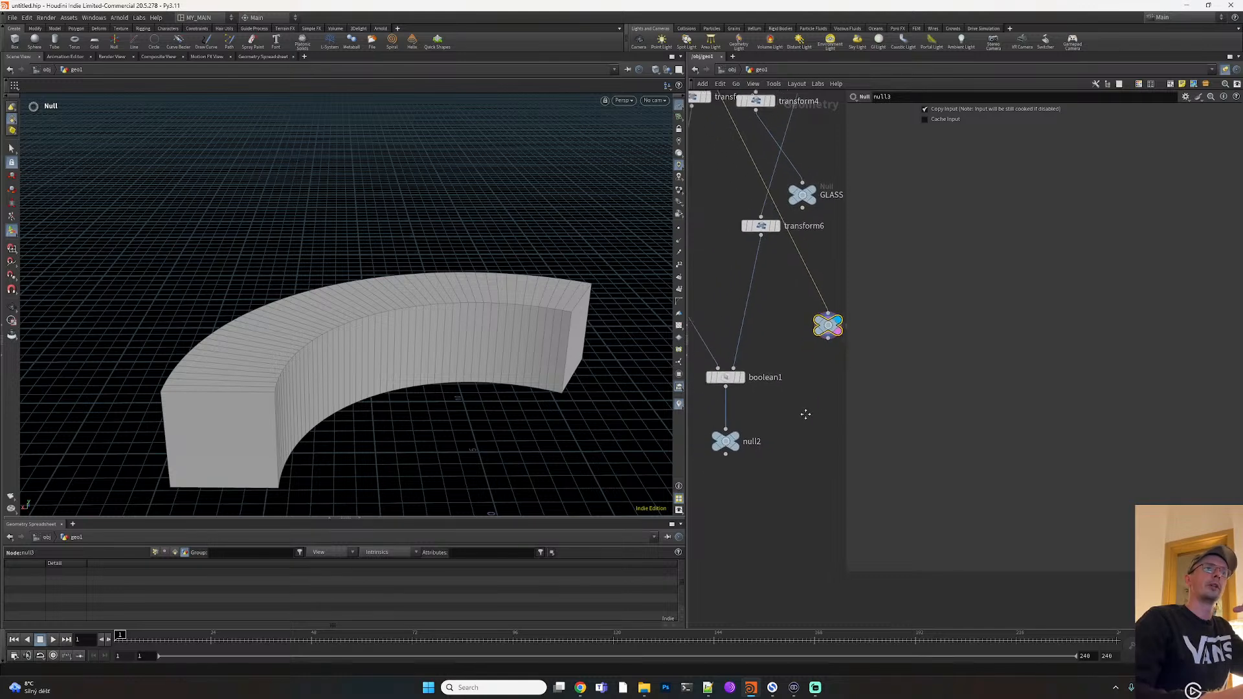
pyautogui.moveTo(784, 239); pyautogui.dragTo(787, 326)
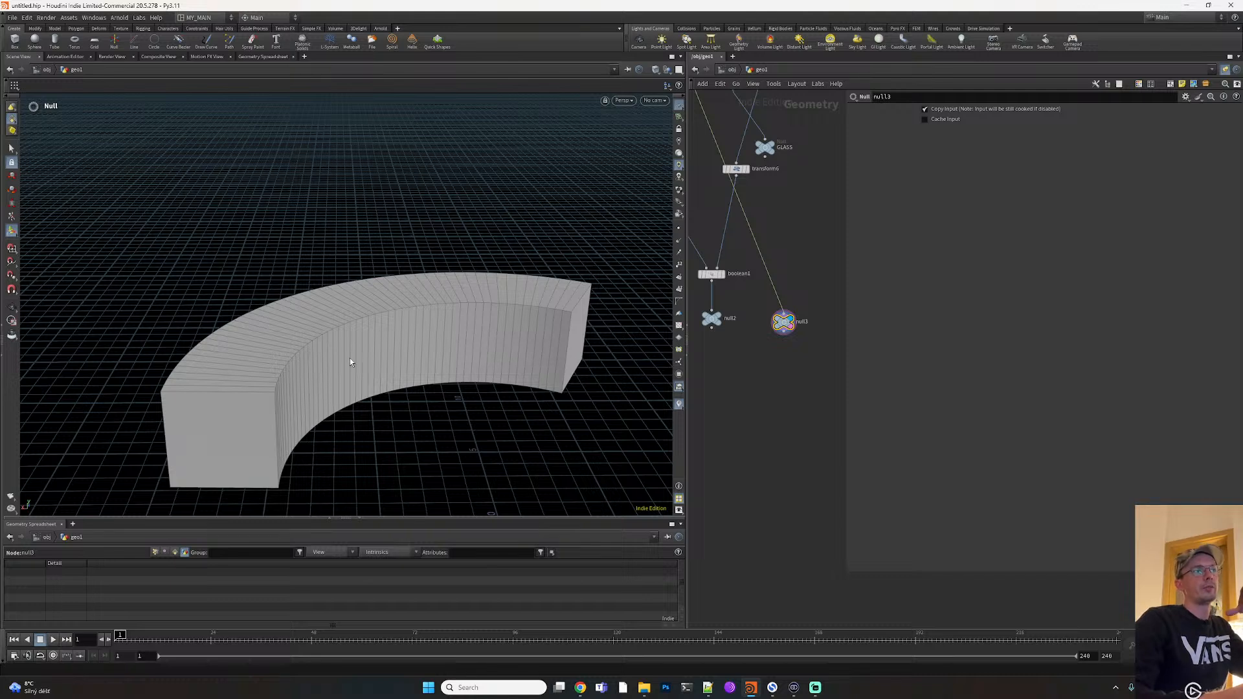
# Activate the Select tool for picking faces in the viewport and try selecting faces of the ring's inner wall
pyautogui.click(12, 150)
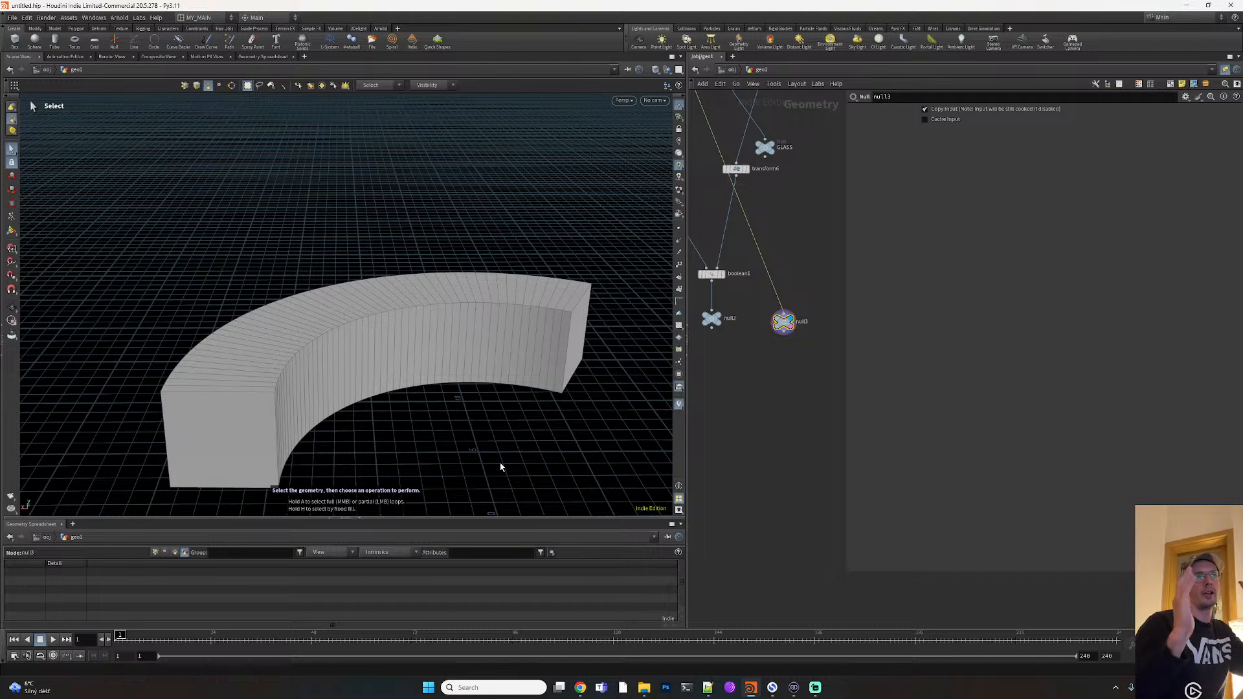
pyautogui.click(259, 85)
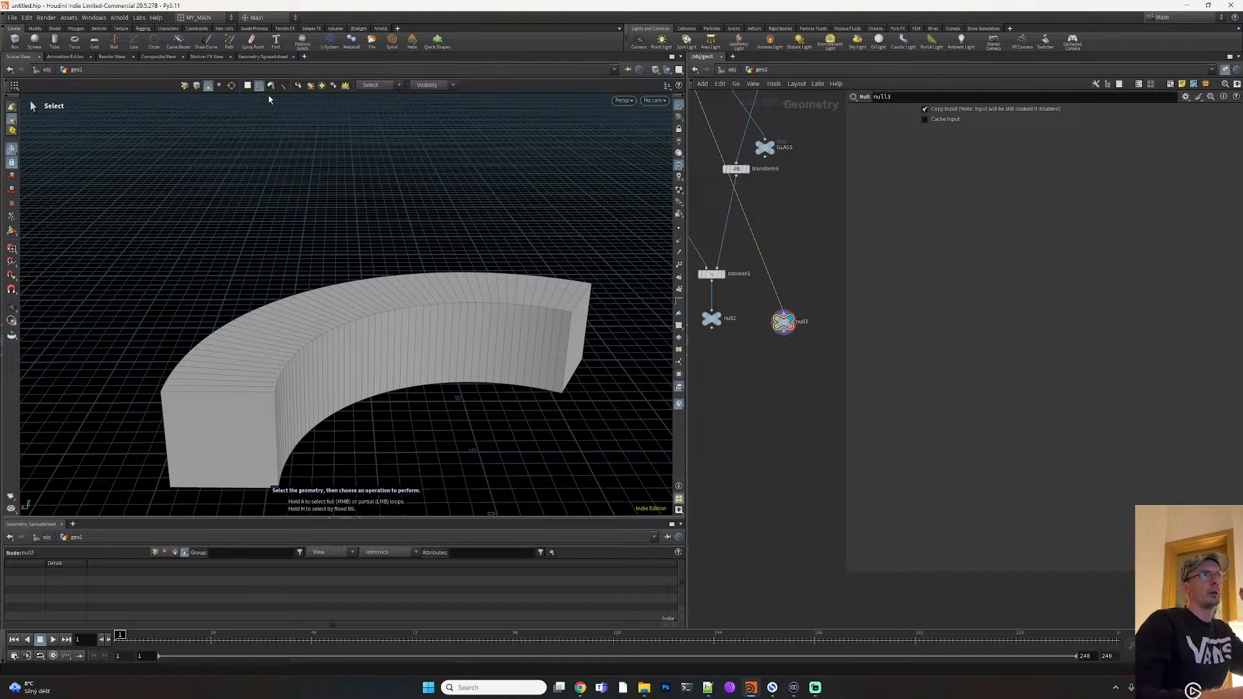
pyautogui.click(509, 340)
pyautogui.press('Escape')
pyautogui.moveTo(450, 438); pyautogui.dragTo(353, 444)
pyautogui.keyDown('shift'); pyautogui.click(238, 378); pyautogui.keyUp('shift')
pyautogui.moveTo(245, 378)
pyautogui.keyDown('shift'); pyautogui.mouseDown()
pyautogui.moveTo(541, 368)
pyautogui.moveTo(455, 346)
pyautogui.moveTo(391, 347)
pyautogui.moveTo(542, 360)
pyautogui.moveTo(507, 371)
pyautogui.mouseUp(); pyautogui.keyUp('shift')
pyautogui.keyDown('alt'); pyautogui.moveTo(409, 323); pyautogui.dragTo(454, 400); pyautogui.keyUp('alt')
pyautogui.click(459, 454)
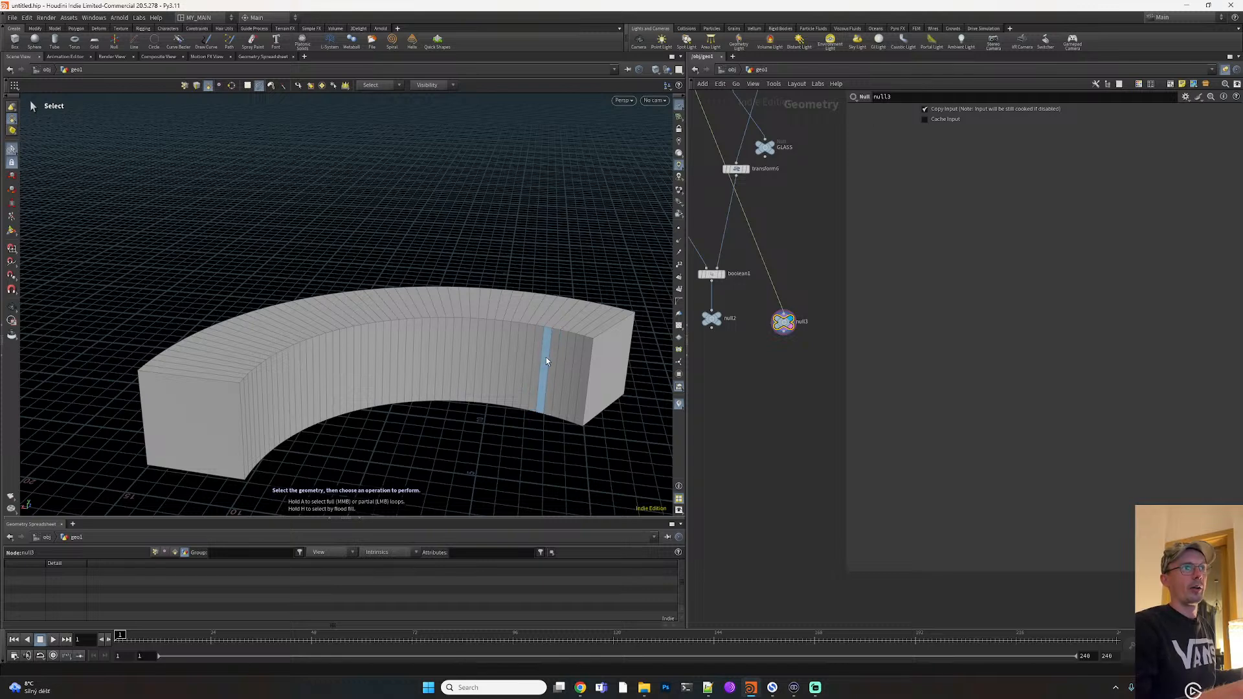
# Select the consecutive vertical faces along the ring's inner curved wall, leaving out the narrow strips near both ends
pyautogui.click(560, 361)
pyautogui.keyDown('shift'); pyautogui.click(552, 361); pyautogui.keyUp('shift')
pyautogui.keyDown('shift'); pyautogui.click(544, 360); pyautogui.keyUp('shift')
pyautogui.keyDown('shift'); pyautogui.click(536, 356); pyautogui.keyUp('shift')
pyautogui.keyDown('shift'); pyautogui.click(529, 355); pyautogui.keyUp('shift')
pyautogui.keyDown('shift'); pyautogui.click(522, 353); pyautogui.keyUp('shift')
pyautogui.keyDown('shift'); pyautogui.click(511, 352); pyautogui.keyUp('shift')
pyautogui.keyDown('shift'); pyautogui.click(506, 352); pyautogui.keyUp('shift')
pyautogui.keyDown('shift'); pyautogui.click(497, 352); pyautogui.keyUp('shift')
pyautogui.keyDown('shift'); pyautogui.click(486, 354); pyautogui.keyUp('shift')
pyautogui.keyDown('shift'); pyautogui.click(479, 354); pyautogui.keyUp('shift')
pyautogui.keyDown('shift'); pyautogui.click(470, 356); pyautogui.keyUp('shift')
pyautogui.keyDown('shift'); pyautogui.click(447, 357); pyautogui.keyUp('shift')
pyautogui.keyDown('shift'); pyautogui.click(441, 356); pyautogui.keyUp('shift')
pyautogui.keyDown('shift'); pyautogui.click(422, 359); pyautogui.keyUp('shift')
pyautogui.keyDown('shift'); pyautogui.click(416, 359); pyautogui.keyUp('shift')
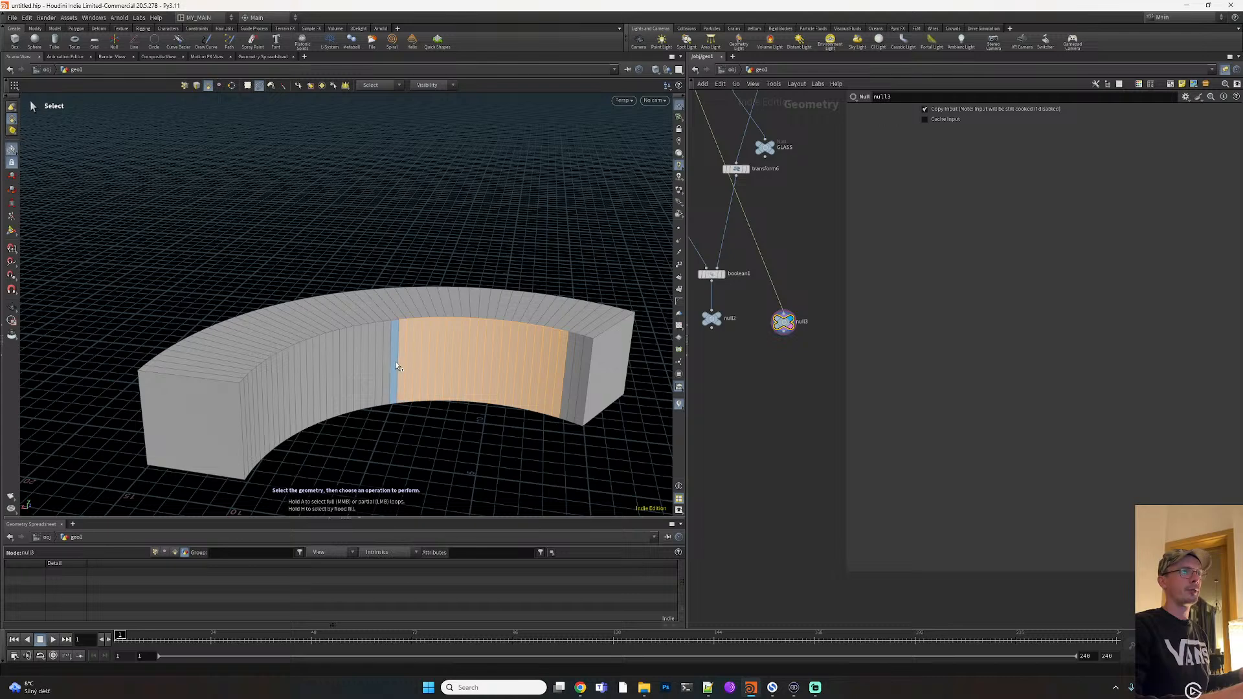
pyautogui.keyDown('shift'); pyautogui.click(353, 368); pyautogui.keyUp('shift')
pyautogui.keyDown('shift'); pyautogui.click(348, 371); pyautogui.keyUp('shift')
pyautogui.keyDown('shift'); pyautogui.click(343, 371); pyautogui.keyUp('shift')
pyautogui.keyDown('shift'); pyautogui.click(335, 373); pyautogui.keyUp('shift')
pyautogui.keyDown('shift'); pyautogui.click(326, 375); pyautogui.keyUp('shift')
pyautogui.keyDown('shift'); pyautogui.click(321, 375); pyautogui.keyUp('shift')
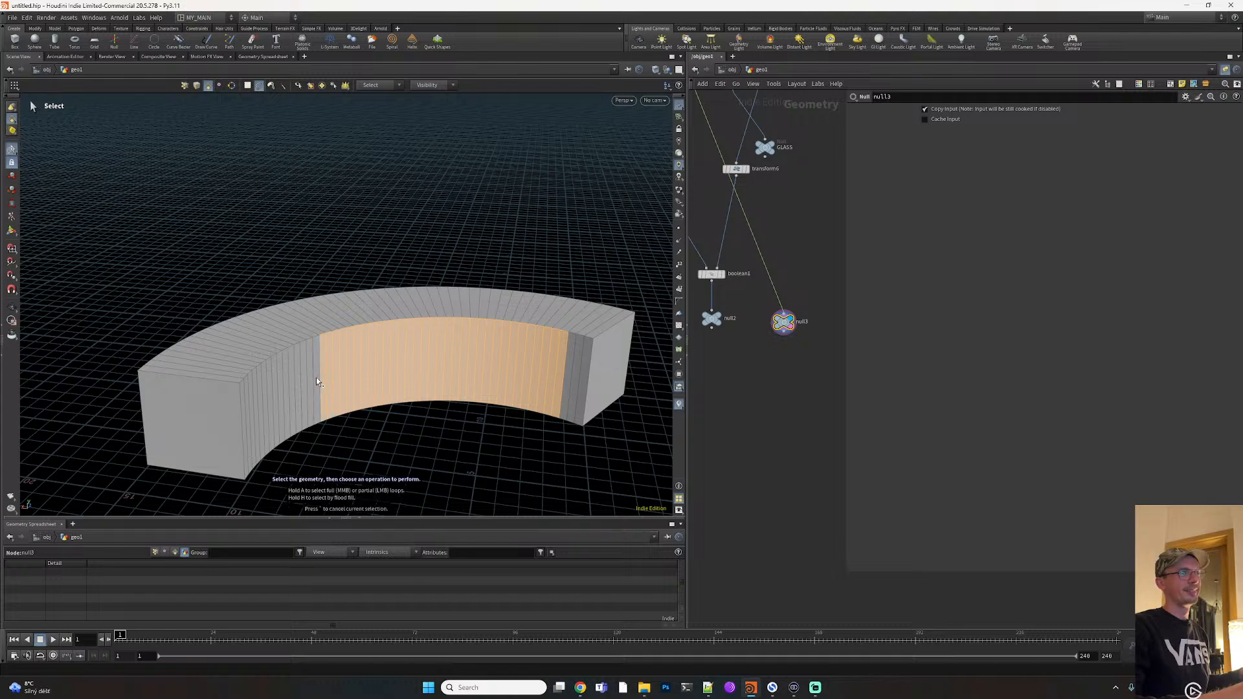
pyautogui.keyDown('shift'); pyautogui.click(315, 378); pyautogui.keyUp('shift')
pyautogui.keyDown('shift'); pyautogui.click(309, 381); pyautogui.keyUp('shift')
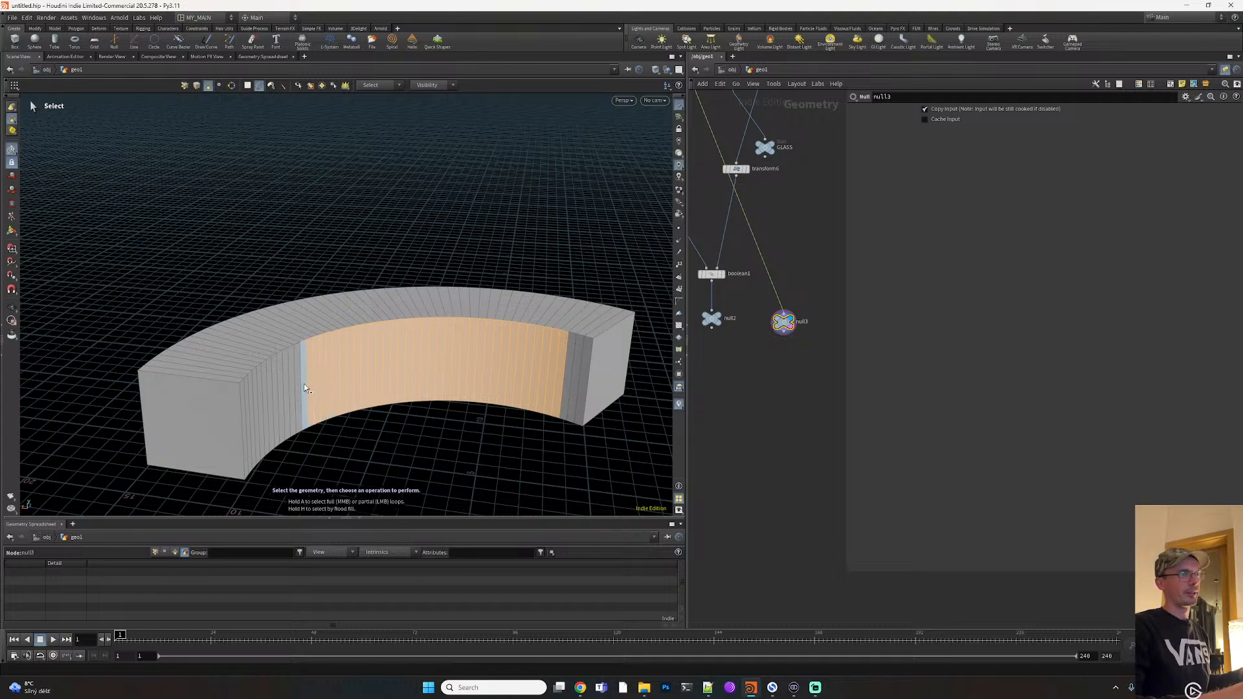
pyautogui.keyDown('shift'); pyautogui.click(290, 394); pyautogui.keyUp('shift')
pyautogui.keyDown('shift'); pyautogui.click(286, 394); pyautogui.keyUp('shift')
pyautogui.keyDown('shift'); pyautogui.click(281, 399); pyautogui.keyUp('shift')
pyautogui.keyDown('shift'); pyautogui.click(276, 405); pyautogui.keyUp('shift')
# Apply a Blast to the selected inner-wall faces and enable Delete Non Selected so only they are kept
pyautogui.press('Tab')
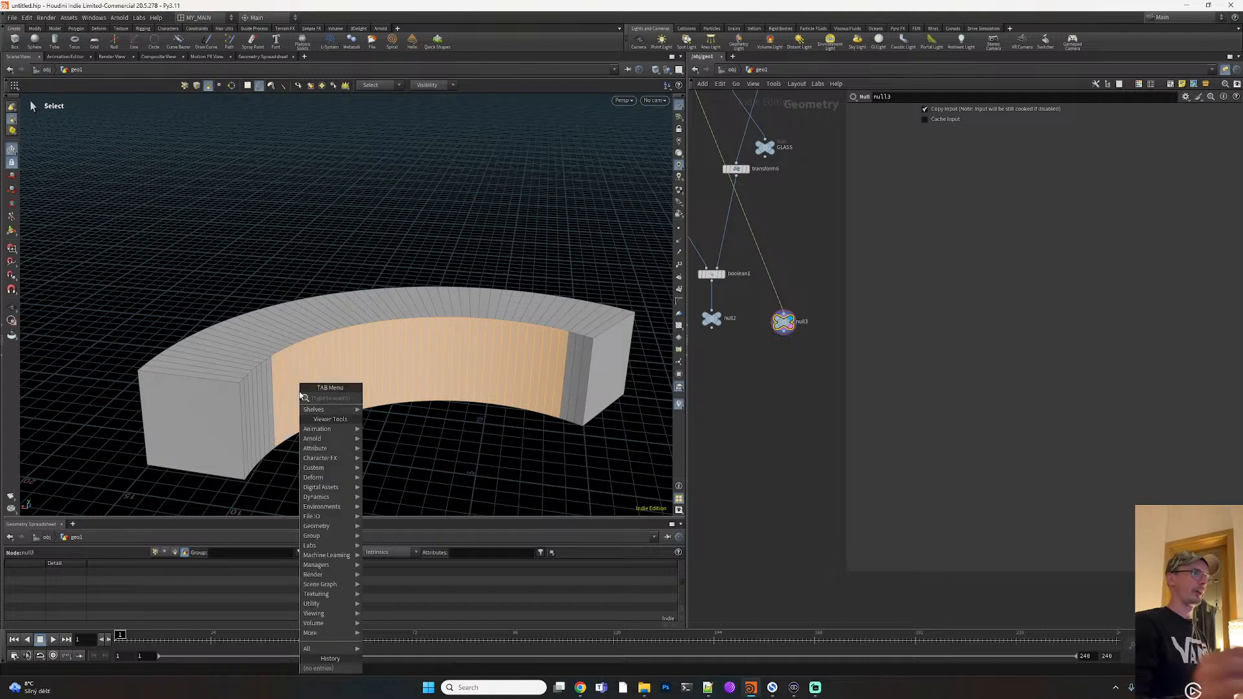
pyautogui.write('blast')
pyautogui.press('Return')
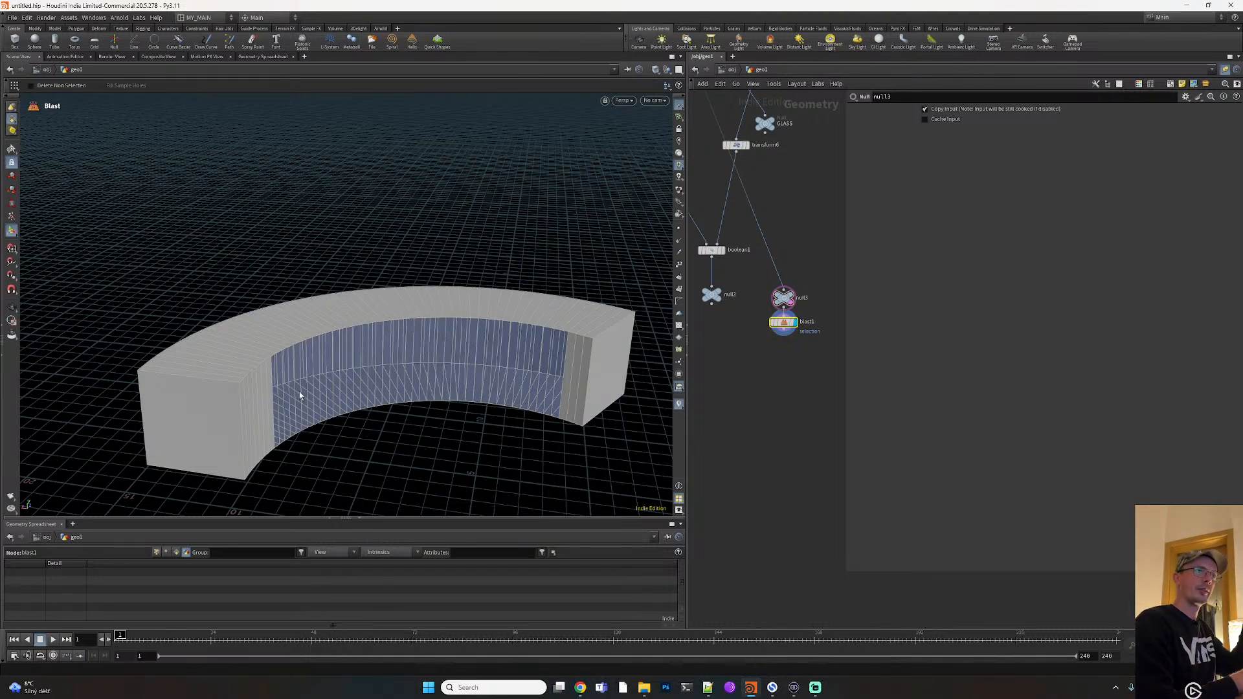
pyautogui.click(782, 324)
pyautogui.click(925, 145)
# Add a Merge node below null2 and blast1, and connect both of their outputs to it
pyautogui.moveTo(749, 348); pyautogui.dragTo(759, 347, button='middle')
pyautogui.moveTo(722, 298); pyautogui.dragTo(724, 316)
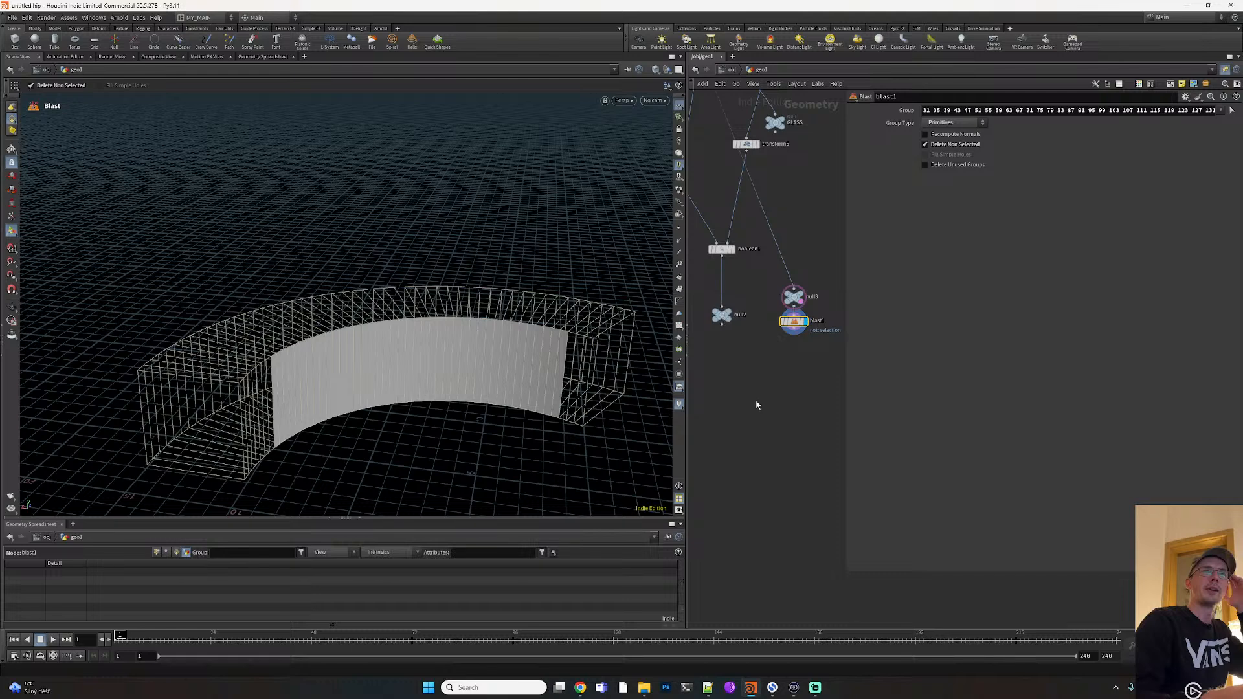
pyautogui.press('Tab')
pyautogui.write('merge')
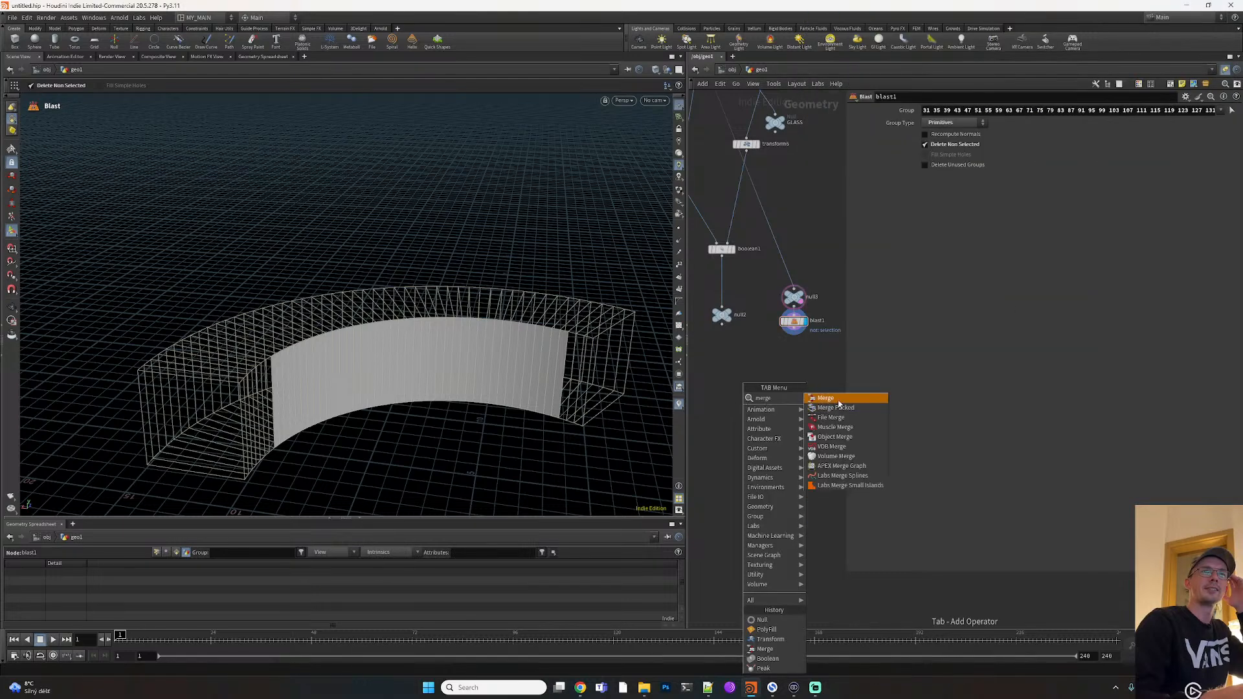
pyautogui.click(837, 399)
pyautogui.click(735, 378)
pyautogui.moveTo(722, 323)
pyautogui.mouseDown()
pyautogui.moveTo(735, 371)
pyautogui.moveTo(779, 389)
pyautogui.mouseUp()
pyautogui.click(795, 332)
pyautogui.click(734, 371)
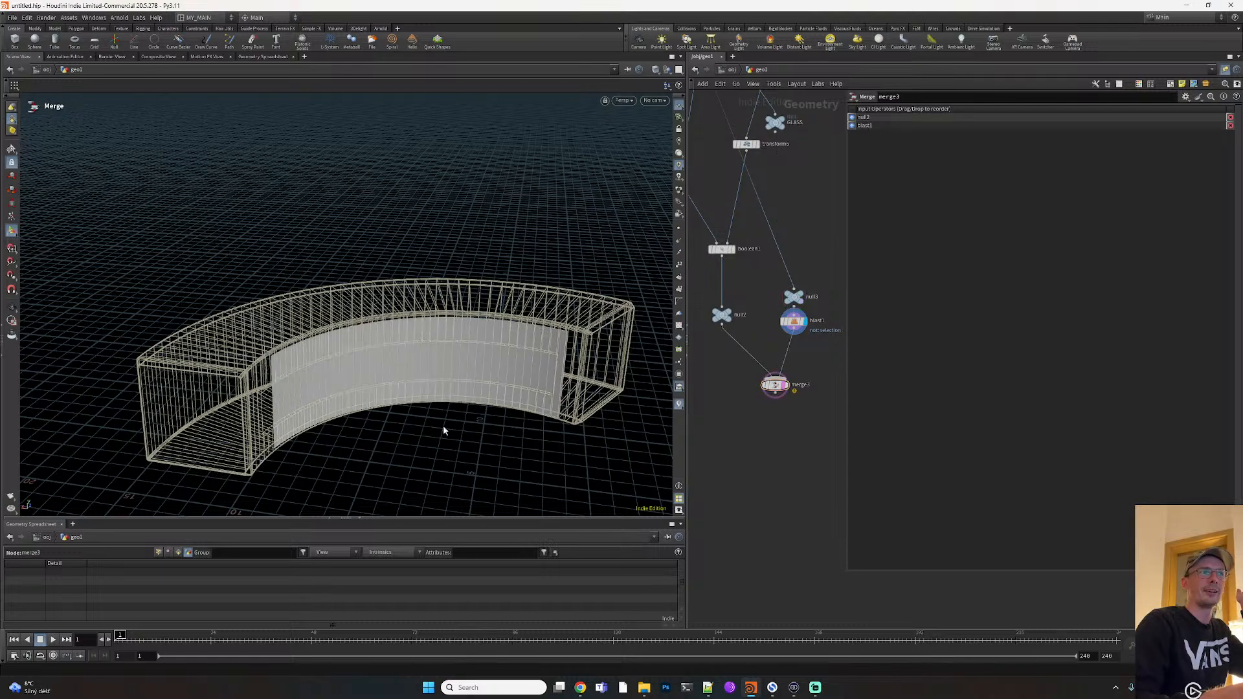
# Set the starting arc angle of circle4, the cutter's path circle, to 30
pyautogui.press('Escape')
pyautogui.moveTo(420, 433)
pyautogui.mouseDown()
pyautogui.moveTo(369, 419)
pyautogui.moveTo(330, 427)
pyautogui.moveTo(352, 438)
pyautogui.moveTo(373, 419)
pyautogui.moveTo(402, 421)
pyautogui.mouseUp()
pyautogui.press('Return')
pyautogui.moveTo(817, 207)
pyautogui.mouseDown(button='middle')
pyautogui.moveTo(837, 277)
pyautogui.moveTo(826, 330)
pyautogui.mouseUp(button='middle')
pyautogui.moveTo(832, 233); pyautogui.dragTo(815, 360, button='middle')
pyautogui.moveTo(820, 293)
pyautogui.mouseDown(button='middle')
pyautogui.moveTo(768, 350)
pyautogui.moveTo(802, 334)
pyautogui.mouseUp(button='middle')
pyautogui.click(809, 162)
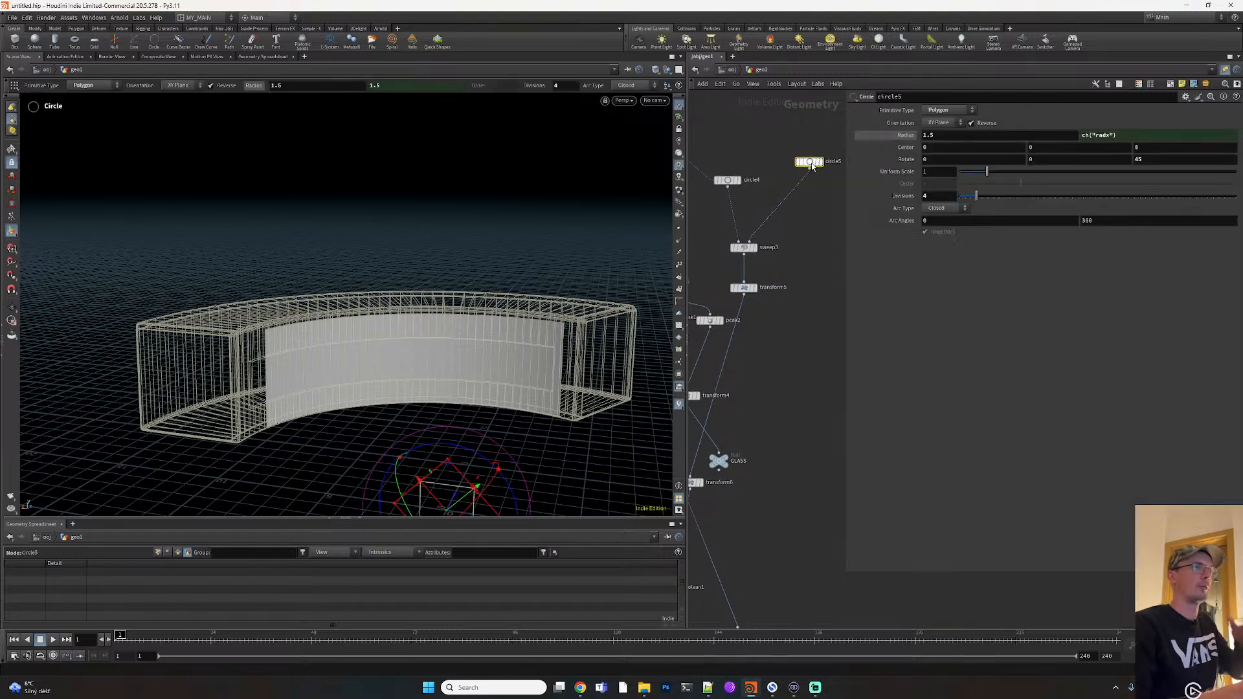
pyautogui.click(727, 180)
pyautogui.click(942, 222)
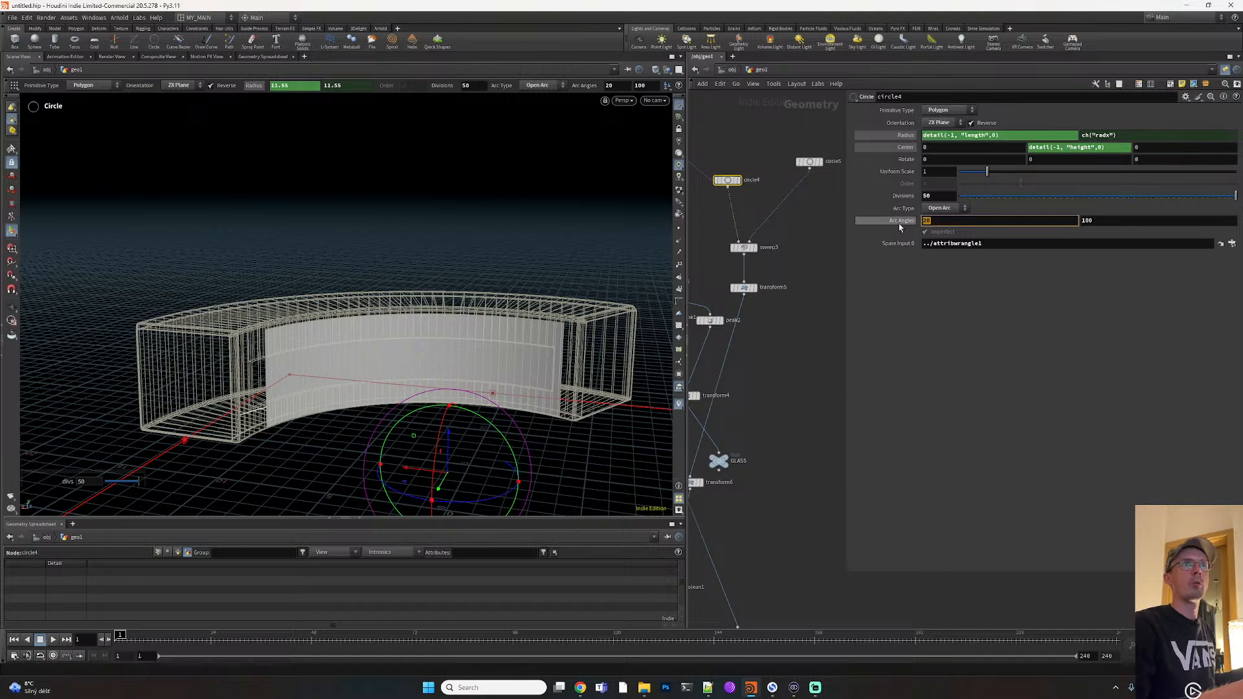
pyautogui.press('Return')
# Display merge3 and examine the window opening in the inner wall up close
pyautogui.moveTo(751, 546); pyautogui.dragTo(770, 443, button='middle')
pyautogui.scroll(3, 769, 438)
pyautogui.click(768, 434)
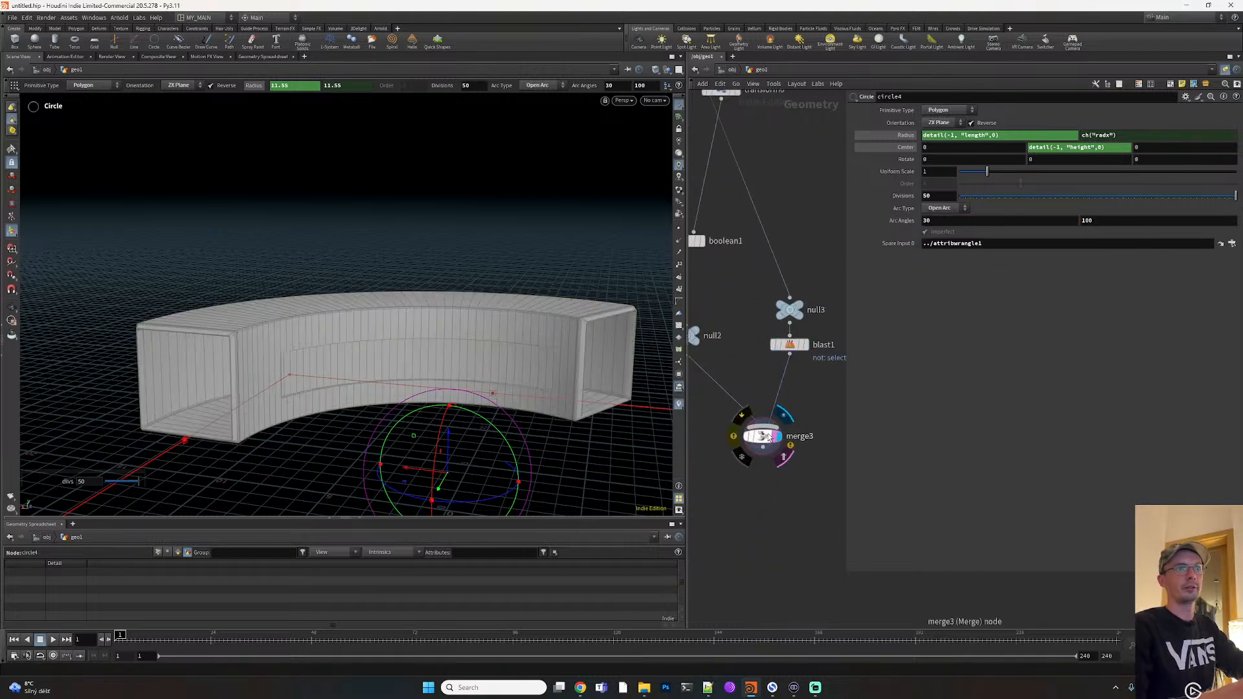
pyautogui.keyDown('alt'); pyautogui.moveTo(418, 353); pyautogui.dragTo(274, 402, button='right'); pyautogui.keyUp('alt')
pyautogui.keyDown('alt'); pyautogui.moveTo(274, 402); pyautogui.dragTo(946, 466); pyautogui.keyUp('alt')
# Move the GLASS null into free space and rename it WINDOW_SIDES
pyautogui.scroll(-5, 814, 483)
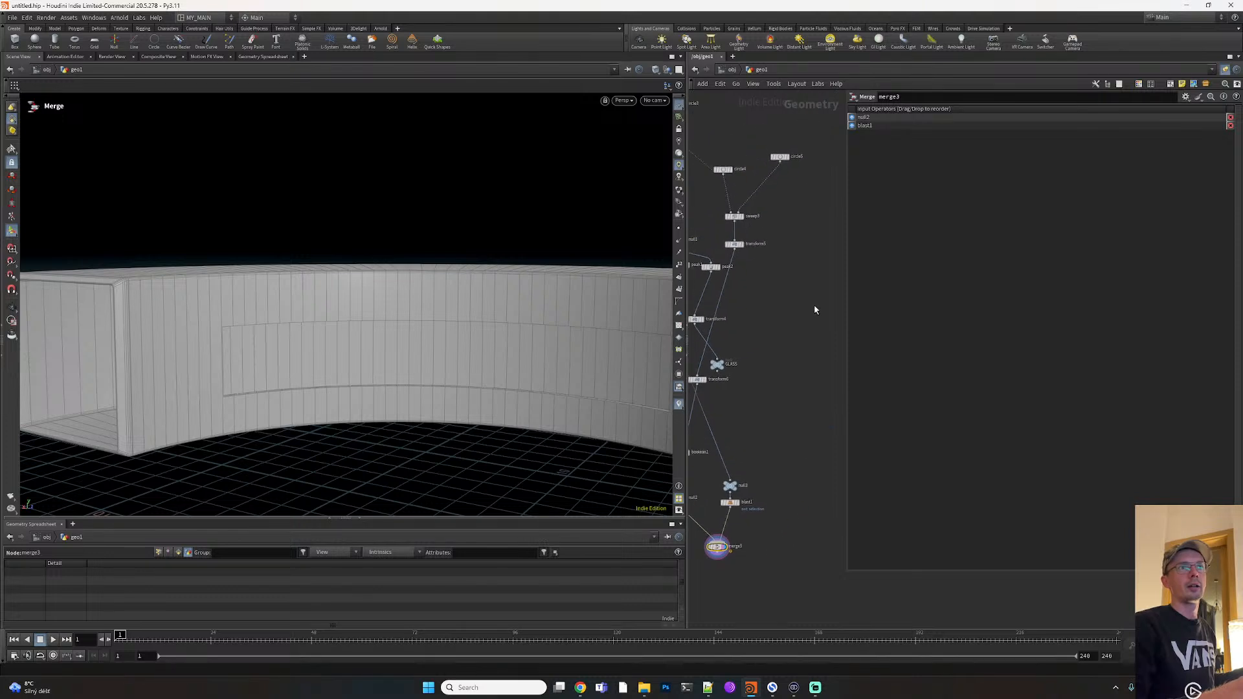
pyautogui.scroll(3, 820, 337)
pyautogui.moveTo(747, 381); pyautogui.dragTo(806, 382)
pyautogui.click(807, 381)
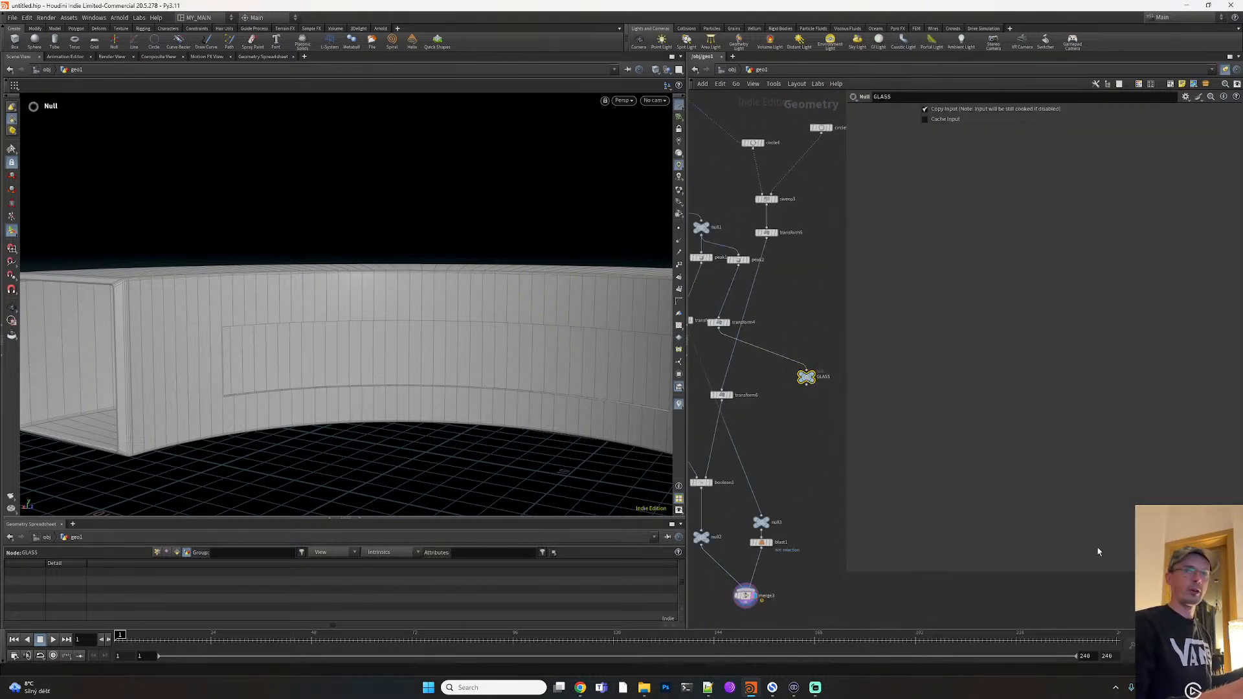
pyautogui.doubleClick(824, 377)
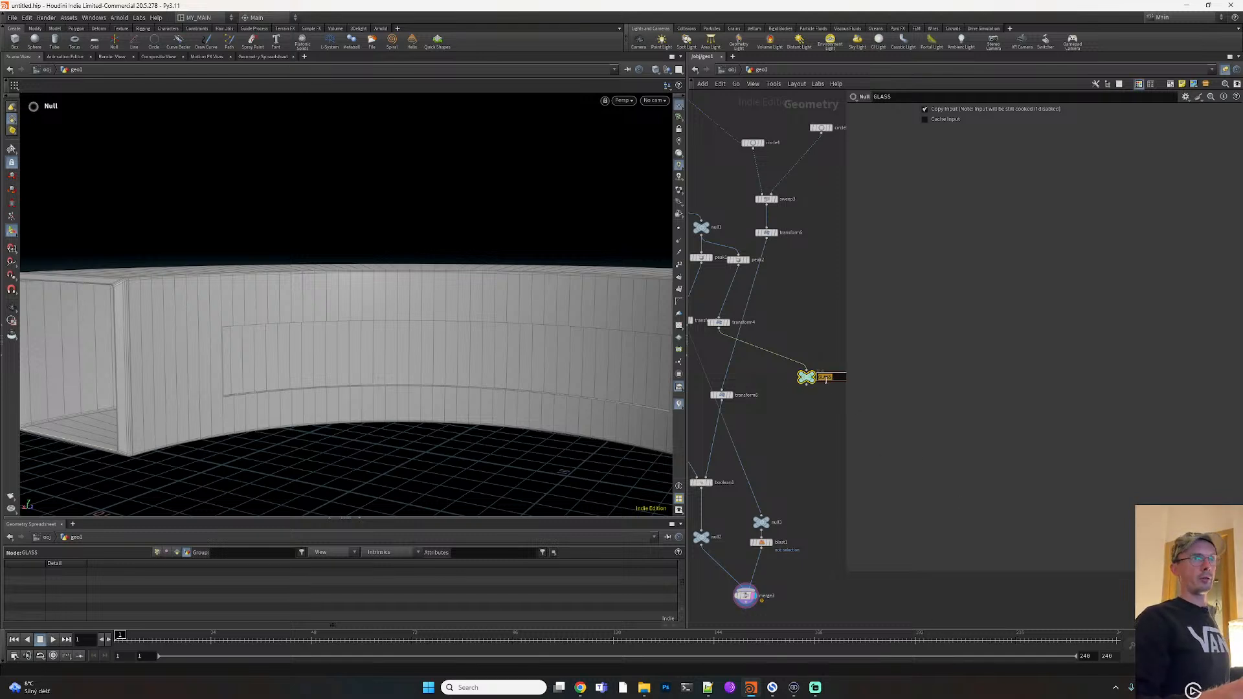
pyautogui.write('WINDOW')
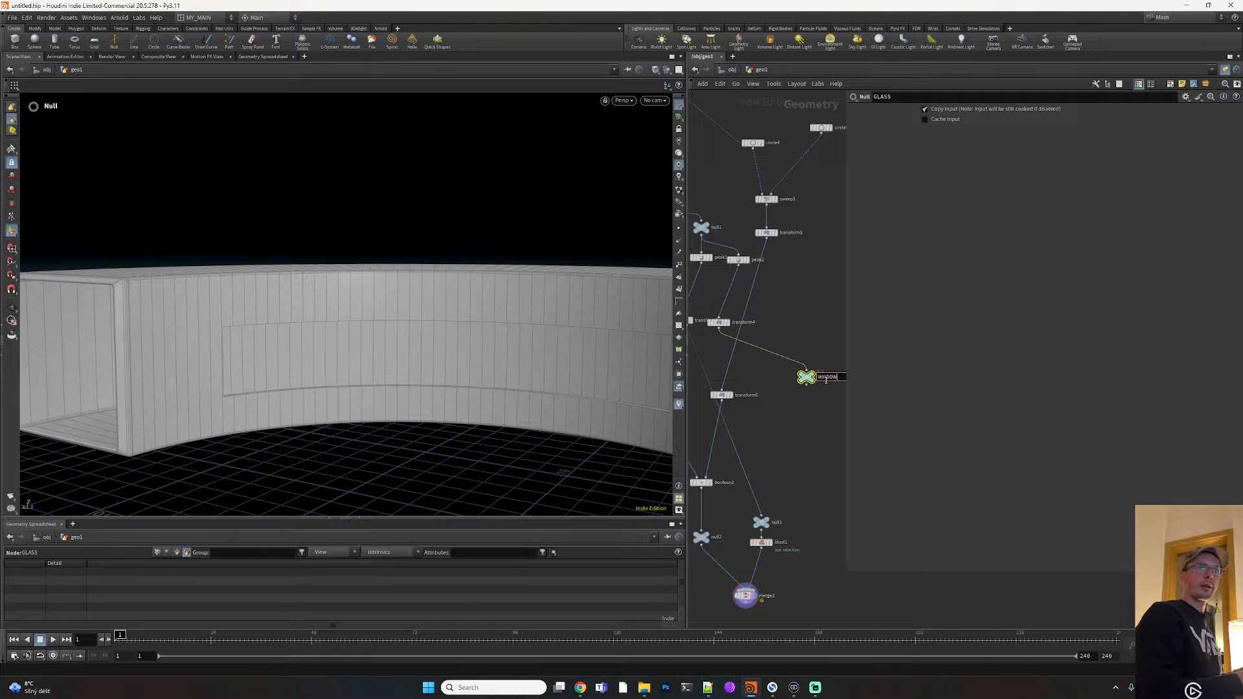
pyautogui.write('_SIDES')
pyautogui.press('Return')
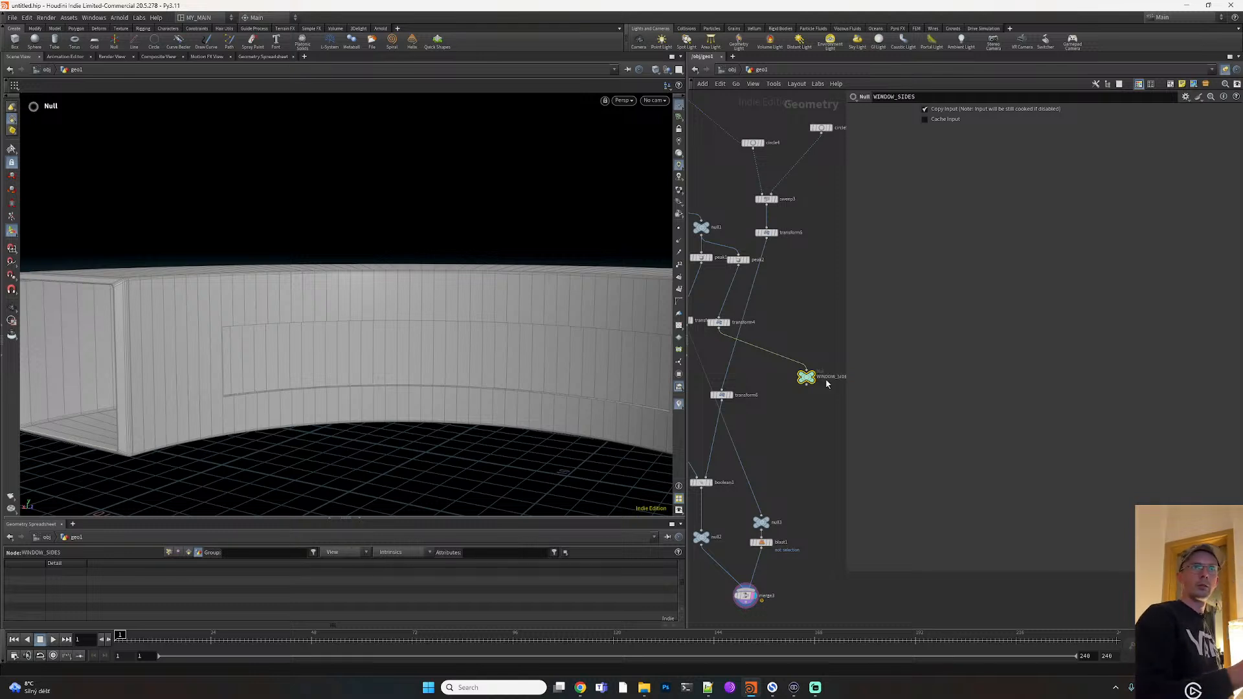
# Add another Null node near merge3 and connect blast1's output to it
pyautogui.moveTo(780, 589); pyautogui.dragTo(746, 478, button='middle')
pyautogui.press('Tab')
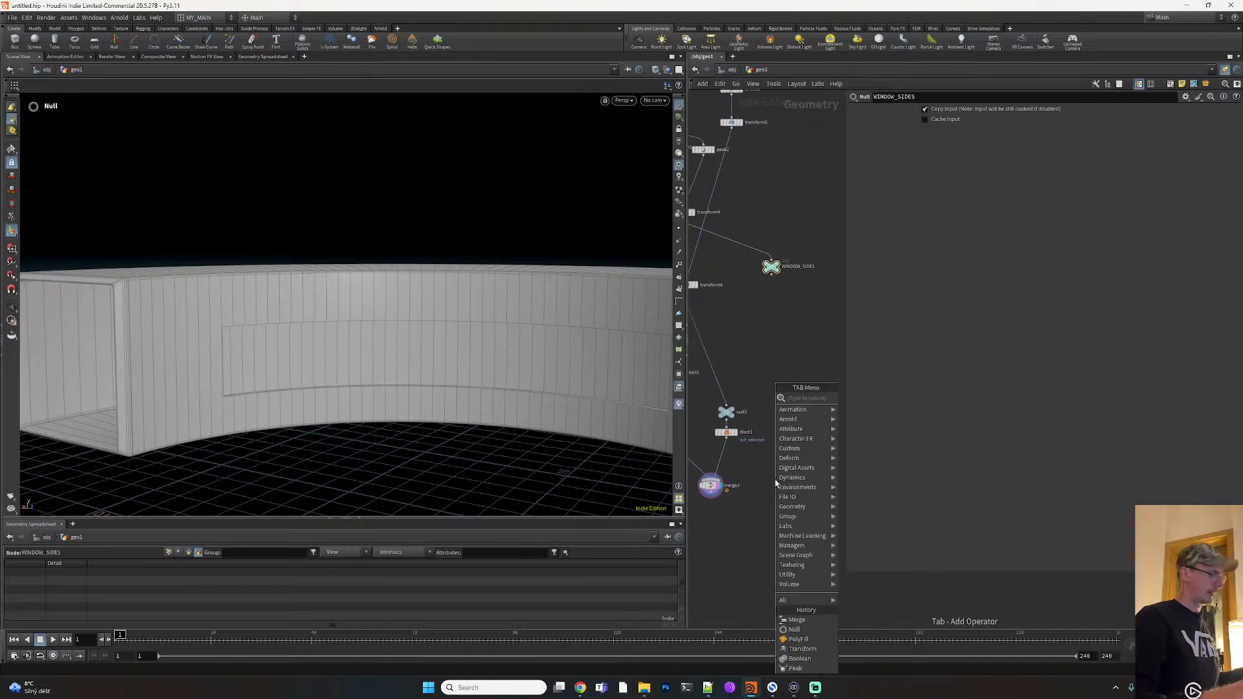
pyautogui.write('w')
pyautogui.press('BackSpace')
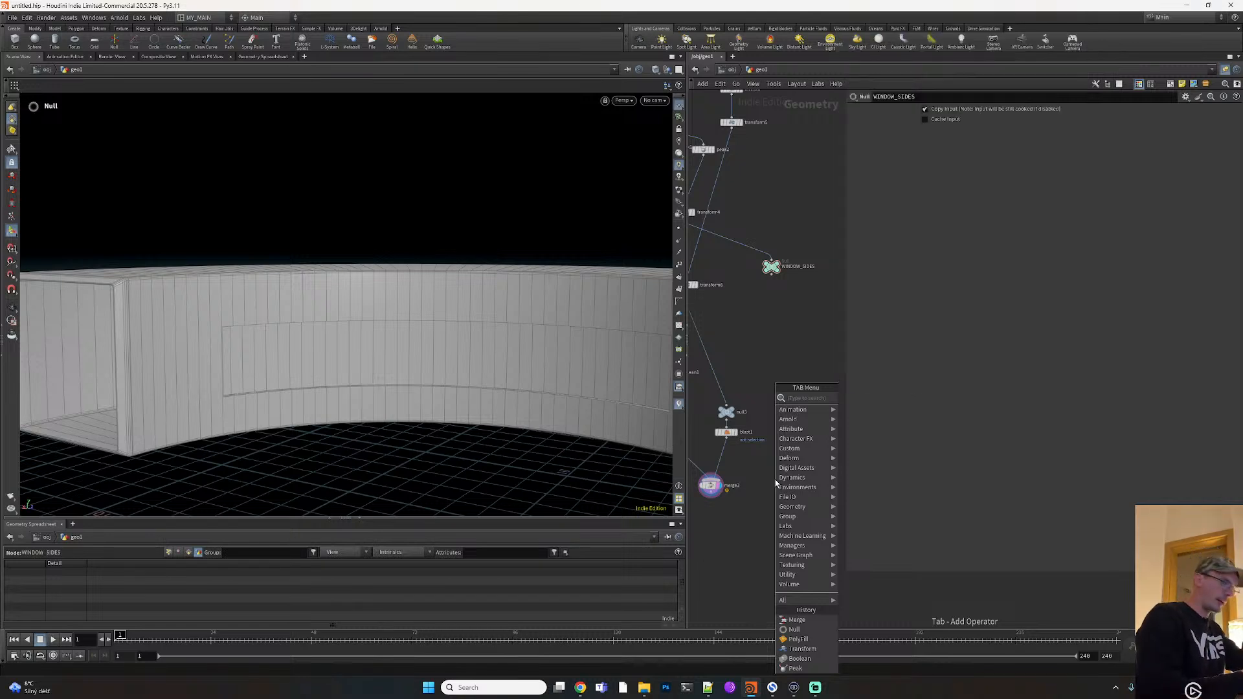
pyautogui.press('Escape')
pyautogui.press('Tab')
pyautogui.write('null')
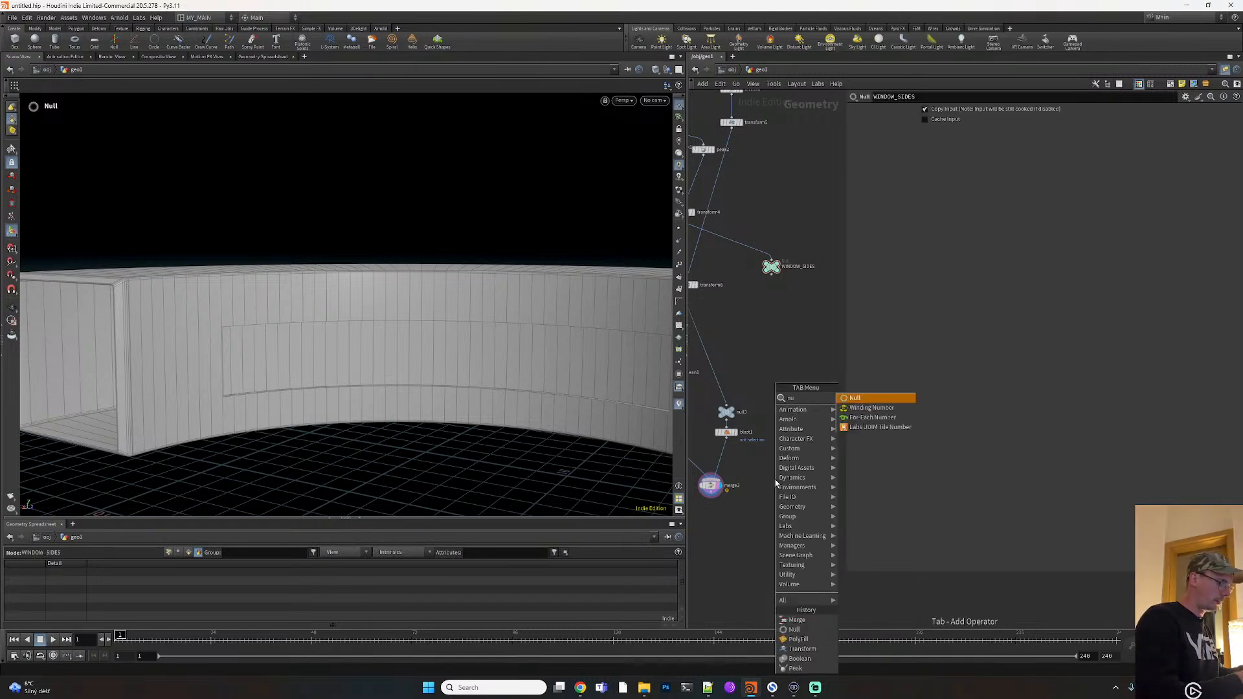
pyautogui.click(854, 402)
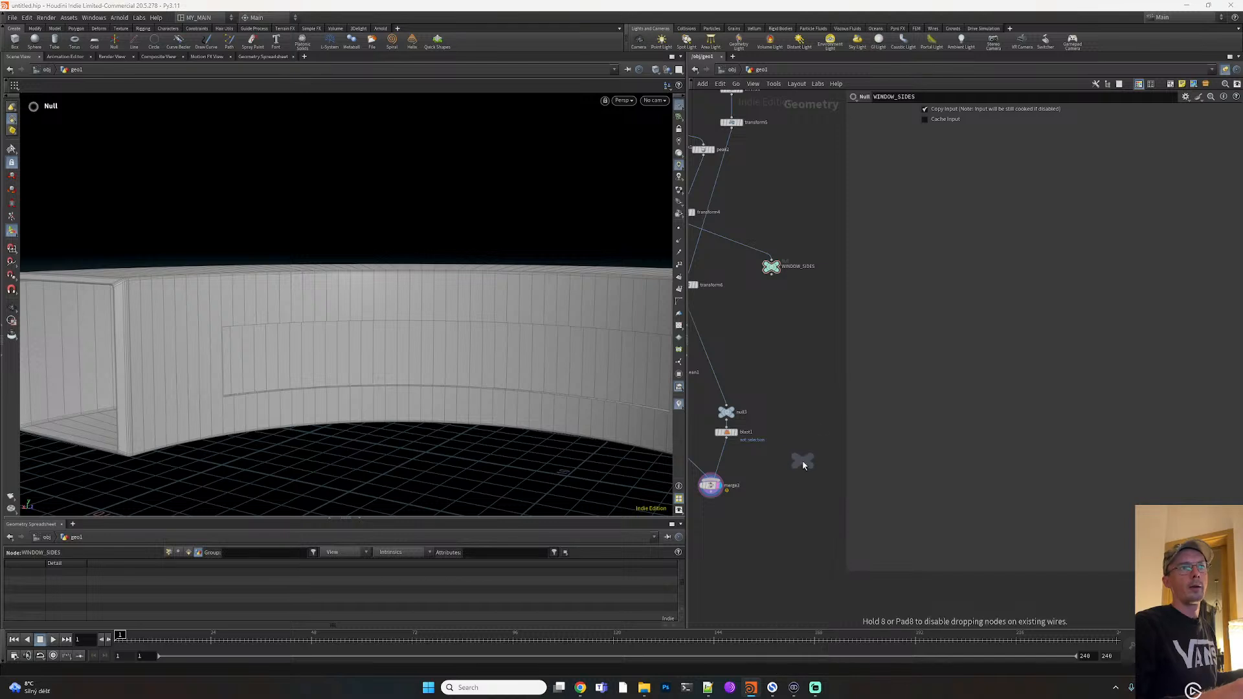
pyautogui.click(801, 462)
pyautogui.moveTo(726, 439); pyautogui.dragTo(797, 463)
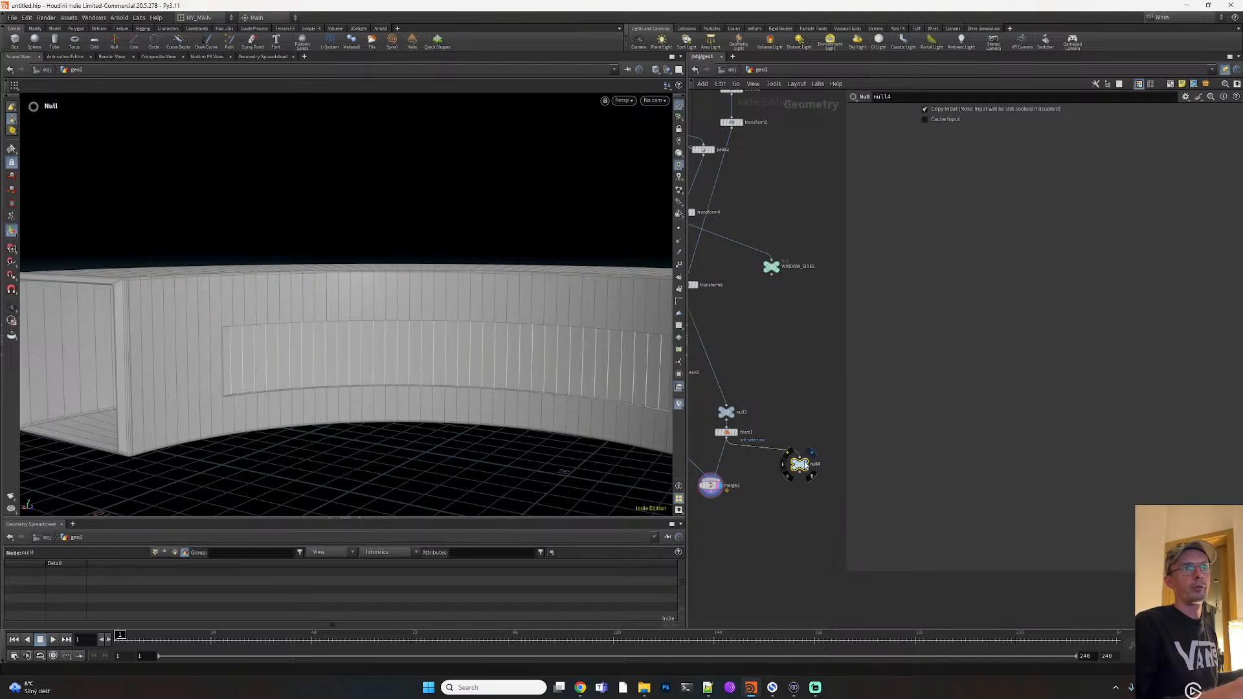
# Display the Null connected to blast1 and rename it WINDOW_MAION
pyautogui.click(805, 462)
pyautogui.click(820, 465)
pyautogui.write('WINDOW_MAIO')
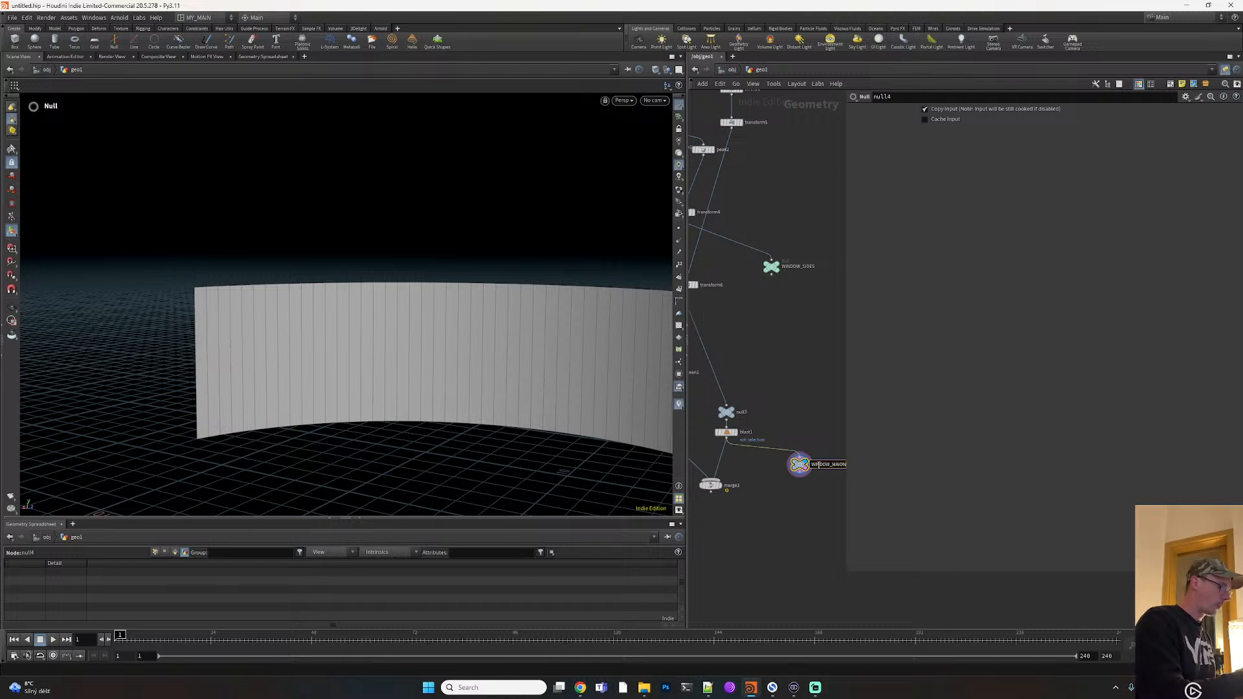
pyautogui.write('N')
pyautogui.press('Return')
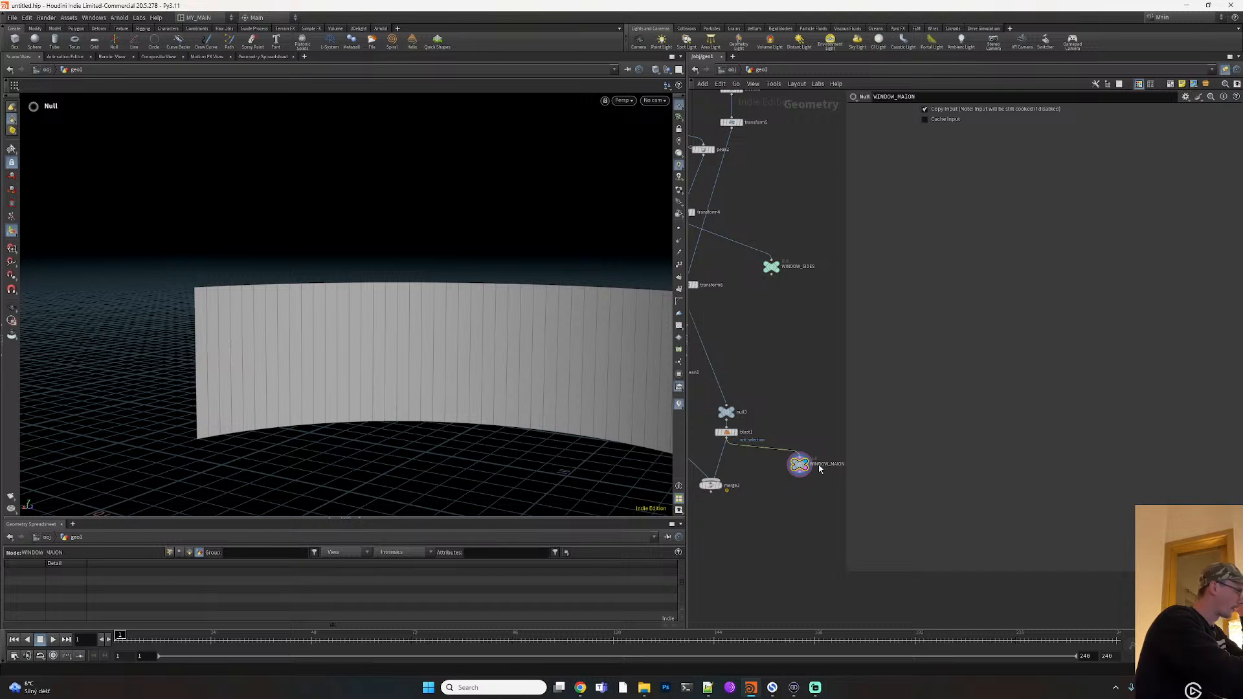
# Display merge3 again and view the whole ring building with its merged window surface
pyautogui.click(723, 489)
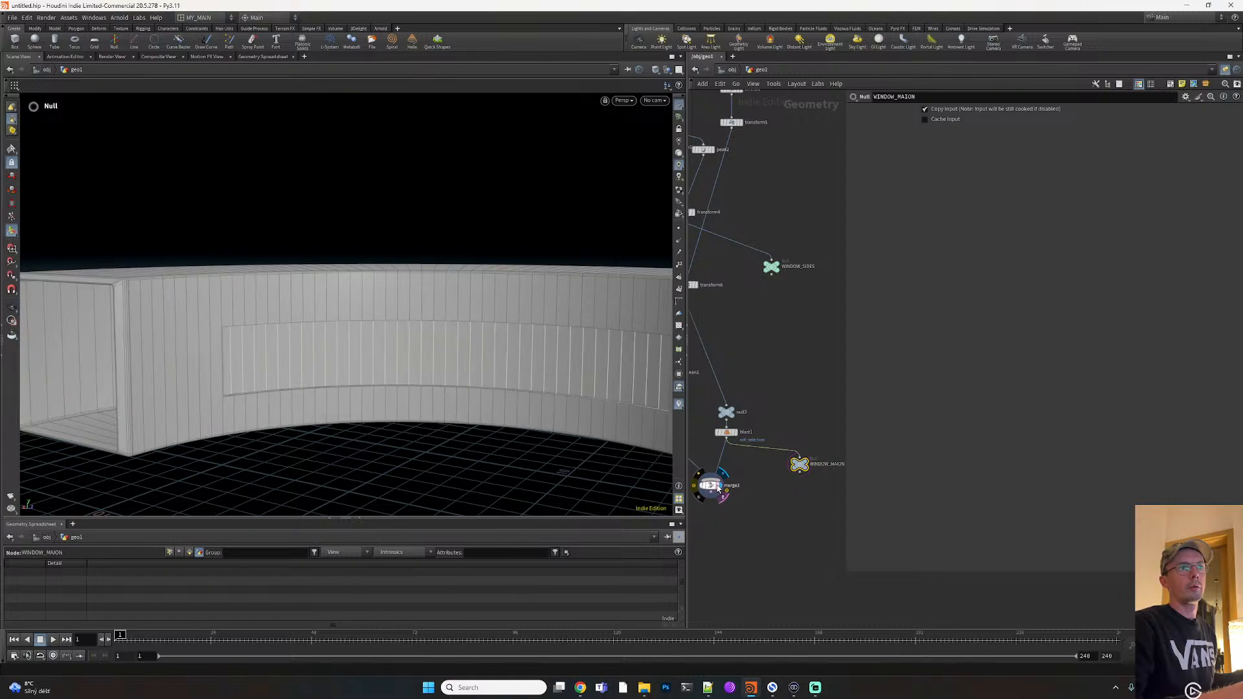
pyautogui.click(710, 485)
pyautogui.moveTo(574, 416); pyautogui.dragTo(392, 349)
pyautogui.scroll(-4, 539, 431)
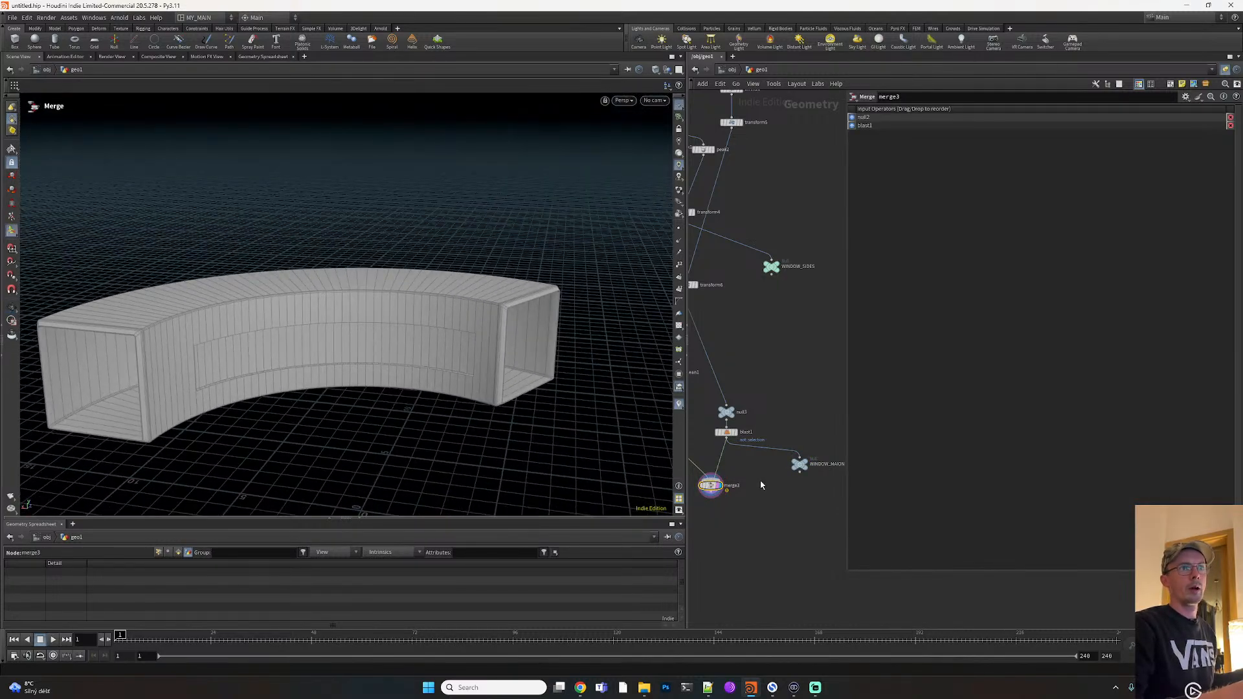
# Disconnect blast1 from merge3 so that only null2 feeds the merge
pyautogui.moveTo(761, 485); pyautogui.dragTo(794, 484, button='middle')
pyautogui.press('y')
pyautogui.moveTo(740, 445); pyautogui.dragTo(763, 459)
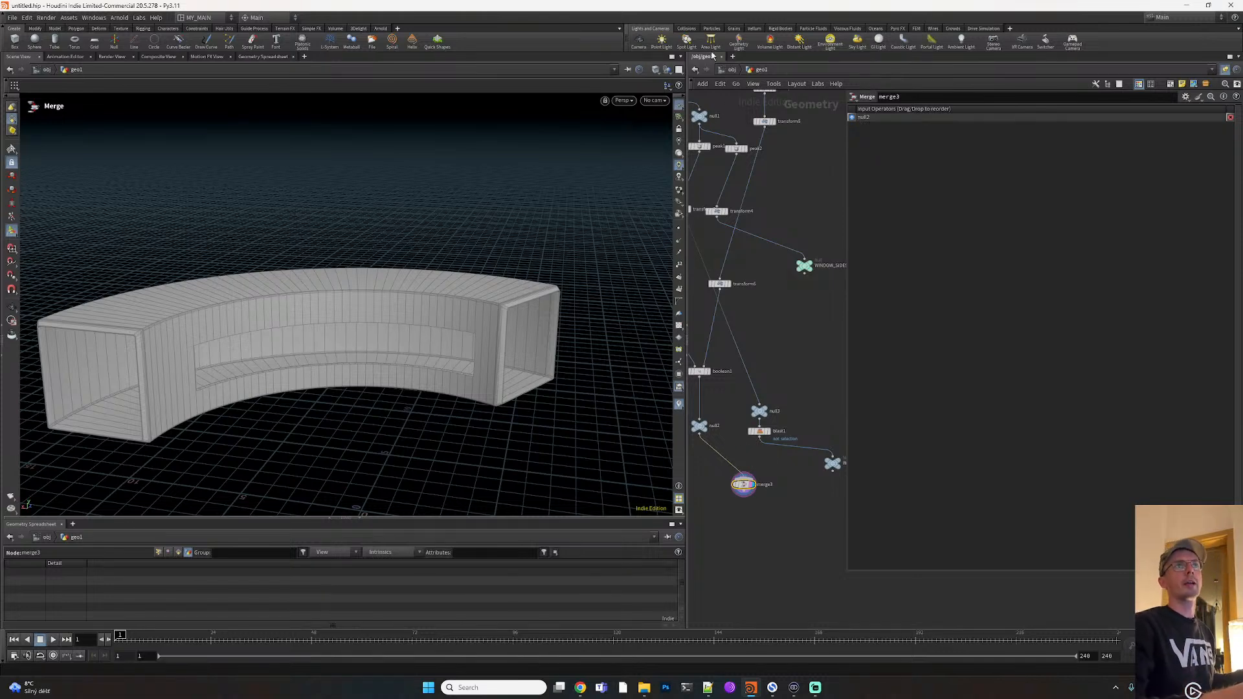
pyautogui.press('1')
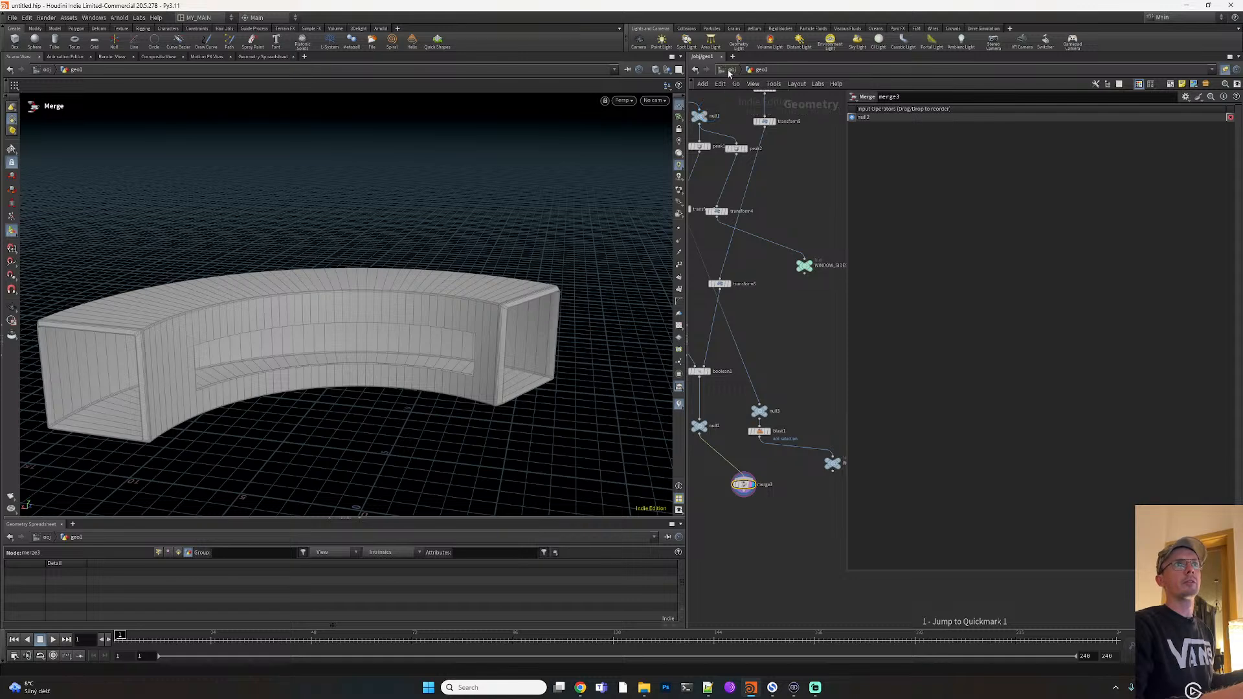
# Add a new Geometry object beside geo1 at the object level and enter its network
pyautogui.click(730, 70)
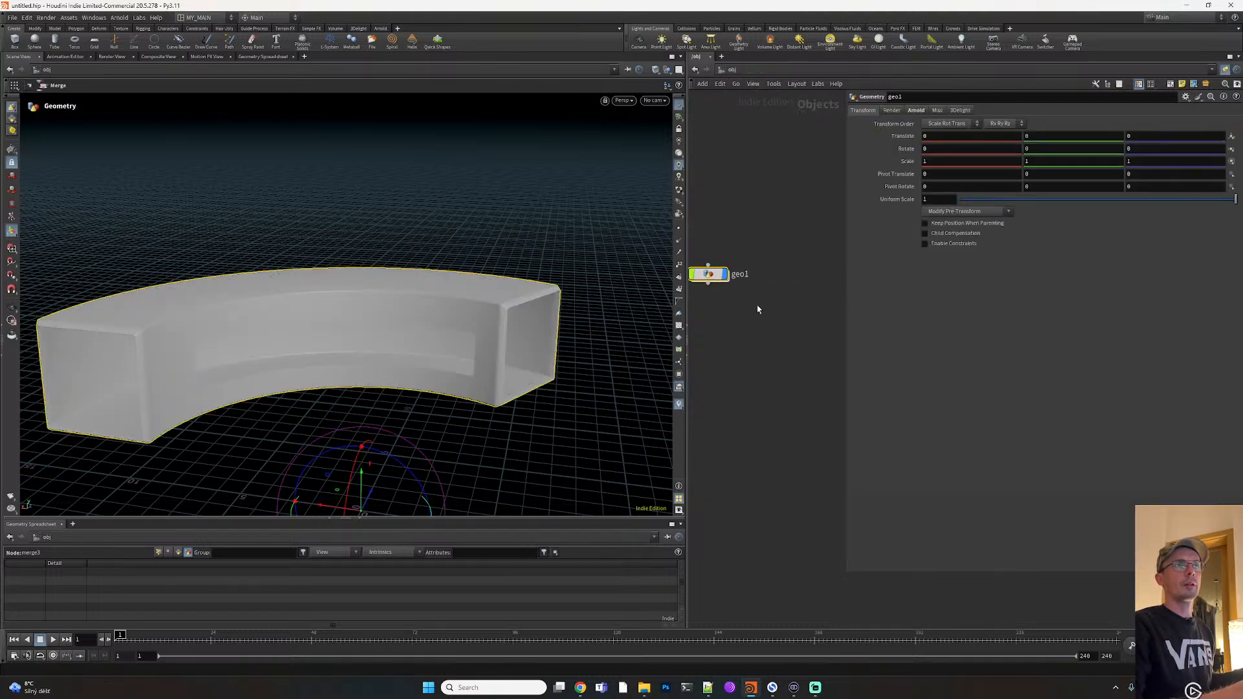
pyautogui.press('Tab')
pyautogui.moveTo(821, 277)
pyautogui.click(870, 288)
pyautogui.click(802, 274)
pyautogui.doubleClick(802, 274)
# Add an Object Merge node that references /obj/geo1/WINDOW_MAION
pyautogui.press('Tab')
pyautogui.write('obj')
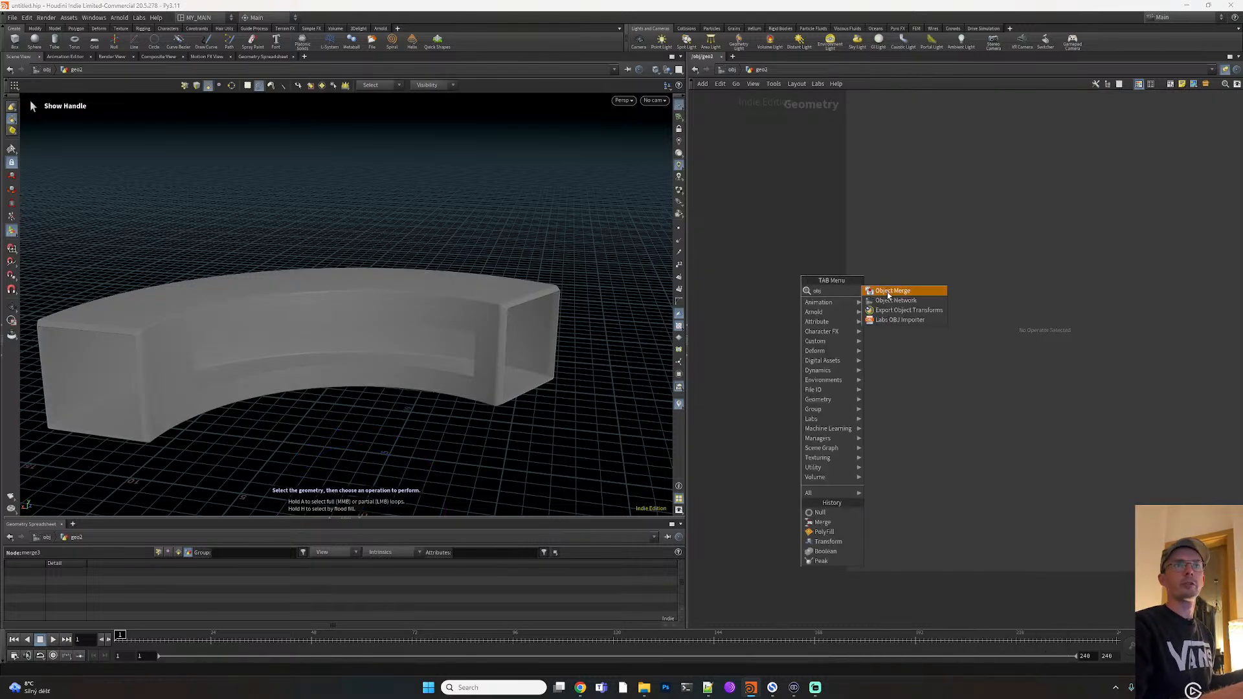
pyautogui.click(888, 291)
pyautogui.click(1226, 136)
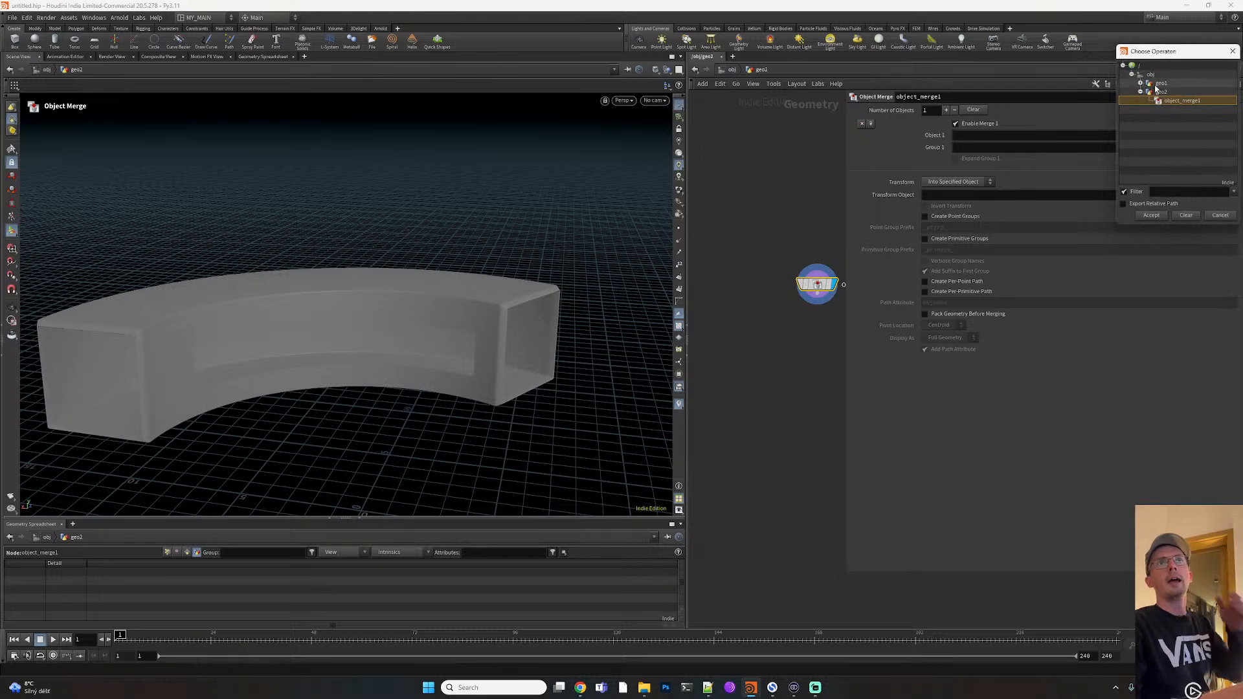
pyautogui.doubleClick(1184, 92)
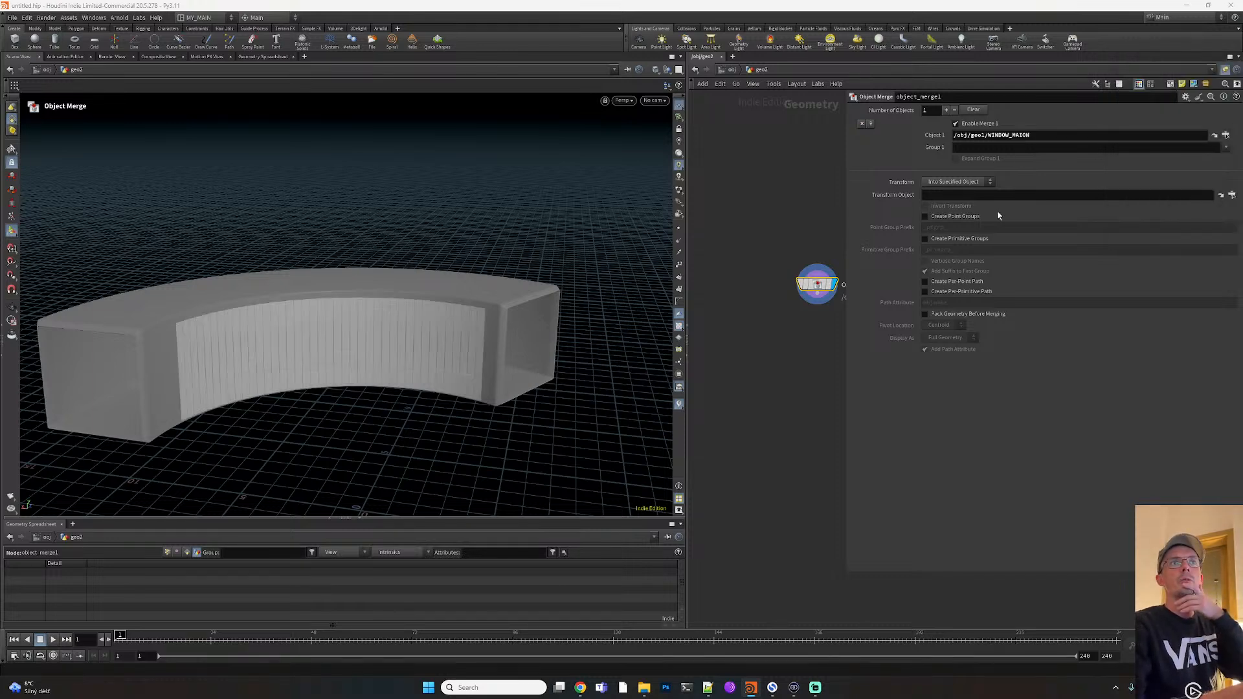
# Duplicate the Object Merge node and point the copy to /obj/geo1/WINDOW_SIDES
pyautogui.moveTo(817, 355); pyautogui.dragTo(729, 343, button='middle')
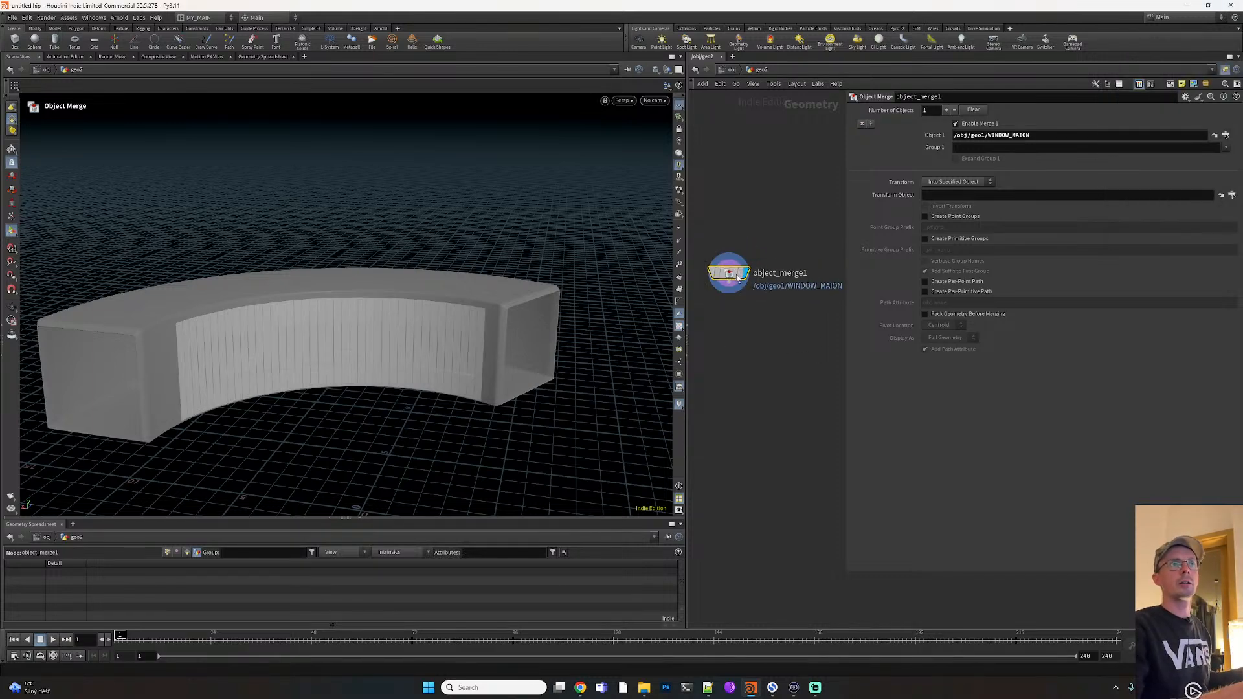
pyautogui.keyDown('alt'); pyautogui.moveTo(728, 272); pyautogui.dragTo(811, 277); pyautogui.keyUp('alt')
pyautogui.click(1225, 136)
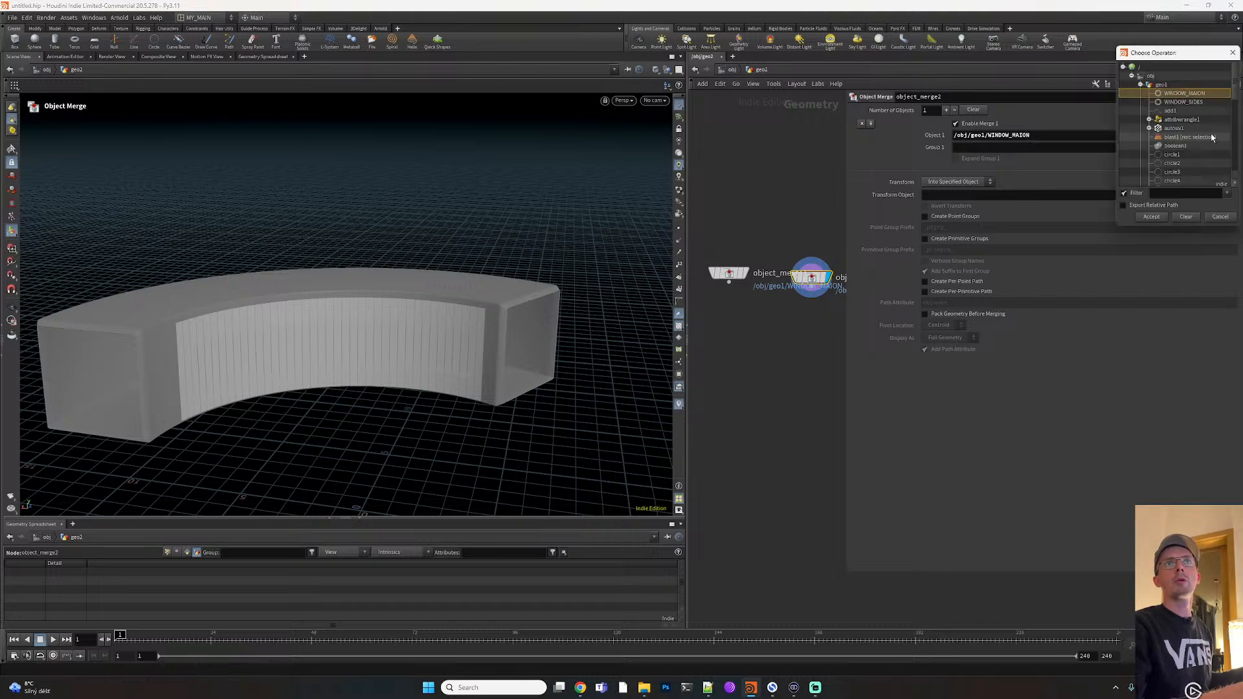
pyautogui.doubleClick(1179, 103)
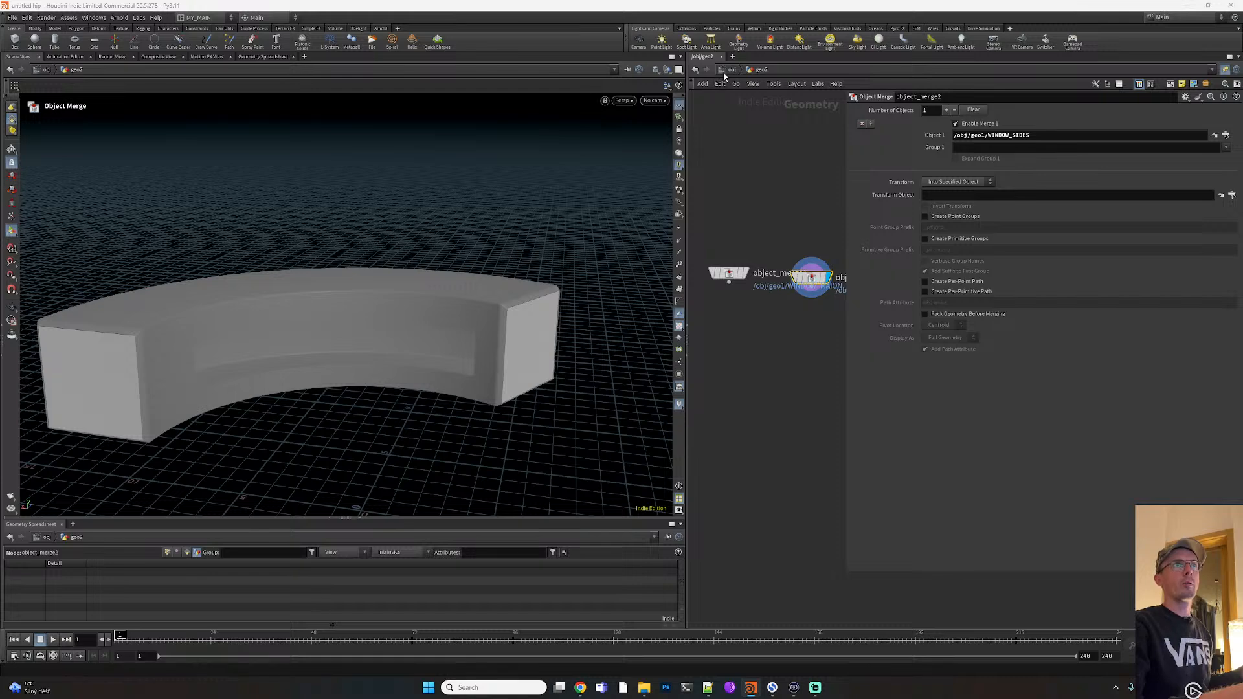
# Combine both Object Merge nodes in a new Merge node and display the result
pyautogui.press('Tab')
pyautogui.write('merg')
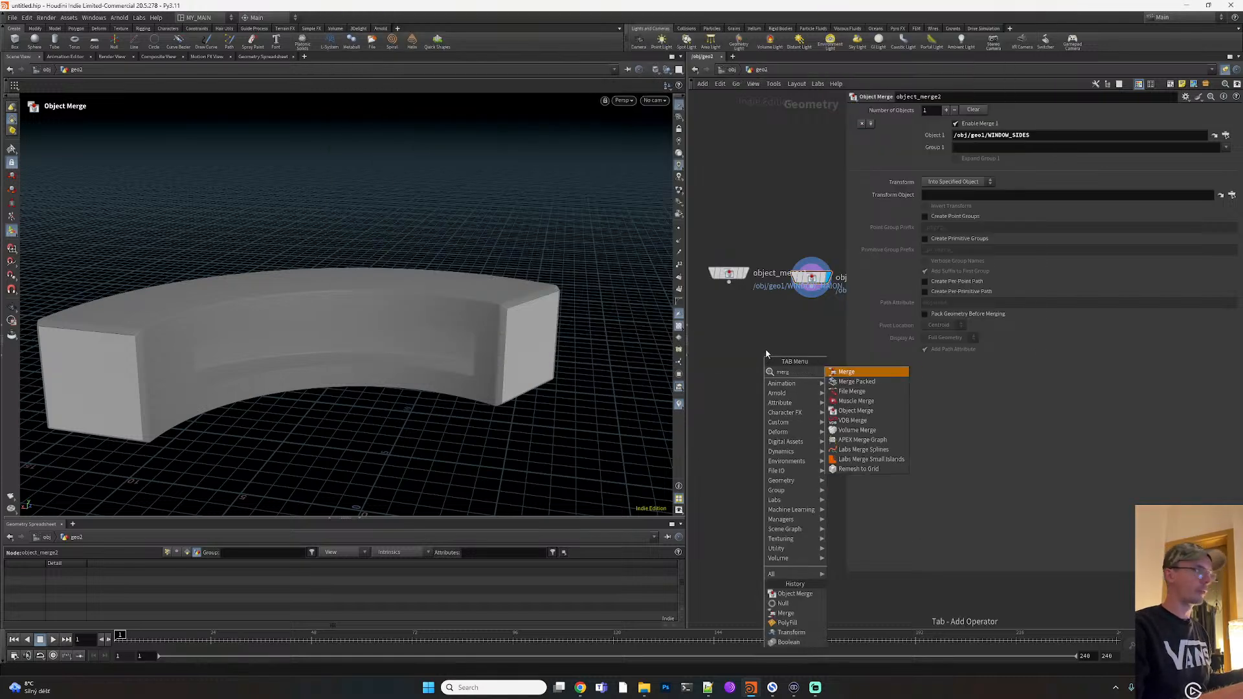
pyautogui.press('Escape')
pyautogui.scroll(-4, 767, 316)
pyautogui.scroll(3, 792, 320)
pyautogui.moveTo(783, 280); pyautogui.dragTo(764, 344)
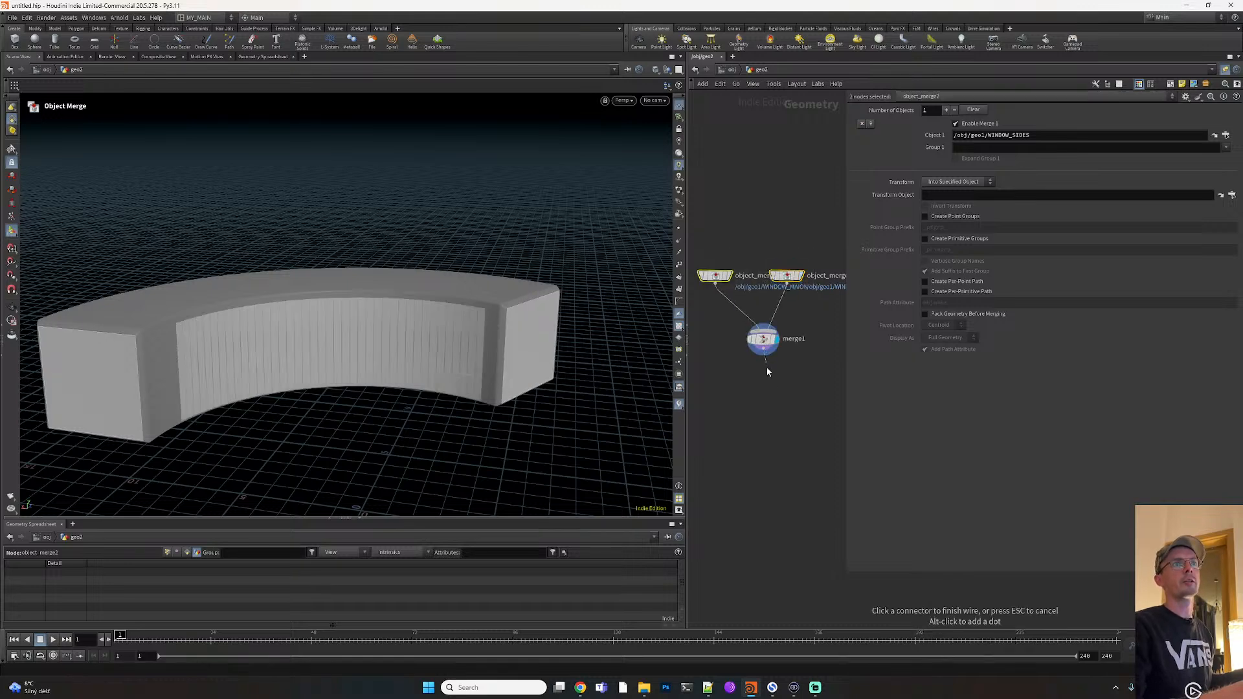
pyautogui.click(764, 339)
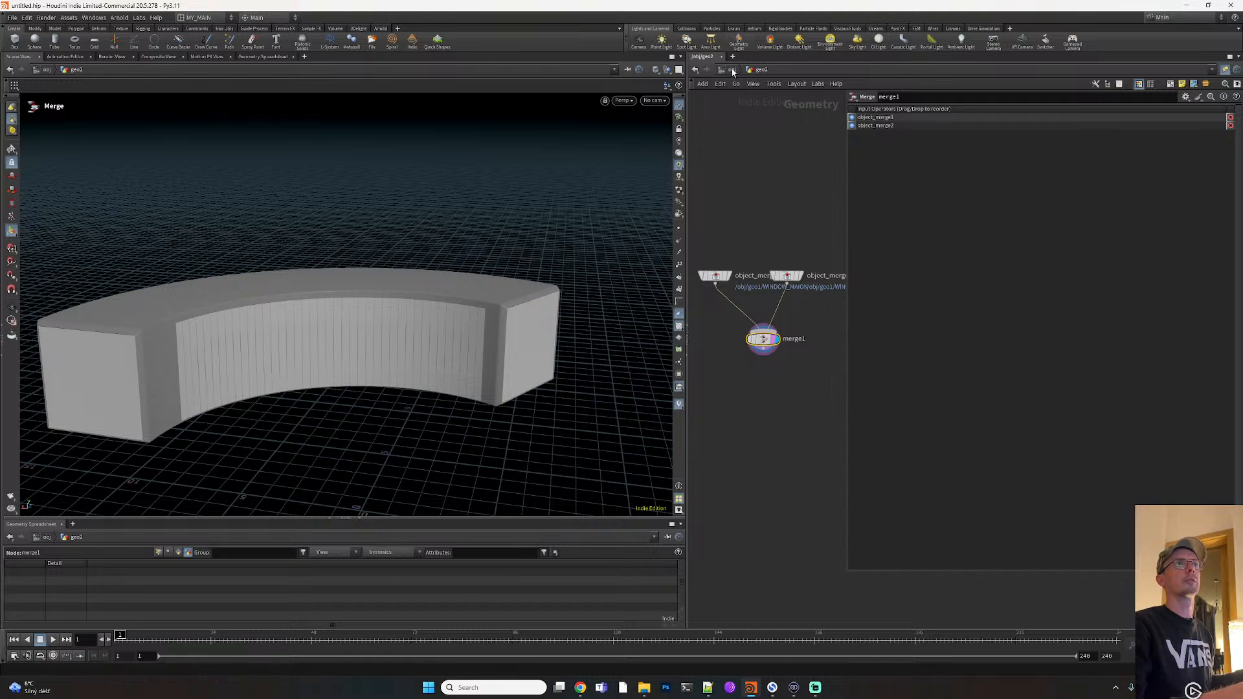
# Rename the geo1 object to BASIC and the geo2 object to WINDOWS
pyautogui.click(732, 70)
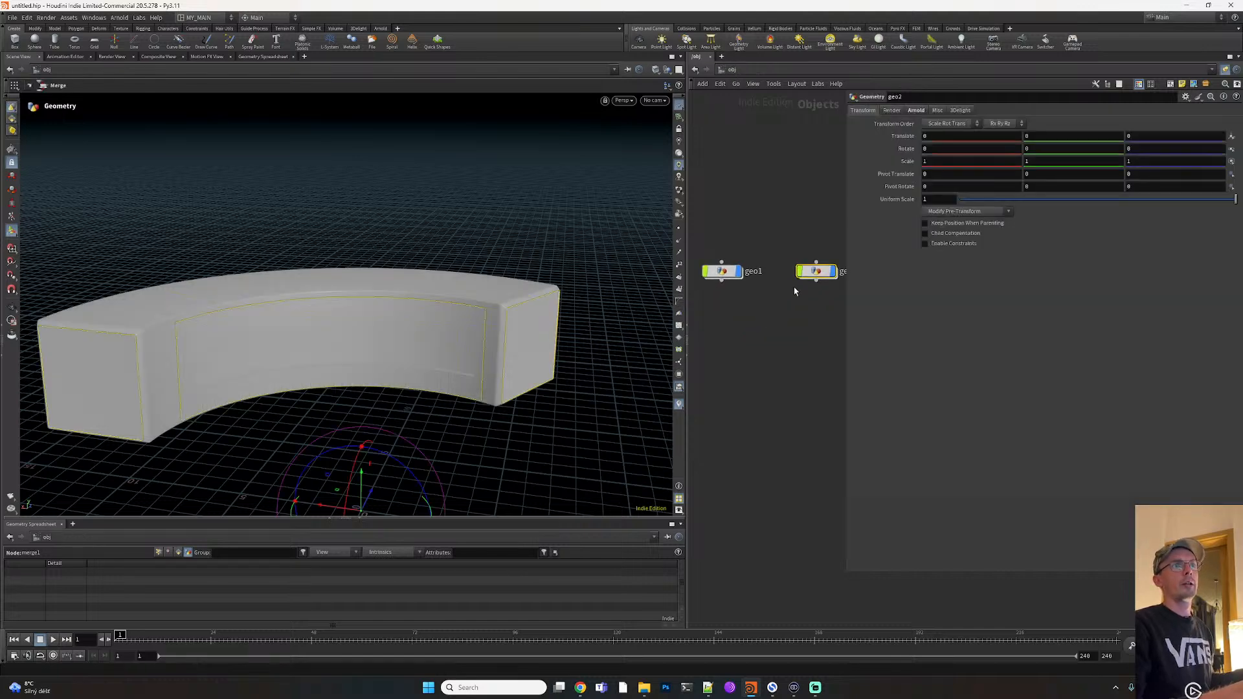
pyautogui.doubleClick(722, 271)
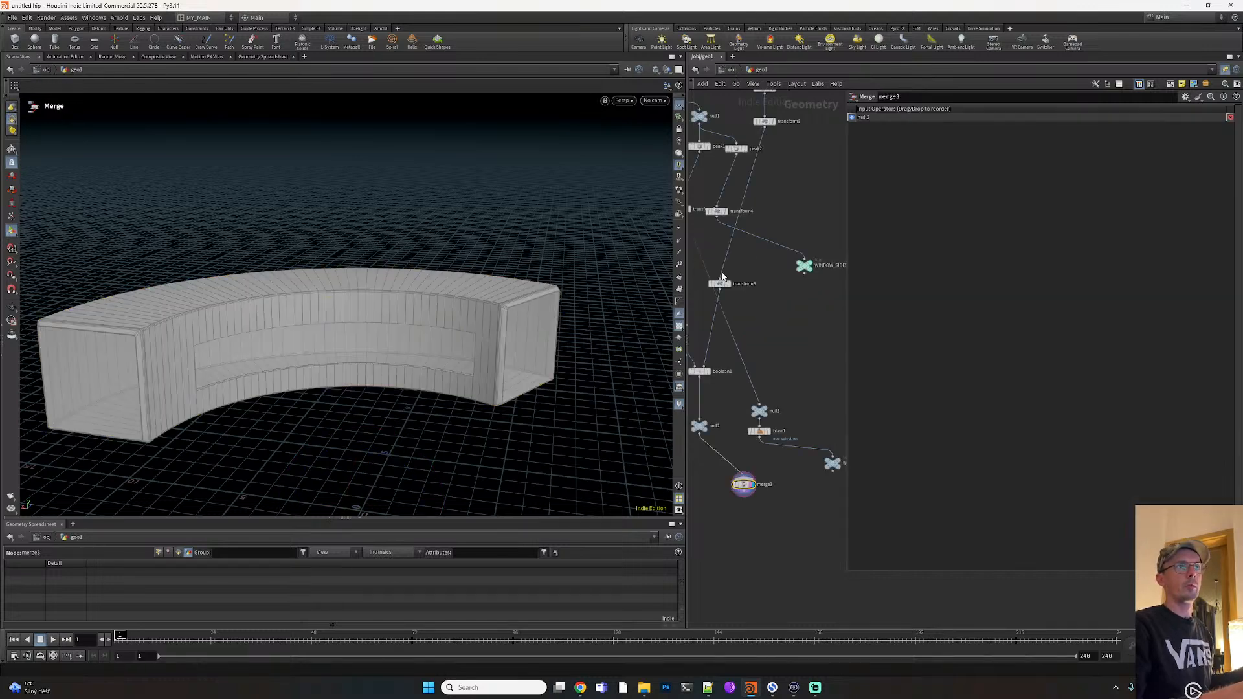
pyautogui.click(732, 70)
pyautogui.doubleClick(744, 268)
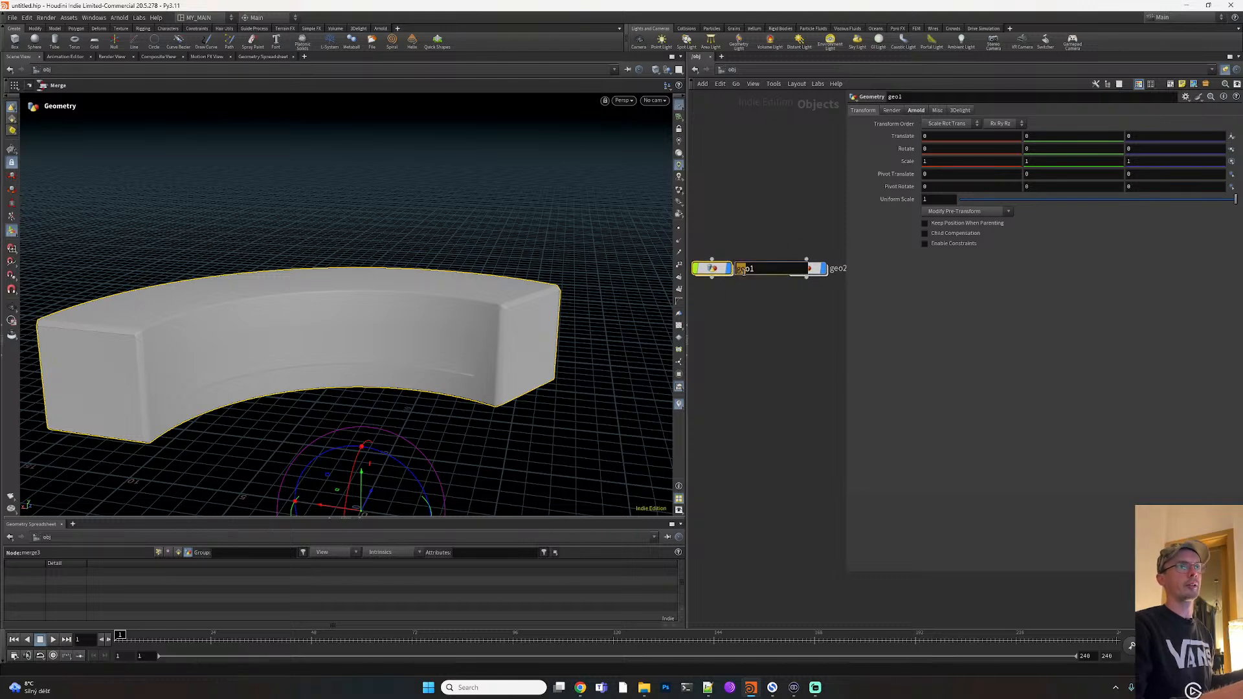
pyautogui.doubleClick(744, 272)
pyautogui.write('BASIC')
pyautogui.press('Return')
pyautogui.doubleClick(789, 268)
pyautogui.write('WINDOWS')
pyautogui.press('Return')
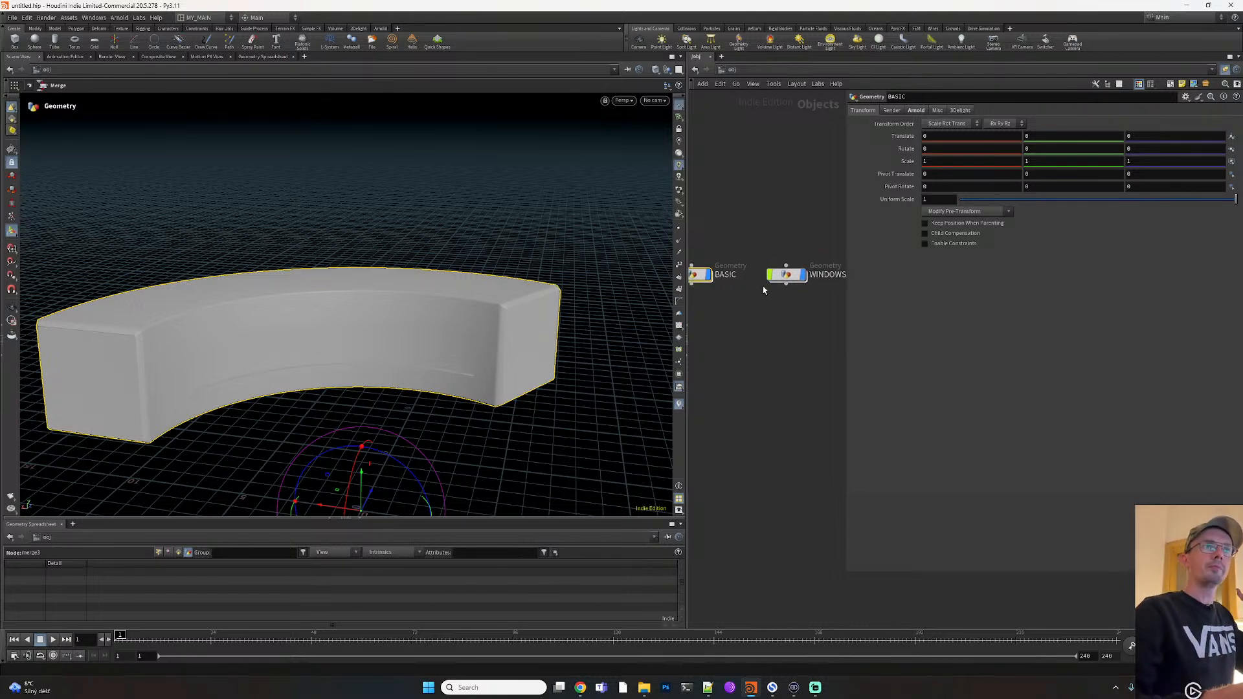
# Add a Color node below merge1 inside WINDOWS and display it
pyautogui.doubleClick(793, 280)
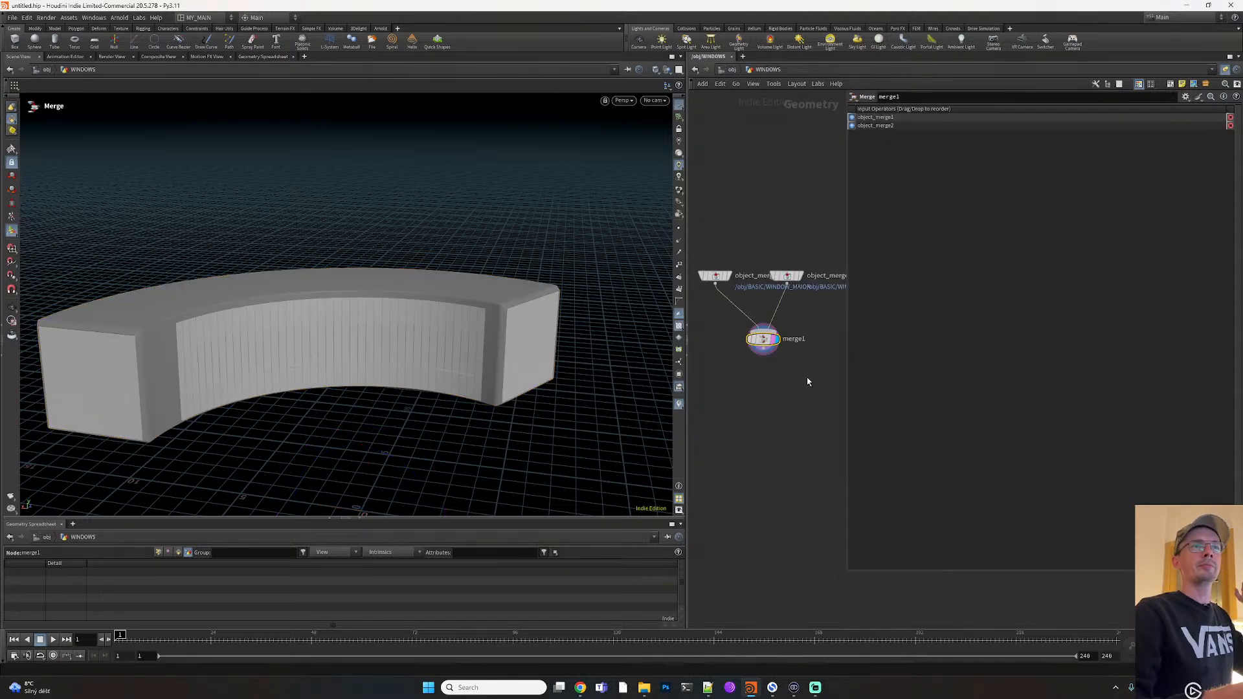
pyautogui.moveTo(753, 302); pyautogui.dragTo(748, 302)
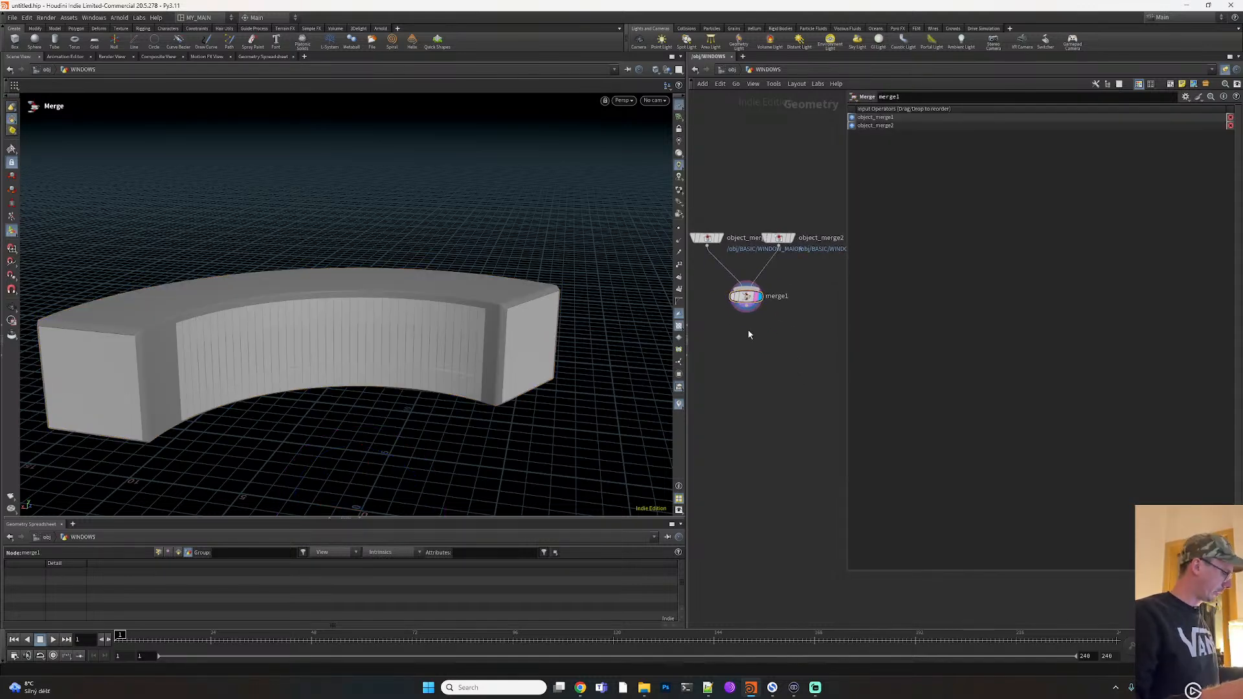
pyautogui.press('Tab')
pyautogui.write('colo')
pyautogui.press('Return')
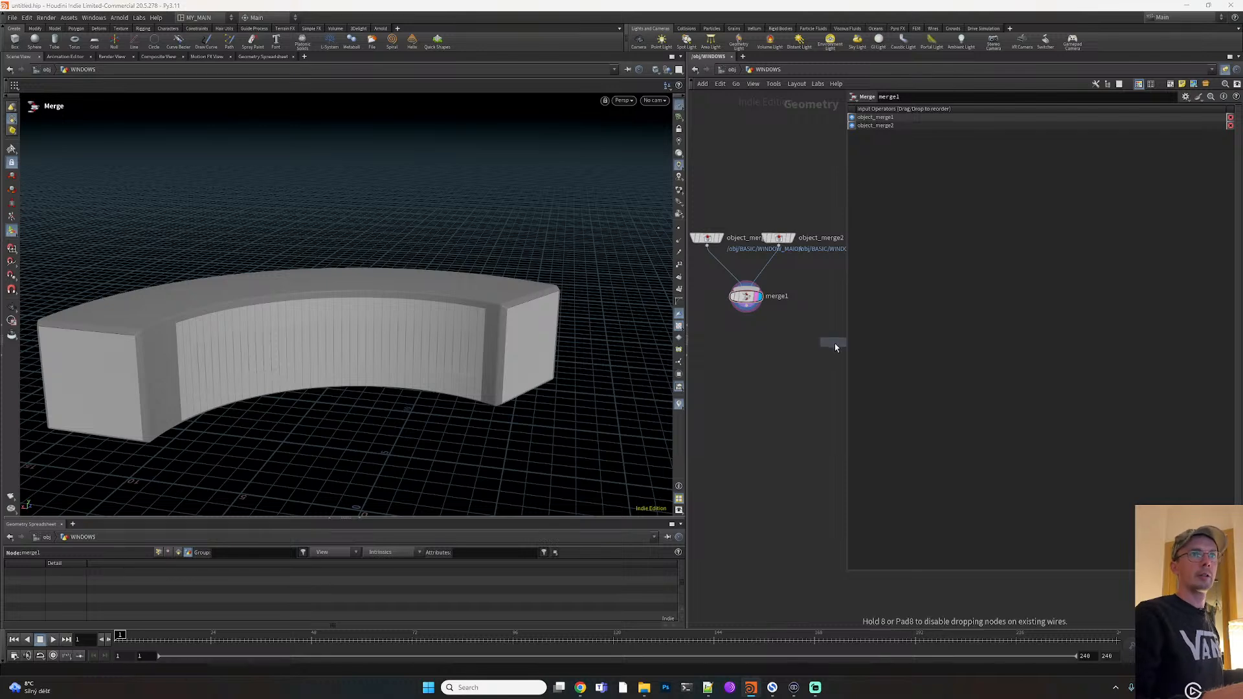
pyautogui.click(747, 338)
pyautogui.click(760, 339)
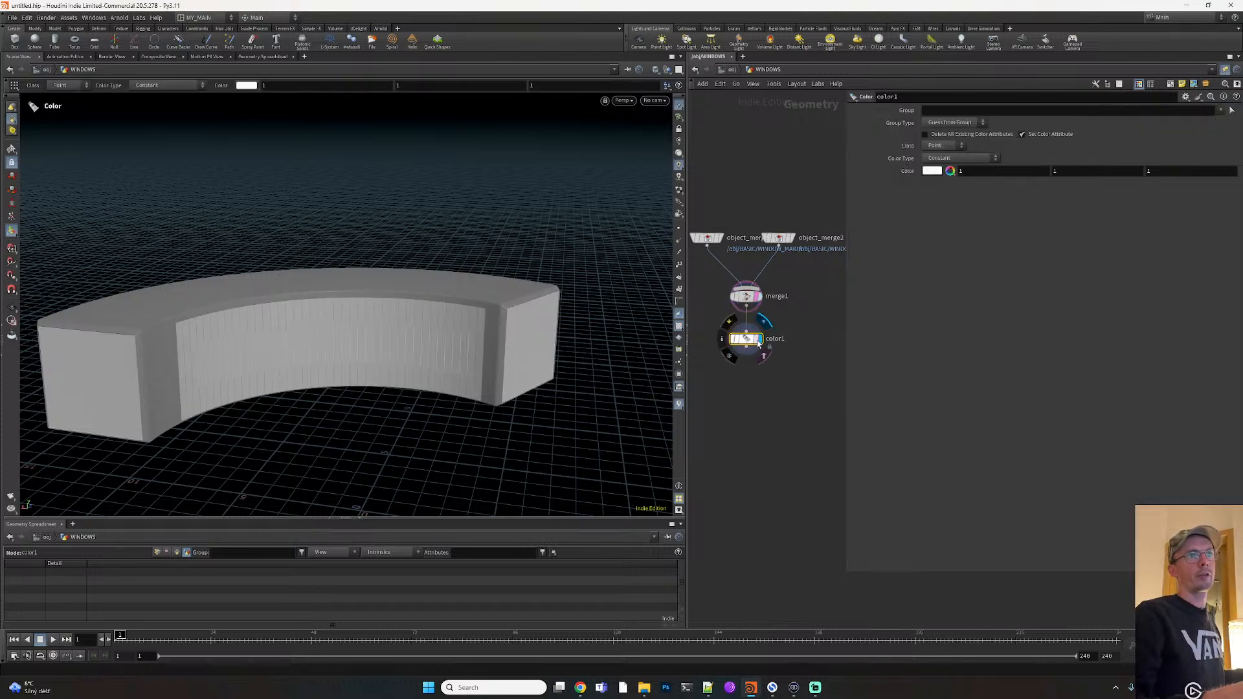
# Set the Color node's constant color to green with values 0.075, 0.3, 0.1875
pyautogui.click(950, 170)
pyautogui.click(971, 127)
pyautogui.click(1067, 64)
# Enter the BASIC network and insert a Transform node between blast1 and the WINDOW_MAION null
pyautogui.press('u')
pyautogui.click(701, 274)
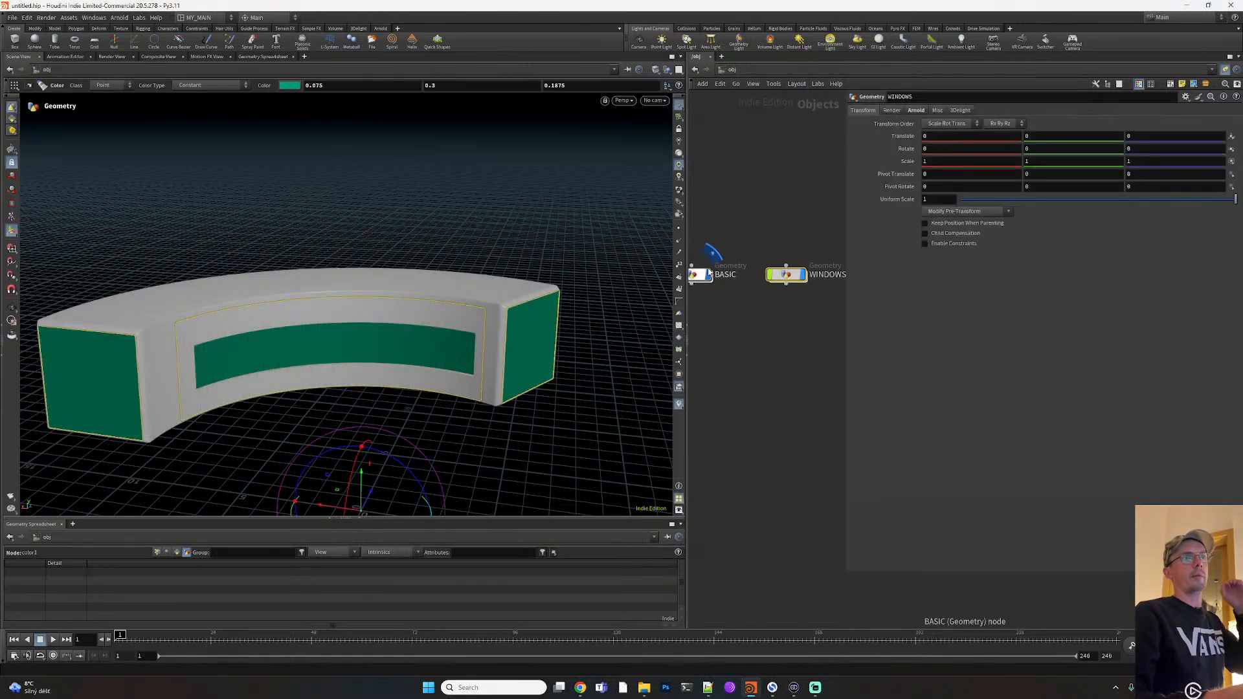
pyautogui.doubleClick(701, 274)
pyautogui.keyDown('alt'); pyautogui.moveTo(410, 407); pyautogui.dragTo(433, 363, button='right'); pyautogui.keyUp('alt')
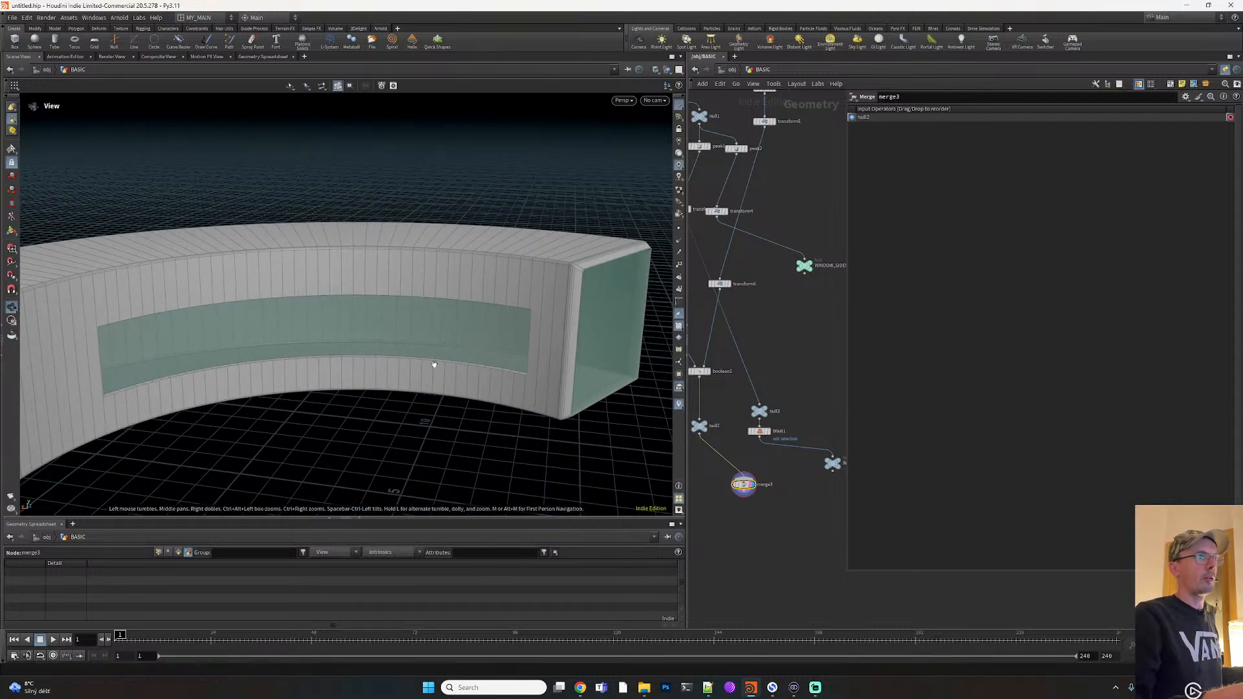
pyautogui.keyDown('alt'); pyautogui.moveTo(433, 363); pyautogui.dragTo(386, 352); pyautogui.keyUp('alt')
pyautogui.keyDown('alt'); pyautogui.moveTo(386, 352); pyautogui.dragTo(636, 266, button='right'); pyautogui.keyUp('alt')
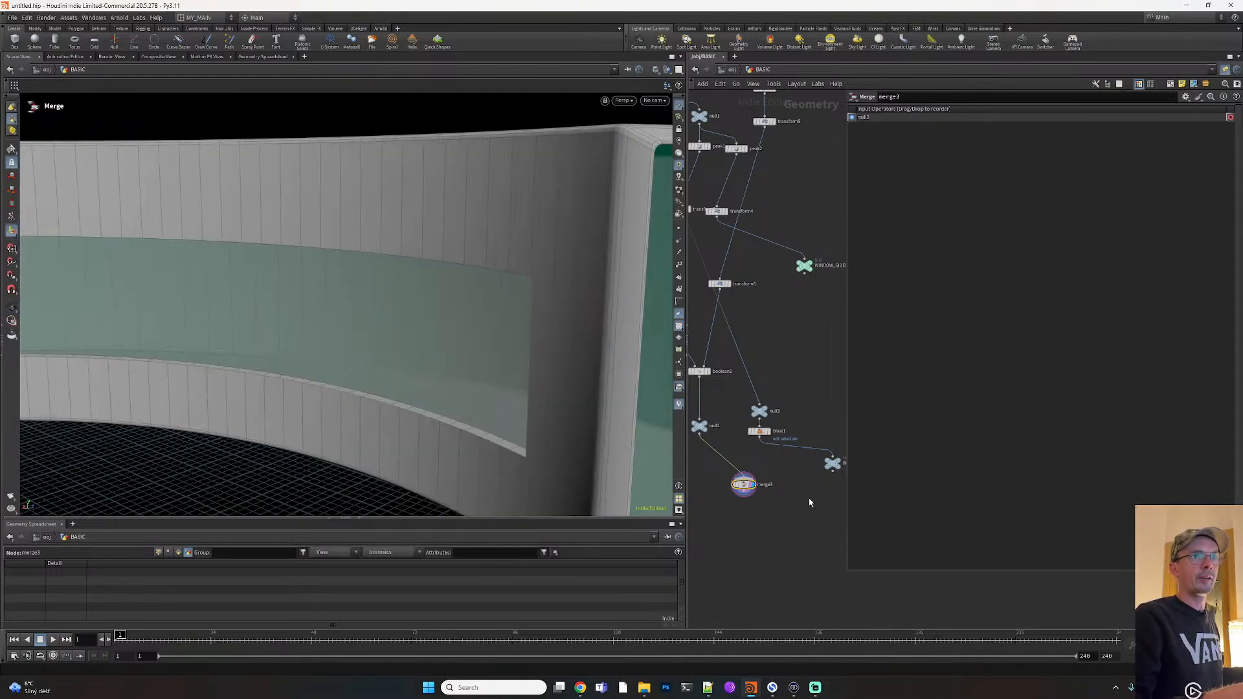
pyautogui.moveTo(805, 497); pyautogui.dragTo(798, 446, button='middle')
pyautogui.moveTo(737, 436); pyautogui.dragTo(724, 440)
pyautogui.moveTo(724, 440); pyautogui.dragTo(733, 439, button='middle')
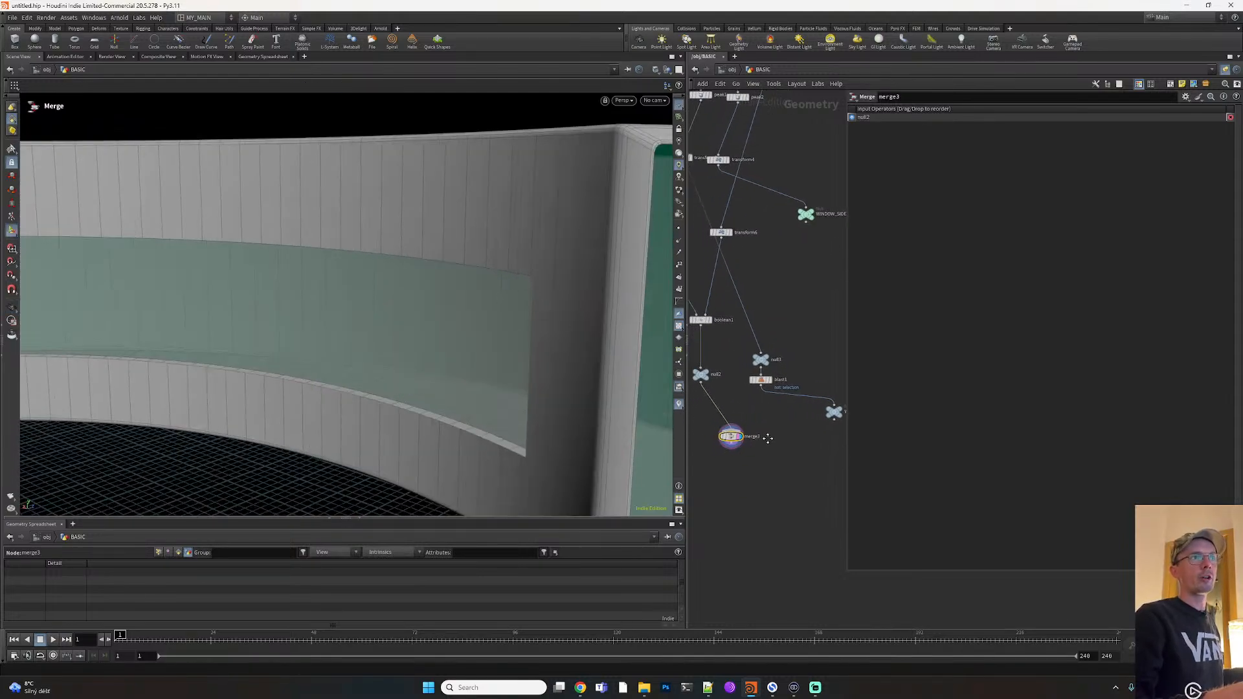
pyautogui.press('Tab')
pyautogui.write('tra')
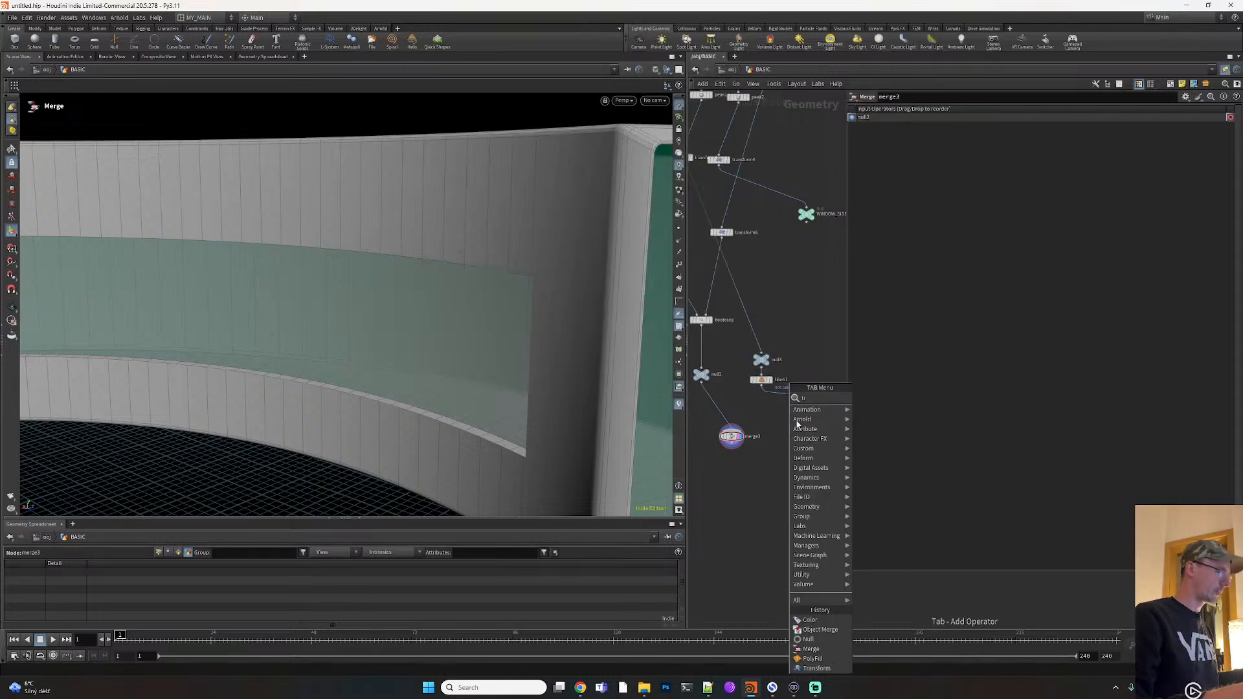
pyautogui.click(908, 27)
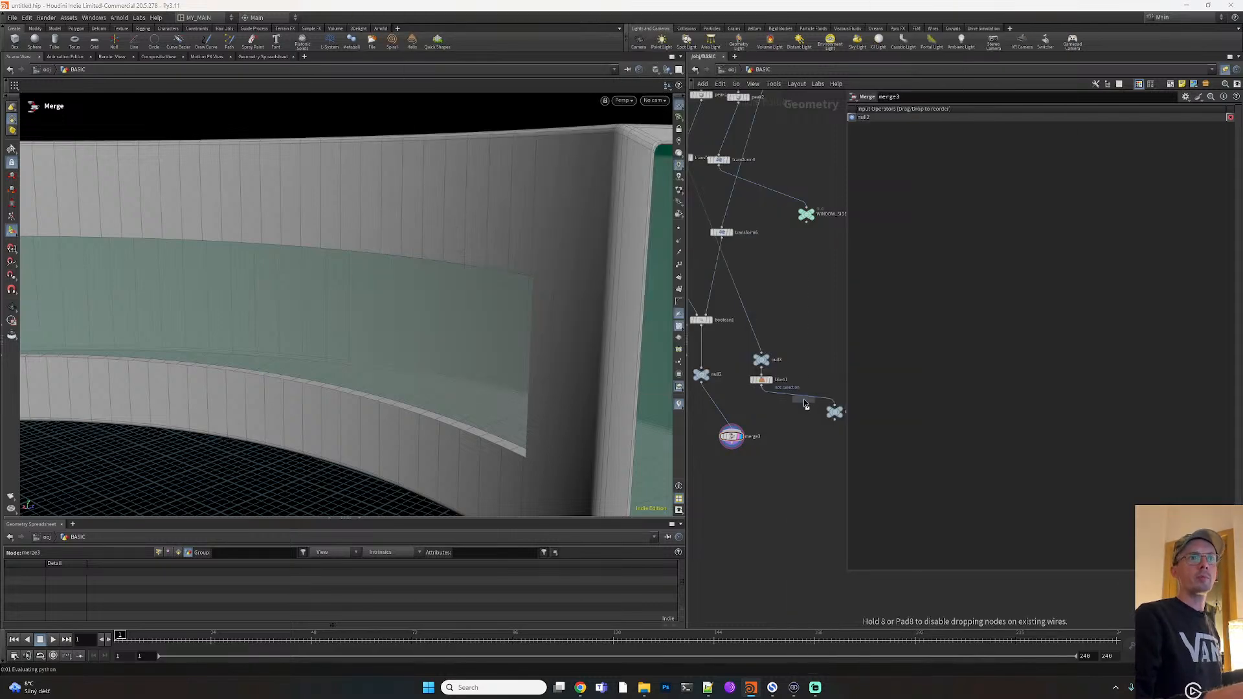
pyautogui.click(801, 402)
# Set the new Transform node's uniform scale to 1.01 to offset the main window surface
pyautogui.click(934, 198)
pyautogui.write('.05')
pyautogui.press('Return')
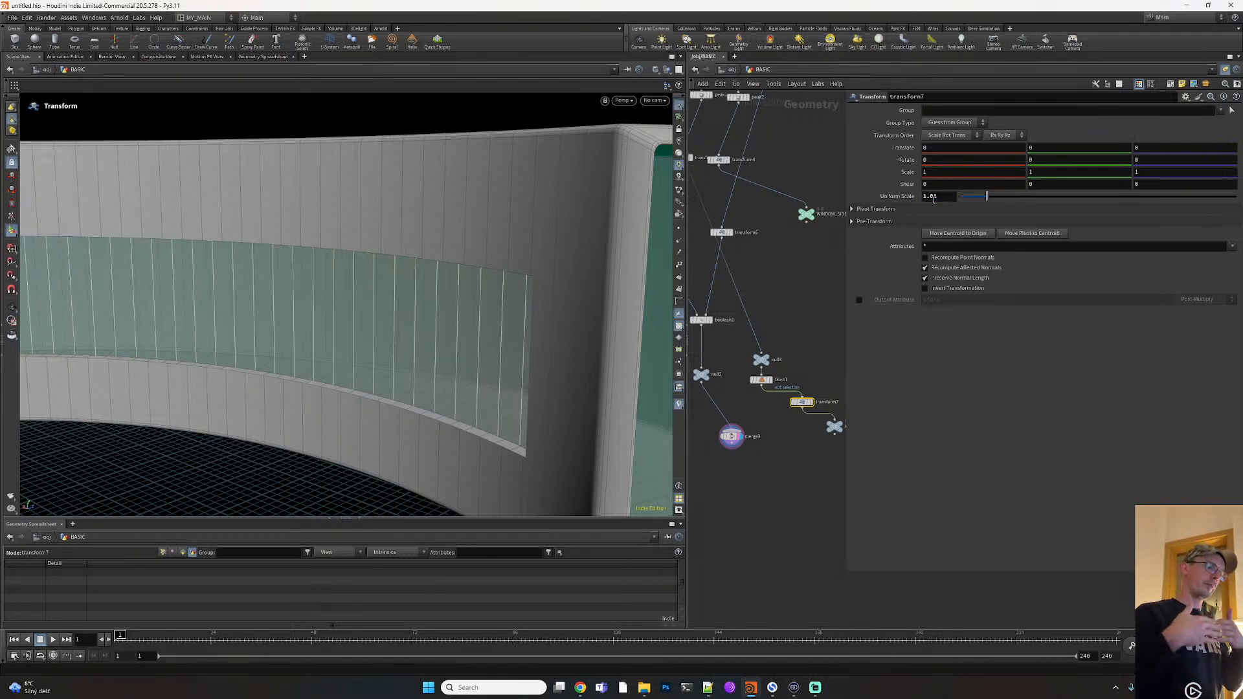
pyautogui.keyDown('alt'); pyautogui.moveTo(453, 311); pyautogui.dragTo(308, 339, button='right'); pyautogui.keyUp('alt')
pyautogui.keyDown('alt'); pyautogui.moveTo(308, 338); pyautogui.dragTo(336, 421); pyautogui.keyUp('alt')
# Align merge3 directly below null2 and select it
pyautogui.moveTo(773, 459); pyautogui.dragTo(796, 423, button='middle')
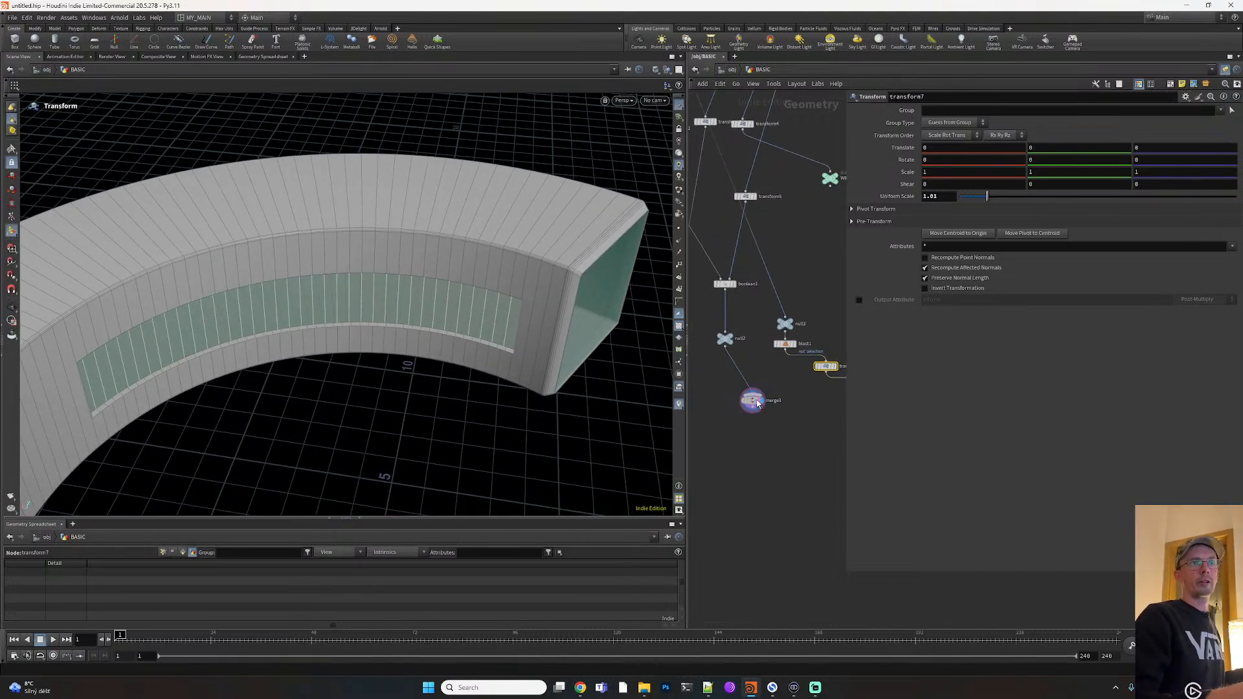
pyautogui.moveTo(752, 396); pyautogui.dragTo(725, 386)
pyautogui.scroll(5, 723, 417)
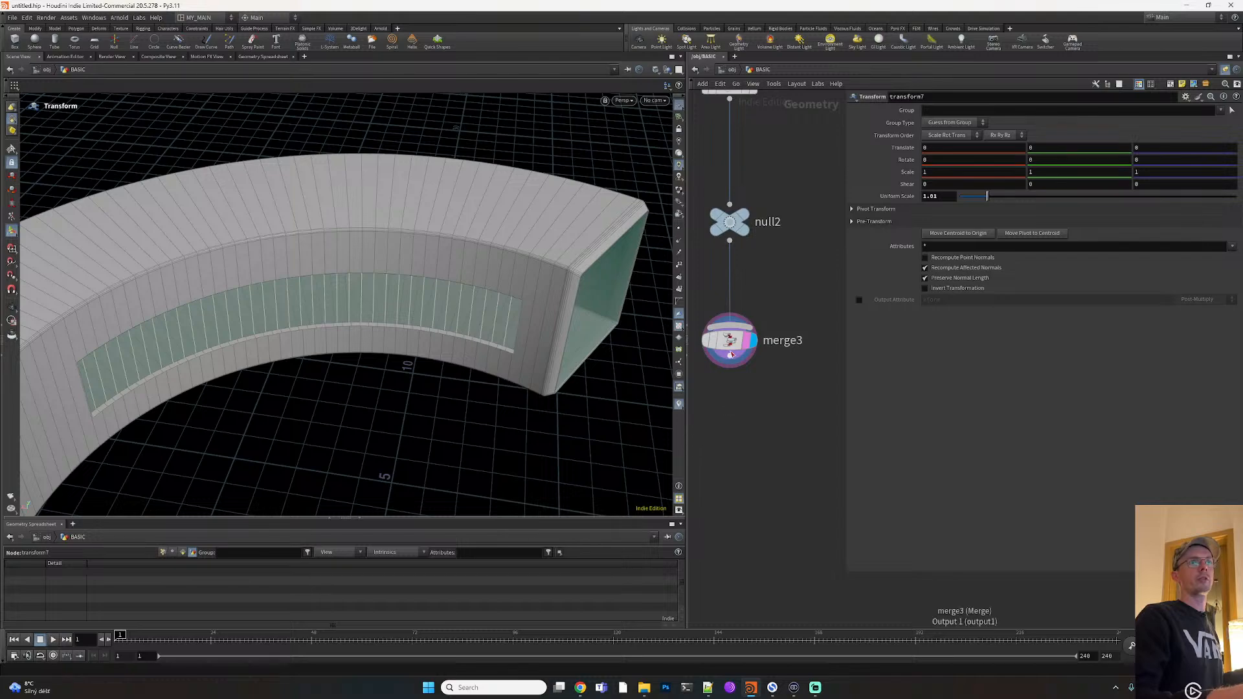
pyautogui.click(724, 341)
pyautogui.keyDown('alt'); pyautogui.moveTo(510, 389); pyautogui.dragTo(380, 409, button='right'); pyautogui.keyUp('alt')
pyautogui.keyDown('alt'); pyautogui.moveTo(380, 409); pyautogui.dragTo(322, 382); pyautogui.keyUp('alt')
# Compare the building with the architectural reference image in the browser, then return to Houdini's BASIC network around merge3
pyautogui.hotkey('alt', 'Tab')
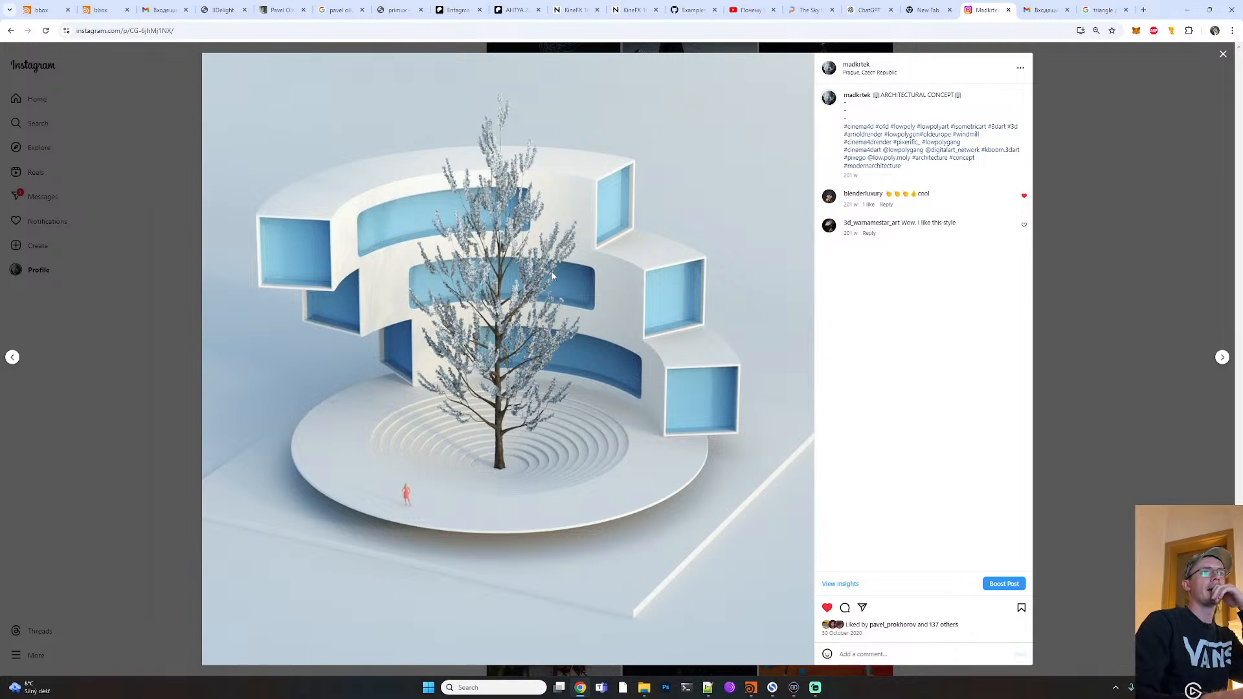
pyautogui.hotkey('alt', 'Tab')
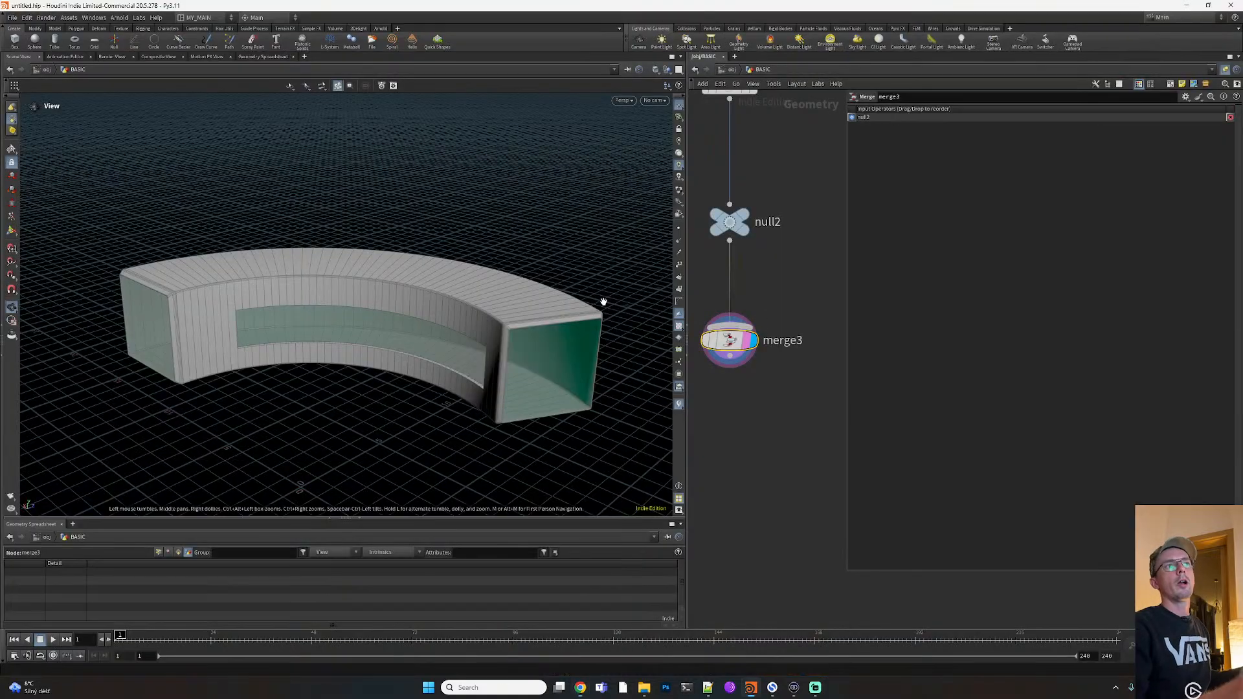
pyautogui.scroll(-7, 751, 301)
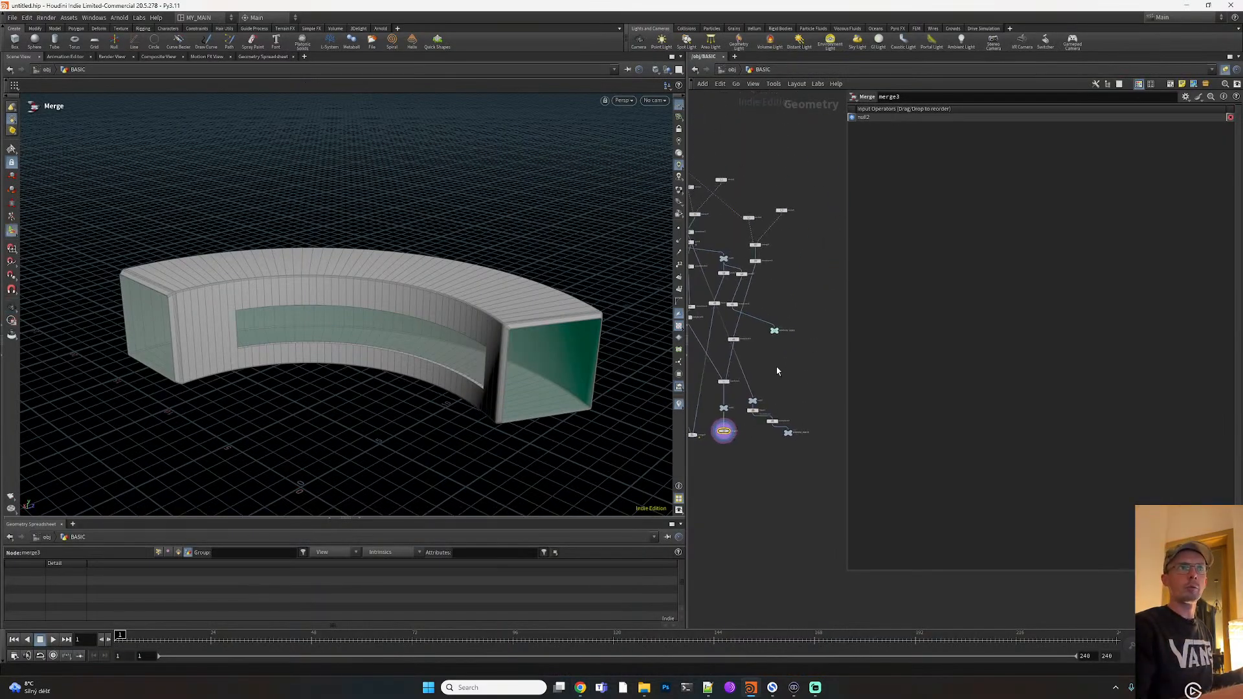
pyautogui.hotkey('alt', 'Tab')
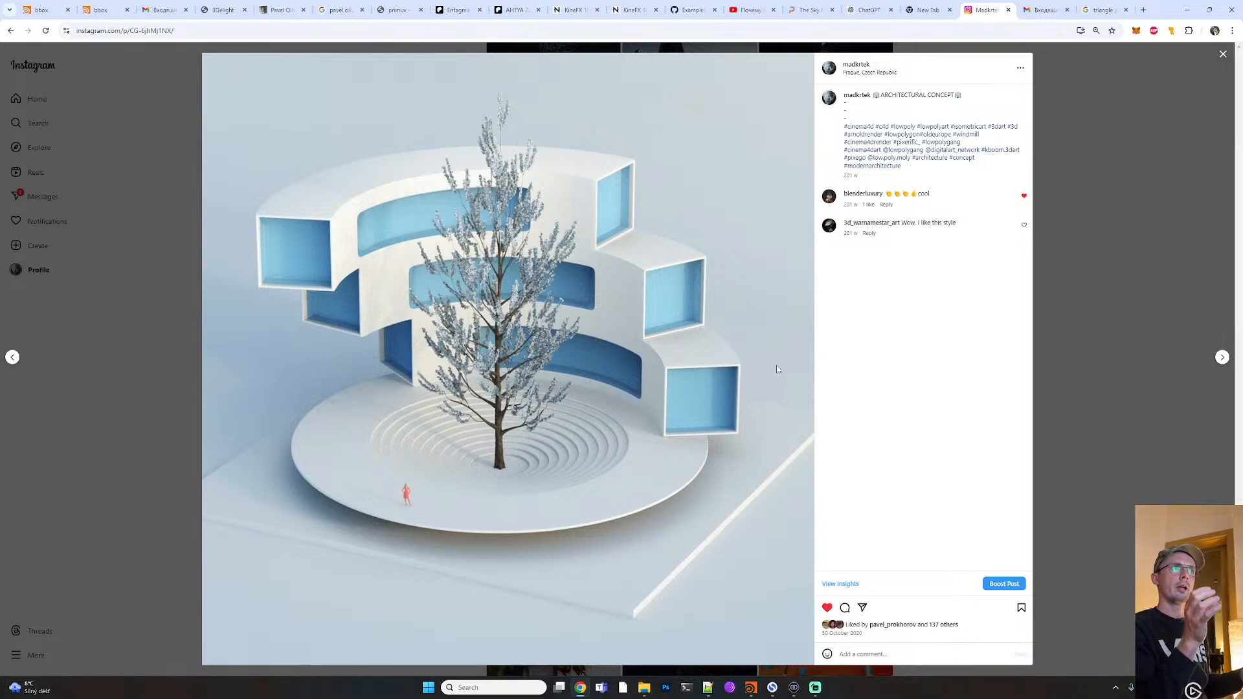
pyautogui.hotkey('alt', 'Tab')
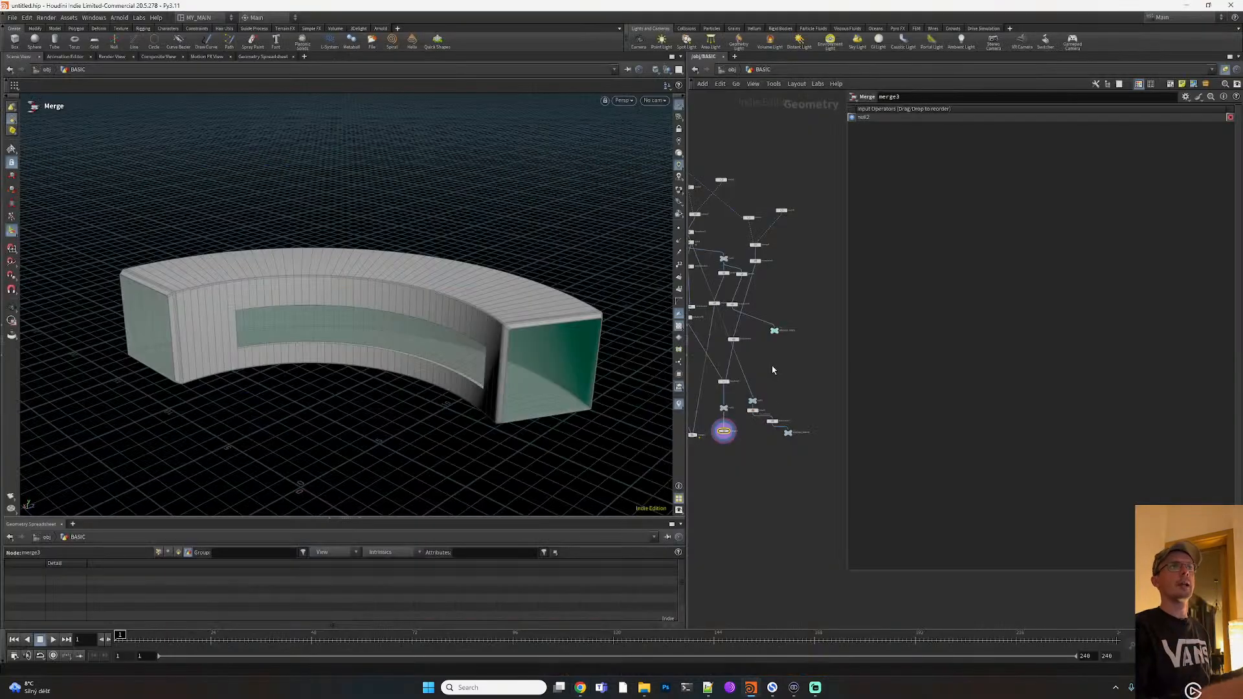
pyautogui.moveTo(713, 460); pyautogui.dragTo(763, 444, button='middle')
pyautogui.scroll(5, 761, 443)
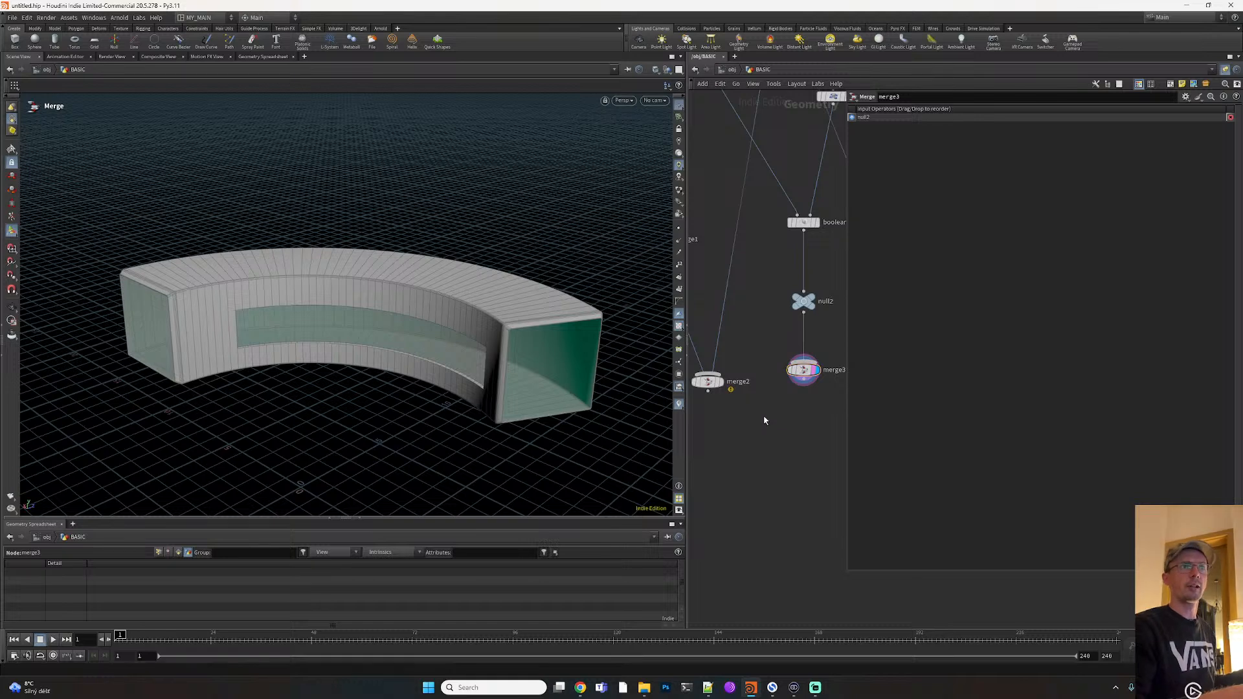
pyautogui.press('Tab')
pyautogui.write('merg')
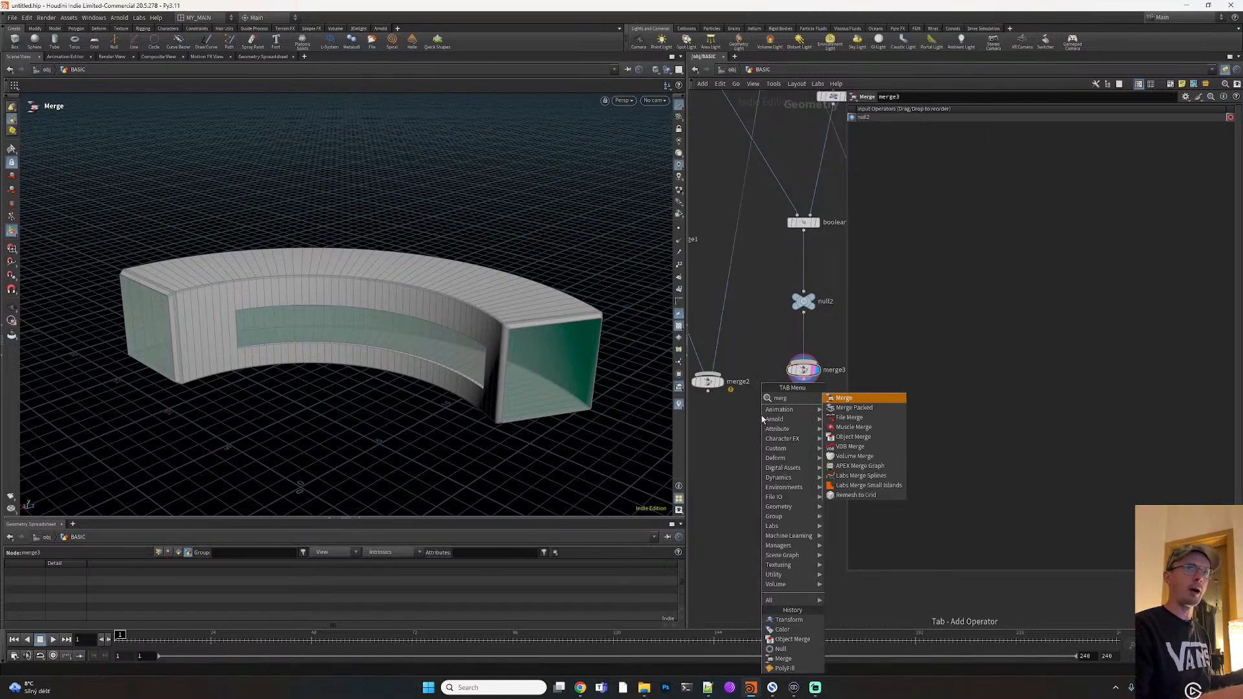
pyautogui.press('Escape')
# Display the merge2 output and move the merge2 node lower in the network, below the level of merge3
pyautogui.scroll(-4, 751, 414)
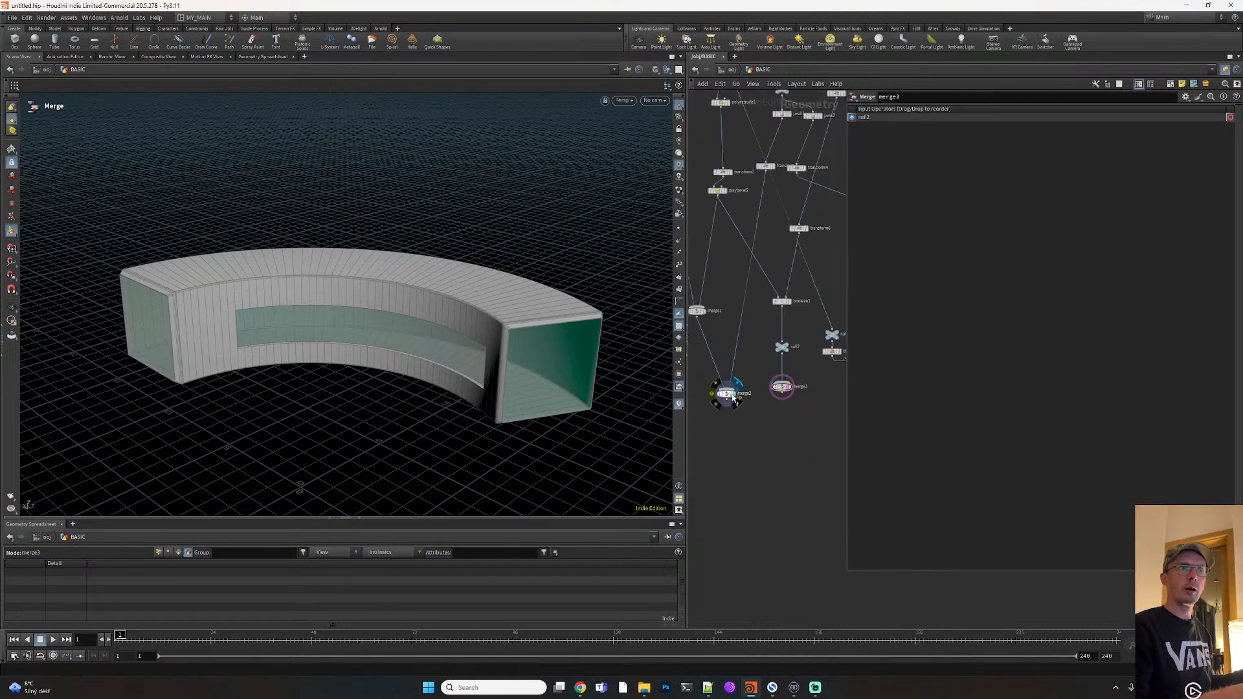
pyautogui.click(733, 397)
pyautogui.click(724, 394)
pyautogui.keyDown('alt'); pyautogui.moveTo(532, 434); pyautogui.dragTo(519, 438); pyautogui.keyUp('alt')
pyautogui.keyDown('alt'); pyautogui.moveTo(519, 438); pyautogui.dragTo(444, 453, button='right'); pyautogui.keyUp('alt')
pyautogui.keyDown('alt'); pyautogui.moveTo(444, 453); pyautogui.dragTo(402, 383); pyautogui.keyUp('alt')
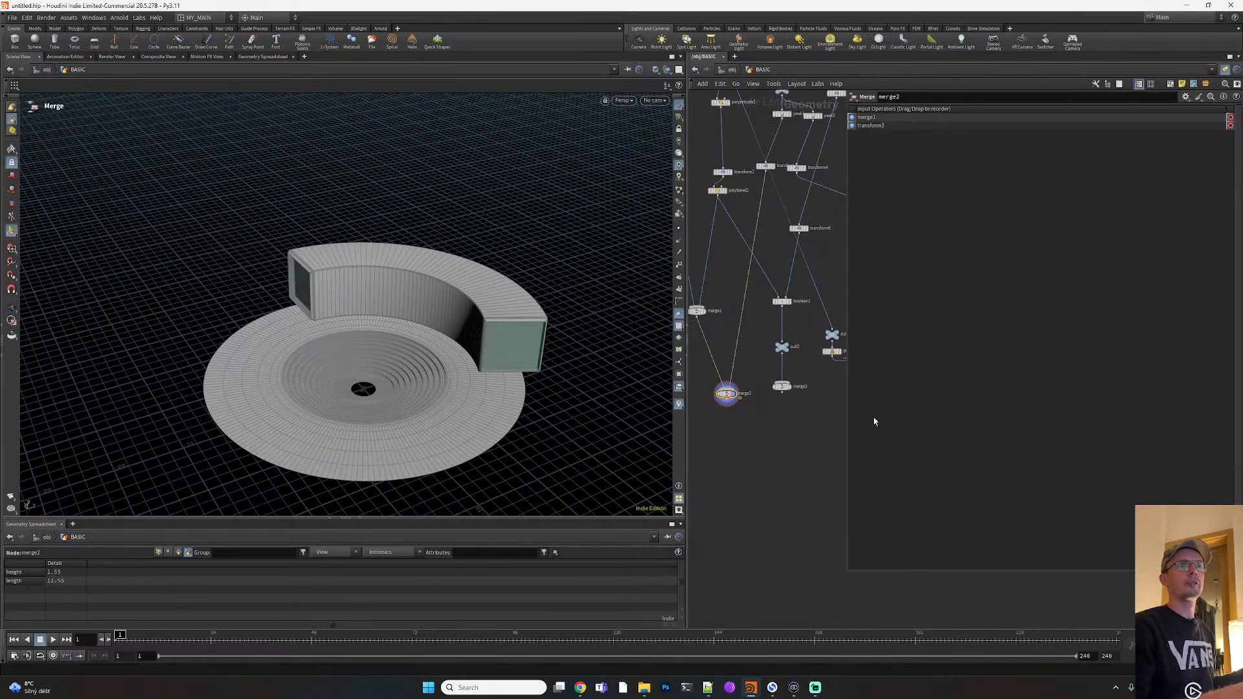
pyautogui.moveTo(726, 393); pyautogui.dragTo(735, 431)
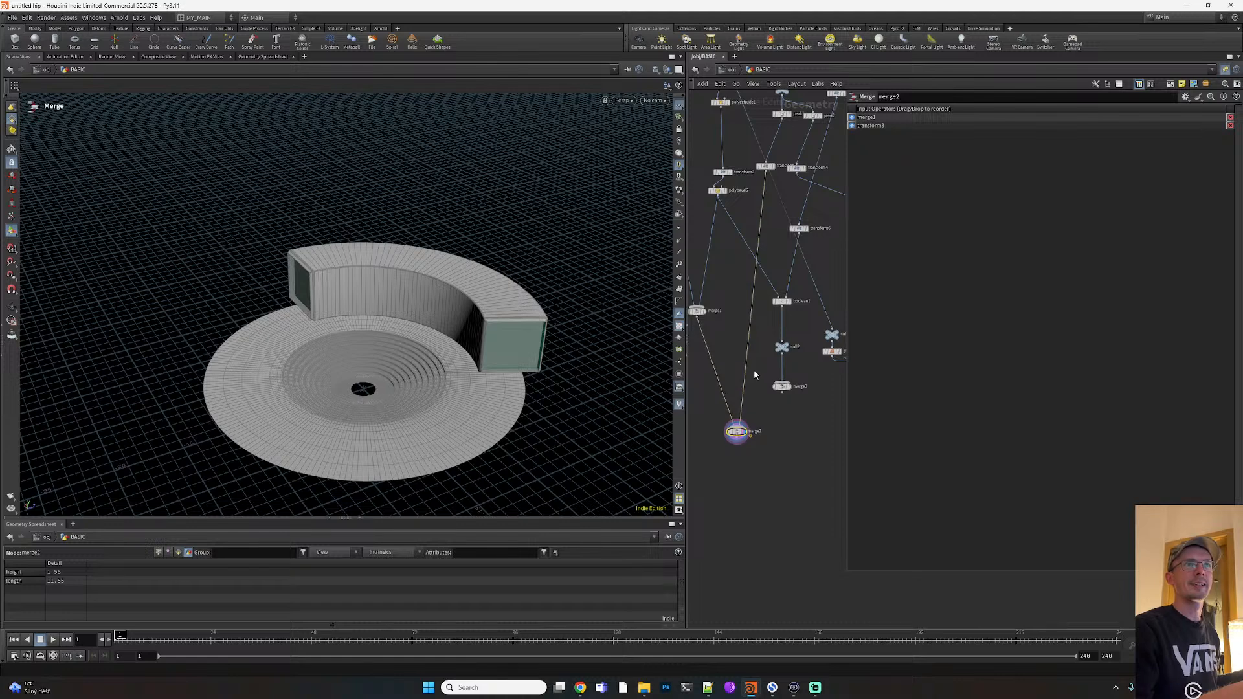
# Connect merge3 into merge2 in place of the direct transform3 input
pyautogui.moveTo(782, 393); pyautogui.dragTo(717, 391)
pyautogui.press('y')
pyautogui.hotkey('ctrl', 'z')
pyautogui.hotkey('ctrl', 'z')
pyautogui.keyDown('alt'); pyautogui.moveTo(540, 382); pyautogui.dragTo(558, 360); pyautogui.keyUp('alt')
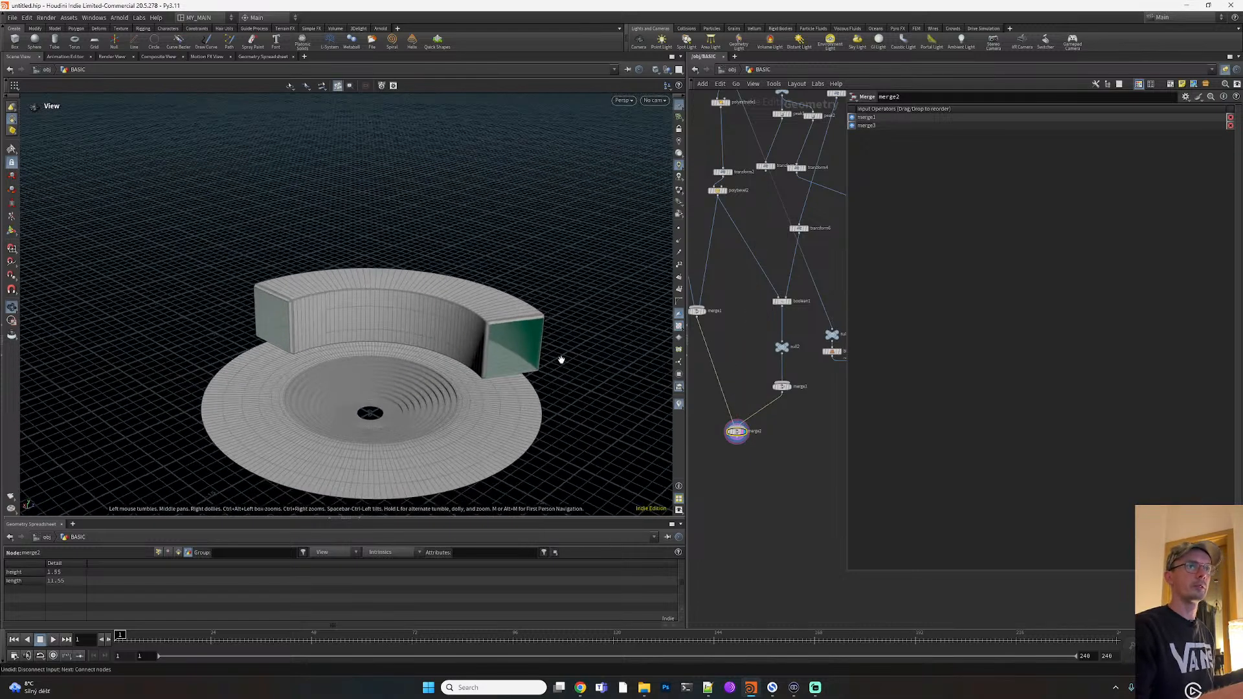
# Examine the window opening in the curved building, comparing the outputs of merge2, null2 and merge3
pyautogui.scroll(2, 771, 351)
pyautogui.moveTo(799, 359); pyautogui.dragTo(755, 353, button='middle')
pyautogui.keyDown('alt'); pyautogui.moveTo(526, 351); pyautogui.dragTo(542, 360); pyautogui.keyUp('alt')
pyautogui.scroll(5, 527, 362)
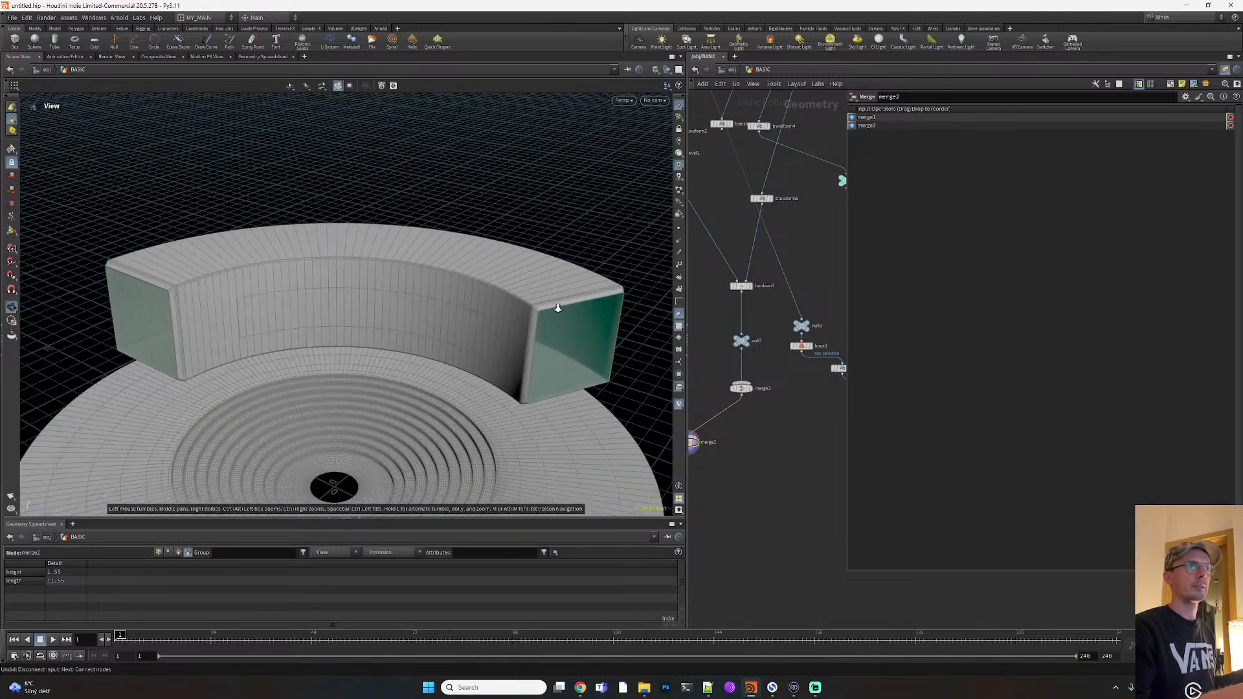
pyautogui.click(741, 342)
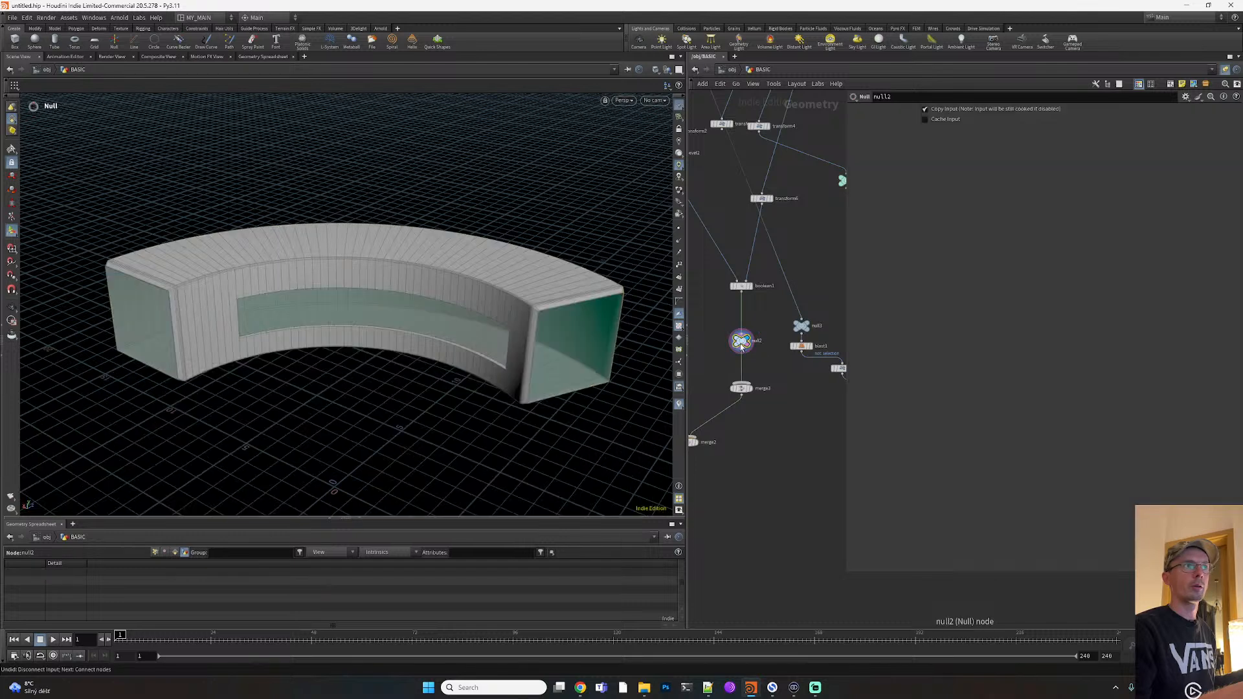
pyautogui.click(743, 389)
pyautogui.click(751, 390)
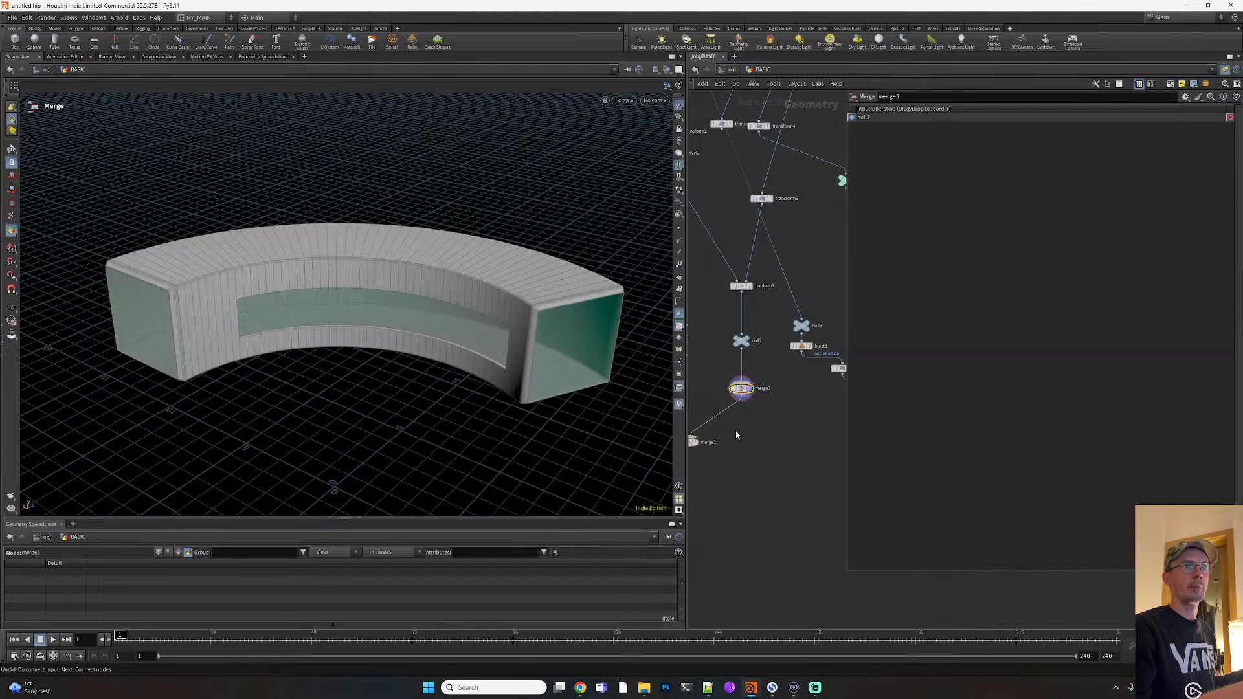
# Display merge2 and cut the wire from polybevel2 to merge1, removing the uncut building from the merge
pyautogui.moveTo(734, 428); pyautogui.dragTo(804, 376, button='middle')
pyautogui.click(767, 394)
pyautogui.moveTo(728, 286); pyautogui.dragTo(751, 378, button='middle')
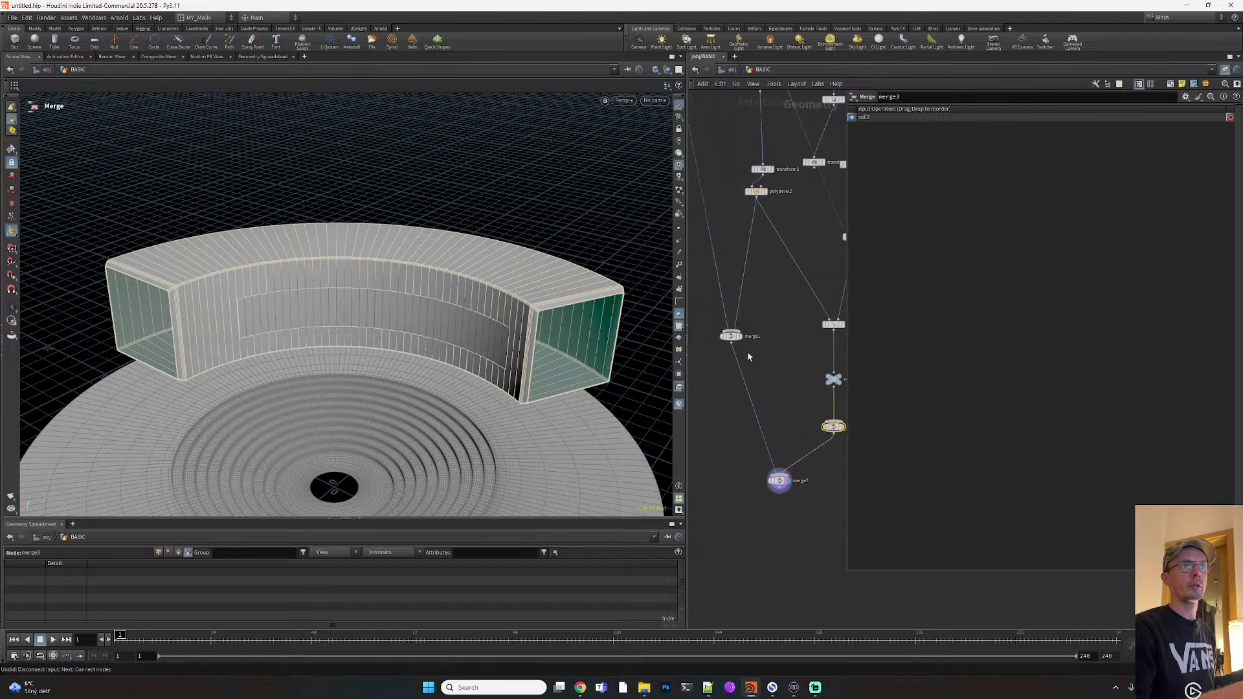
pyautogui.moveTo(756, 286); pyautogui.dragTo(725, 264)
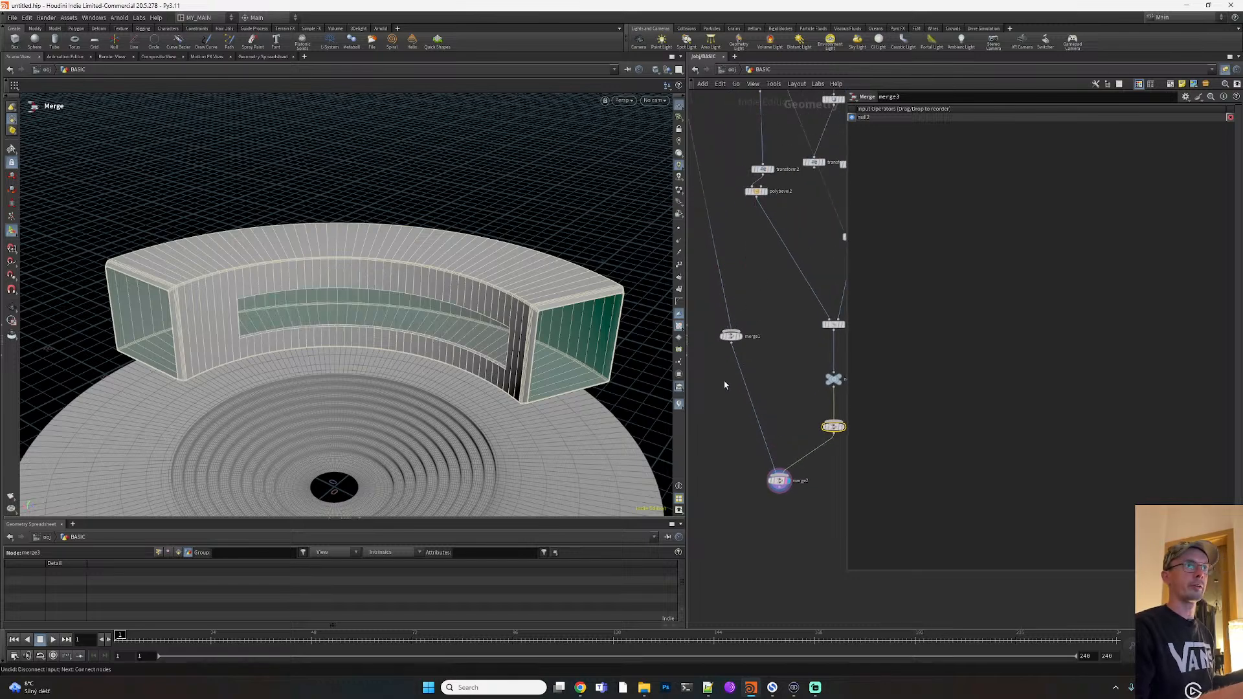
pyautogui.scroll(-3, 482, 350)
pyautogui.keyDown('alt'); pyautogui.moveTo(405, 400); pyautogui.dragTo(353, 417); pyautogui.keyUp('alt')
pyautogui.scroll(-5, 823, 218)
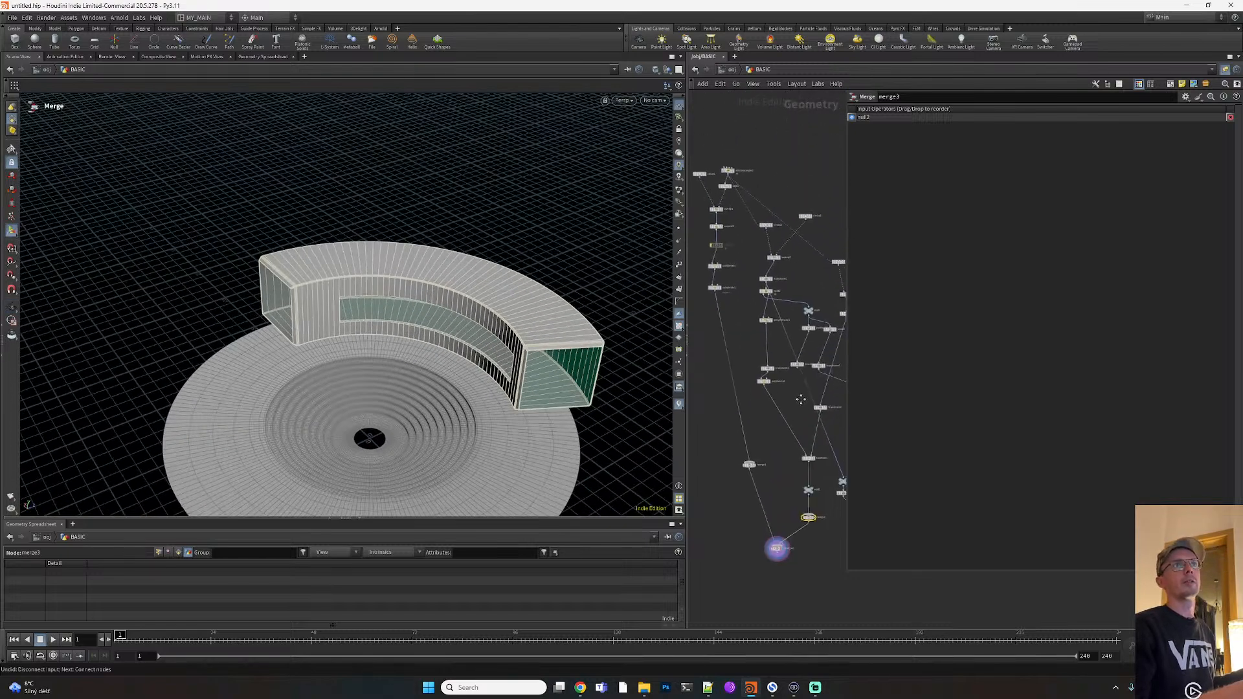
# Set attribwrangle1's End Length to 6.2 and its Start Length to 1
pyautogui.scroll(4, 797, 230)
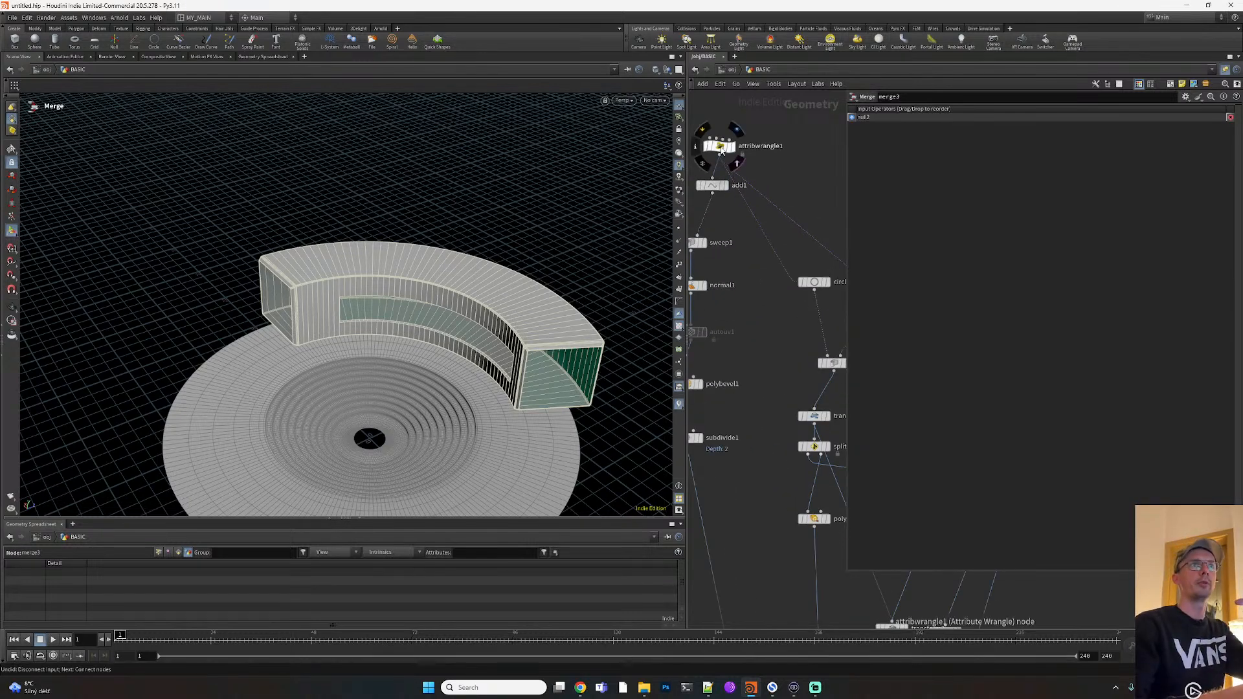
pyautogui.click(718, 145)
pyautogui.moveTo(946, 208)
pyautogui.mouseDown(button='middle')
pyautogui.moveTo(1099, 205)
pyautogui.moveTo(948, 214)
pyautogui.mouseUp(button='middle')
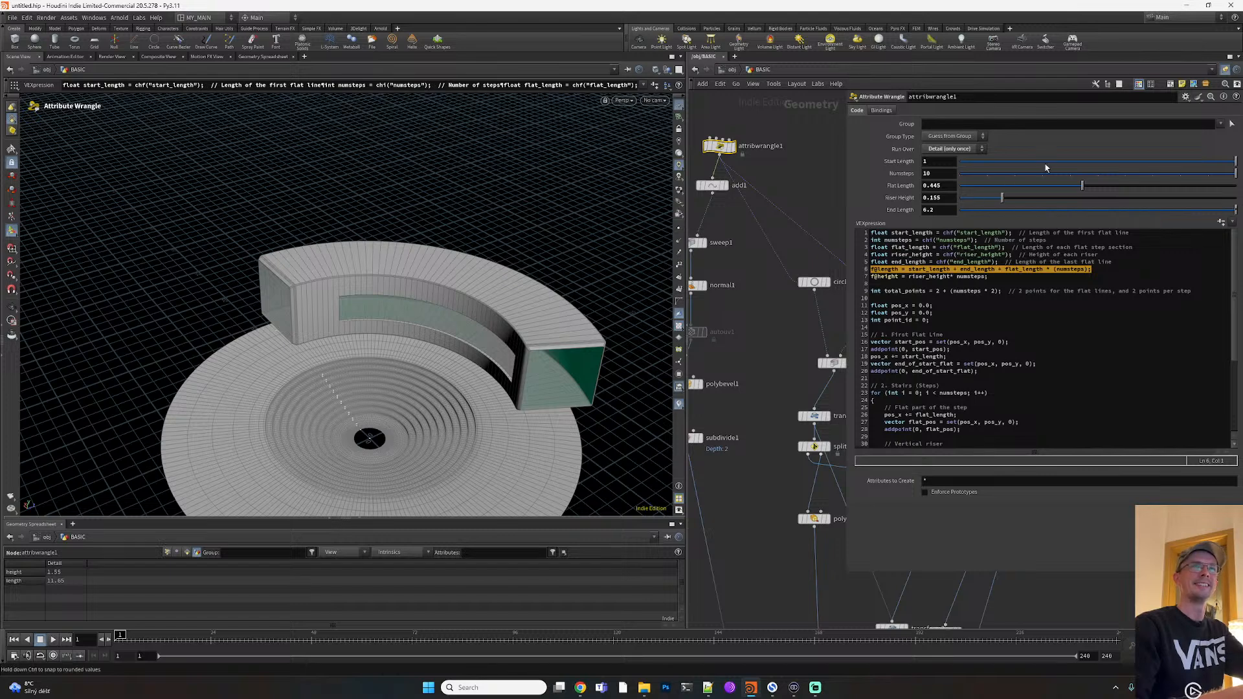
pyautogui.moveTo(1048, 161); pyautogui.dragTo(1236, 164)
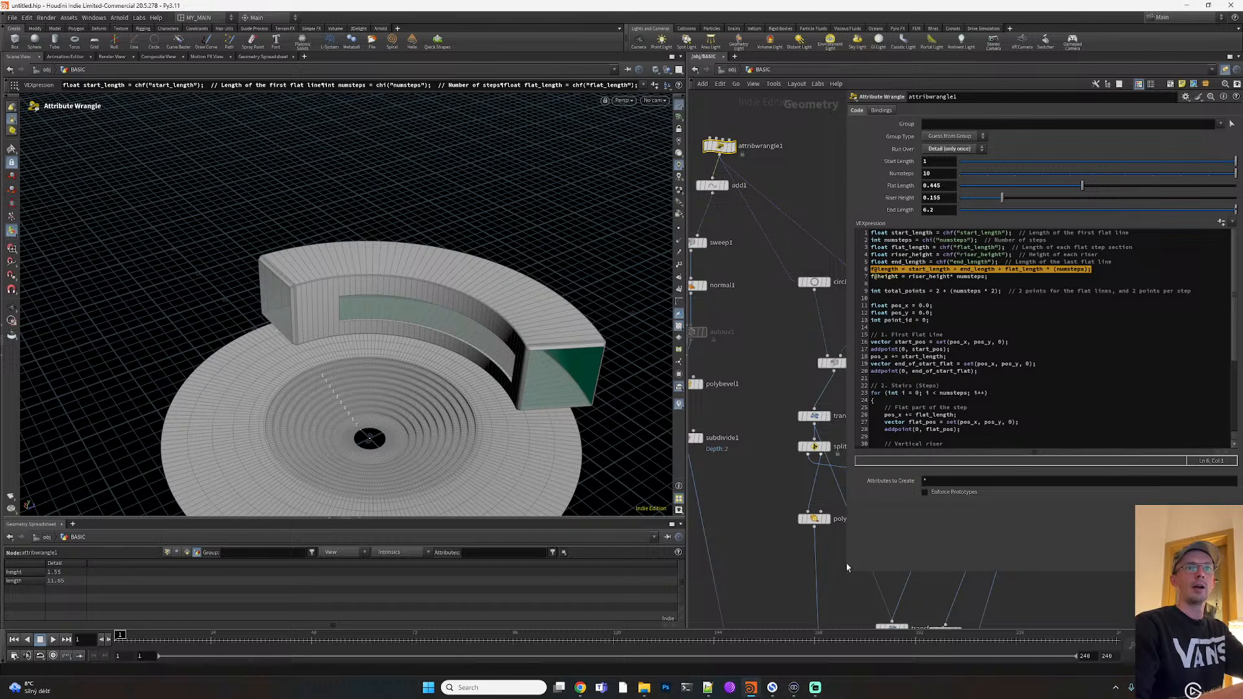
# Shrink the parameter pane to uncover more of the network around transform3, transform4 and boolean1
pyautogui.moveTo(847, 572); pyautogui.dragTo(1007, 511)
pyautogui.moveTo(951, 567); pyautogui.dragTo(894, 373, button='middle')
pyautogui.moveTo(801, 510); pyautogui.dragTo(813, 385, button='middle')
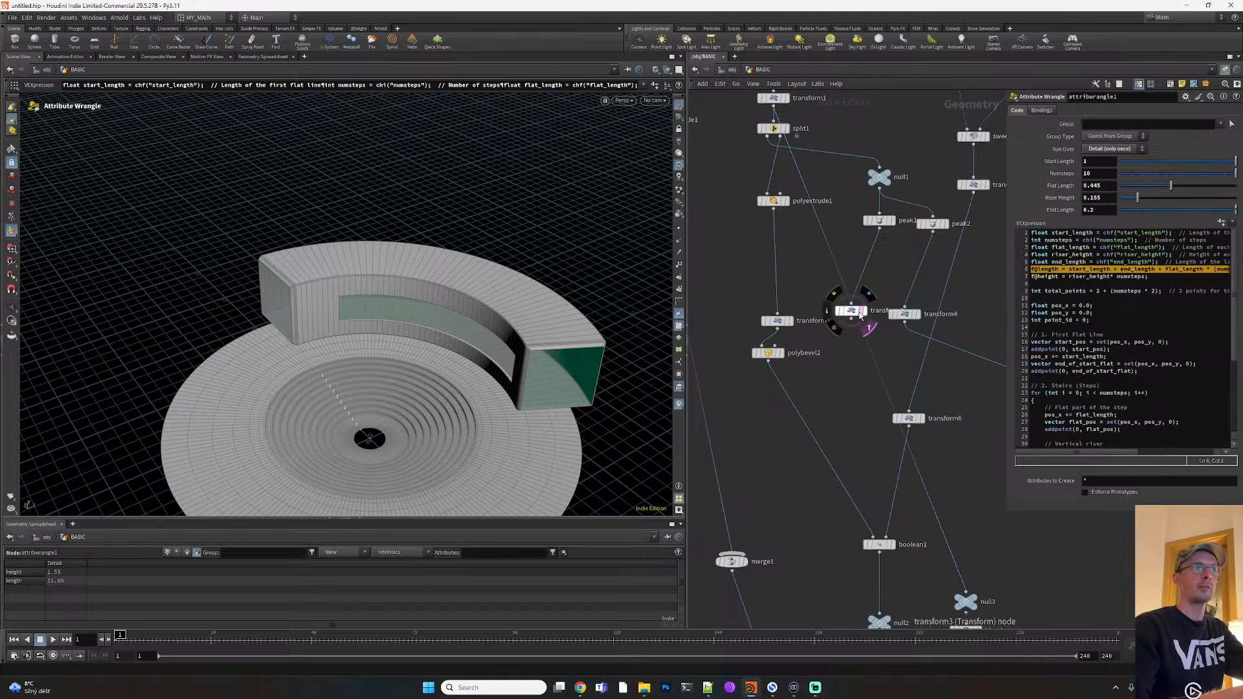
# Preview the separate outputs of transform4 and transform3 to identify the window glass surfaces
pyautogui.click(917, 314)
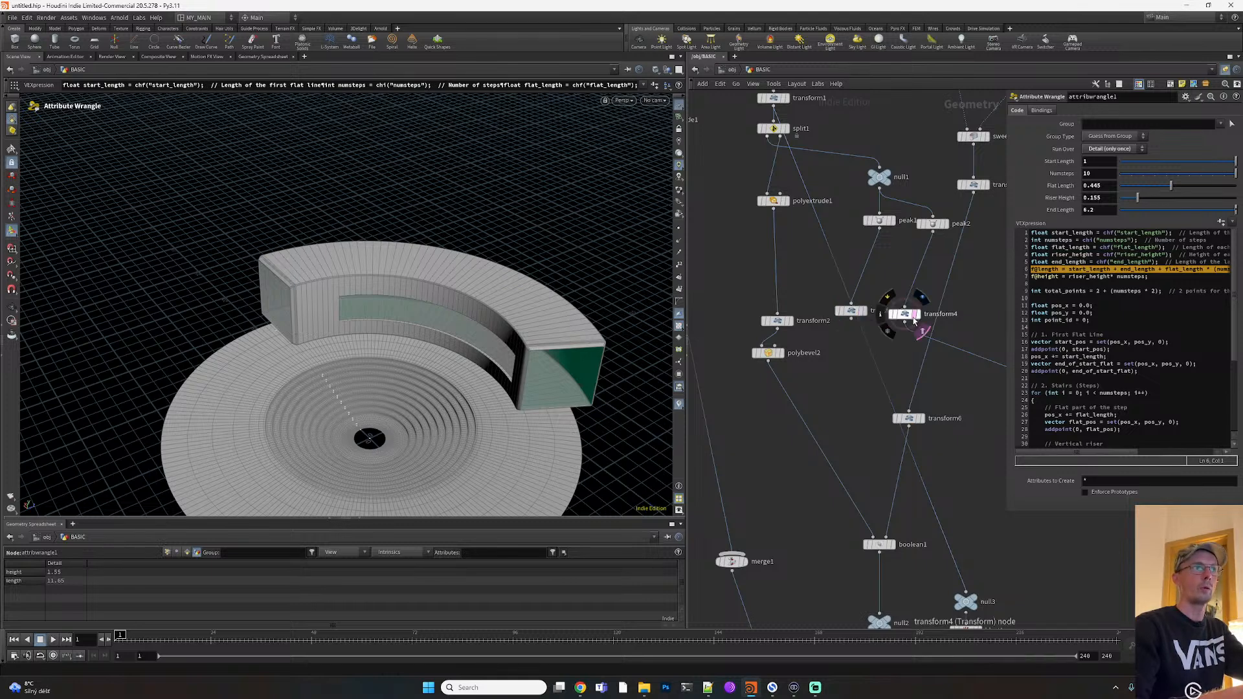
pyautogui.moveTo(941, 397); pyautogui.dragTo(884, 368, button='middle')
pyautogui.scroll(3, 883, 367)
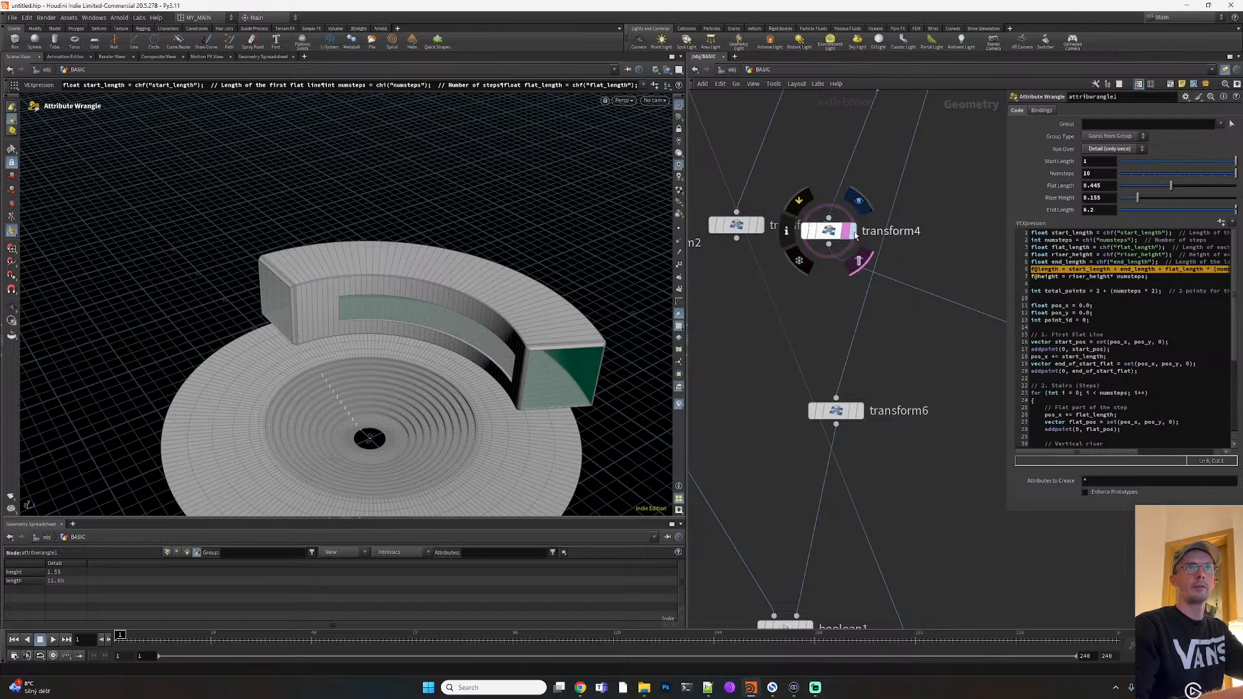
pyautogui.click(848, 232)
pyautogui.moveTo(861, 291); pyautogui.dragTo(913, 298, button='middle')
pyautogui.click(795, 235)
pyautogui.click(793, 234)
# Connect transform3 as an additional input of merge3 and display the combined merge2 result
pyautogui.scroll(-5, 795, 236)
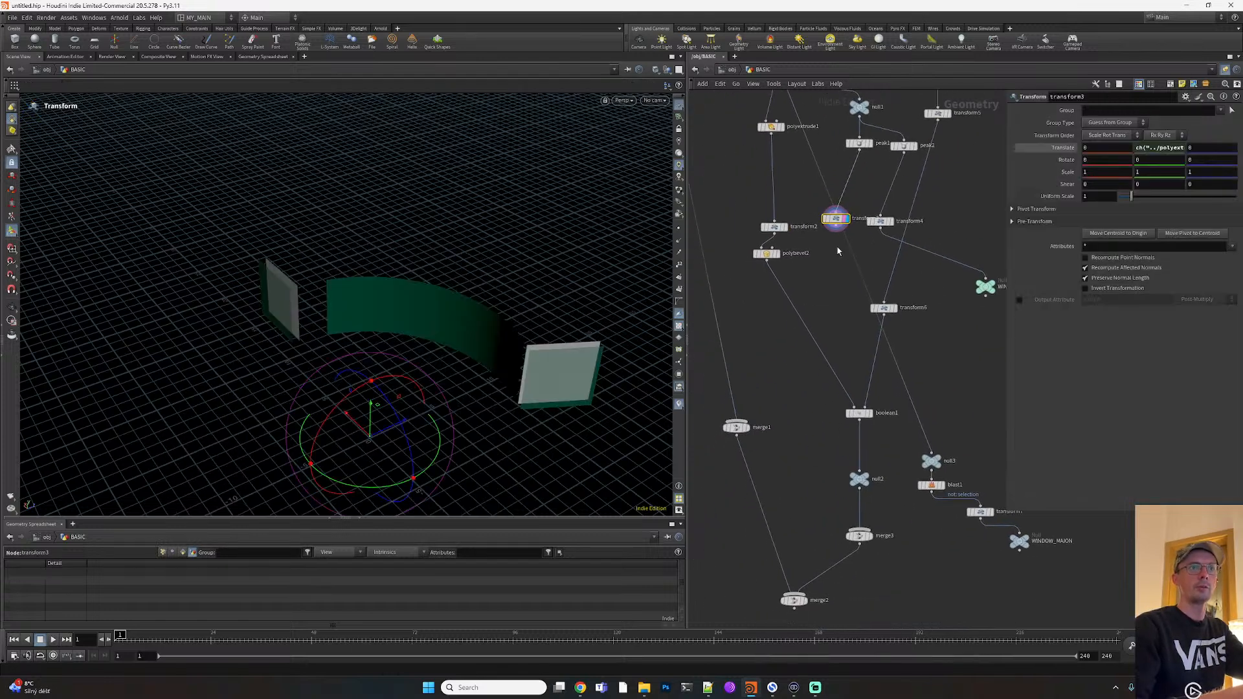
pyautogui.moveTo(837, 228); pyautogui.dragTo(859, 529)
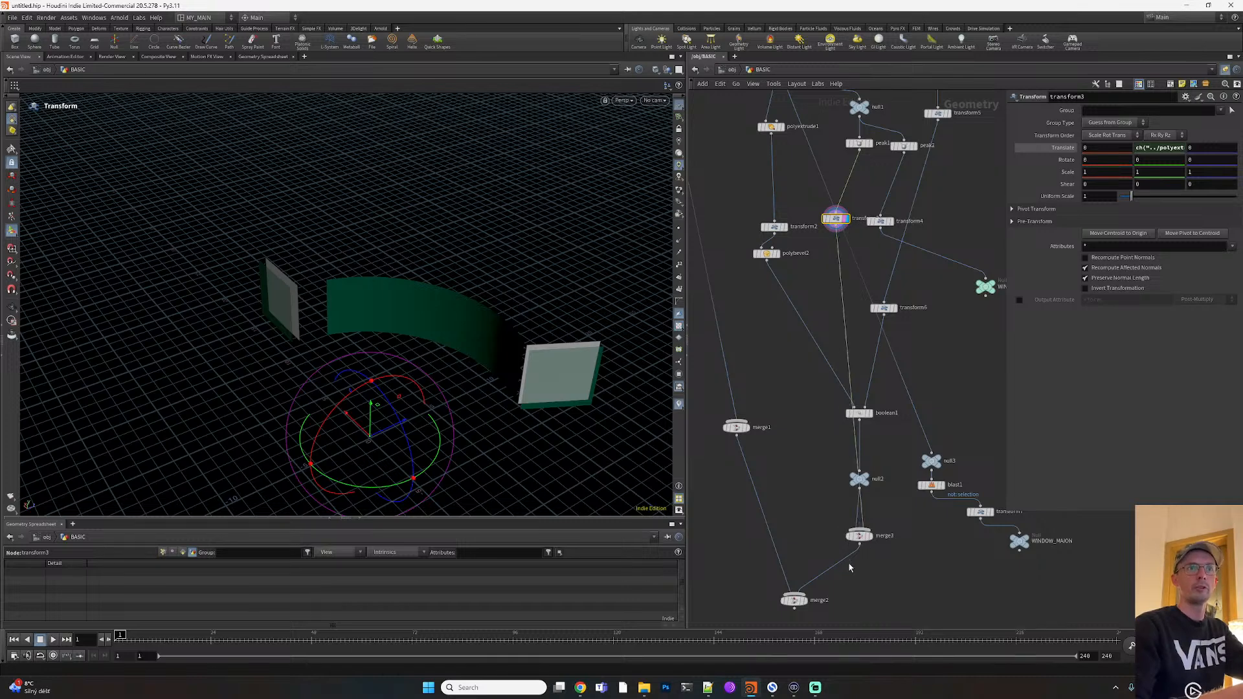
pyautogui.click(804, 600)
pyautogui.click(793, 601)
pyautogui.press('Escape')
pyautogui.moveTo(366, 340)
pyautogui.mouseDown()
pyautogui.moveTo(481, 309)
pyautogui.moveTo(364, 325)
pyautogui.mouseUp()
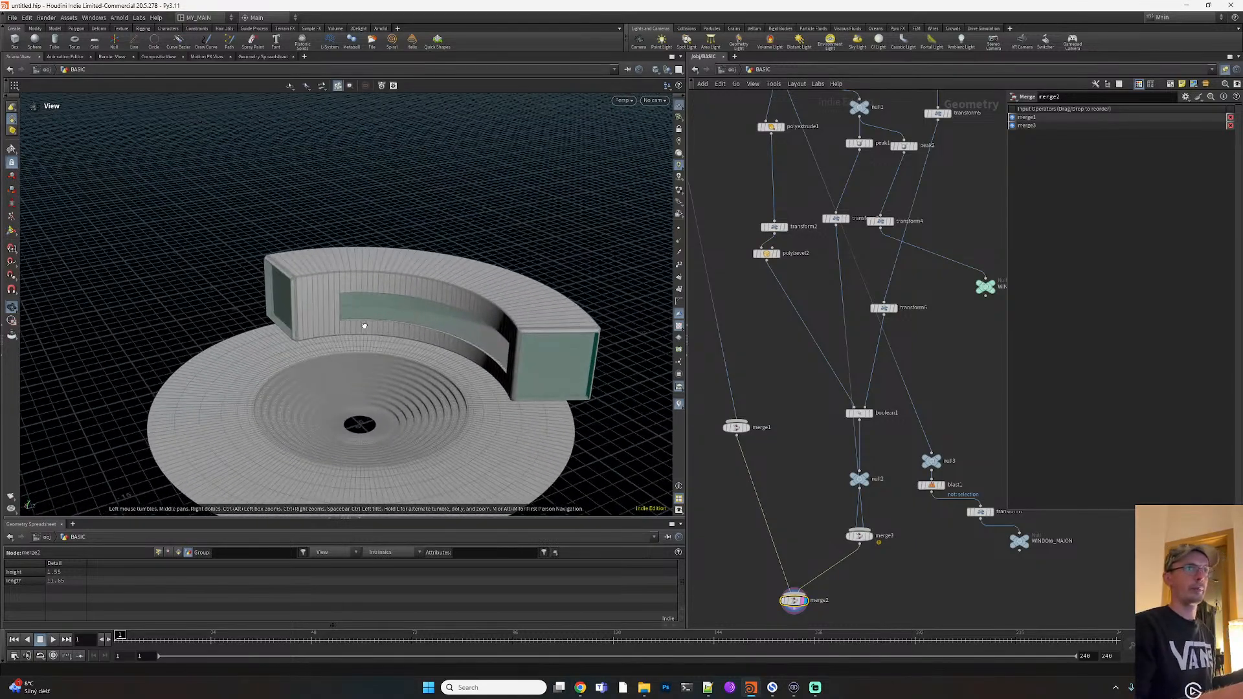
# Save the scene as Arch2 in the Architecture project folder
pyautogui.hotkey('ctrl', 'shift', 's')
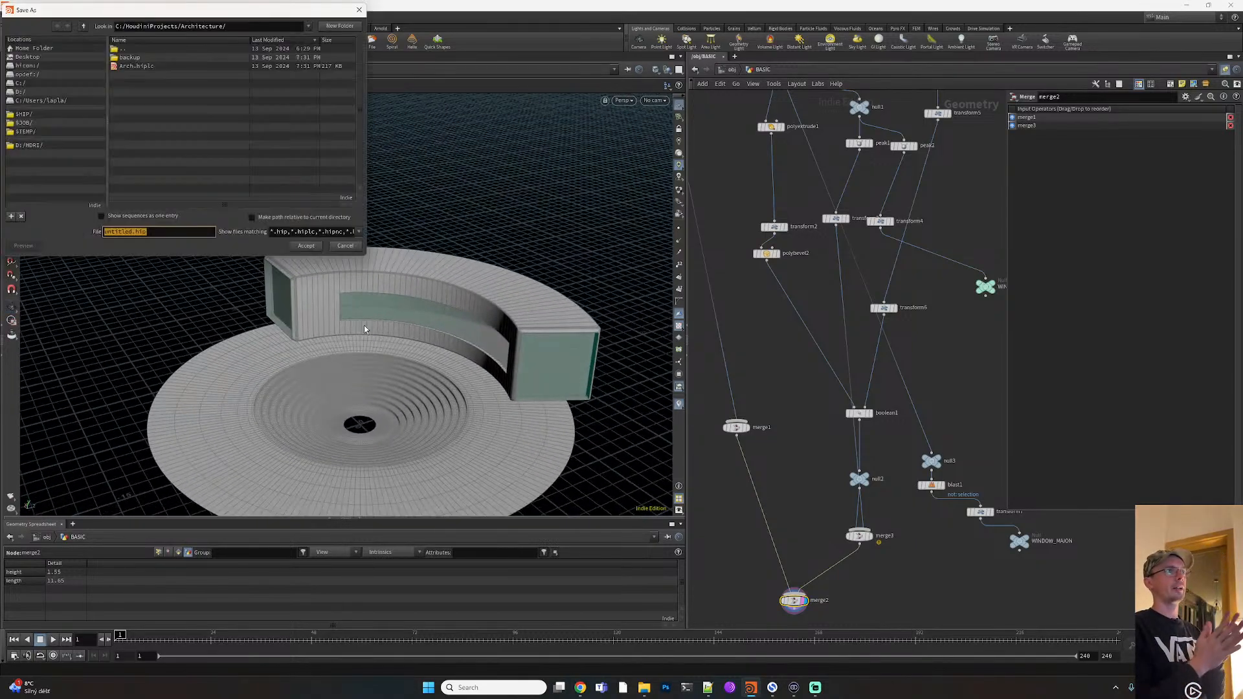
pyautogui.write('Arch2')
pyautogui.press('Return')
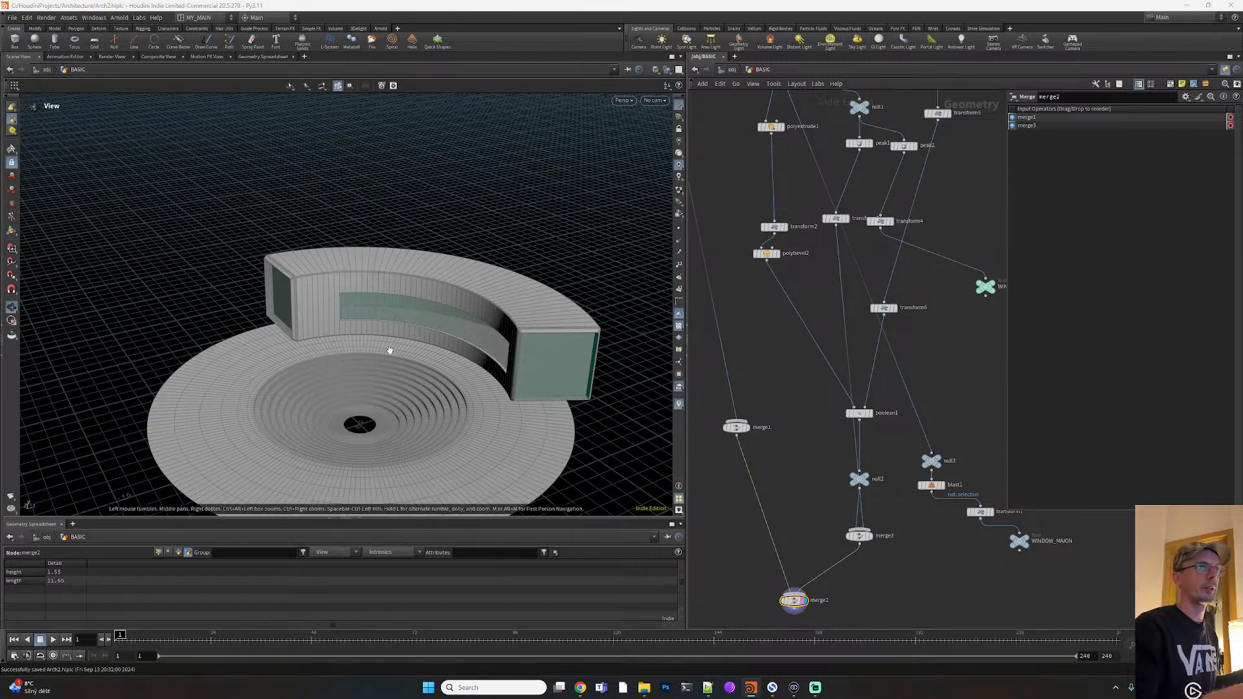
# Select the null3, blast1, transform and WINDOW_MAION nodes and line them up in a vertical column beside merge3
pyautogui.moveTo(391, 352); pyautogui.dragTo(406, 349)
pyautogui.scroll(-5, 900, 514)
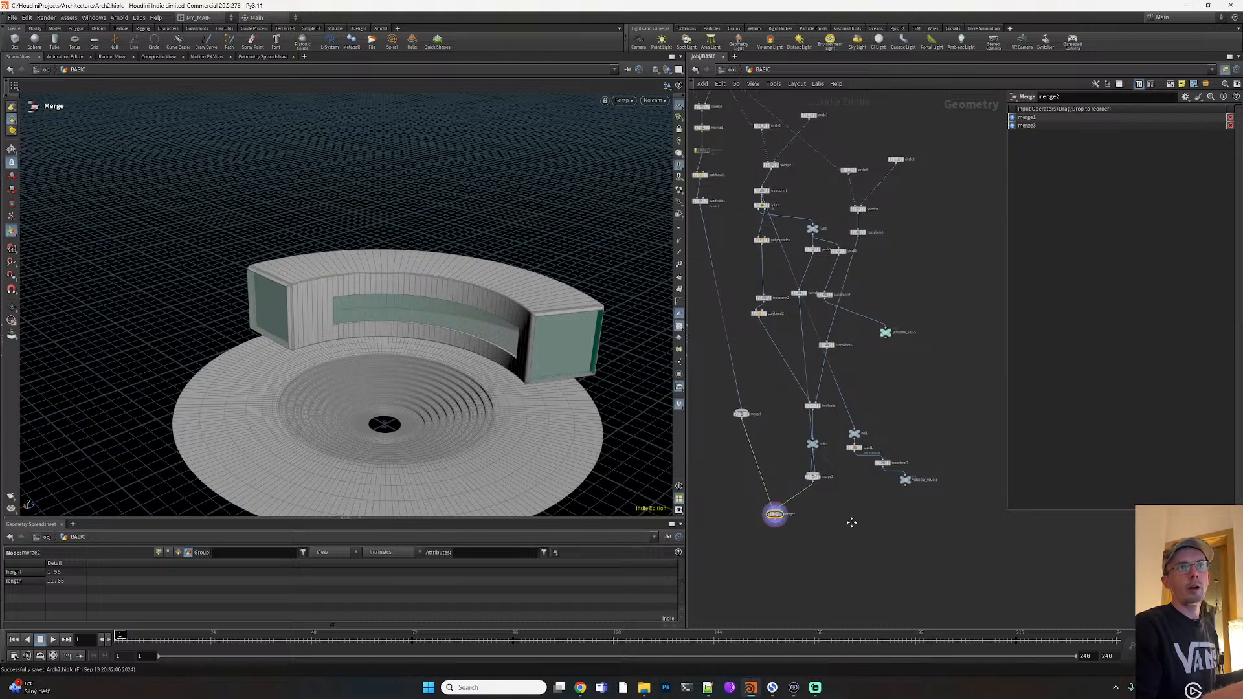
pyautogui.moveTo(903, 520); pyautogui.dragTo(800, 417)
pyautogui.moveTo(872, 444); pyautogui.dragTo(948, 360)
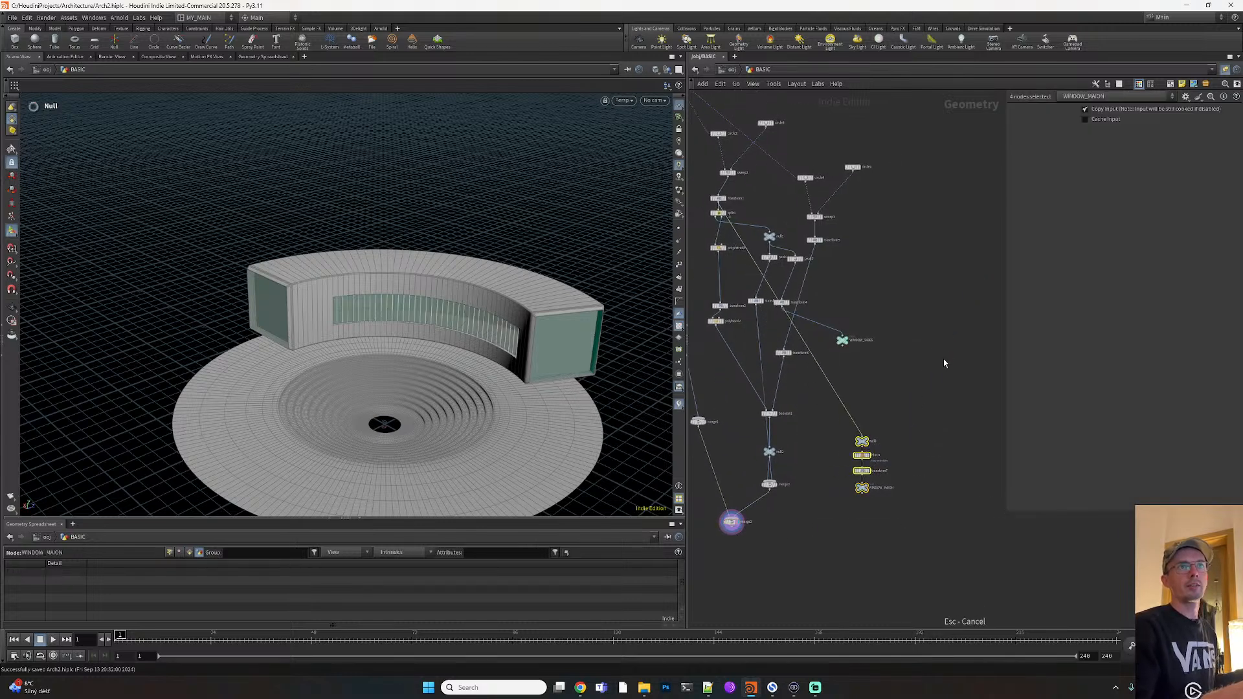
# Reposition the selected four-node chain ending in the main window null, just below the WINDOW_SIDES null
pyautogui.moveTo(863, 442); pyautogui.dragTo(960, 341)
pyautogui.moveTo(925, 378); pyautogui.dragTo(715, 457, button='middle')
pyautogui.moveTo(743, 429); pyautogui.dragTo(886, 430)
pyautogui.moveTo(769, 449); pyautogui.dragTo(1008, 414, button='middle')
pyautogui.moveTo(882, 469); pyautogui.dragTo(851, 490, button='middle')
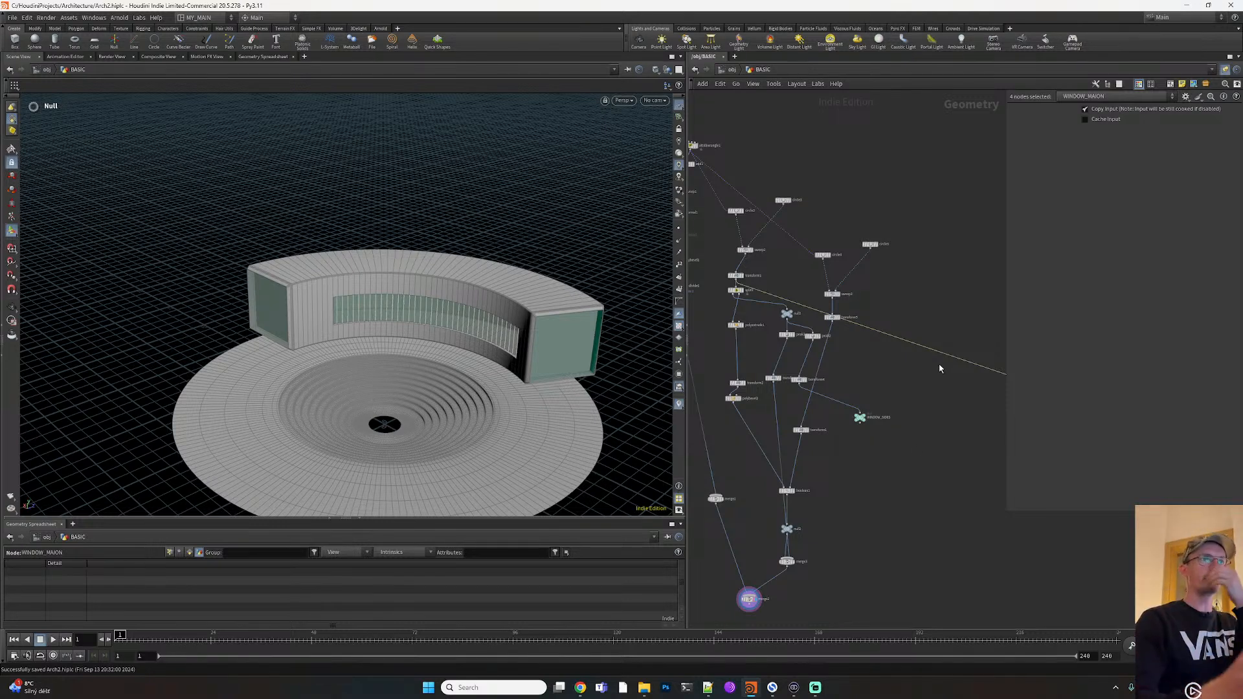
pyautogui.scroll(-2, 907, 375)
pyautogui.moveTo(1030, 412); pyautogui.dragTo(903, 376, button='middle')
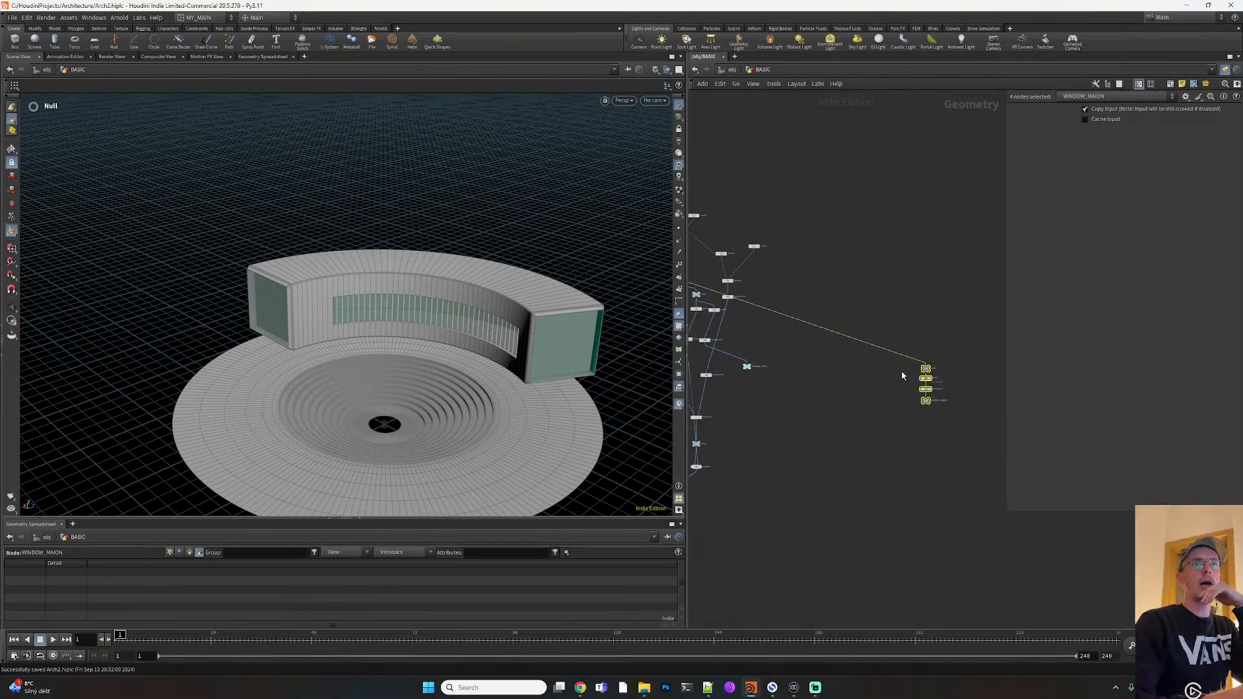
pyautogui.moveTo(926, 370); pyautogui.dragTo(734, 387)
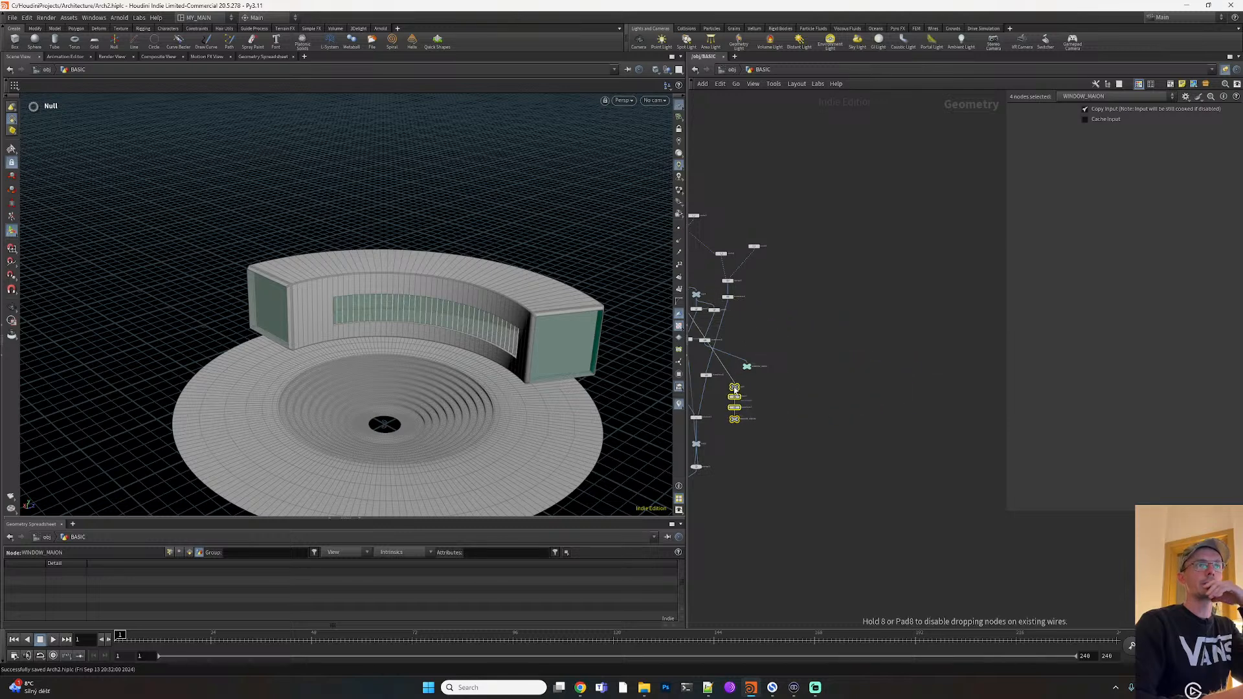
pyautogui.moveTo(800, 392); pyautogui.dragTo(905, 366, button='middle')
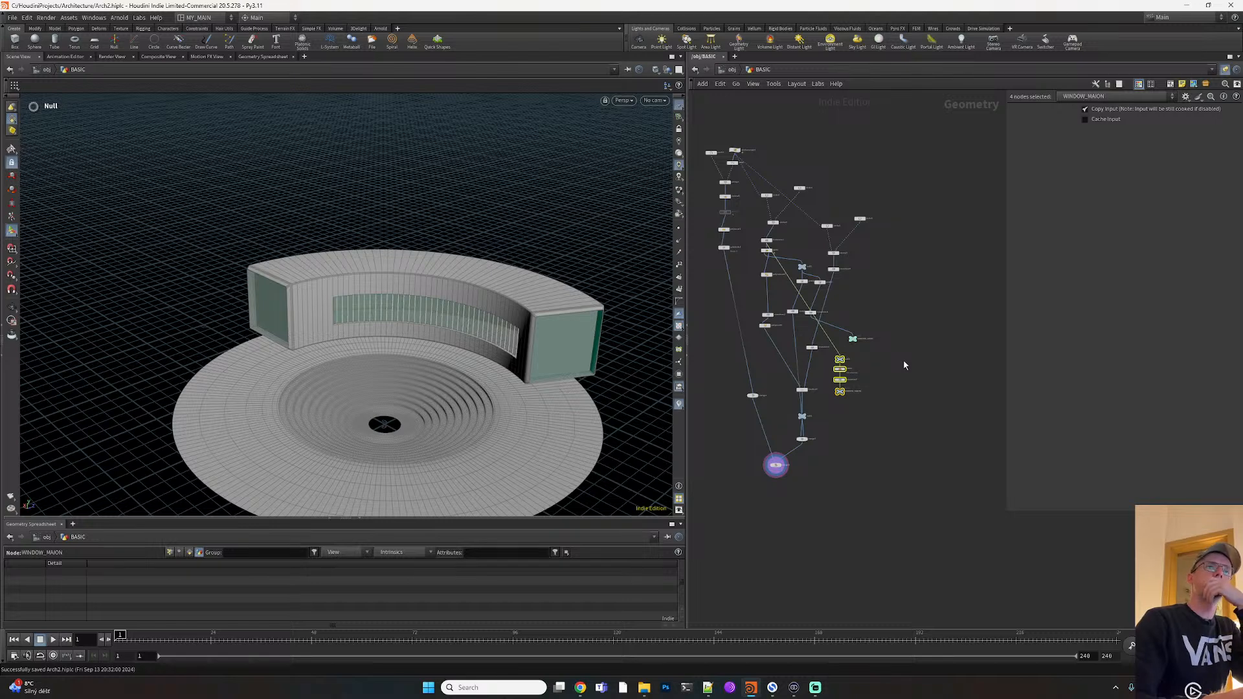
# Move the WINDOW_SIDES null closer to the transform nodes of its branch
pyautogui.scroll(3, 903, 360)
pyautogui.moveTo(853, 343); pyautogui.dragTo(774, 343)
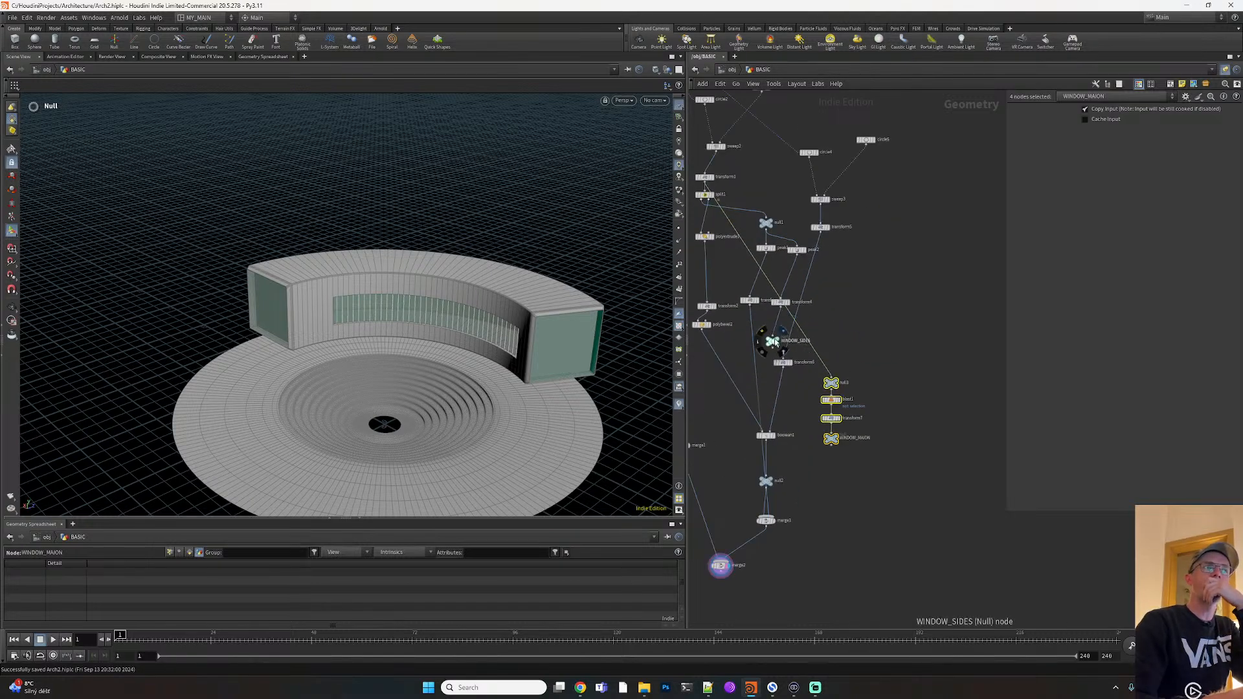
pyautogui.scroll(-2, 904, 238)
pyautogui.moveTo(886, 274); pyautogui.dragTo(892, 311, button='middle')
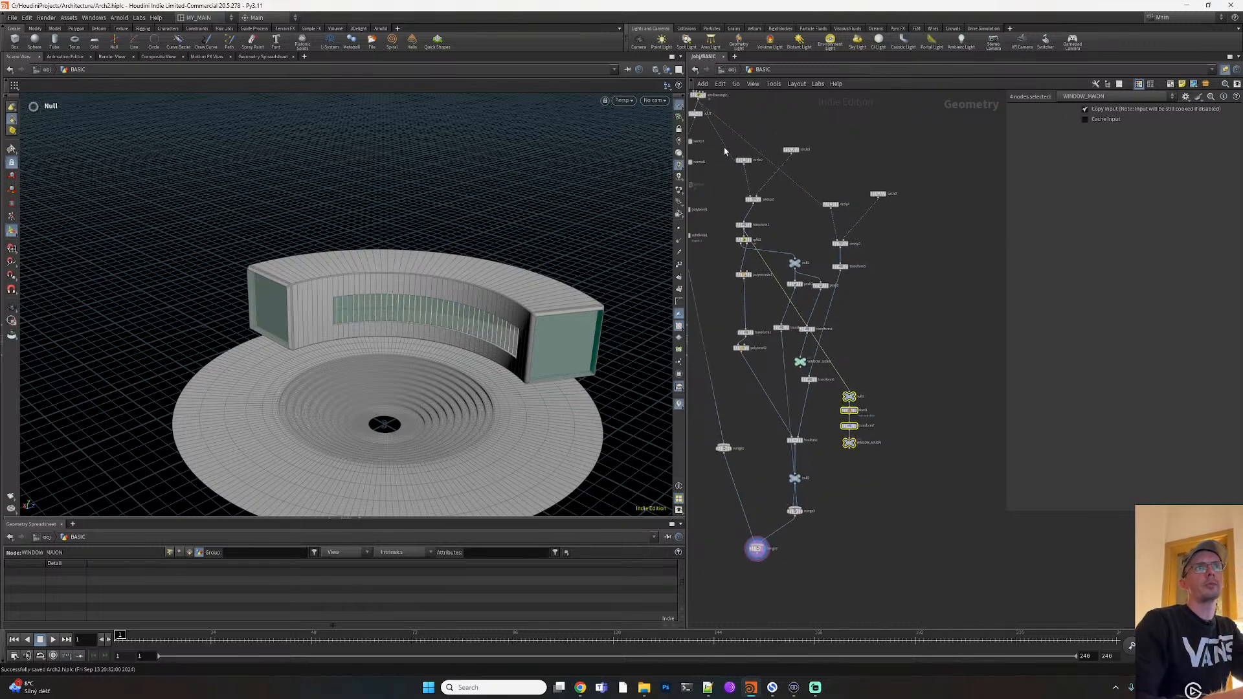
# Duplicate the ring branch from its circles down to its merge, including both window null chains, and place the copy beside the original
pyautogui.moveTo(775, 211); pyautogui.dragTo(907, 388)
pyautogui.moveTo(889, 482); pyautogui.dragTo(948, 462, button='middle')
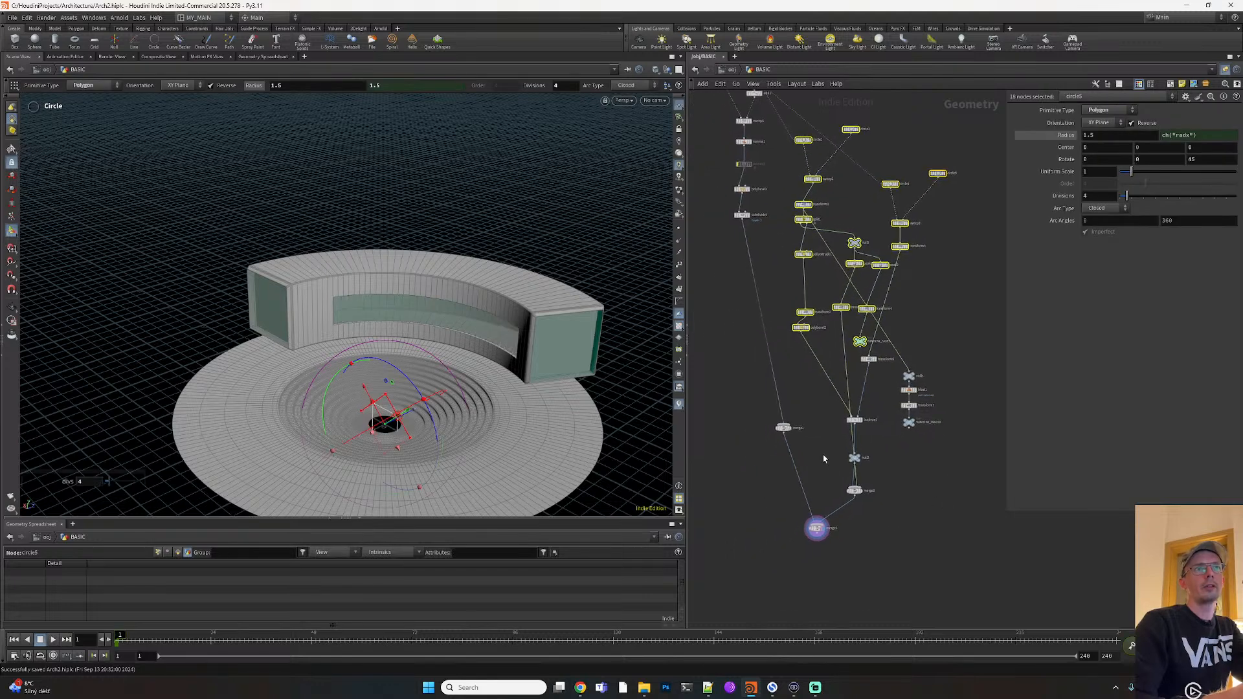
pyautogui.click(793, 412)
pyautogui.moveTo(790, 410); pyautogui.dragTo(783, 444, button='middle')
pyautogui.moveTo(766, 162); pyautogui.dragTo(972, 540)
pyautogui.moveTo(925, 523); pyautogui.dragTo(842, 513, button='middle')
pyautogui.moveTo(901, 422); pyautogui.dragTo(843, 479, button='middle')
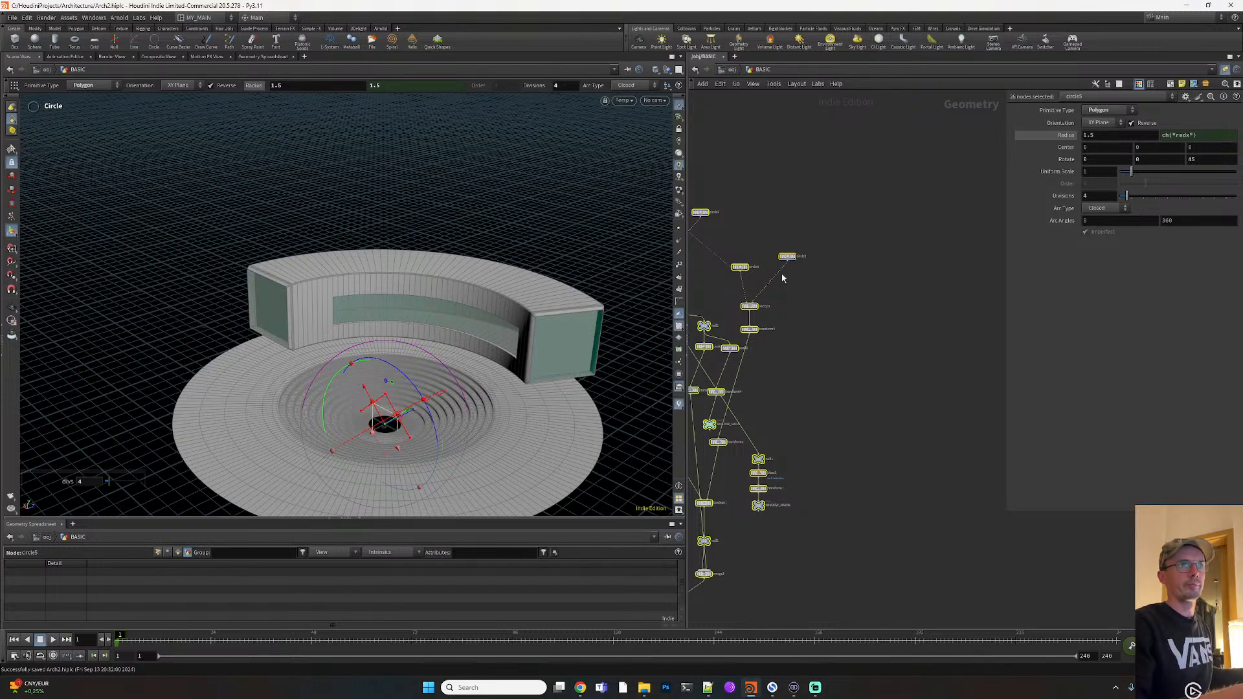
pyautogui.moveTo(782, 276); pyautogui.dragTo(804, 282, button='middle')
pyautogui.keyDown('alt'); pyautogui.moveTo(808, 263); pyautogui.dragTo(976, 266); pyautogui.keyUp('alt')
pyautogui.moveTo(982, 383); pyautogui.dragTo(942, 406, button='middle')
pyautogui.scroll(2, 935, 375)
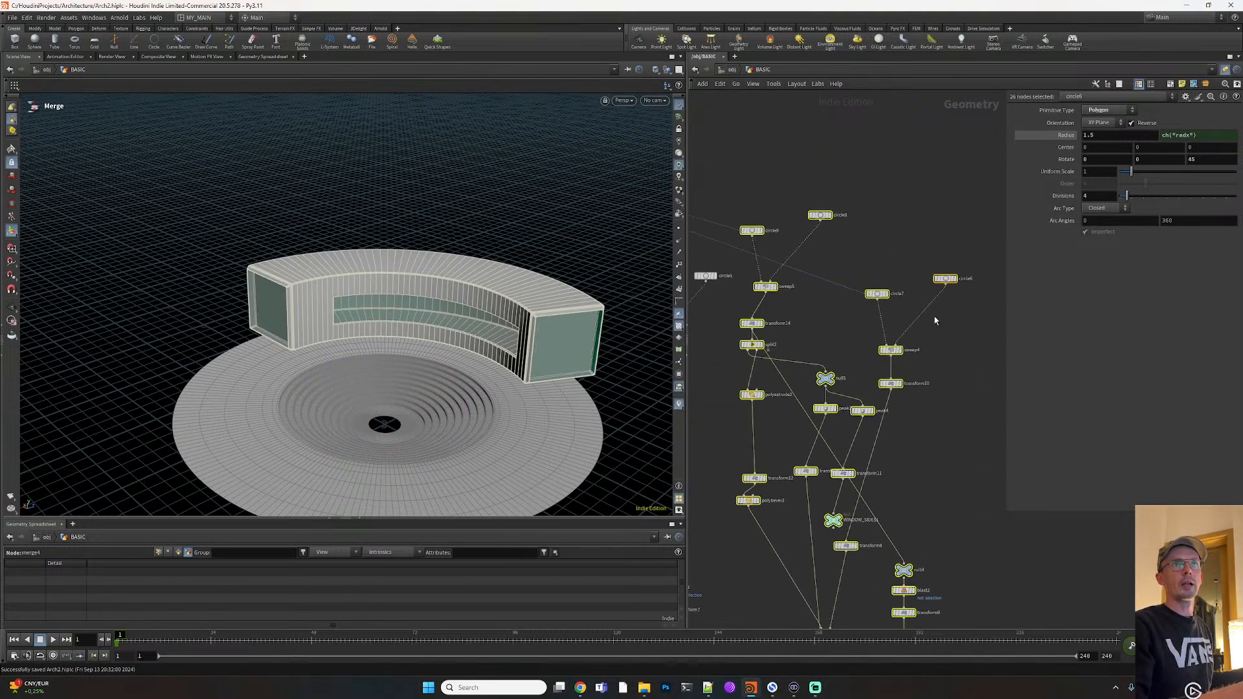
pyautogui.click(936, 324)
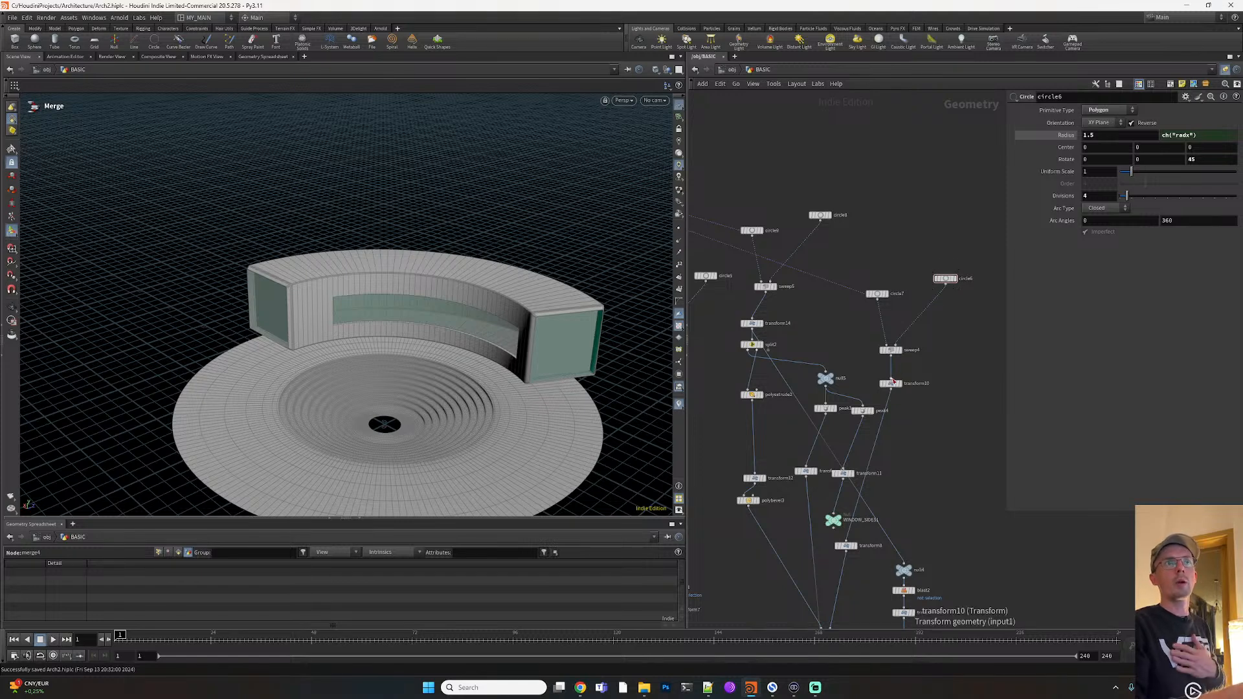
# Edit the end of transform10's Y translate expression to raise the copied window cutter
pyautogui.click(891, 382)
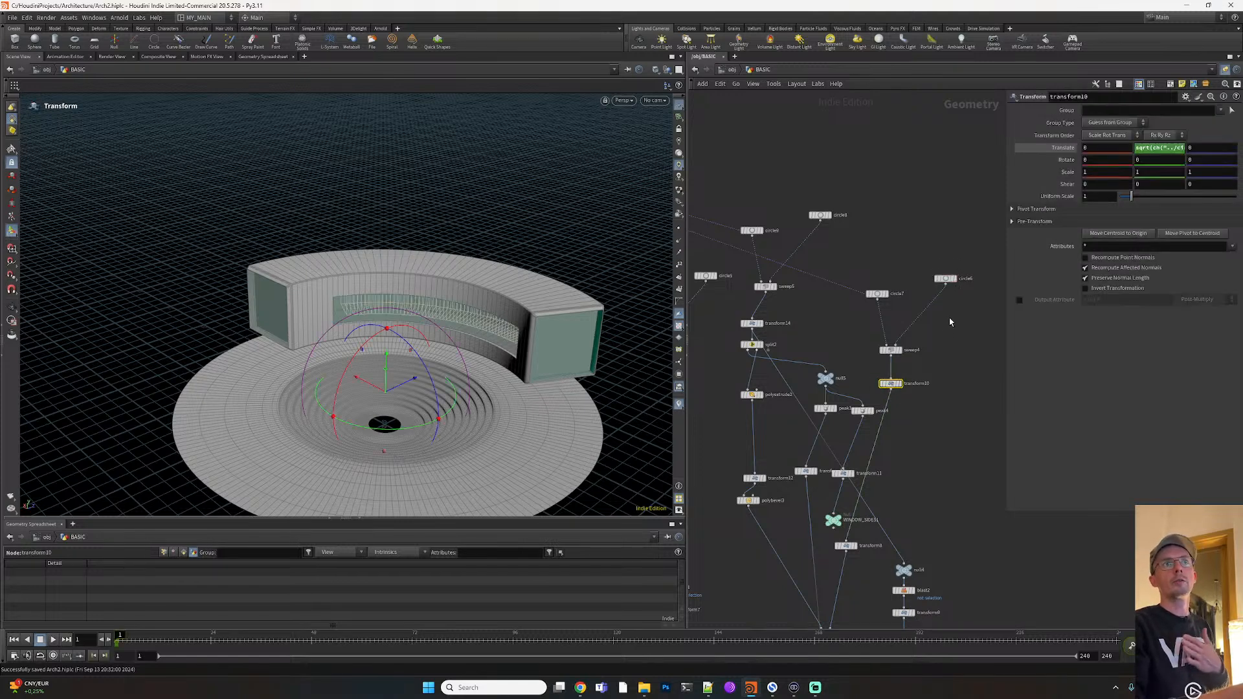
pyautogui.moveTo(1007, 160); pyautogui.dragTo(846, 162)
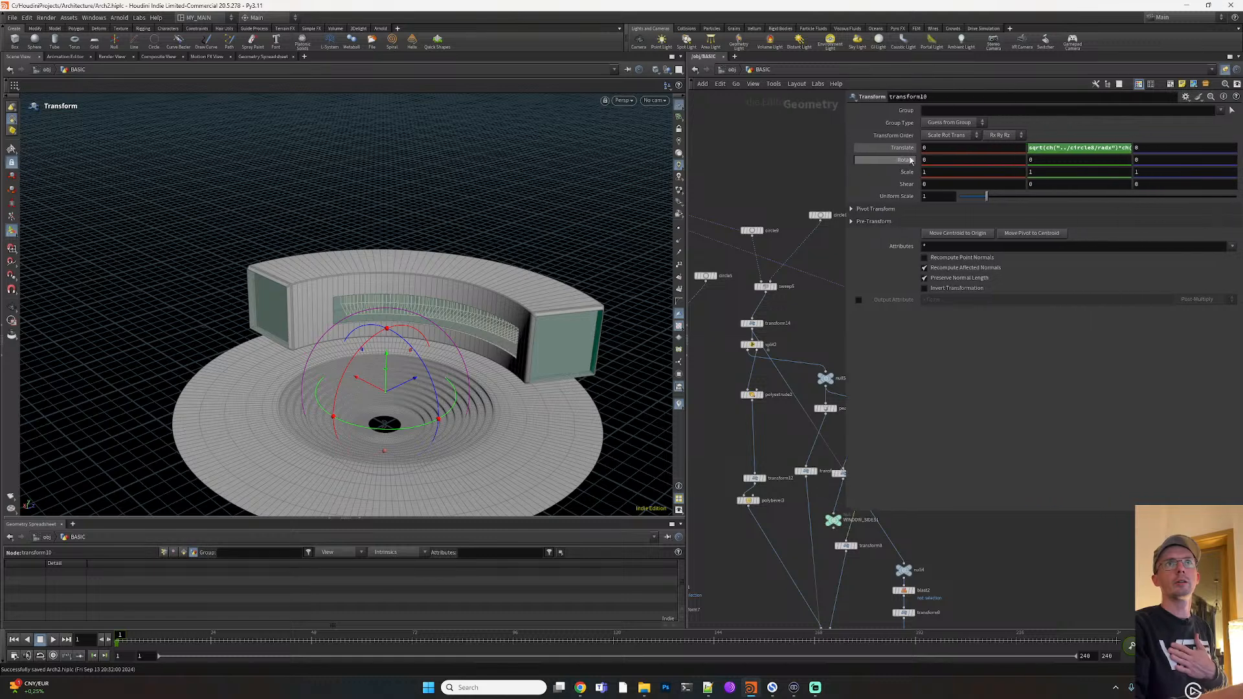
pyautogui.click(1094, 149)
pyautogui.press('End')
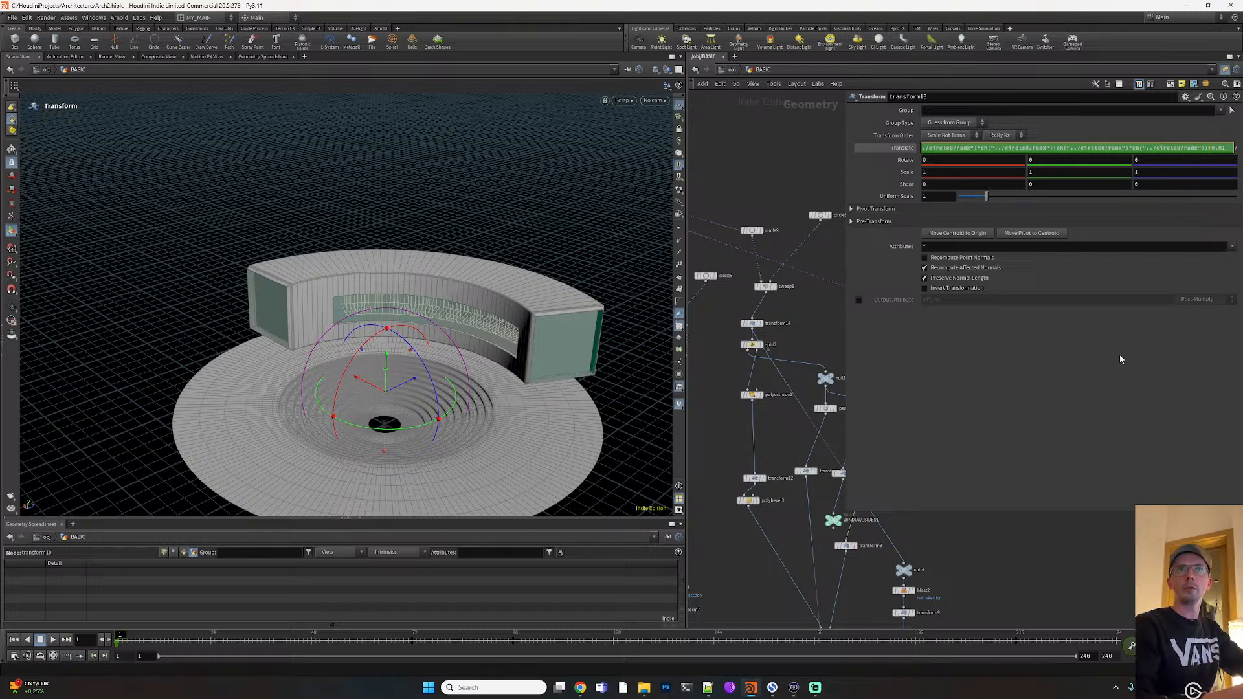
pyautogui.press('Return')
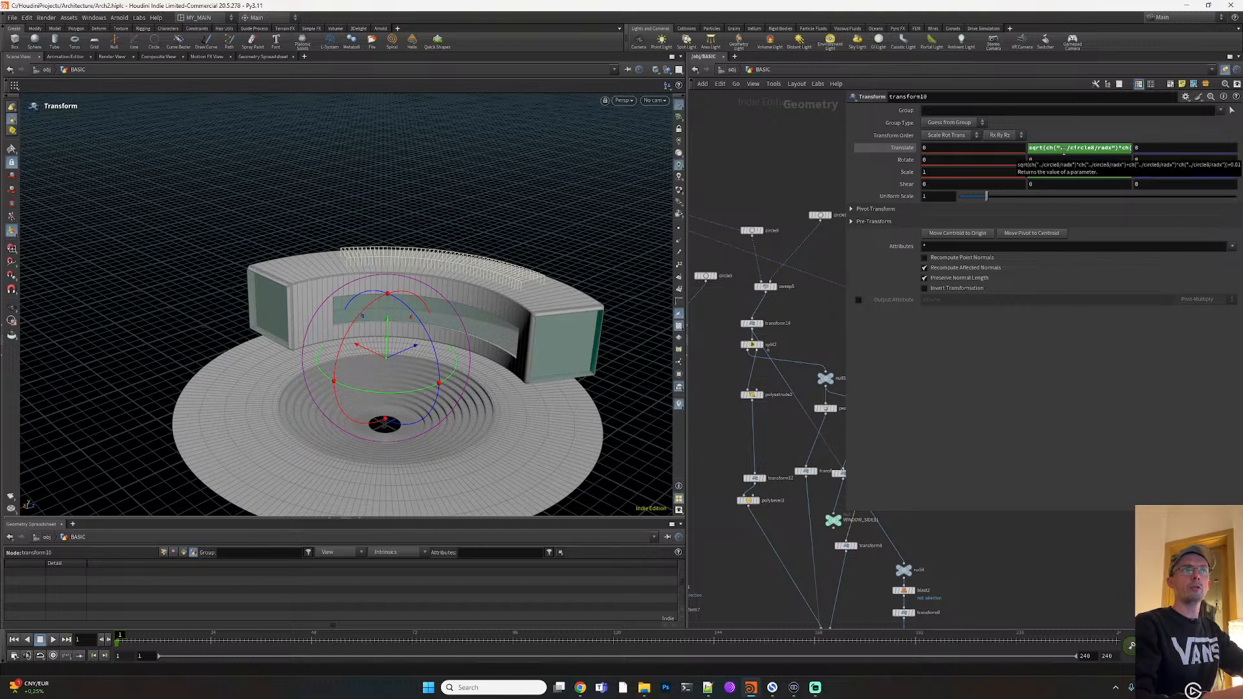
# Try raising the window cutter further through the constant ending transform10's Y translate expression, and restore the previous constant
pyautogui.click(1094, 150)
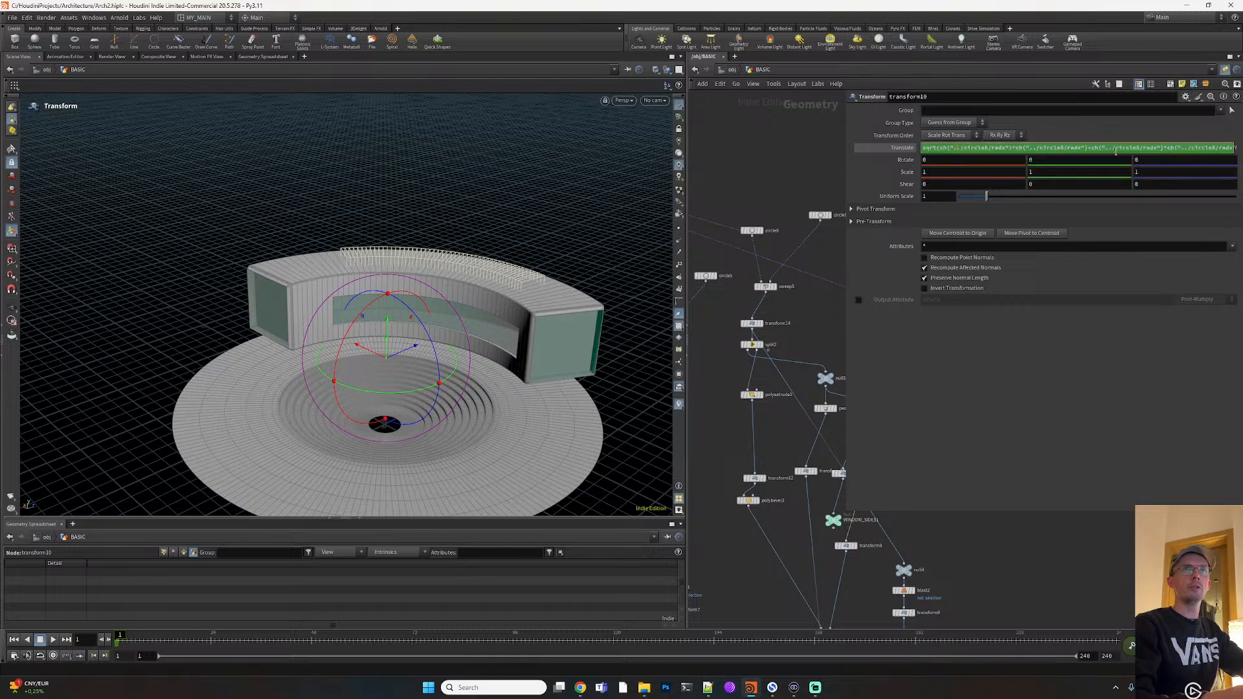
pyautogui.press('End')
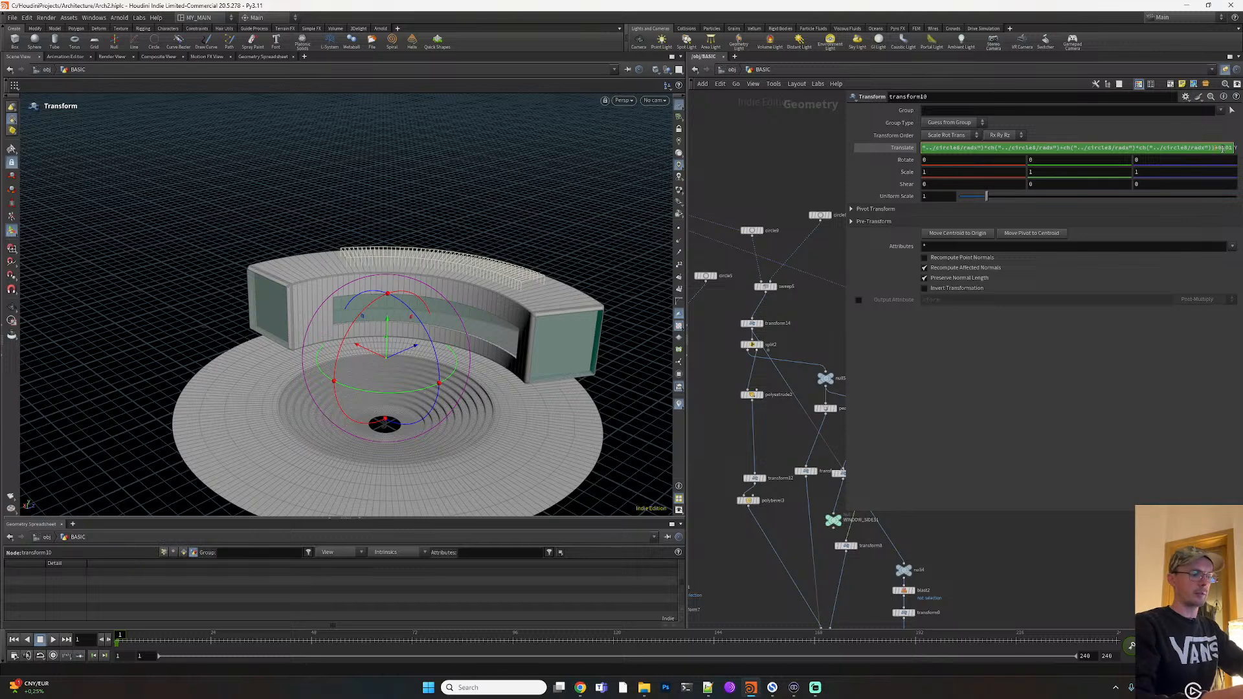
pyautogui.press('Return')
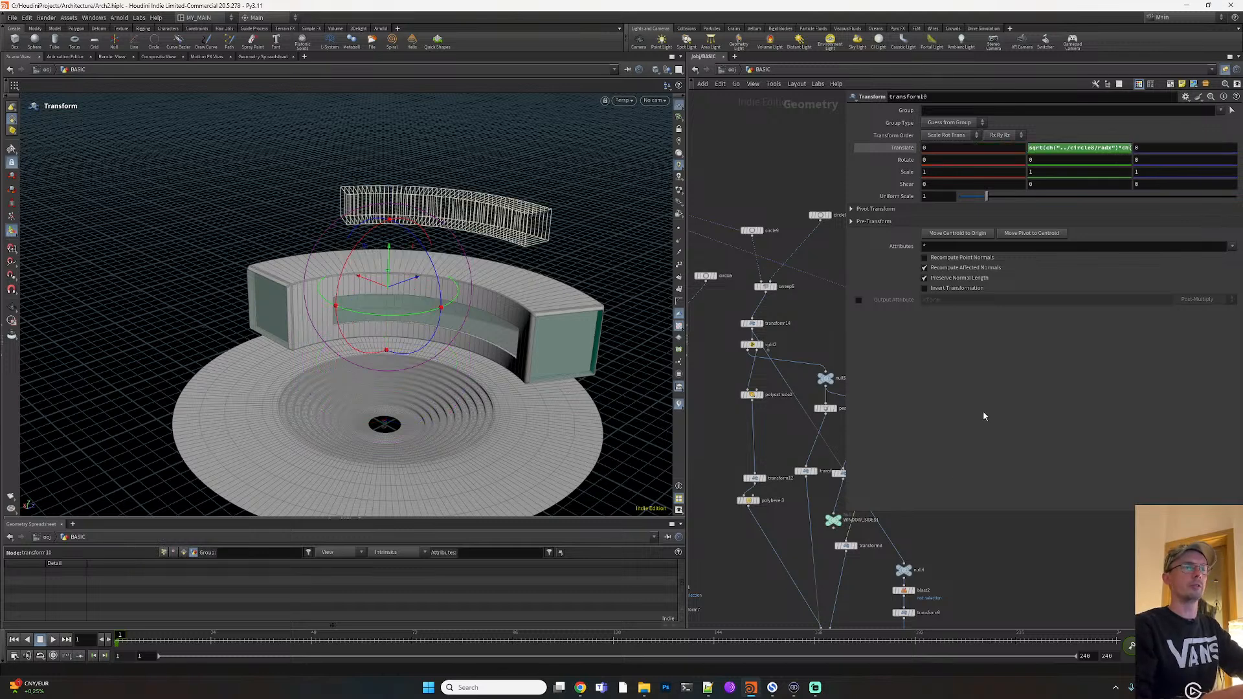
pyautogui.click(1113, 148)
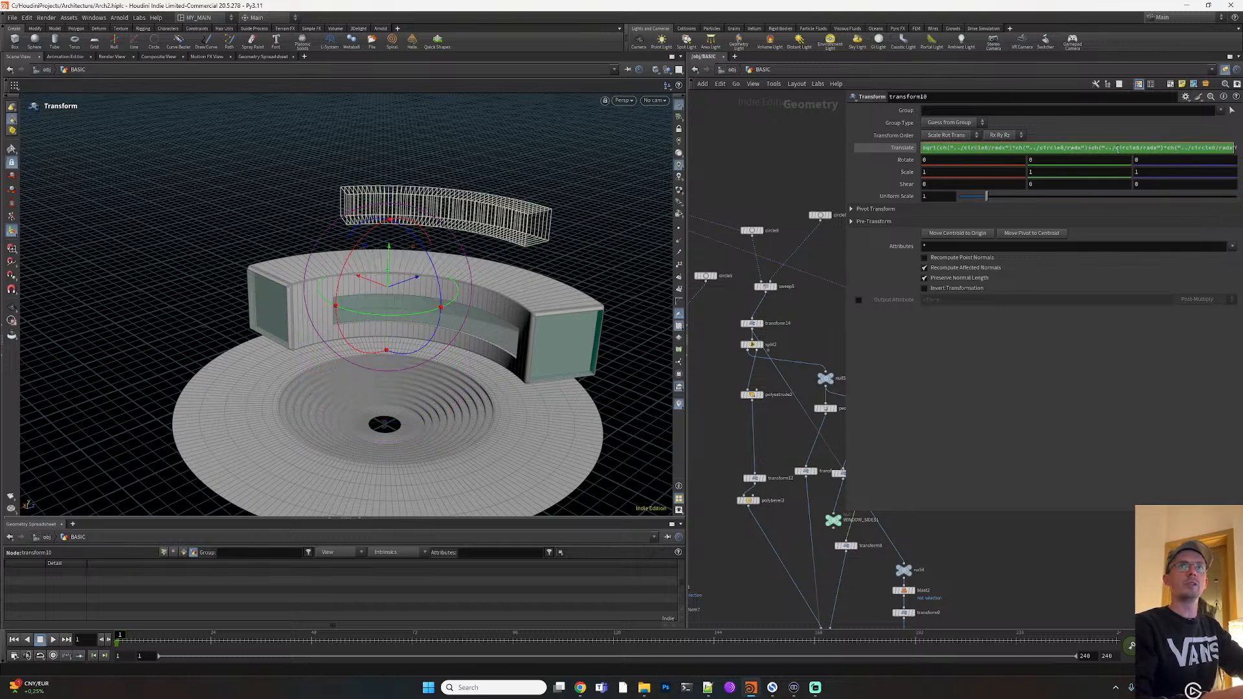
pyautogui.press('End')
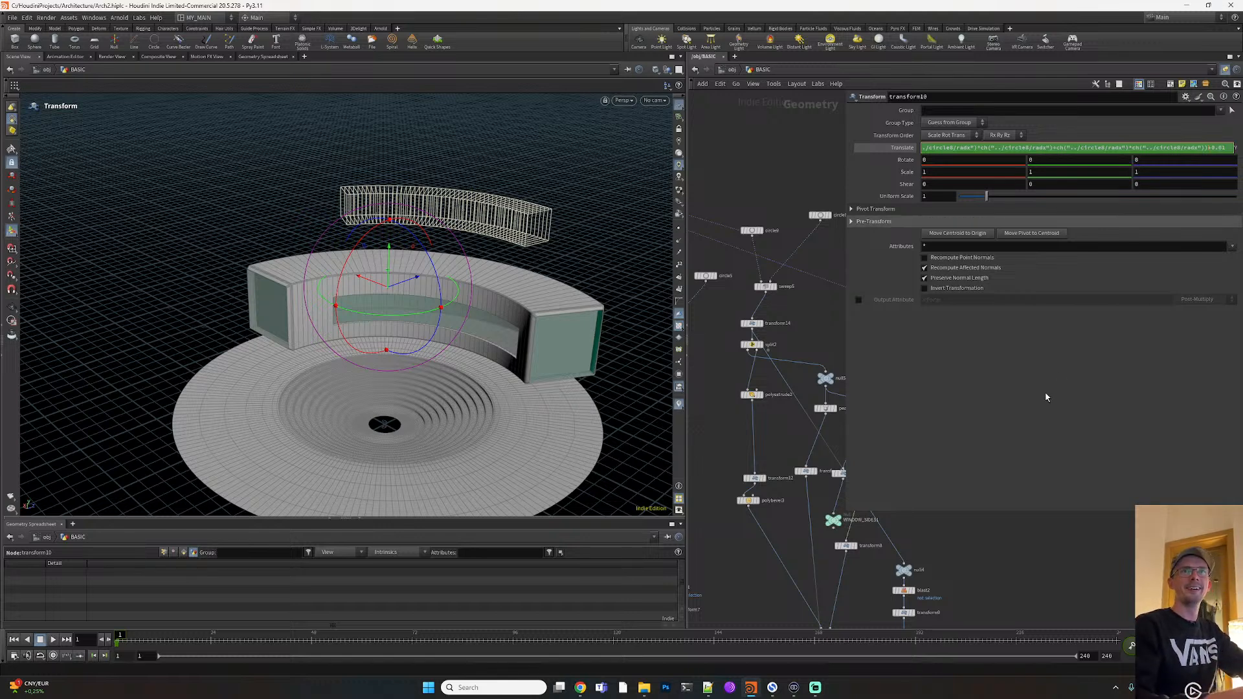
pyautogui.press('Return')
# Examine the parameters of circle8 in the copied ring branch
pyautogui.moveTo(965, 572); pyautogui.dragTo(824, 369, button='middle')
pyautogui.scroll(-1, 763, 371)
pyautogui.scroll(-1, 801, 314)
pyautogui.moveTo(768, 513); pyautogui.dragTo(834, 515, button='middle')
pyautogui.moveTo(702, 413); pyautogui.dragTo(712, 464, button='middle')
pyautogui.scroll(2, 814, 235)
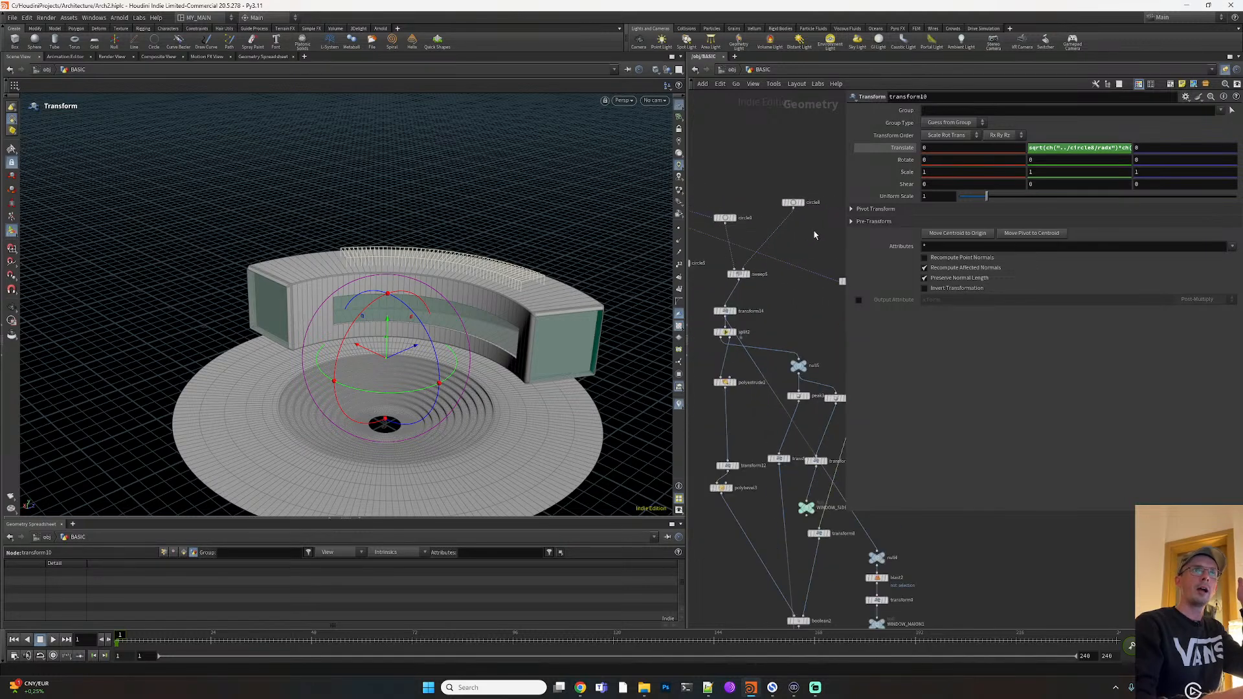
pyautogui.click(793, 203)
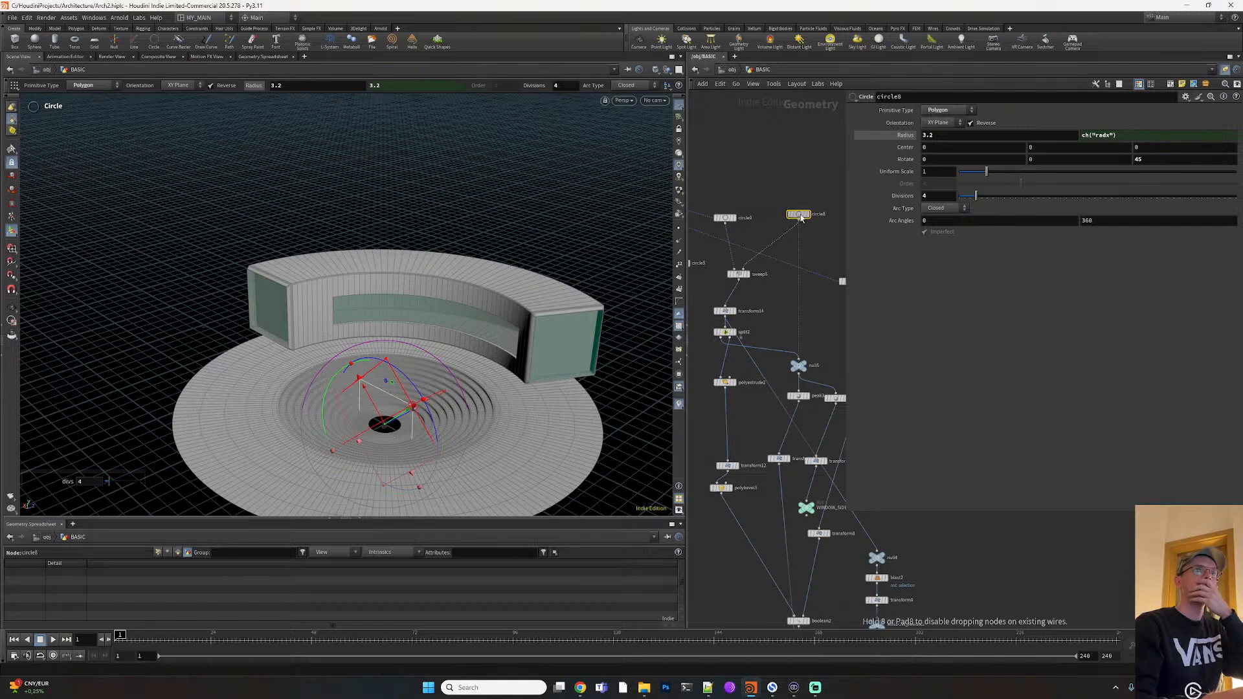
pyautogui.scroll(-3, 795, 205)
pyautogui.moveTo(780, 167); pyautogui.dragTo(693, 183, button='middle')
pyautogui.scroll(3, 751, 429)
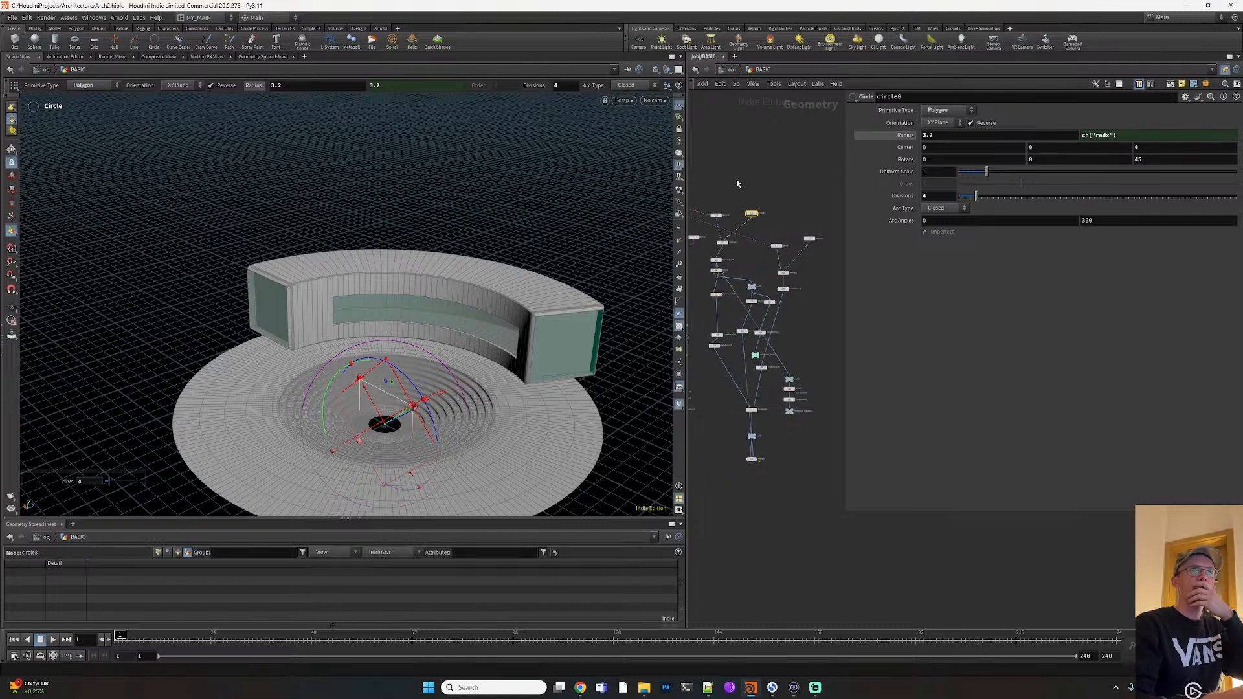
# Set the radius of circle6 in the copied branch to 1.9
pyautogui.click(813, 256)
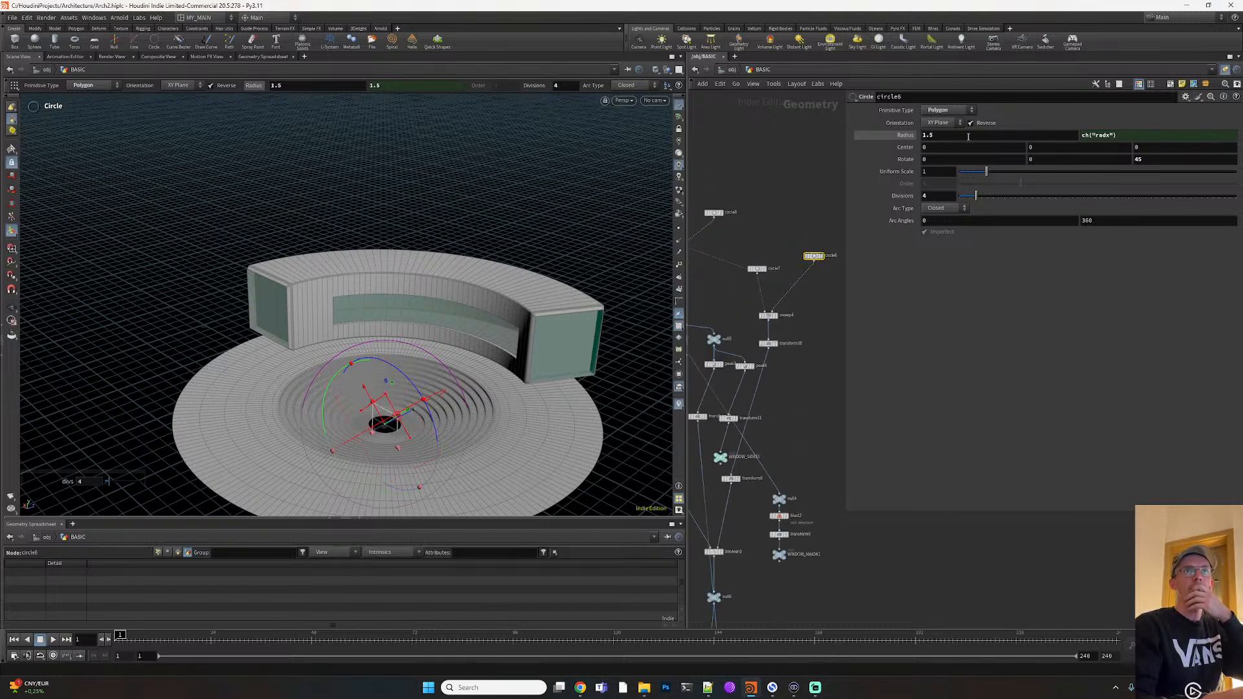
pyautogui.moveTo(965, 136); pyautogui.dragTo(967, 140, button='middle')
pyautogui.moveTo(787, 477); pyautogui.dragTo(779, 394, button='middle')
pyautogui.moveTo(779, 474)
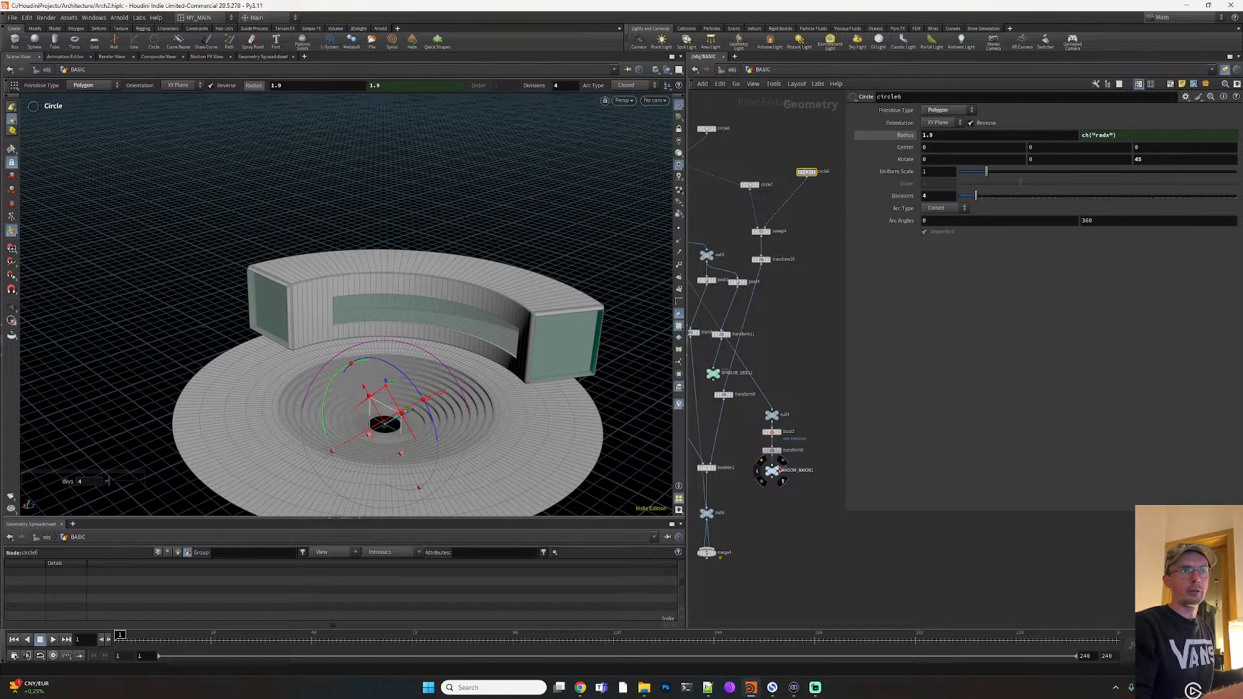
# Display the copied branch's merge4 result in the viewport and toggle the viewport flag on merge3
pyautogui.moveTo(717, 553); pyautogui.dragTo(771, 459, button='middle')
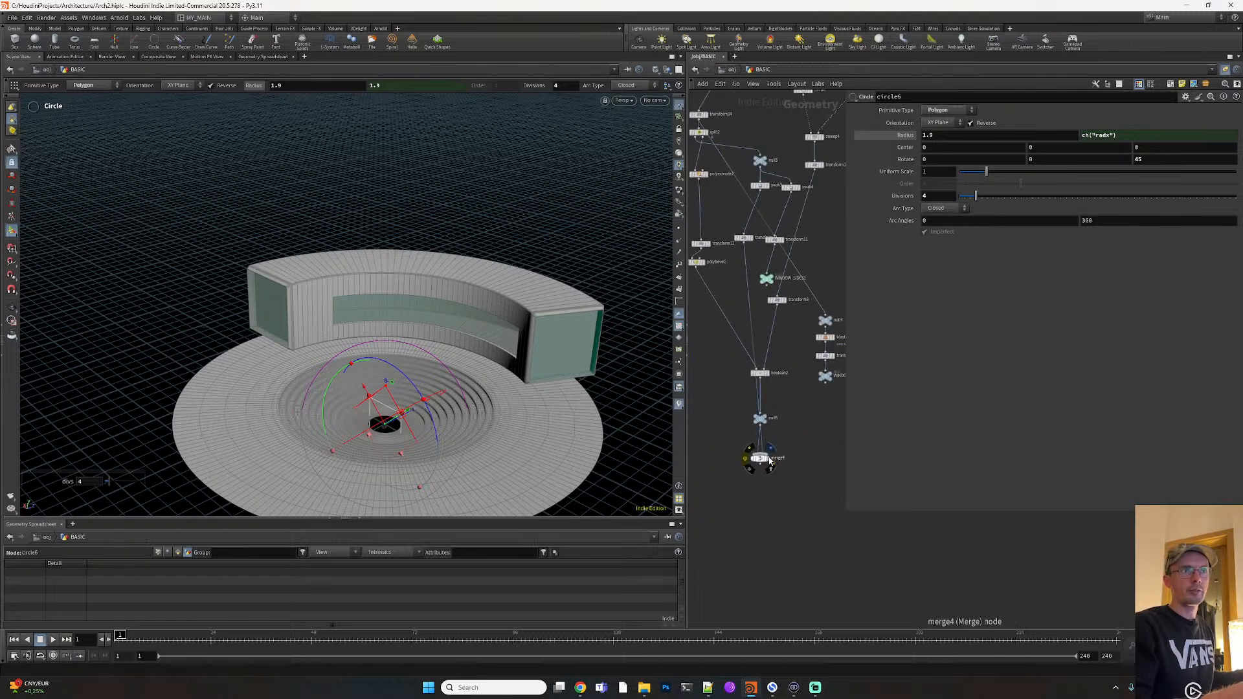
pyautogui.click(769, 459)
pyautogui.moveTo(732, 499); pyautogui.dragTo(800, 364, button='middle')
pyautogui.scroll(-3, 785, 448)
pyautogui.scroll(3, 777, 410)
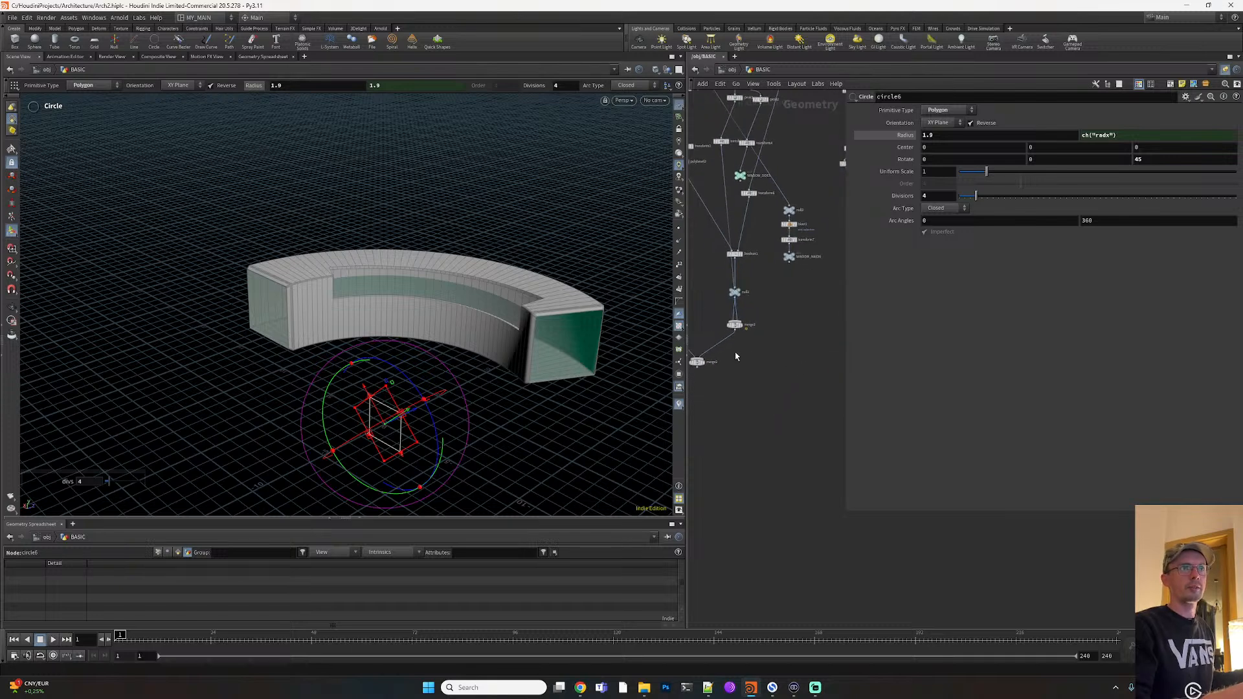
pyautogui.scroll(7, 740, 325)
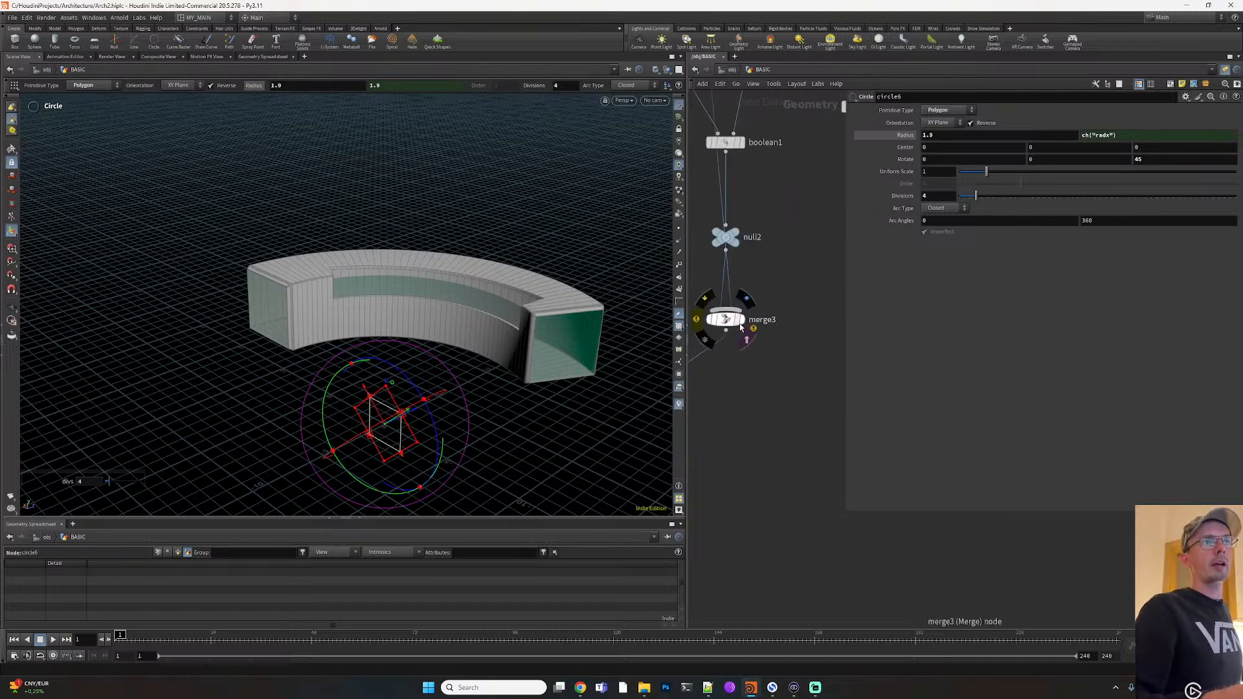
pyautogui.click(739, 320)
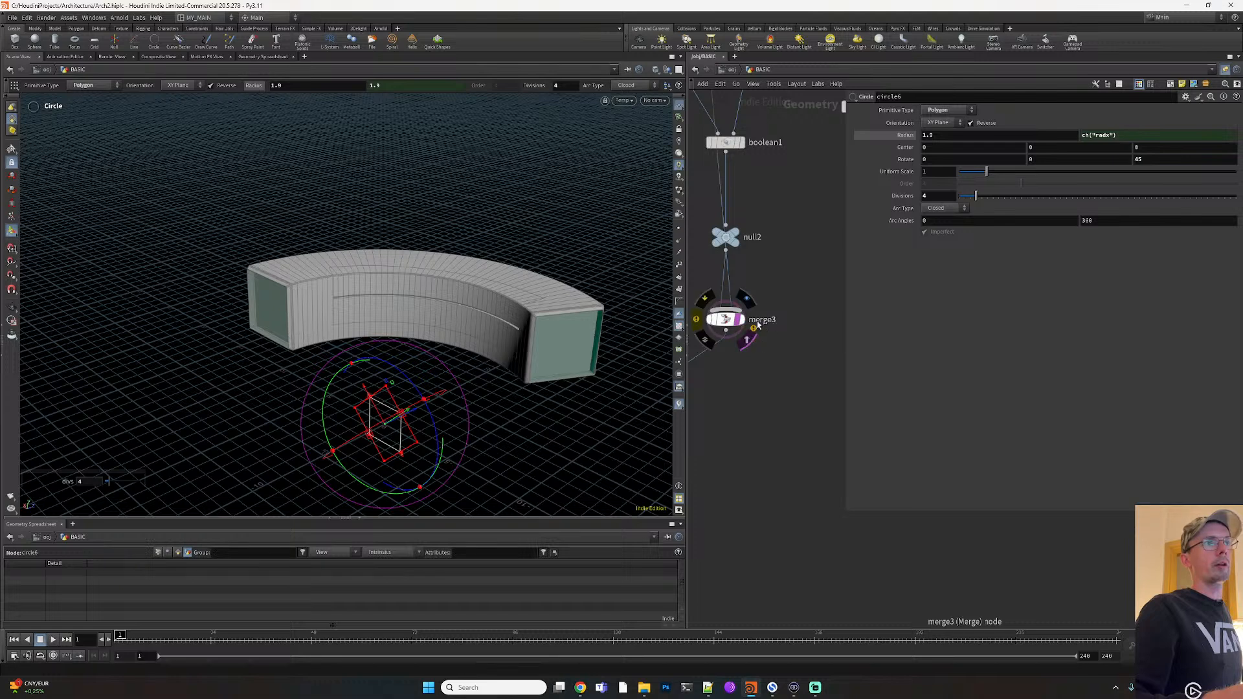
pyautogui.scroll(-6, 761, 344)
pyautogui.moveTo(864, 442); pyautogui.dragTo(788, 431, button='middle')
pyautogui.scroll(4, 787, 426)
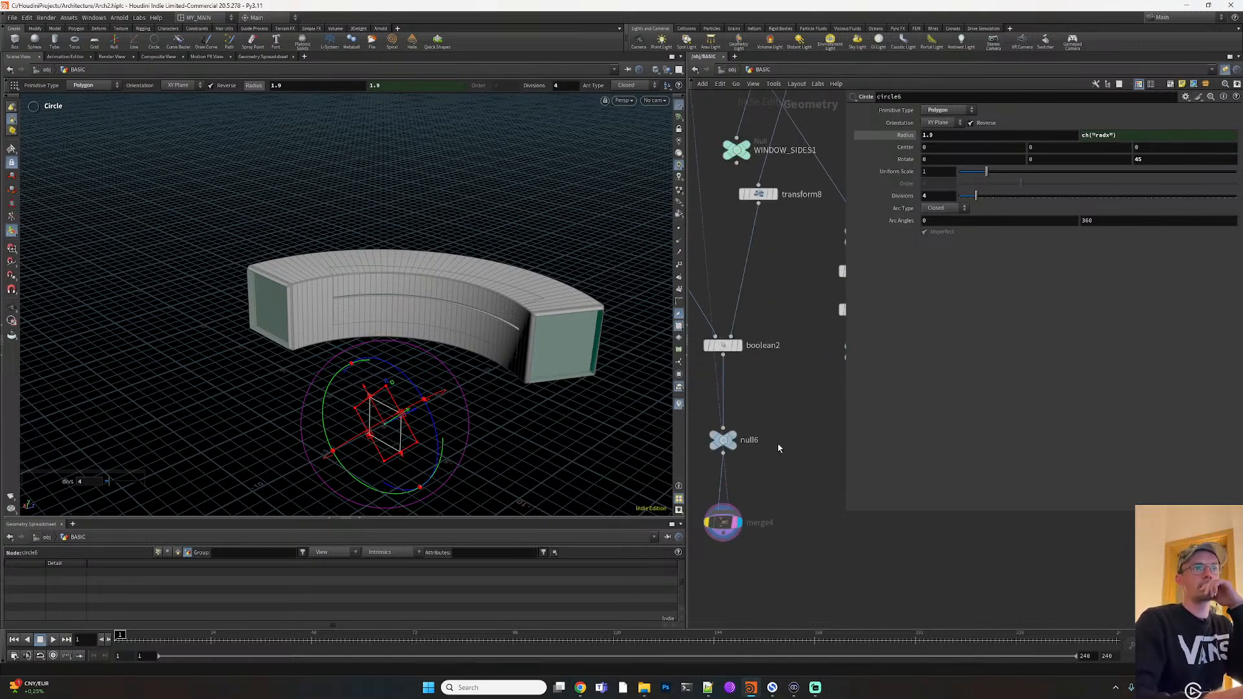
# Change the circle references in transform10's Y translate expression to circle6 so the window cutter's height follows that radius
pyautogui.scroll(2, 803, 434)
pyautogui.scroll(-1, 813, 435)
pyautogui.moveTo(804, 428); pyautogui.dragTo(754, 583, button='middle')
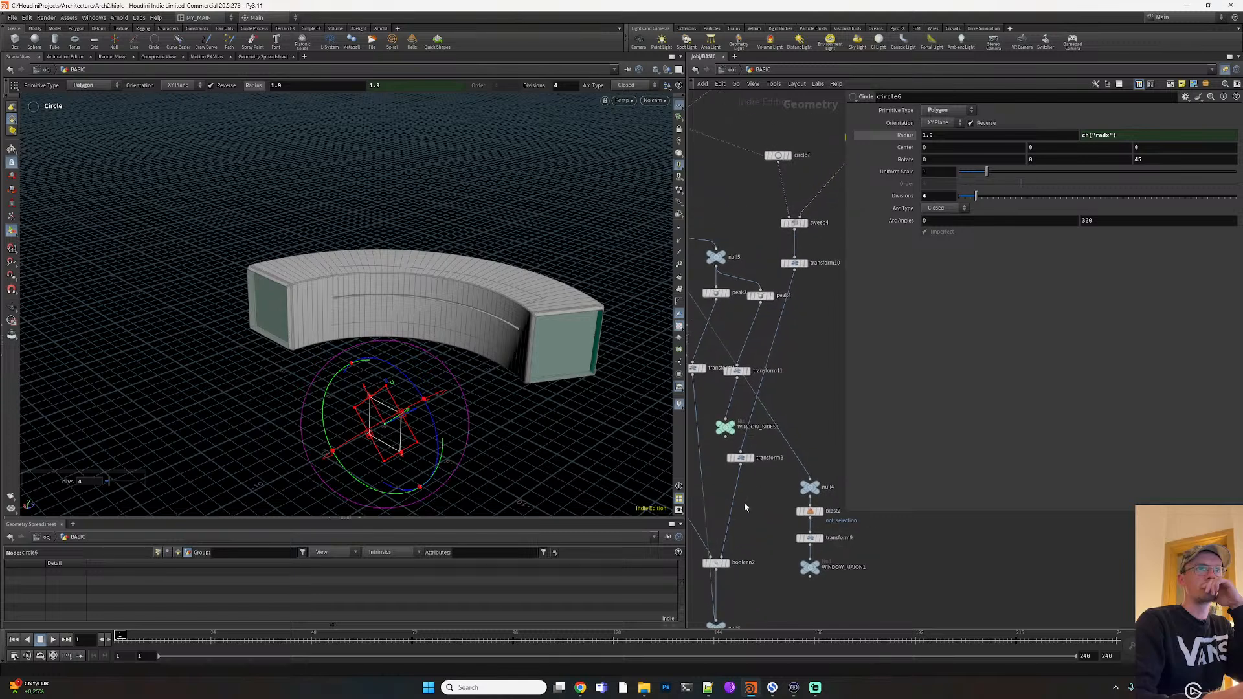
pyautogui.click(794, 263)
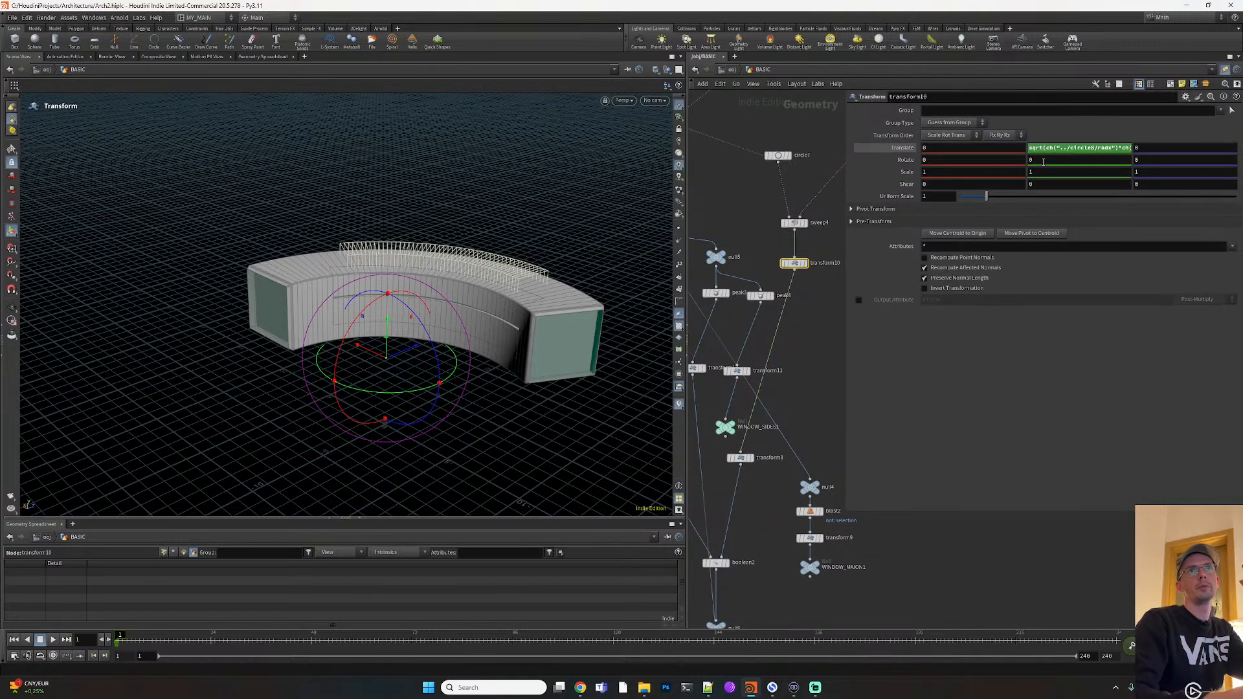
pyautogui.click(1093, 149)
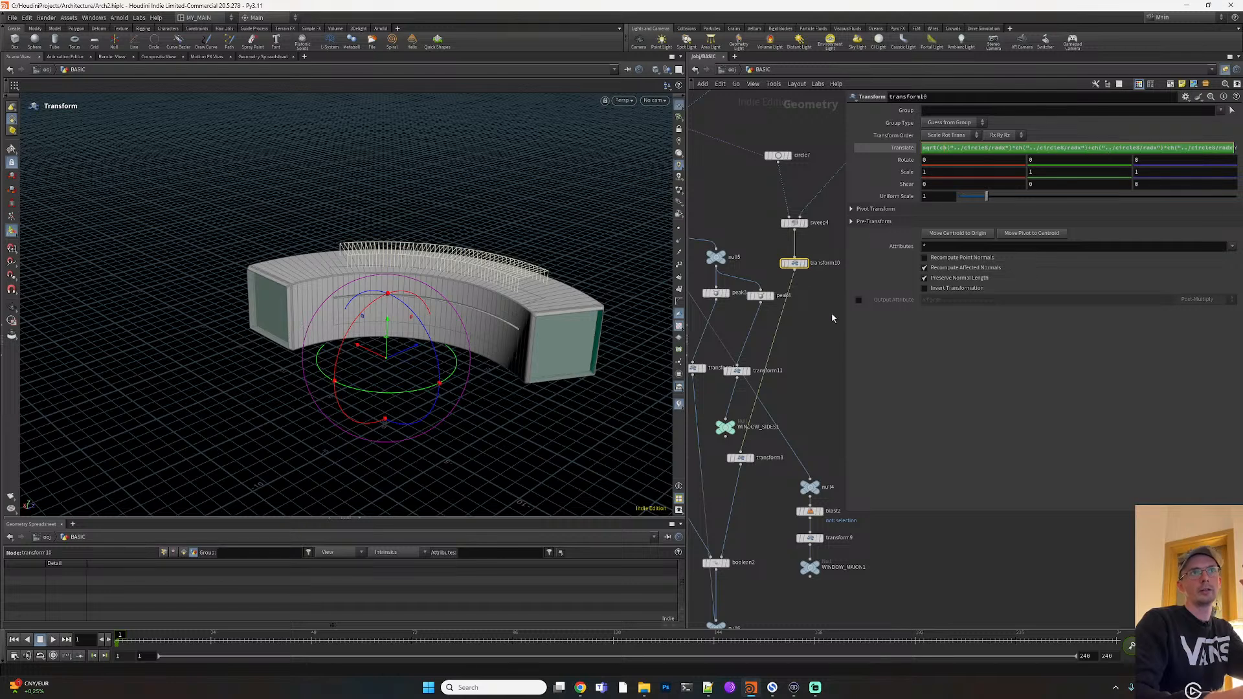
pyautogui.moveTo(839, 313); pyautogui.dragTo(806, 395, button='middle')
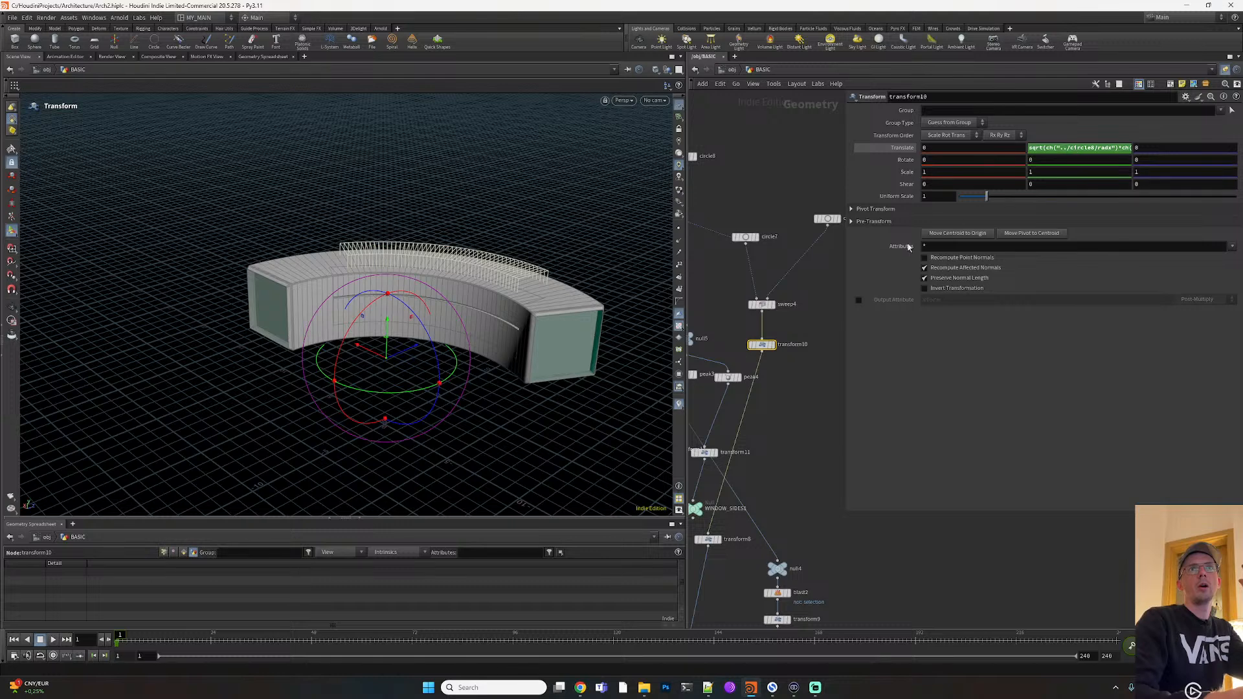
pyautogui.moveTo(829, 270); pyautogui.dragTo(768, 316, button='middle')
pyautogui.moveTo(712, 363); pyautogui.dragTo(750, 343, button='middle')
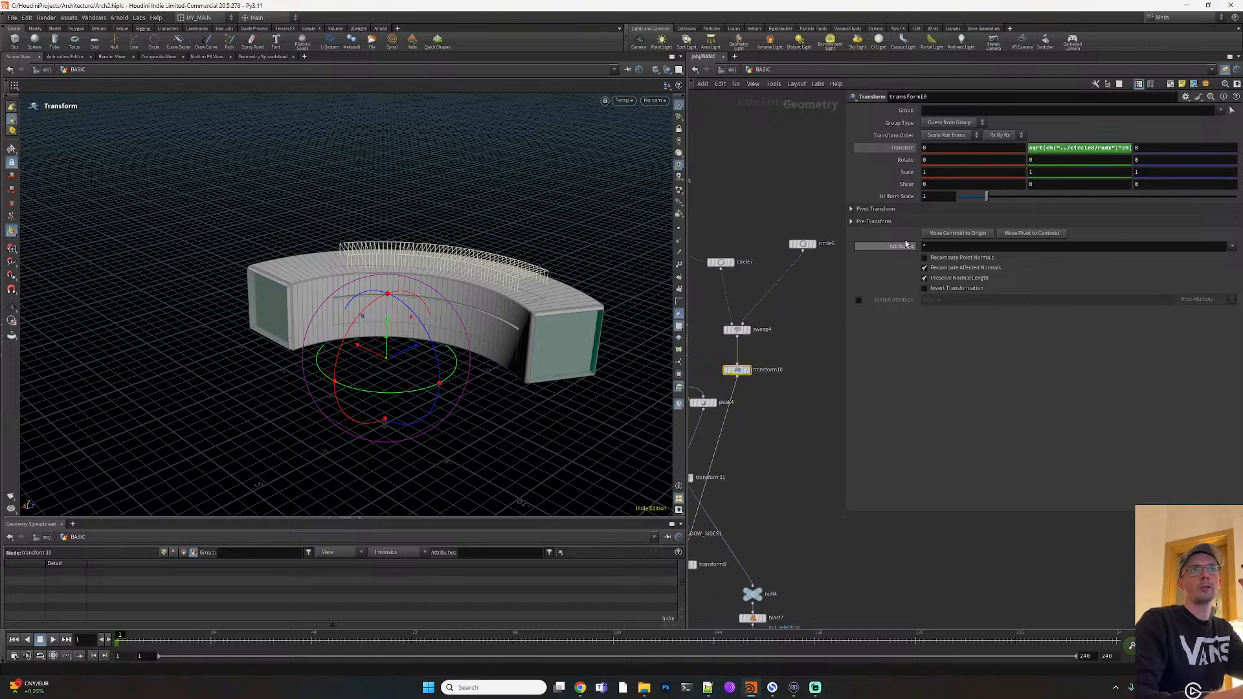
pyautogui.click(1086, 147)
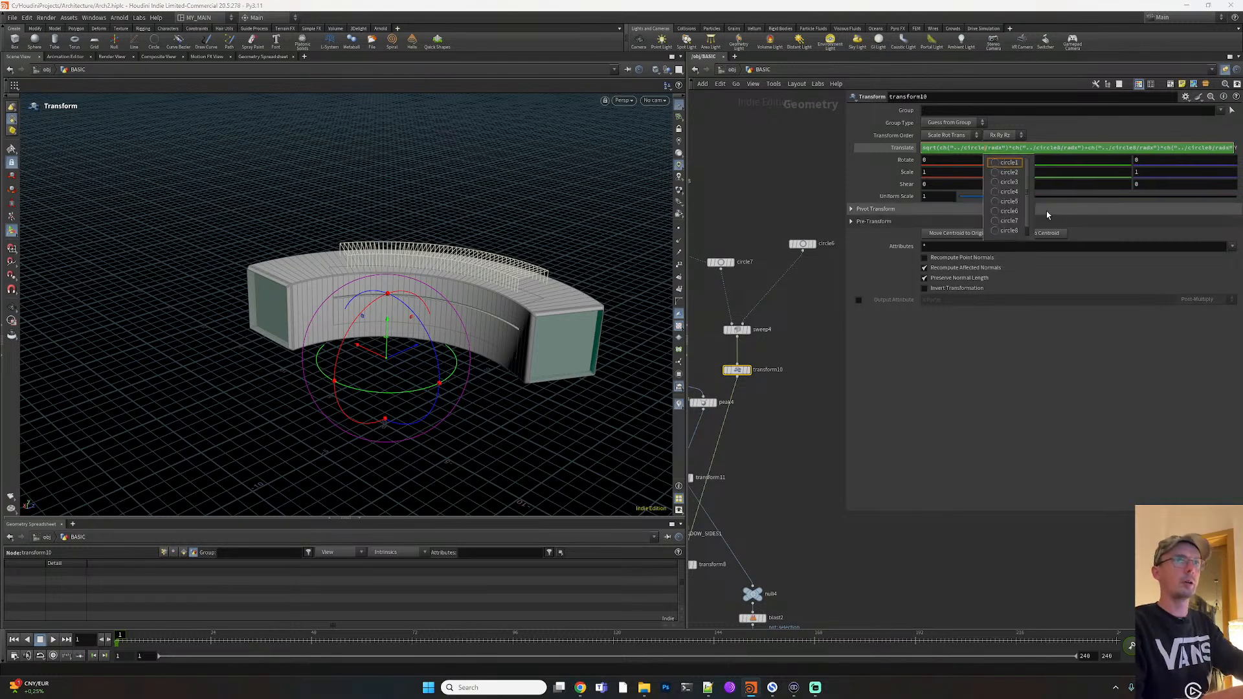
pyautogui.click(1063, 149)
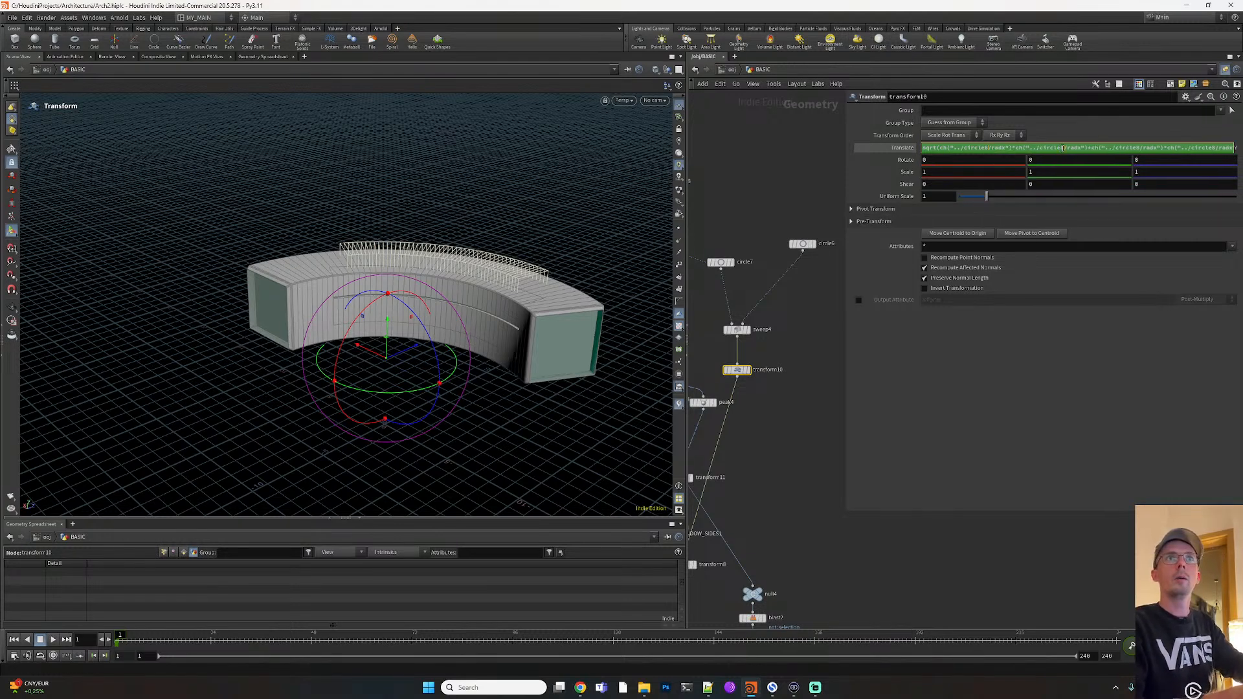
pyautogui.press('BackSpace')
pyautogui.write('6')
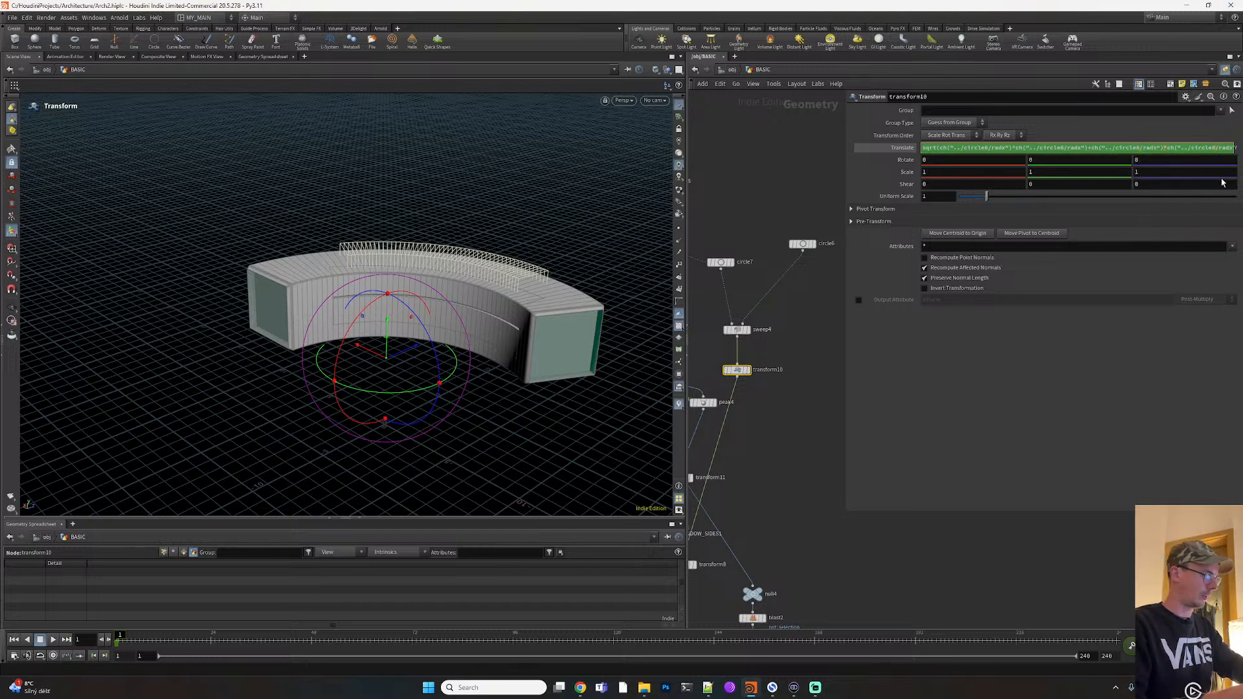
pyautogui.click(787, 368)
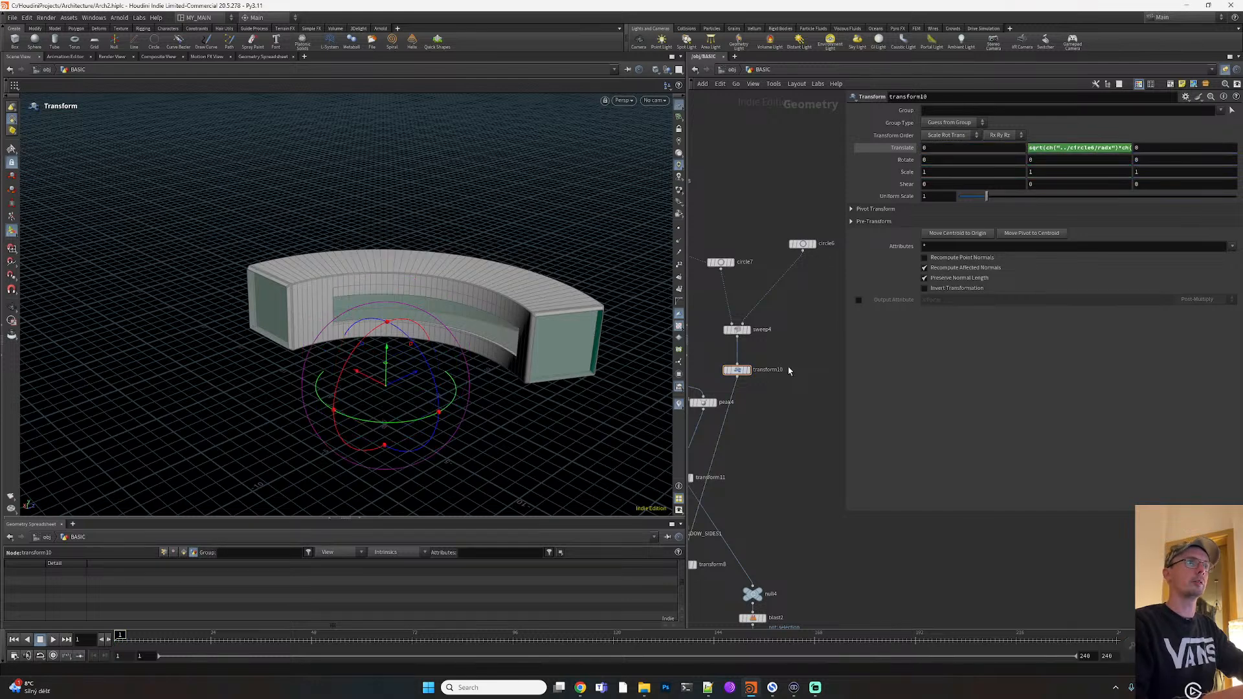
# Increase the radius of circle6, the window cutter's cross-section, to 4.8
pyautogui.click(800, 241)
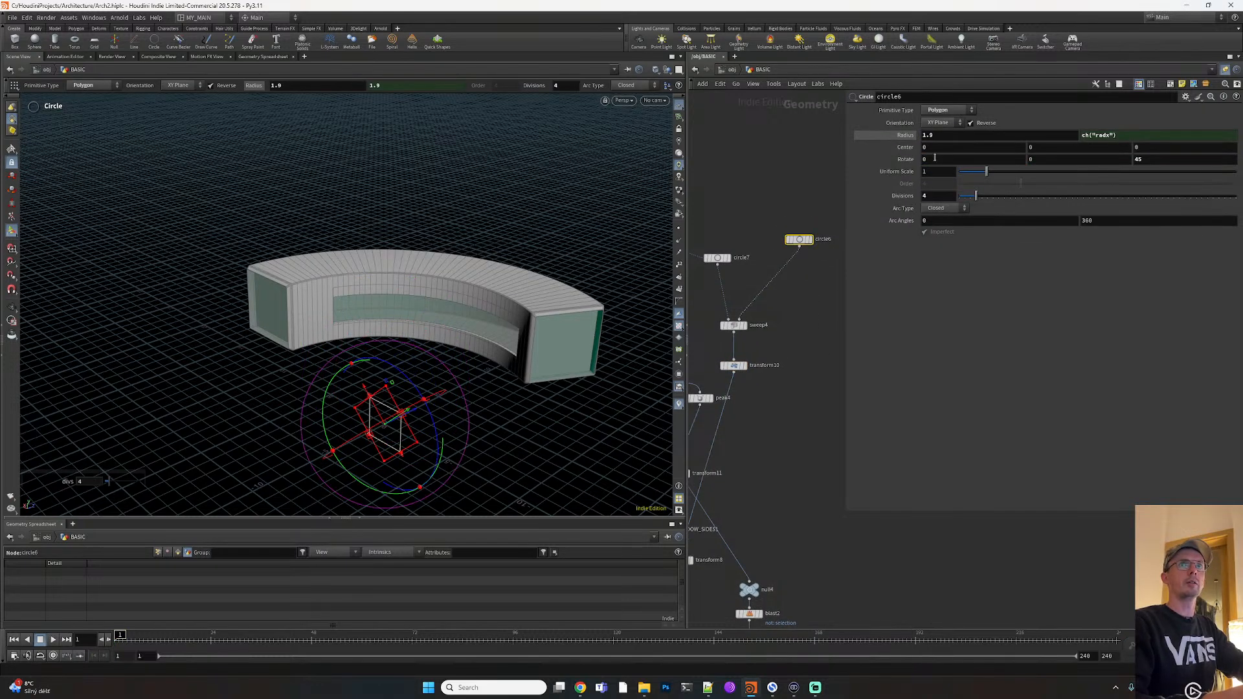
pyautogui.moveTo(934, 137); pyautogui.dragTo(1044, 141, button='middle')
pyautogui.moveTo(744, 478); pyautogui.dragTo(821, 302, button='middle')
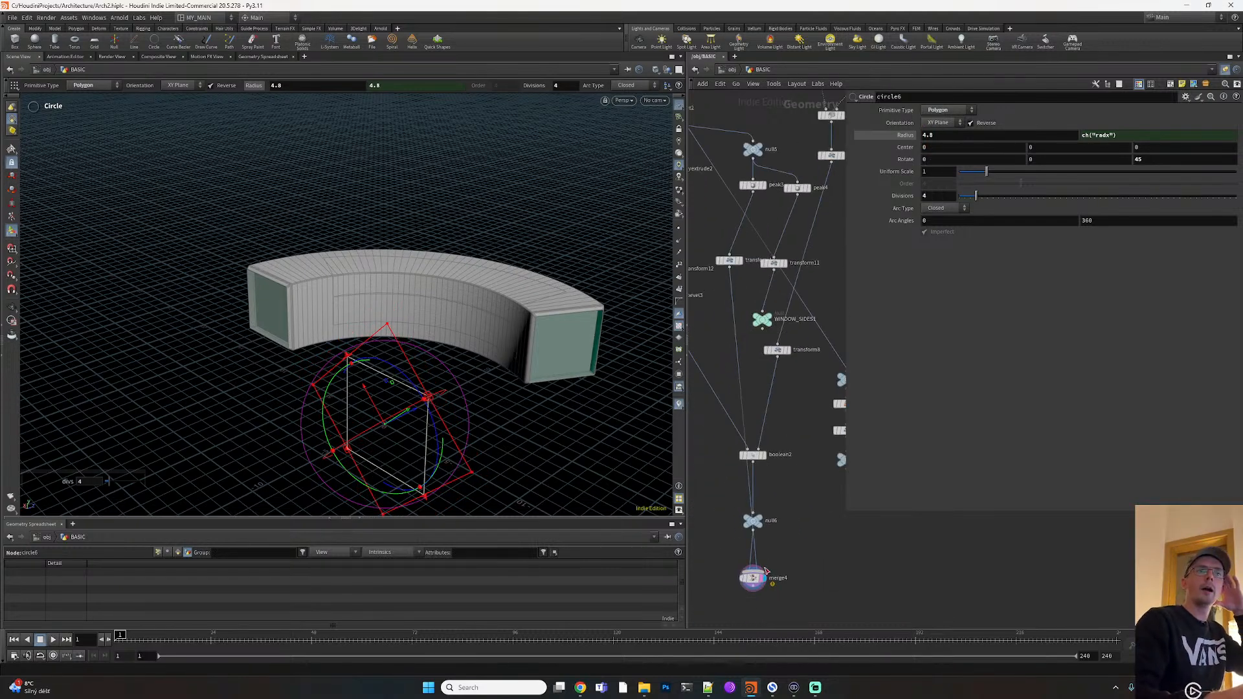
# Display merge3's result in the viewport and switch back to merge4 to compare the original and copied levels
pyautogui.click(756, 580)
pyautogui.moveTo(817, 572); pyautogui.dragTo(746, 602, button='middle')
pyautogui.scroll(-3, 743, 570)
pyautogui.moveTo(801, 540); pyautogui.dragTo(918, 502, button='middle')
pyautogui.moveTo(780, 518); pyautogui.dragTo(828, 455, button='middle')
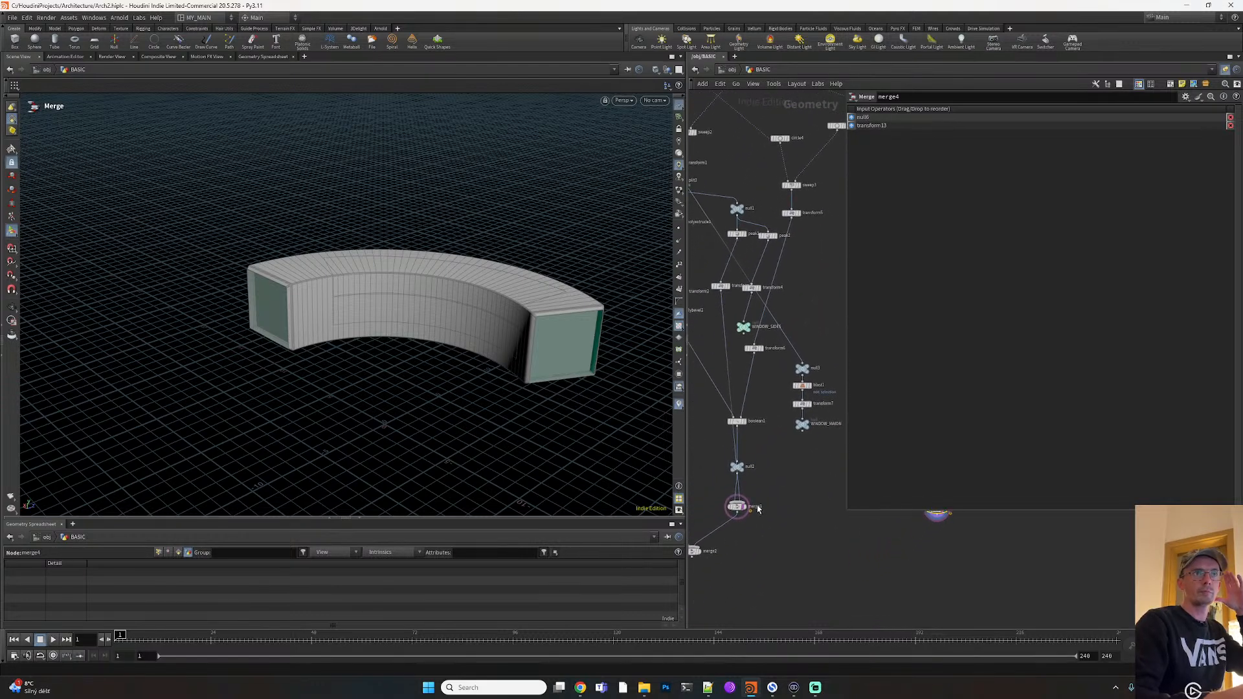
pyautogui.click(744, 511)
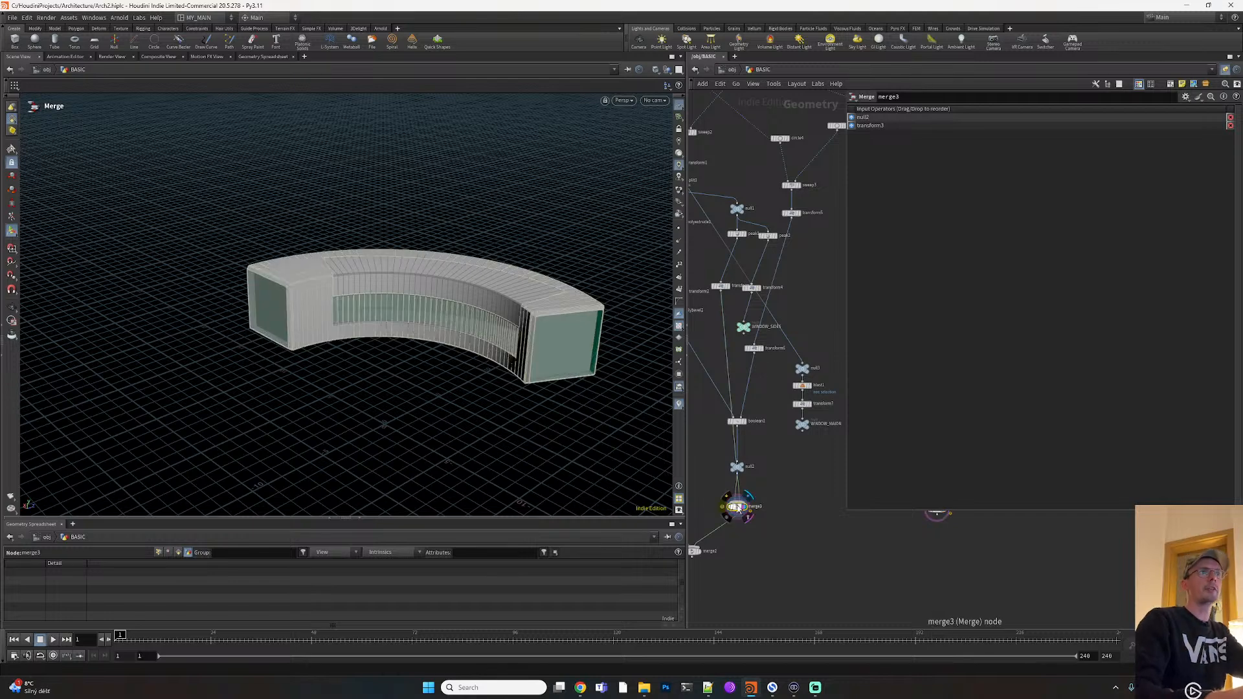
pyautogui.moveTo(796, 527); pyautogui.dragTo(699, 522, button='middle')
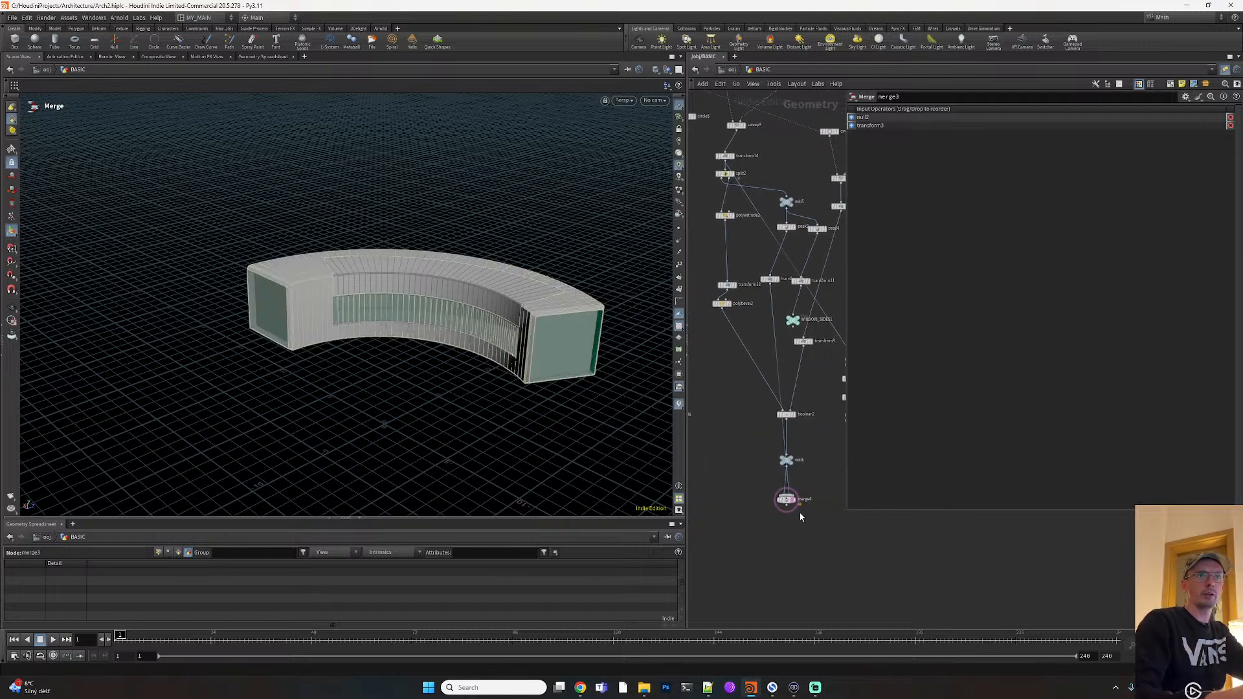
pyautogui.click(793, 504)
# Widen the network editor and examine the Y translate expression of transform14 in the copied ring branch
pyautogui.moveTo(846, 565); pyautogui.dragTo(943, 569)
pyautogui.moveTo(856, 287); pyautogui.dragTo(853, 318, button='middle')
pyautogui.scroll(1, 853, 317)
pyautogui.moveTo(723, 238); pyautogui.dragTo(793, 254, button='middle')
pyautogui.click(762, 251)
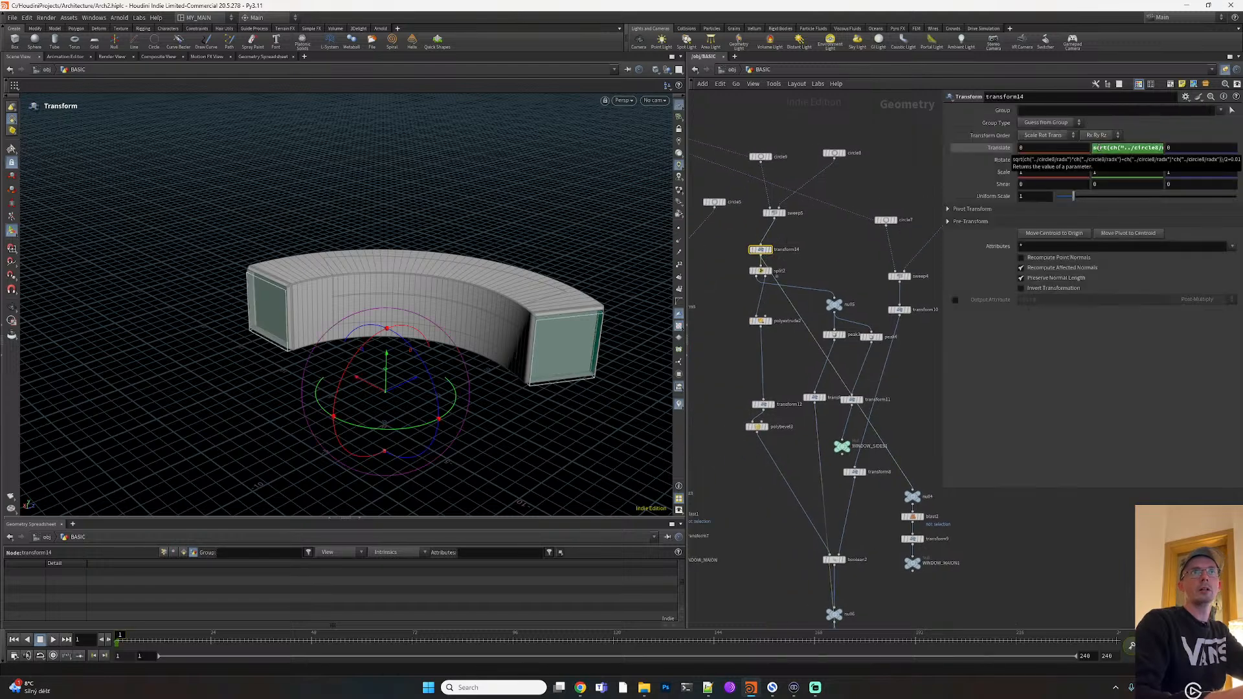
pyautogui.moveTo(847, 236); pyautogui.dragTo(777, 267, button='middle')
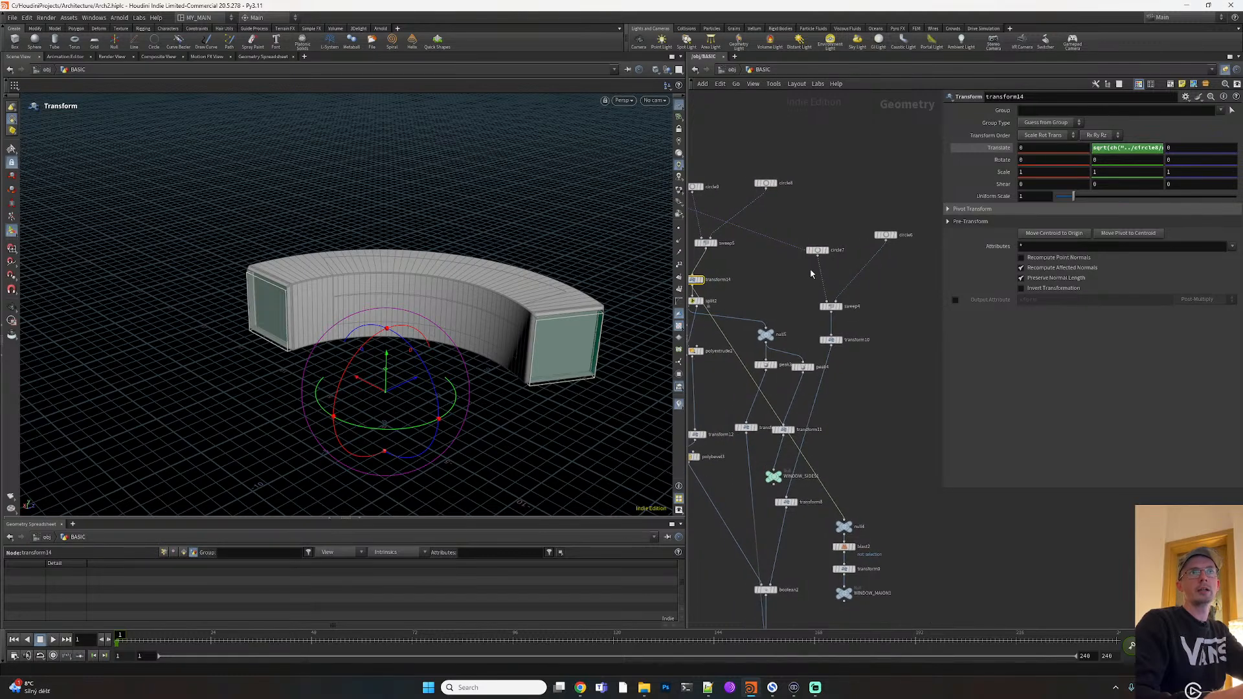
pyautogui.moveTo(830, 308)
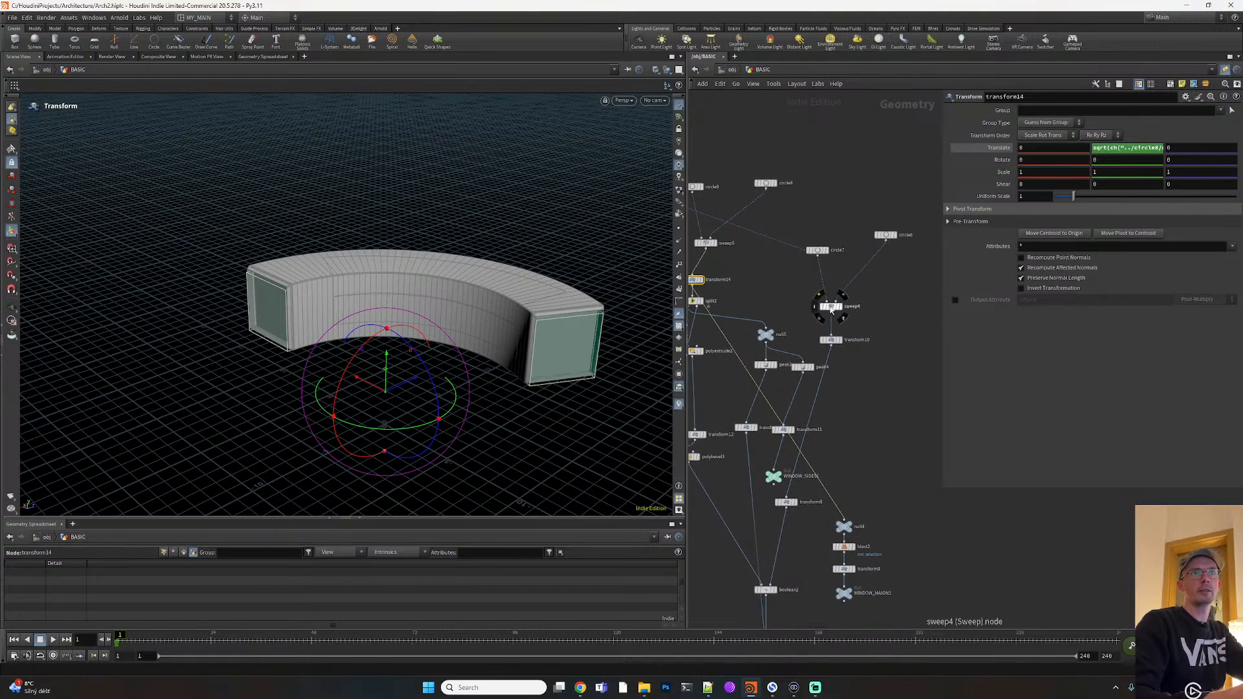
# Copy transform14's Y translate expression and paste it over the Y translate expression of transform10
pyautogui.click(1111, 148)
pyautogui.hotkey('ctrl', 'a')
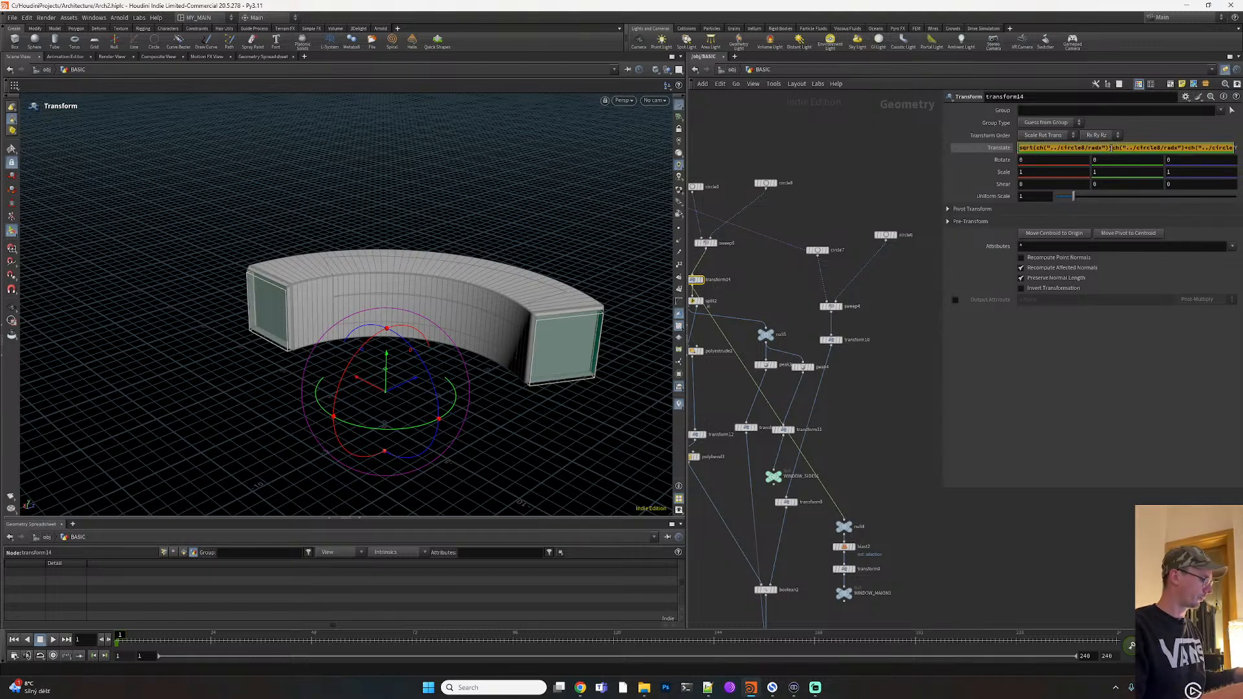
pyautogui.click(831, 306)
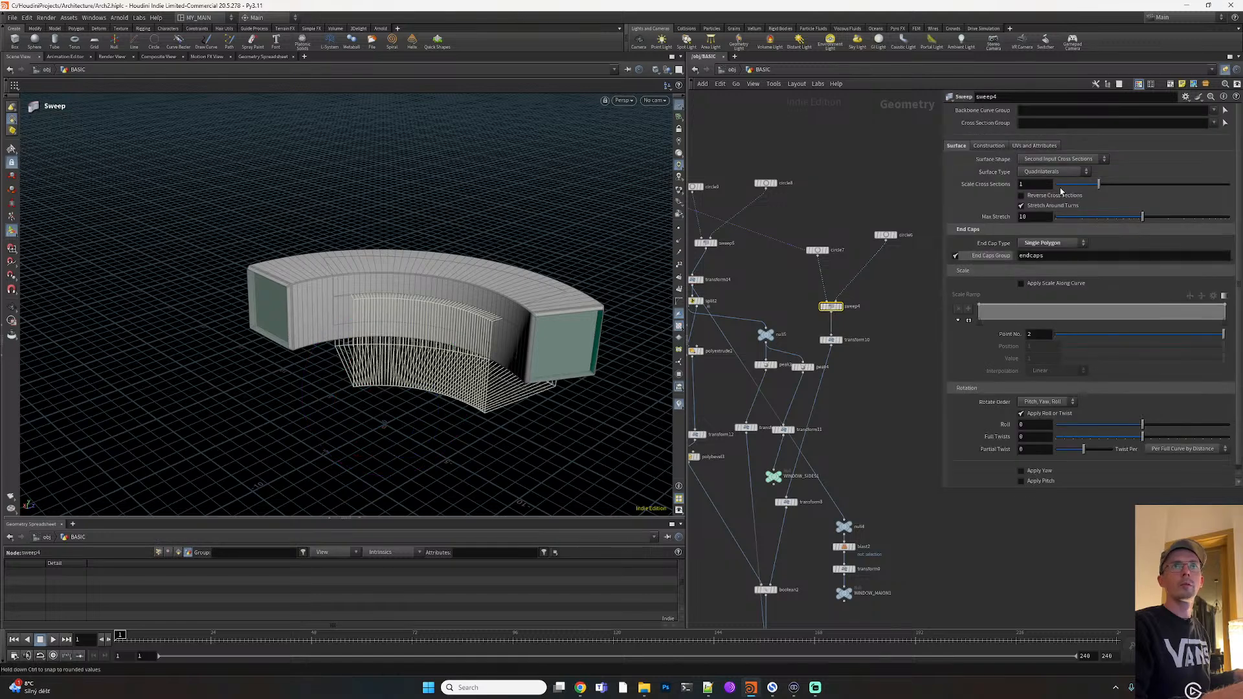
pyautogui.click(830, 339)
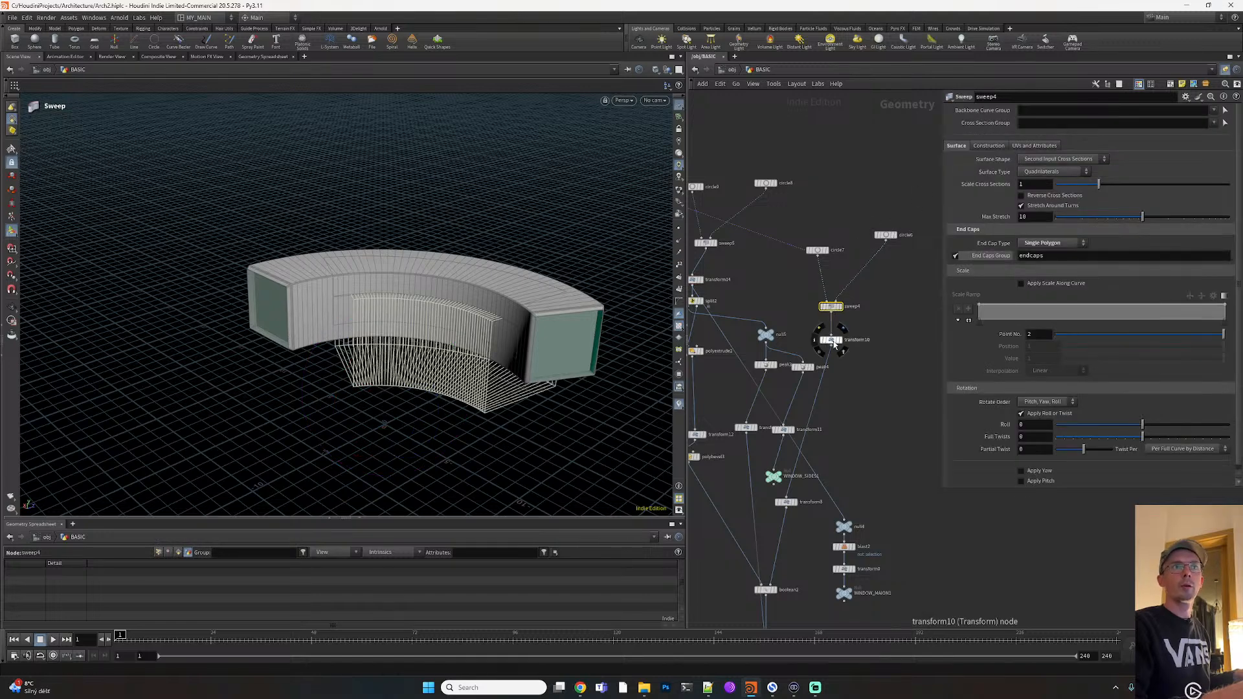
pyautogui.click(1118, 149)
pyautogui.hotkey('ctrl', 'a')
pyautogui.hotkey('ctrl', 'v')
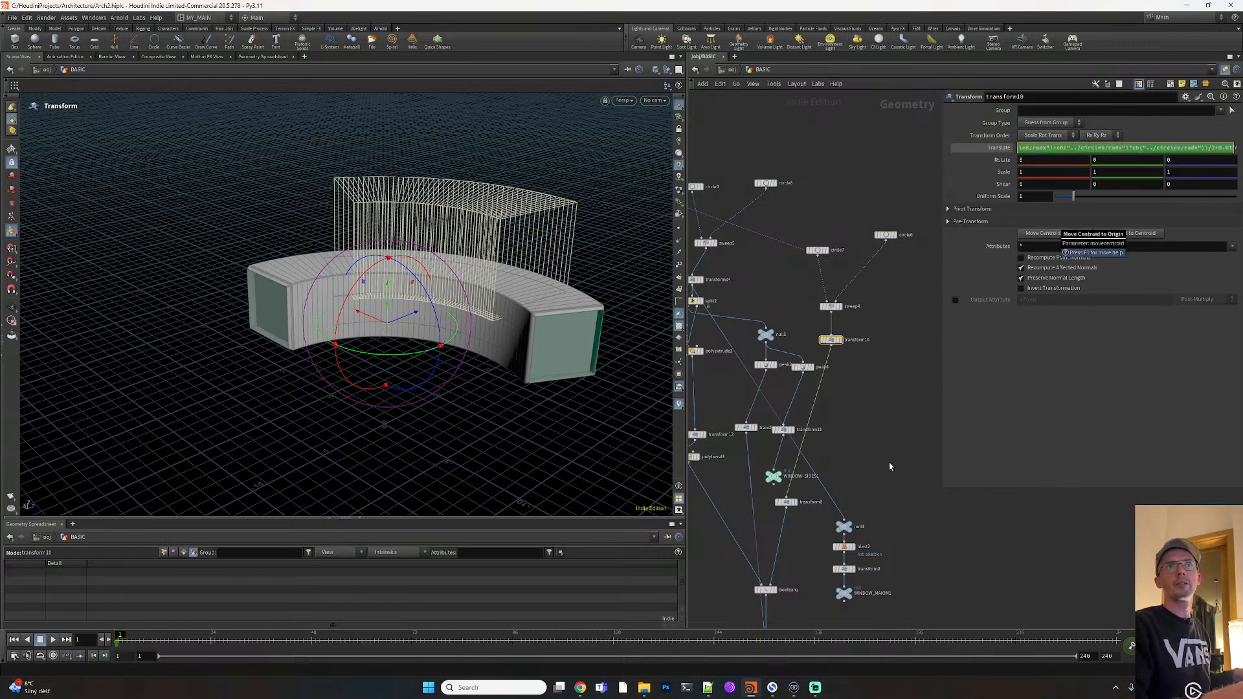
pyautogui.click(889, 465)
# Try raising the copied ring by multiplying the square root by 2 in transform14's Y translate expression
pyautogui.moveTo(859, 460); pyautogui.dragTo(890, 416, button='middle')
pyautogui.moveTo(792, 251); pyautogui.dragTo(816, 243, button='middle')
pyautogui.click(745, 228)
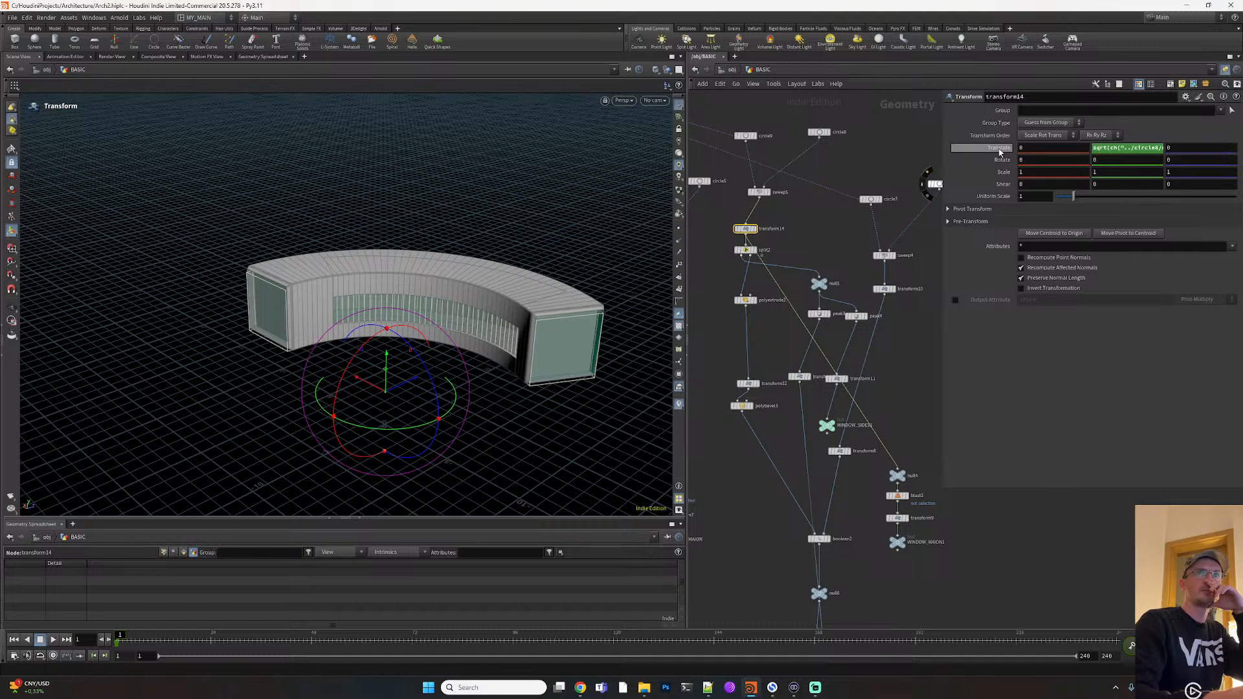
pyautogui.click(998, 151)
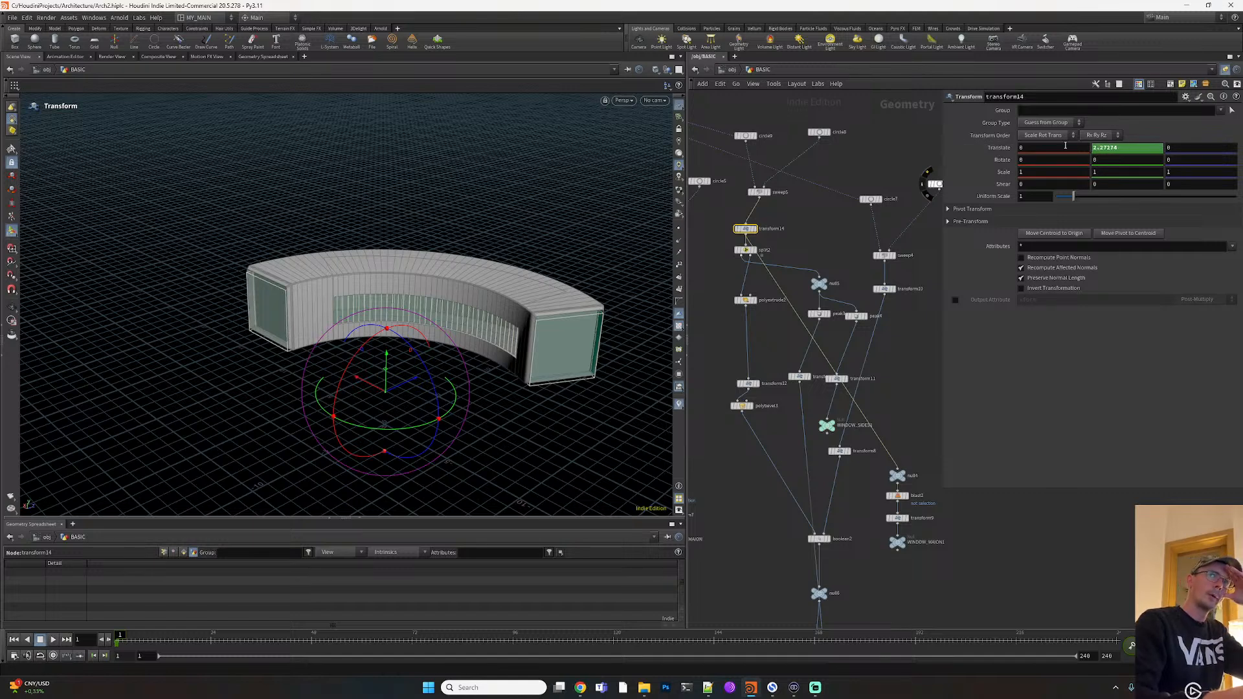
pyautogui.click(1101, 147)
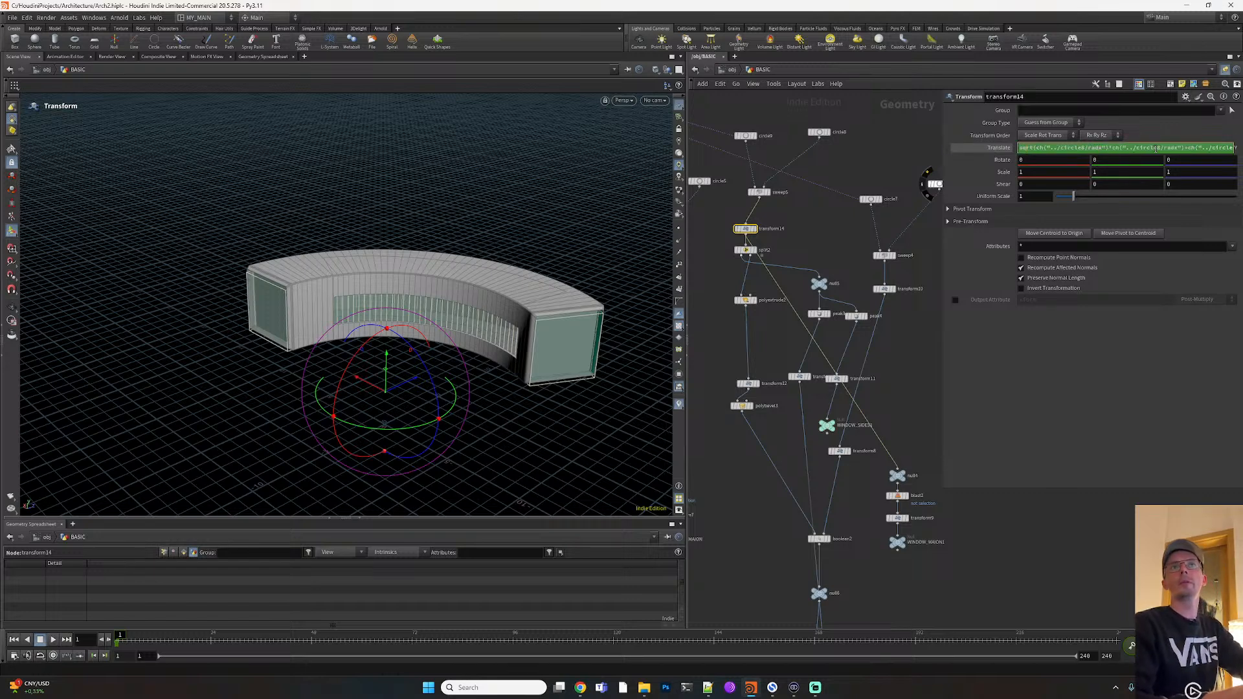
pyautogui.press('Right')
pyautogui.press('Right')
pyautogui.press('Right')
pyautogui.press('Right')
pyautogui.press('Right')
pyautogui.press('Right')
pyautogui.press('Right')
pyautogui.press('Right')
pyautogui.press('Right')
pyautogui.press('Right')
pyautogui.press('Right')
pyautogui.press('Right')
pyautogui.press('Right')
pyautogui.press('Right')
pyautogui.press('Right')
pyautogui.press('Right')
pyautogui.press('Right')
pyautogui.press('Right')
pyautogui.press('Right')
pyautogui.press('Right')
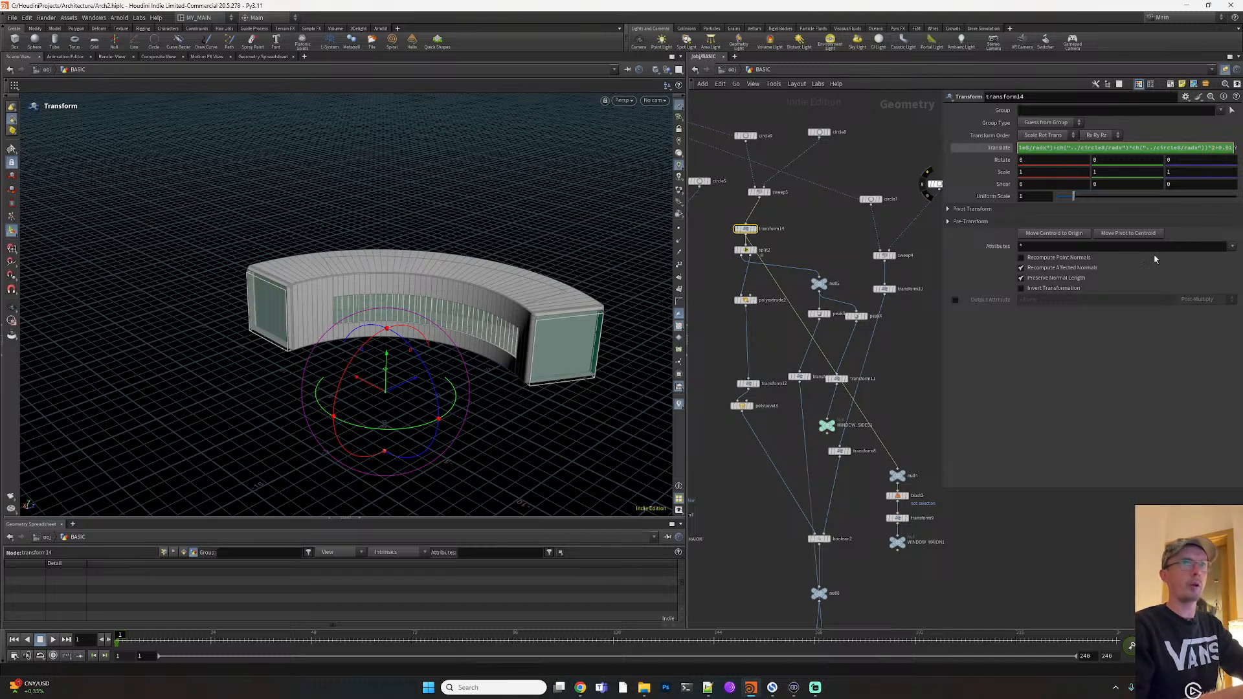
pyautogui.press('Return')
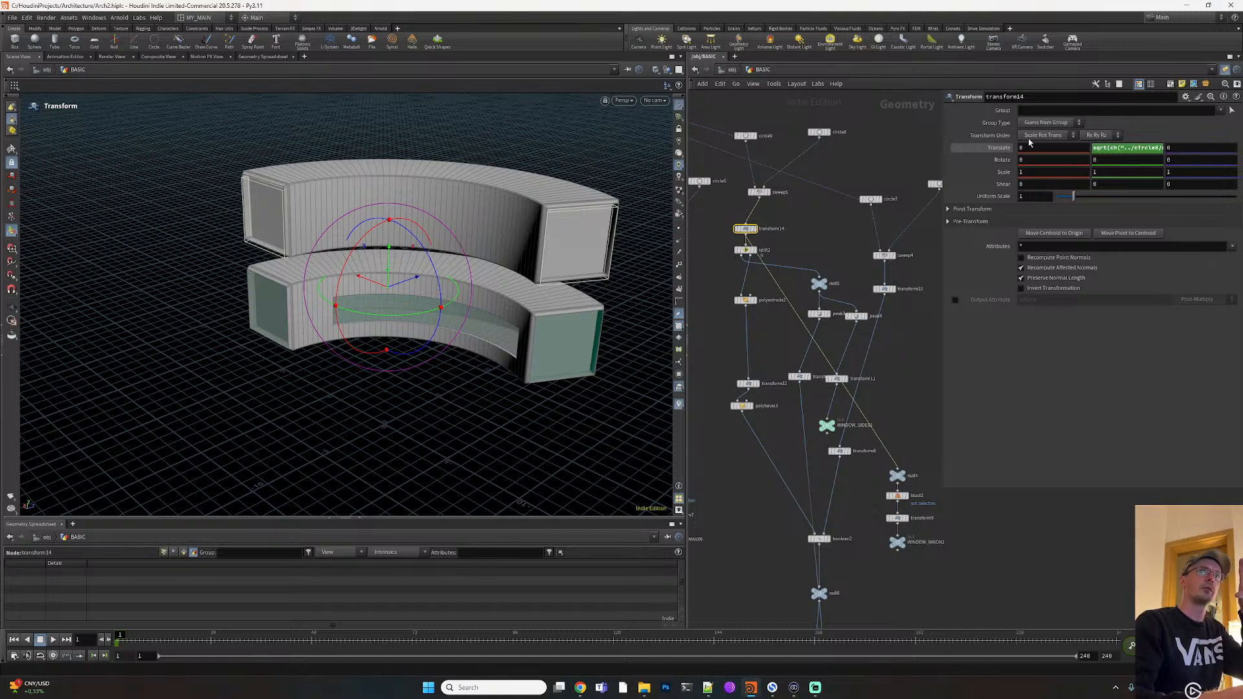
# Set the multiplier after the square root in transform14's Y translate expression to 1.5
pyautogui.click(1118, 147)
pyautogui.press('Right')
pyautogui.press('Right')
pyautogui.press('Right')
pyautogui.press('Right')
pyautogui.press('Right')
pyautogui.press('Right')
pyautogui.press('Right')
pyautogui.press('Right')
pyautogui.press('Right')
pyautogui.press('Right')
pyautogui.press('Right')
pyautogui.press('Right')
pyautogui.press('Right')
pyautogui.press('Right')
pyautogui.press('Right')
pyautogui.press('Right')
pyautogui.press('Right')
pyautogui.press('Right')
pyautogui.press('Right')
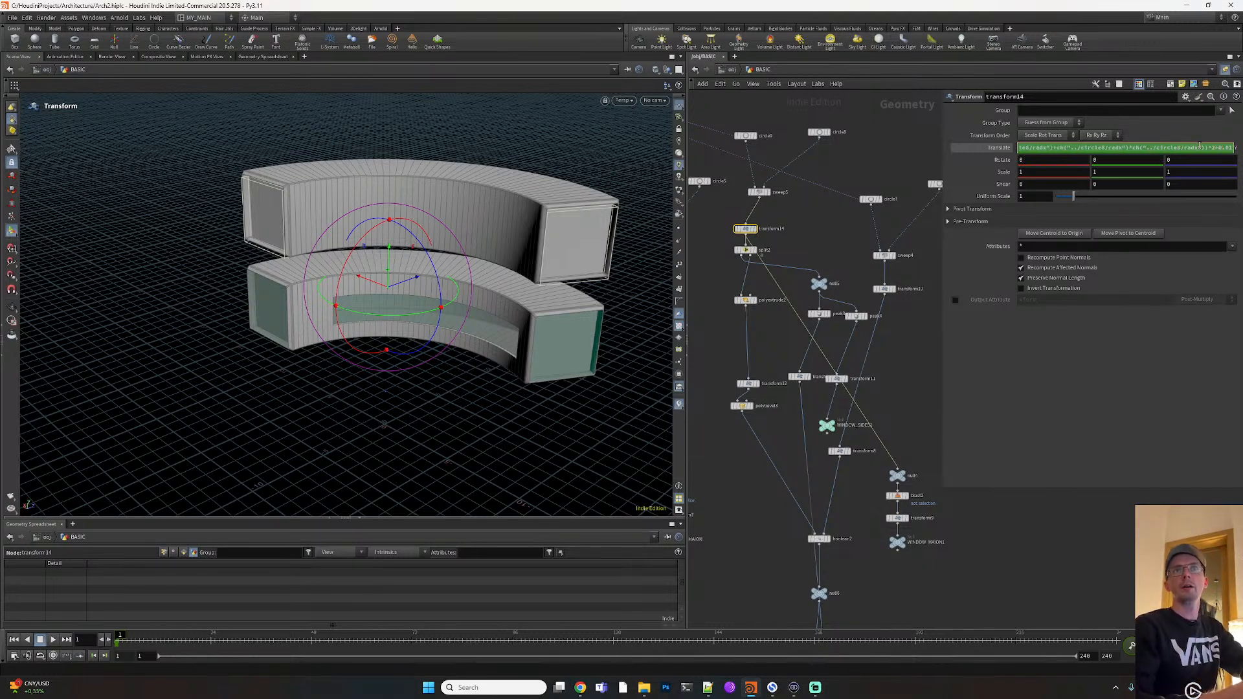
pyautogui.press('Return')
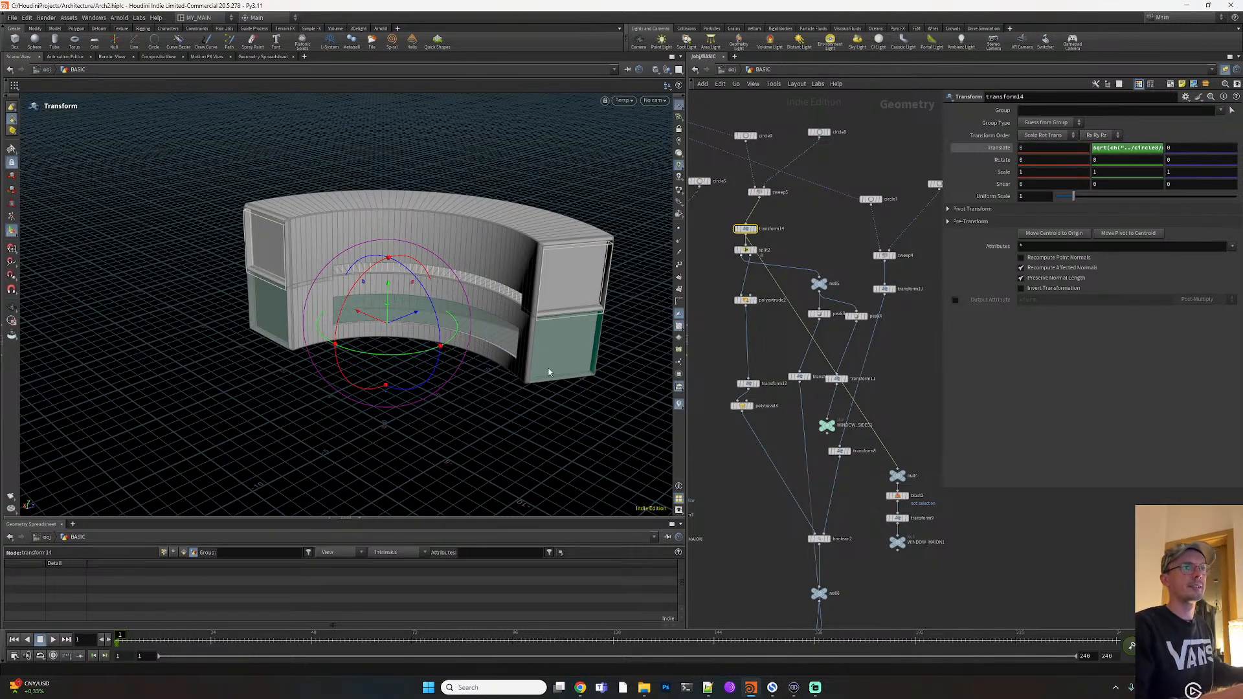
# Set the constant ending transform14's Y translate expression to 0.2 to separate the two ring levels slightly
pyautogui.keyDown('alt'); pyautogui.moveTo(548, 377); pyautogui.dragTo(607, 291, button='right'); pyautogui.keyUp('alt')
pyautogui.keyDown('alt'); pyautogui.moveTo(608, 291); pyautogui.dragTo(576, 321); pyautogui.keyUp('alt')
pyautogui.keyDown('alt'); pyautogui.moveTo(576, 321); pyautogui.dragTo(625, 281, button='right'); pyautogui.keyUp('alt')
pyautogui.keyDown('alt'); pyautogui.moveTo(531, 310); pyautogui.dragTo(543, 305); pyautogui.keyUp('alt')
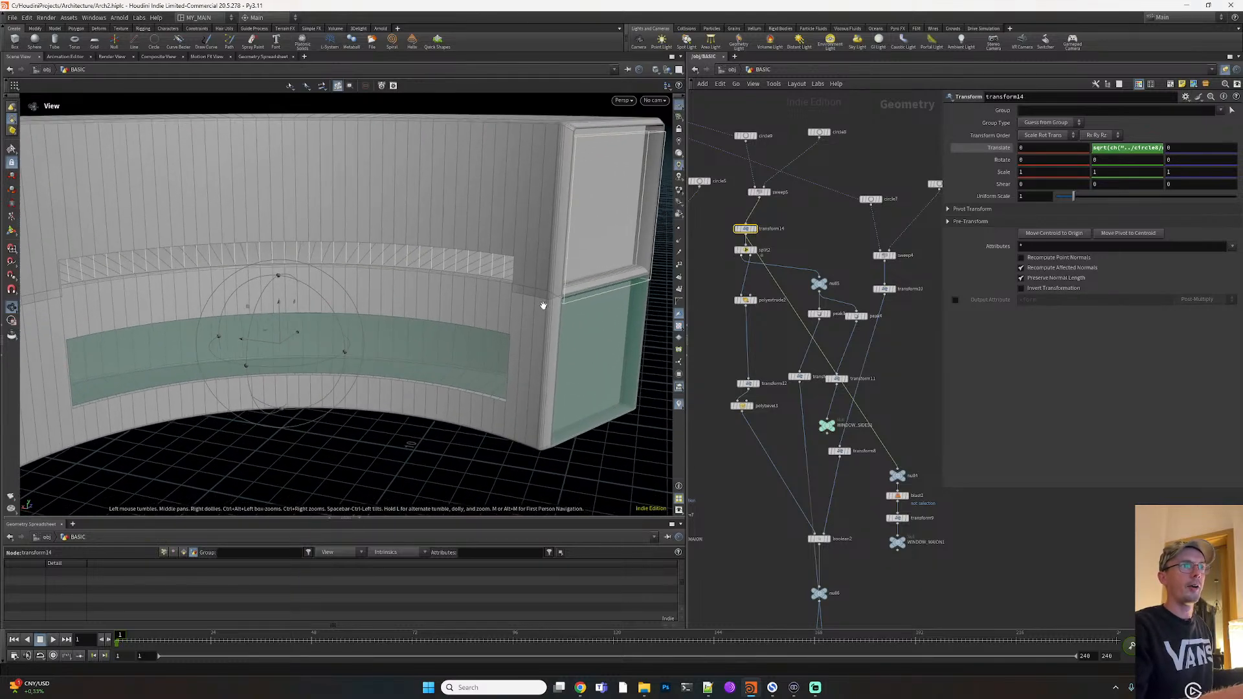
pyautogui.press('Return')
pyautogui.click(1132, 147)
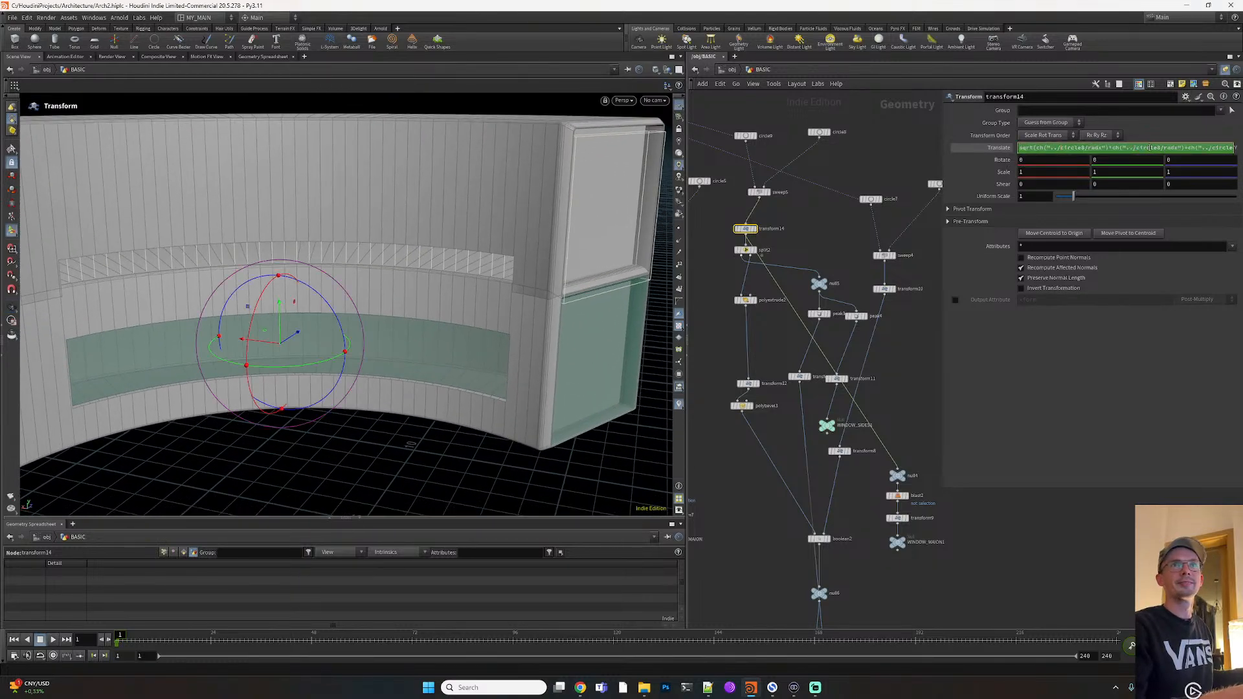
pyautogui.press('End')
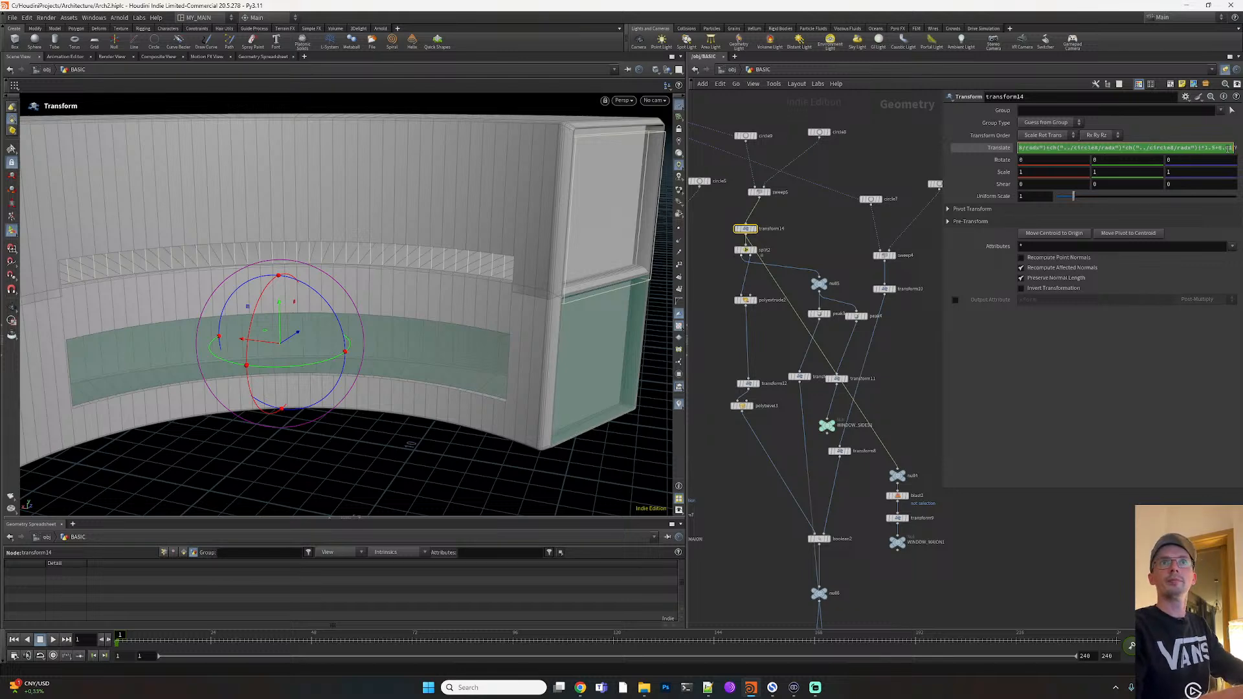
pyautogui.write('2')
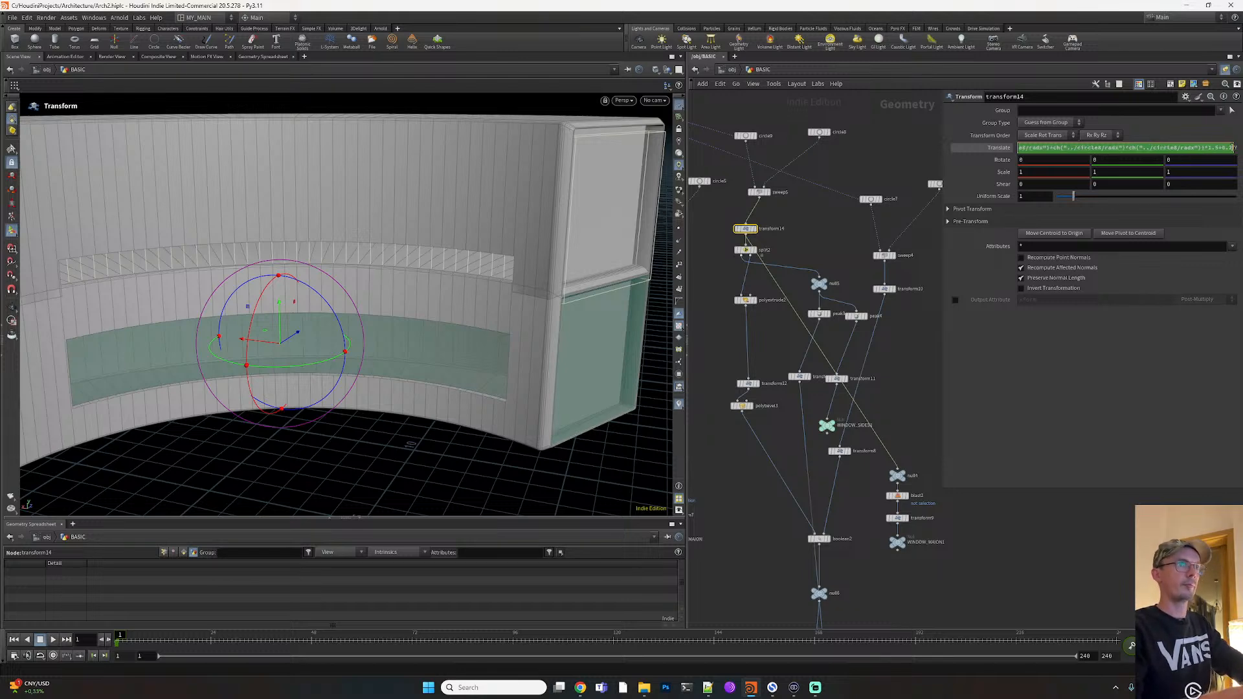
pyautogui.press('Return')
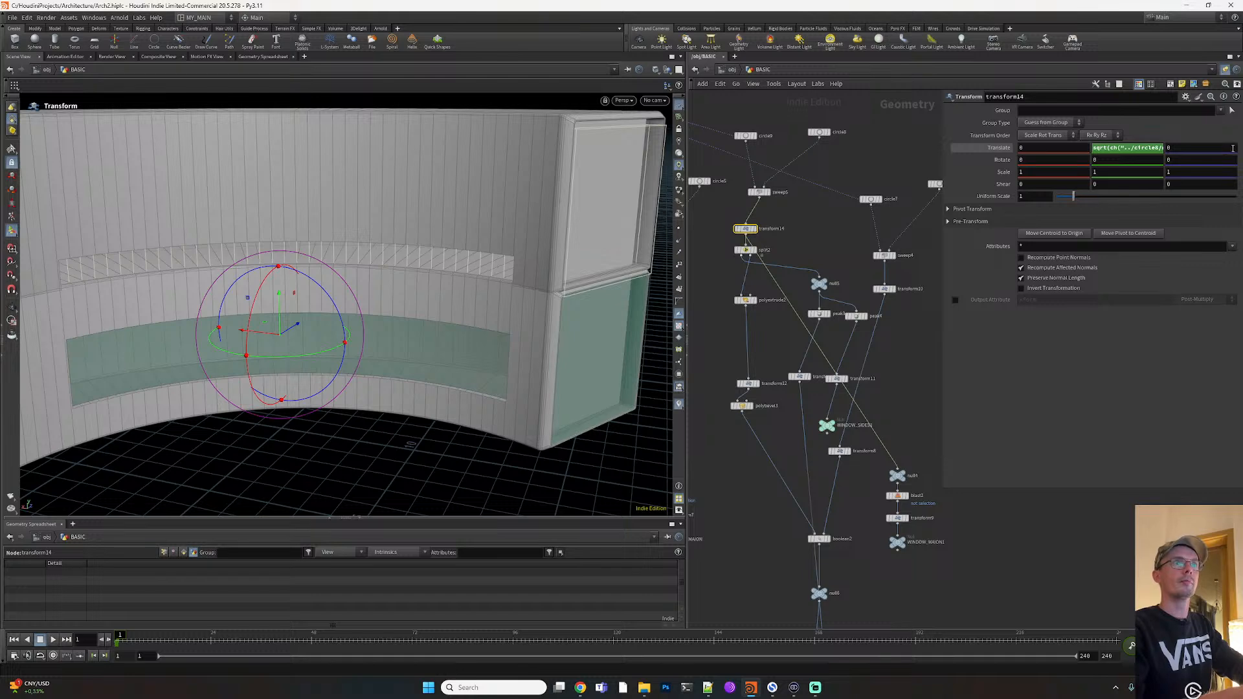
pyautogui.scroll(6, 518, 317)
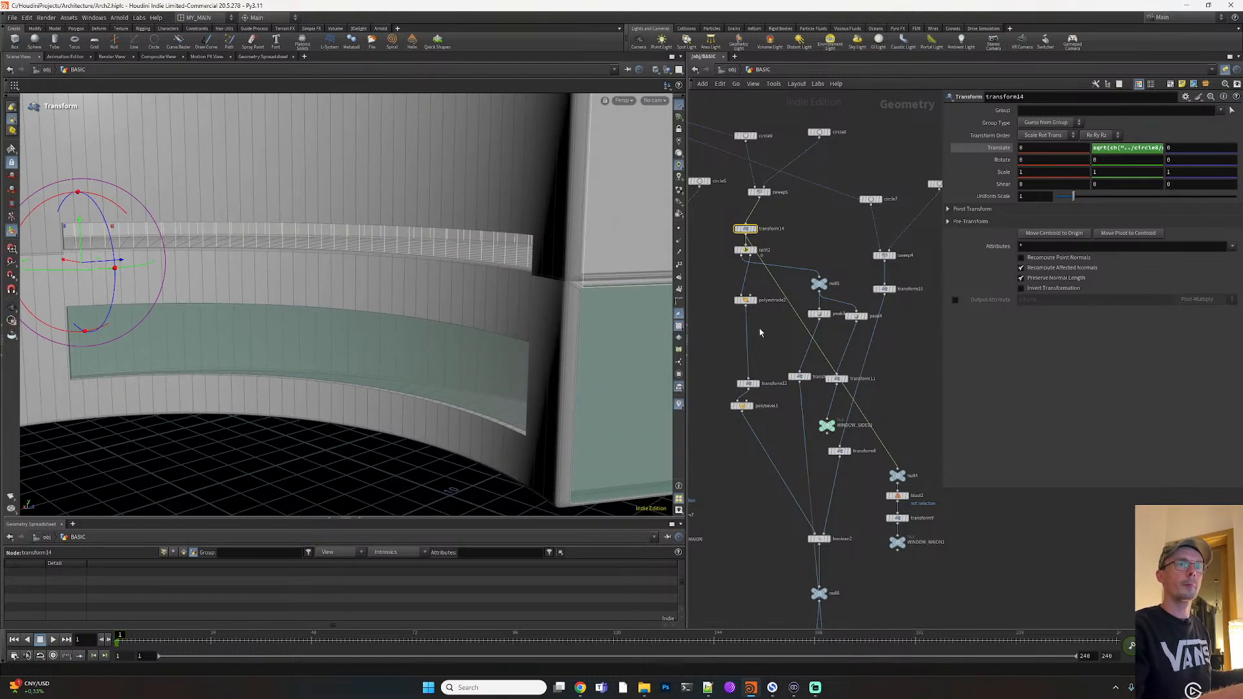
pyautogui.press('Tab')
pyautogui.write('tra')
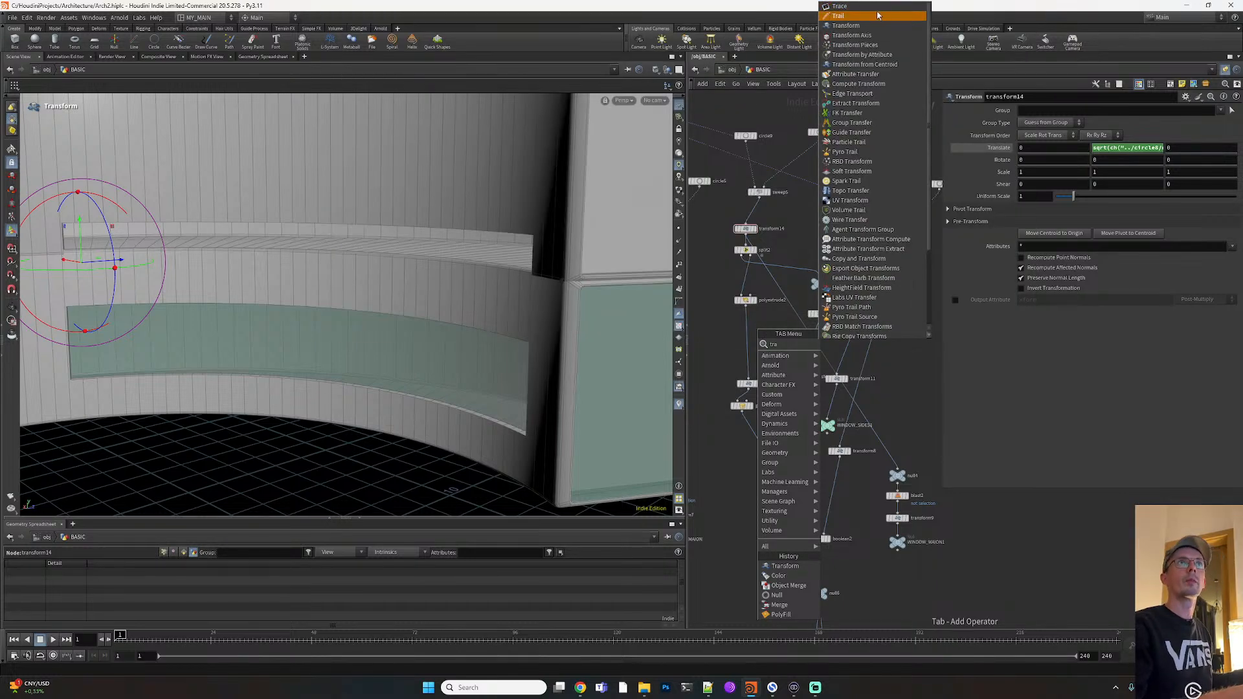
pyautogui.click(845, 26)
pyautogui.click(754, 241)
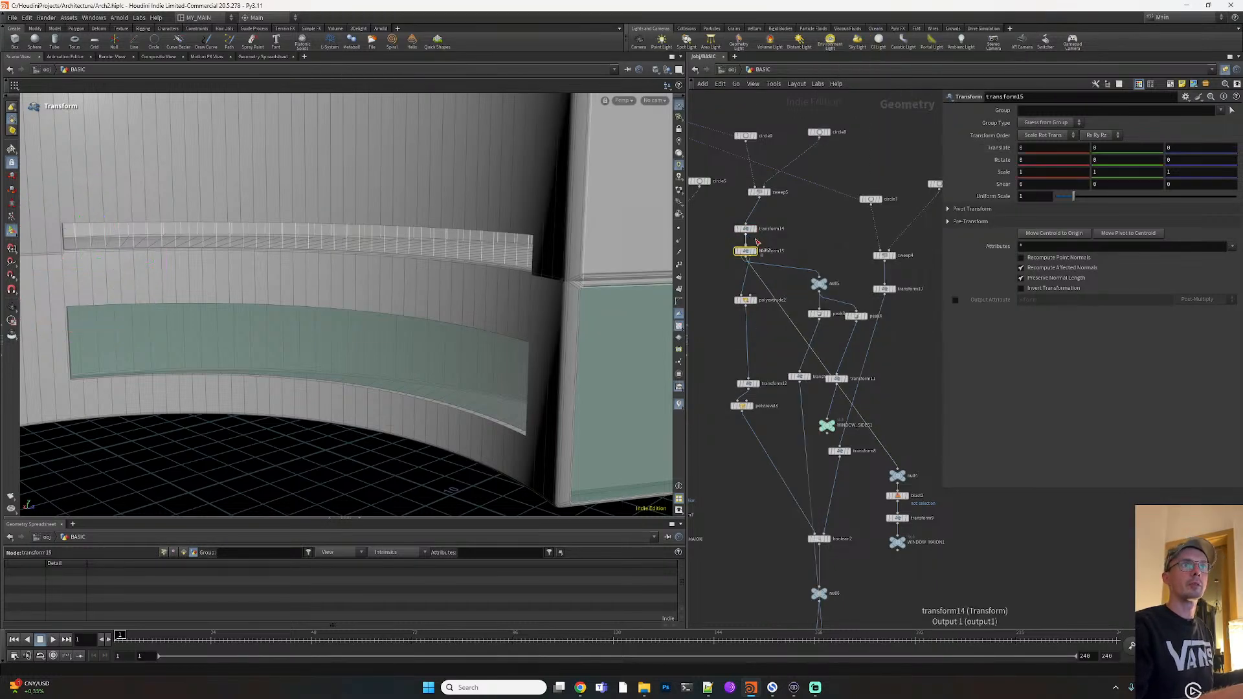
pyautogui.moveTo(745, 228); pyautogui.dragTo(745, 220)
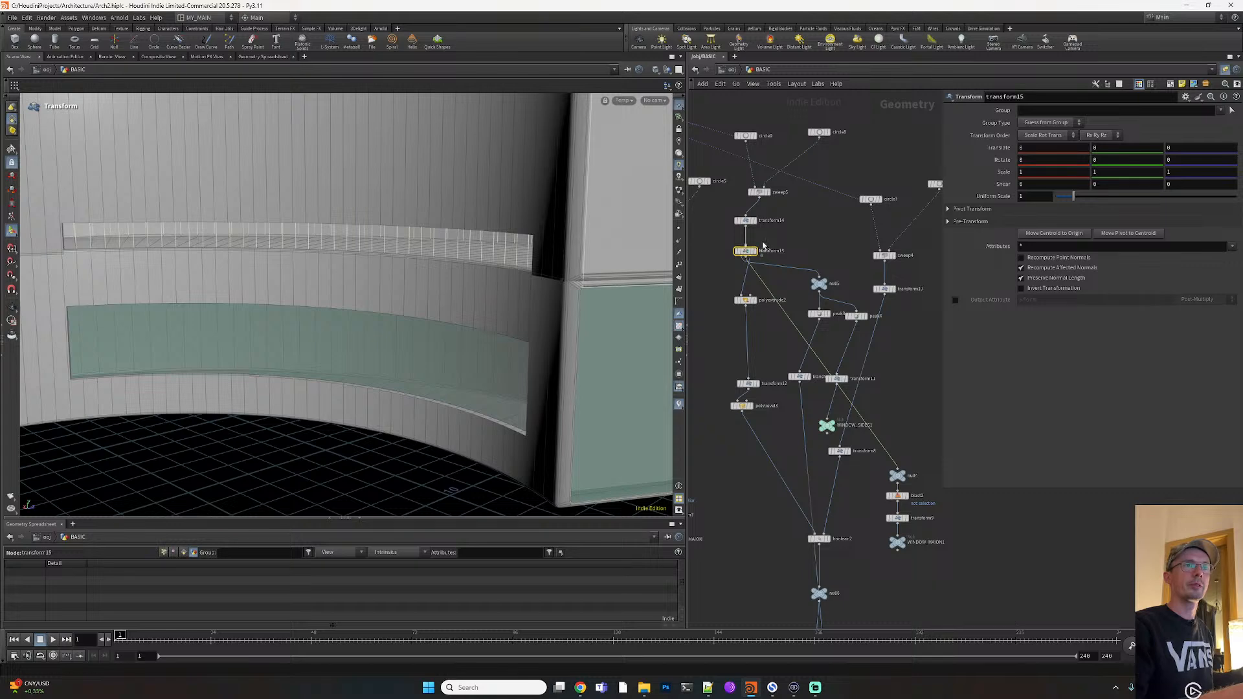
pyautogui.hotkey('ctrl', 'z')
pyautogui.hotkey('ctrl', 'z')
# Insert a Transform node between the copied ring's sweep and transform14, and set its Y translate to about 0.214
pyautogui.press('Tab')
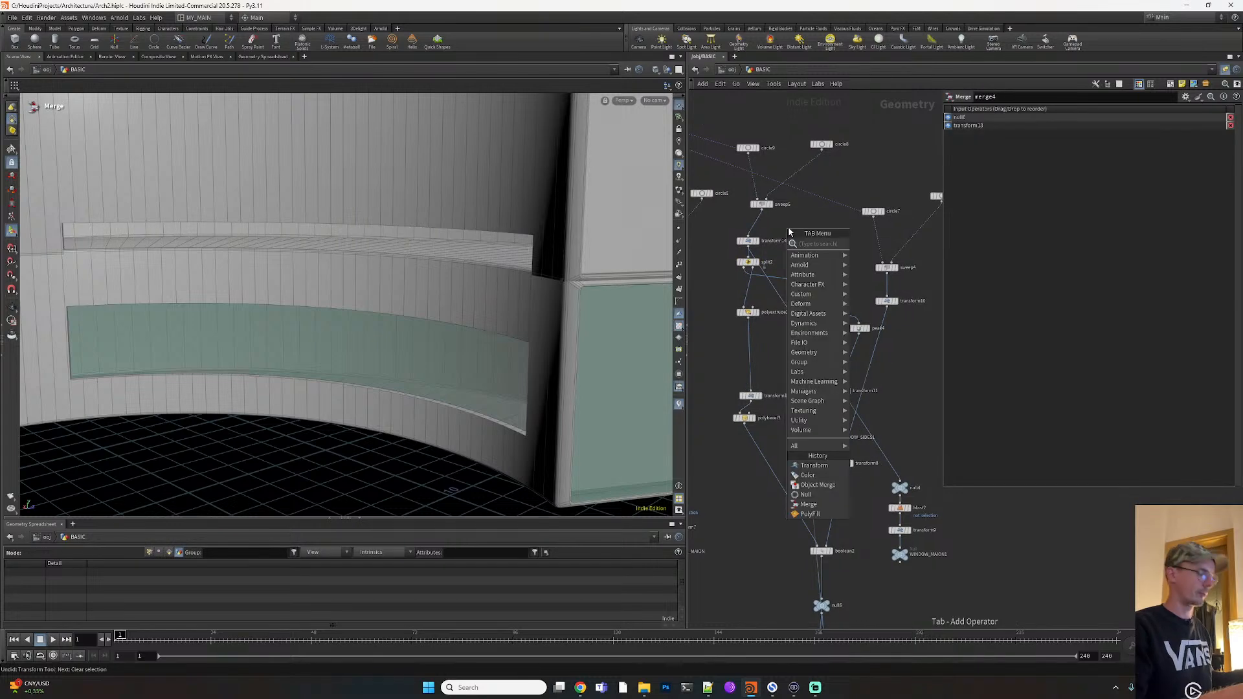
pyautogui.write('tra')
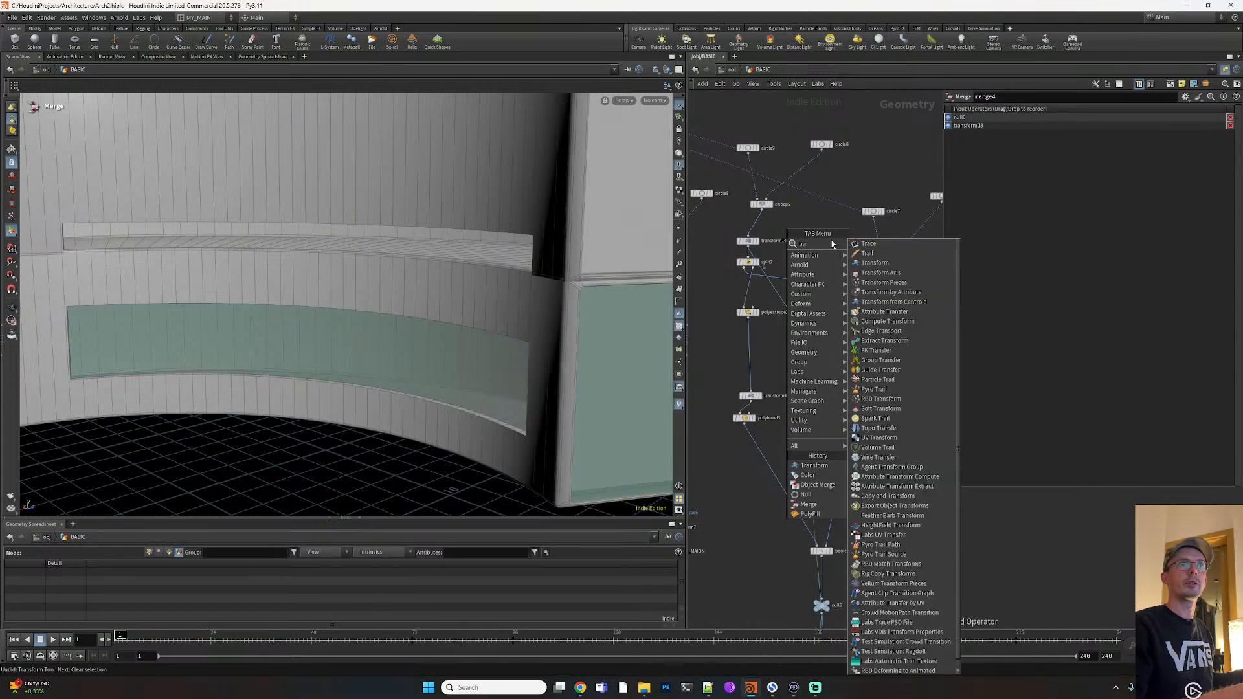
pyautogui.click(892, 262)
pyautogui.moveTo(1111, 158); pyautogui.dragTo(756, 198, button='middle')
pyautogui.scroll(-4, 310, 342)
pyautogui.keyDown('alt'); pyautogui.moveTo(311, 342); pyautogui.dragTo(270, 353); pyautogui.keyUp('alt')
pyautogui.press('Return')
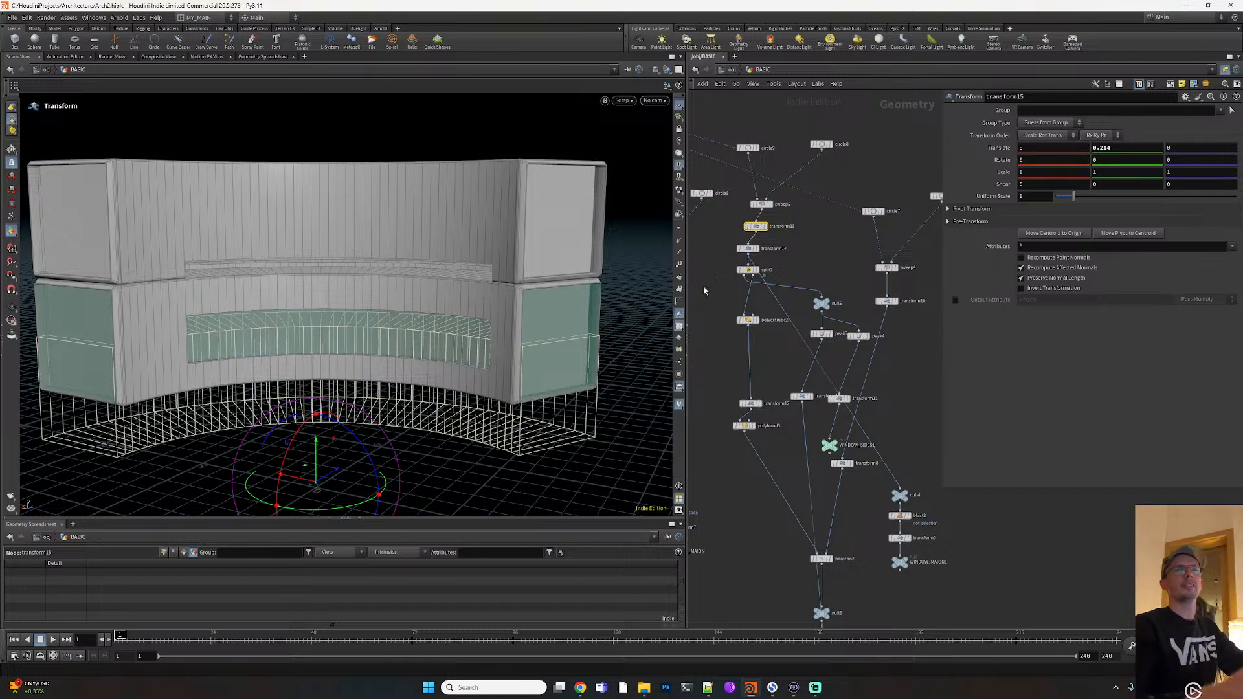
# Delete the duplicated upper level's node network and display the merge2 node that combines the building with its base
pyautogui.scroll(-4, 872, 453)
pyautogui.moveTo(909, 588); pyautogui.dragTo(840, 296)
pyautogui.press('Delete')
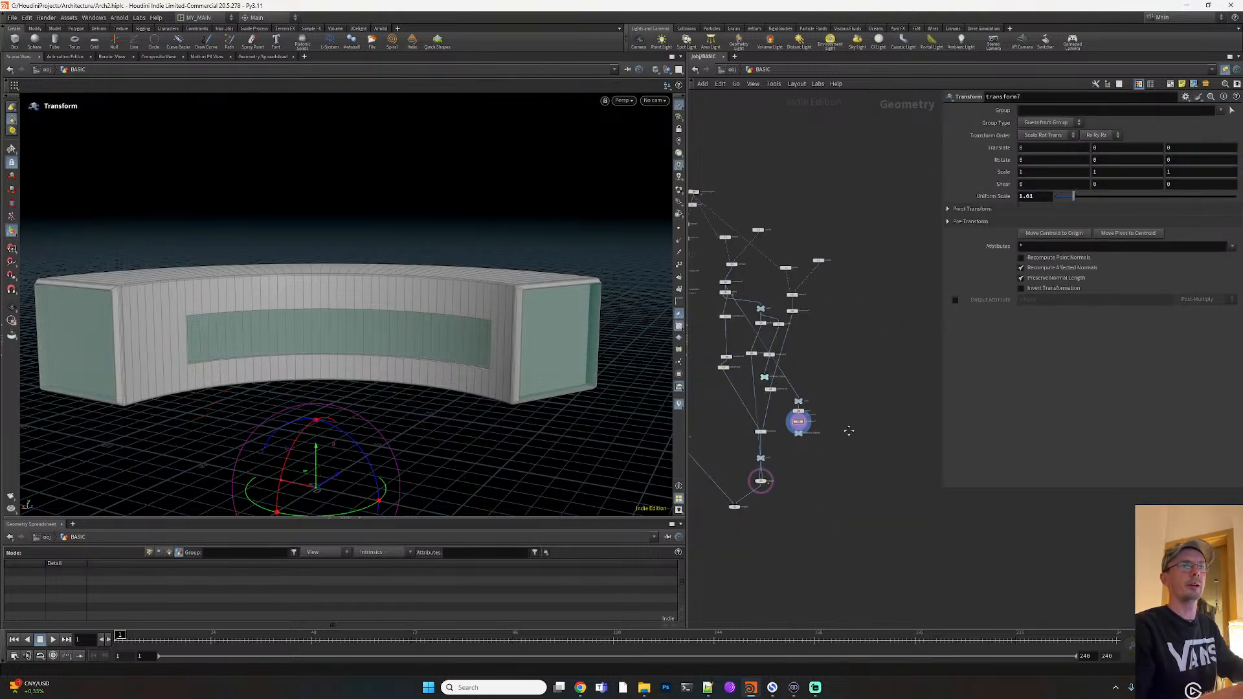
pyautogui.scroll(4, 821, 484)
pyautogui.click(700, 523)
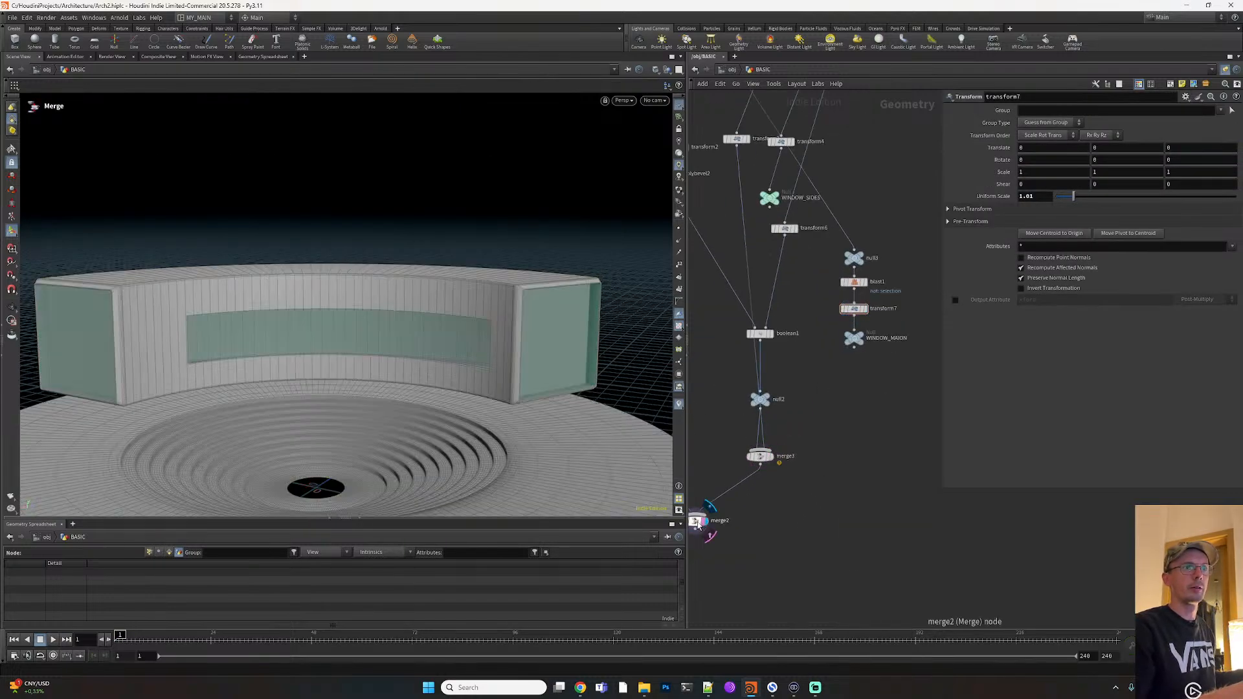
pyautogui.click(698, 523)
# Insert a Transform node between merge3 and merge2, then undo a trial Y translate change on it
pyautogui.keyDown('alt'); pyautogui.moveTo(553, 464); pyautogui.dragTo(347, 380); pyautogui.keyUp('alt')
pyautogui.scroll(-3, 347, 381)
pyautogui.moveTo(796, 513); pyautogui.dragTo(881, 428, button='middle')
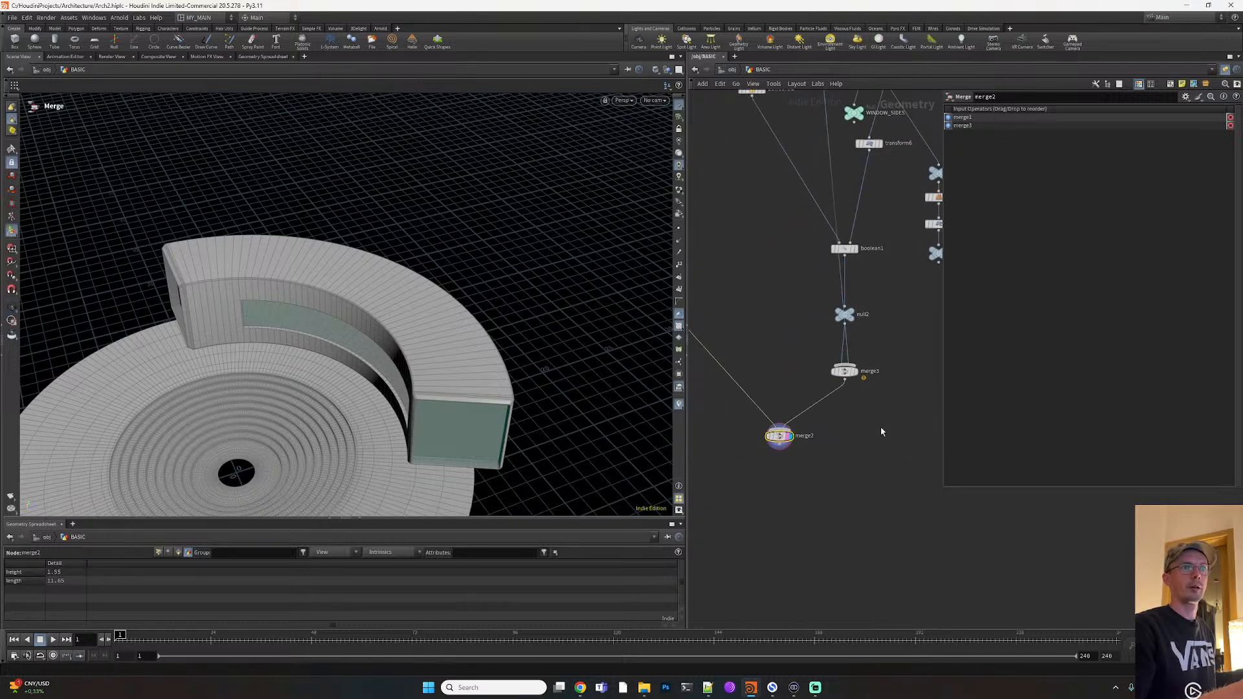
pyautogui.press('Tab')
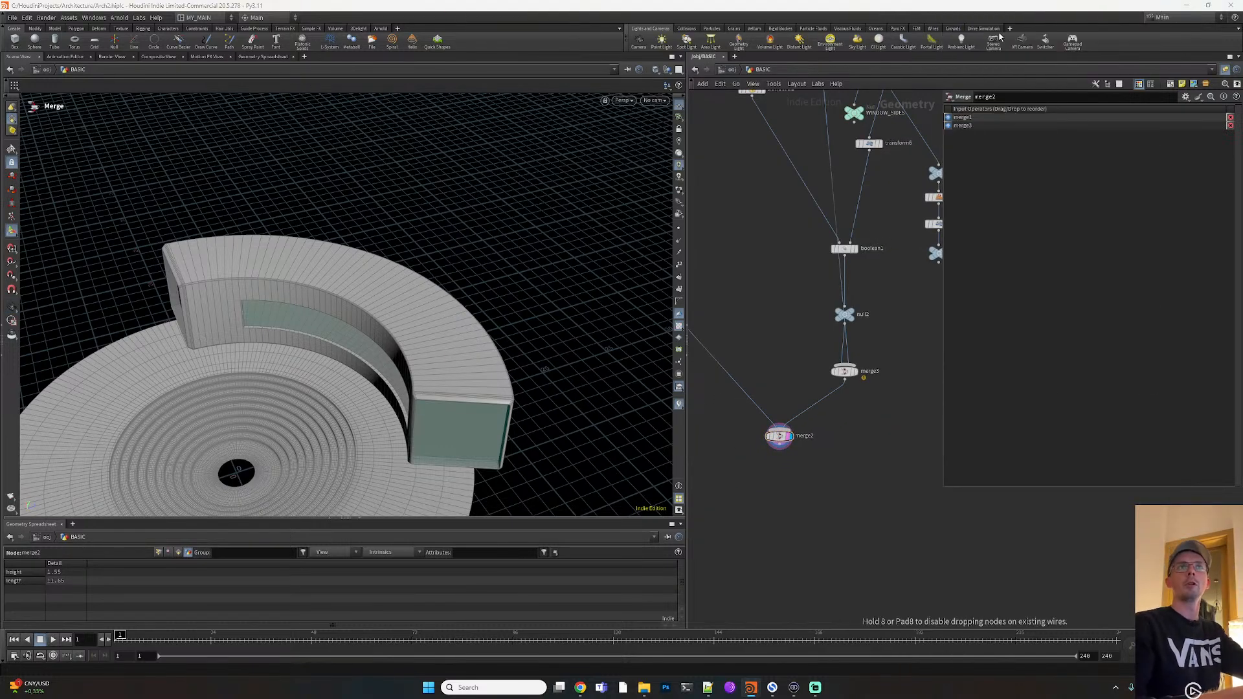
pyautogui.click(827, 402)
pyautogui.moveTo(1113, 147); pyautogui.dragTo(1090, 197, button='middle')
pyautogui.hotkey('ctrl', 'z')
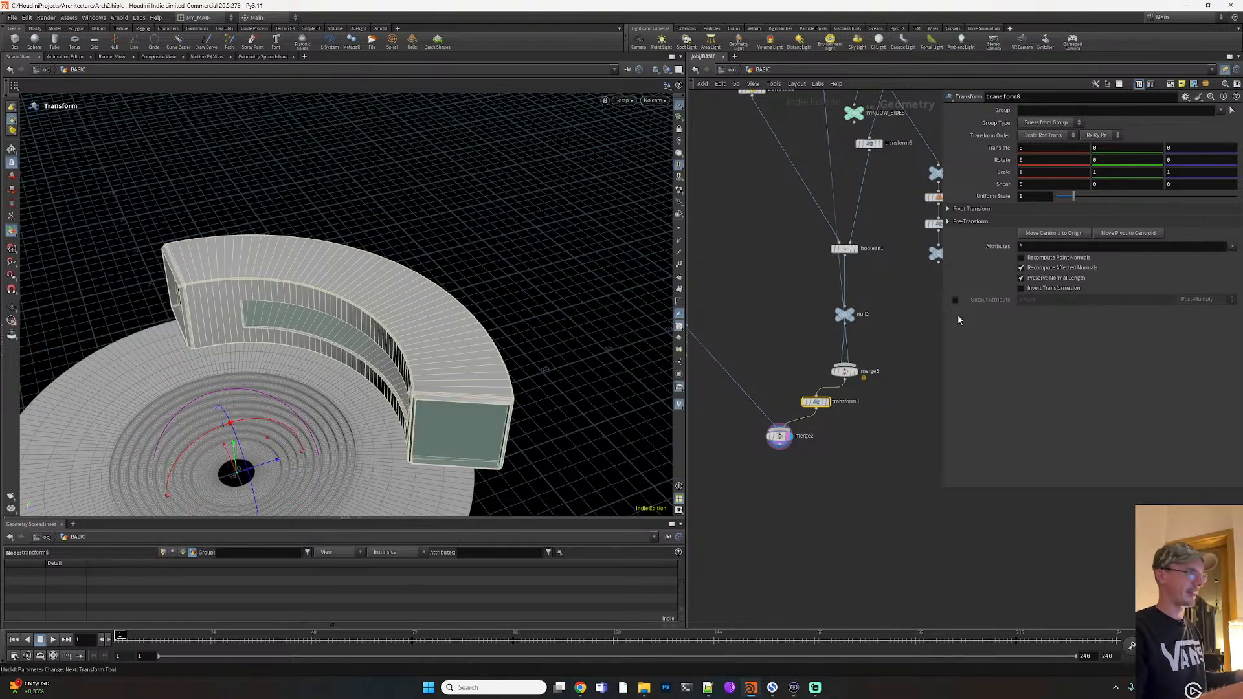
# Insert a Labs File Cache node on the wire between the new Transform node and merge2, making room for it first
pyautogui.keyDown('alt'); pyautogui.moveTo(508, 367); pyautogui.dragTo(410, 371, button='right'); pyautogui.keyUp('alt')
pyautogui.keyDown('alt'); pyautogui.moveTo(410, 372); pyautogui.dragTo(476, 310); pyautogui.keyUp('alt')
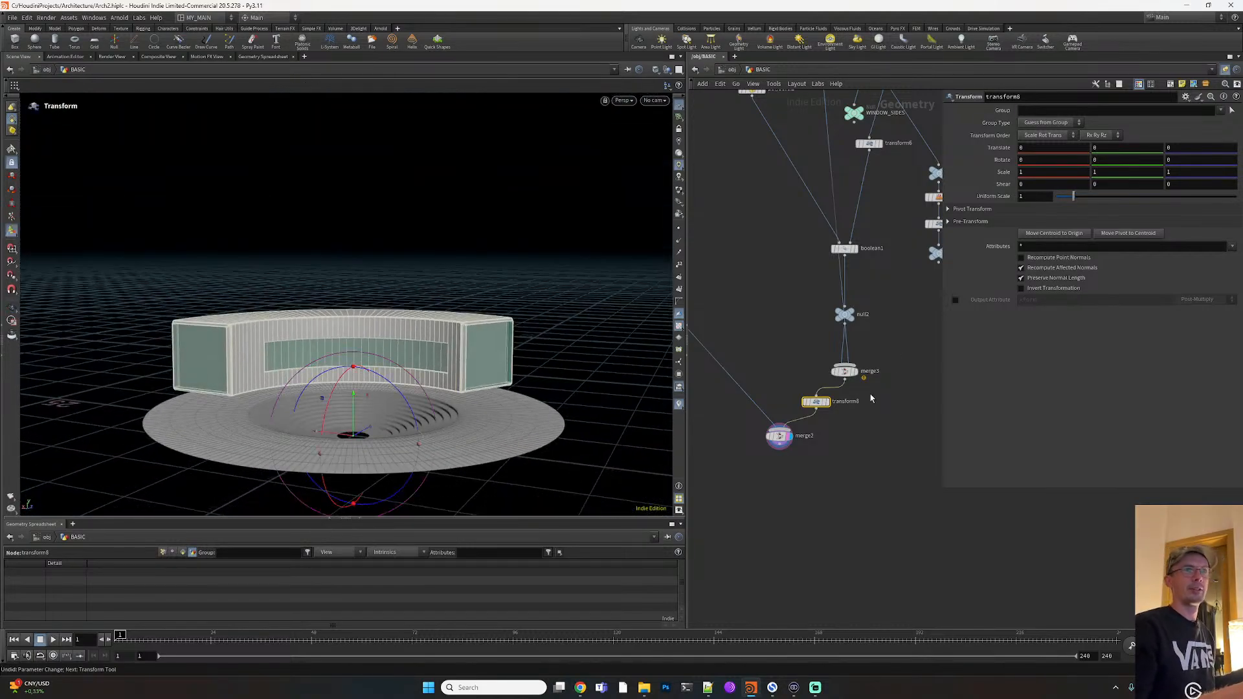
pyautogui.moveTo(781, 439); pyautogui.dragTo(774, 512)
pyautogui.press('Tab')
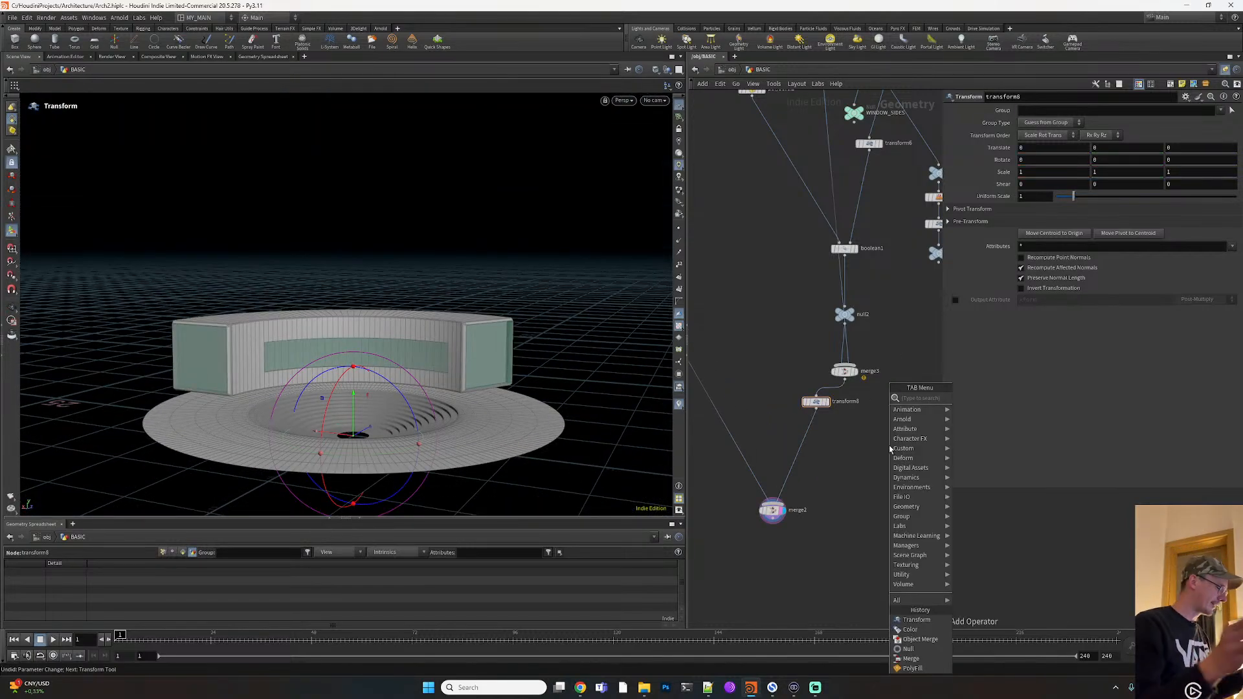
pyautogui.write('labs f')
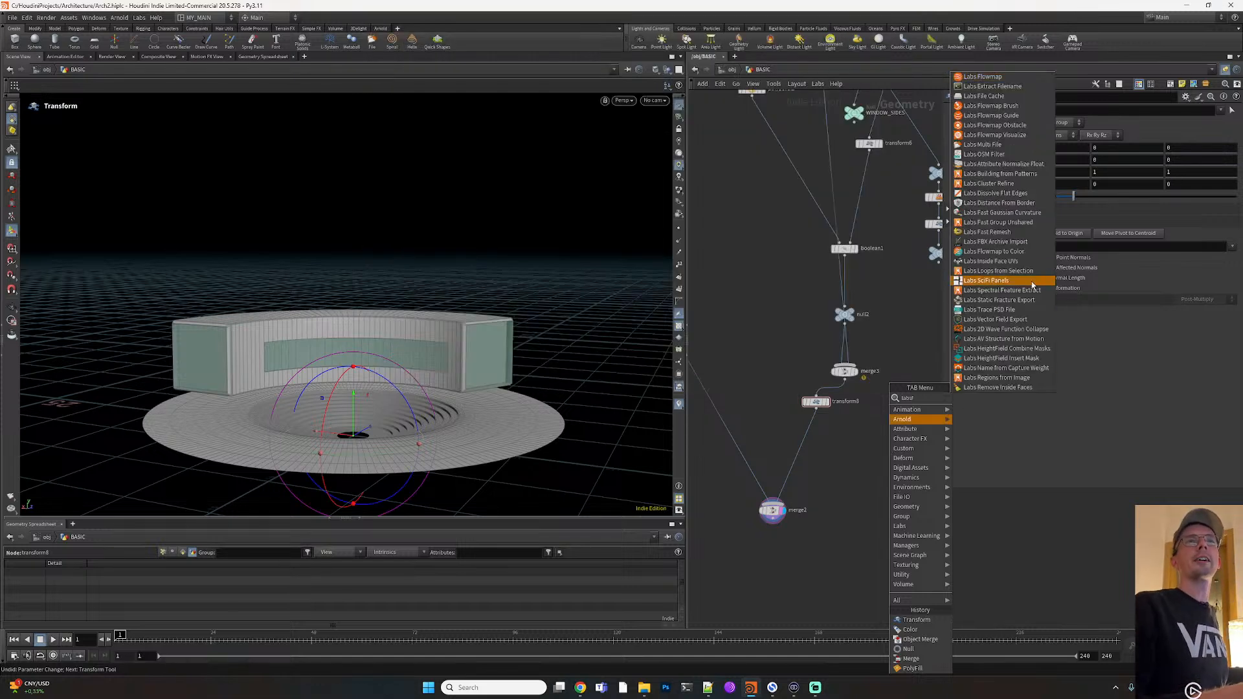
pyautogui.click(983, 96)
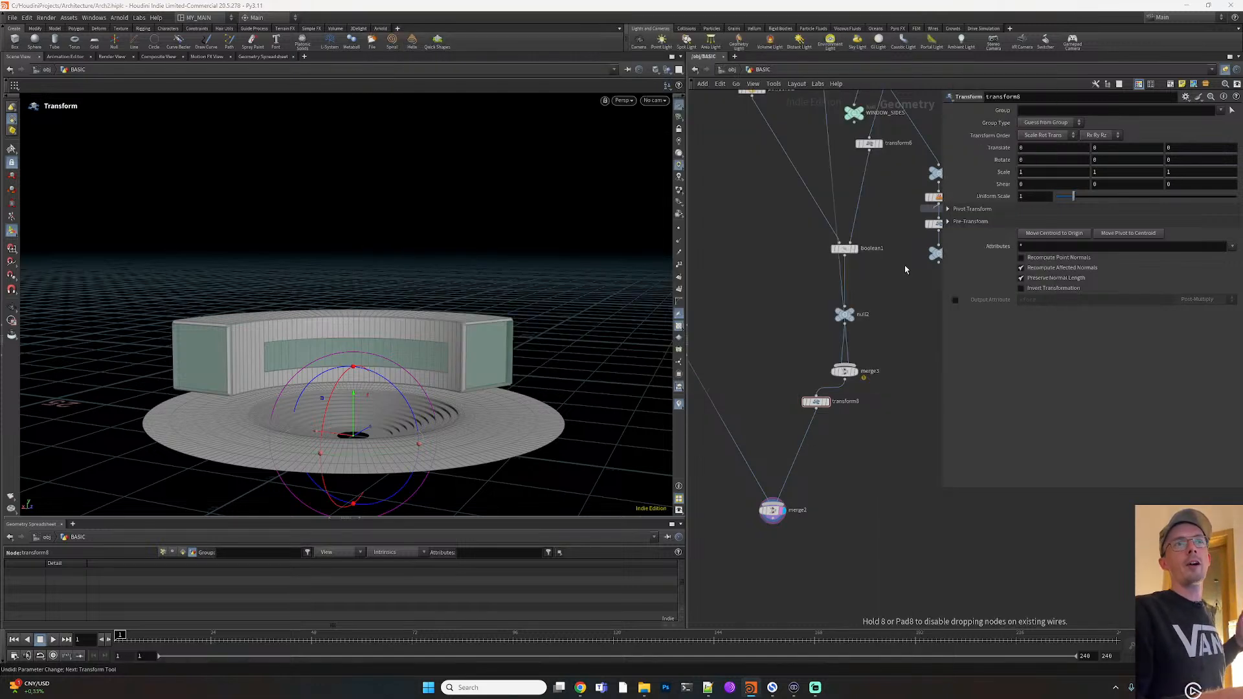
pyautogui.click(801, 453)
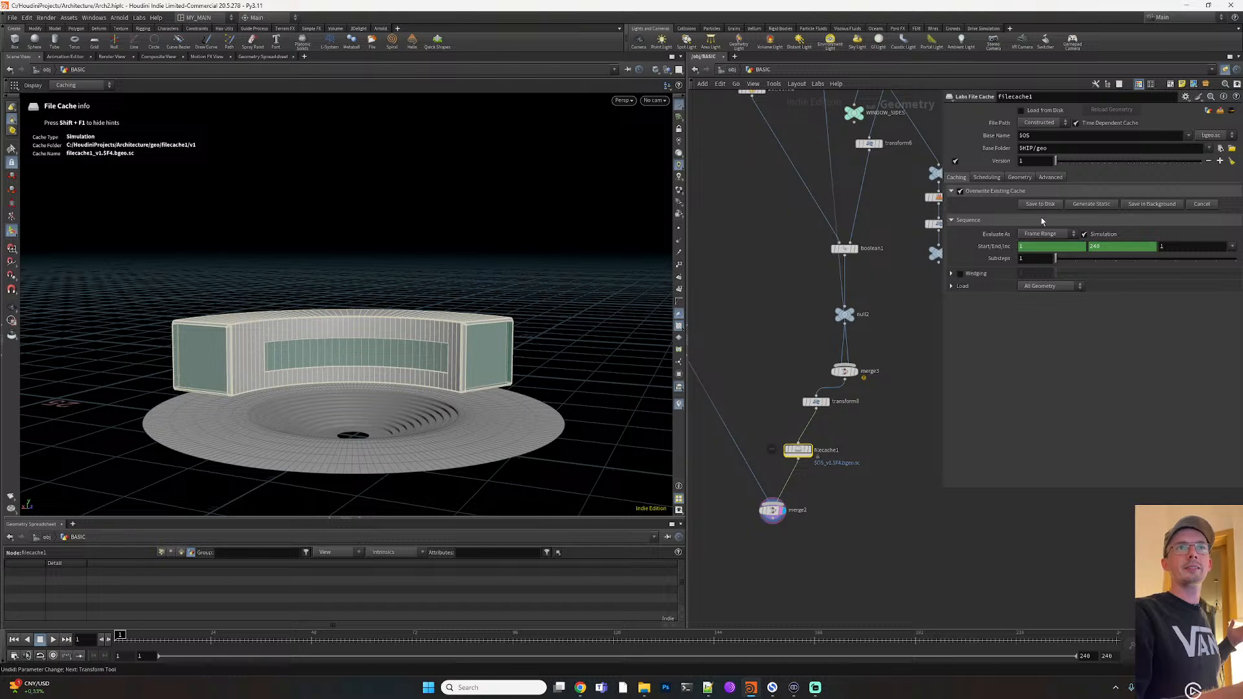
# Turn off the file cache's Time Dependent Cache, set its base name to "building" and save the geometry to disk
pyautogui.click(1075, 123)
pyautogui.click(1040, 204)
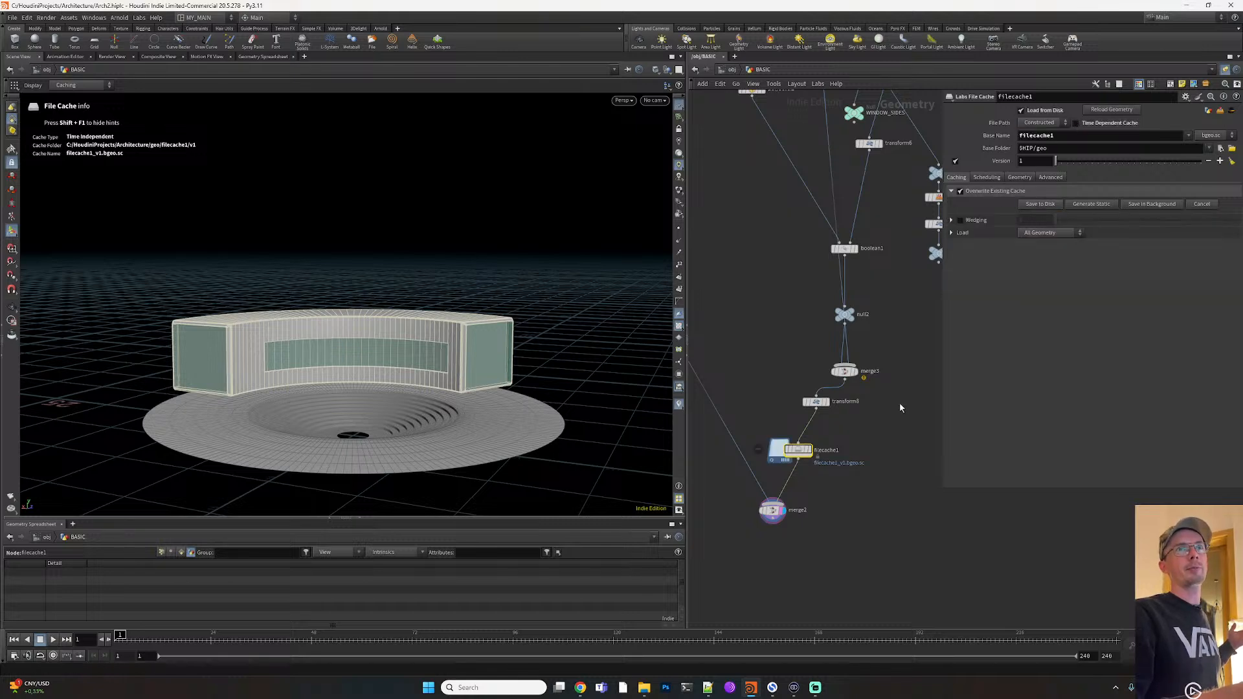
pyautogui.click(1063, 138)
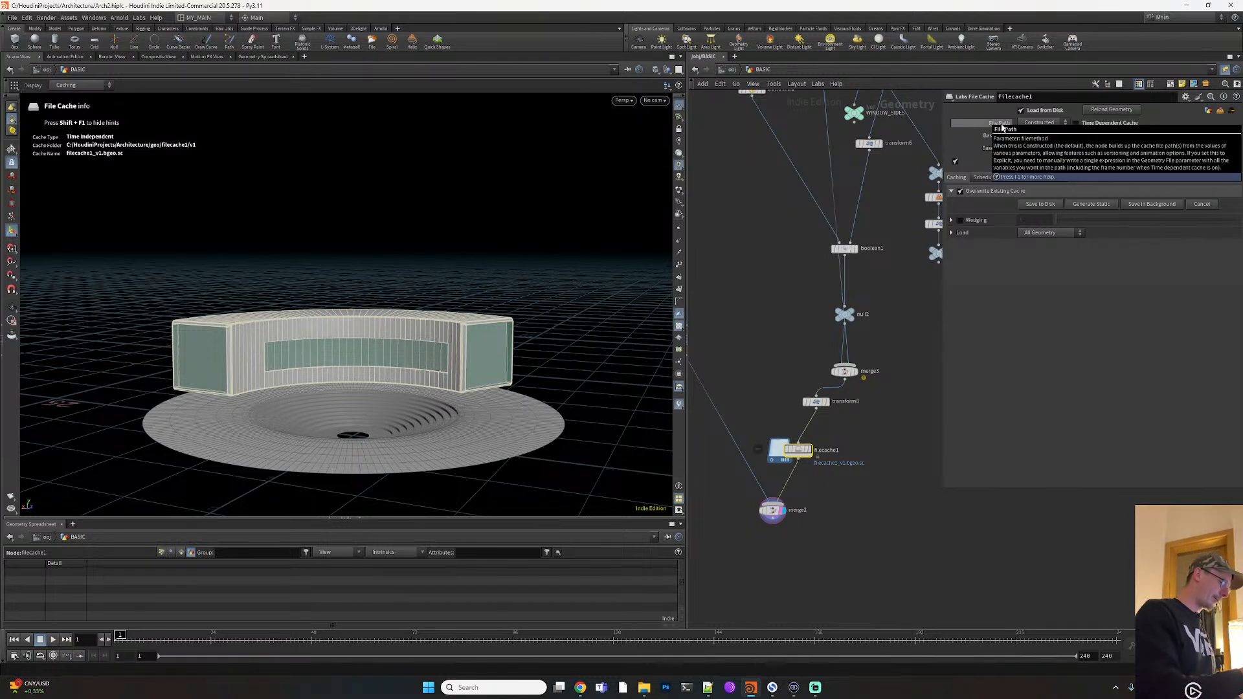
pyautogui.write('bui')
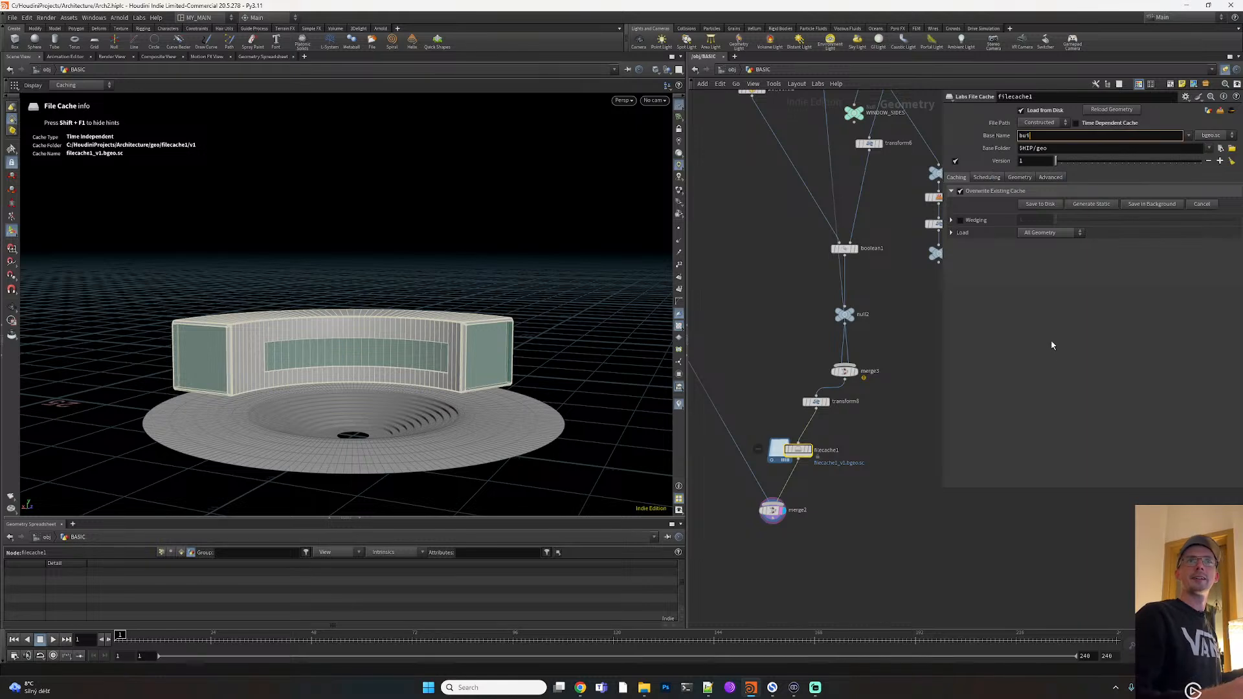
pyautogui.write('lding')
pyautogui.press('Return')
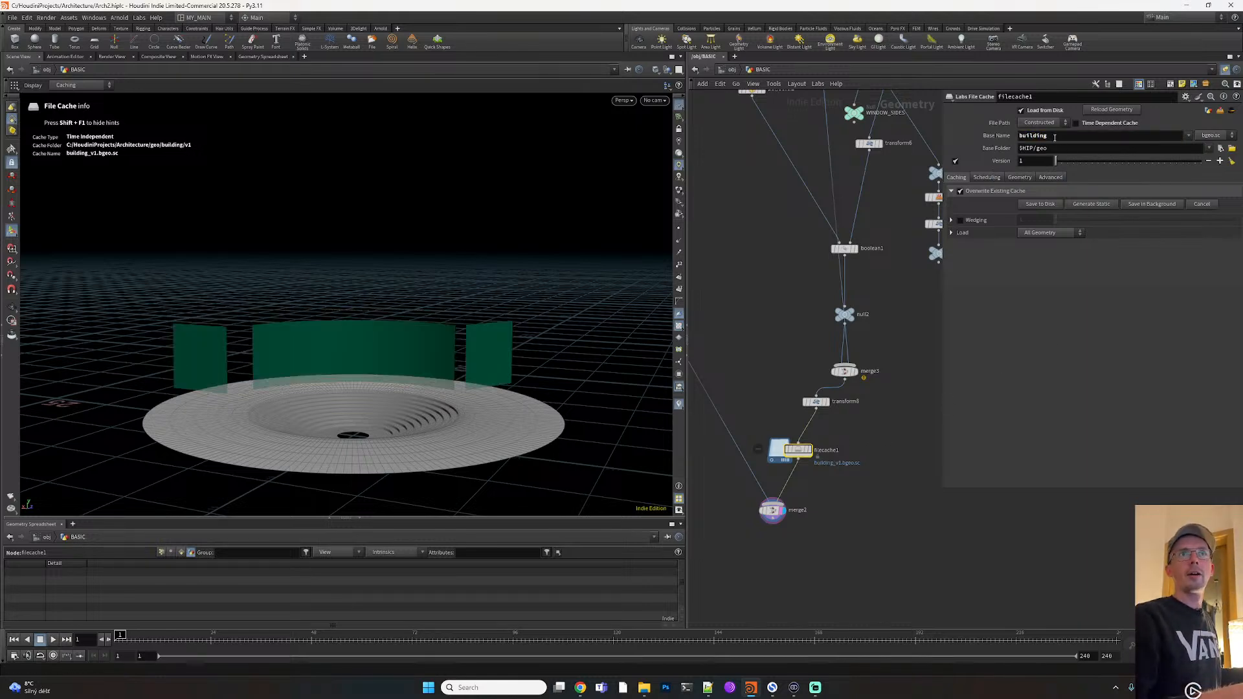
pyautogui.click(1029, 204)
# Move the Transform node from above the file cache to the wire between the cache and merge2
pyautogui.keyDown('alt'); pyautogui.moveTo(297, 376); pyautogui.dragTo(423, 414); pyautogui.keyUp('alt')
pyautogui.moveTo(869, 527); pyautogui.dragTo(900, 483, button='middle')
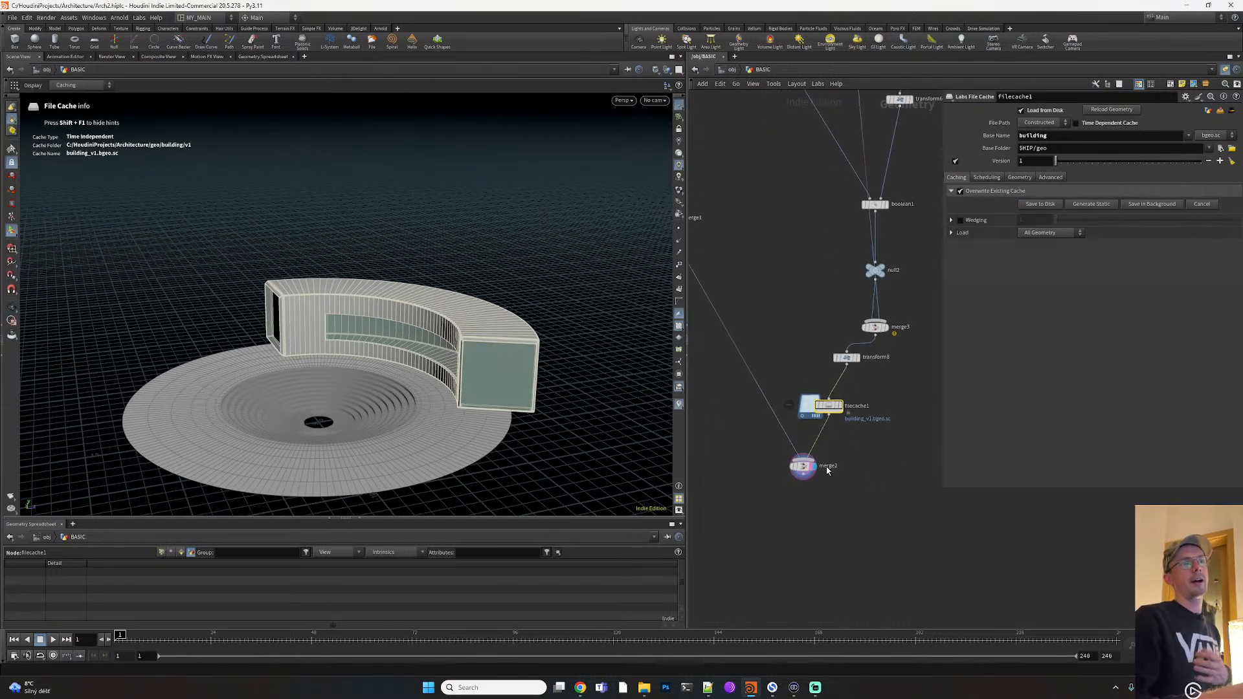
pyautogui.moveTo(800, 465); pyautogui.dragTo(784, 489)
pyautogui.keyDown('alt'); pyautogui.moveTo(419, 414); pyautogui.dragTo(476, 372); pyautogui.keyUp('alt')
pyautogui.press('Return')
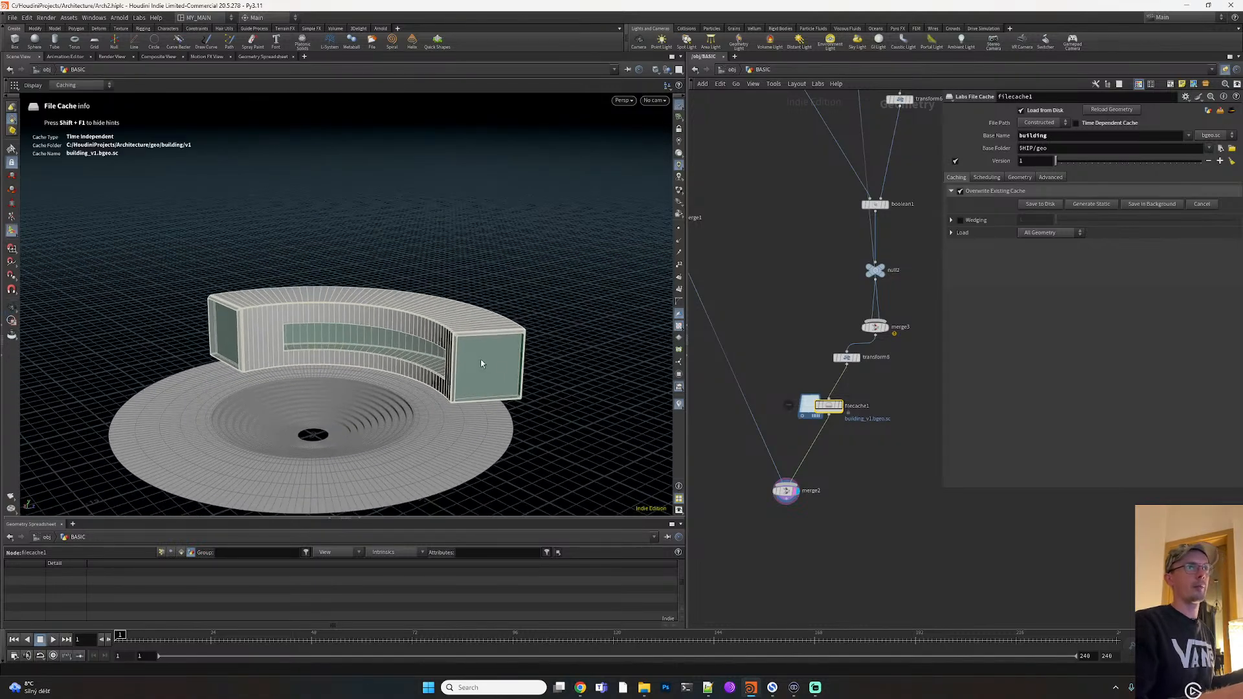
pyautogui.moveTo(846, 356); pyautogui.dragTo(801, 455)
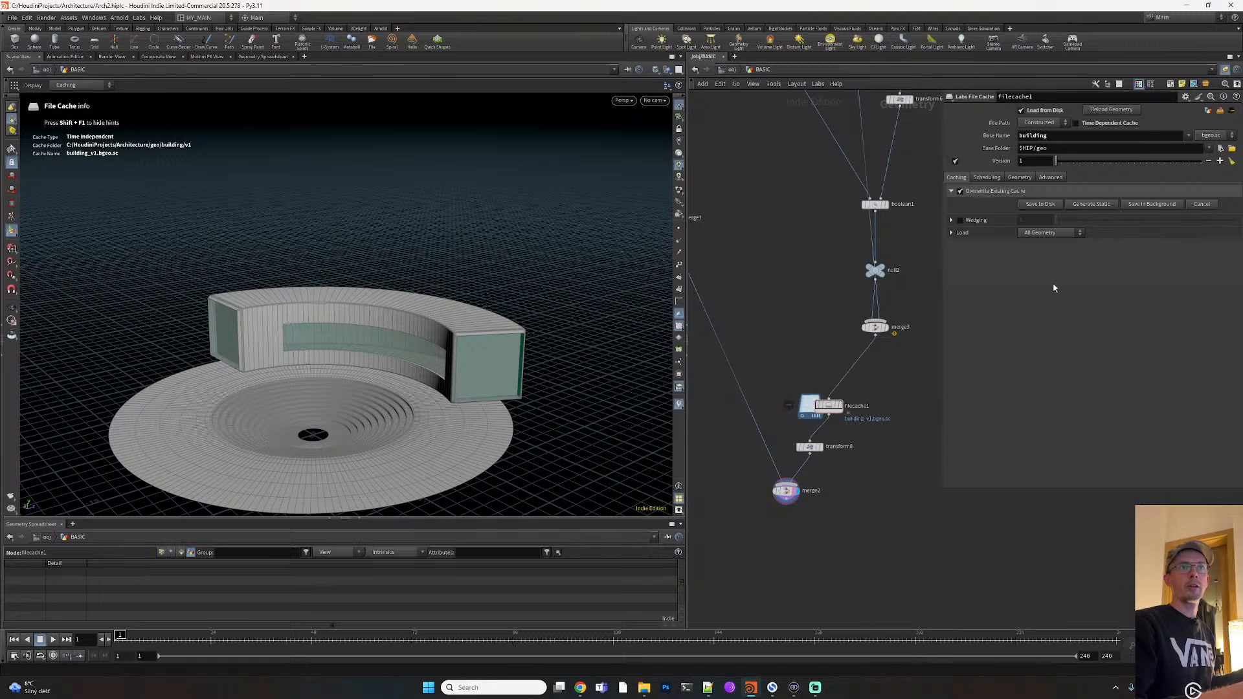
# Set the Y rotation of the Transform node below the file cache to 1 and copy its Y translate parameter
pyautogui.click(820, 448)
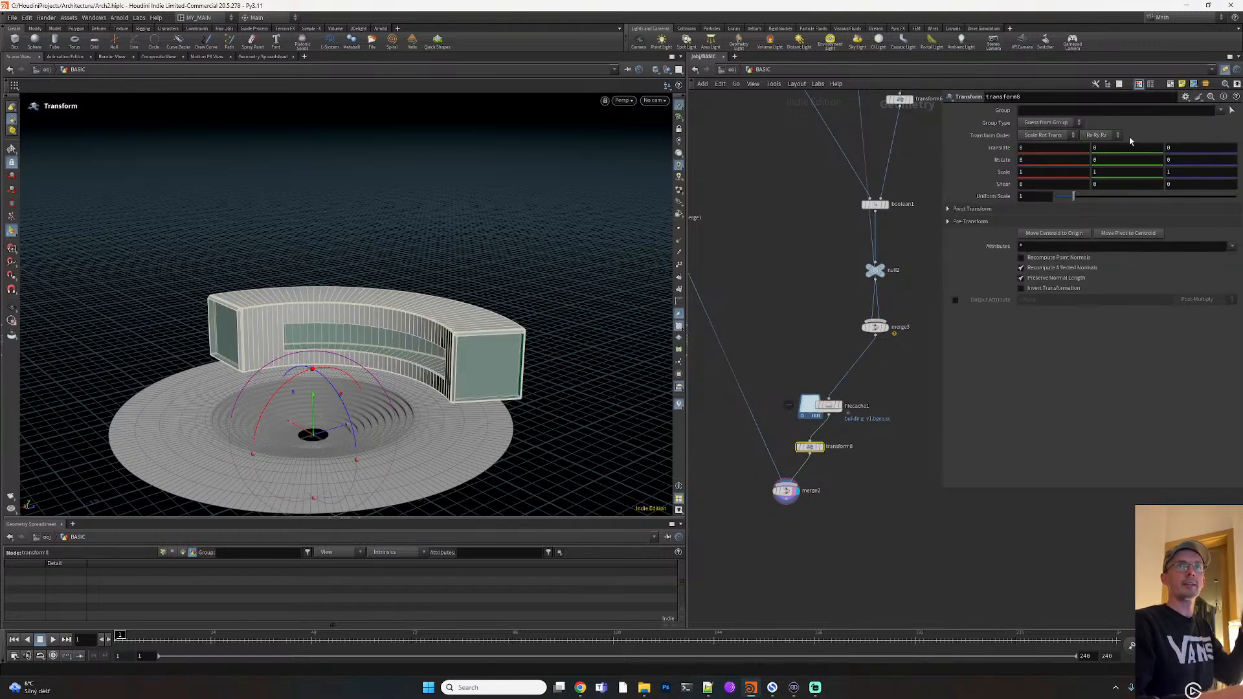
pyautogui.moveTo(1097, 158); pyautogui.dragTo(1211, 121, button='middle')
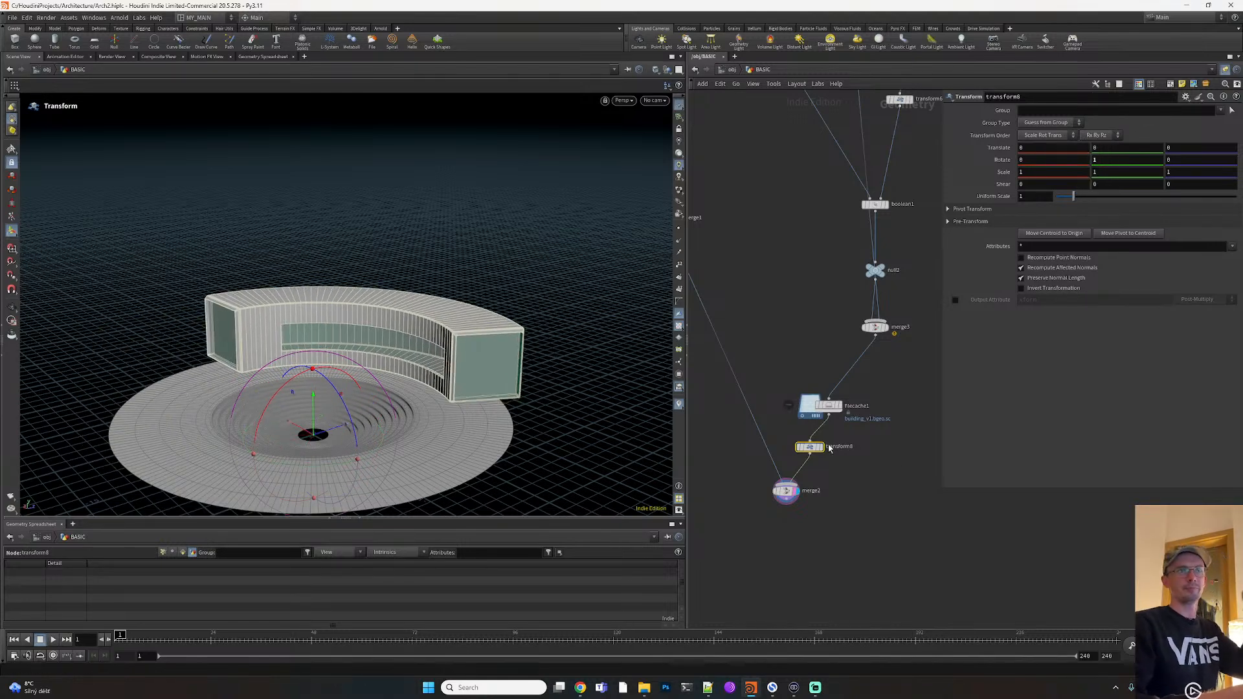
pyautogui.rightClick(1098, 148)
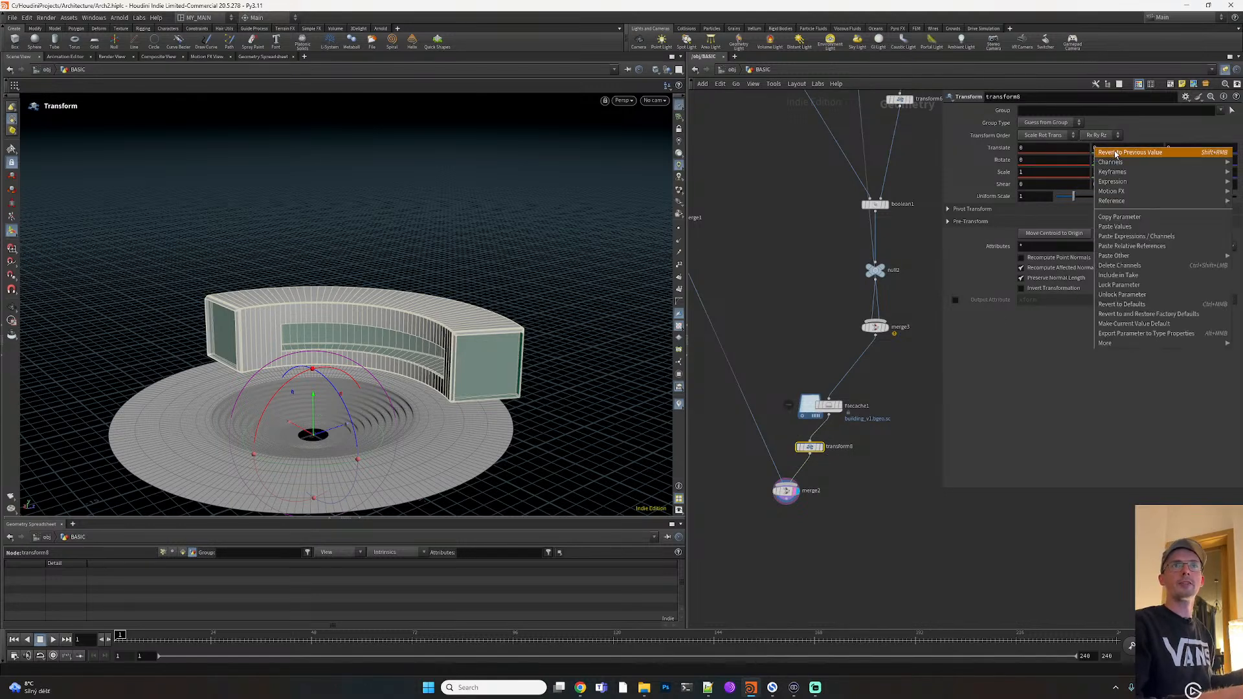
pyautogui.click(1132, 217)
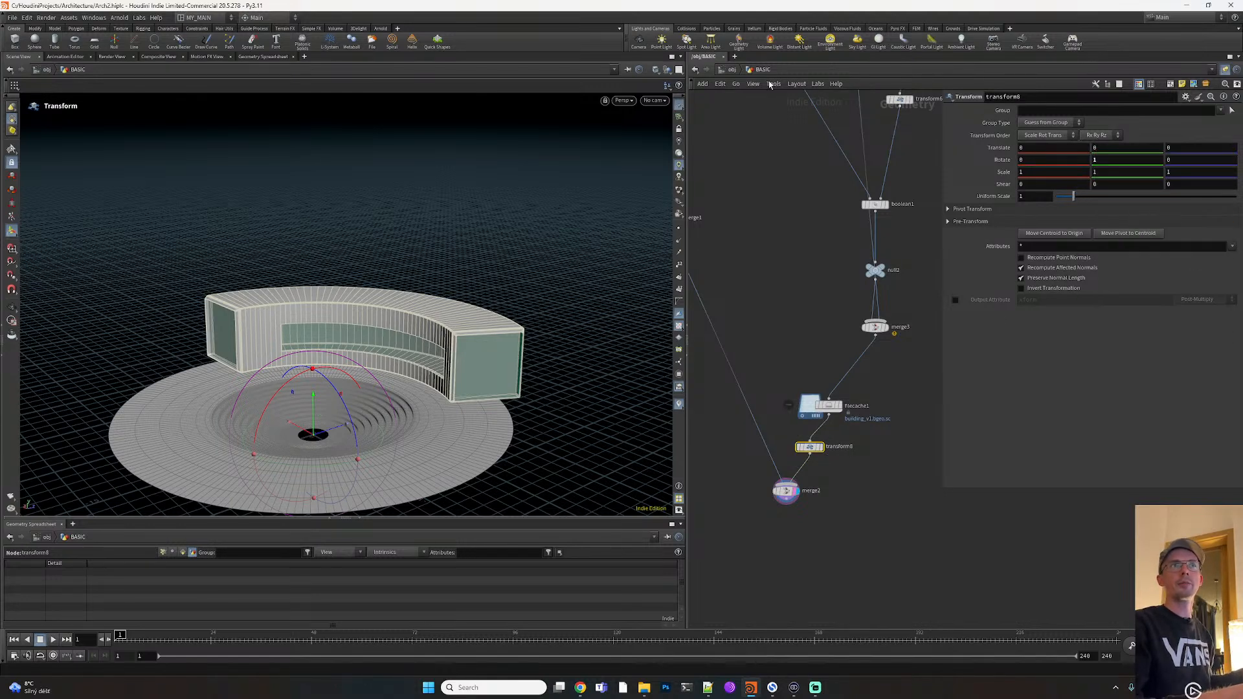
# In the WINDOWS object's network, add a Transform node after color1 and make it the displayed node
pyautogui.click(732, 70)
pyautogui.moveTo(767, 342); pyautogui.dragTo(829, 343, button='middle')
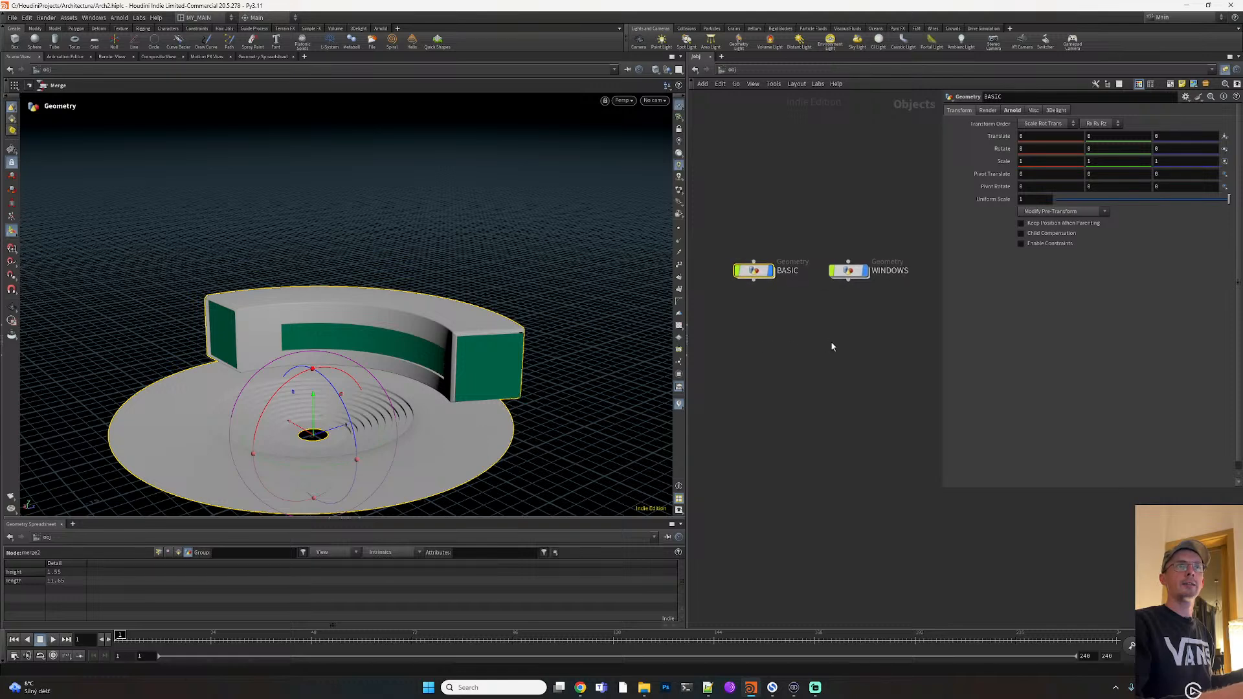
pyautogui.doubleClick(848, 271)
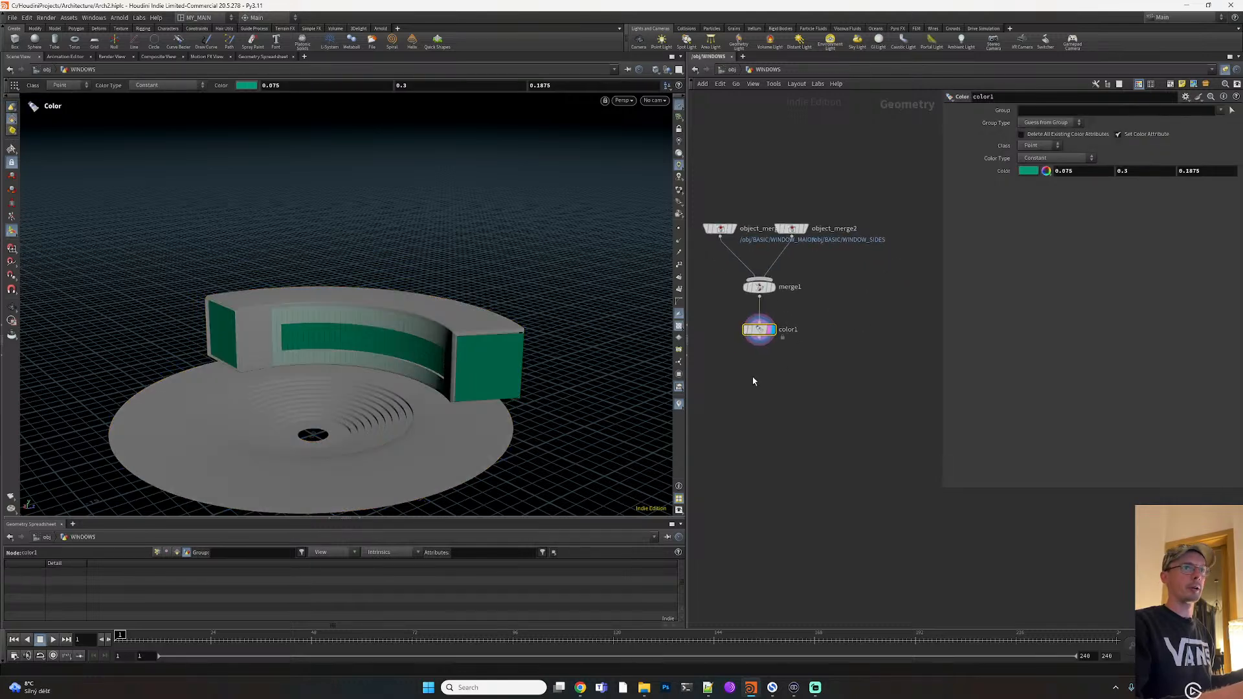
pyautogui.press('Tab')
pyautogui.write('tra')
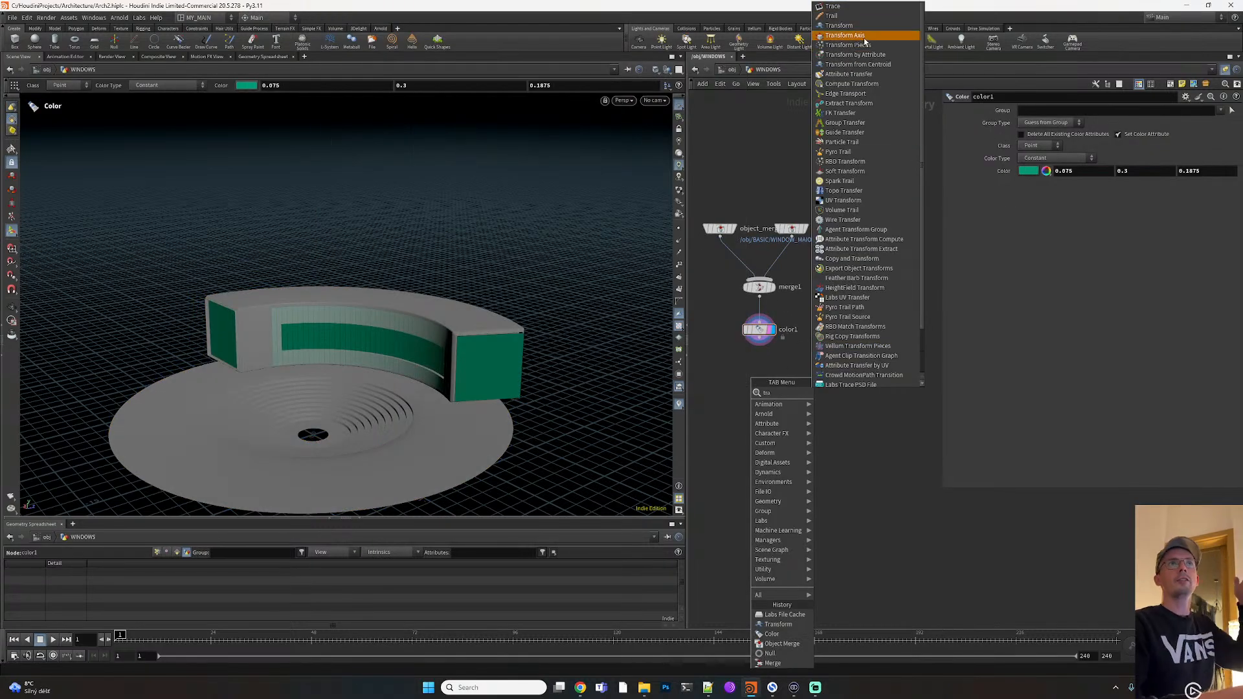
pyautogui.click(839, 25)
pyautogui.click(780, 384)
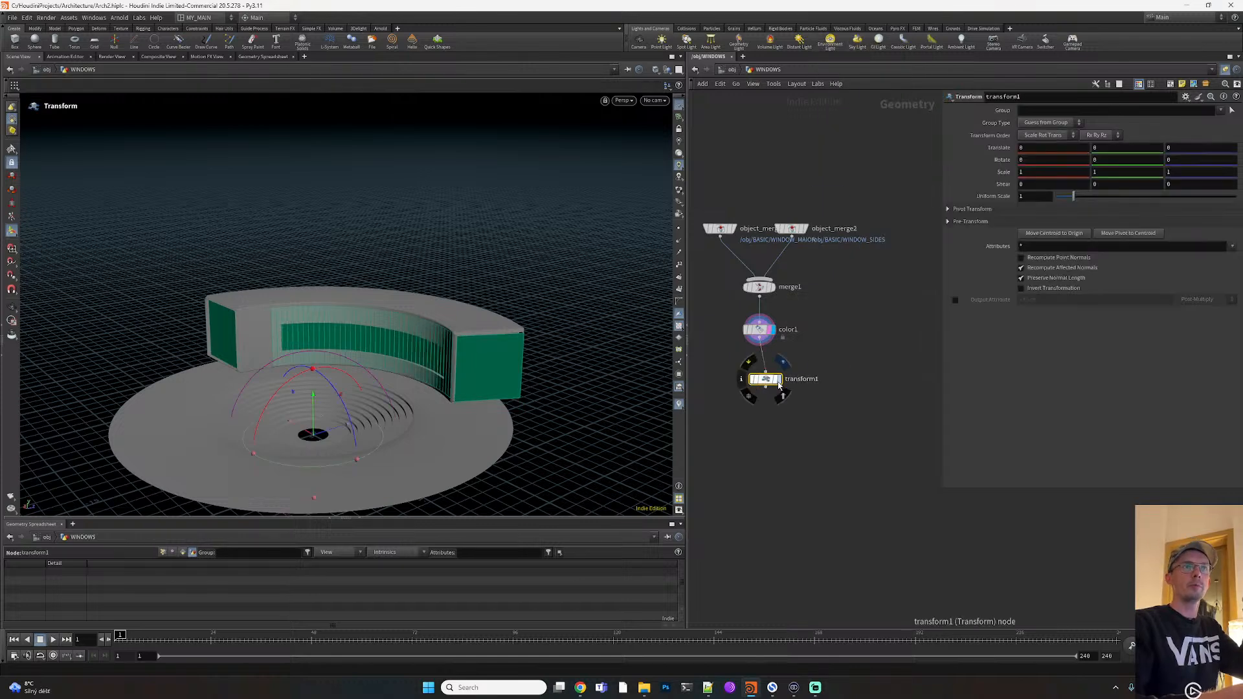
pyautogui.click(778, 380)
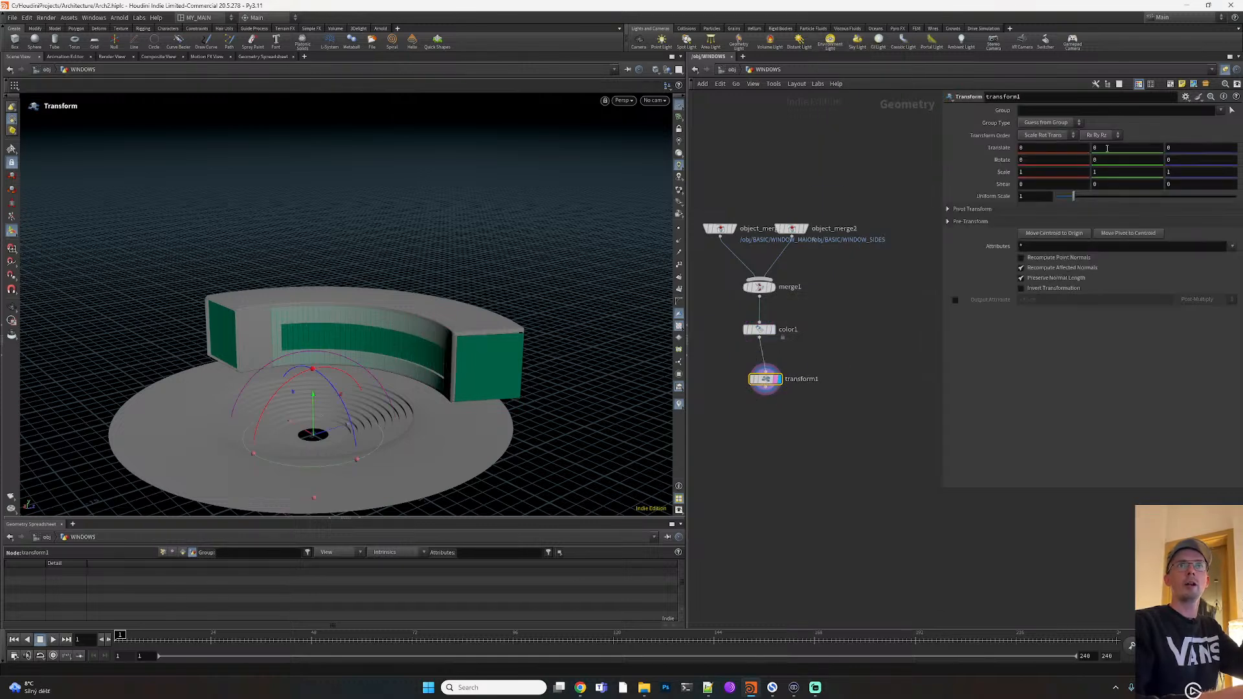
# Paste the copied parameter as a relative reference into the windows Transform's Y rotation, and return to the BASIC network
pyautogui.rightClick(1103, 160)
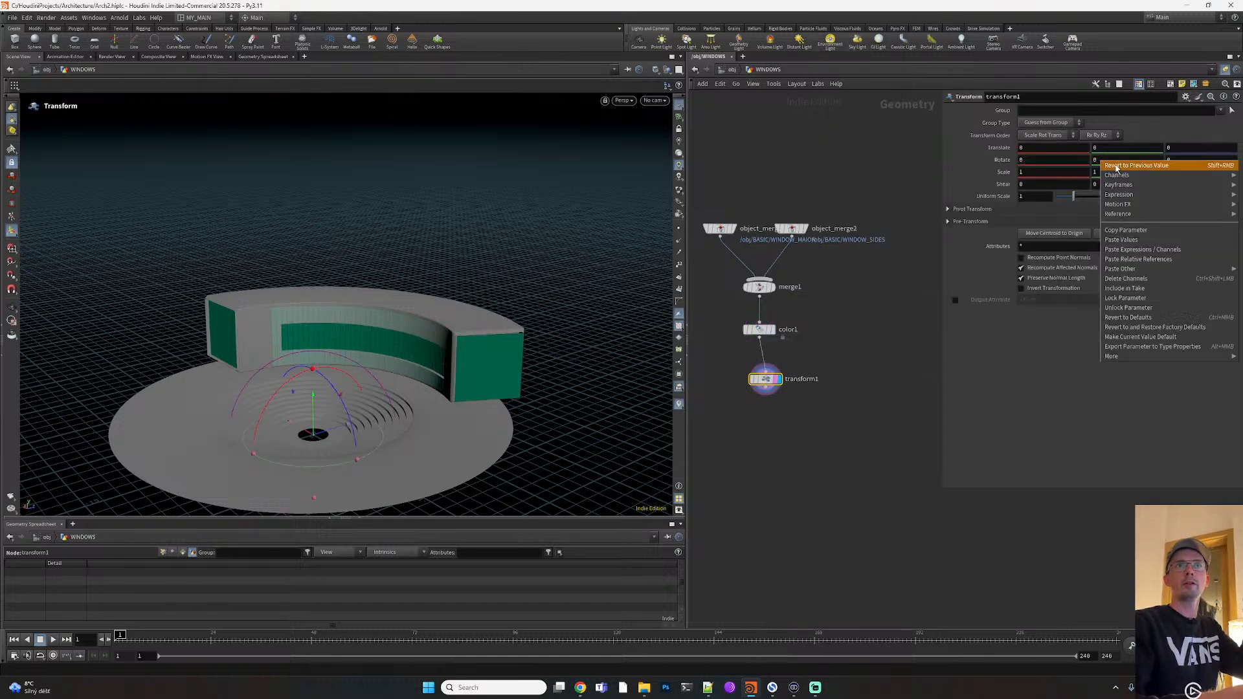
pyautogui.click(1149, 261)
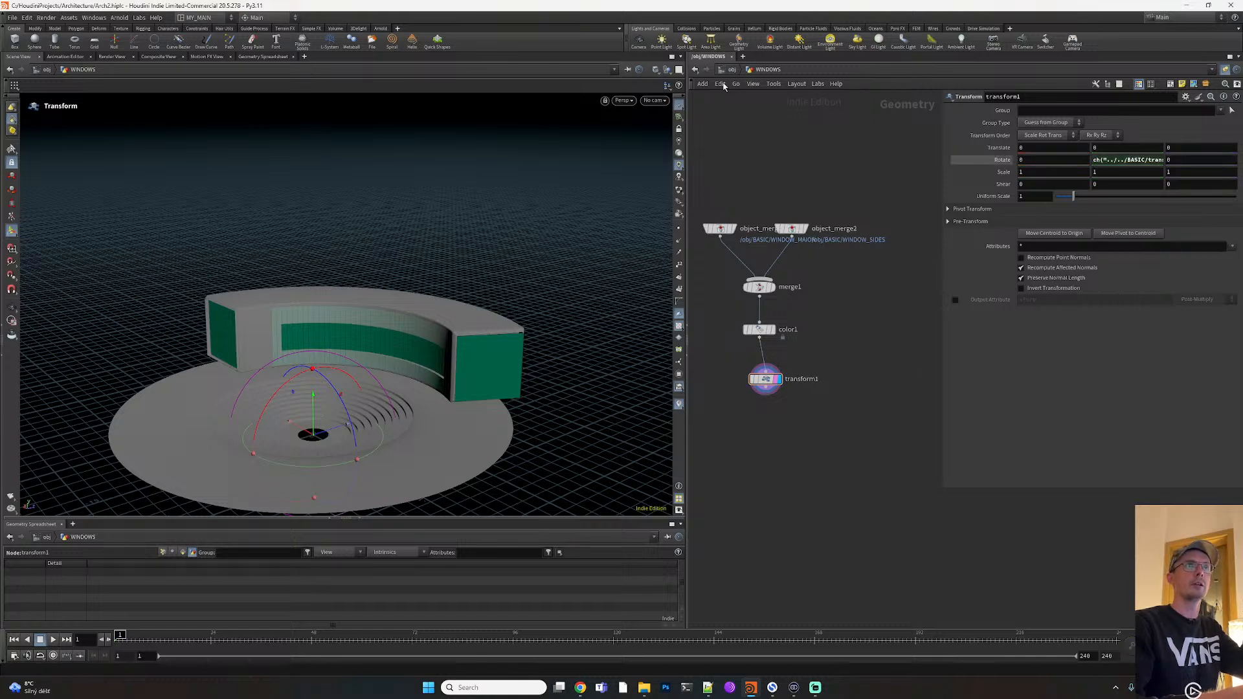
pyautogui.click(732, 69)
pyautogui.doubleClick(754, 271)
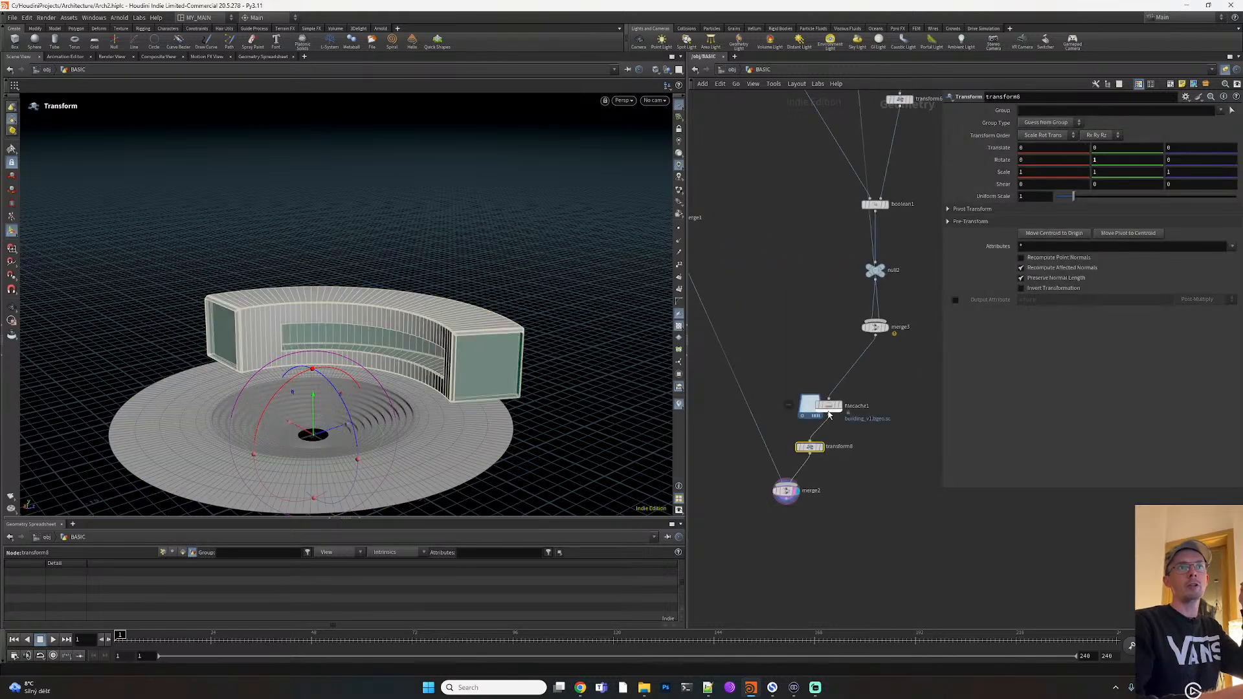
# Test-rotate the building's Transform about Y, undo it, and inspect the Y rotation expression of the windows Transform
pyautogui.moveTo(1096, 163)
pyautogui.mouseDown(button='middle')
pyautogui.moveTo(943, 146)
pyautogui.moveTo(1101, 168)
pyautogui.mouseUp(button='middle')
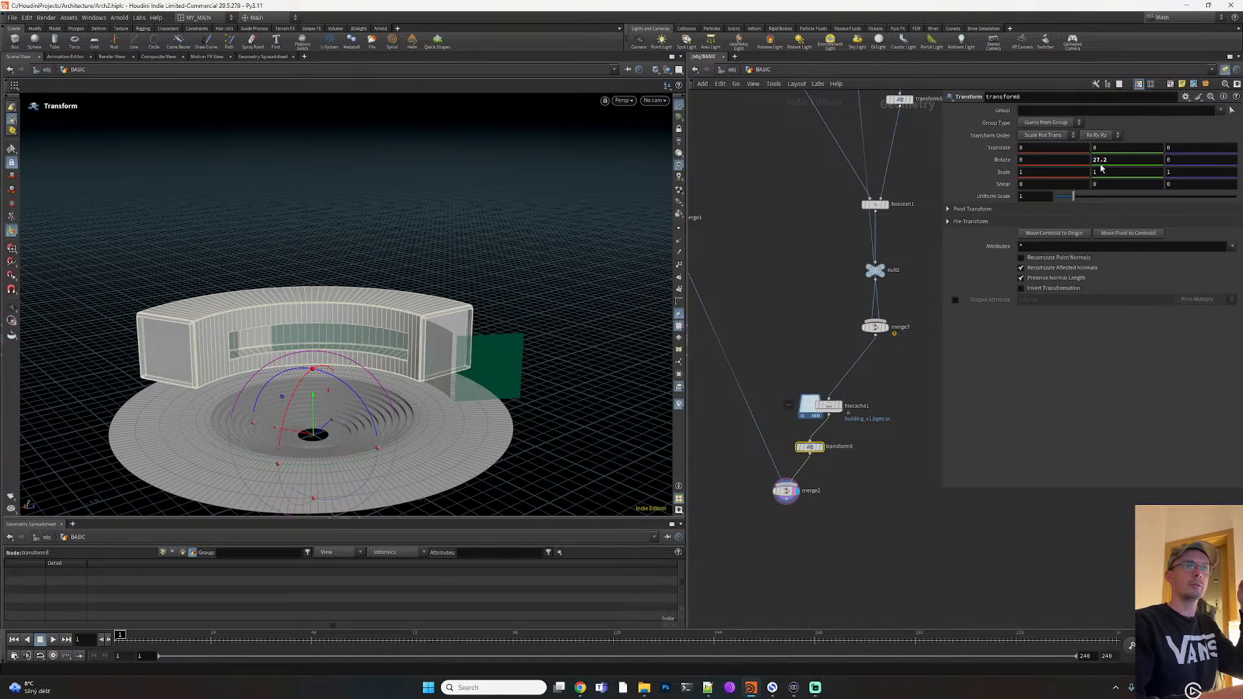
pyautogui.hotkey('ctrl', 'z')
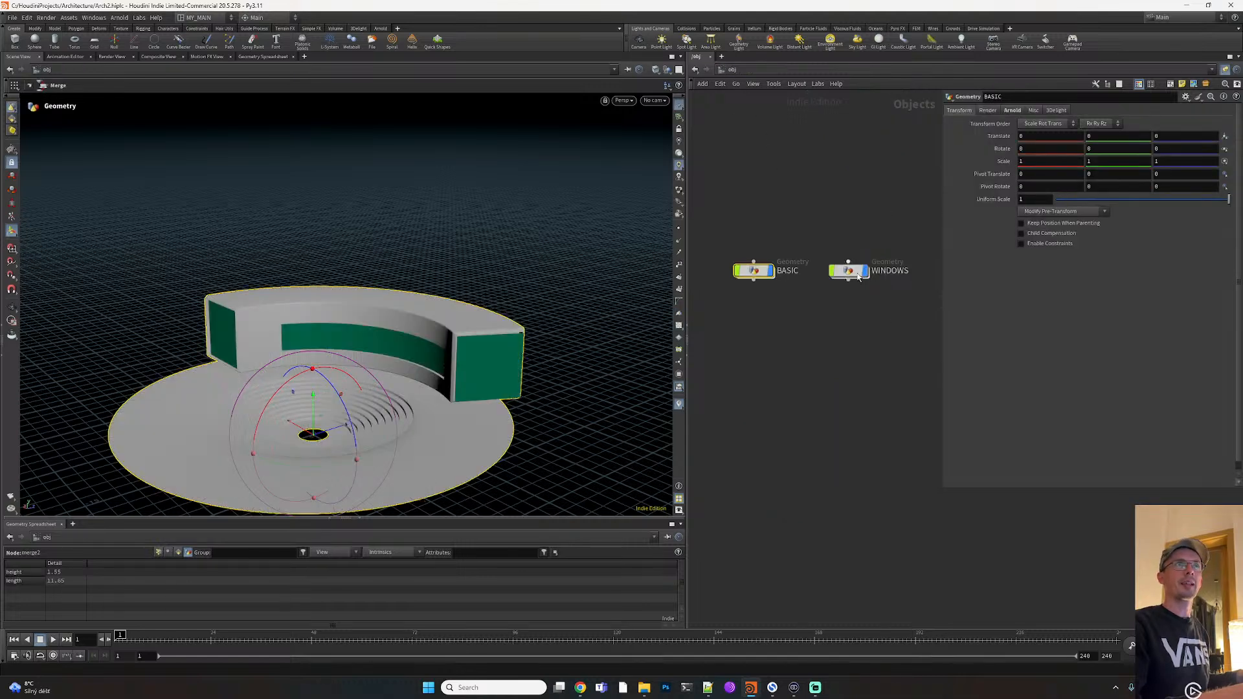
pyautogui.click(1124, 159)
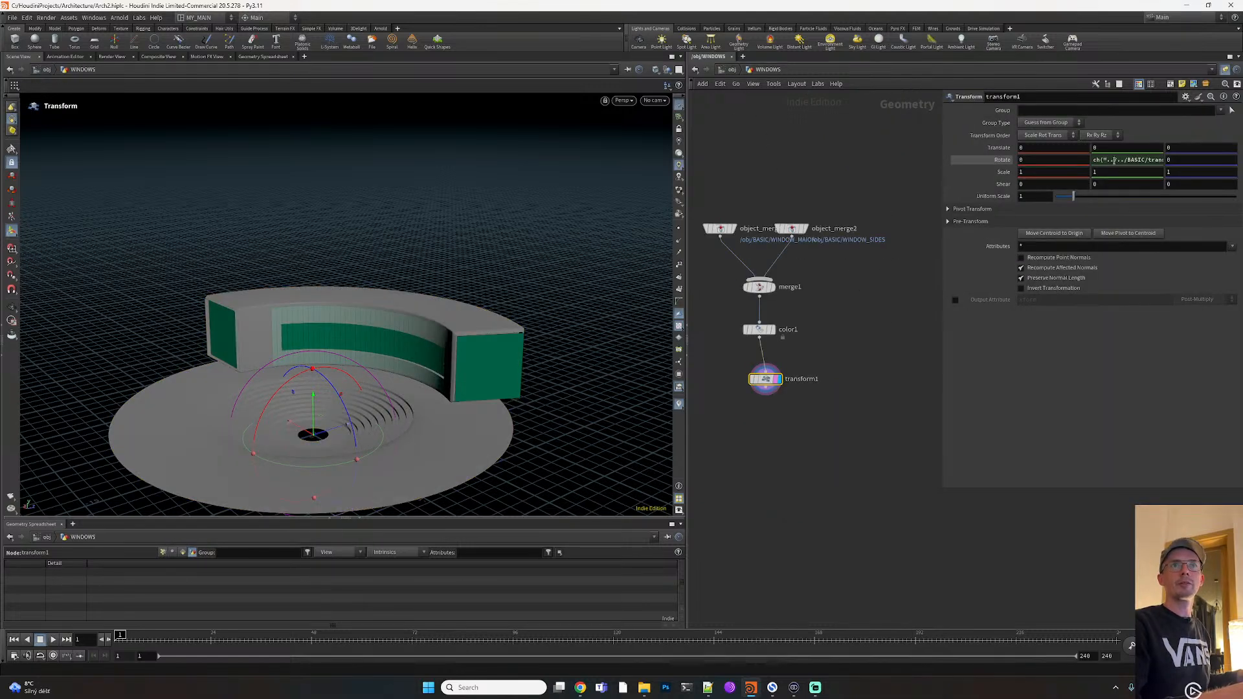
pyautogui.moveTo(941, 184); pyautogui.dragTo(828, 192)
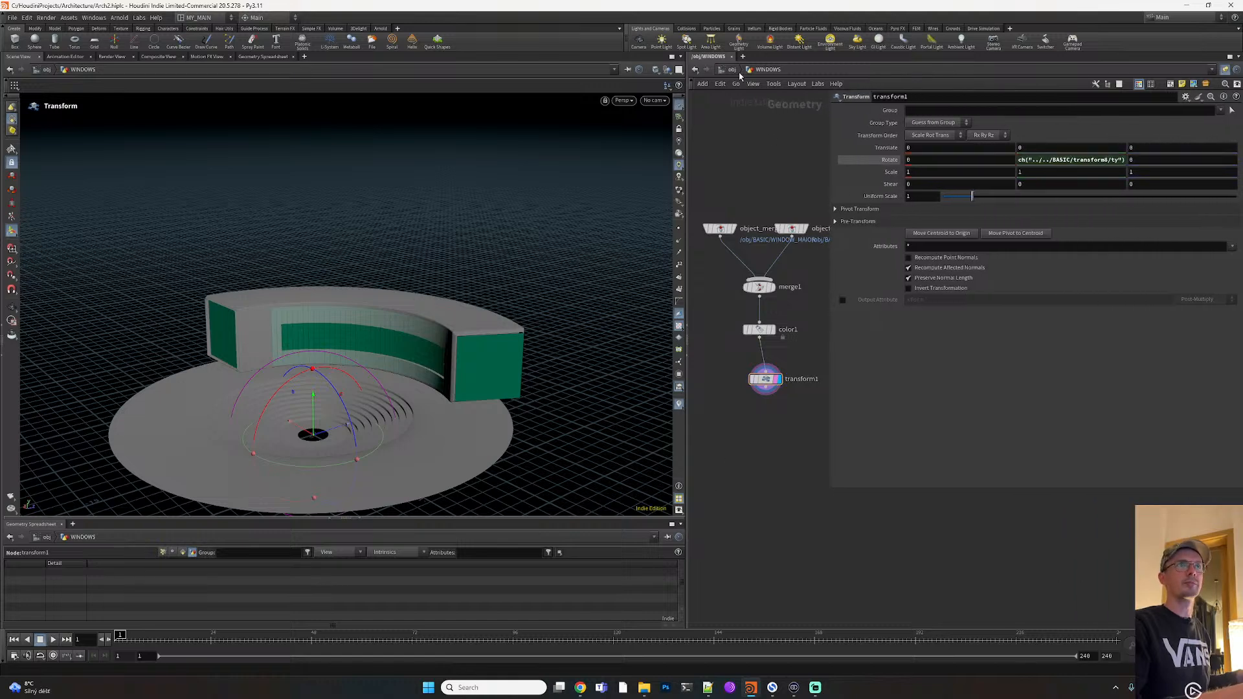
# Try rotating the WINDOWS object by 71 about Y at object level, and undo the rotation
pyautogui.click(732, 70)
pyautogui.moveTo(770, 322); pyautogui.dragTo(717, 312, button='middle')
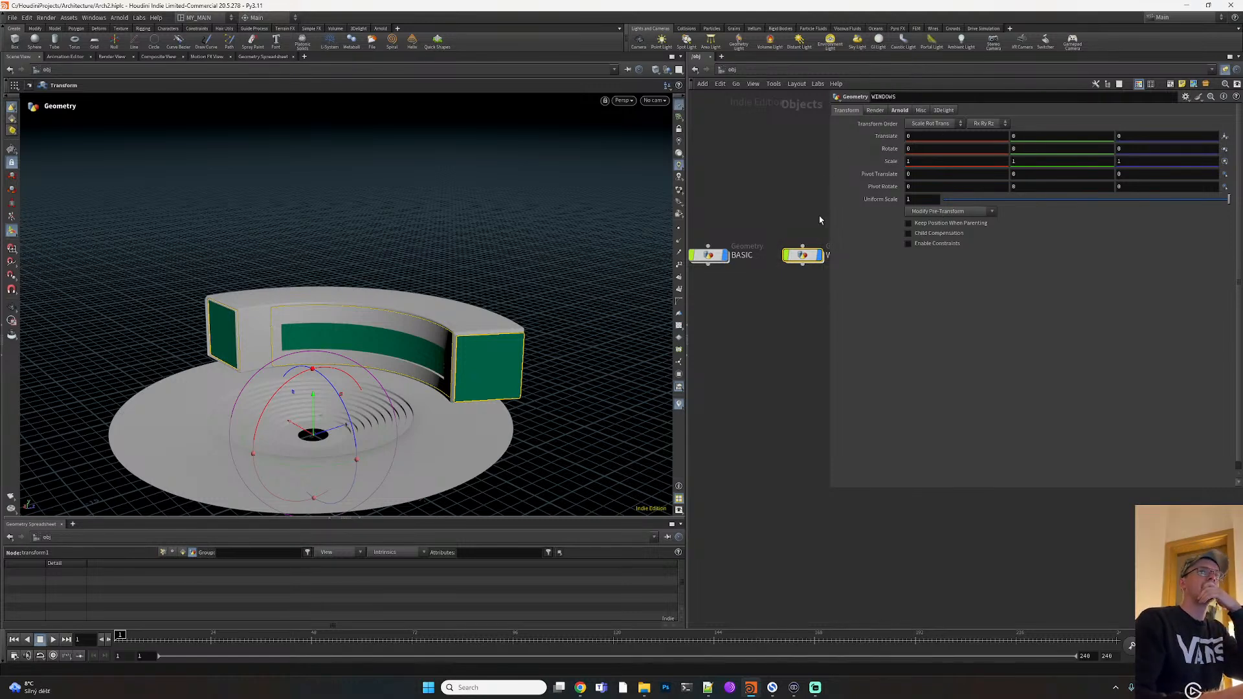
pyautogui.moveTo(1036, 147); pyautogui.dragTo(1015, 184, button='middle')
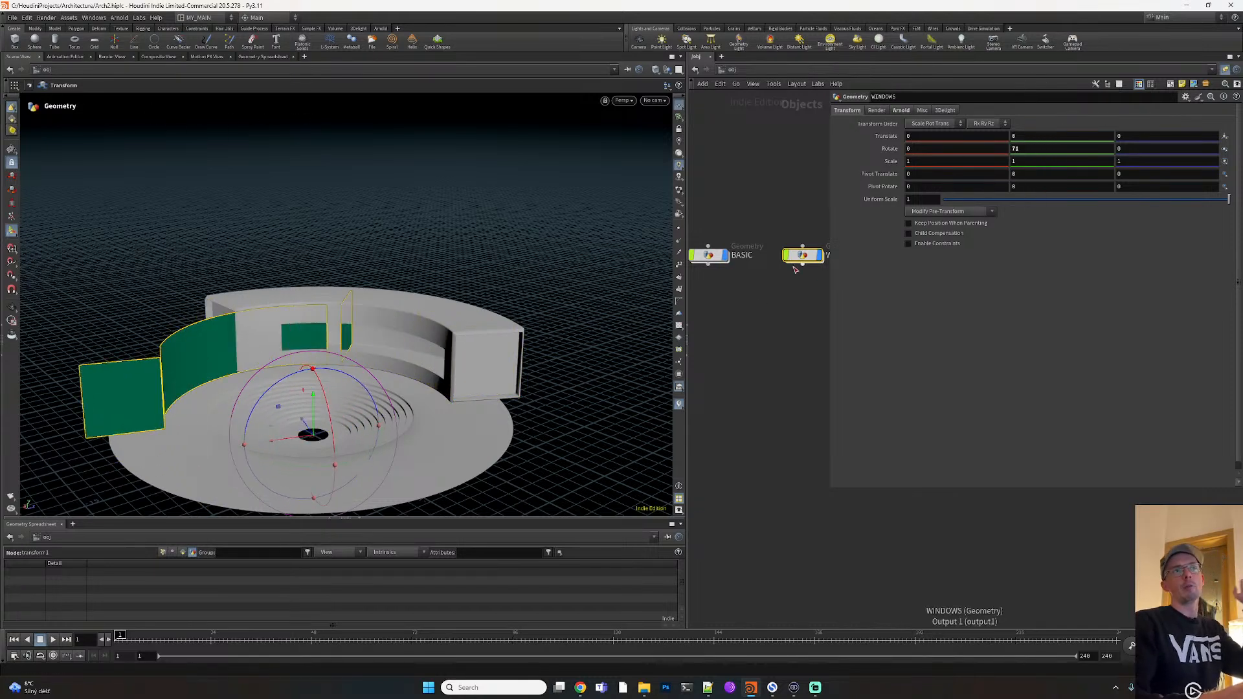
pyautogui.hotkey('ctrl', 'z')
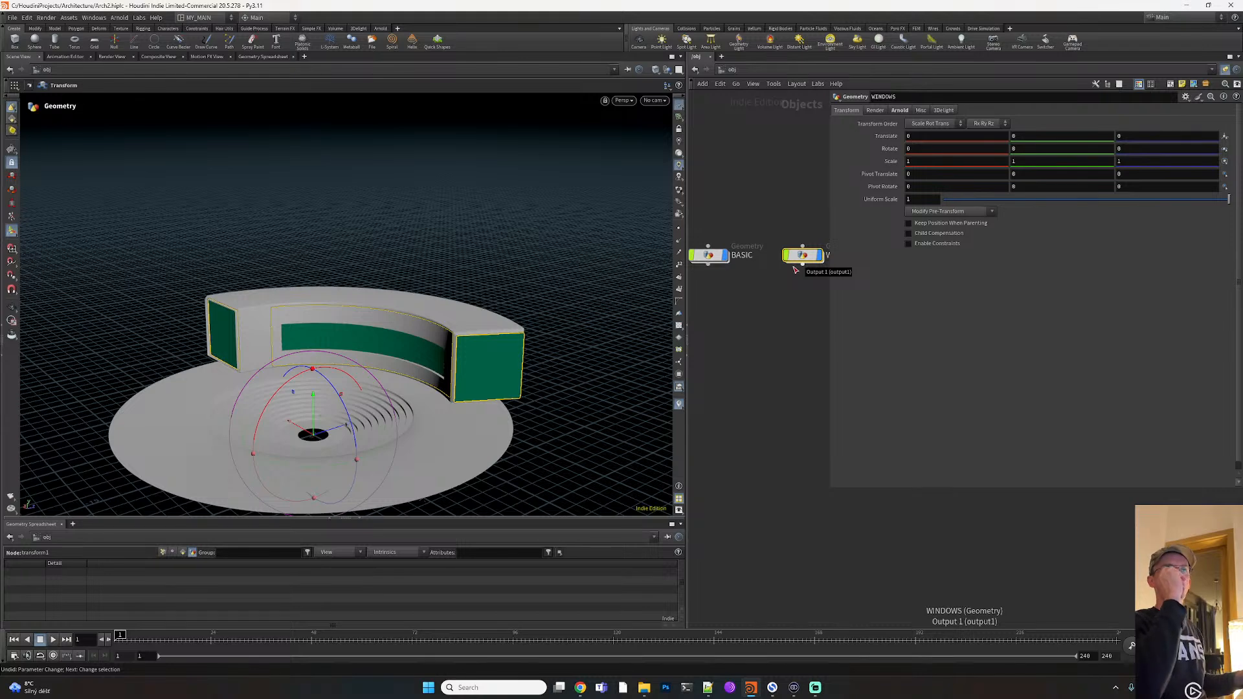
# Delete the Transform node in the WINDOWS network and the one below the file cache in the BASIC network
pyautogui.doubleClick(802, 254)
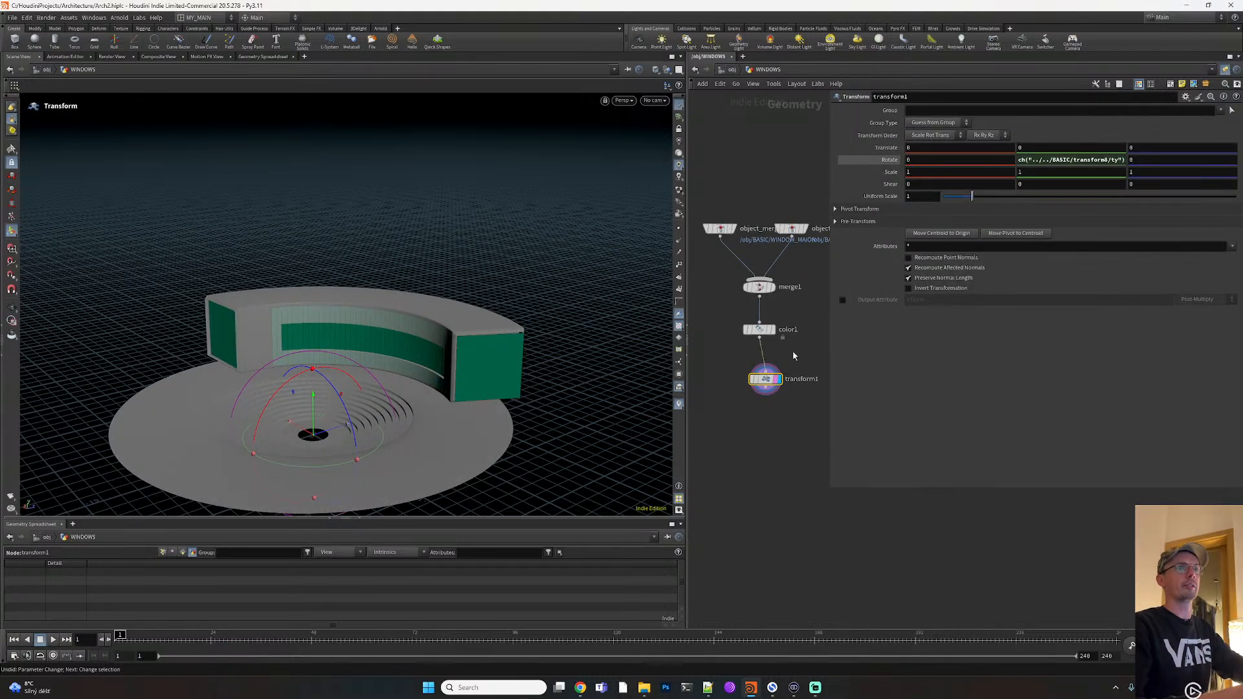
pyautogui.press('Delete')
pyautogui.click(733, 70)
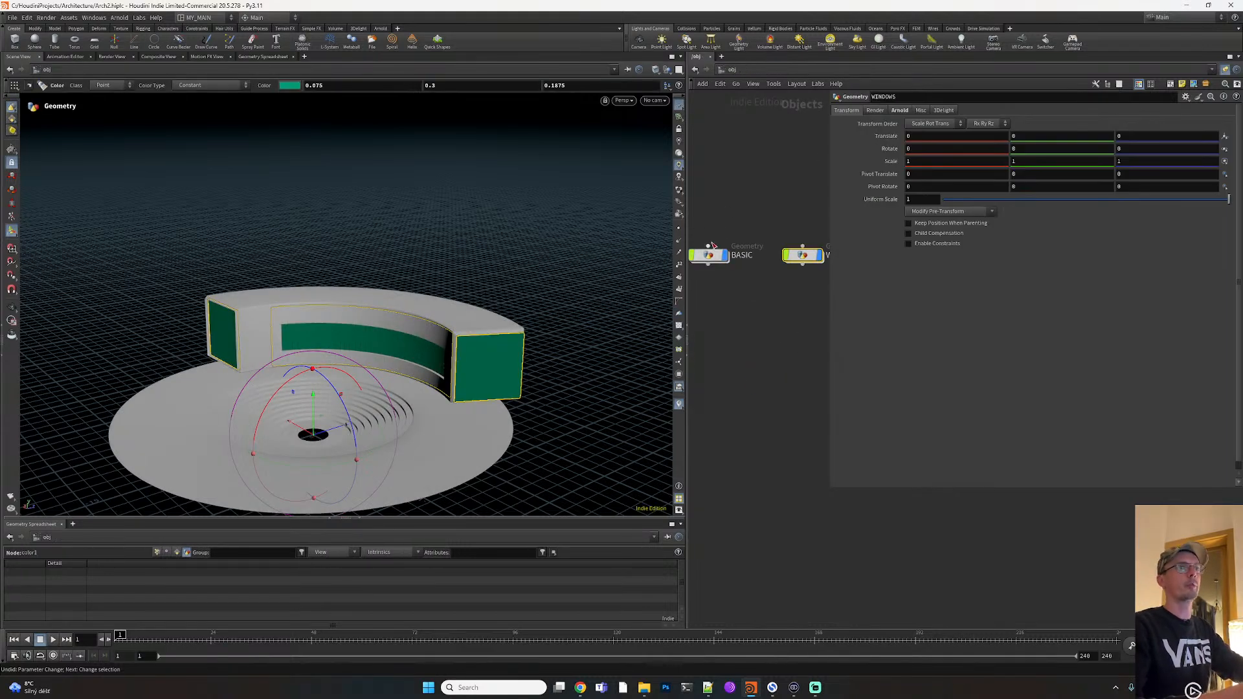
pyautogui.doubleClick(710, 255)
pyautogui.press('Delete')
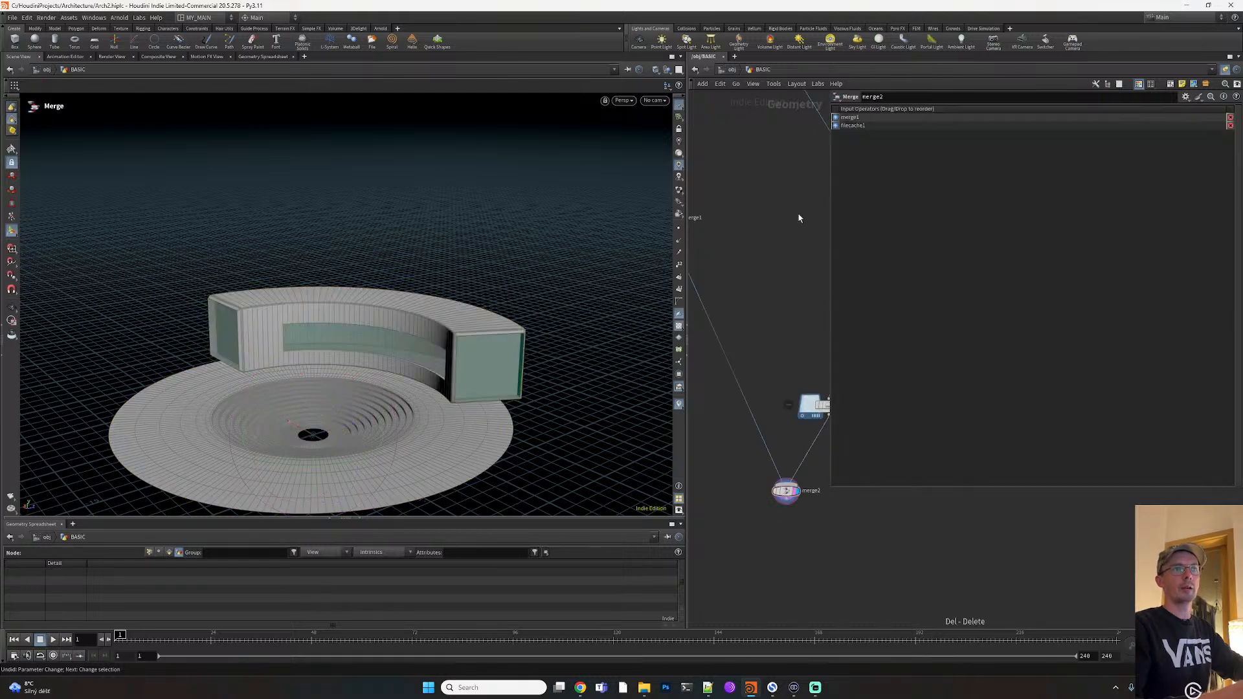
# Copy the BASIC object's Y rotation parameter and paste it as a relative reference into the WINDOWS object's Y rotation
pyautogui.click(732, 70)
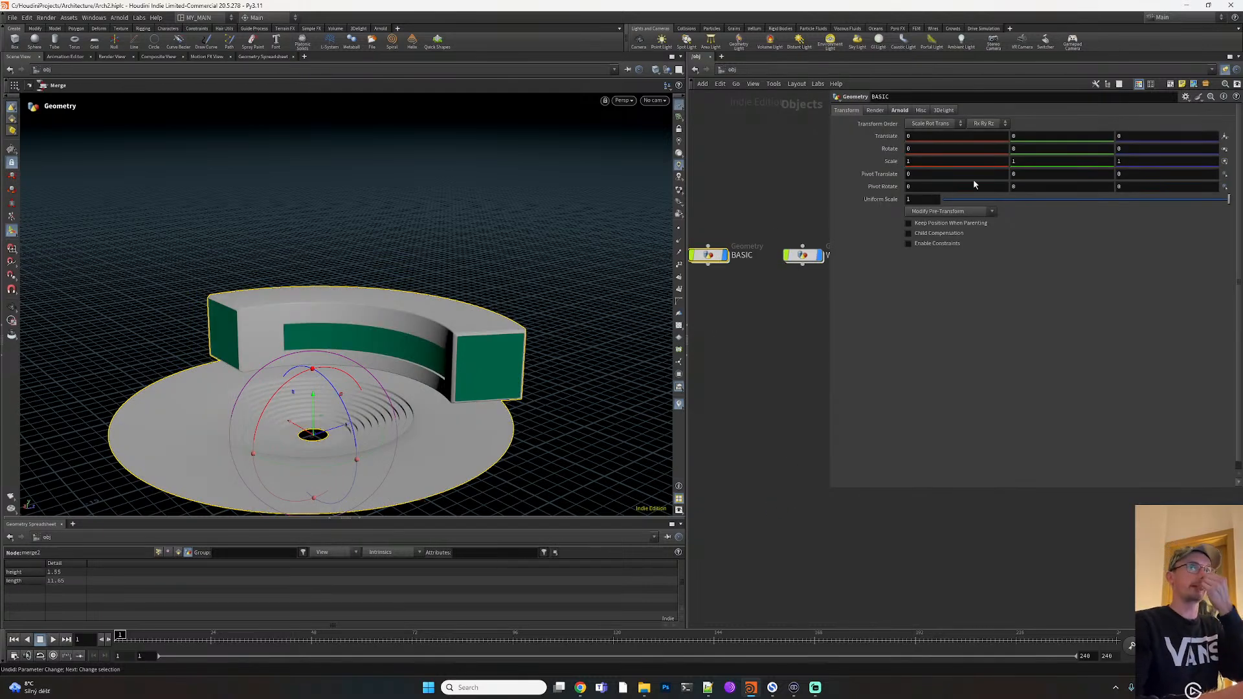
pyautogui.rightClick(1029, 146)
pyautogui.click(1050, 215)
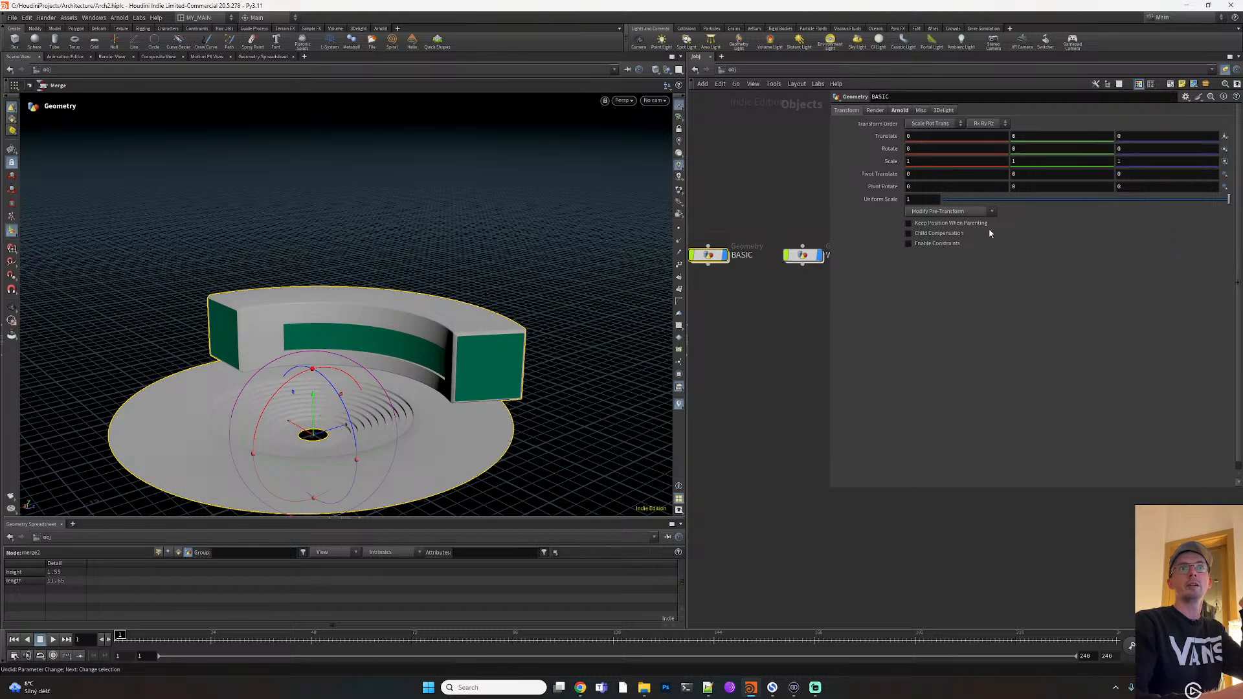
pyautogui.click(797, 258)
pyautogui.rightClick(1030, 148)
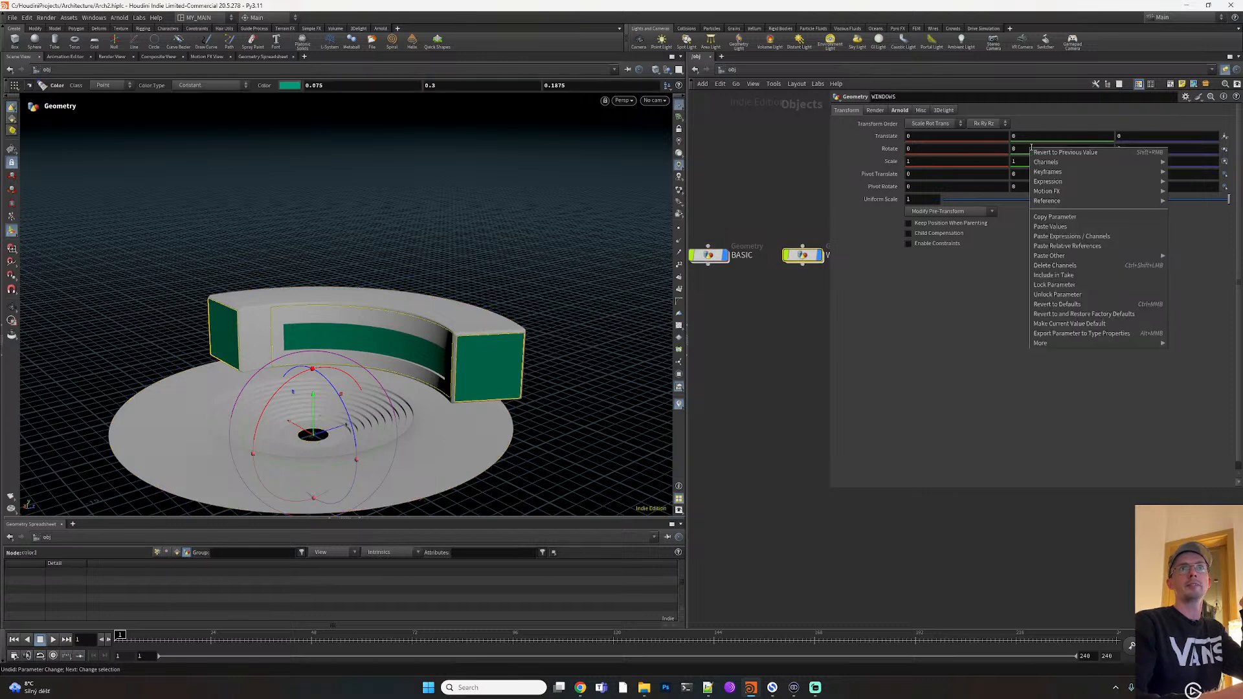
pyautogui.click(1069, 246)
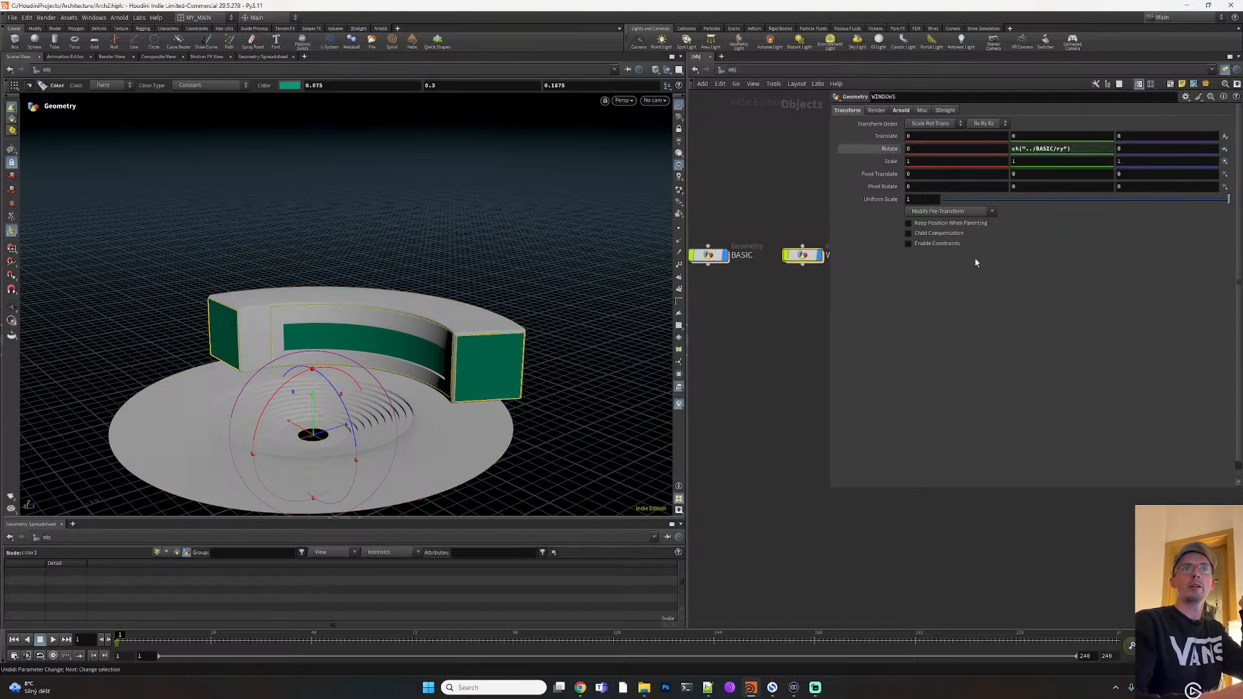
# Test the link by rotating the BASIC object about Y to 90.0105, and undo the last rotation change
pyautogui.click(709, 254)
pyautogui.moveTo(1039, 148)
pyautogui.mouseDown(button='middle')
pyautogui.moveTo(1040, 194)
pyautogui.moveTo(874, 214)
pyautogui.moveTo(795, 246)
pyautogui.moveTo(239, 150)
pyautogui.moveTo(1031, 153)
pyautogui.mouseUp(button='middle')
pyautogui.moveTo(1035, 132); pyautogui.dragTo(705, 326, button='middle')
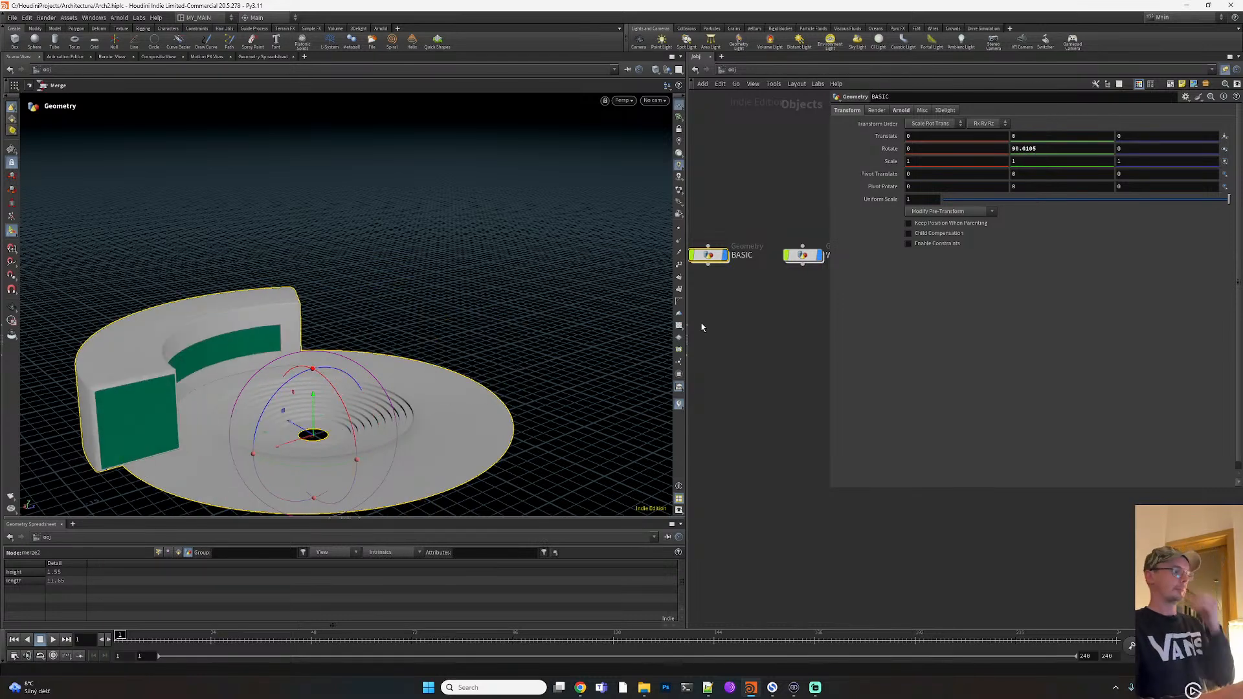
pyautogui.hotkey('ctrl', 'z')
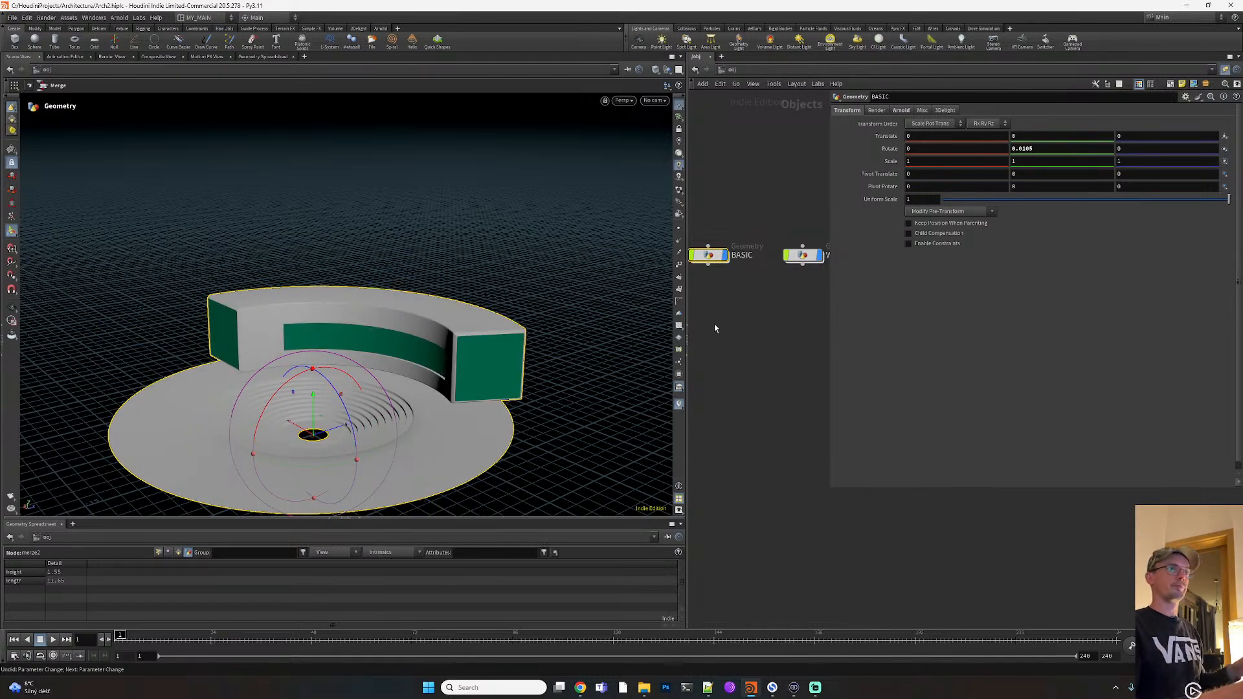
# Open the BASIC network and check the architectural reference image in the browser before returning to Houdini
pyautogui.doubleClick(708, 256)
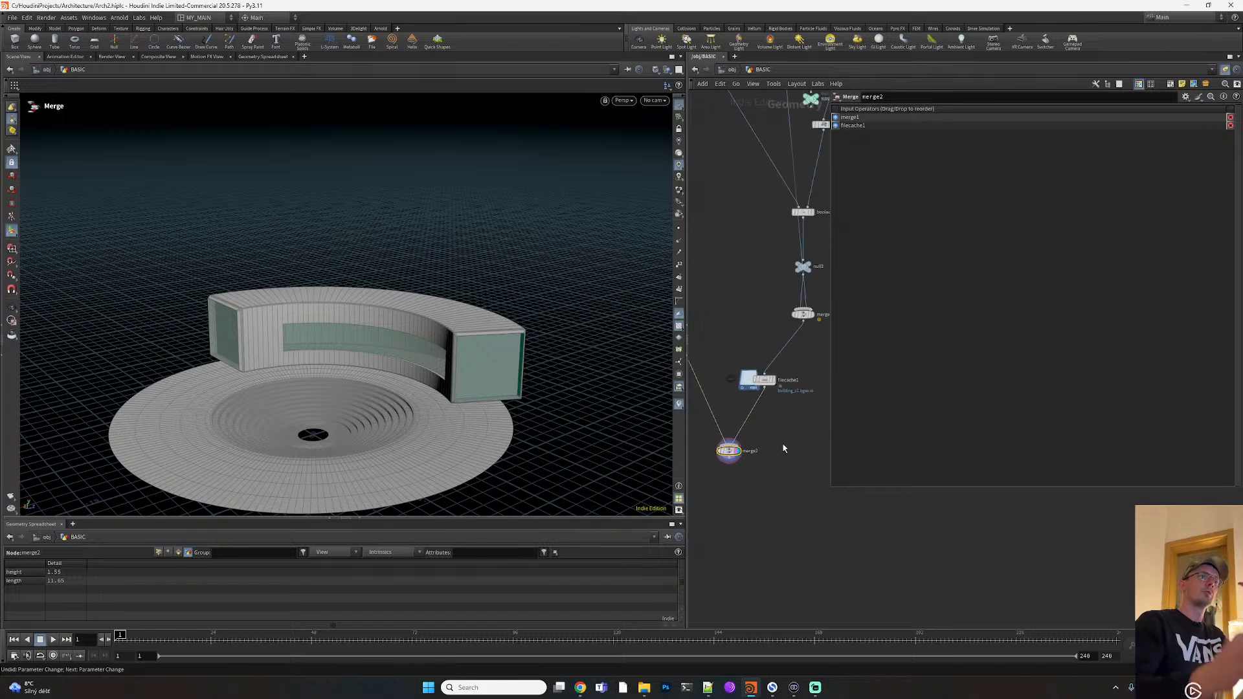
pyautogui.hotkey('alt', 'Tab')
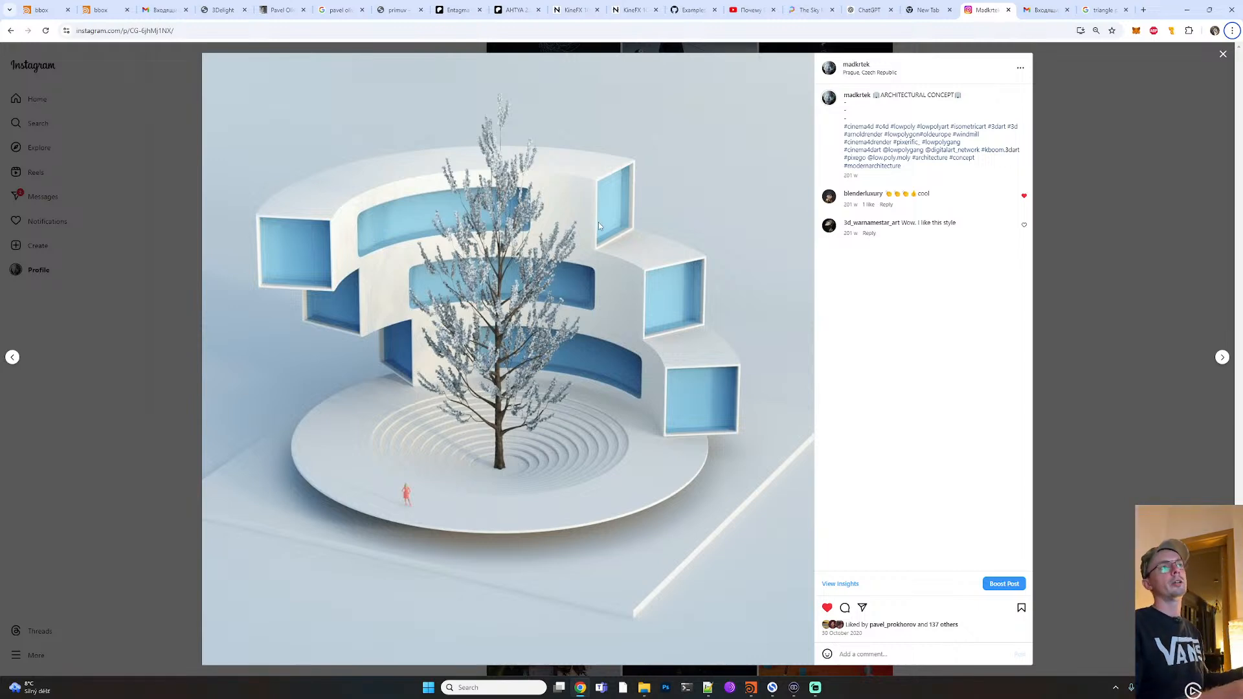
pyautogui.hotkey('alt', 'Tab')
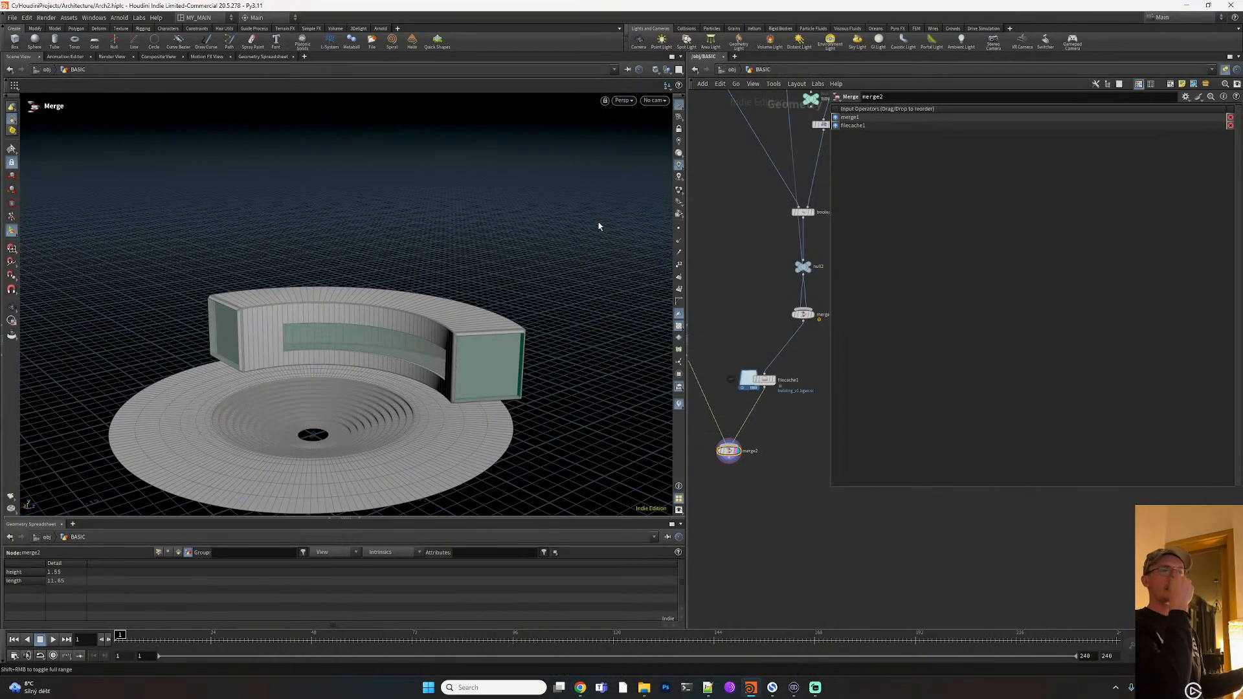
# Copy the filecache1 node and add a new Geometry object below BASIC at object level
pyautogui.click(764, 381)
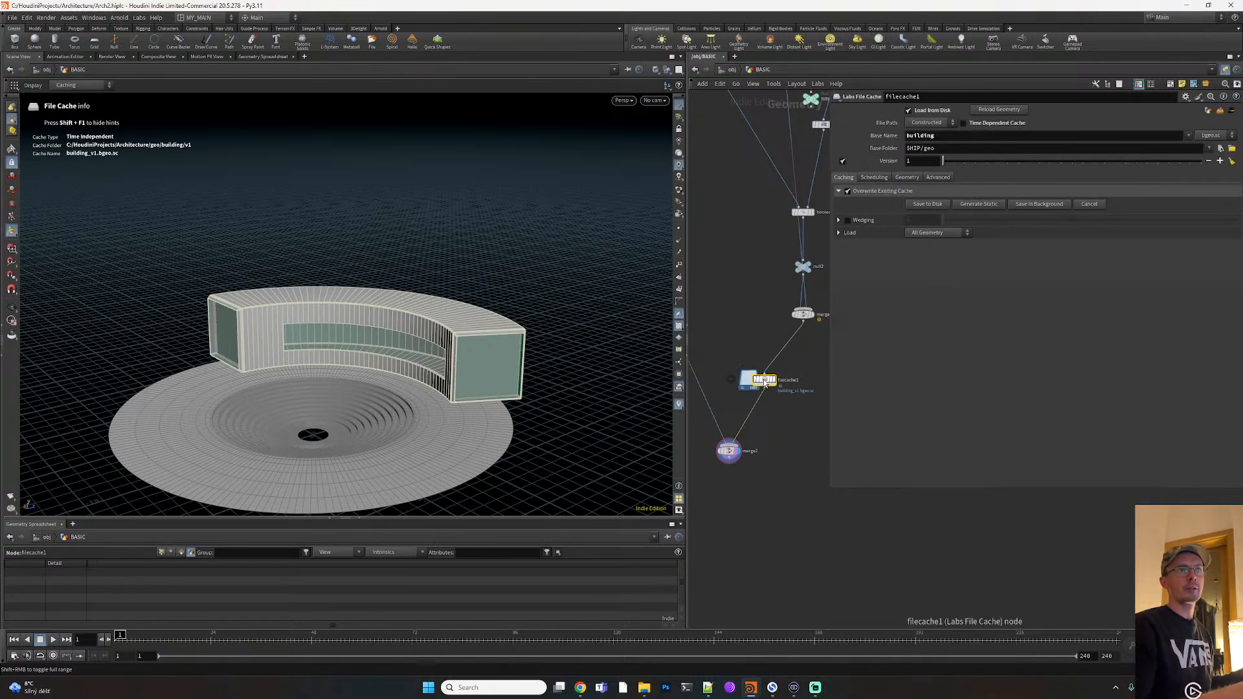
pyautogui.hotkey('ctrl', 'c')
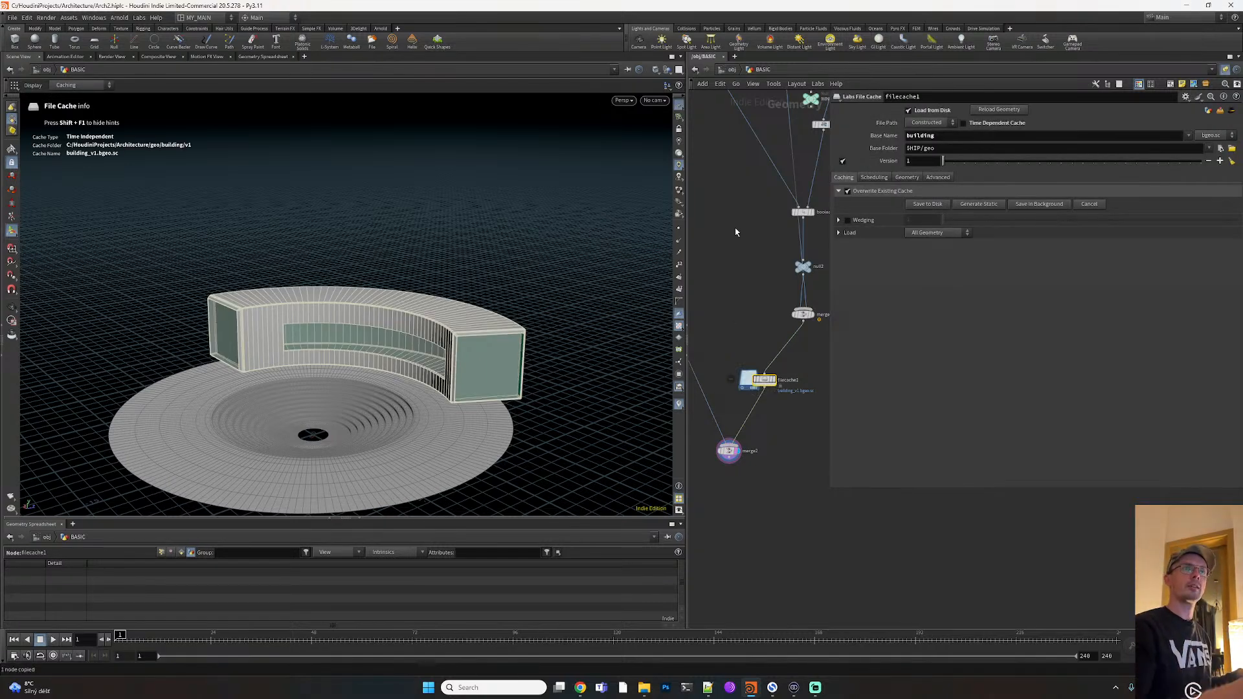
pyautogui.click(731, 70)
pyautogui.press('Tab')
pyautogui.write('ge')
pyautogui.press('Escape')
pyautogui.press('Tab')
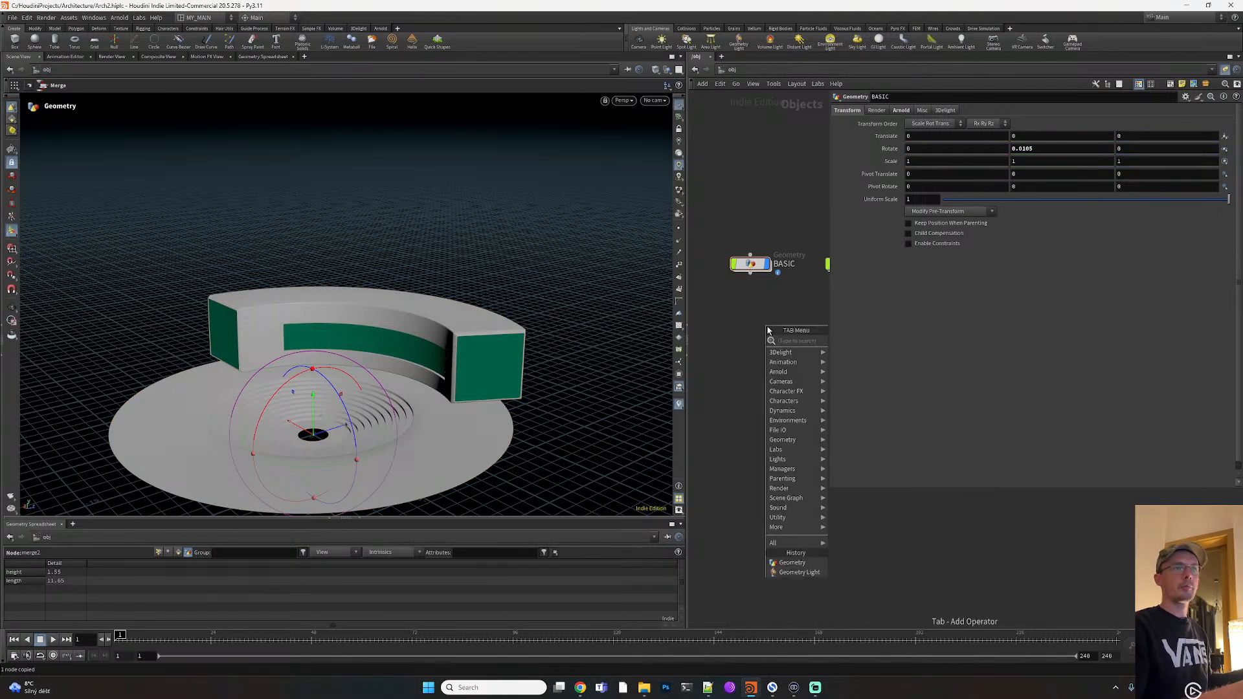
pyautogui.write('geo')
pyautogui.click(852, 341)
pyautogui.click(741, 317)
pyautogui.doubleClick(744, 315)
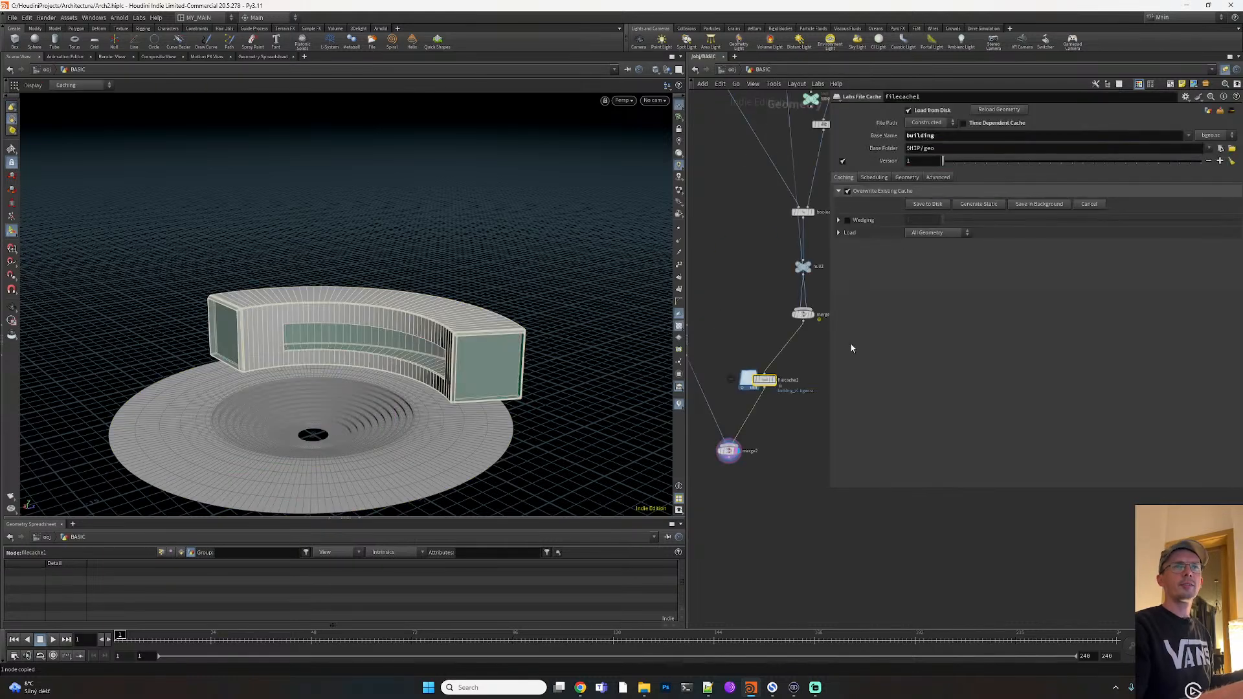
# In the BASIC network, add a Null node fed by the file cache and name it Building
pyautogui.press('Tab')
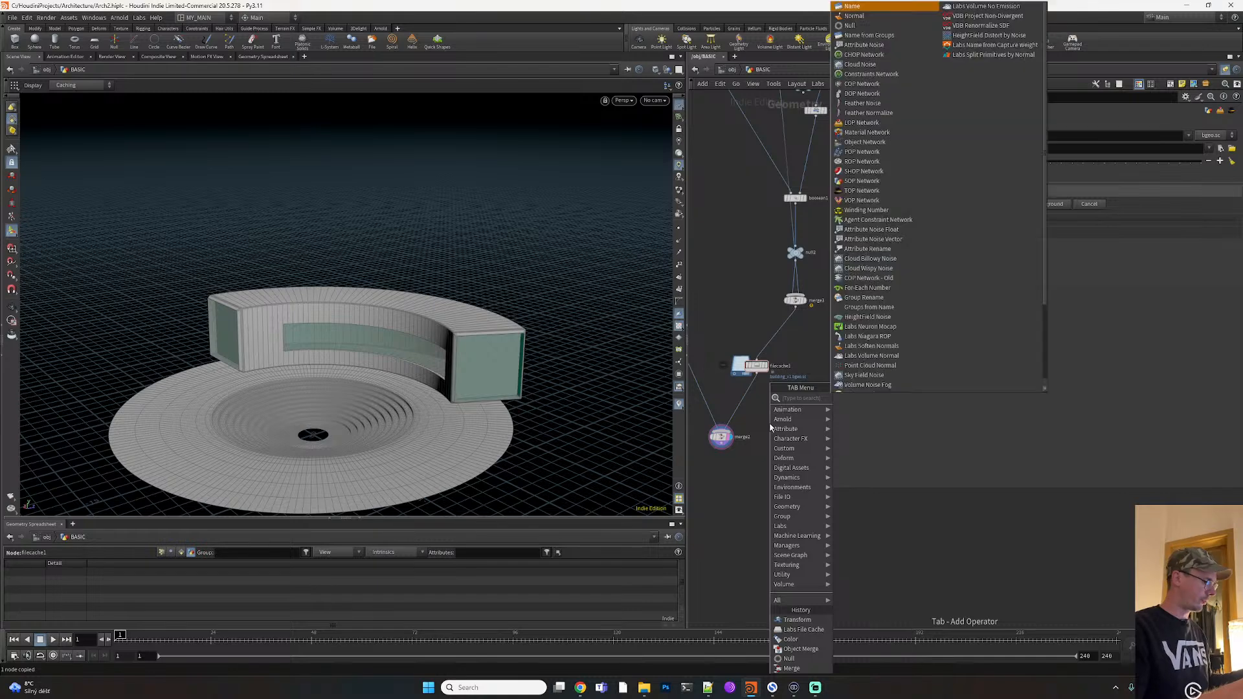
pyautogui.write('null')
pyautogui.press('Return')
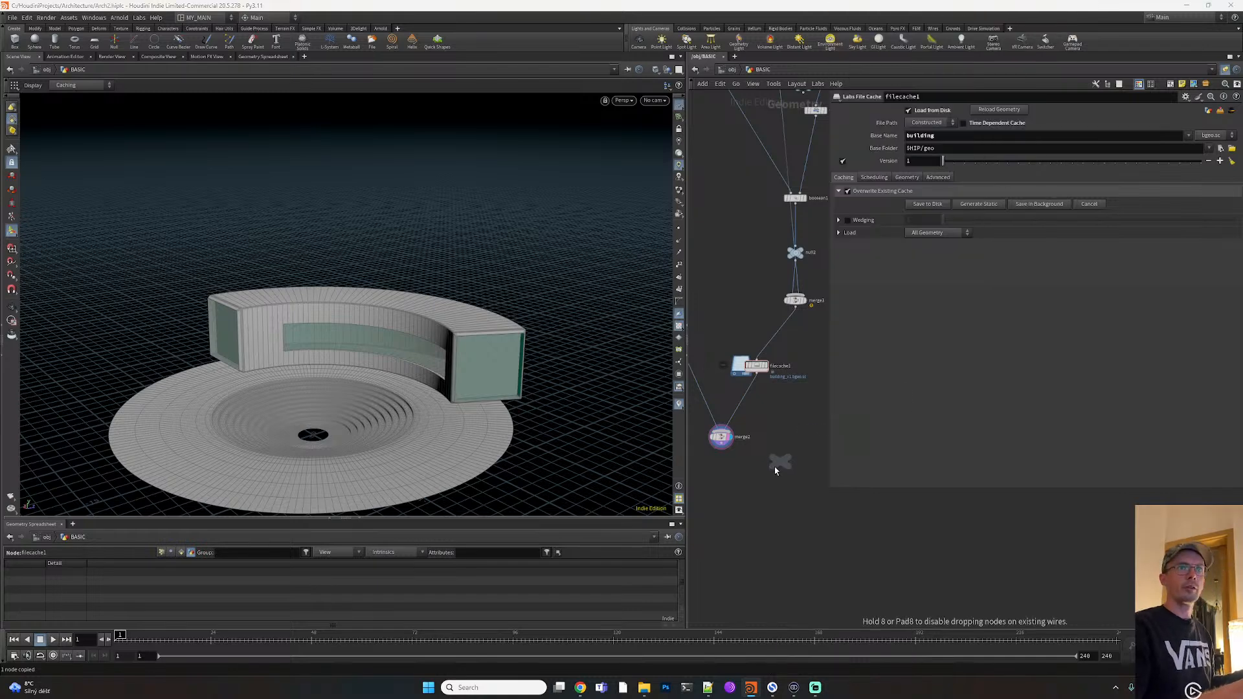
pyautogui.click(786, 425)
pyautogui.doubleClick(801, 424)
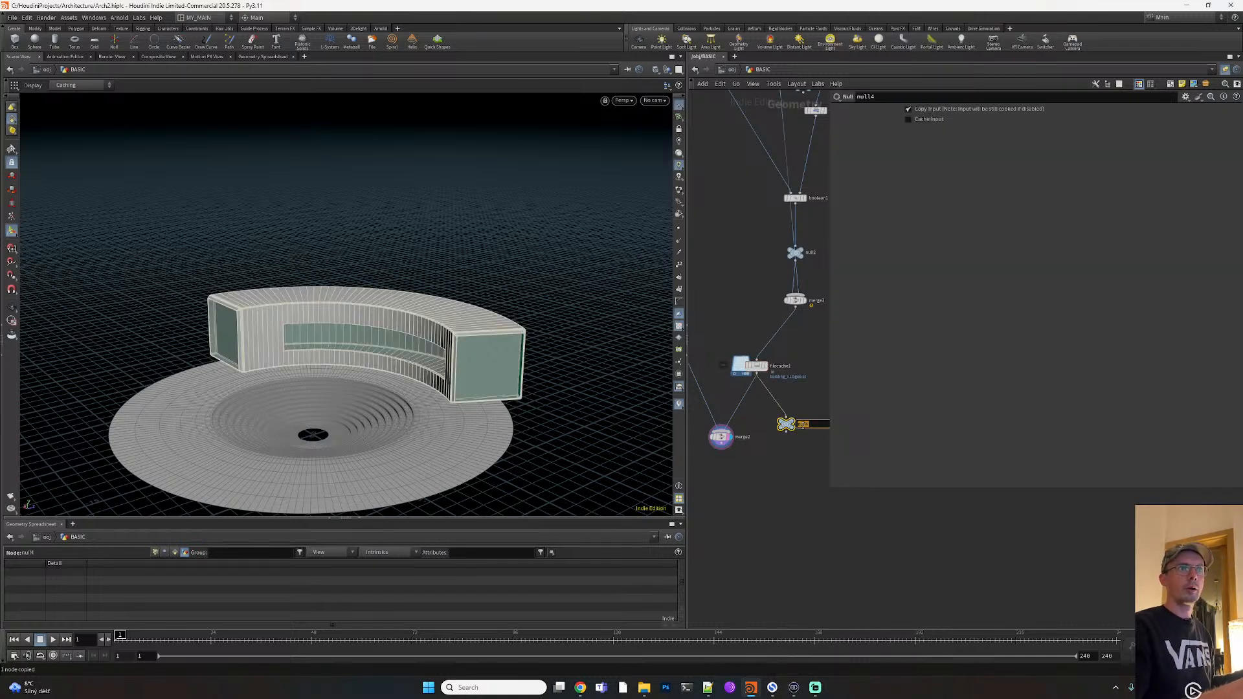
pyautogui.write('Building')
pyautogui.press('Return')
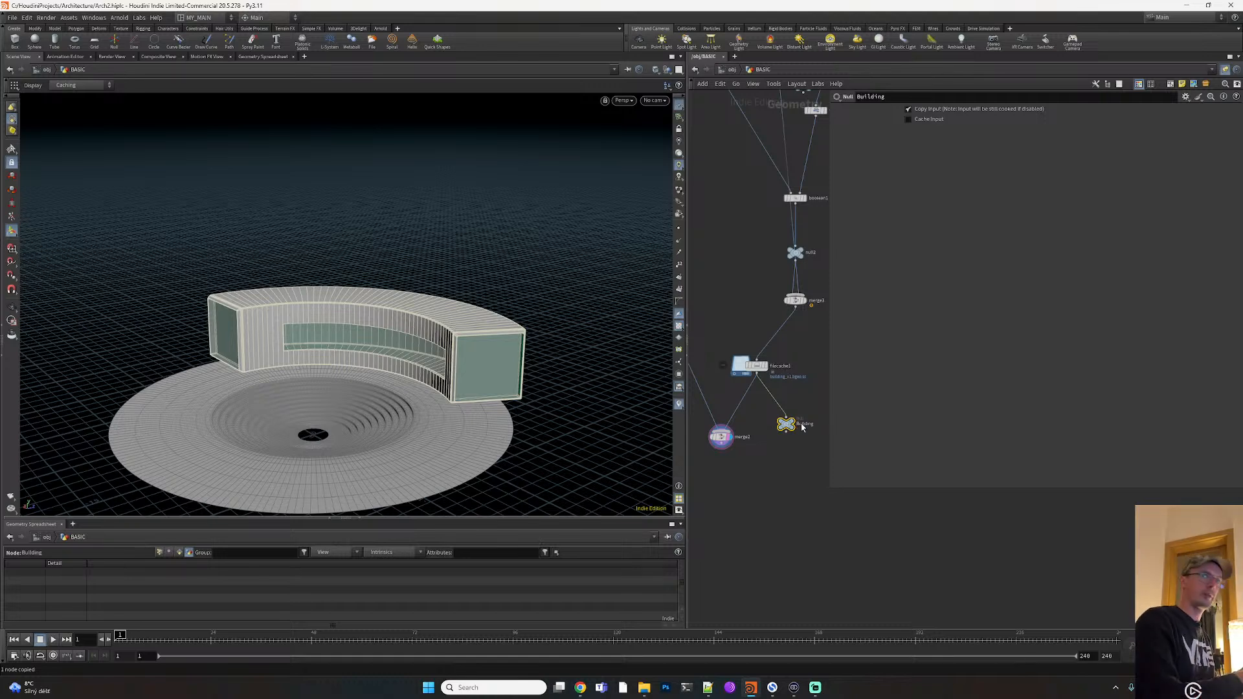
# Disconnect the building's file cache from merge2, leaving only the base connected
pyautogui.moveTo(758, 484); pyautogui.dragTo(788, 488, button='middle')
pyautogui.moveTo(793, 418); pyautogui.dragTo(732, 438)
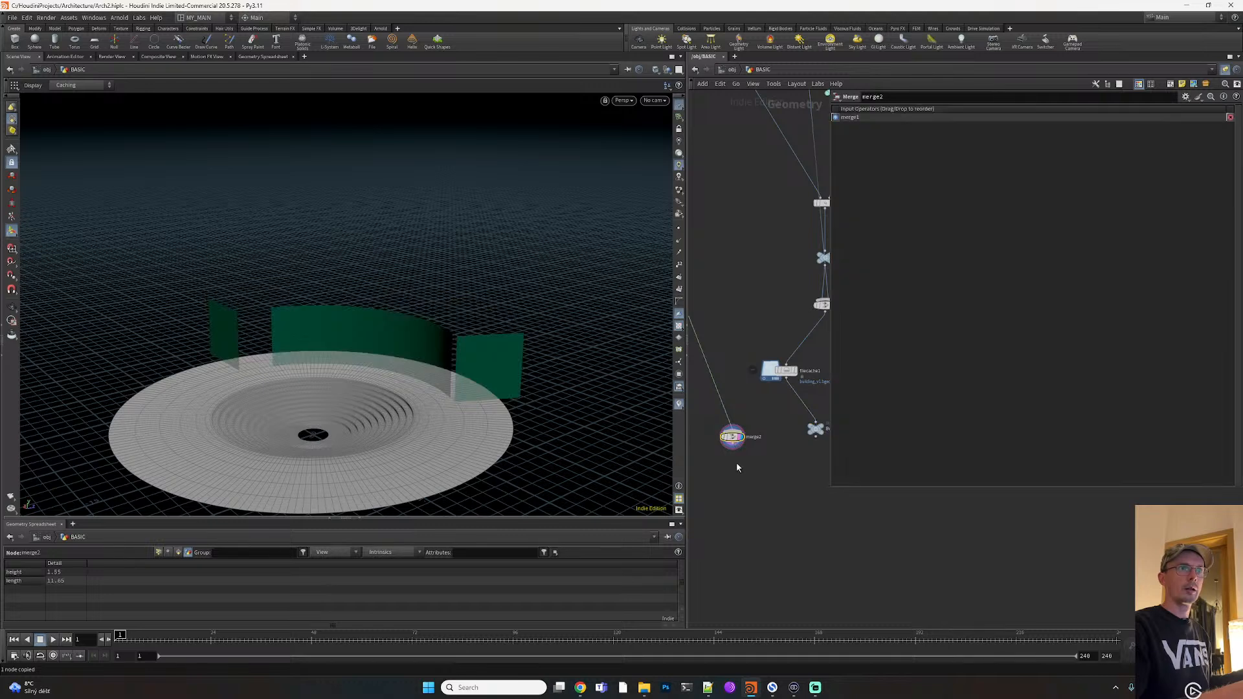
pyautogui.scroll(-5, 738, 453)
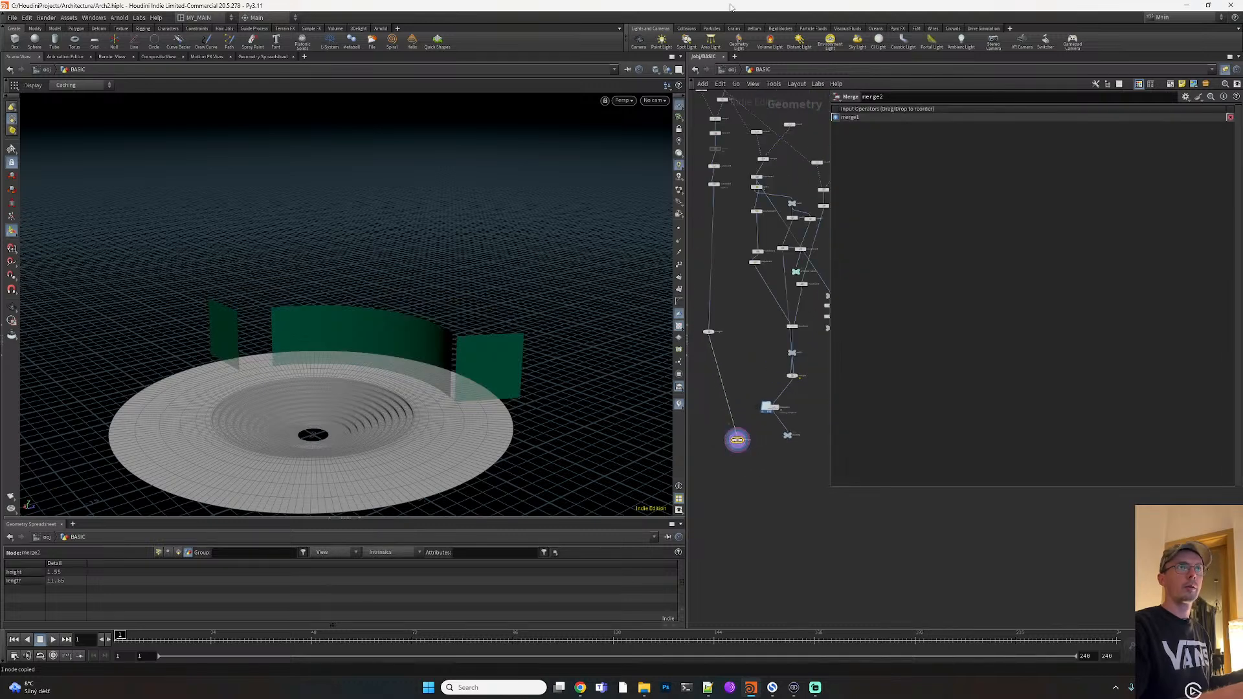
# Rename the new Geometry object below BASIC as Building1
pyautogui.click(731, 69)
pyautogui.click(772, 318)
pyautogui.write('Building')
pyautogui.press('Return')
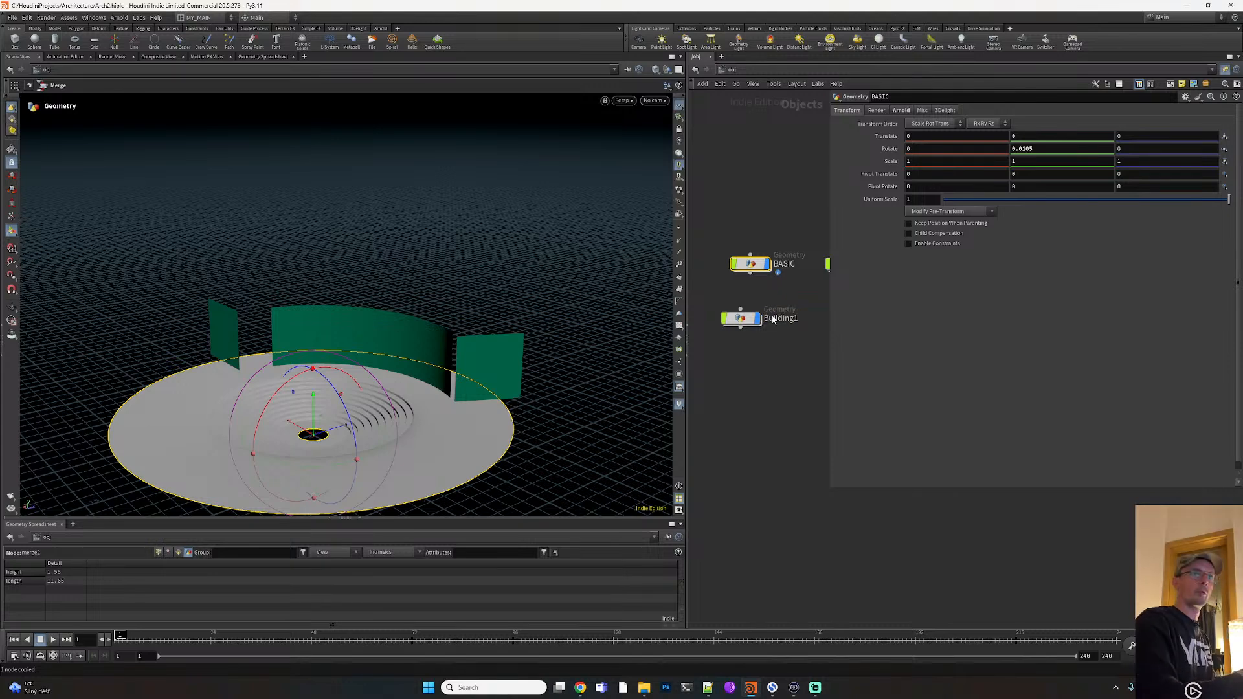
# Inside Building1, add an Object Merge node and paste the reference /obj/BASIC/filecache1 as its object
pyautogui.doubleClick(769, 320)
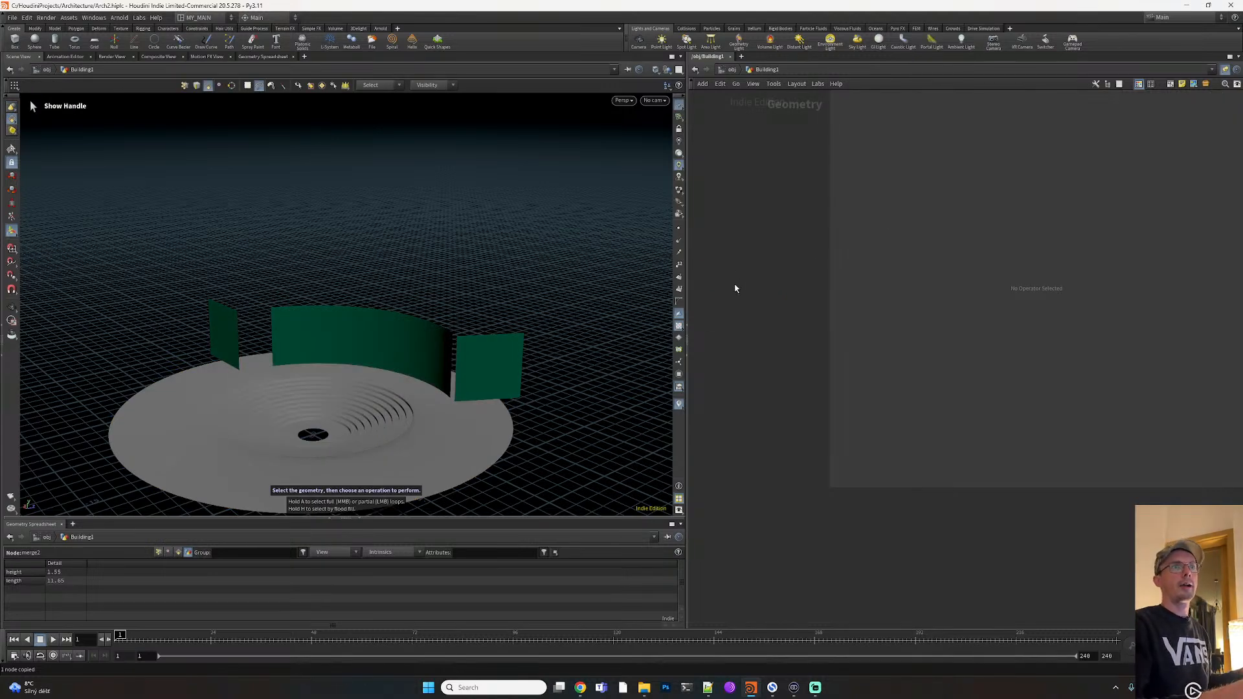
pyautogui.press('Tab')
pyautogui.write('obj')
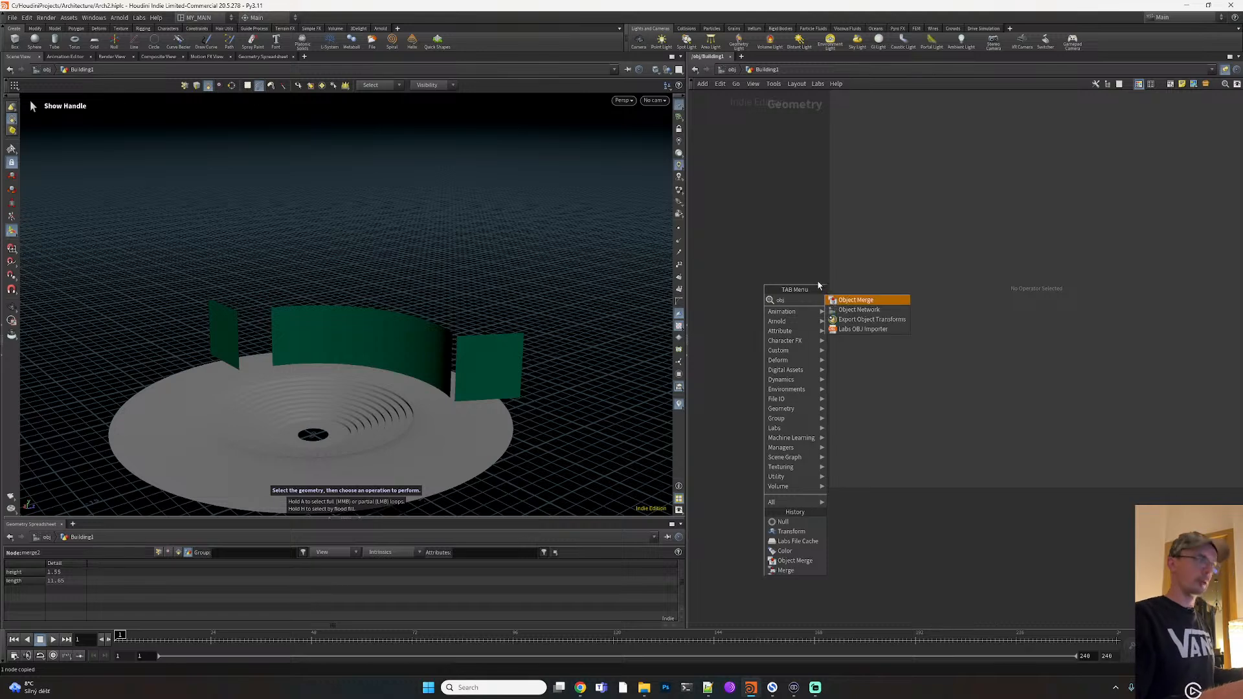
pyautogui.click(850, 301)
pyautogui.click(784, 294)
pyautogui.hotkey('ctrl', 'v')
pyautogui.press('Return')
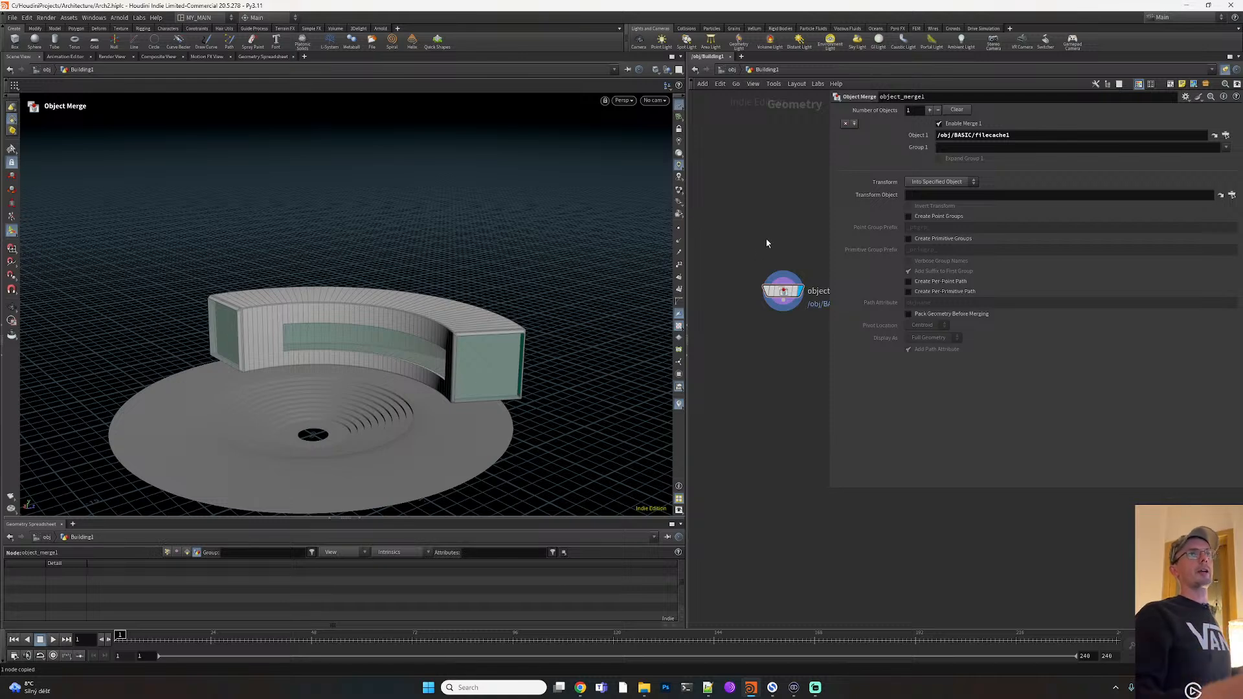
# At object level, place Building1 below the WINDOWS object and rename WINDOWS as Window1
pyautogui.click(731, 69)
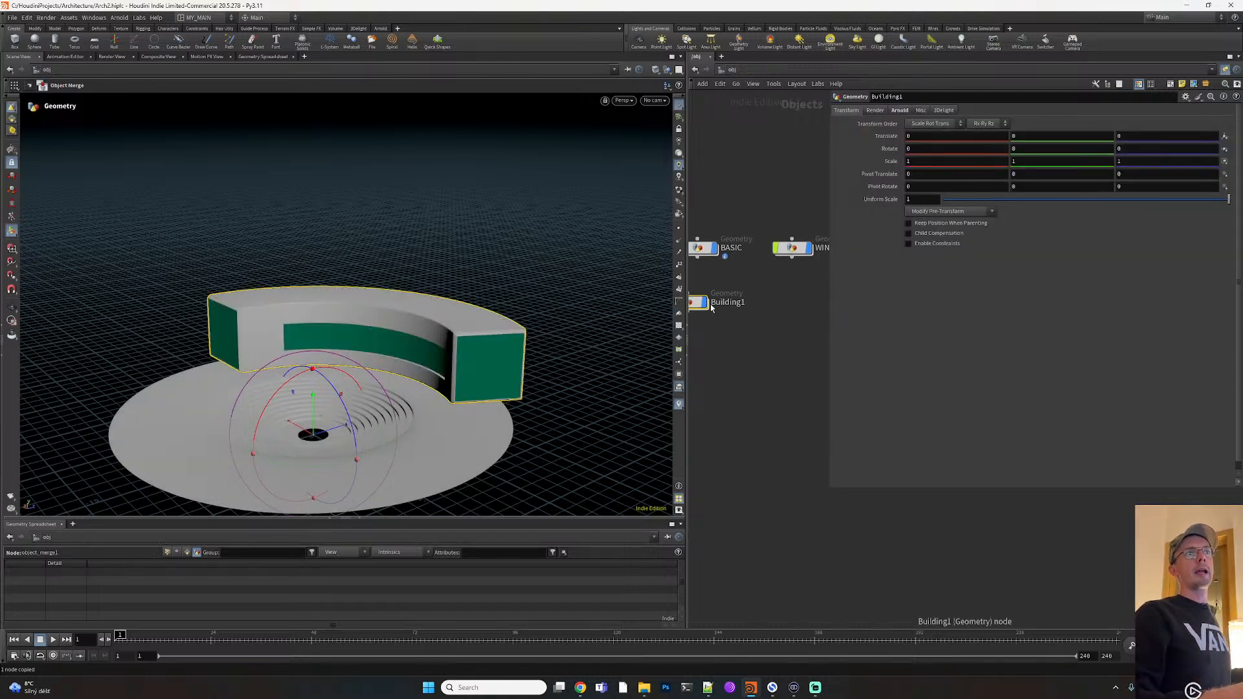
pyautogui.moveTo(714, 308); pyautogui.dragTo(852, 314)
pyautogui.press('h')
pyautogui.moveTo(777, 304); pyautogui.dragTo(786, 301)
pyautogui.doubleClick(806, 270)
pyautogui.write('Window1')
pyautogui.press('Return')
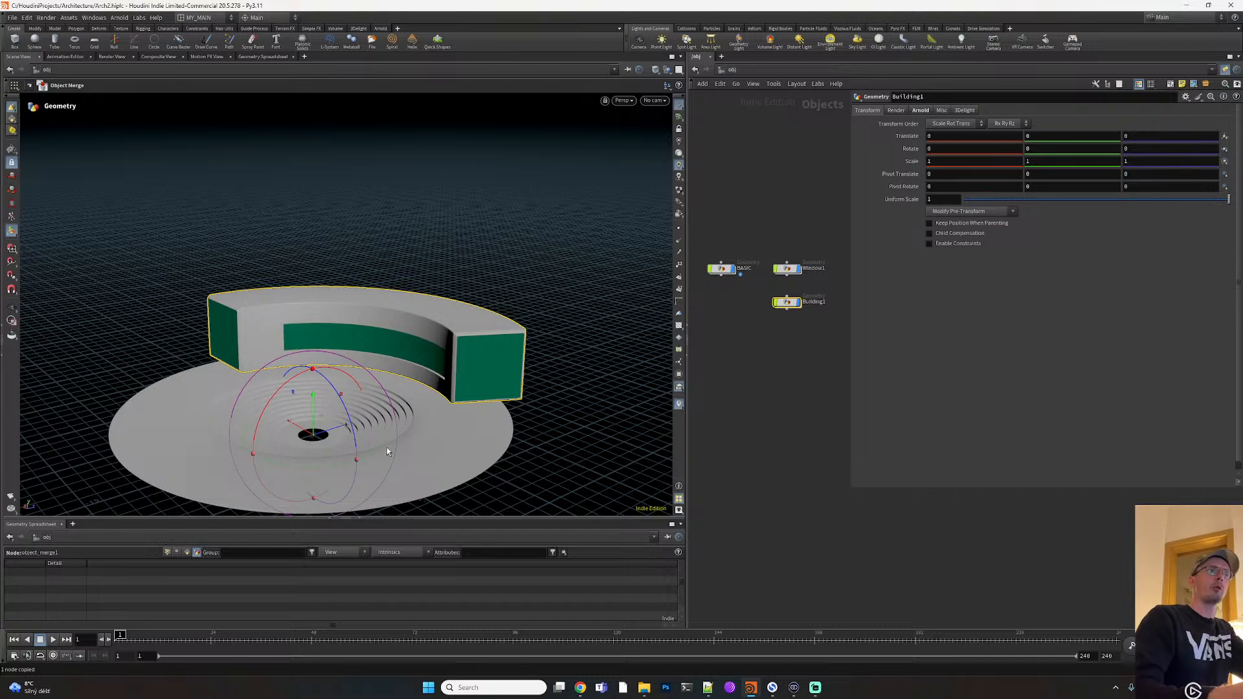
# Compare the single building level and the stepped base with the architectural reference image in the browser
pyautogui.keyDown('alt'); pyautogui.moveTo(338, 424); pyautogui.dragTo(350, 458, button='right'); pyautogui.keyUp('alt')
pyautogui.keyDown('alt'); pyautogui.moveTo(350, 458); pyautogui.dragTo(393, 367, button='middle'); pyautogui.keyUp('alt')
pyautogui.keyDown('alt'); pyautogui.moveTo(394, 367); pyautogui.dragTo(382, 391); pyautogui.keyUp('alt')
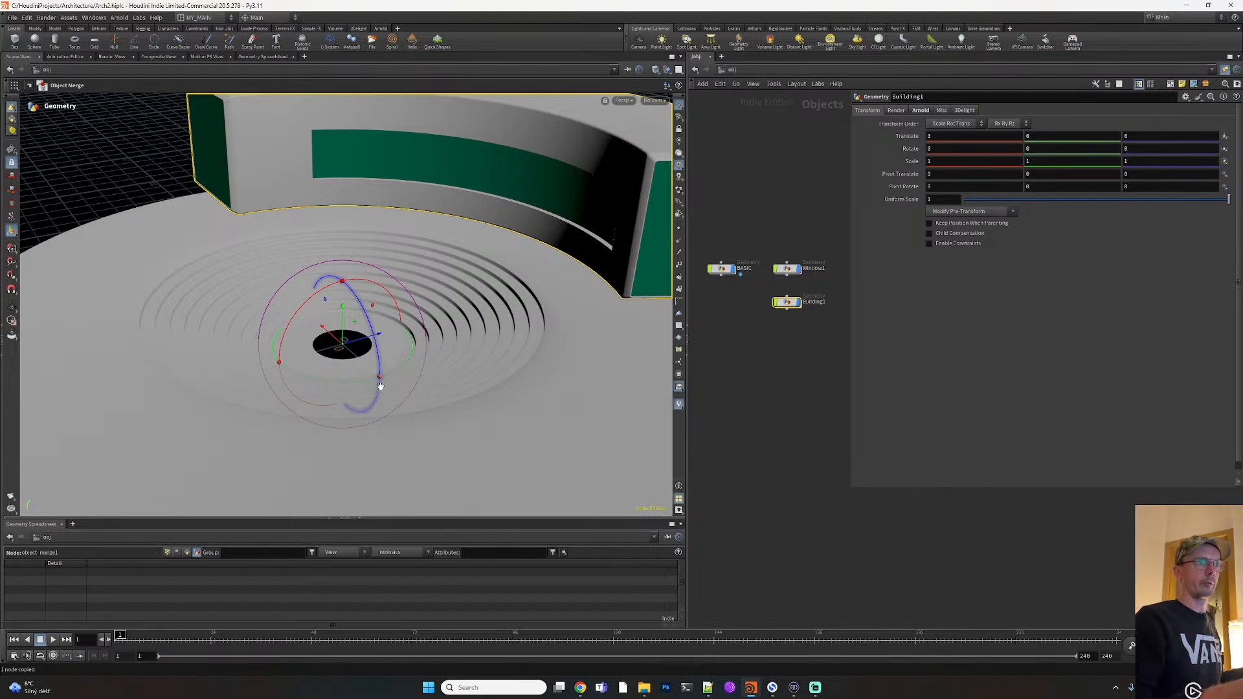
pyautogui.hotkey('alt', 'Tab')
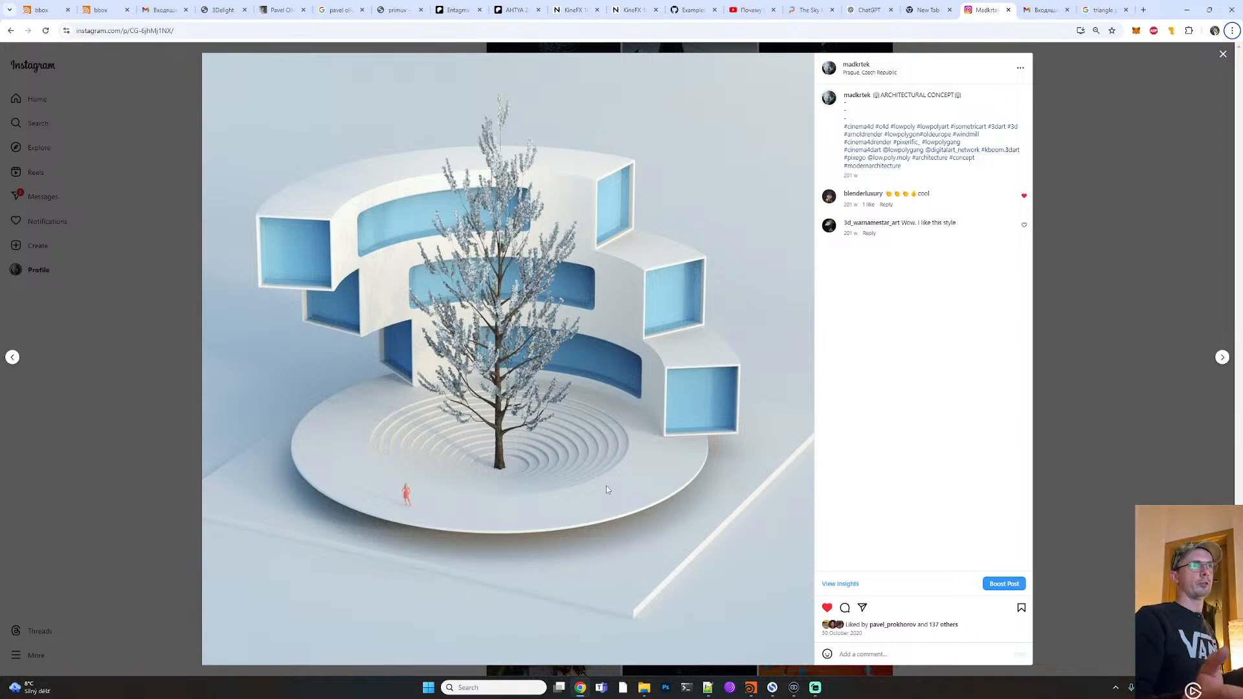
pyautogui.hotkey('alt', 'Tab')
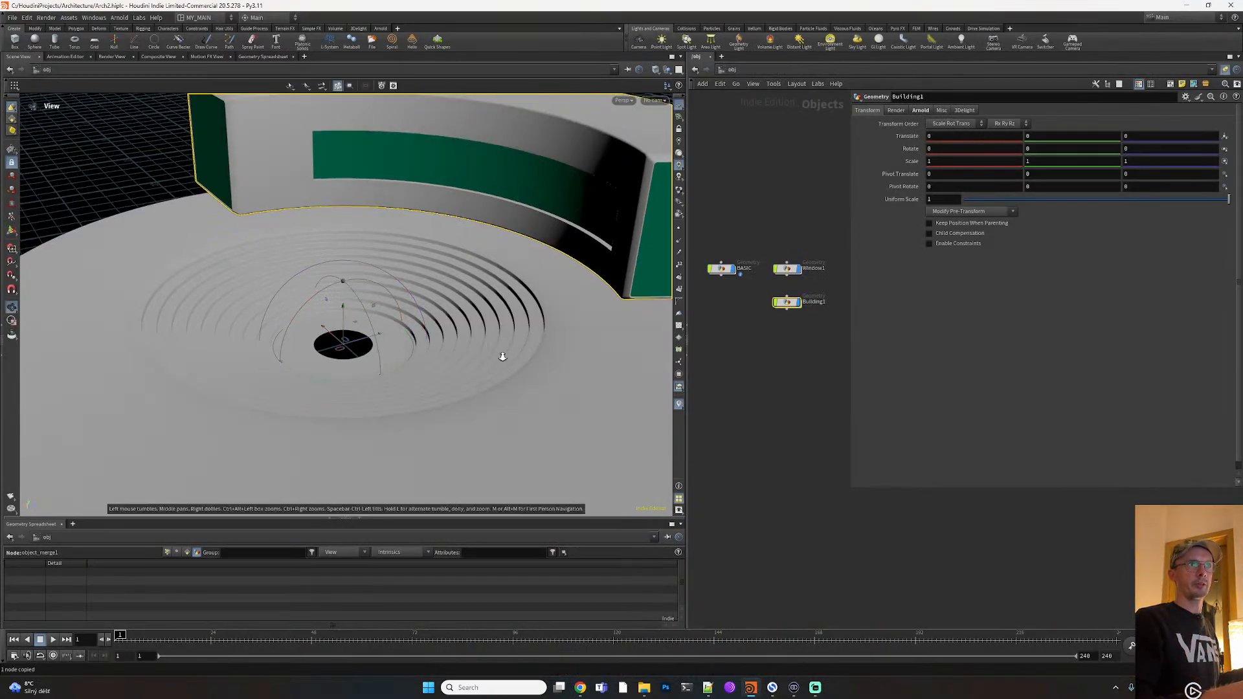
pyautogui.keyDown('alt'); pyautogui.moveTo(510, 355); pyautogui.dragTo(415, 389, button='right'); pyautogui.keyUp('alt')
pyautogui.keyDown('alt'); pyautogui.moveTo(414, 389); pyautogui.dragTo(364, 433); pyautogui.keyUp('alt')
pyautogui.moveTo(363, 433); pyautogui.dragTo(561, 136, button='right')
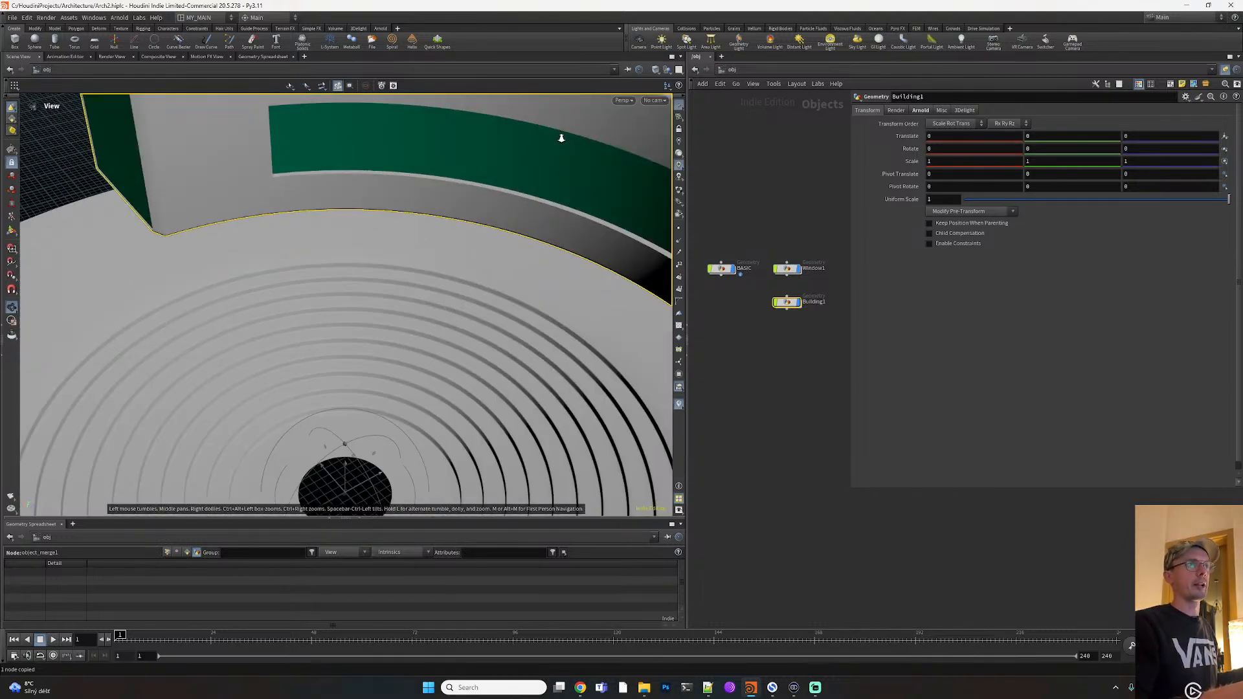
pyautogui.moveTo(466, 213); pyautogui.dragTo(226, 336, button='right')
pyautogui.keyDown('alt'); pyautogui.moveTo(526, 313); pyautogui.dragTo(415, 323, button='middle'); pyautogui.keyUp('alt')
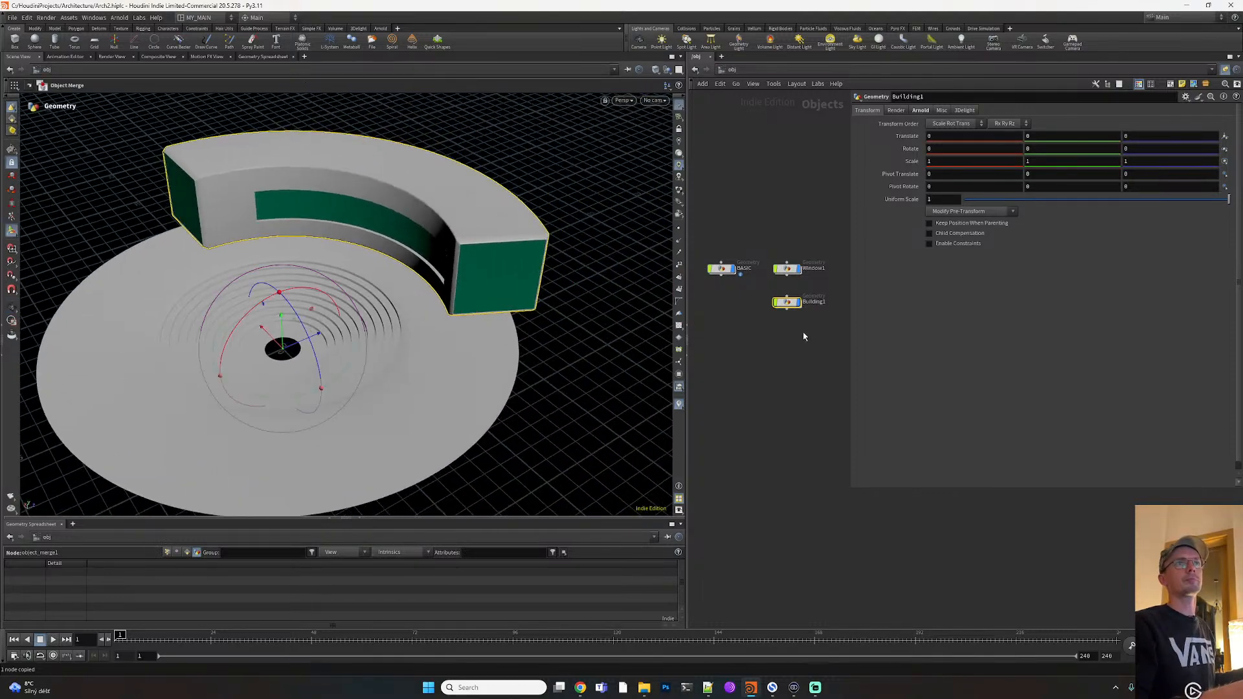
# Duplicate Window1 and Building1 as a second pair, Window2 and Building2, placed beside the originals
pyautogui.moveTo(802, 333); pyautogui.dragTo(734, 320, button='middle')
pyautogui.moveTo(759, 317); pyautogui.dragTo(802, 259)
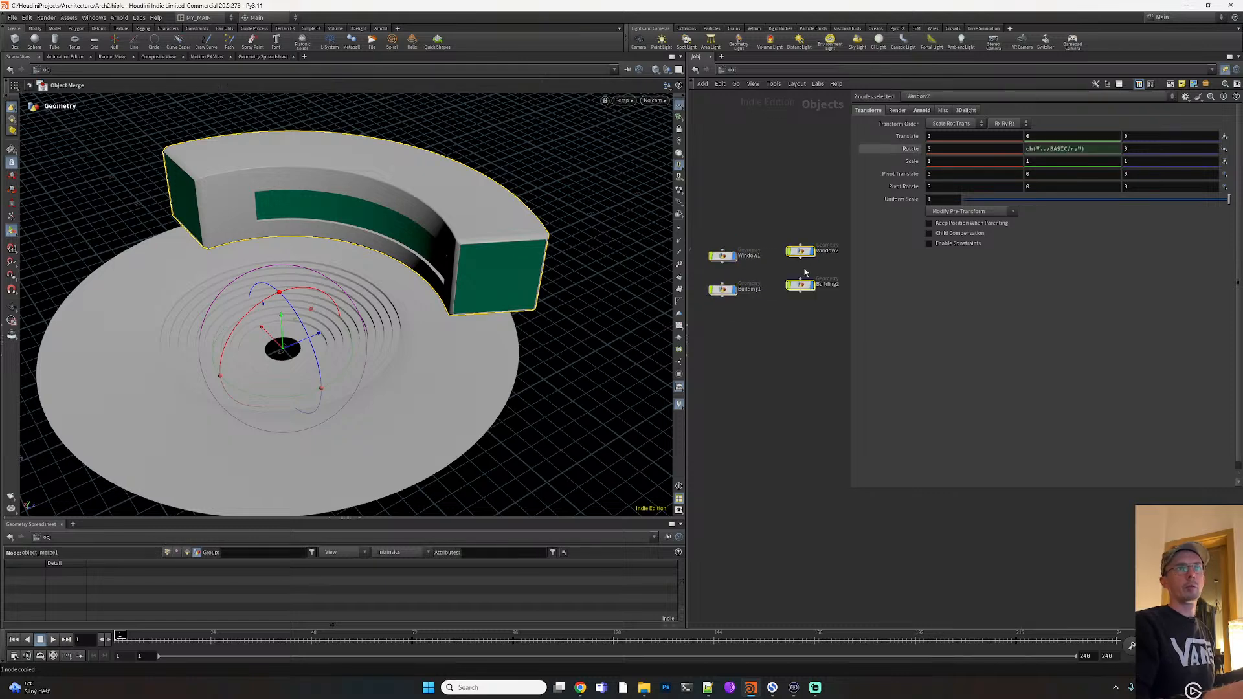
pyautogui.moveTo(798, 305); pyautogui.dragTo(773, 301, button='middle')
pyautogui.moveTo(772, 286); pyautogui.dragTo(776, 290)
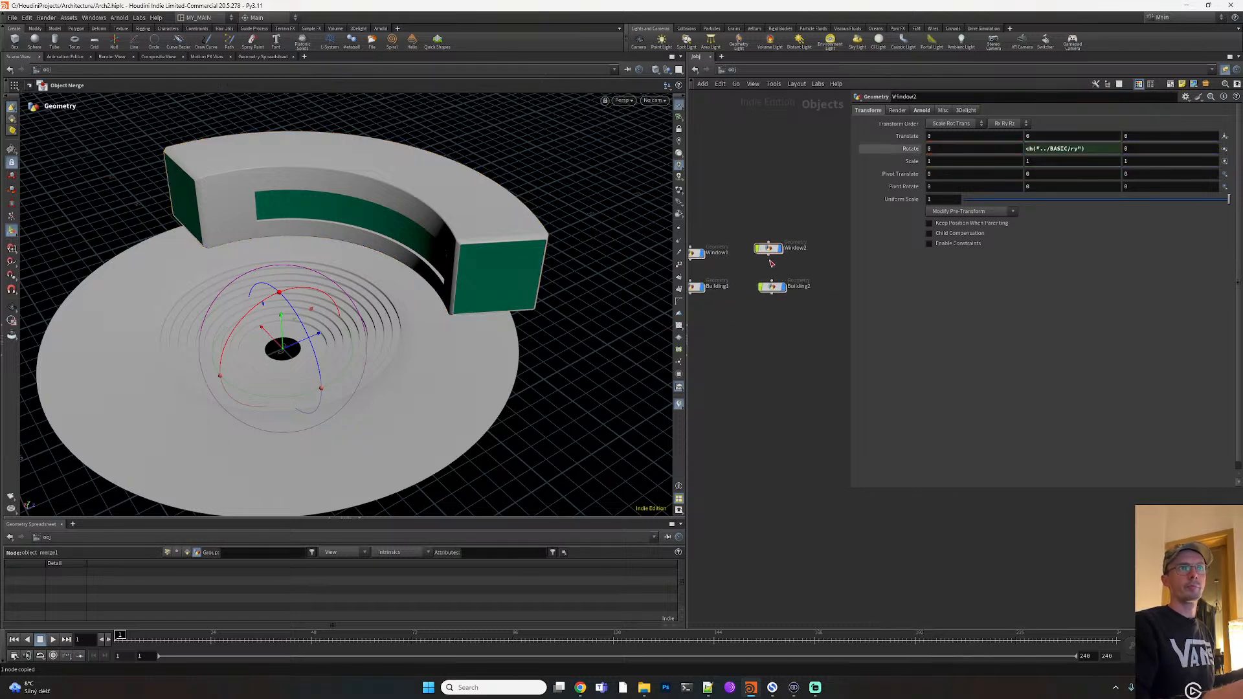
pyautogui.click(775, 257)
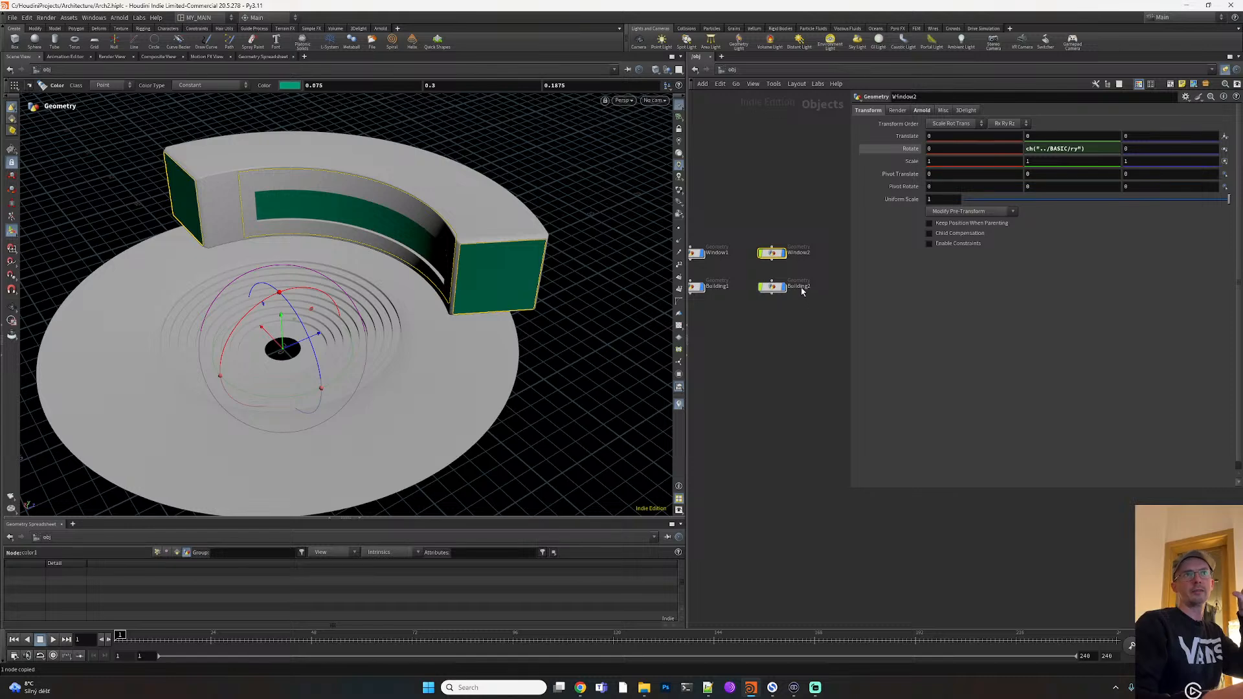
# Parent Building2 to Window2 and Building1 to Window1
pyautogui.moveTo(771, 261); pyautogui.dragTo(771, 280)
pyautogui.moveTo(752, 318); pyautogui.dragTo(800, 327, button='middle')
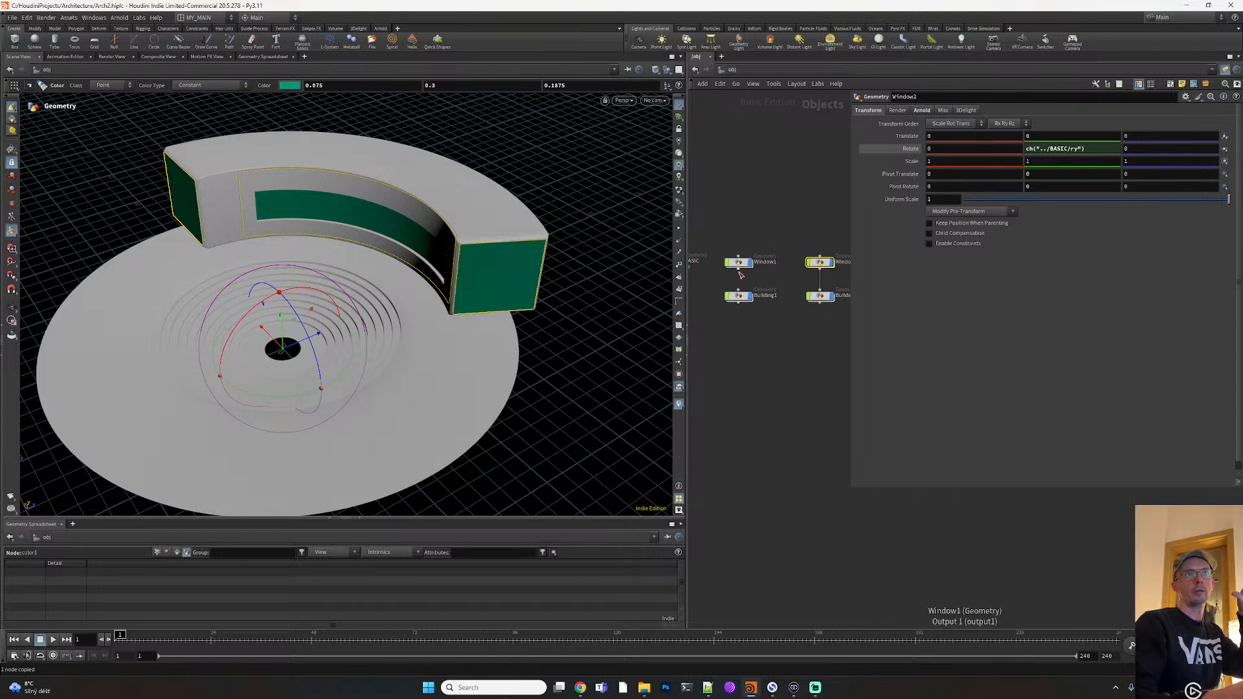
pyautogui.moveTo(741, 276); pyautogui.dragTo(733, 310, button='middle')
# Add a null as the parent of Window1 and duplicate it as the parent of Window2
pyautogui.press('Tab')
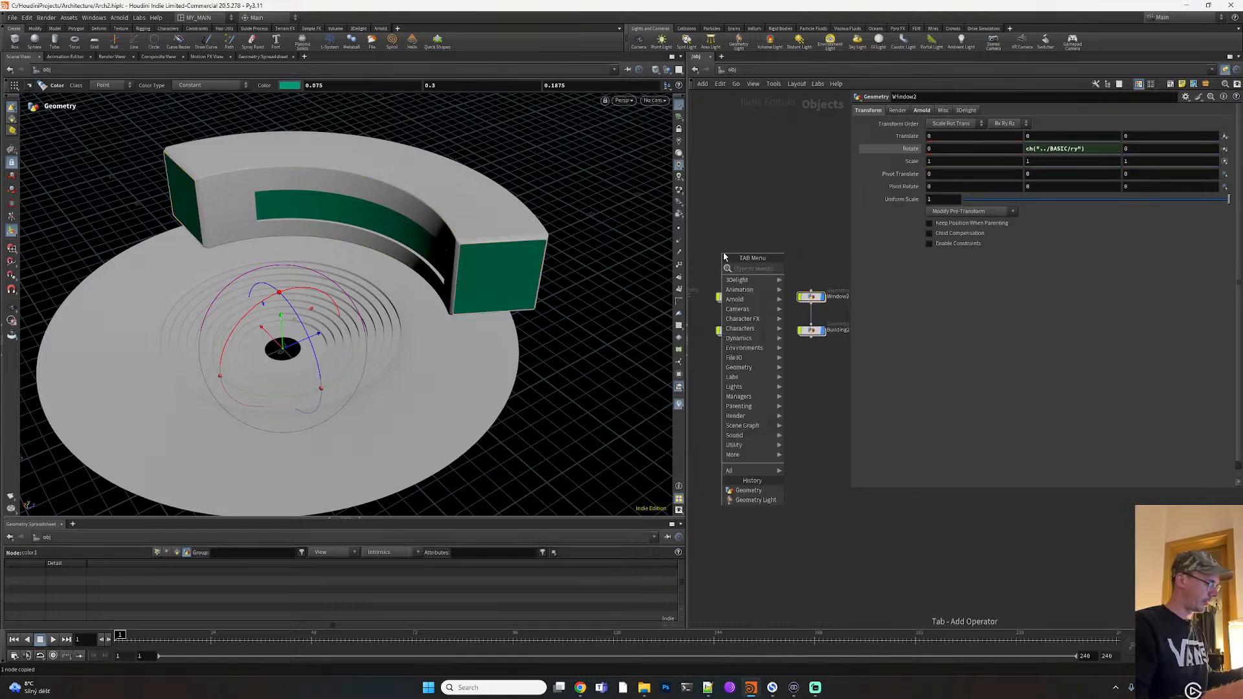
pyautogui.press('Escape')
pyautogui.press('Tab')
pyautogui.write('nu')
pyautogui.click(807, 278)
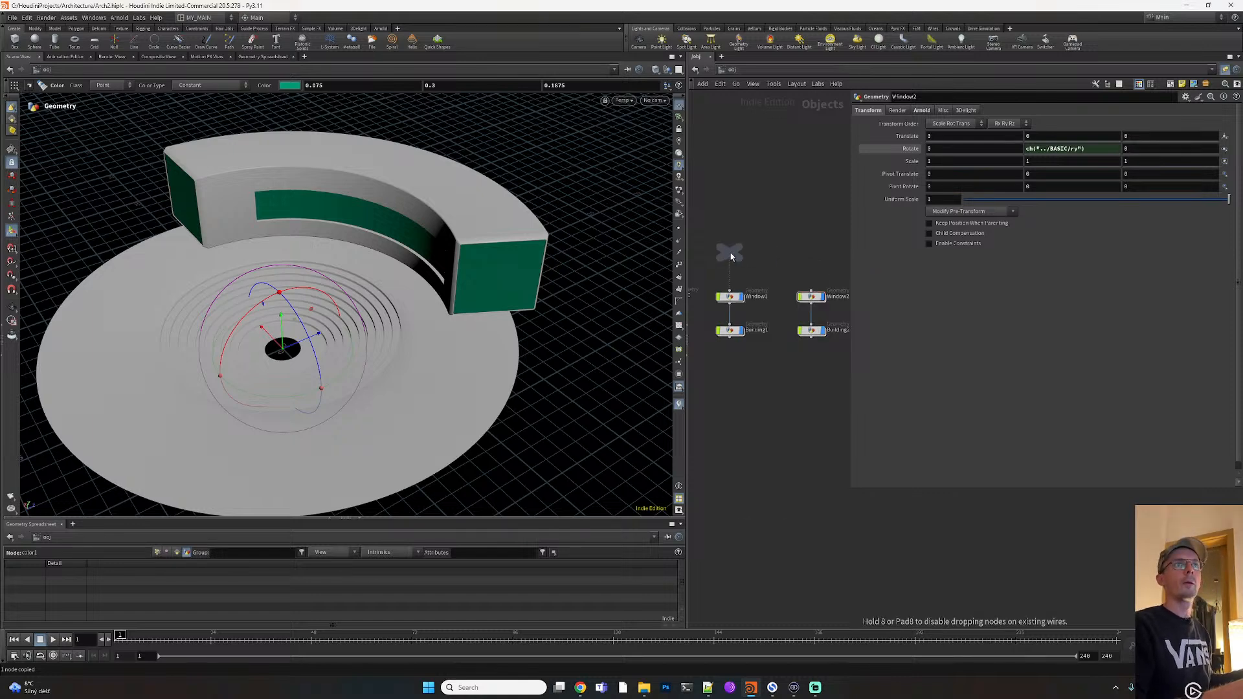
pyautogui.click(732, 257)
pyautogui.moveTo(1021, 151); pyautogui.dragTo(70, 120, button='middle')
pyautogui.hotkey('ctrl', 'z')
pyautogui.keyDown('alt'); pyautogui.moveTo(735, 262); pyautogui.dragTo(813, 251); pyautogui.keyUp('alt')
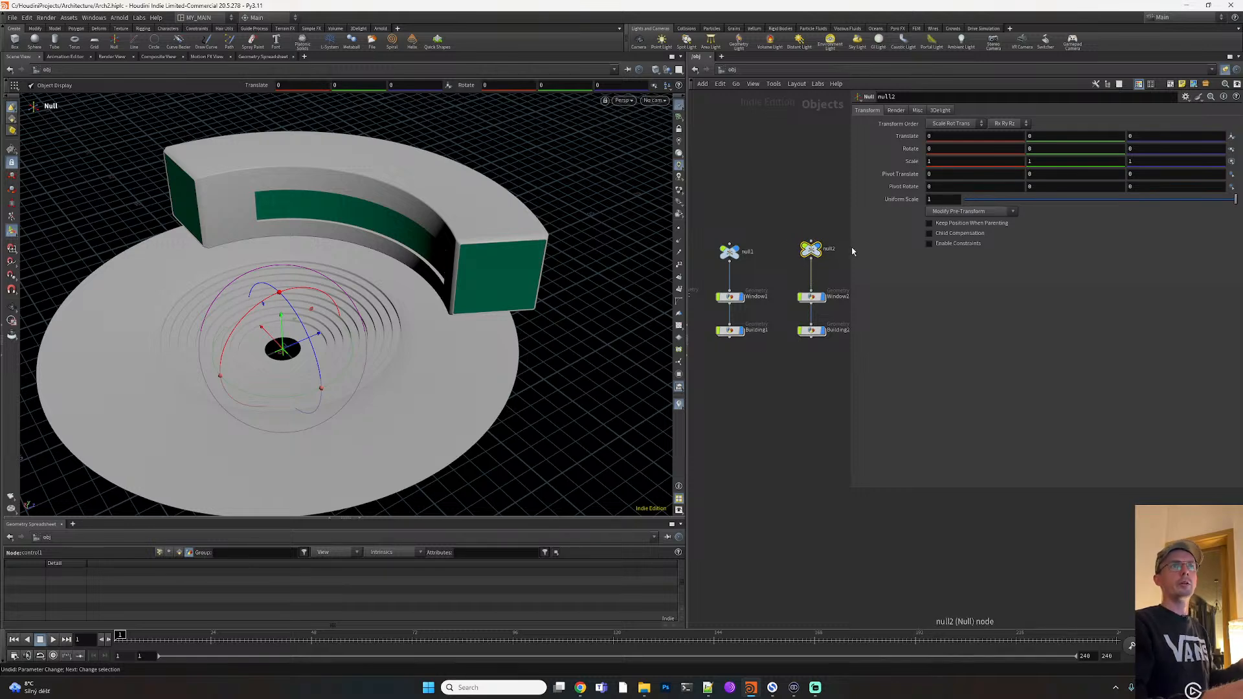
# Stack the second level by setting null2's Translate Y to 4.9 and its Rotate Y to 26
pyautogui.moveTo(1039, 139); pyautogui.dragTo(6, 134, button='middle')
pyautogui.scroll(5, 510, 223)
pyautogui.moveTo(514, 221); pyautogui.dragTo(511, 239)
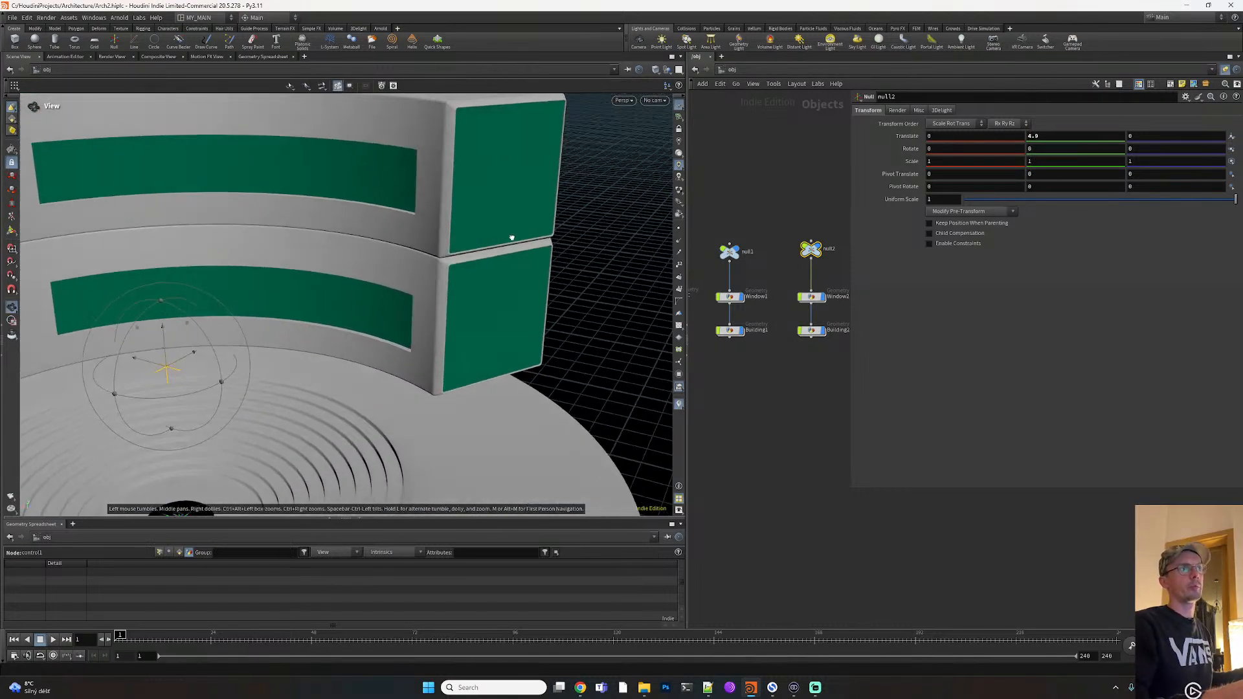
pyautogui.scroll(4, 510, 239)
pyautogui.moveTo(511, 238); pyautogui.dragTo(574, 192, button='middle')
pyautogui.moveTo(574, 192); pyautogui.dragTo(421, 335)
pyautogui.moveTo(421, 335); pyautogui.dragTo(302, 410, button='right')
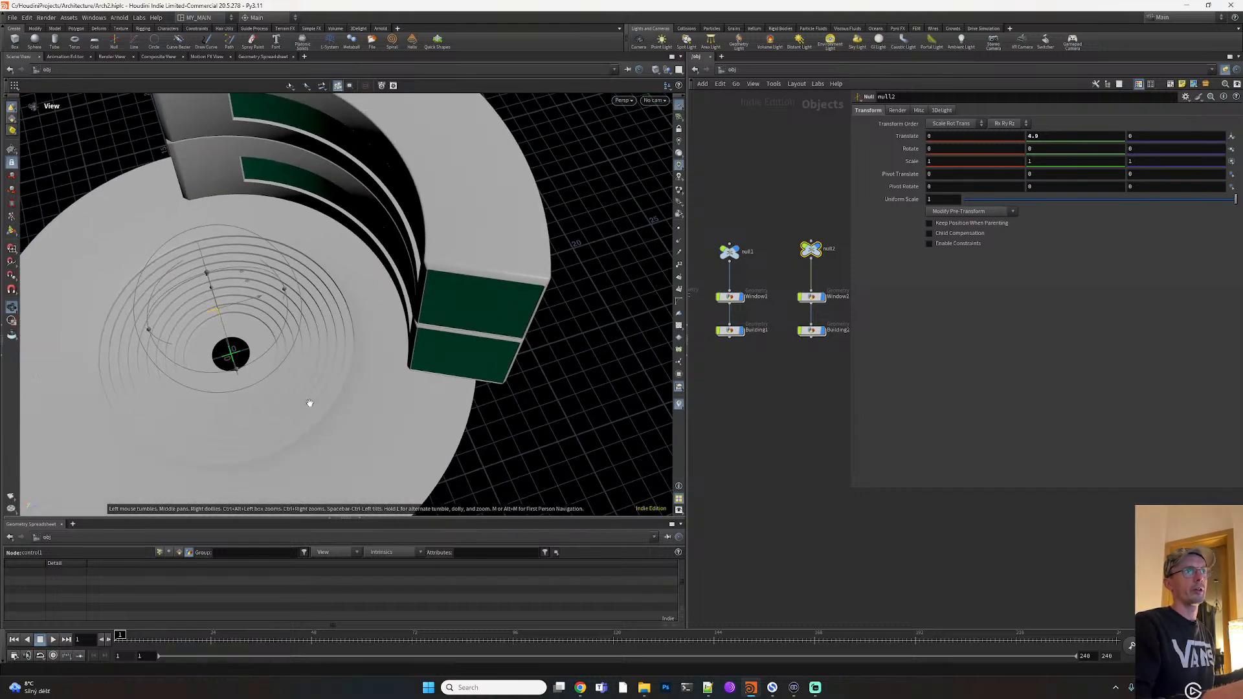
pyautogui.moveTo(302, 411); pyautogui.dragTo(389, 330)
pyautogui.moveTo(389, 331); pyautogui.dragTo(391, 285, button='middle')
pyautogui.moveTo(392, 284); pyautogui.dragTo(375, 297)
pyautogui.moveTo(382, 292); pyautogui.dragTo(400, 278, button='right')
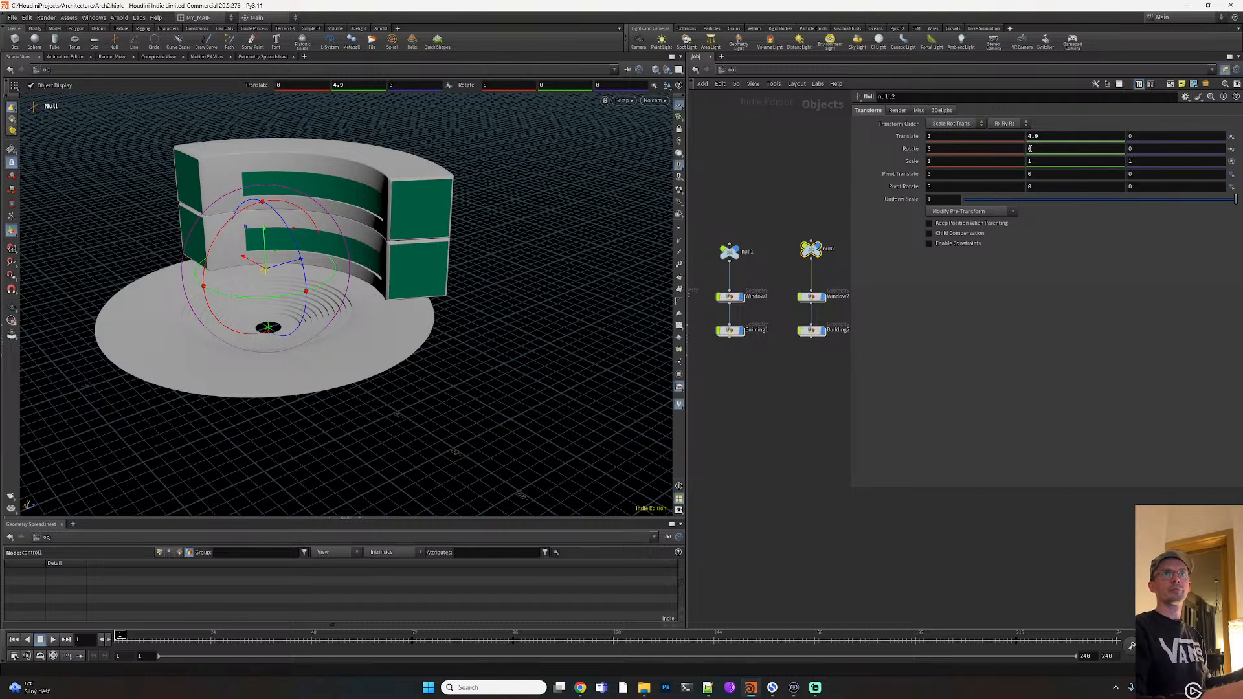
pyautogui.moveTo(1038, 148); pyautogui.dragTo(1160, 136, button='middle')
# Duplicate null2 with its Window2 and Building2 children as a third level beside them
pyautogui.moveTo(791, 393); pyautogui.dragTo(749, 386, button='middle')
pyautogui.moveTo(803, 384); pyautogui.dragTo(762, 203)
pyautogui.hotkey('ctrl', 'c')
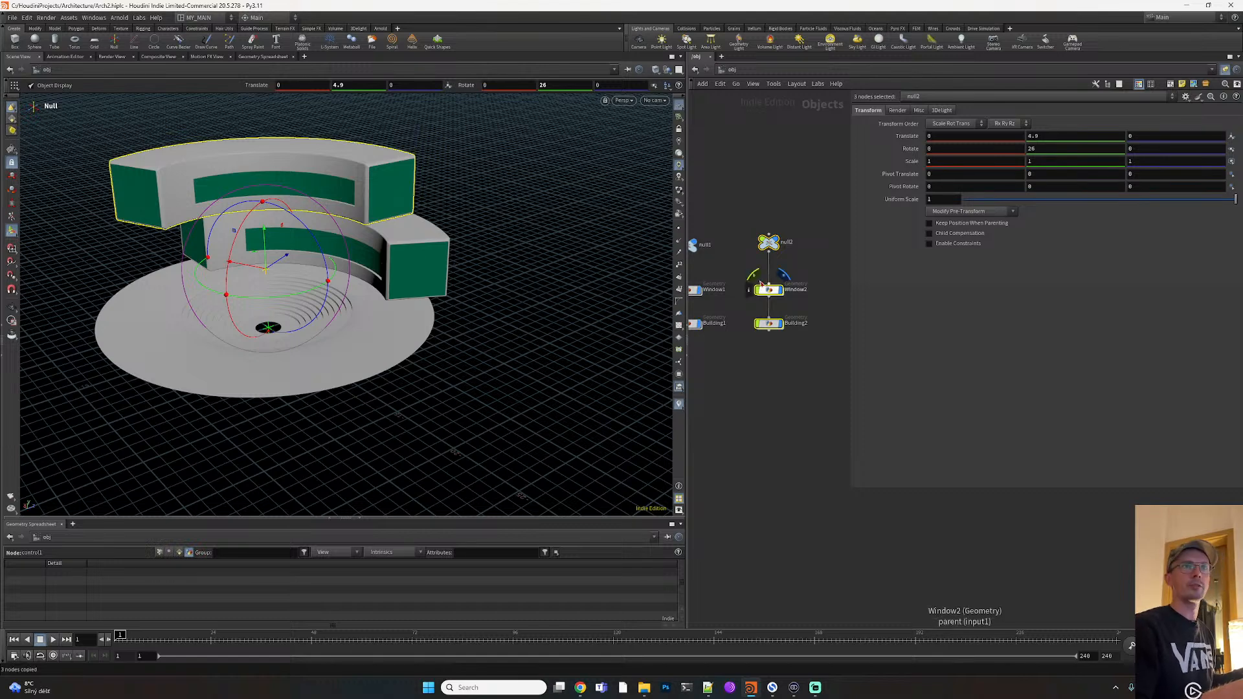
pyautogui.keyDown('alt'); pyautogui.moveTo(771, 293); pyautogui.dragTo(830, 293); pyautogui.keyUp('alt')
pyautogui.click(813, 349)
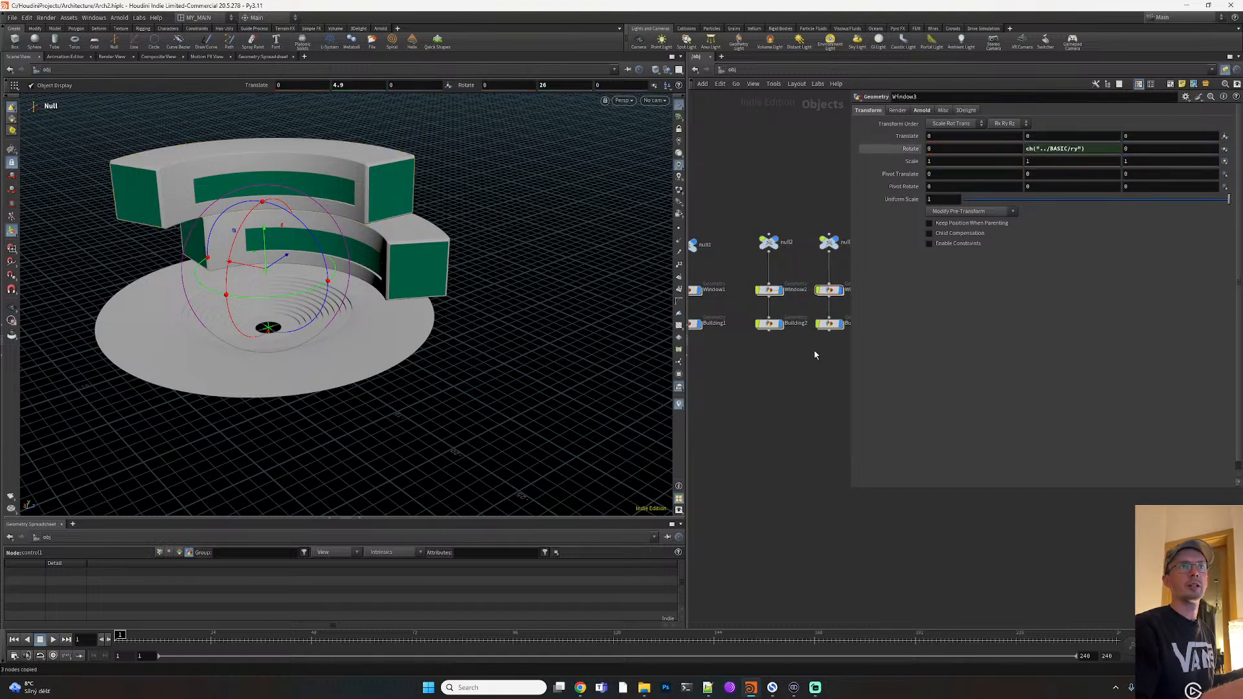
pyautogui.moveTo(814, 349); pyautogui.dragTo(740, 347, button='middle')
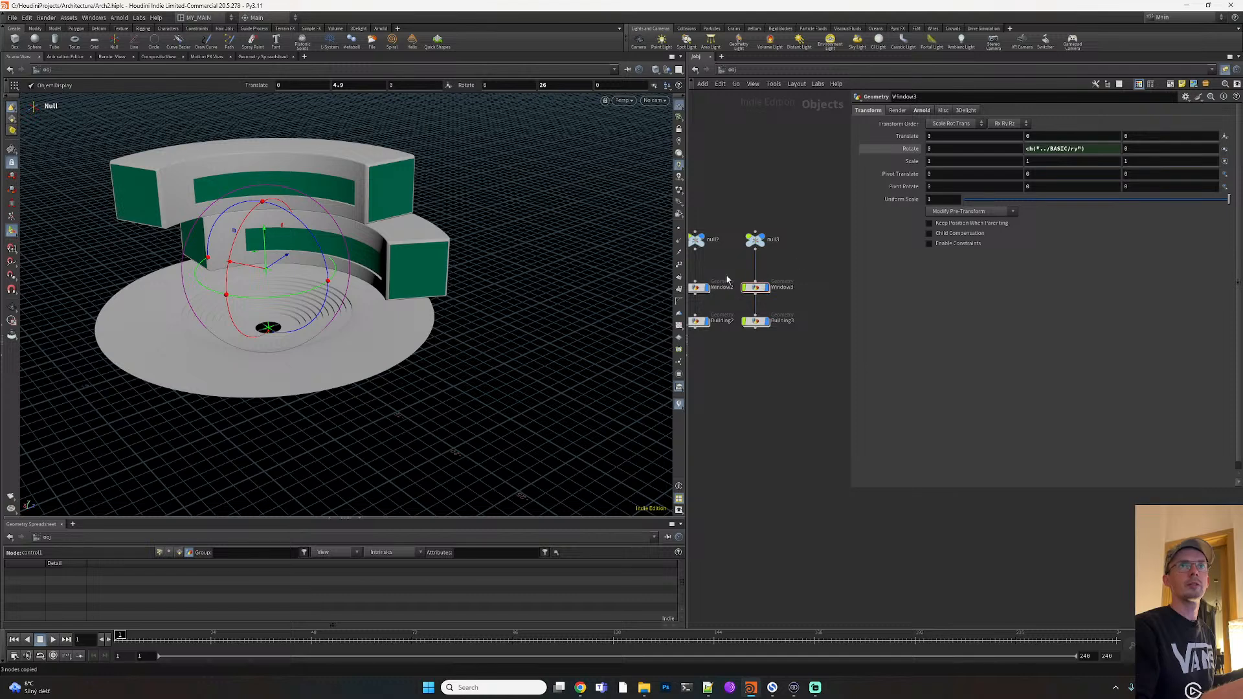
# Try raising the third level by changing null3's Translate Y to 4.9*2, and undo the change
pyautogui.click(698, 287)
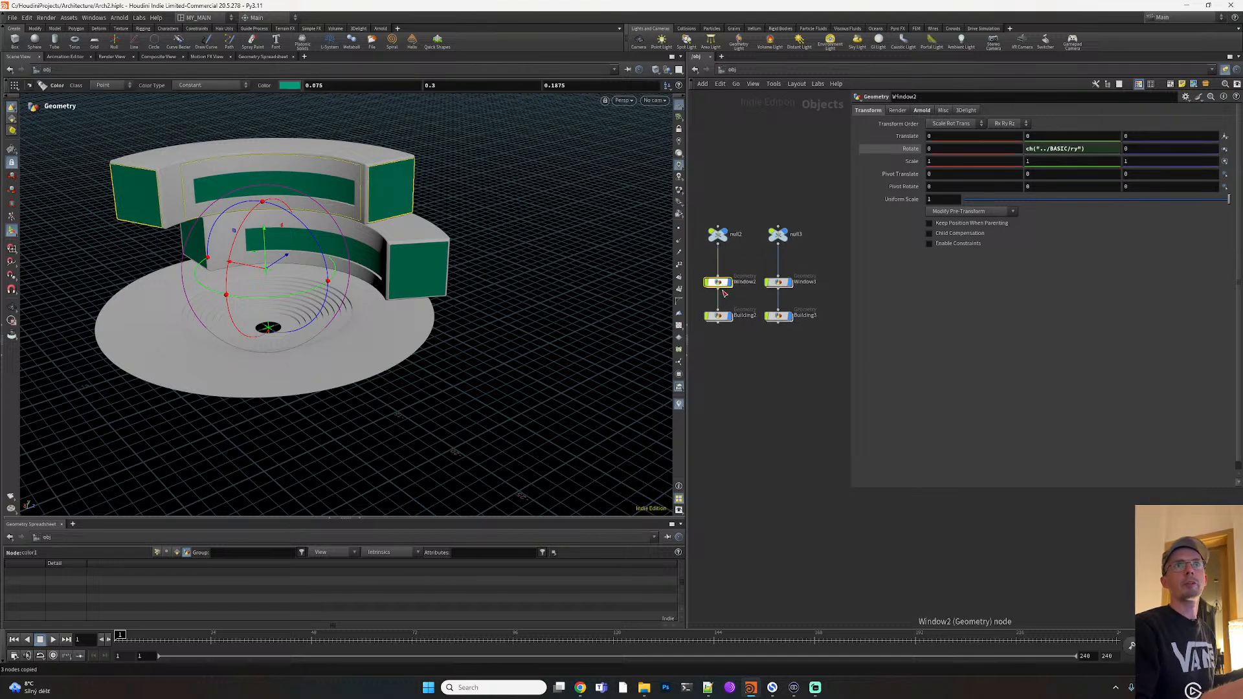
pyautogui.moveTo(688, 364); pyautogui.dragTo(767, 357, button='middle')
pyautogui.click(777, 232)
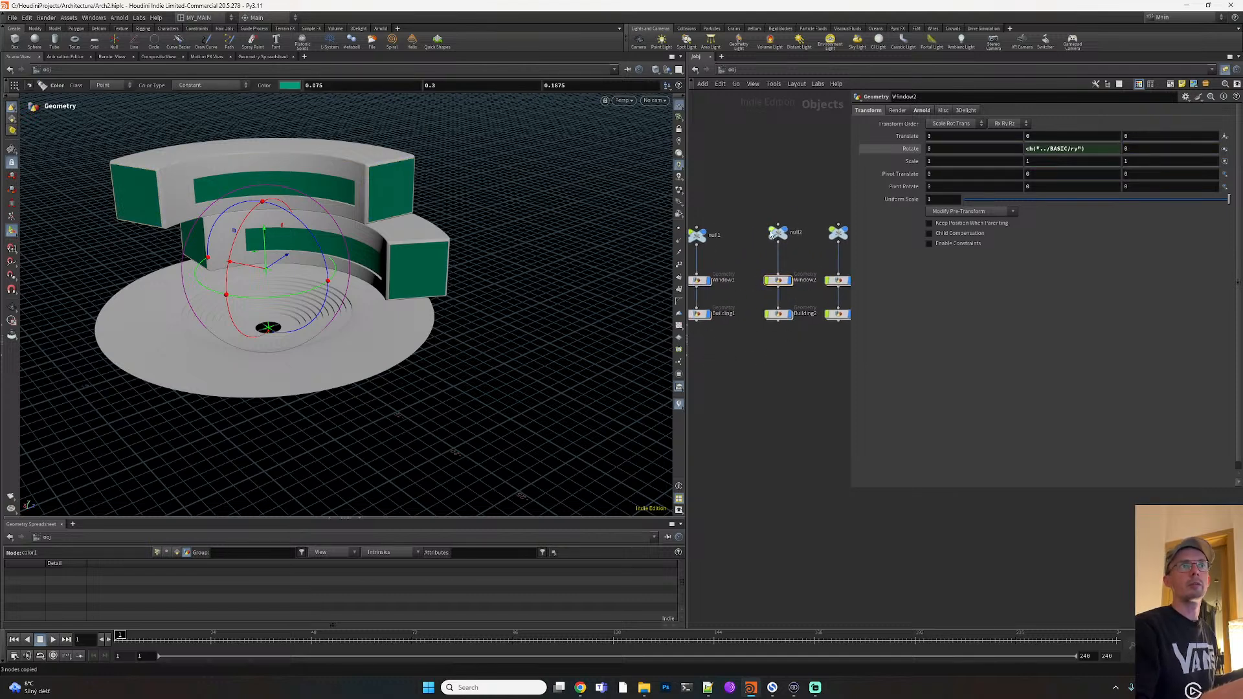
pyautogui.click(1044, 137)
pyautogui.moveTo(823, 177); pyautogui.dragTo(728, 173, button='middle')
pyautogui.click(742, 229)
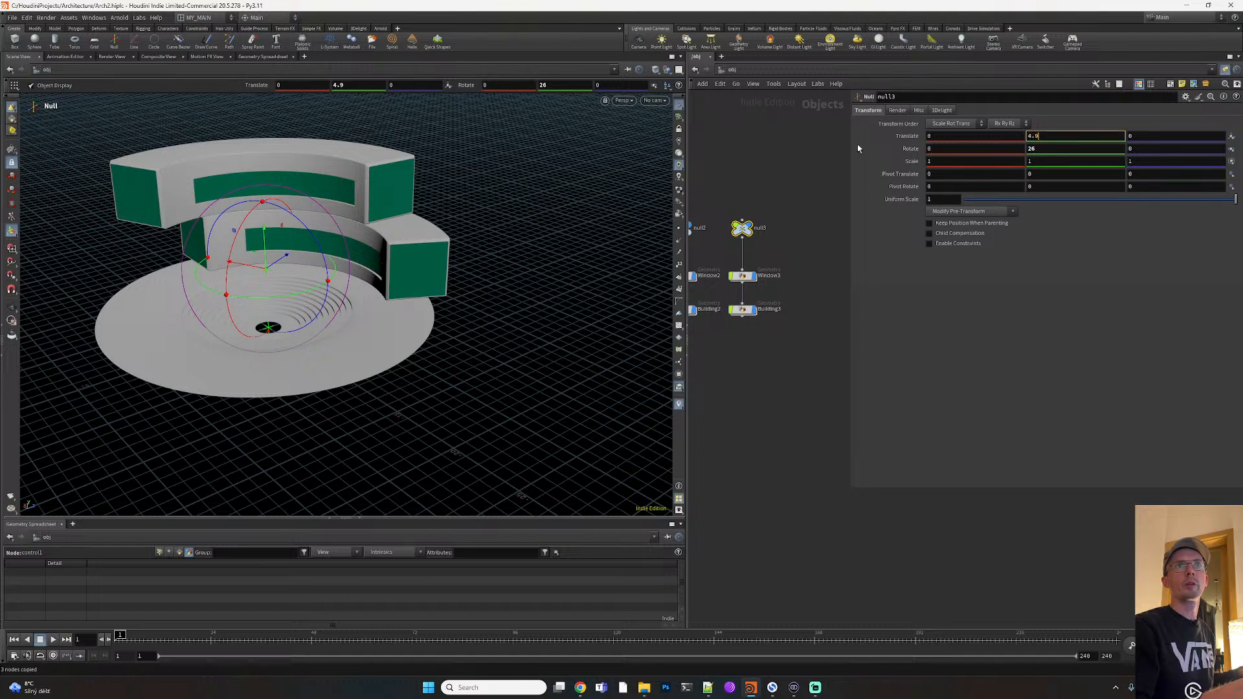
pyautogui.click(1049, 136)
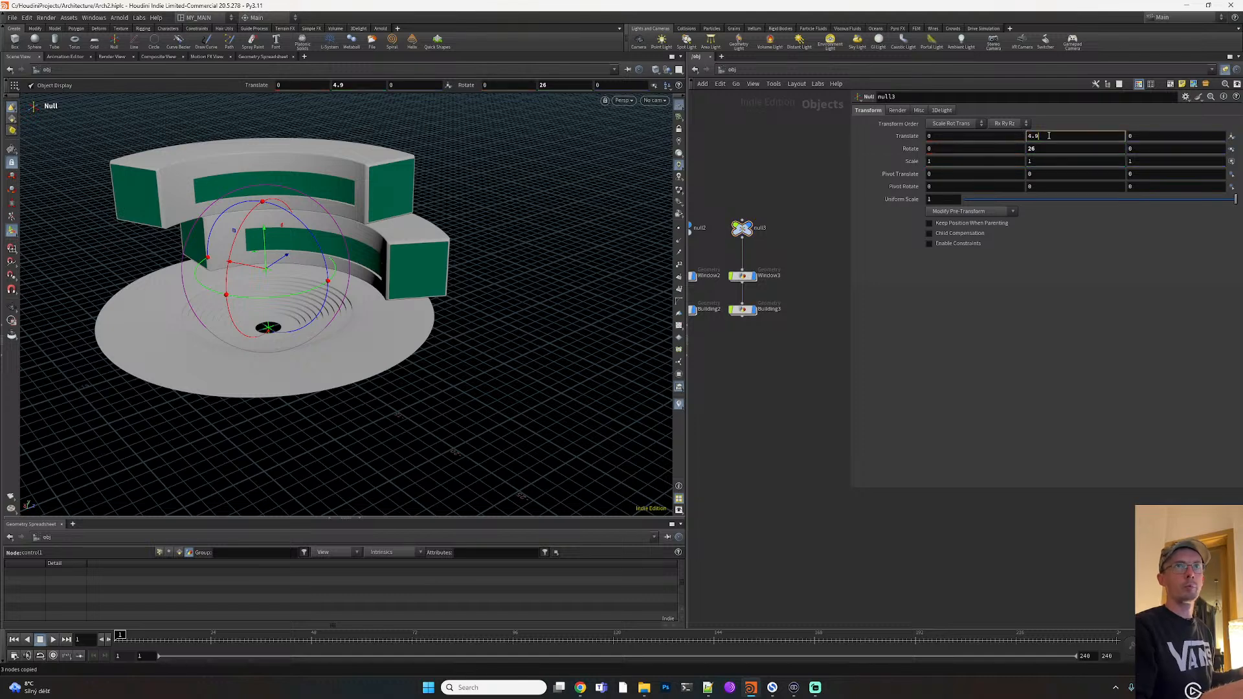
pyautogui.write('*2')
pyautogui.press('Return')
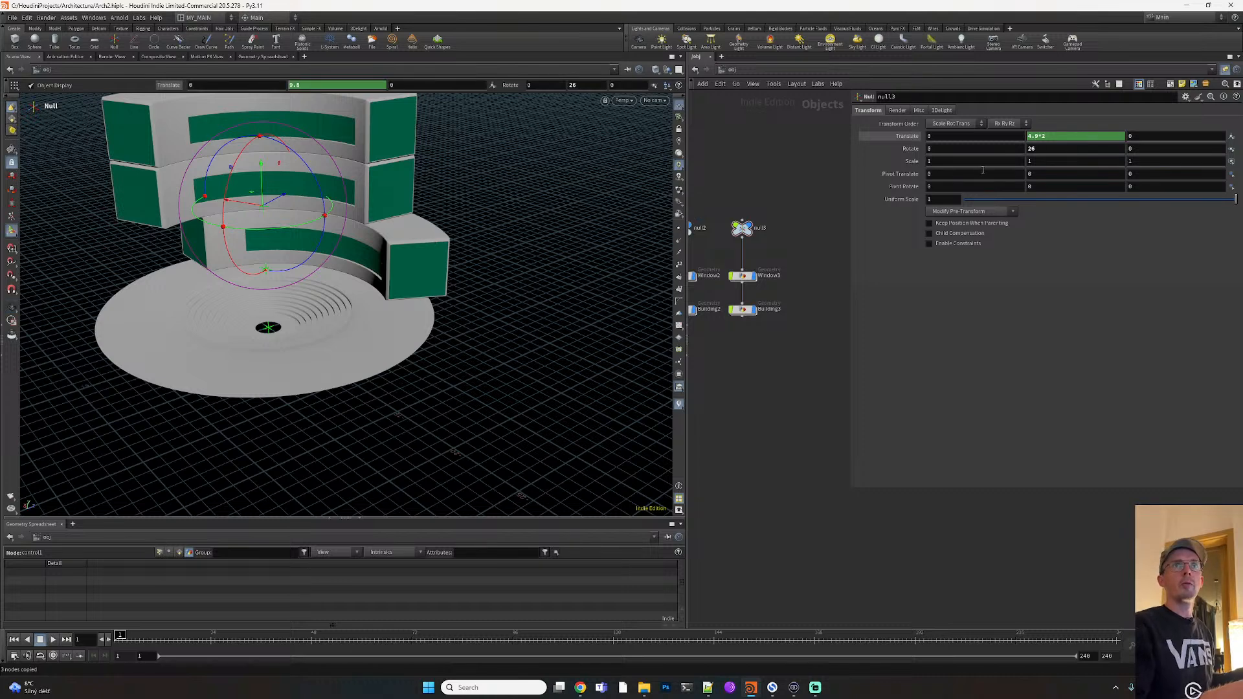
pyautogui.hotkey('ctrl', 'z')
pyautogui.hotkey('ctrl', 'z')
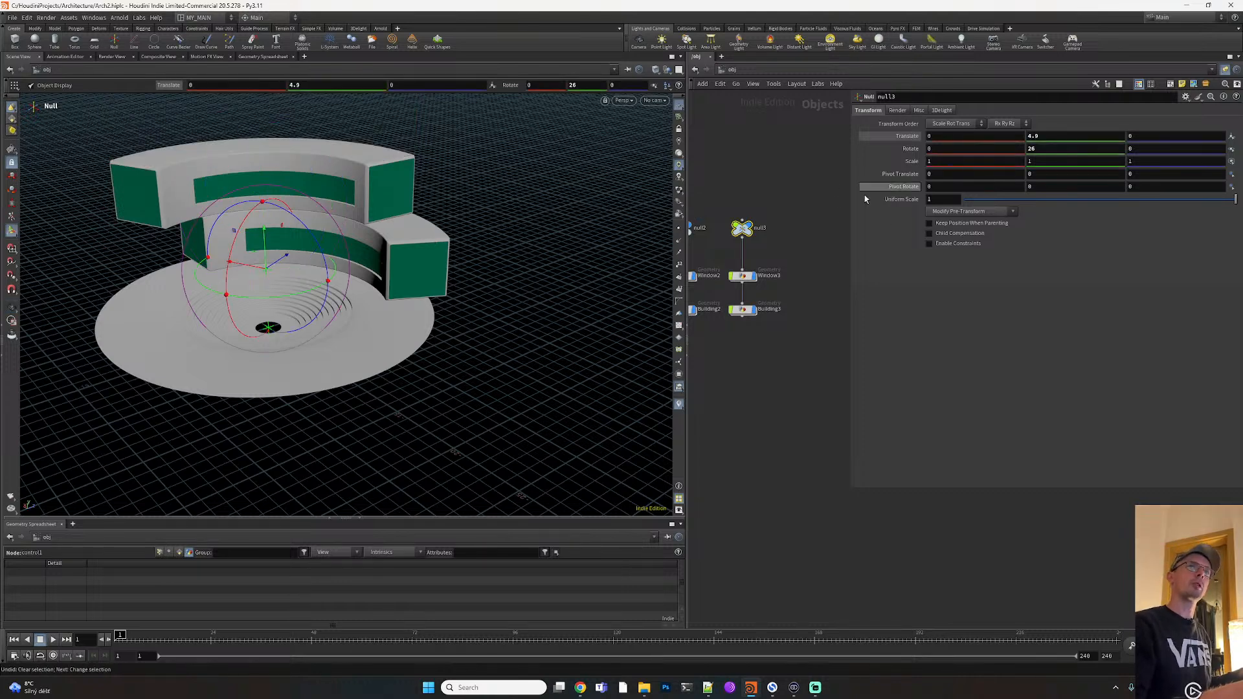
# Set null3's Translate Y to 4.9*2 and its Rotate Y to 56
pyautogui.press('h')
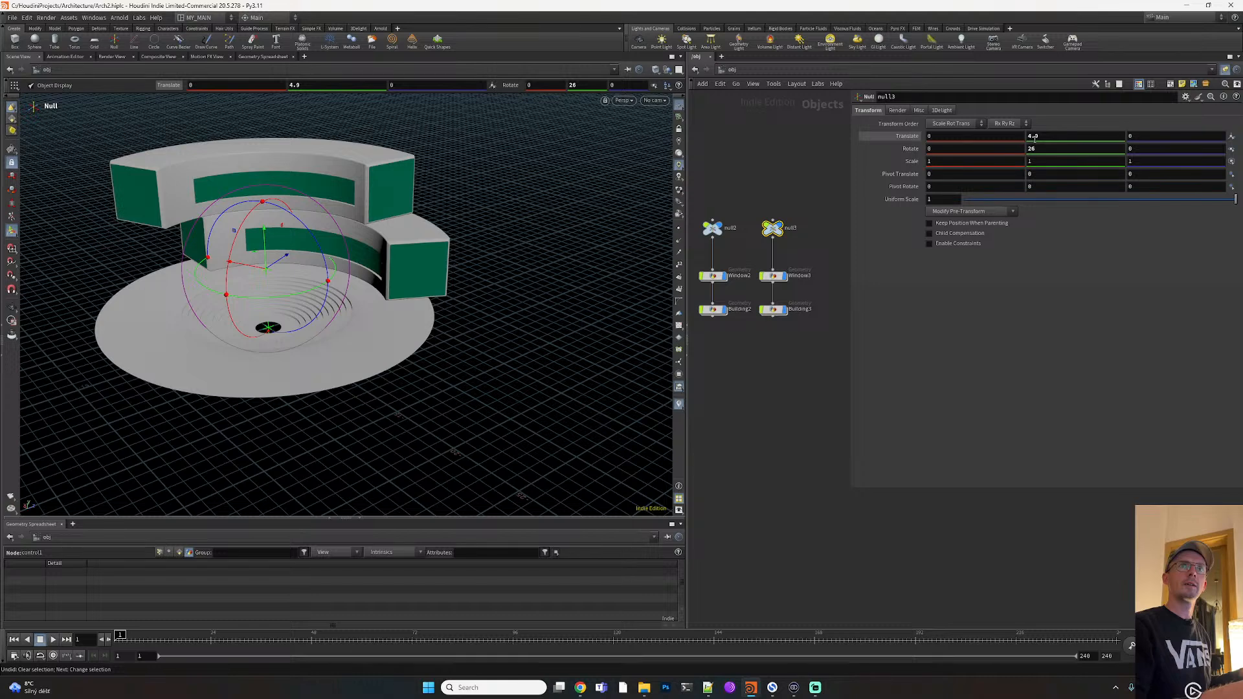
pyautogui.click(1042, 136)
pyautogui.write('*2')
pyautogui.press('Return')
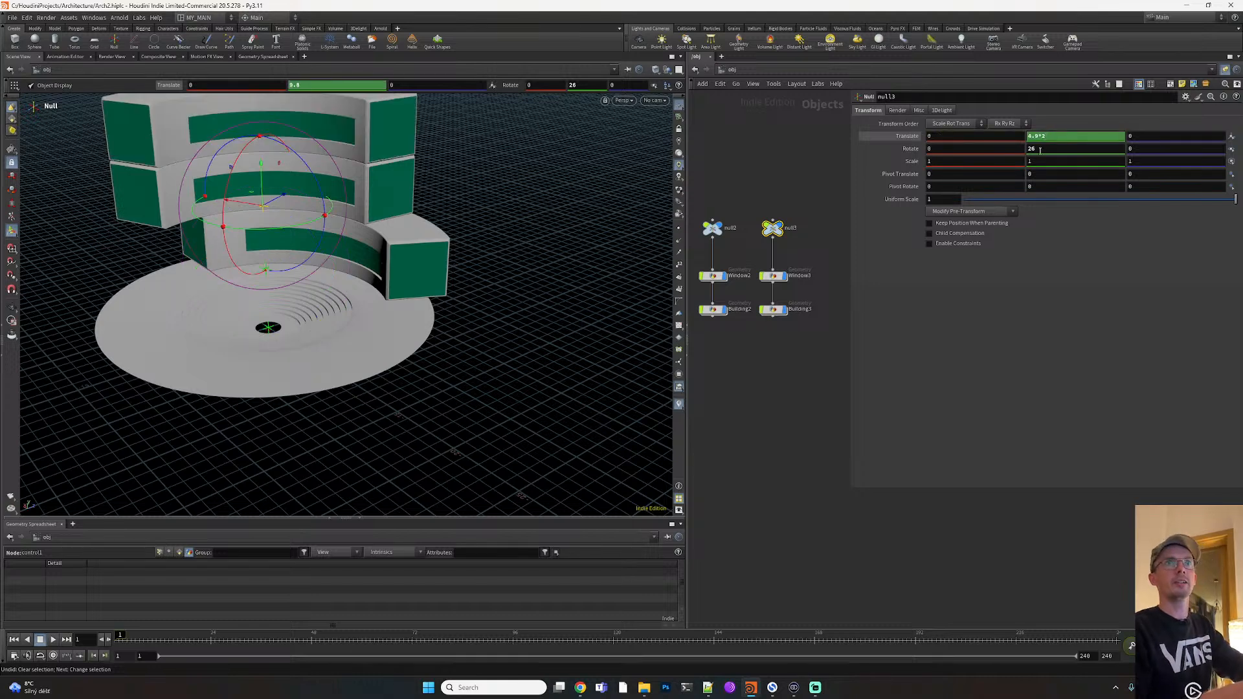
pyautogui.moveTo(1044, 148); pyautogui.dragTo(1067, 118, button='middle')
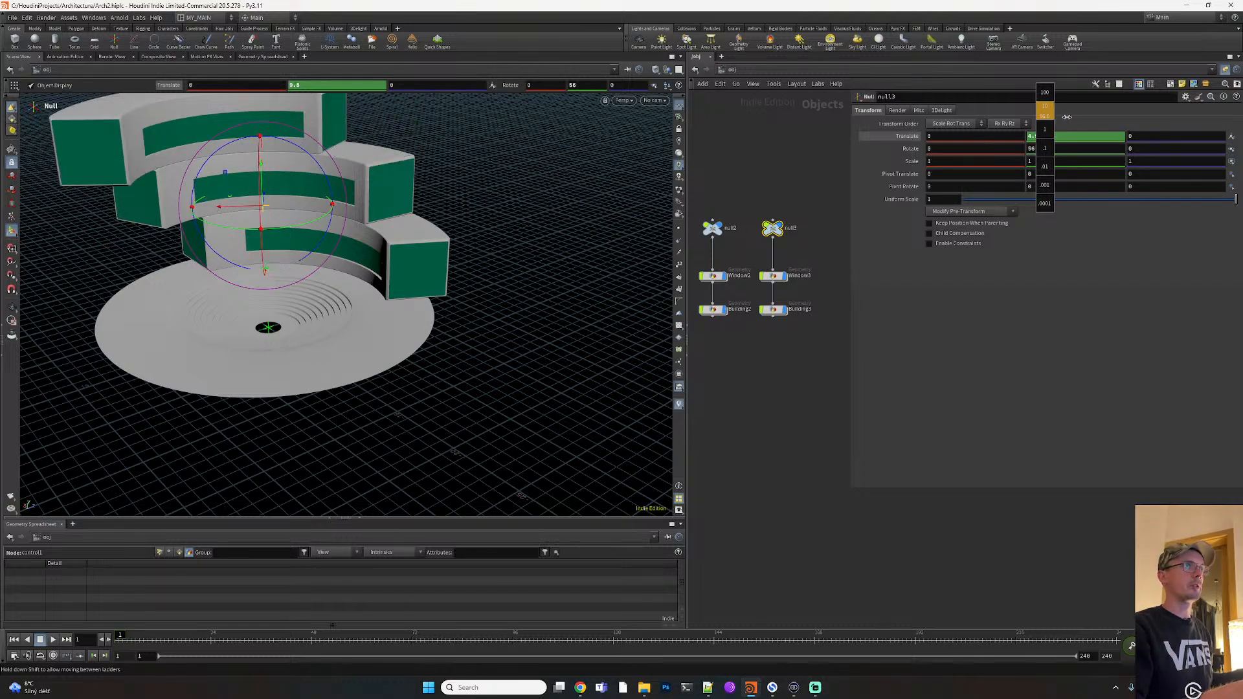
pyautogui.press('Escape')
# Compare the offsets of the three stacked levels with the reference image in the browser from a similar viewpoint
pyautogui.moveTo(546, 347); pyautogui.dragTo(363, 395)
pyautogui.moveTo(363, 394); pyautogui.dragTo(440, 343, button='right')
pyautogui.moveTo(441, 343); pyautogui.dragTo(436, 408, button='middle')
pyautogui.moveTo(436, 408); pyautogui.dragTo(416, 390)
pyautogui.hotkey('alt', 'Tab')
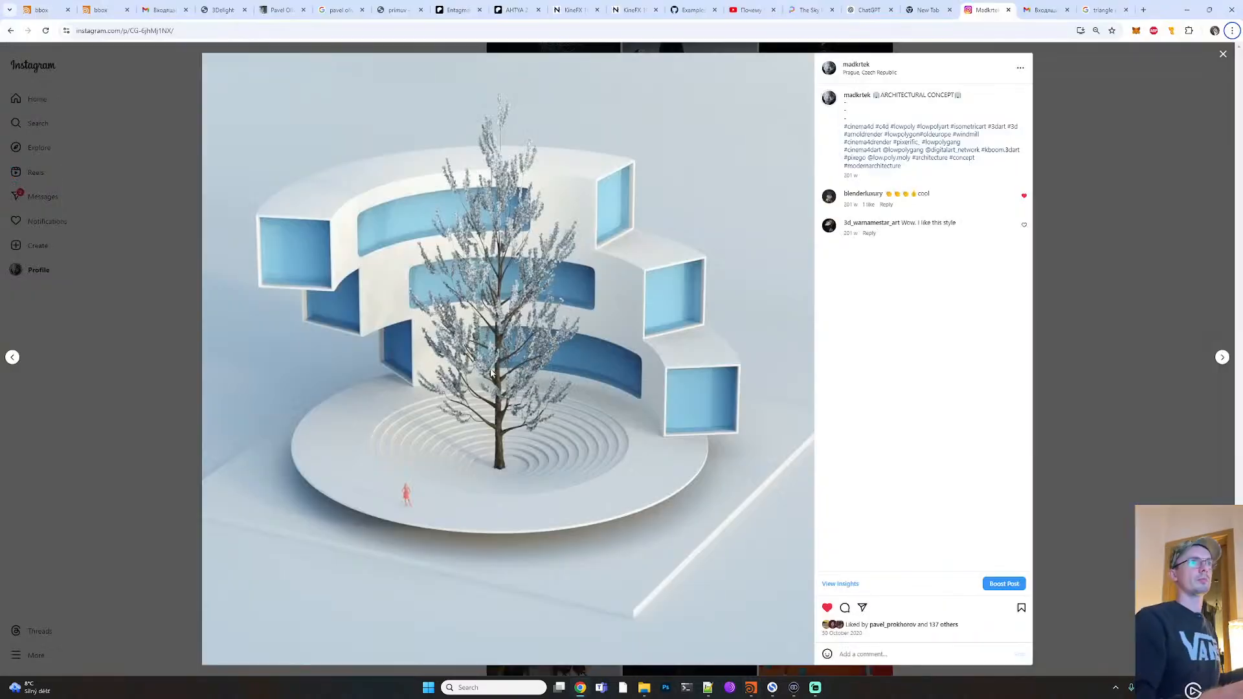
pyautogui.hotkey('alt', 'Tab')
pyautogui.hotkey('alt', 'Tab')
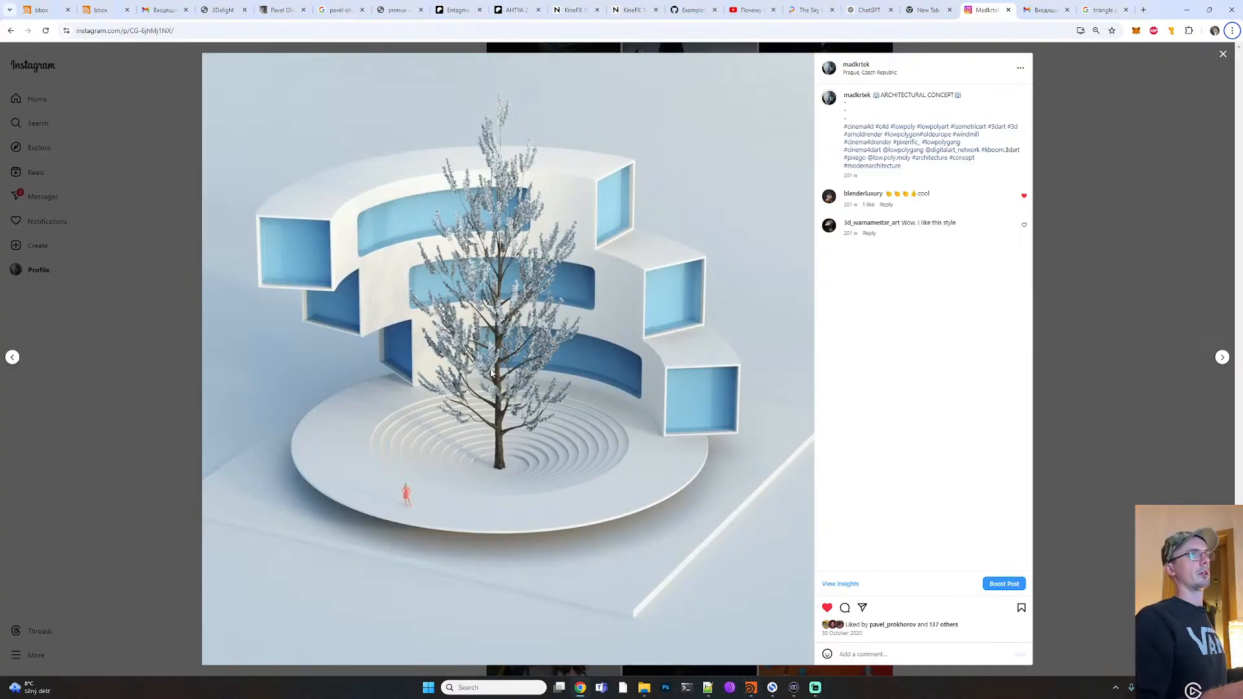
pyautogui.hotkey('alt', 'Tab')
pyautogui.moveTo(491, 369)
pyautogui.keyDown('alt'); pyautogui.mouseDown()
pyautogui.moveTo(546, 335)
pyautogui.moveTo(555, 355)
pyautogui.moveTo(494, 371)
pyautogui.mouseUp(); pyautogui.keyUp('alt')
# Add an Attribute Wrangle after color1 inside the Window1 object and make it the displayed node
pyautogui.moveTo(718, 365); pyautogui.dragTo(789, 356, button='middle')
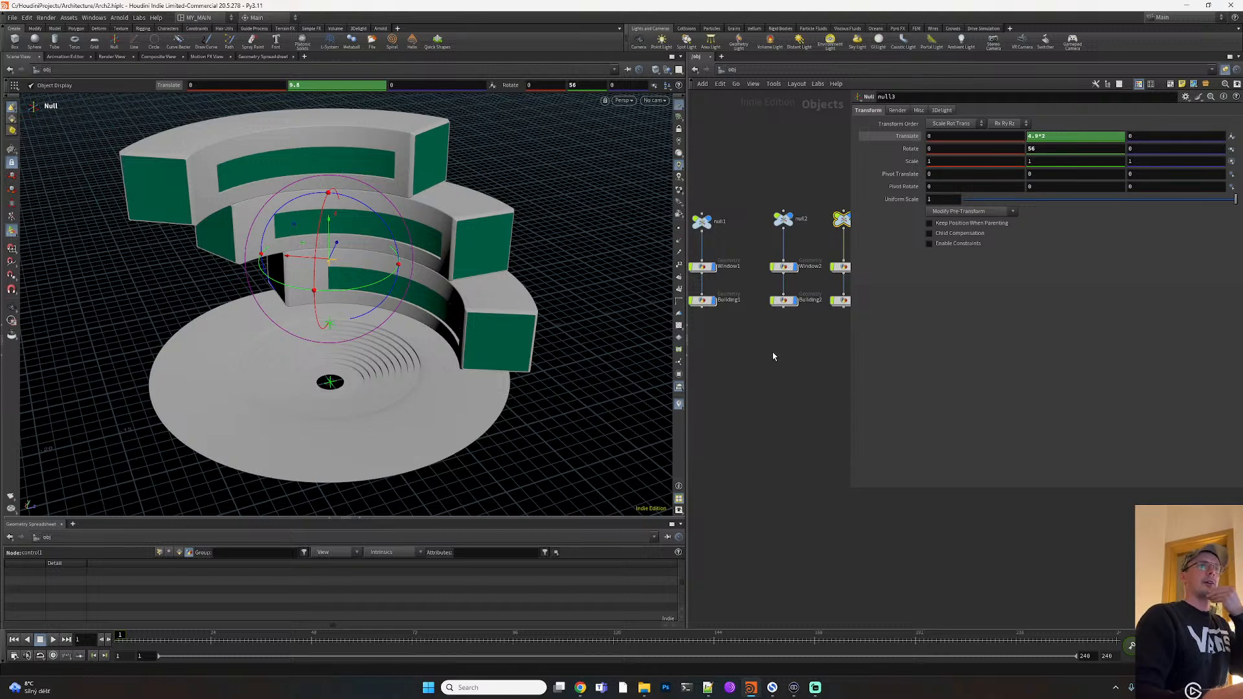
pyautogui.moveTo(752, 344); pyautogui.dragTo(790, 307, button='middle')
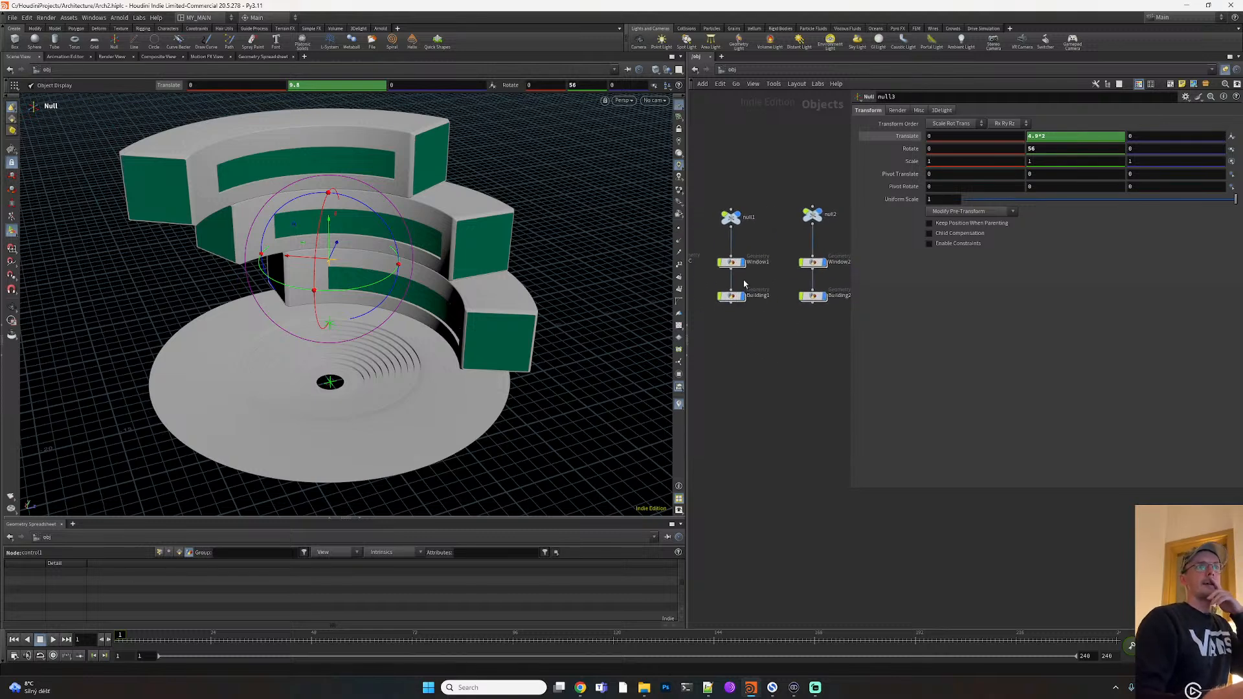
pyautogui.doubleClick(732, 264)
pyautogui.moveTo(751, 374); pyautogui.dragTo(760, 370, button='middle')
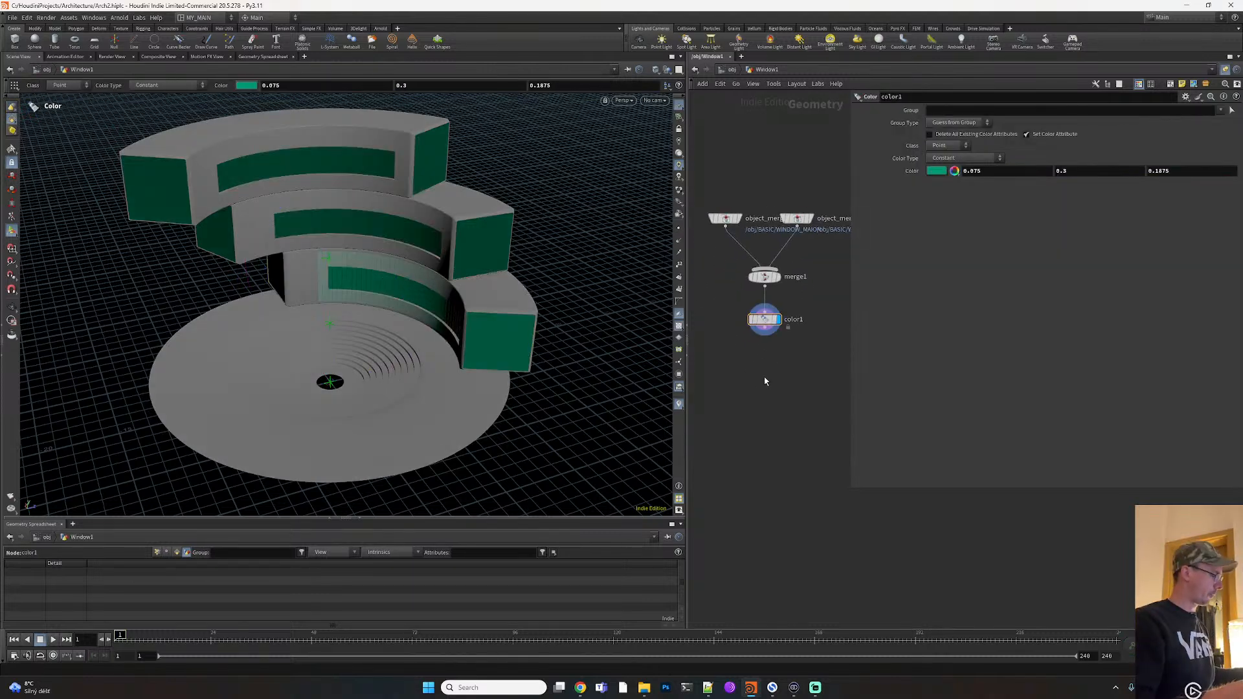
pyautogui.press('Tab')
pyautogui.write('wra')
pyautogui.click(877, 393)
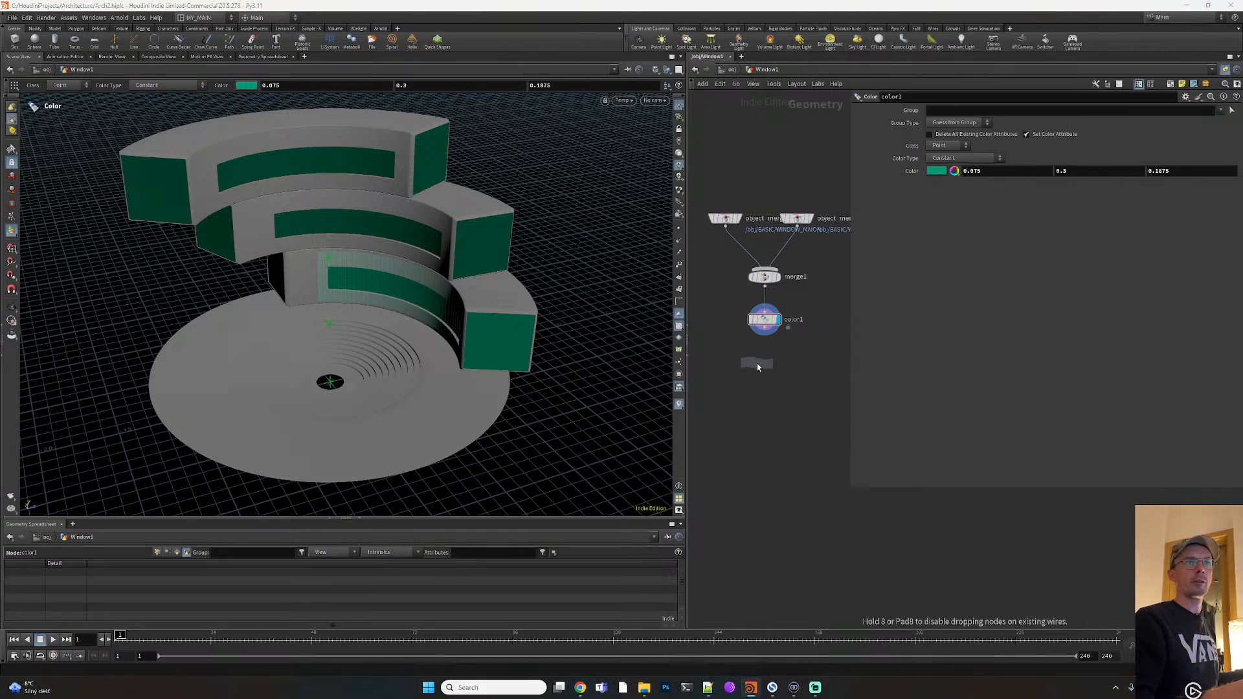
pyautogui.click(757, 363)
pyautogui.moveTo(763, 370); pyautogui.dragTo(767, 369)
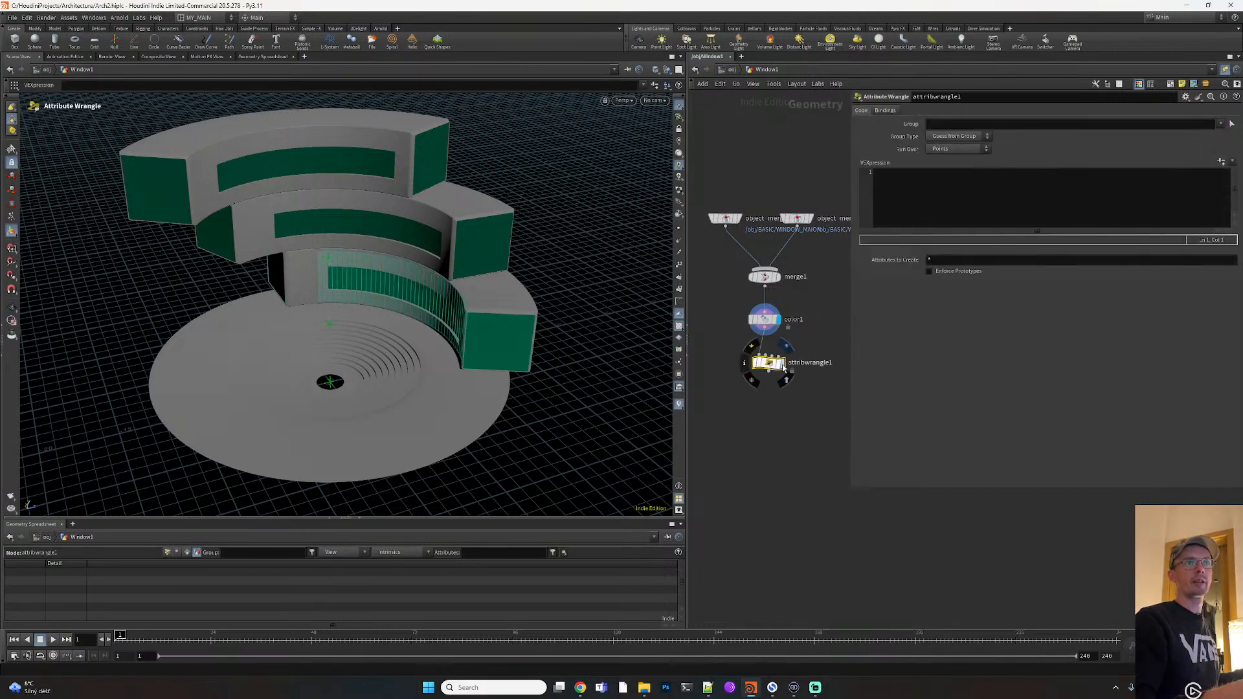
pyautogui.click(781, 362)
pyautogui.click(917, 186)
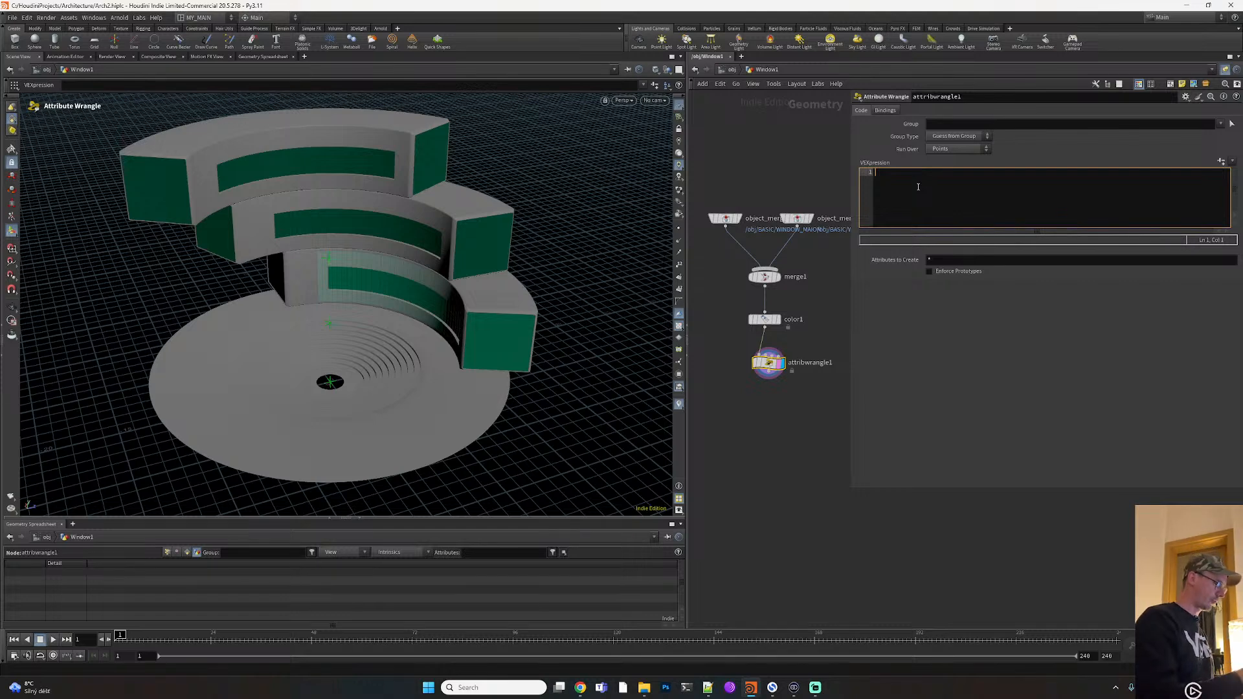
pyautogui.write('gl_wirefram =1;')
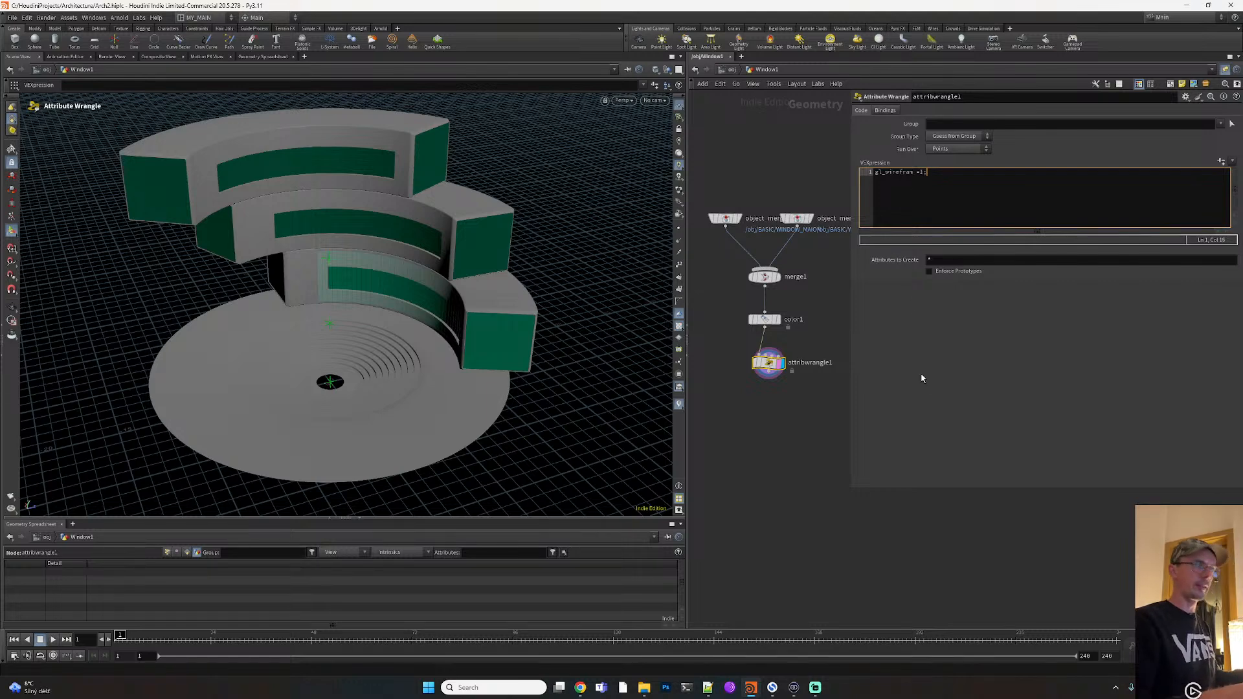
pyautogui.click(921, 375)
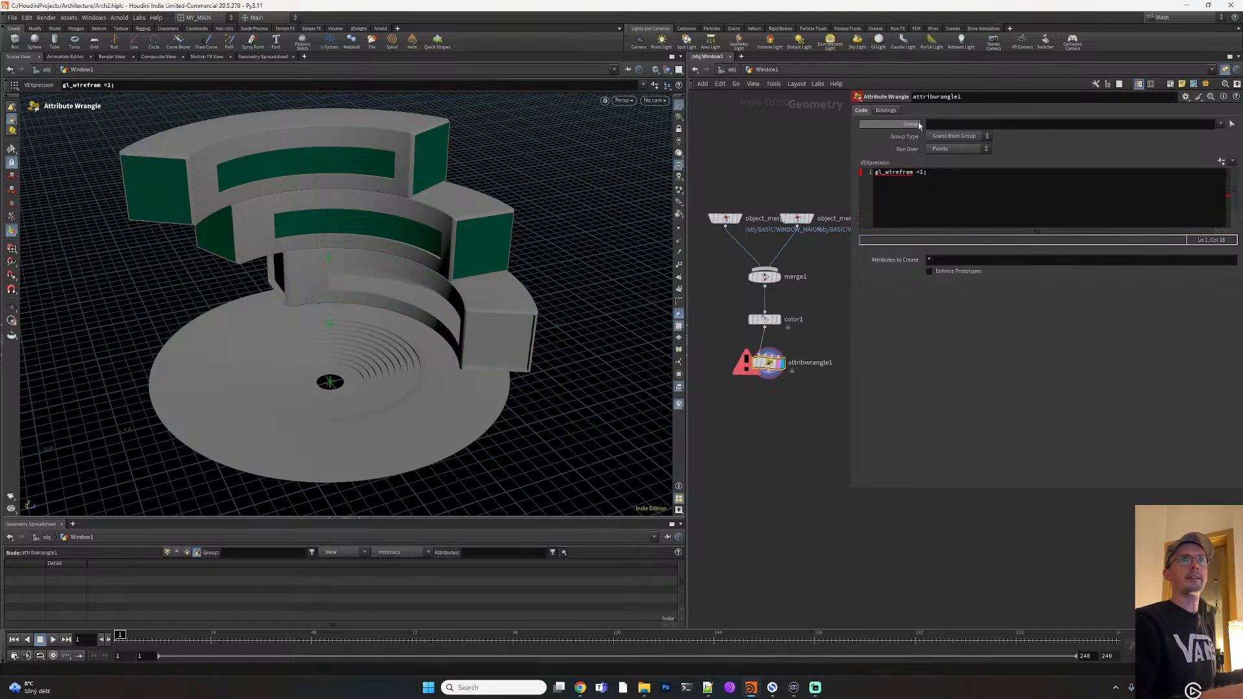
pyautogui.click(875, 172)
pyautogui.write('@')
pyautogui.click(890, 329)
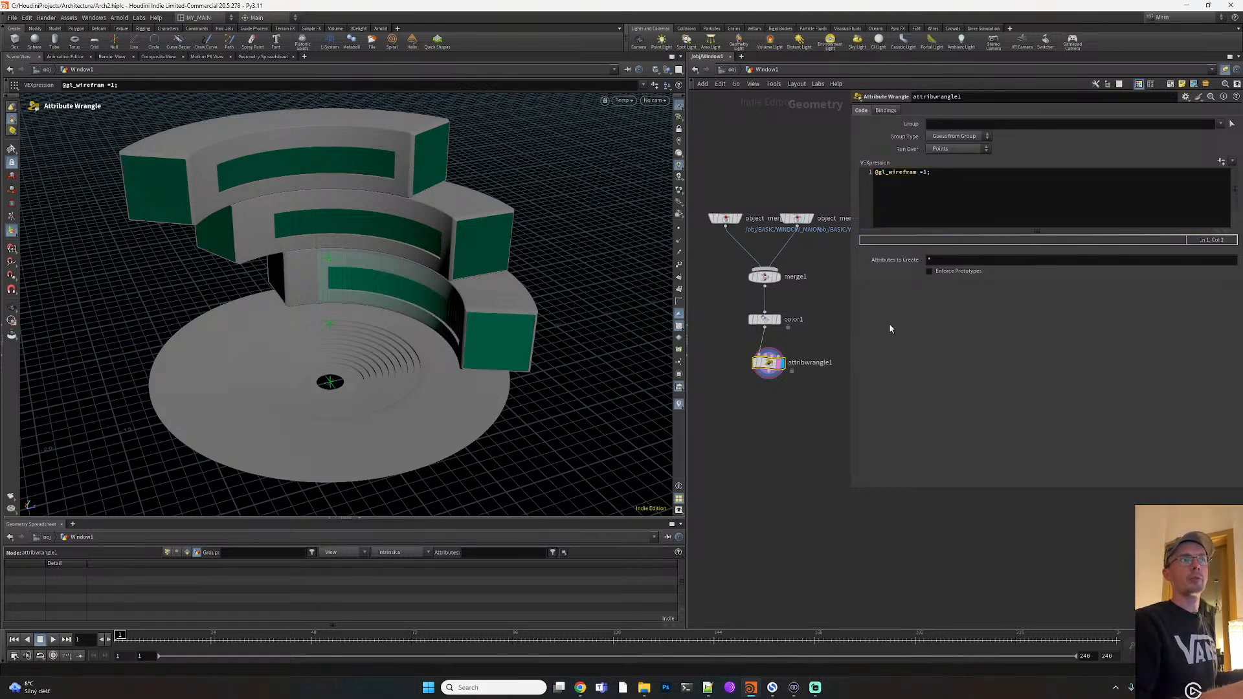
# Try running the wrangle over detail, points and primitives, leaving Run Over at Detail (only once), and inspect the window shading
pyautogui.keyDown('alt'); pyautogui.moveTo(425, 315); pyautogui.dragTo(458, 260, button='right'); pyautogui.keyUp('alt')
pyautogui.moveTo(532, 227); pyautogui.dragTo(481, 252)
pyautogui.press('Return')
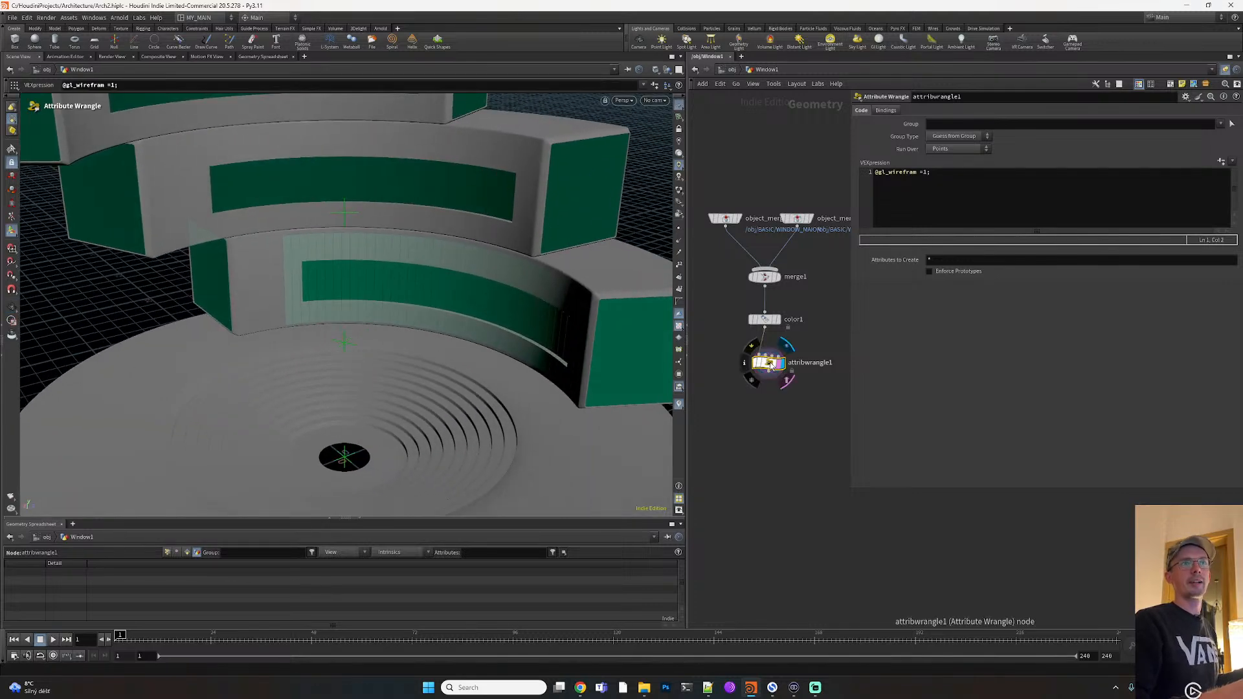
pyautogui.click(958, 148)
pyautogui.click(954, 154)
pyautogui.click(954, 150)
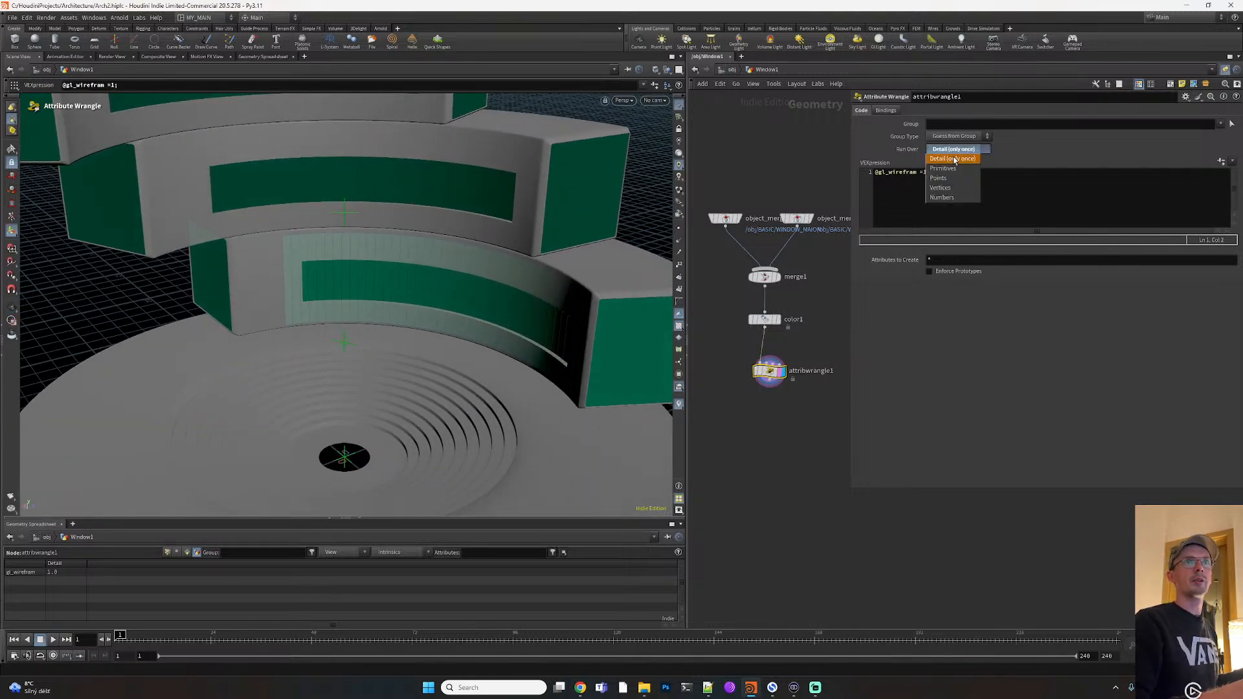
pyautogui.click(953, 177)
pyautogui.click(955, 151)
pyautogui.click(954, 160)
pyautogui.click(953, 150)
pyautogui.click(946, 169)
pyautogui.click(947, 151)
pyautogui.click(949, 159)
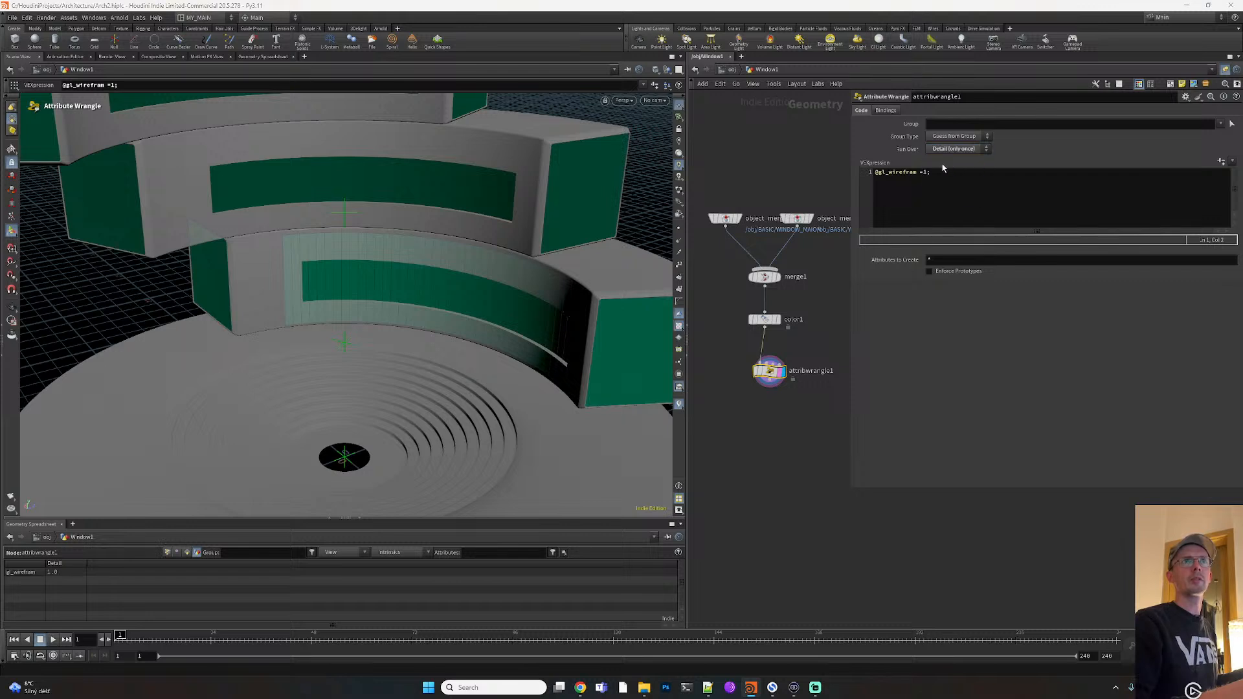
pyautogui.press('Escape')
pyautogui.moveTo(530, 431); pyautogui.dragTo(529, 374)
pyautogui.press('Return')
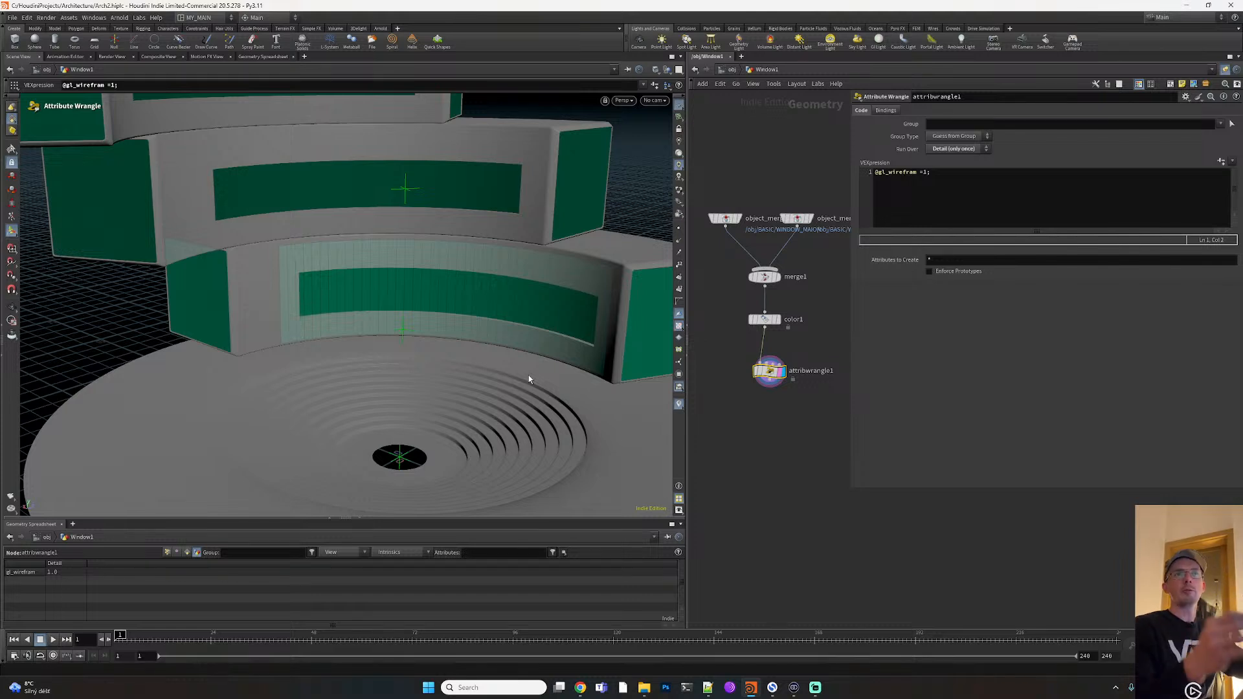
# Delete the attribute wrangle from Window1 and return to the object level
pyautogui.rightClick(538, 364)
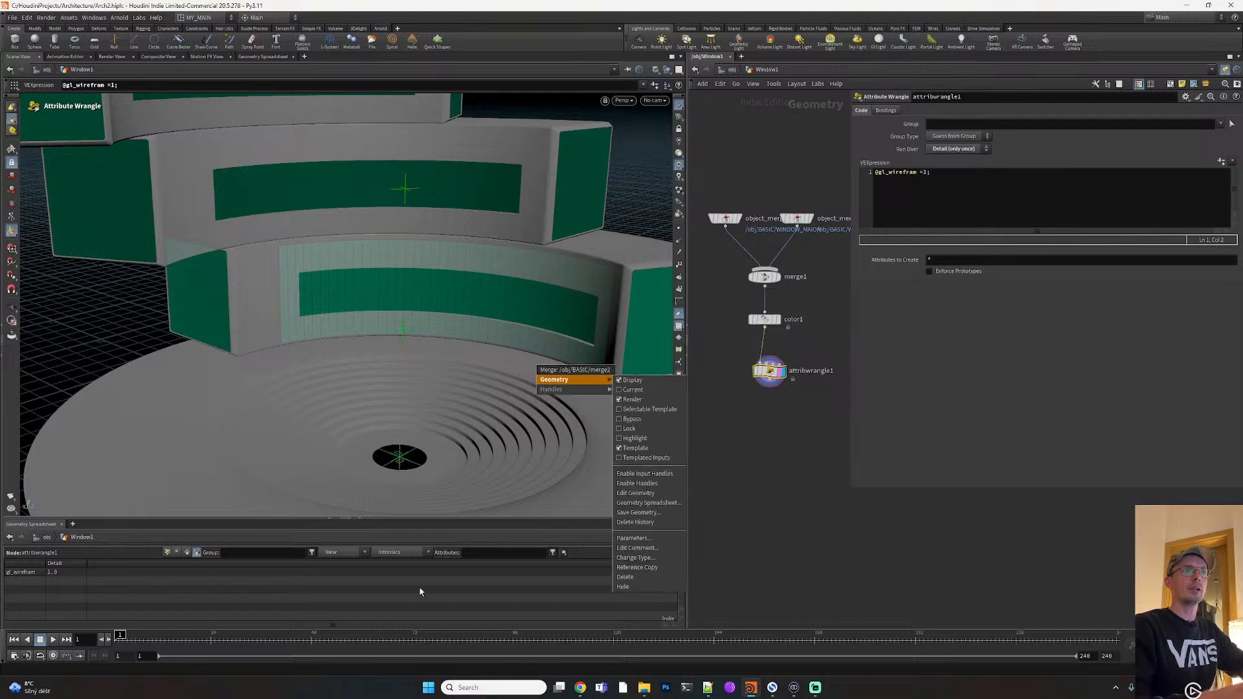
pyautogui.click(771, 371)
pyautogui.press('Delete')
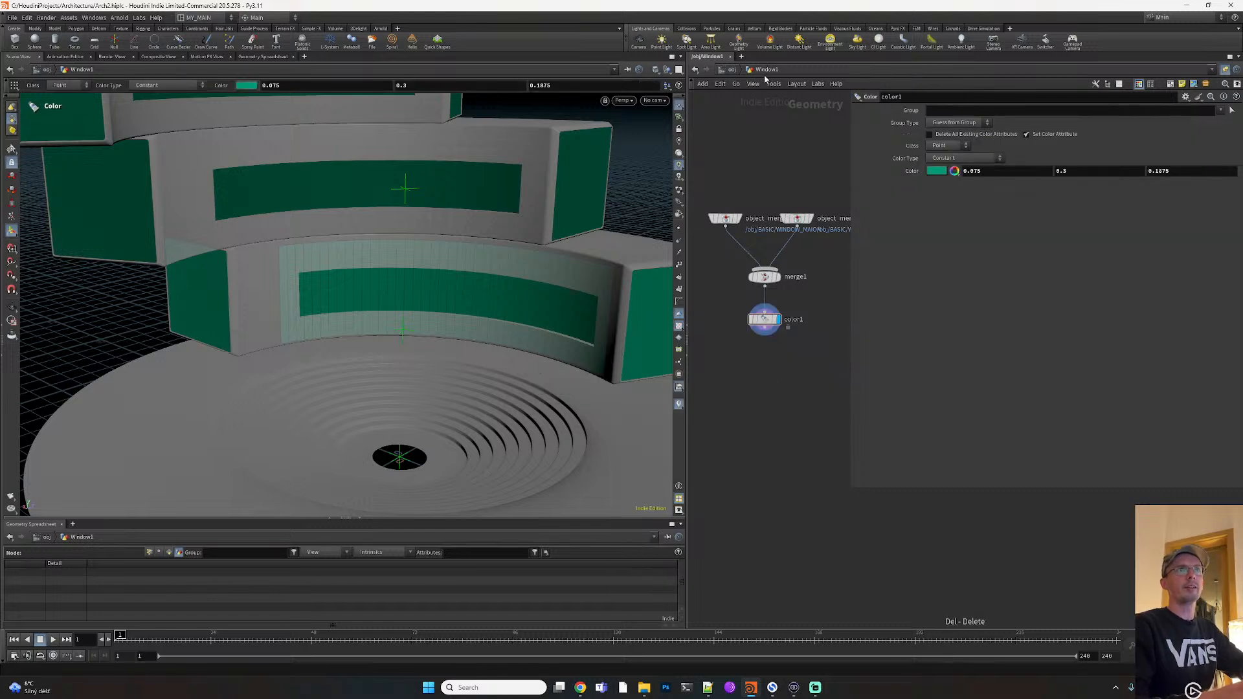
pyautogui.click(726, 70)
# View the whole stacked building from the reference's angle and check it against the reference image in the browser
pyautogui.keyDown('alt'); pyautogui.moveTo(470, 310); pyautogui.dragTo(441, 343, button='right'); pyautogui.keyUp('alt')
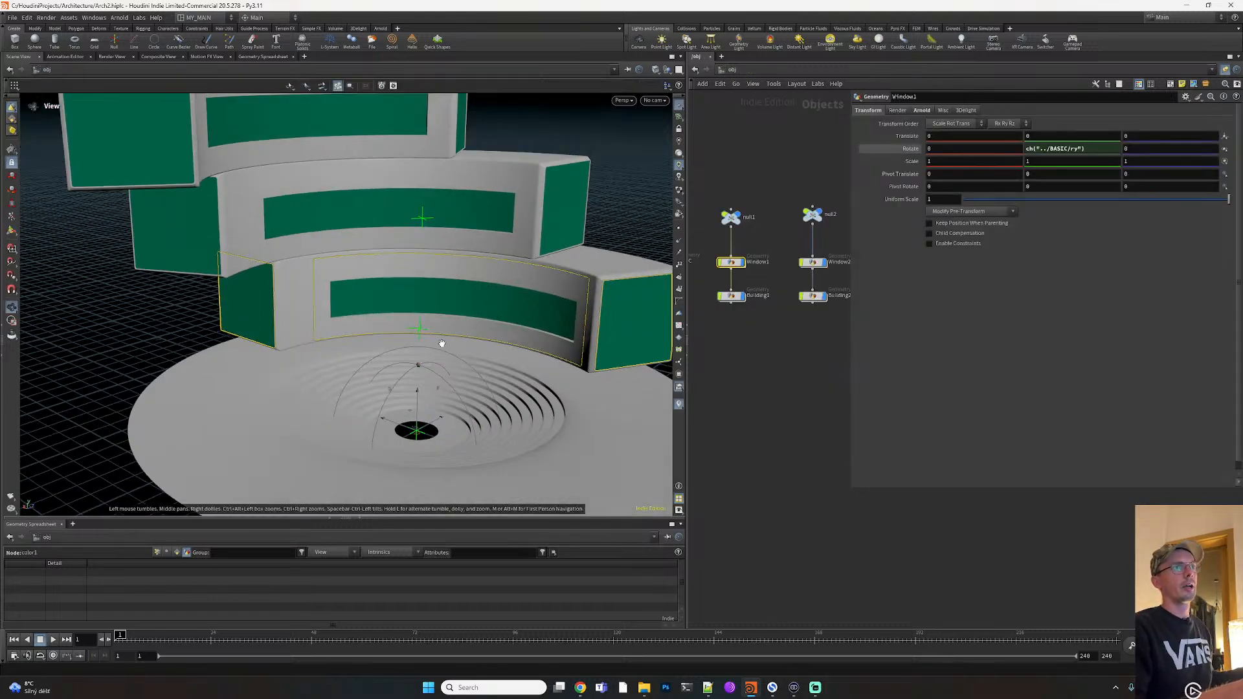
pyautogui.keyDown('alt'); pyautogui.moveTo(441, 344); pyautogui.dragTo(457, 358); pyautogui.keyUp('alt')
pyautogui.keyDown('alt'); pyautogui.moveTo(457, 358); pyautogui.dragTo(352, 419, button='right'); pyautogui.keyUp('alt')
pyautogui.keyDown('alt'); pyautogui.moveTo(353, 419); pyautogui.dragTo(366, 393); pyautogui.keyUp('alt')
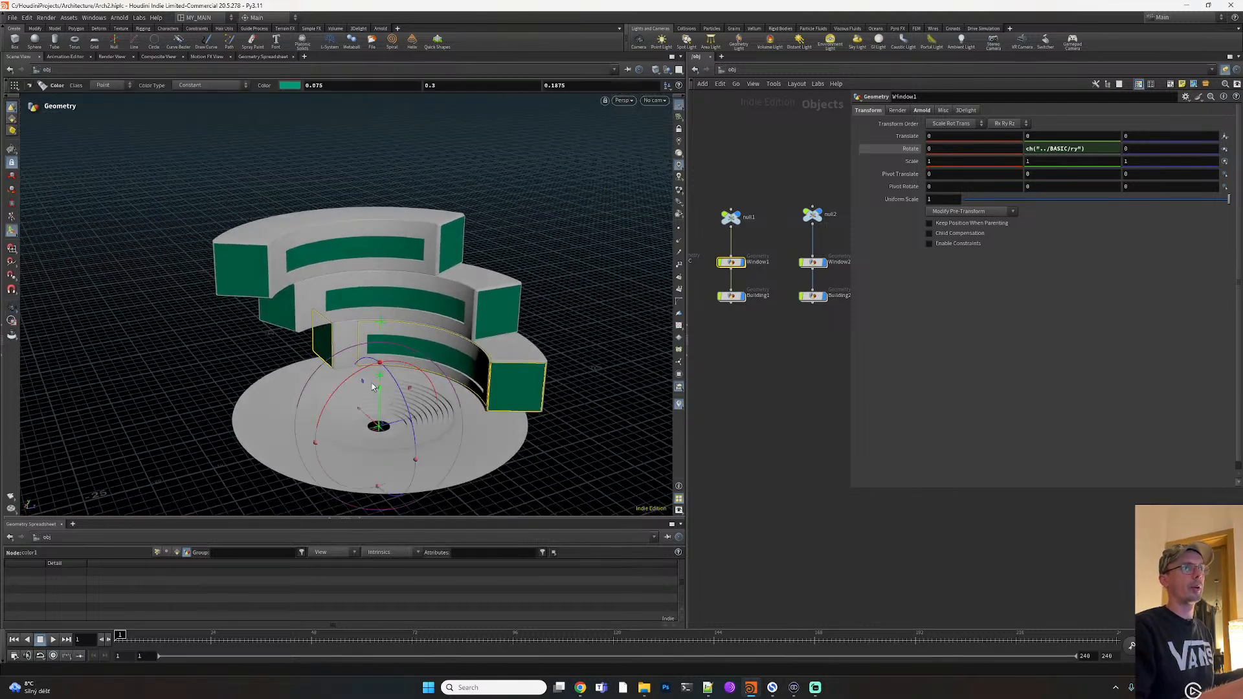
pyautogui.click(580, 687)
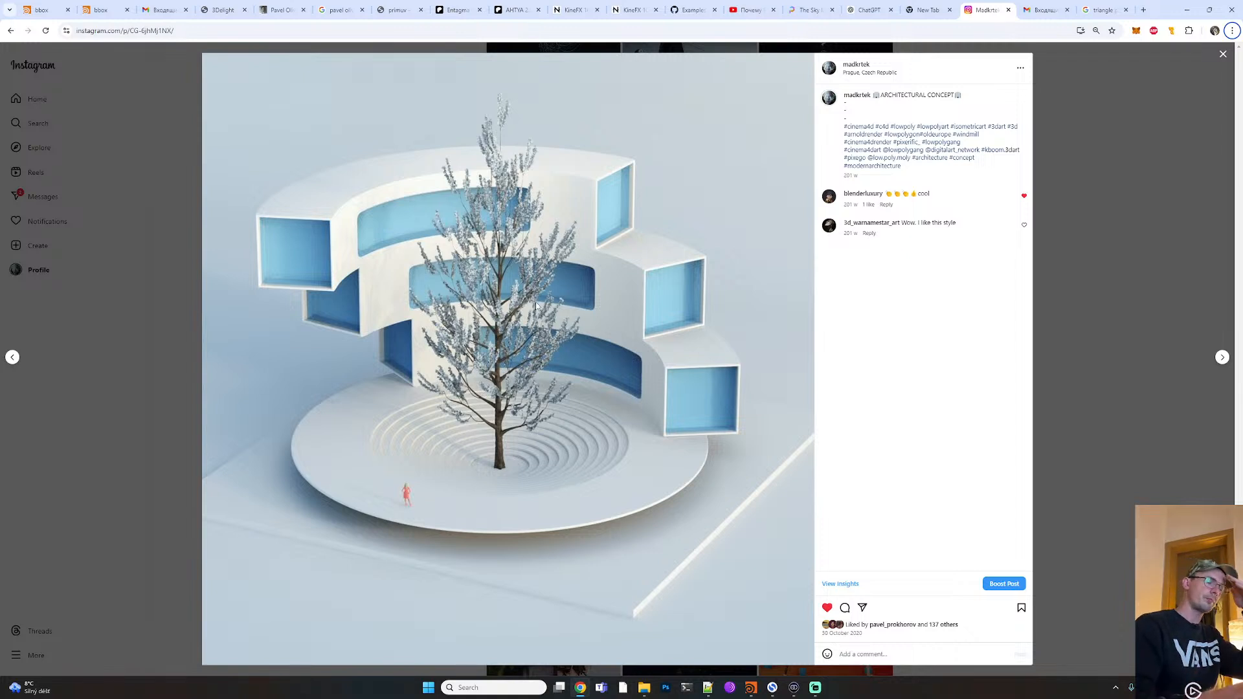
# Find SpeedTree Cinema Modeler through the Windows search and launch it
pyautogui.click(496, 690)
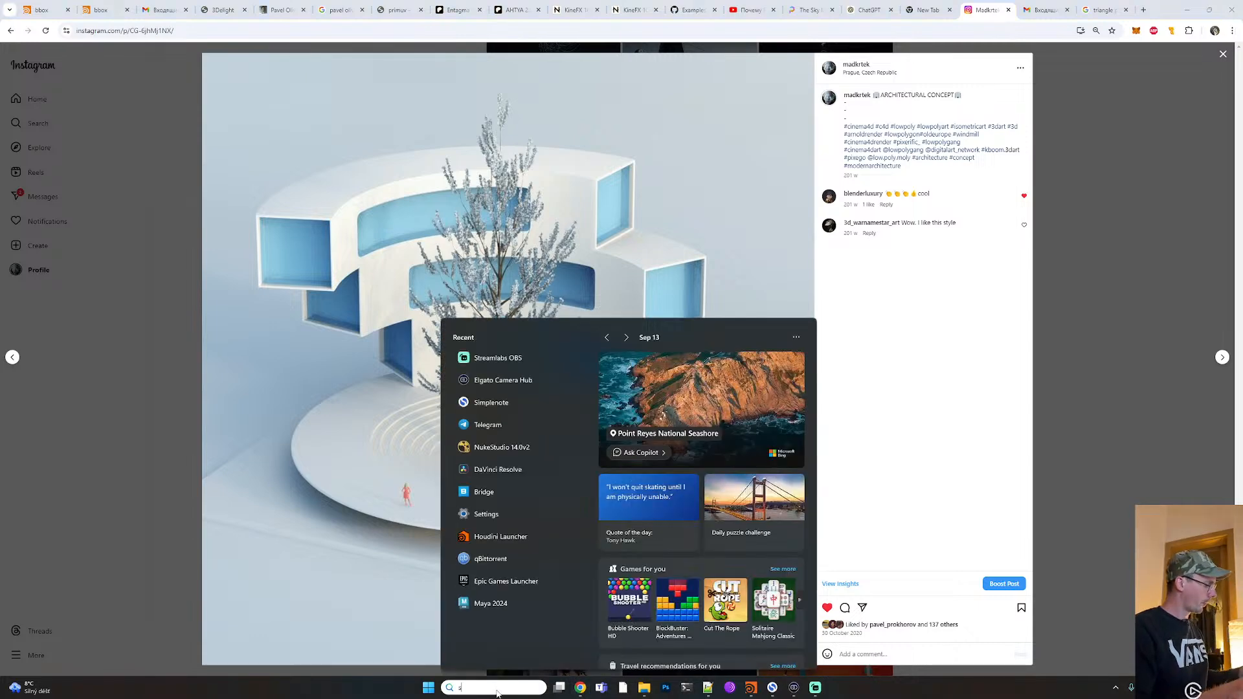
pyautogui.write('speed')
pyautogui.click(532, 391)
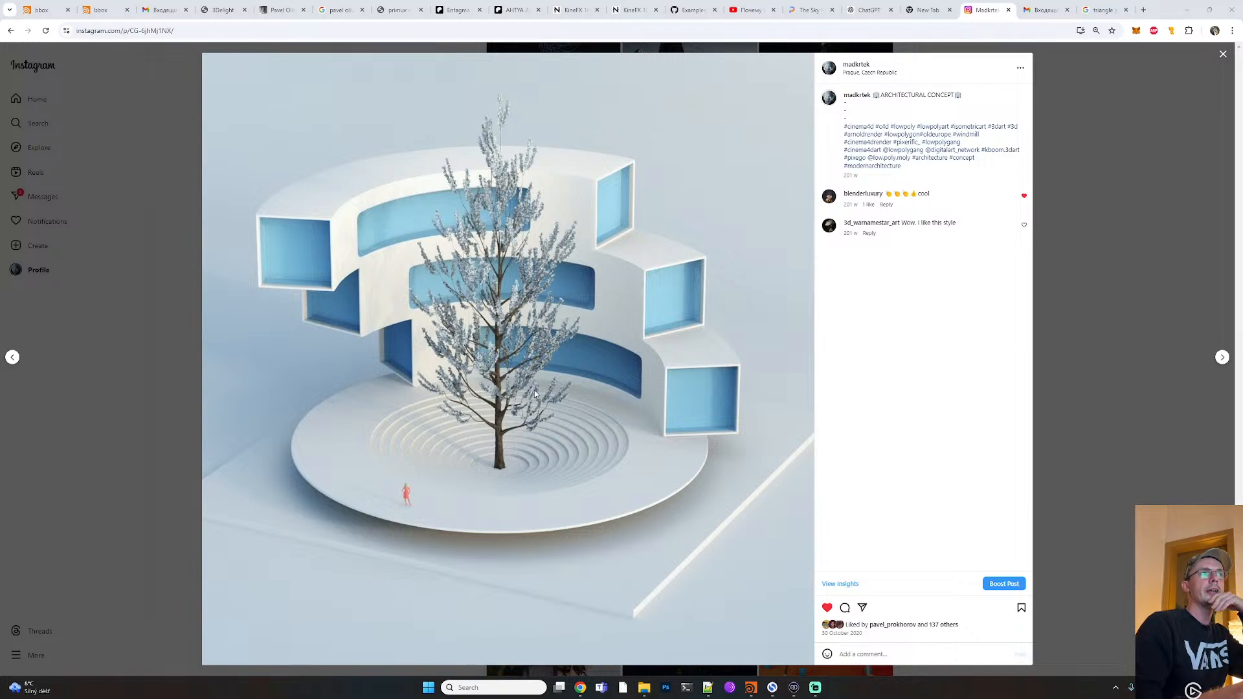
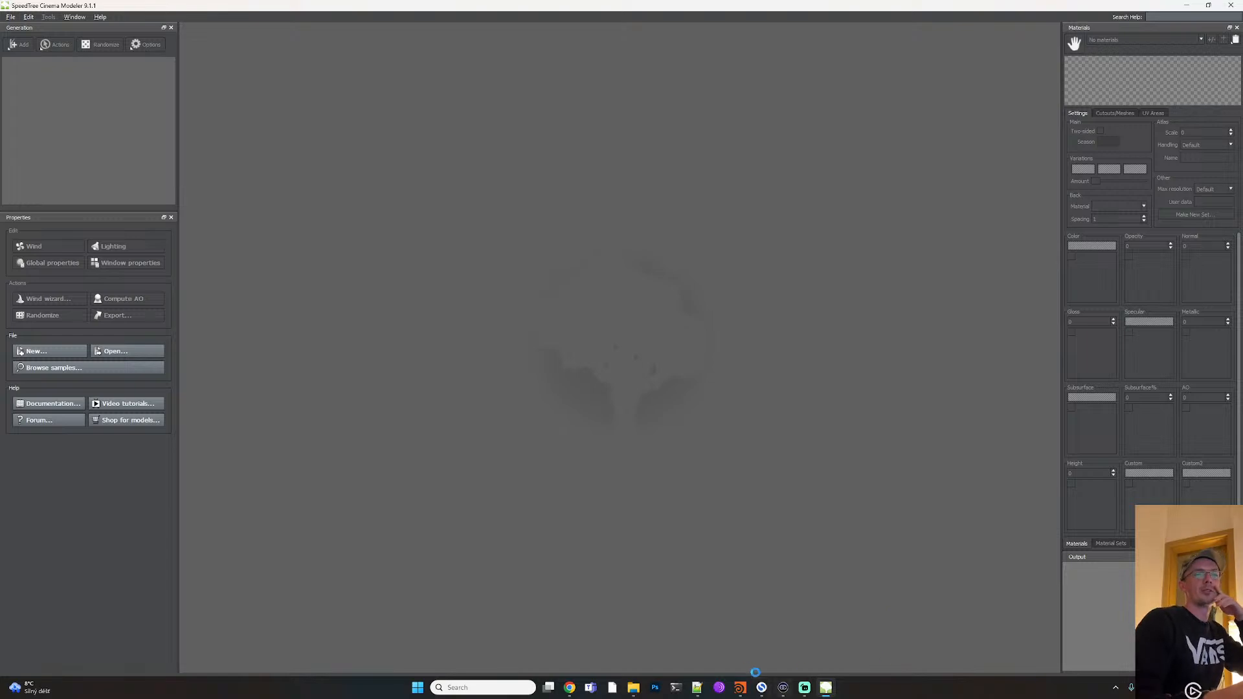
pyautogui.click(740, 688)
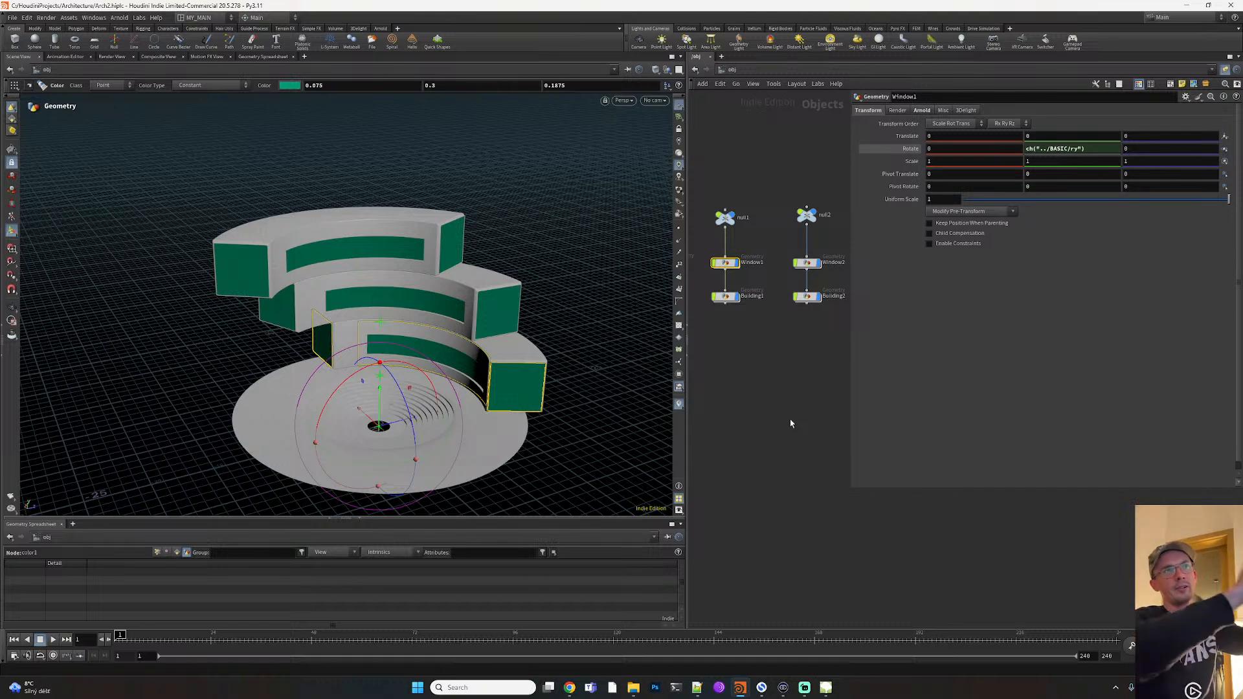
pyautogui.moveTo(785, 424); pyautogui.dragTo(797, 414, button='middle')
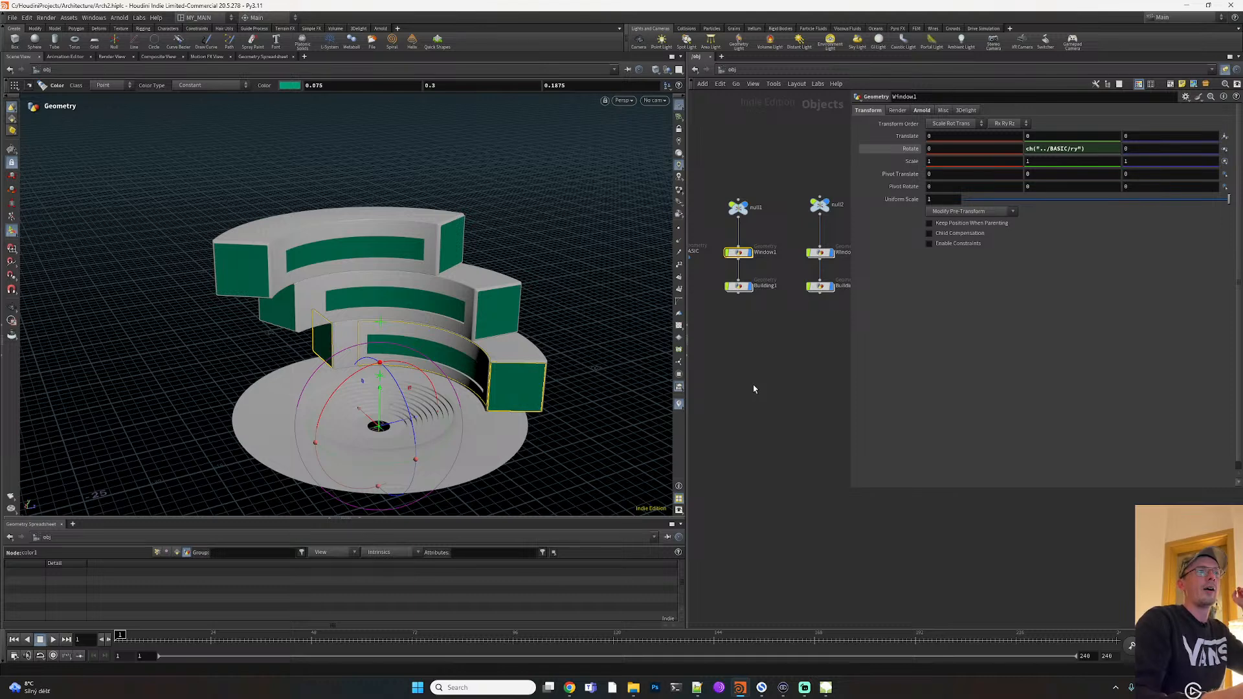
# Switch to SpeedTree and create a new tree from the Sapling template
pyautogui.click(827, 688)
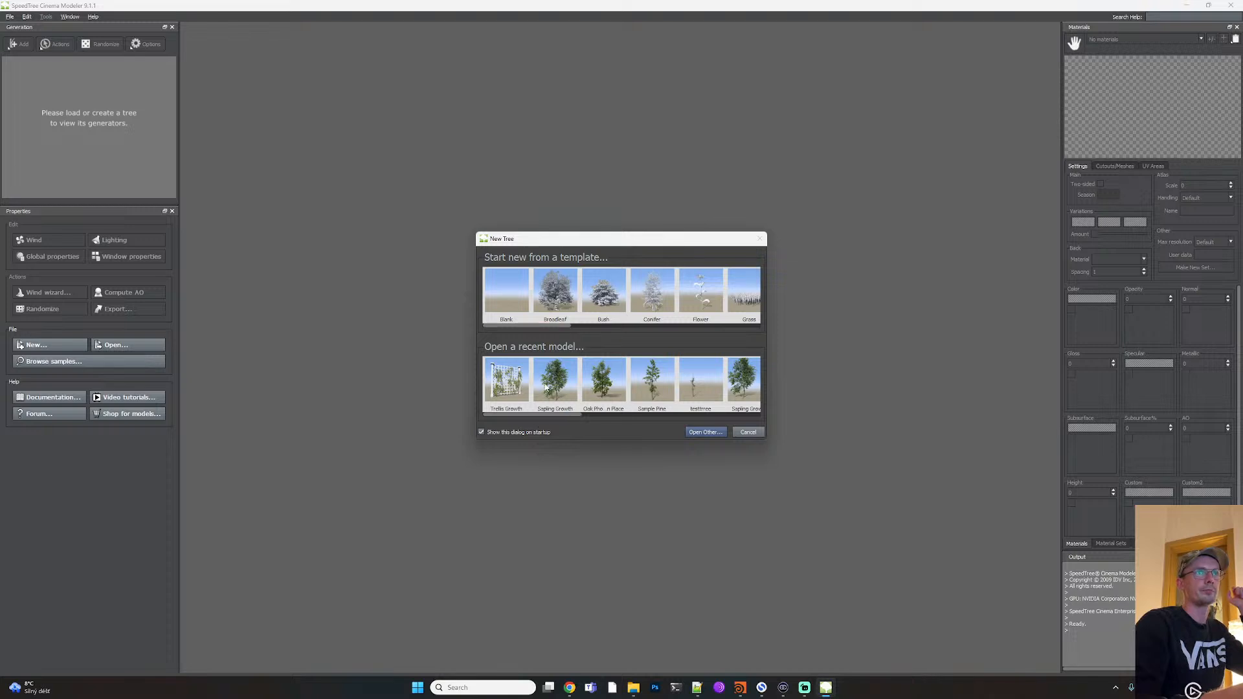
pyautogui.moveTo(541, 418); pyautogui.dragTo(572, 425)
pyautogui.moveTo(554, 326); pyautogui.dragTo(745, 337)
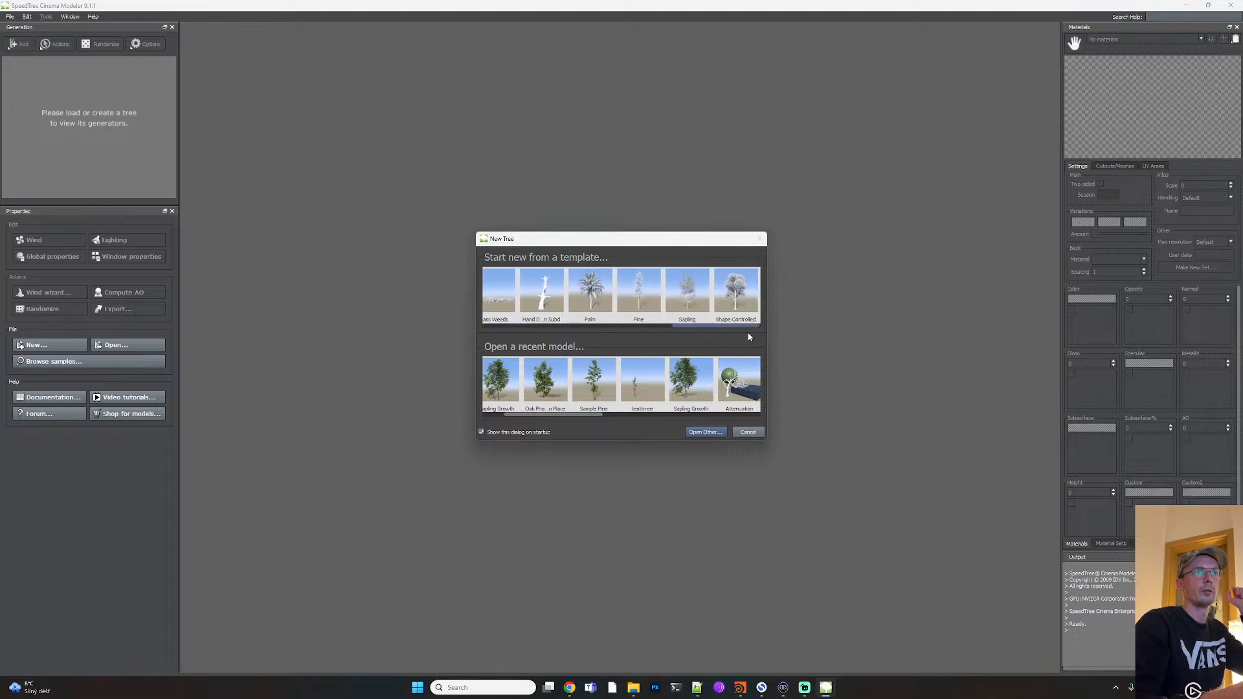
pyautogui.click(685, 304)
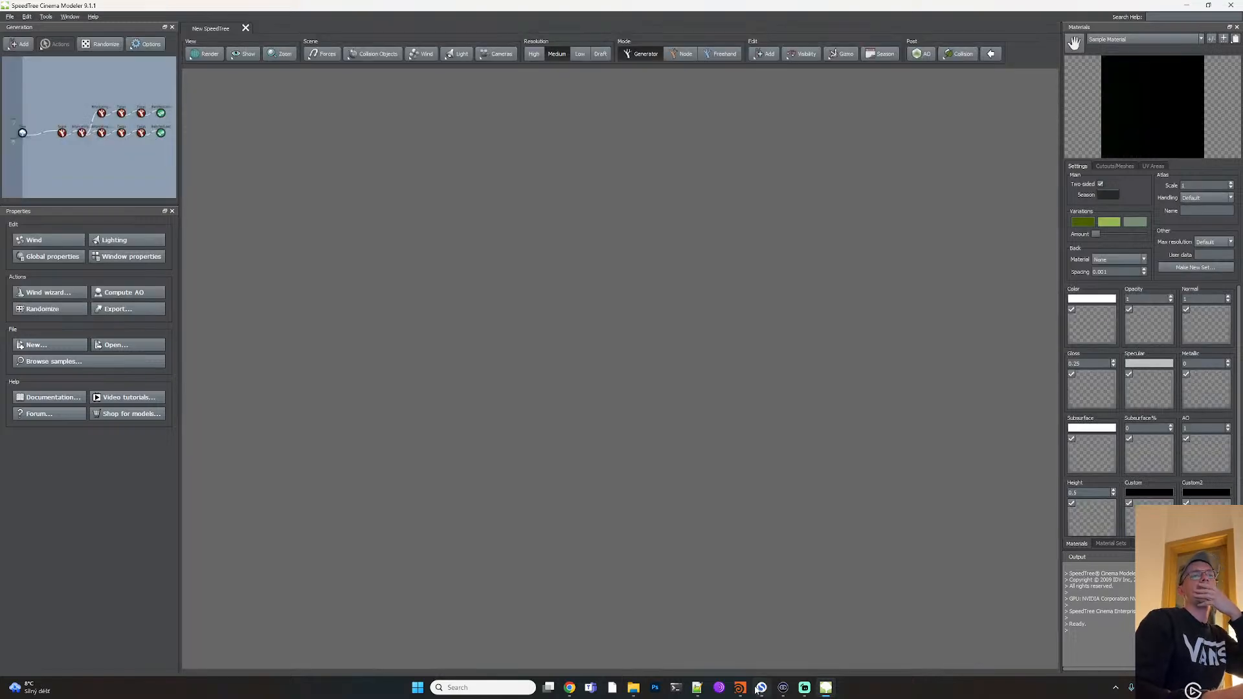
# Study the tree in the browser's reference image and compare it with the new sapling in SpeedTree
pyautogui.click(569, 687)
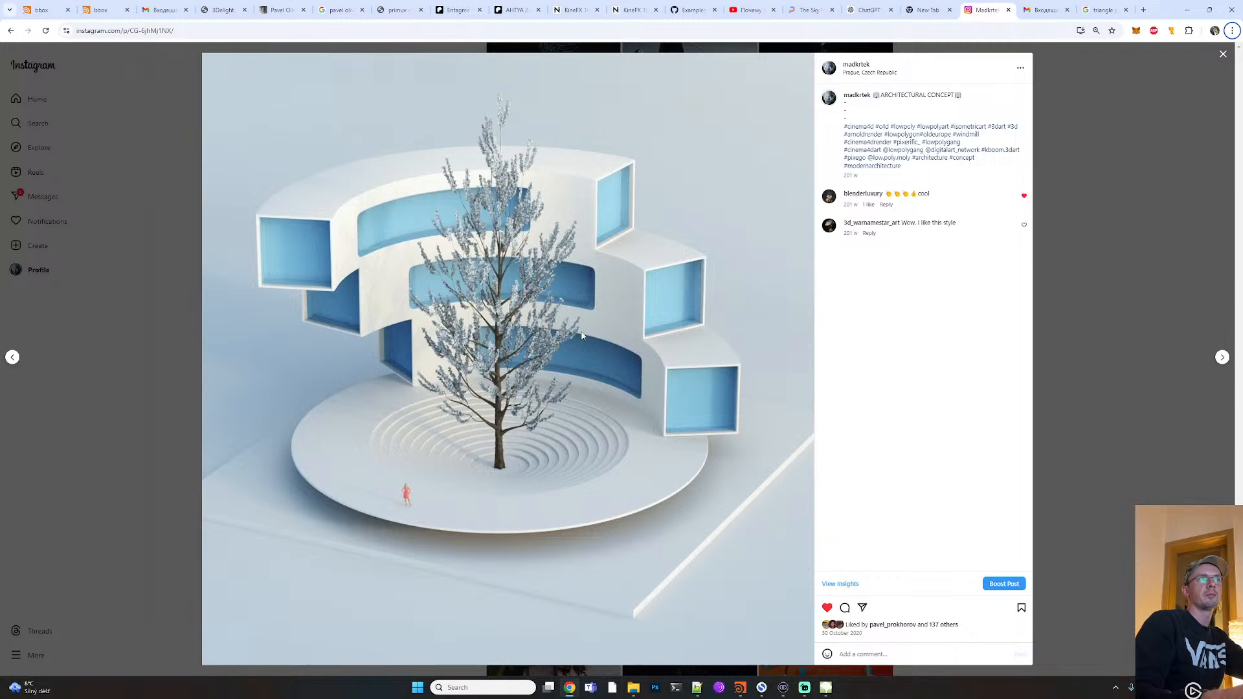
pyautogui.click(825, 687)
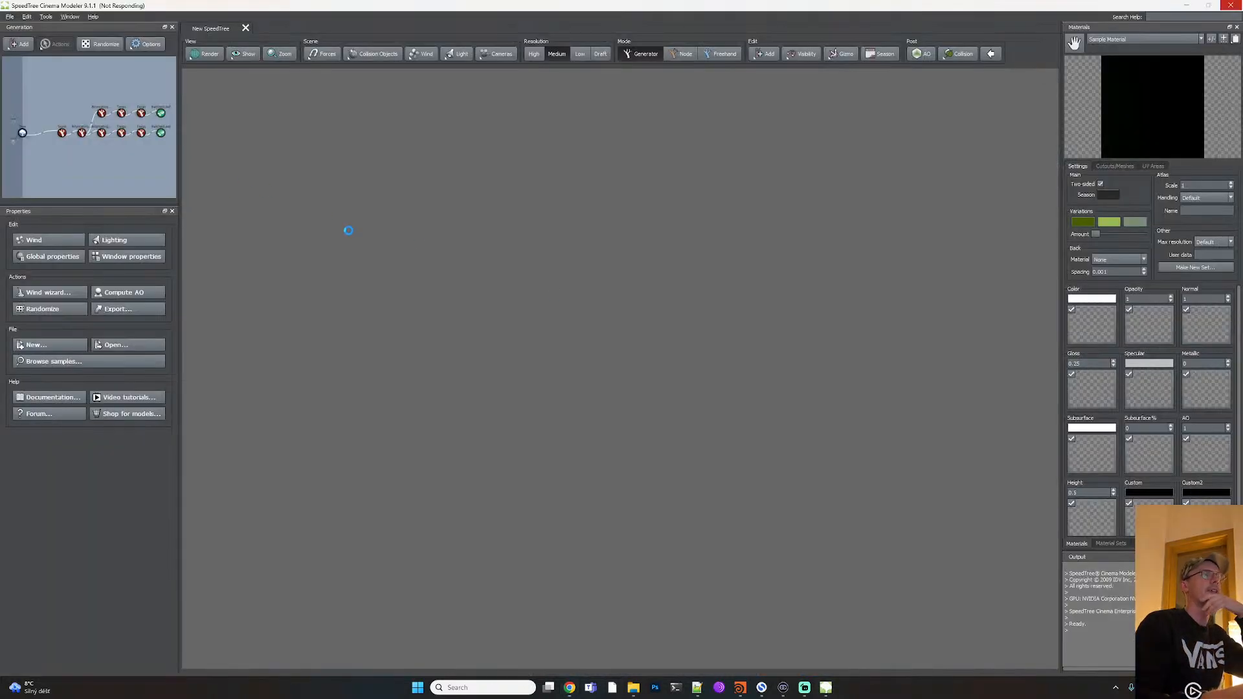
pyautogui.scroll(-10, 569, 344)
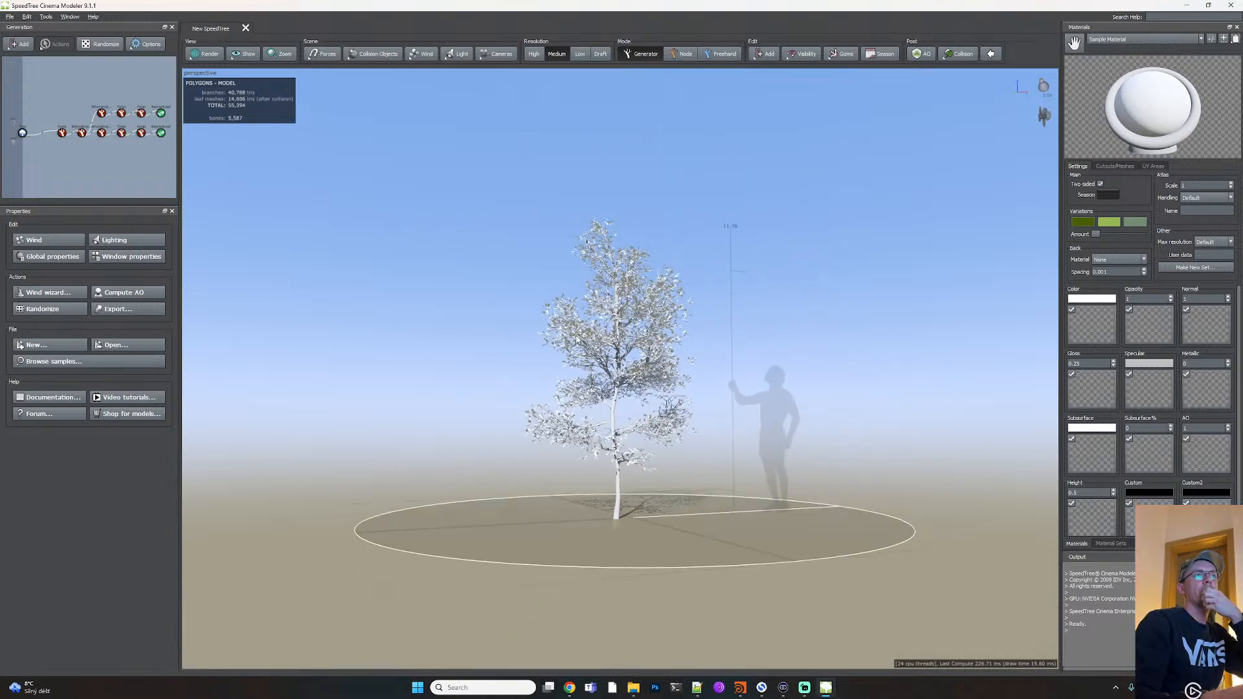
# Look through the trunk generator's generation, forces, random seed and segment settings
pyautogui.click(63, 135)
pyautogui.scroll(5, 72, 140)
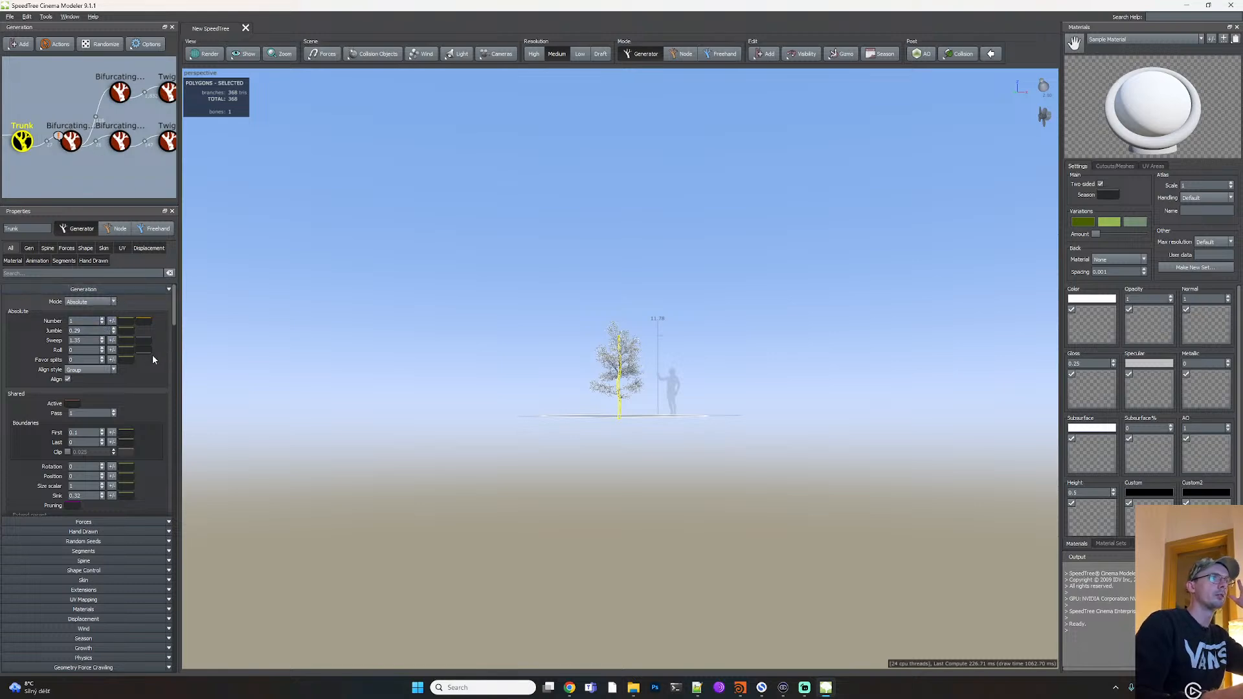
pyautogui.scroll(-3, 154, 359)
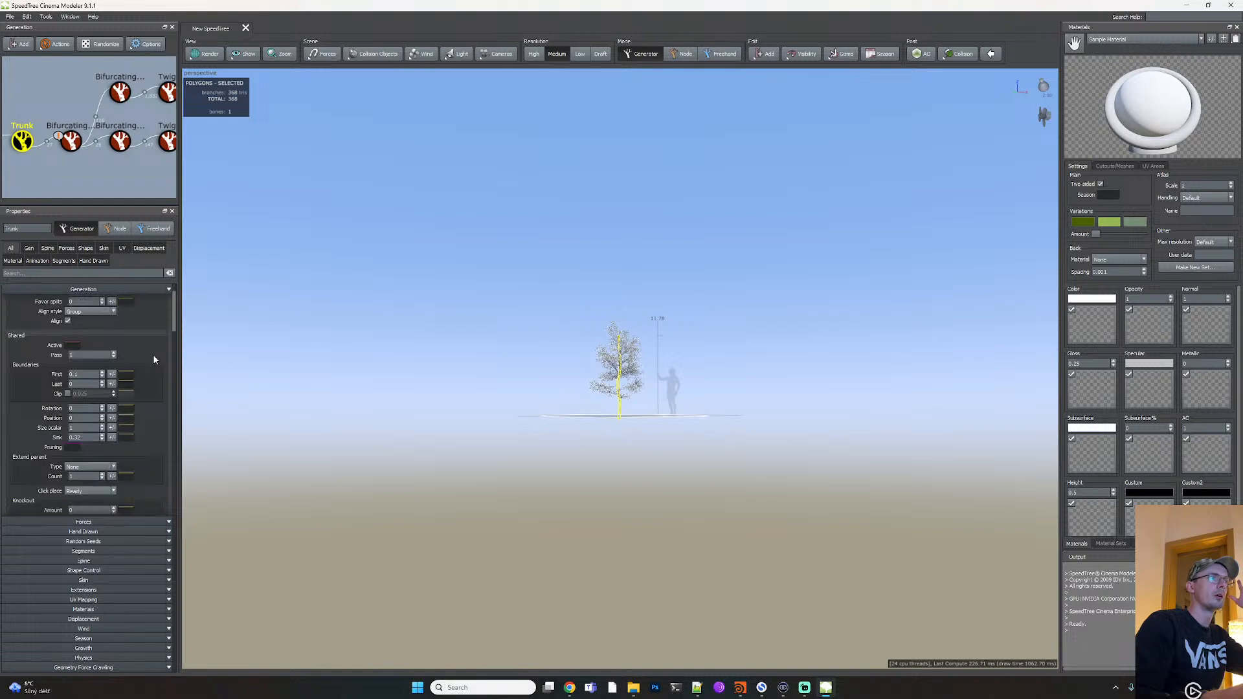
pyautogui.scroll(3, 154, 358)
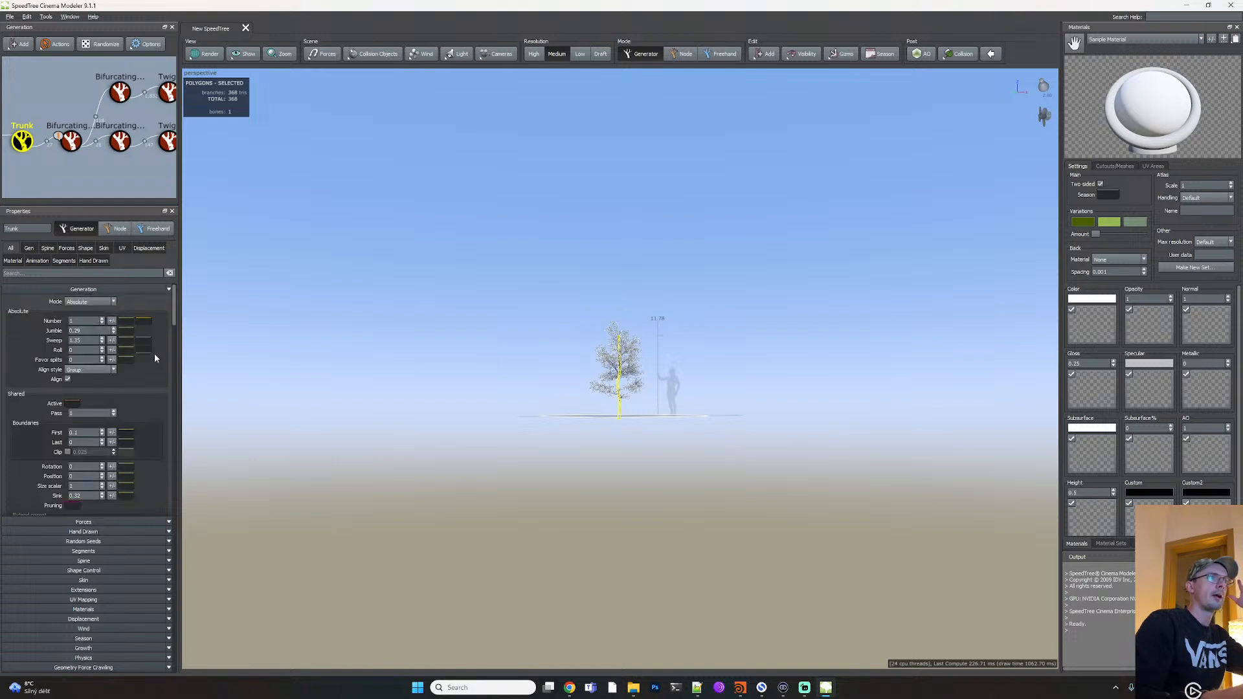
pyautogui.scroll(-9, 154, 358)
pyautogui.scroll(-9, 155, 361)
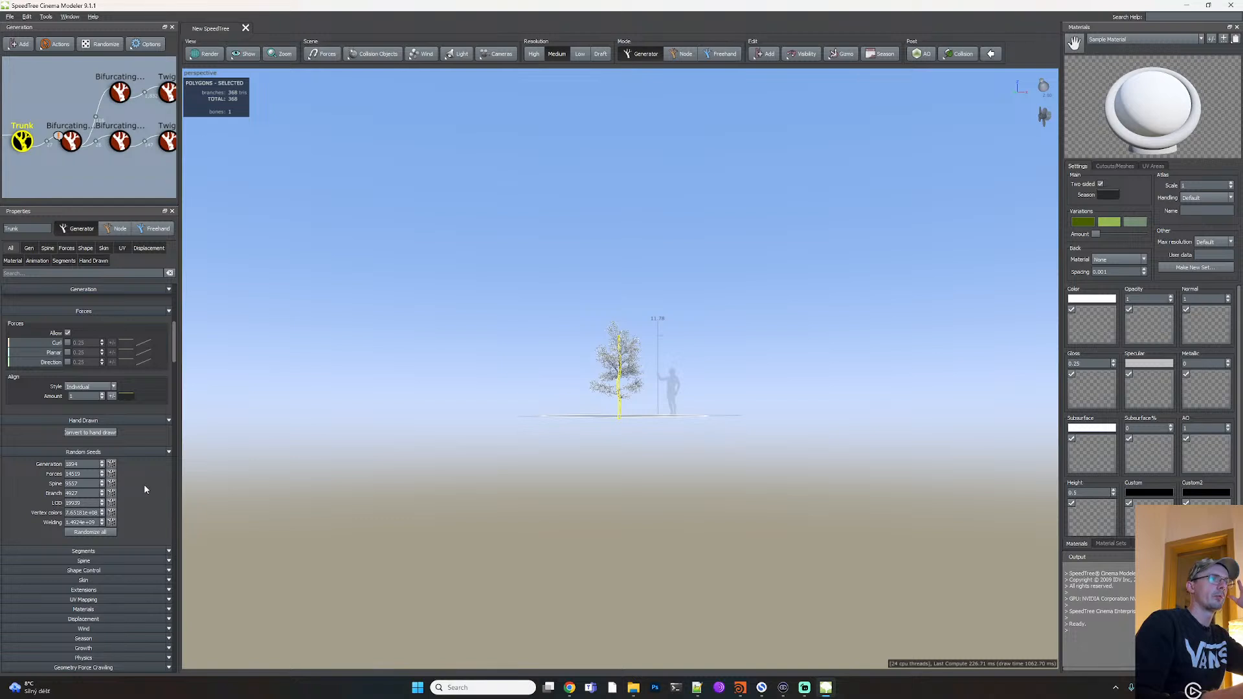
pyautogui.scroll(-2, 145, 489)
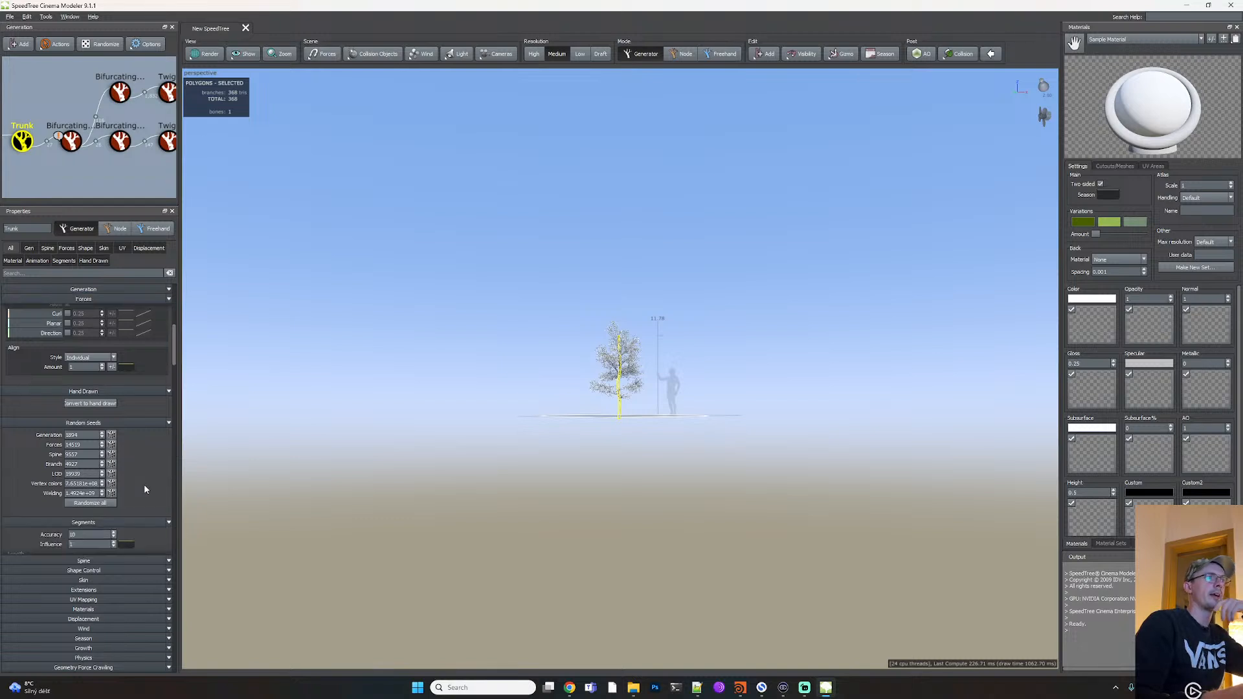
pyautogui.scroll(-4, 145, 489)
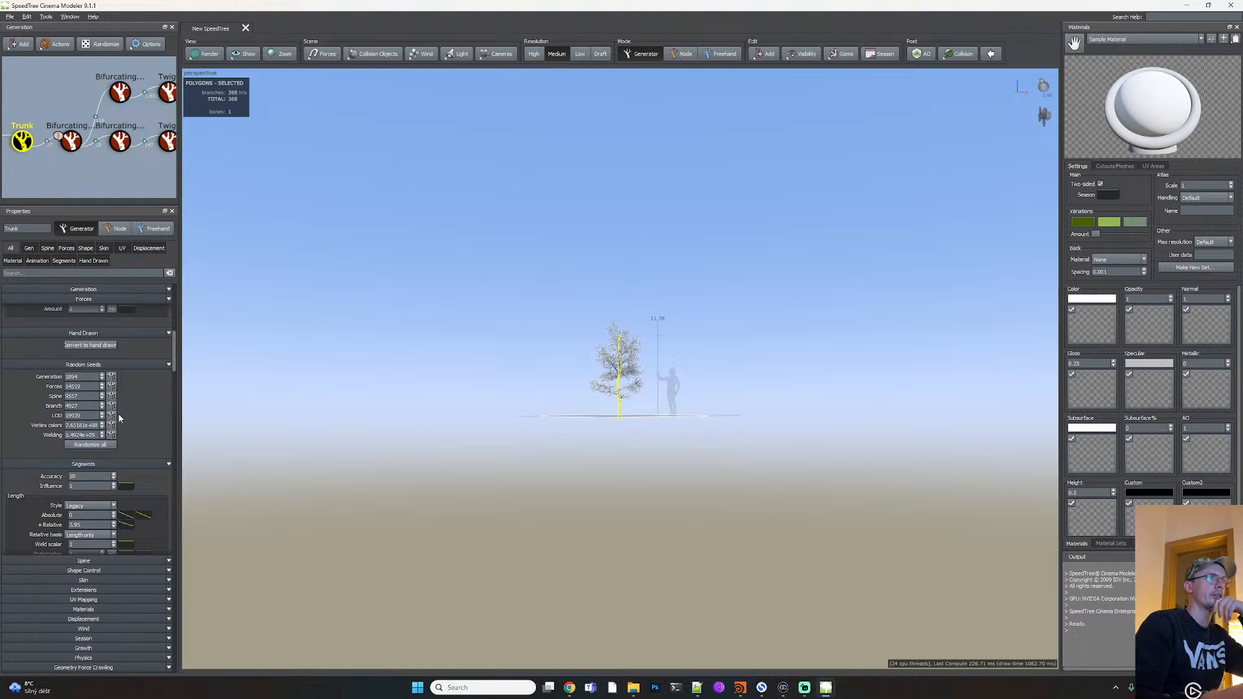
pyautogui.scroll(1, 155, 382)
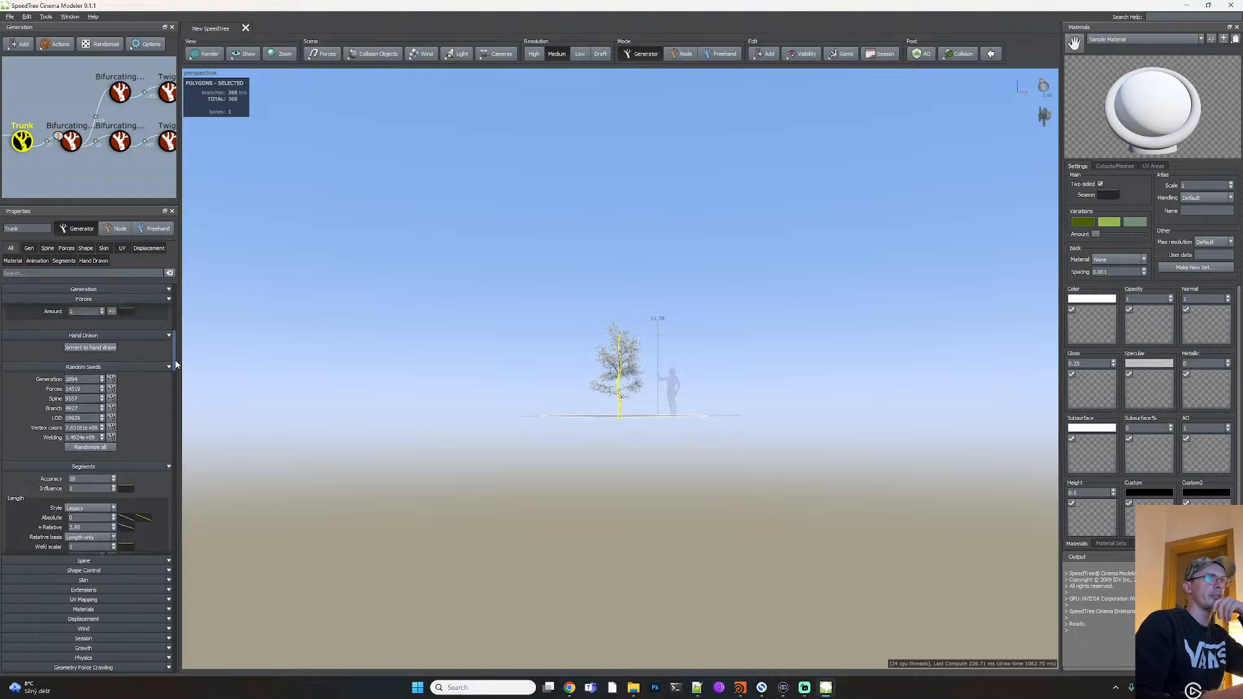
pyautogui.scroll(5, 653, 378)
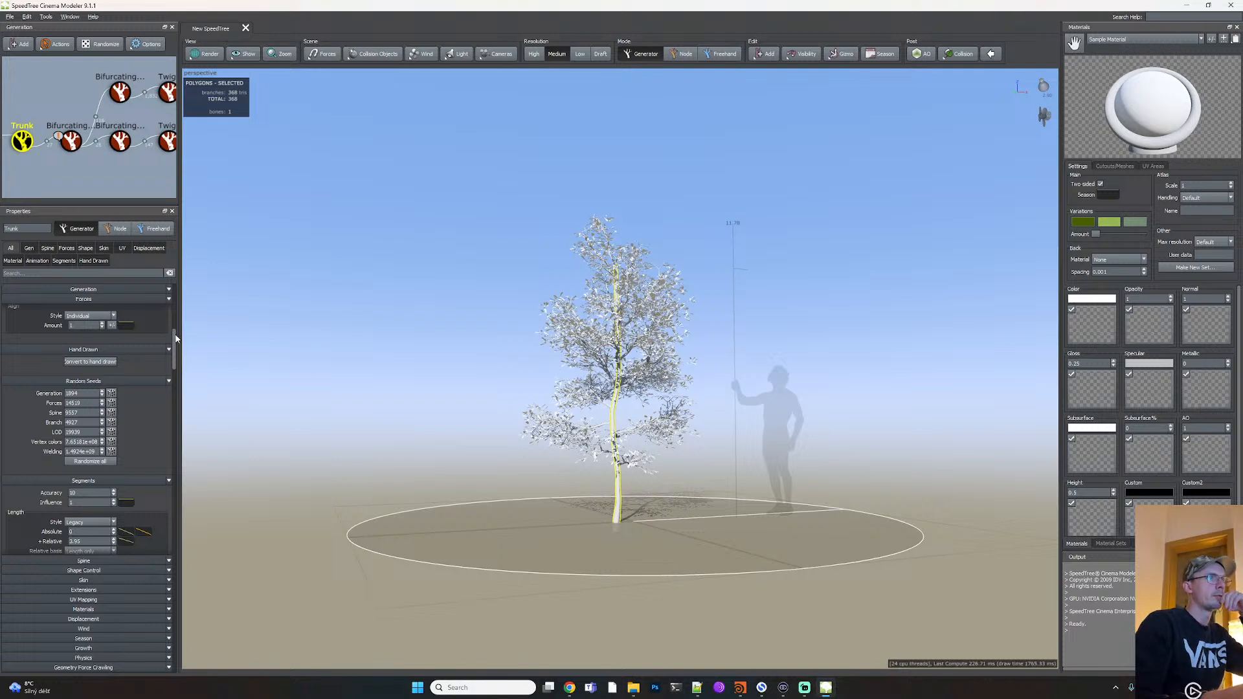
# Examine the generation settings of the first bifurcating branches, the trunk and the tree root
pyautogui.click(171, 290)
pyautogui.click(71, 142)
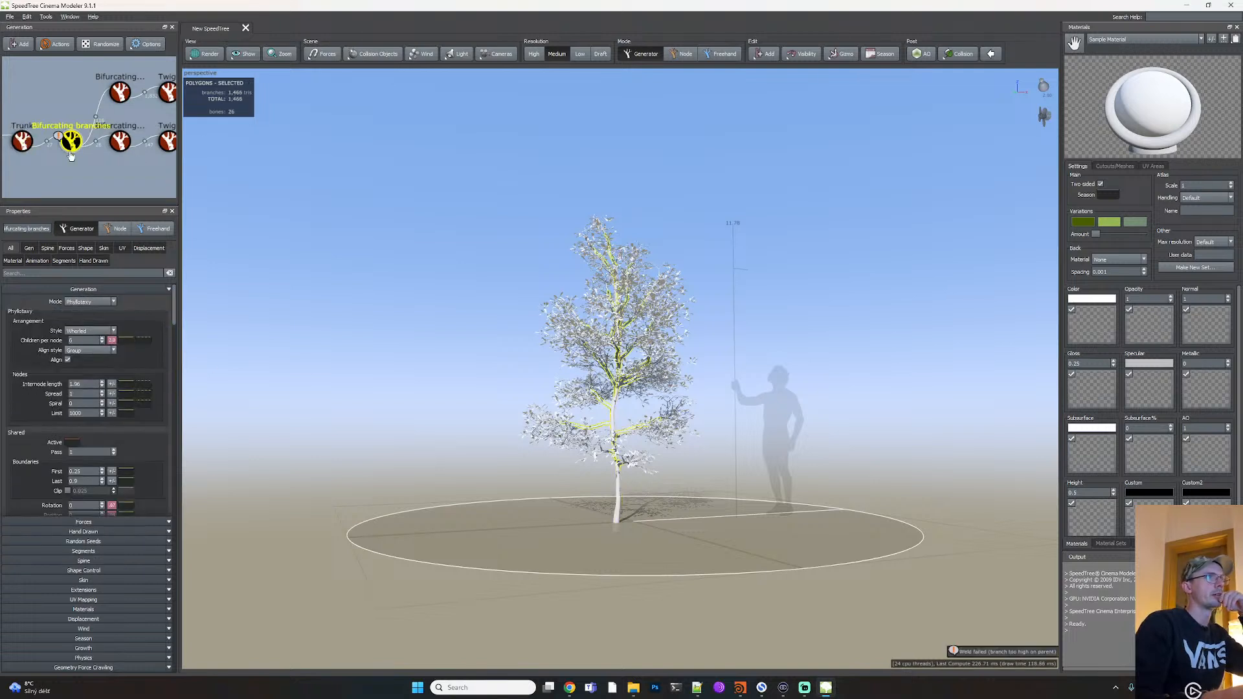
pyautogui.click(22, 140)
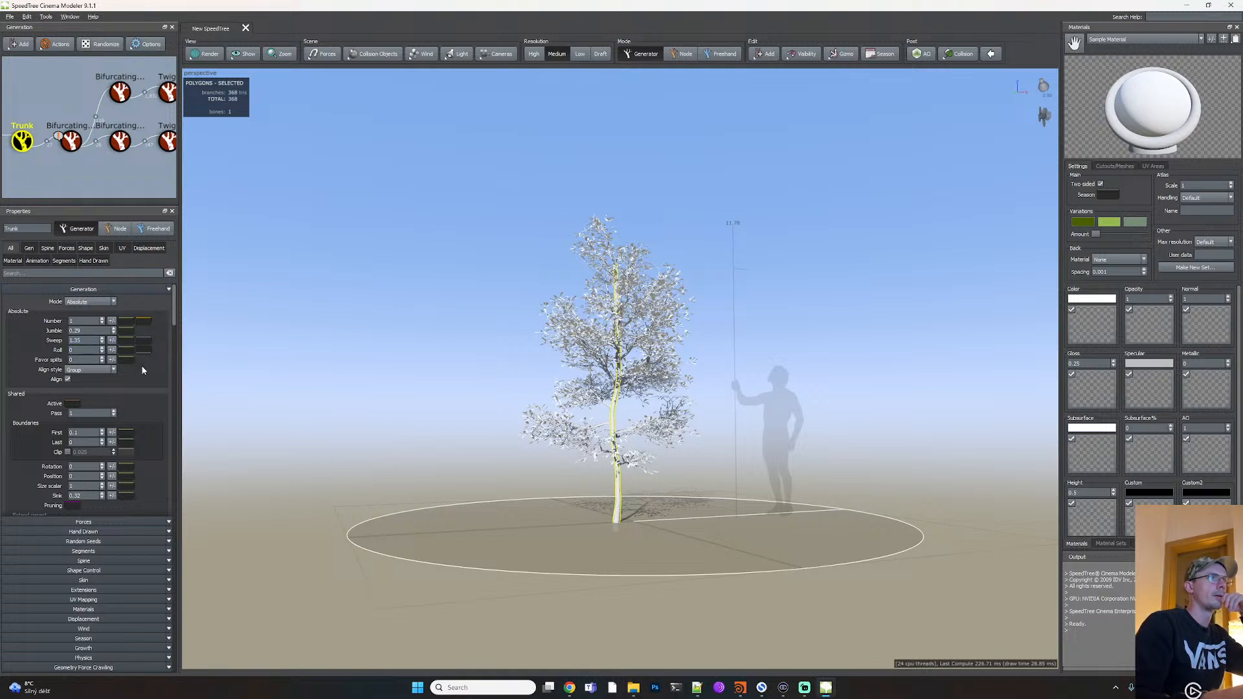
pyautogui.click(29, 248)
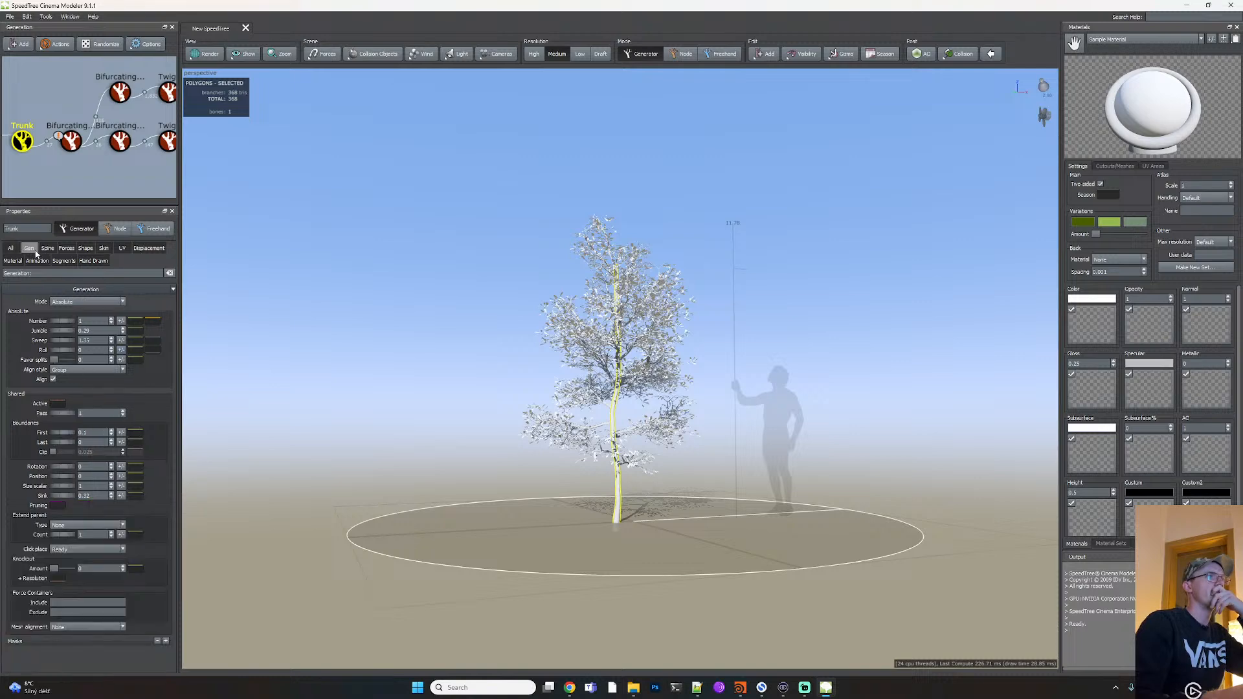
pyautogui.click(112, 330)
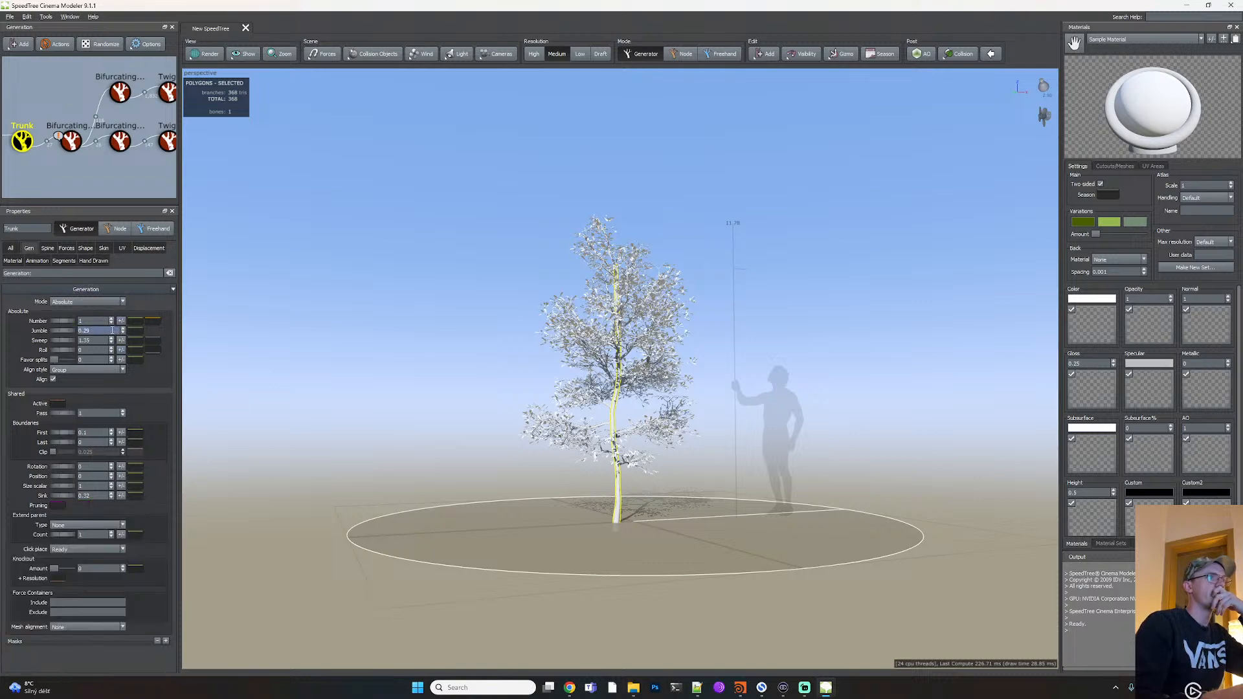
pyautogui.scroll(5, 94, 170)
pyautogui.scroll(-6, 94, 170)
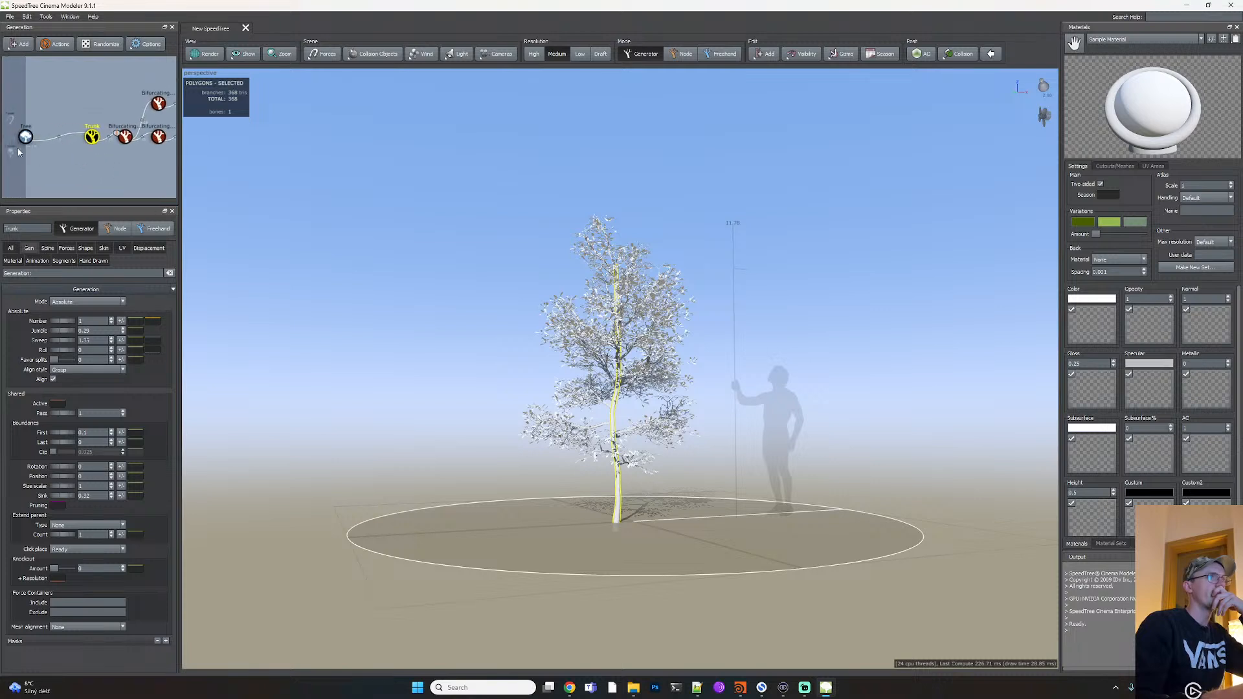
pyautogui.click(25, 137)
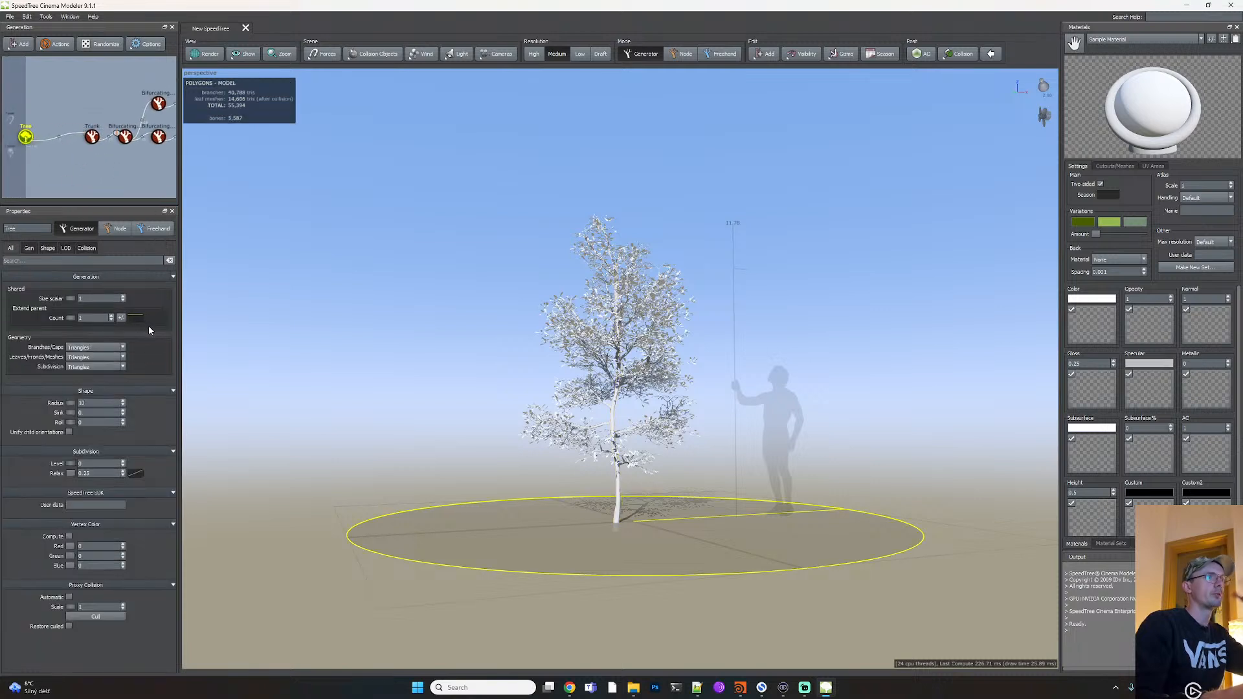
# Set the trunk generator's Sweep to 1
pyautogui.click(92, 137)
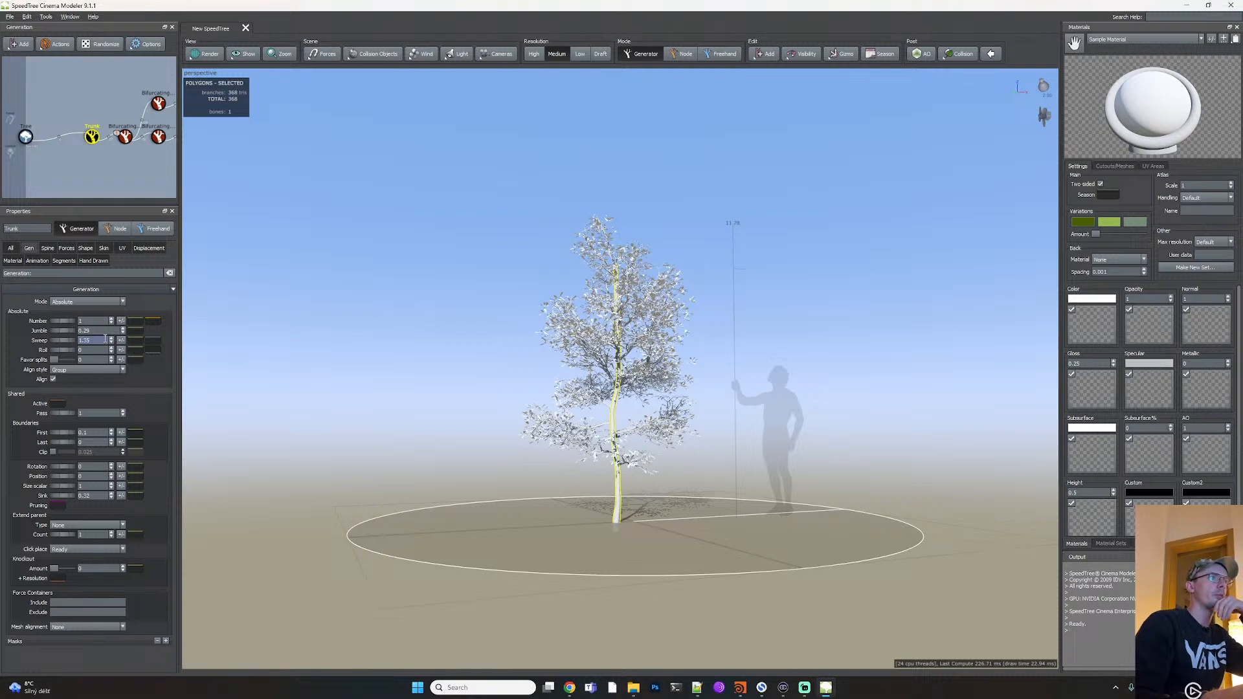
pyautogui.moveTo(96, 340); pyautogui.dragTo(71, 338)
pyautogui.write('1')
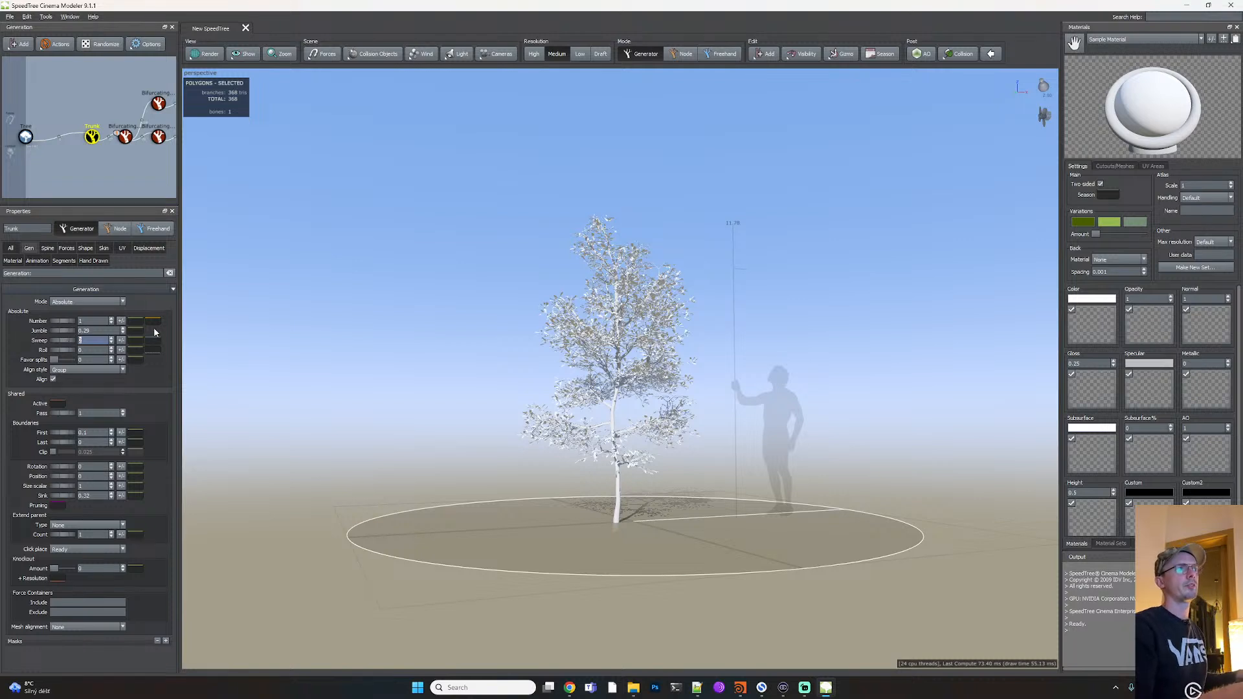
pyautogui.click(167, 373)
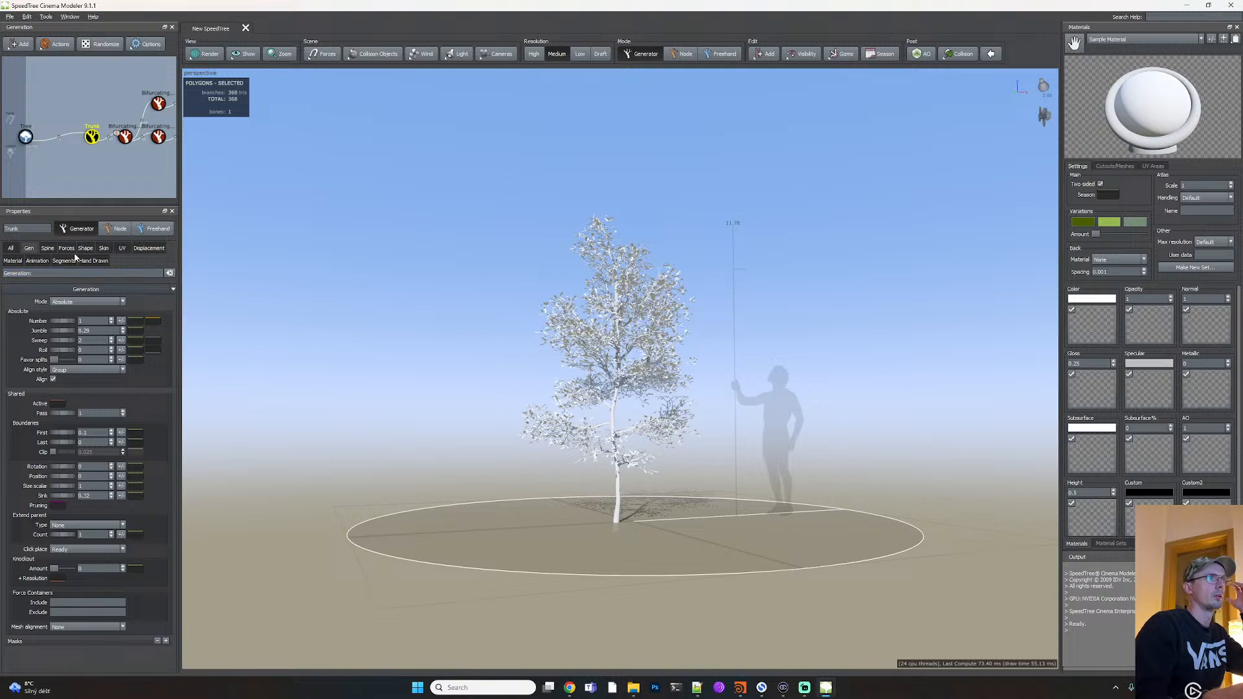
# Set the absolute length of the trunk's spine to 20
pyautogui.click(49, 251)
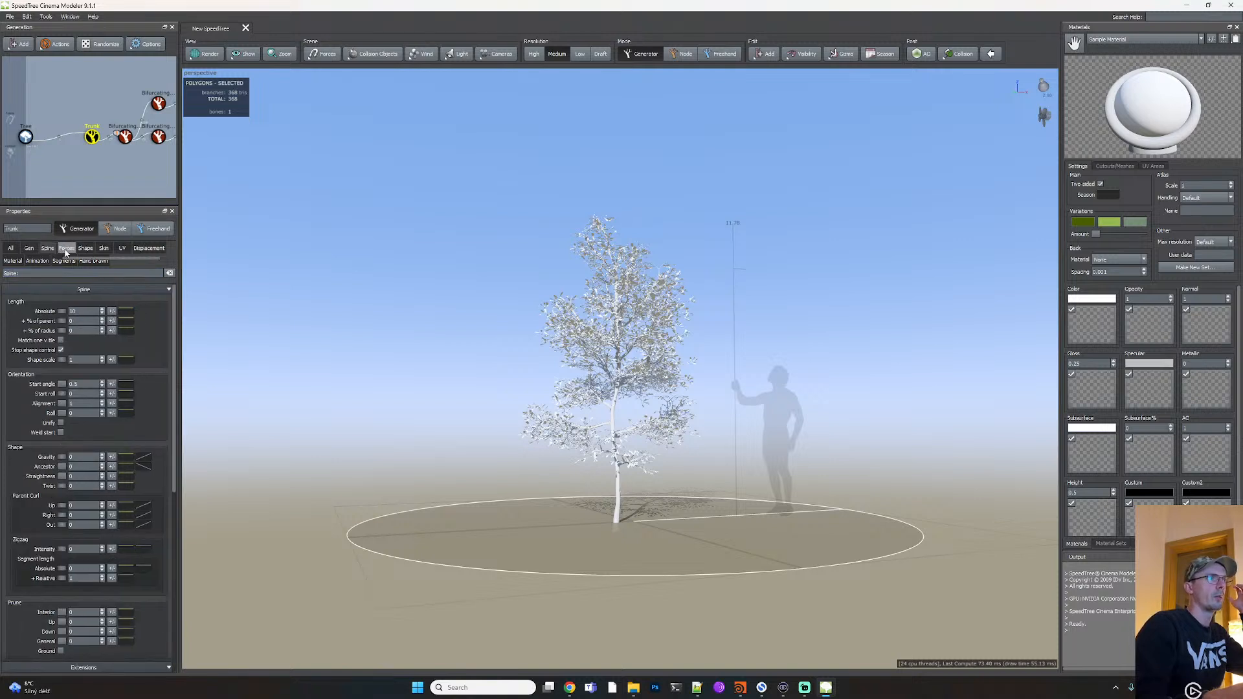
pyautogui.moveTo(81, 311); pyautogui.dragTo(63, 313)
pyautogui.write('20')
pyautogui.press('Return')
pyautogui.rightClick(593, 421)
pyautogui.click(673, 382)
pyautogui.rightClick(711, 338)
pyautogui.click(653, 661)
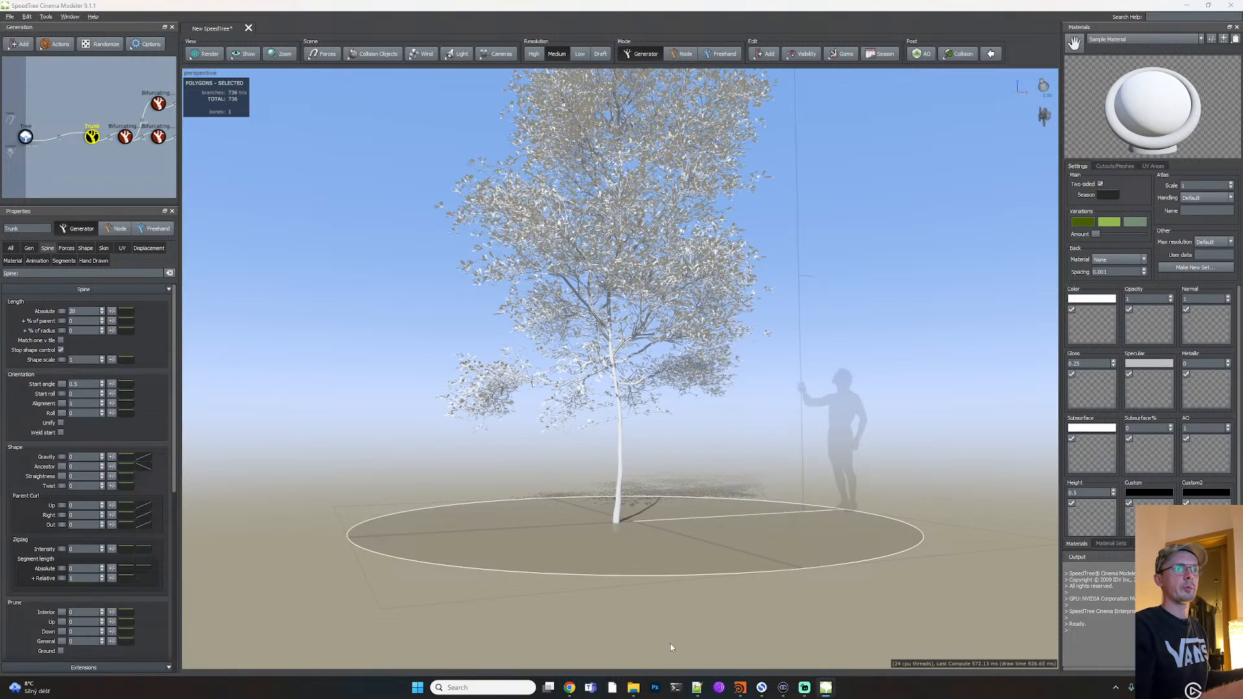
# Switch to Houdini and compare the building's proportions with the tree in the browser's reference image
pyautogui.click(569, 688)
pyautogui.click(742, 688)
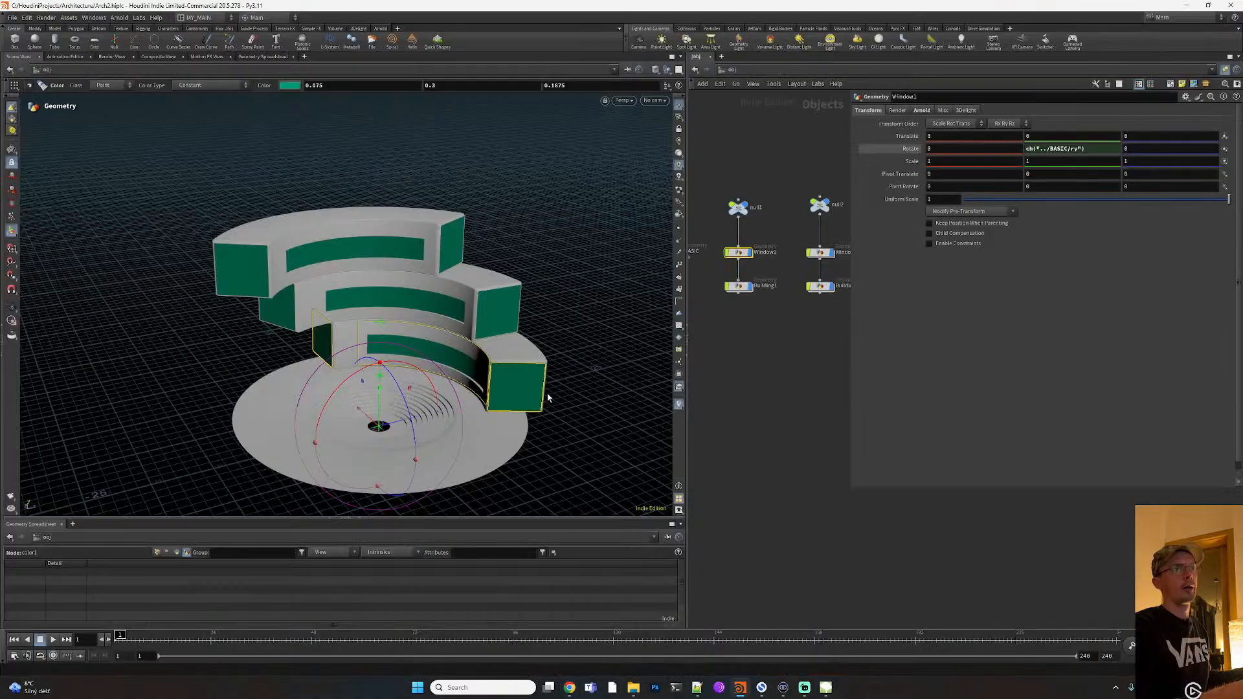
pyautogui.scroll(-5, 549, 397)
pyautogui.keyDown('alt'); pyautogui.moveTo(457, 444); pyautogui.dragTo(436, 491); pyautogui.keyUp('alt')
pyautogui.press('Return')
pyautogui.press('Escape')
pyautogui.scroll(8, 591, 352)
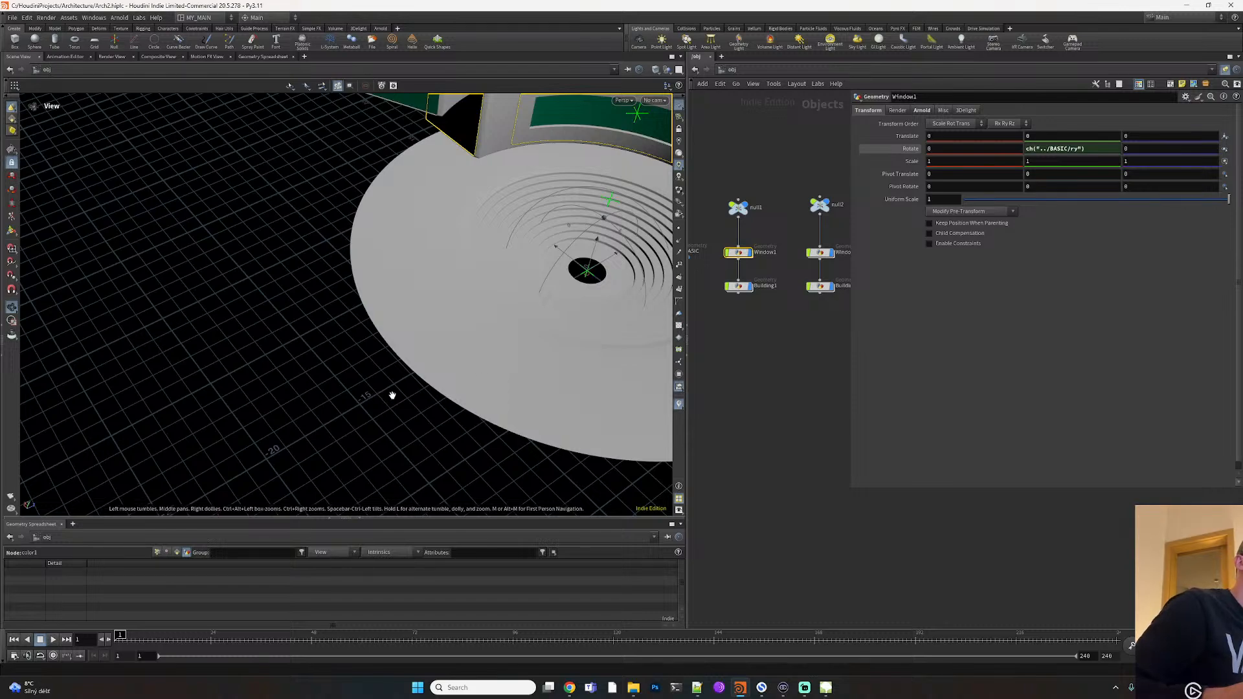
pyautogui.scroll(-10, 361, 397)
pyautogui.moveTo(420, 406); pyautogui.dragTo(422, 390)
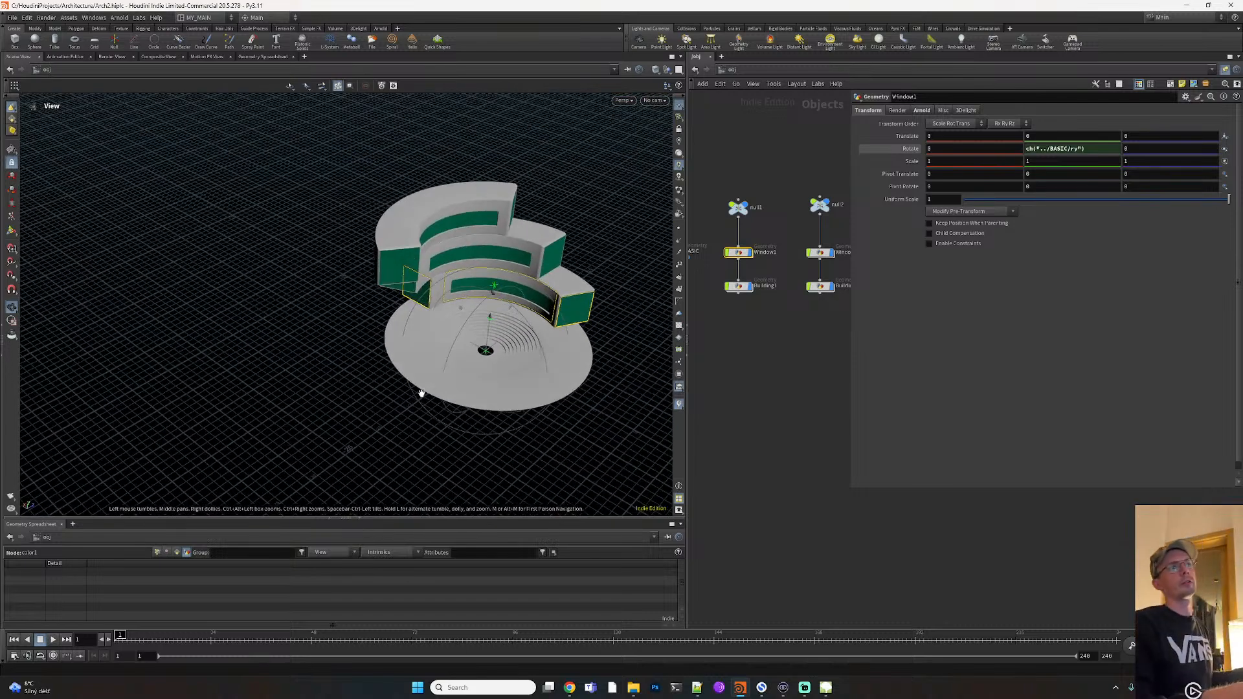
pyautogui.press('Return')
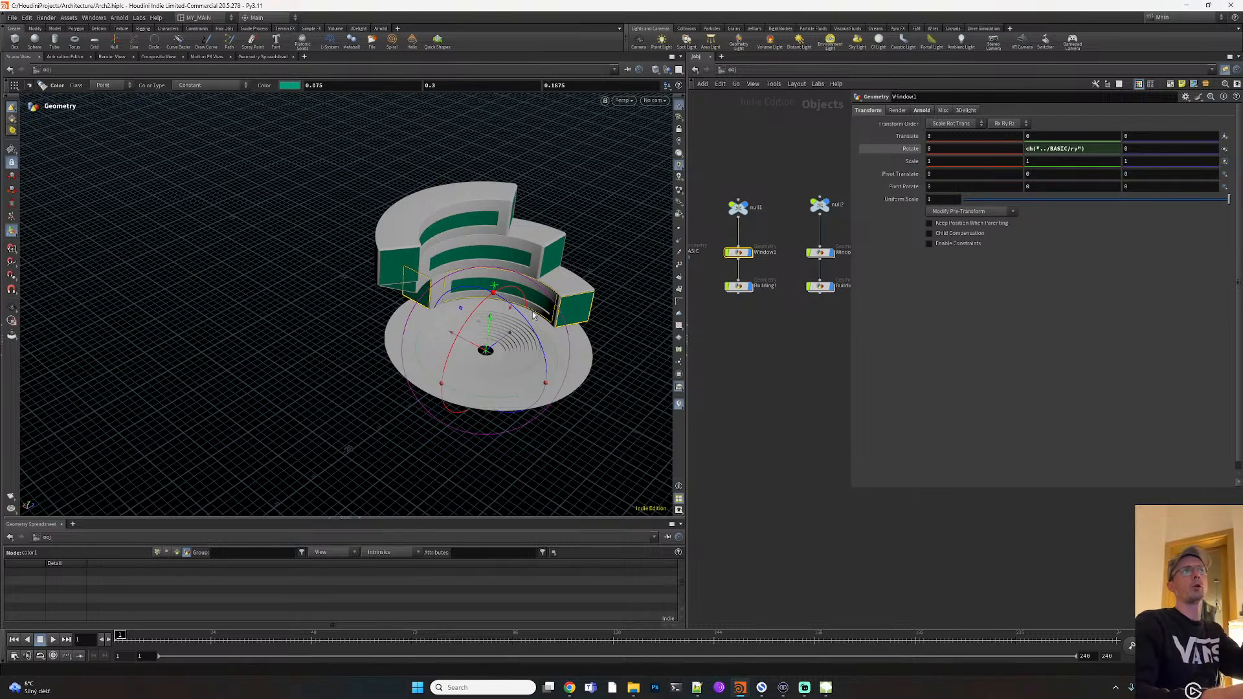
pyautogui.click(570, 687)
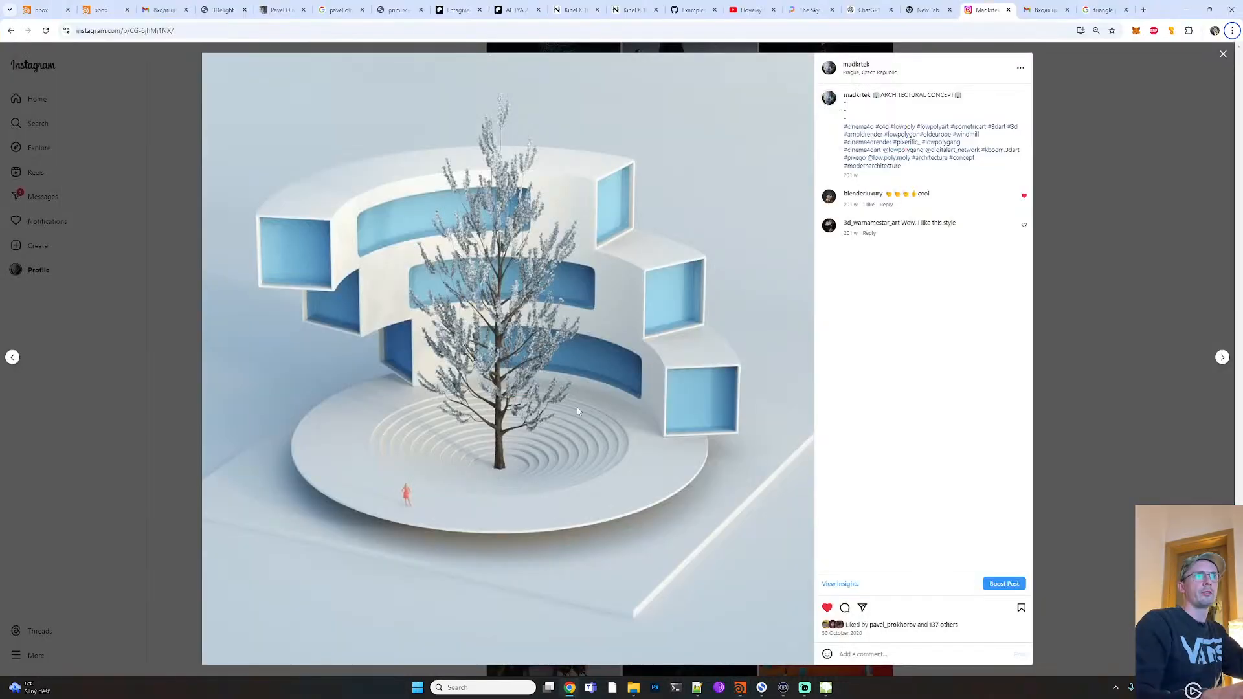
pyautogui.click(1186, 10)
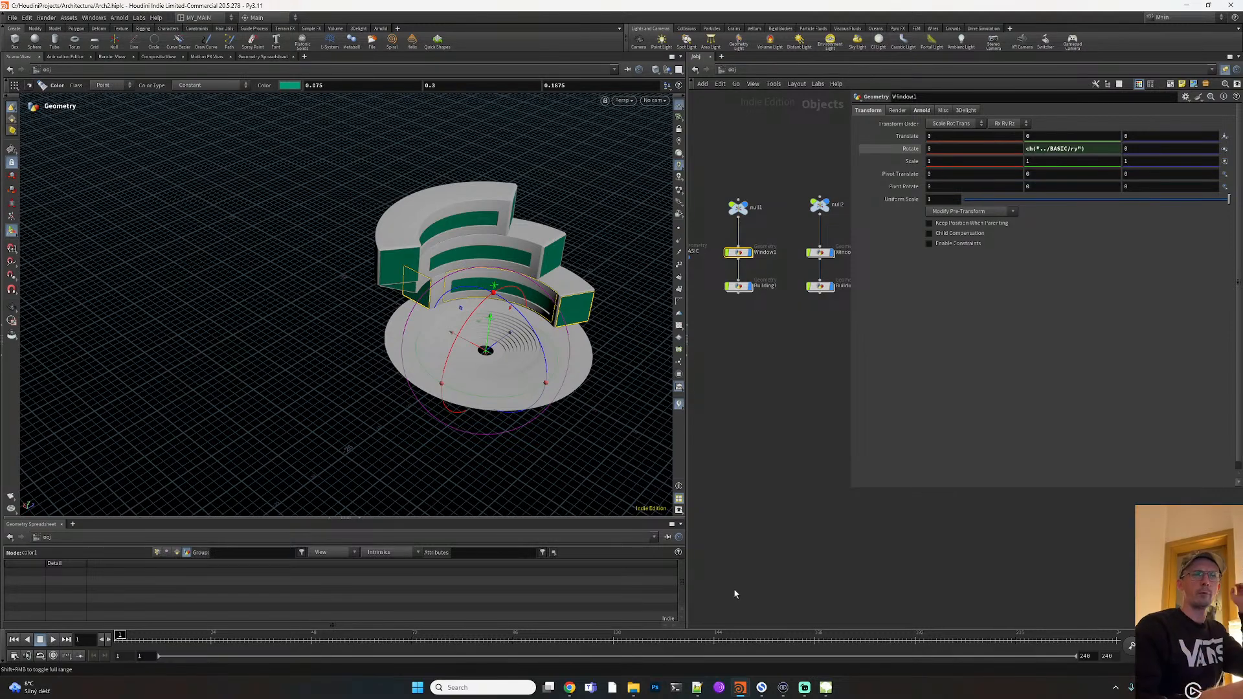
# Switch back to SpeedTree and try an absolute spine length of 40 for the trunk
pyautogui.click(826, 687)
pyautogui.doubleClick(81, 311)
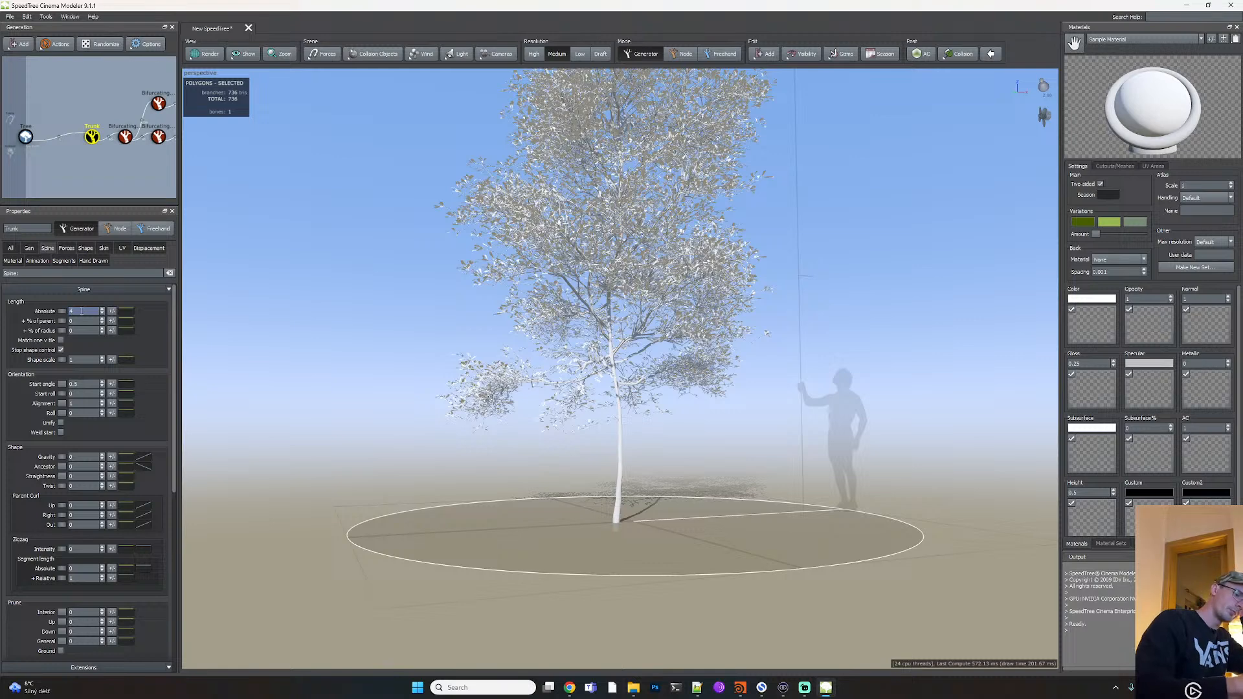
pyautogui.write('80')
pyautogui.press('Return')
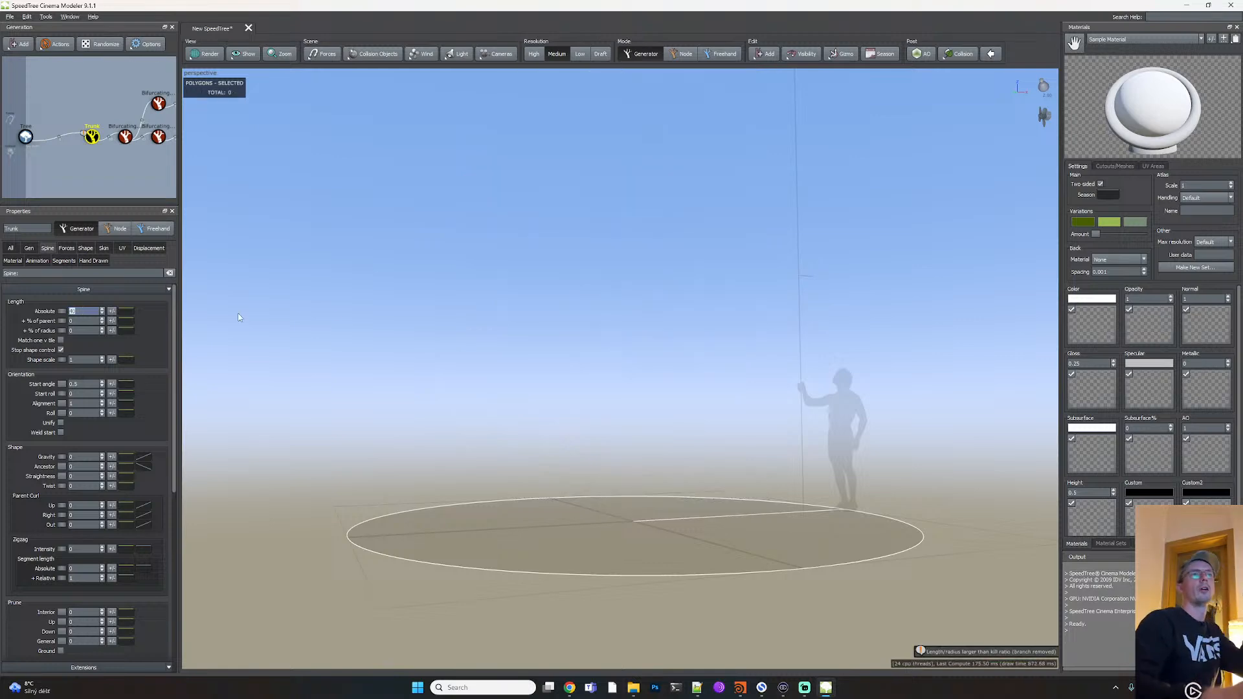
pyautogui.rightClick(704, 389)
pyautogui.click(572, 353)
pyautogui.rightClick(607, 371)
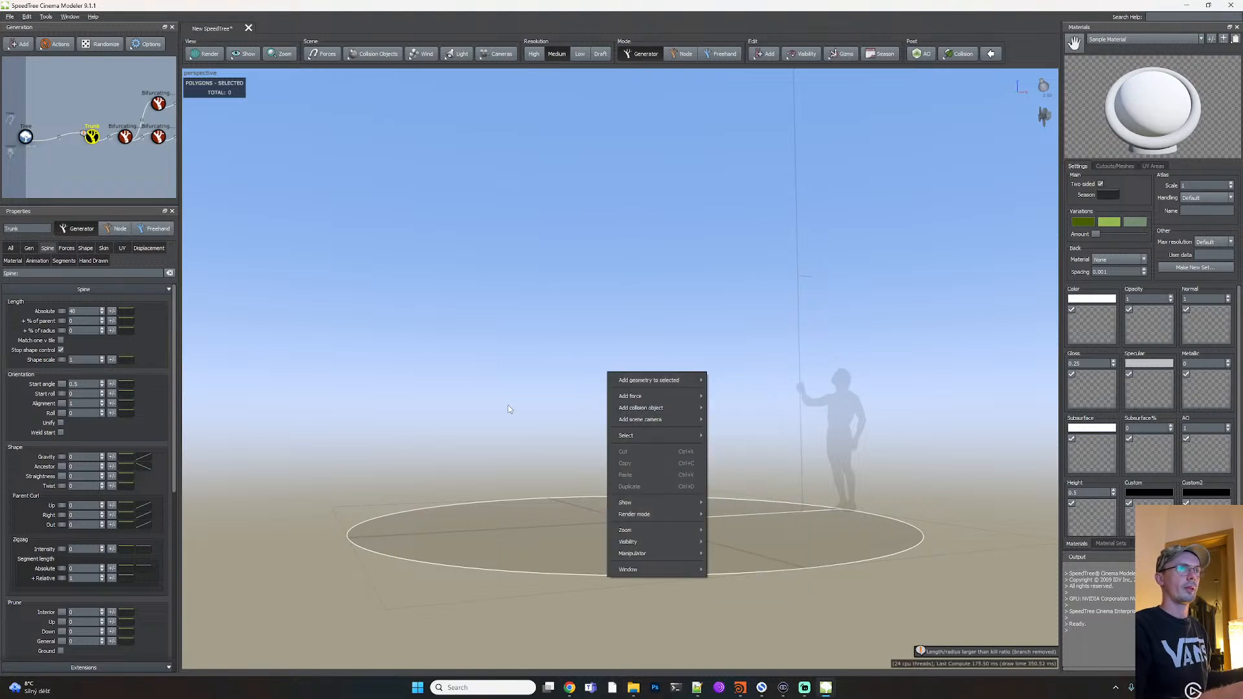
pyautogui.click(494, 296)
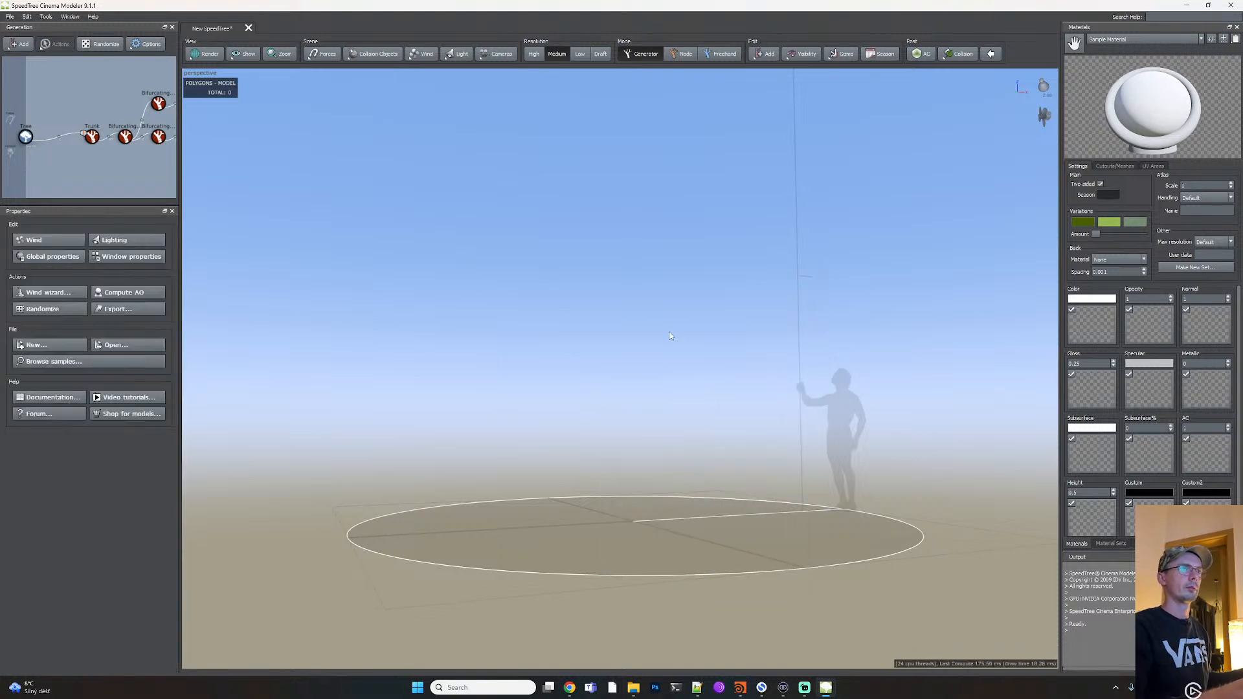
# Set the absolute length of the trunk's spine to 30
pyautogui.click(91, 136)
pyautogui.click(80, 311)
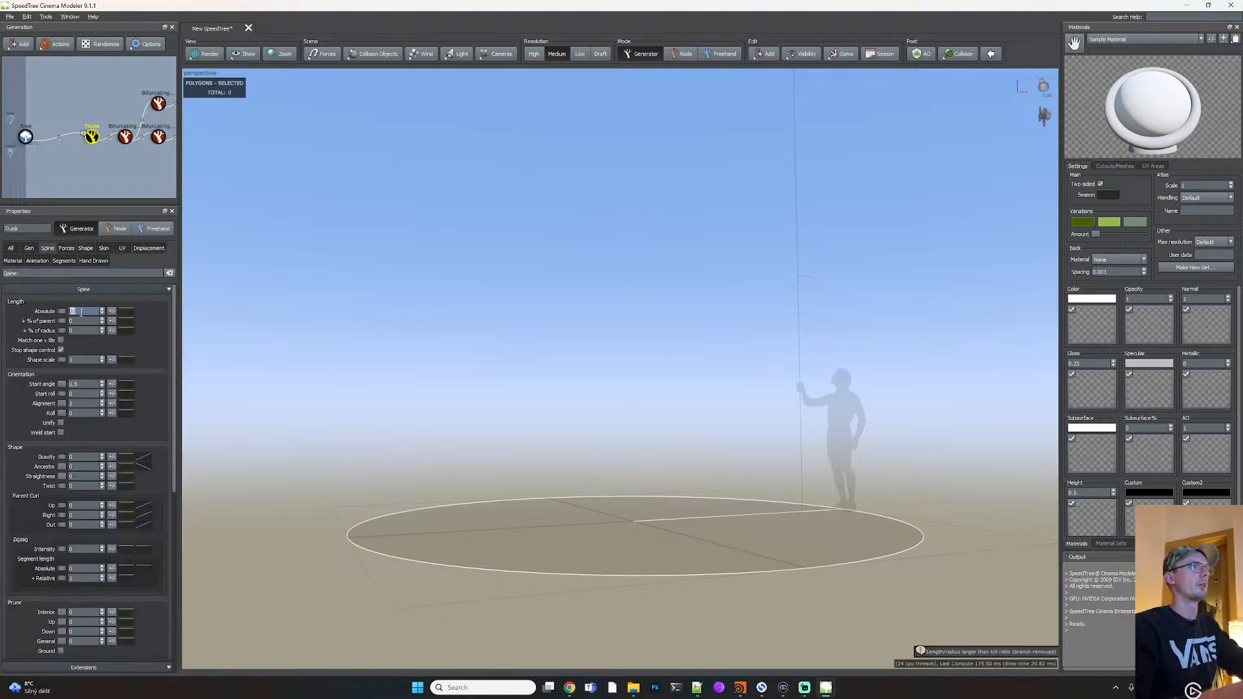
pyautogui.press('Return')
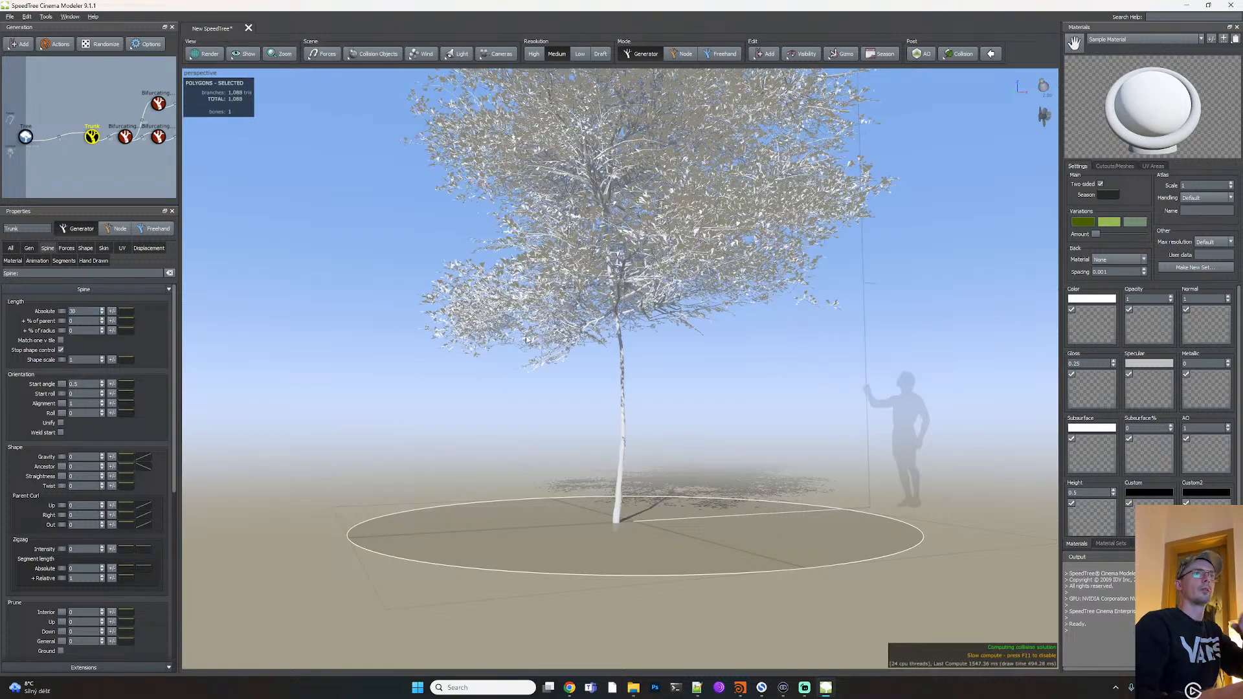
# Inspect the lengthened tree's trunk and crown up close and from a distance
pyautogui.rightClick(565, 404)
pyautogui.moveTo(562, 403); pyautogui.dragTo(526, 400)
pyautogui.scroll(6, 526, 403)
pyautogui.scroll(-10, 526, 401)
pyautogui.scroll(6, 615, 386)
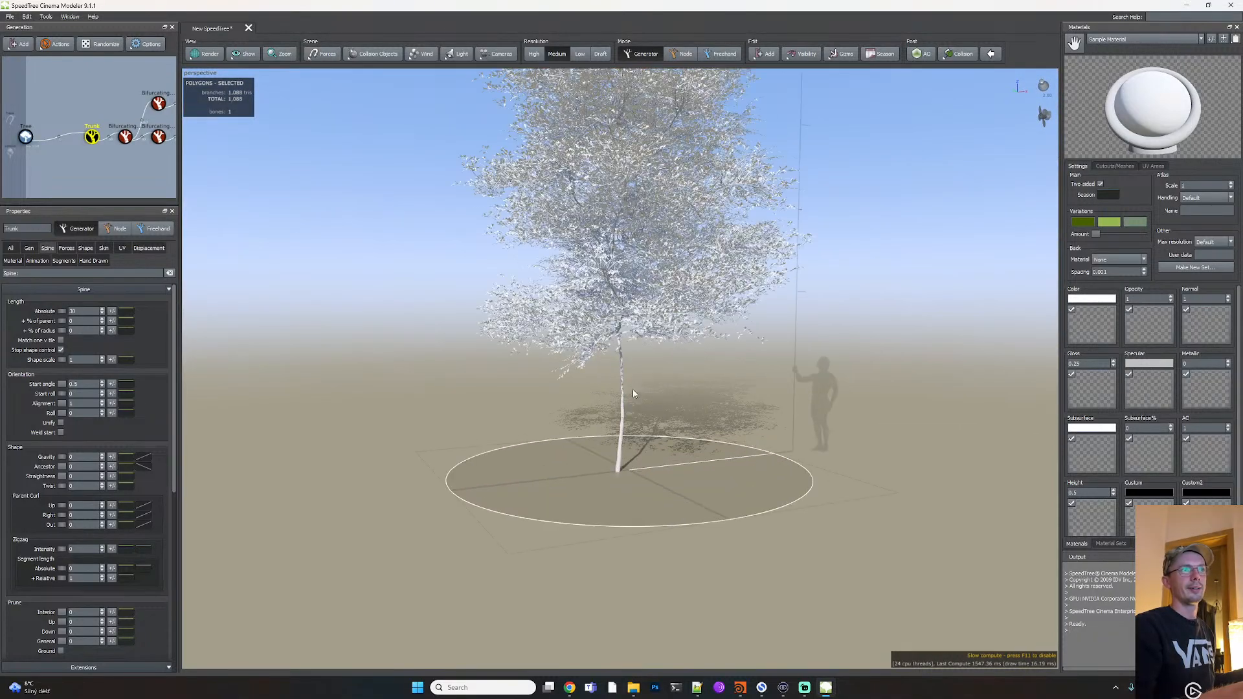
pyautogui.scroll(4, 625, 386)
pyautogui.scroll(-8, 625, 385)
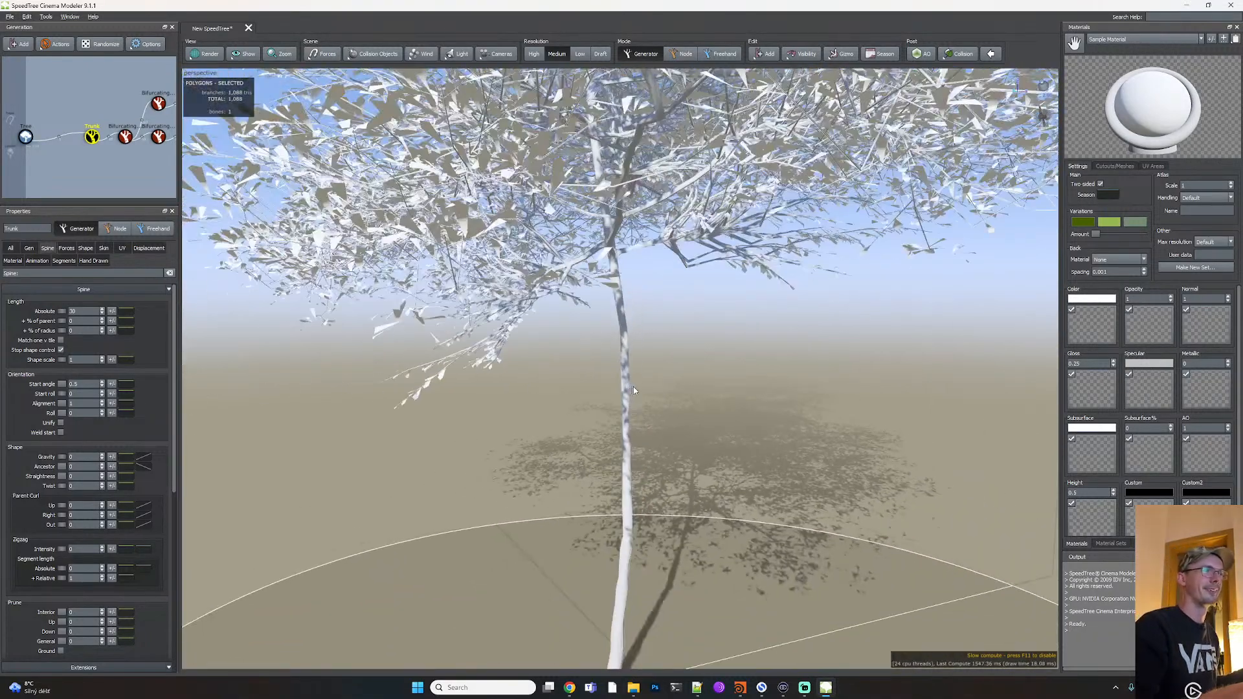
pyautogui.scroll(-4, 638, 392)
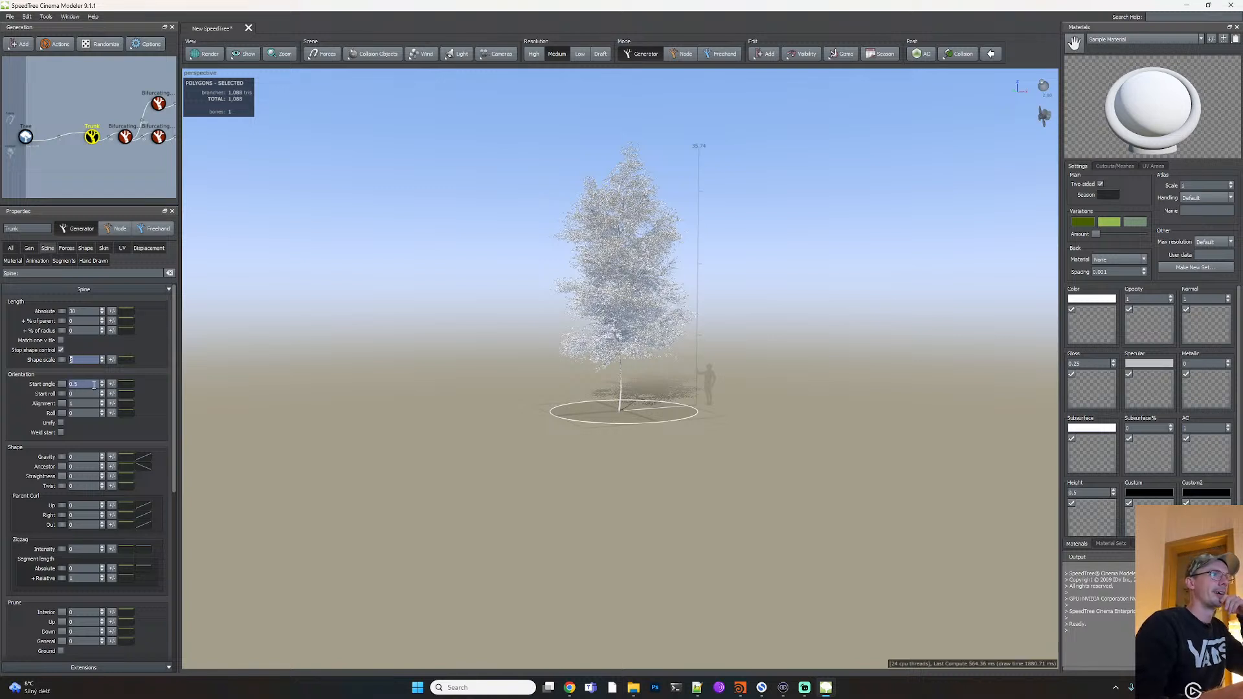
pyautogui.scroll(-1, 92, 417)
pyautogui.scroll(1, 97, 395)
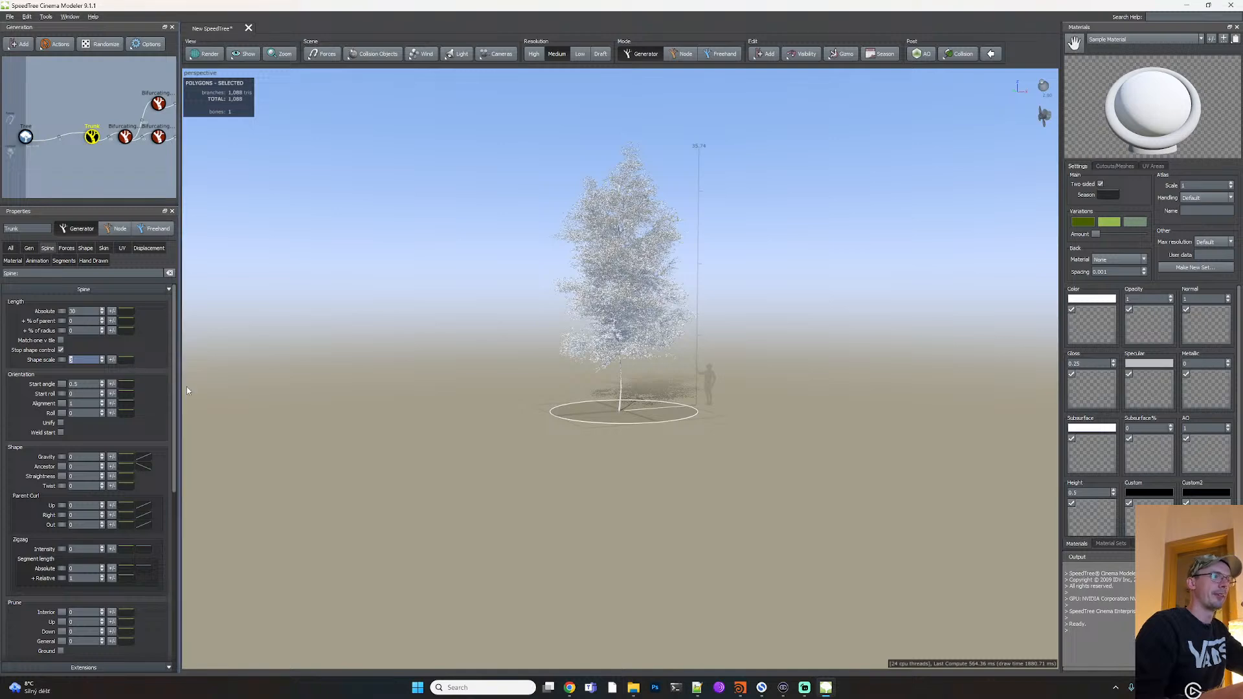
# Look through the trunk generator's spine properties, from length and orientation to noise and break, for a control over its thickness
pyautogui.scroll(1, 186, 387)
pyautogui.click(51, 248)
pyautogui.click(52, 248)
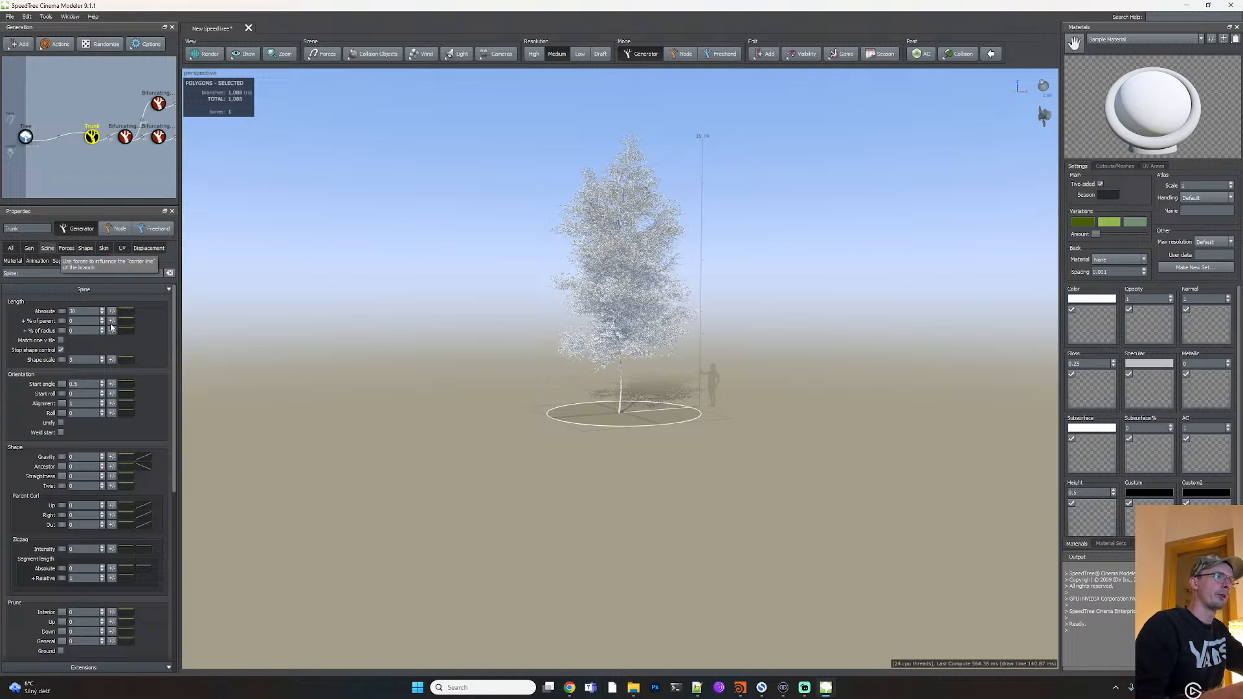
pyautogui.scroll(1, 186, 447)
pyautogui.scroll(1, 184, 446)
pyautogui.scroll(-4, 114, 518)
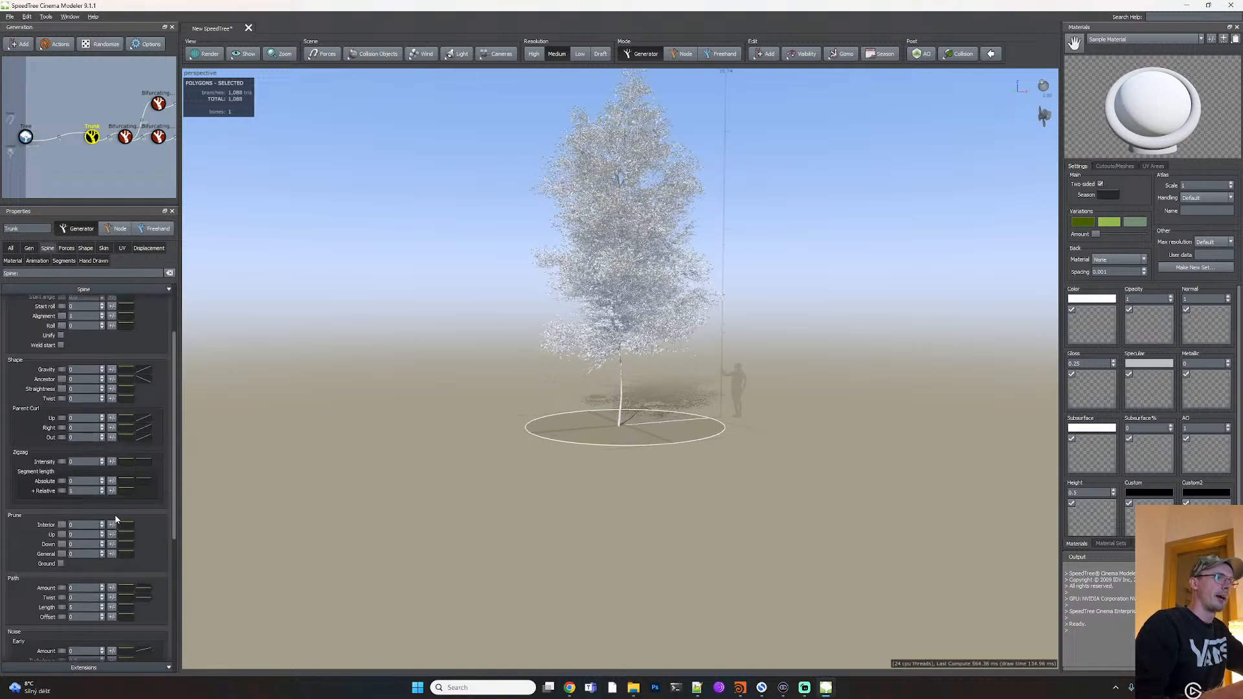
pyautogui.scroll(-2, 116, 518)
pyautogui.doubleClick(96, 519)
pyautogui.scroll(-3, 97, 518)
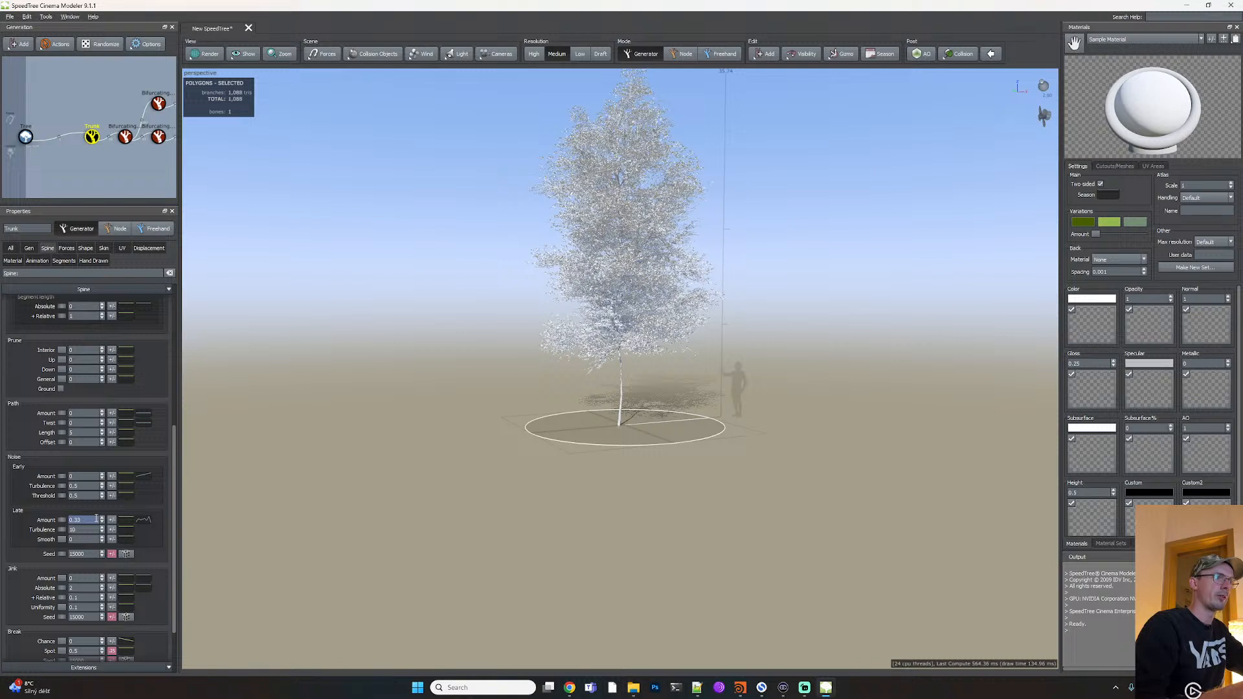
pyautogui.scroll(-3, 96, 517)
pyautogui.scroll(9, 97, 518)
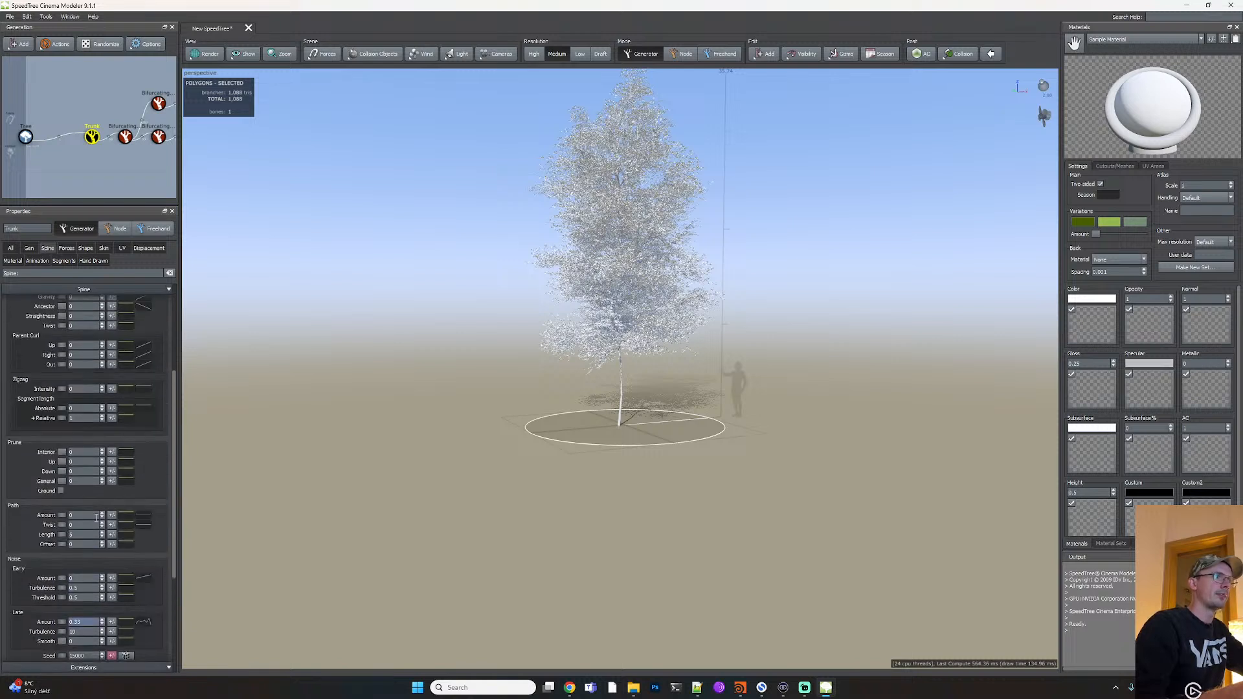
pyautogui.scroll(4, 96, 518)
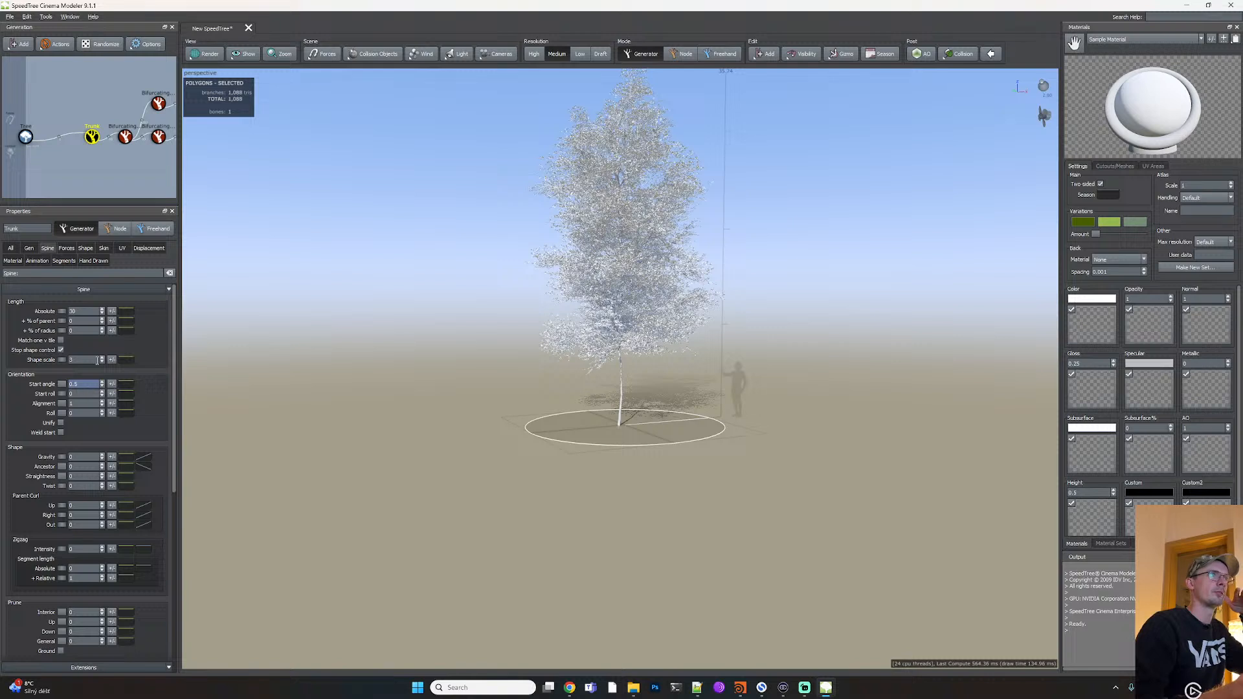
# Try a larger shape scale for the trunk's spine and restore the previous value
pyautogui.click(25, 137)
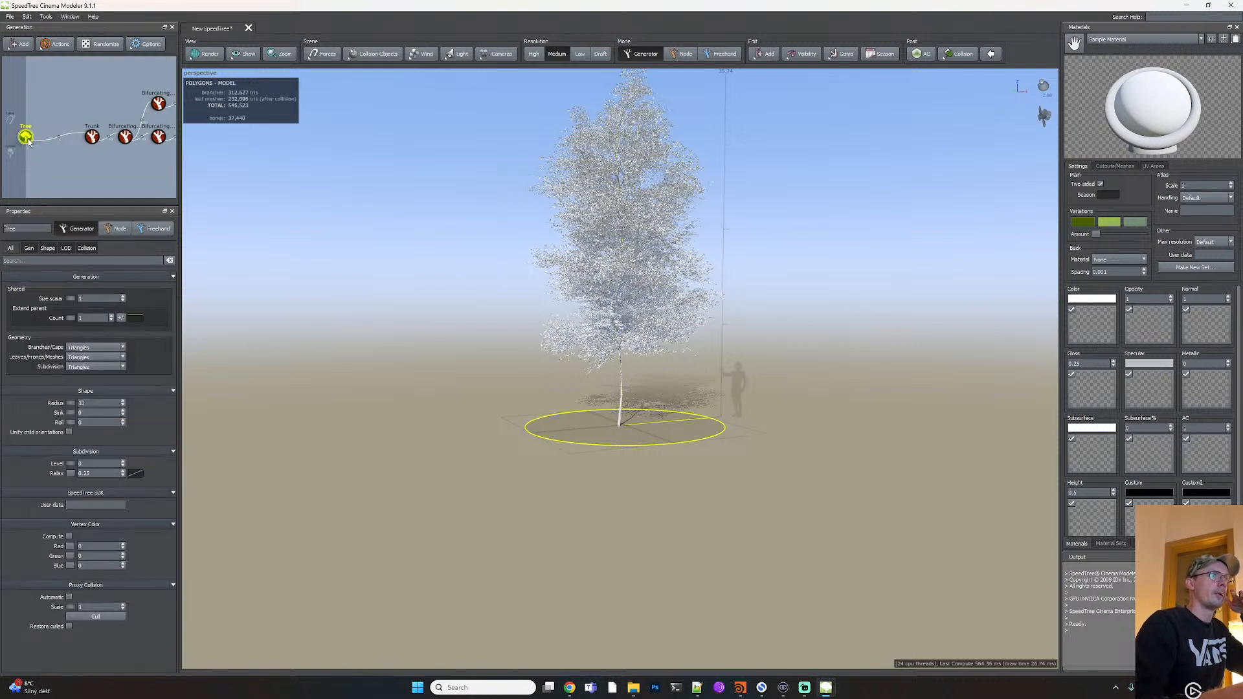
pyautogui.click(92, 136)
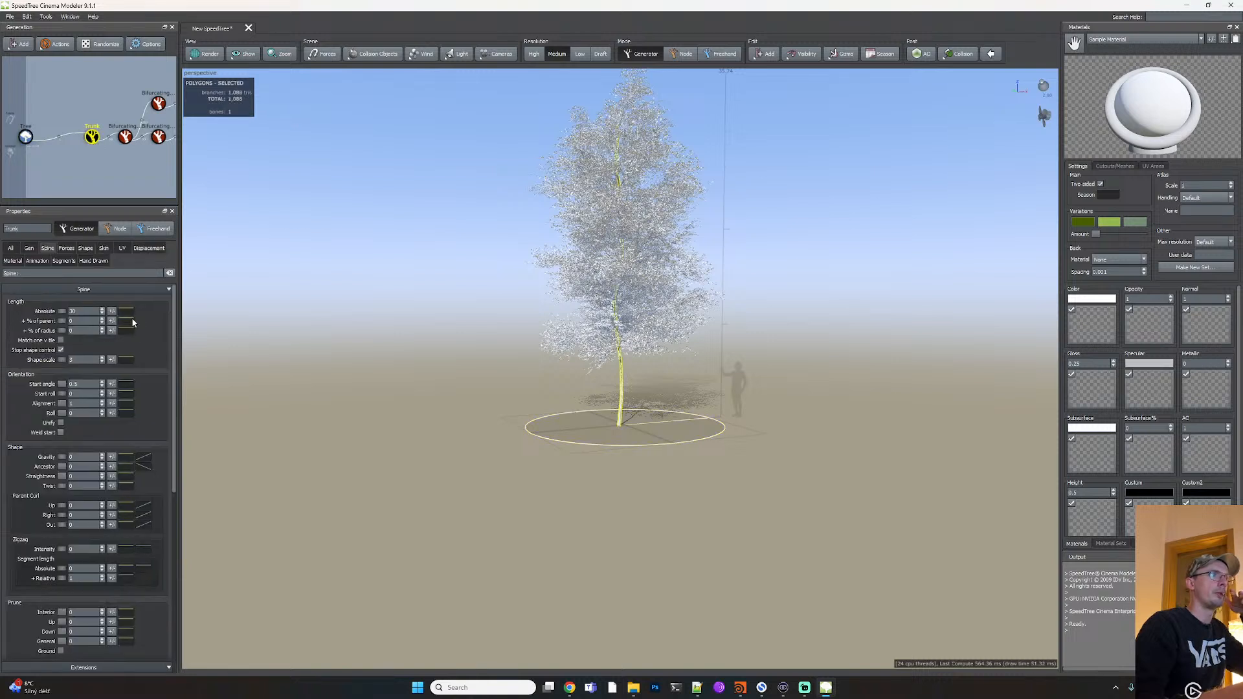
pyautogui.moveTo(80, 360); pyautogui.dragTo(63, 361)
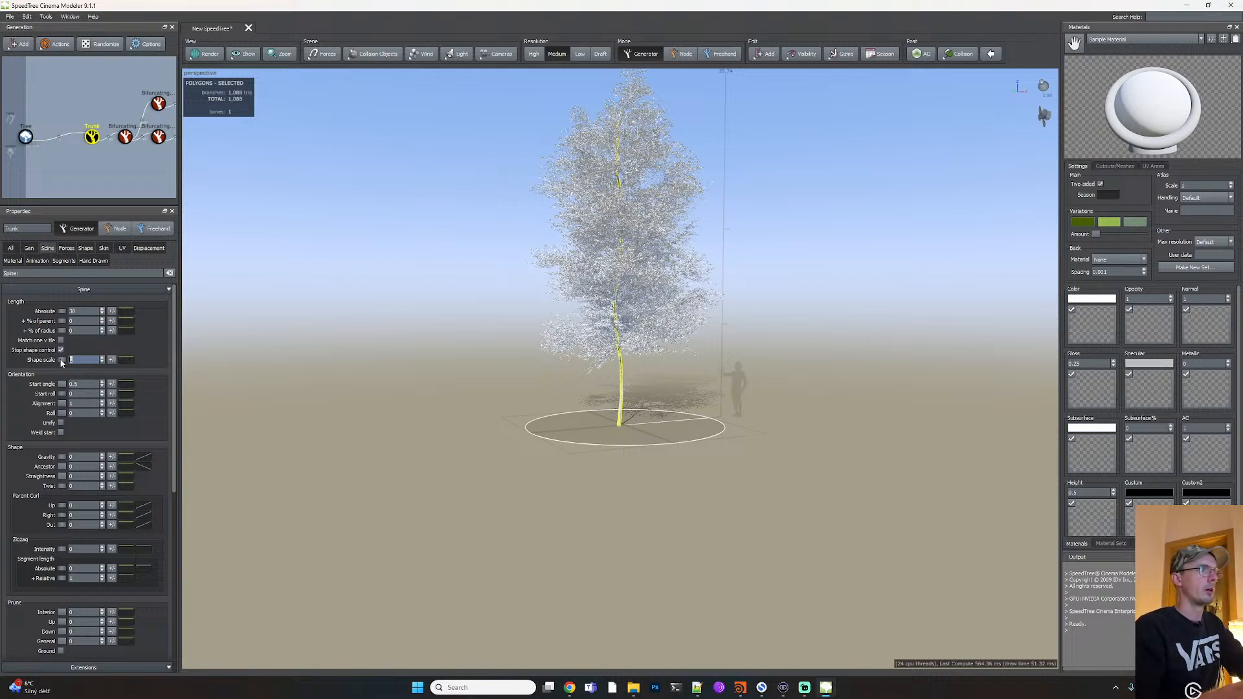
pyautogui.write('1')
pyautogui.press('Return')
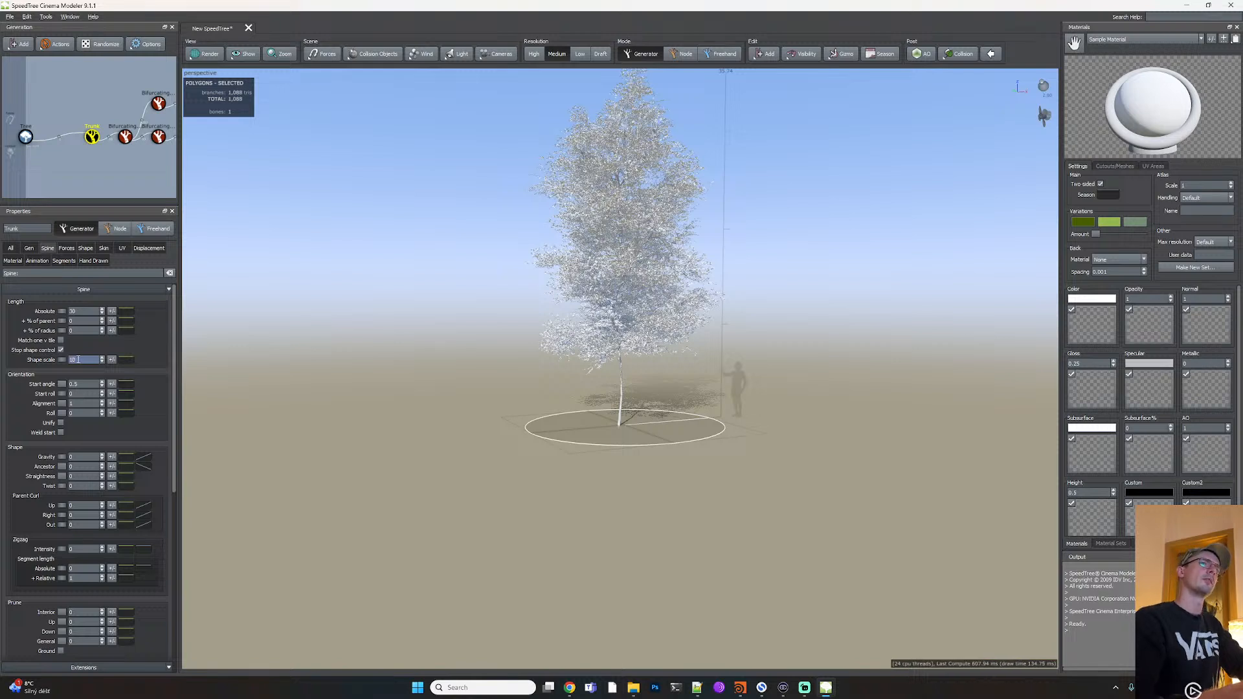
pyautogui.moveTo(83, 359); pyautogui.dragTo(62, 358)
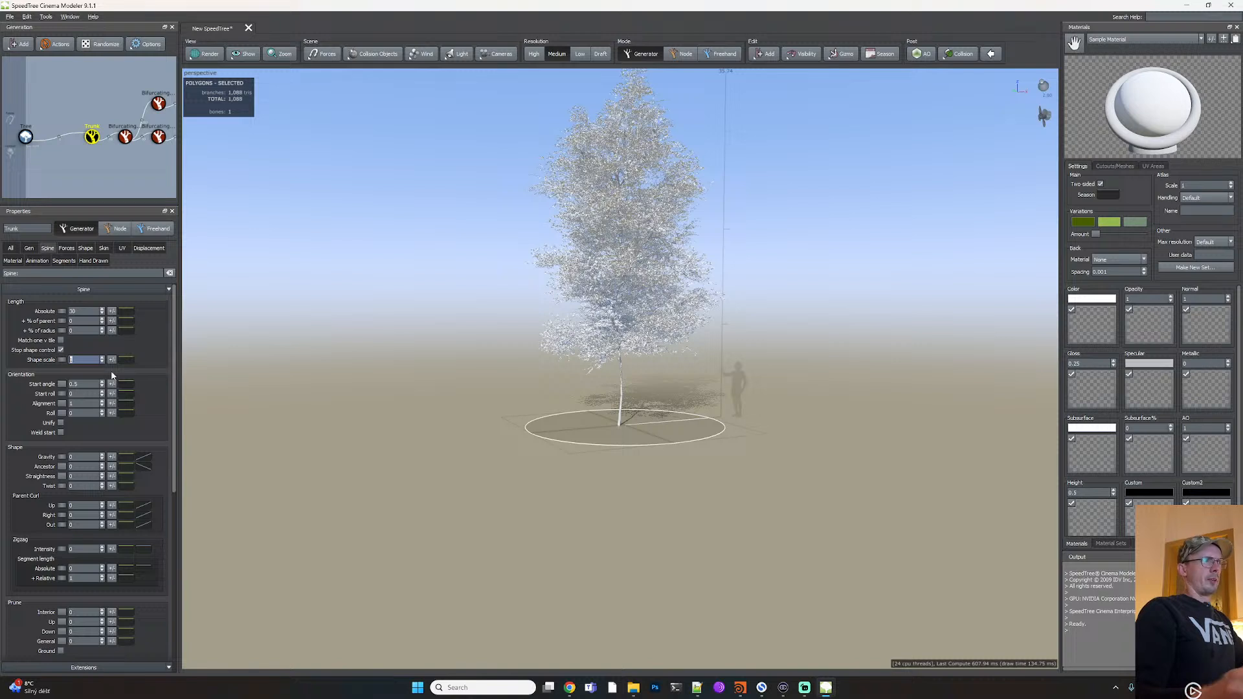
# Review the trunk's remaining spine settings from shape and prune through to the extensions
pyautogui.scroll(-3, 162, 391)
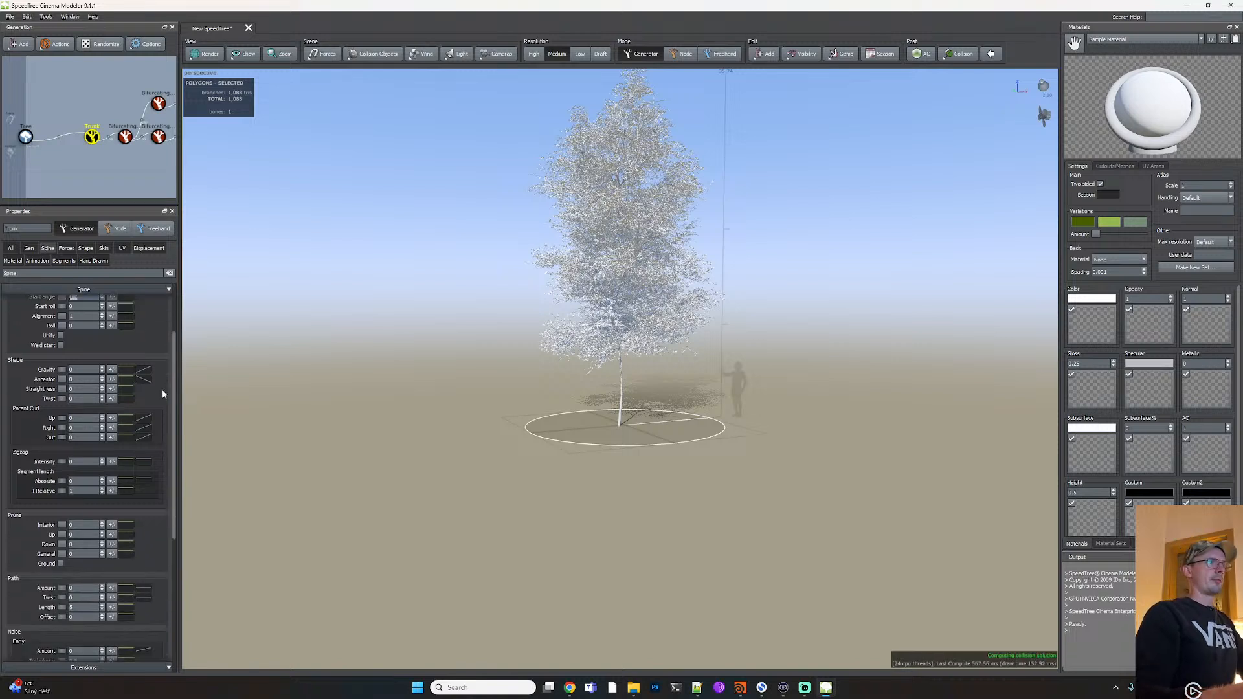
pyautogui.scroll(-2, 162, 394)
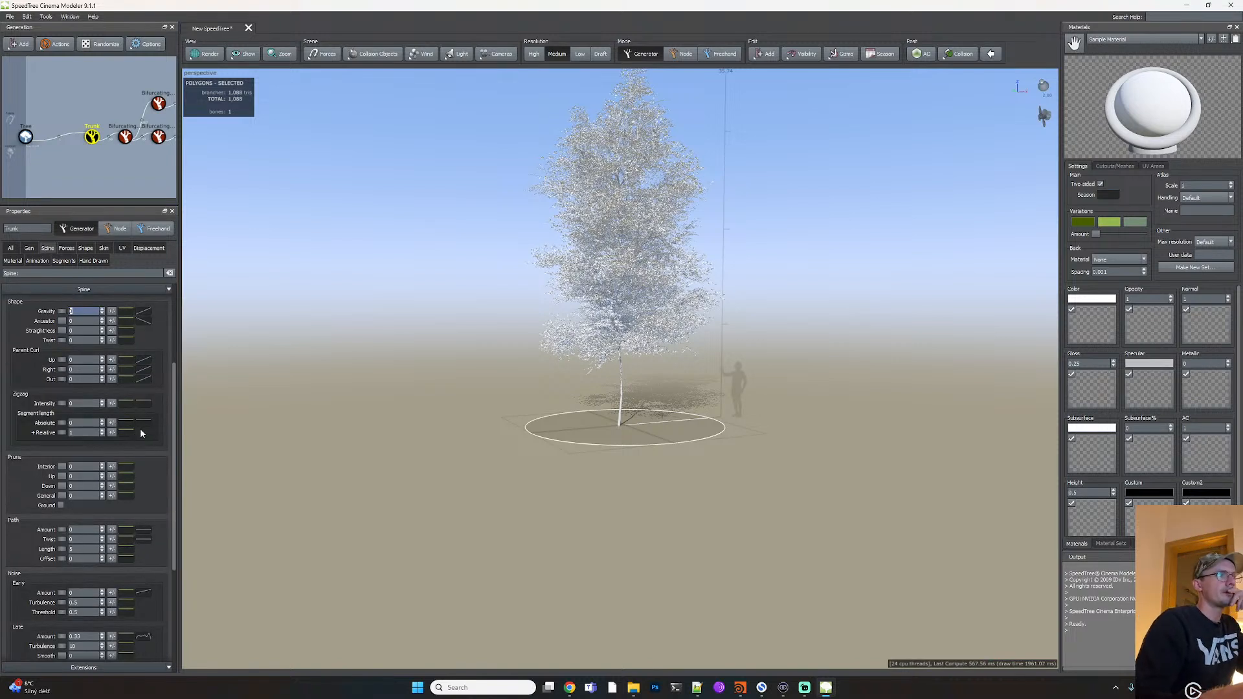
pyautogui.scroll(-2, 142, 427)
pyautogui.scroll(-2, 147, 434)
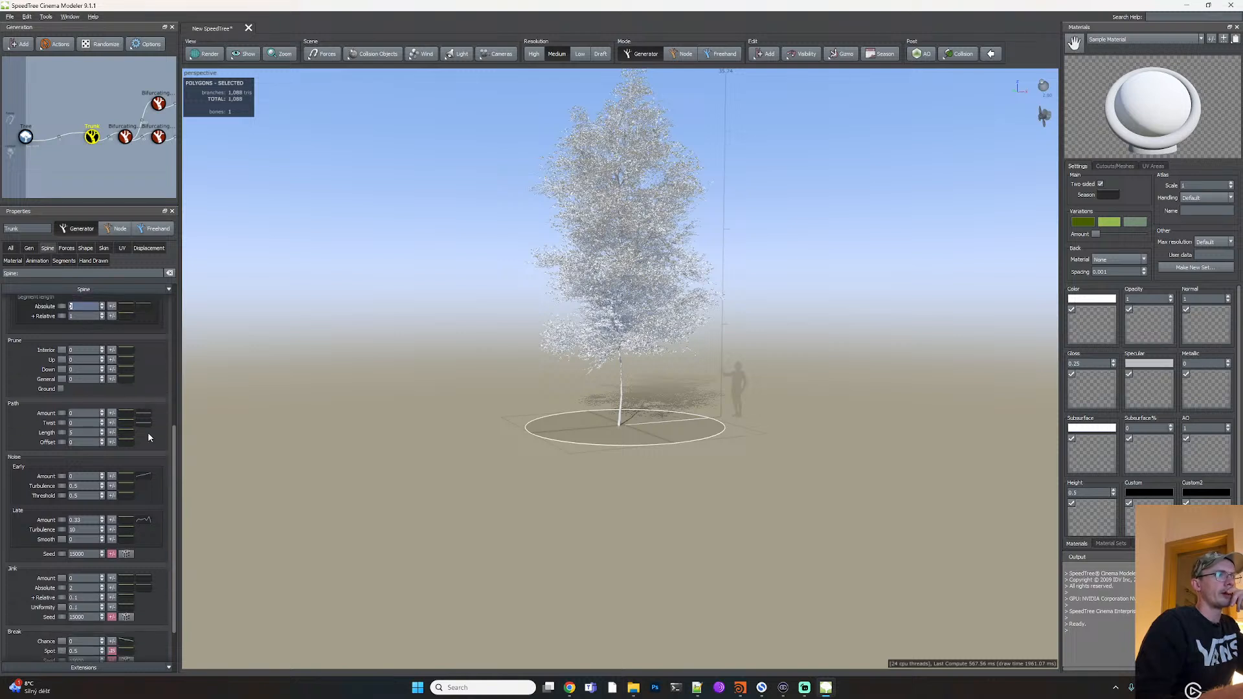
pyautogui.scroll(-2, 148, 433)
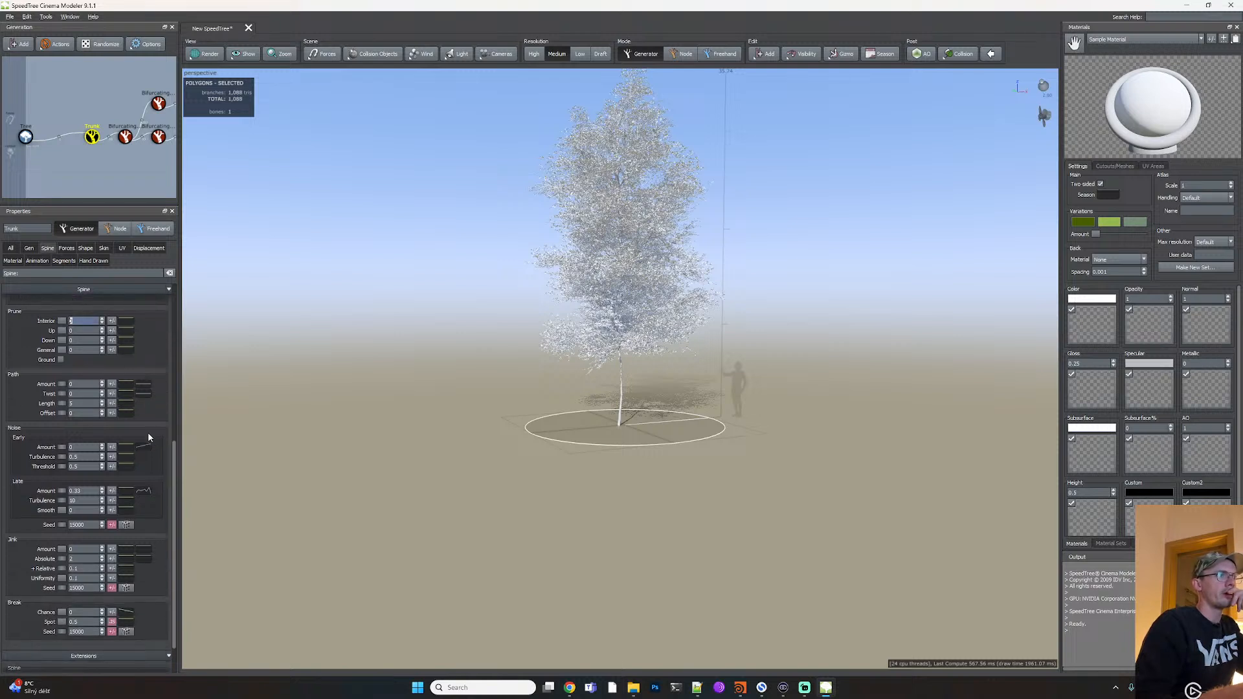
pyautogui.scroll(-1, 148, 437)
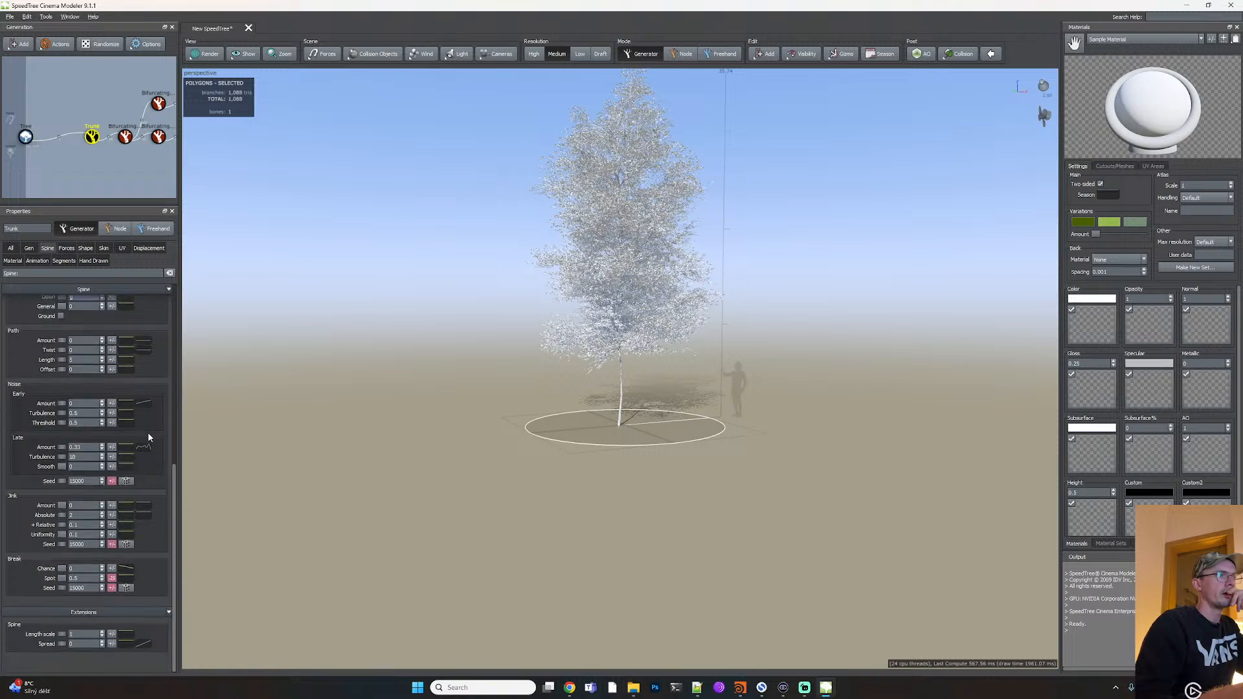
# Switch to the browser and search Google for "speddtree tree radius"
pyautogui.click(569, 687)
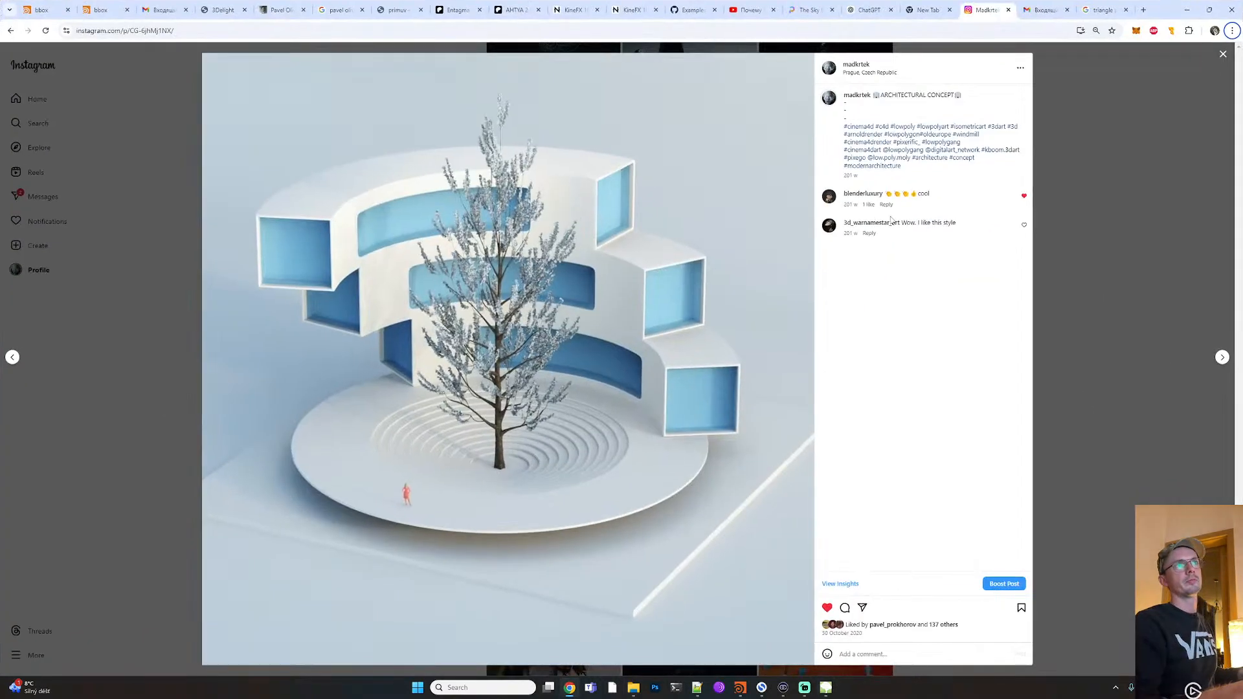
pyautogui.click(1104, 10)
pyautogui.click(756, 30)
pyautogui.write('sp')
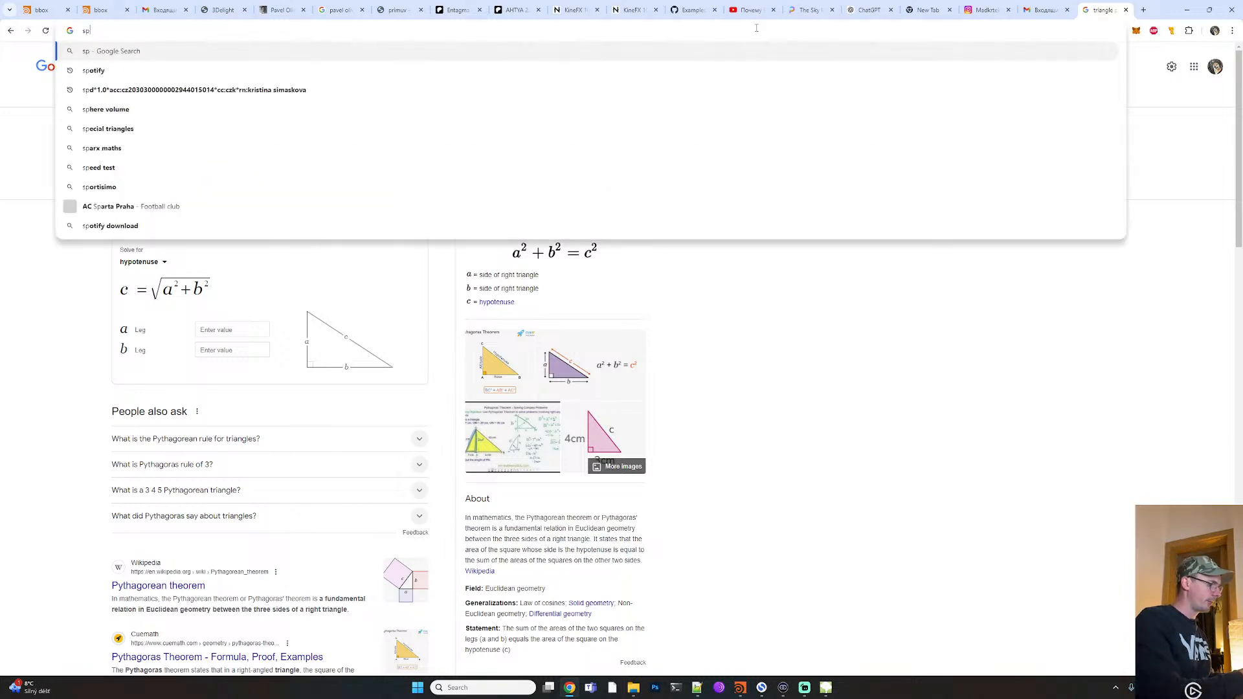
pyautogui.write('eddtree tree radius')
pyautogui.press('Return')
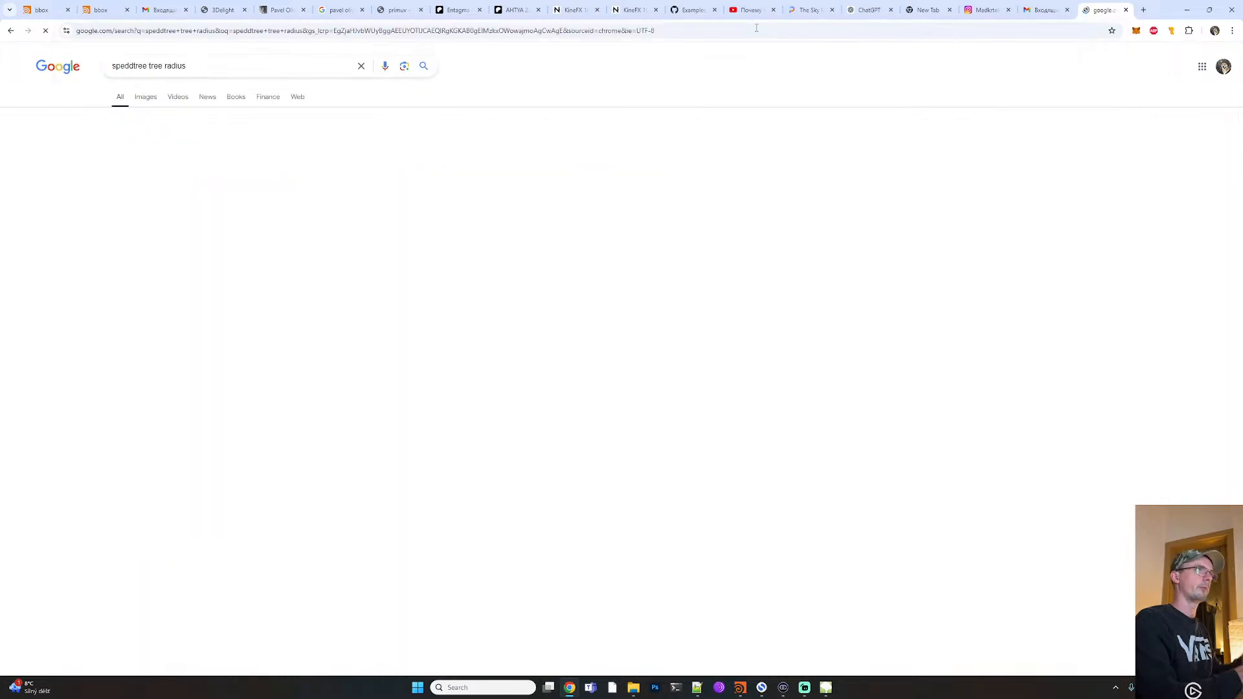
# Open the SpeedTree forum thread "need help with radius of parent branches" and read through its attached screenshots
pyautogui.scroll(-3, 252, 421)
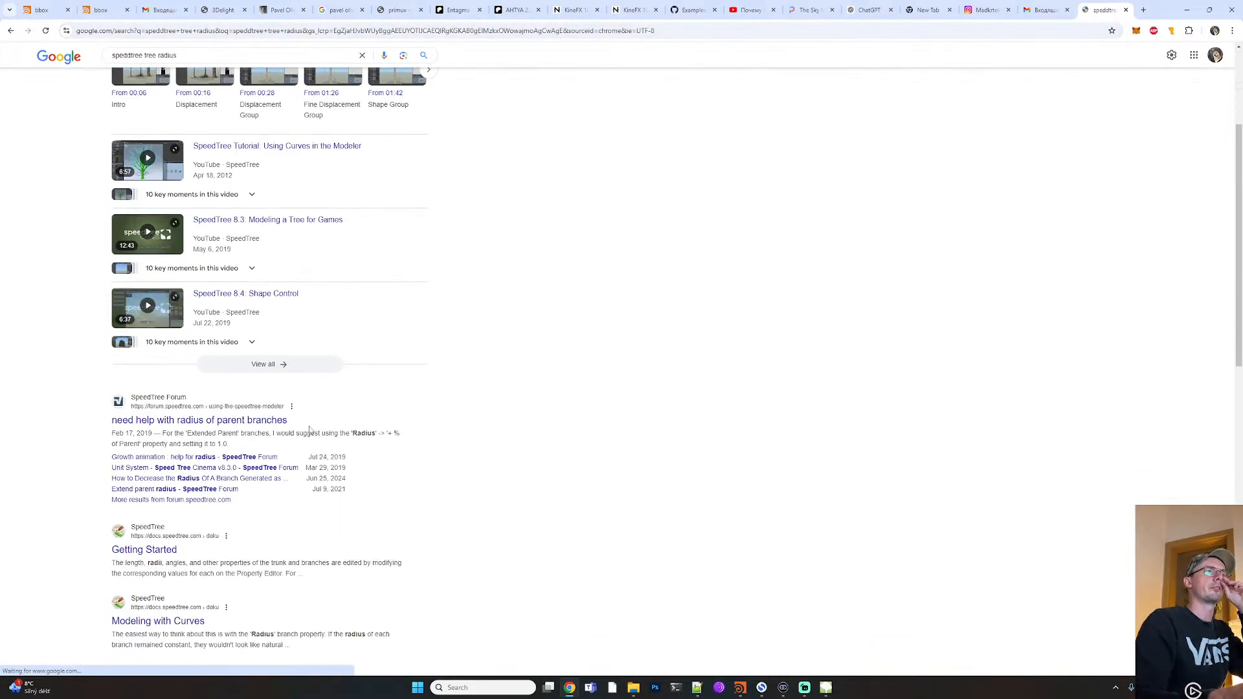
pyautogui.click(253, 421)
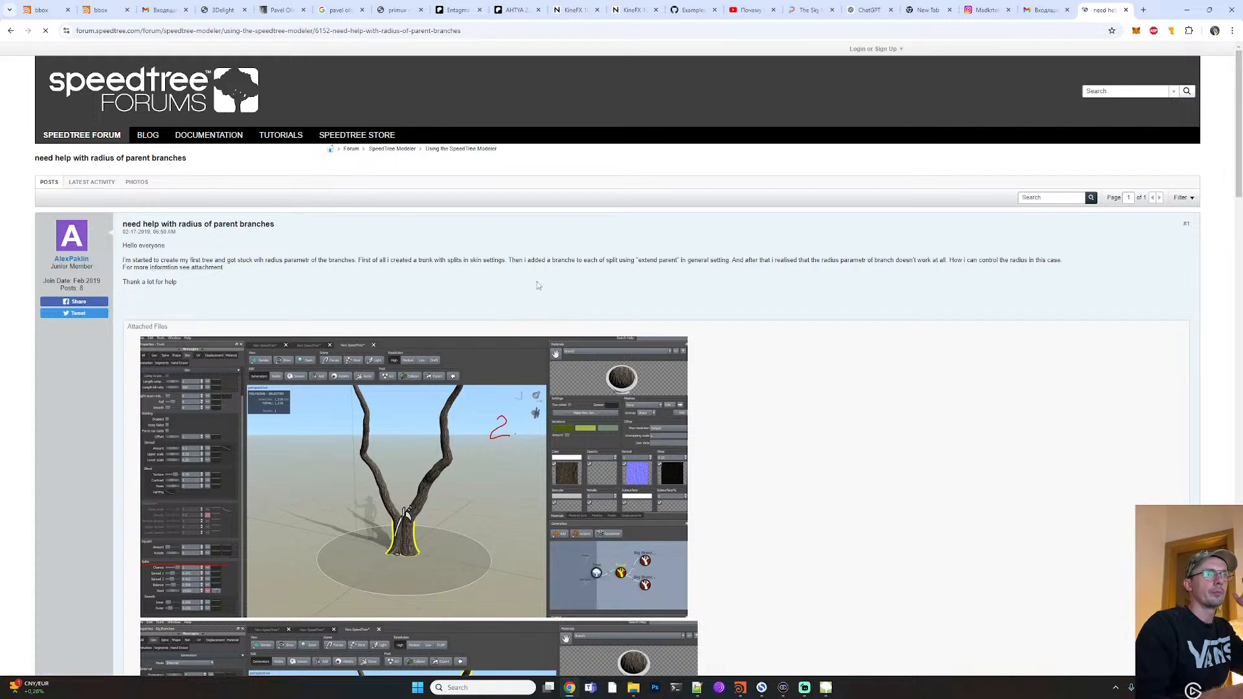
pyautogui.scroll(-3, 172, 444)
pyautogui.scroll(-5, 172, 444)
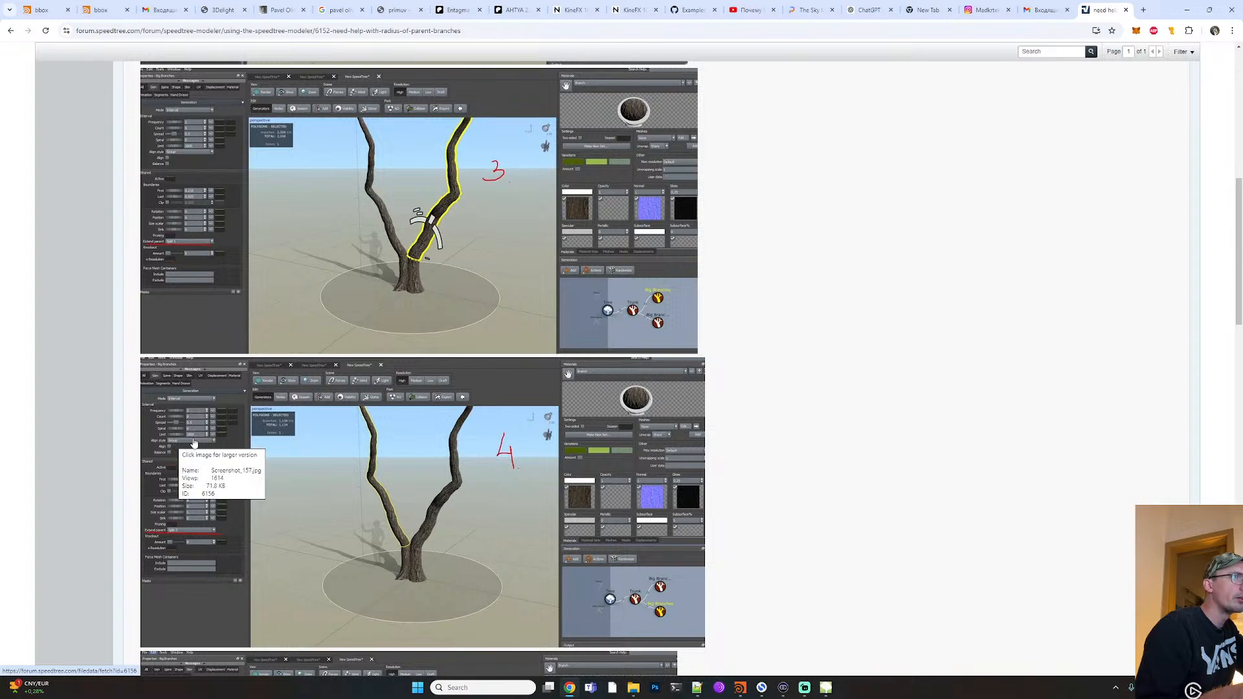
pyautogui.scroll(-5, 194, 443)
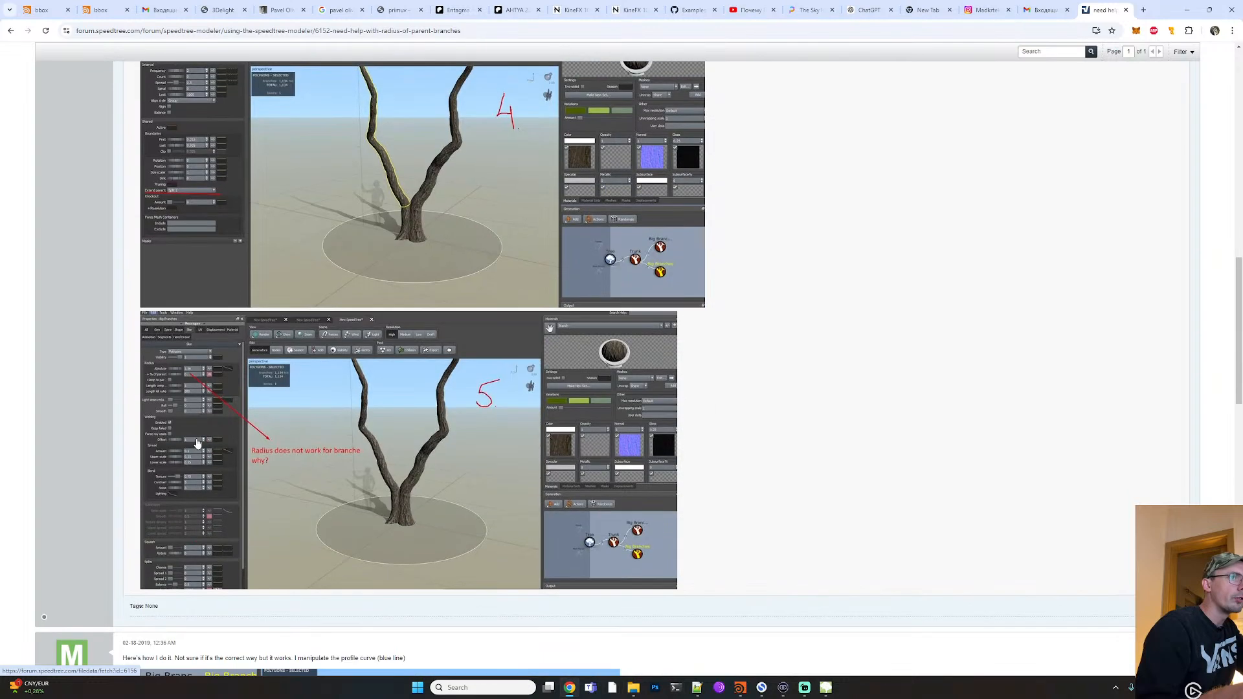
# Switch back to SpeedTree and check the trunk's generation and spine properties for a radius setting
pyautogui.hotkey('alt', 'Tab')
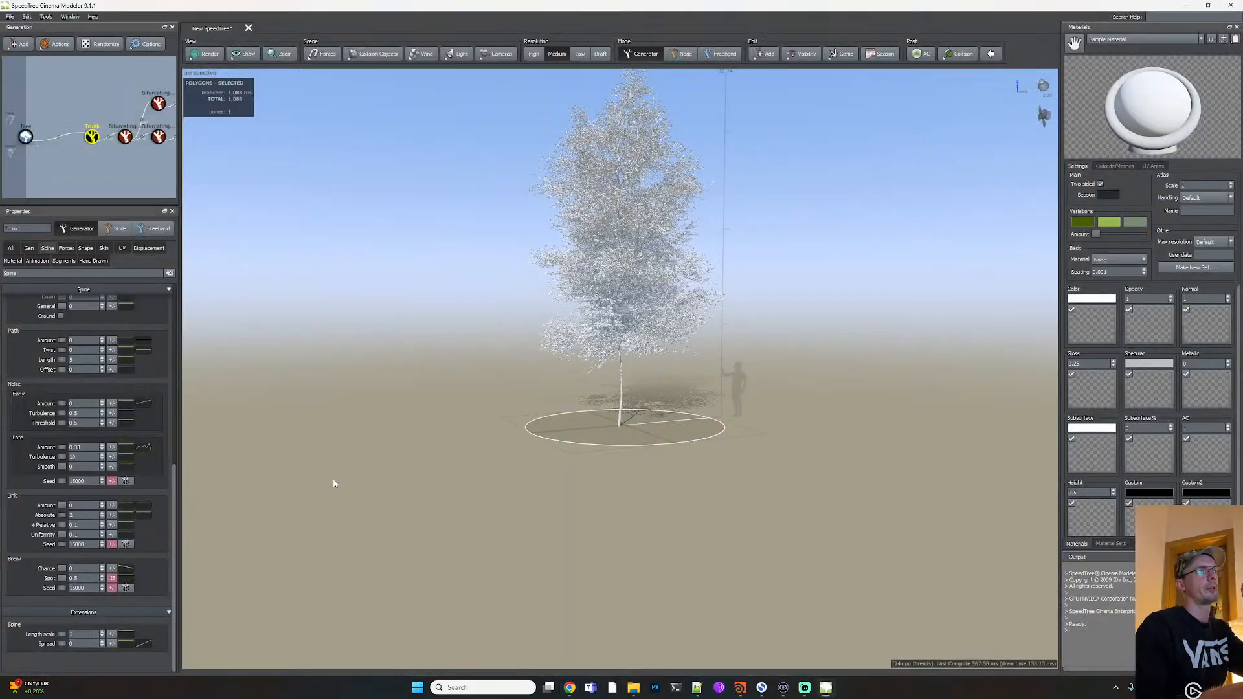
pyautogui.scroll(8, 68, 345)
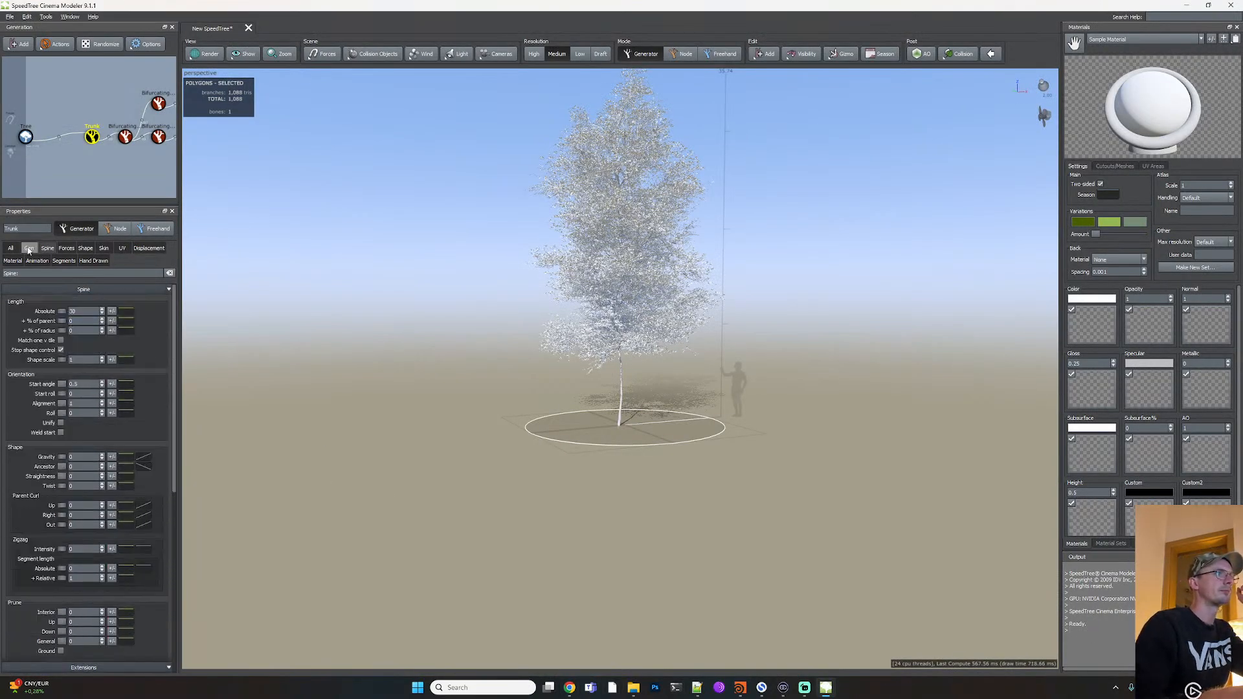
pyautogui.click(29, 249)
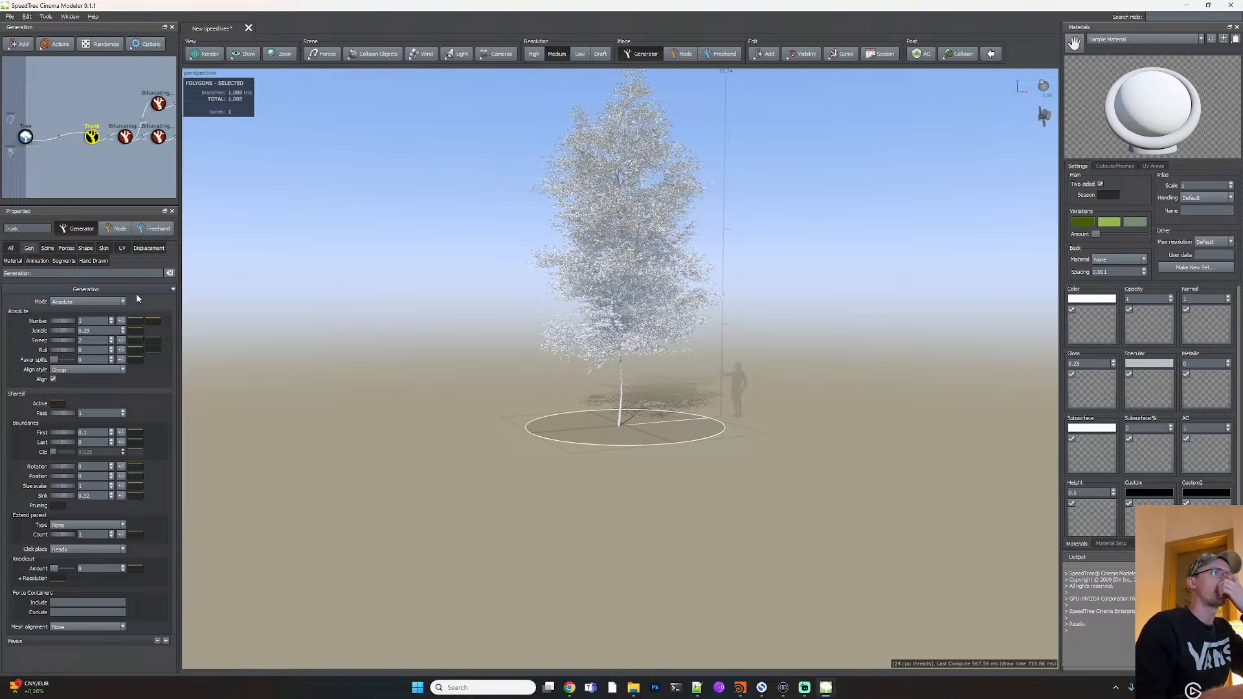
pyautogui.click(43, 249)
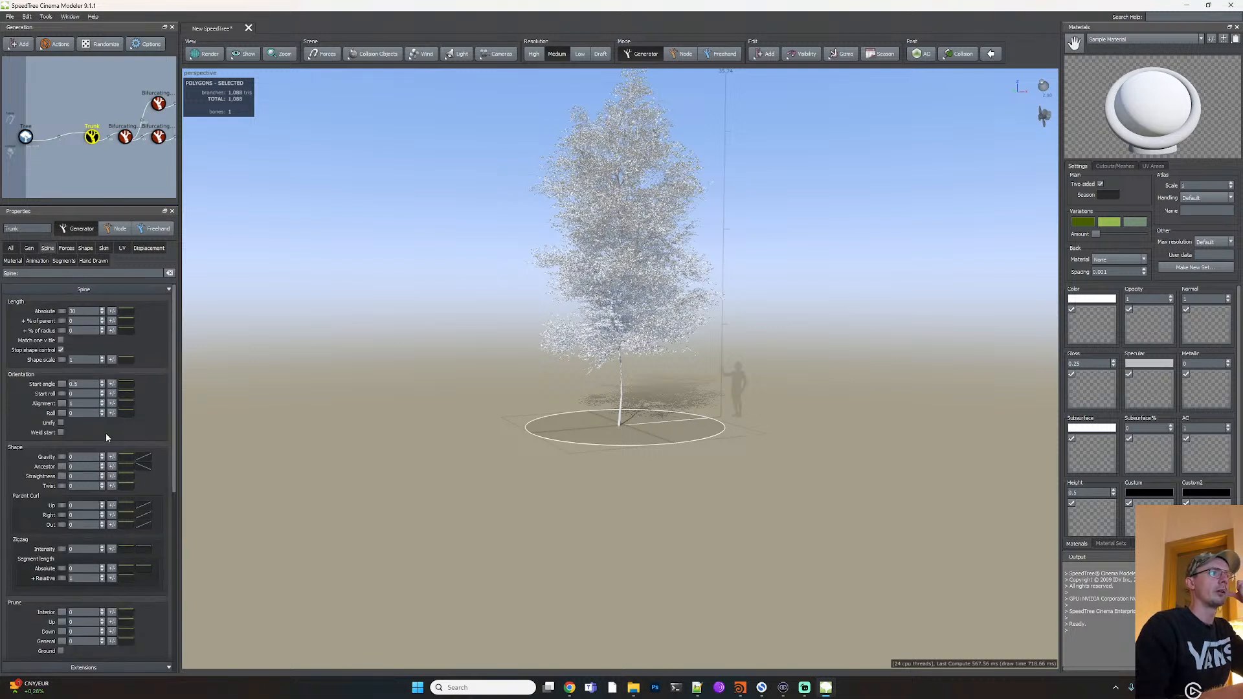
pyautogui.scroll(-5, 103, 453)
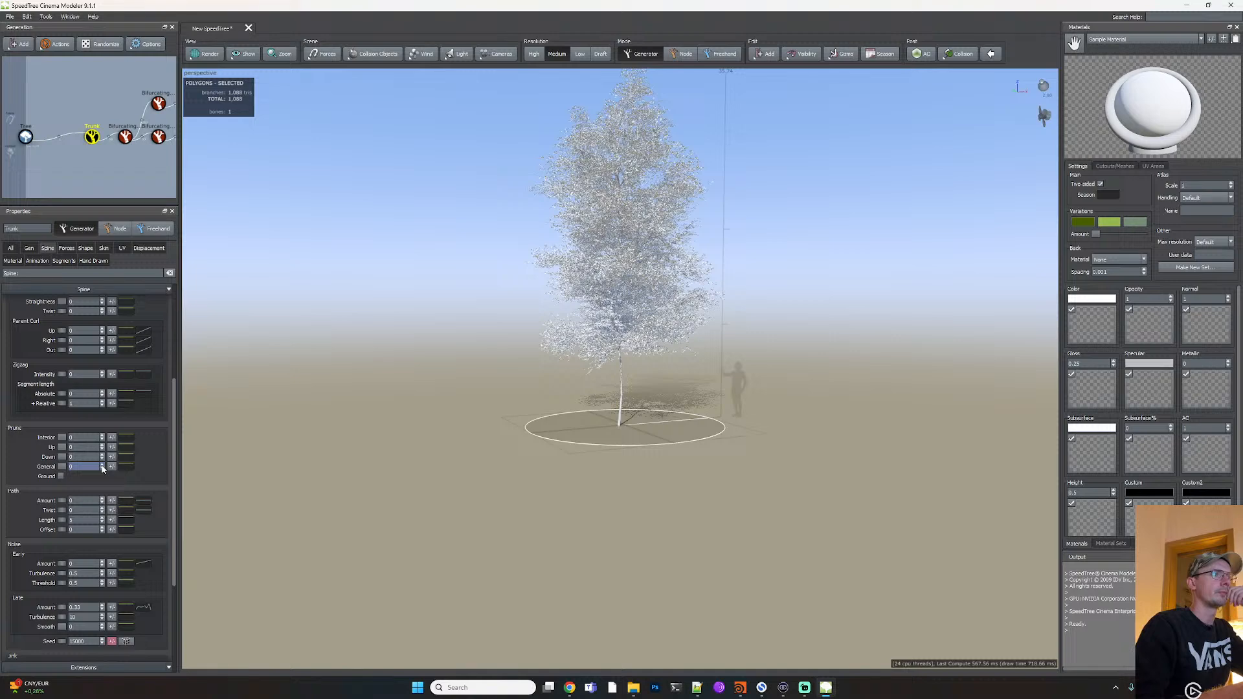
pyautogui.scroll(-1, 102, 469)
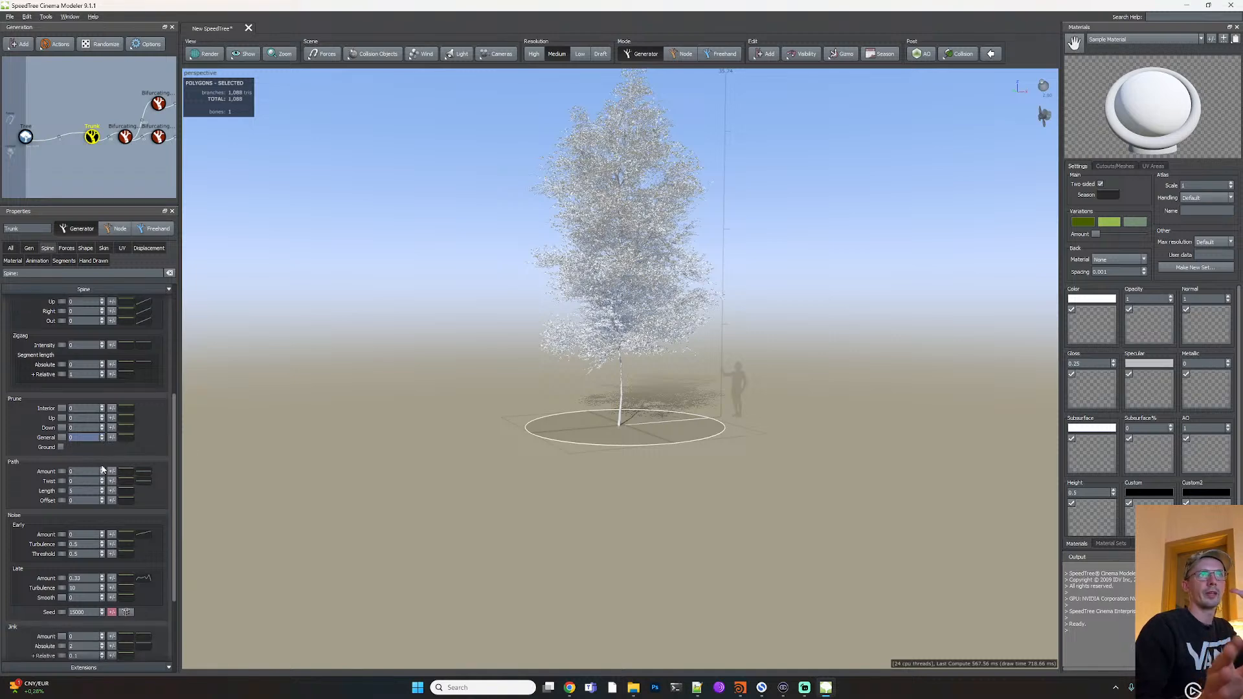
# Inspect the tree up close and from a raised angle, then clear the twig selection
pyautogui.rightClick(644, 378)
pyautogui.click(651, 340)
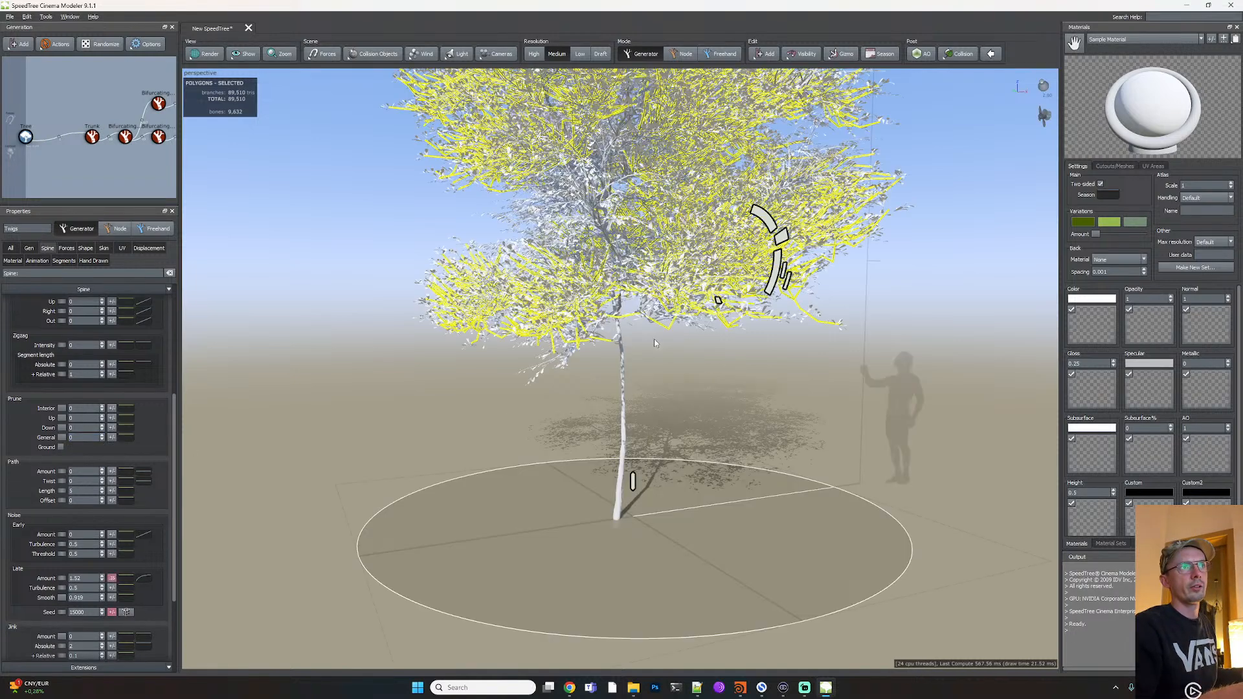
pyautogui.scroll(3, 654, 339)
pyautogui.scroll(-5, 654, 339)
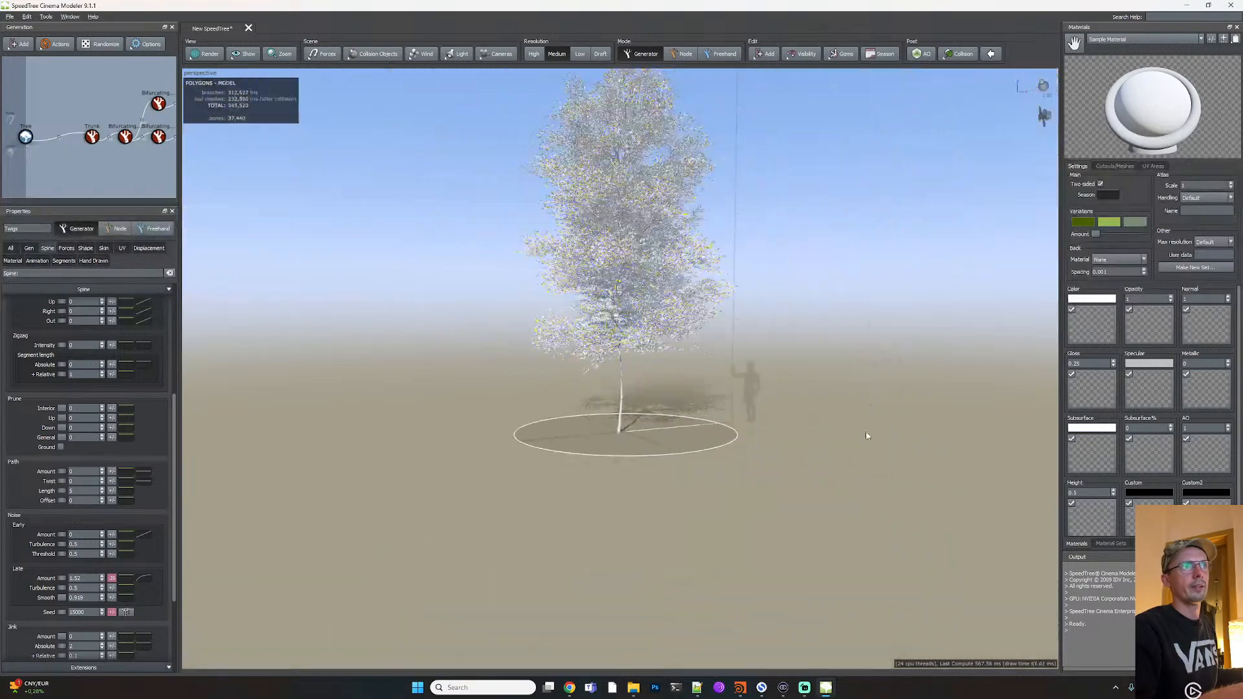
pyautogui.click(876, 430)
pyautogui.rightClick(695, 448)
pyautogui.click(830, 336)
pyautogui.moveTo(829, 335); pyautogui.dragTo(738, 371)
pyautogui.click(10, 16)
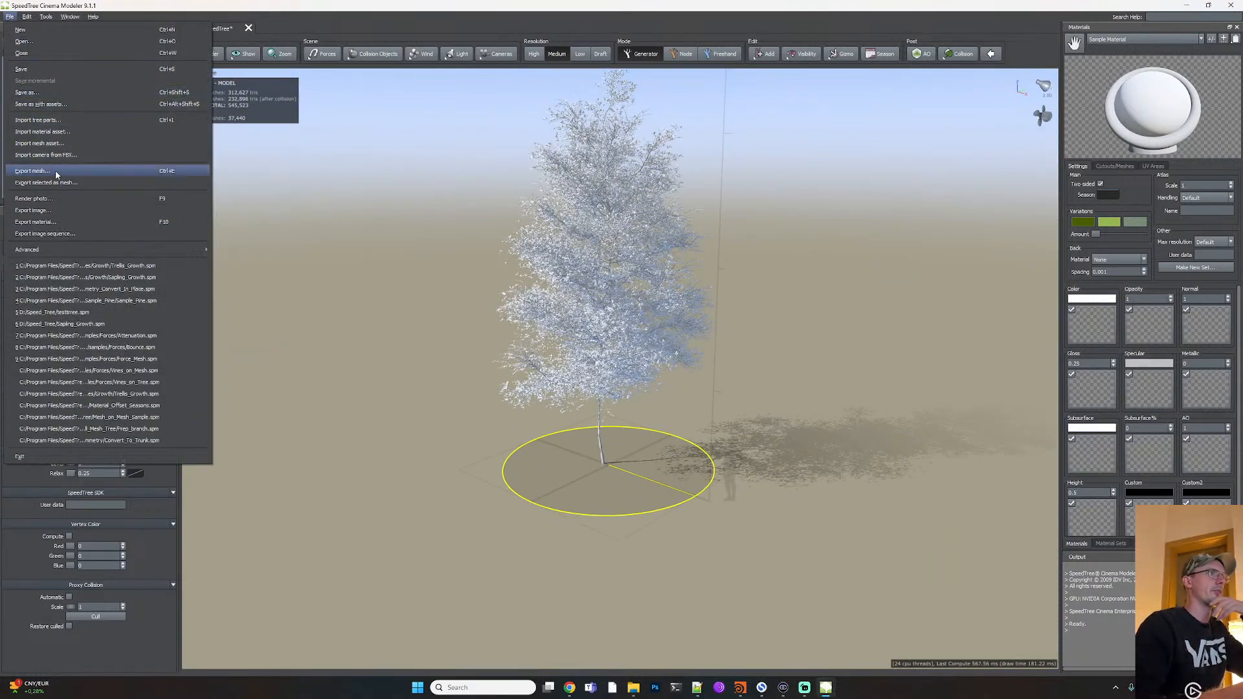
pyautogui.click(614, 309)
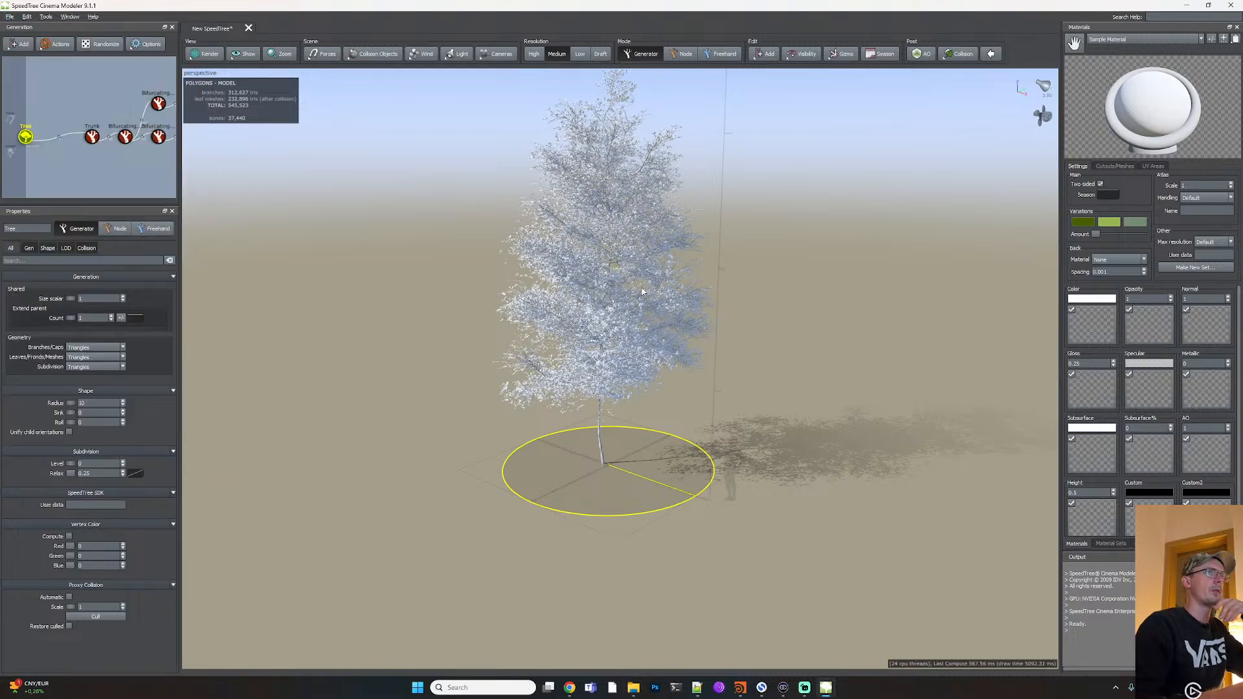
pyautogui.click(614, 309)
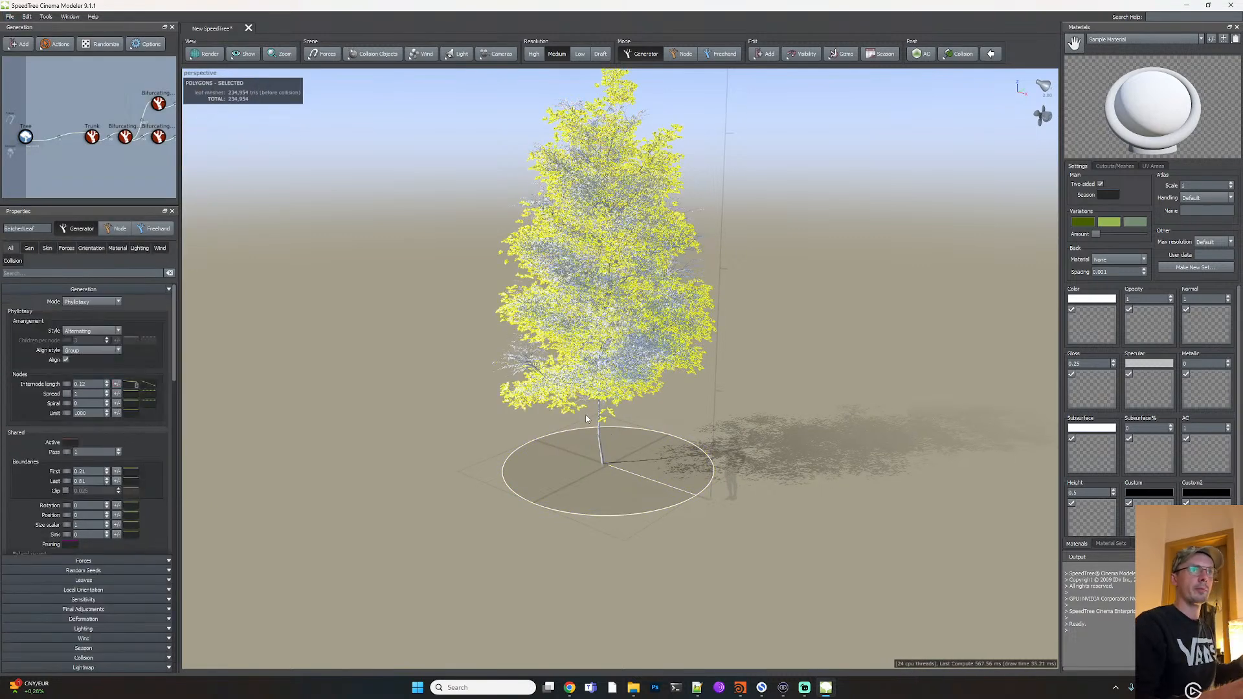
pyautogui.click(457, 444)
# Export the tree mesh as New SpeedTree.fbx into the HoudiniProjects/Architecture folder with the default export options
pyautogui.click(9, 17)
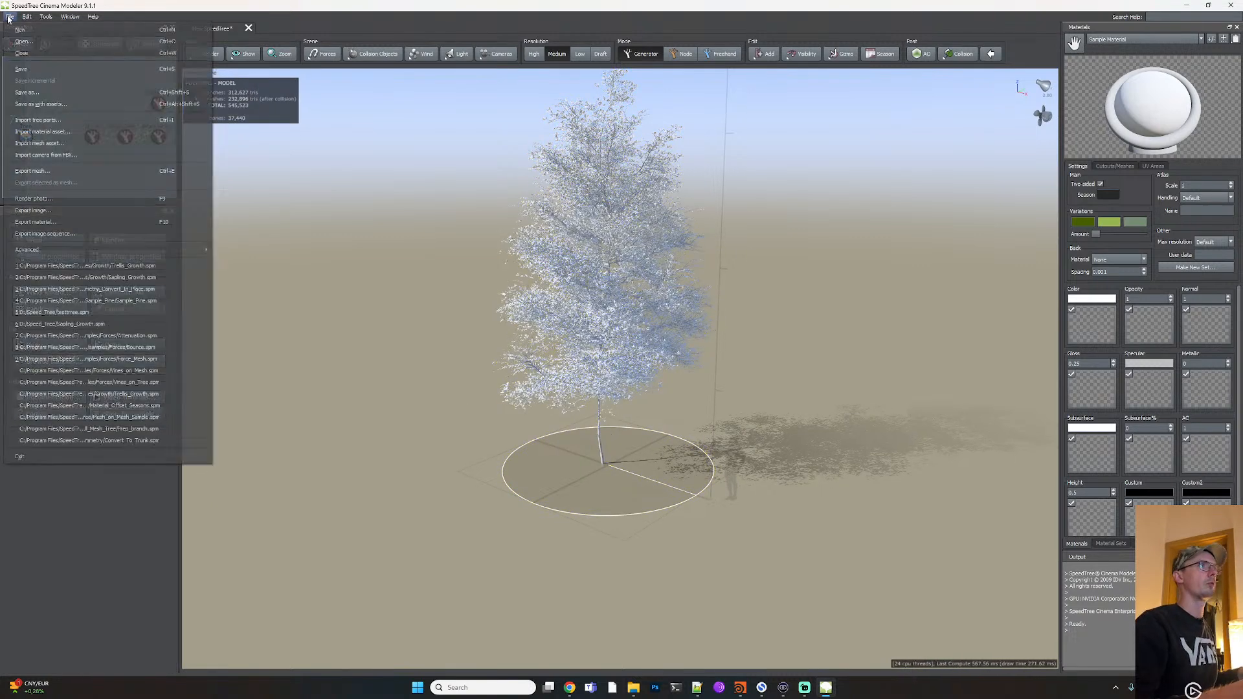
pyautogui.click(46, 170)
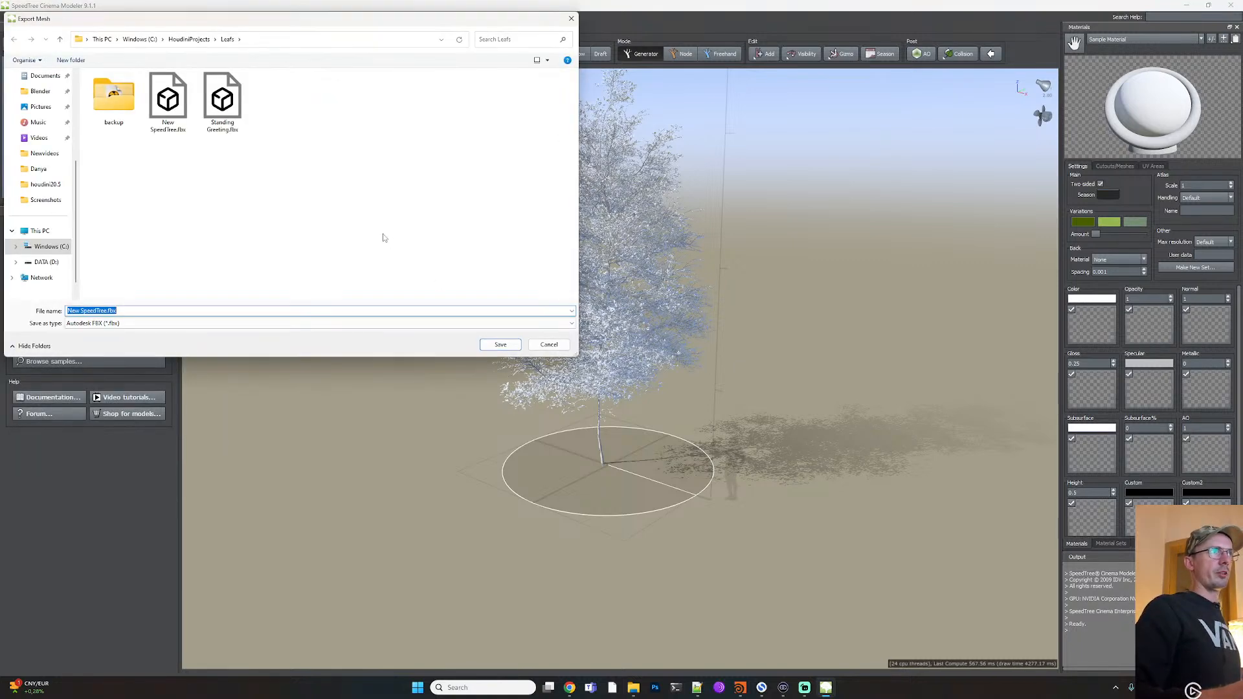
pyautogui.click(198, 40)
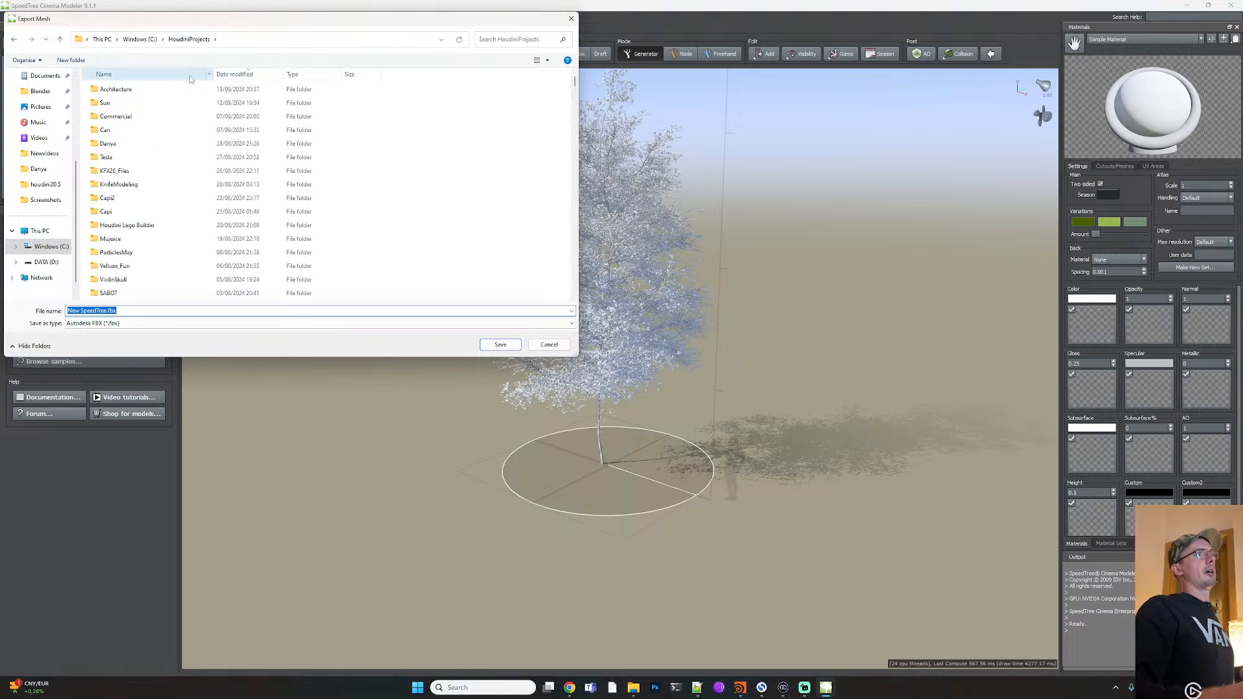
pyautogui.doubleClick(159, 90)
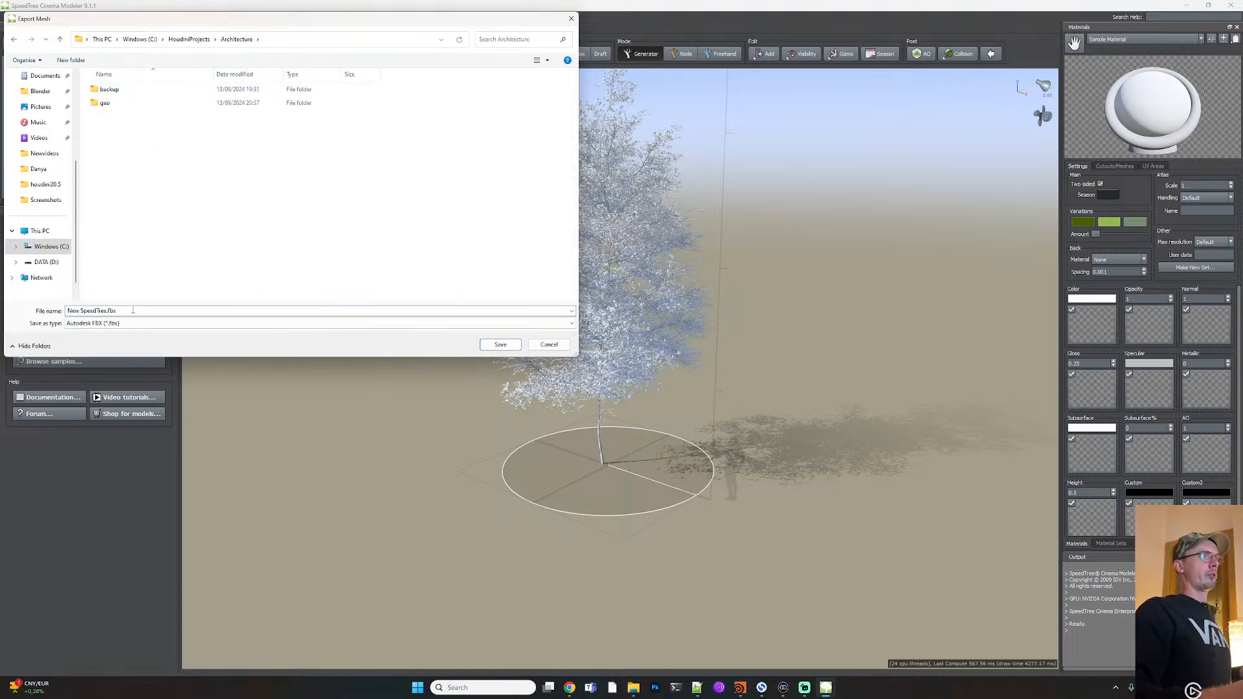
pyautogui.click(490, 347)
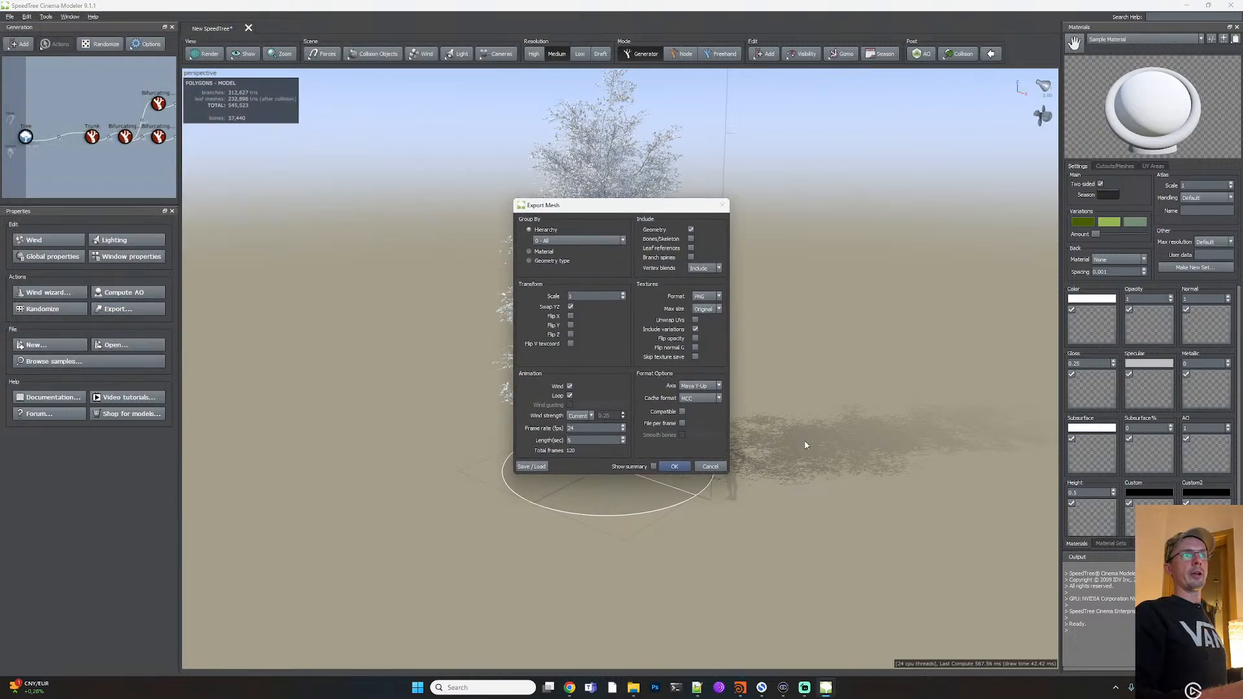
pyautogui.click(674, 467)
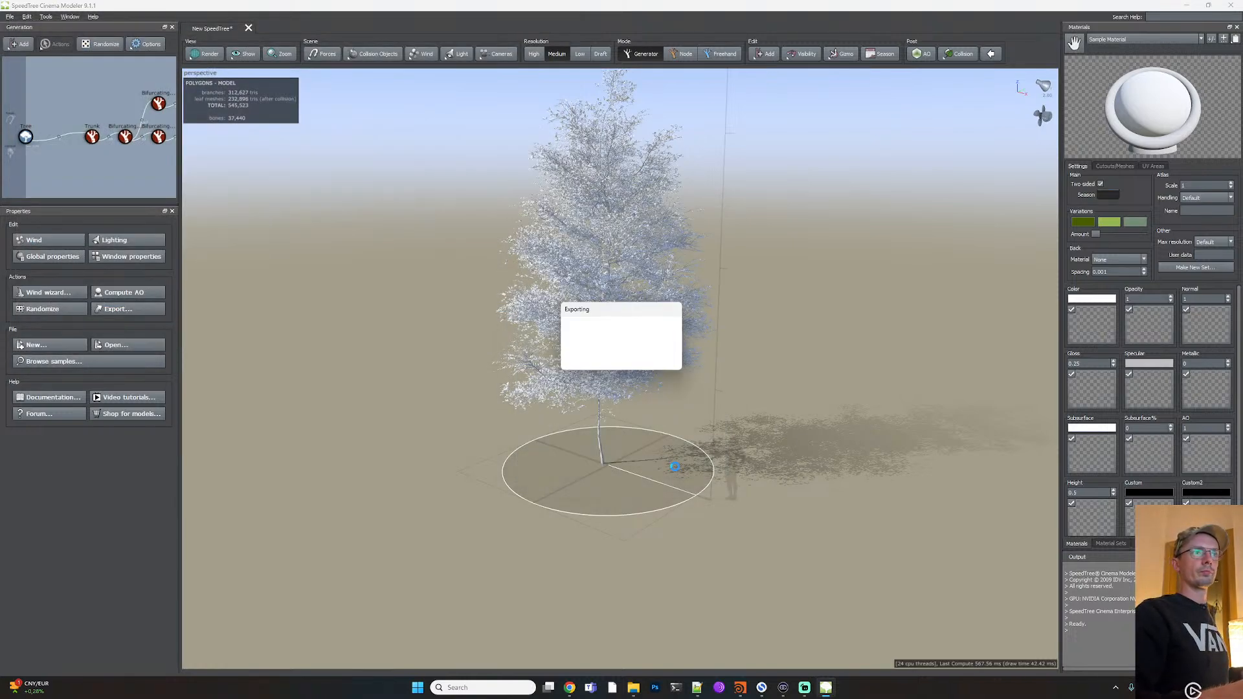
# Switch to Houdini, add a new Geometry object beside the building nodes and go inside it
pyautogui.click(740, 688)
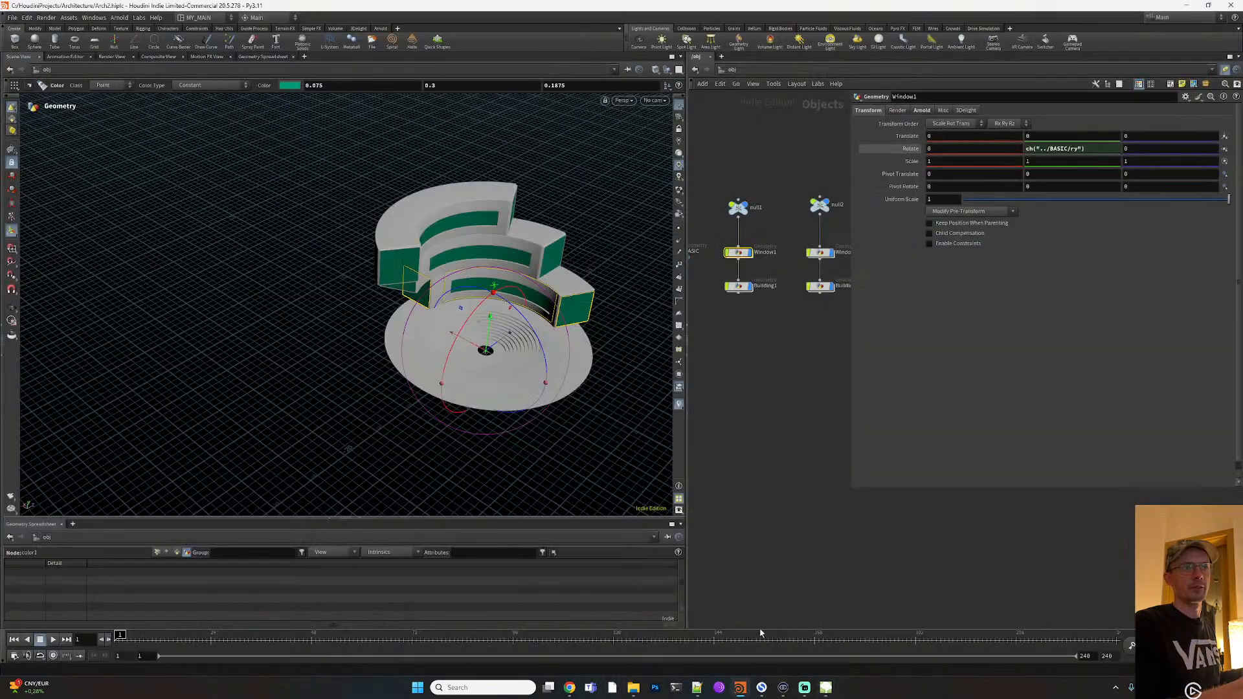
pyautogui.scroll(-3, 755, 363)
pyautogui.moveTo(751, 363); pyautogui.dragTo(815, 376, button='middle')
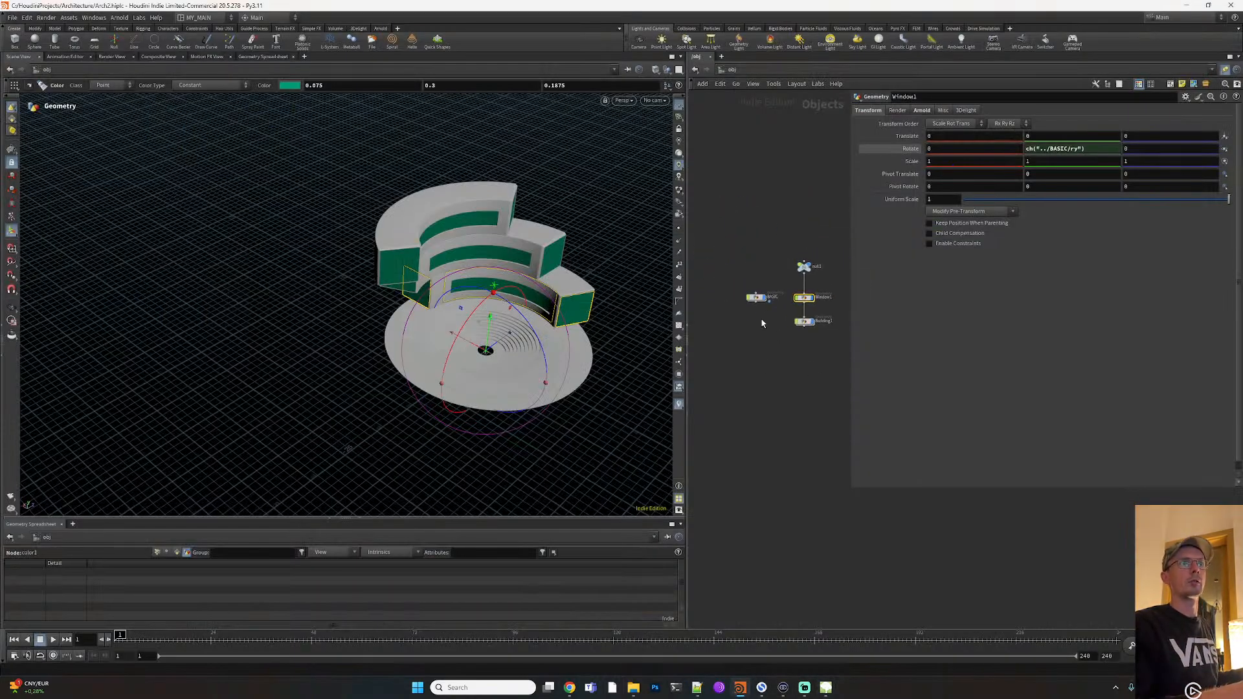
pyautogui.press('Tab')
pyautogui.write('file')
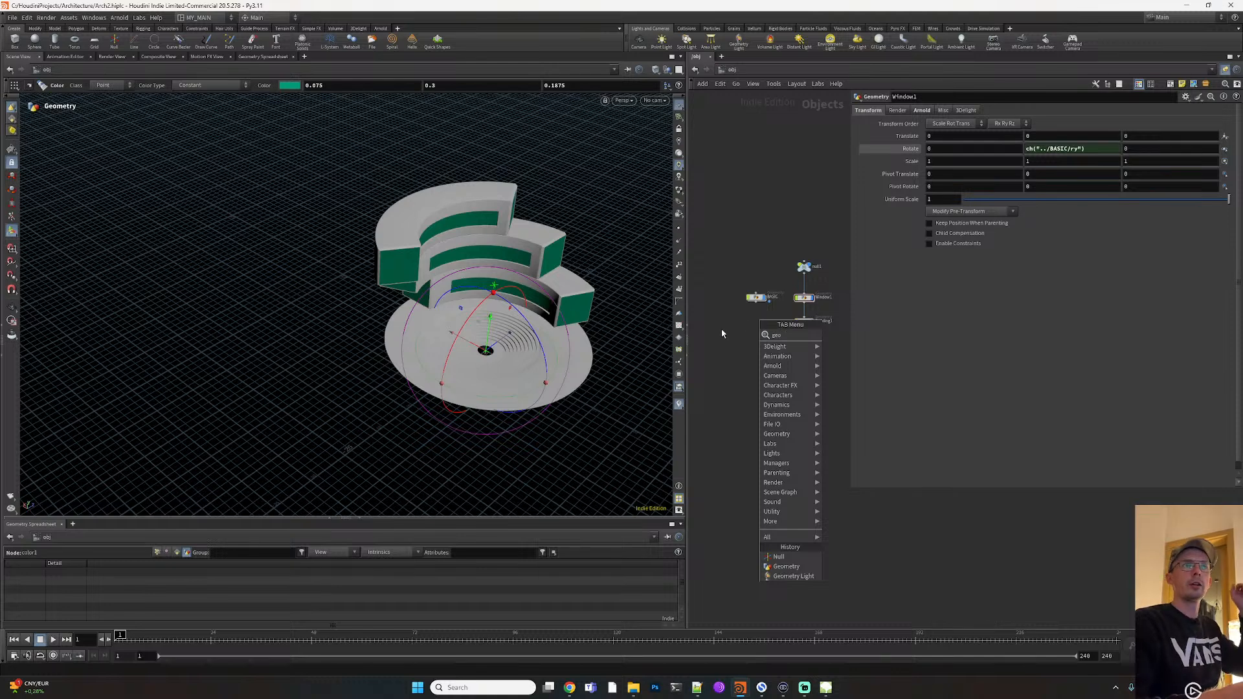
pyautogui.click(725, 330)
pyautogui.press('Tab')
pyautogui.write('ge')
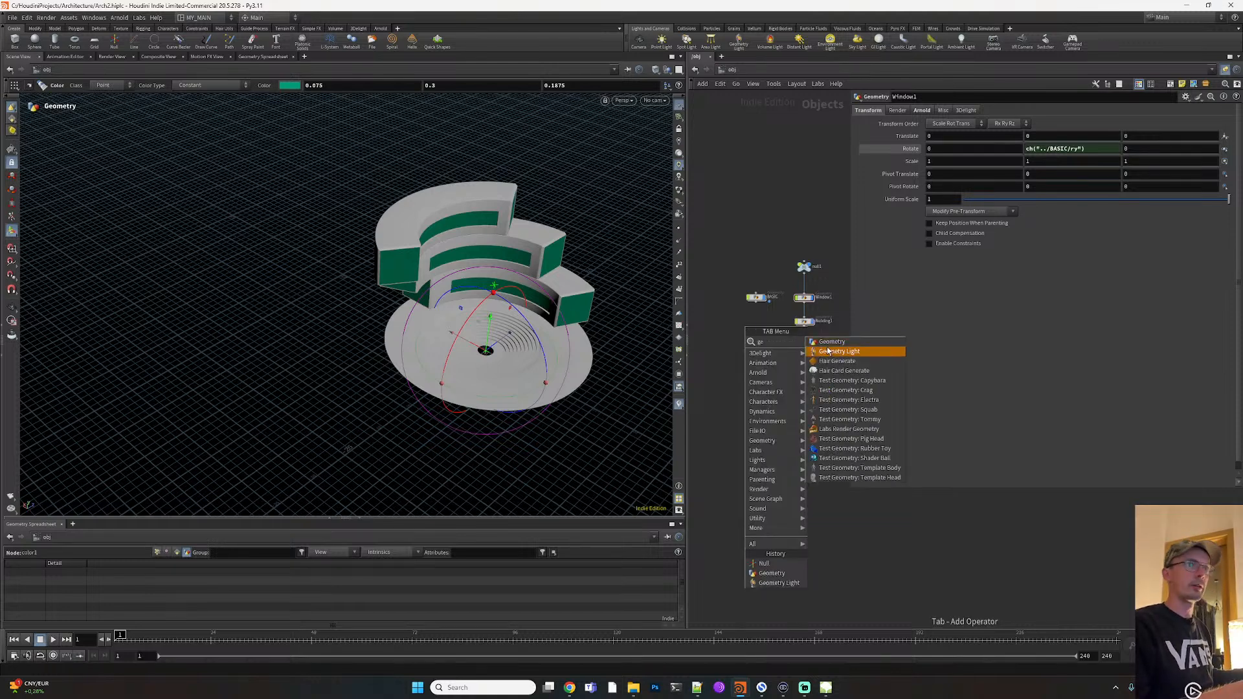
pyautogui.click(832, 342)
pyautogui.click(756, 324)
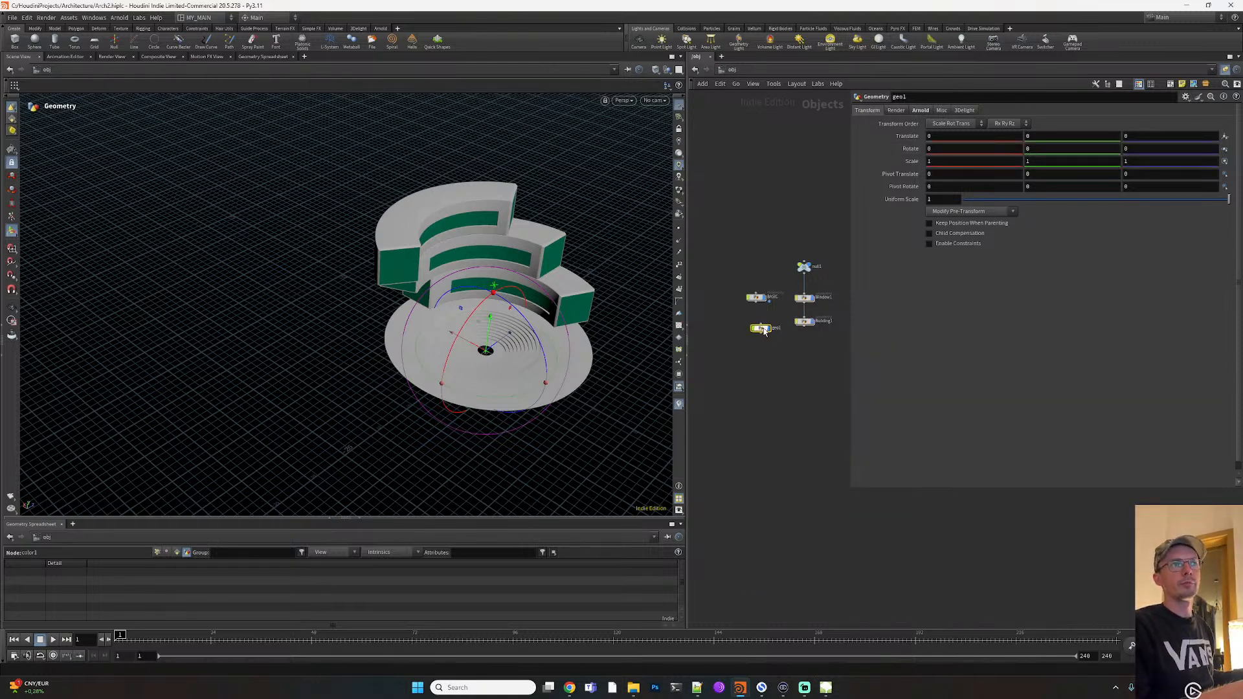
pyautogui.doubleClick(761, 327)
pyautogui.press('Tab')
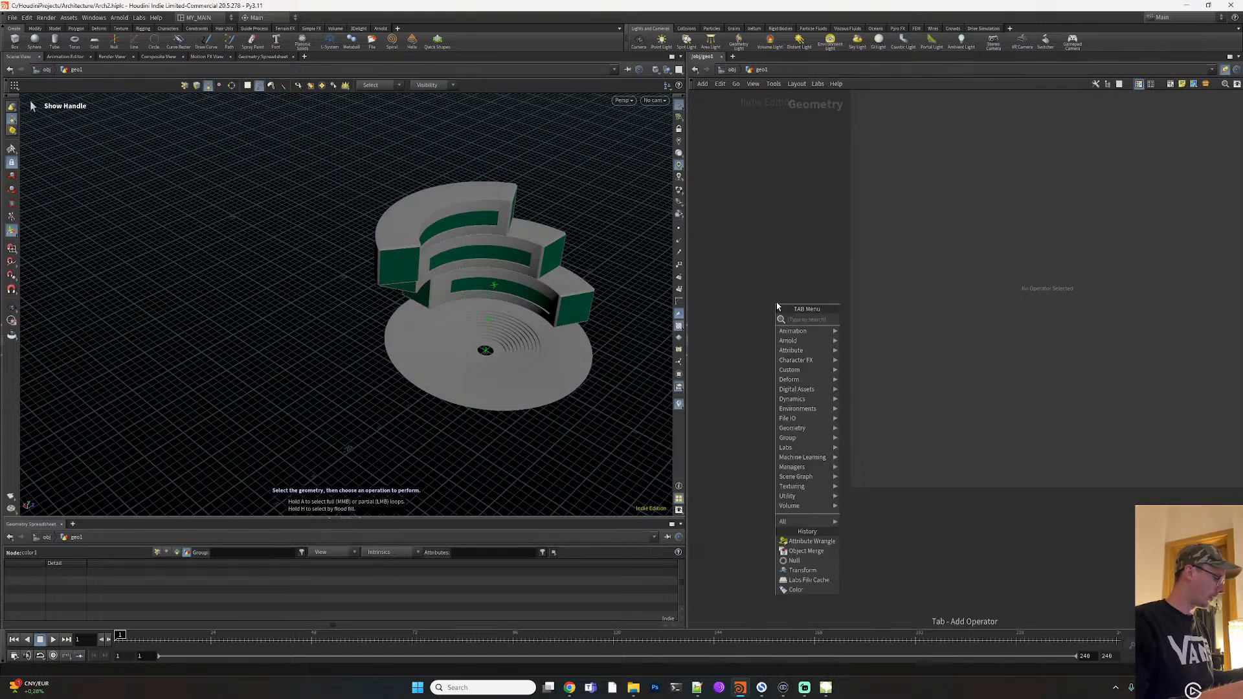
pyautogui.write('im')
pyautogui.click(787, 295)
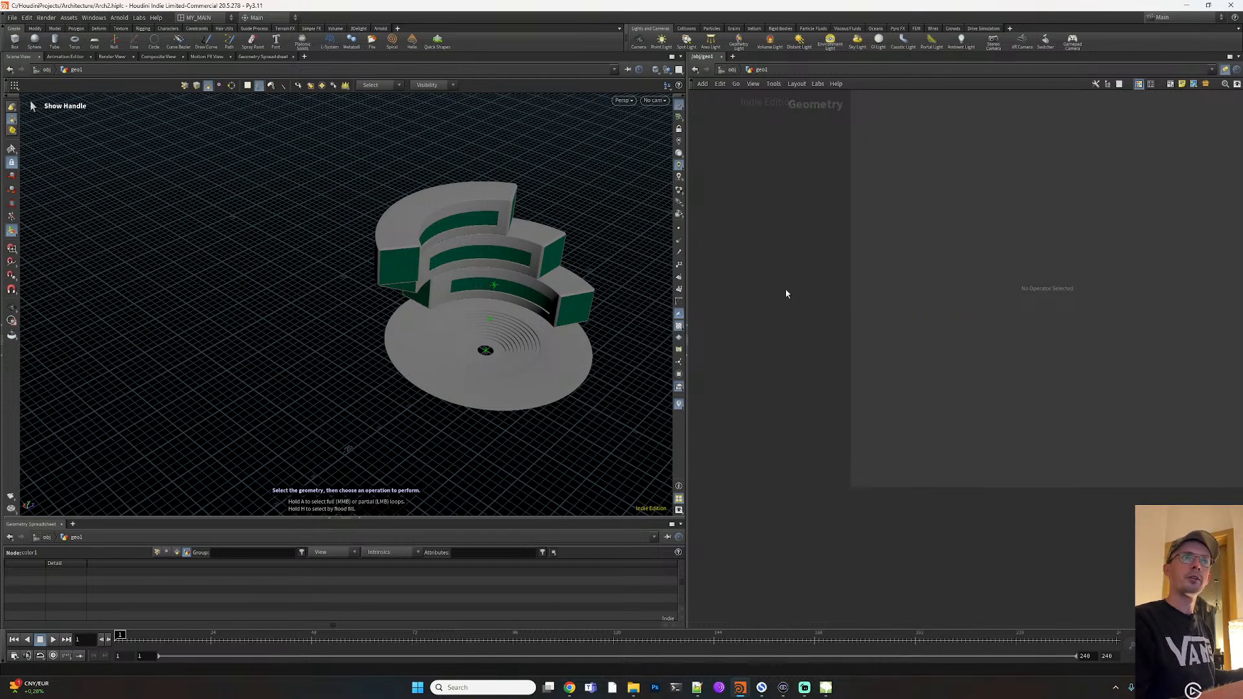
pyautogui.press('Tab')
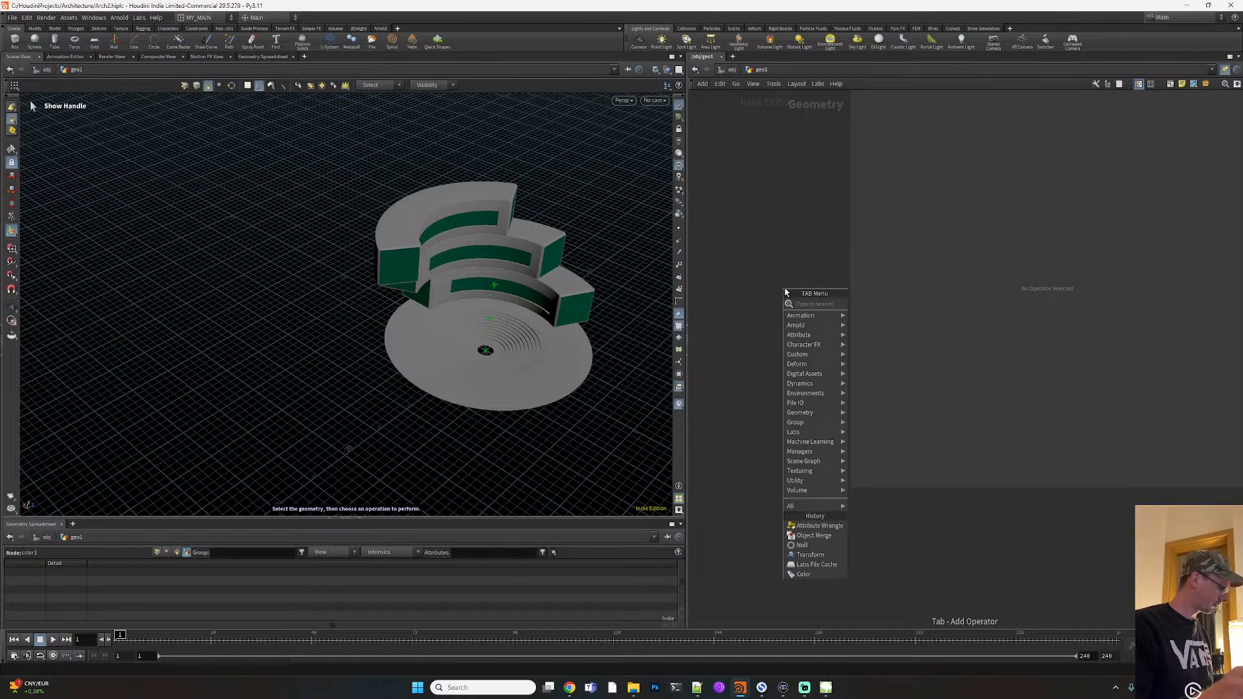
pyautogui.write('fbx')
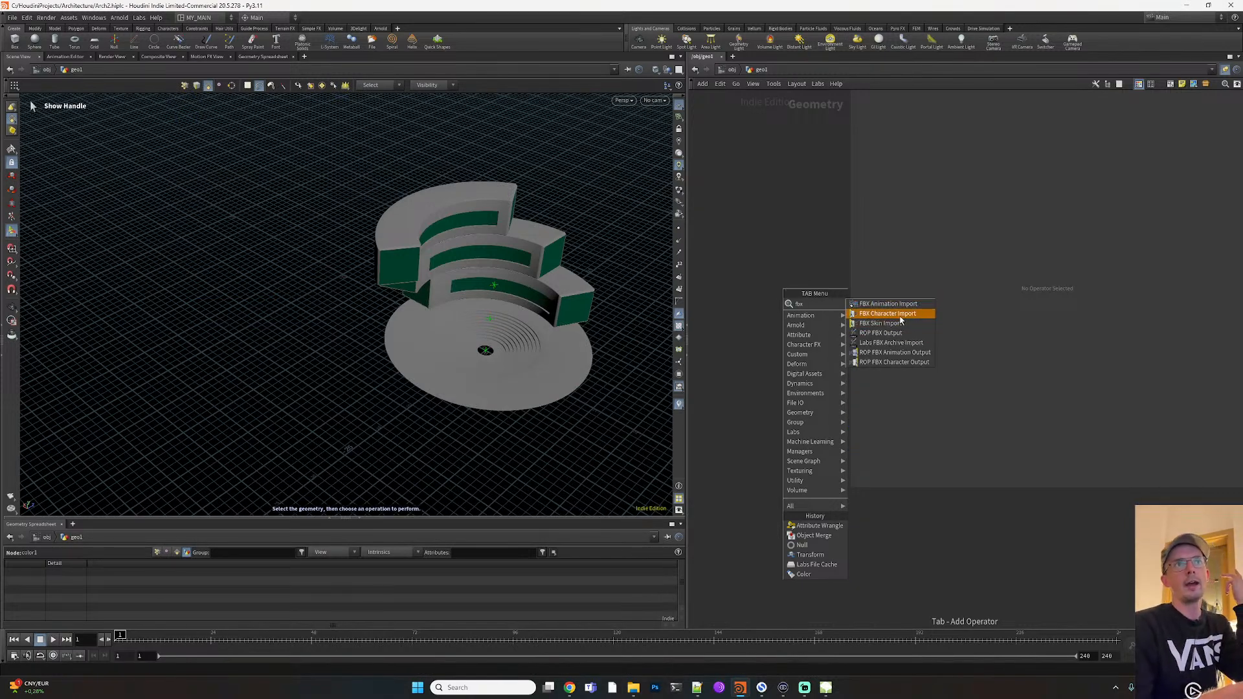
pyautogui.press('Escape')
# Add a File node and load New SpeedTree.fbx from the project folder into it
pyautogui.press('Tab')
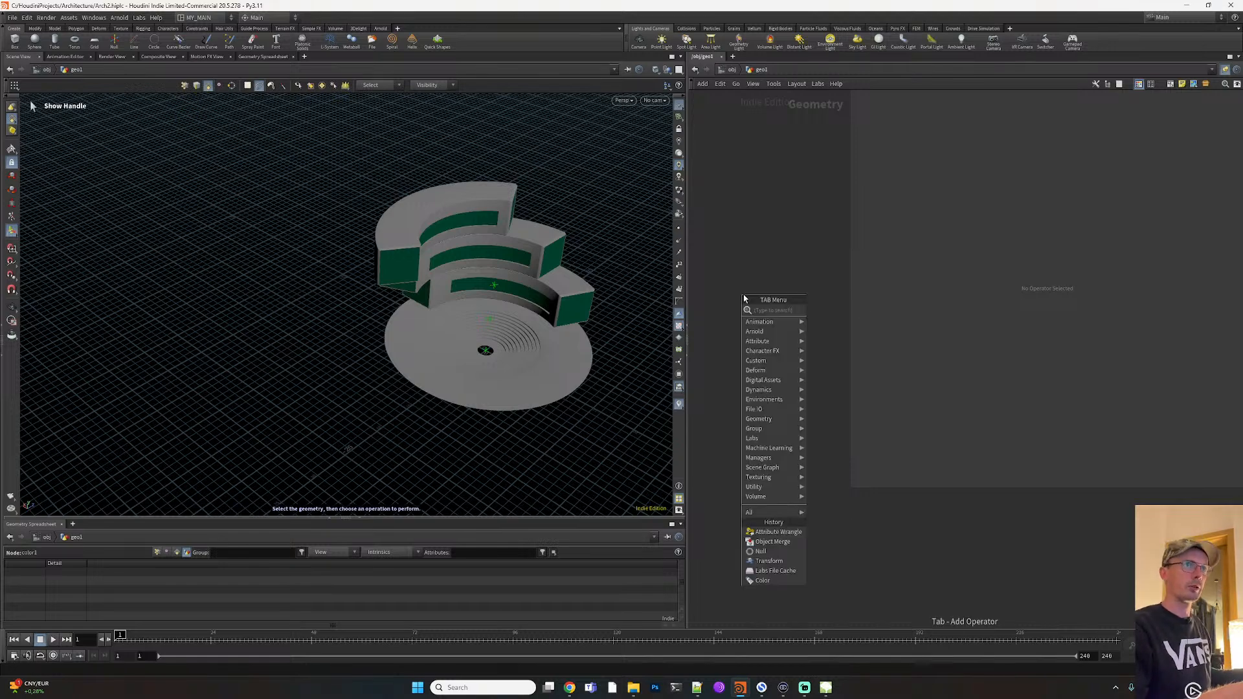
pyautogui.write('fi')
pyautogui.click(825, 312)
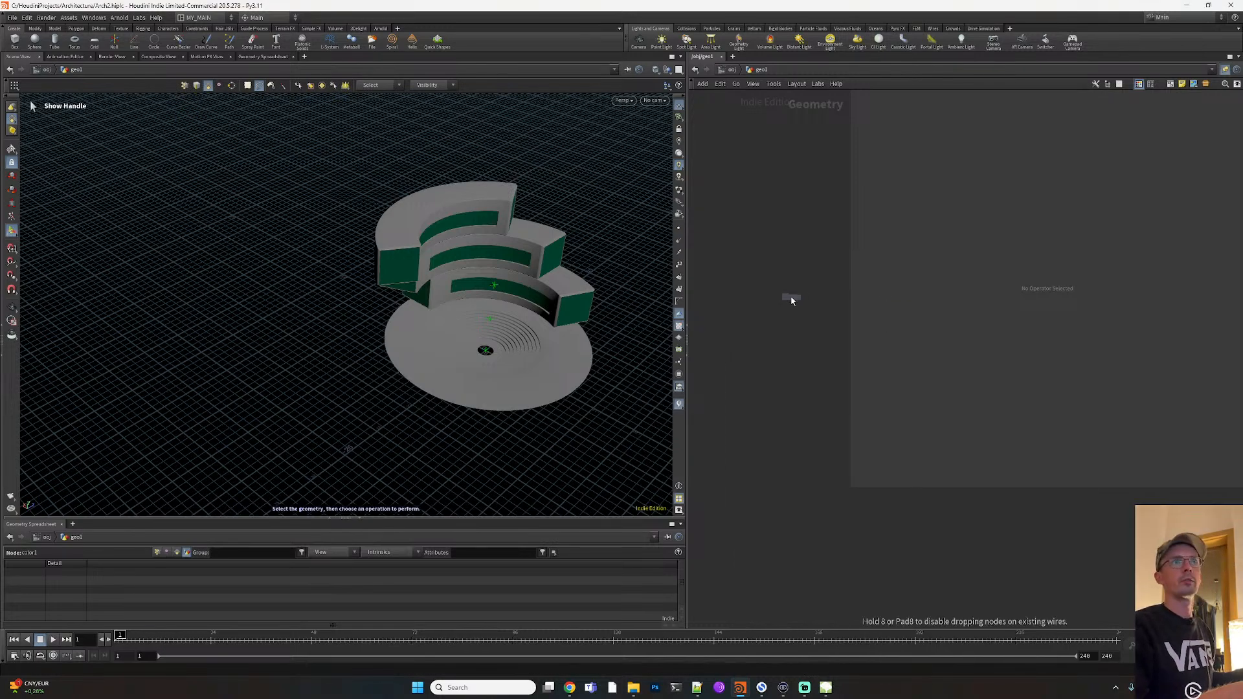
pyautogui.click(790, 297)
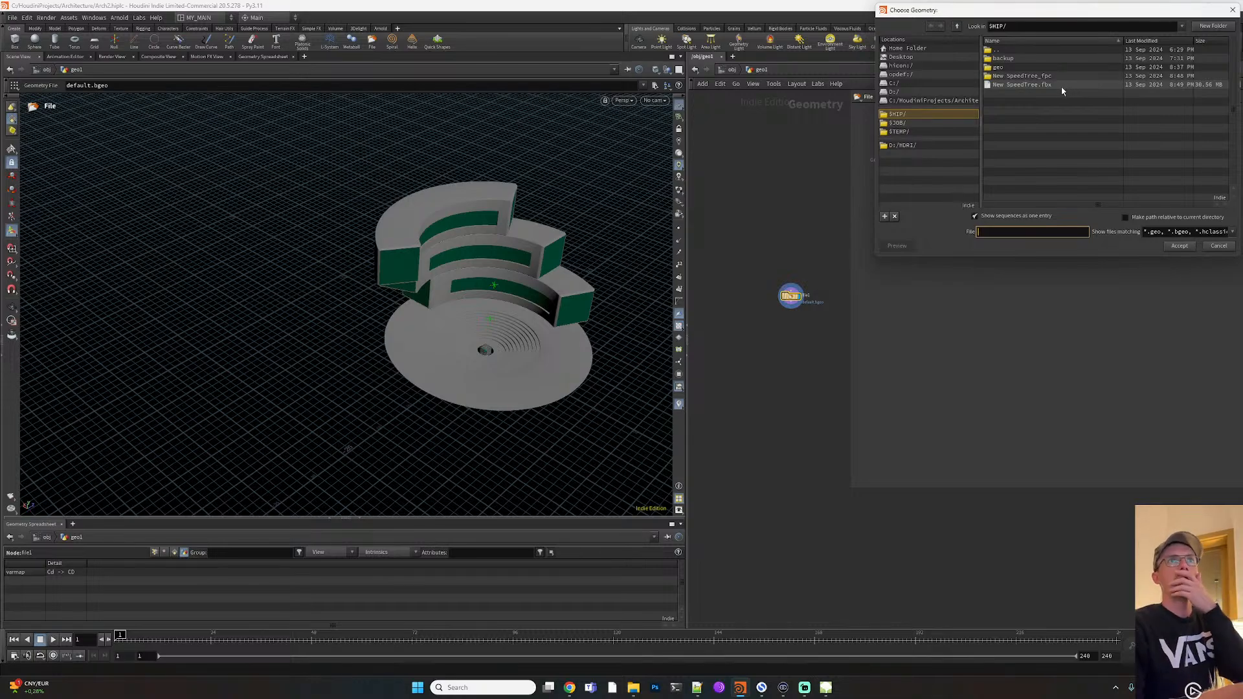
pyautogui.doubleClick(1061, 85)
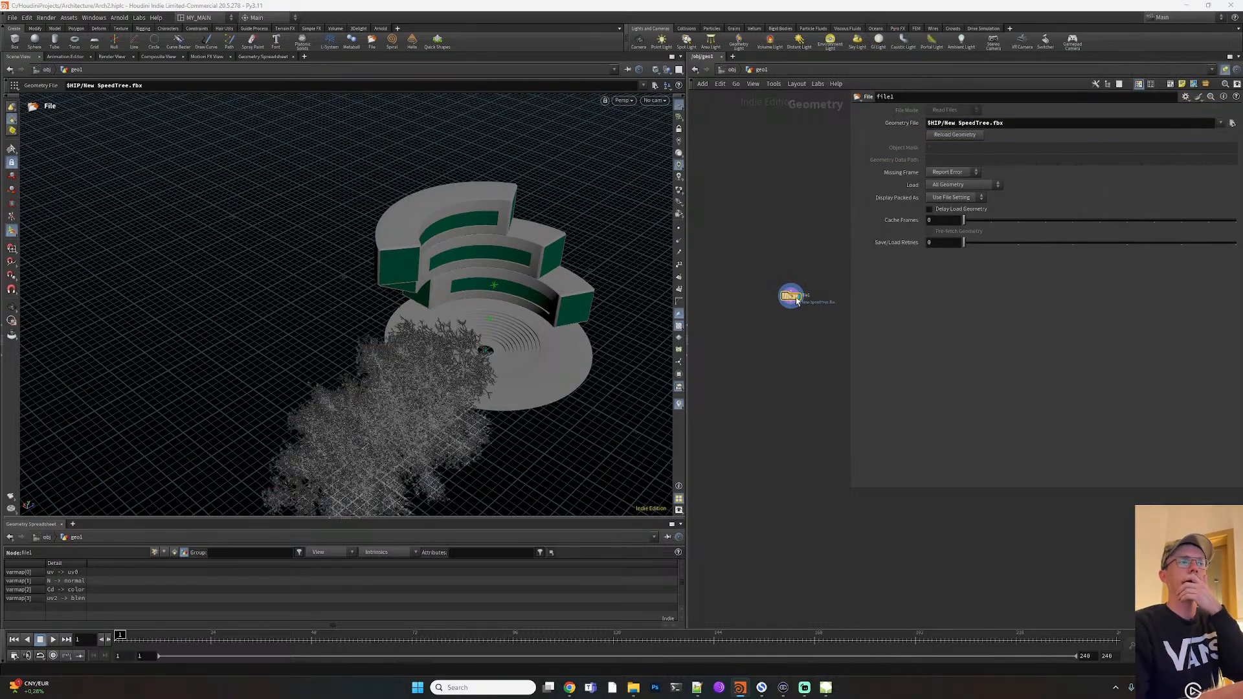
pyautogui.press('Escape')
pyautogui.moveTo(453, 291); pyautogui.dragTo(497, 406)
pyautogui.press('Return')
# Switch to SpeedTree and export the tree mesh again with Swap YZ turned off, overwriting New SpeedTree.fbx
pyautogui.click(827, 688)
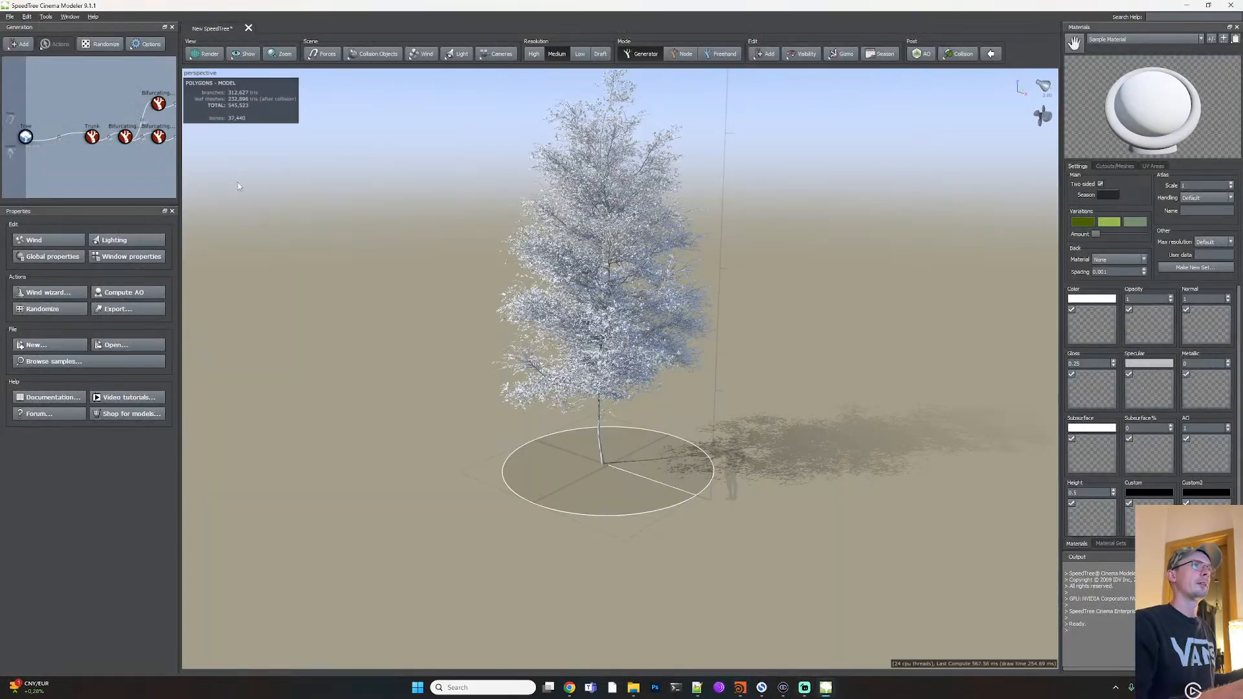
pyautogui.click(10, 16)
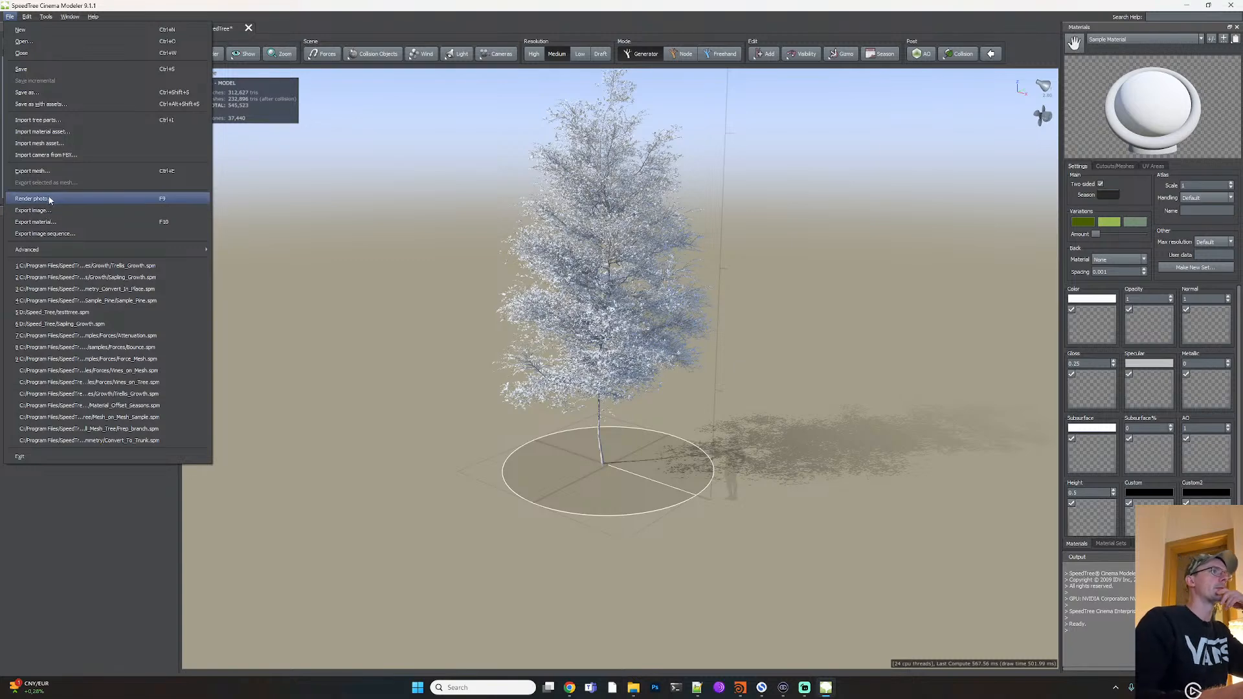
pyautogui.click(31, 171)
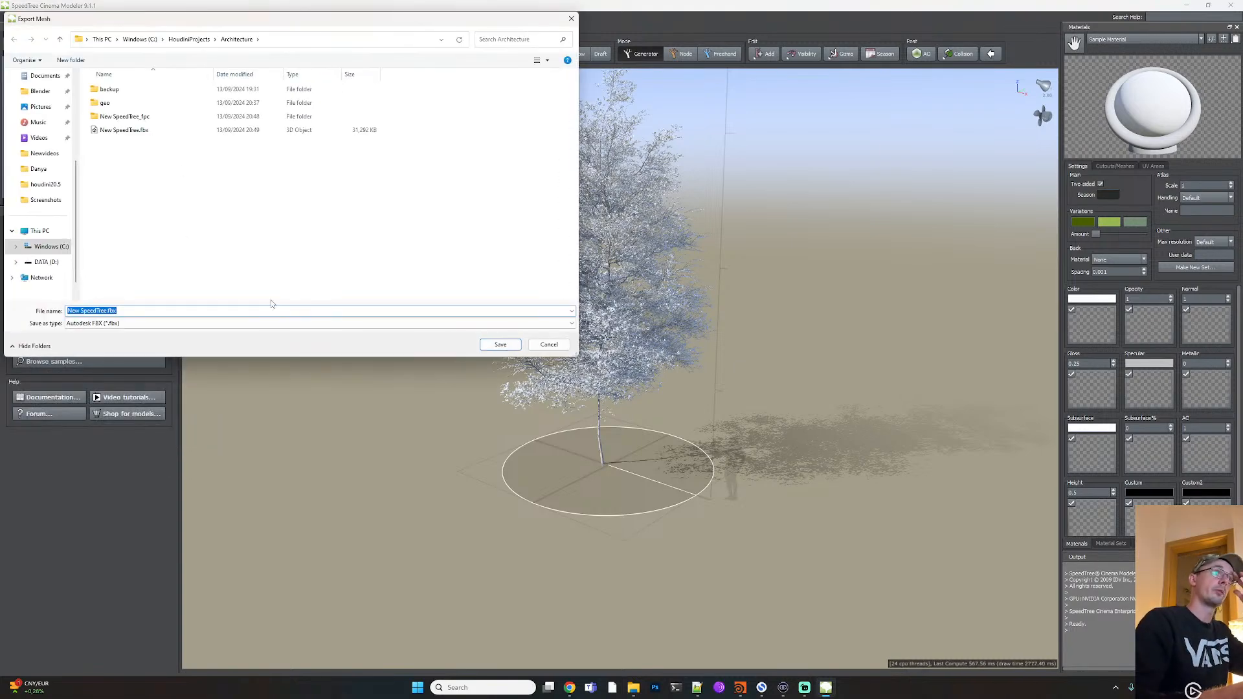
pyautogui.click(516, 344)
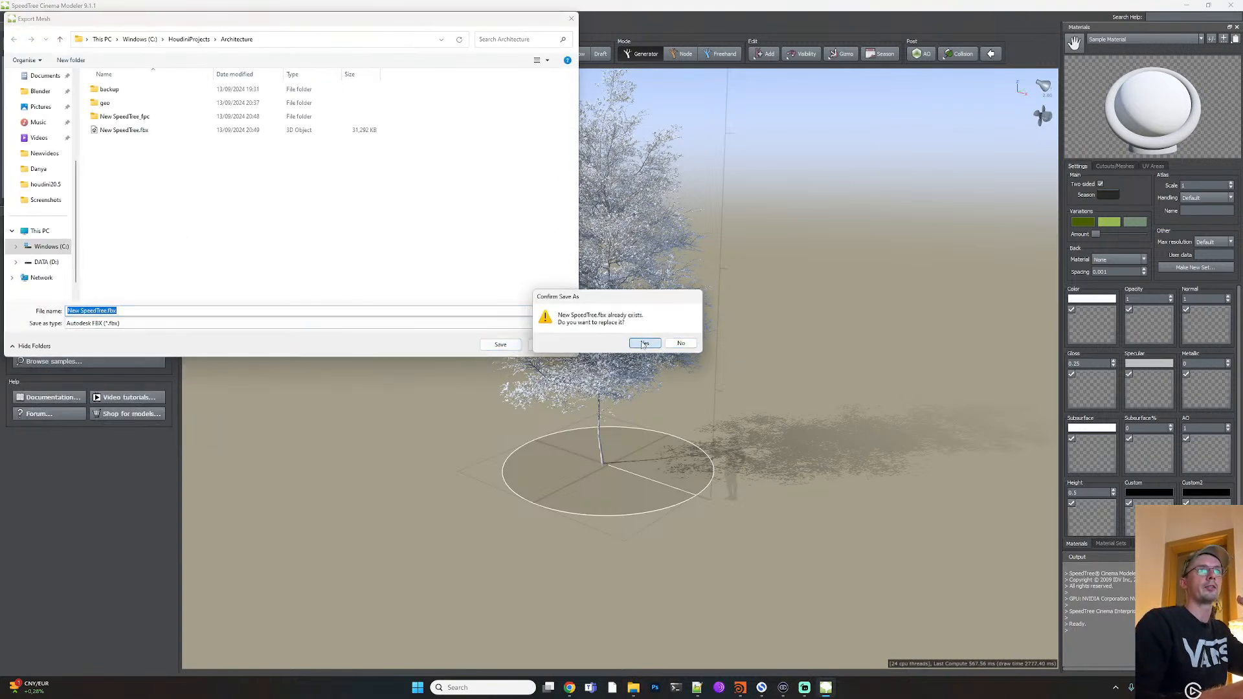
pyautogui.click(644, 342)
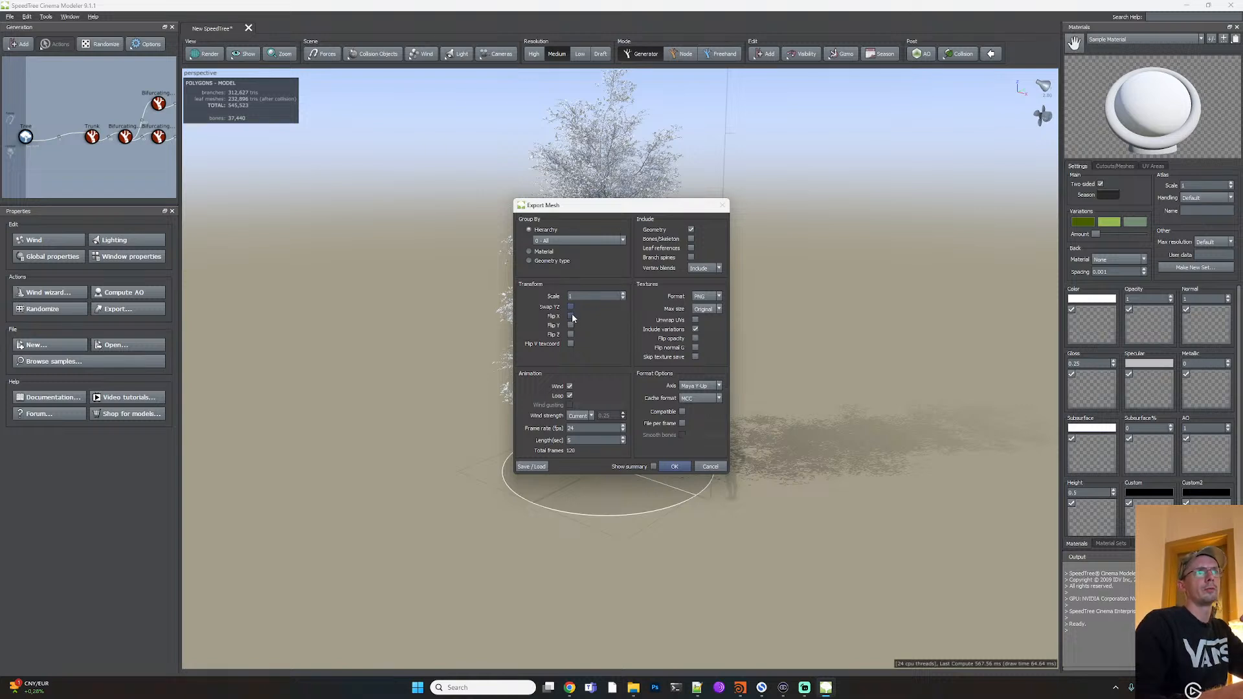
pyautogui.click(673, 467)
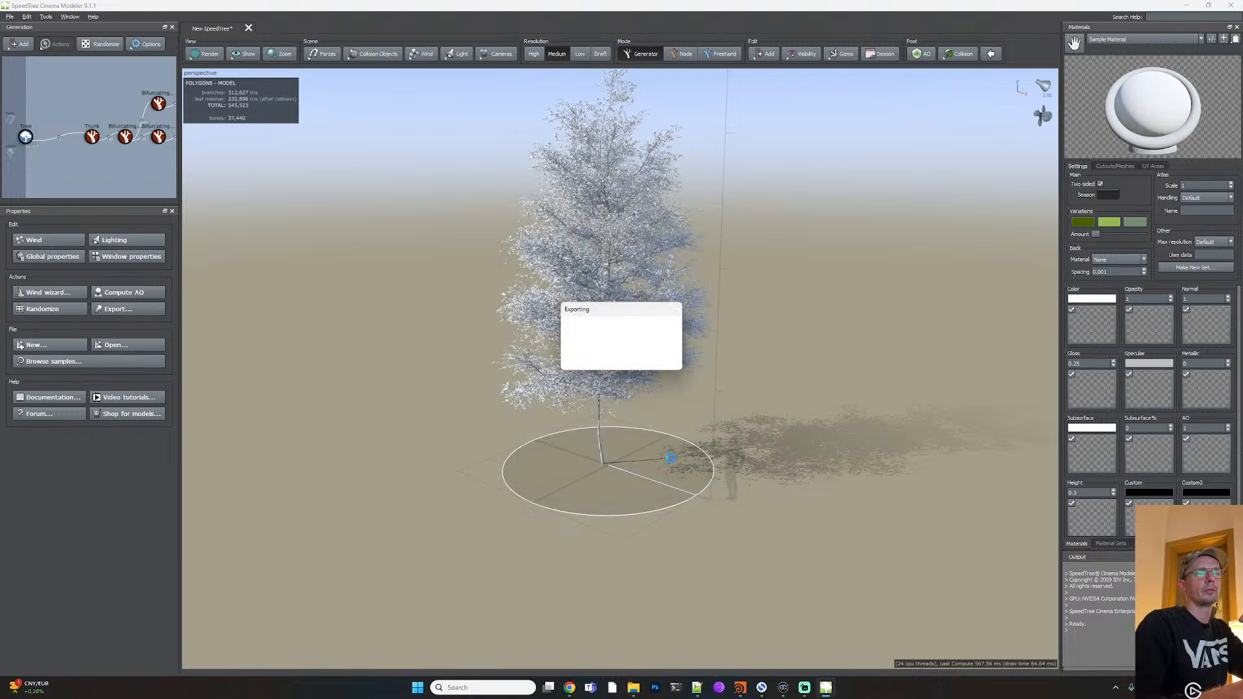
# Switch back to Houdini and load the re-exported New SpeedTree.fbx in the File node again
pyautogui.click(742, 689)
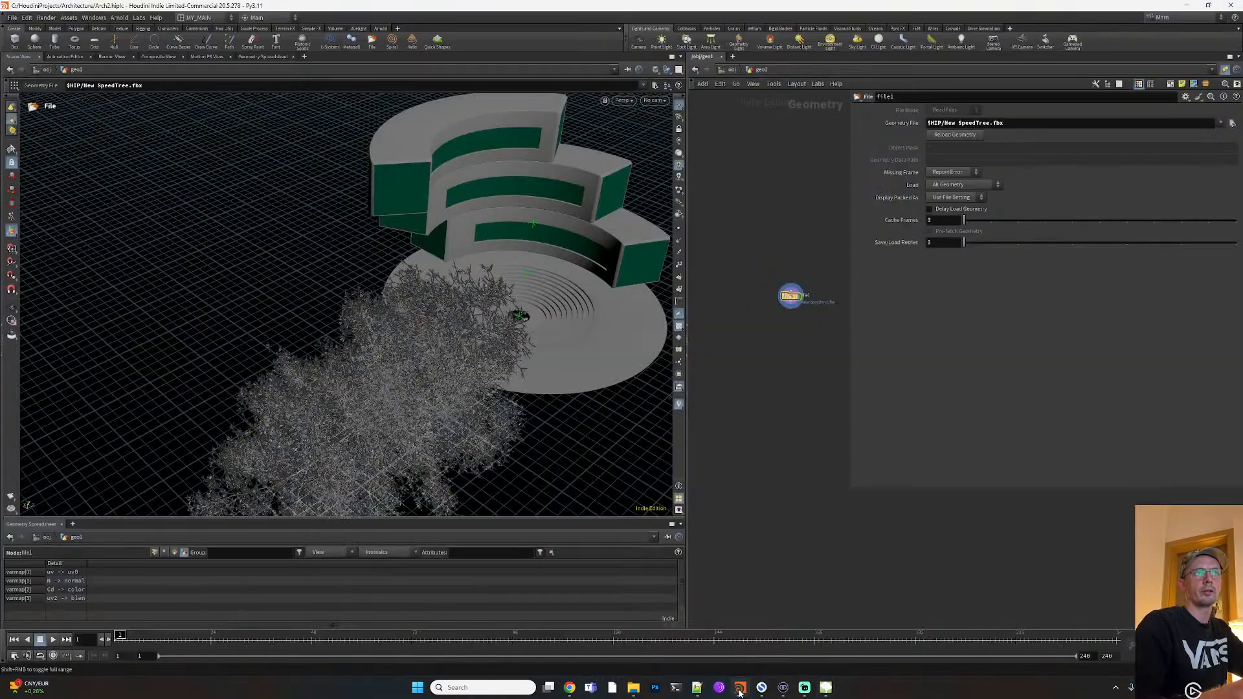
pyautogui.click(1186, 127)
pyautogui.press('Return')
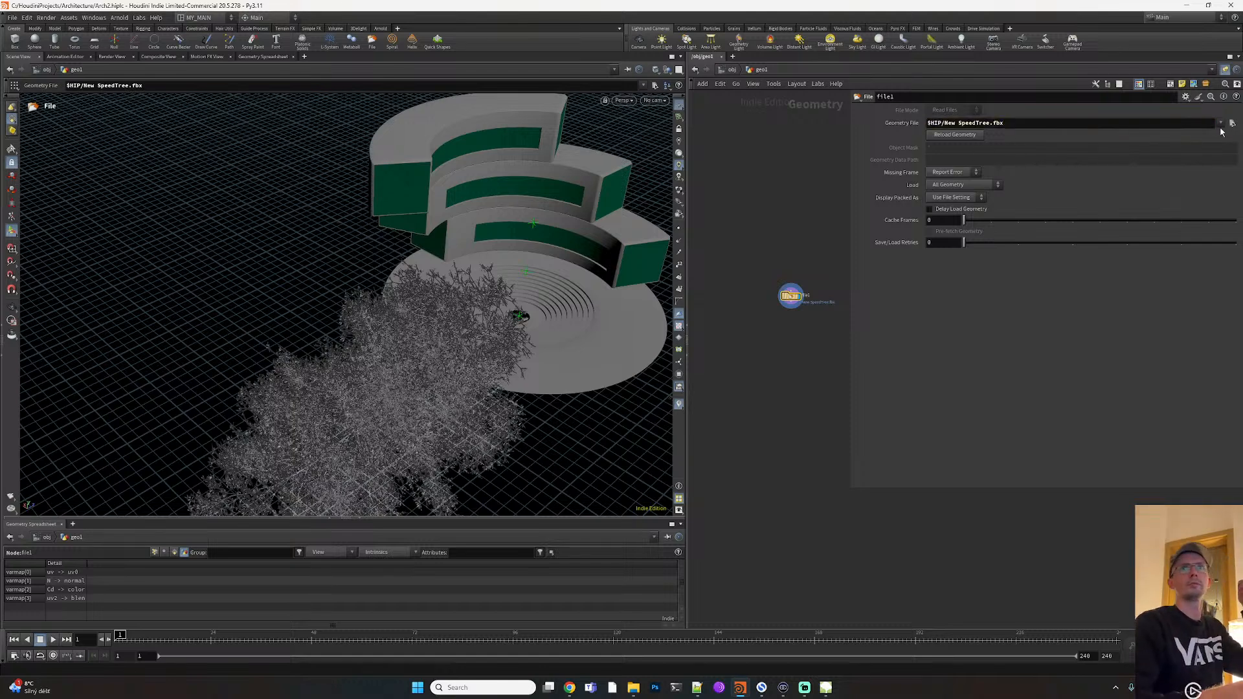
pyautogui.click(1232, 123)
pyautogui.doubleClick(1004, 83)
pyautogui.moveTo(791, 322); pyautogui.dragTo(773, 283, button='middle')
# Add a Transform node below the File node and connect the imported tree to it
pyautogui.press('Tab')
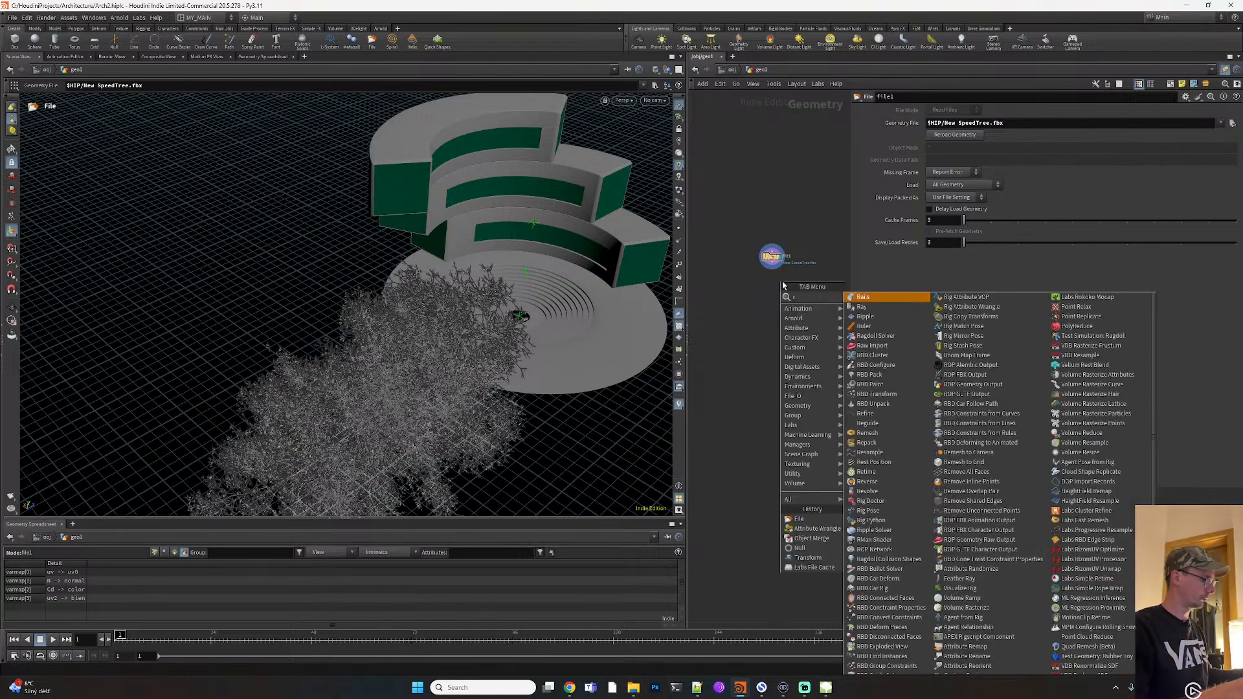
pyautogui.press('Escape')
pyautogui.press('Tab')
pyautogui.write('tr')
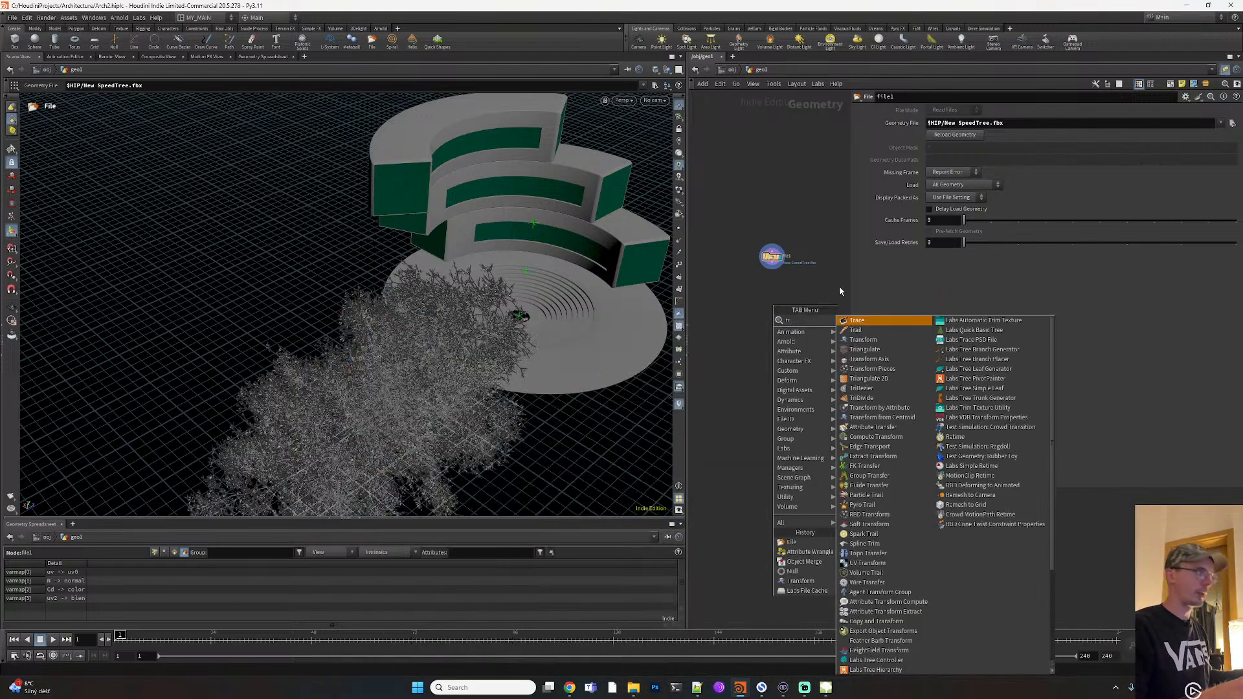
pyautogui.click(867, 340)
pyautogui.click(782, 284)
pyautogui.scroll(3, 781, 285)
pyautogui.moveTo(764, 244); pyautogui.dragTo(784, 280)
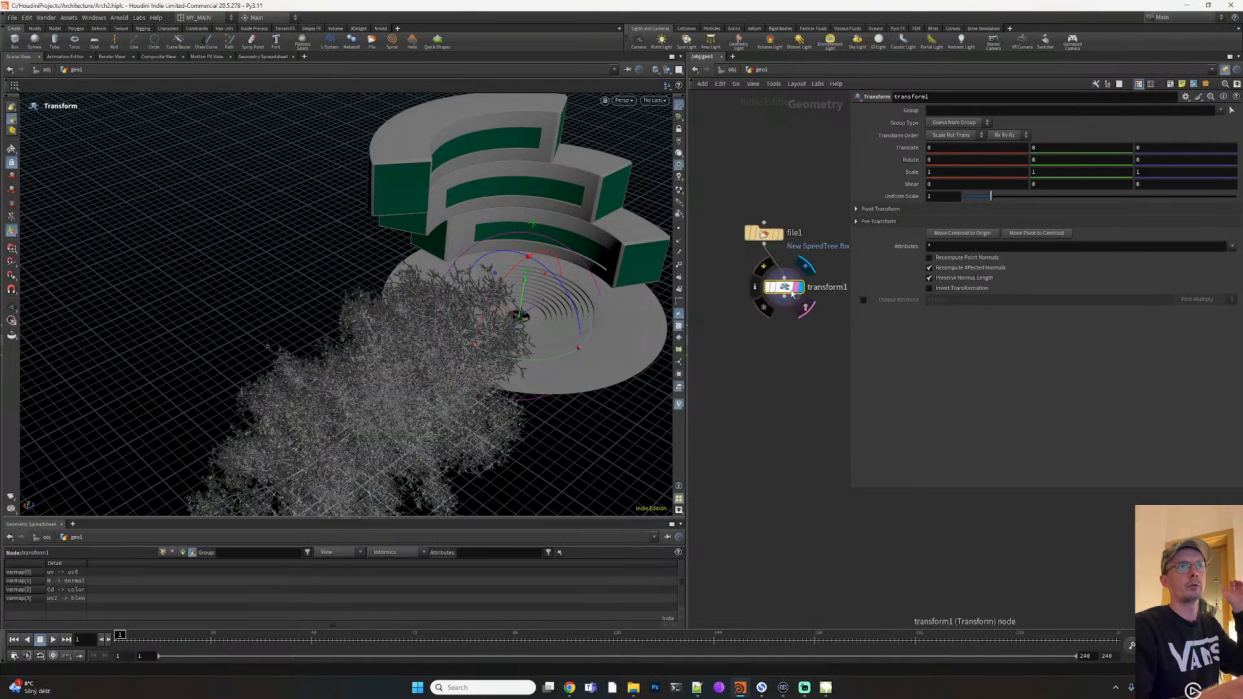
# Stand the imported tree upright by setting the Transform node's X rotation to 90
pyautogui.moveTo(979, 160)
pyautogui.mouseDown(button='middle')
pyautogui.moveTo(990, 157)
pyautogui.moveTo(980, 164)
pyautogui.mouseUp(button='middle')
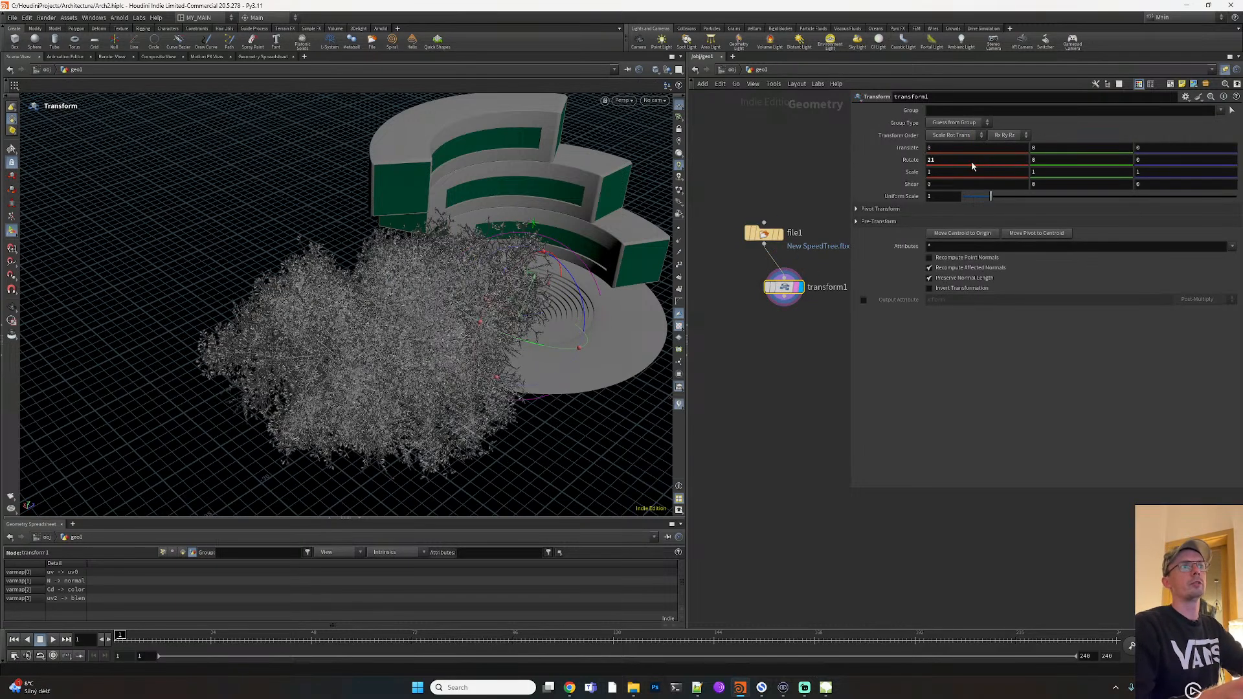
pyautogui.click(935, 160)
pyautogui.press('Return')
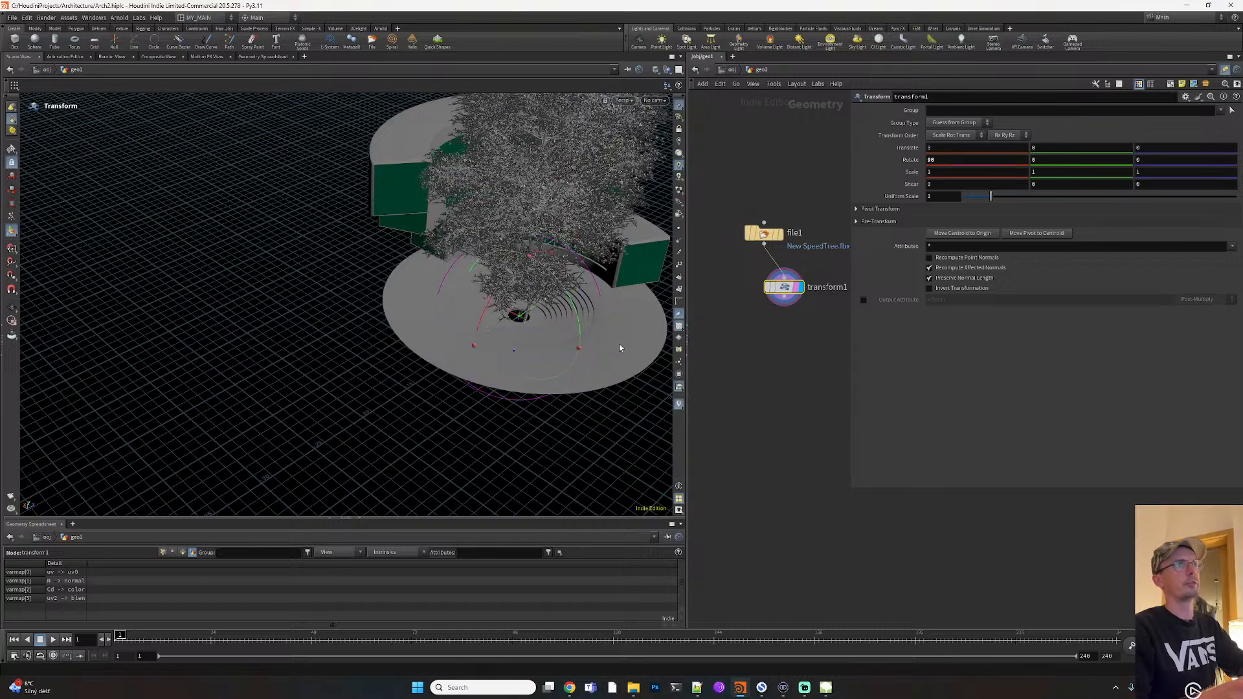
# Shift the imported tree to about X 0.72 and Y 0.34 so its trunk sits in the round platform's central hole
pyautogui.keyDown('alt'); pyautogui.moveTo(469, 391); pyautogui.dragTo(539, 313); pyautogui.keyUp('alt')
pyautogui.keyDown('alt'); pyautogui.moveTo(539, 314); pyautogui.dragTo(453, 366, button='right'); pyautogui.keyUp('alt')
pyautogui.keyDown('alt'); pyautogui.moveTo(453, 366); pyautogui.dragTo(449, 406); pyautogui.keyUp('alt')
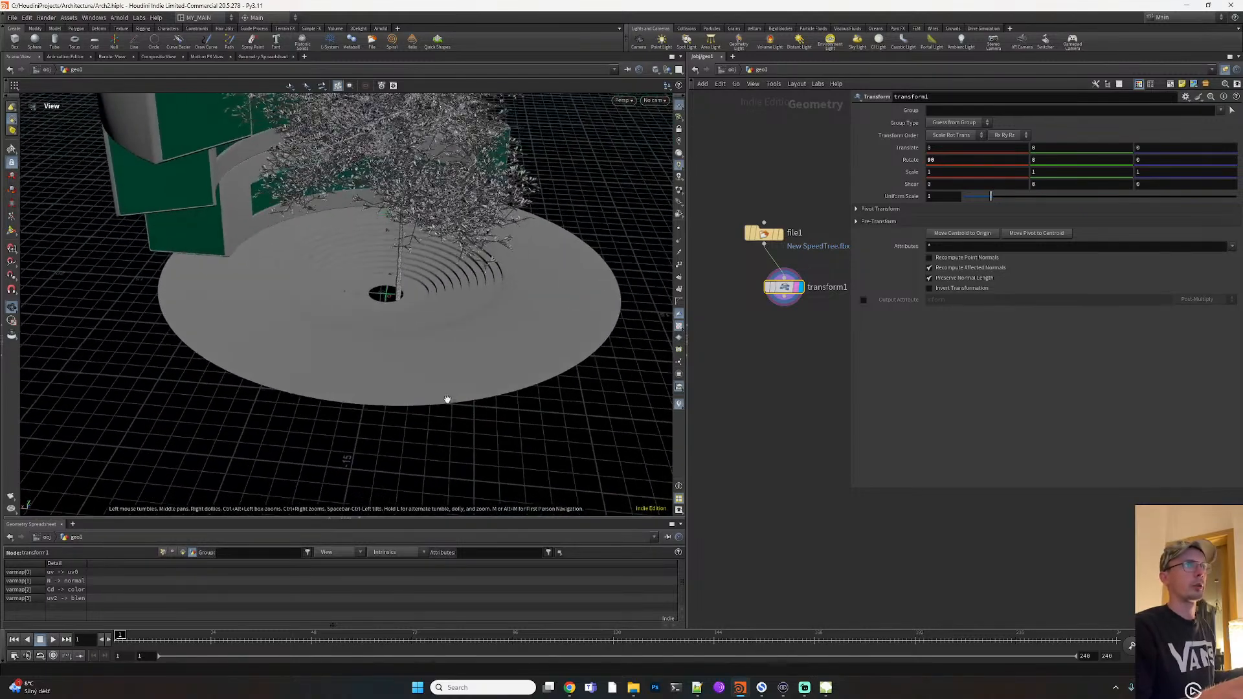
pyautogui.press('Return')
pyautogui.moveTo(351, 326); pyautogui.dragTo(341, 323)
pyautogui.keyDown('alt'); pyautogui.moveTo(341, 323); pyautogui.dragTo(237, 345, button='right'); pyautogui.keyUp('alt')
pyautogui.moveTo(237, 345); pyautogui.dragTo(293, 303)
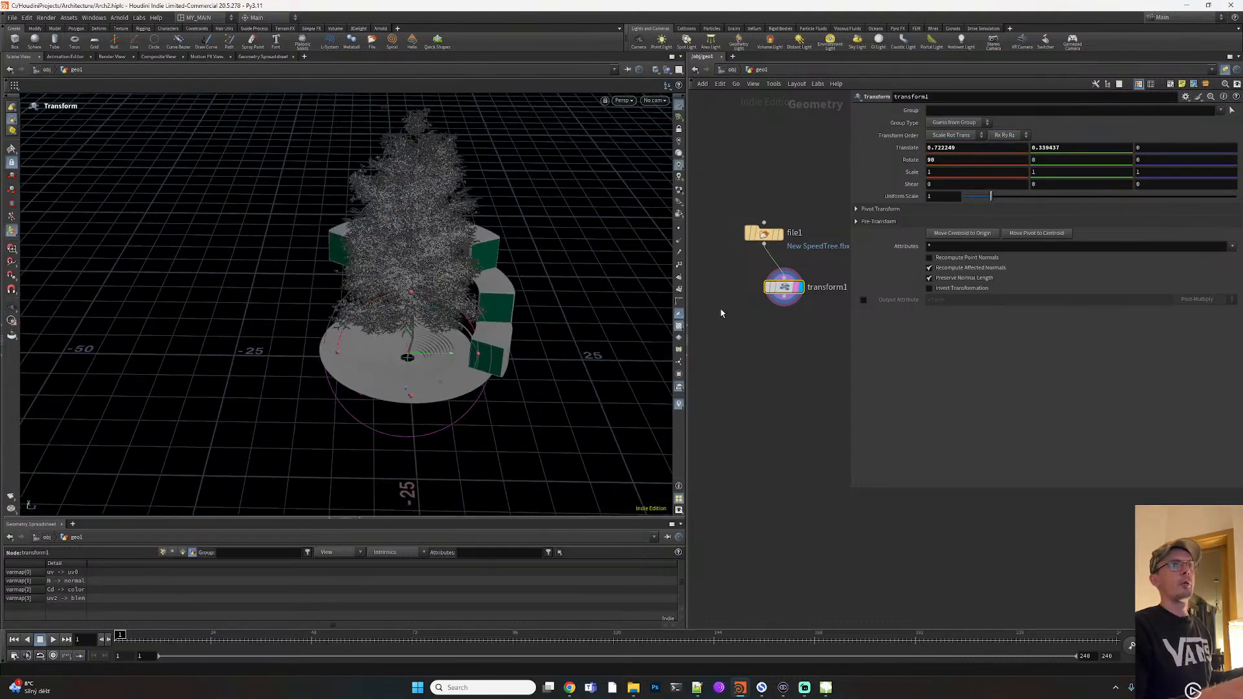
# Add a second Transform node below the first one, connect the tree to it and make it the displayed node
pyautogui.press('Tab')
pyautogui.write('tr')
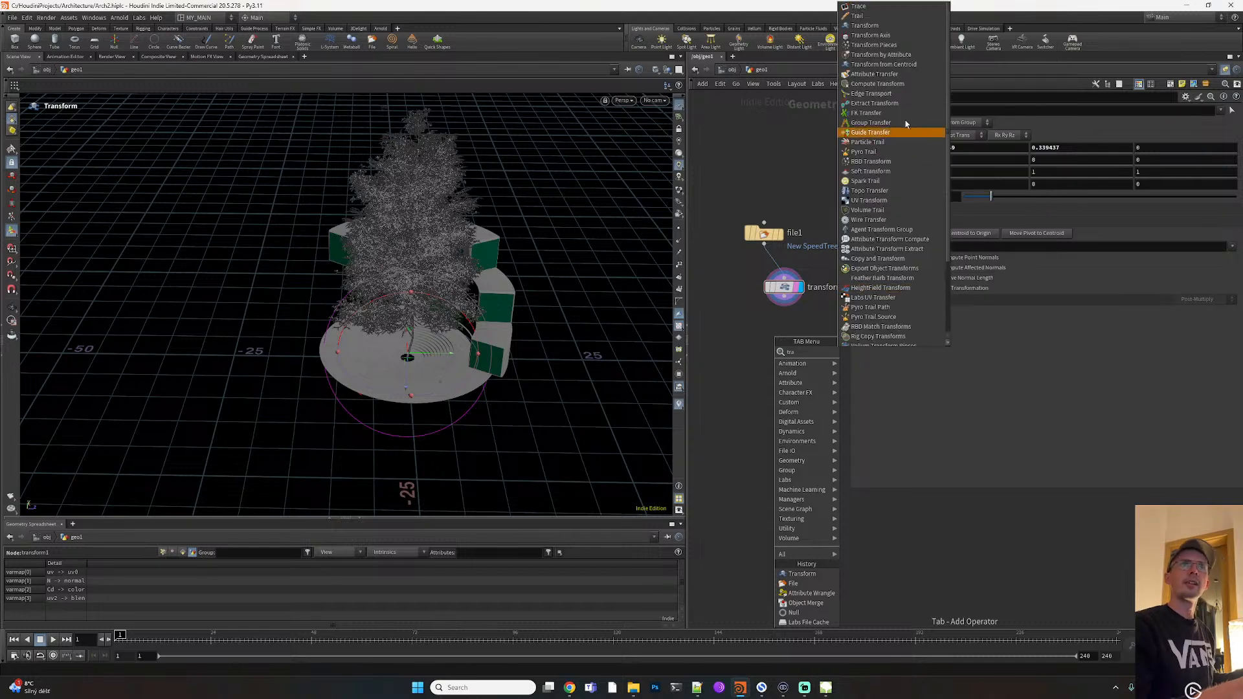
pyautogui.click(874, 25)
pyautogui.click(775, 339)
pyautogui.scroll(2, 775, 329)
pyautogui.moveTo(787, 285); pyautogui.dragTo(773, 327)
pyautogui.click(803, 313)
# Scale the tree down by setting the second Transform node's uniform scale to 0.7
pyautogui.moveTo(944, 194); pyautogui.dragTo(594, 384, button='middle')
pyautogui.keyDown('alt'); pyautogui.moveTo(404, 393); pyautogui.dragTo(508, 330); pyautogui.keyUp('alt')
pyautogui.keyDown('alt'); pyautogui.moveTo(508, 330); pyautogui.dragTo(478, 332, button='right'); pyautogui.keyUp('alt')
pyautogui.keyDown('alt'); pyautogui.moveTo(477, 333); pyautogui.dragTo(470, 399, button='middle'); pyautogui.keyUp('alt')
pyautogui.moveTo(470, 399)
pyautogui.keyDown('alt'); pyautogui.mouseDown()
pyautogui.moveTo(355, 380)
pyautogui.moveTo(470, 375)
pyautogui.mouseUp(); pyautogui.keyUp('alt')
# Switch to the browser's Instagram architectural concept reference, then return to Houdini and compare the tree's size with the building
pyautogui.click(569, 688)
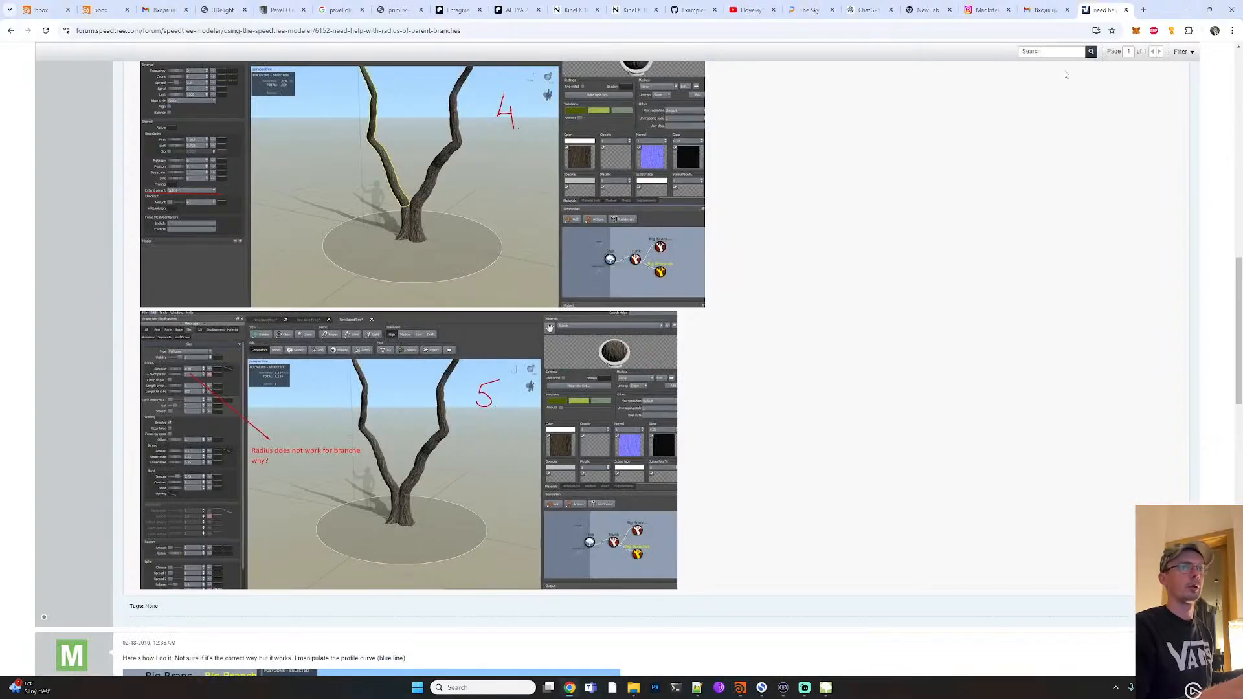
pyautogui.click(985, 10)
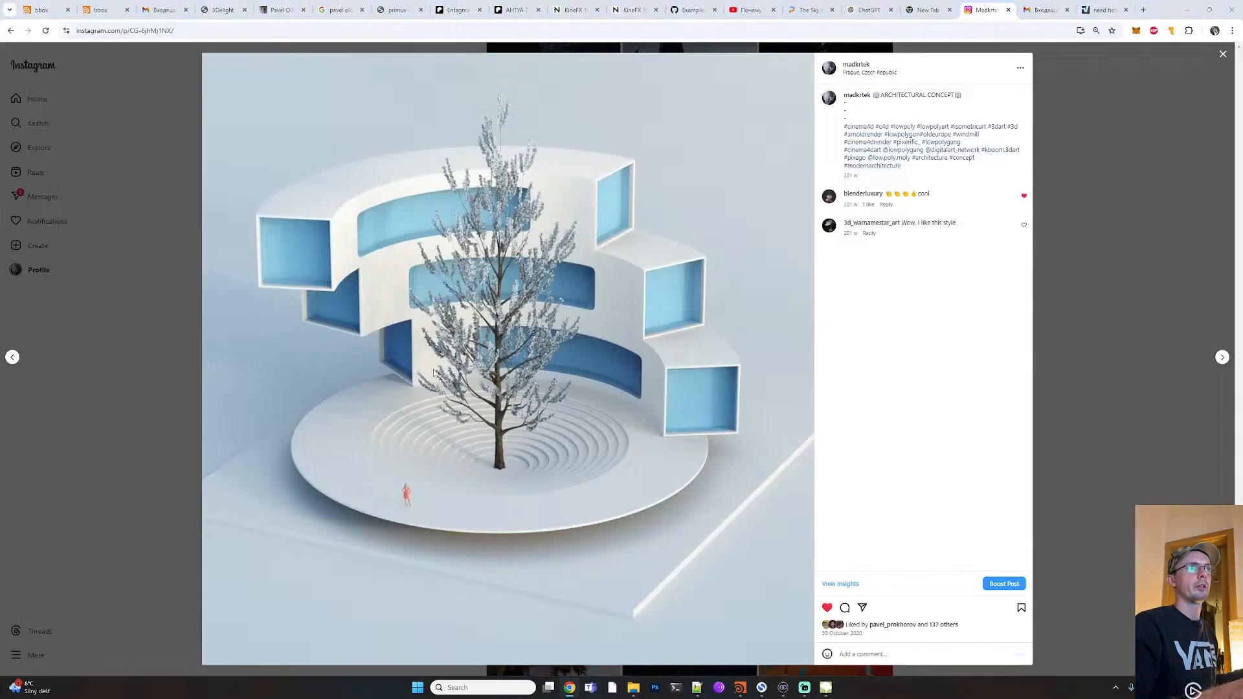
pyautogui.hotkey('alt', 'Tab')
pyautogui.keyDown('alt'); pyautogui.moveTo(435, 389); pyautogui.dragTo(367, 416); pyautogui.keyUp('alt')
pyautogui.scroll(-3, 489, 388)
pyautogui.keyDown('alt'); pyautogui.moveTo(489, 388); pyautogui.dragTo(468, 355); pyautogui.keyUp('alt')
# Save the Arch2 scene, go up to the object level and save again
pyautogui.press('Return')
pyautogui.press('Escape')
pyautogui.hotkey('ctrl', 's')
pyautogui.press('Return')
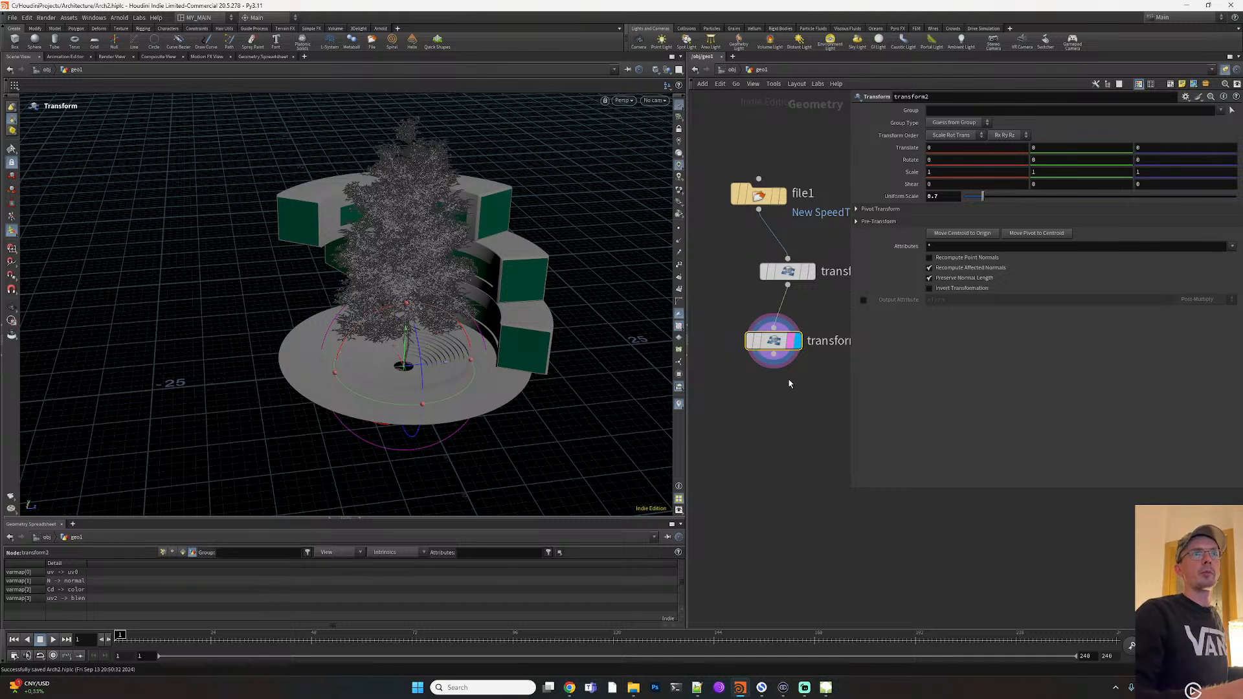
pyautogui.press('u')
pyautogui.hotkey('ctrl', 's')
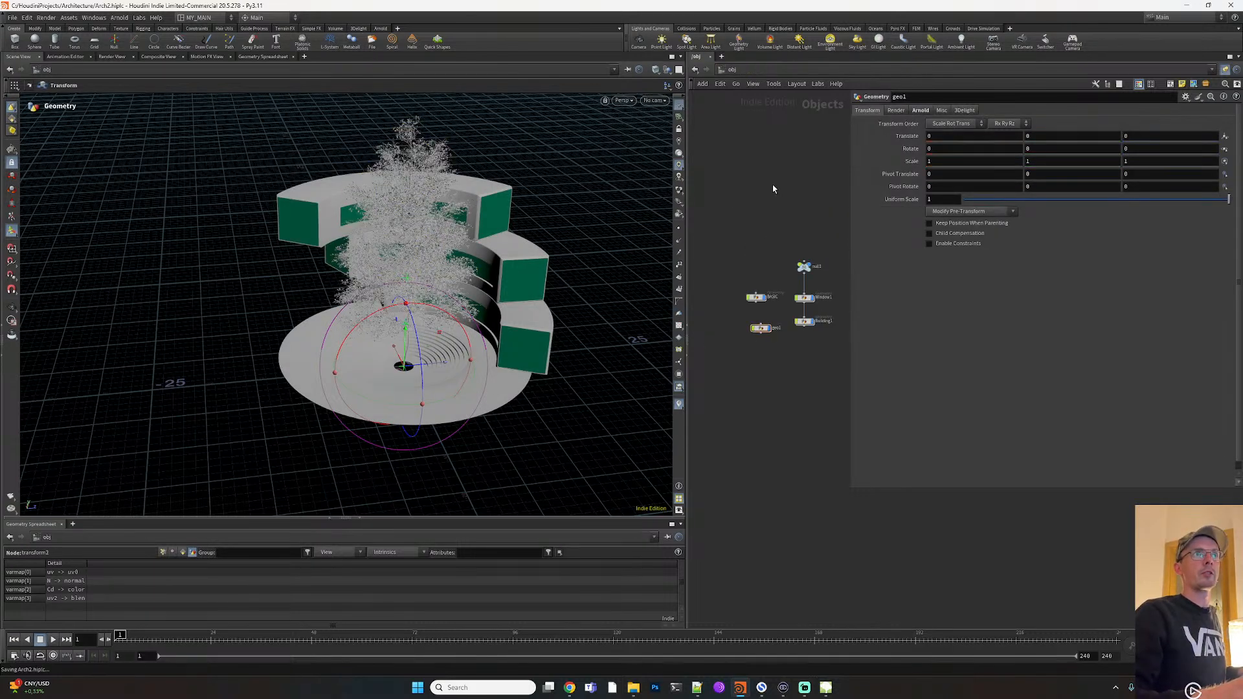
# Save a copy of the scene in the Architecture project folder under the name Arch_animation
pyautogui.click(12, 18)
pyautogui.click(39, 88)
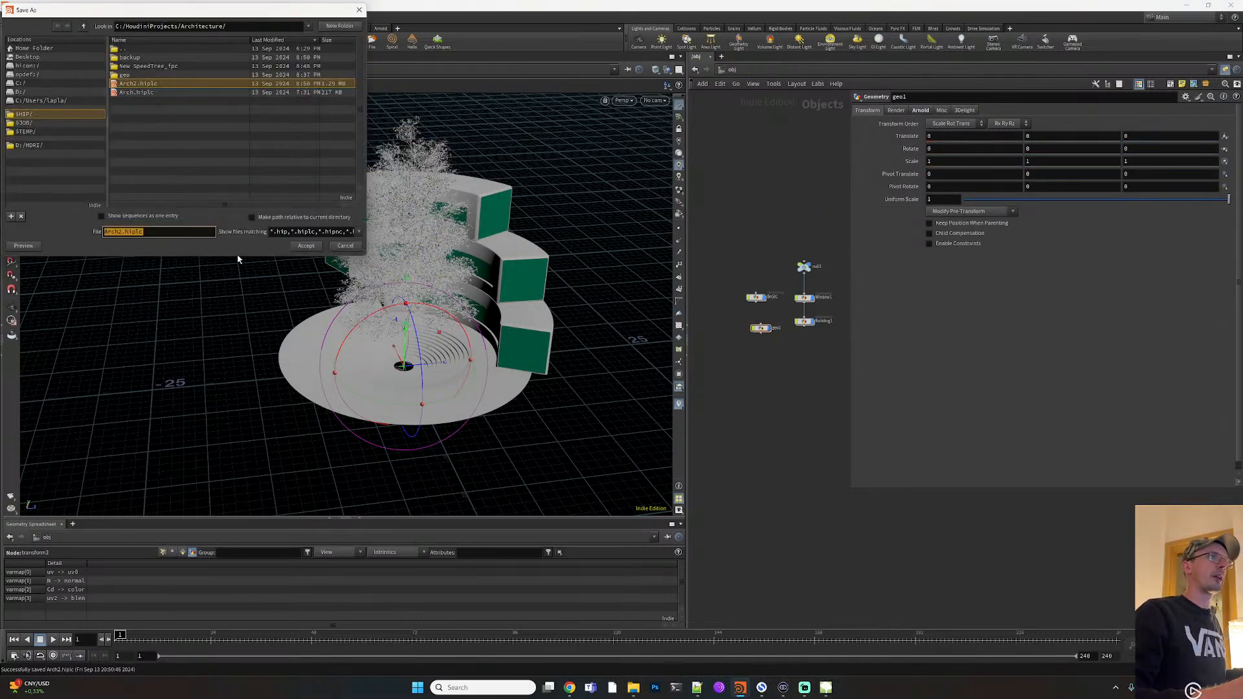
pyautogui.write('Arch')
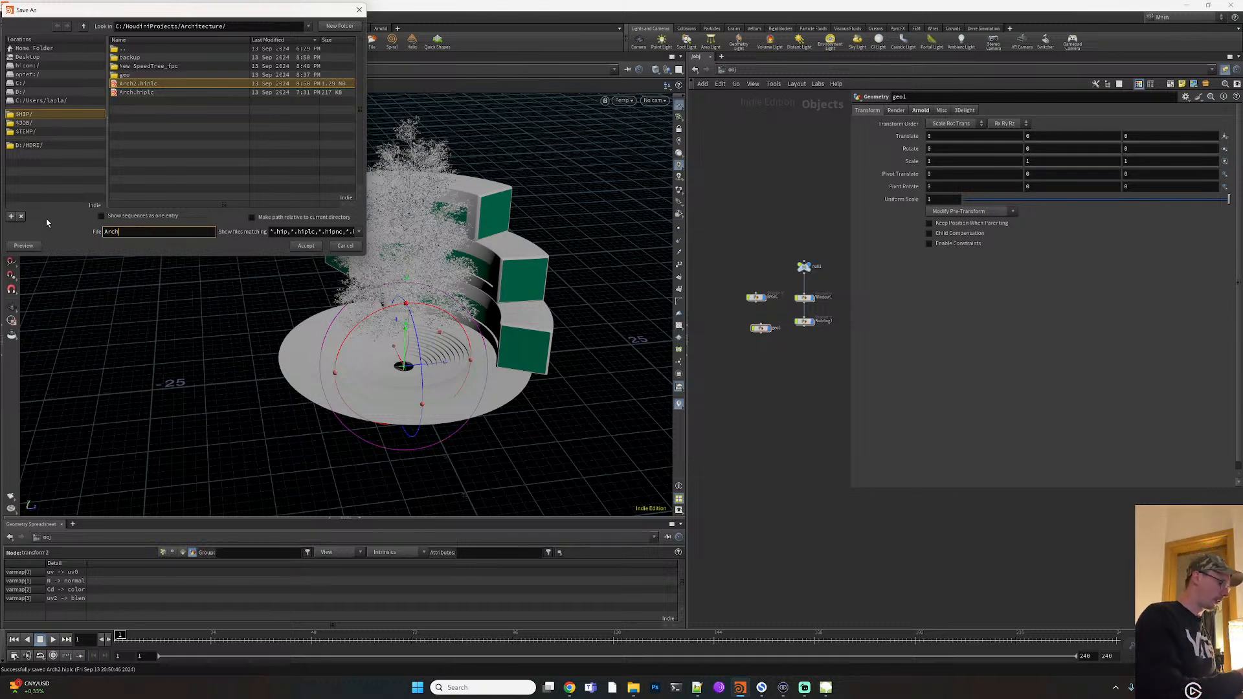
pyautogui.write('_animation')
pyautogui.press('Return')
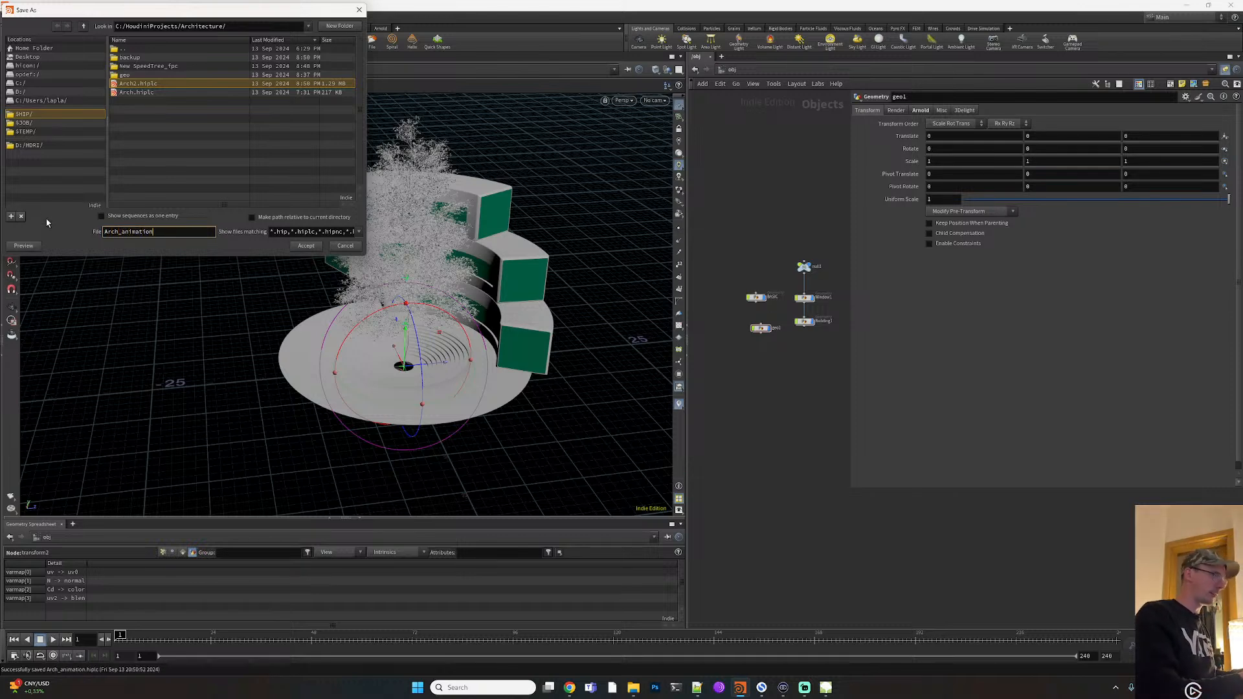
# Select null1, the parent of Window1 and Building1, in the object network
pyautogui.scroll(4, 802, 336)
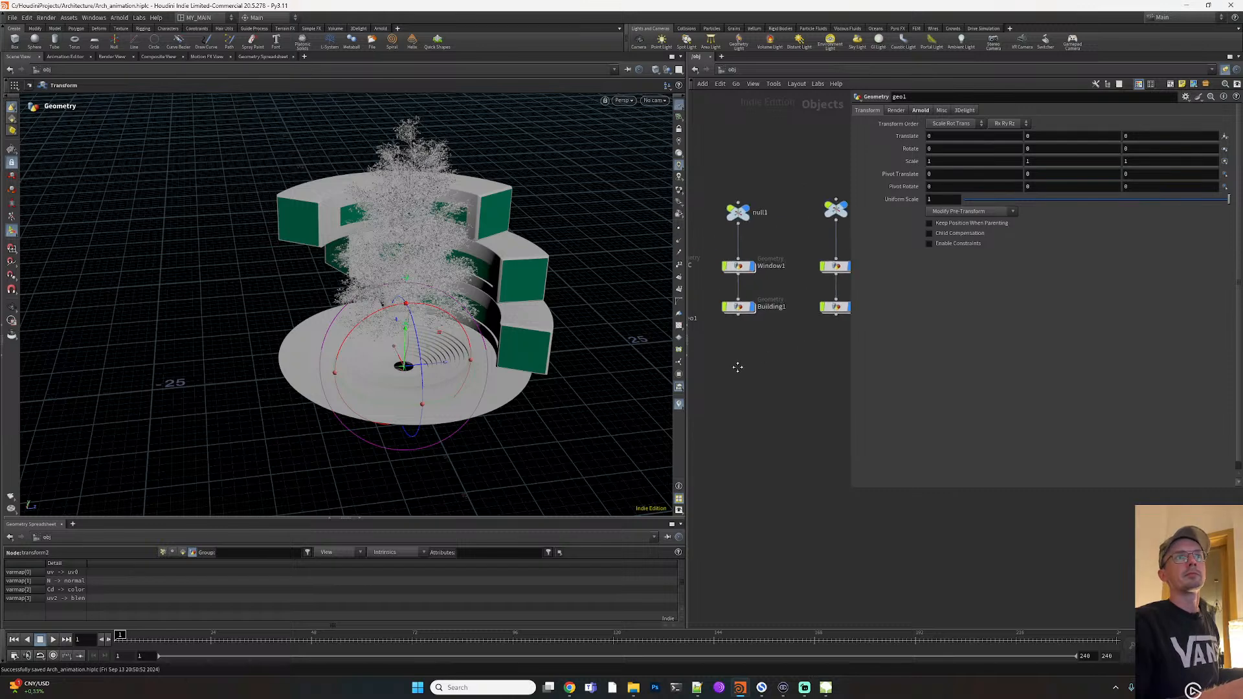
pyautogui.click(714, 216)
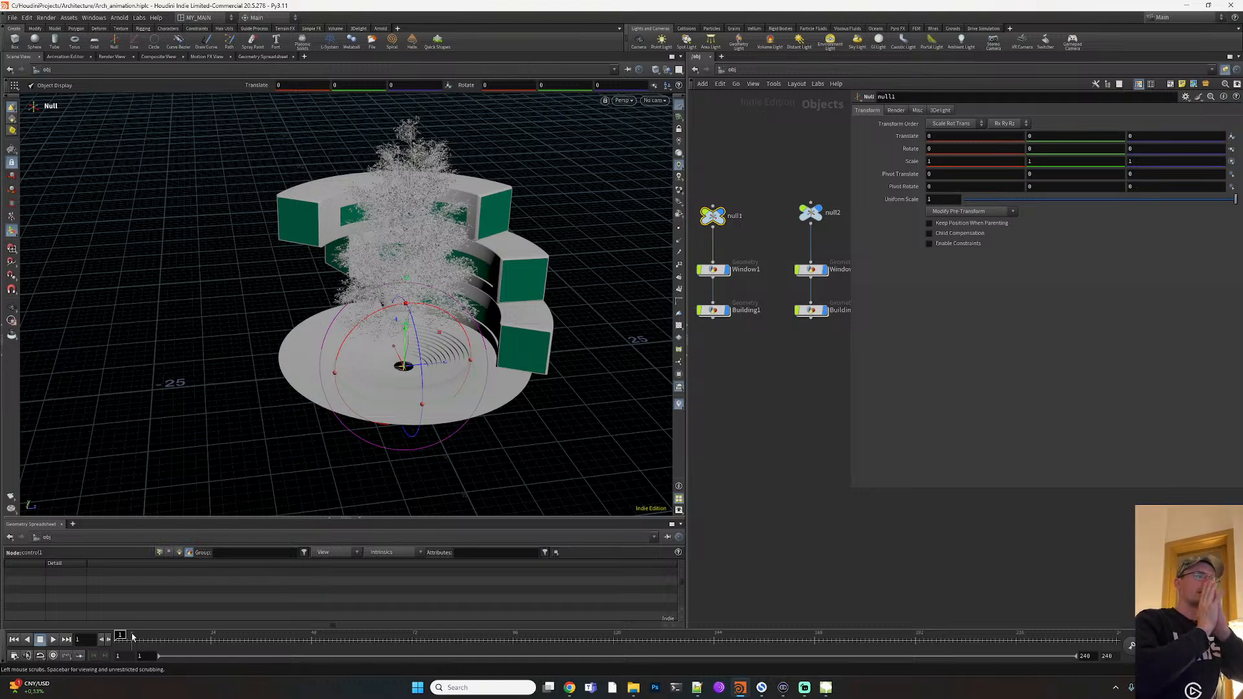
# Switch to the browser and calculate 8*25 with a Google search in a new tab
pyautogui.click(571, 688)
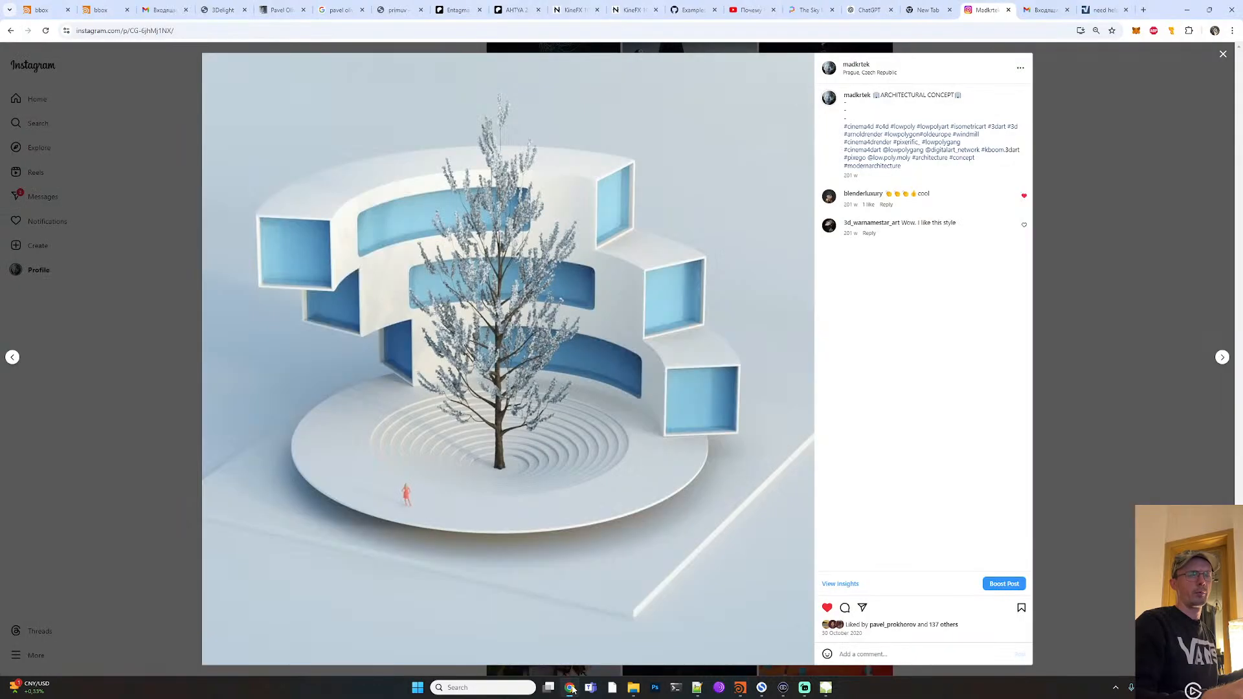
pyautogui.click(1144, 9)
pyautogui.click(1018, 32)
pyautogui.write('8*25')
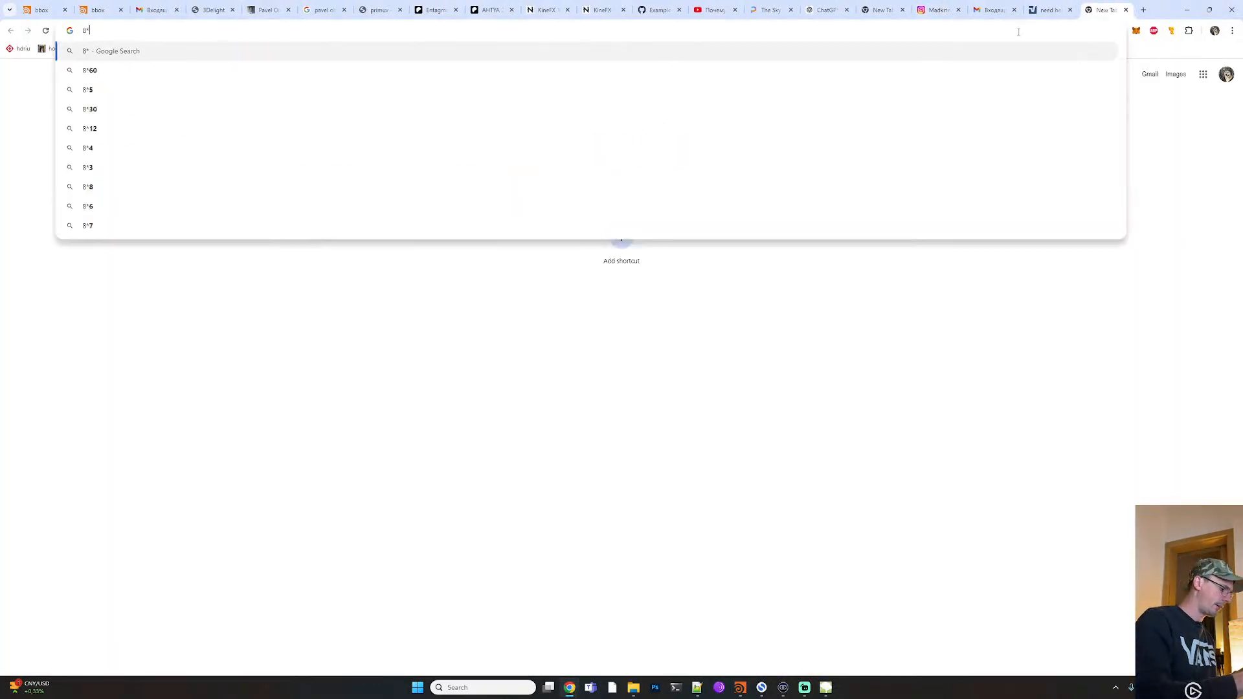
pyautogui.press('Return')
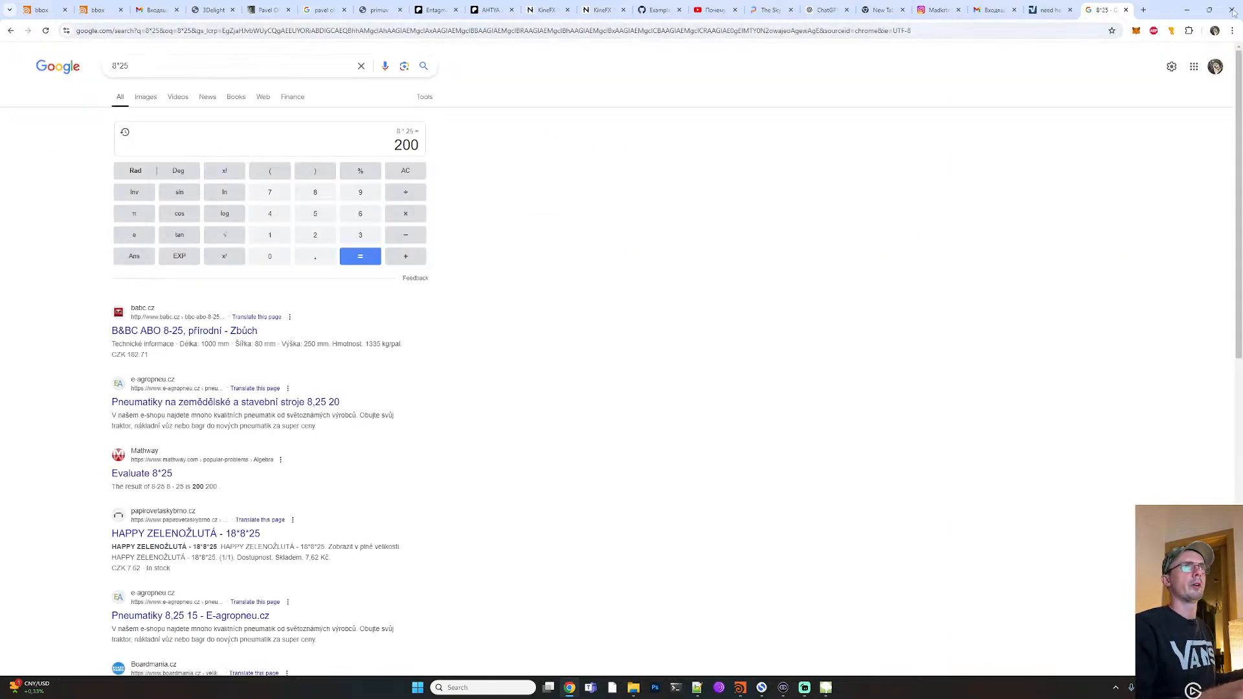
pyautogui.click(1187, 9)
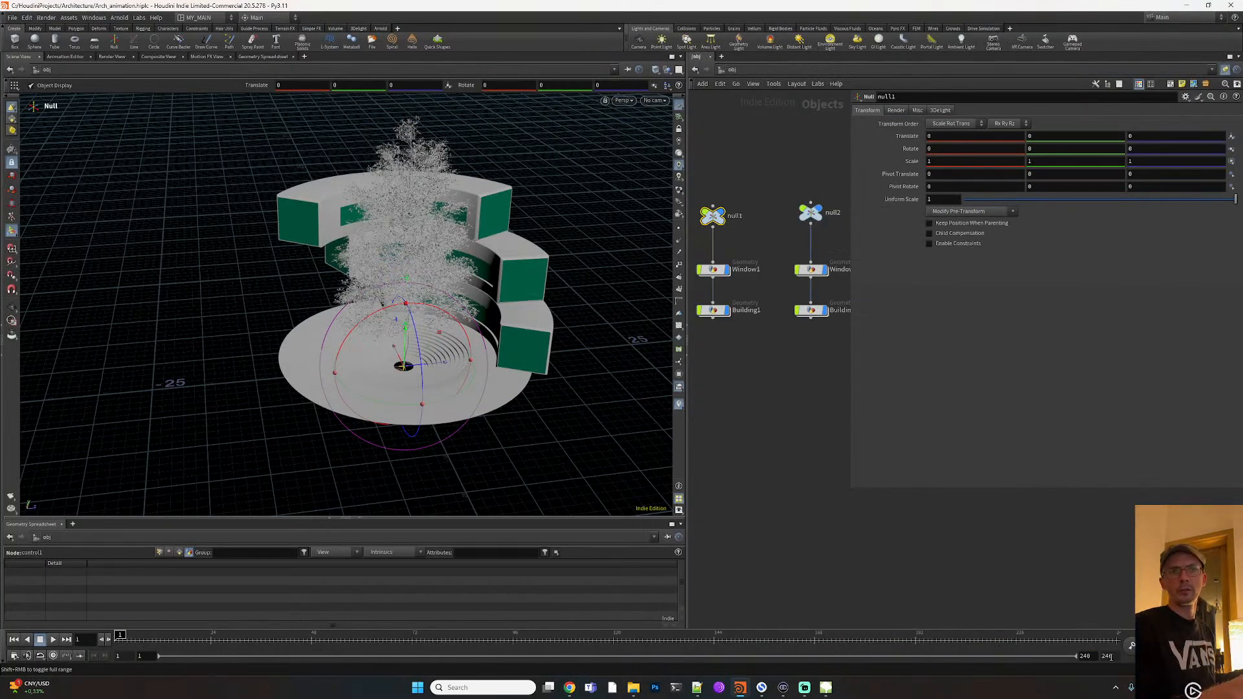
# Set the timeline's end frame to 200 and keyframe null1's Y rotation at 0 on frame 1
pyautogui.hotkey('alt', 'Tab')
pyautogui.hotkey('alt', 'Tab')
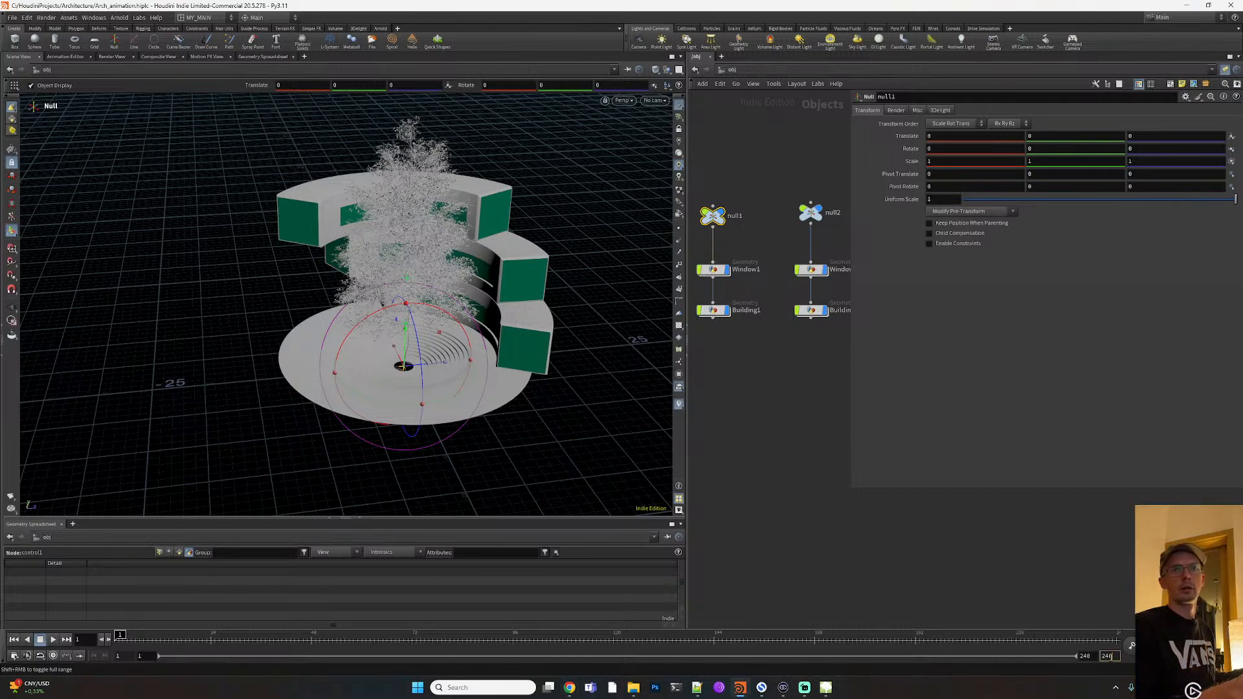
pyautogui.press('Return')
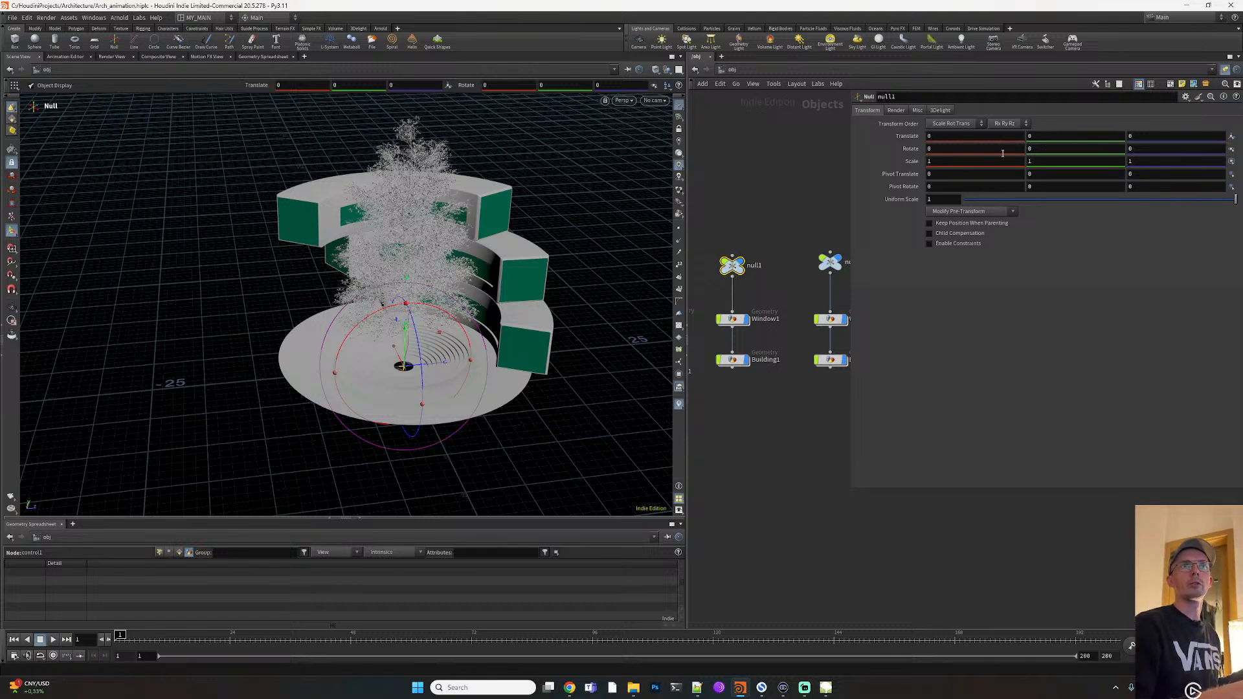
pyautogui.keyDown('alt'); pyautogui.click(1030, 148); pyautogui.keyUp('alt')
# Keyframe null1's Y rotation at 360 on frame 200
pyautogui.moveTo(173, 642); pyautogui.dragTo(1118, 640)
pyautogui.moveTo(1041, 149); pyautogui.dragTo(1016, 148)
pyautogui.write('360')
pyautogui.press('Return')
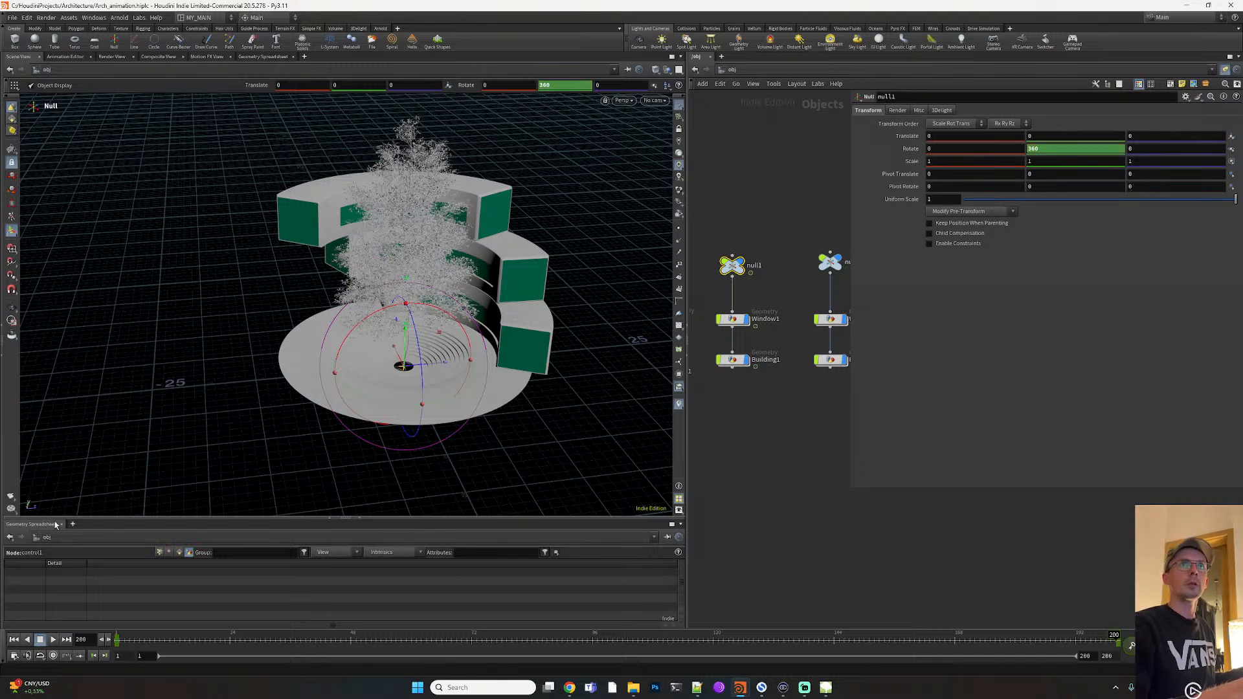
# Play back null1's rotation and undo its 360-degree key
pyautogui.click(54, 640)
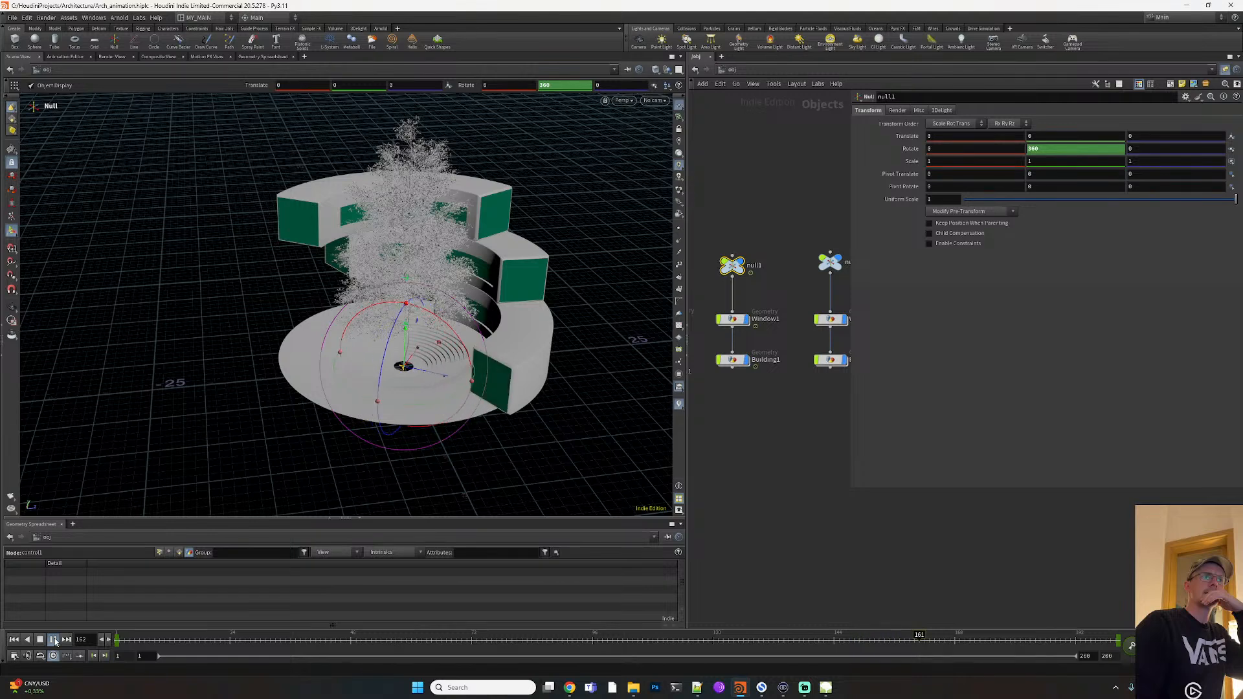
pyautogui.click(53, 640)
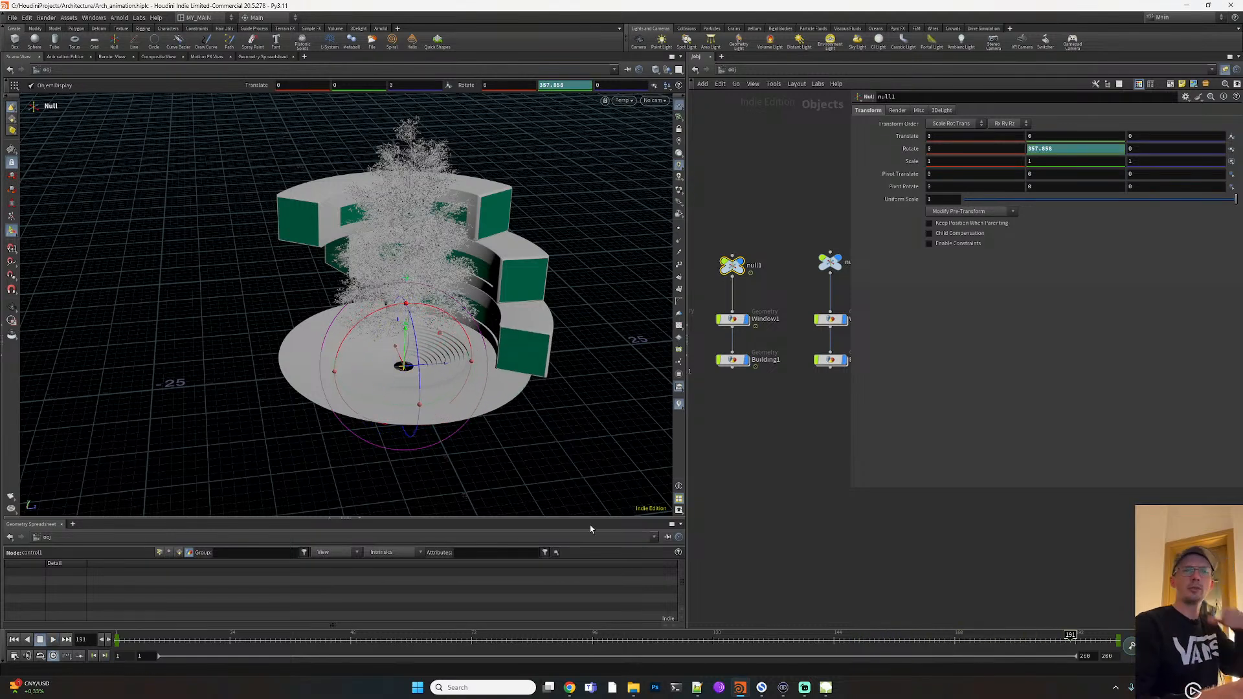
pyautogui.hotkey('ctrl', 'z')
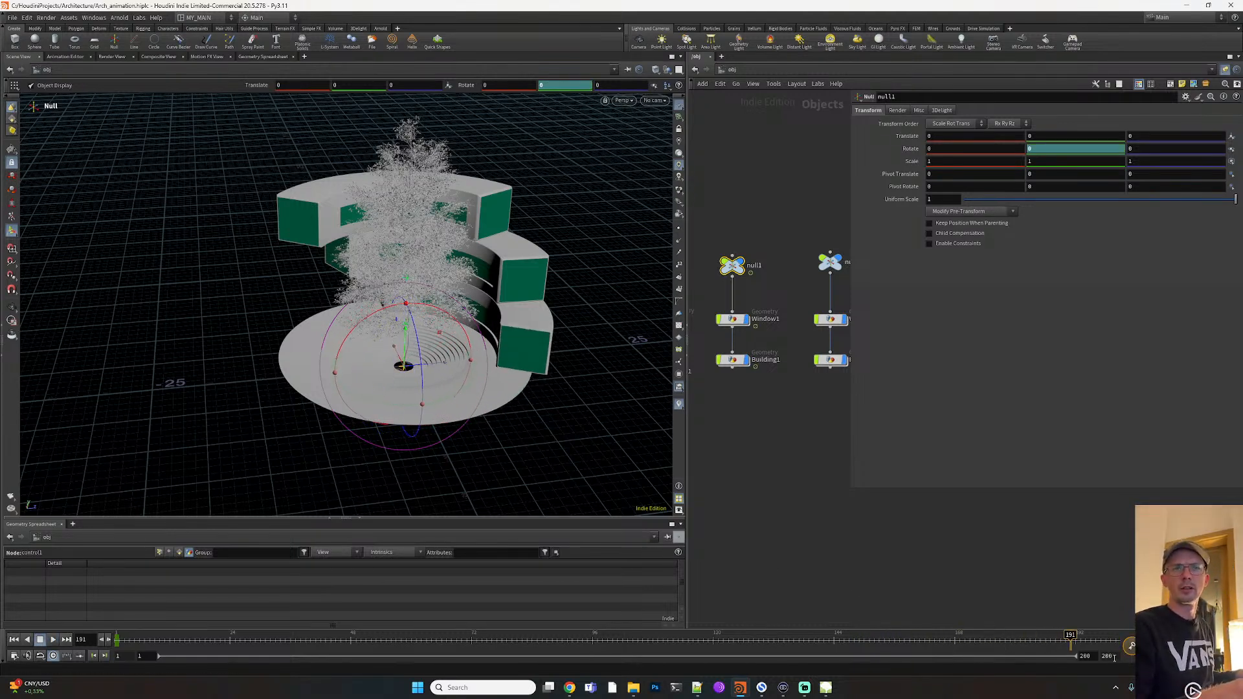
# Switch to the browser, change the Google calculation to 5*25, and return to Houdini
pyautogui.hotkey('alt', 'Tab')
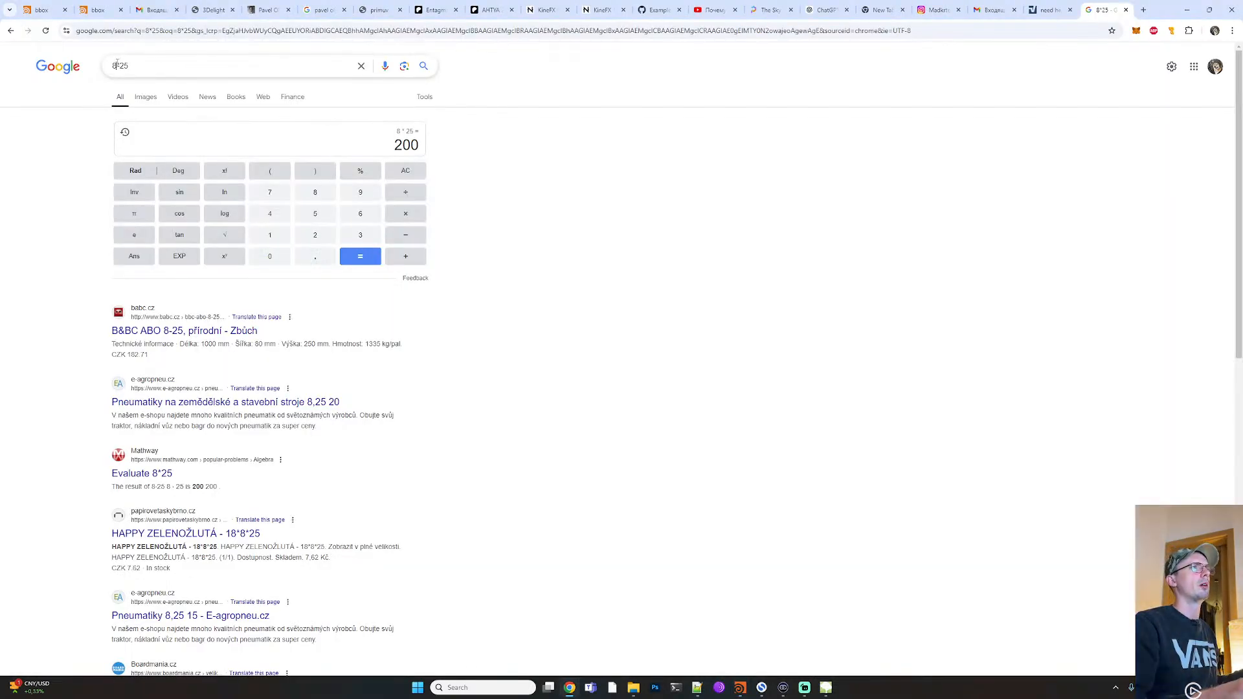
pyautogui.click(117, 65)
pyautogui.write('5')
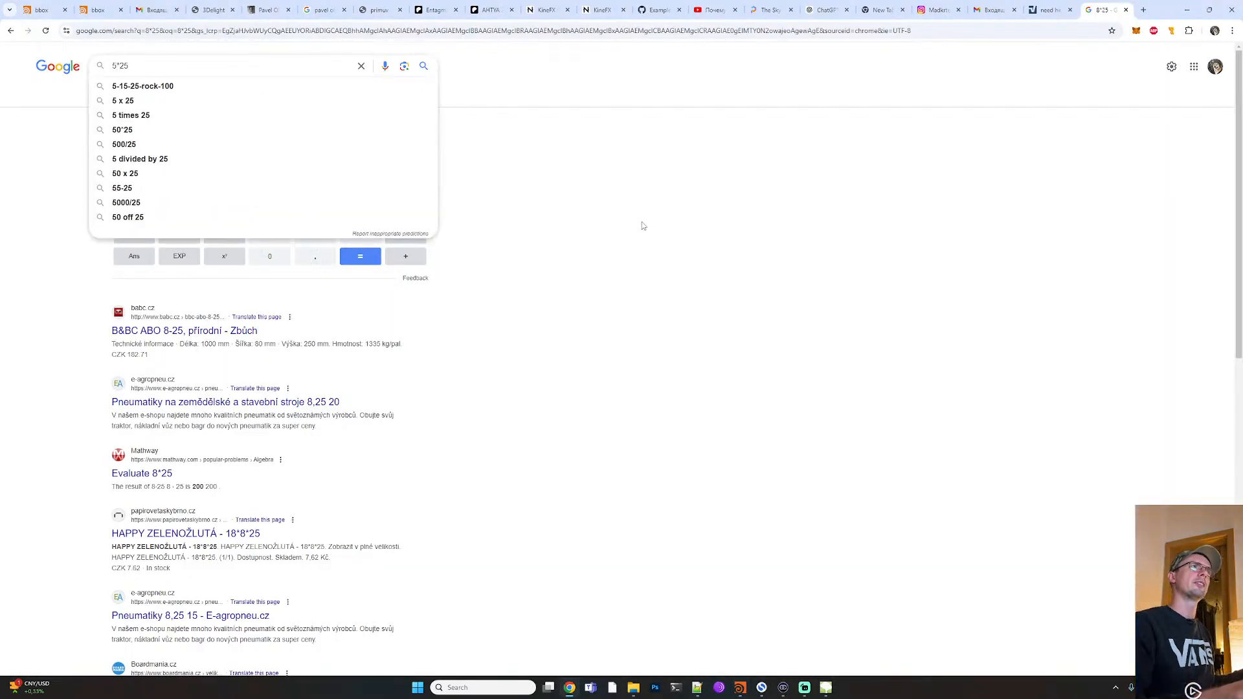
pyautogui.click(643, 226)
pyautogui.click(235, 65)
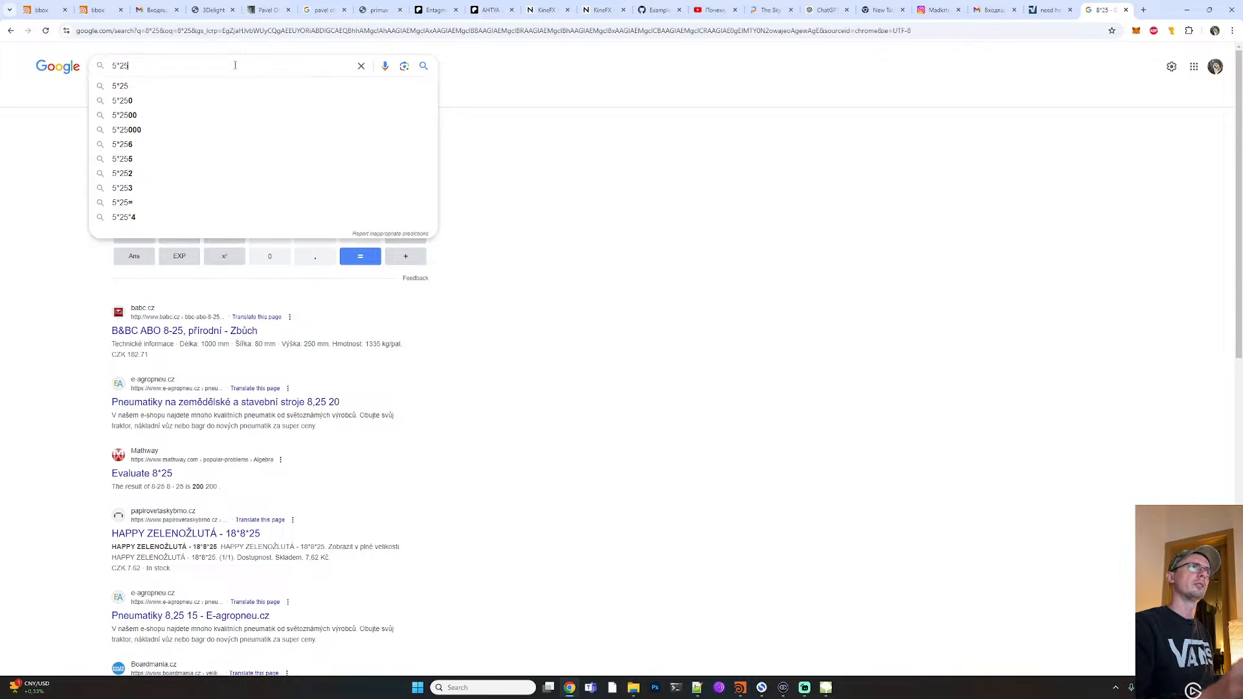
pyautogui.press('Return')
pyautogui.hotkey('alt', 'Tab')
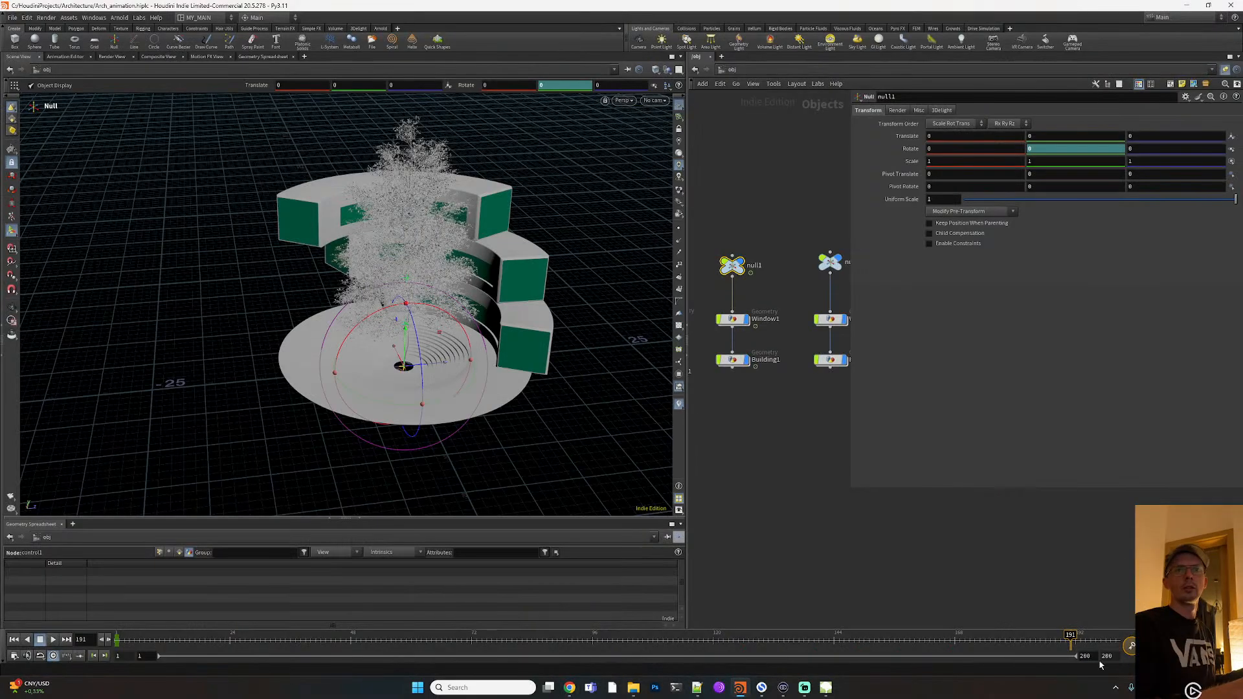
# Set the timeline's end frame to 125
pyautogui.click(1108, 655)
pyautogui.write('125')
pyautogui.press('Return')
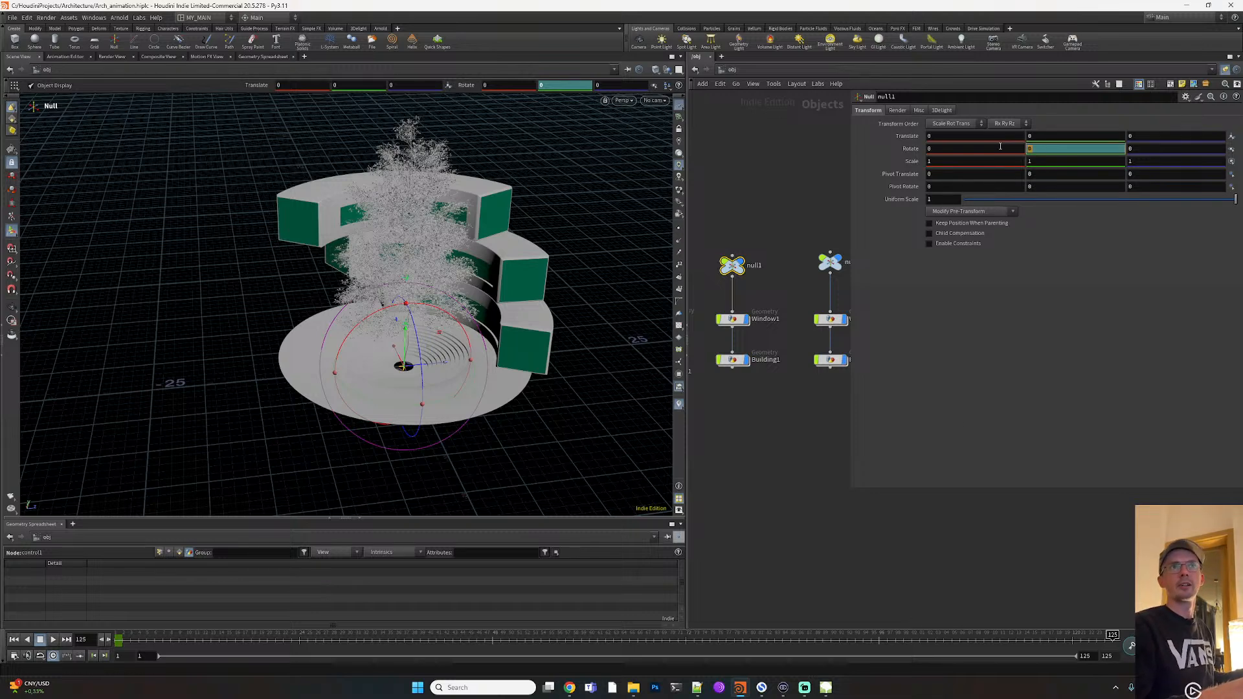
# Keyframe null1's Y rotation at 360 on frame 125 and play back the animation
pyautogui.keyDown('alt'); pyautogui.click(1041, 150); pyautogui.keyUp('alt')
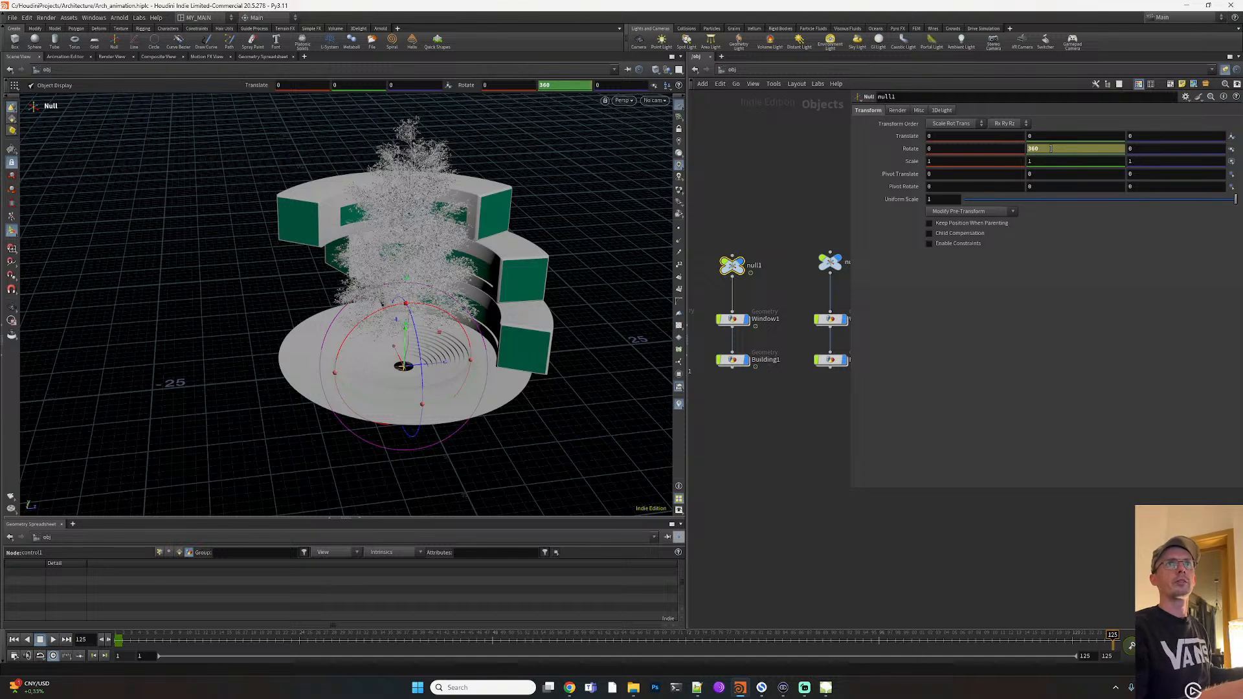
pyautogui.click(53, 641)
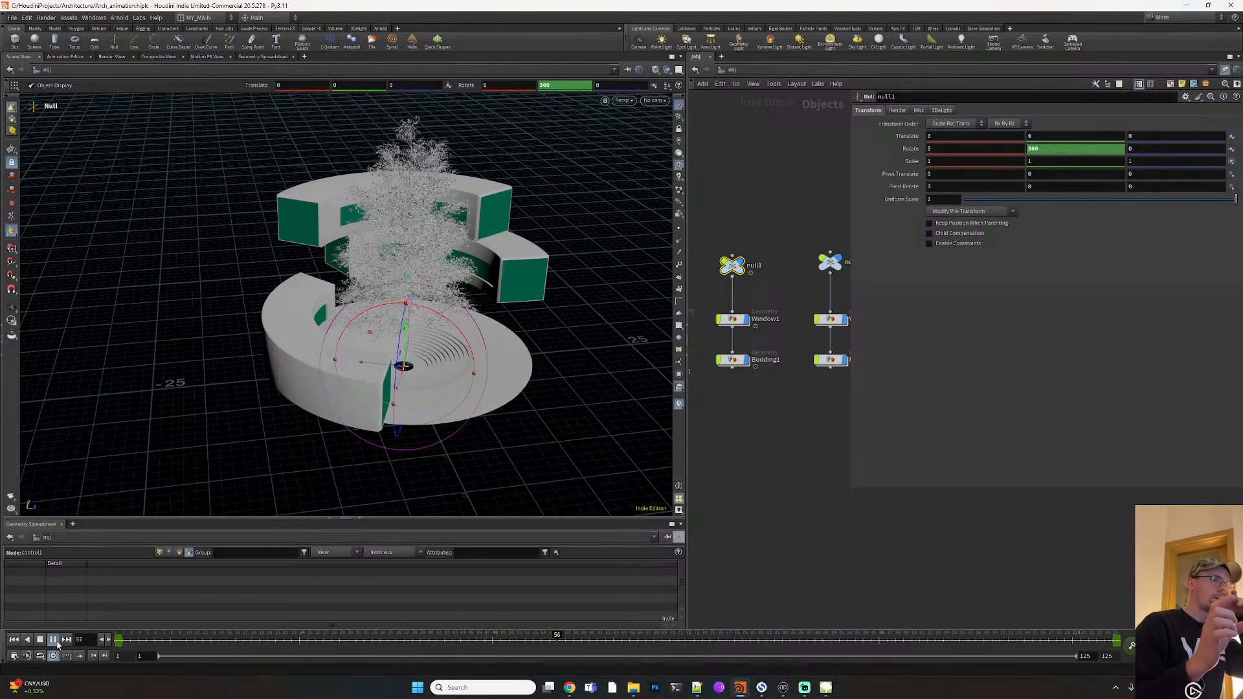
pyautogui.click(55, 641)
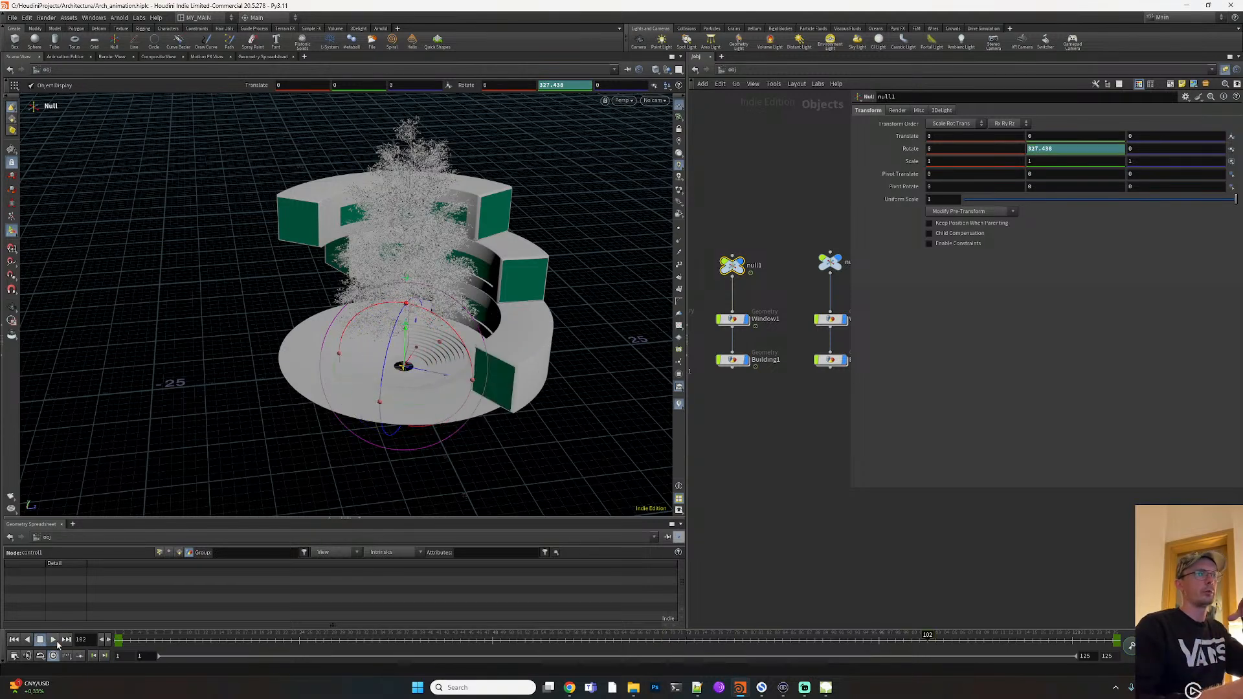
# Select null2 and keyframe its Y rotation at 26 on frame 7
pyautogui.moveTo(819, 388); pyautogui.dragTo(783, 387, button='middle')
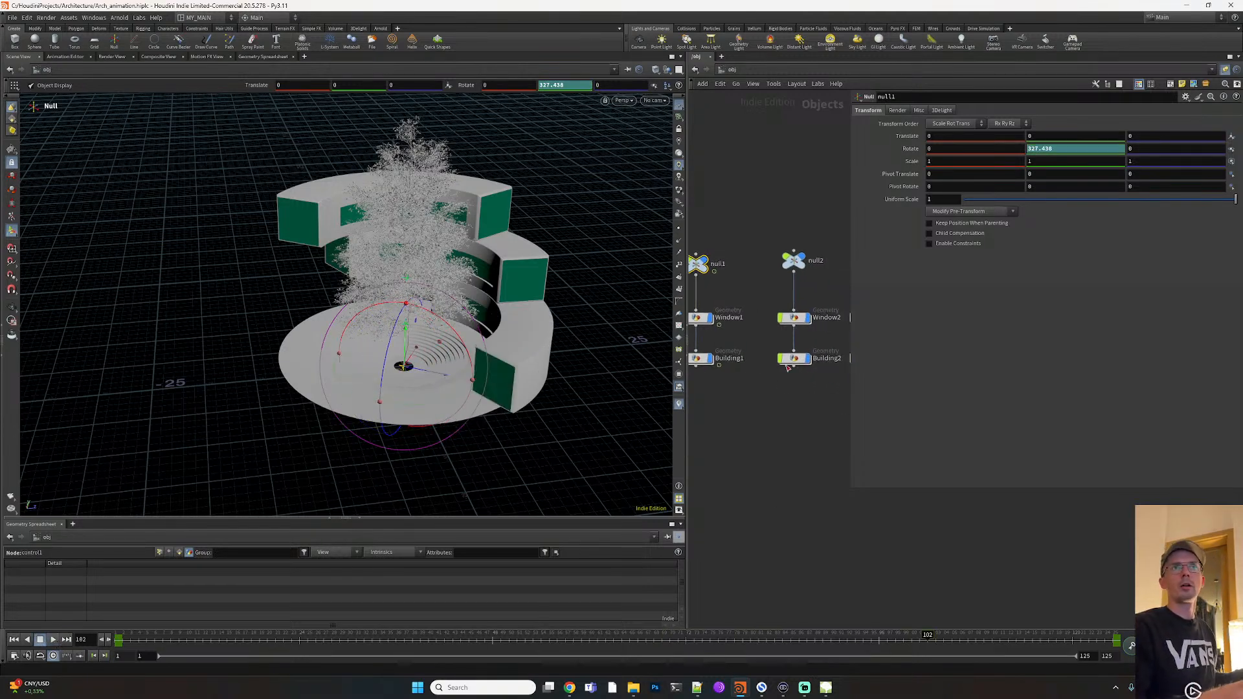
pyautogui.click(797, 260)
pyautogui.moveTo(769, 286); pyautogui.dragTo(789, 286, button='middle')
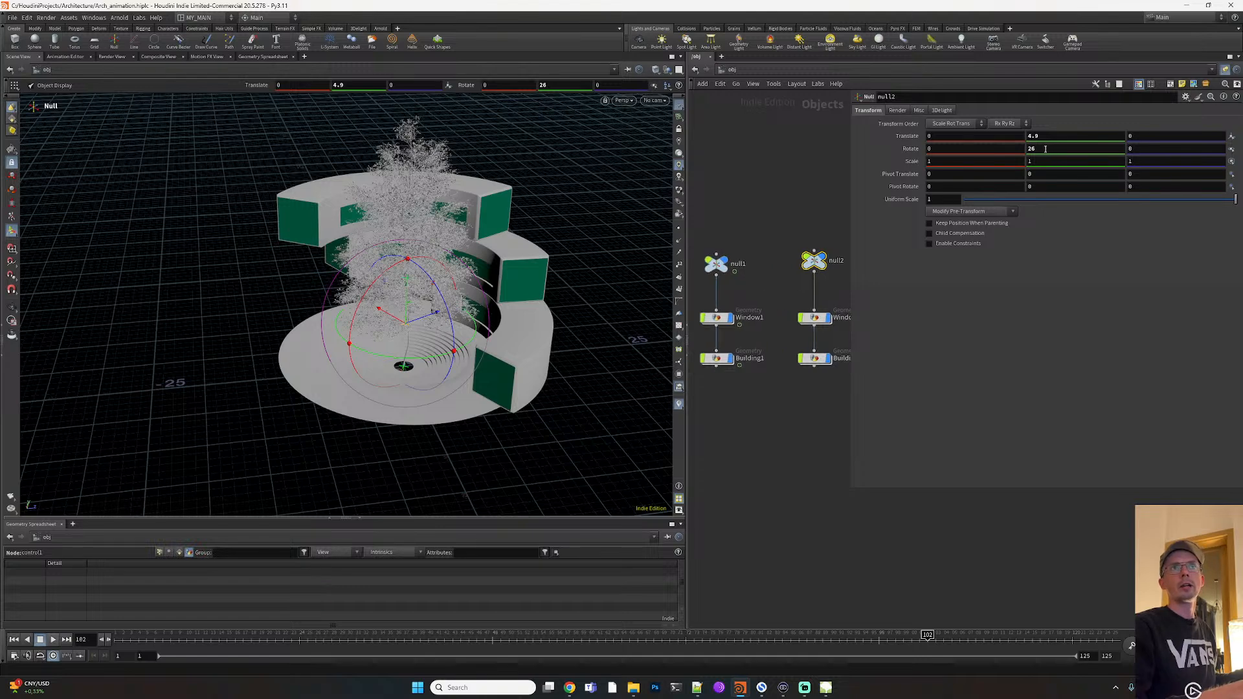
pyautogui.moveTo(288, 641); pyautogui.dragTo(119, 639)
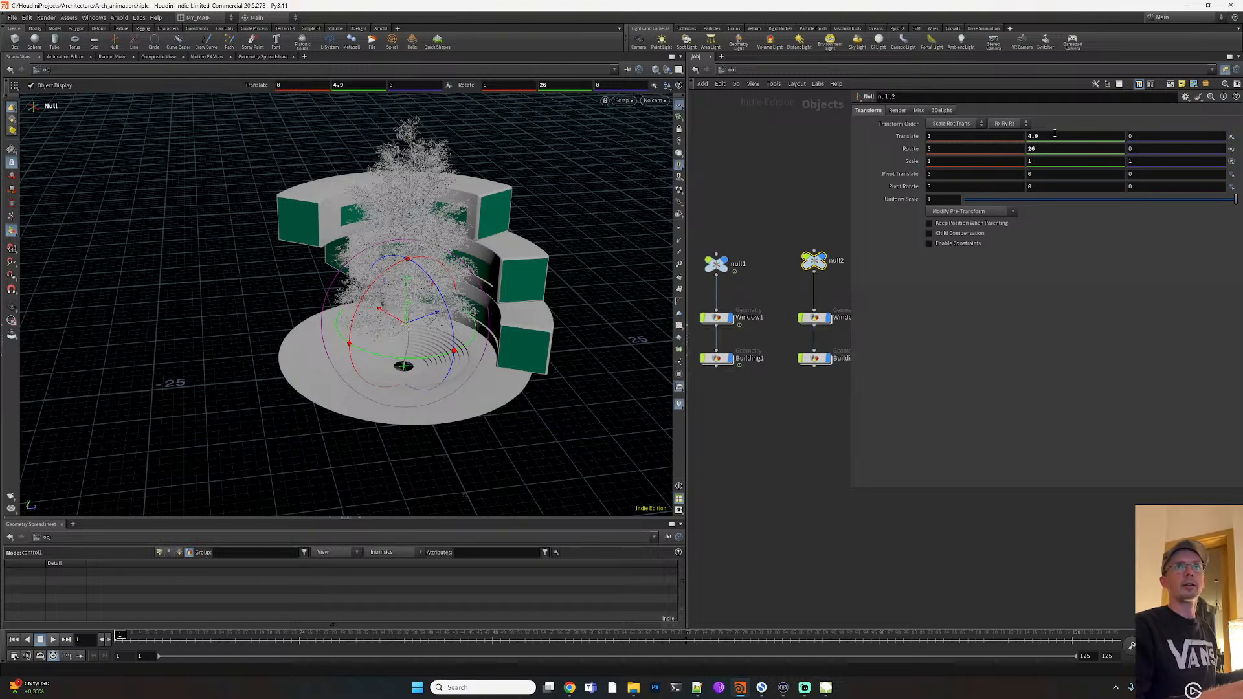
pyautogui.moveTo(121, 635); pyautogui.dragTo(174, 645)
pyautogui.click(1043, 149)
pyautogui.keyDown('alt'); pyautogui.click(1049, 149); pyautogui.keyUp('alt')
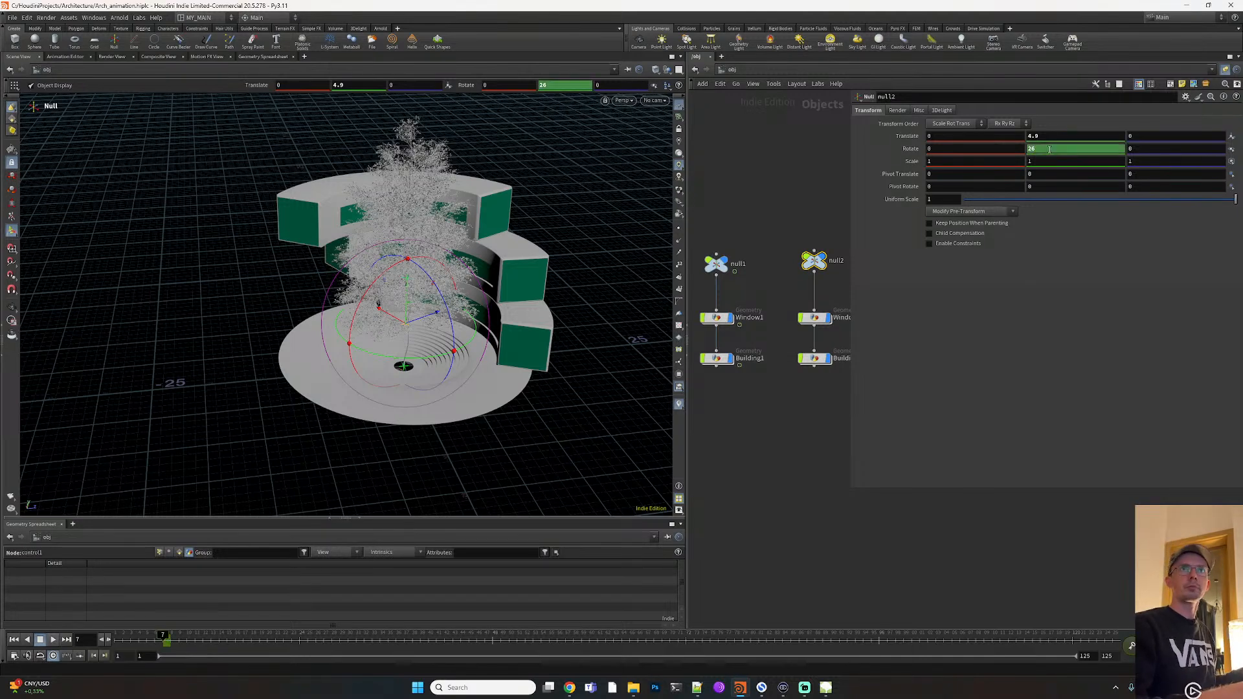
# Keyframe null2's Y rotation as 26+360 on frame 125, without keying its X and Z rotation
pyautogui.moveTo(822, 460); pyautogui.dragTo(776, 457, button='middle')
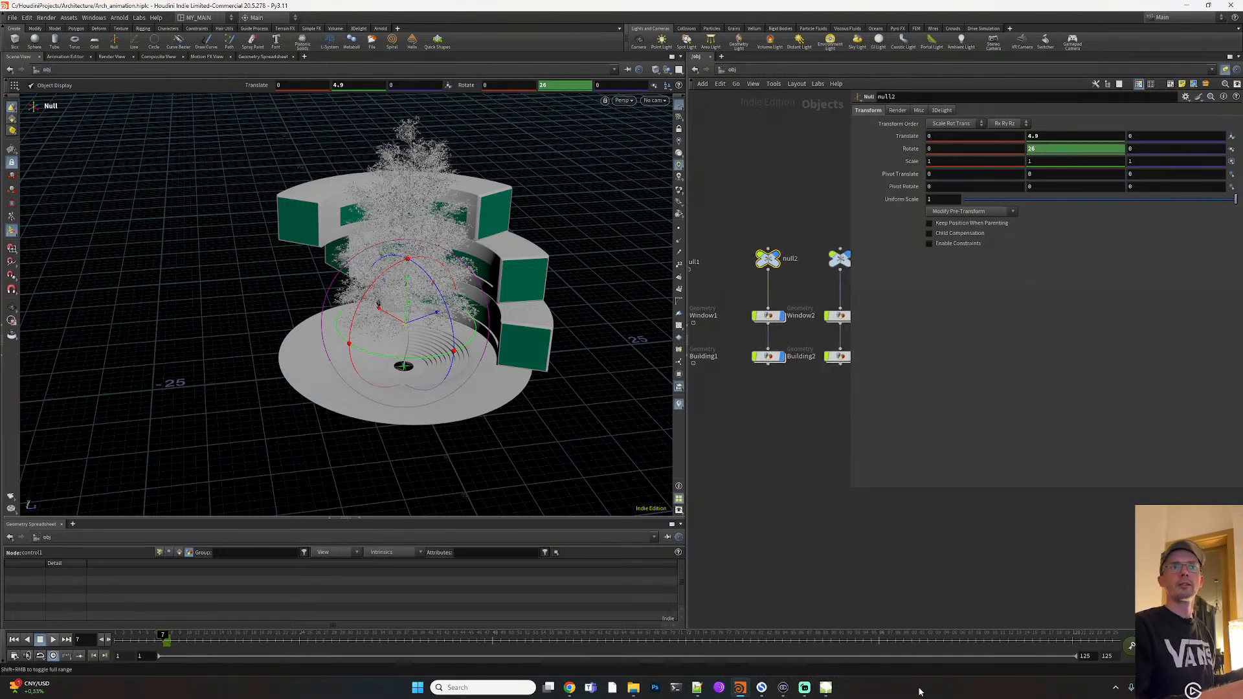
pyautogui.moveTo(952, 642); pyautogui.dragTo(1112, 641)
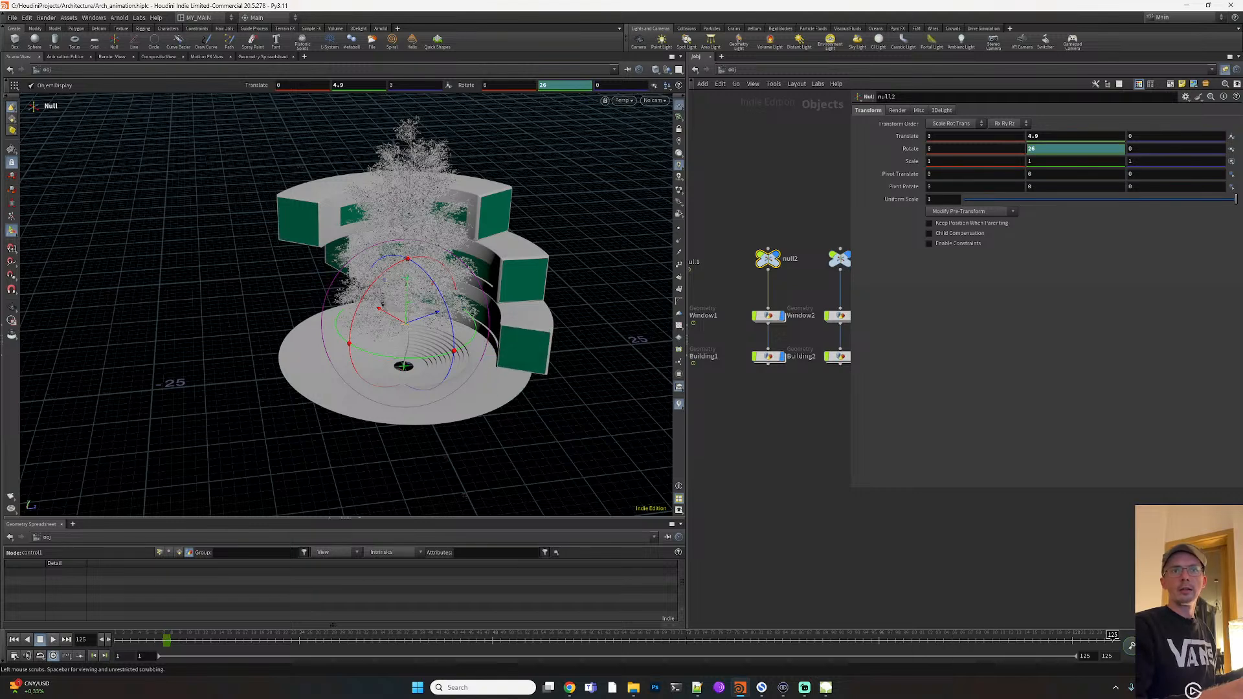
pyautogui.click(1046, 149)
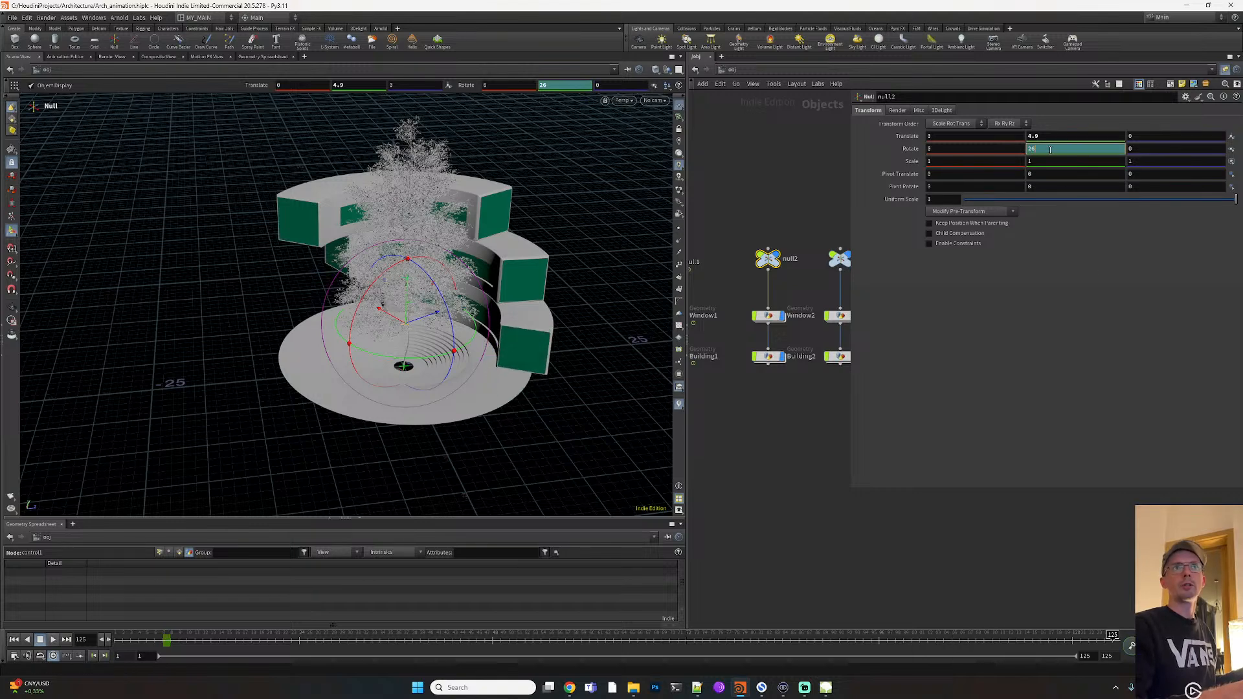
pyautogui.write('+360')
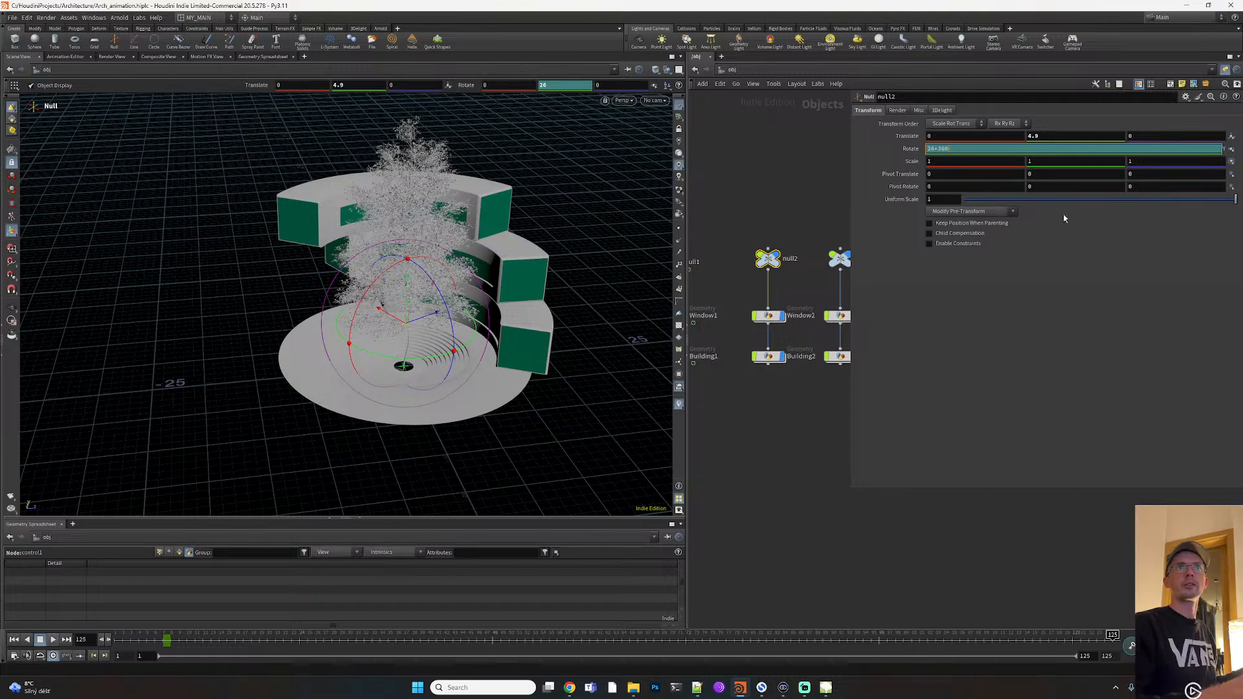
pyautogui.press('Return')
pyautogui.keyDown('alt'); pyautogui.click(924, 148); pyautogui.keyUp('alt')
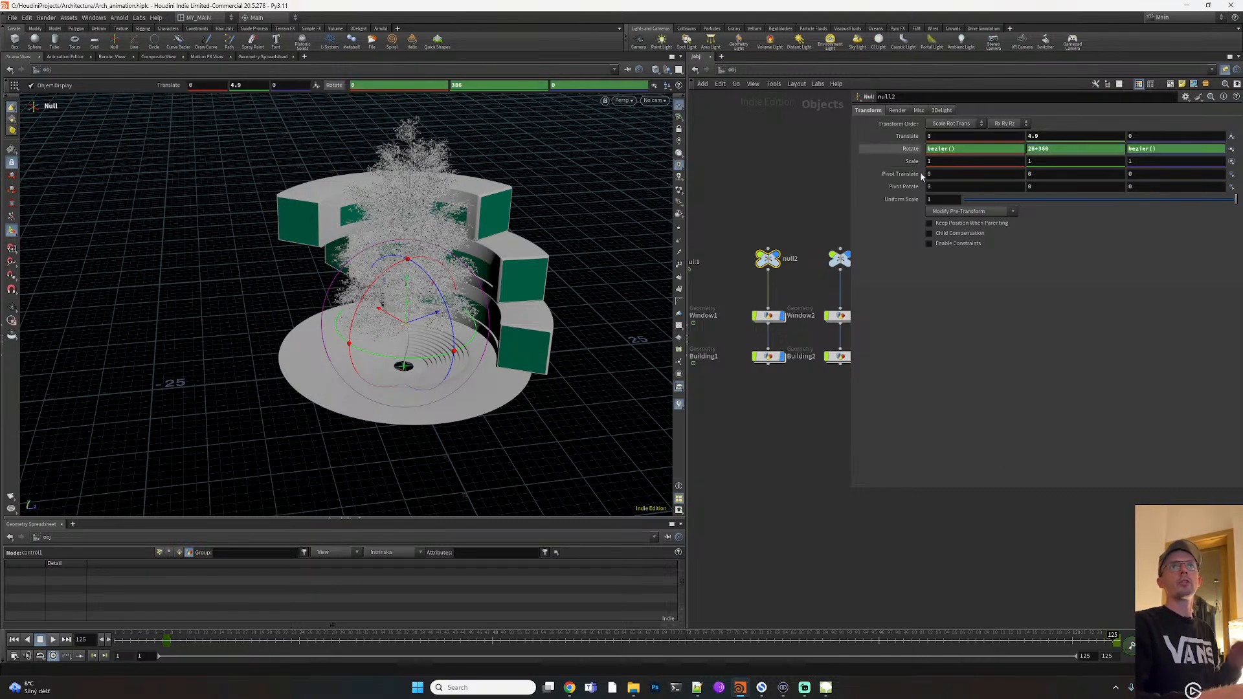
pyautogui.hotkey('ctrl', 'z')
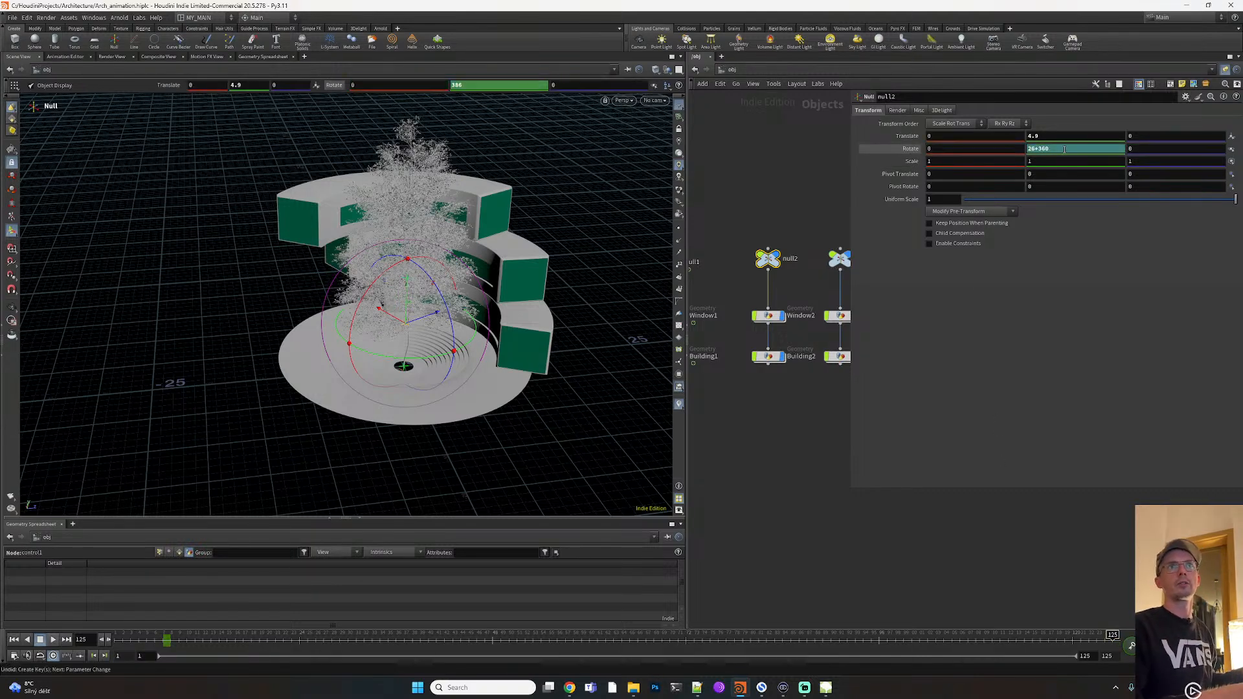
# Scrub through the timeline to check how the parts under null1 and null2 rotate, comparing both nulls' rotation settings
pyautogui.click(11, 639)
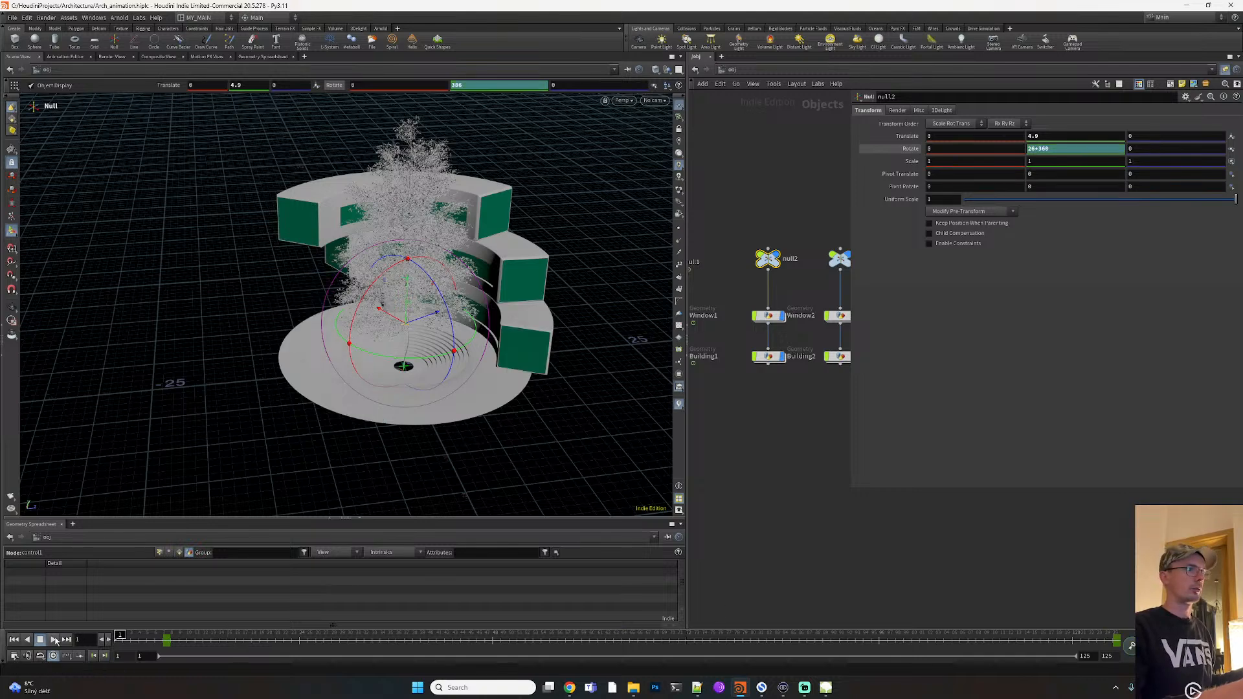
pyautogui.moveTo(774, 433); pyautogui.dragTo(714, 431, button='middle')
pyautogui.moveTo(171, 639); pyautogui.dragTo(731, 622)
pyautogui.moveTo(732, 471); pyautogui.dragTo(786, 456, button='middle')
pyautogui.moveTo(778, 279); pyautogui.dragTo(836, 278, button='middle')
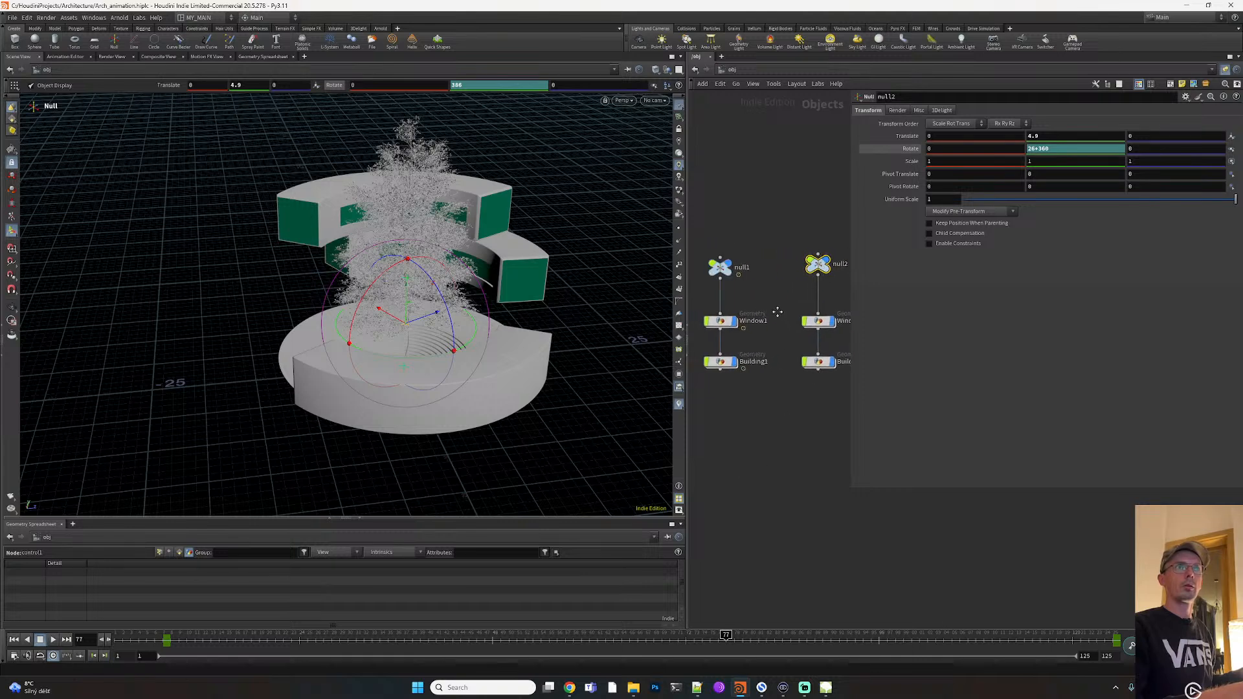
pyautogui.click(721, 271)
pyautogui.click(818, 265)
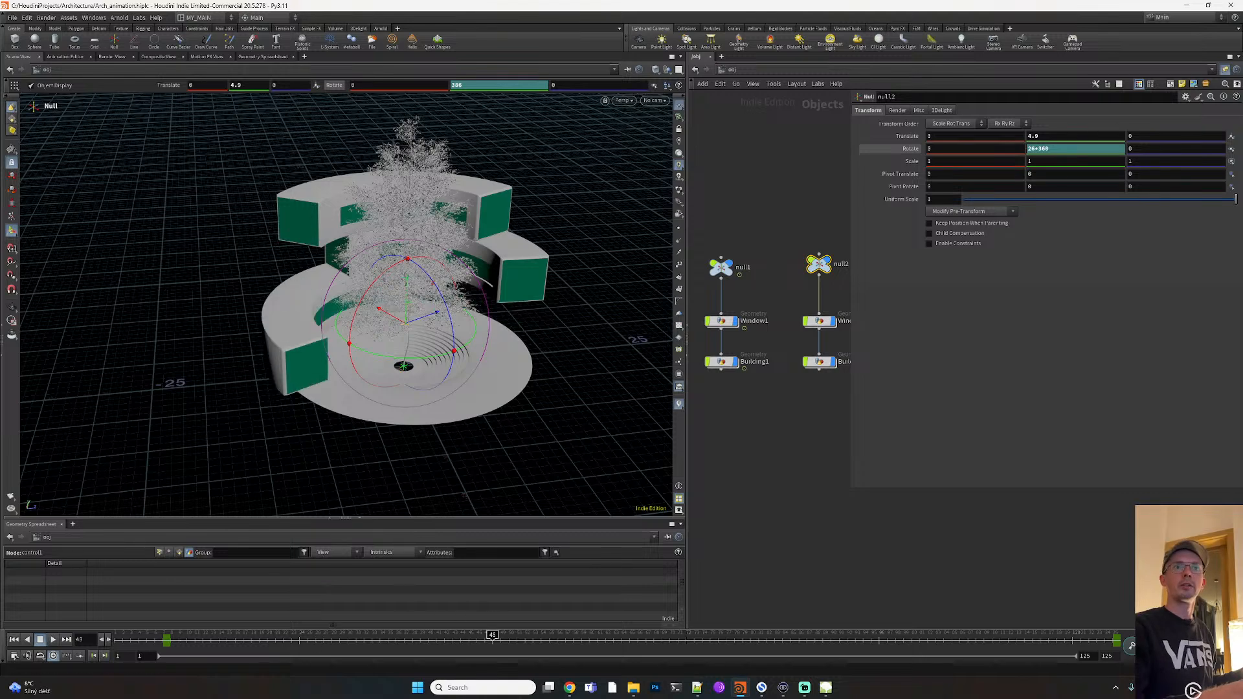
# On frame 7, remove +360 from null2's Y rotation so that the value is 26
pyautogui.click(166, 632)
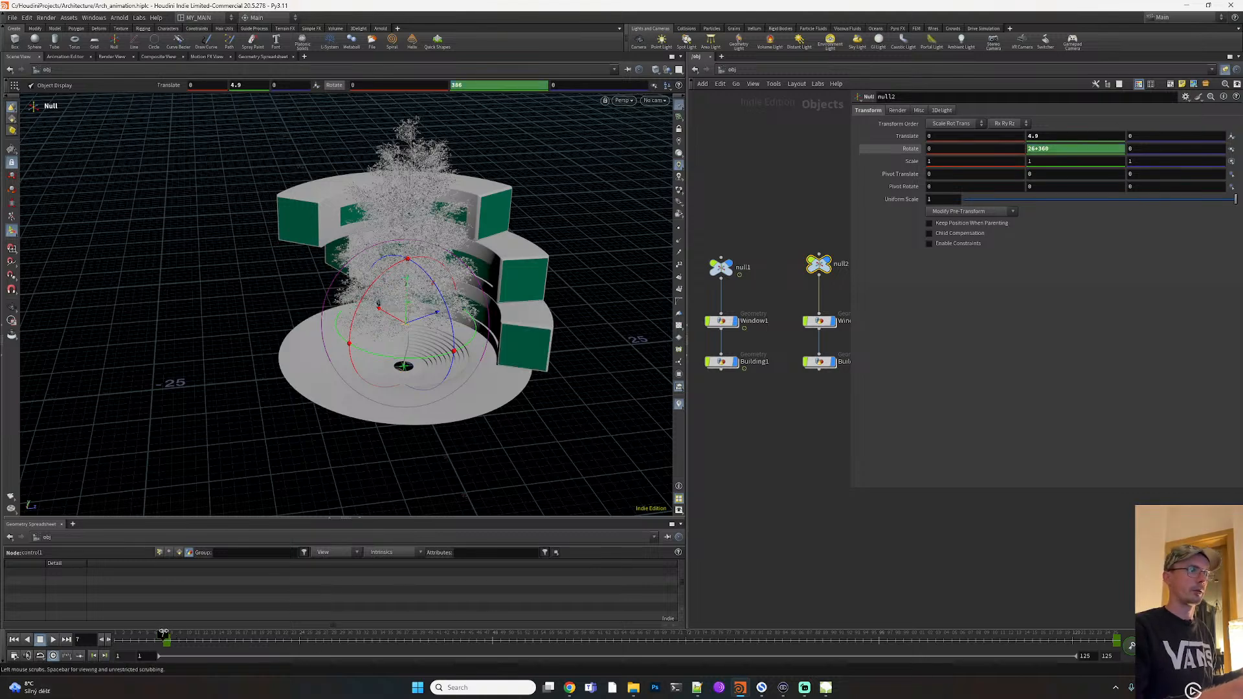
pyautogui.moveTo(1057, 149); pyautogui.dragTo(1037, 147)
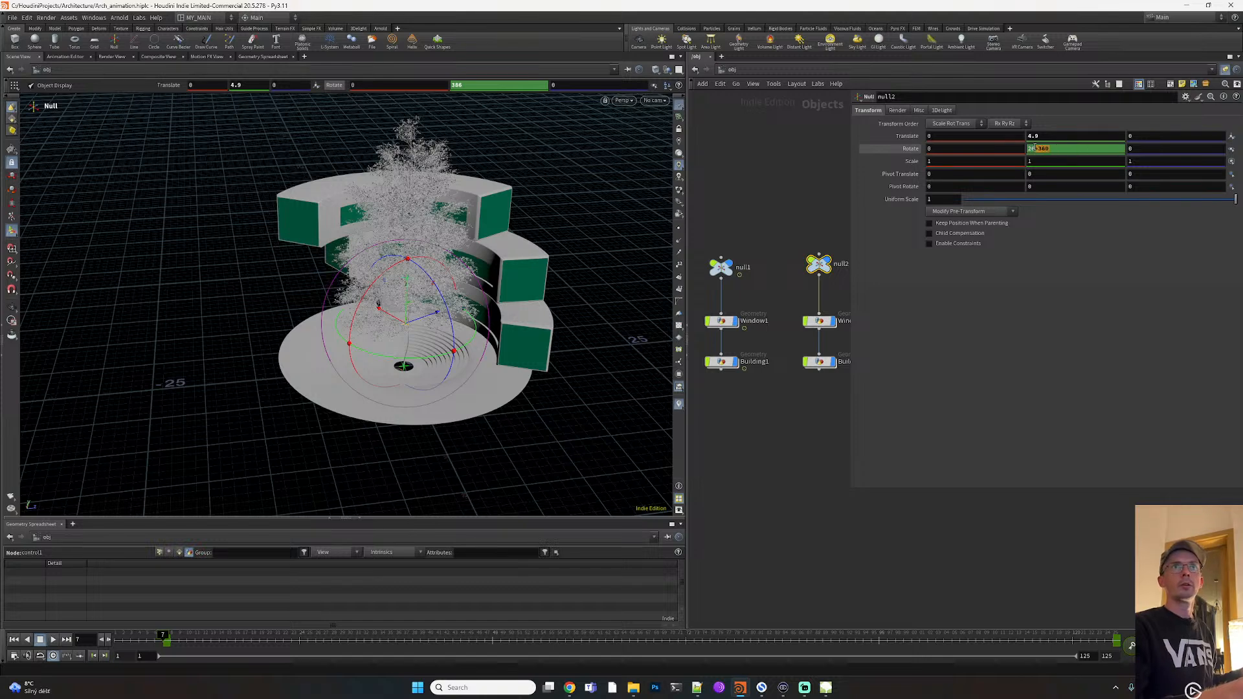
pyautogui.hotkey('ctrl', 'c')
pyautogui.press('BackSpace')
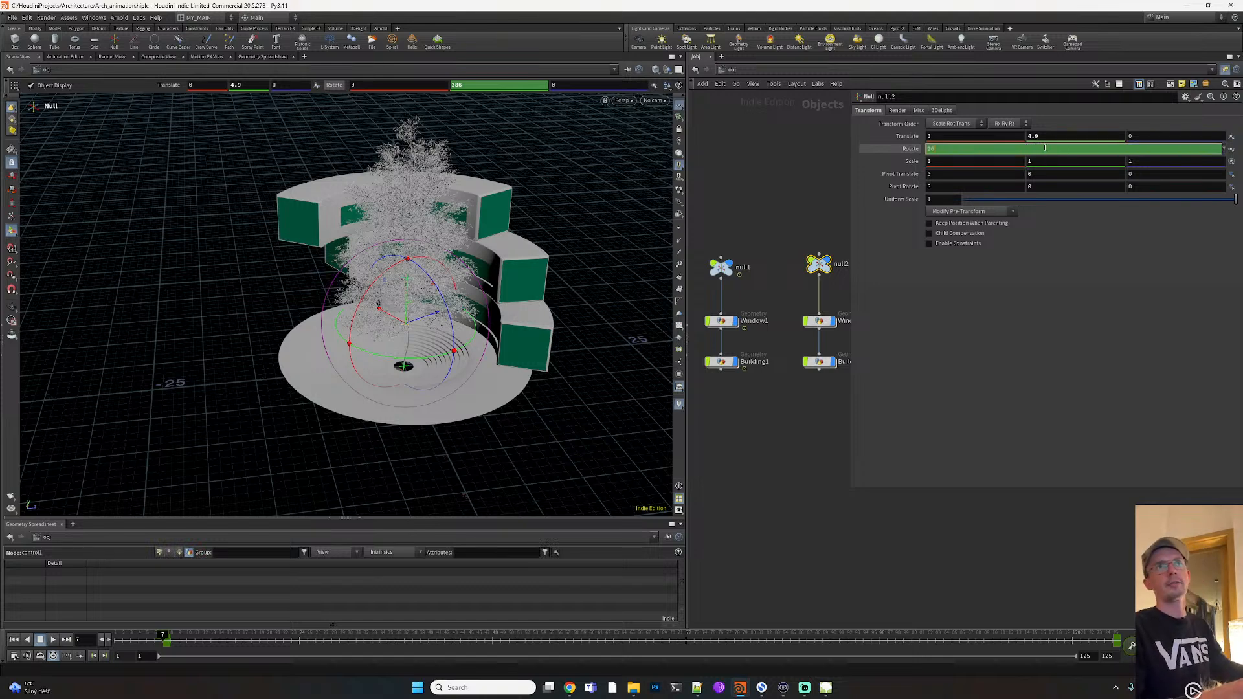
pyautogui.press('Return')
# On frame 125, replace the 26+360 expression in null2's Y rotation with the value 386
pyautogui.click(1113, 641)
pyautogui.moveTo(1052, 150); pyautogui.dragTo(979, 148)
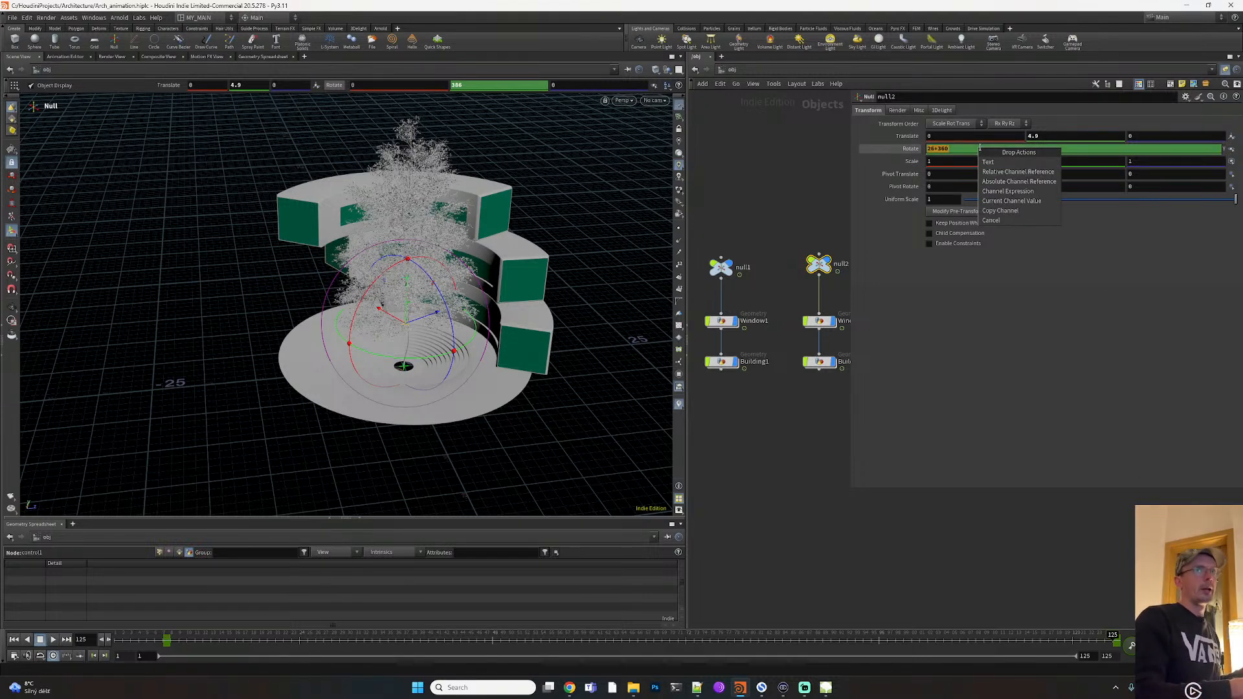
pyautogui.press('Escape')
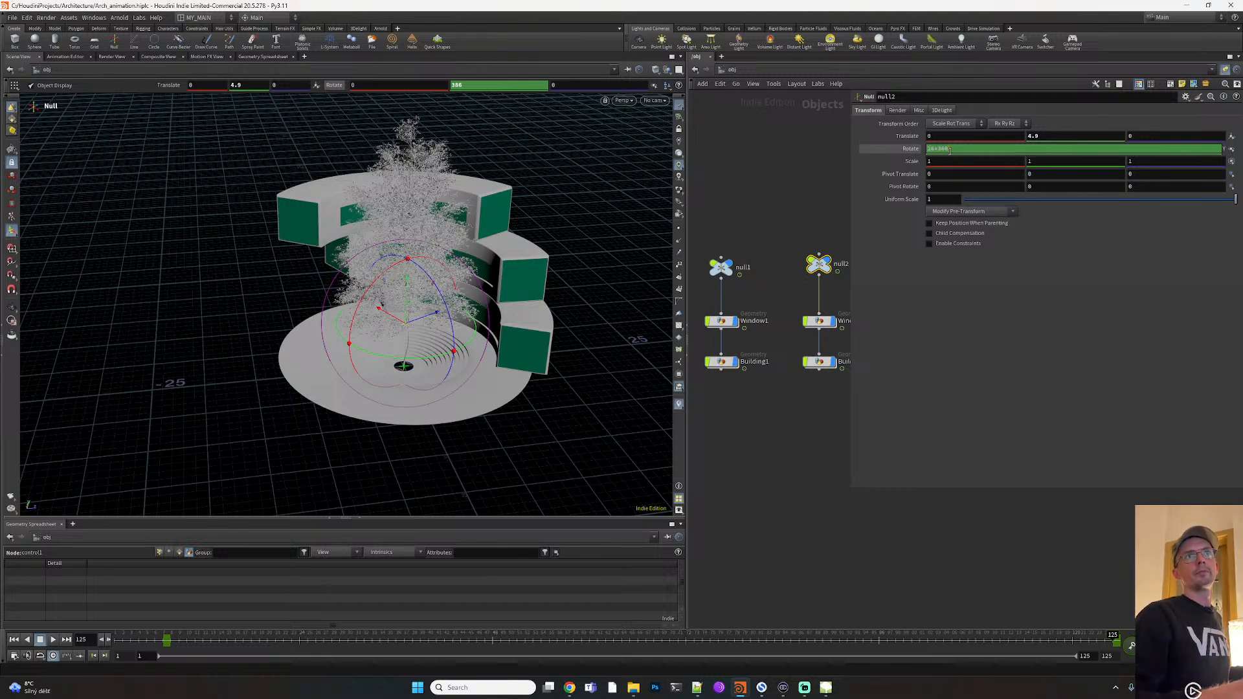
pyautogui.click(912, 150)
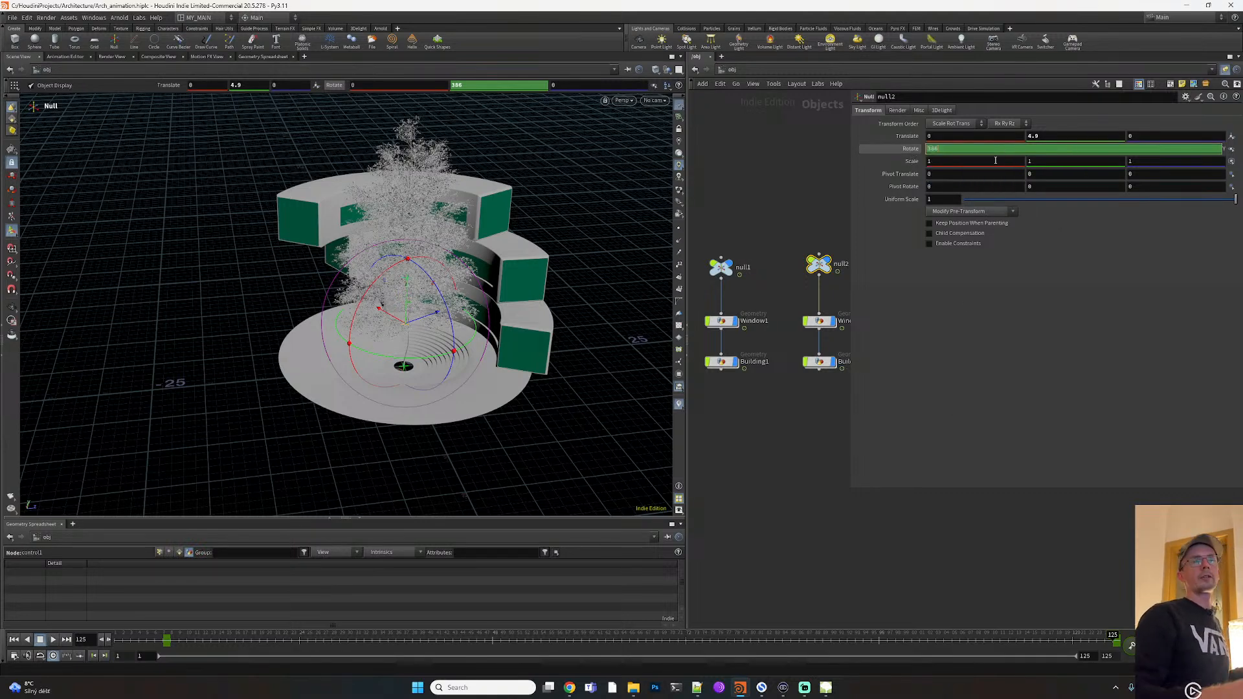
pyautogui.press('Return')
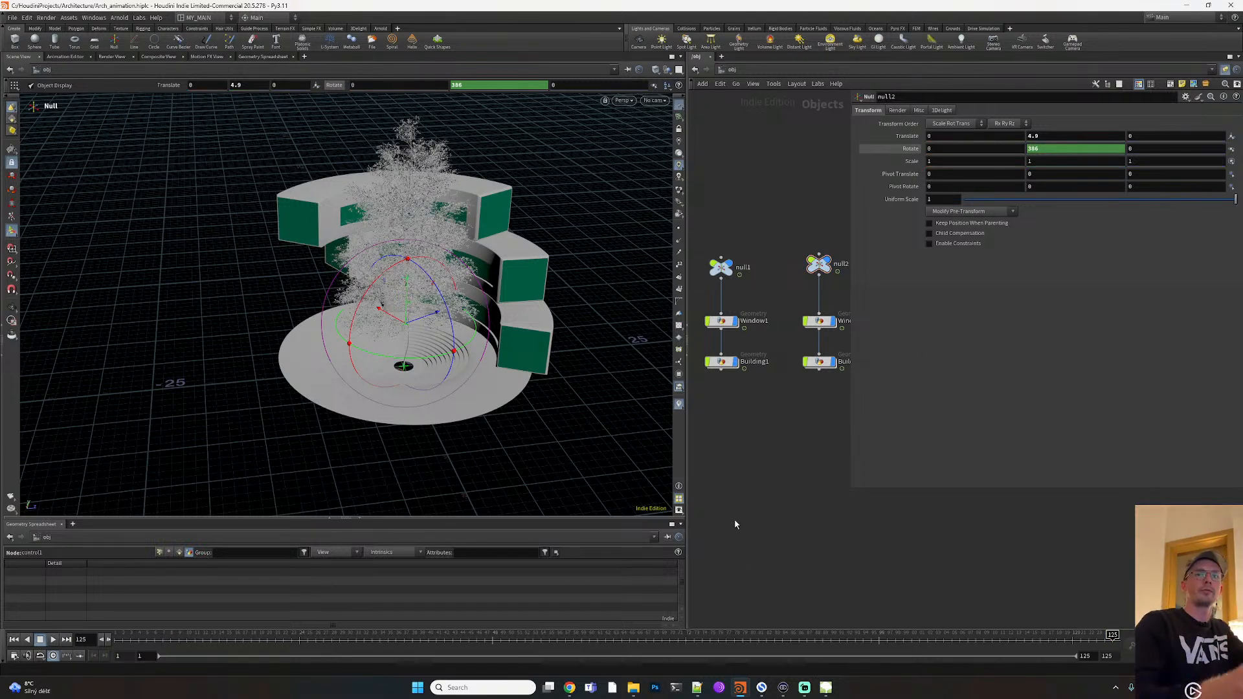
# On frame 8, delete null2's existing Y rotation keyframes and set a fresh Y rotation keyframe at 26
pyautogui.moveTo(817, 640); pyautogui.dragTo(1113, 634)
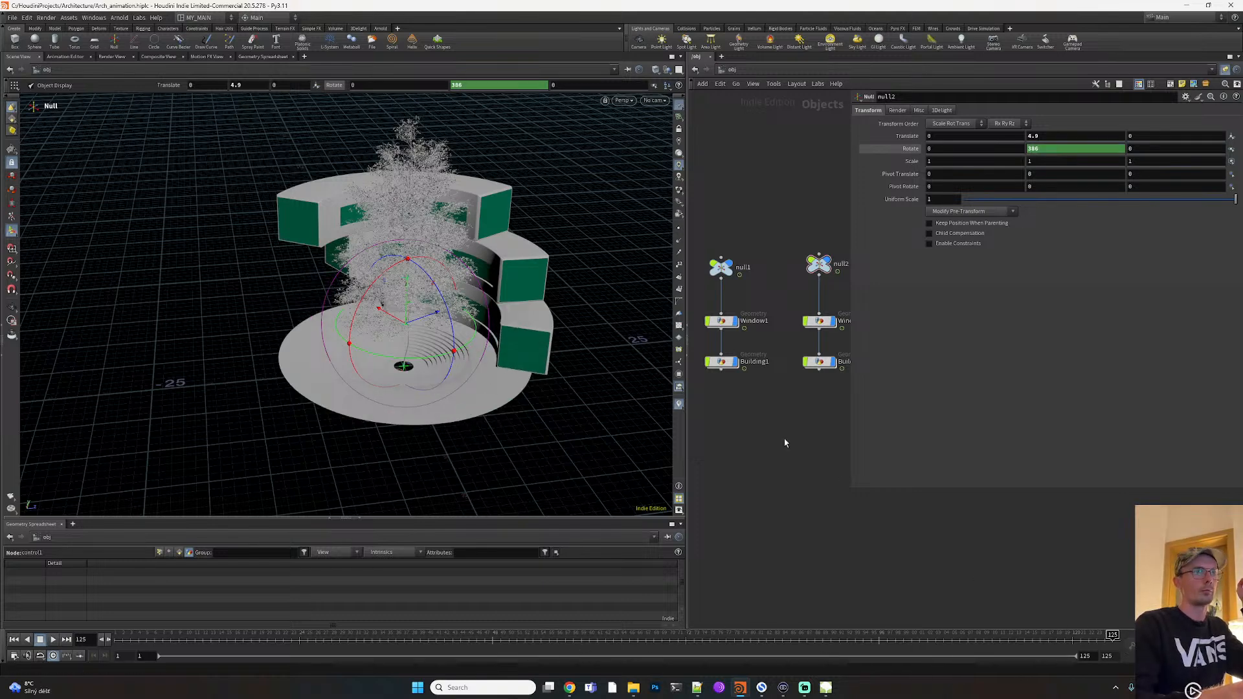
pyautogui.click(820, 265)
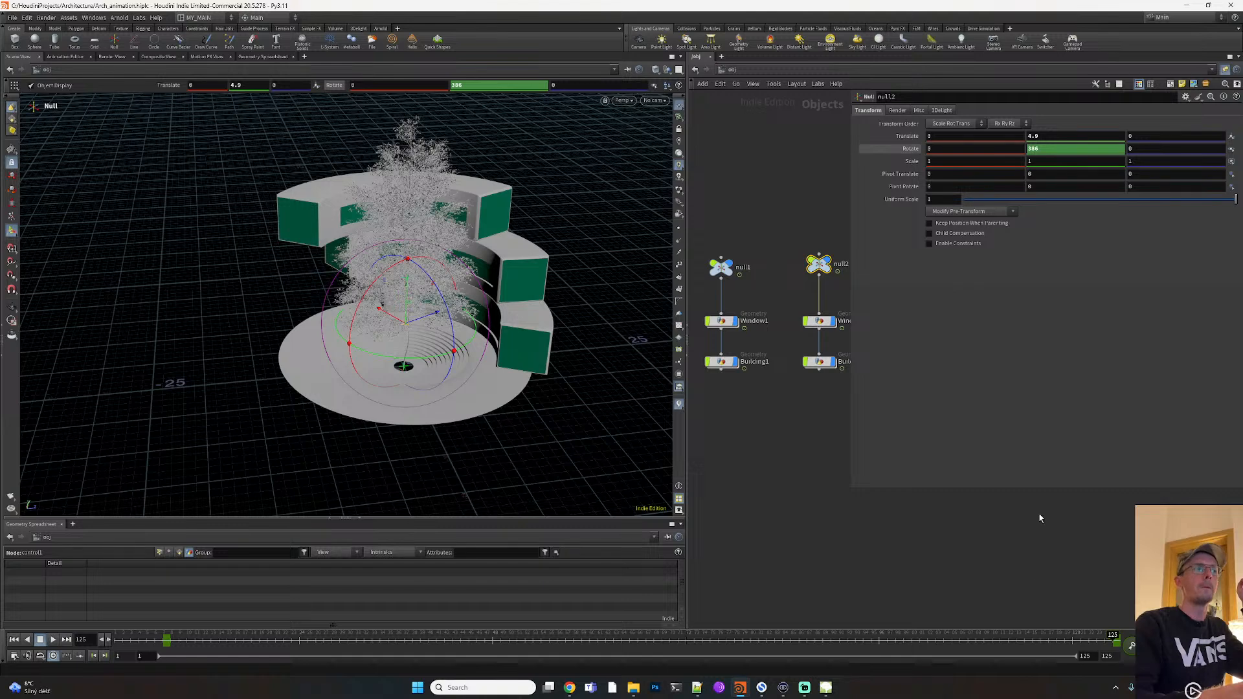
pyautogui.moveTo(965, 641); pyautogui.dragTo(172, 659)
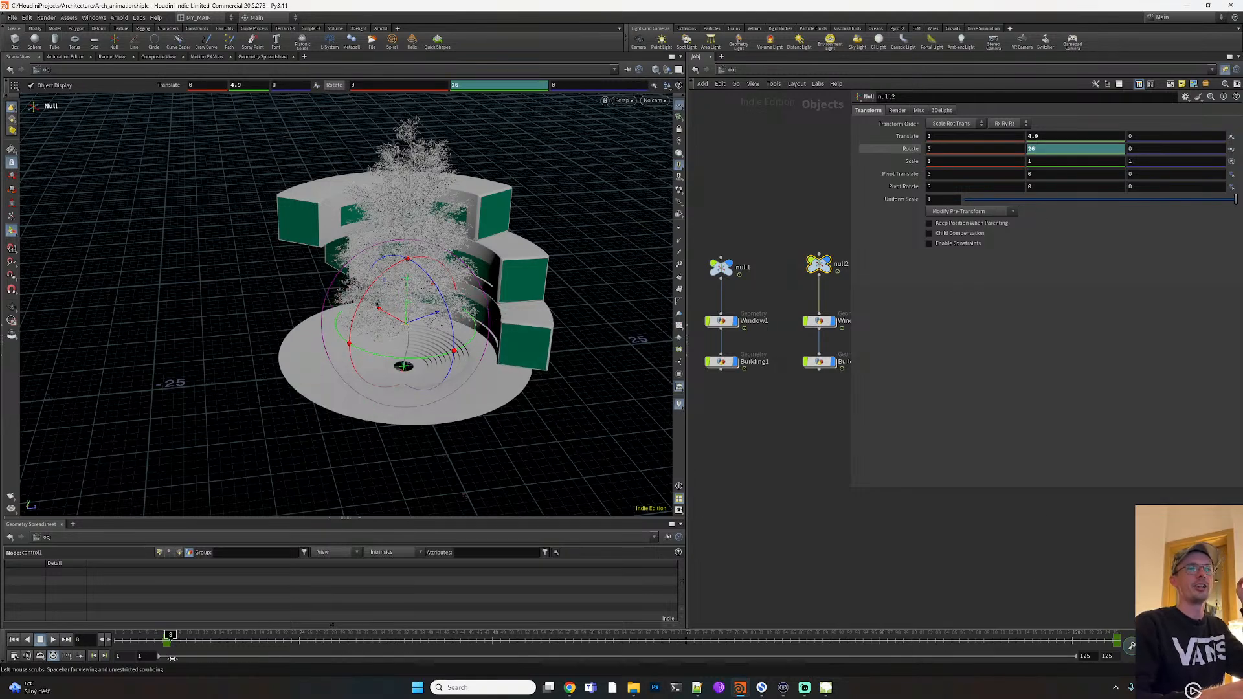
pyautogui.keyDown('ctrl'); pyautogui.keyDown('shift'); pyautogui.click(1051, 149); pyautogui.keyUp('shift'); pyautogui.keyUp('ctrl')
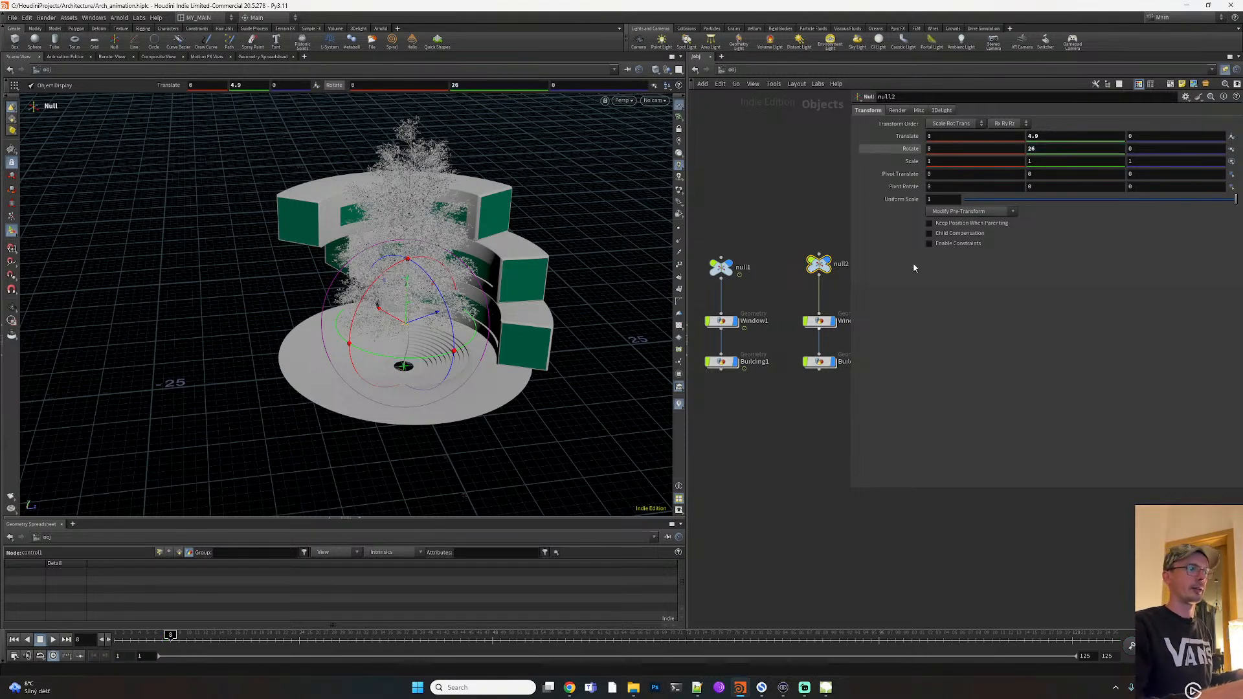
pyautogui.keyDown('alt'); pyautogui.click(1046, 148); pyautogui.keyUp('alt')
# Keyframe null2's Y rotation at 386 on frame 125, and scrub the timeline to check the motion
pyautogui.click(1112, 640)
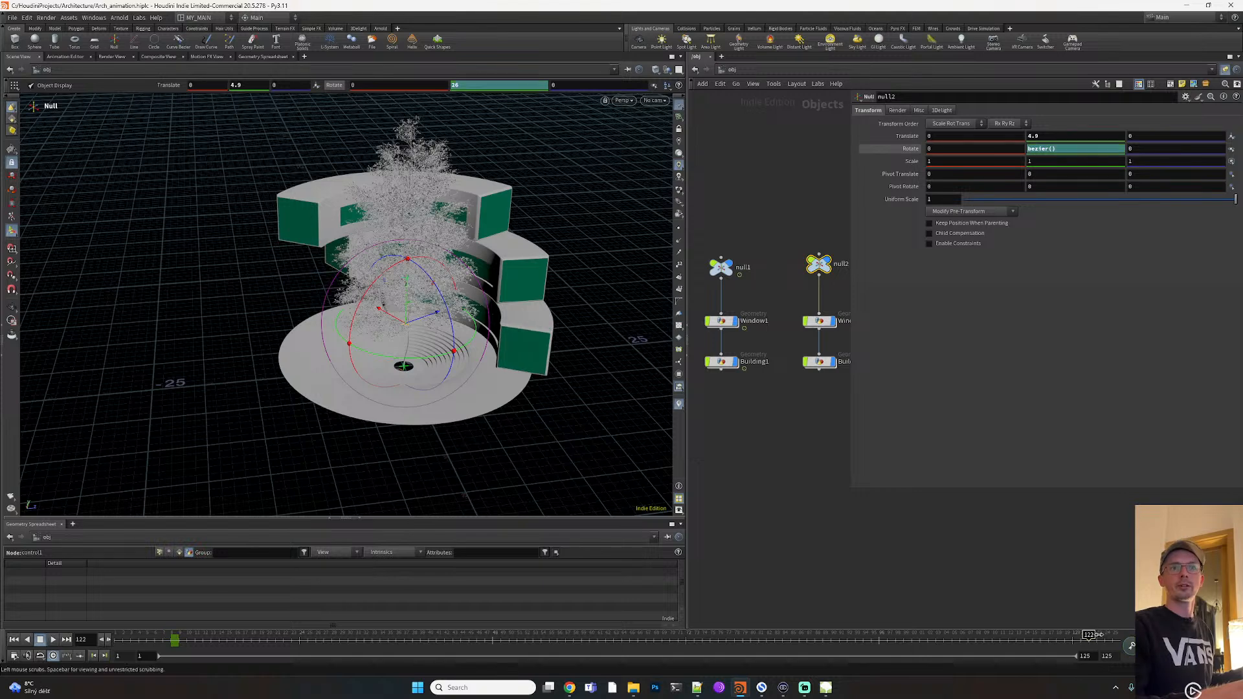
pyautogui.click(1055, 148)
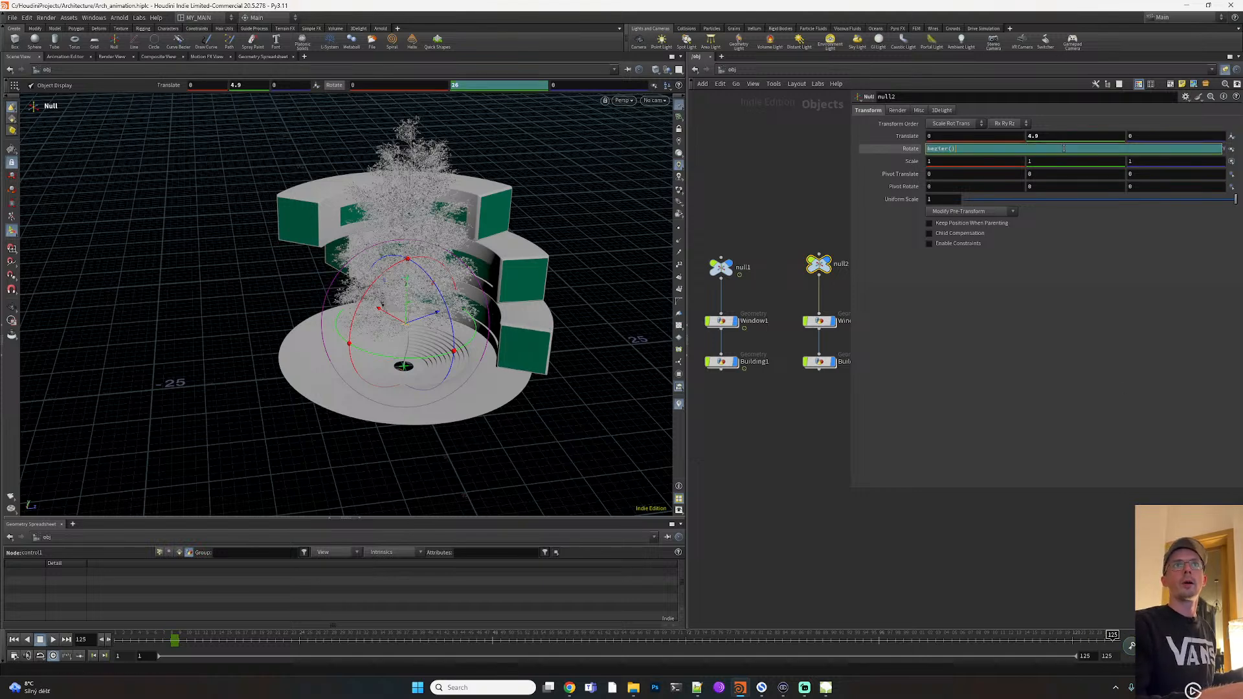
pyautogui.press('Escape')
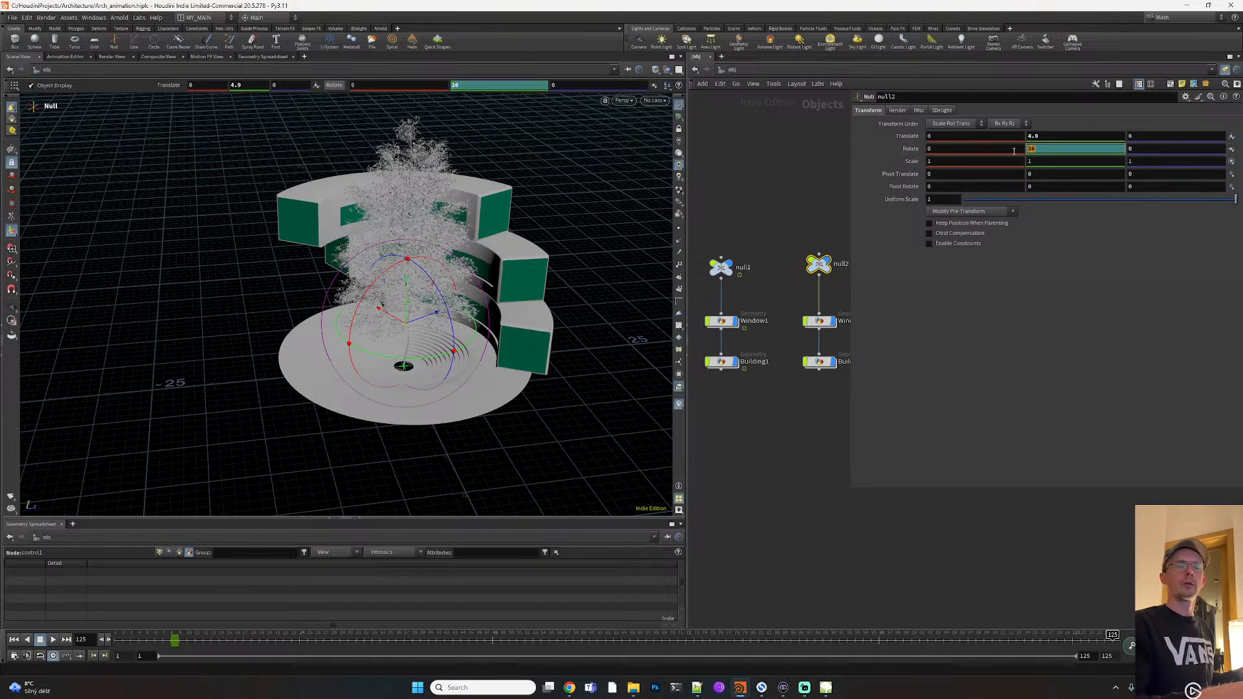
pyautogui.press('Return')
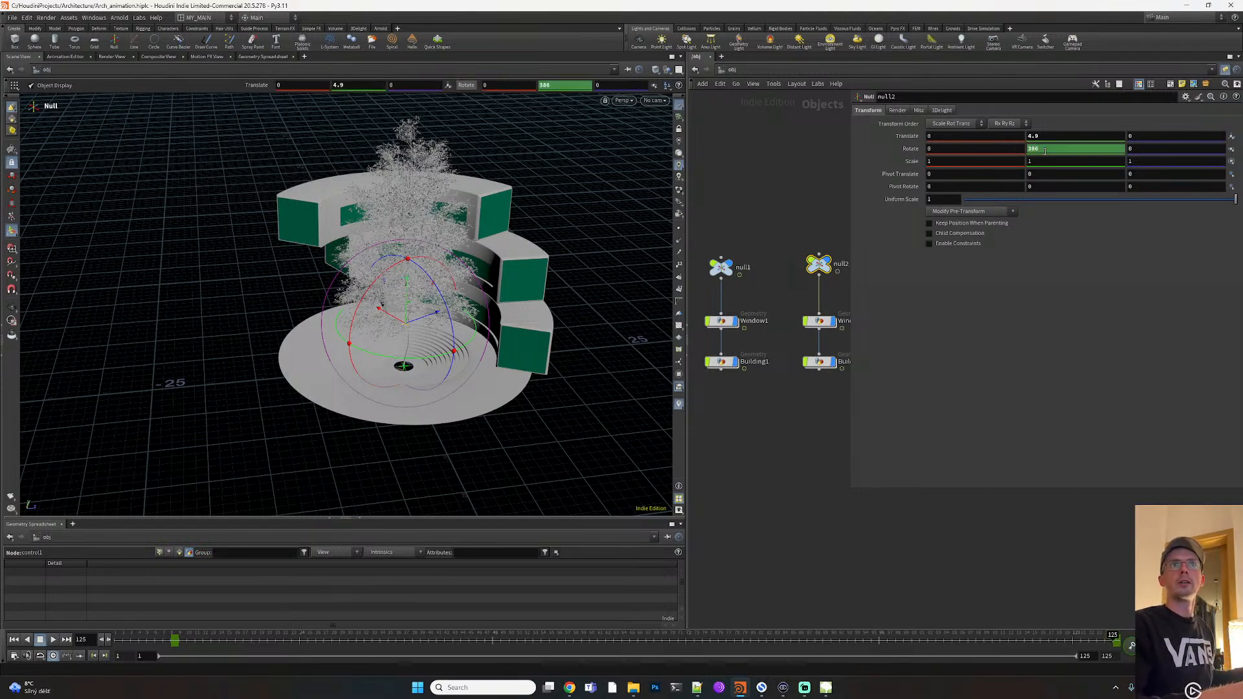
pyautogui.click(348, 639)
pyautogui.moveTo(351, 665); pyautogui.dragTo(1098, 663)
# Select null3 and keyframe its Y rotation at 56 on frame 14
pyautogui.moveTo(915, 549); pyautogui.dragTo(808, 443, button='middle')
pyautogui.click(770, 278)
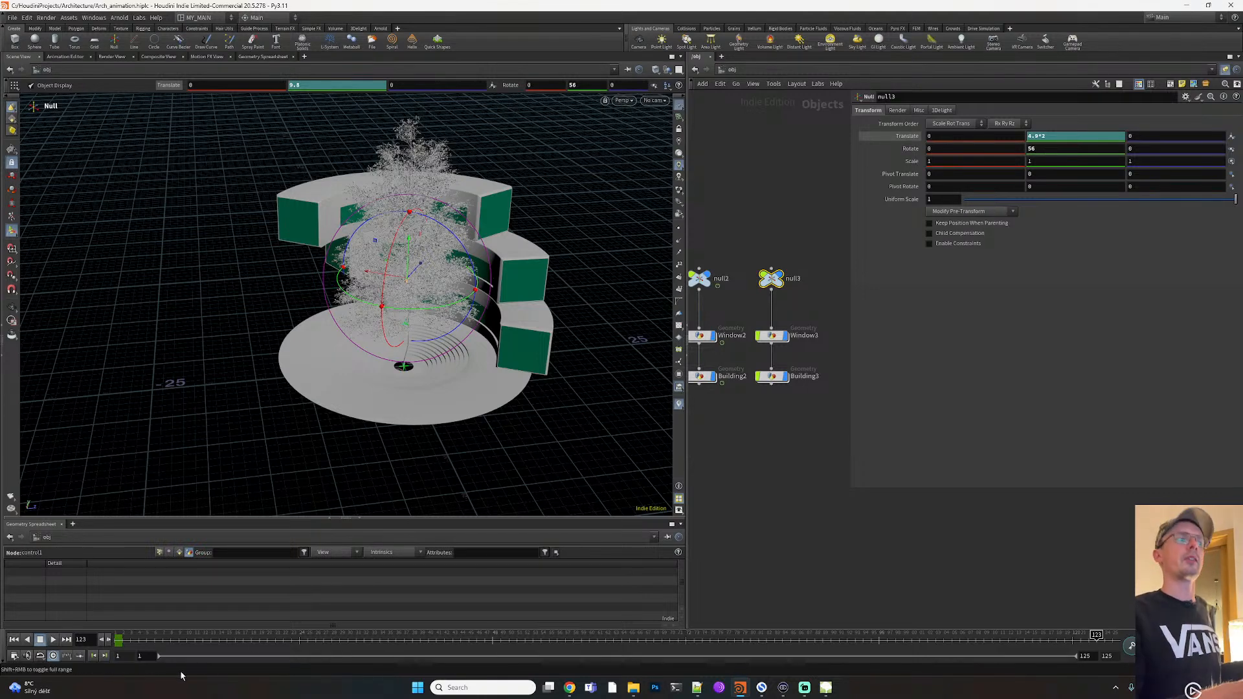
pyautogui.click(138, 637)
pyautogui.moveTo(138, 637); pyautogui.dragTo(224, 645)
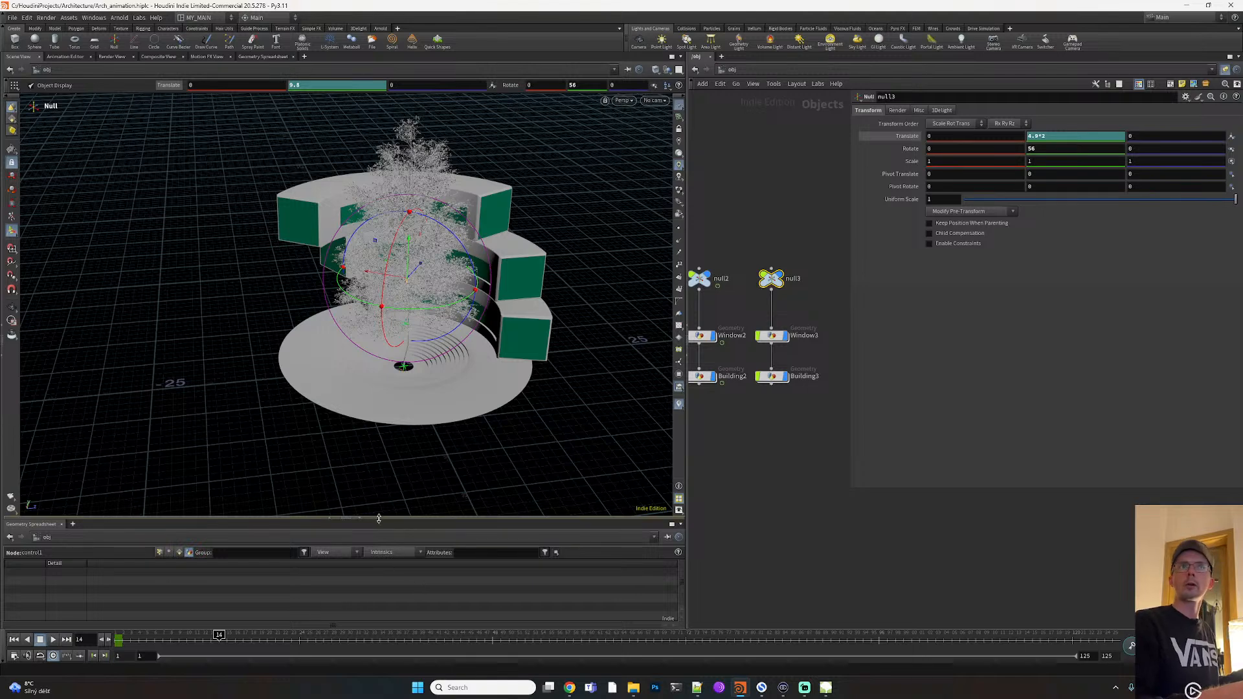
pyautogui.press('Return')
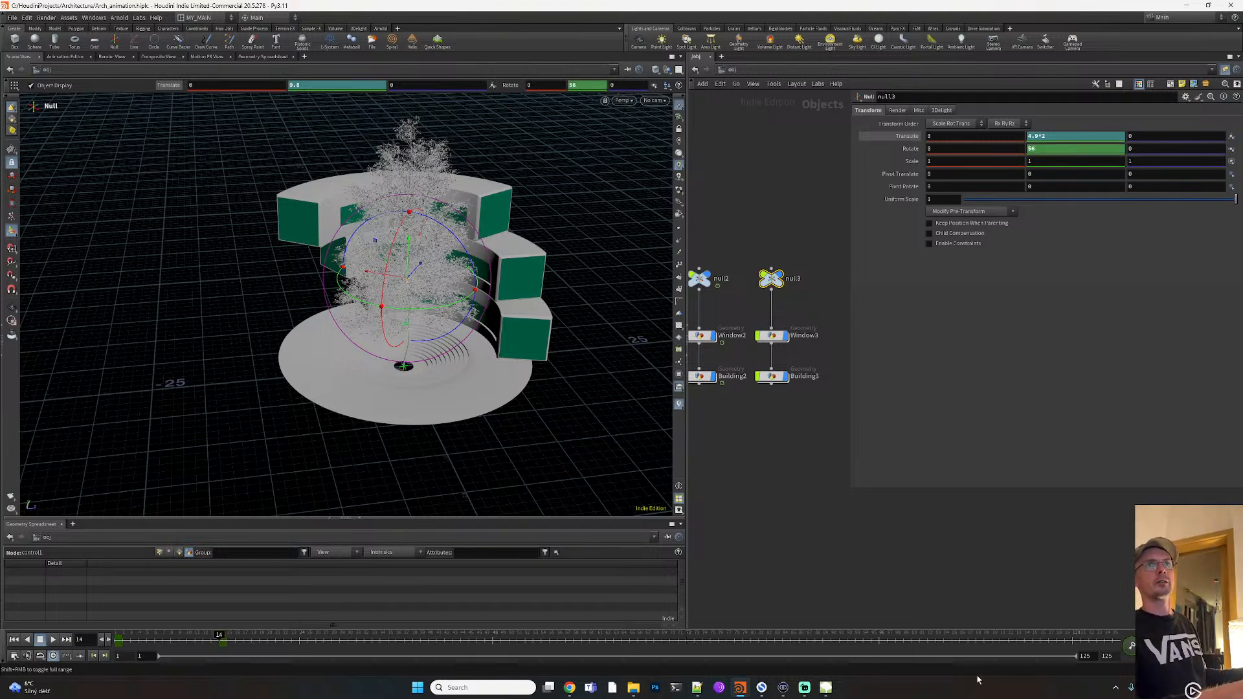
# Keyframe null3's Y rotation as 56+360 on frame 125
pyautogui.click(1112, 637)
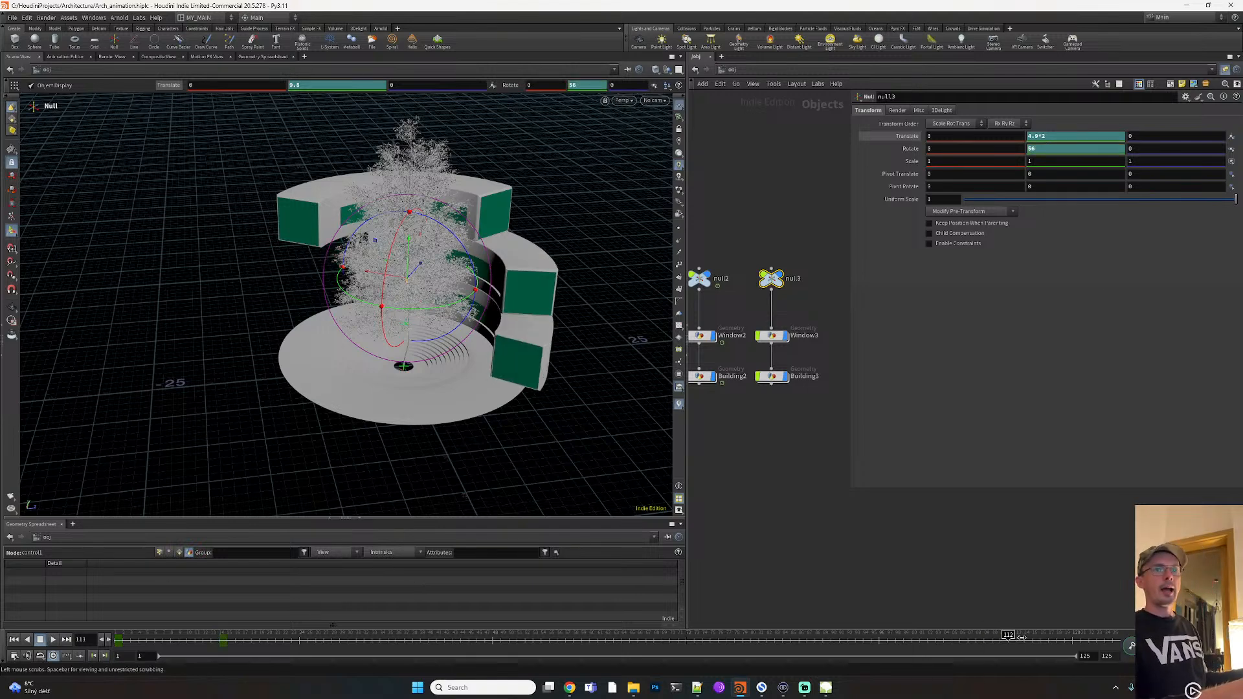
pyautogui.click(1044, 150)
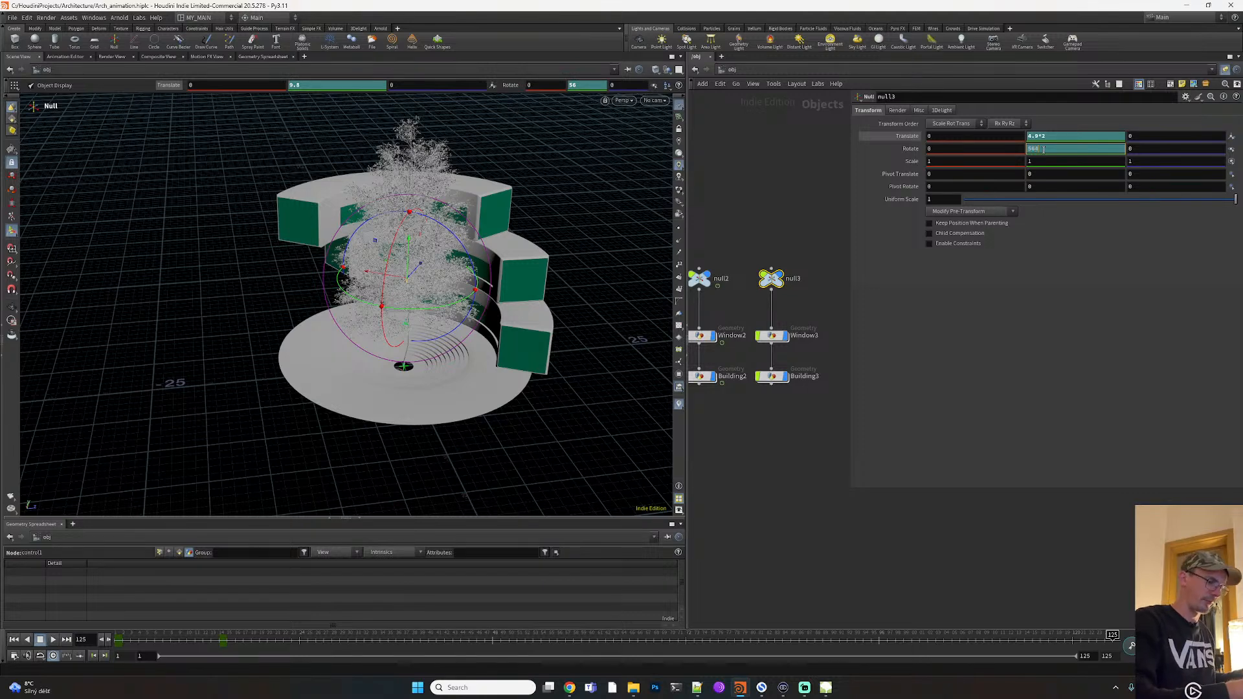
pyautogui.write('$F*')
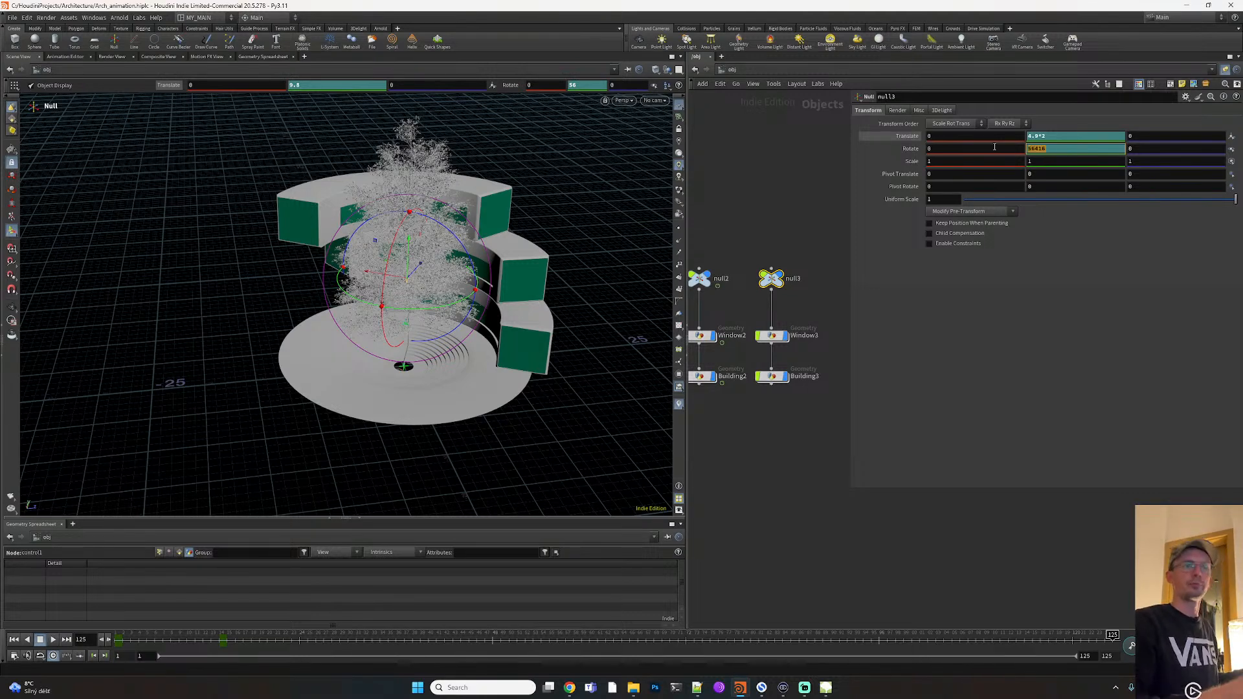
pyautogui.press('Return')
# Play the animation to check the three rotating ring segments, stop it, and return to frame 1
pyautogui.click(52, 639)
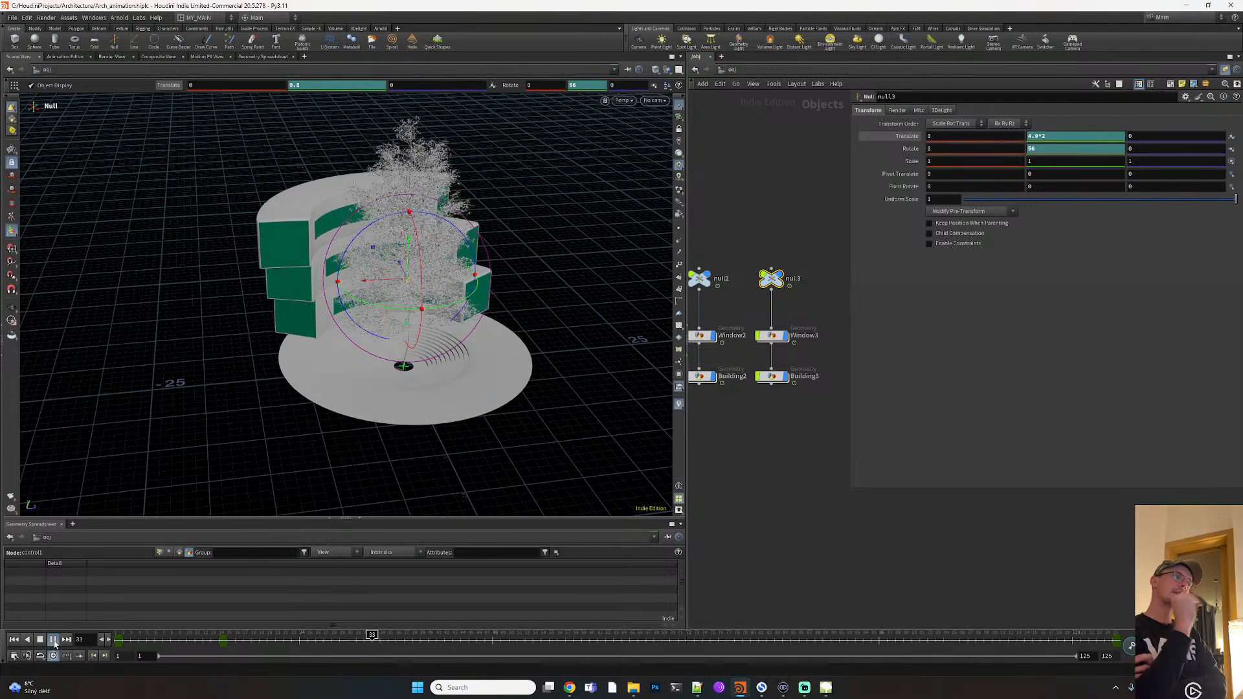
pyautogui.click(55, 642)
pyautogui.moveTo(242, 641); pyautogui.dragTo(103, 643)
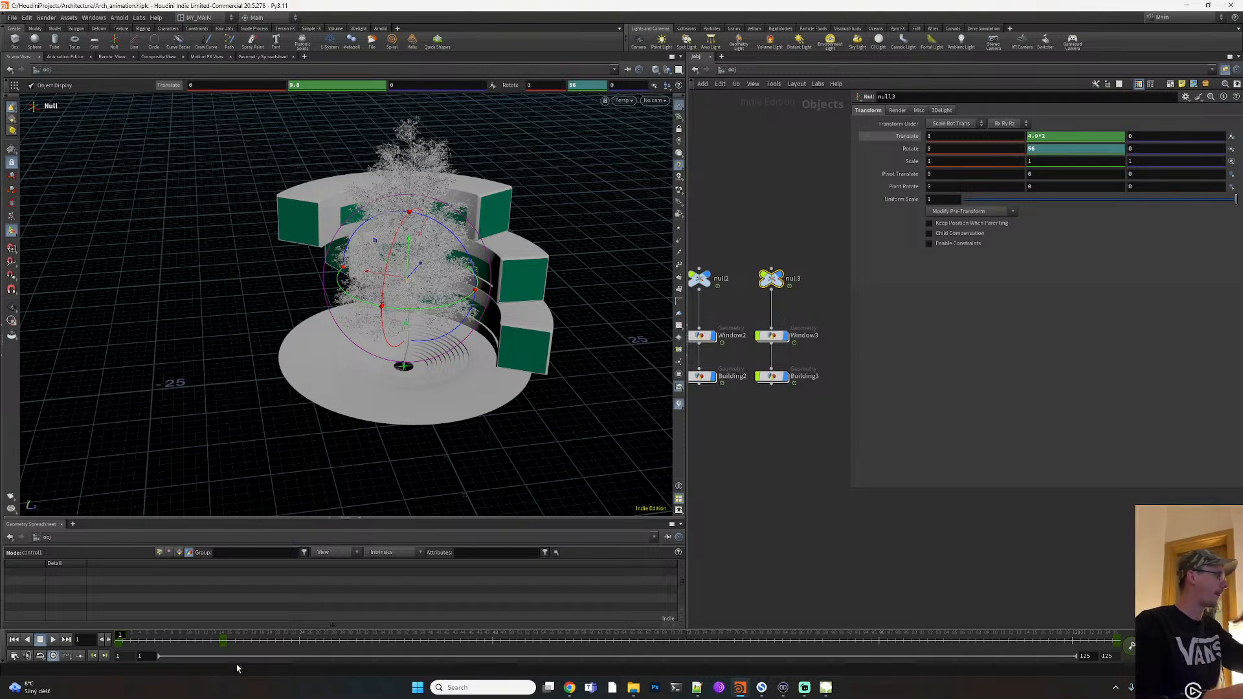
# Move the tree and base geometry nodes slightly upward beside the null1 chain in the object network
pyautogui.scroll(-4, 818, 388)
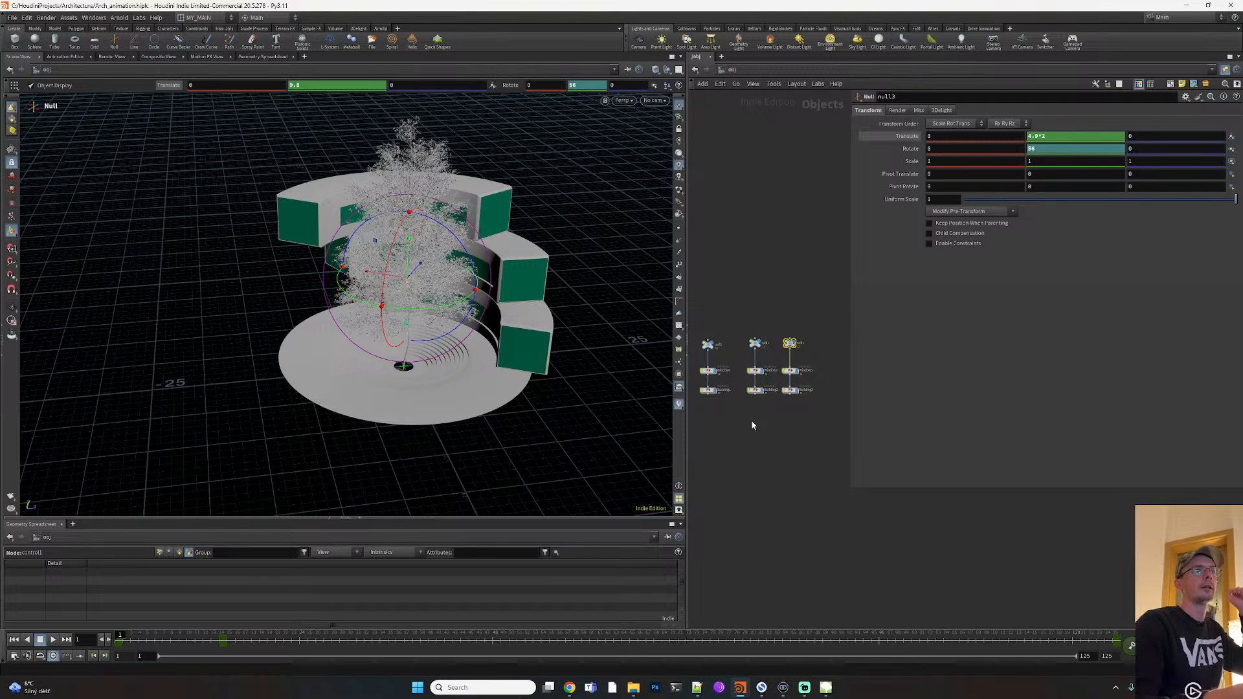
pyautogui.moveTo(728, 428); pyautogui.dragTo(765, 429, button='middle')
pyautogui.moveTo(739, 426); pyautogui.dragTo(696, 354)
pyautogui.moveTo(708, 406); pyautogui.dragTo(753, 413, button='middle')
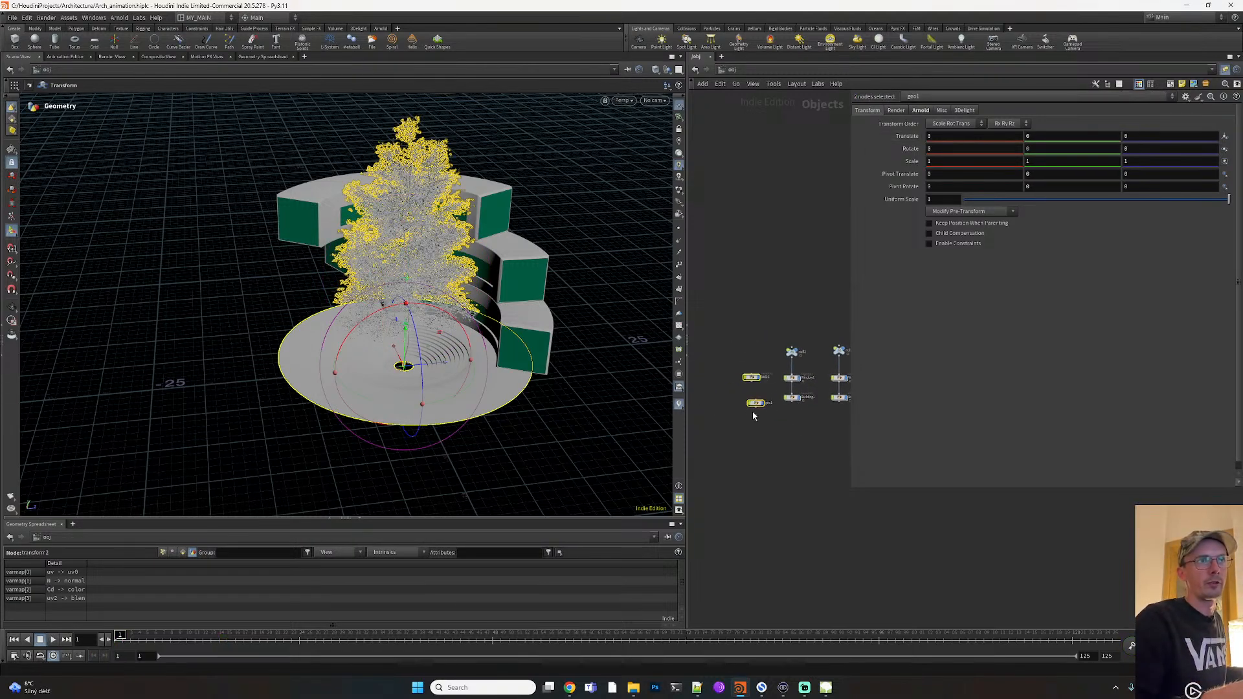
pyautogui.moveTo(752, 383); pyautogui.dragTo(751, 372)
pyautogui.click(771, 431)
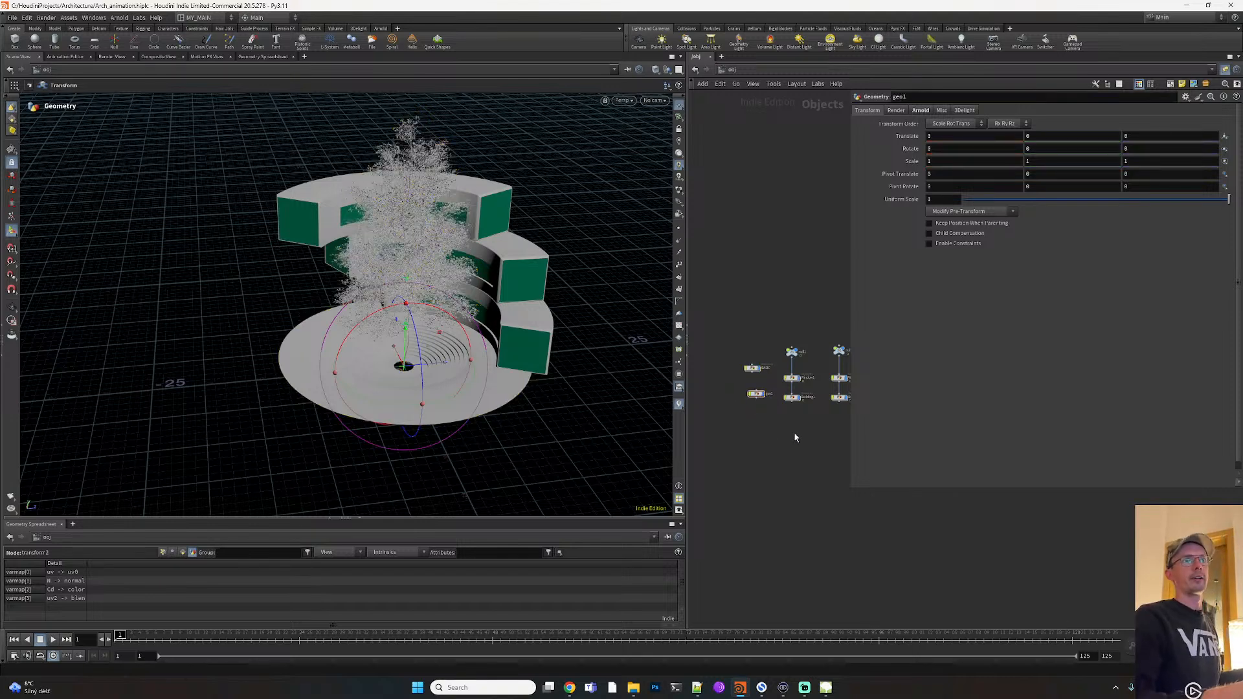
# Set quickmarks 1, 2 and 3 for the obj, mat and out networks, and jump between them, ending in mat
pyautogui.hotkey('ctrl', '1')
pyautogui.click(732, 69)
pyautogui.click(746, 104)
pyautogui.hotkey('ctrl', '2')
pyautogui.click(732, 69)
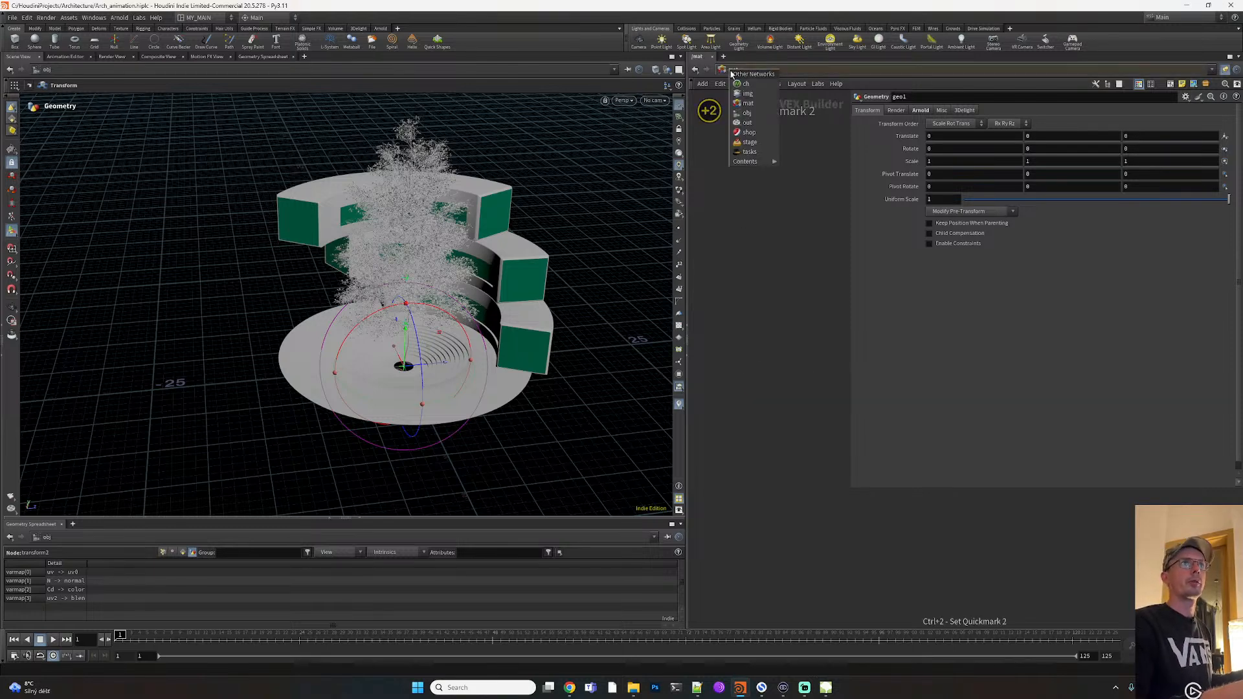
pyautogui.click(744, 124)
pyautogui.hotkey('ctrl', '3')
pyautogui.press('1')
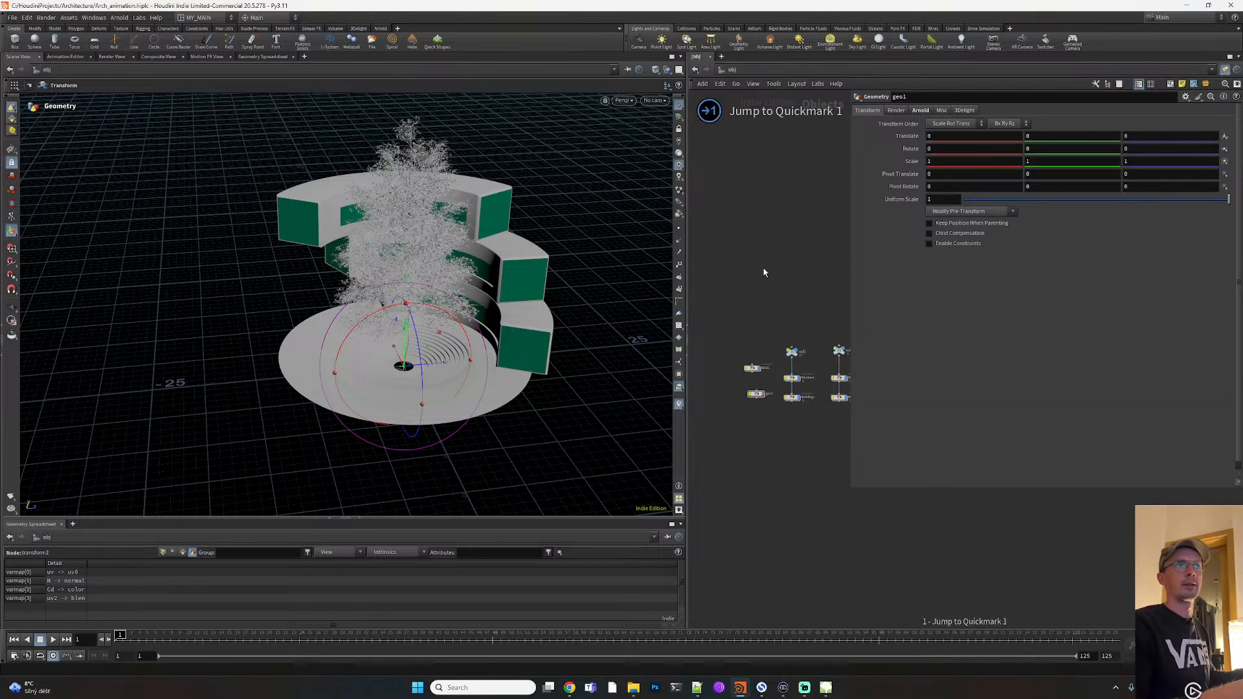
pyautogui.press('2')
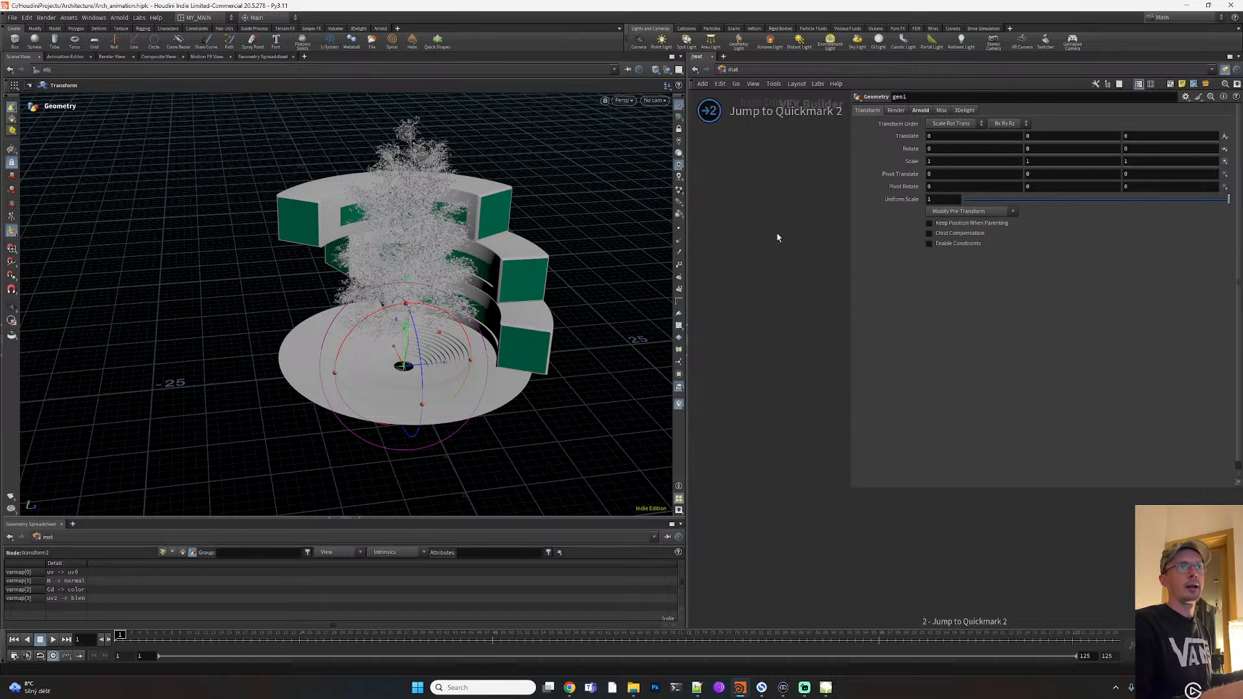
pyautogui.press('Tab')
pyautogui.write('3de')
pyautogui.press('Escape')
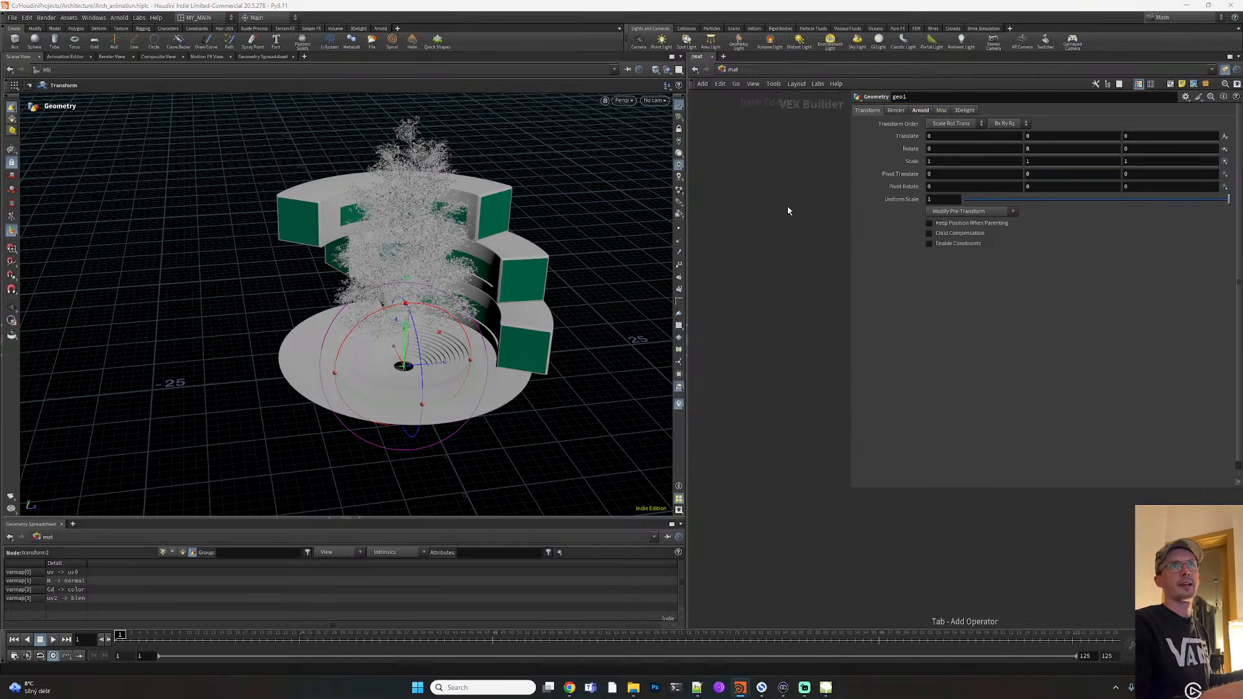
pyautogui.click(782, 219)
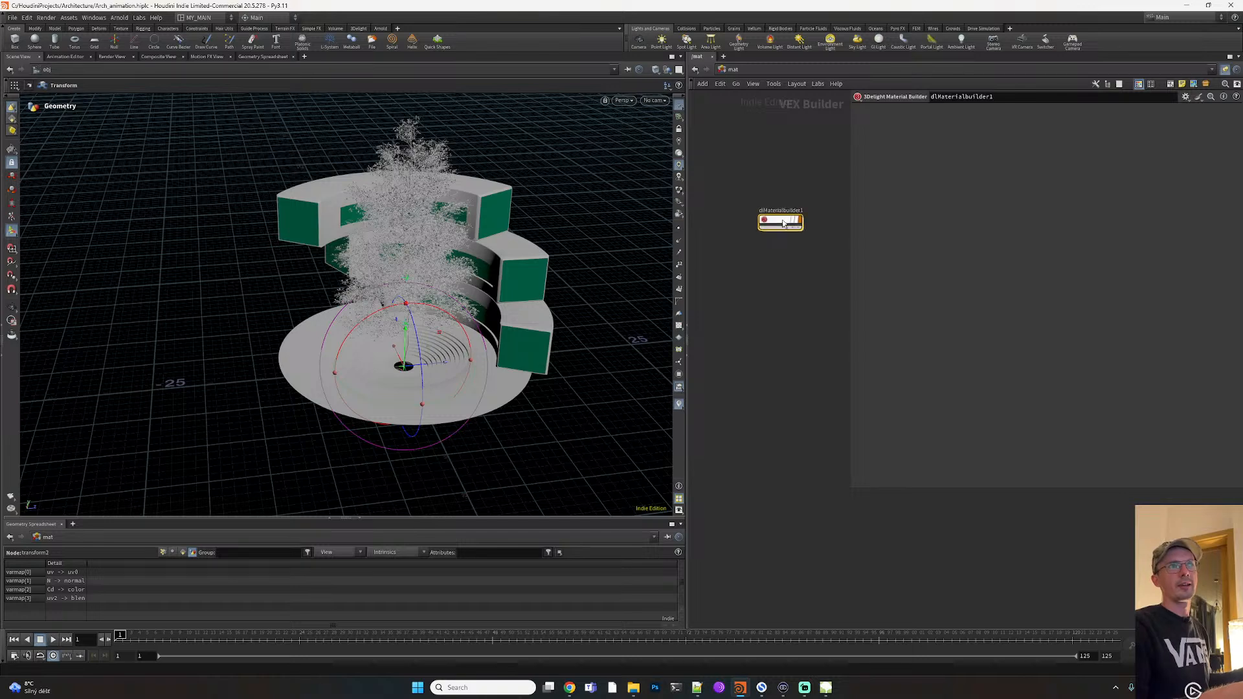
pyautogui.press('Delete')
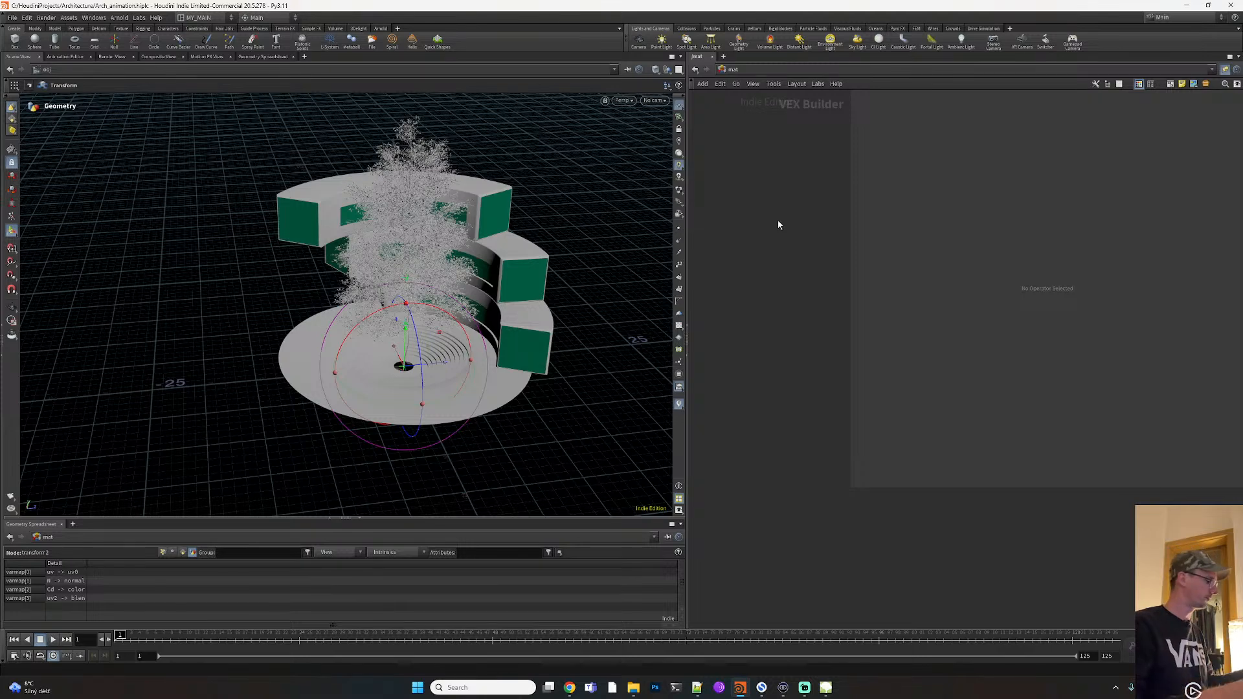
# Create a 3Delight Material Builder in the mat network and open its inner network
pyautogui.press('Tab')
pyautogui.write('3de')
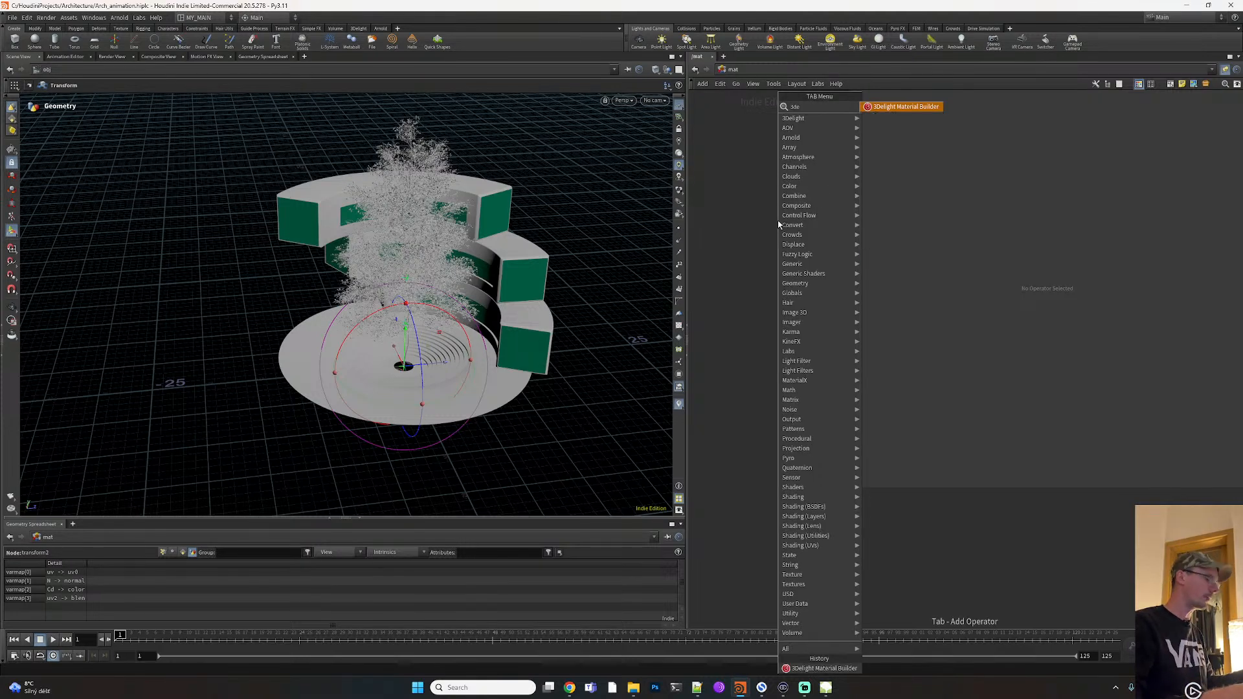
pyautogui.click(914, 108)
pyautogui.click(796, 228)
pyautogui.doubleClick(796, 230)
pyautogui.moveTo(739, 249); pyautogui.dragTo(702, 246, button='middle')
pyautogui.moveTo(791, 282); pyautogui.dragTo(750, 226, button='middle')
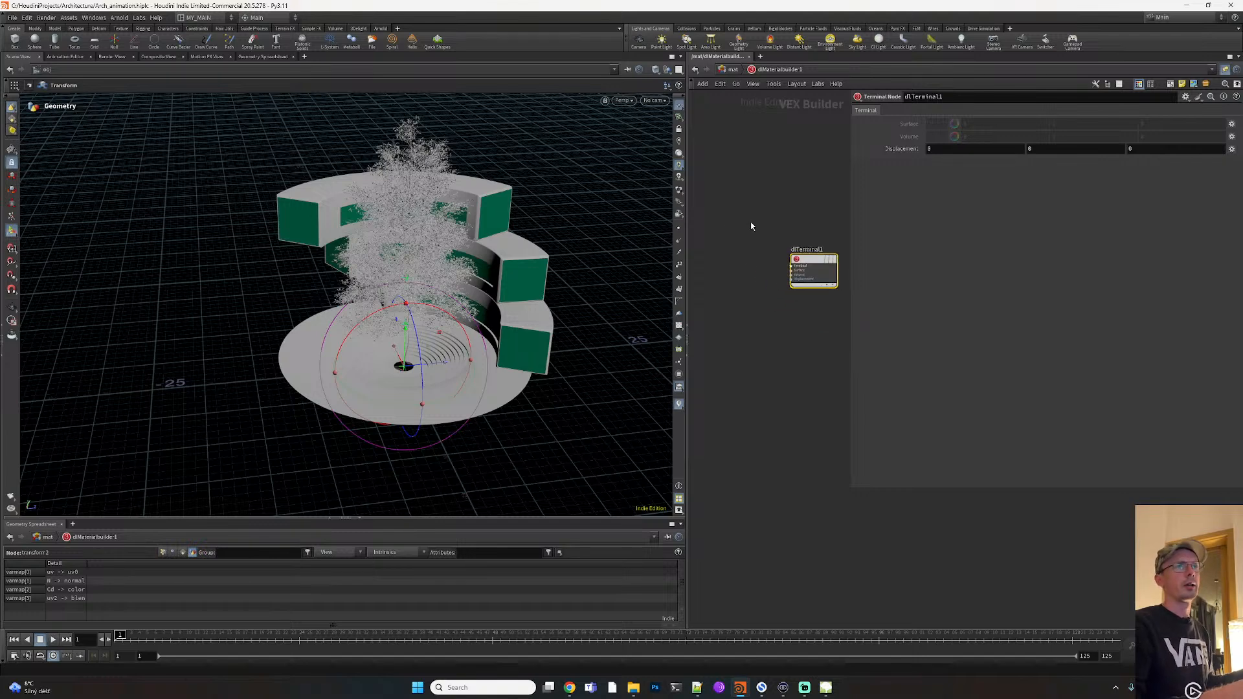
# Add a Principled shader wired into the terminal node's surface input, with roughness 0.371 and specular level 0.843
pyautogui.press('Tab')
pyautogui.write('pri')
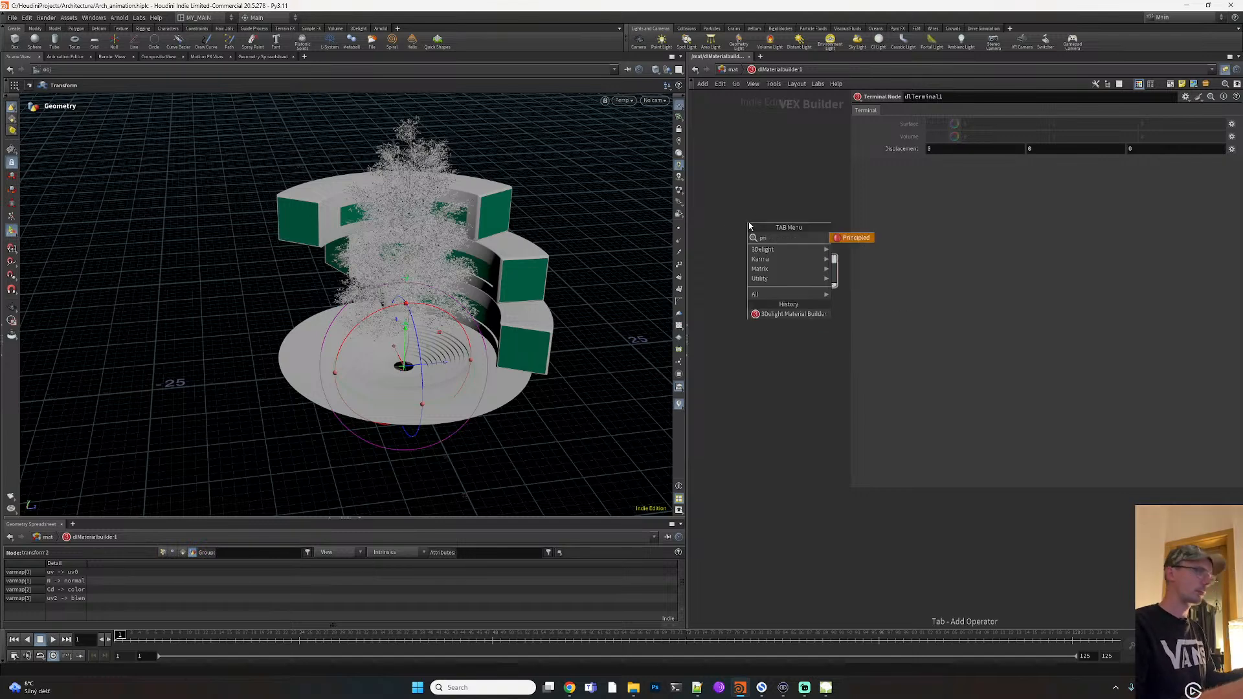
pyautogui.click(851, 235)
pyautogui.click(747, 244)
pyautogui.moveTo(749, 245); pyautogui.dragTo(790, 266)
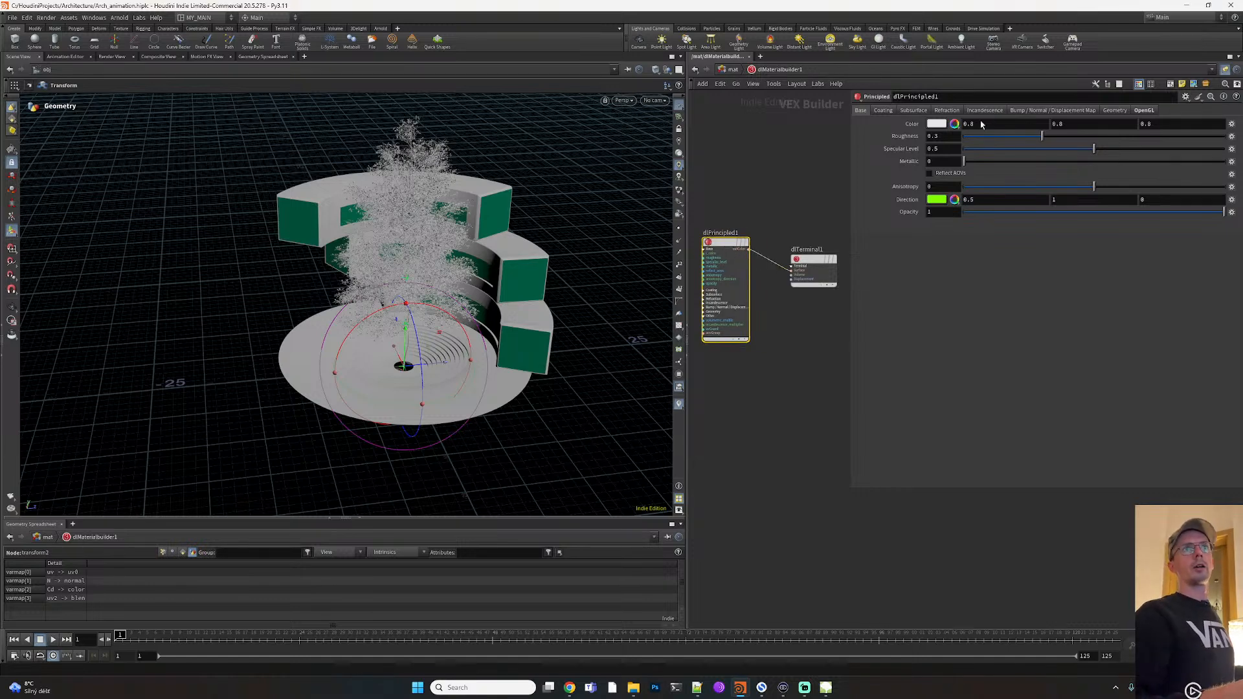
pyautogui.moveTo(1050, 134); pyautogui.dragTo(1184, 151)
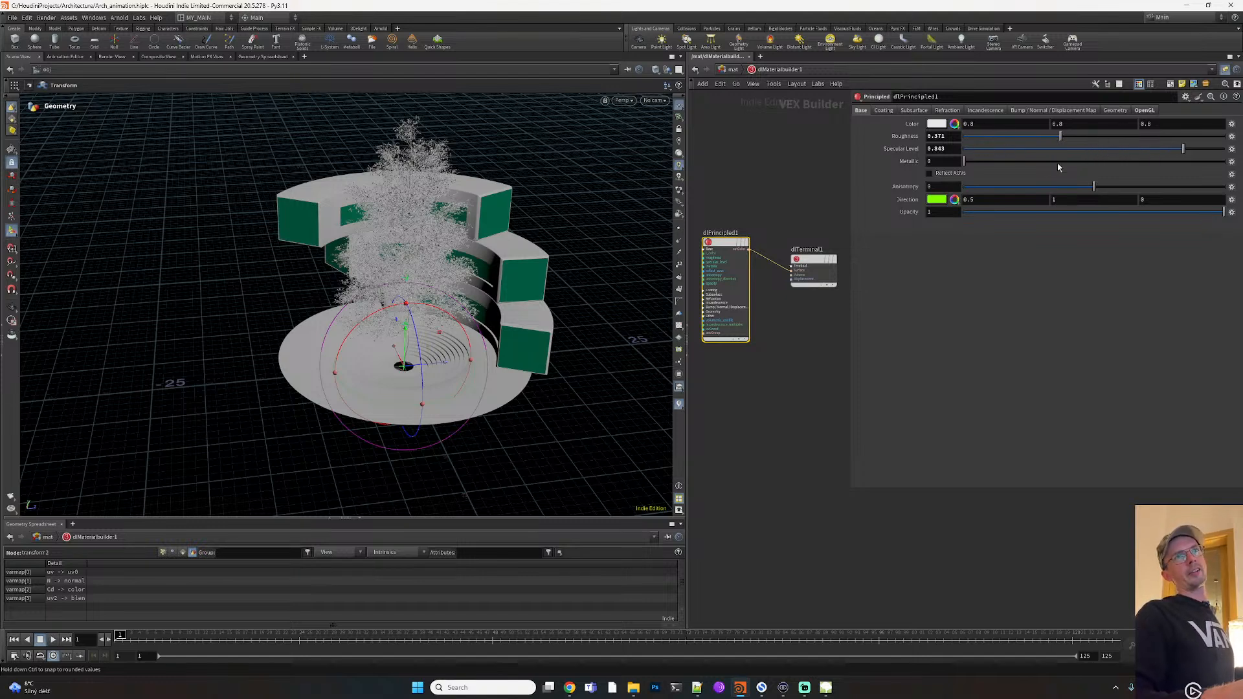
# Return to the mat network and rename the 3Delight Material Builder as WHITE
pyautogui.click(733, 71)
pyautogui.click(784, 215)
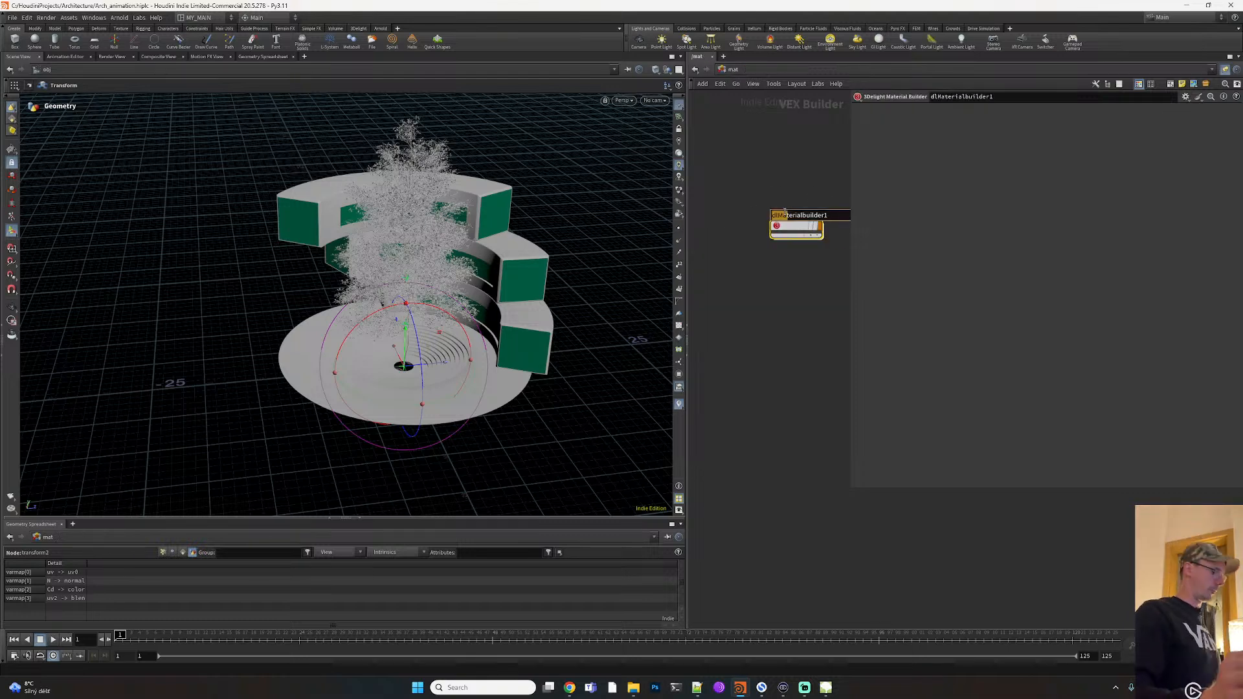
pyautogui.press('BackSpace')
pyautogui.press('capslock')
pyautogui.write('WHITE')
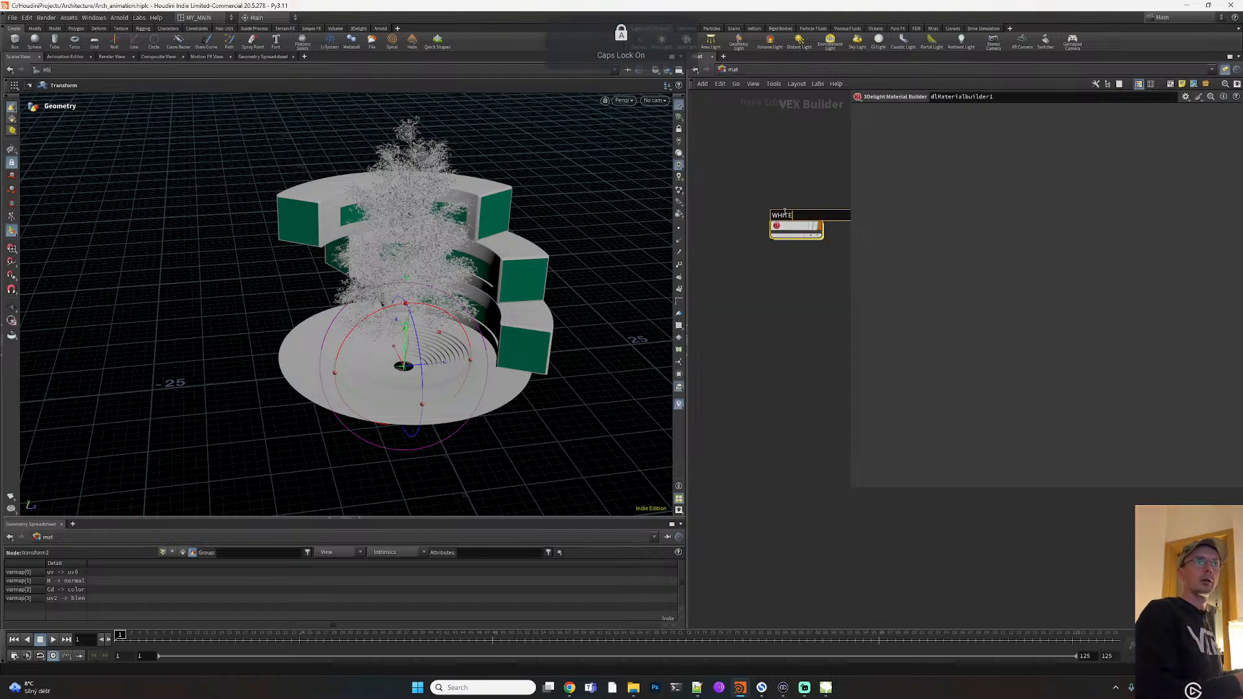
pyautogui.press('Return')
# Duplicate the WHITE material builder just below the original and rename the copy as GLASS
pyautogui.keyDown('alt'); pyautogui.moveTo(789, 230); pyautogui.dragTo(789, 289); pyautogui.keyUp('alt')
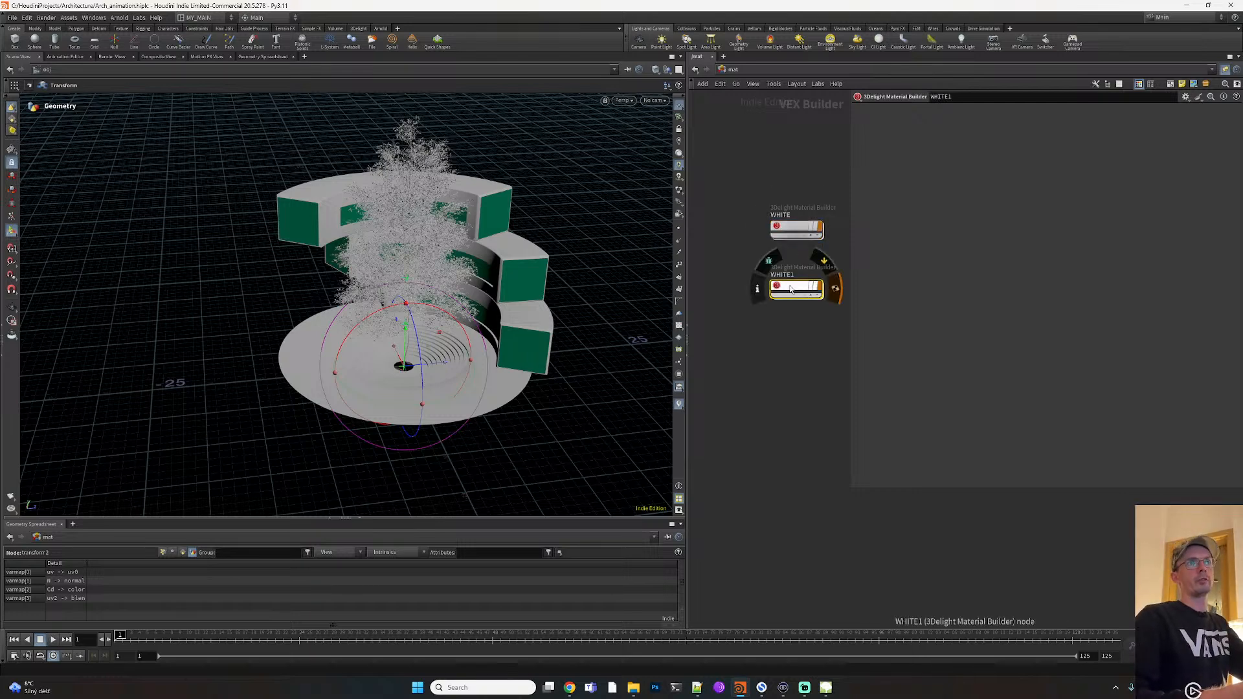
pyautogui.doubleClick(790, 275)
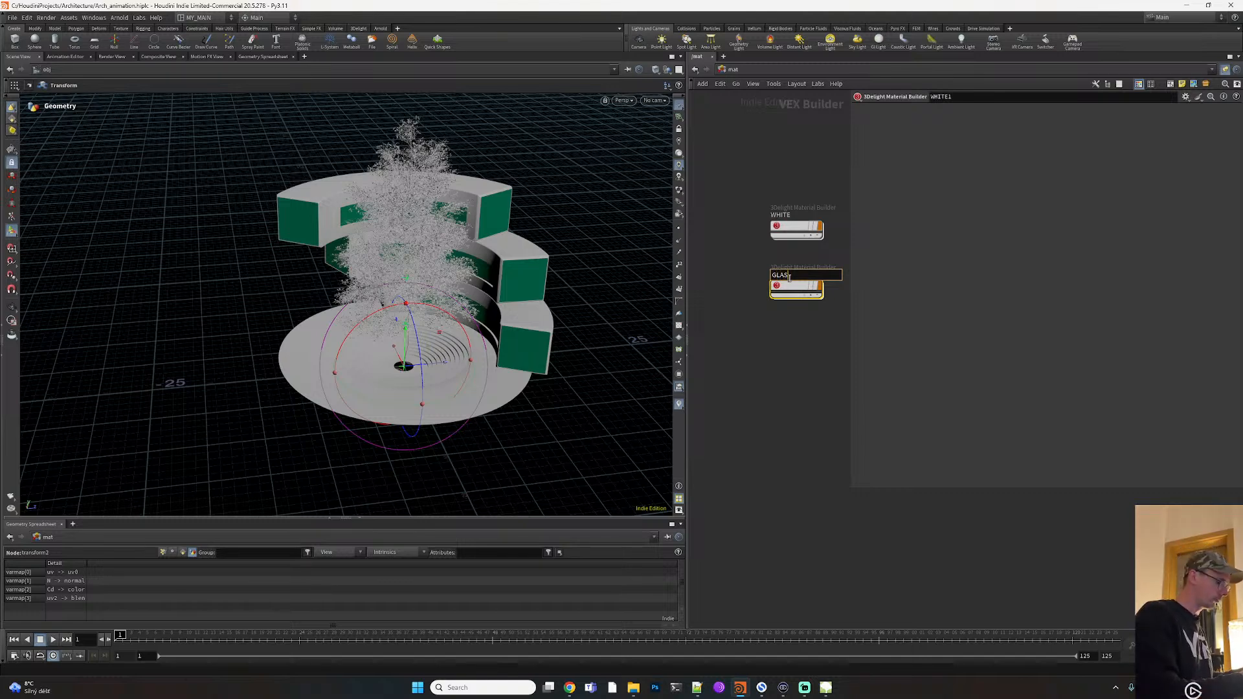
pyautogui.write('SS')
pyautogui.press('Return')
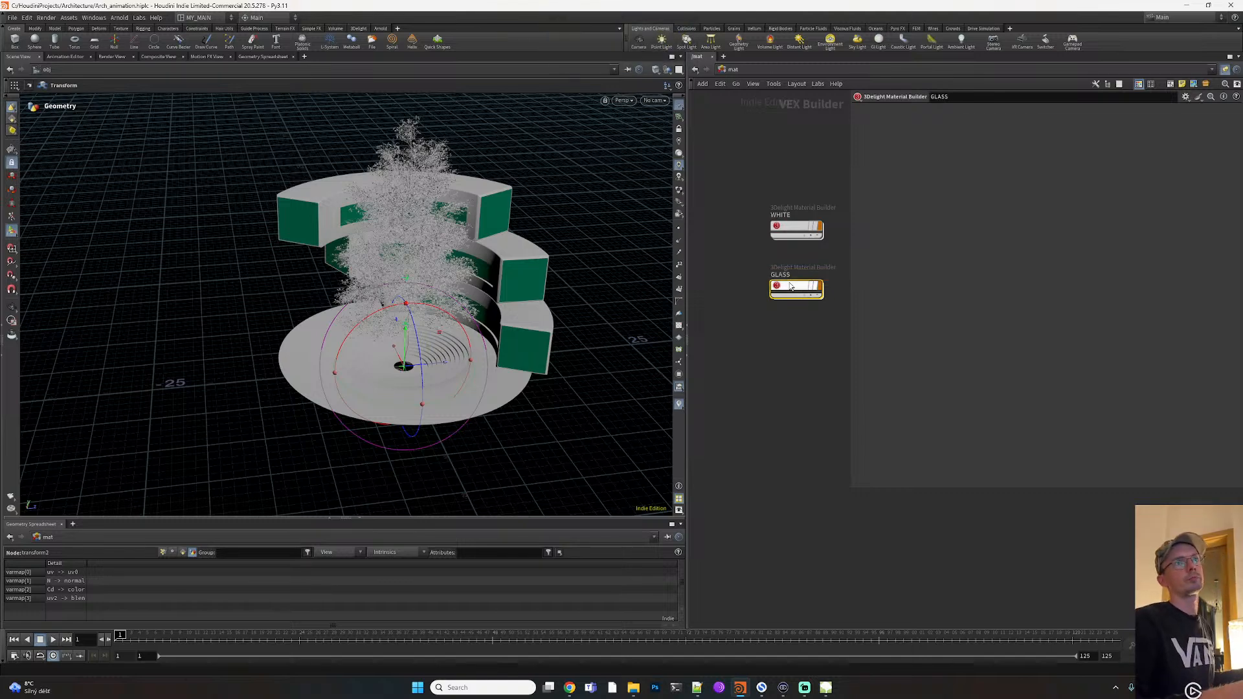
# Inside GLASS, replace the Principled shader with a 3Delight Glass shader wired into the terminal node's surface input
pyautogui.doubleClick(789, 286)
pyautogui.click(793, 296)
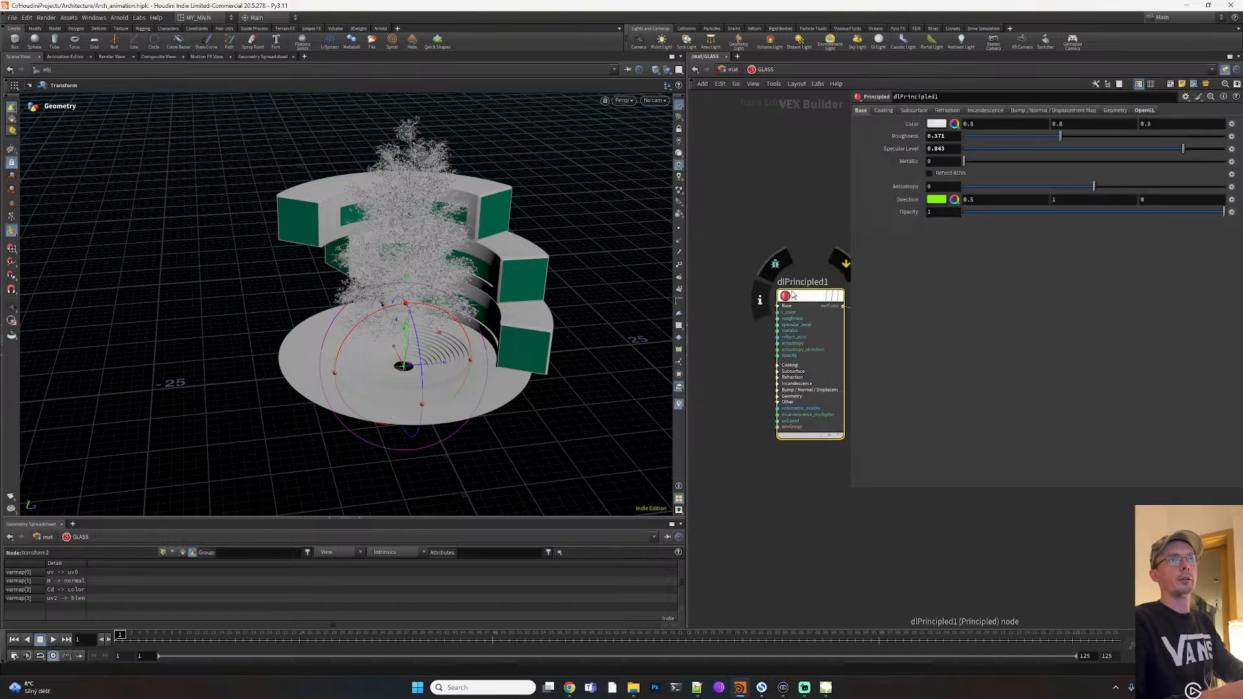
pyautogui.press('Delete')
pyautogui.press('Tab')
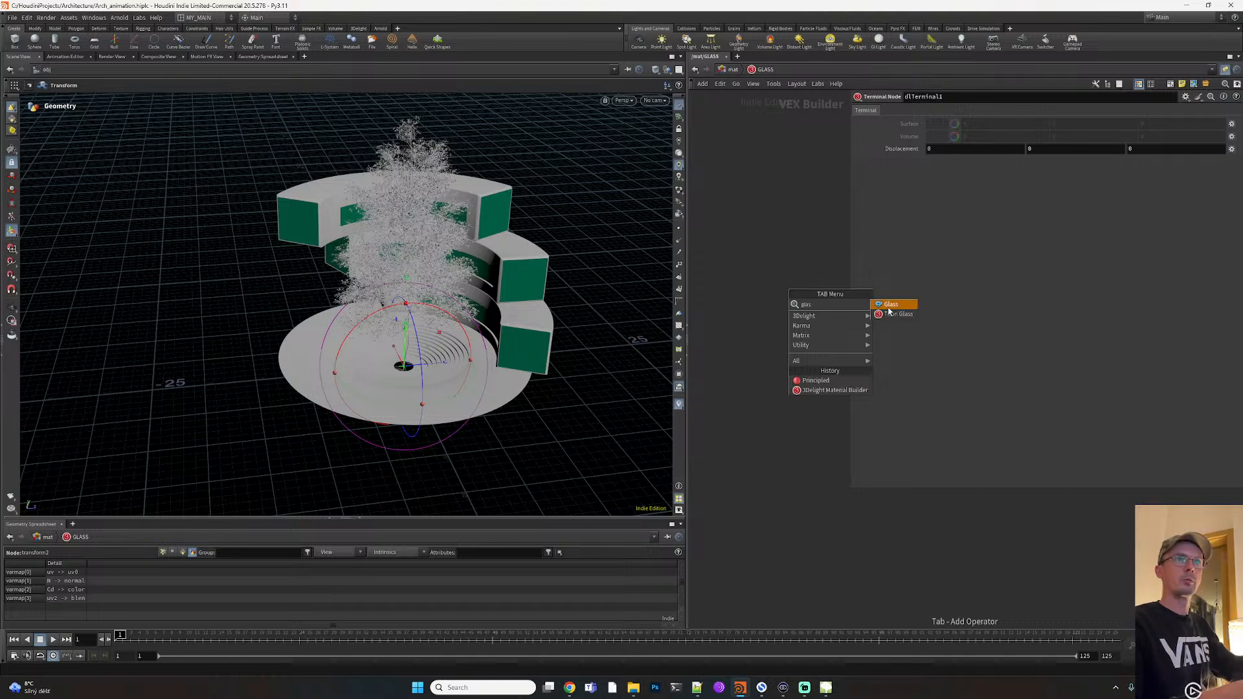
pyautogui.click(888, 306)
pyautogui.click(804, 298)
pyautogui.moveTo(782, 446); pyautogui.dragTo(699, 440, button='middle')
pyautogui.scroll(-1, 747, 354)
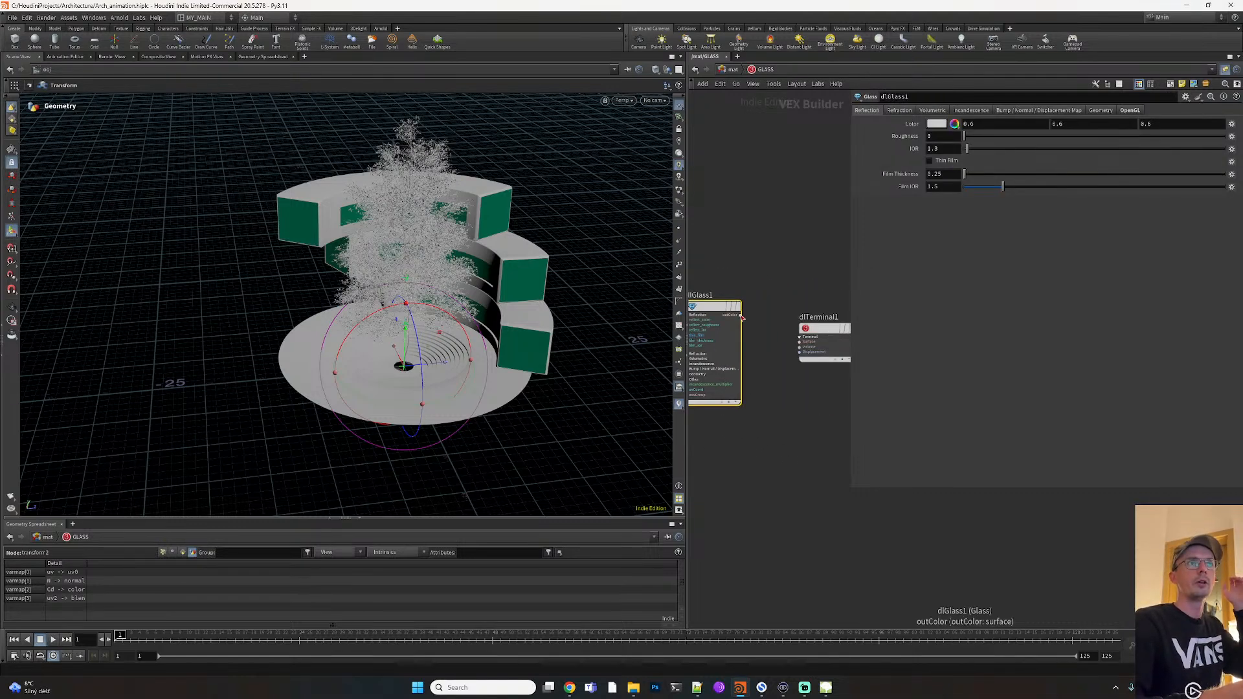
pyautogui.moveTo(740, 315); pyautogui.dragTo(800, 341)
pyautogui.moveTo(710, 309); pyautogui.dragTo(726, 310)
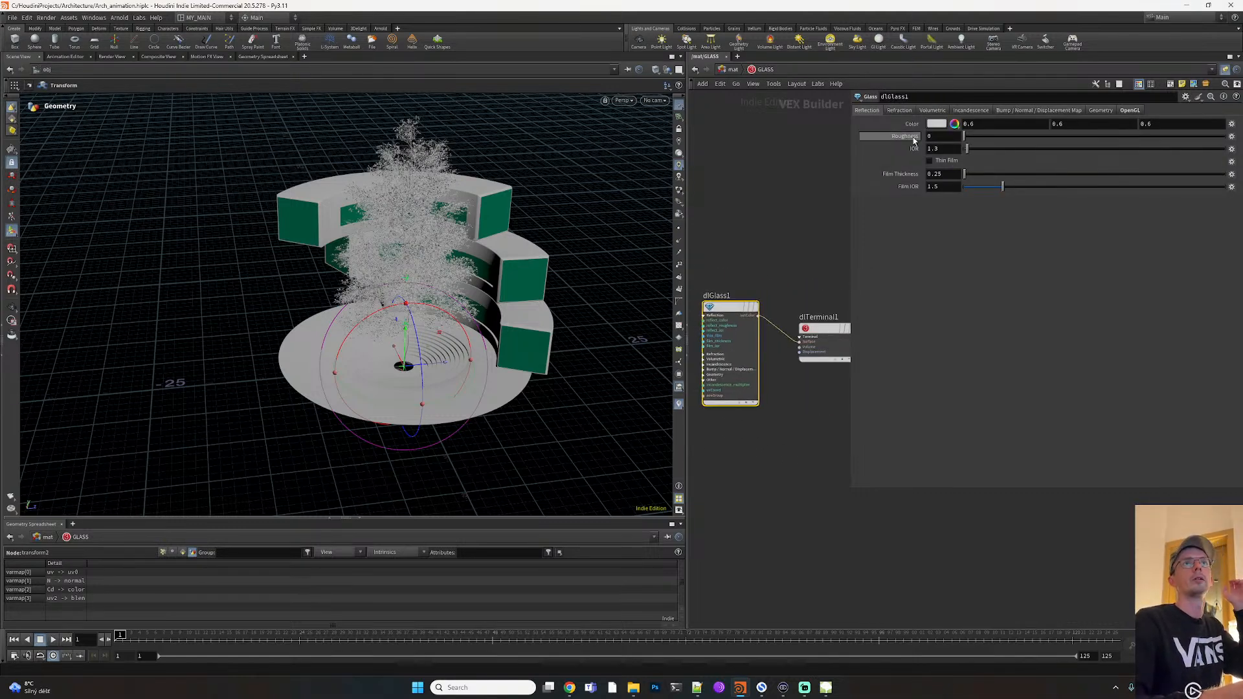
# Set the Glass shader's reflection color to blue (0.075, 0.1875, 0.3) and enable Thin Film
pyautogui.click(937, 123)
pyautogui.click(999, 128)
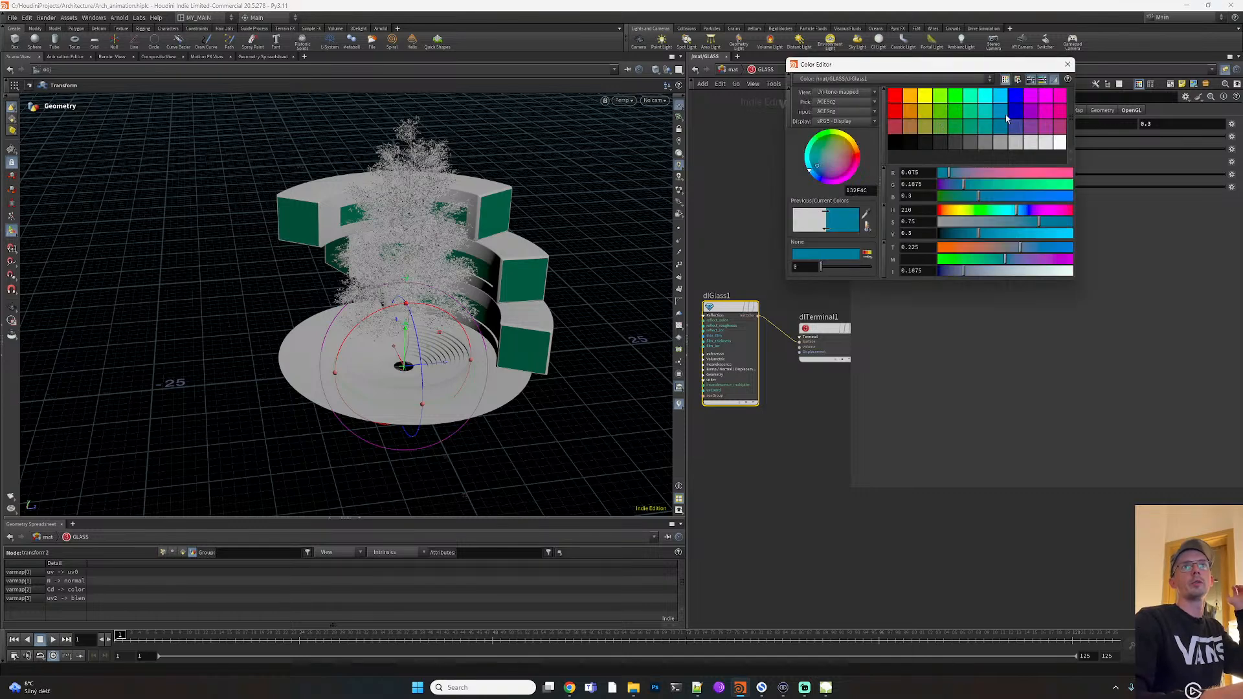
pyautogui.click(1068, 65)
pyautogui.click(899, 110)
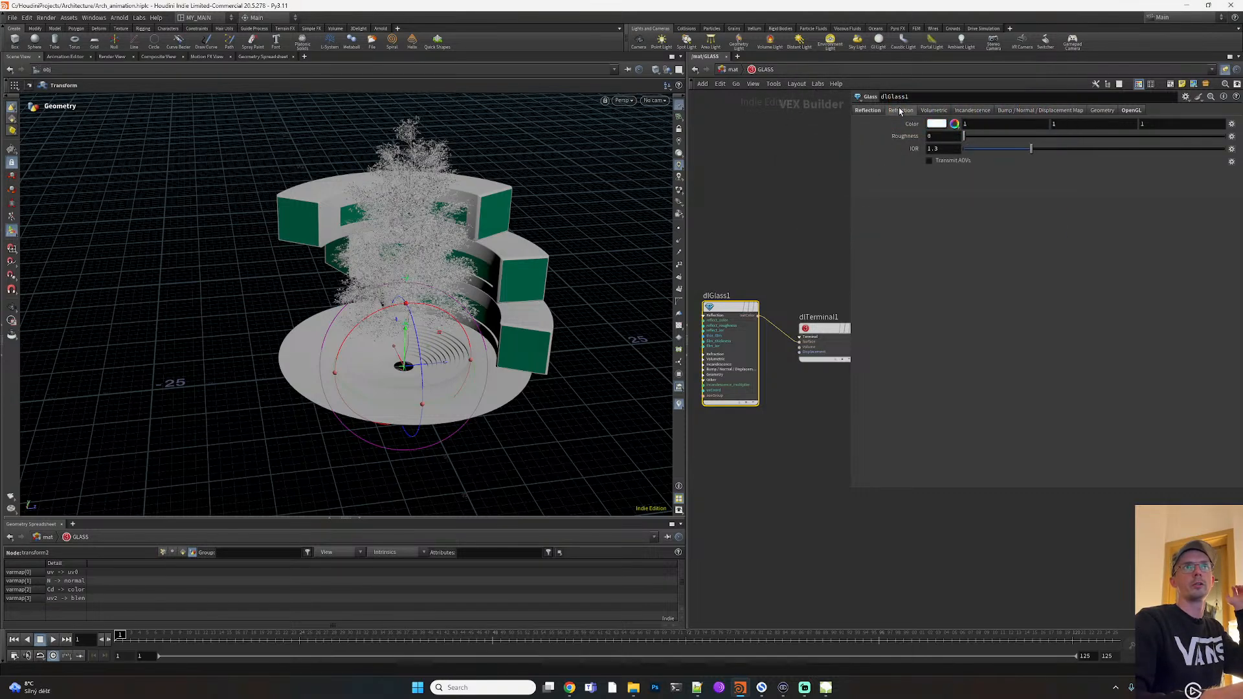
pyautogui.click(871, 111)
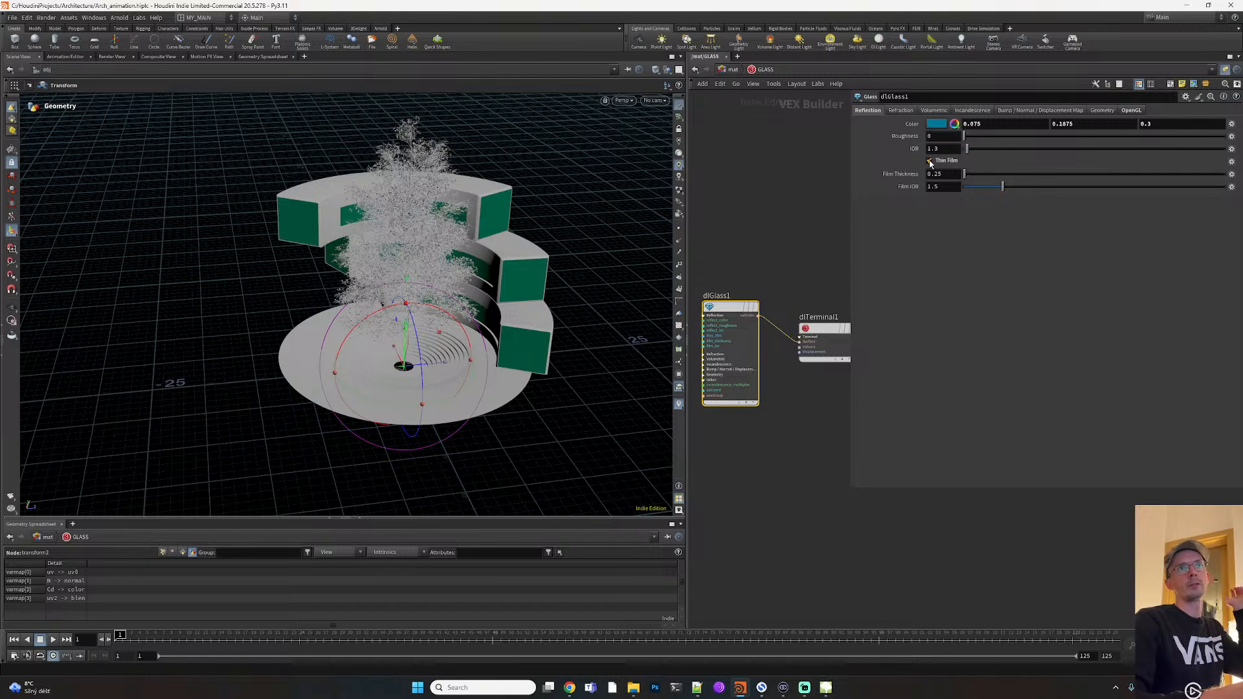
# Jump back to the object network and assign the /mat/GLASS material to Window1, copying the material path
pyautogui.press('u')
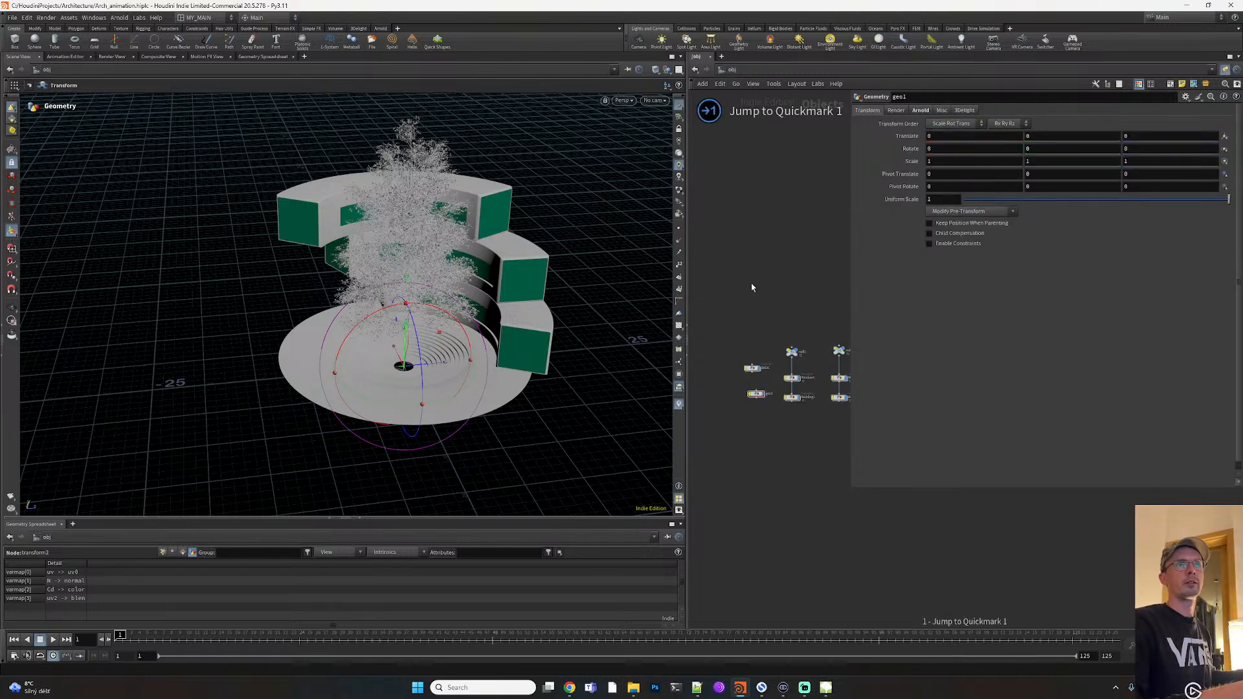
pyautogui.press('u')
pyautogui.click(791, 339)
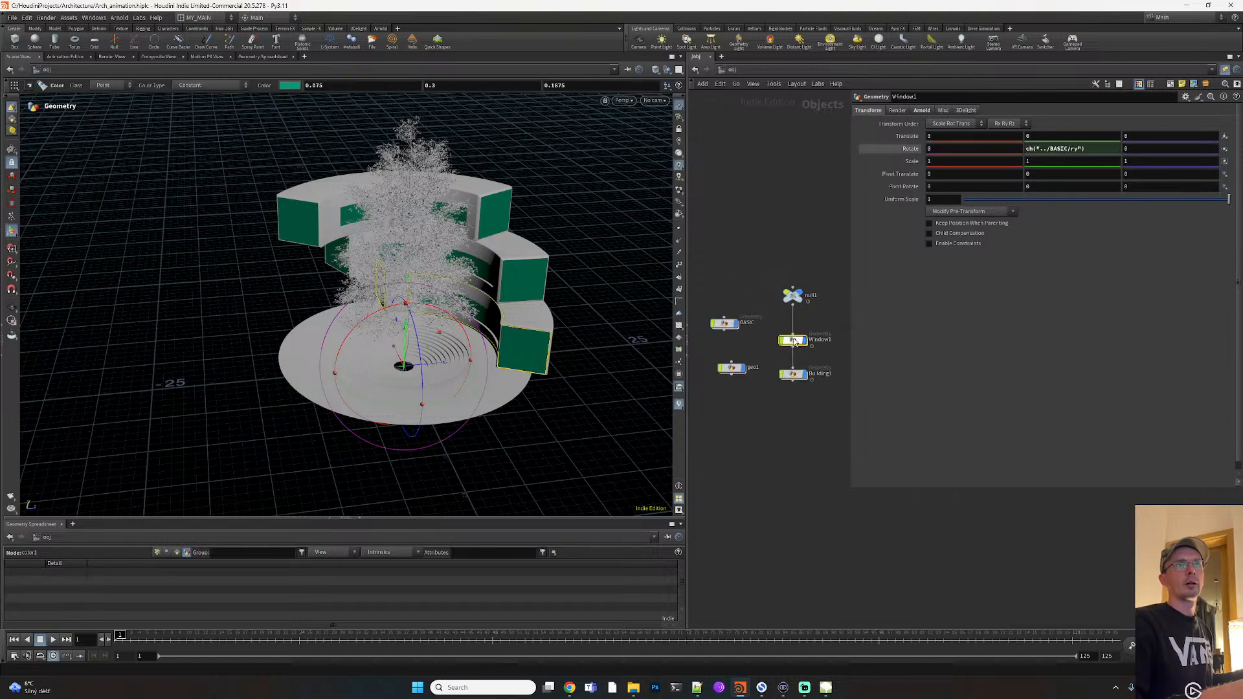
pyautogui.click(898, 111)
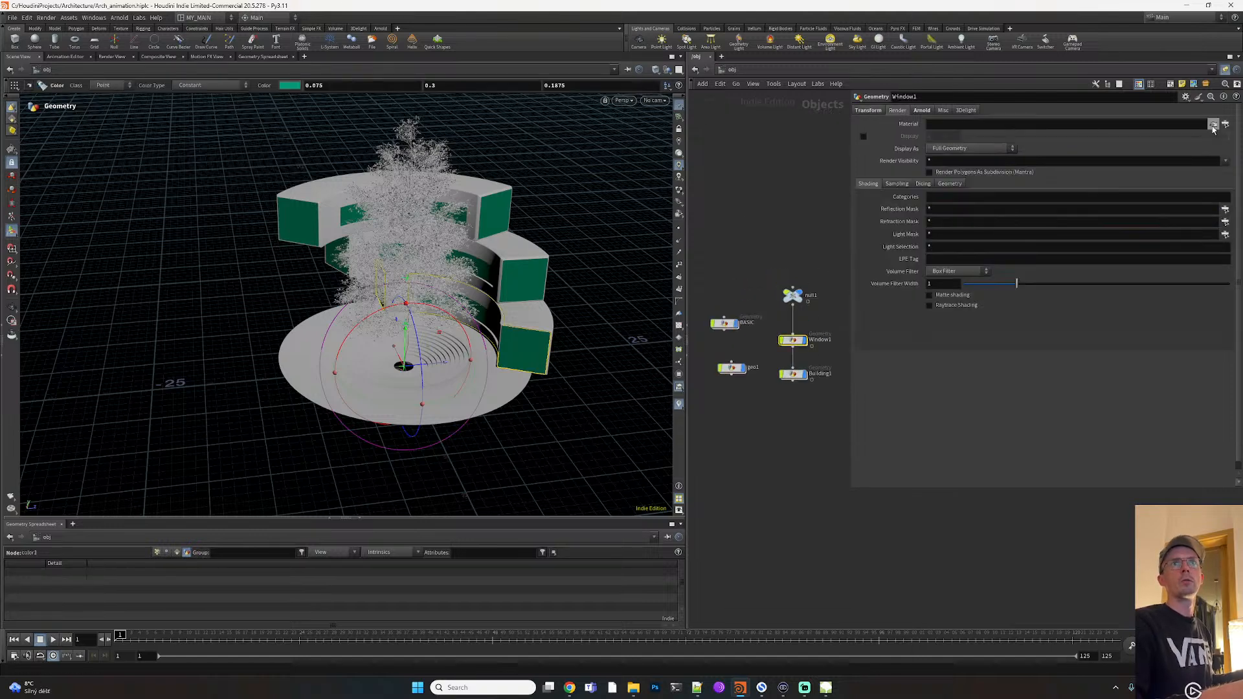
pyautogui.click(1223, 124)
pyautogui.click(1132, 65)
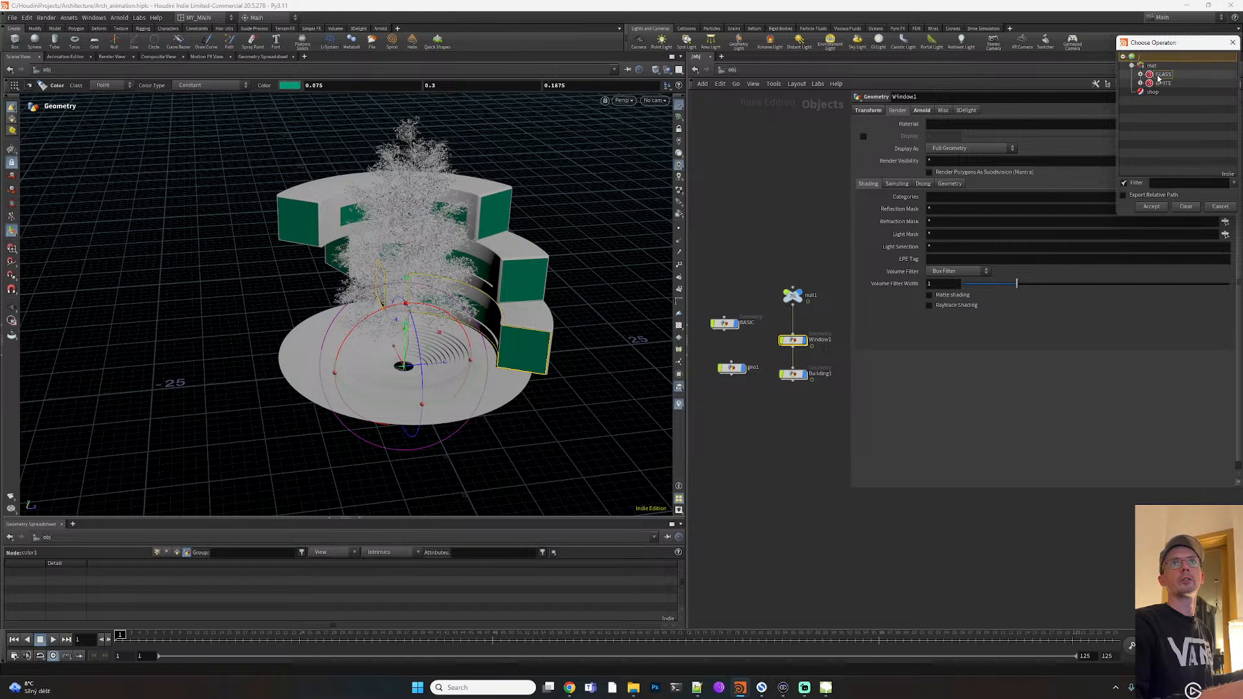
pyautogui.doubleClick(1159, 83)
pyautogui.moveTo(981, 123); pyautogui.dragTo(921, 123)
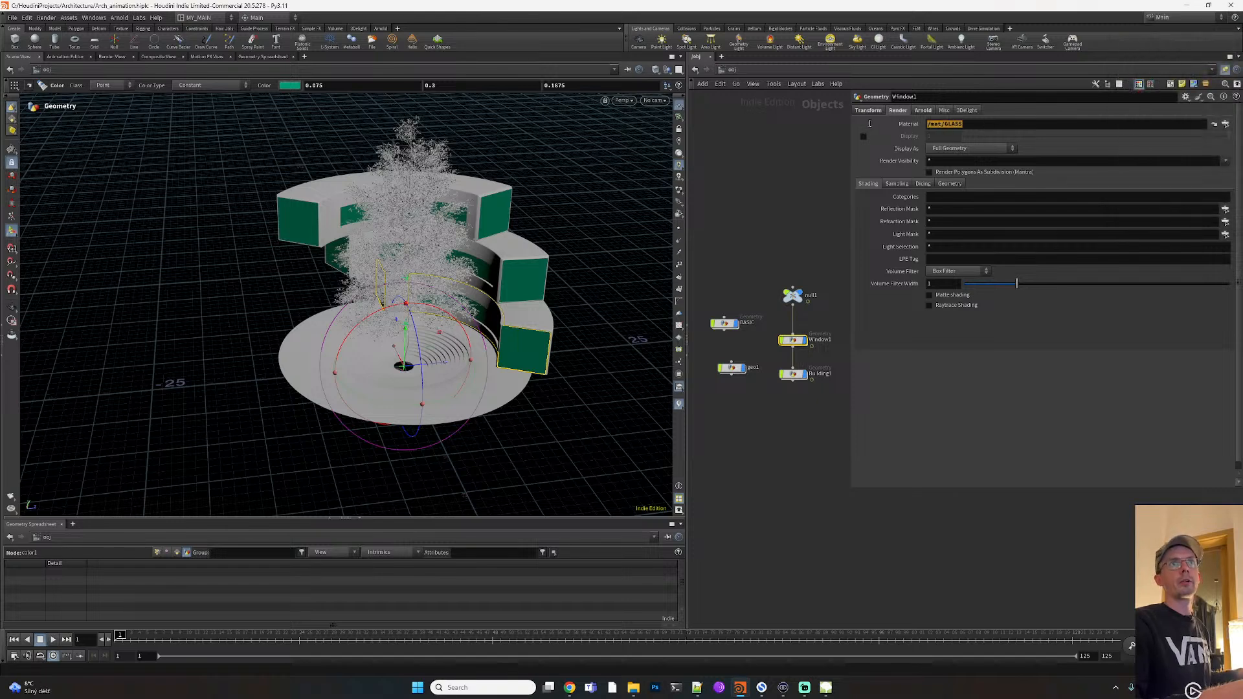
# Assign the same /mat/GLASS material to Window2 and Window3
pyautogui.click(764, 208)
pyautogui.moveTo(769, 211); pyautogui.dragTo(711, 177, button='middle')
pyautogui.click(814, 310)
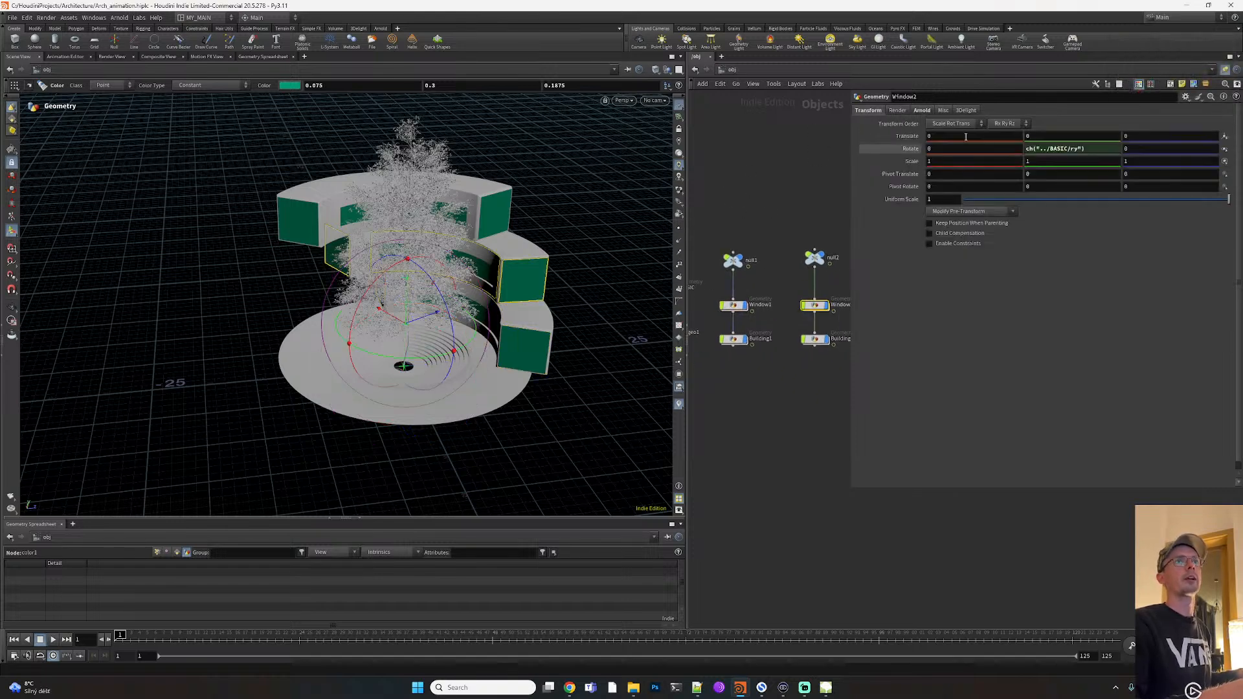
pyautogui.click(897, 110)
pyautogui.moveTo(819, 167); pyautogui.dragTo(731, 151, button='middle')
pyautogui.click(786, 289)
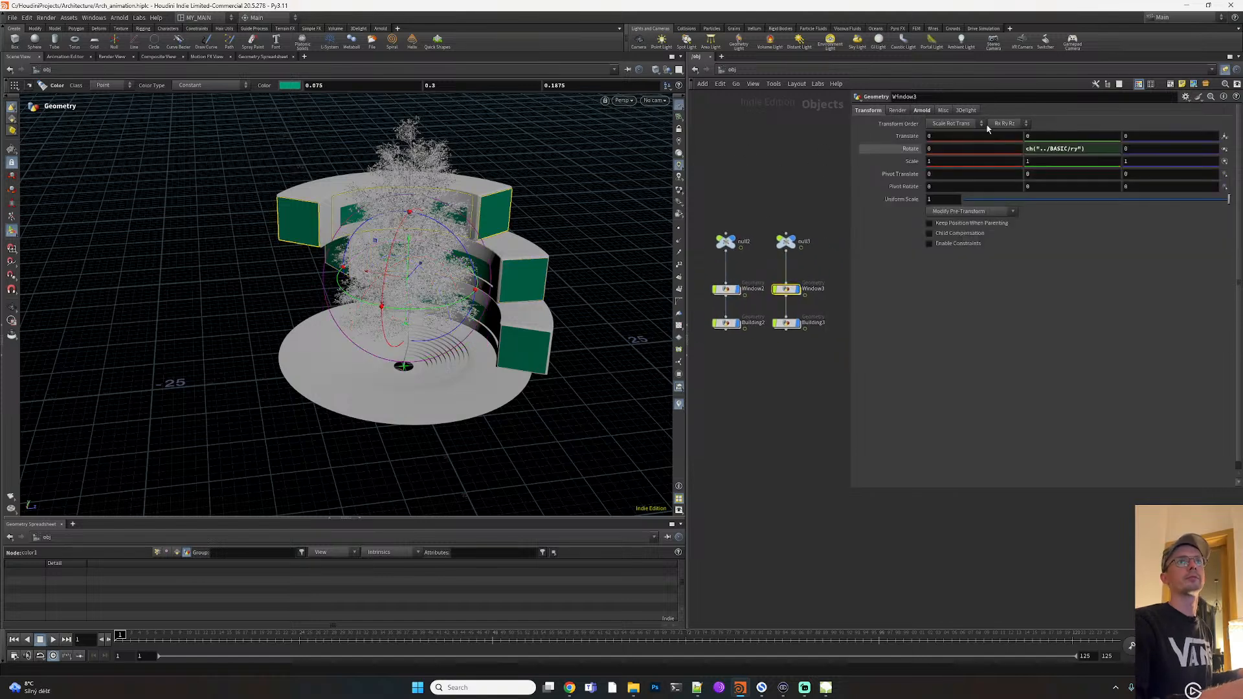
pyautogui.click(896, 111)
pyautogui.click(782, 194)
# Assign the /mat/WHITE material to Building1
pyautogui.moveTo(740, 373); pyautogui.dragTo(823, 361, button='middle')
pyautogui.click(729, 310)
pyautogui.click(896, 110)
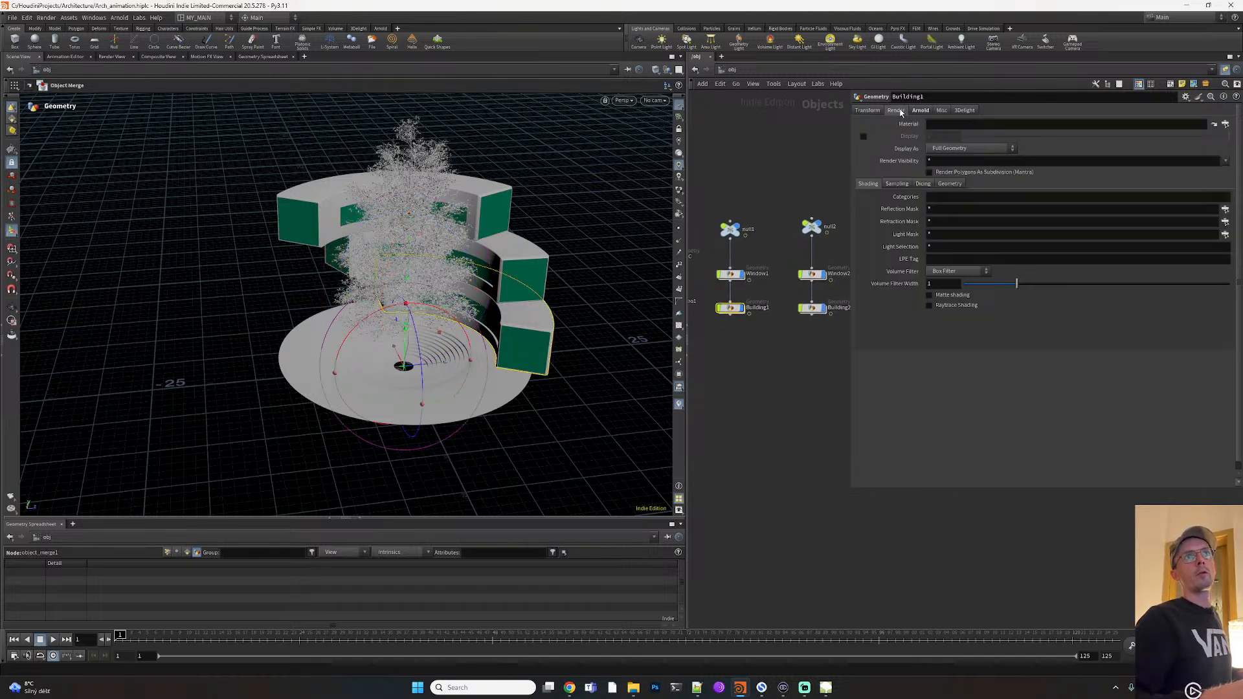
pyautogui.click(1226, 124)
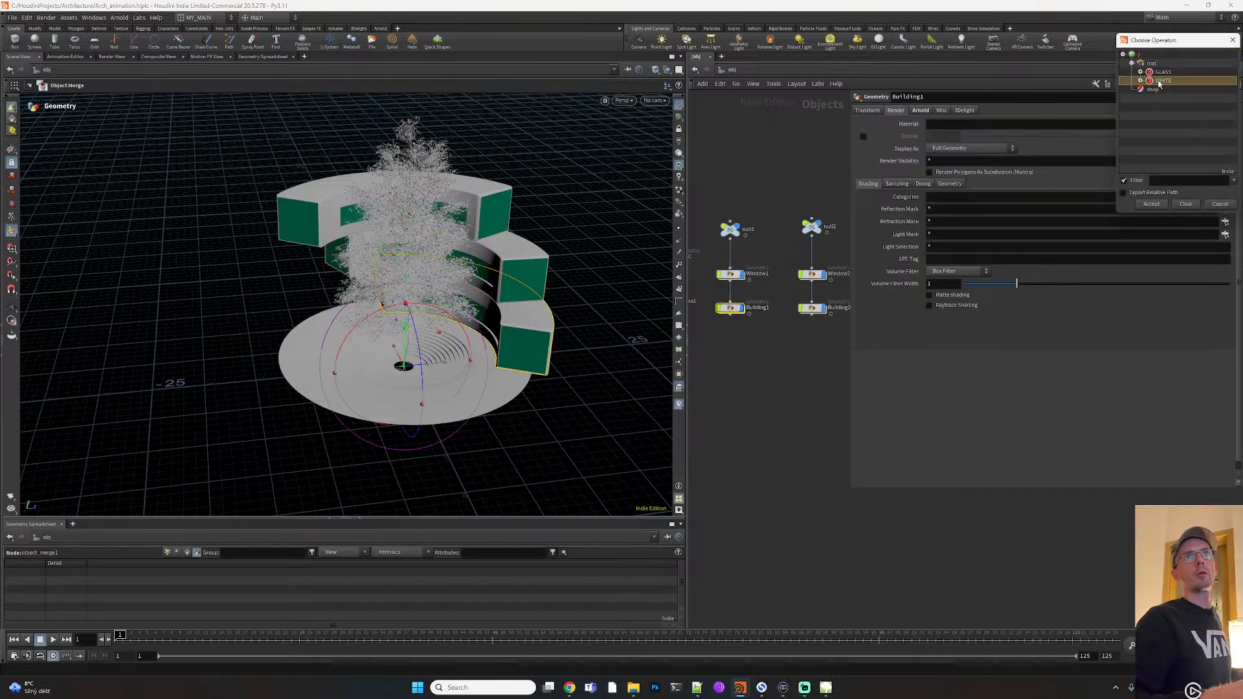
pyautogui.doubleClick(1160, 82)
# Assign the same /mat/WHITE material to Building2 and Building3
pyautogui.click(812, 309)
pyautogui.click(896, 110)
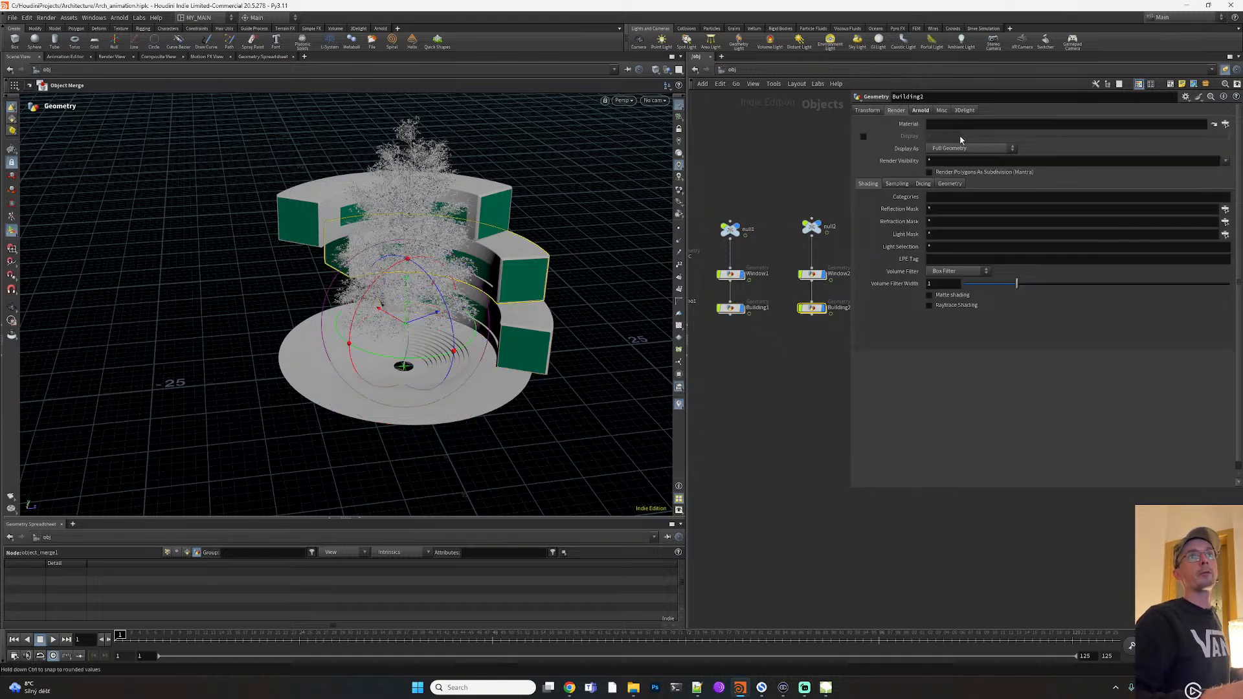
pyautogui.moveTo(839, 362); pyautogui.dragTo(743, 361, button='middle')
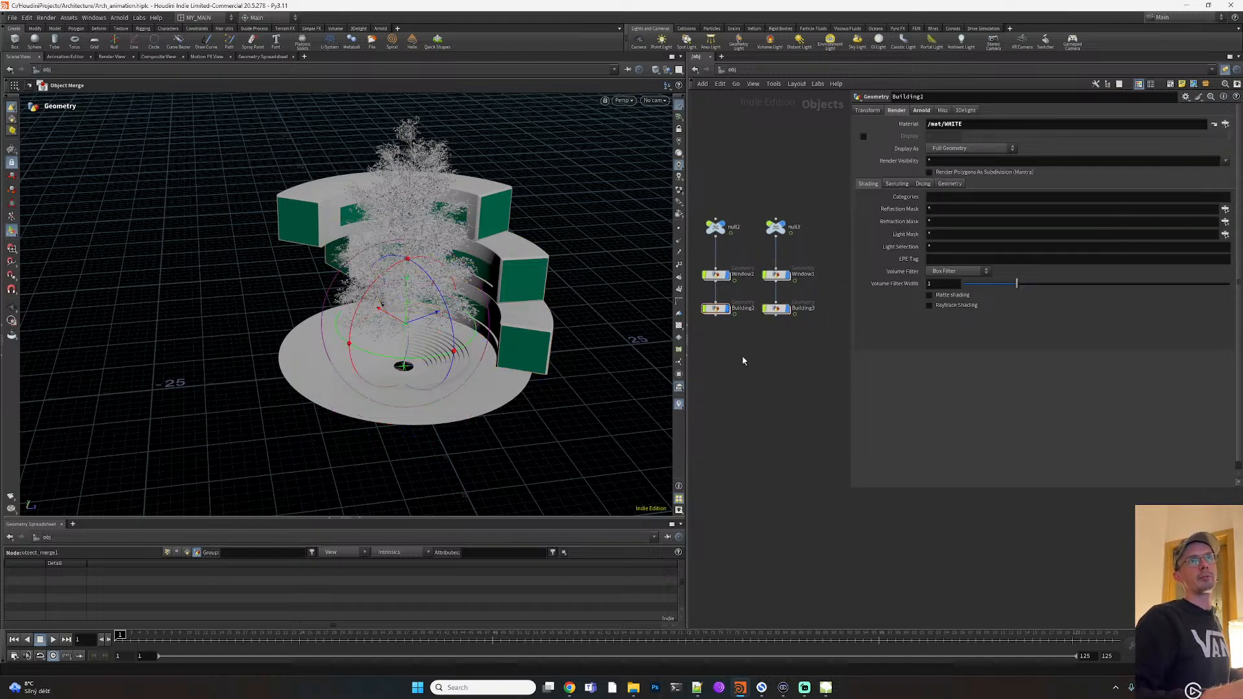
pyautogui.click(777, 310)
pyautogui.click(774, 404)
# Assign the /mat/WHITE material to the tree object geo1 and the round base object BASIC
pyautogui.moveTo(729, 393); pyautogui.dragTo(795, 373, button='middle')
pyautogui.scroll(3, 749, 334)
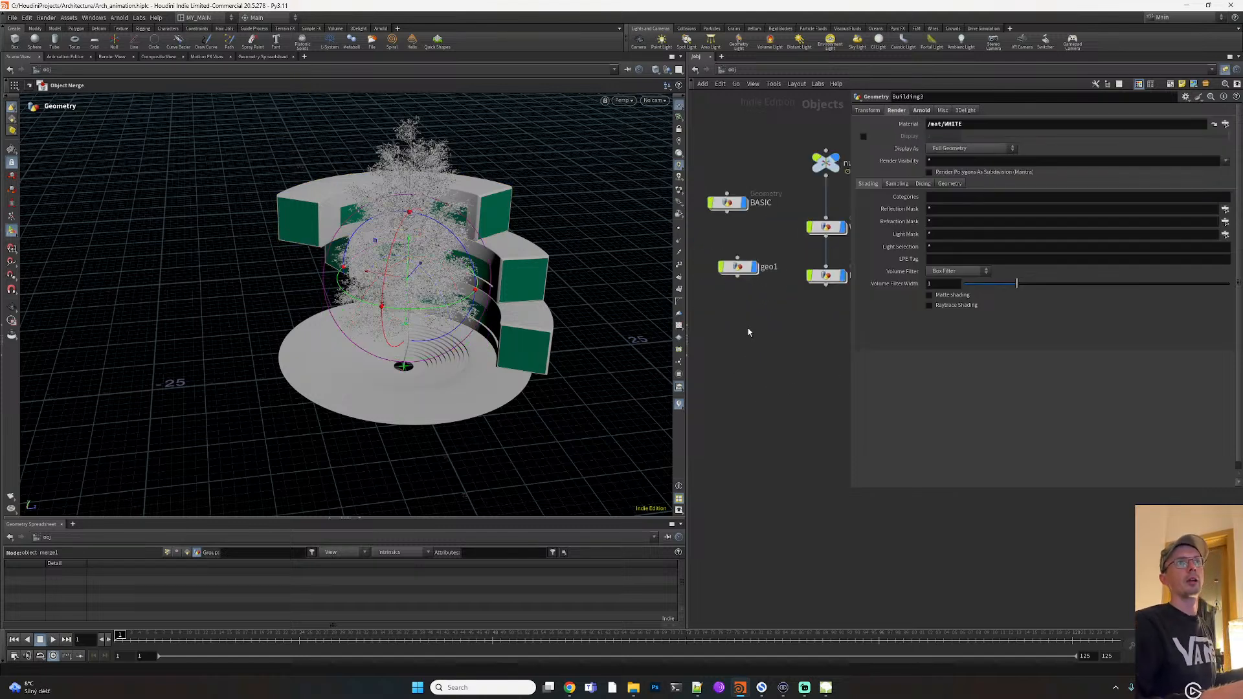
pyautogui.click(743, 272)
pyautogui.click(897, 110)
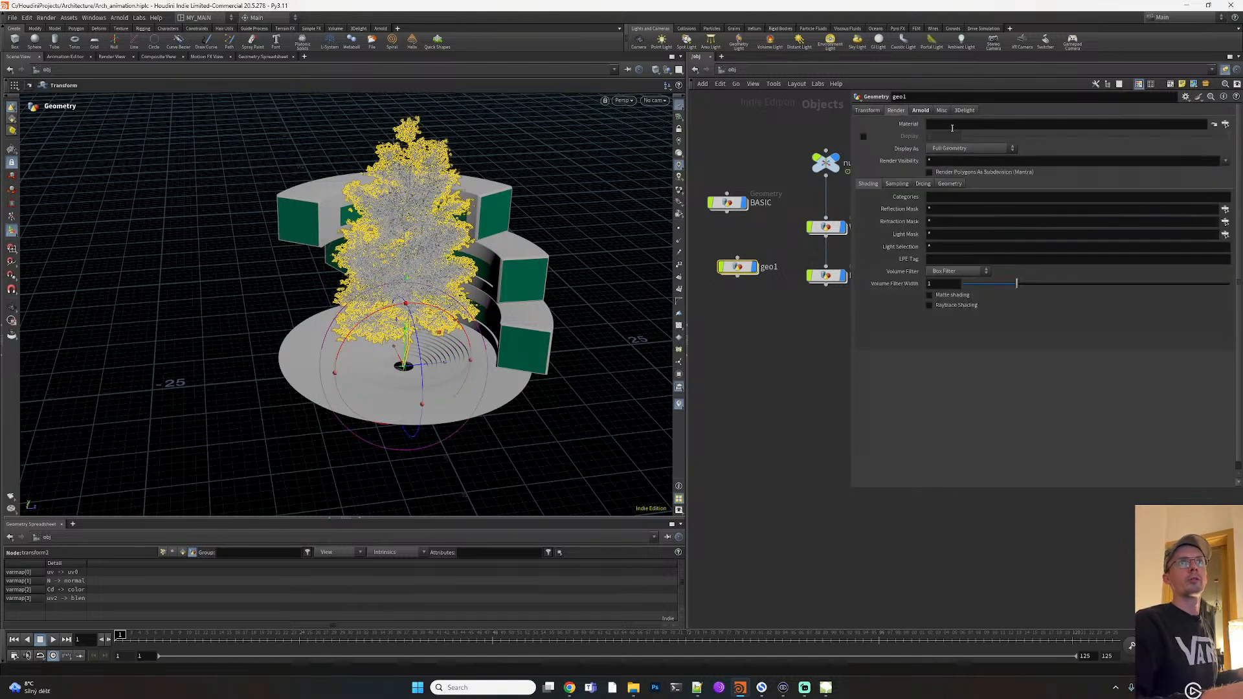
pyautogui.click(813, 330)
pyautogui.moveTo(795, 316); pyautogui.dragTo(808, 355, button='middle')
pyautogui.click(741, 243)
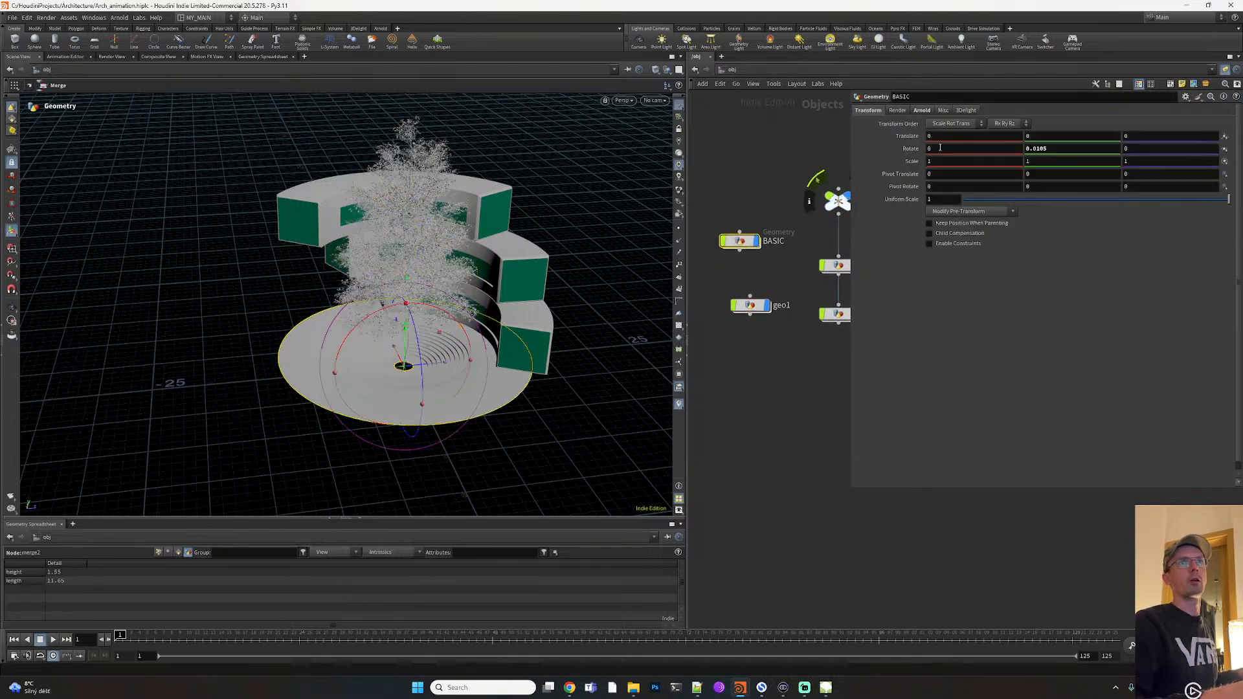
pyautogui.click(897, 110)
pyautogui.click(764, 457)
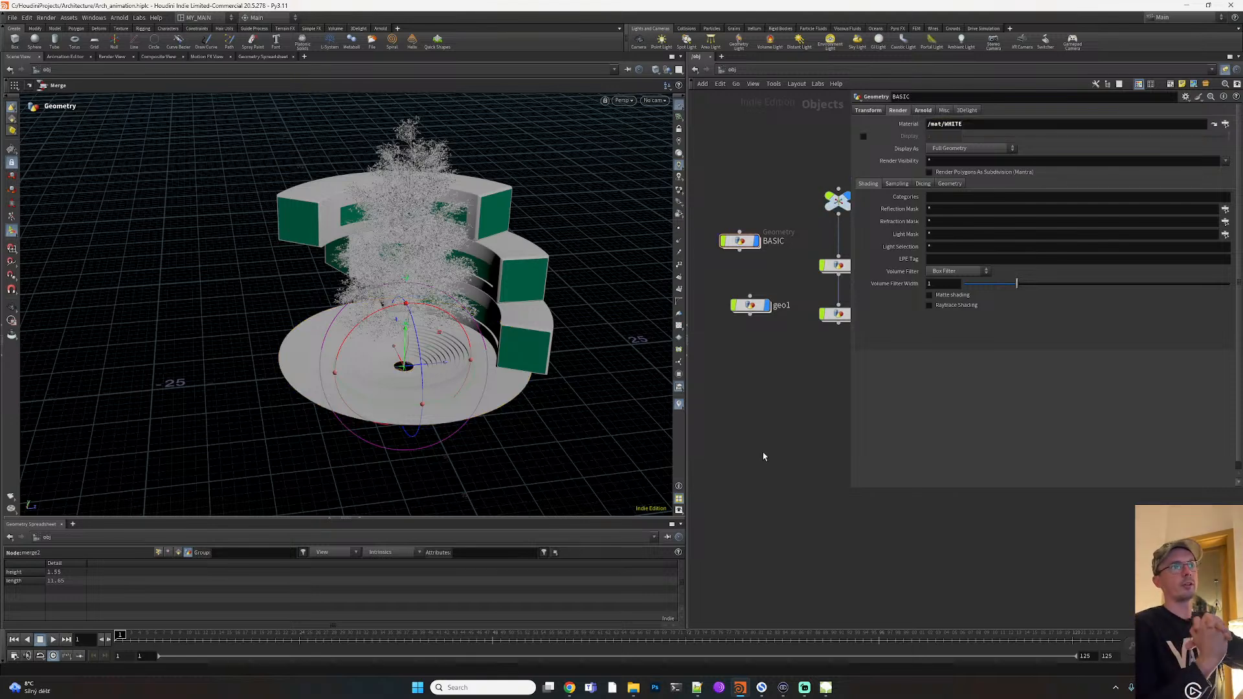
# Add a 3Delight environment light and place its node below the Building1 and Building2 nodes
pyautogui.click(359, 29)
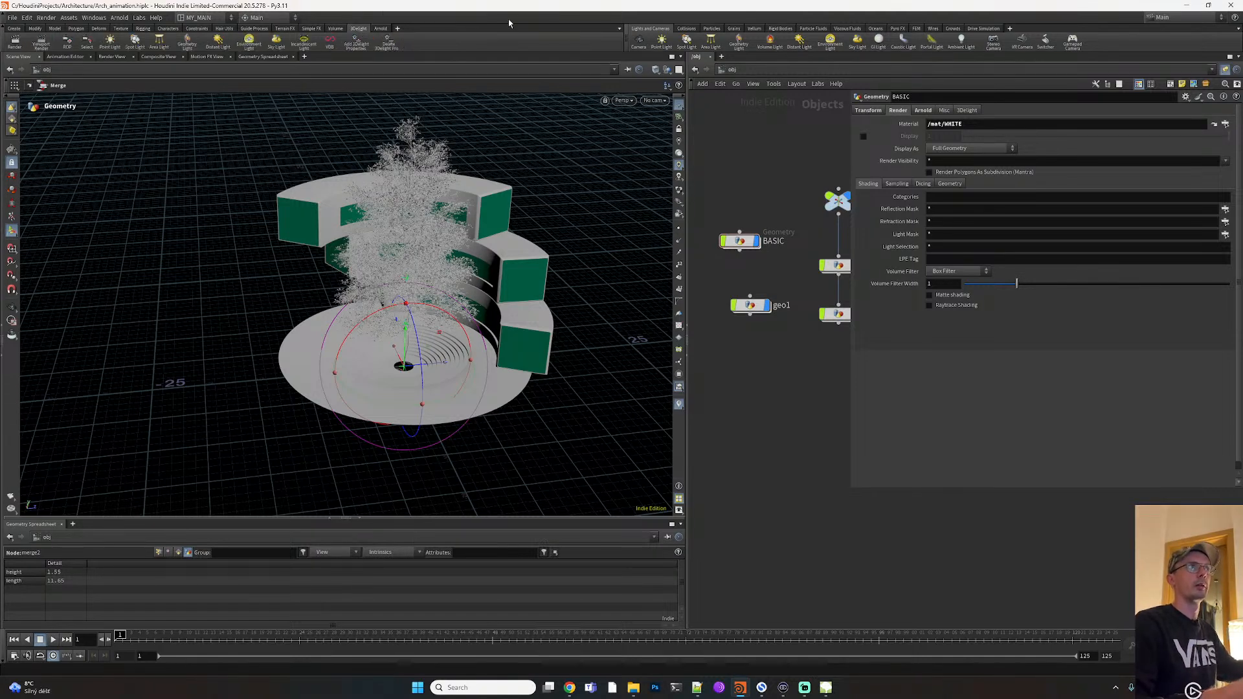
pyautogui.click(247, 41)
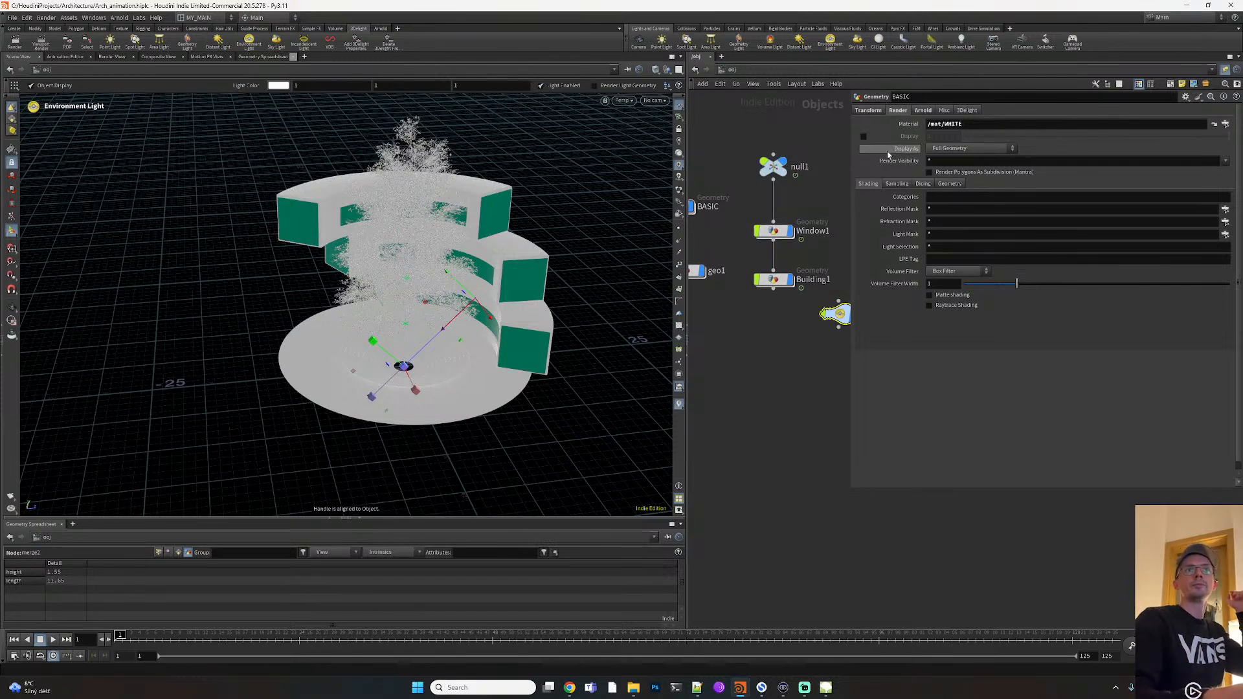
pyautogui.moveTo(802, 353); pyautogui.dragTo(727, 344, button='middle')
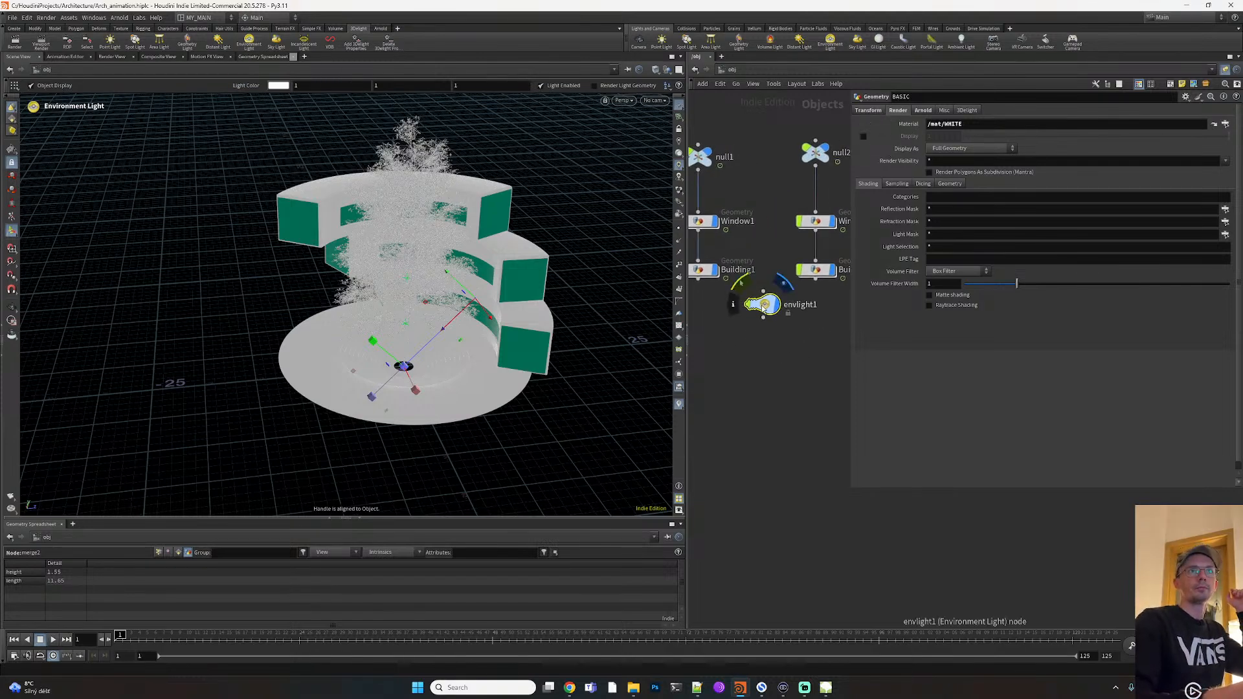
pyautogui.moveTo(766, 305); pyautogui.dragTo(772, 331)
# Load D:/HDRI/rustig_koppie_puresky_2k_Raw_ACEScg.exr.tx as the environment light's environment map
pyautogui.click(895, 111)
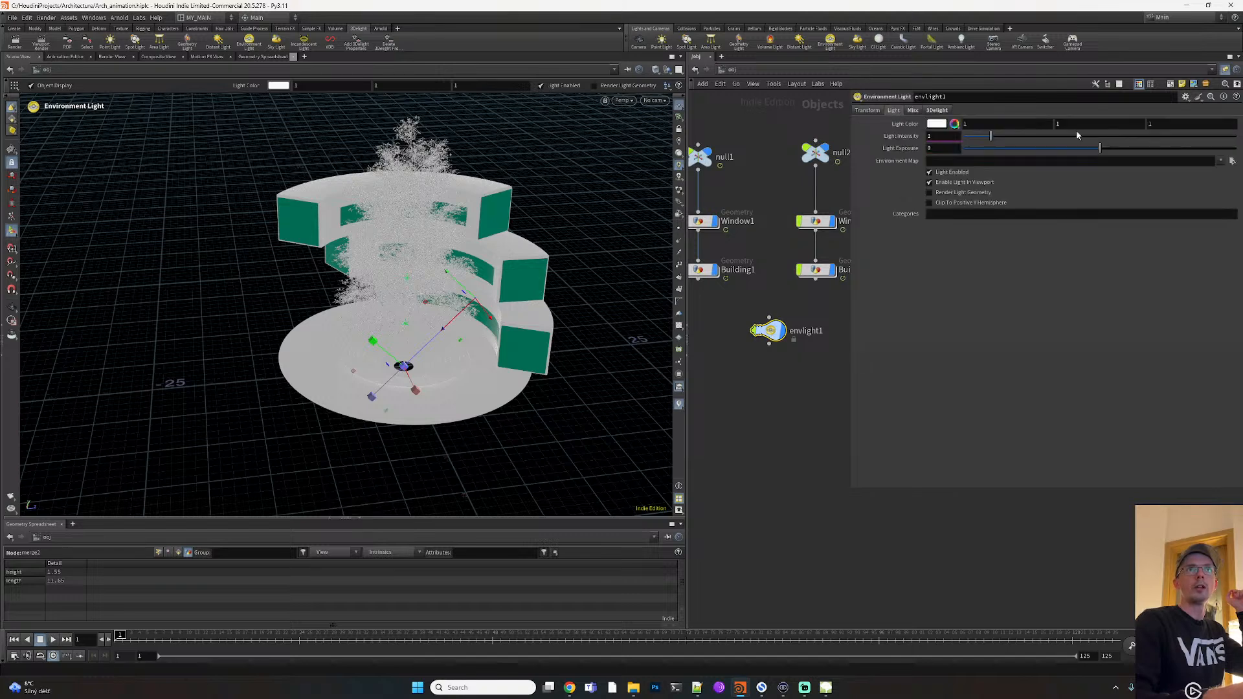
pyautogui.click(1233, 163)
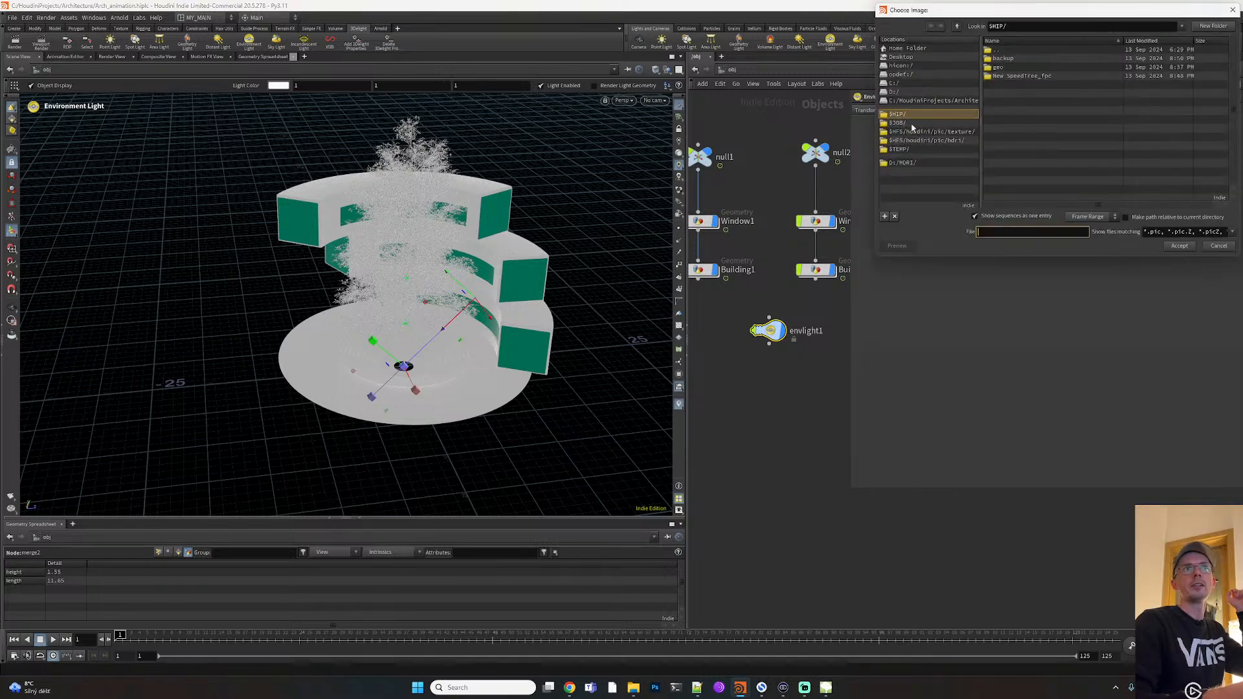
pyautogui.click(1149, 41)
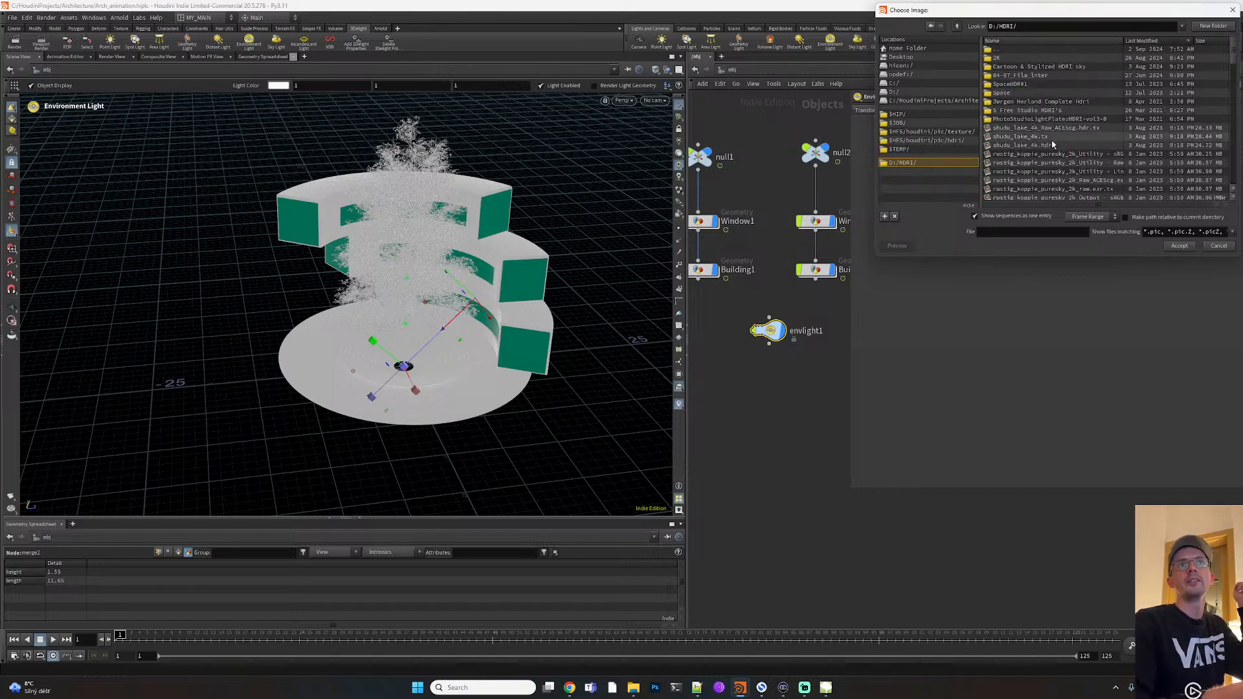
pyautogui.doubleClick(1056, 180)
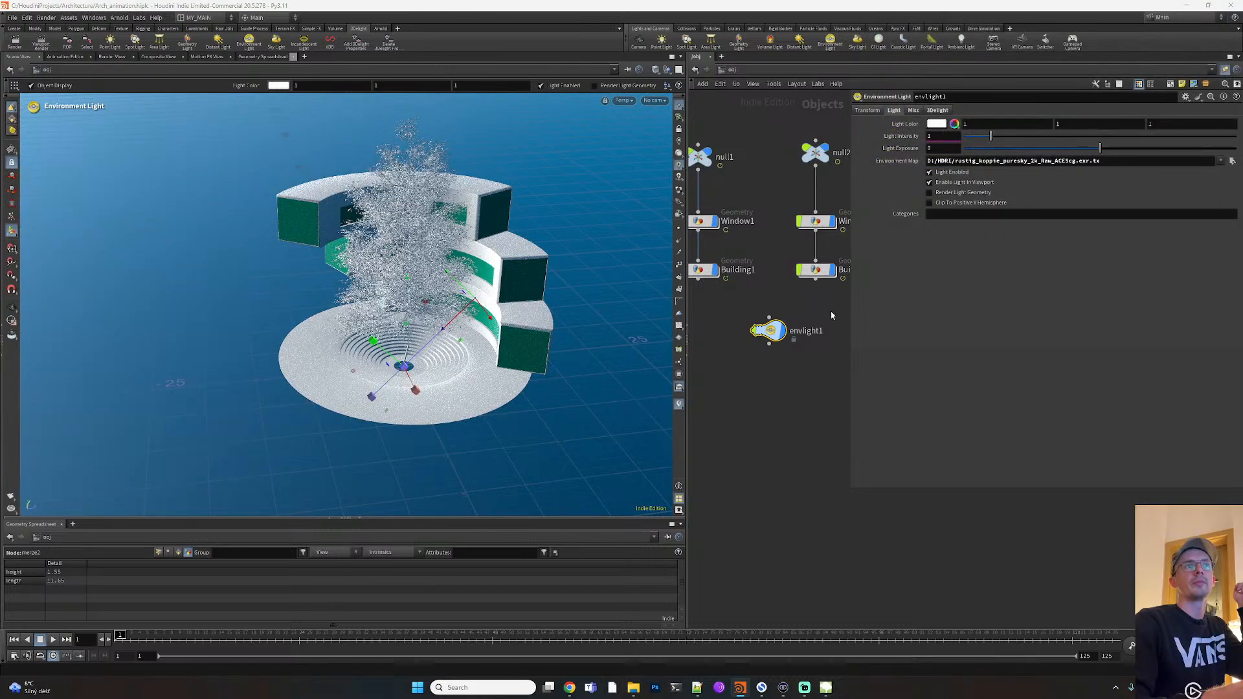
pyautogui.moveTo(791, 386); pyautogui.dragTo(753, 365, button='middle')
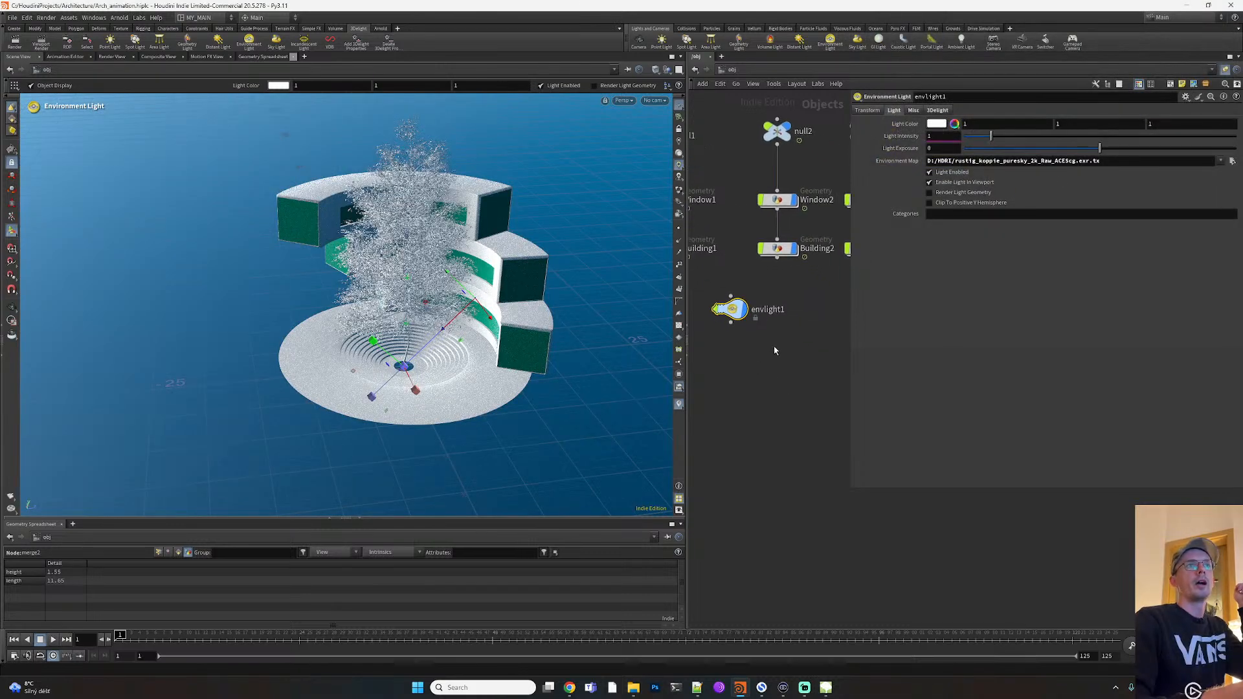
# Add a 3Delight Viewport node to the outputs network and start its live render in the scene view
pyautogui.press('1')
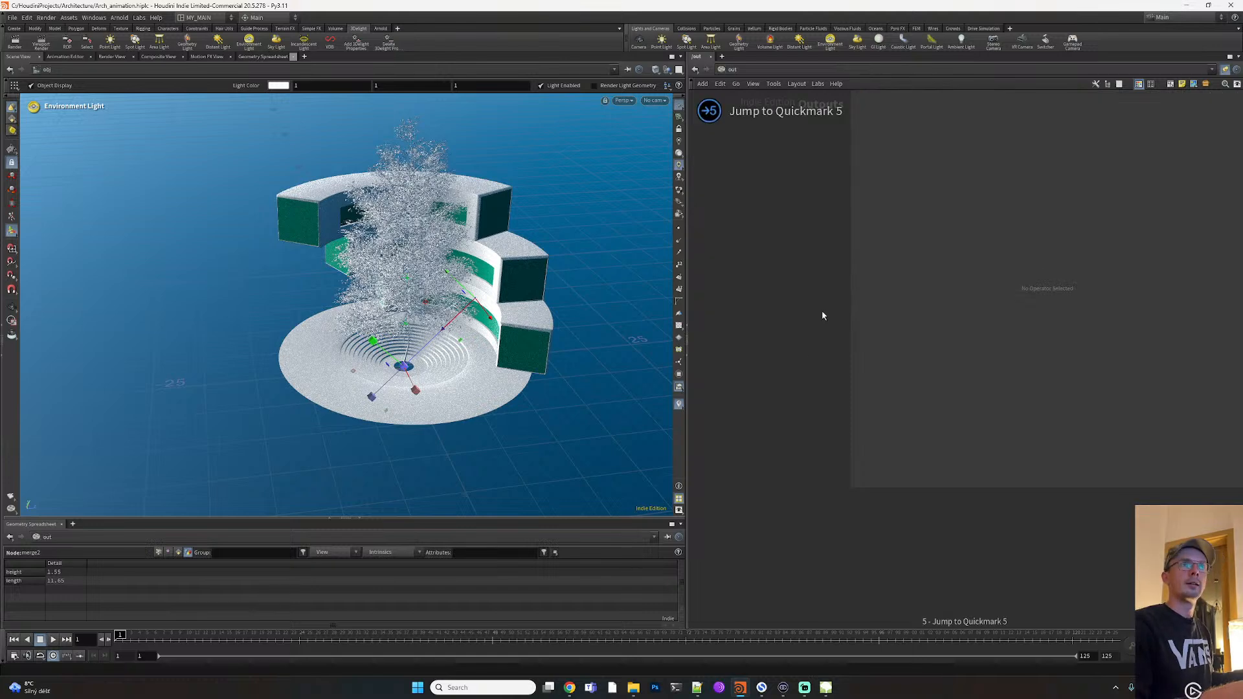
pyautogui.press('Tab')
pyautogui.write('3d')
pyautogui.press('Down')
pyautogui.press('Down')
pyautogui.press('Down')
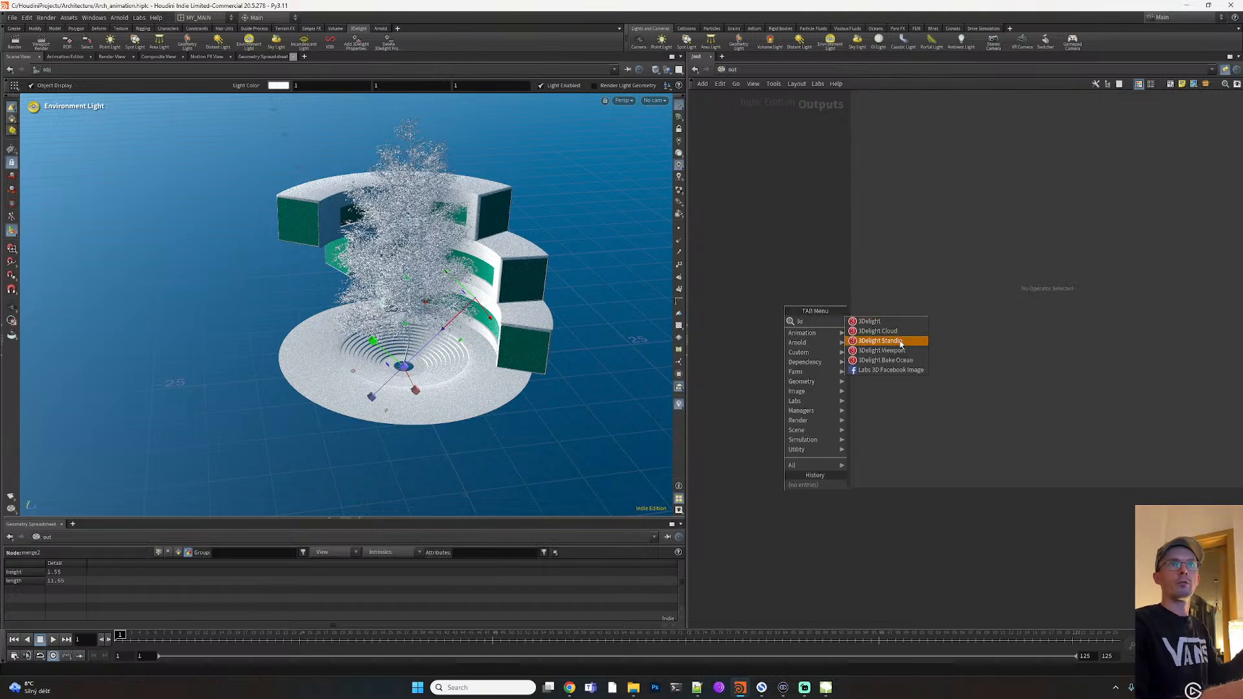
pyautogui.press('Return')
pyautogui.click(799, 279)
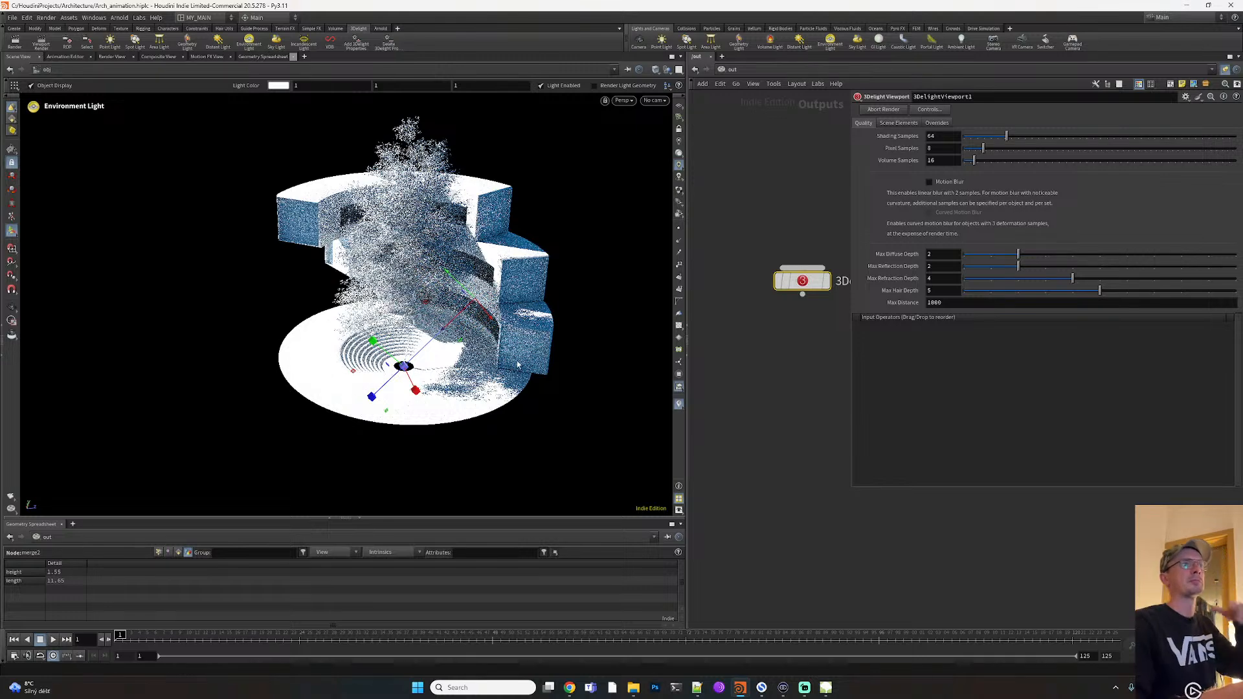
pyautogui.press('Escape')
pyautogui.press('Return')
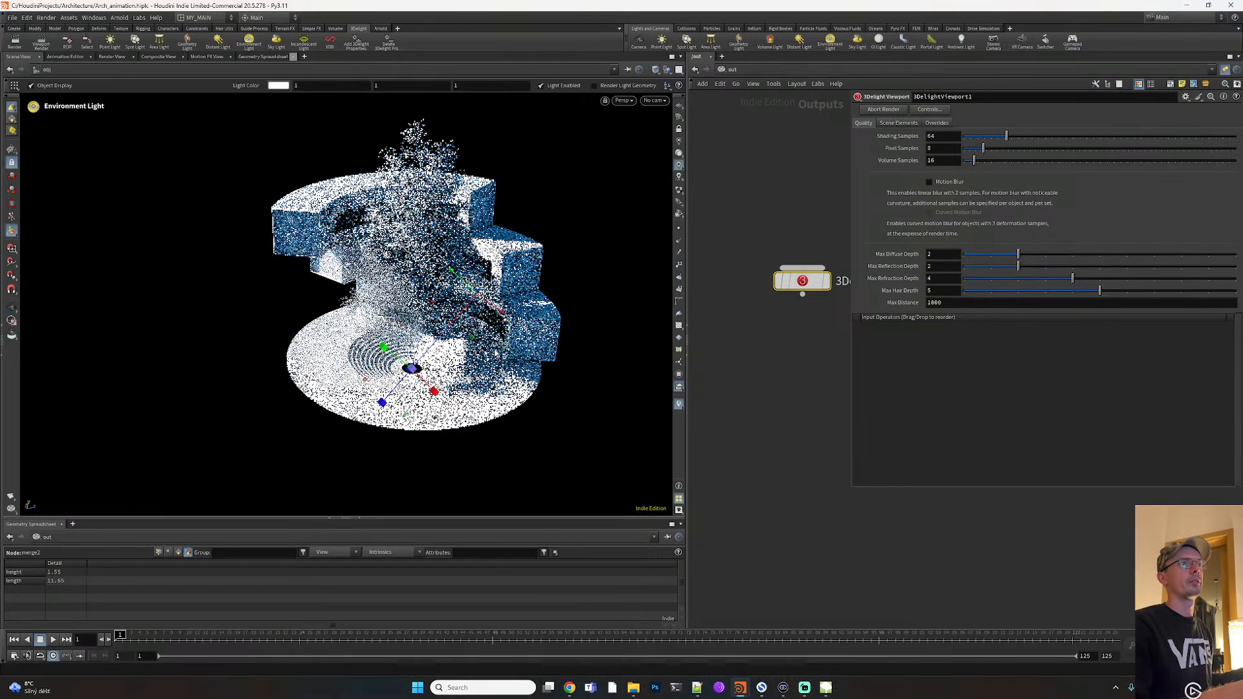
# Try D:/HDRI/shudu_lake_4k.hdr as the environment map of the object-level environment light envlight1
pyautogui.press('1')
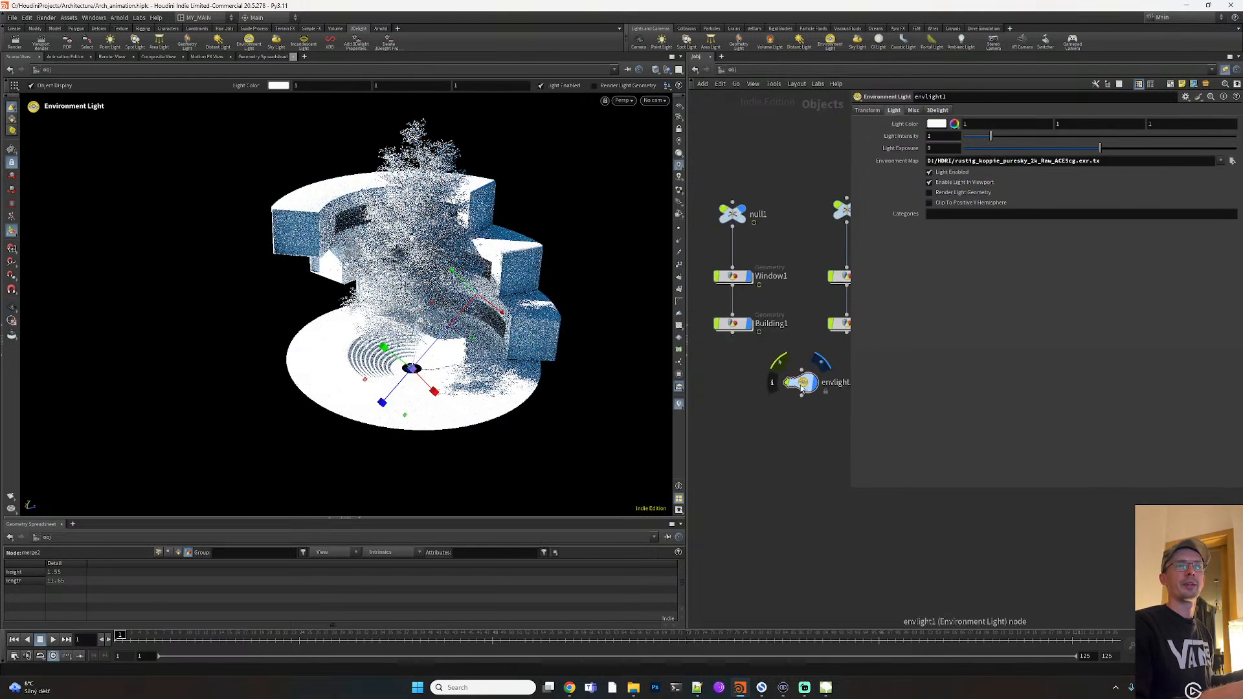
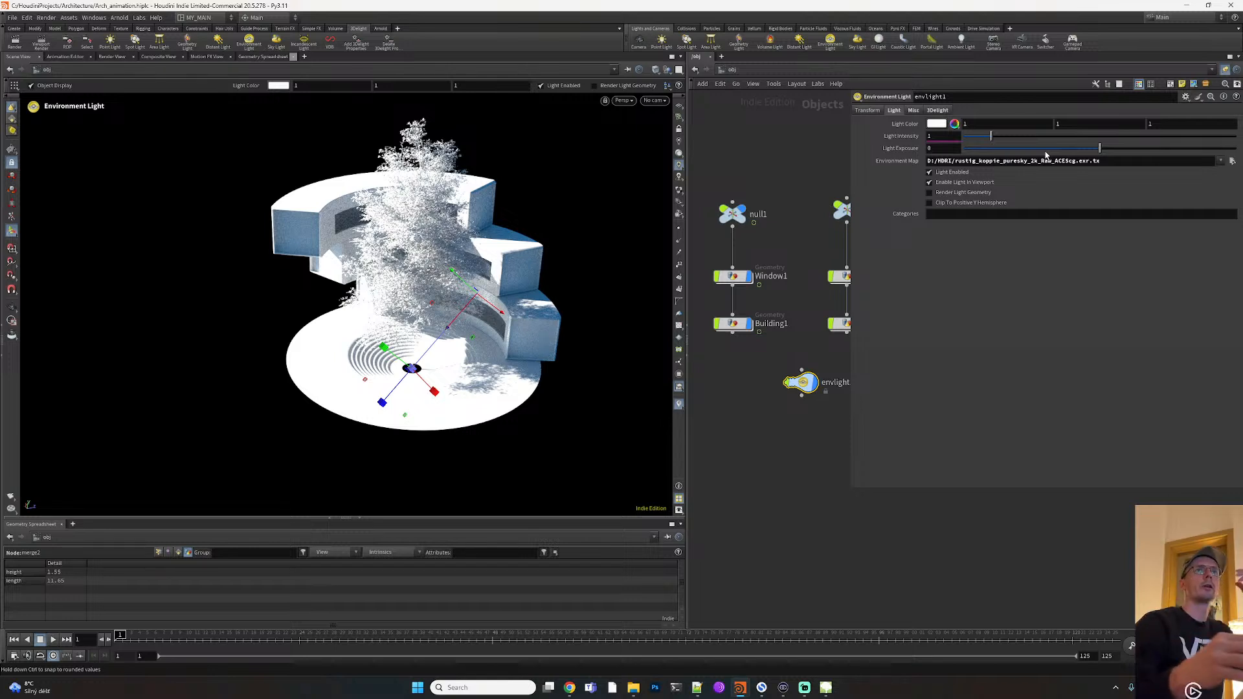
pyautogui.click(1232, 160)
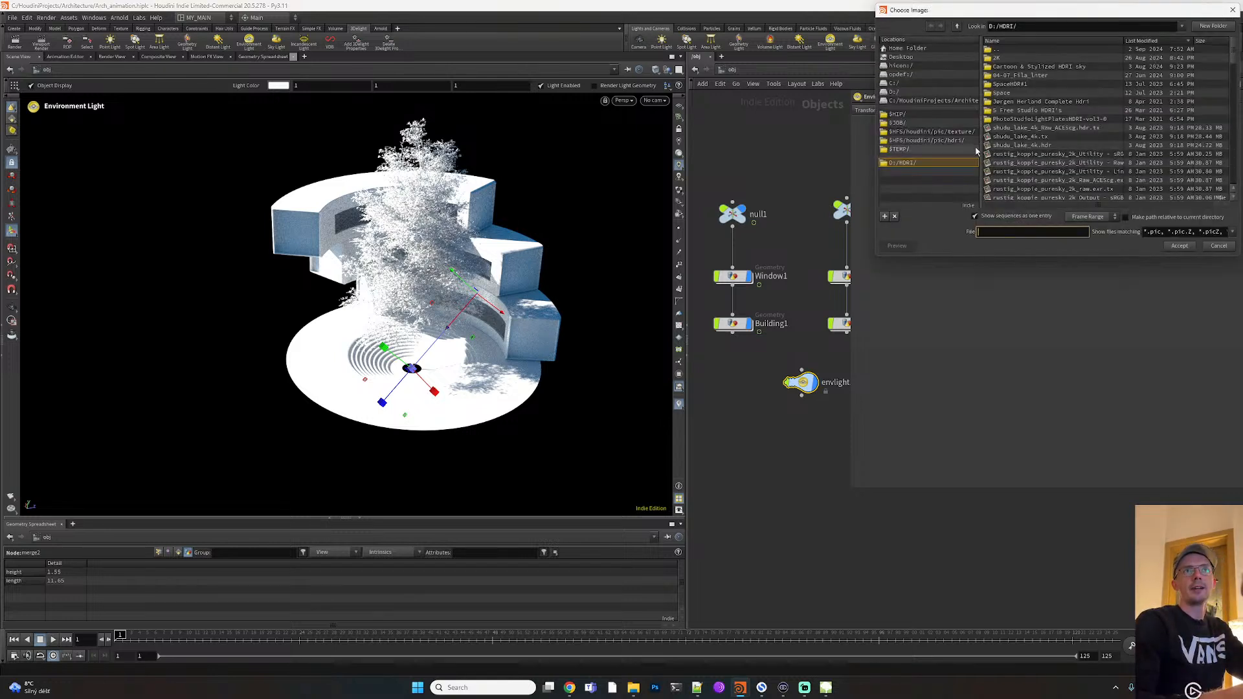
pyautogui.scroll(-2, 1039, 139)
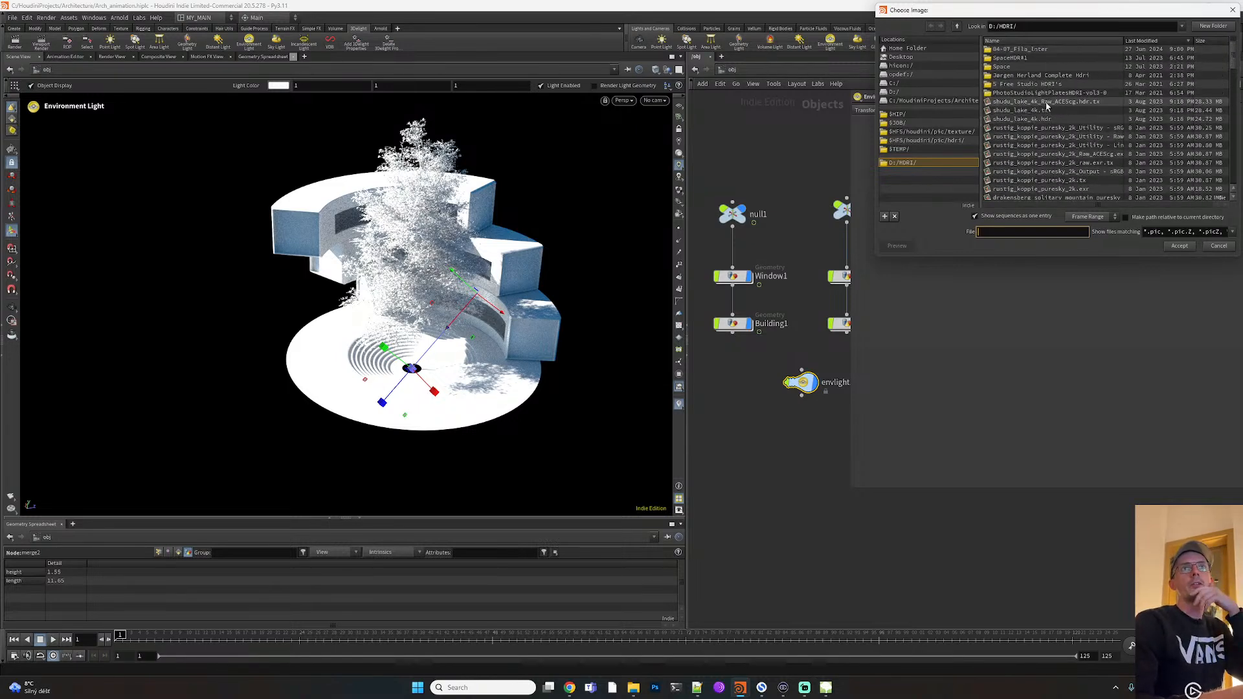
pyautogui.doubleClick(1049, 119)
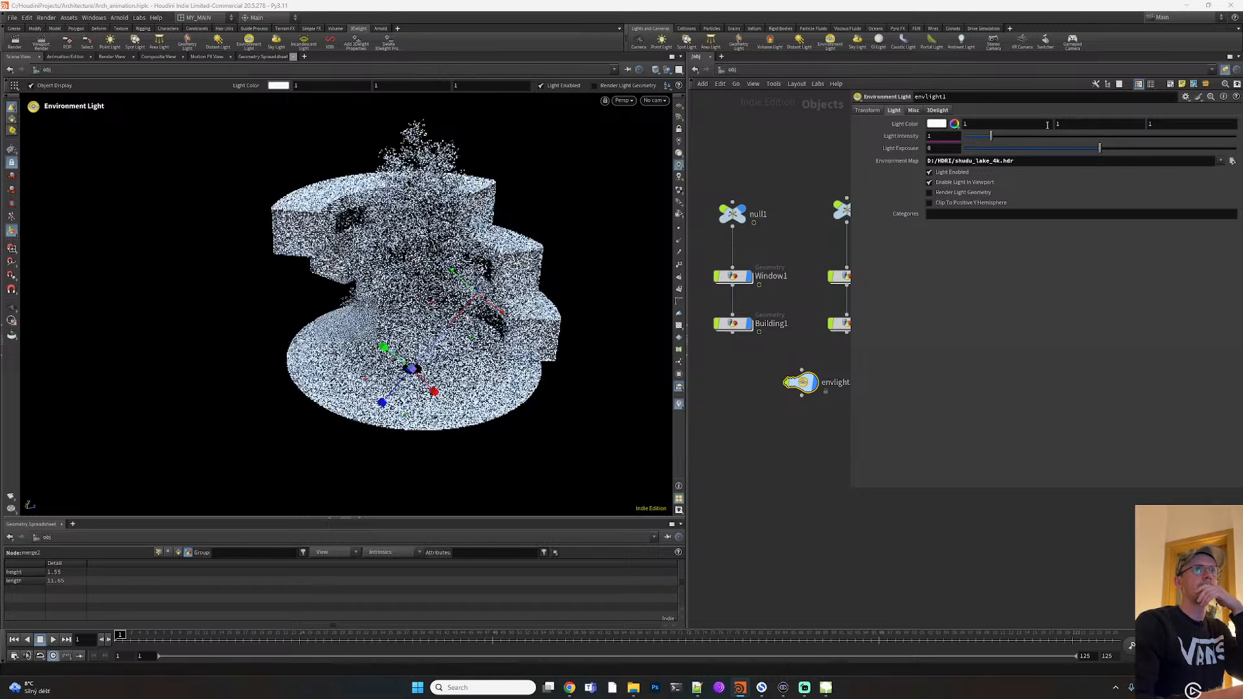
# Try the rustig_koppie_puresky_2k_Output - sRGB_ACES - ACEScg.exr.tx file as the environment light's map
pyautogui.click(1232, 161)
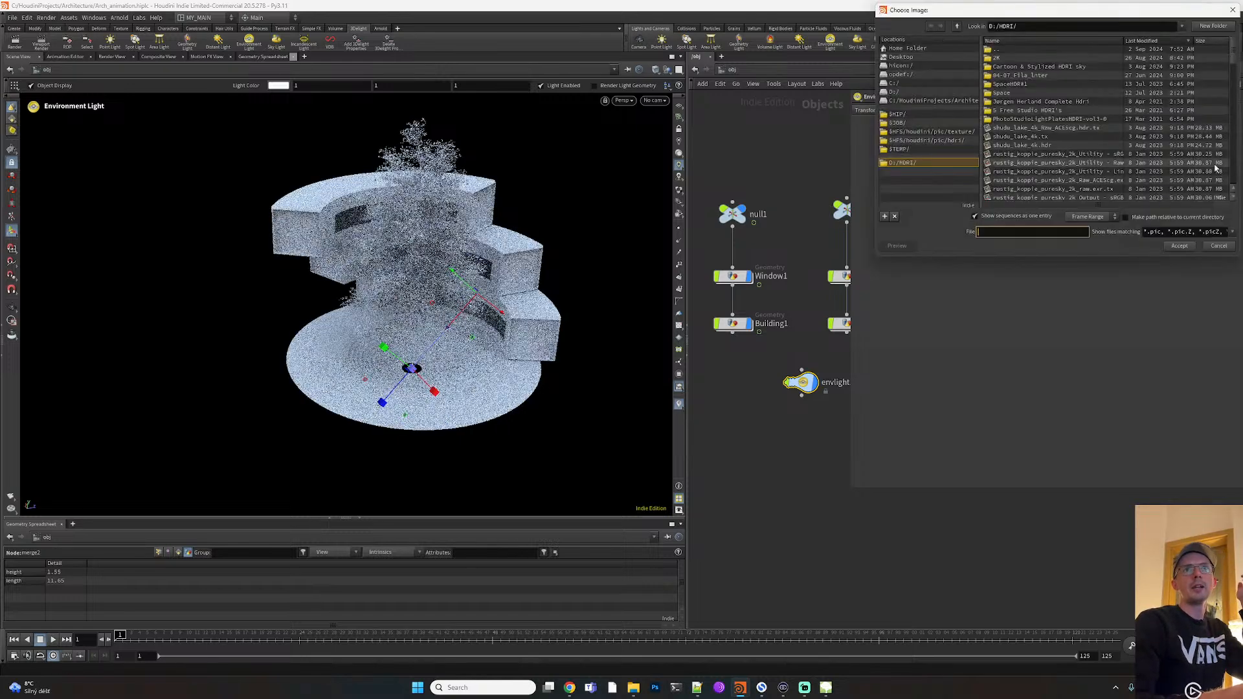
pyautogui.click(1070, 179)
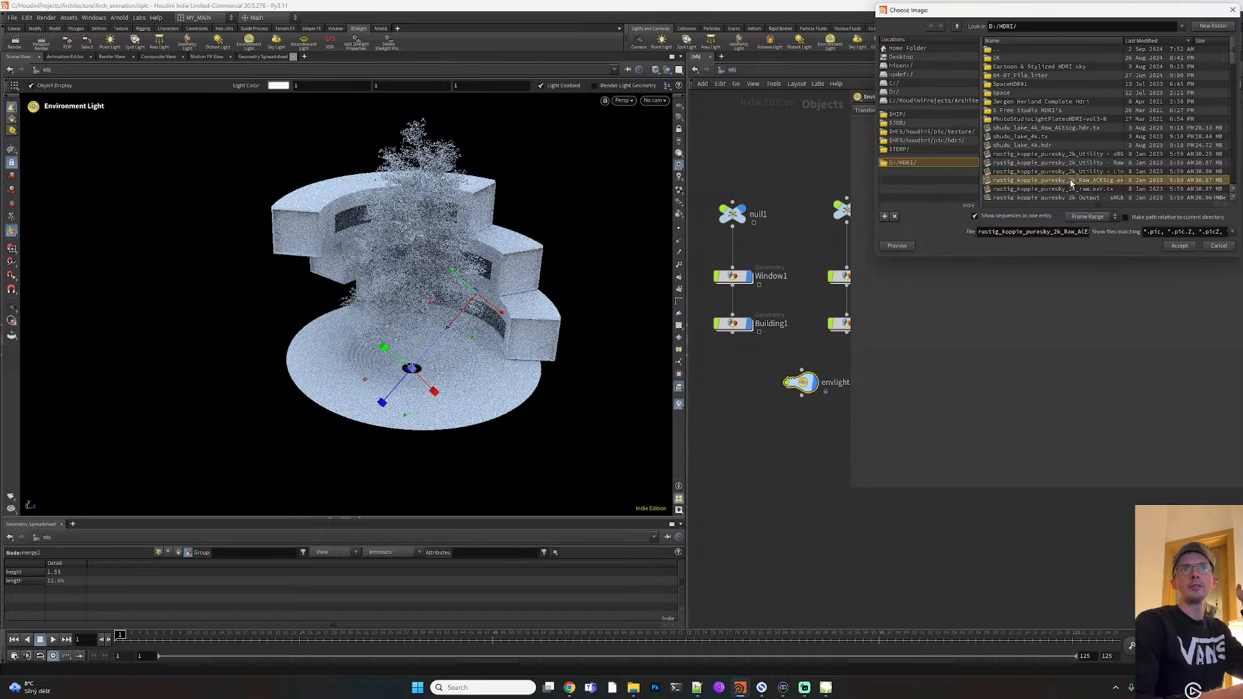
pyautogui.scroll(-1, 1068, 190)
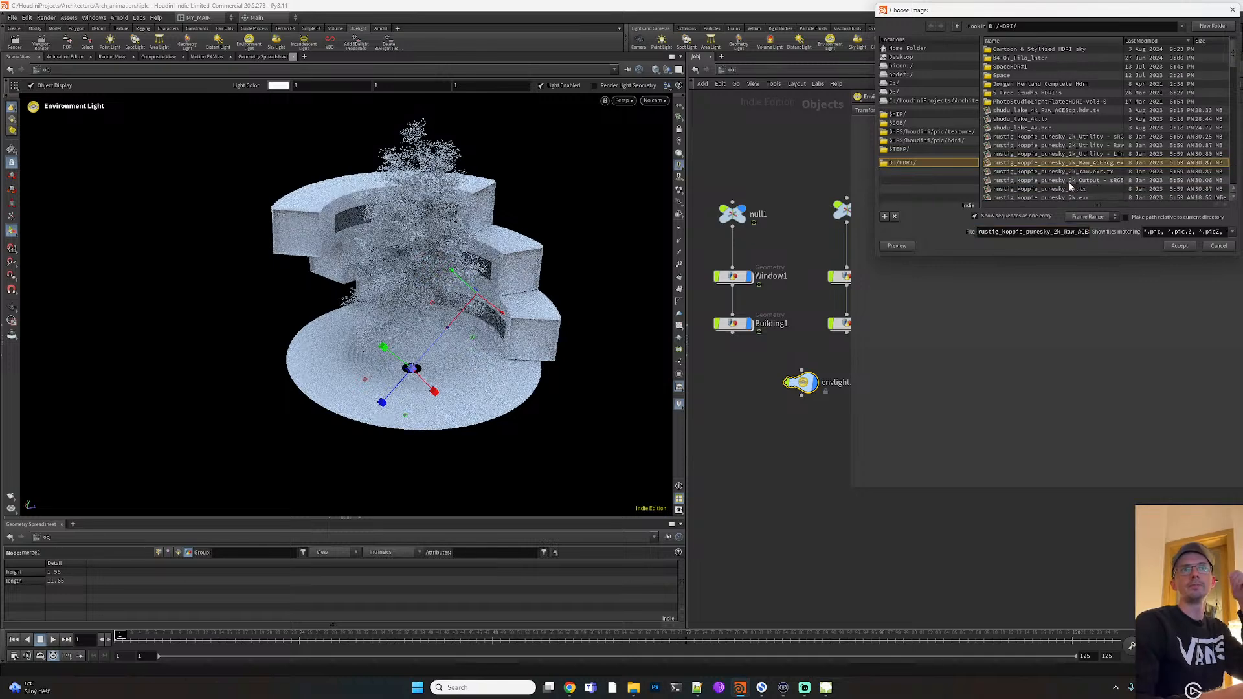
pyautogui.doubleClick(1069, 181)
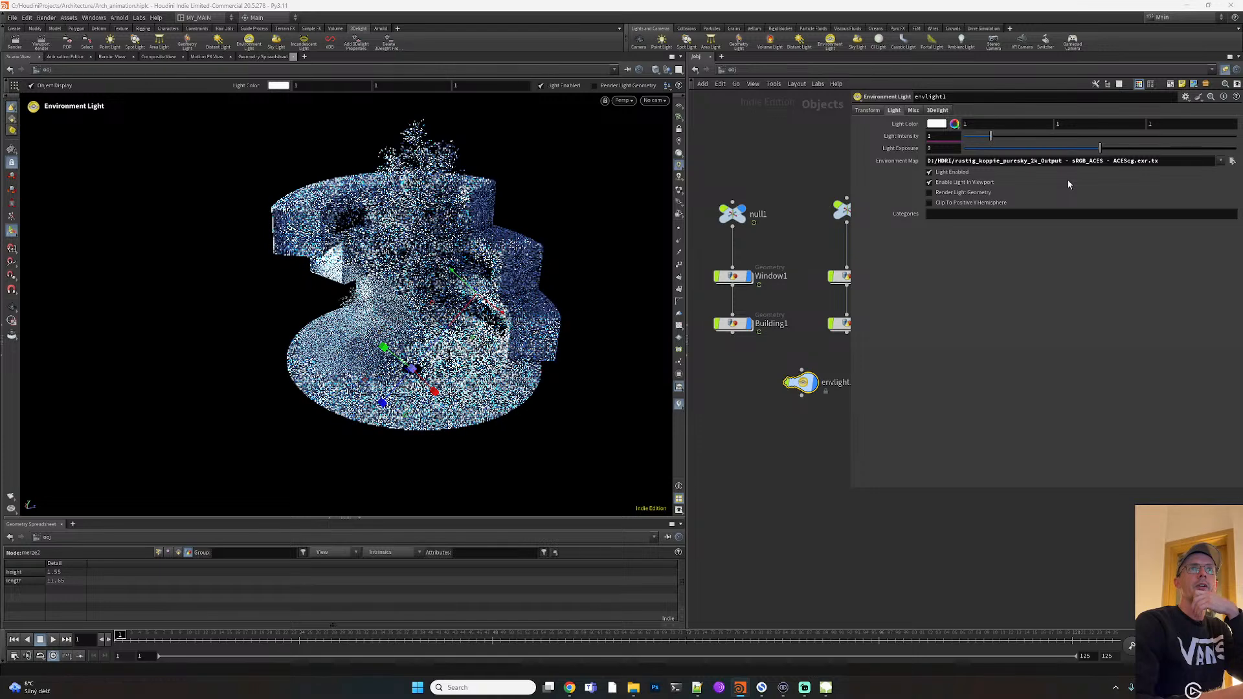
# Try the data color space for the environment light's 3Delight texture, and settle on linear
pyautogui.click(938, 110)
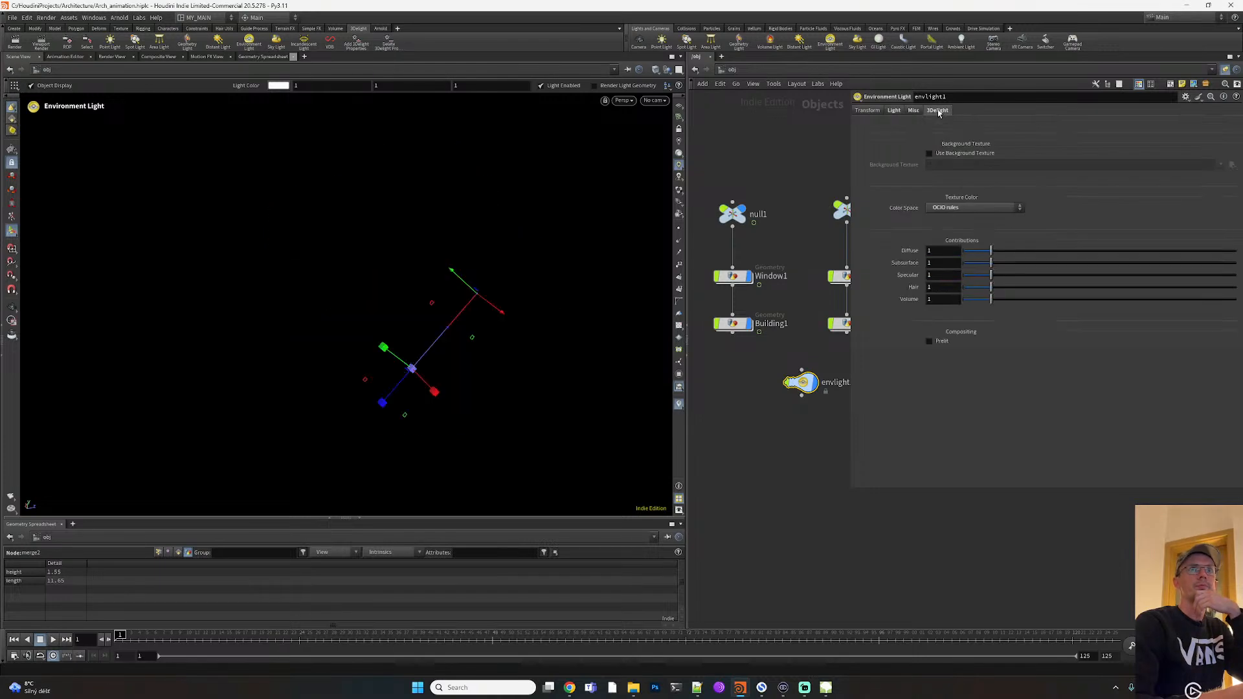
pyautogui.click(971, 207)
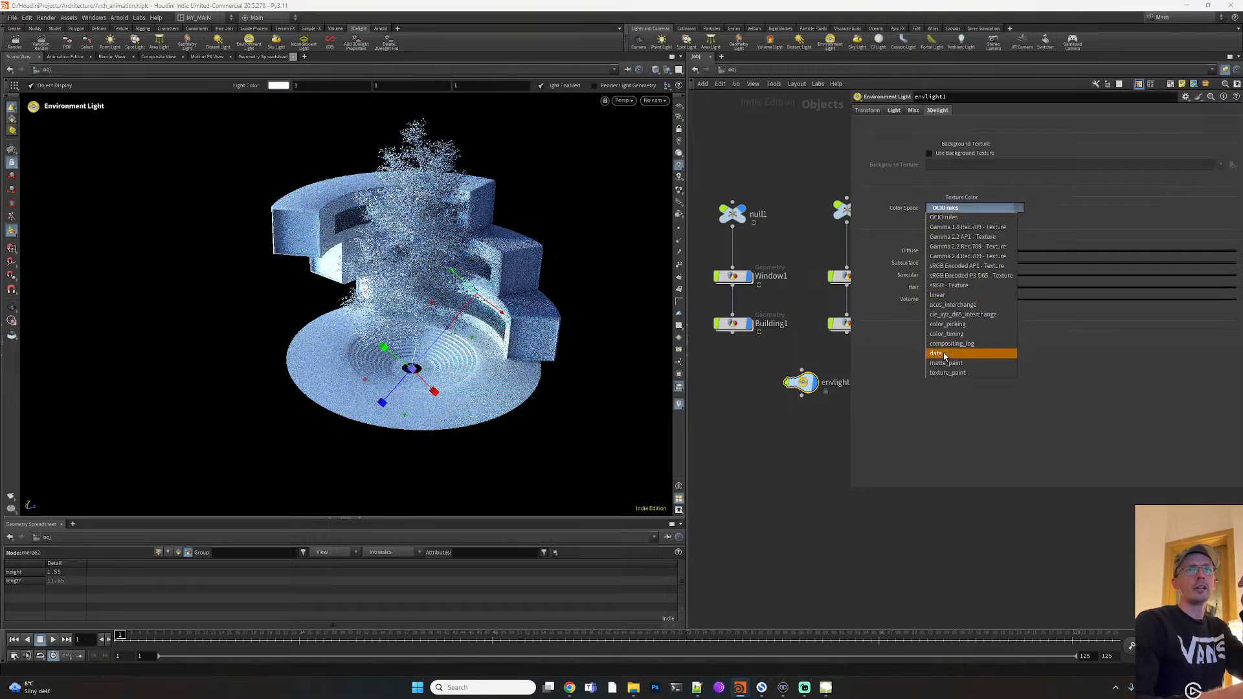
pyautogui.click(944, 353)
pyautogui.click(971, 208)
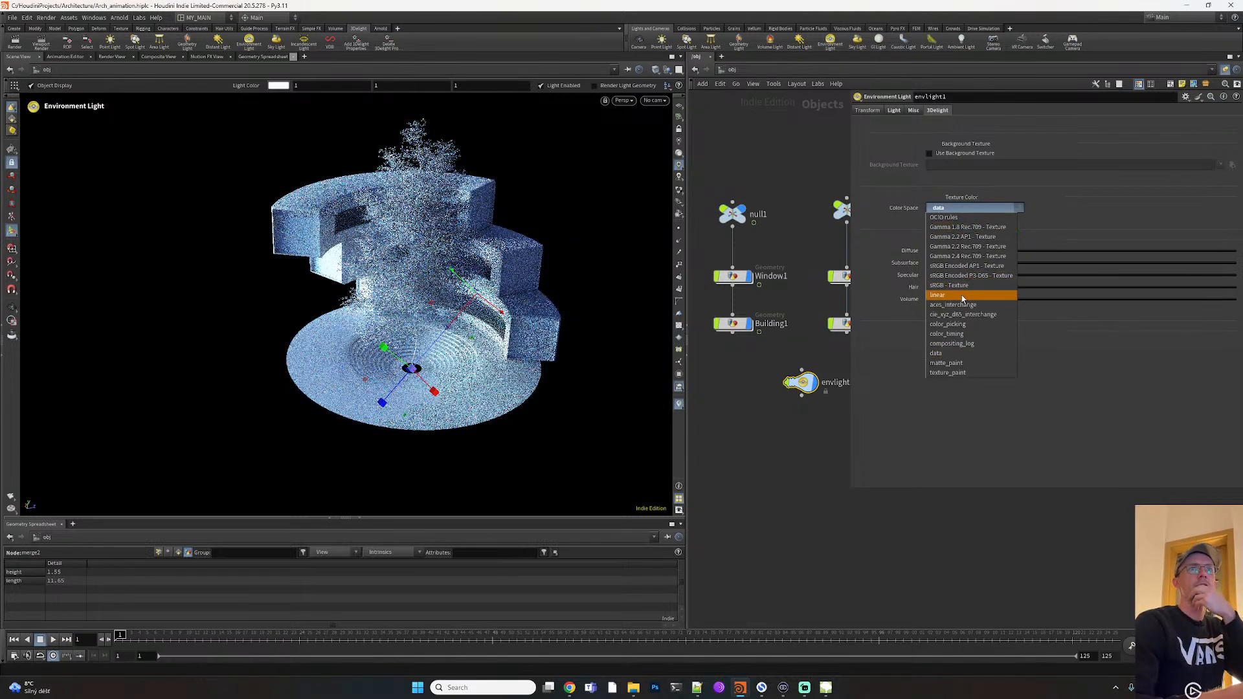
pyautogui.click(970, 295)
# Try D:/HDRI/rustig_koppie_puresky_2k.exr as the environment light's map with a light intensity of 1
pyautogui.click(893, 111)
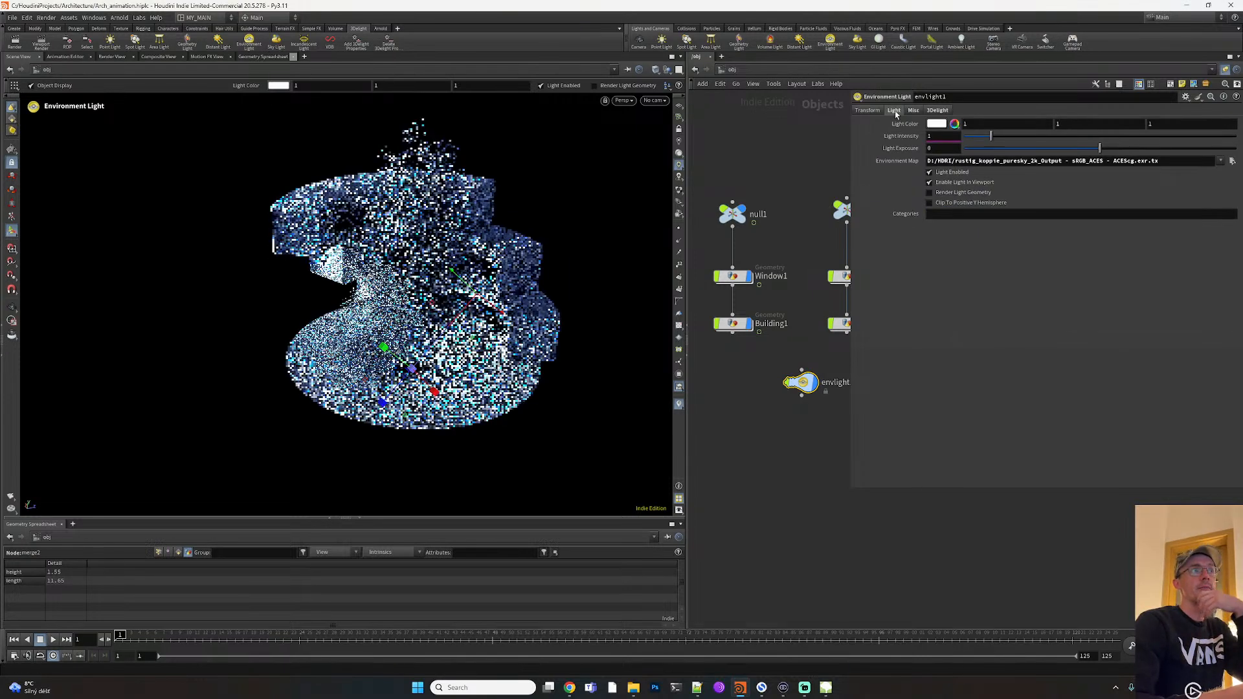
pyautogui.click(1232, 161)
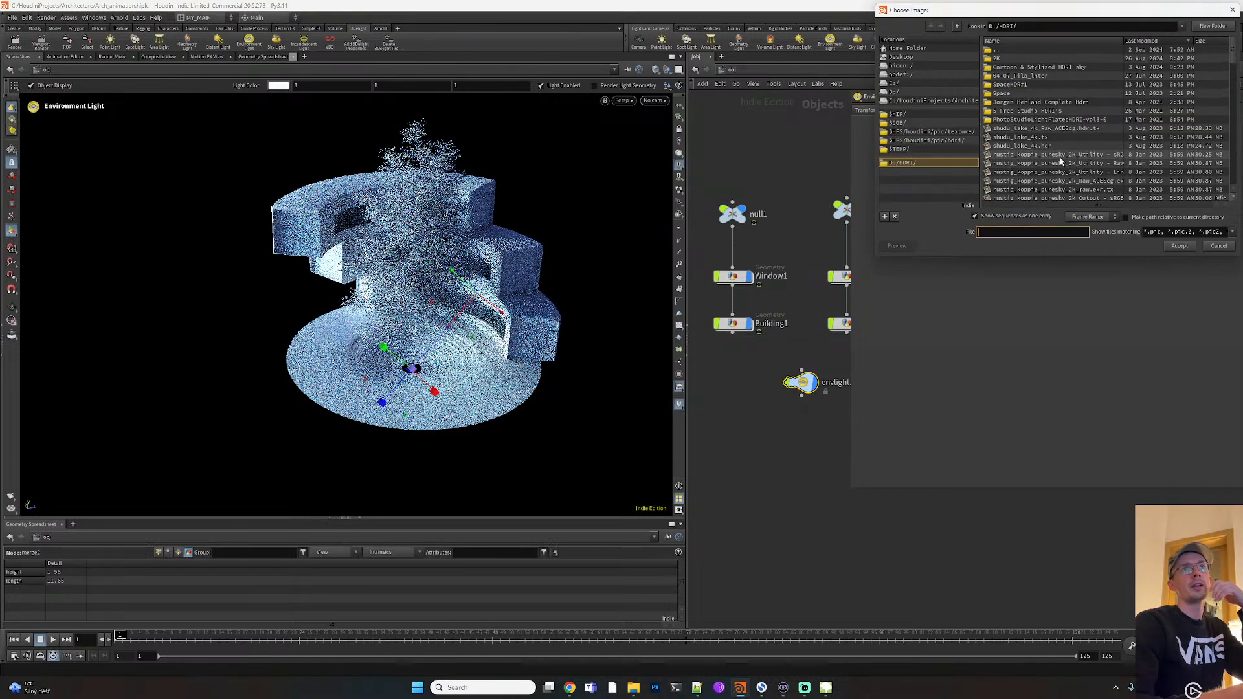
pyautogui.moveTo(888, 258); pyautogui.dragTo(894, 429)
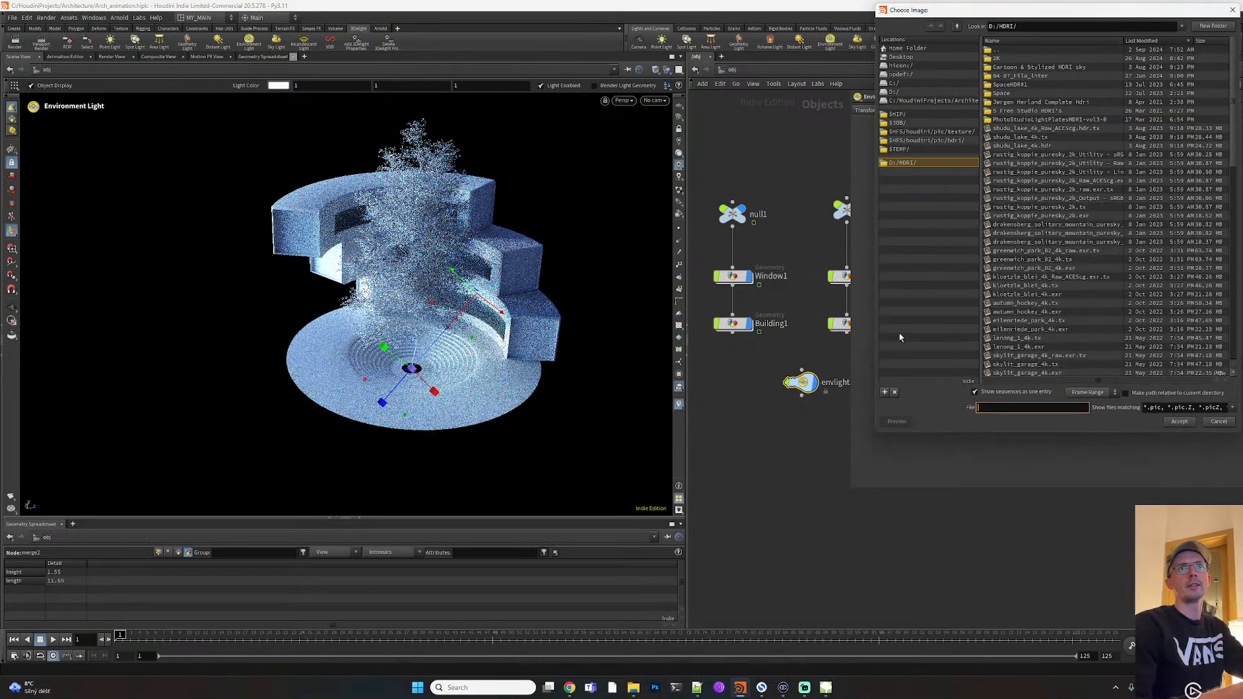
pyautogui.doubleClick(1037, 216)
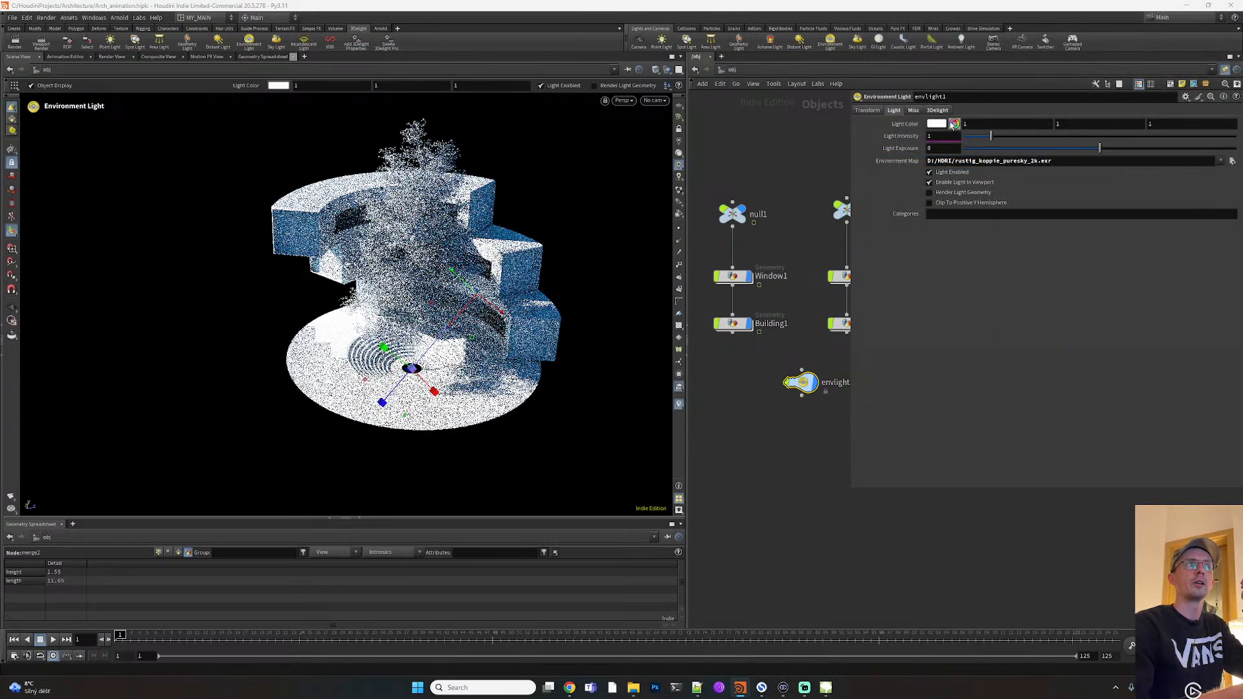
pyautogui.moveTo(991, 136); pyautogui.dragTo(896, 136)
pyautogui.write('1')
pyautogui.press('Return')
pyautogui.press('Escape')
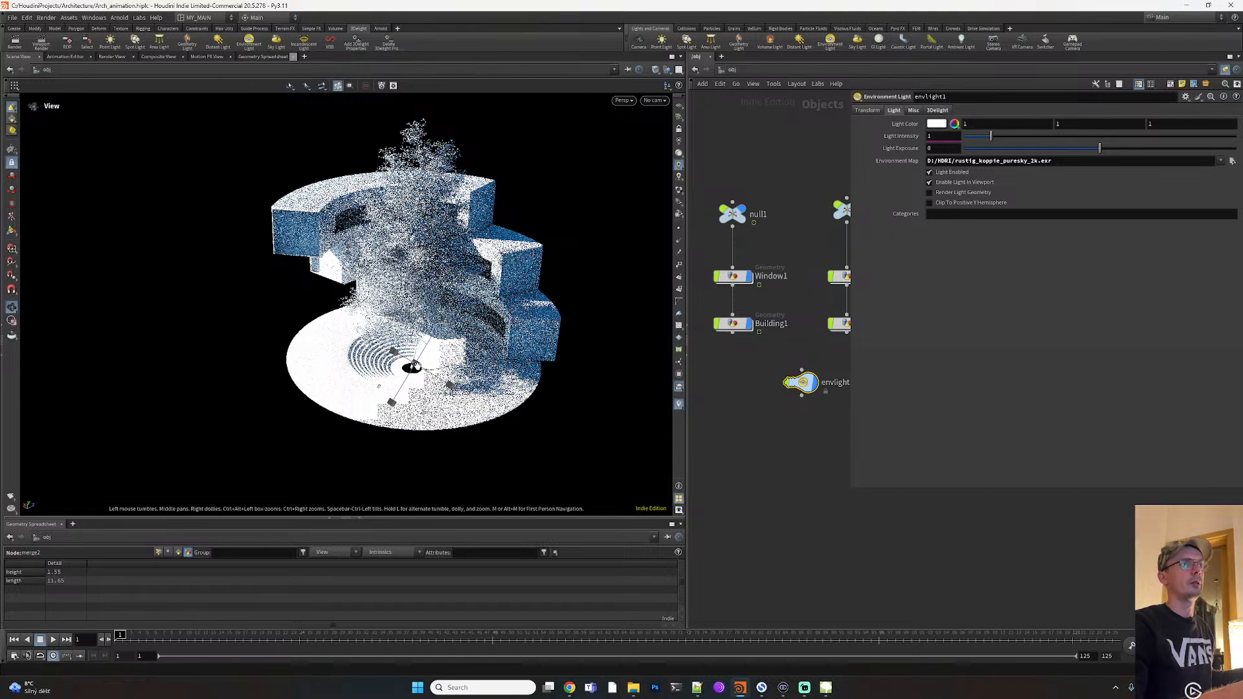
pyautogui.keyDown('alt'); pyautogui.moveTo(417, 366); pyautogui.dragTo(446, 383); pyautogui.keyUp('alt')
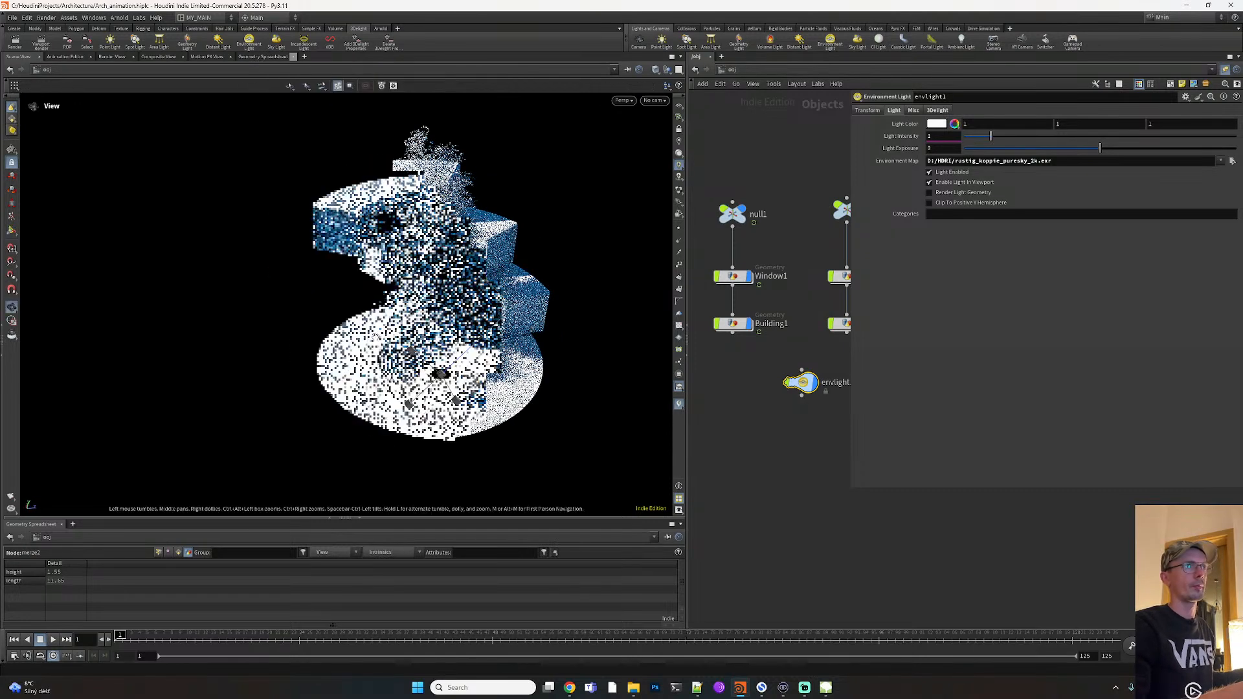
# Load D:/HDRI/skylit_garage_4k.exr as the environment light's environment map
pyautogui.click(1231, 161)
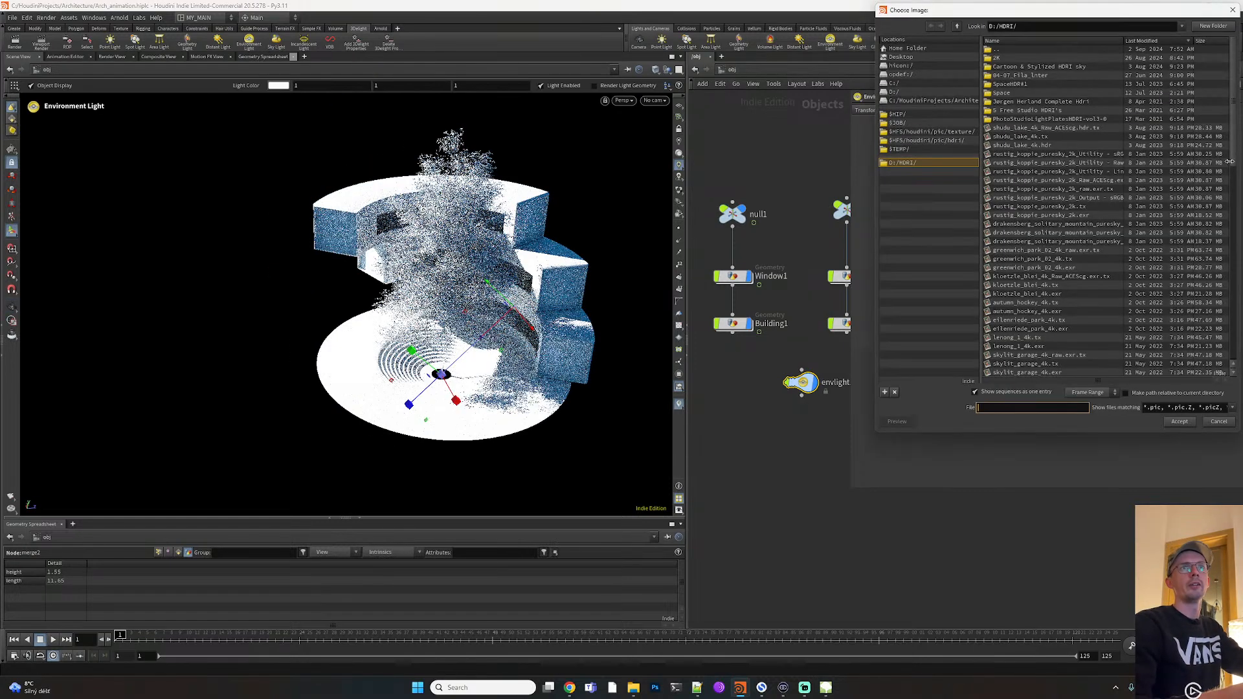
pyautogui.scroll(-2, 1032, 295)
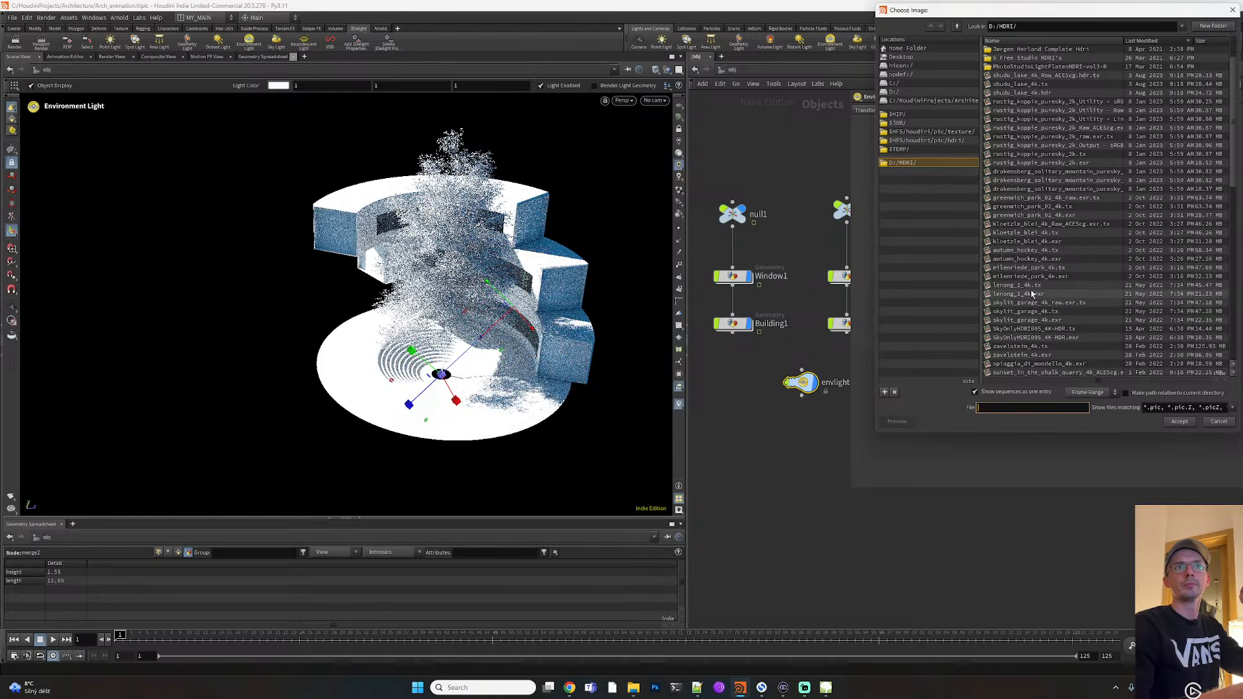
pyautogui.doubleClick(1035, 321)
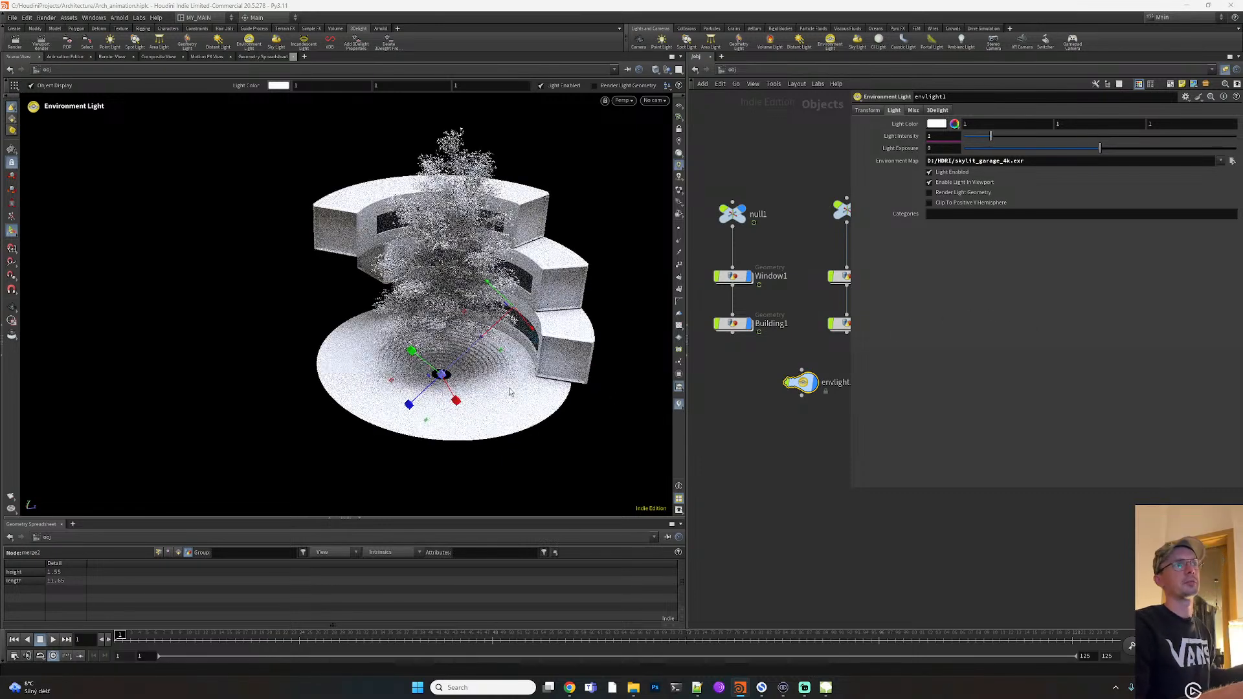
pyautogui.keyDown('alt'); pyautogui.moveTo(456, 376); pyautogui.dragTo(420, 373); pyautogui.keyUp('alt')
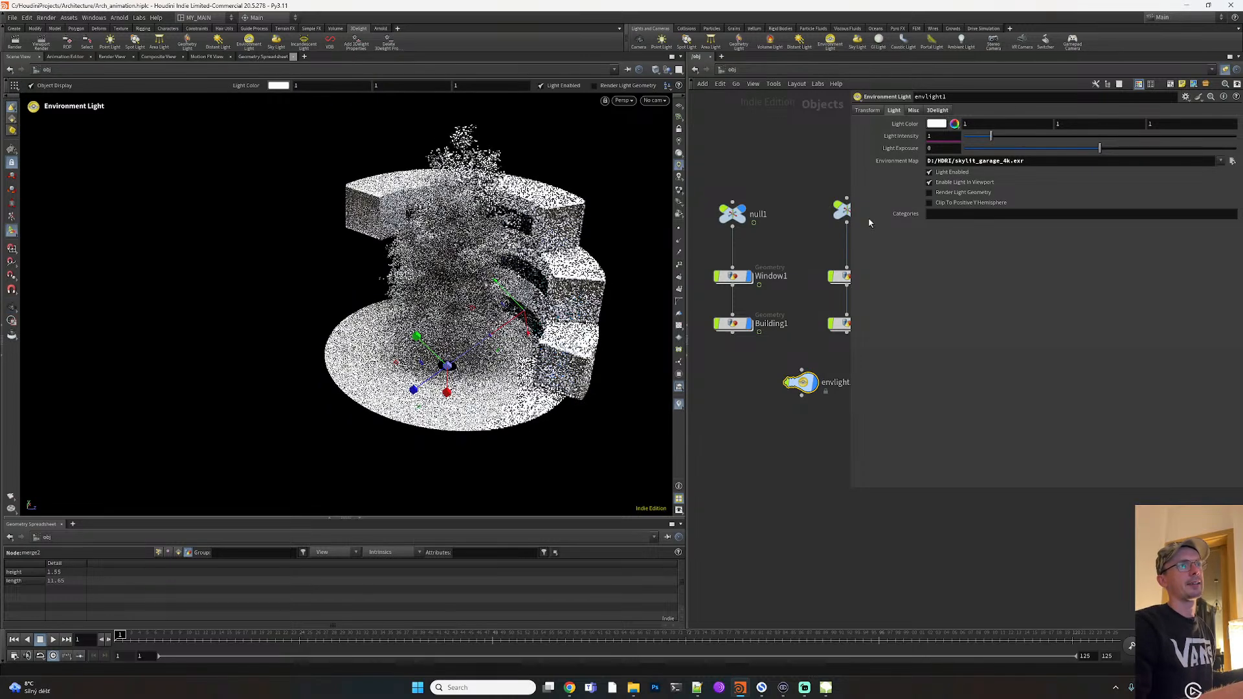
# Set the environment light's intensity to 0.8 and inspect the lower building segments up close in the live render
pyautogui.moveTo(947, 137); pyautogui.dragTo(891, 132)
pyautogui.write('0.8')
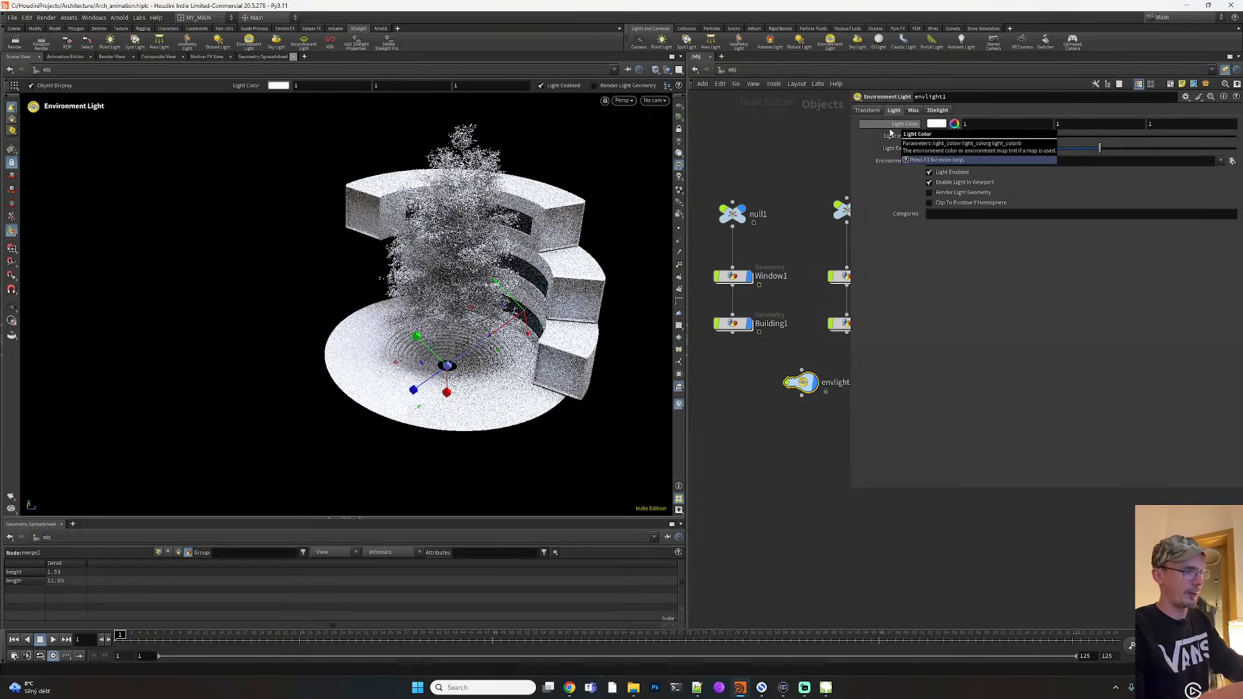
pyautogui.press('Return')
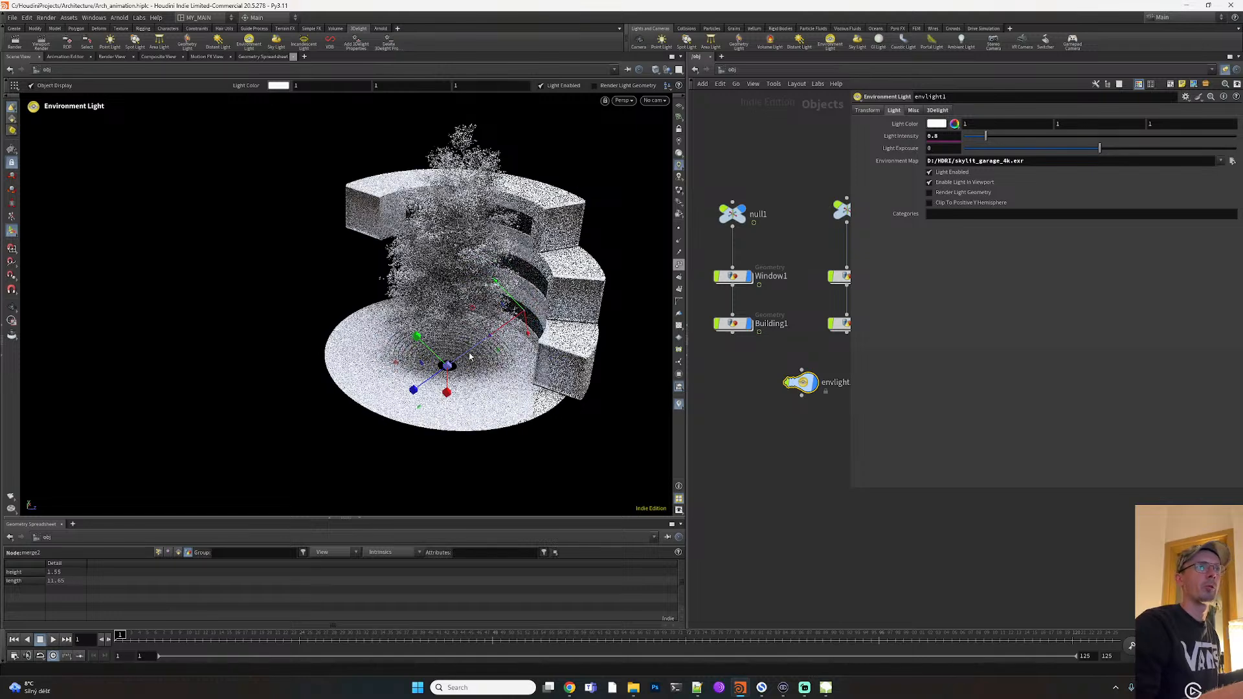
pyautogui.press('Escape')
pyautogui.keyDown('alt'); pyautogui.moveTo(539, 367); pyautogui.dragTo(647, 321, button='right'); pyautogui.keyUp('alt')
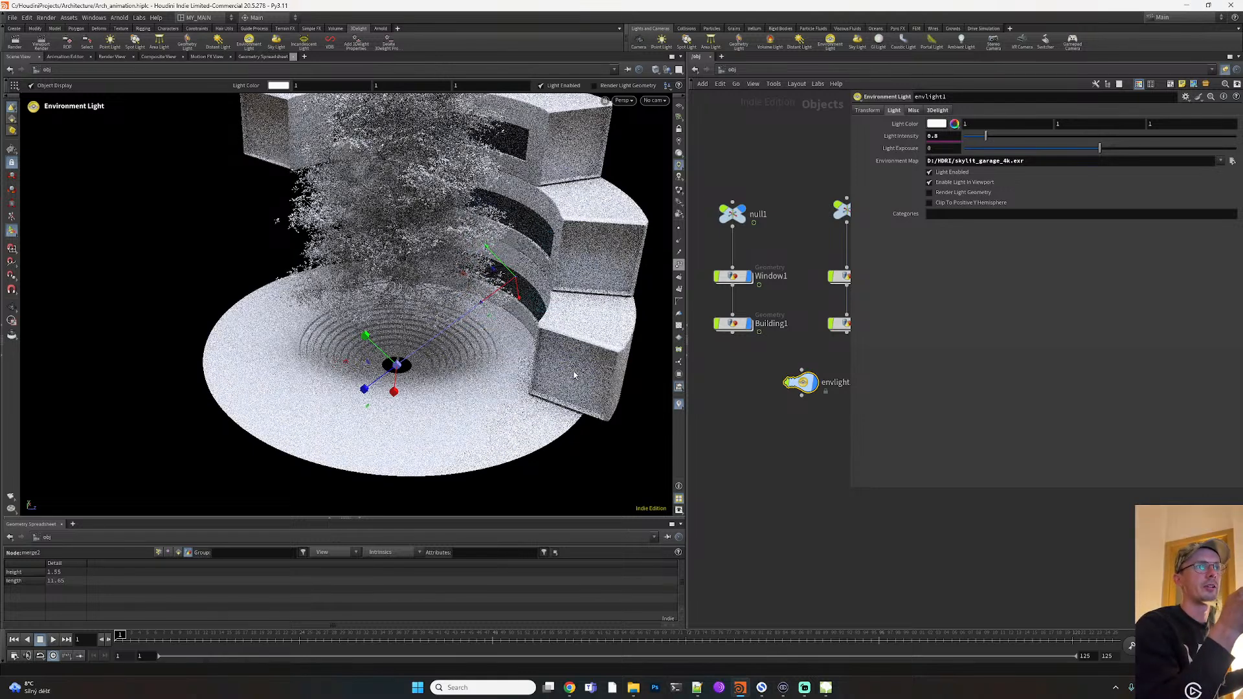
pyautogui.keyDown('alt'); pyautogui.moveTo(574, 374); pyautogui.dragTo(619, 359, button='right'); pyautogui.keyUp('alt')
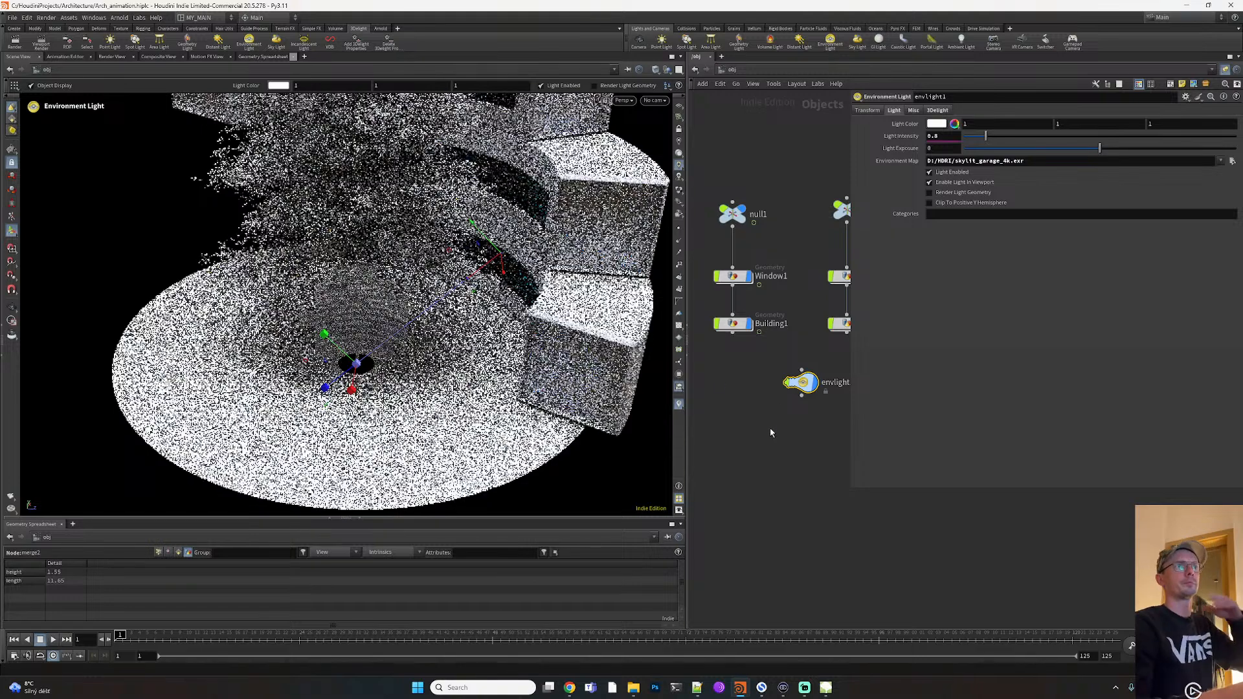
# Check the material assigned to Window3 and abort the 3Delight viewport render
pyautogui.moveTo(773, 427); pyautogui.dragTo(700, 372, button='middle')
pyautogui.moveTo(803, 324); pyautogui.dragTo(775, 334, button='middle')
pyautogui.scroll(-3, 774, 334)
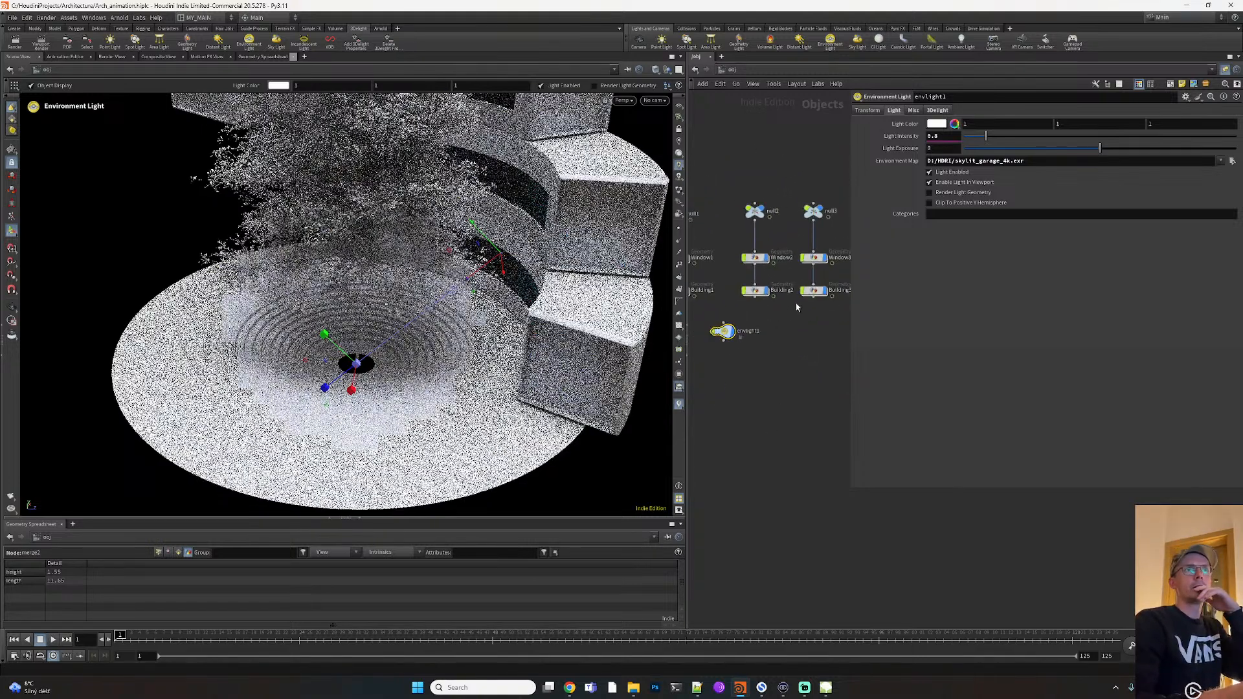
pyautogui.click(813, 257)
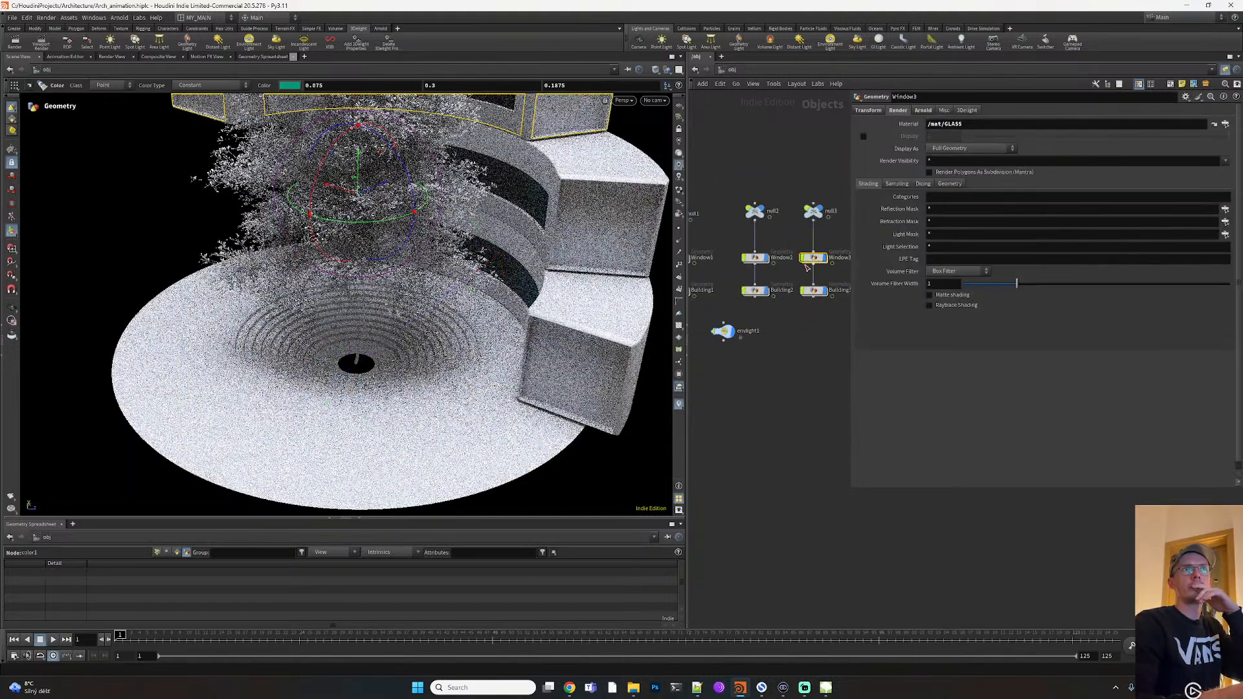
pyautogui.press('5')
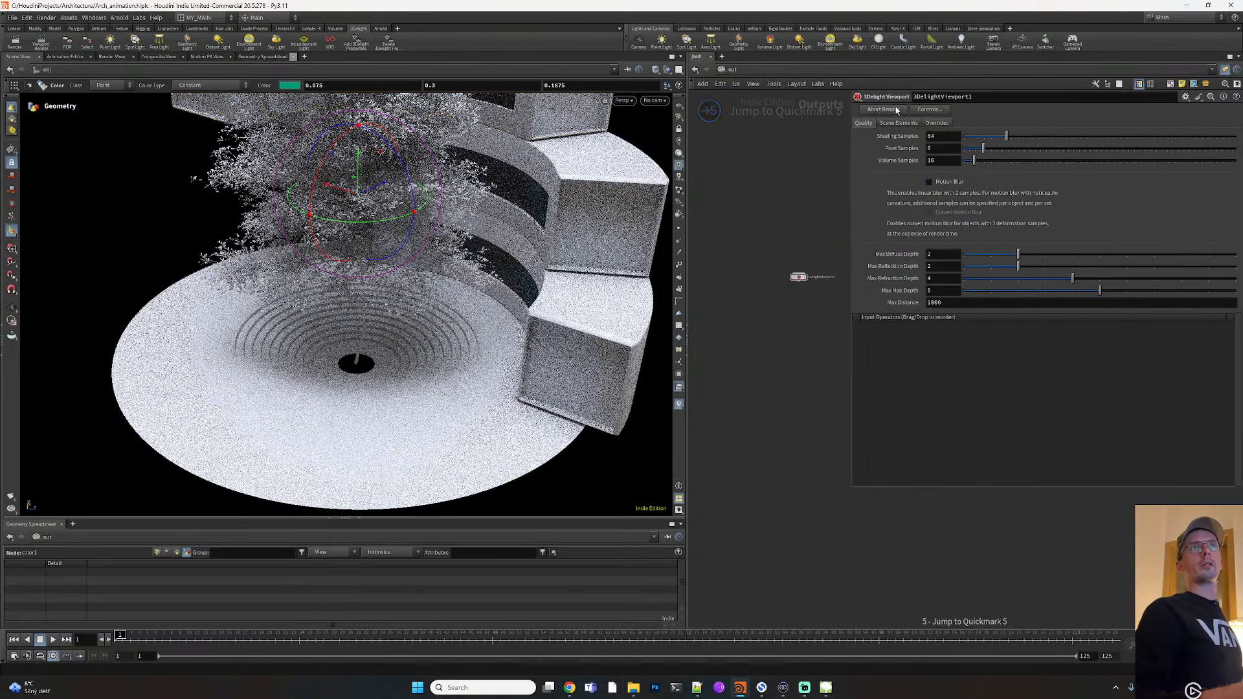
pyautogui.press('1')
# Toggle the display of the Window1 object off and back on
pyautogui.scroll(5, 761, 427)
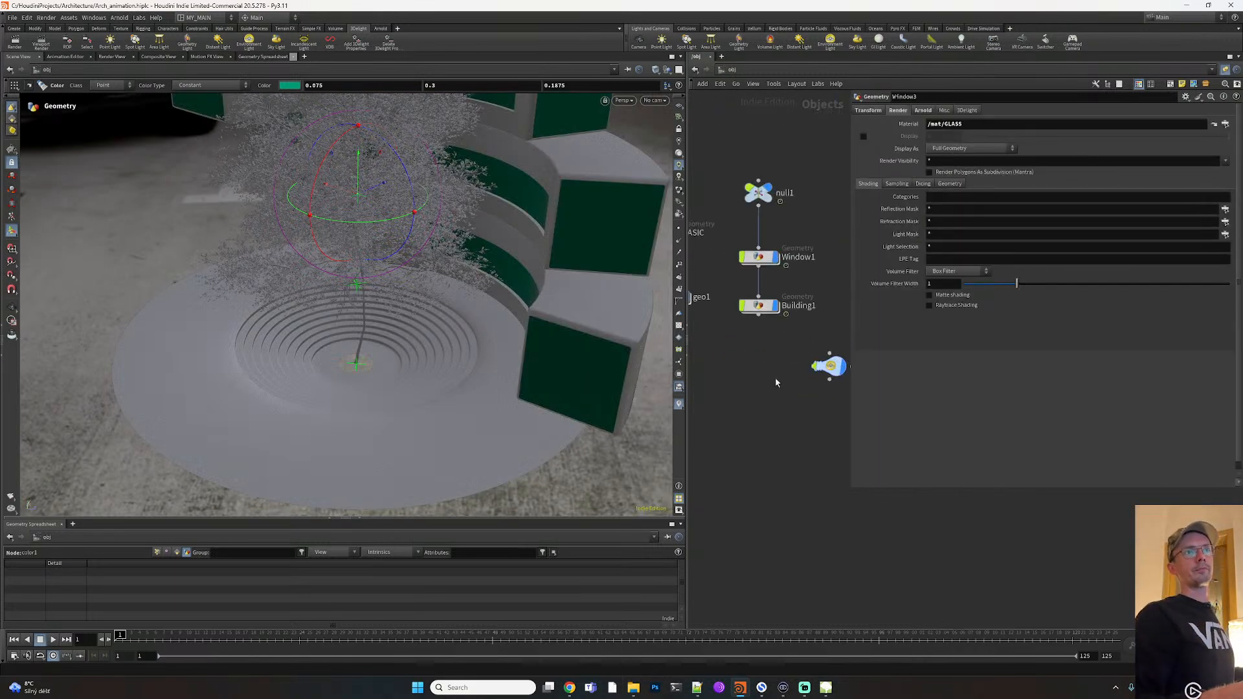
pyautogui.moveTo(734, 304); pyautogui.dragTo(759, 299, button='middle')
pyautogui.click(741, 273)
pyautogui.click(742, 274)
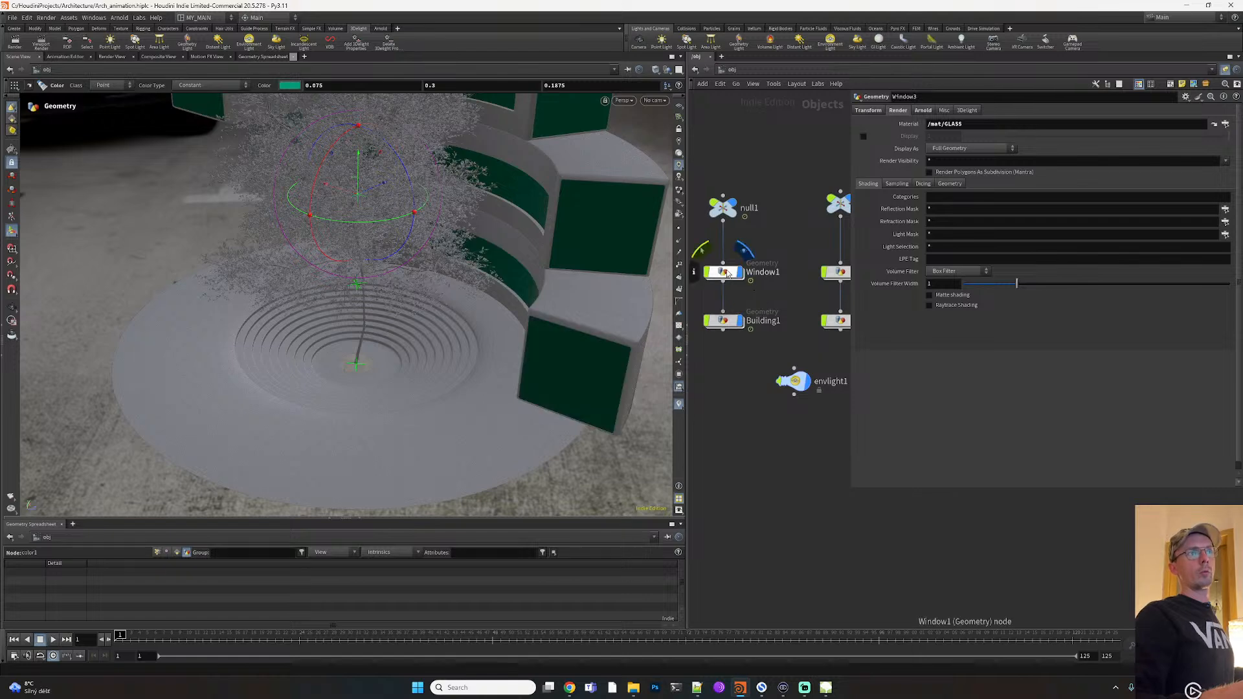
# Inspect the node networks inside the Window1, Building1 and geo1 objects
pyautogui.doubleClick(726, 272)
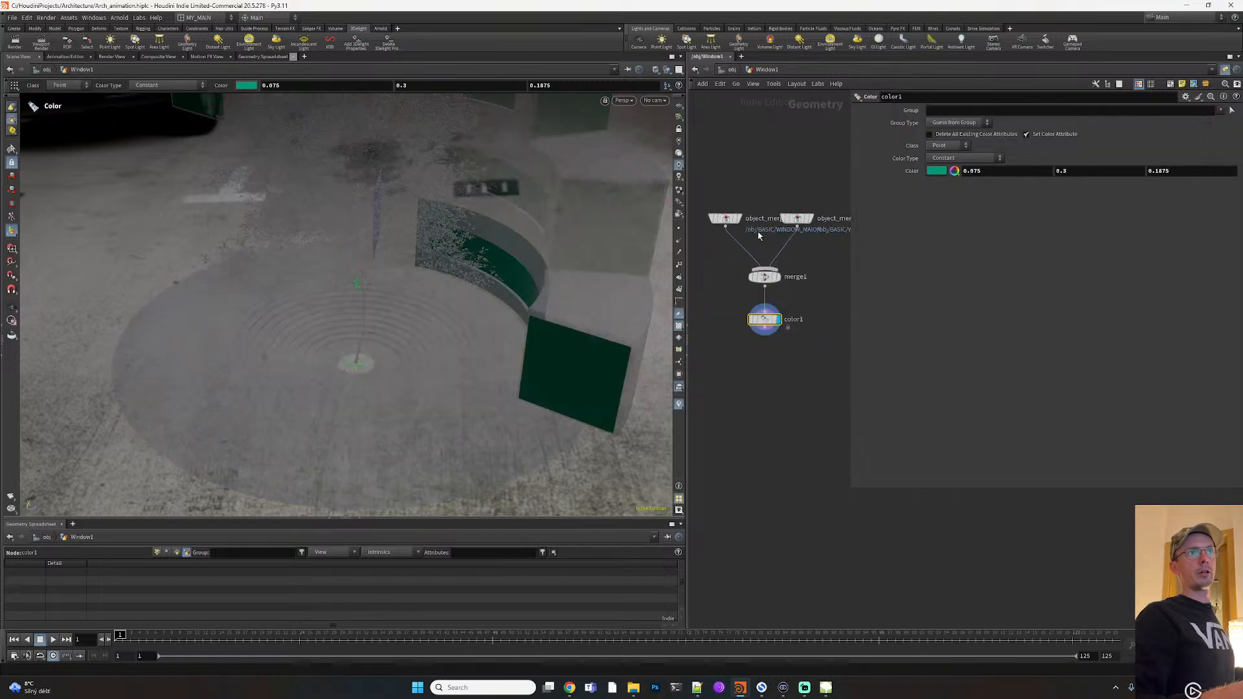
pyautogui.click(729, 70)
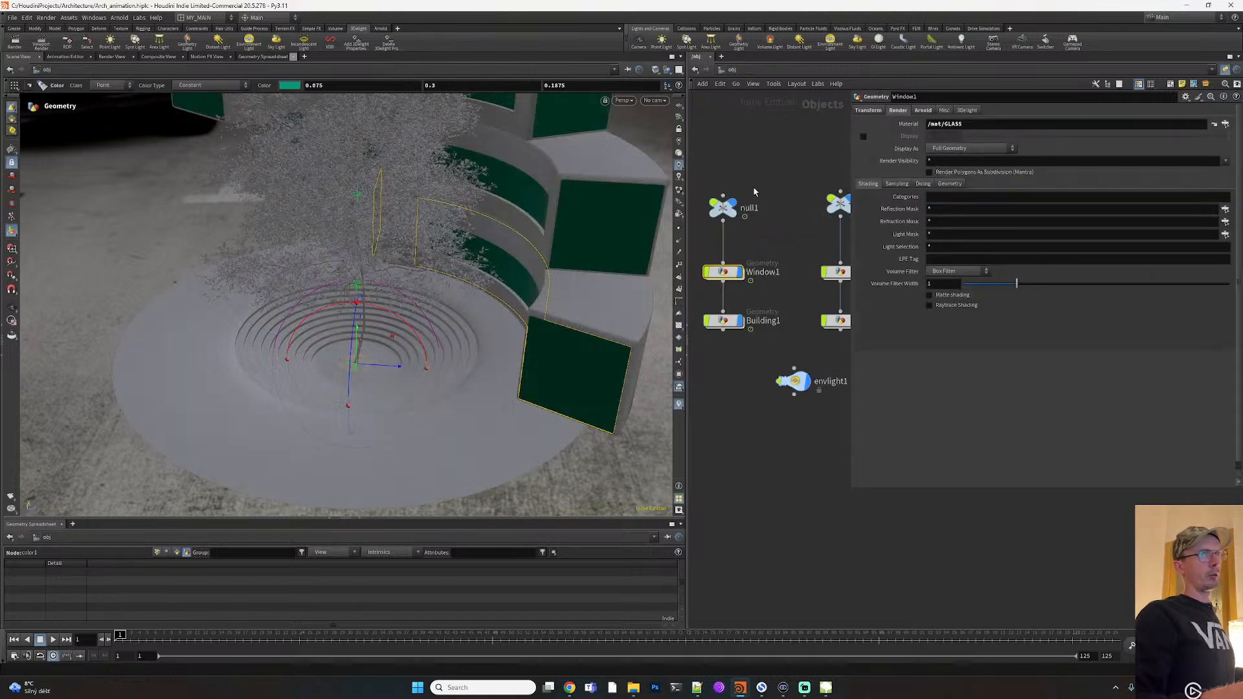
pyautogui.doubleClick(723, 320)
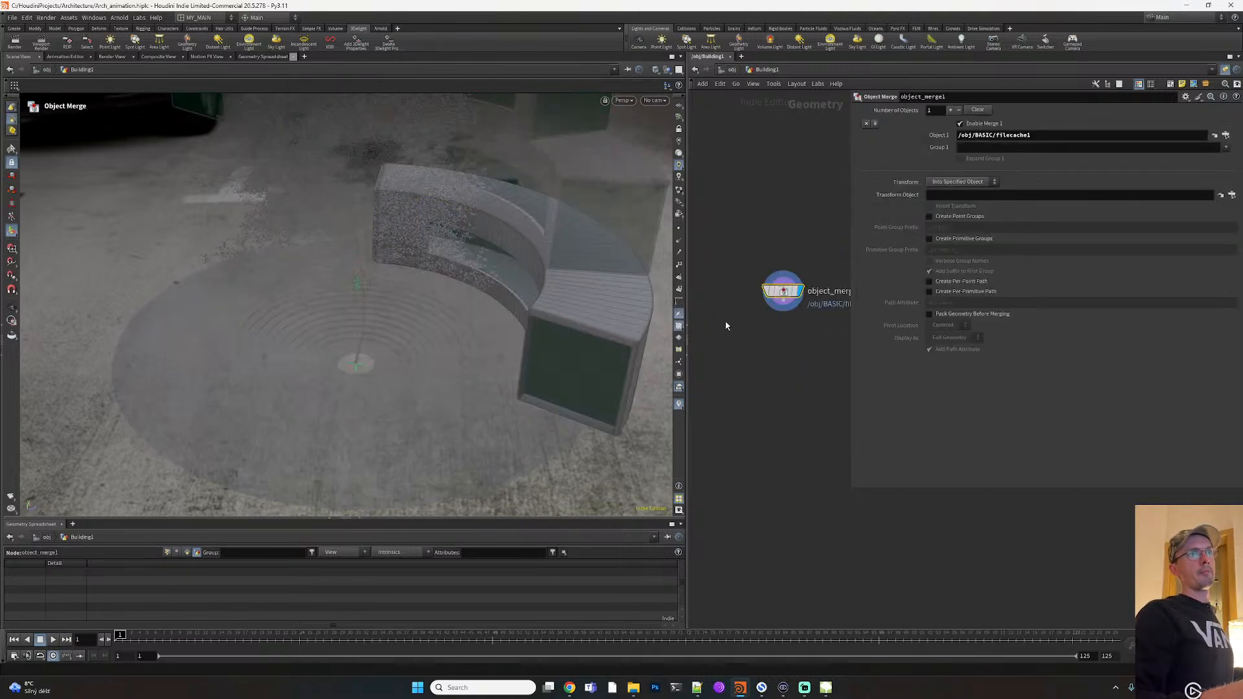
pyautogui.click(731, 69)
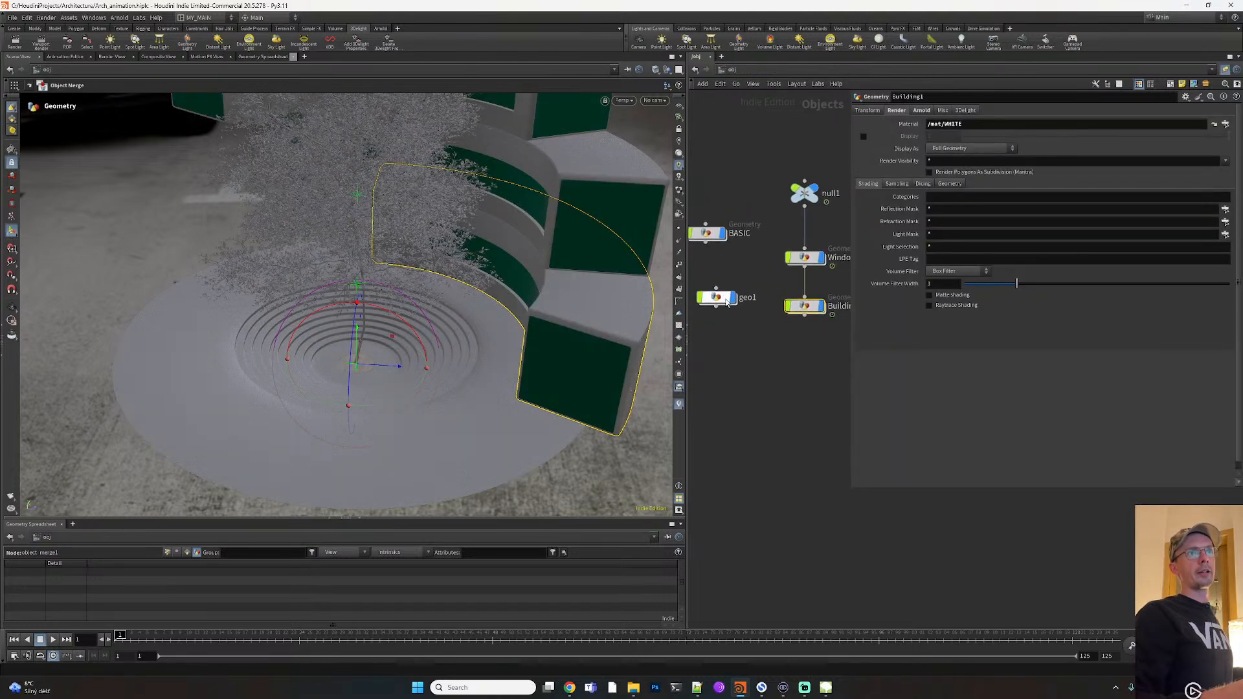
pyautogui.doubleClick(726, 301)
pyautogui.click(731, 69)
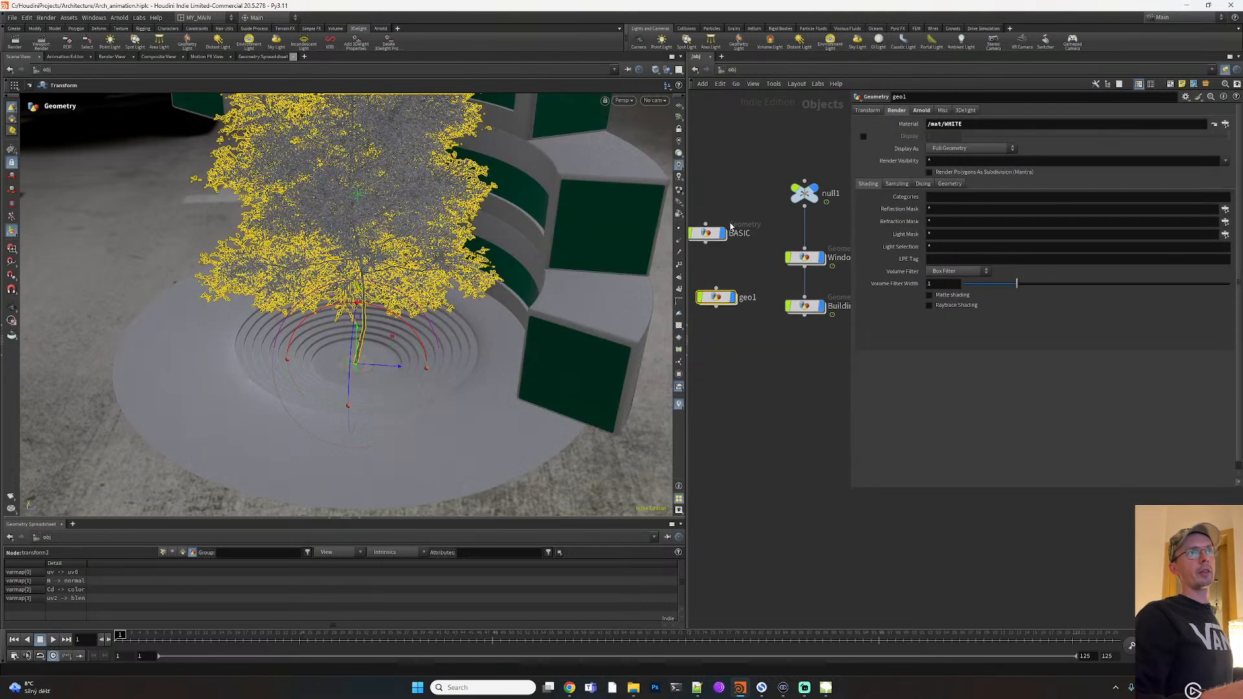
# Open the BASIC network and examine the outputs of boolean1 and the WINDOW_MAION branch
pyautogui.doubleClick(712, 234)
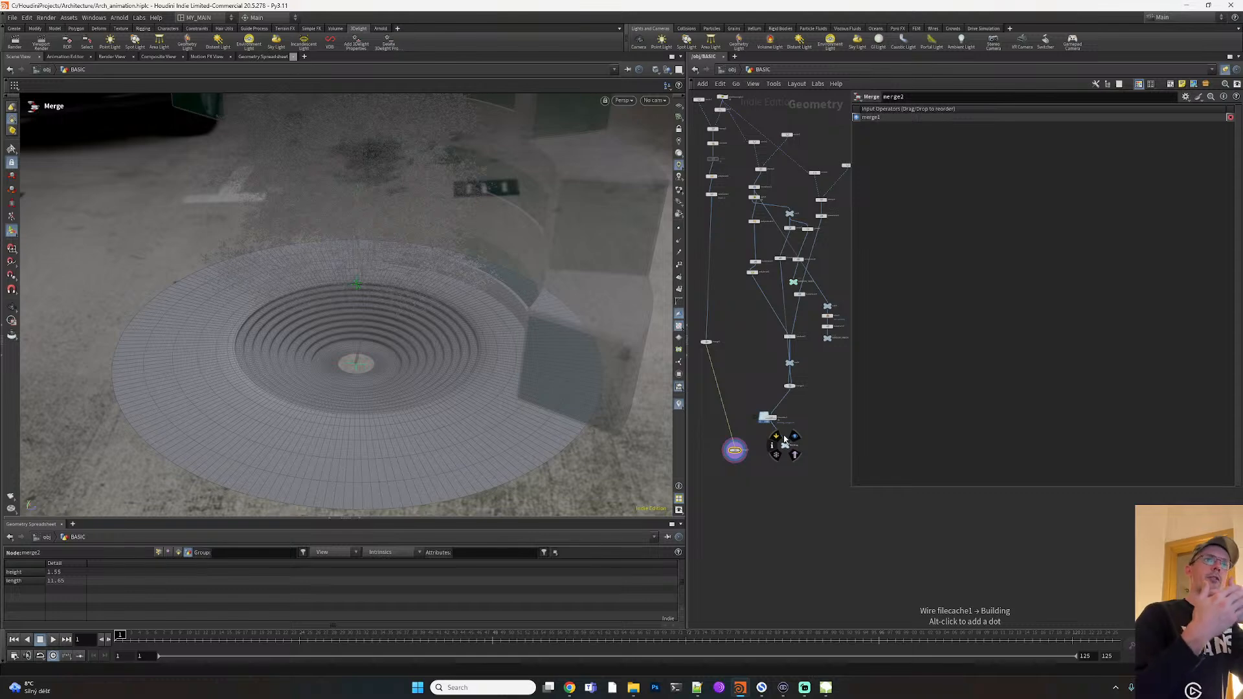
pyautogui.scroll(5, 813, 388)
pyautogui.moveTo(805, 354); pyautogui.dragTo(794, 386, button='middle')
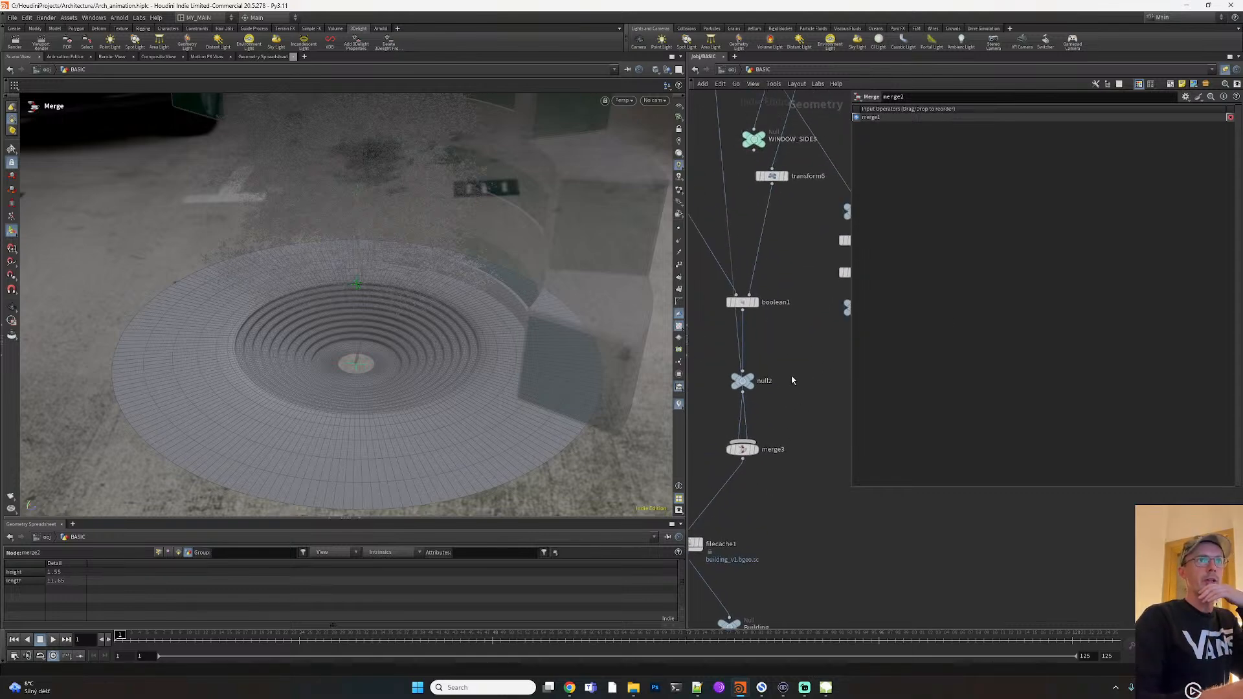
pyautogui.click(755, 302)
pyautogui.click(743, 303)
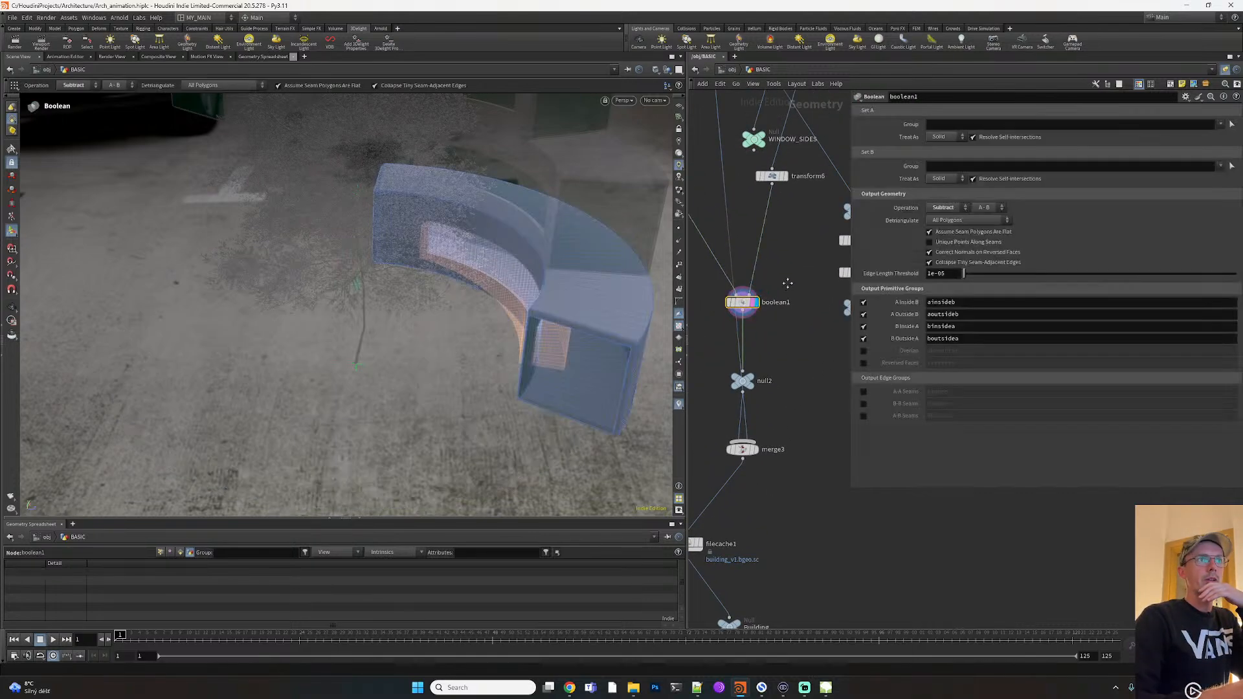
pyautogui.moveTo(789, 285); pyautogui.dragTo(724, 324, button='middle')
pyautogui.moveTo(774, 371); pyautogui.dragTo(803, 437, button='middle')
pyautogui.click(766, 317)
pyautogui.click(750, 334)
pyautogui.click(766, 351)
pyautogui.scroll(-3, 802, 437)
pyautogui.moveTo(800, 301); pyautogui.dragTo(810, 349, button='middle')
pyautogui.scroll(3, 768, 375)
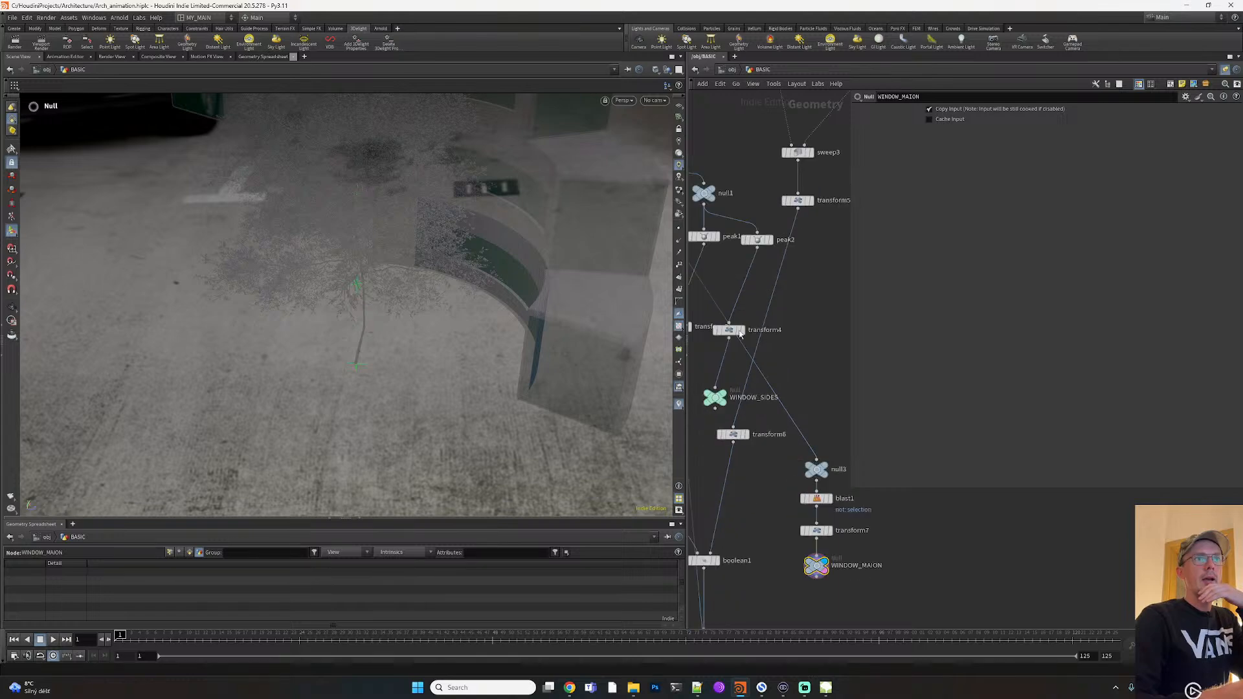
# Display transform4 and transform3 in turn to examine the window side geometry feeding the boolean
pyautogui.click(742, 330)
pyautogui.click(730, 330)
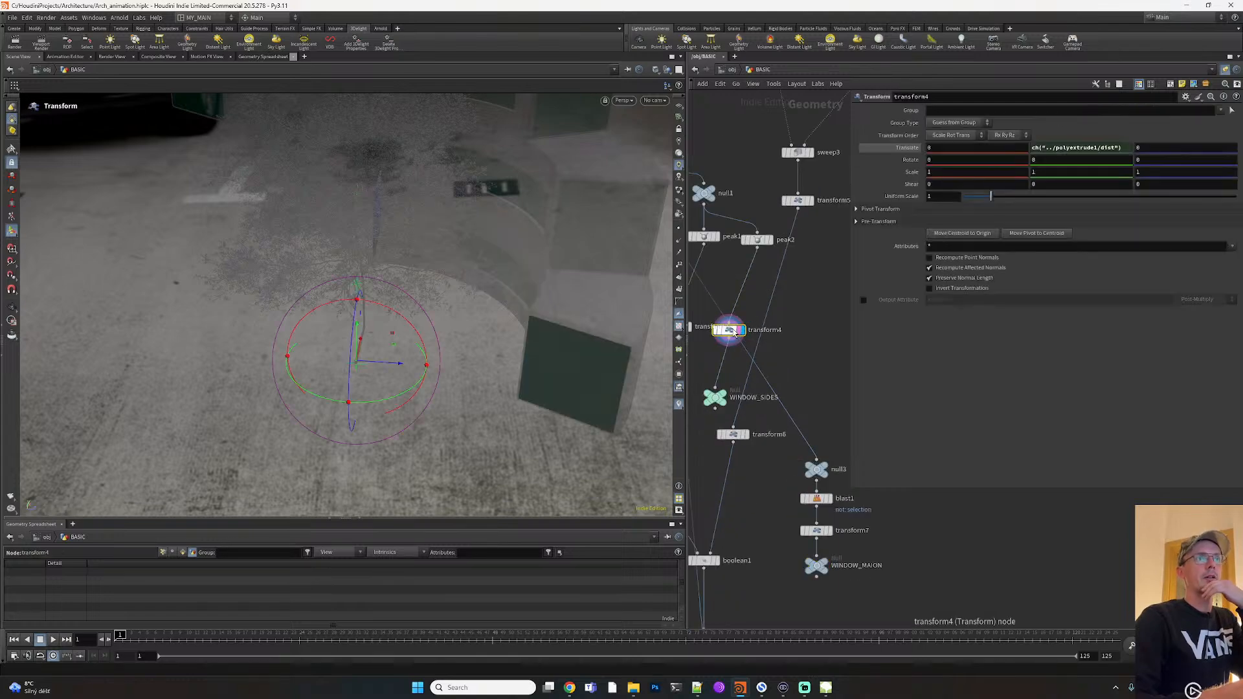
pyautogui.moveTo(736, 374); pyautogui.dragTo(761, 345, button='middle')
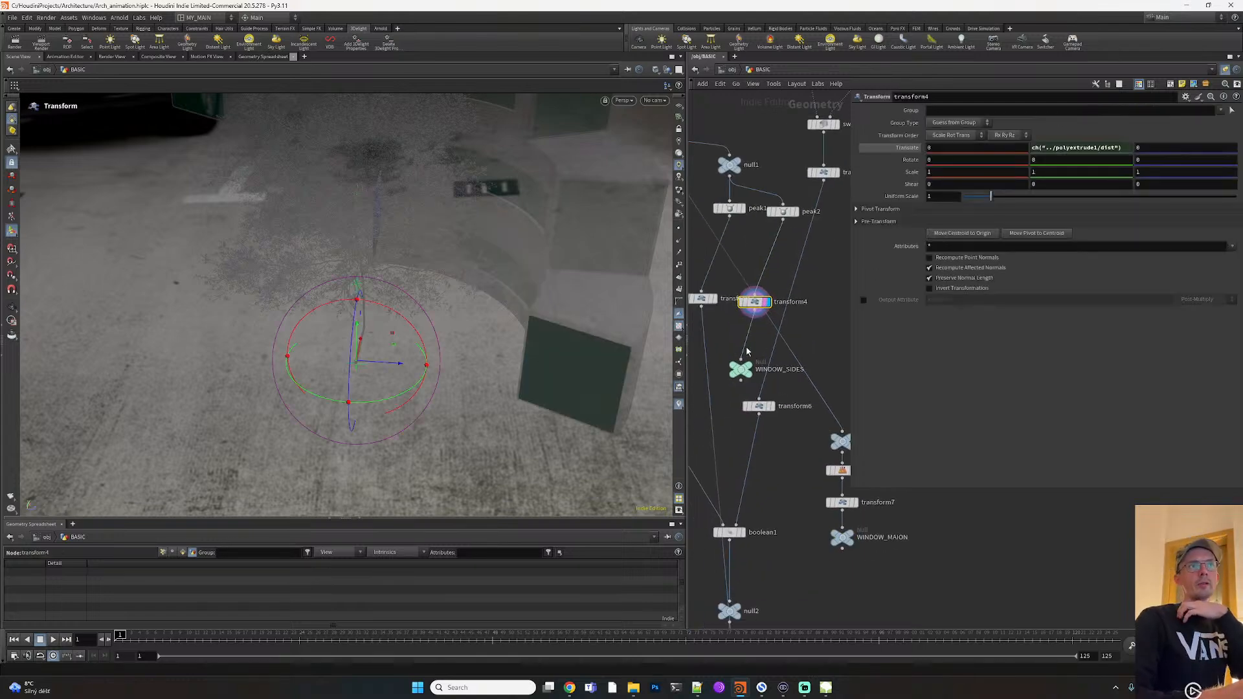
pyautogui.click(713, 299)
pyautogui.click(705, 299)
pyautogui.moveTo(724, 338); pyautogui.dragTo(776, 319, button='middle')
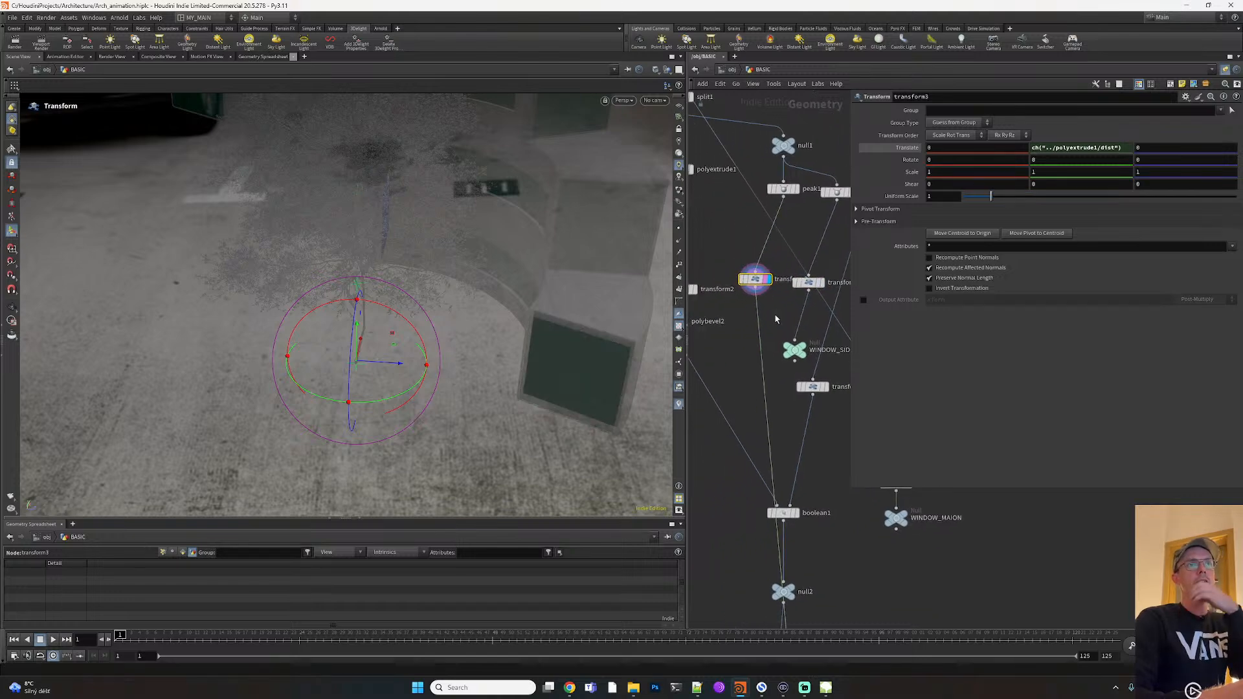
pyautogui.moveTo(821, 564); pyautogui.dragTo(816, 470, button='middle')
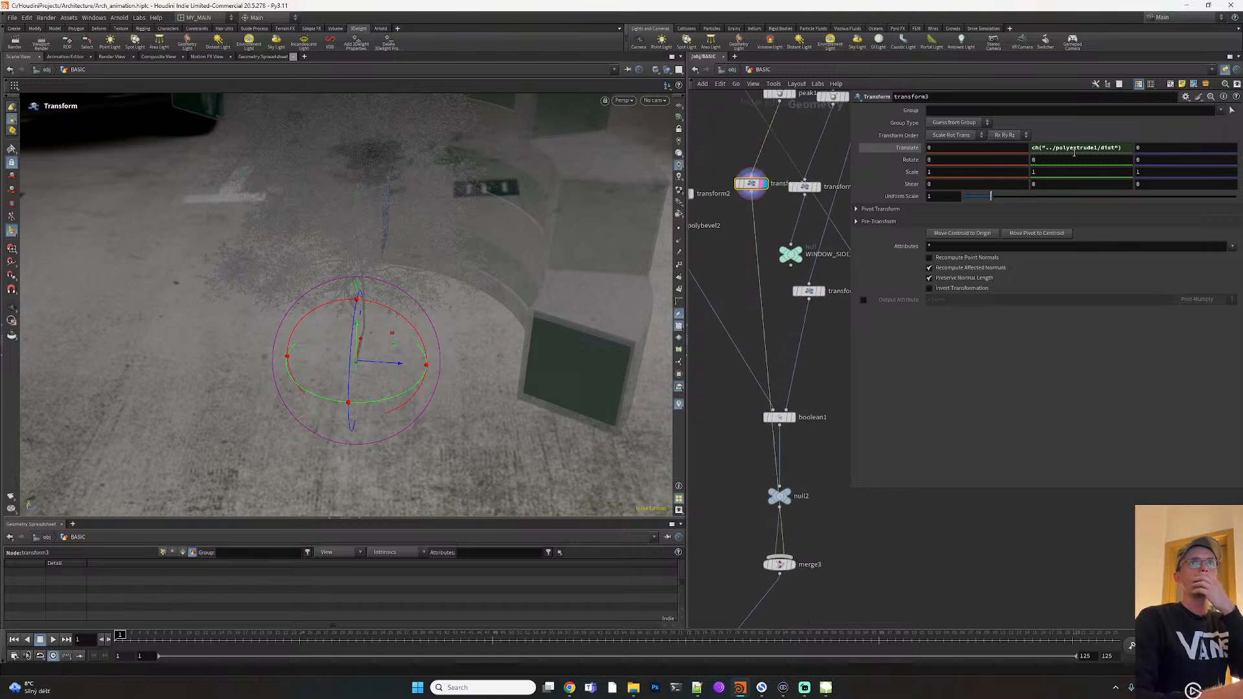
pyautogui.moveTo(804, 117); pyautogui.dragTo(806, 198, button='middle')
# Set the peak1 distance to -1.54, display null2 and return to the object level
pyautogui.click(782, 174)
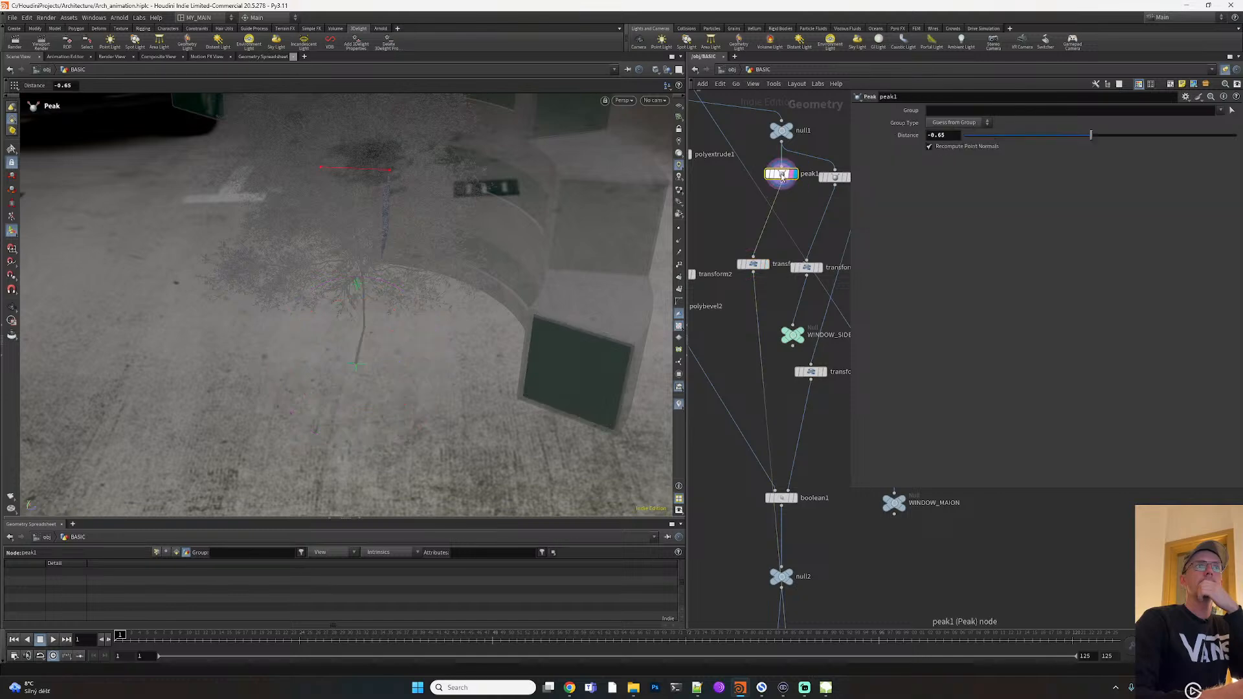
pyautogui.moveTo(1085, 136); pyautogui.dragTo(1077, 136)
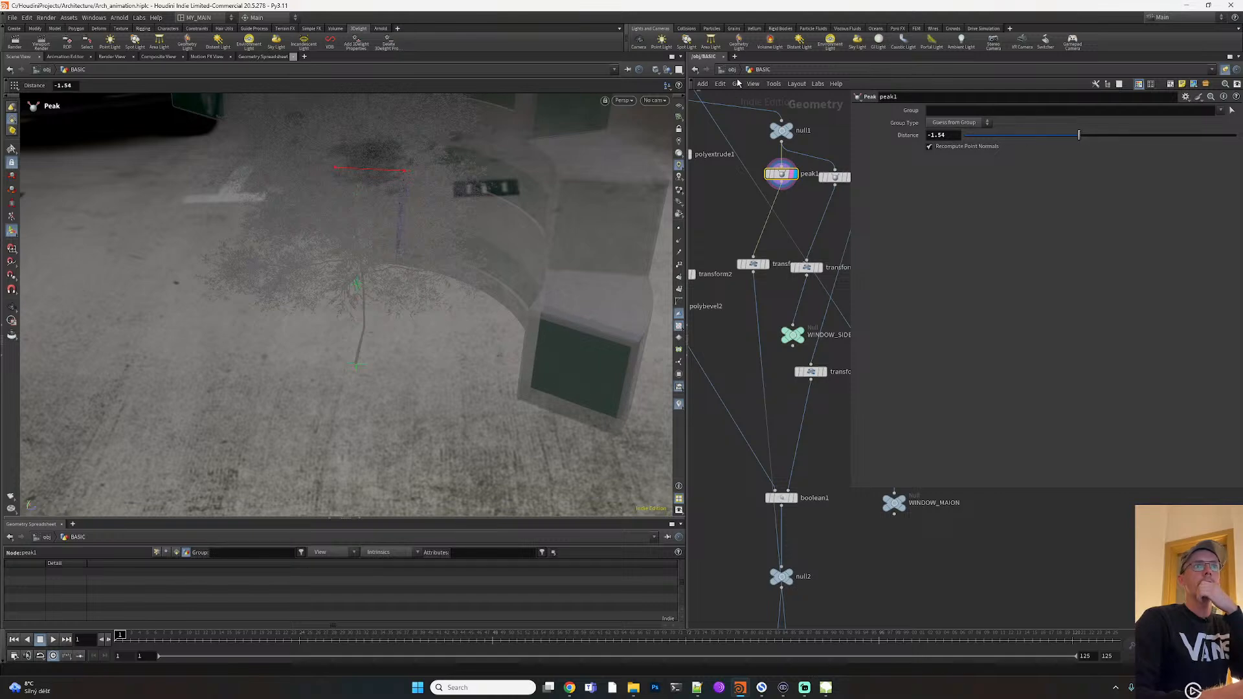
pyautogui.moveTo(792, 577)
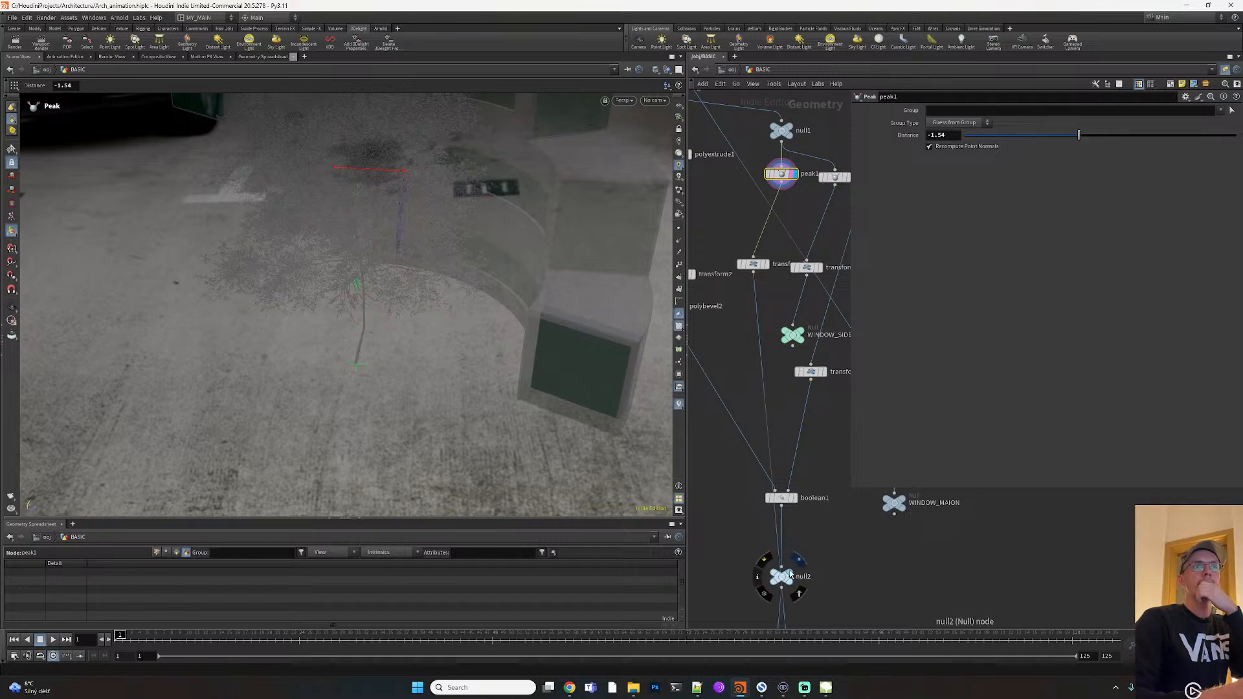
pyautogui.press('r')
pyautogui.click(784, 578)
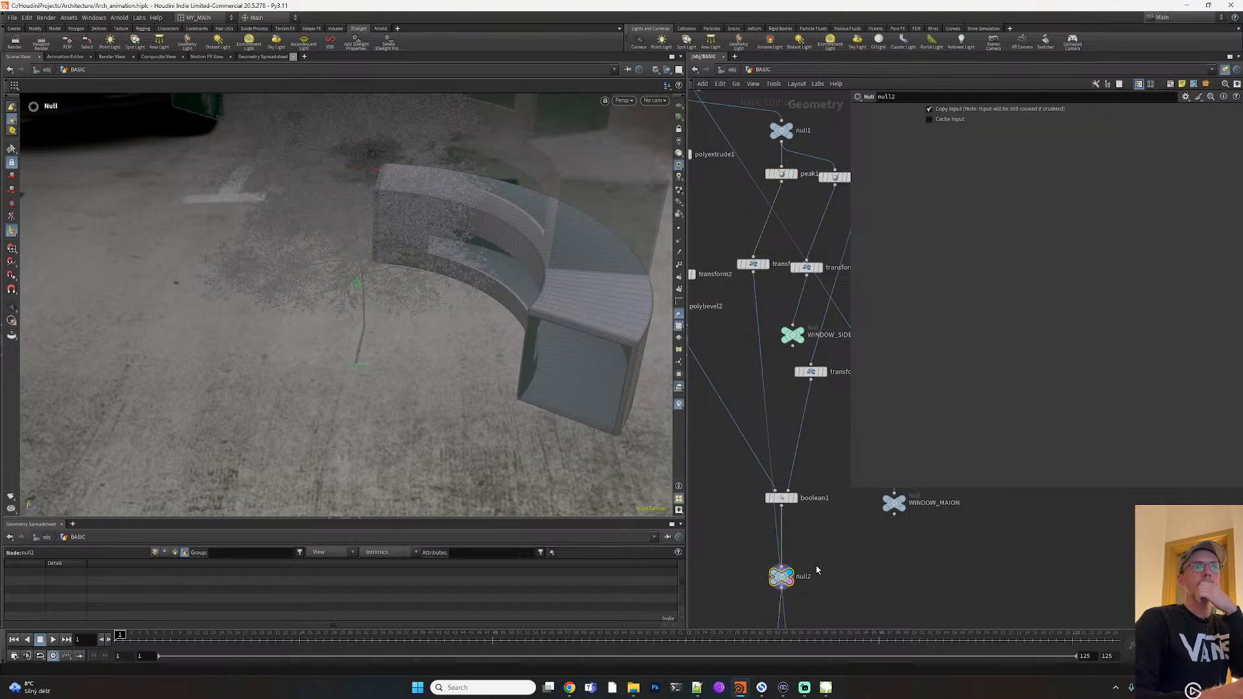
pyautogui.click(731, 69)
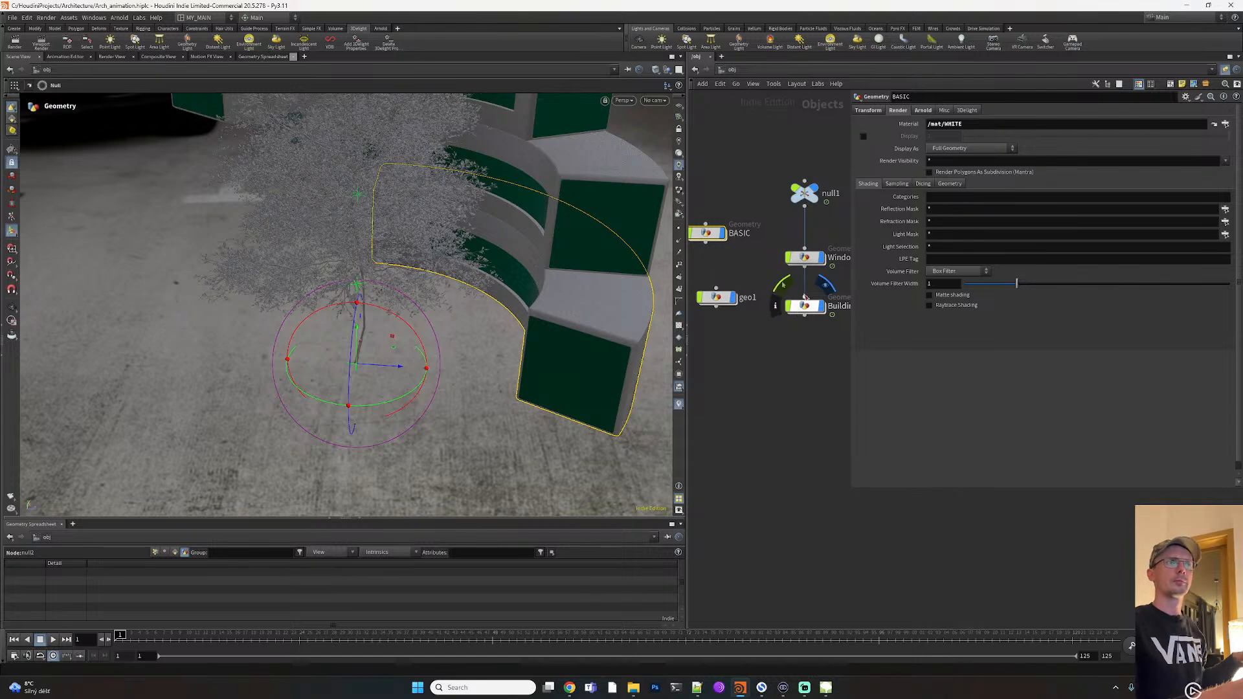
# Check Window1's network and compare the side pieces from transform4 and transform3 inside BASIC
pyautogui.click(806, 259)
pyautogui.doubleClick(806, 259)
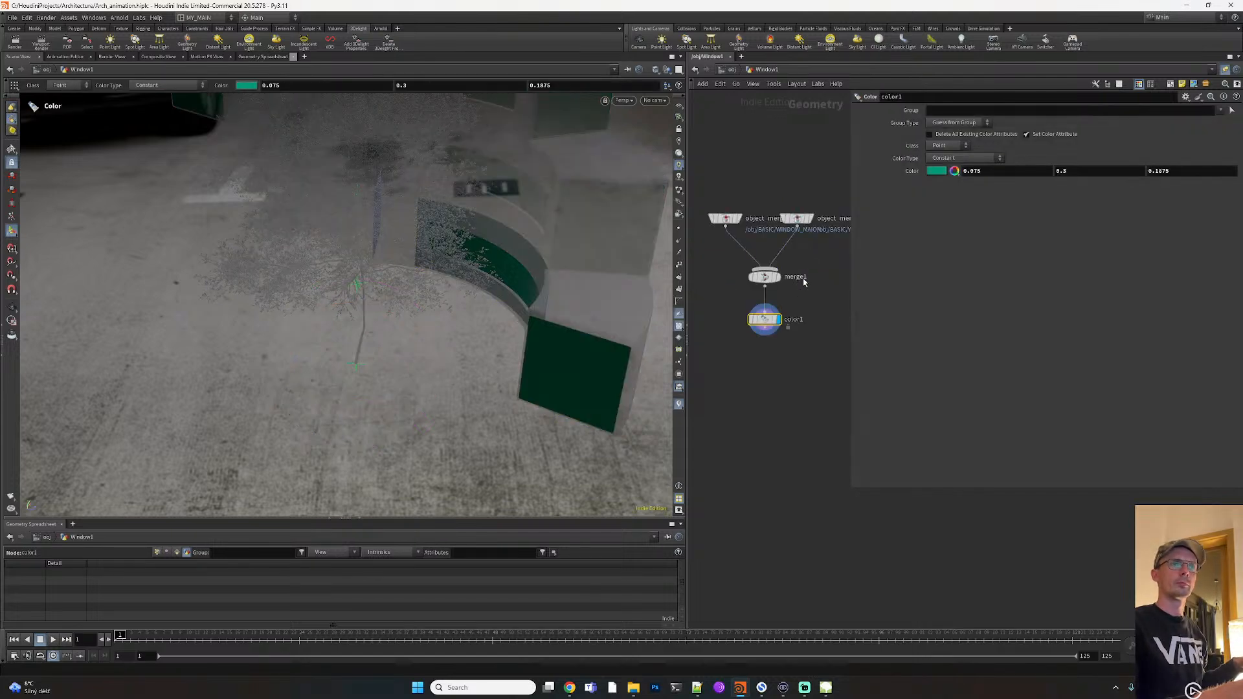
pyautogui.click(732, 69)
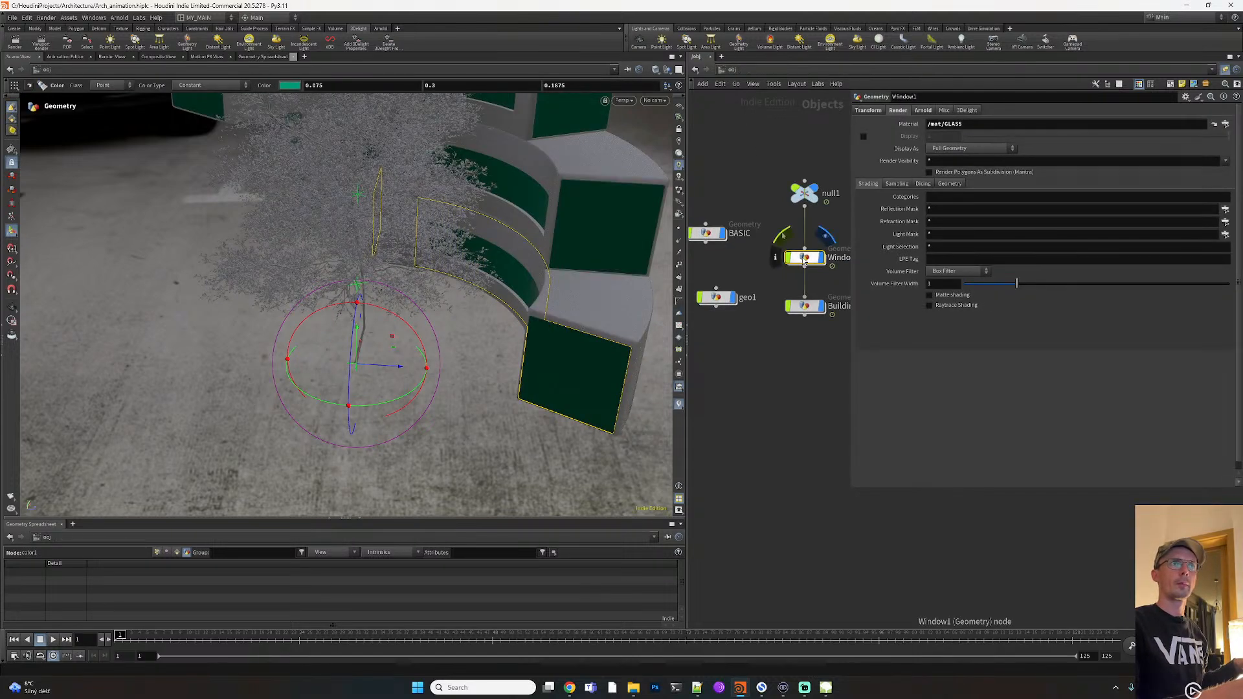
pyautogui.doubleClick(707, 233)
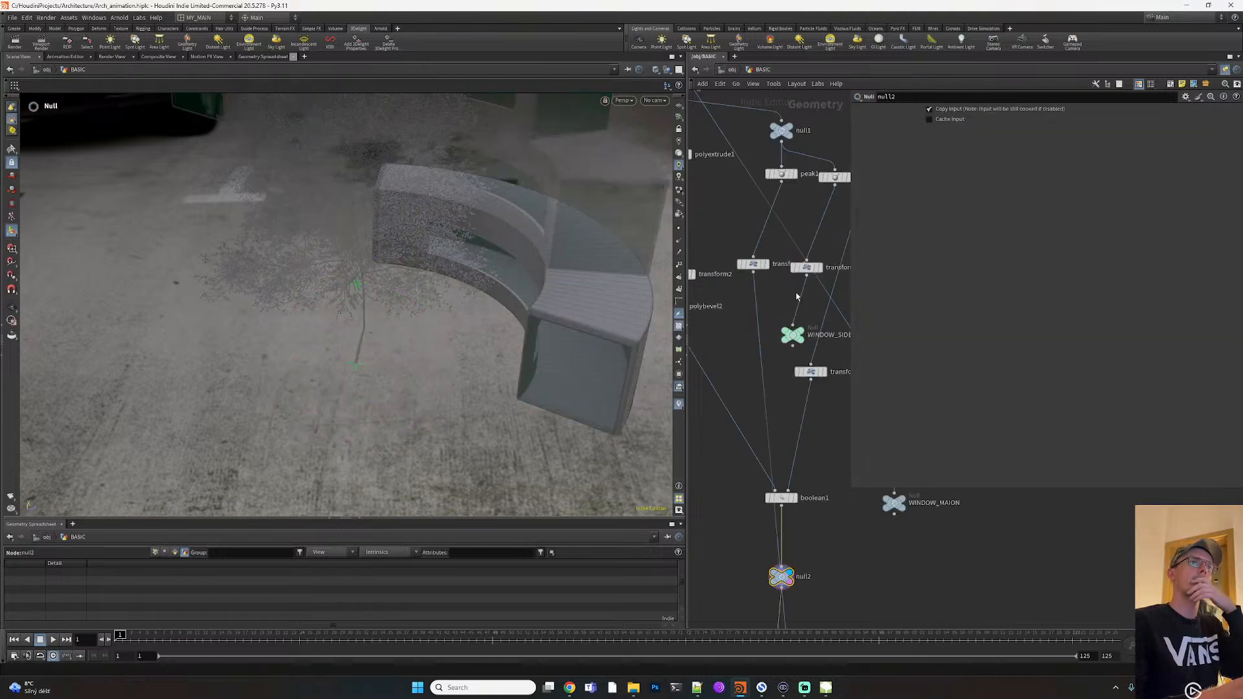
pyautogui.moveTo(770, 386); pyautogui.dragTo(735, 385, button='middle')
pyautogui.scroll(1, 788, 255)
pyautogui.click(782, 272)
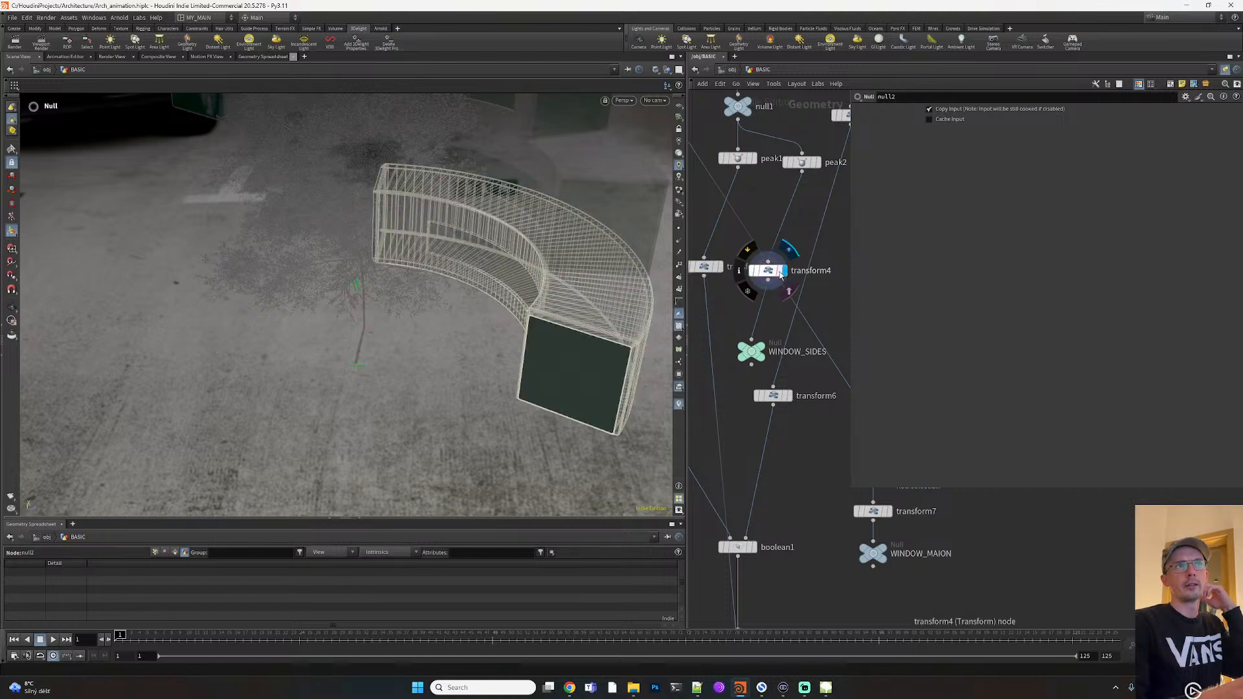
pyautogui.click(773, 271)
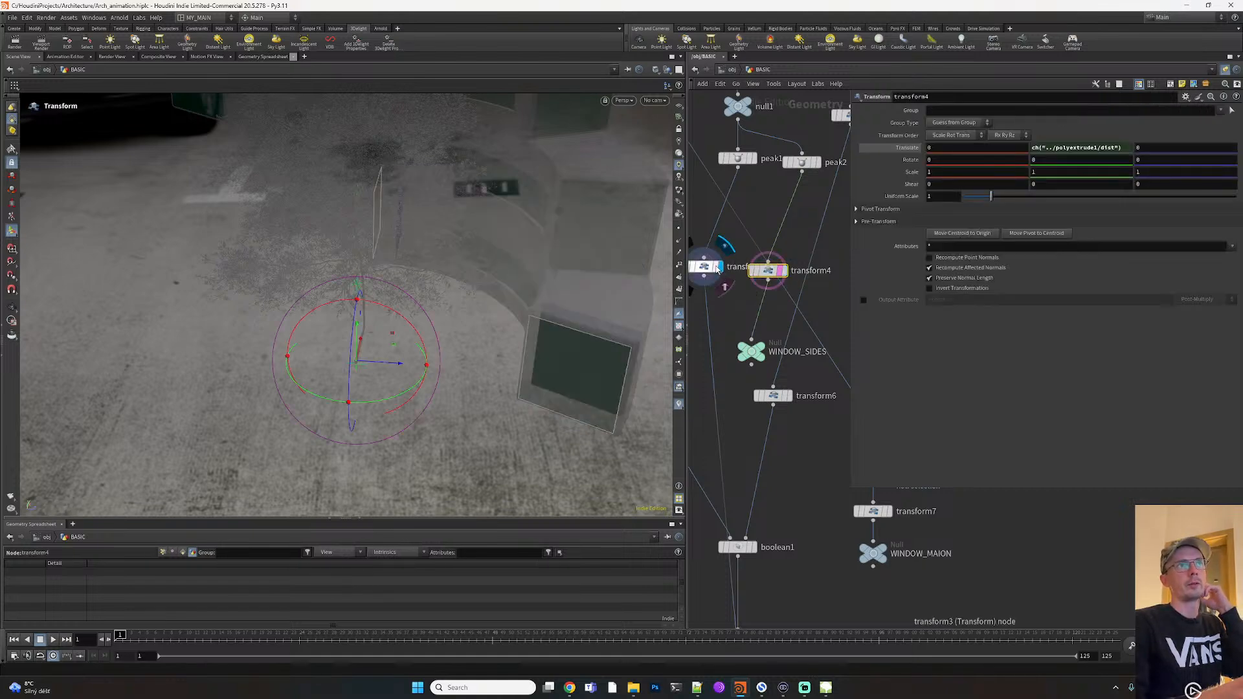
pyautogui.click(702, 271)
pyautogui.moveTo(764, 425); pyautogui.dragTo(794, 494, button='middle')
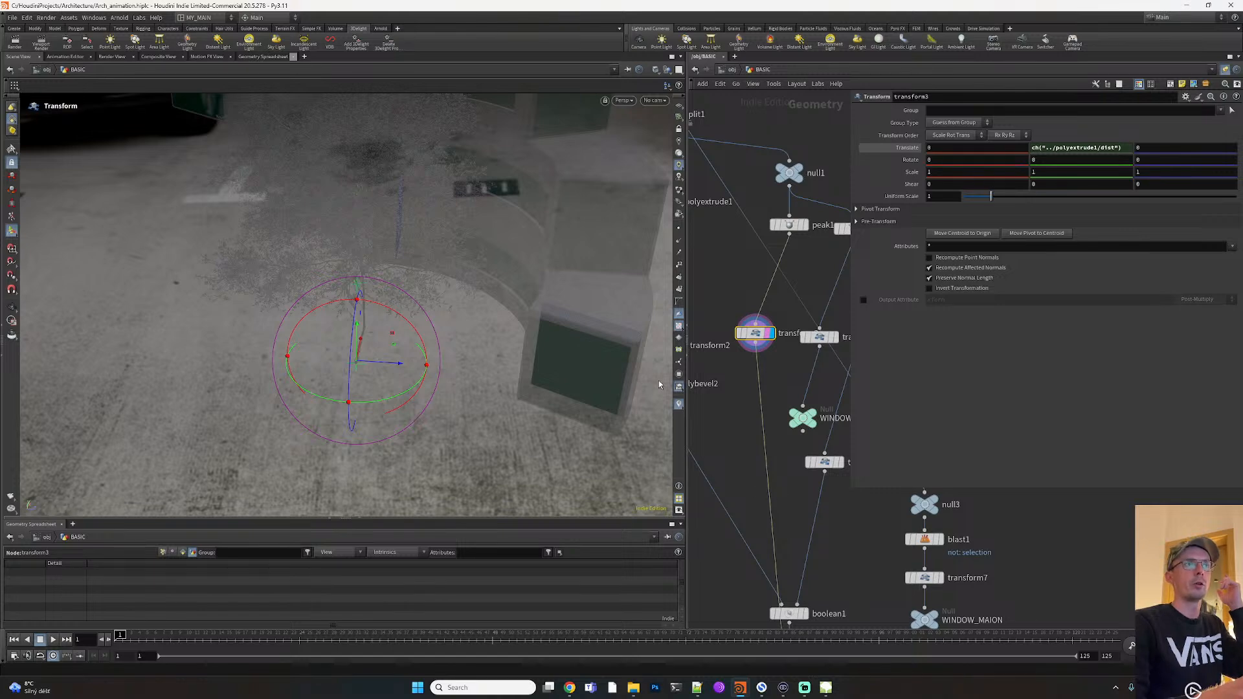
pyautogui.scroll(-3, 754, 408)
pyautogui.scroll(2, 756, 405)
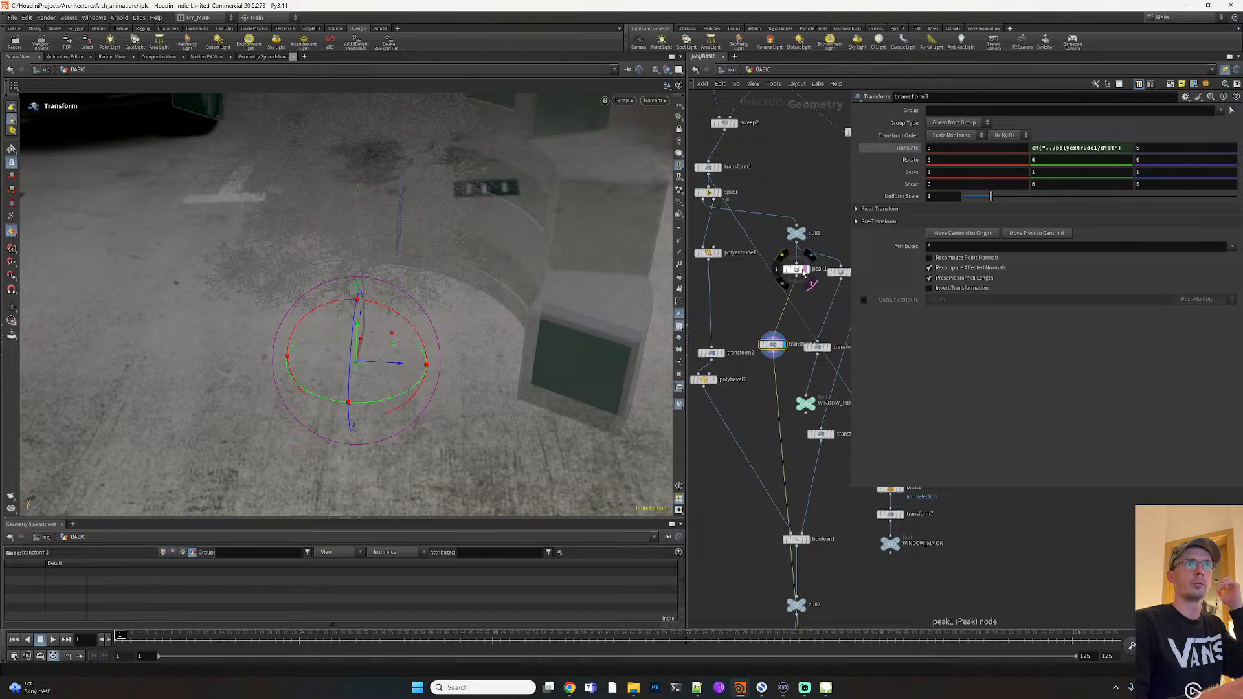
# Display null1 in the BASIC network and run the 3Delight viewport render of the scene
pyautogui.click(798, 234)
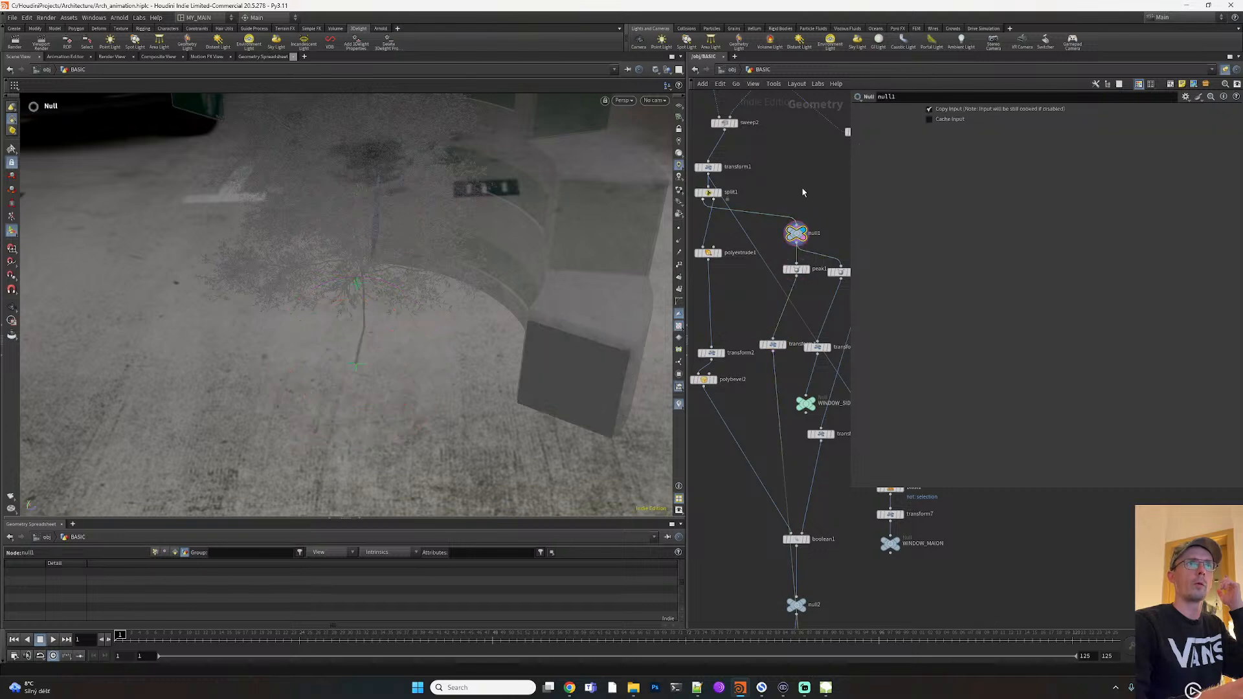
pyautogui.click(733, 69)
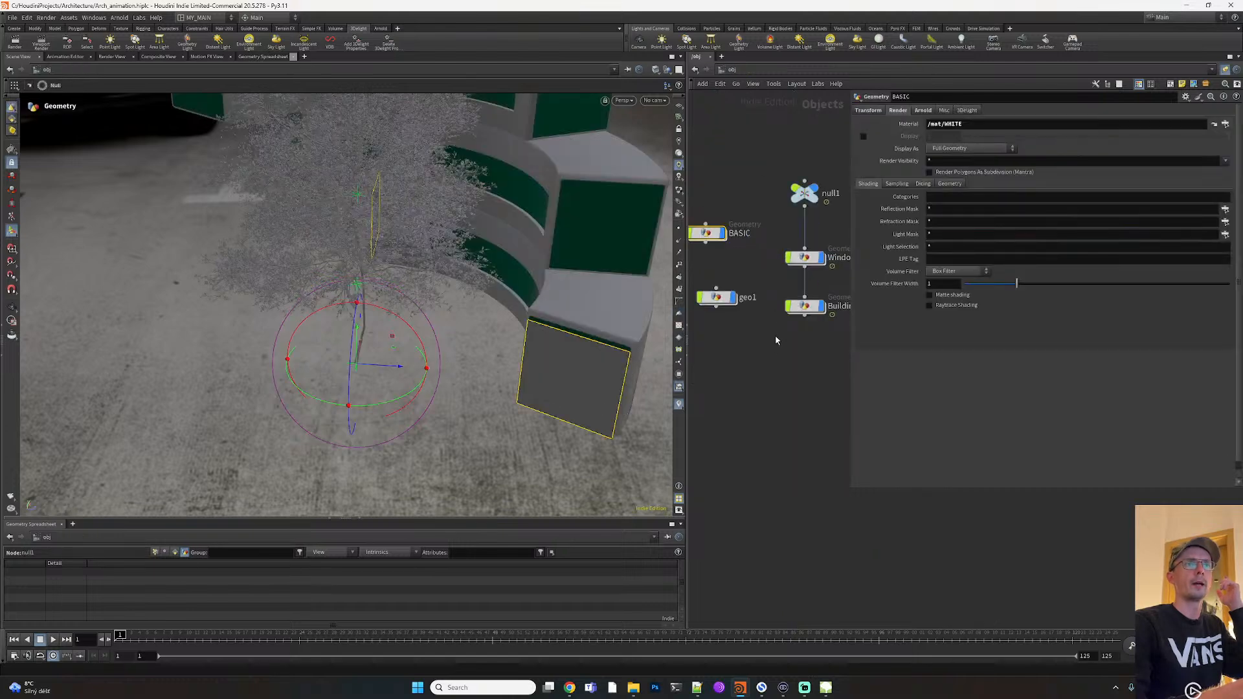
pyautogui.press('5')
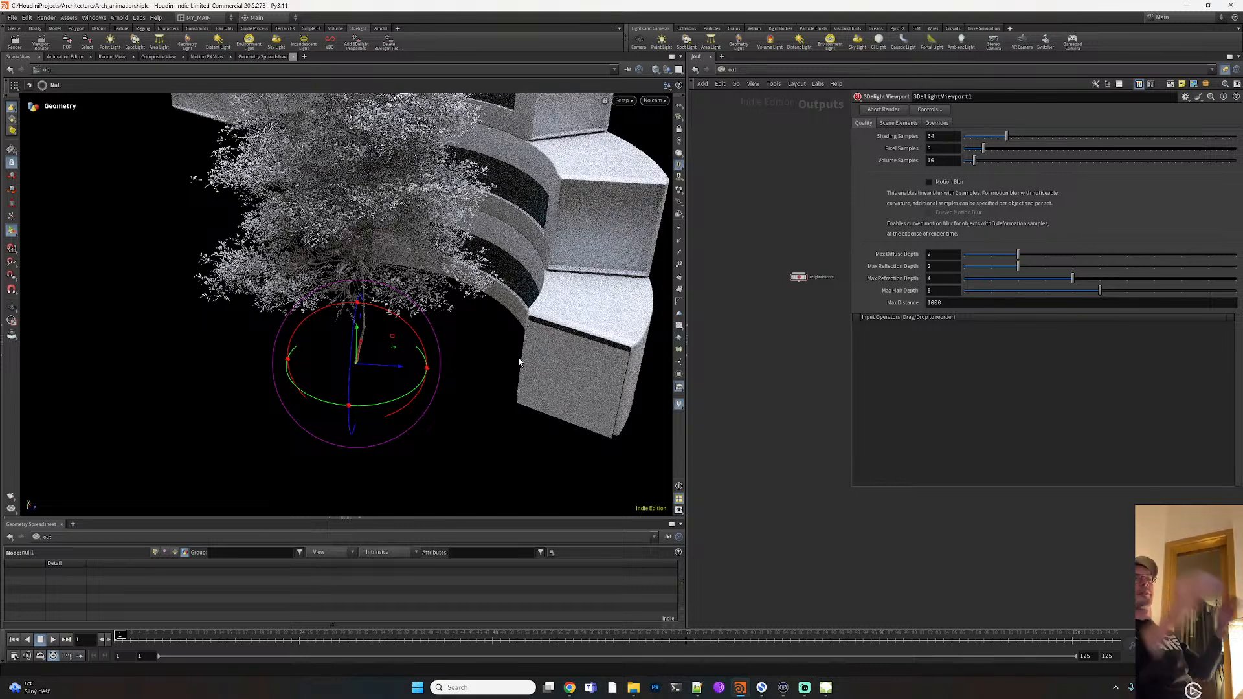
# Save the building geometry to disk from filecache1 in BASIC and bypass that cache node
pyautogui.press('1')
pyautogui.scroll(6, 785, 414)
pyautogui.moveTo(724, 369); pyautogui.dragTo(783, 380, button='middle')
pyautogui.doubleClick(712, 269)
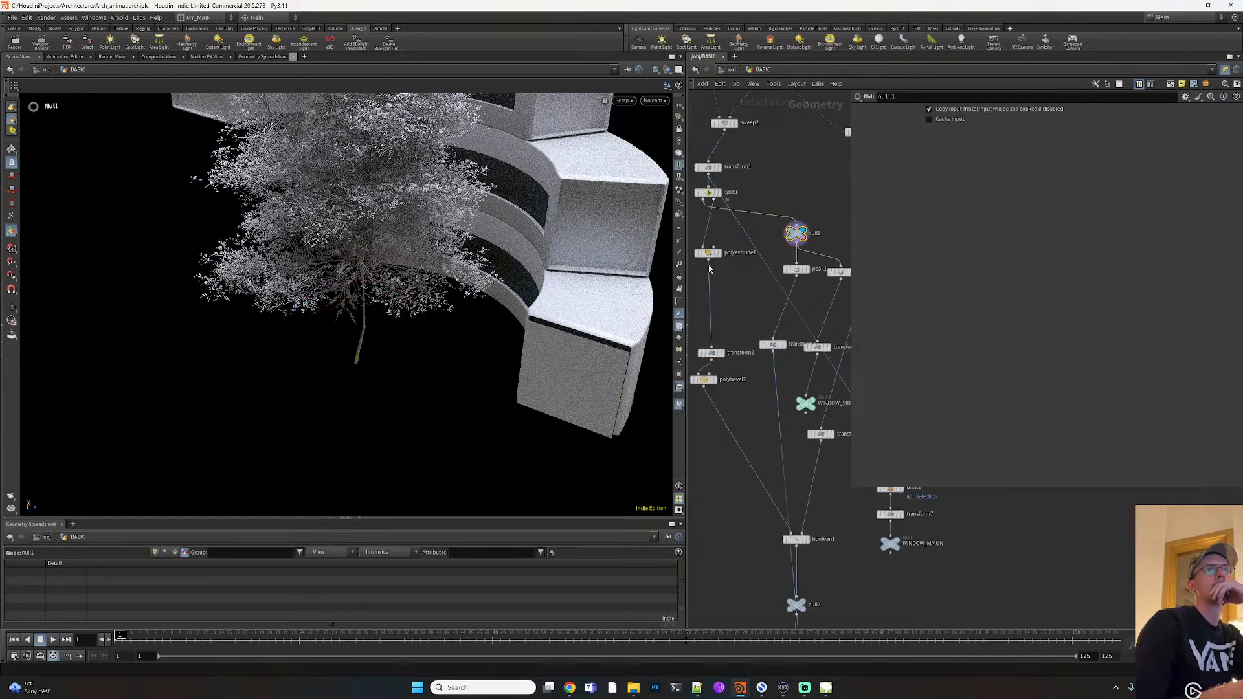
pyautogui.scroll(3, 730, 486)
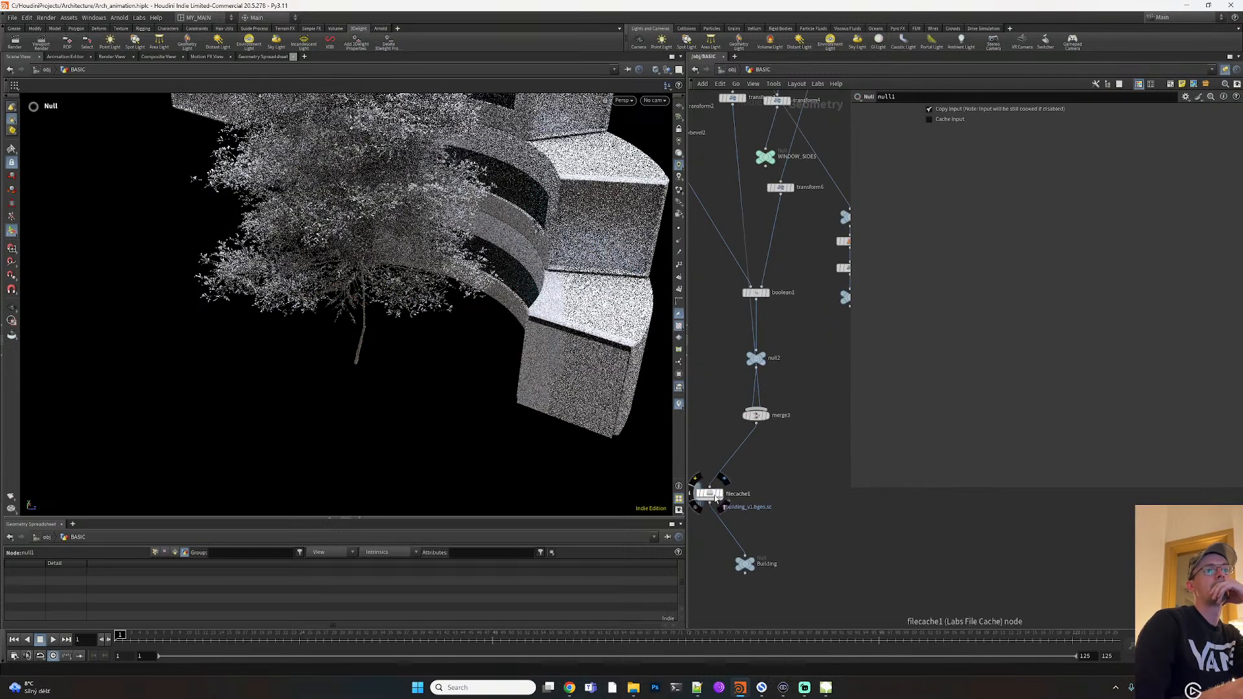
pyautogui.click(709, 493)
pyautogui.click(948, 208)
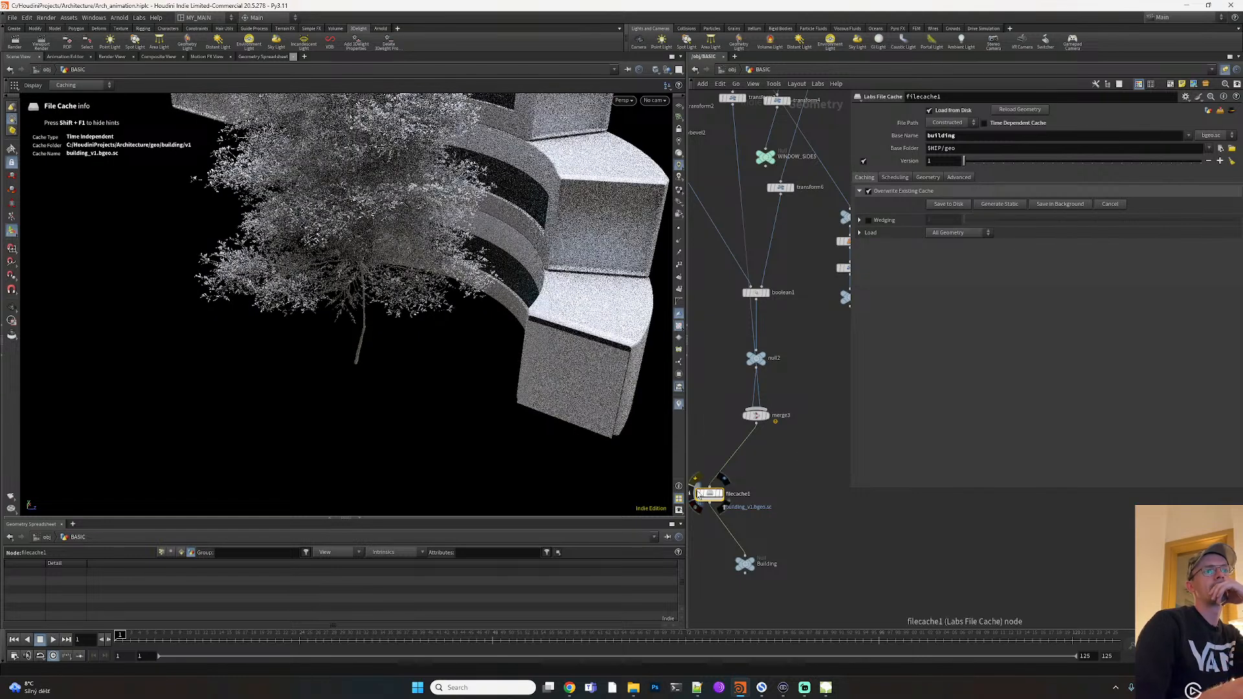
pyautogui.click(699, 494)
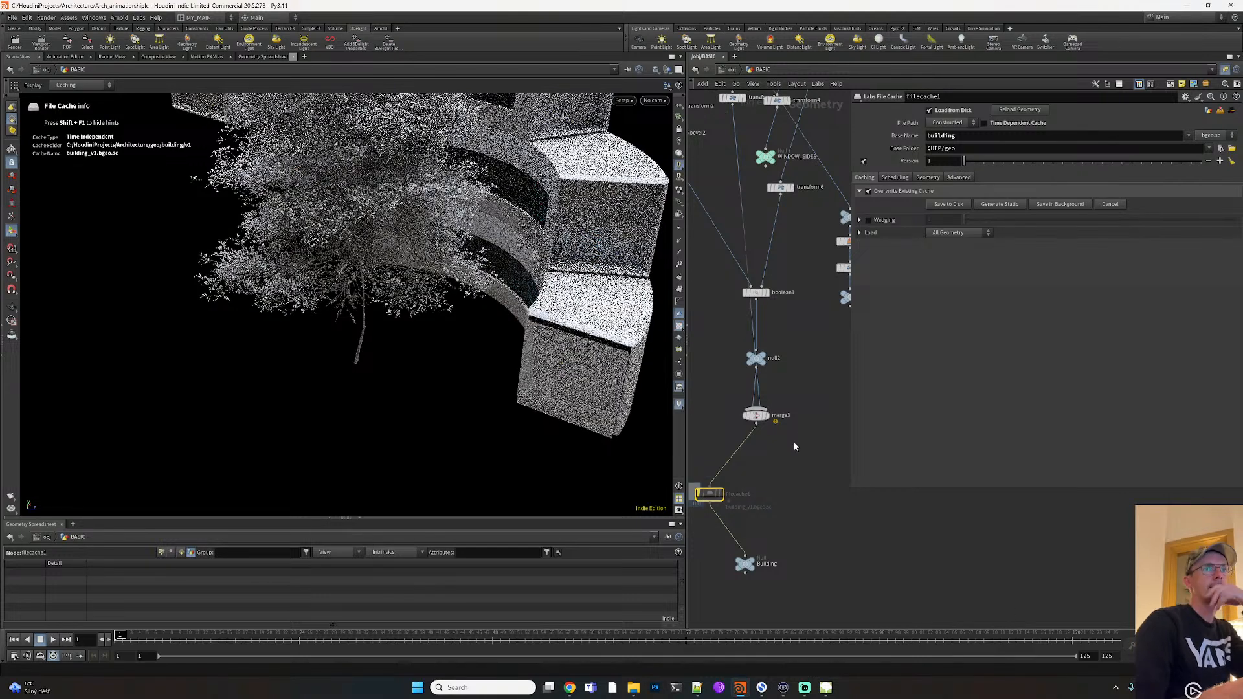
# Abort the 3Delight viewport render and reopen the BASIC network
pyautogui.press('5')
pyautogui.click(888, 109)
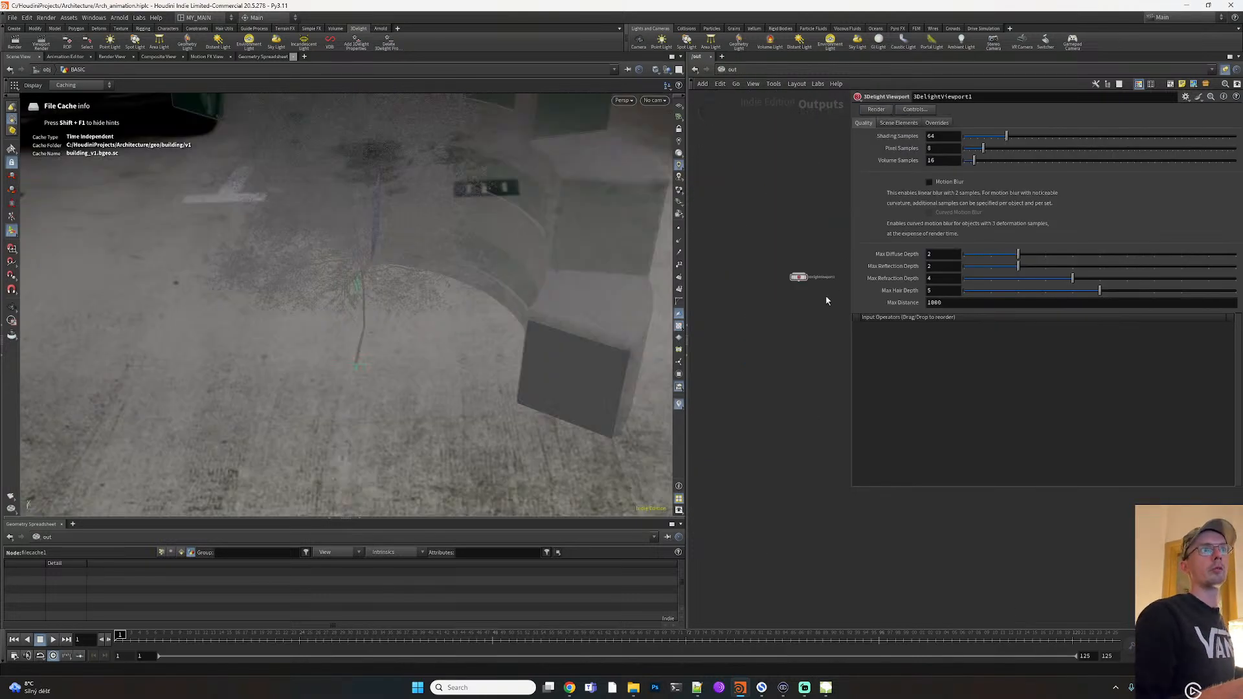
pyautogui.press('1')
pyautogui.scroll(3, 757, 409)
pyautogui.click(698, 295)
pyautogui.doubleClick(698, 294)
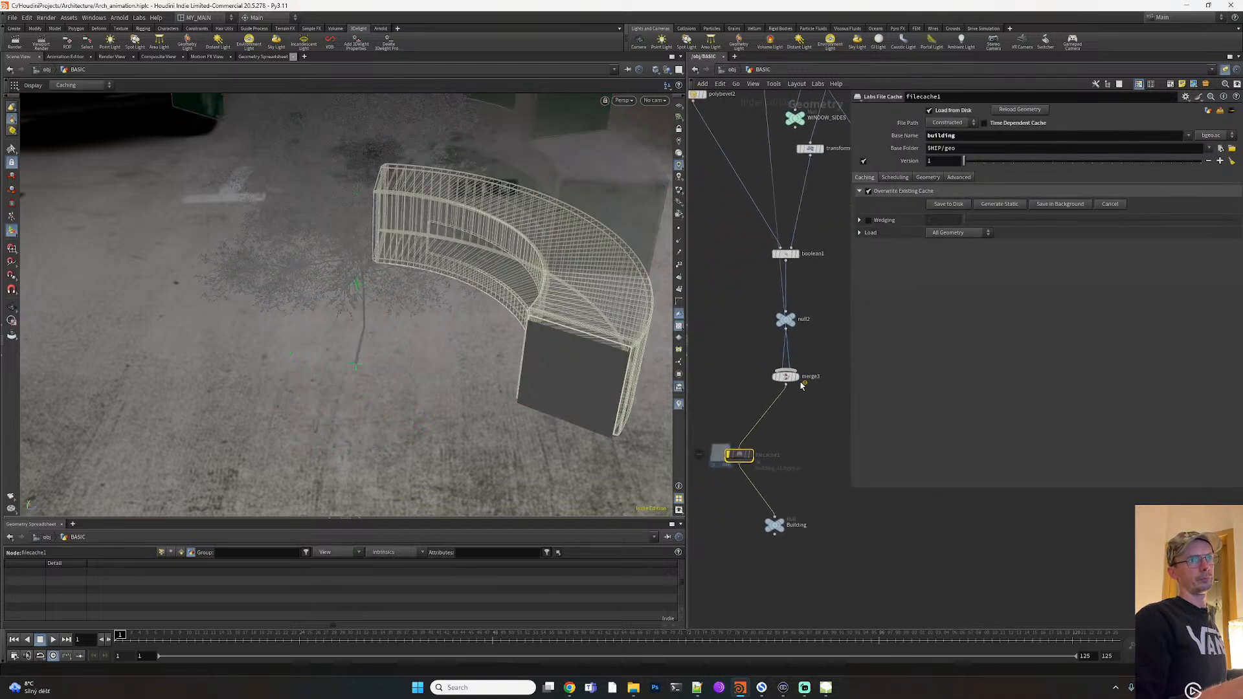
# Move boolean1 and null2 aside to separate their wires from the transform3 connection into merge3
pyautogui.moveTo(792, 259); pyautogui.dragTo(745, 259)
pyautogui.moveTo(810, 237); pyautogui.dragTo(786, 355, button='middle')
pyautogui.moveTo(768, 438); pyautogui.dragTo(731, 446)
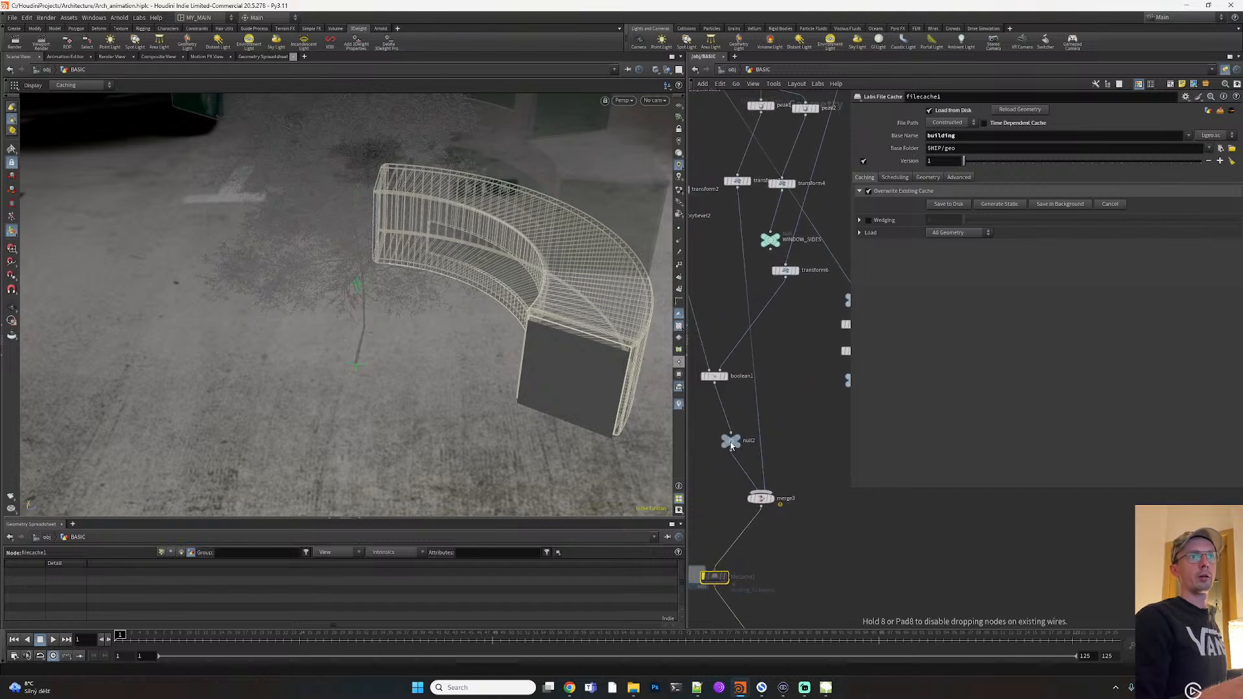
# Inspect the outputs of transform3, polybevel2, boolean1, null2 and merge3 one by one in the BASIC network
pyautogui.click(748, 184)
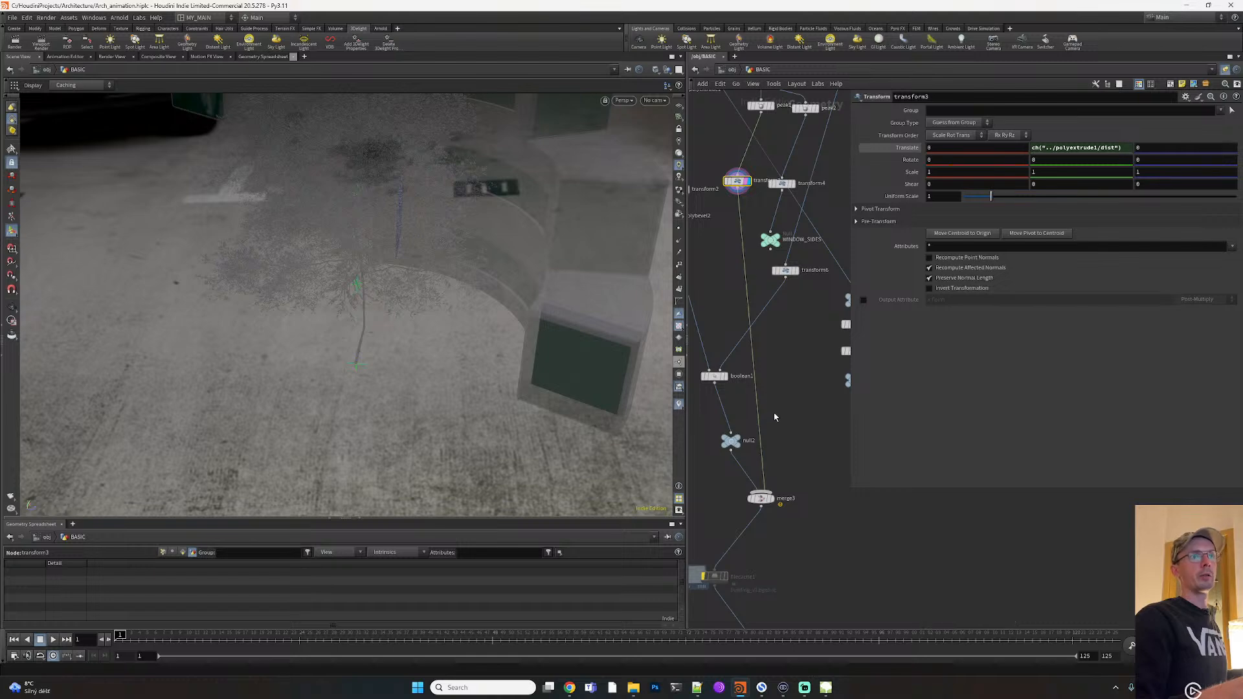
pyautogui.moveTo(820, 360); pyautogui.dragTo(812, 402, button='middle')
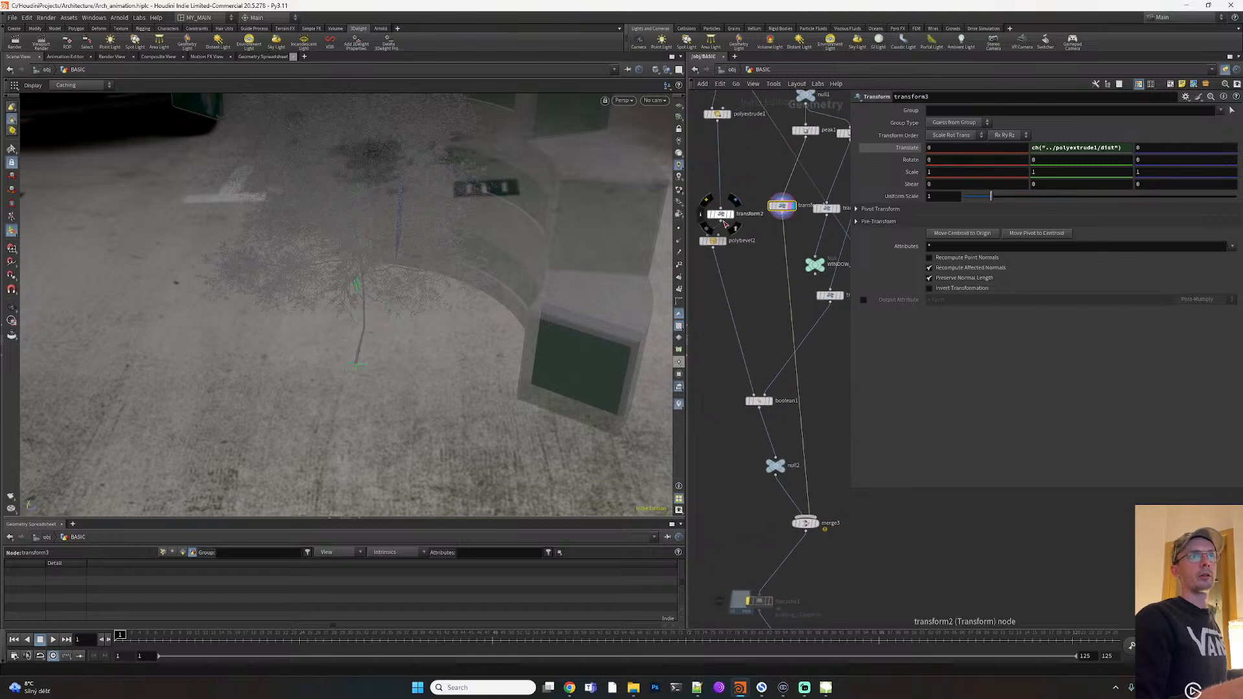
pyautogui.click(724, 243)
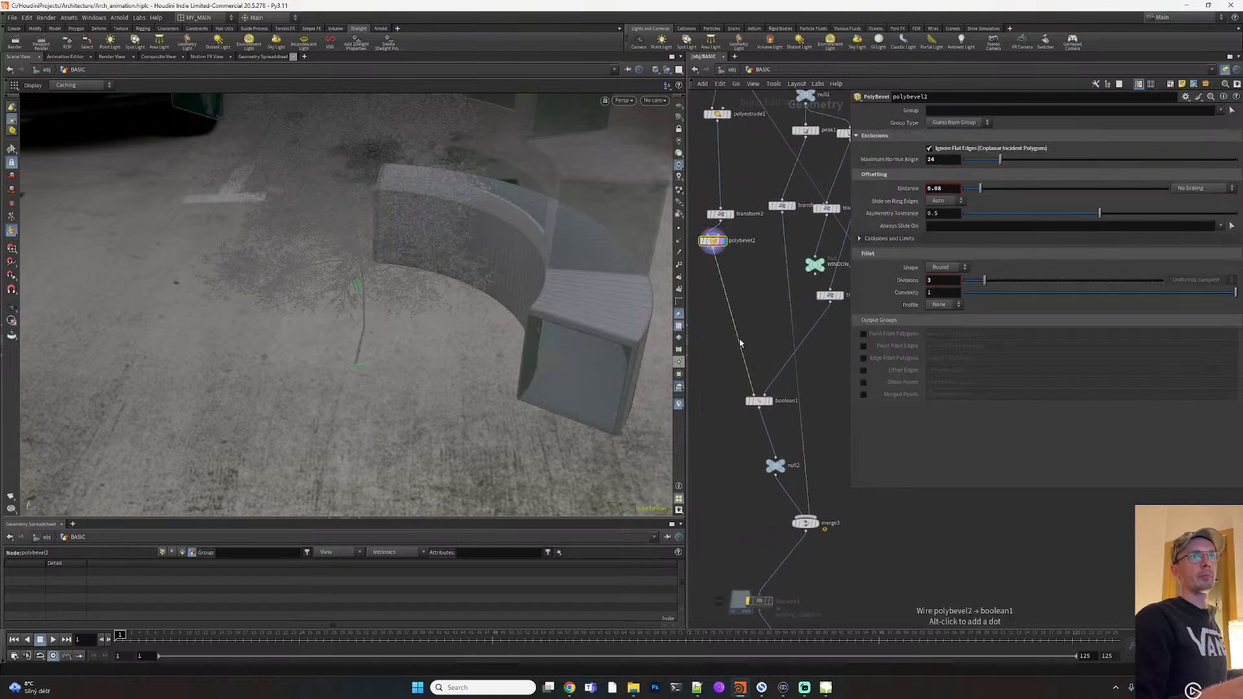
pyautogui.click(770, 404)
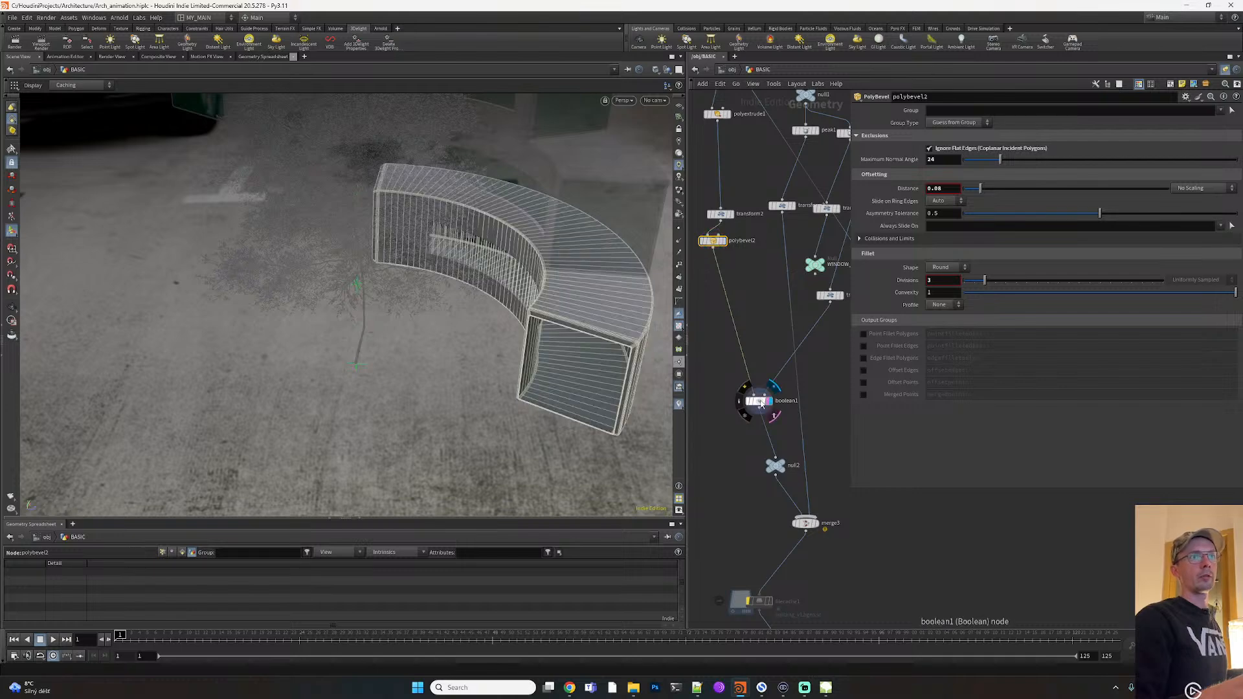
pyautogui.click(763, 403)
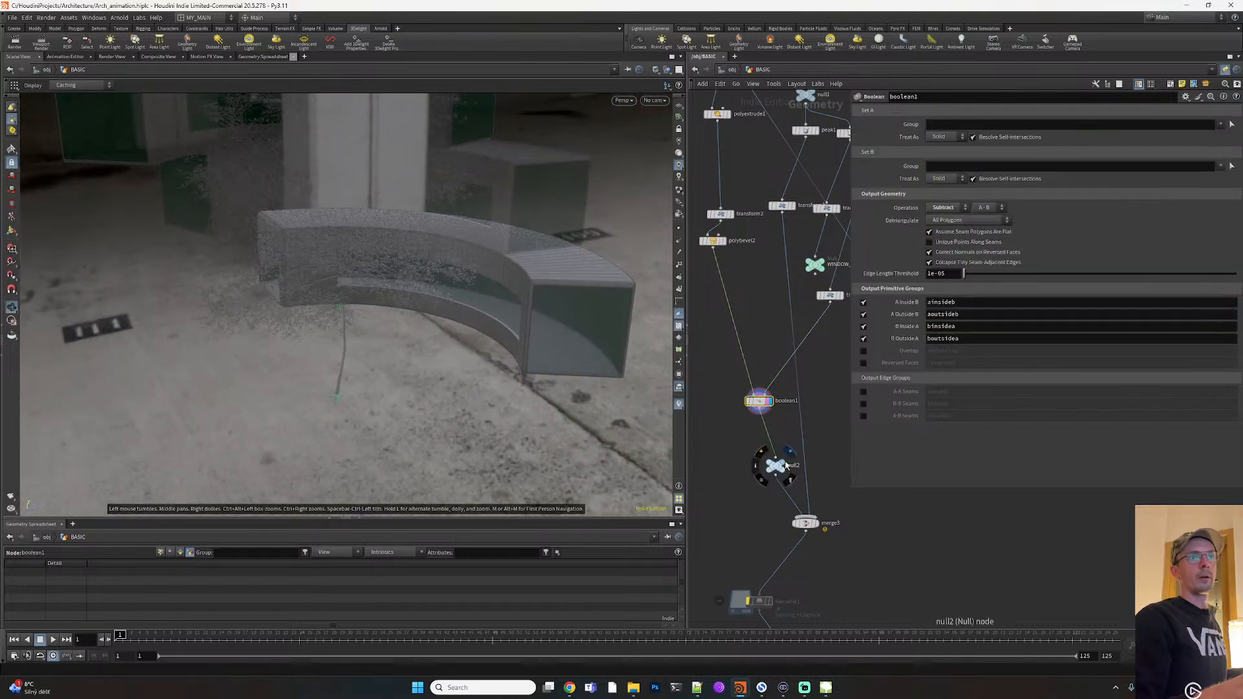
pyautogui.click(785, 465)
pyautogui.click(769, 466)
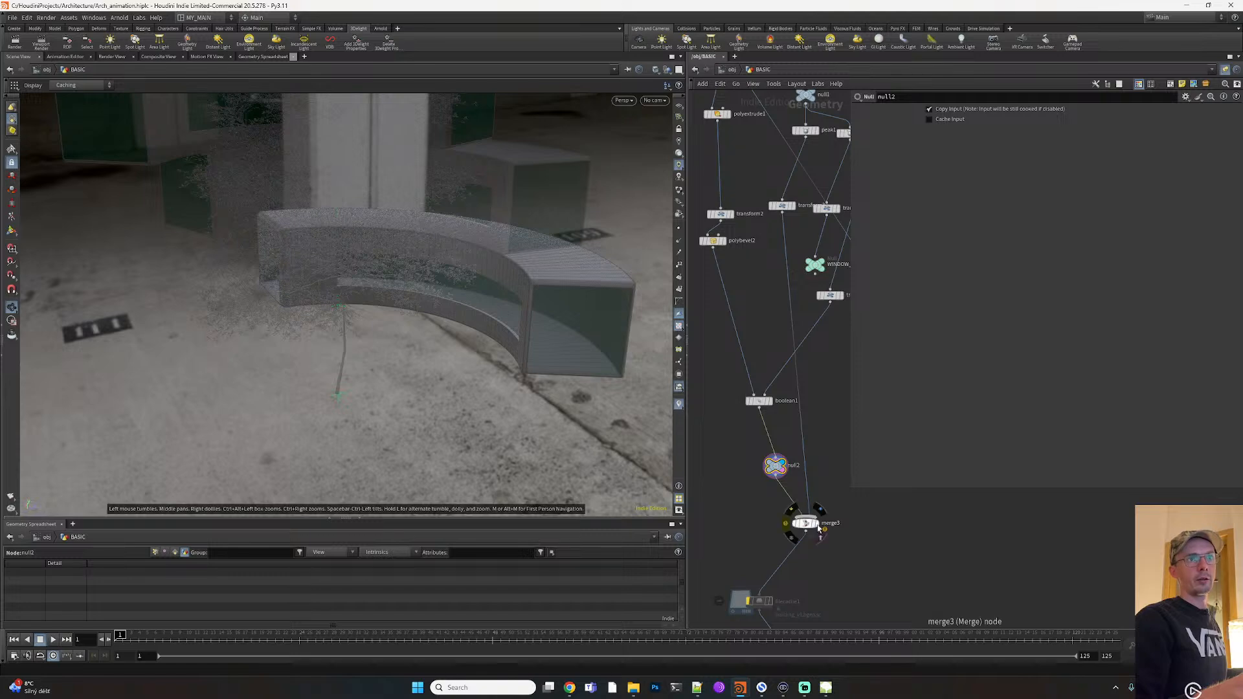
pyautogui.click(815, 527)
pyautogui.click(808, 525)
pyautogui.moveTo(555, 375); pyautogui.dragTo(432, 372)
pyautogui.moveTo(836, 586); pyautogui.dragTo(729, 476, button='middle')
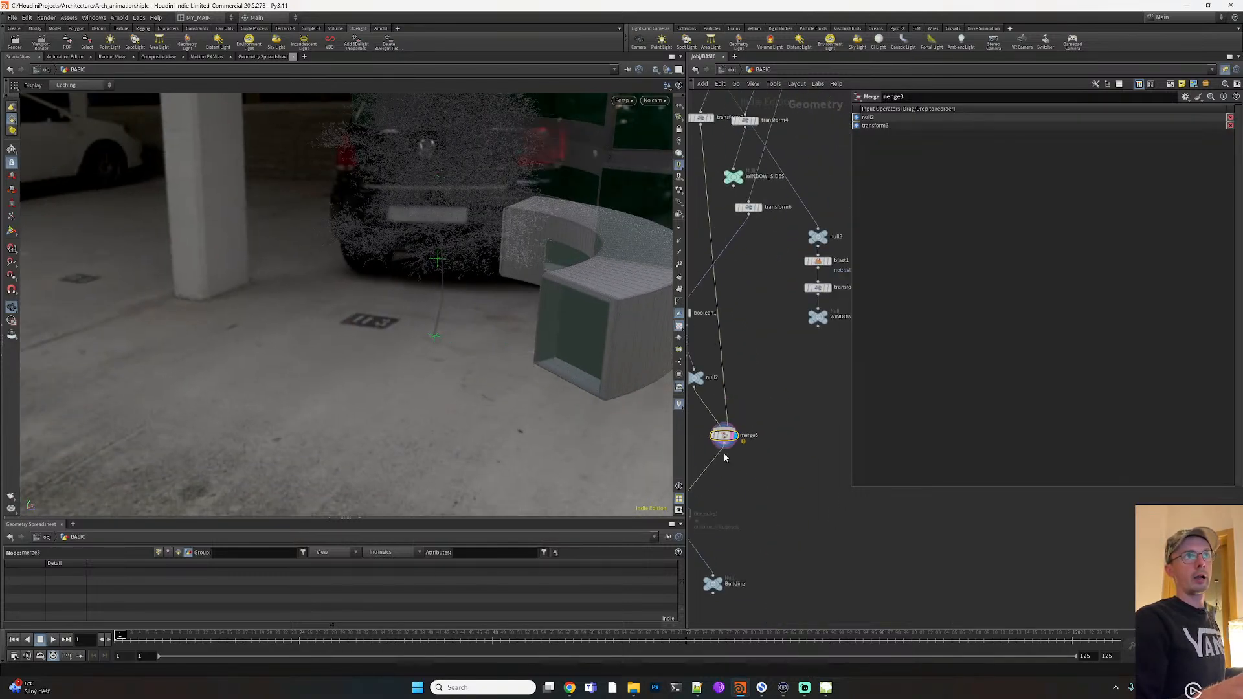
pyautogui.moveTo(590, 344); pyautogui.dragTo(617, 346)
pyautogui.moveTo(770, 545); pyautogui.dragTo(835, 520, button='middle')
# Re-enable filecache1, save the merged building geometry to disk, and display the Building null
pyautogui.click(730, 490)
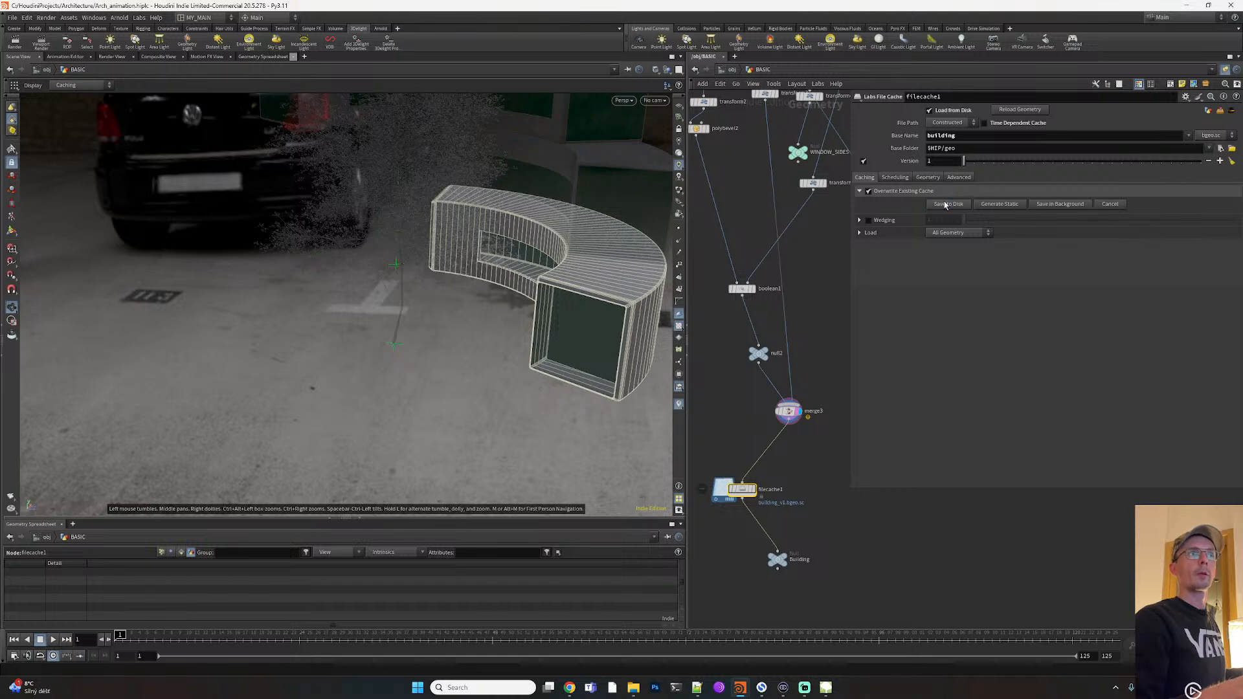
pyautogui.click(778, 560)
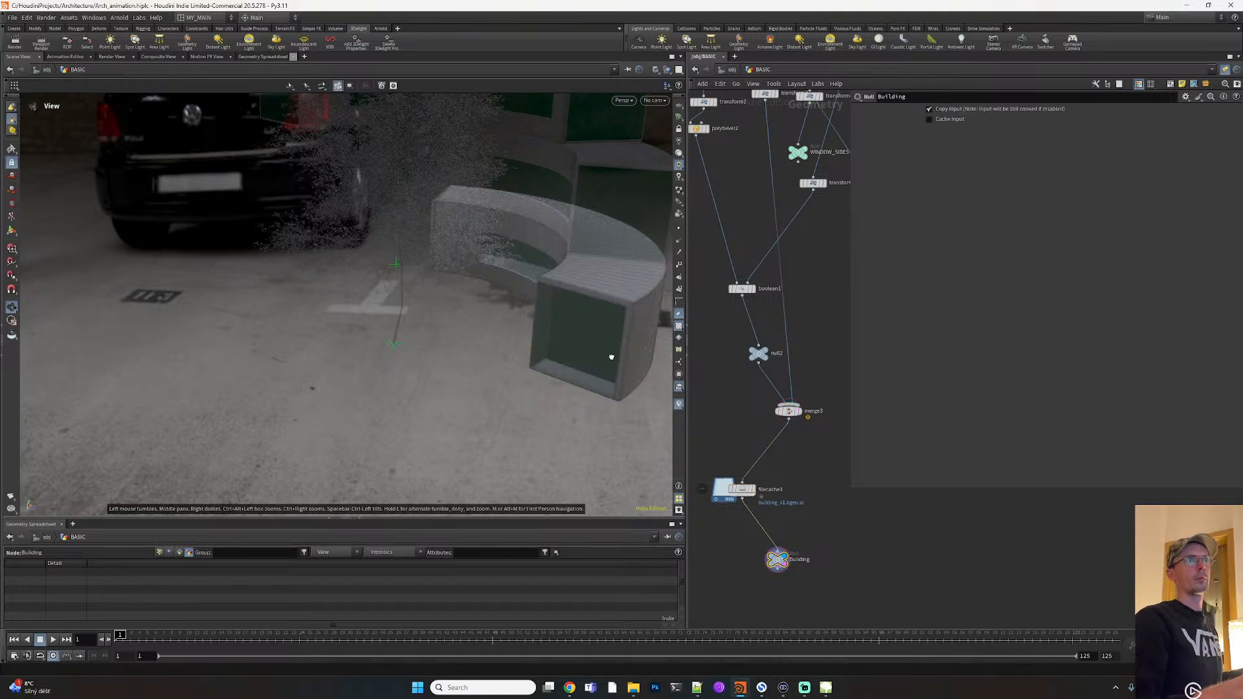
pyautogui.moveTo(600, 357); pyautogui.dragTo(557, 343)
# Run the 3Delight viewport render from the output network and examine the building's end openings up close
pyautogui.click(730, 70)
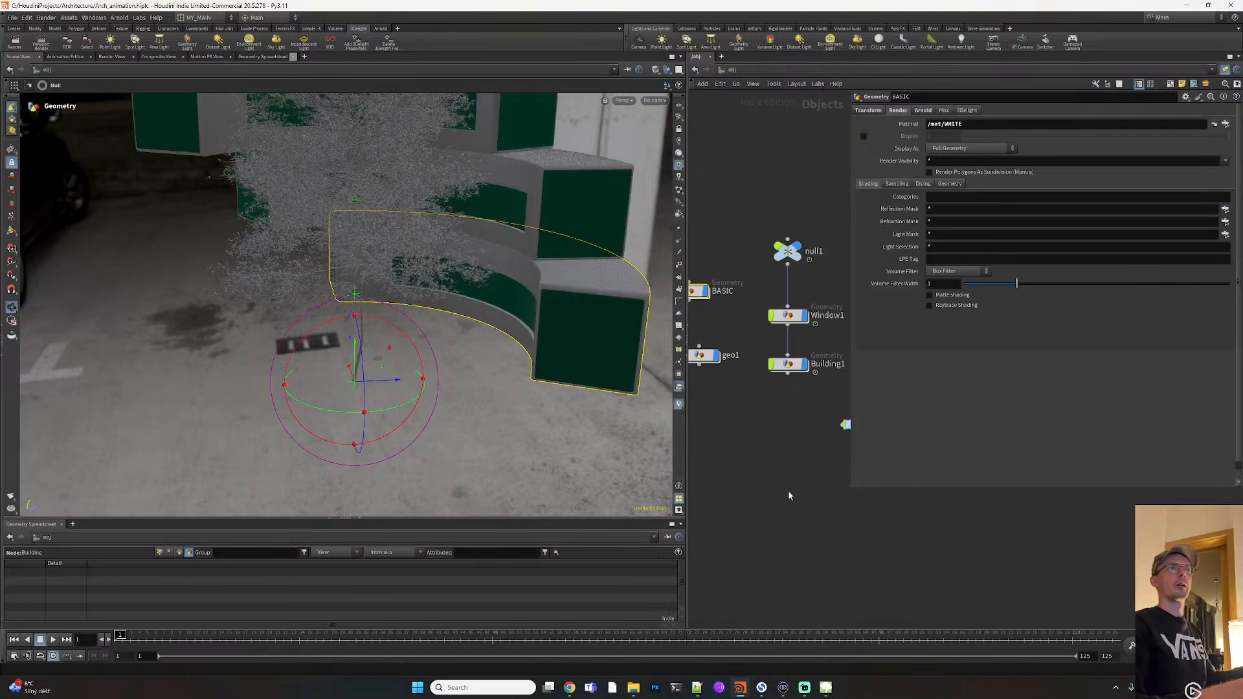
pyautogui.press('5')
pyautogui.click(873, 110)
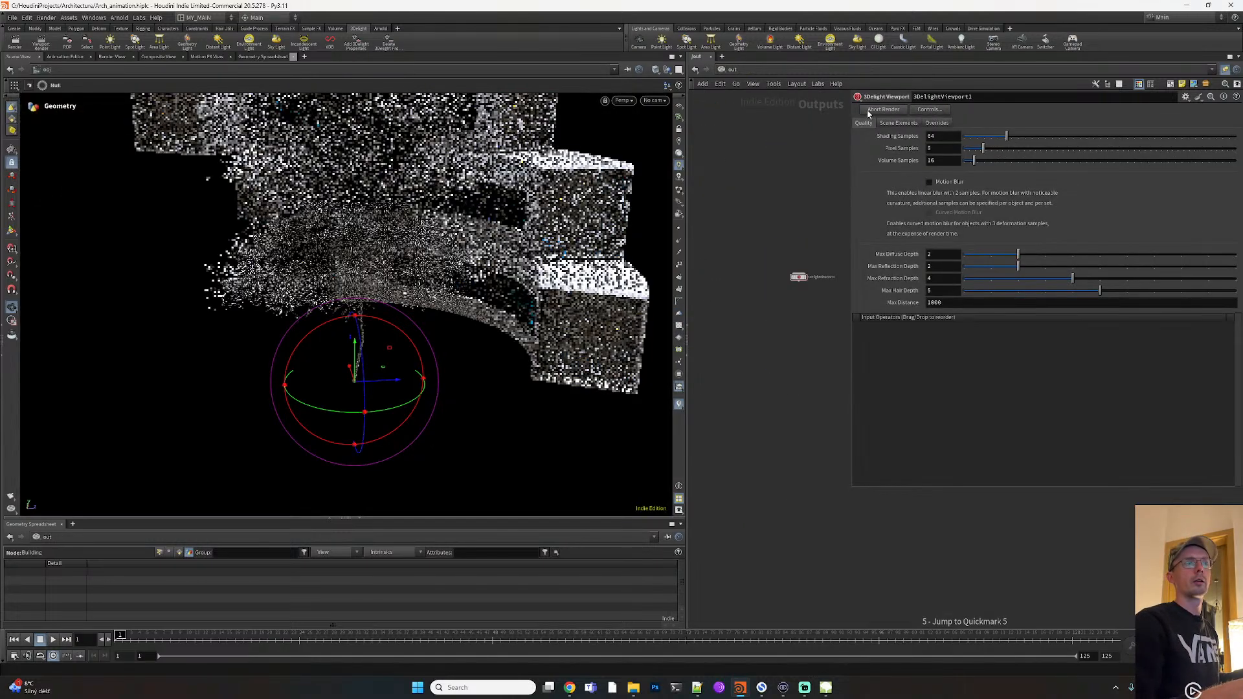
pyautogui.keyDown('alt'); pyautogui.moveTo(545, 401); pyautogui.dragTo(600, 345); pyautogui.keyUp('alt')
pyautogui.keyDown('alt'); pyautogui.moveTo(599, 346); pyautogui.dragTo(494, 344, button='middle'); pyautogui.keyUp('alt')
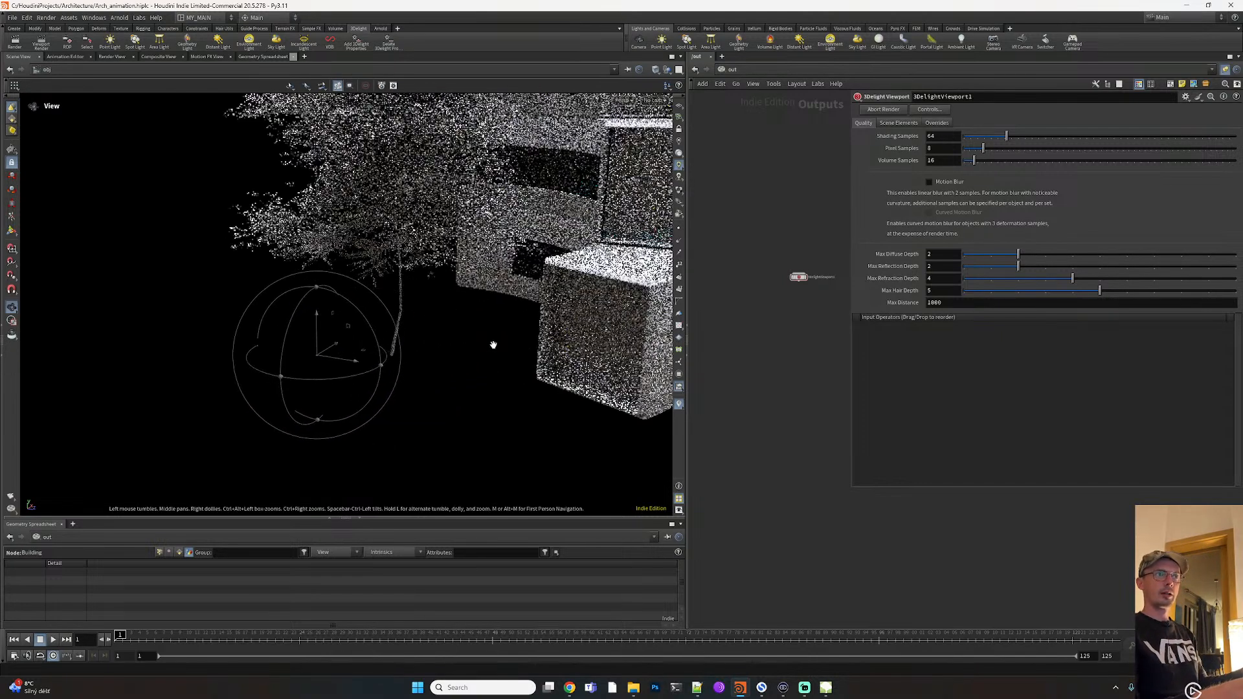
pyautogui.keyDown('alt'); pyautogui.moveTo(508, 358); pyautogui.dragTo(633, 313, button='right'); pyautogui.keyUp('alt')
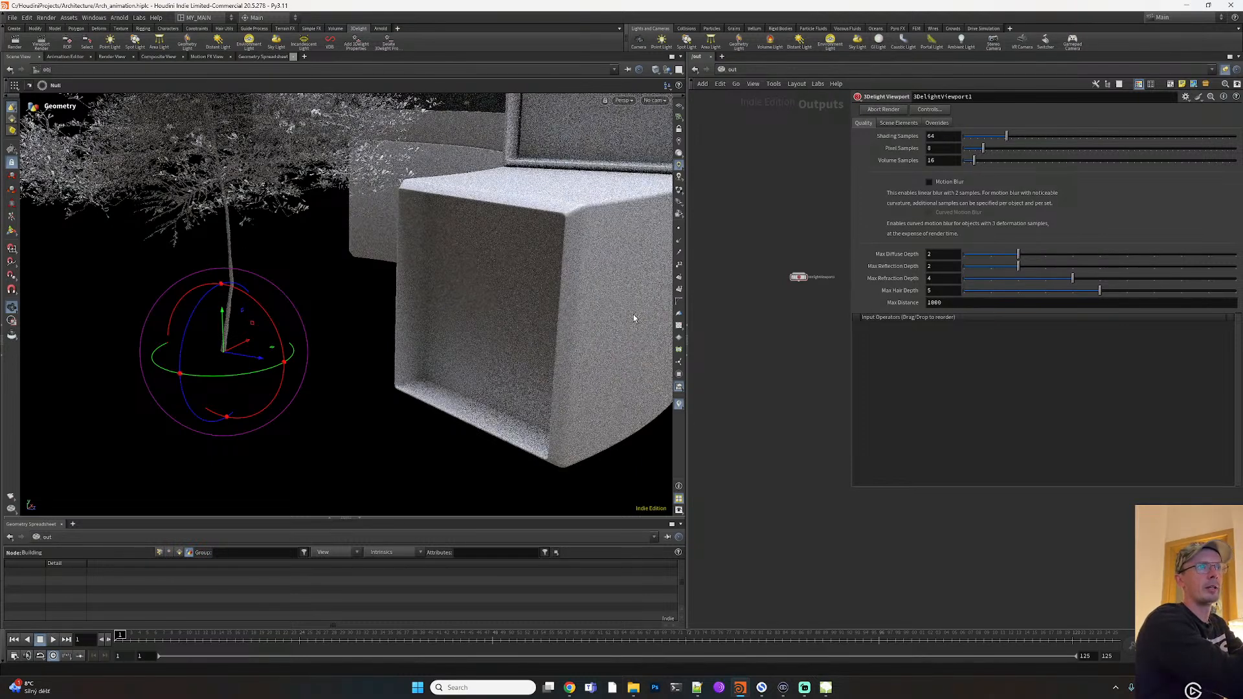
pyautogui.moveTo(463, 301); pyautogui.dragTo(610, 307)
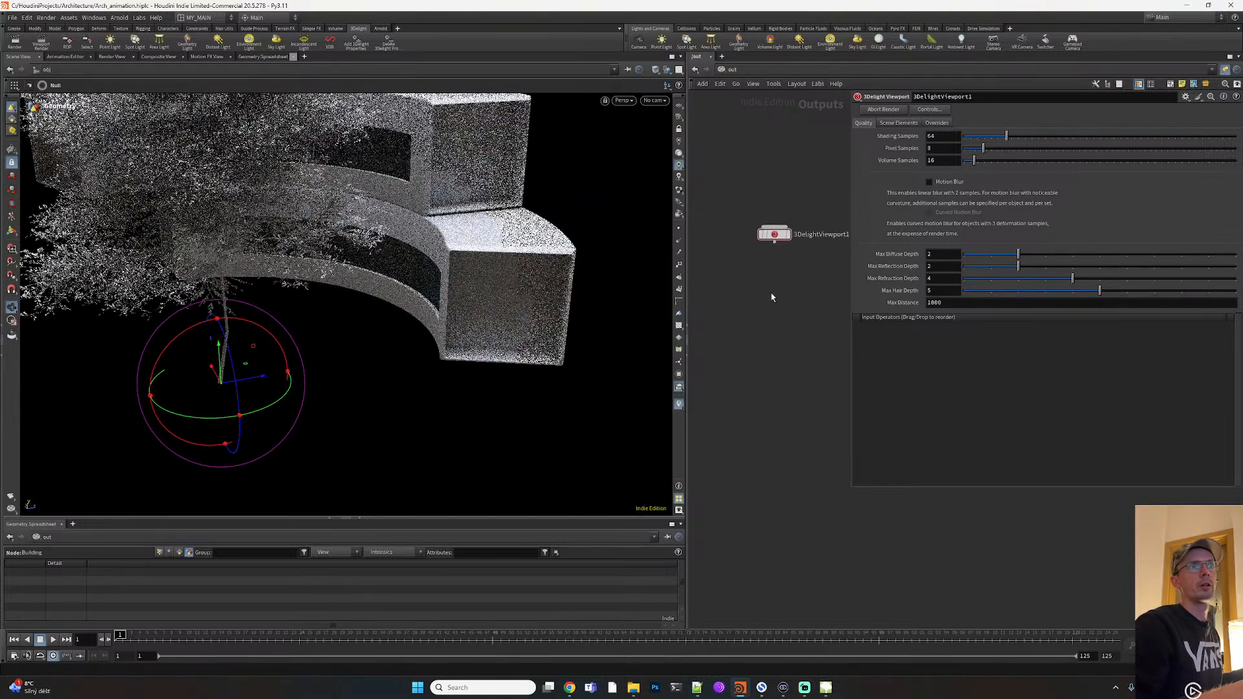
# Open the Window1 network and make object_merge2 the displayed node instead of color1
pyautogui.press('1')
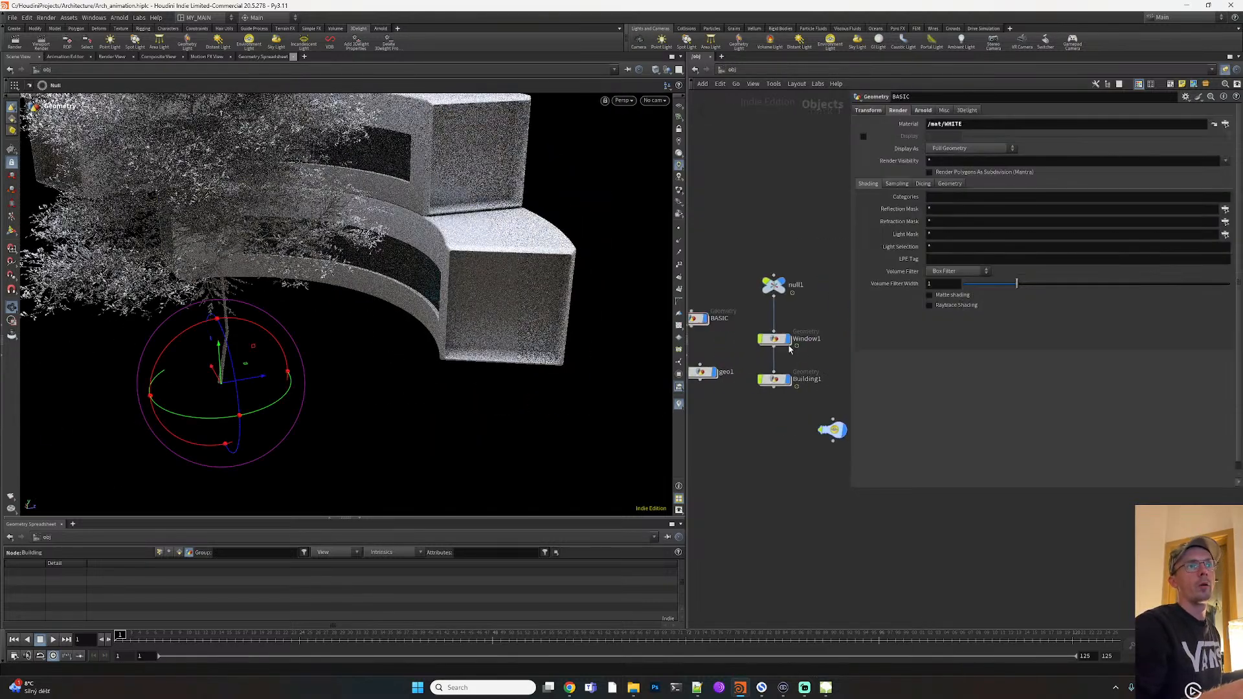
pyautogui.doubleClick(776, 337)
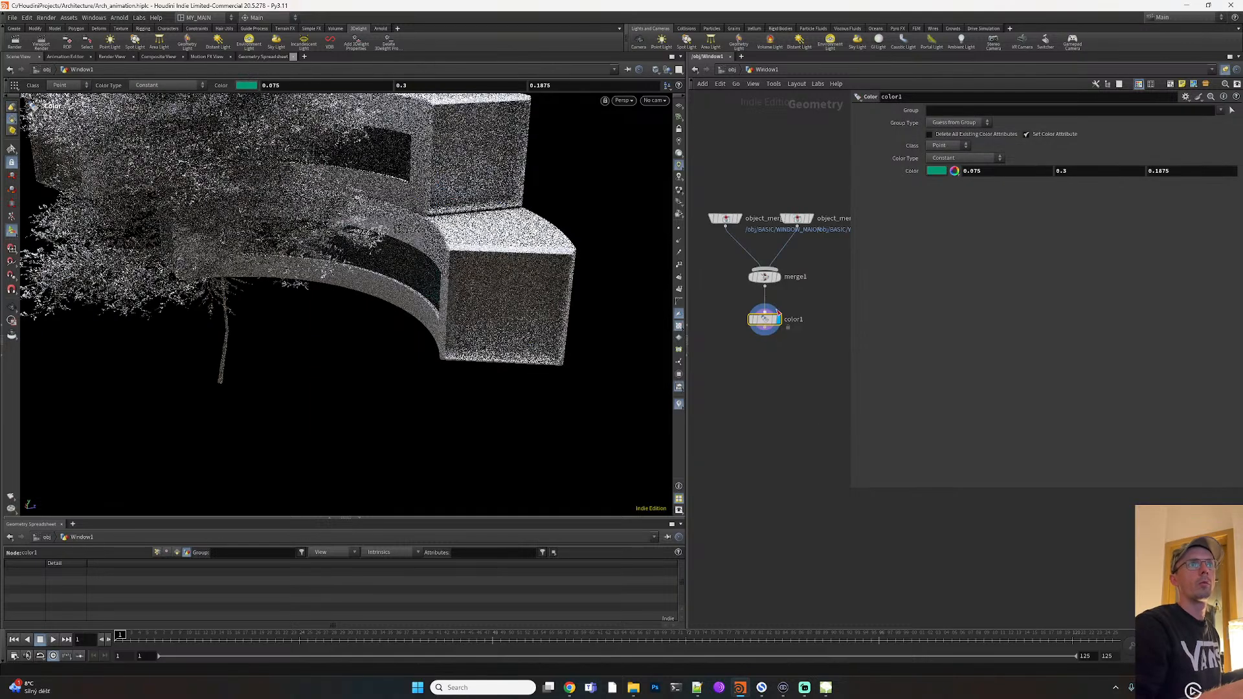
pyautogui.moveTo(773, 322)
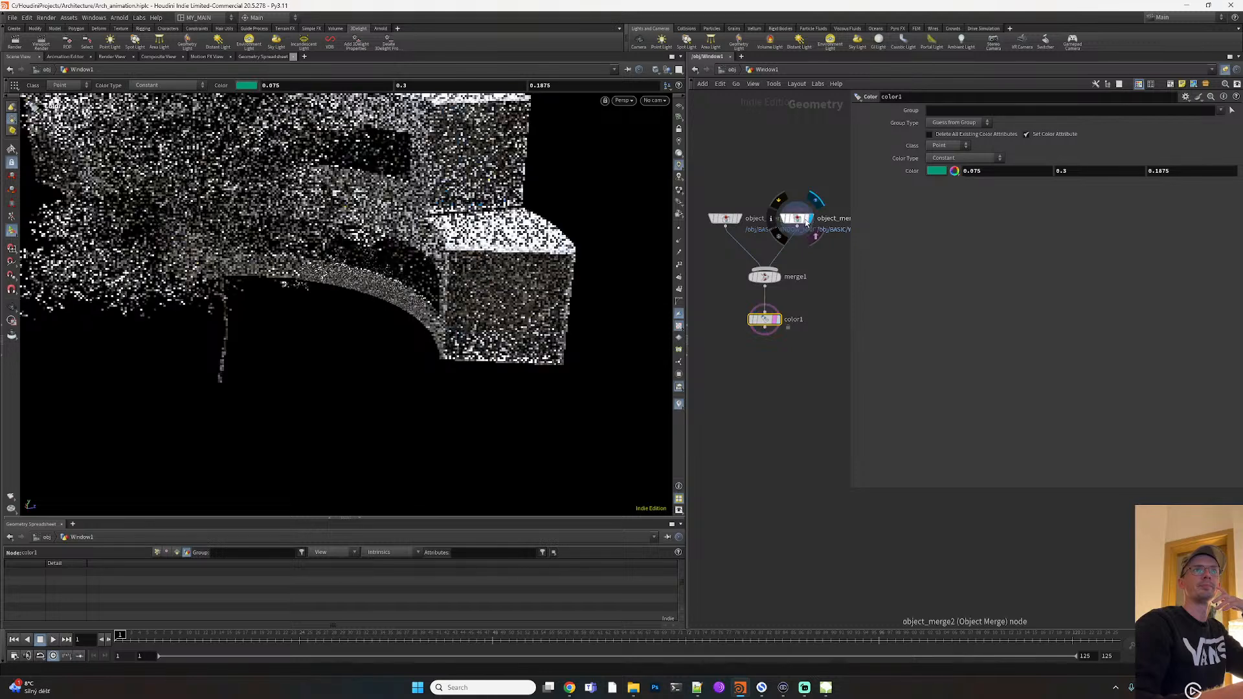
# Abort the 3Delight viewport render and open the BASIC network
pyautogui.press('5')
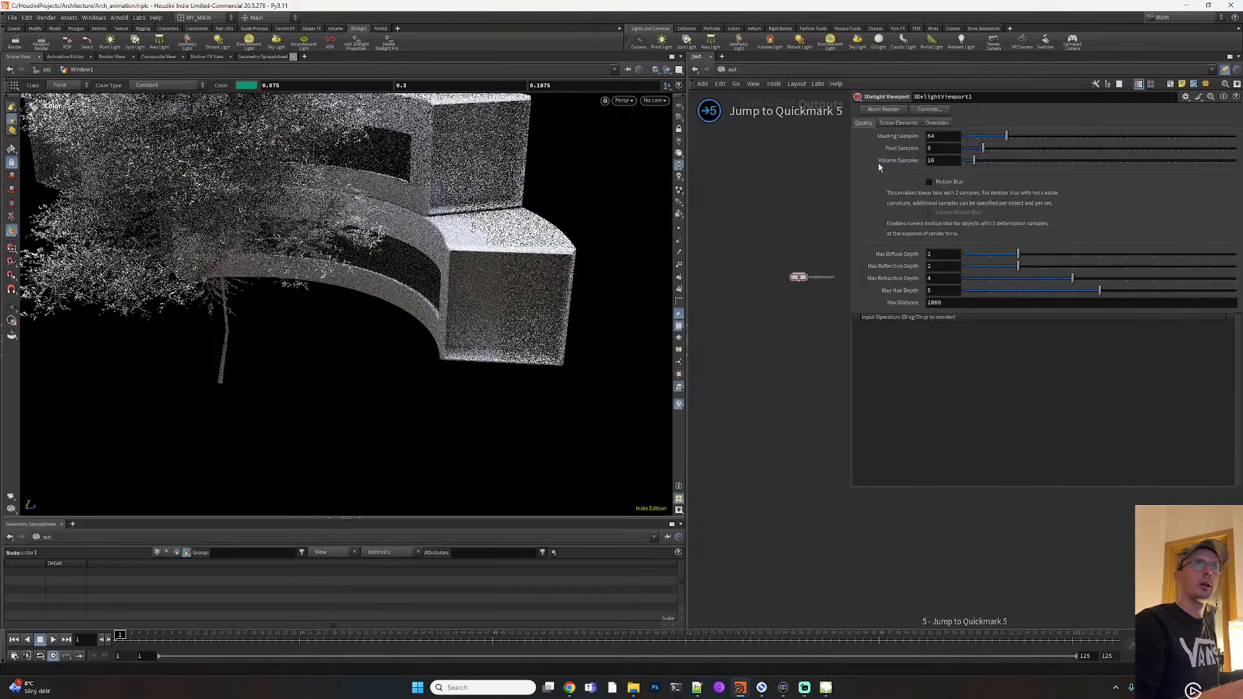
pyautogui.click(884, 110)
pyautogui.press('1')
pyautogui.scroll(5, 774, 389)
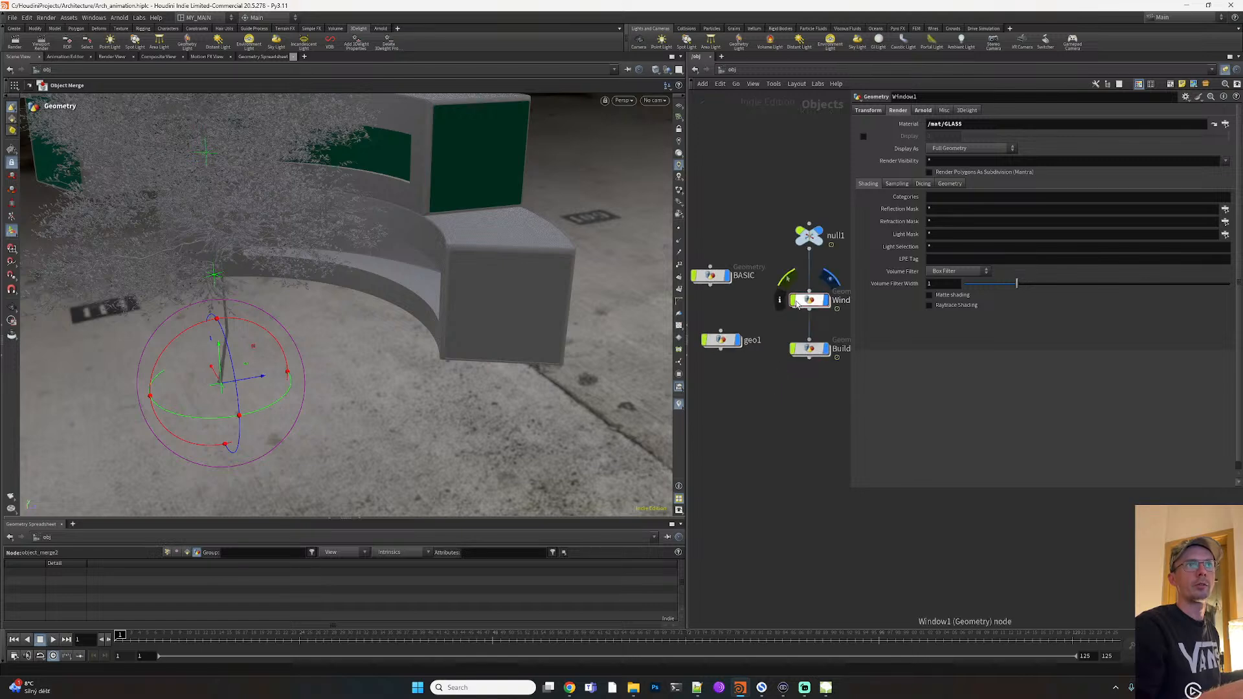
pyautogui.doubleClick(711, 275)
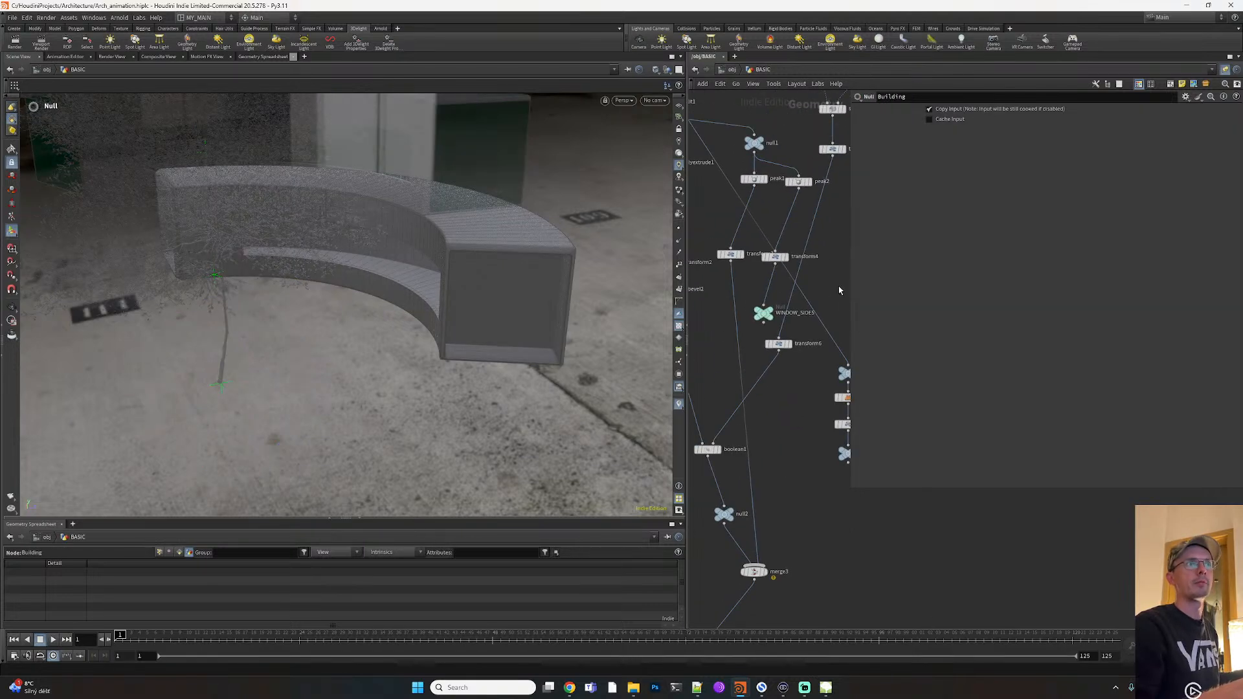
pyautogui.press('Tab')
pyautogui.write('on')
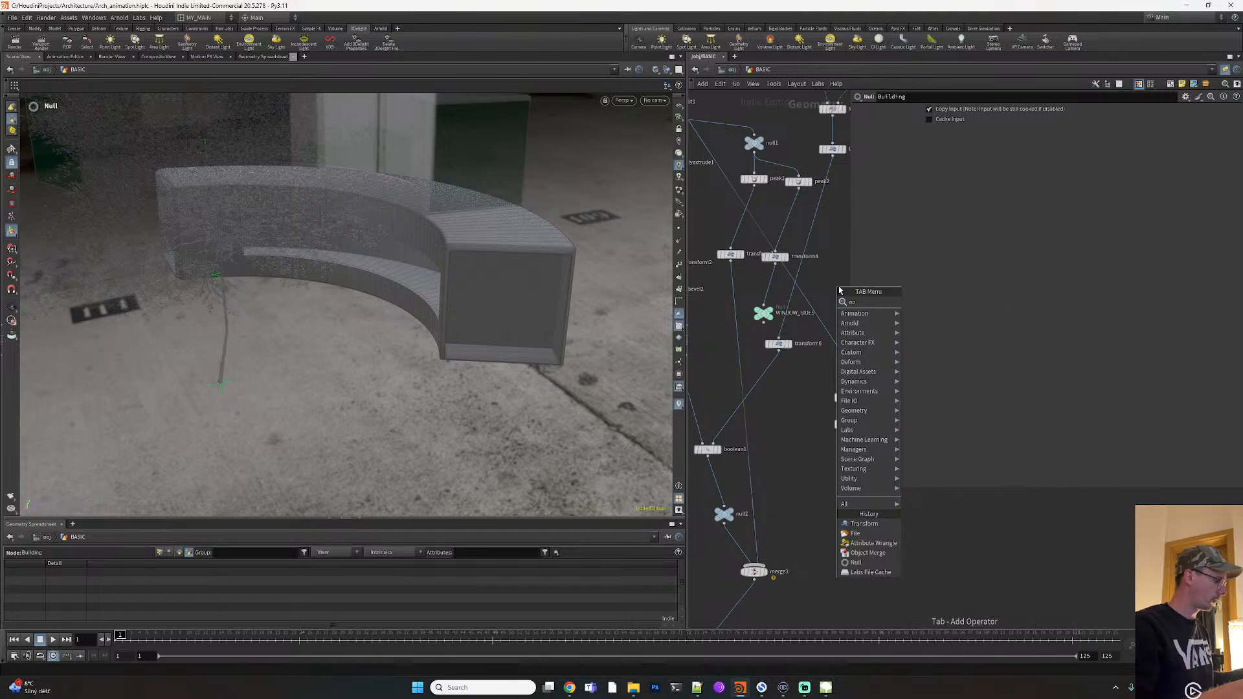
pyautogui.press('Escape')
# Insert a PolyExtrude node with distance 0.125 between transform4 and WINDOW_SIDES
pyautogui.scroll(3, 791, 285)
pyautogui.press('Tab')
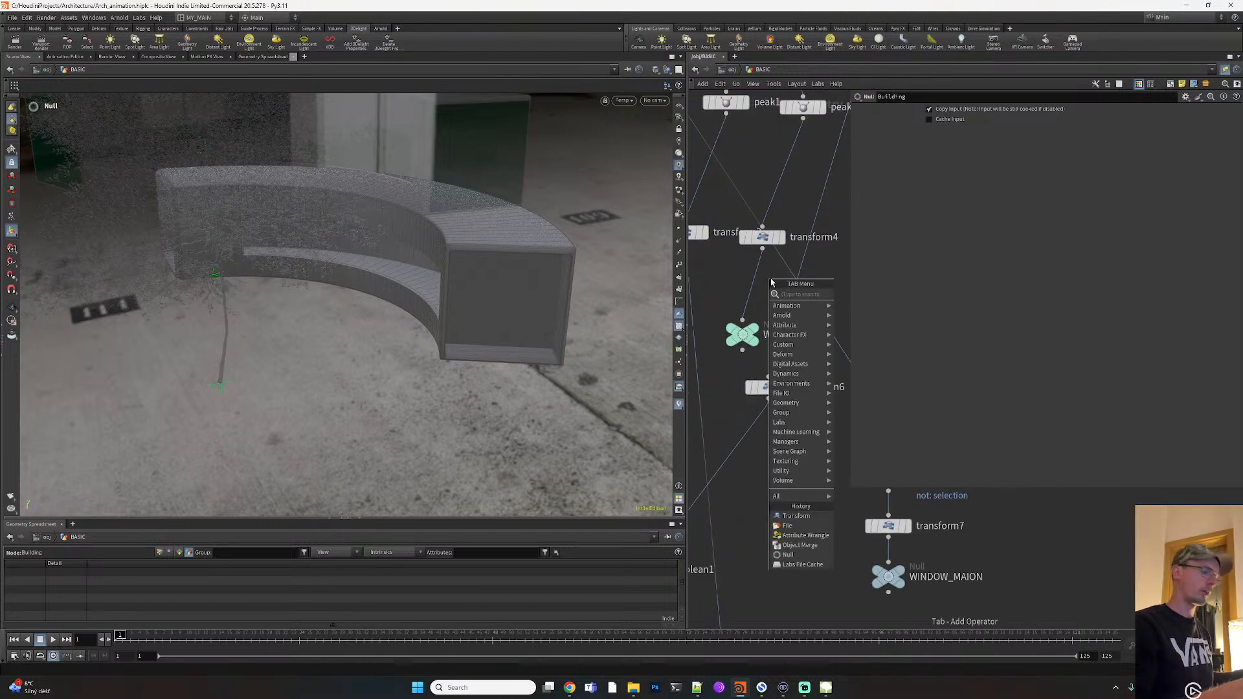
pyautogui.write('poly')
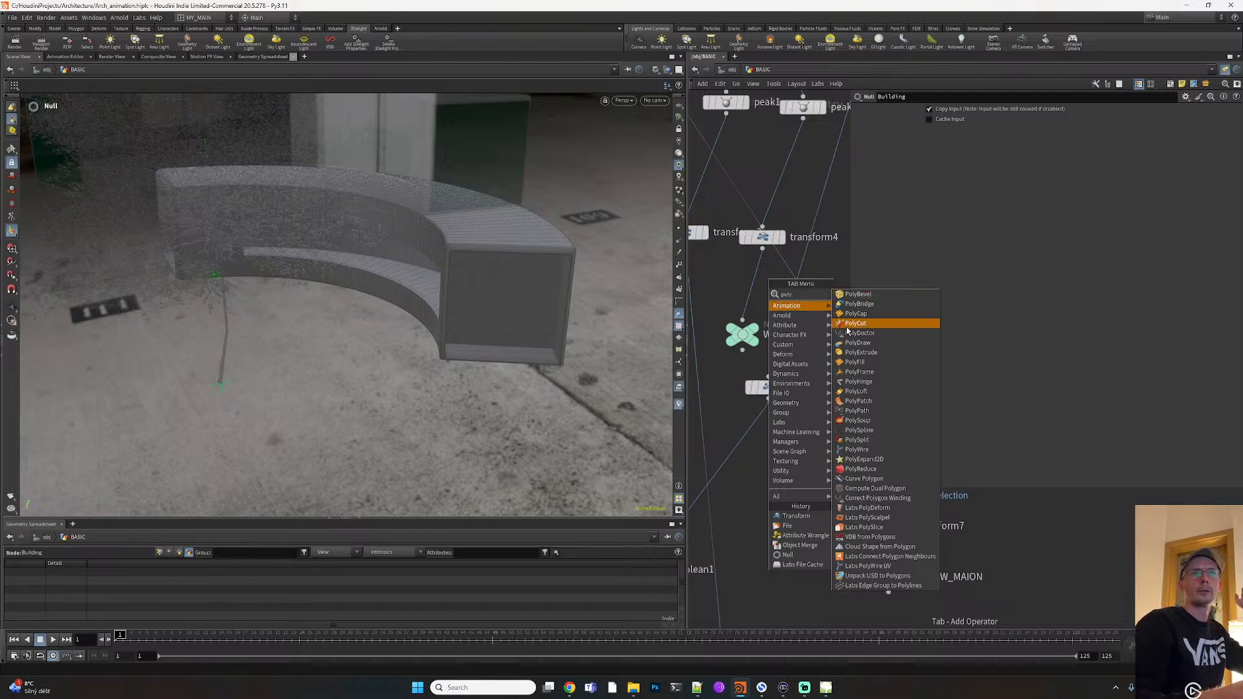
pyautogui.click(900, 356)
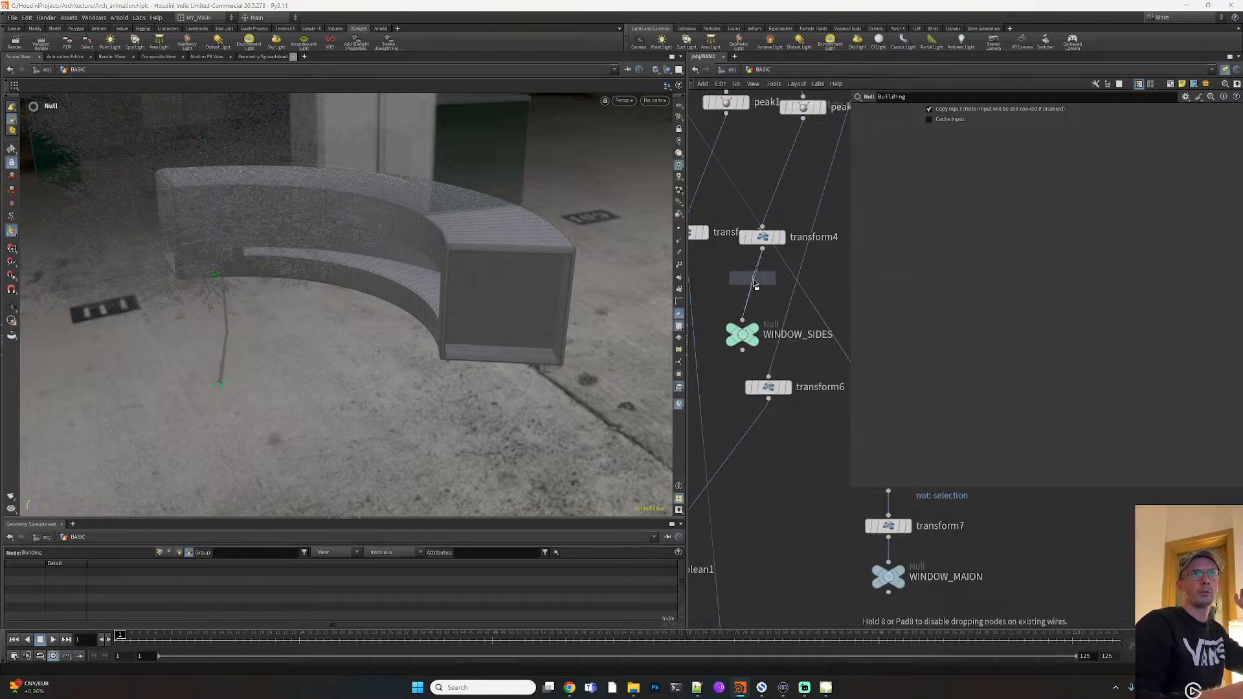
pyautogui.click(752, 282)
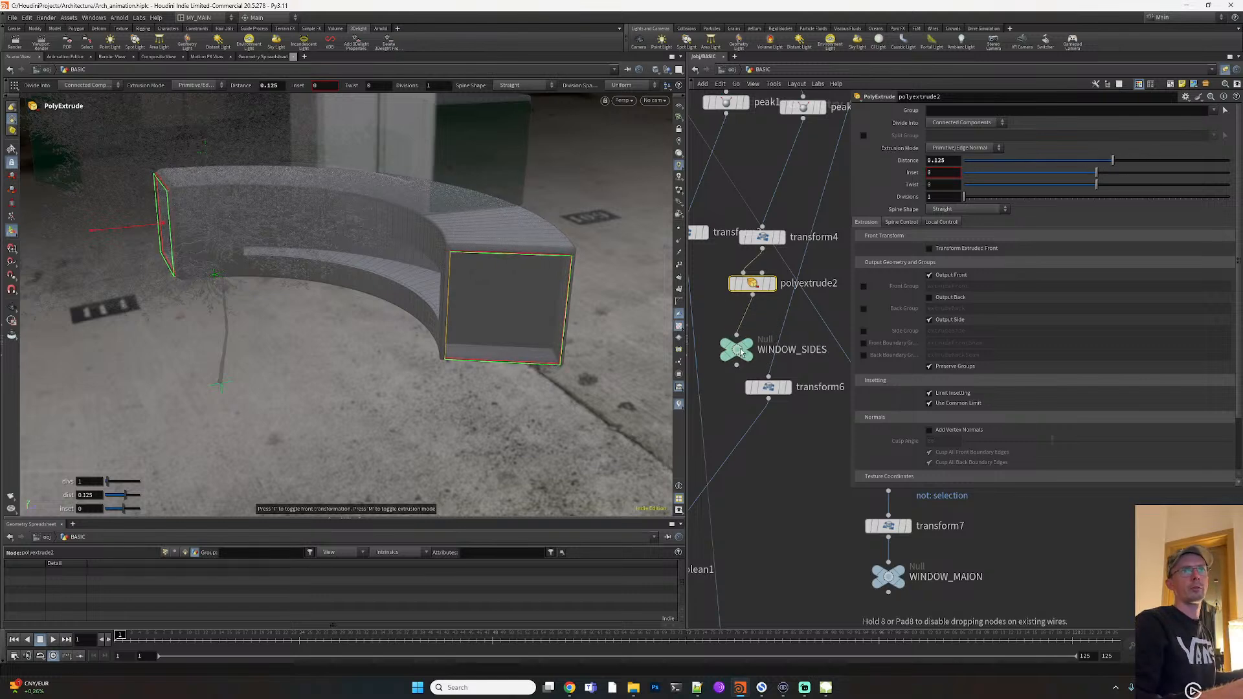
# Insert a Normal node between polyextrude2 and WINDOW_SIDES
pyautogui.press('Tab')
pyautogui.write('nor')
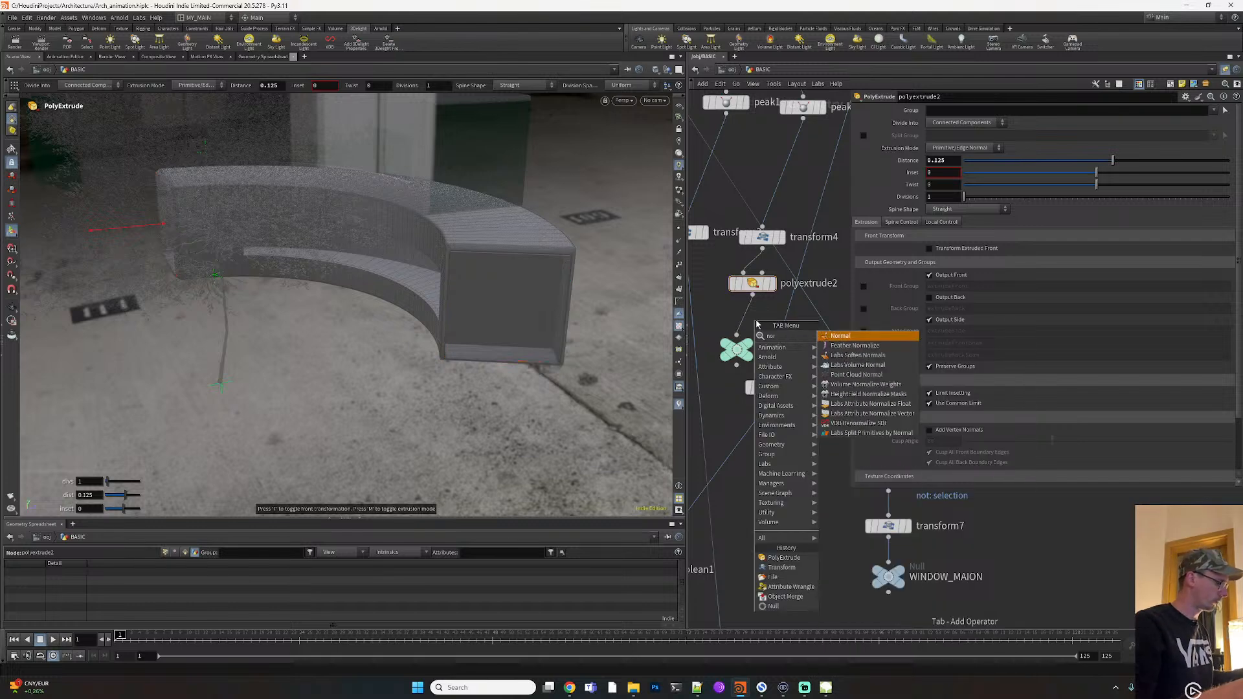
pyautogui.press('Return')
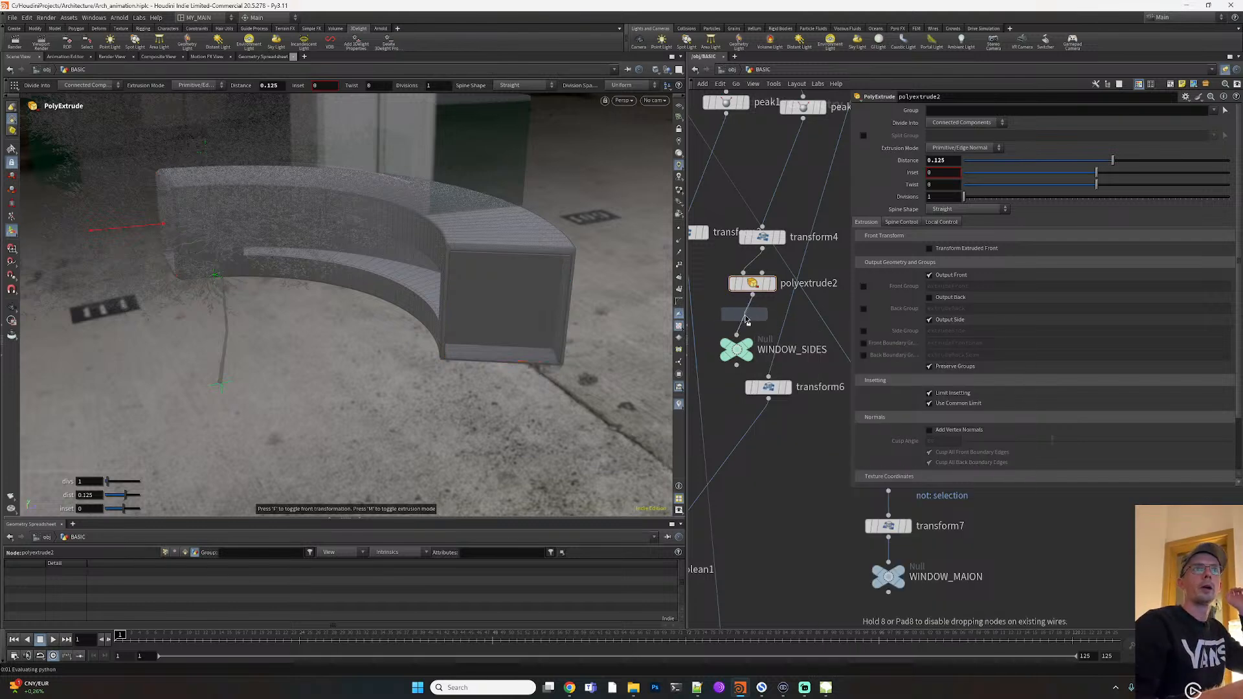
pyautogui.click(746, 317)
# Enable Output Back on polyextrude2 and move transform6 aside to make room below the window side nodes
pyautogui.click(752, 284)
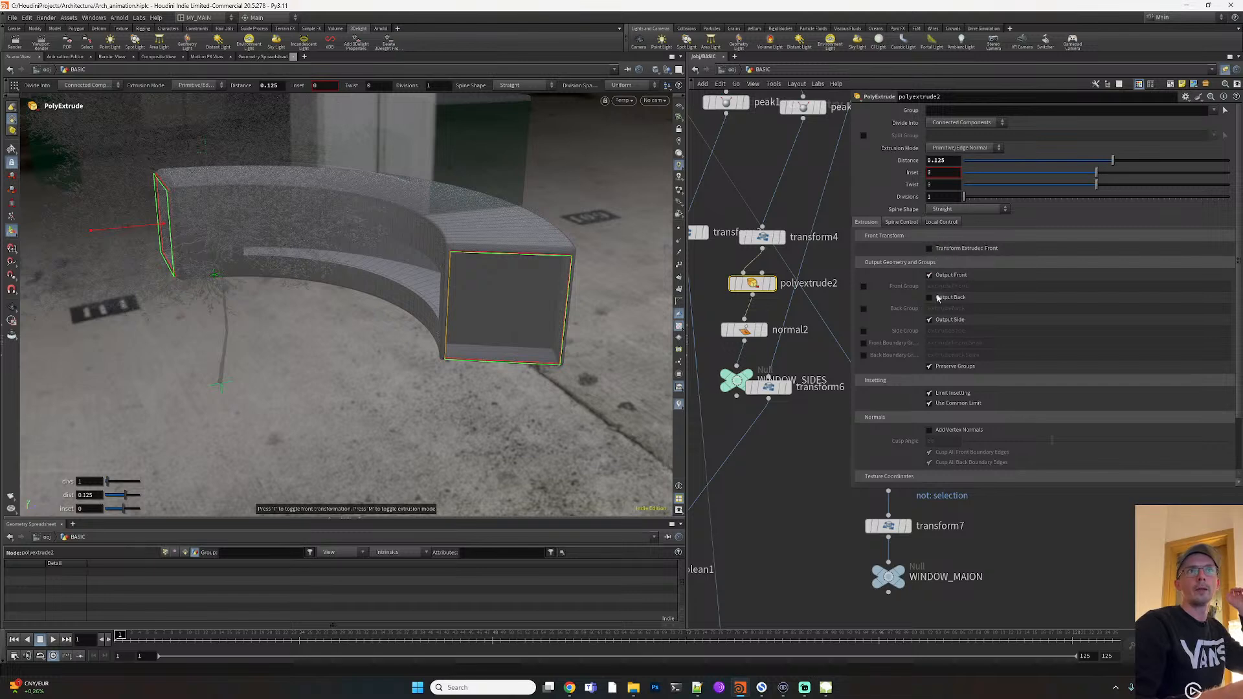
pyautogui.moveTo(787, 479); pyautogui.dragTo(820, 417, button='middle')
pyautogui.moveTo(804, 331); pyautogui.dragTo(831, 350)
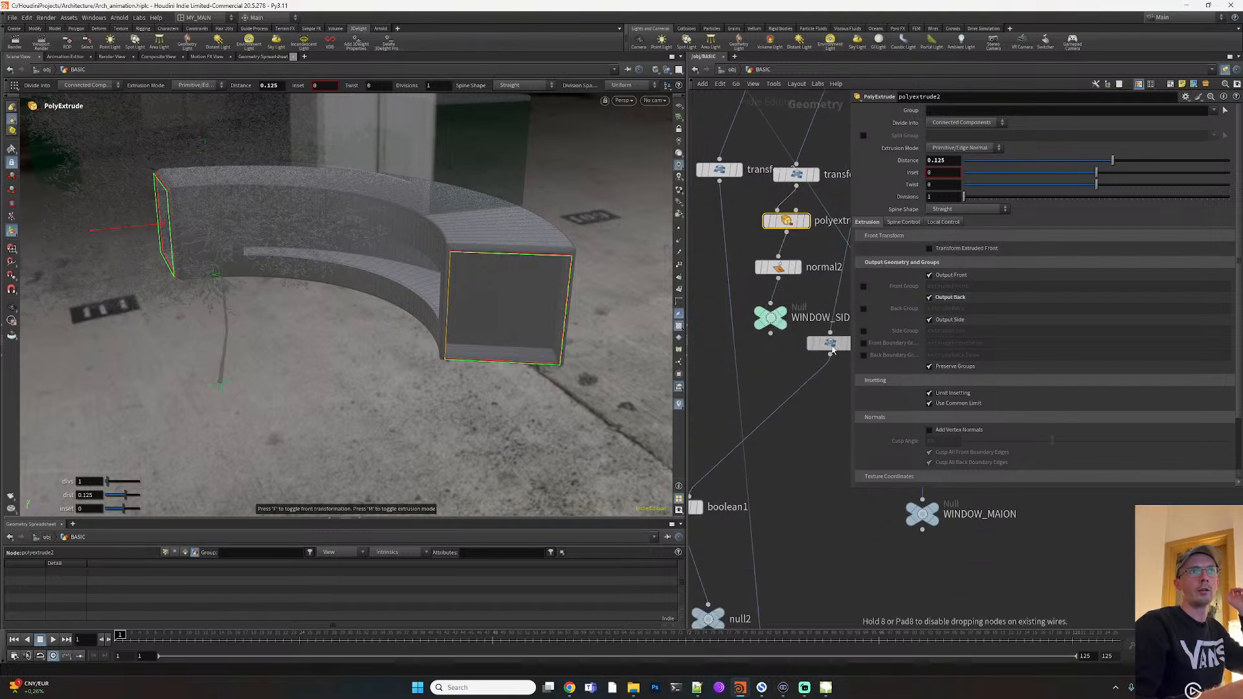
# Insert a UV Texture node between normal2 and WINDOW_SIDES and set its texture type to Face
pyautogui.press('Tab')
pyautogui.write('uv')
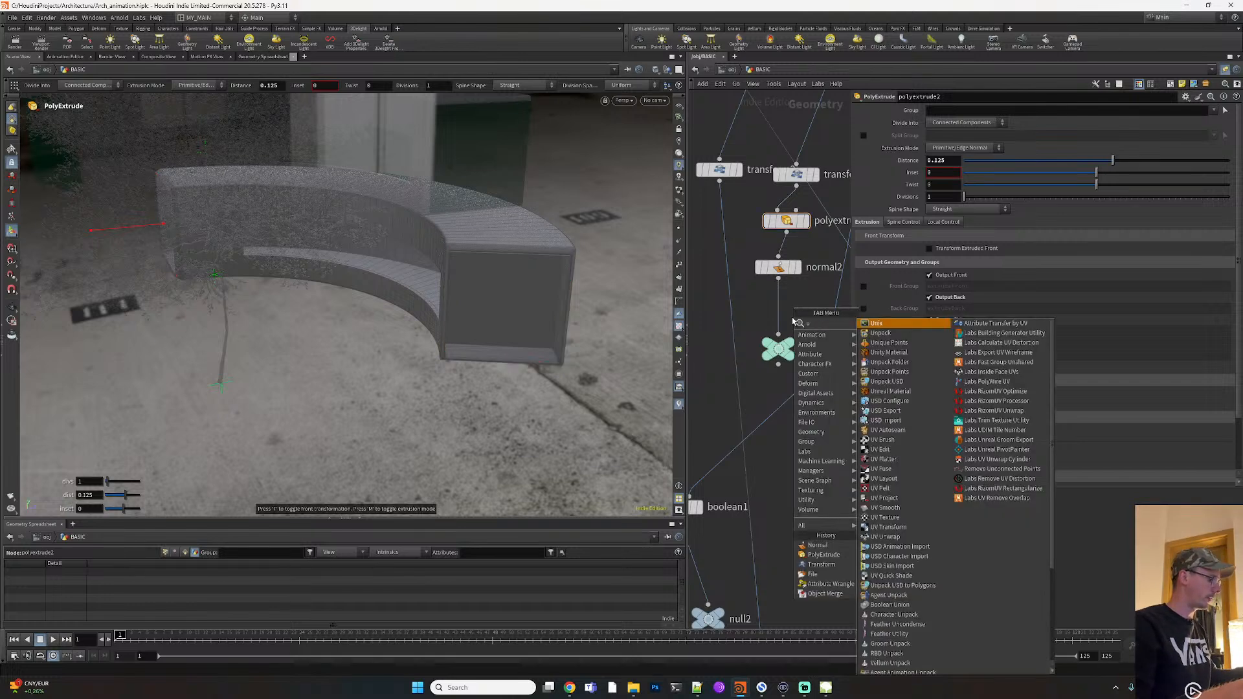
pyautogui.click(873, 325)
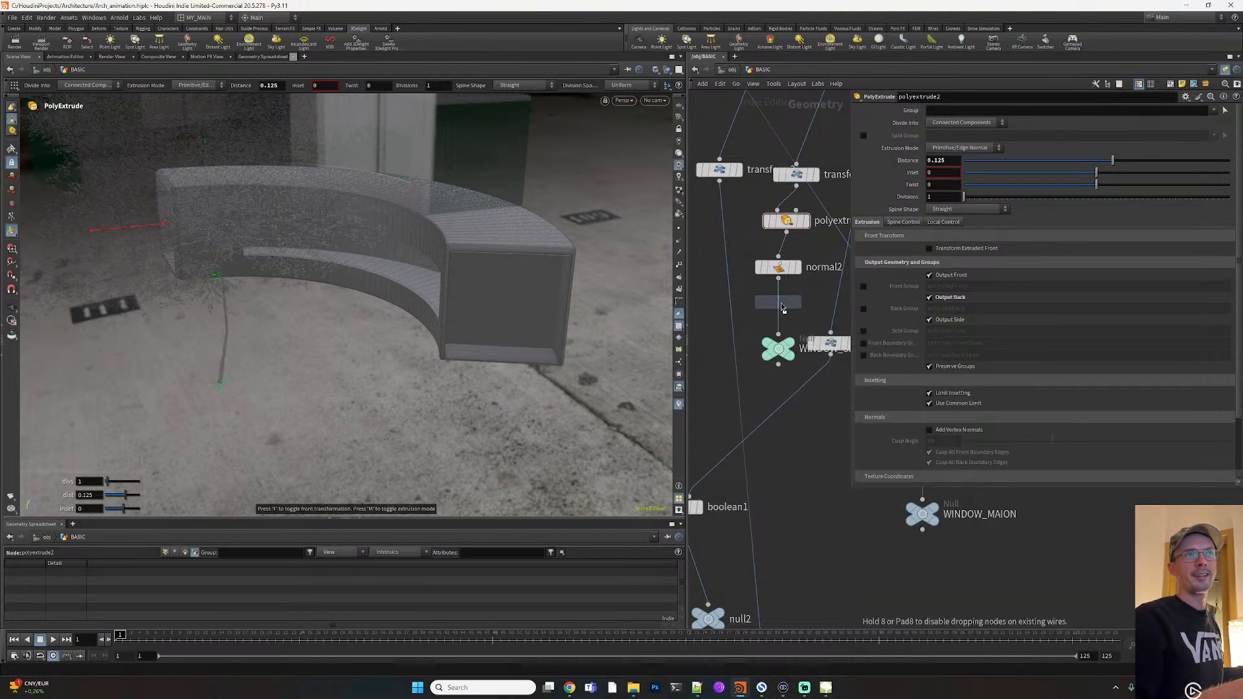
pyautogui.click(783, 309)
pyautogui.click(933, 135)
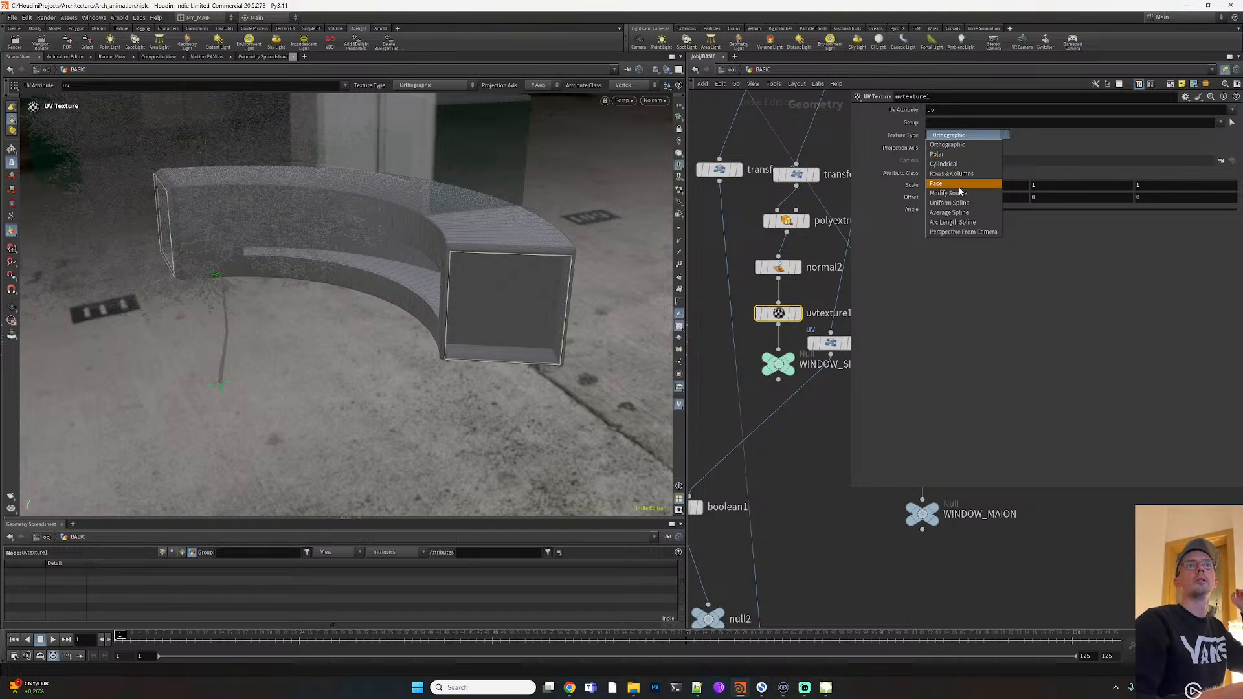
pyautogui.click(961, 184)
# Run the 3Delight viewport render again from the output network and open the Window1 network
pyautogui.click(719, 70)
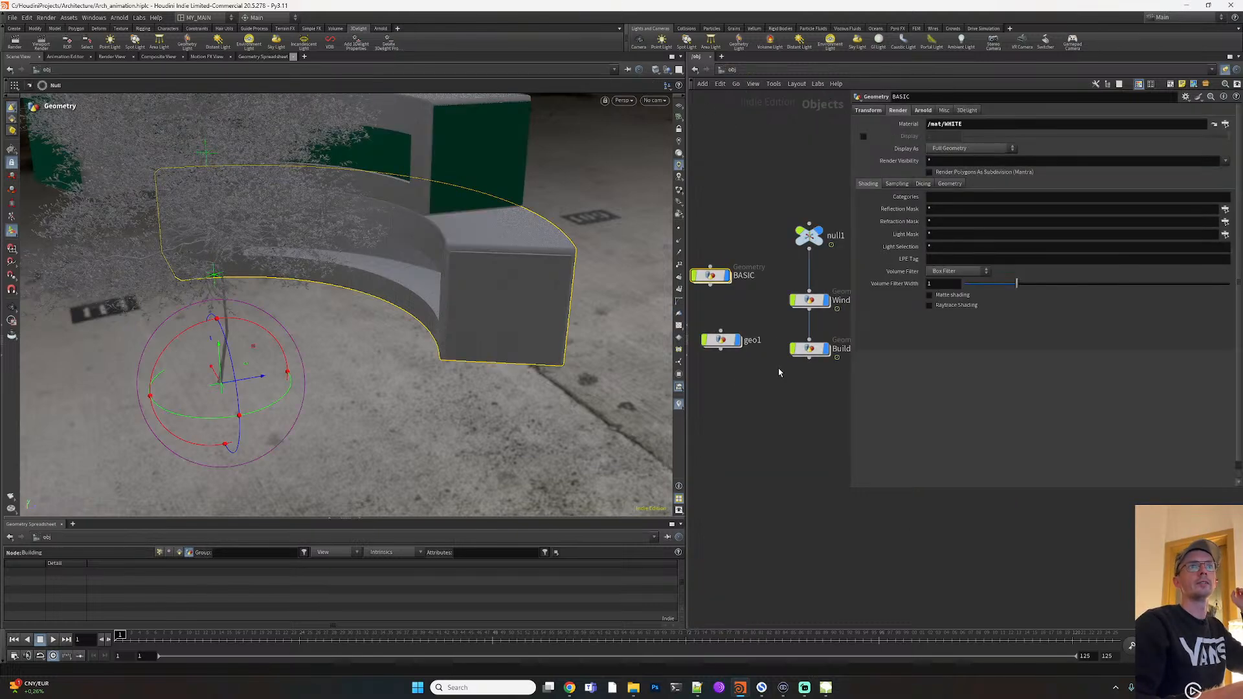
pyautogui.press('5')
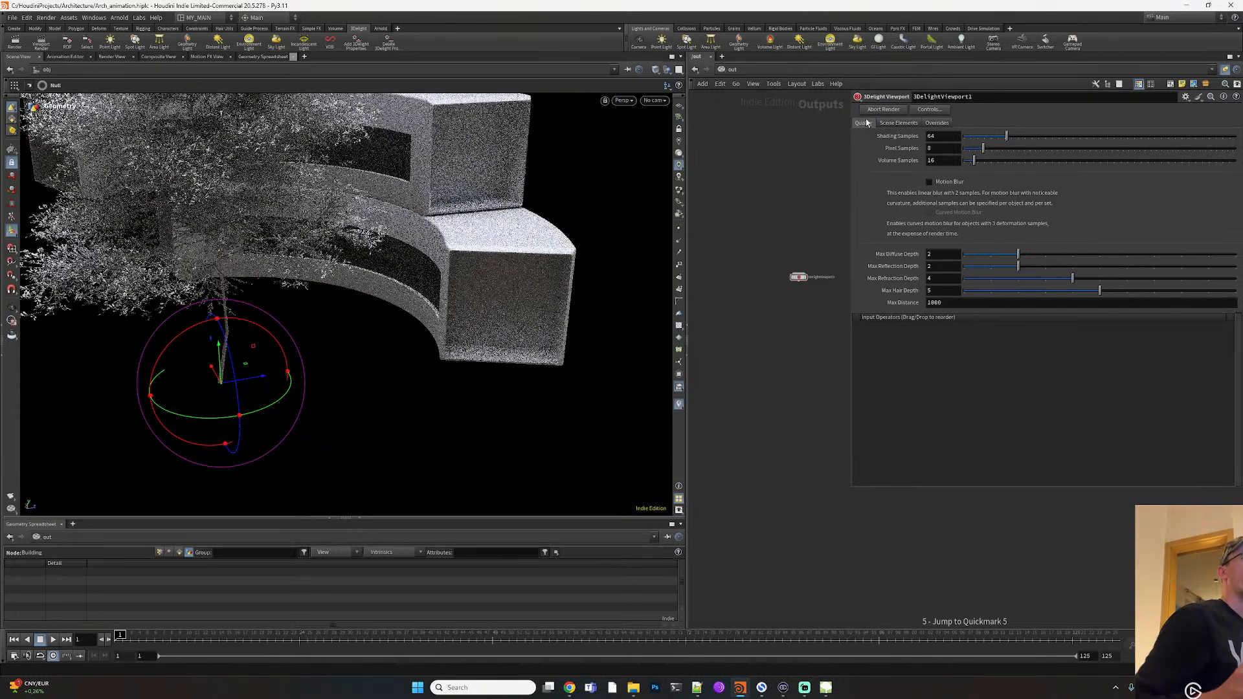
pyautogui.press('1')
pyautogui.moveTo(773, 267); pyautogui.dragTo(774, 246, button='middle')
pyautogui.scroll(3, 775, 260)
pyautogui.doubleClick(749, 355)
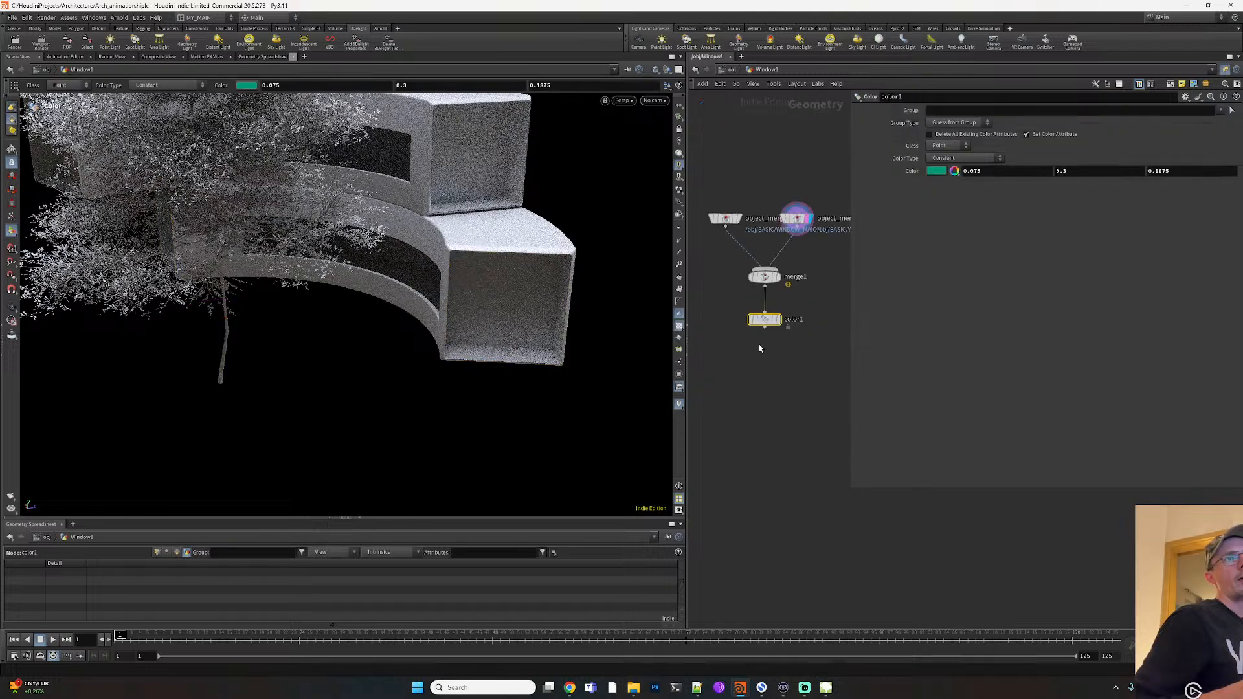
# Set color1 as the displayed node in Window1 and restart the 3Delight viewport render from the output network
pyautogui.click(777, 320)
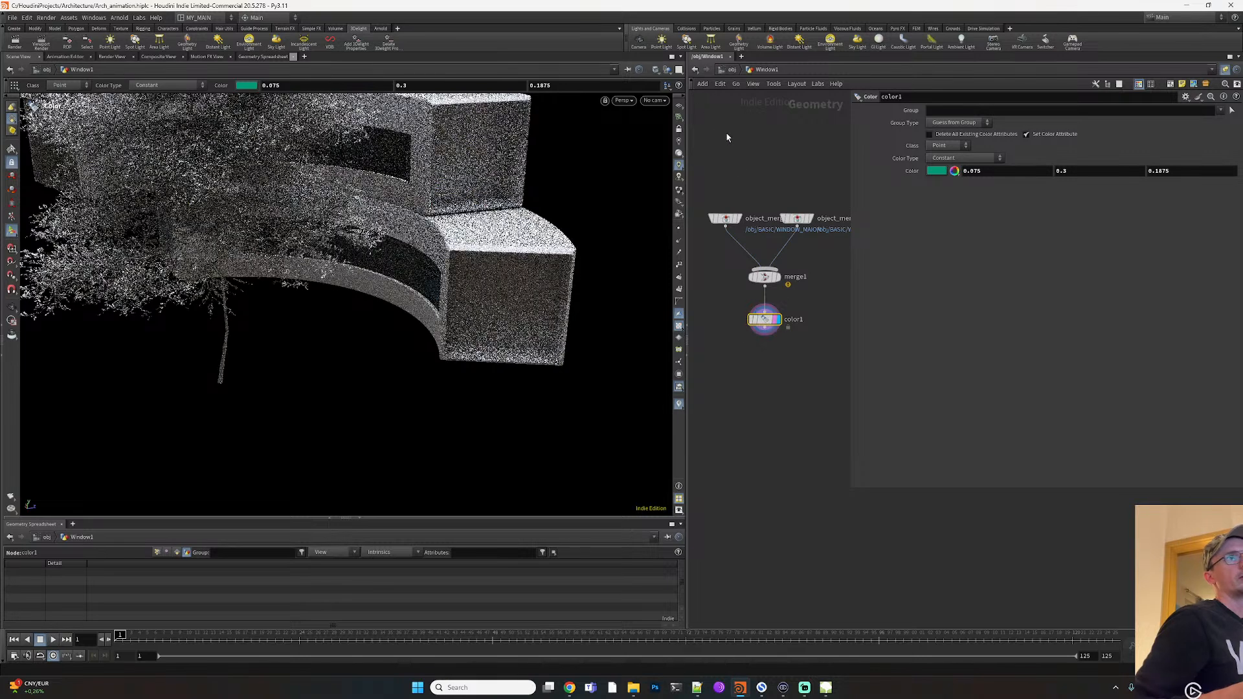
pyautogui.press('5')
pyautogui.click(877, 110)
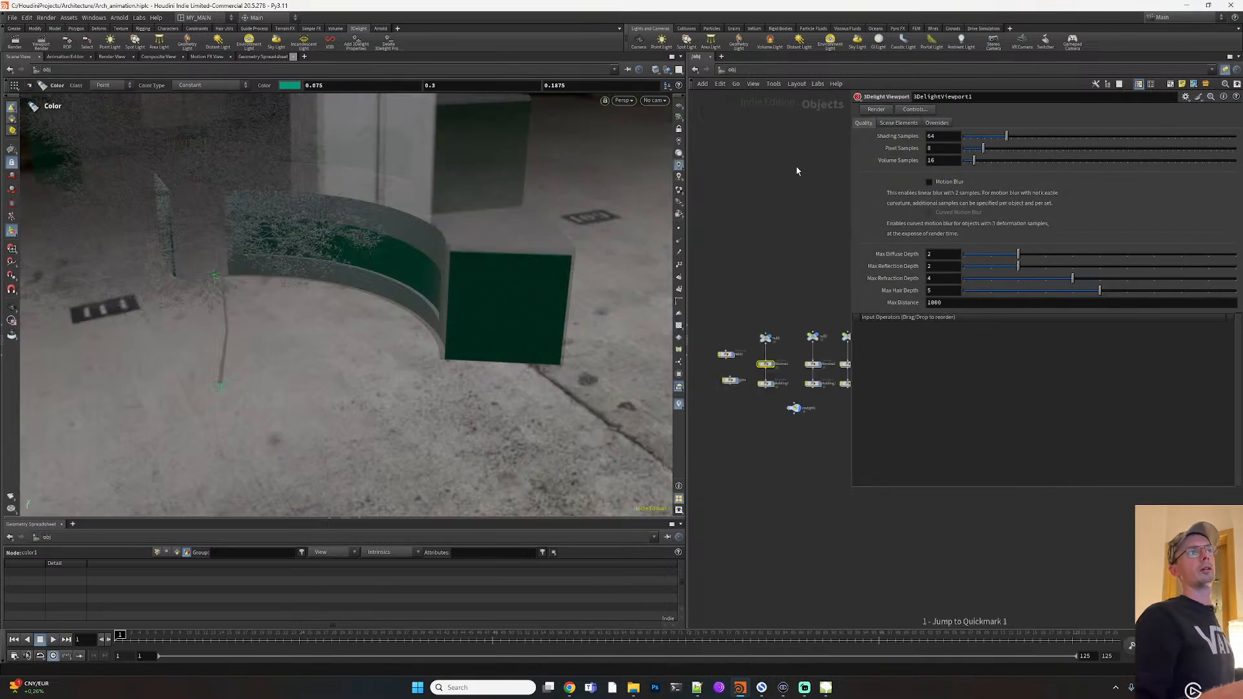
pyautogui.press('1')
pyautogui.press('5')
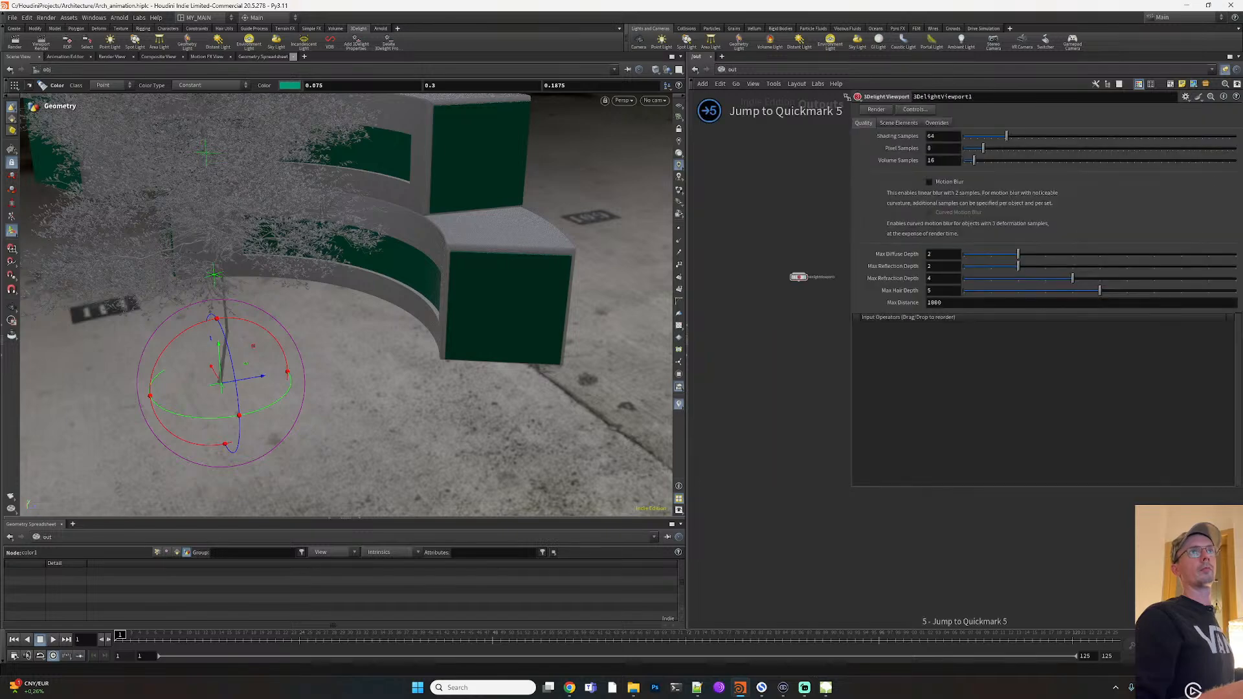
pyautogui.click(876, 110)
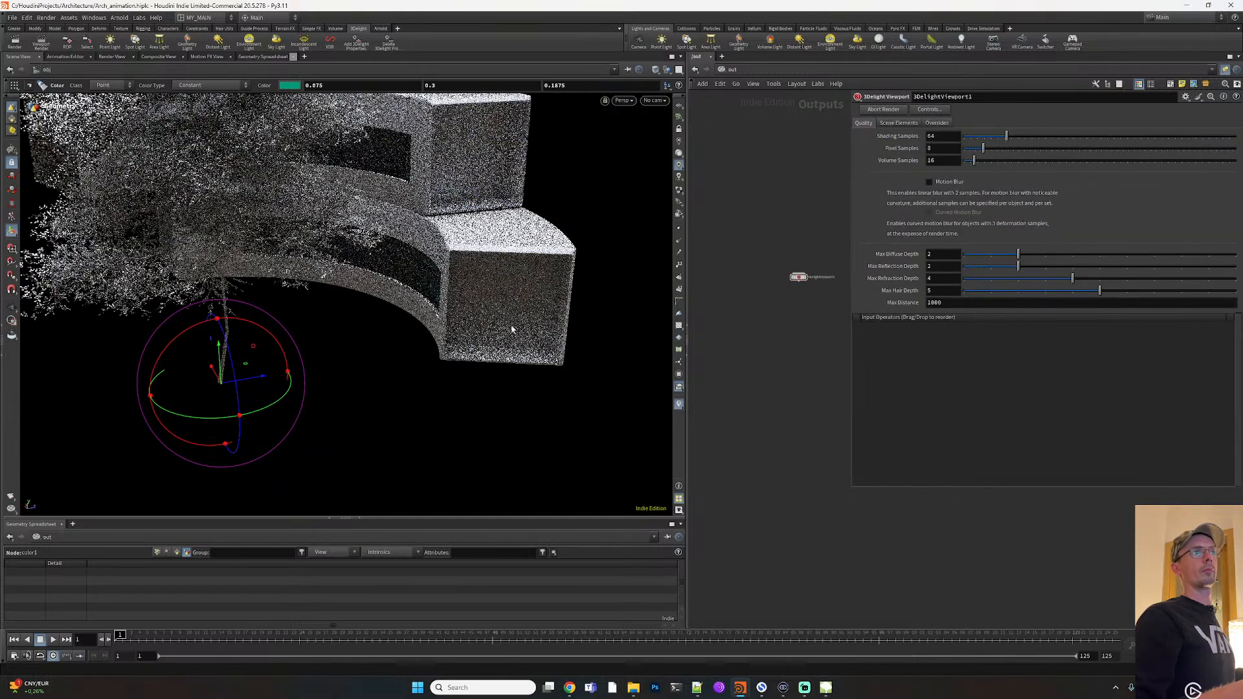
pyautogui.moveTo(556, 272); pyautogui.dragTo(511, 327, button='right')
pyautogui.moveTo(511, 328); pyautogui.dragTo(531, 308)
# Check the source object path of the object_merge1 node in Window1
pyautogui.press('1')
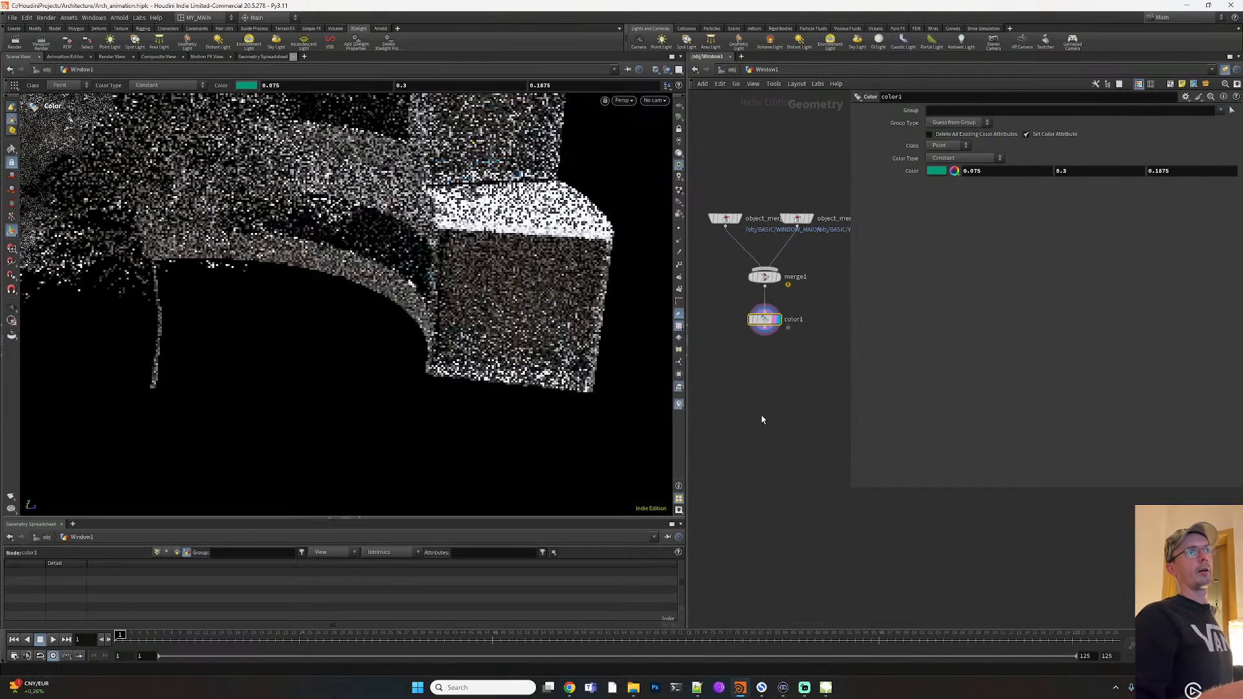
pyautogui.click(799, 220)
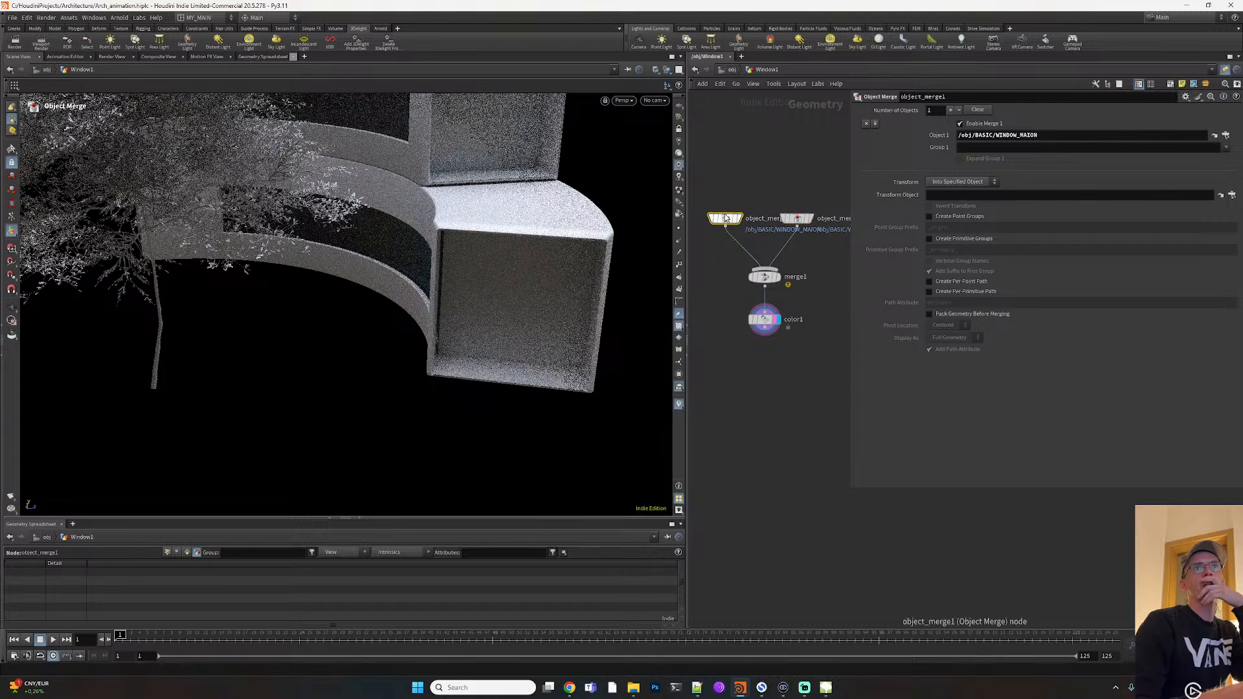
pyautogui.click(729, 70)
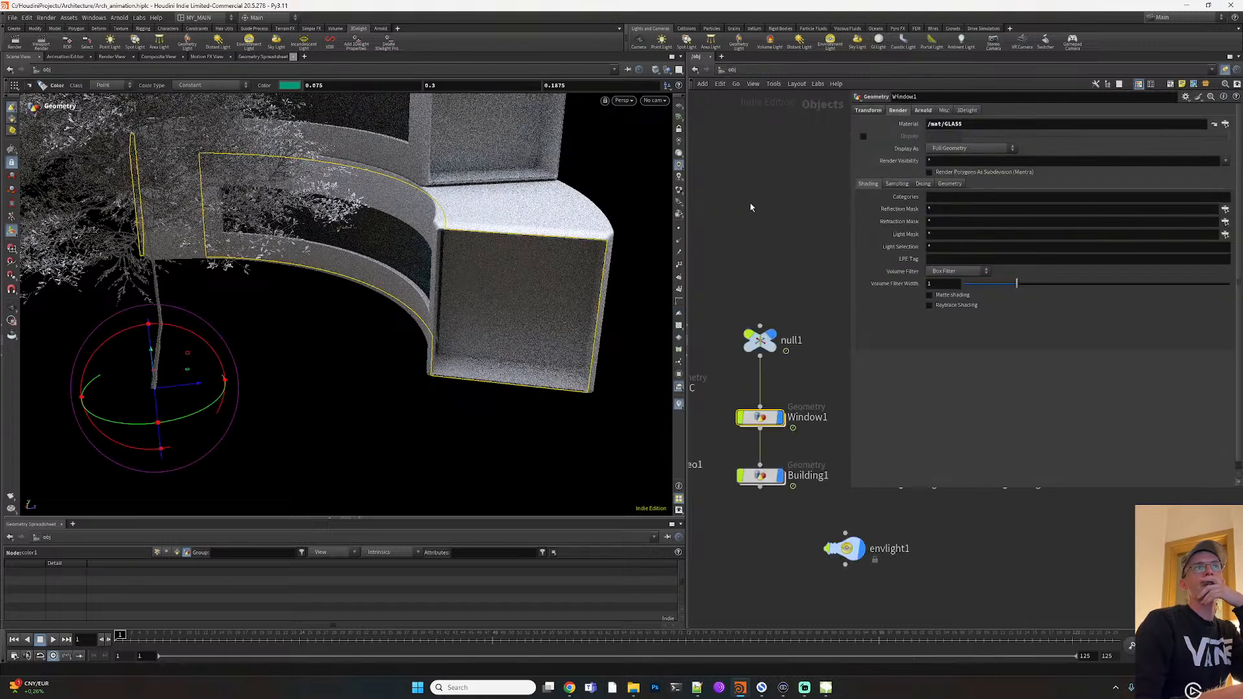
# Display the WINDOW_MAION null in the BASIC network and look at it in the render
pyautogui.moveTo(710, 434); pyautogui.dragTo(789, 428, button='middle')
pyautogui.doubleClick(717, 384)
pyautogui.scroll(-4, 787, 426)
pyautogui.moveTo(709, 396); pyautogui.dragTo(832, 478, button='middle')
pyautogui.moveTo(760, 456); pyautogui.dragTo(648, 310, button='middle')
pyautogui.moveTo(829, 435); pyautogui.dragTo(734, 410, button='middle')
pyautogui.scroll(3, 747, 392)
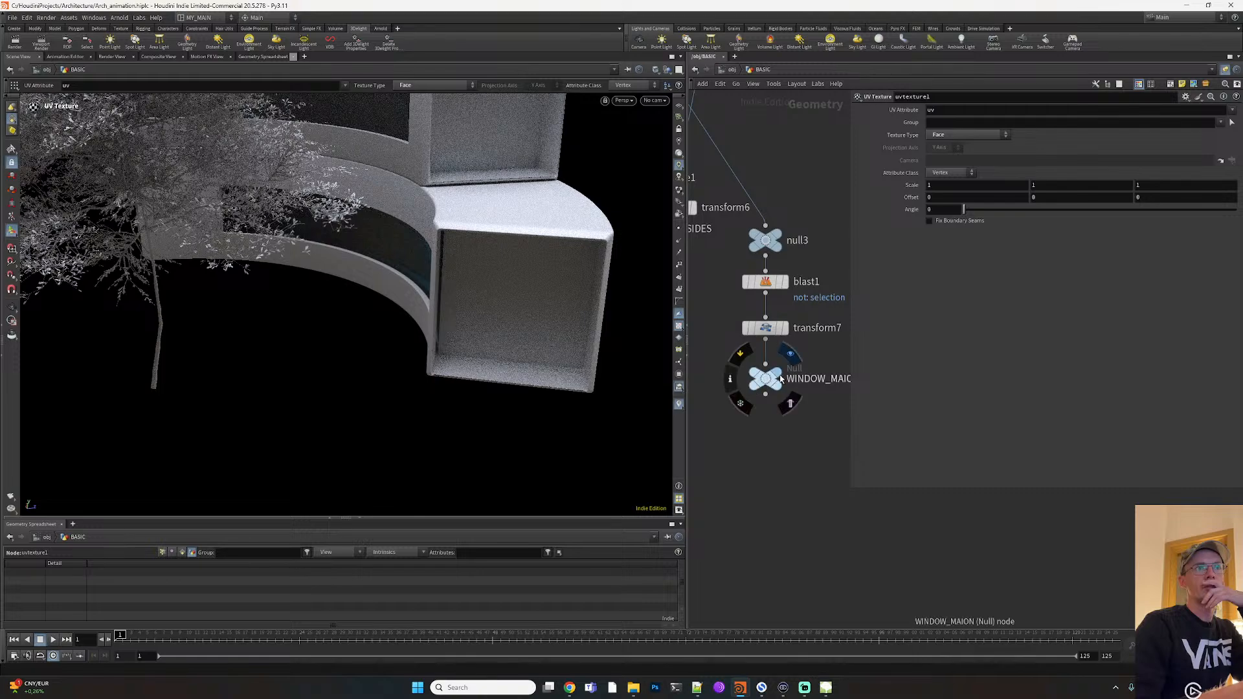
pyautogui.click(790, 353)
pyautogui.click(765, 378)
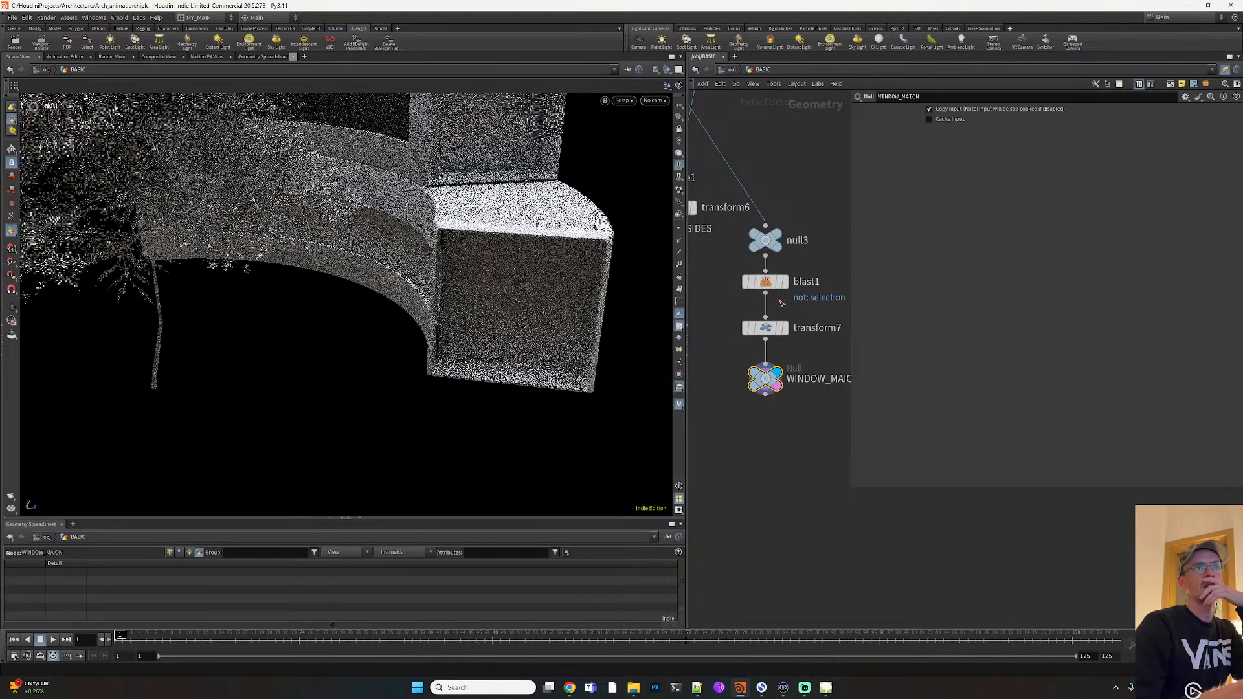
# Abort the 3Delight viewport render and reopen the BASIC network
pyautogui.press('5')
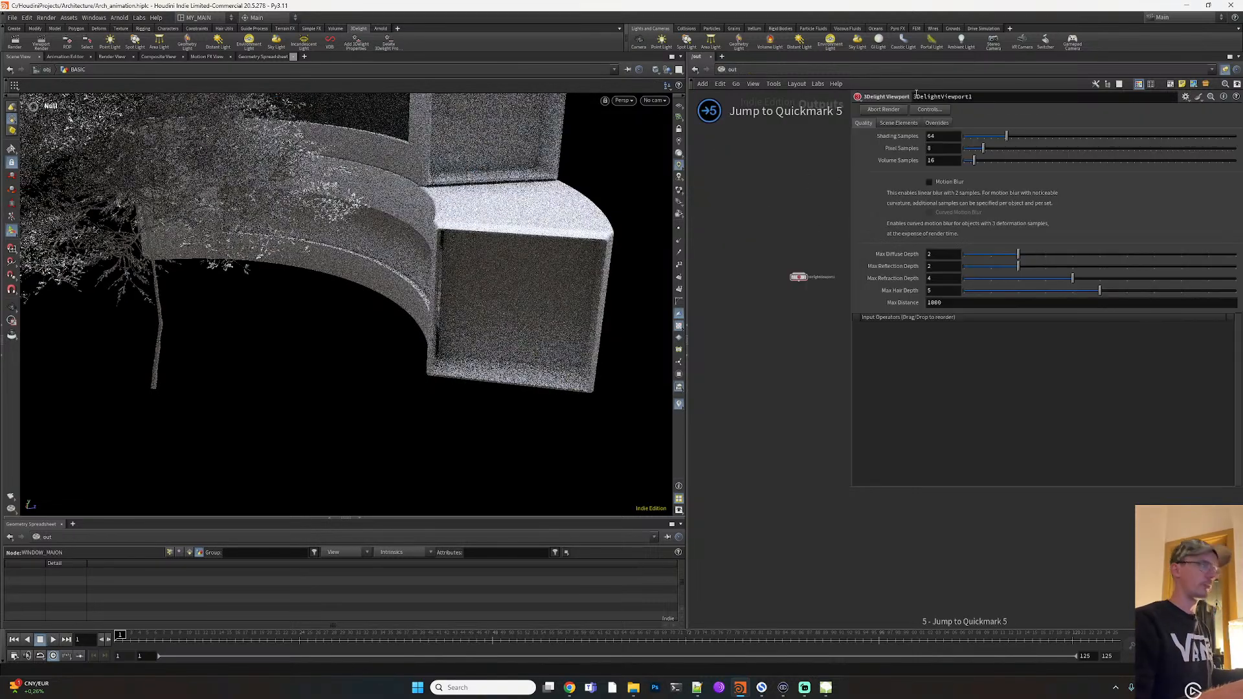
pyautogui.click(882, 110)
pyautogui.press('1')
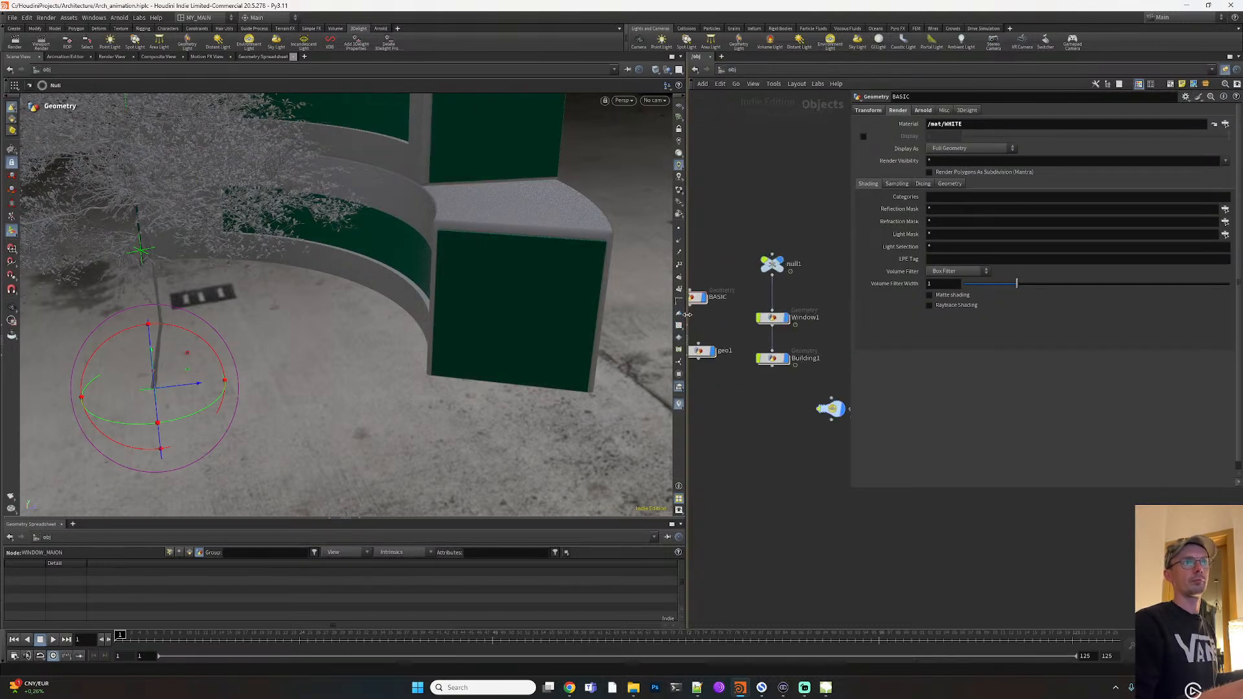
pyautogui.doubleClick(695, 299)
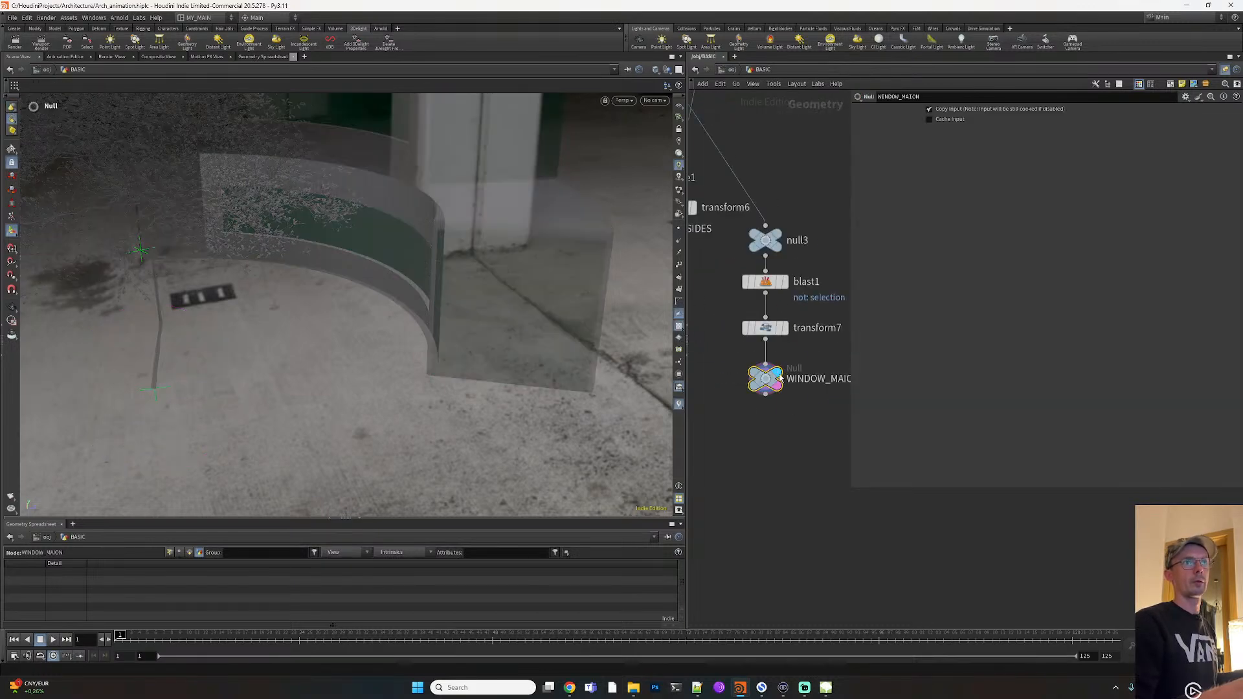
# Display blast1 and transform7 in turn and inspect the main window chain down to WINDOW_MAION
pyautogui.scroll(-3, 407, 391)
pyautogui.moveTo(408, 391); pyautogui.dragTo(465, 377)
pyautogui.click(786, 282)
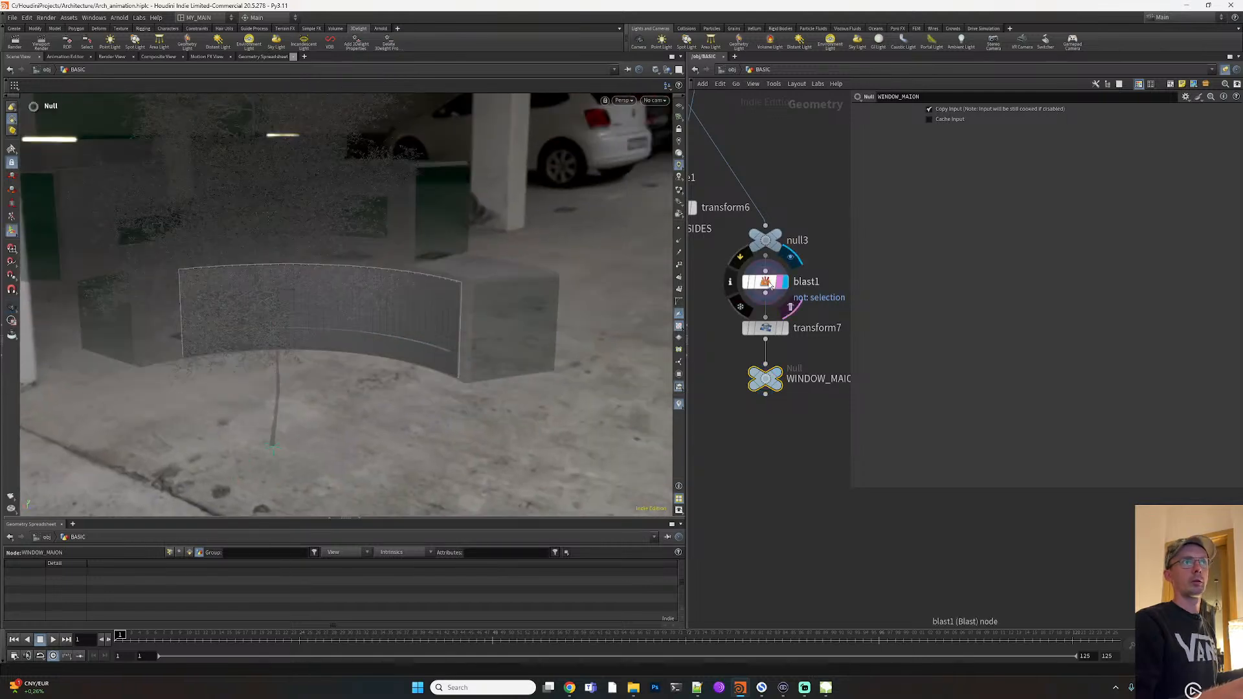
pyautogui.click(770, 285)
pyautogui.click(786, 329)
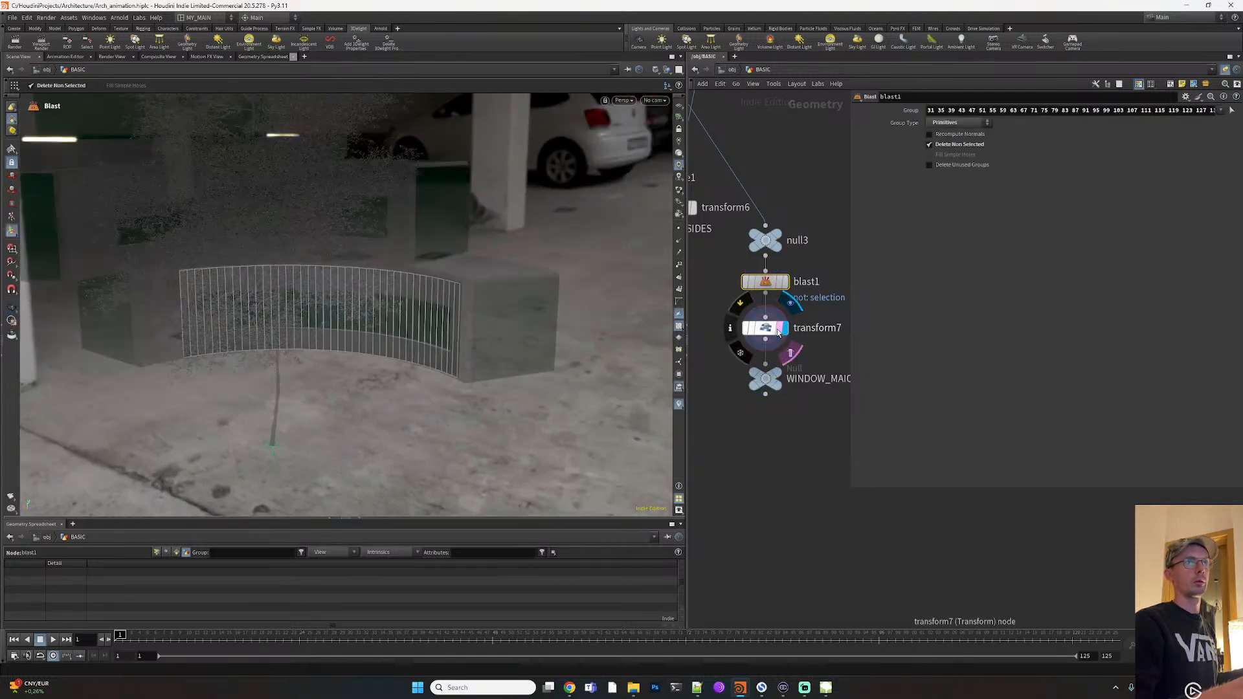
pyautogui.click(769, 329)
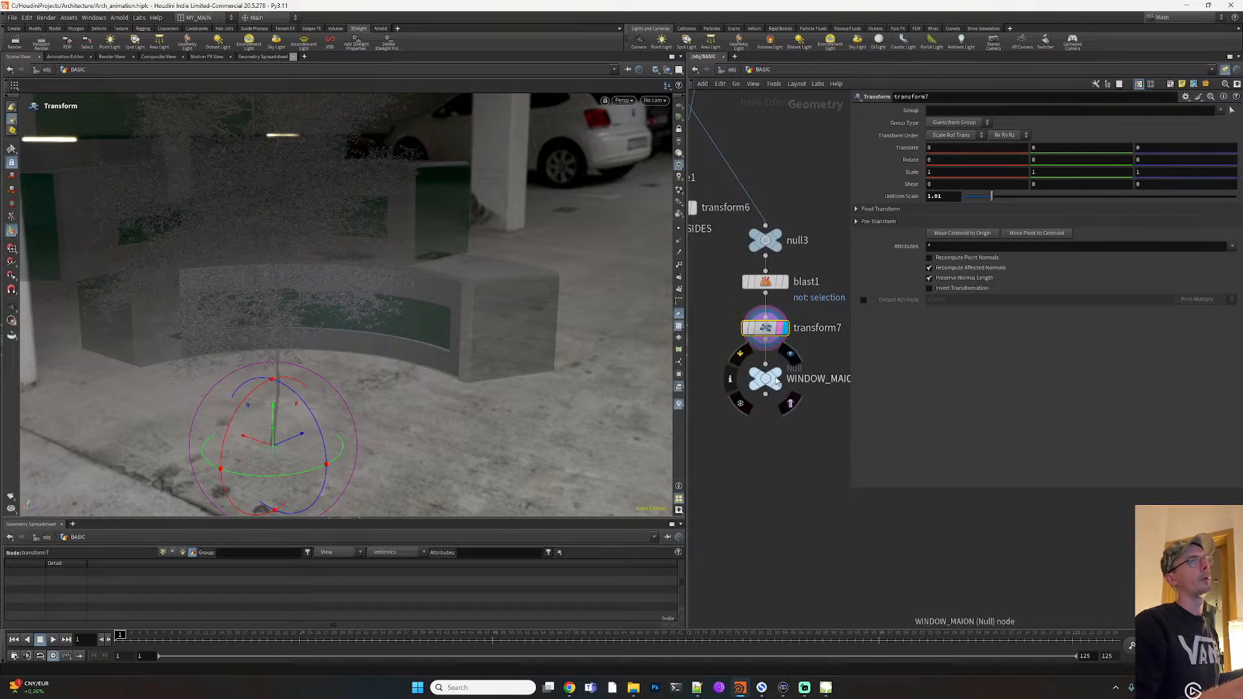
pyautogui.click(768, 381)
# Display the WINDOW_SIDES null and examine the side window pane up close
pyautogui.moveTo(801, 416)
pyautogui.mouseDown(button='middle')
pyautogui.moveTo(770, 417)
pyautogui.moveTo(824, 425)
pyautogui.mouseUp(button='middle')
pyautogui.moveTo(696, 390); pyautogui.dragTo(801, 449, button='middle')
pyautogui.click(761, 291)
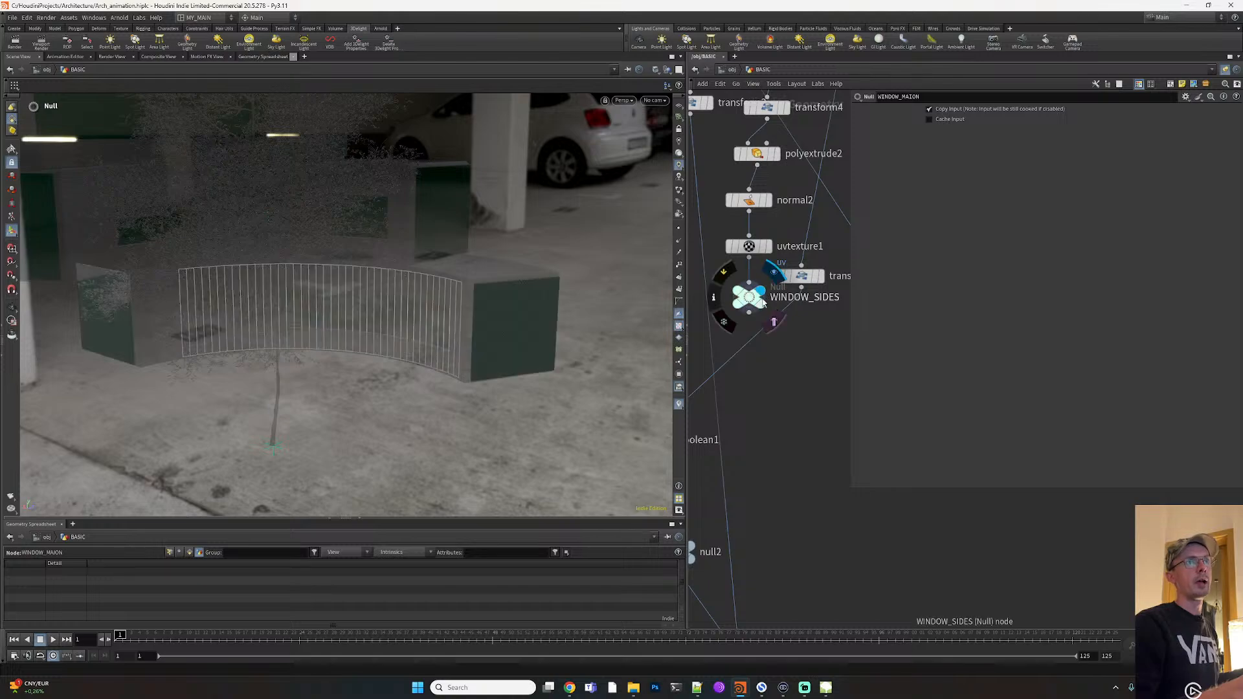
pyautogui.click(747, 300)
pyautogui.keyDown('alt'); pyautogui.moveTo(557, 329); pyautogui.dragTo(663, 255, button='right'); pyautogui.keyUp('alt')
pyautogui.keyDown('alt'); pyautogui.moveTo(430, 350); pyautogui.dragTo(396, 342); pyautogui.keyUp('alt')
pyautogui.press('Escape')
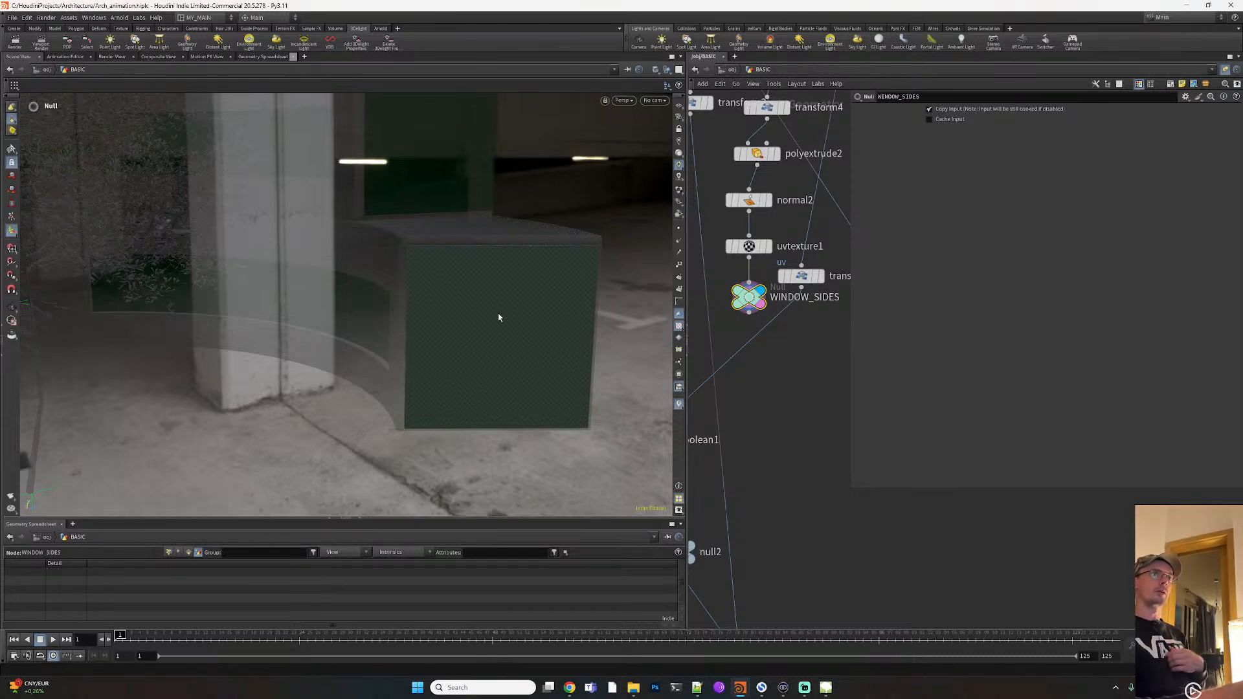
# Compare the results of merge1 and color1 in Window1 and inspect the thickness of the side pane
pyautogui.press('u')
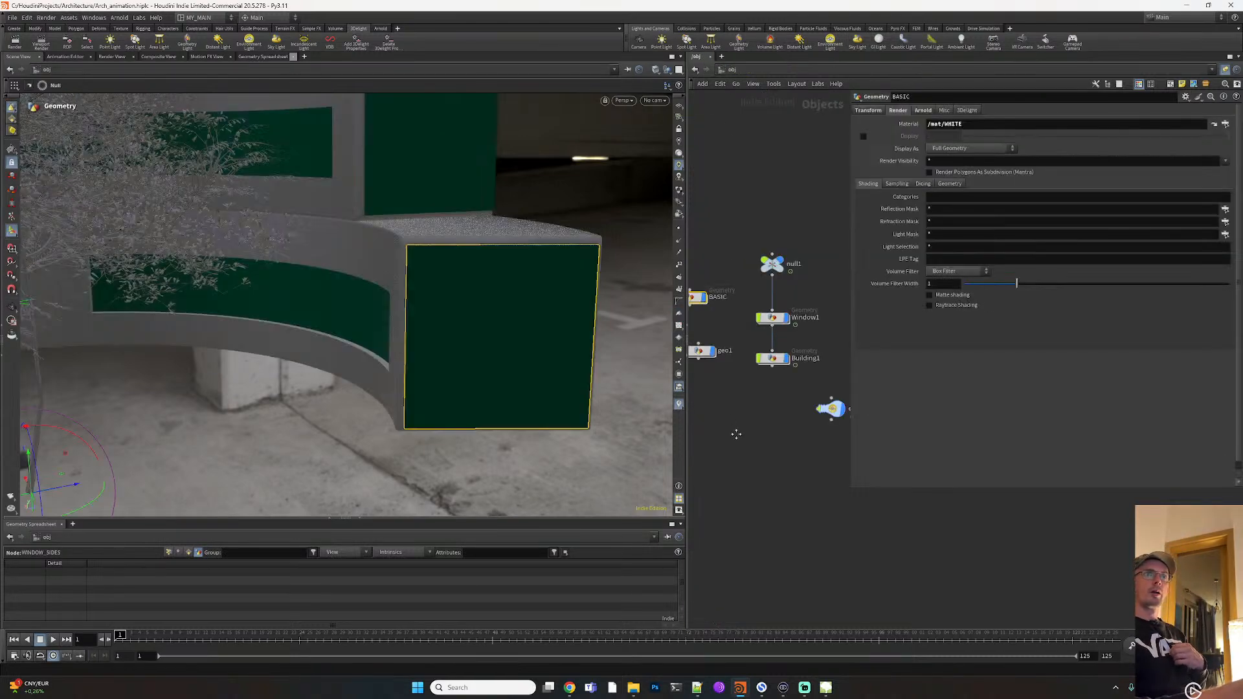
pyautogui.doubleClick(779, 305)
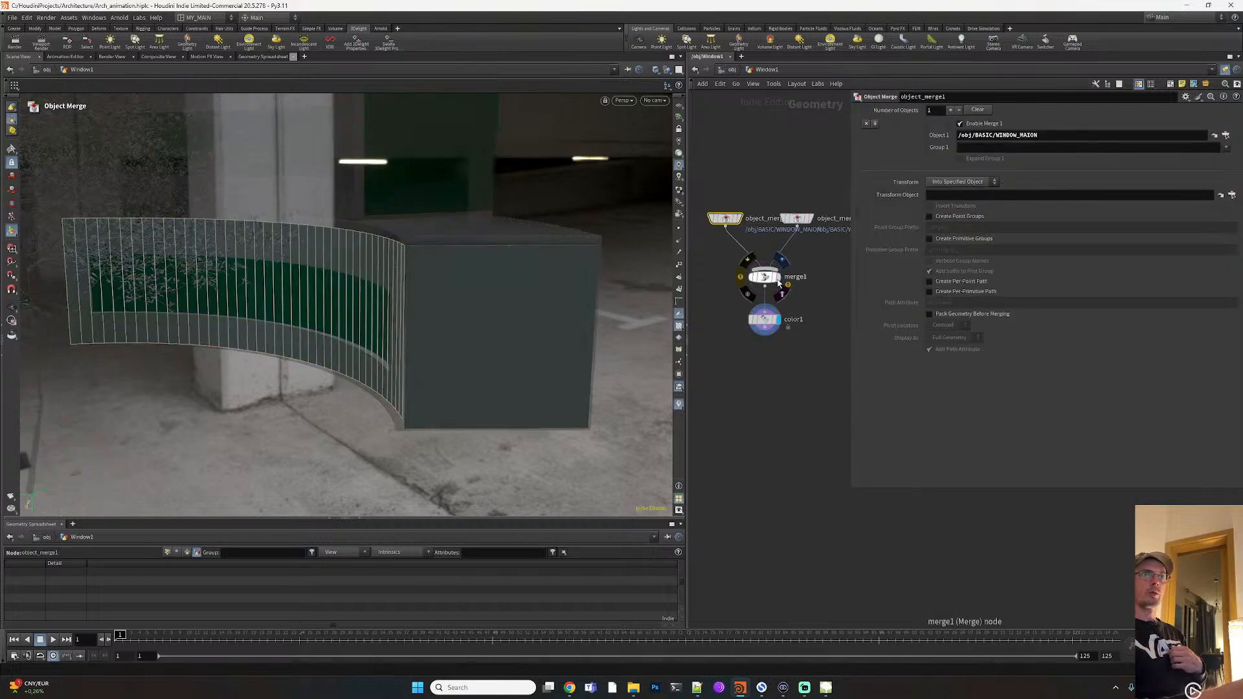
pyautogui.click(777, 282)
pyautogui.click(767, 280)
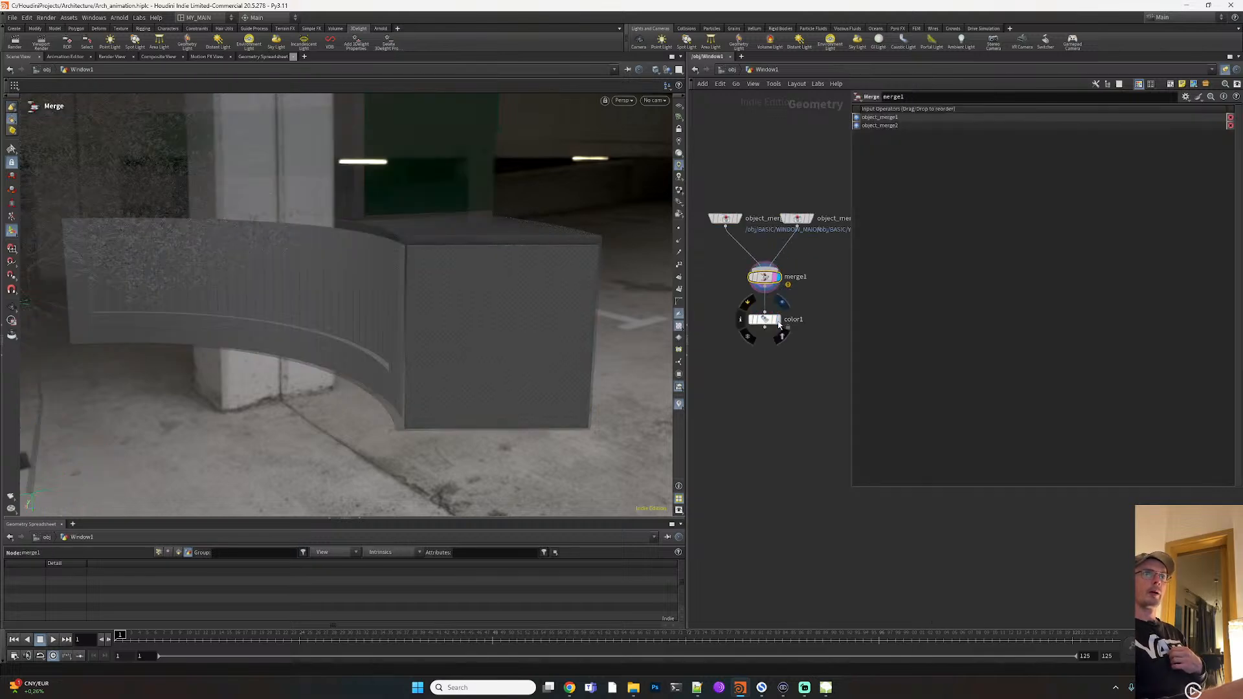
pyautogui.click(779, 322)
pyautogui.click(761, 321)
pyautogui.press('Escape')
pyautogui.moveTo(520, 331); pyautogui.dragTo(336, 308)
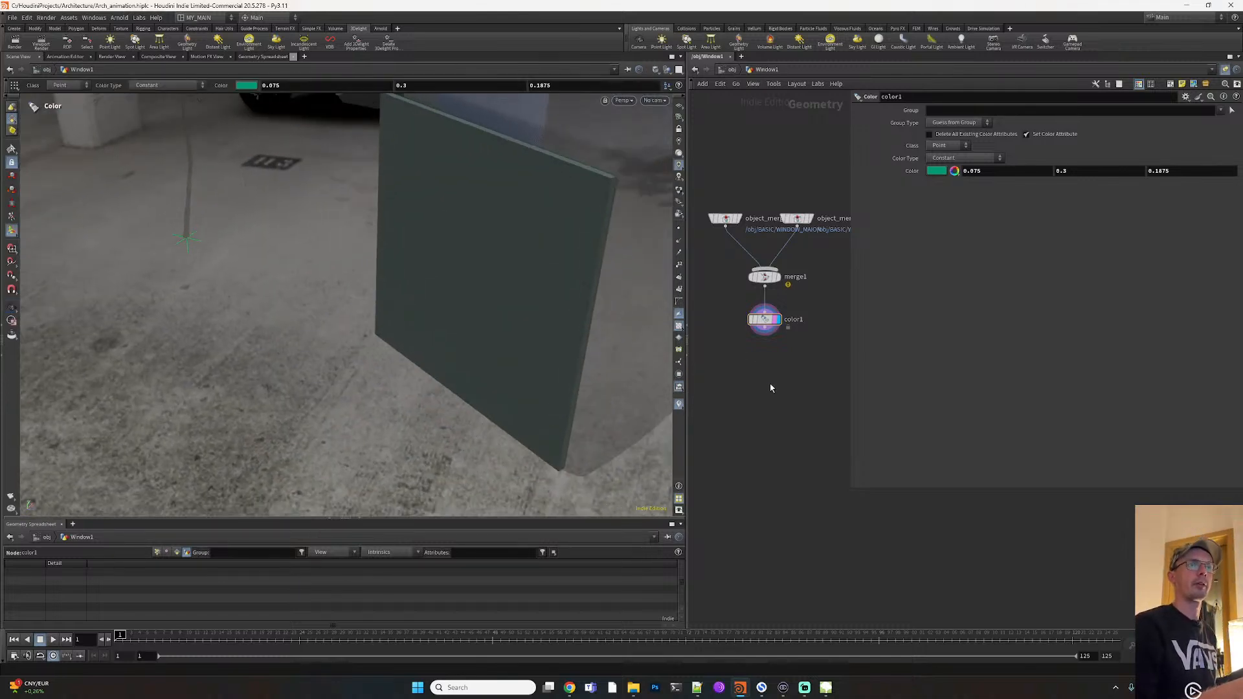
# Restart the 3Delight viewport render from the output network and open the material network
pyautogui.press('1')
pyautogui.press('5')
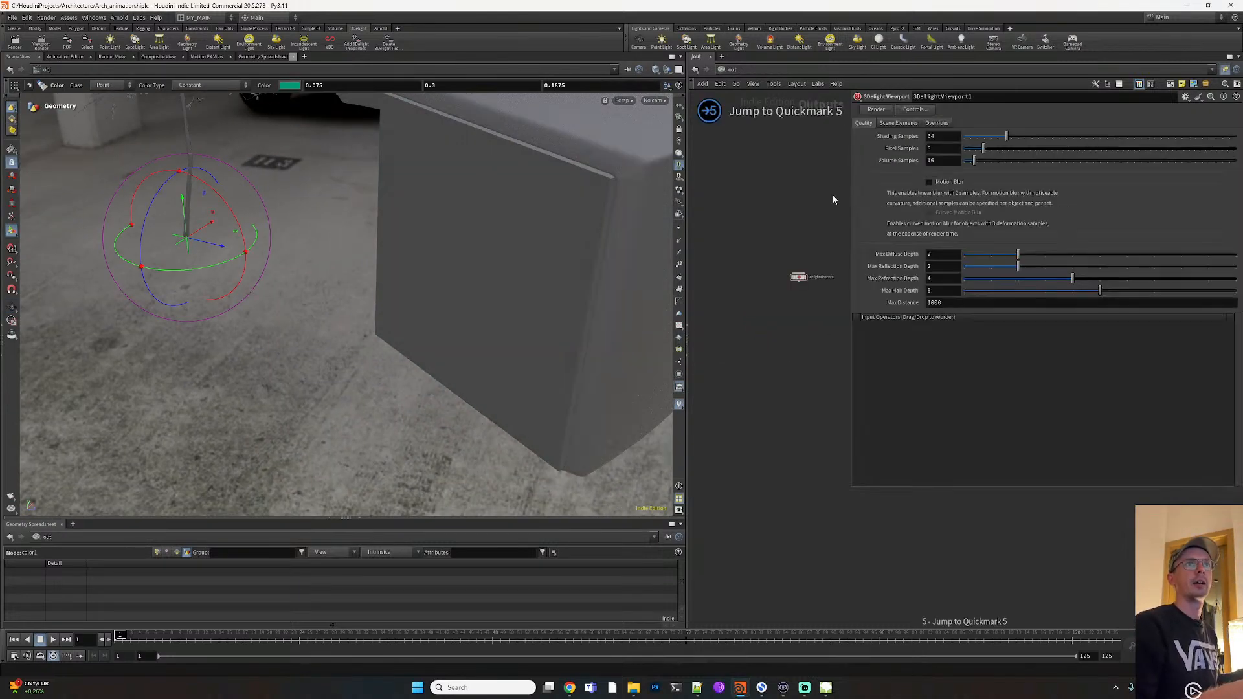
pyautogui.press('2')
pyautogui.keyDown('alt'); pyautogui.moveTo(448, 324); pyautogui.dragTo(605, 281); pyautogui.keyUp('alt')
pyautogui.scroll(-5, 442, 316)
pyautogui.scroll(6, 771, 269)
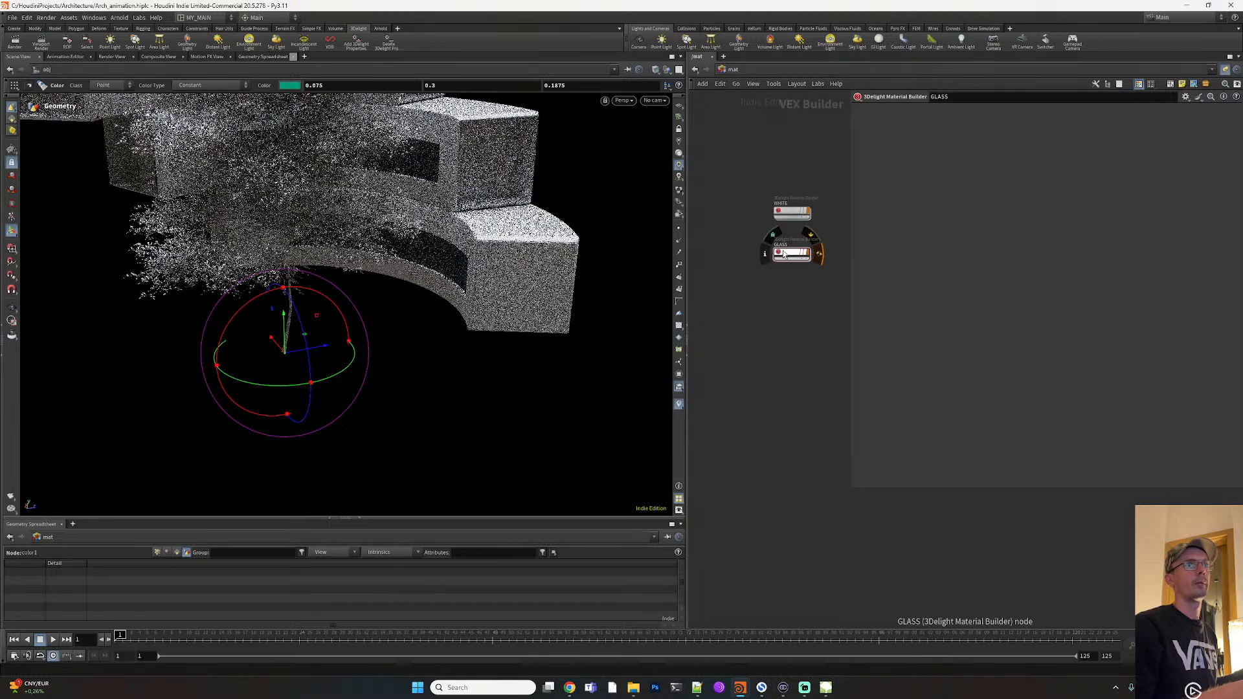
# Space out color1 and object_merge2 in the Window1 network and check object_merge2's source path
pyautogui.press('1')
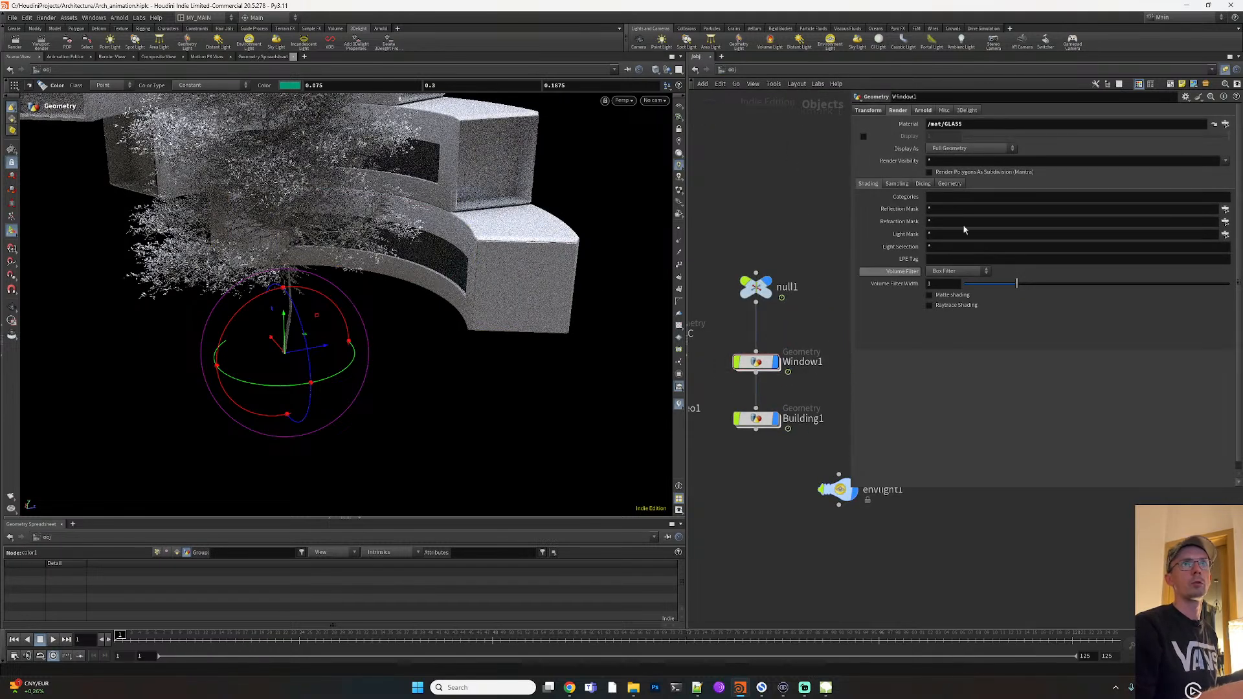
pyautogui.doubleClick(758, 364)
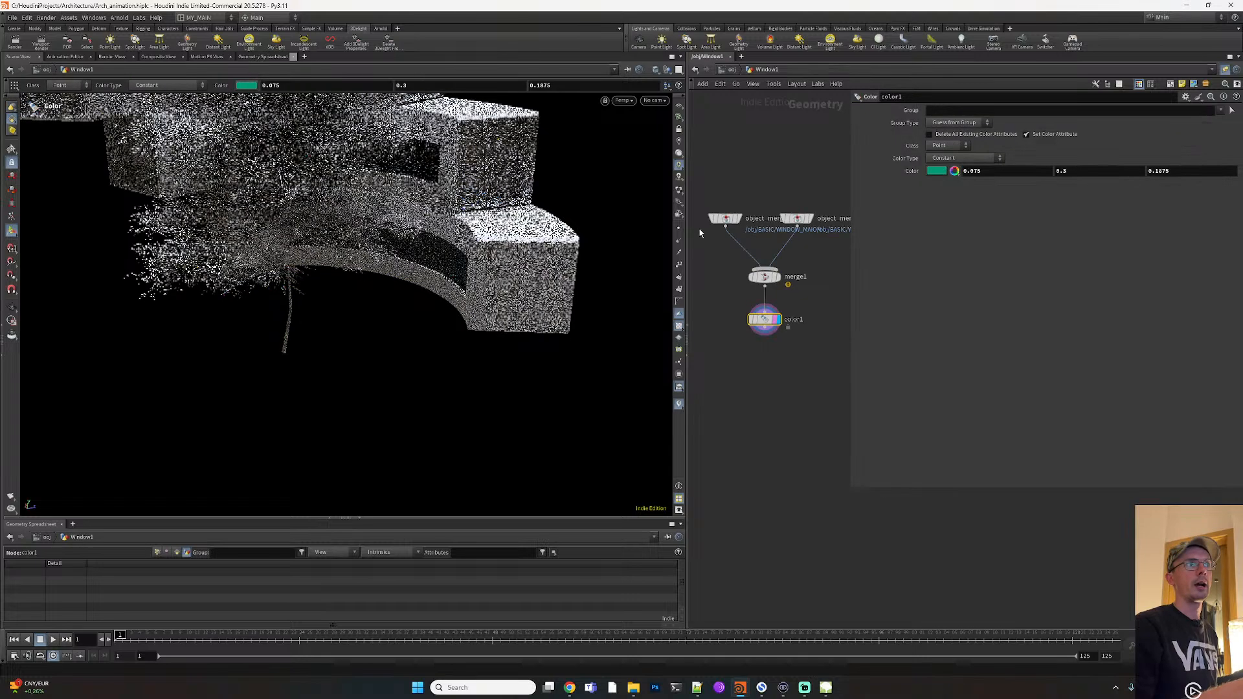
pyautogui.moveTo(767, 326); pyautogui.dragTo(767, 348)
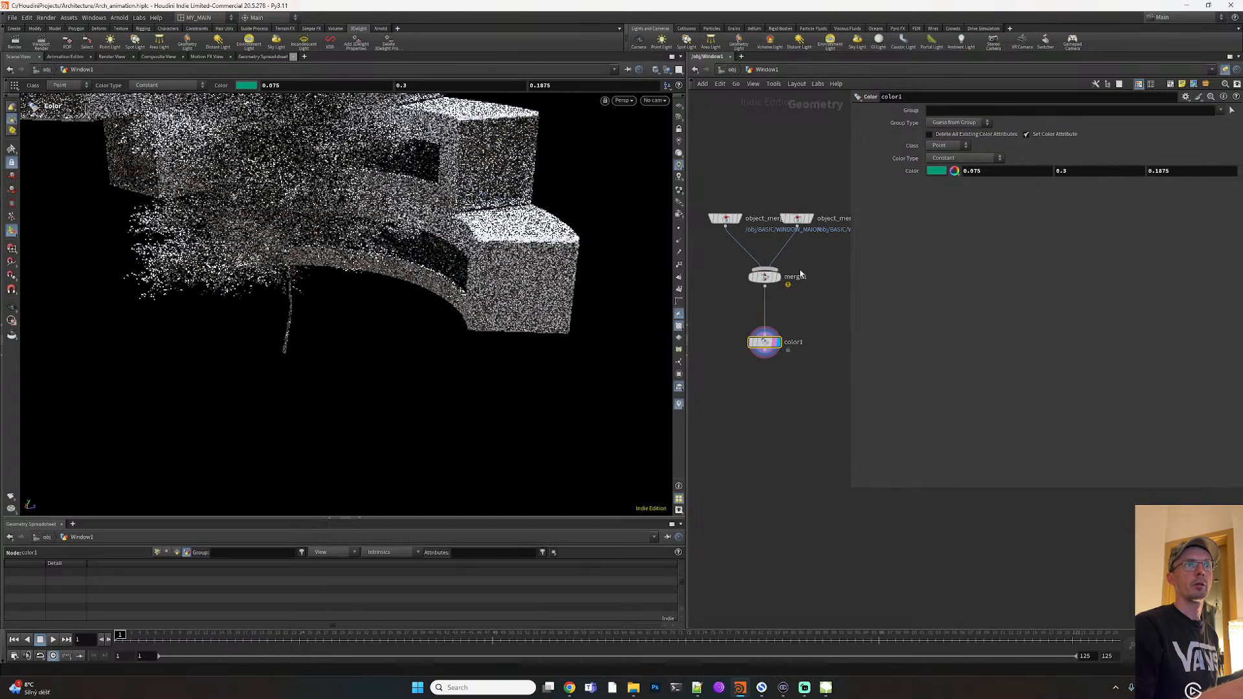
pyautogui.moveTo(804, 223); pyautogui.dragTo(827, 223)
pyautogui.click(822, 220)
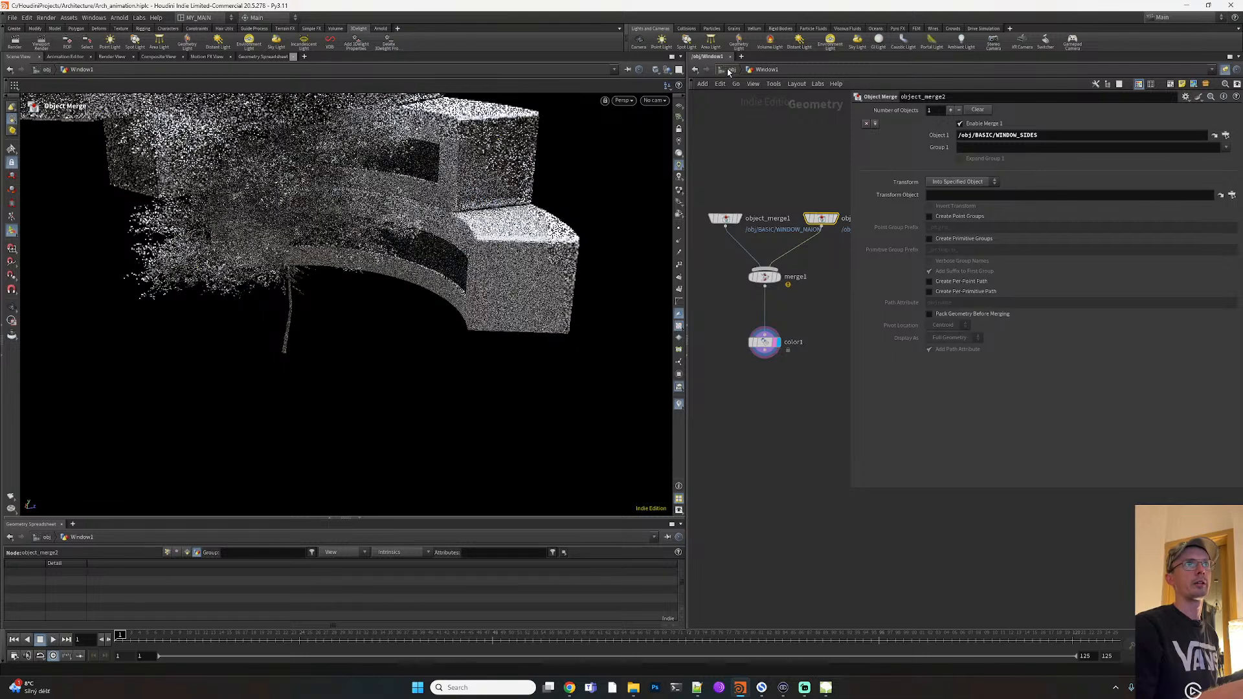
# Set merge2 as the displayed node in the BASIC network
pyautogui.press('u')
pyautogui.moveTo(759, 501); pyautogui.dragTo(840, 493, button='middle')
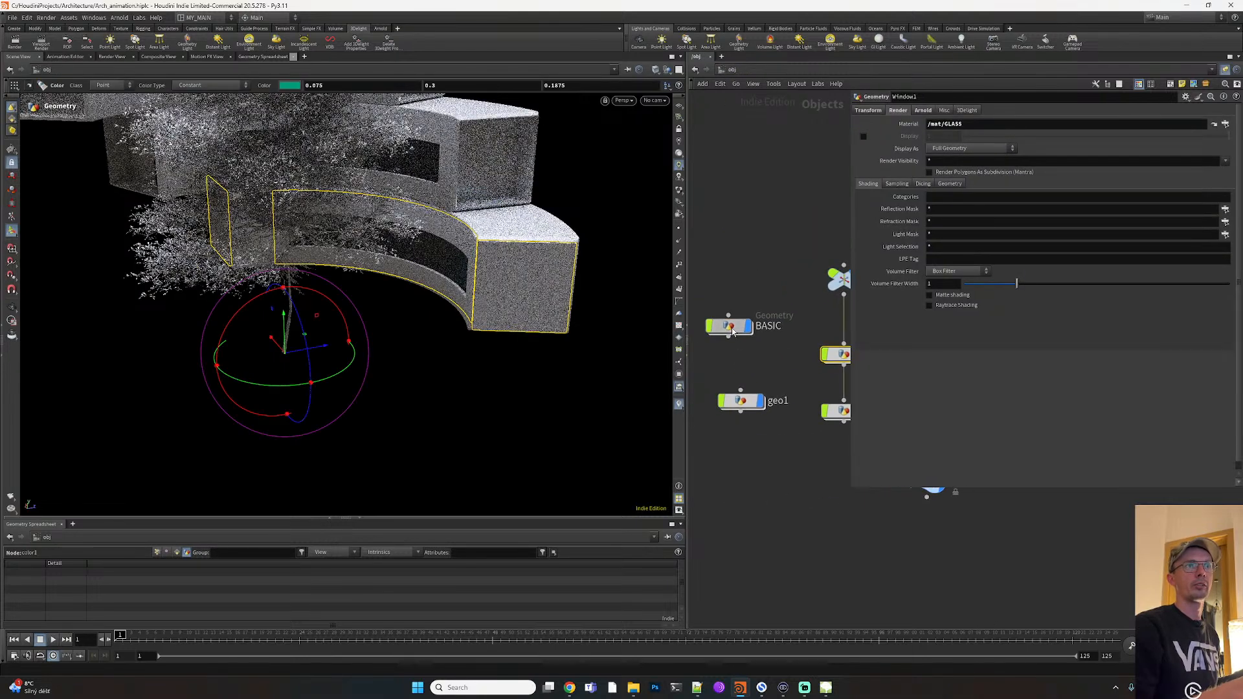
pyautogui.doubleClick(732, 331)
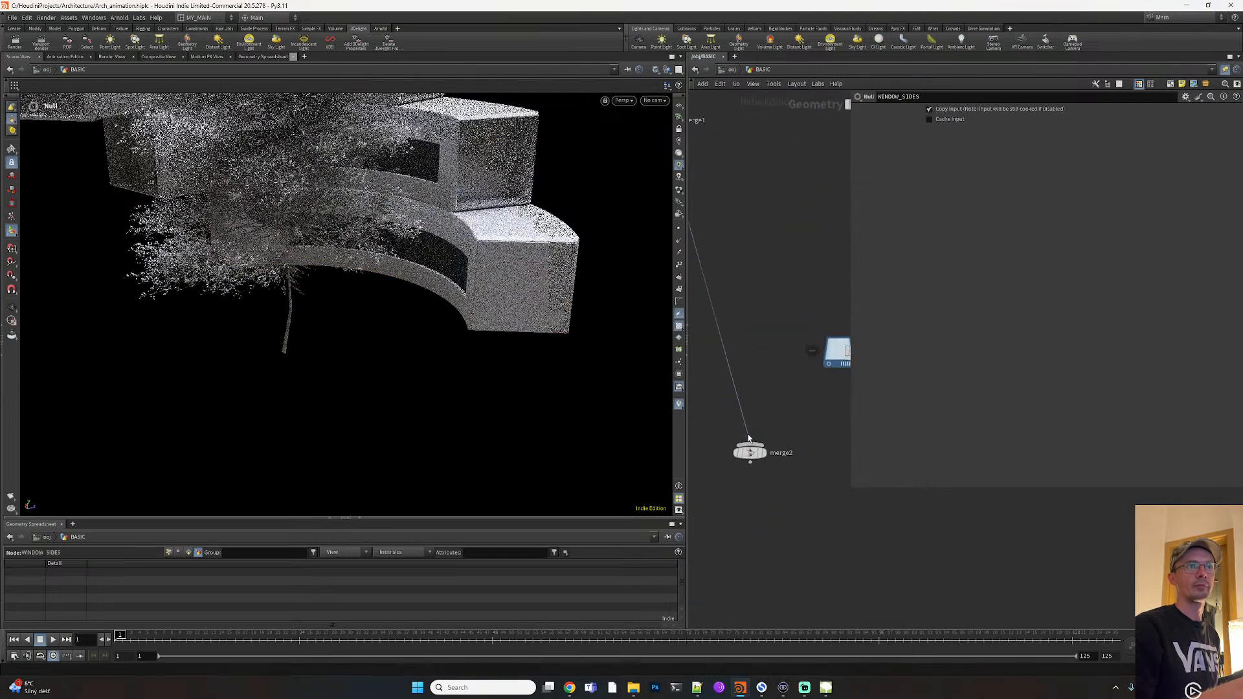
pyautogui.click(764, 456)
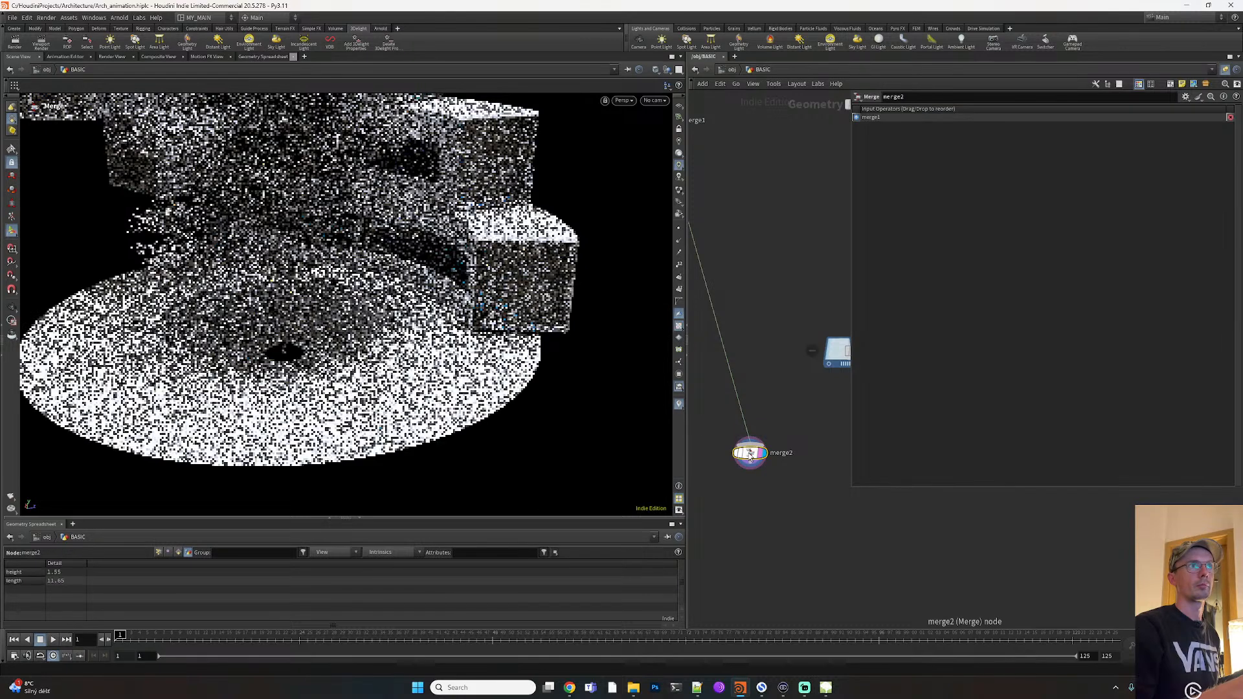
pyautogui.moveTo(785, 284); pyautogui.dragTo(686, 276, button='middle')
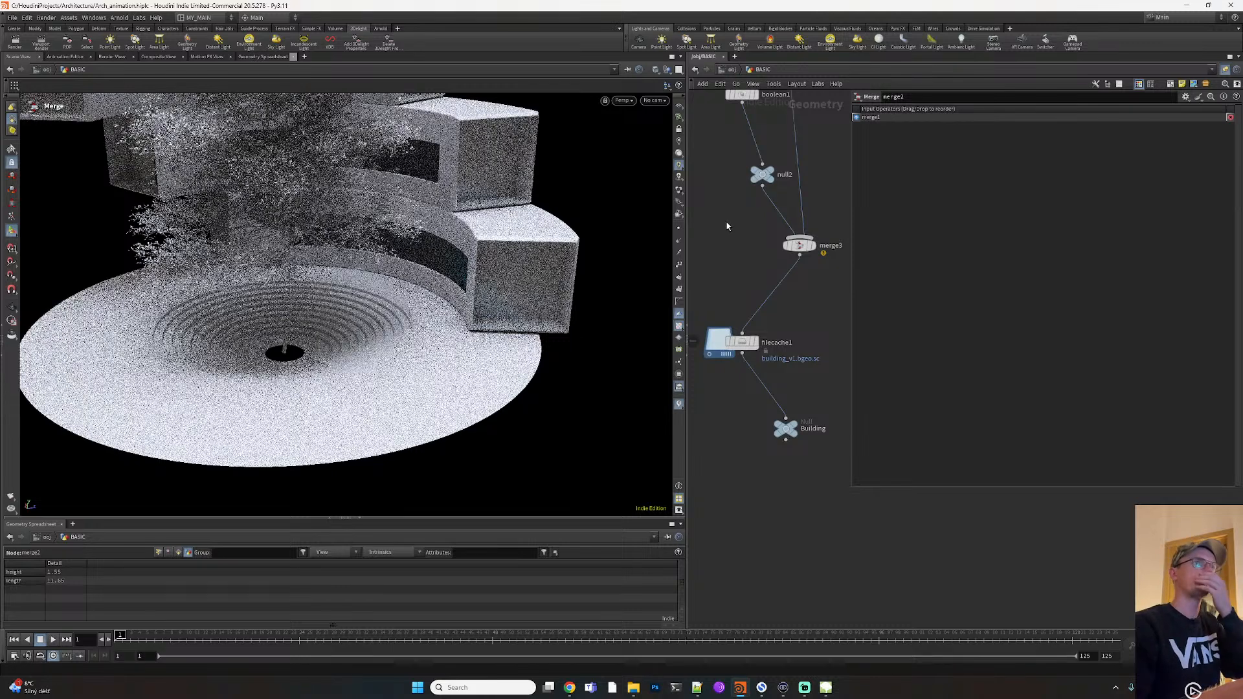
# Disable Thin Film on the dlGlass1 node of the GLASS material and check the windows in the render
pyautogui.press('2')
pyautogui.doubleClick(789, 253)
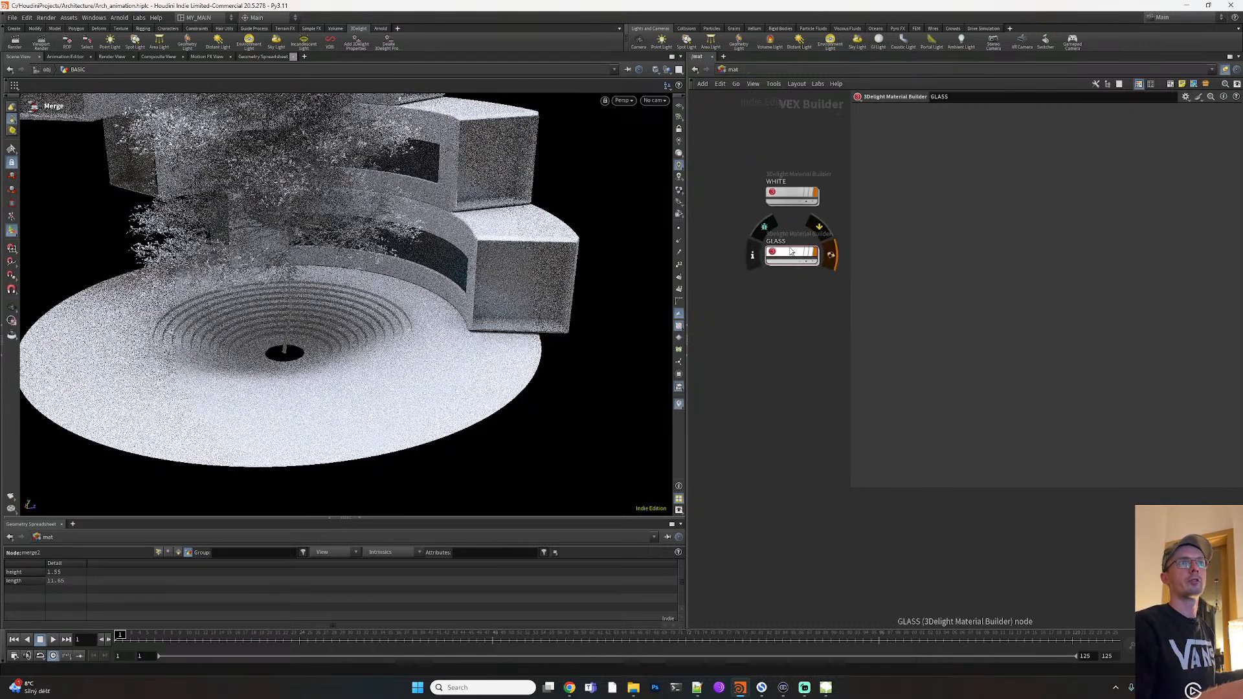
pyautogui.moveTo(725, 284); pyautogui.dragTo(725, 388)
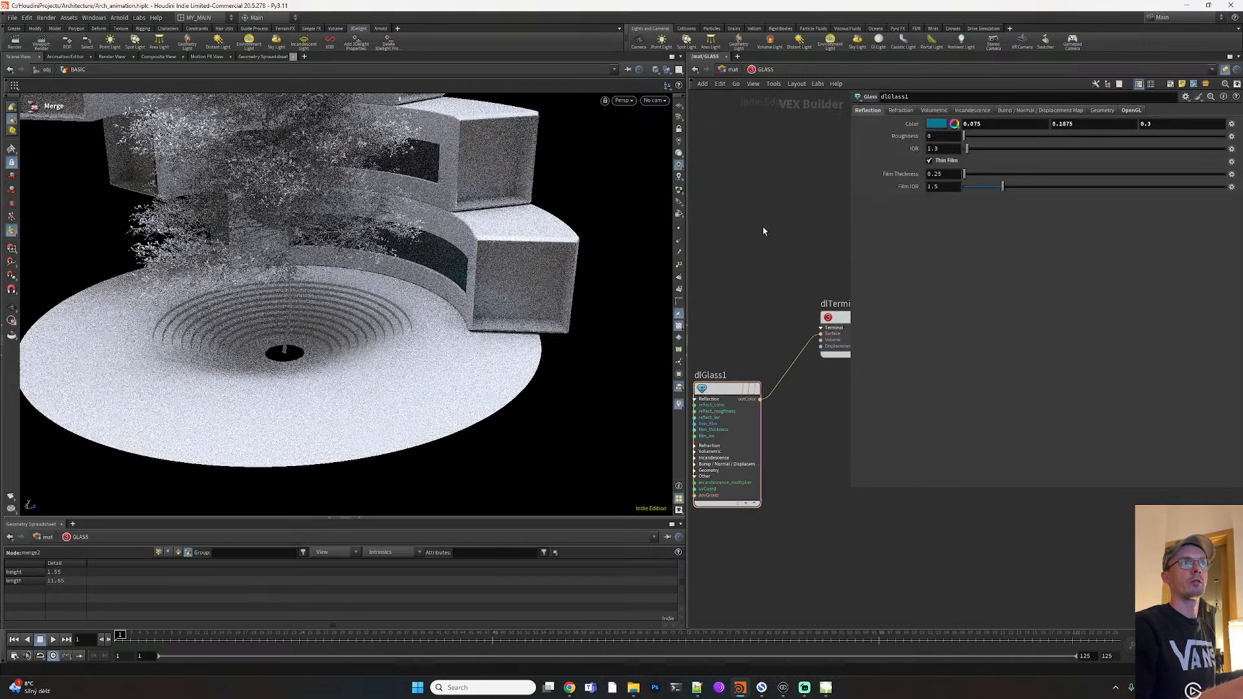
pyautogui.click(928, 164)
pyautogui.press('space')
pyautogui.moveTo(508, 308); pyautogui.dragTo(593, 264)
pyautogui.moveTo(593, 264); pyautogui.dragTo(528, 429, button='right')
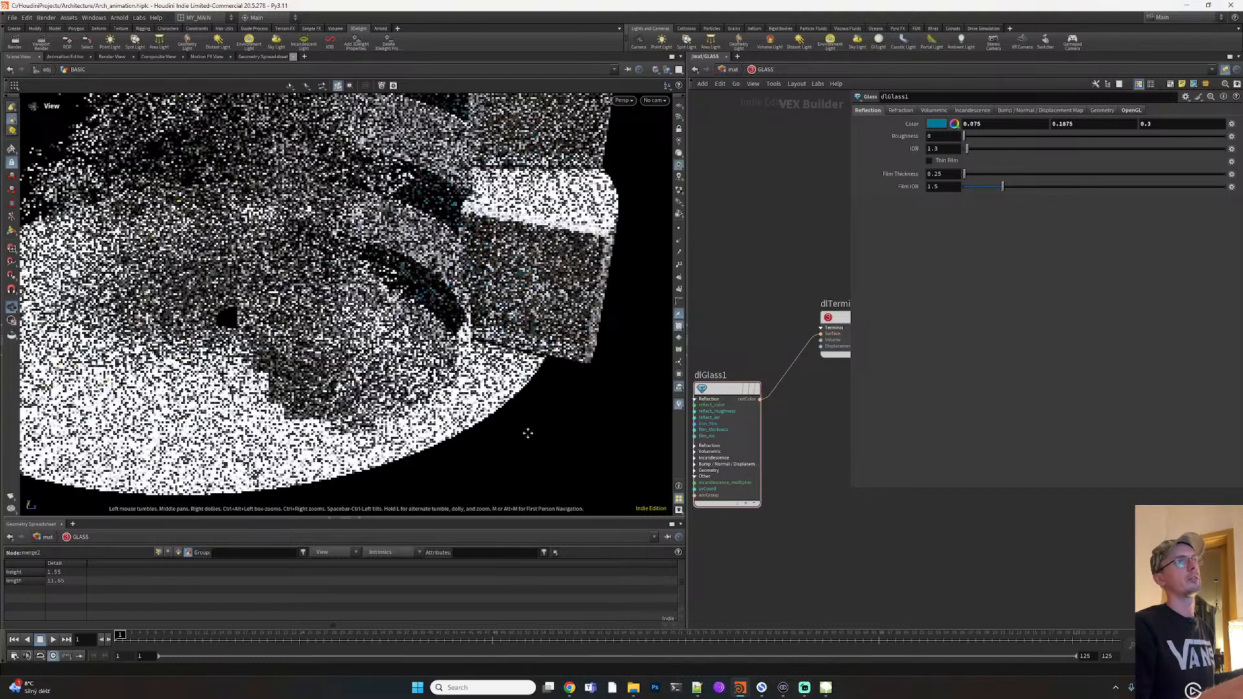
pyautogui.moveTo(527, 430); pyautogui.dragTo(521, 511, button='middle')
pyautogui.moveTo(481, 363); pyautogui.dragTo(501, 365)
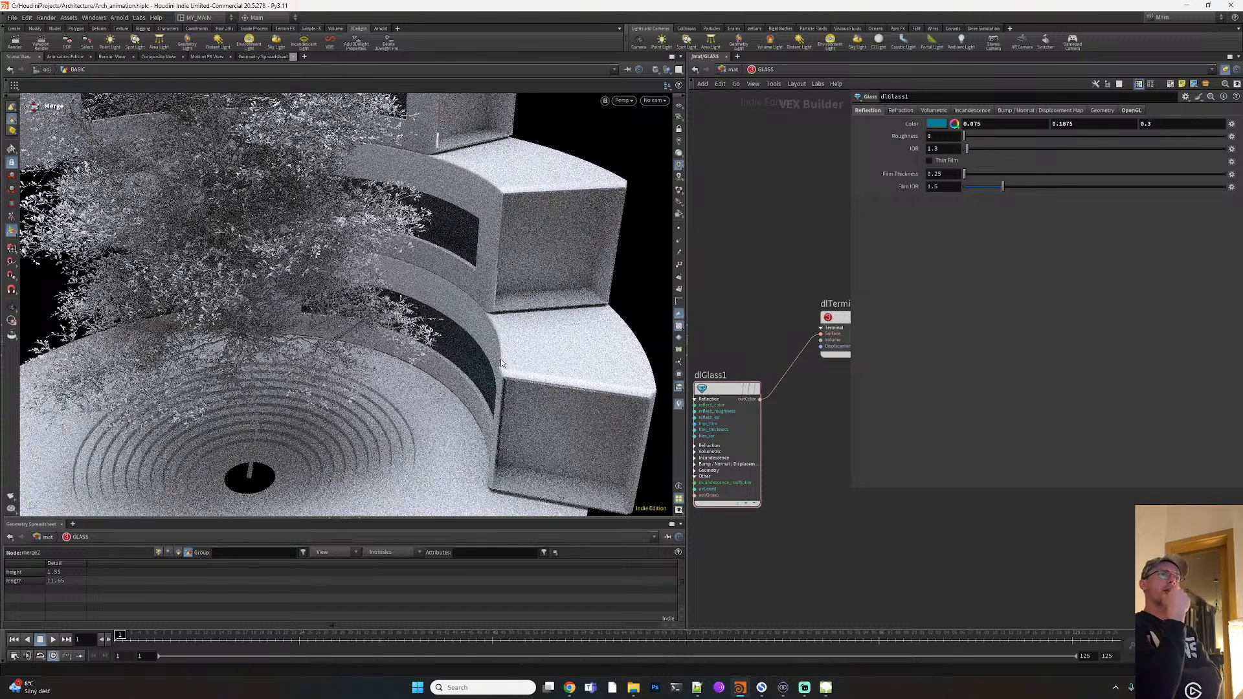
# Duplicate the Window1 geometry object at object level, without its connection to null1
pyautogui.click(732, 70)
pyautogui.press('1')
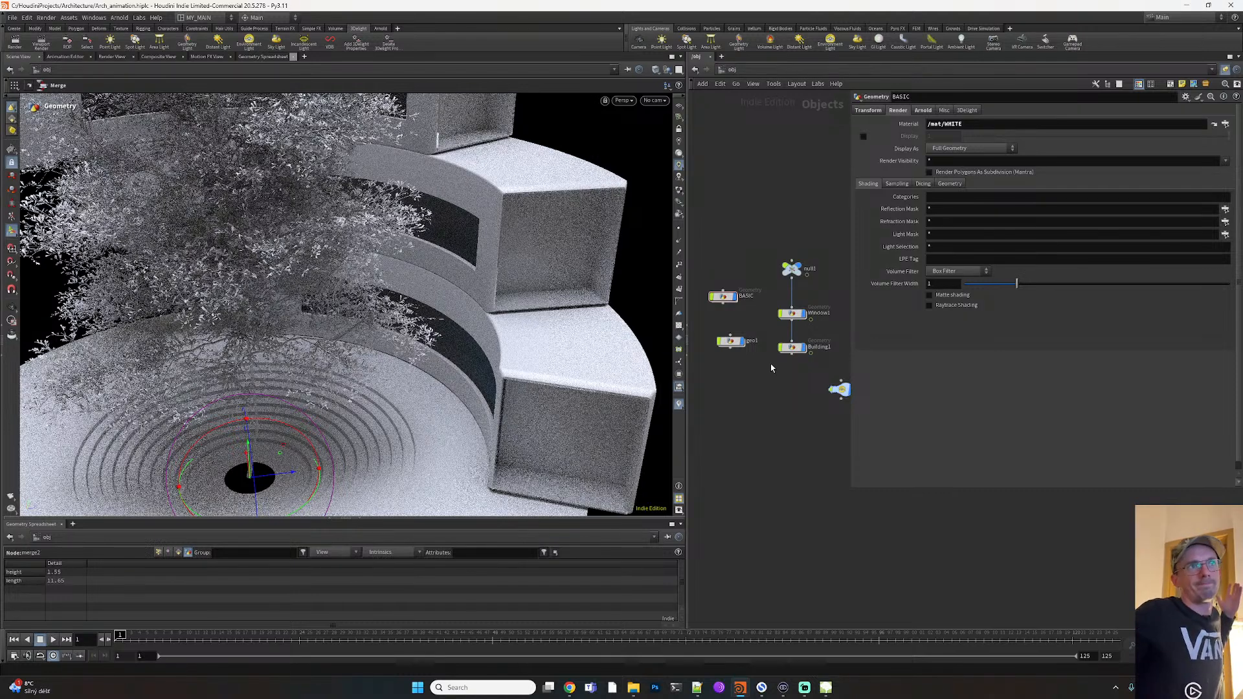
pyautogui.doubleClick(790, 315)
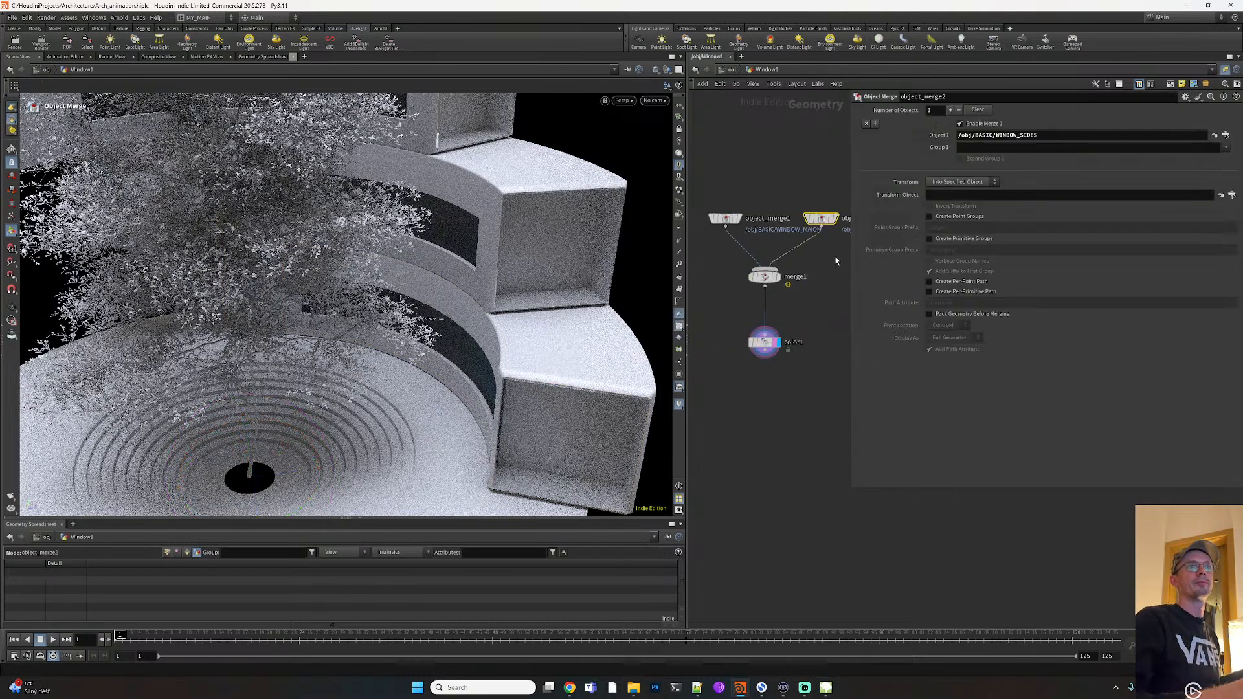
pyautogui.click(731, 69)
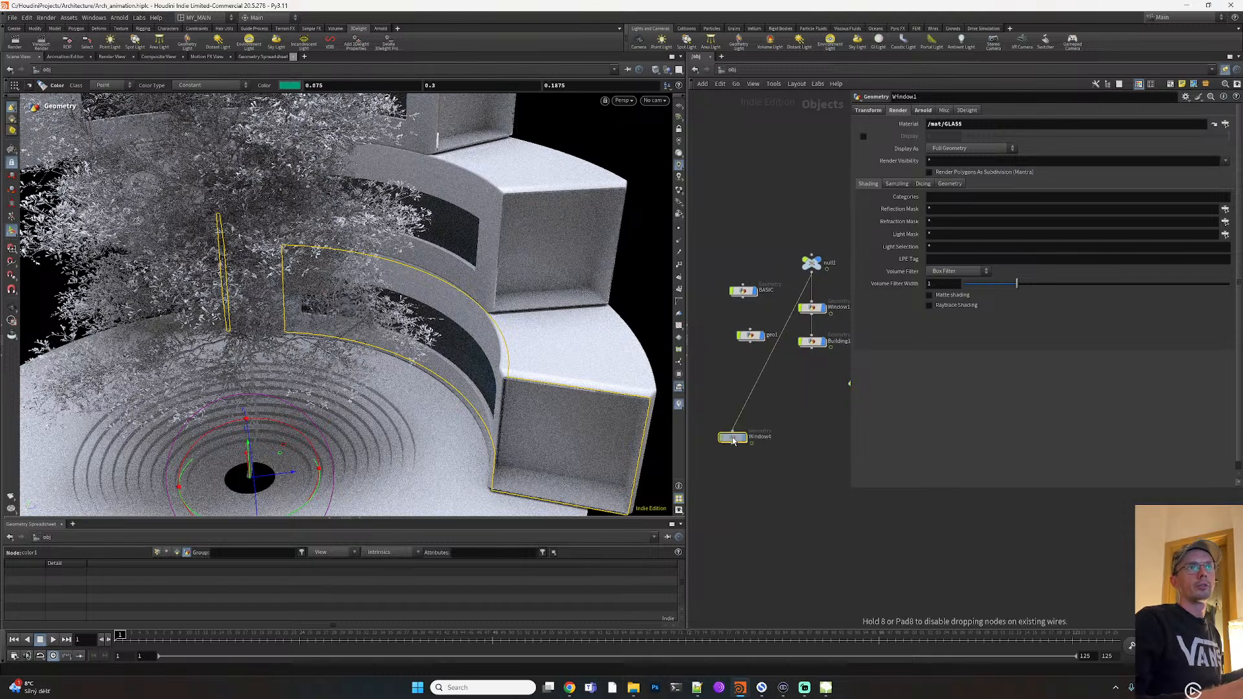
pyautogui.click(734, 439)
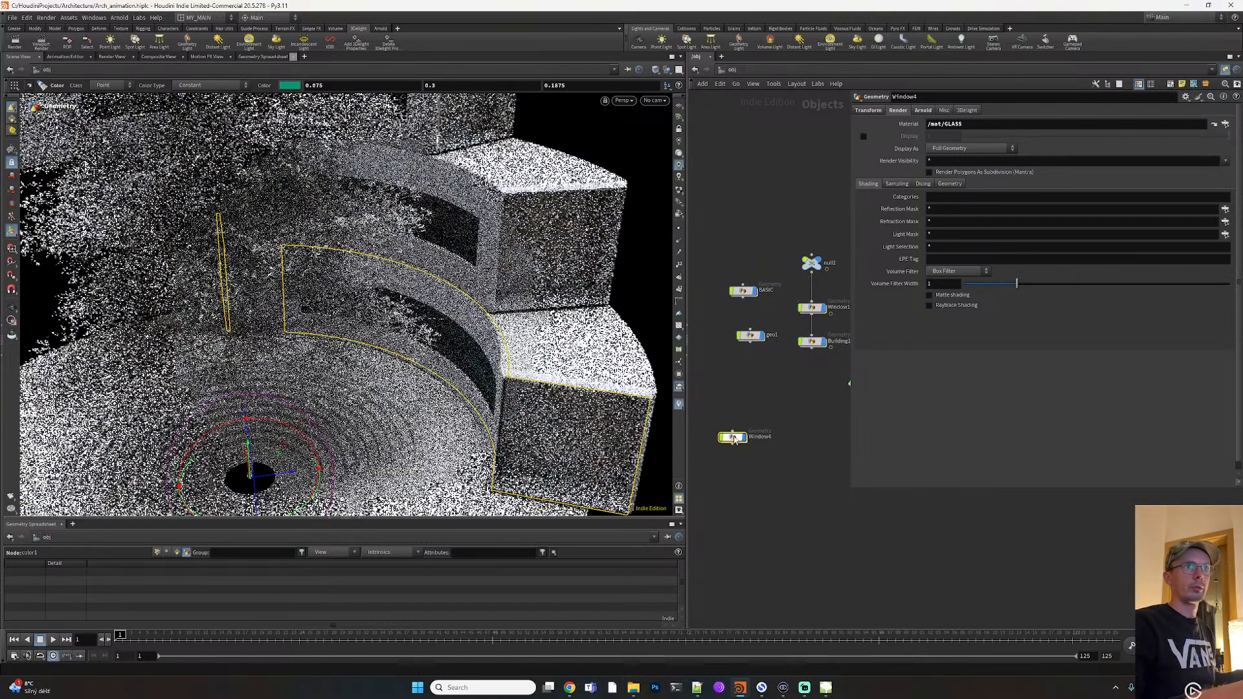
# In the Window4 network, display object_merge2 and delete color1, merge1 and object_merge1
pyautogui.doubleClick(733, 438)
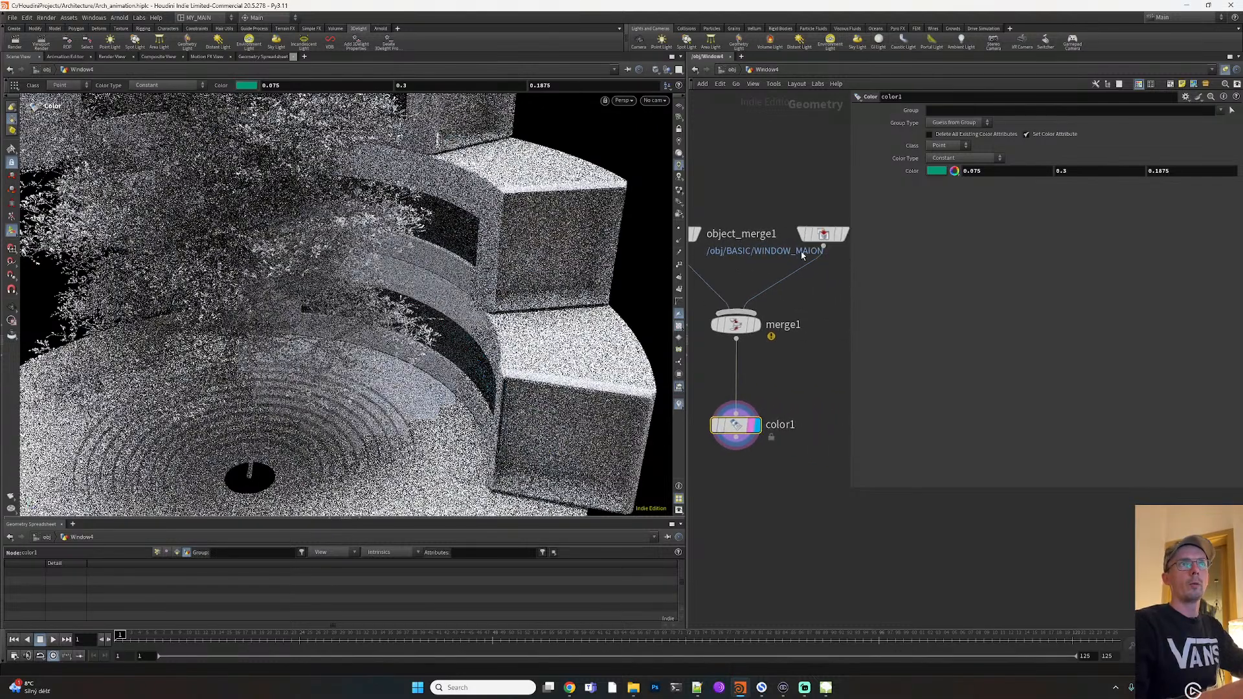
pyautogui.click(819, 235)
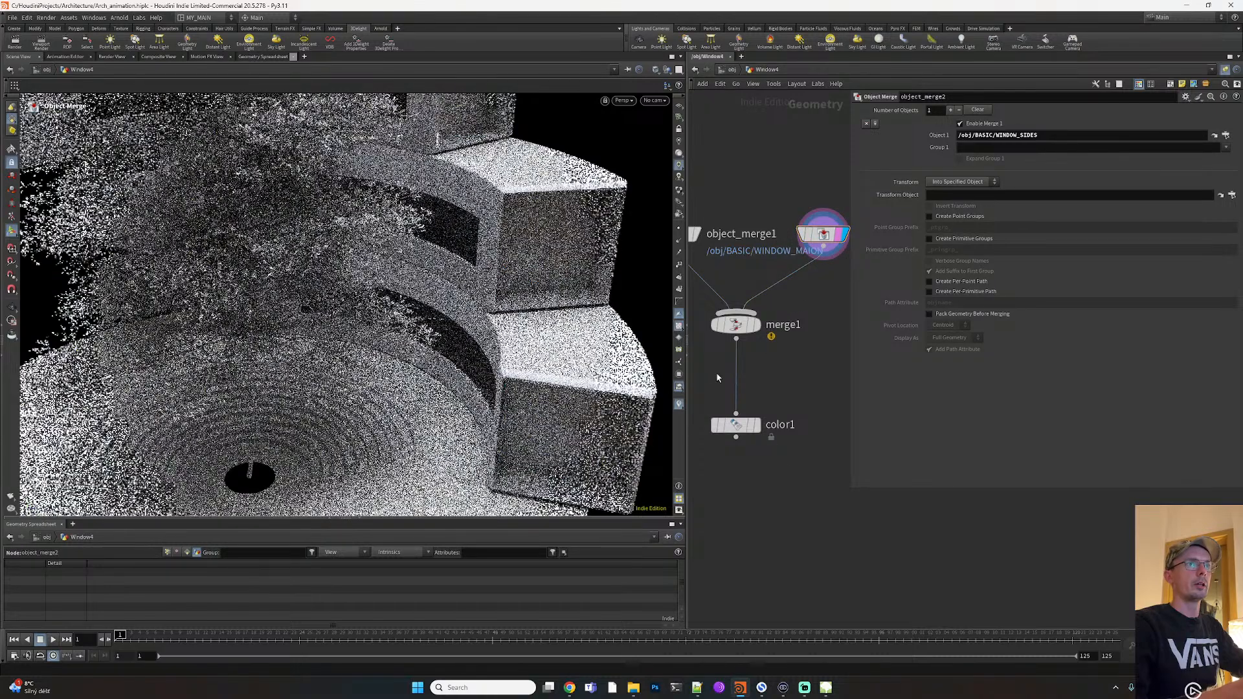
pyautogui.click(736, 425)
pyautogui.press('Delete')
pyautogui.click(735, 325)
pyautogui.press('Delete')
pyautogui.moveTo(706, 259); pyautogui.dragTo(760, 282, button='middle')
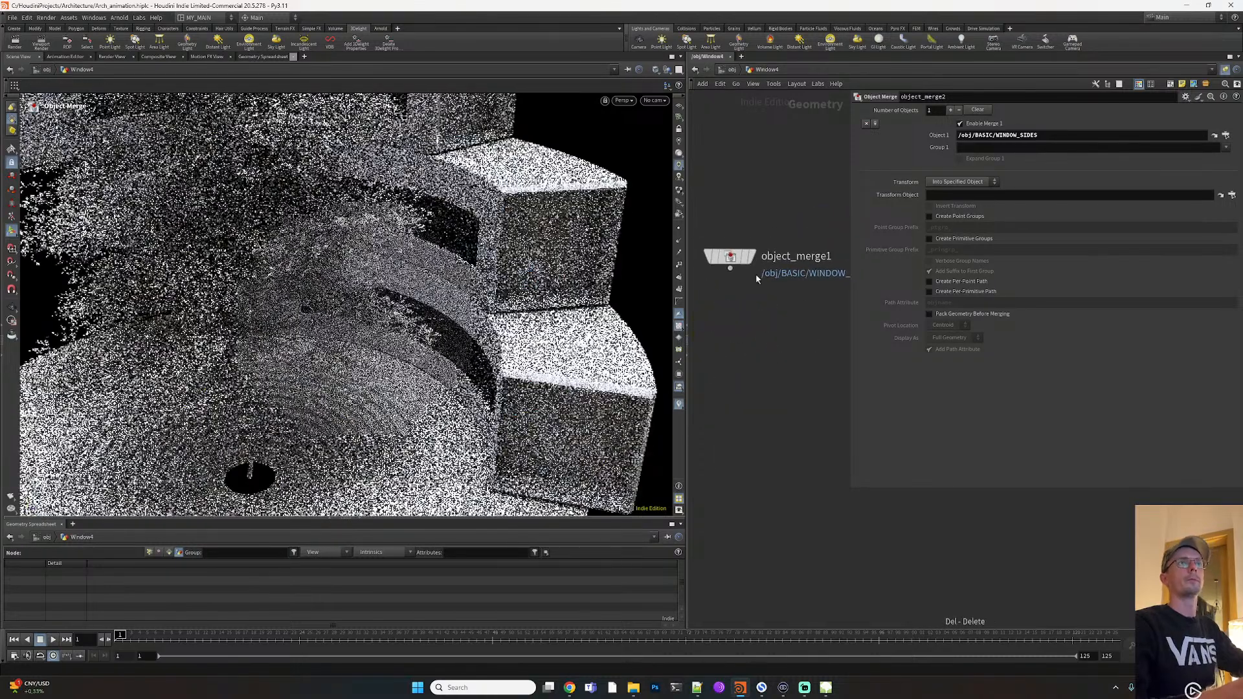
pyautogui.click(730, 257)
pyautogui.press('Delete')
pyautogui.moveTo(842, 264); pyautogui.dragTo(738, 259, button='middle')
pyautogui.moveTo(757, 347); pyautogui.dragTo(700, 341, button='middle')
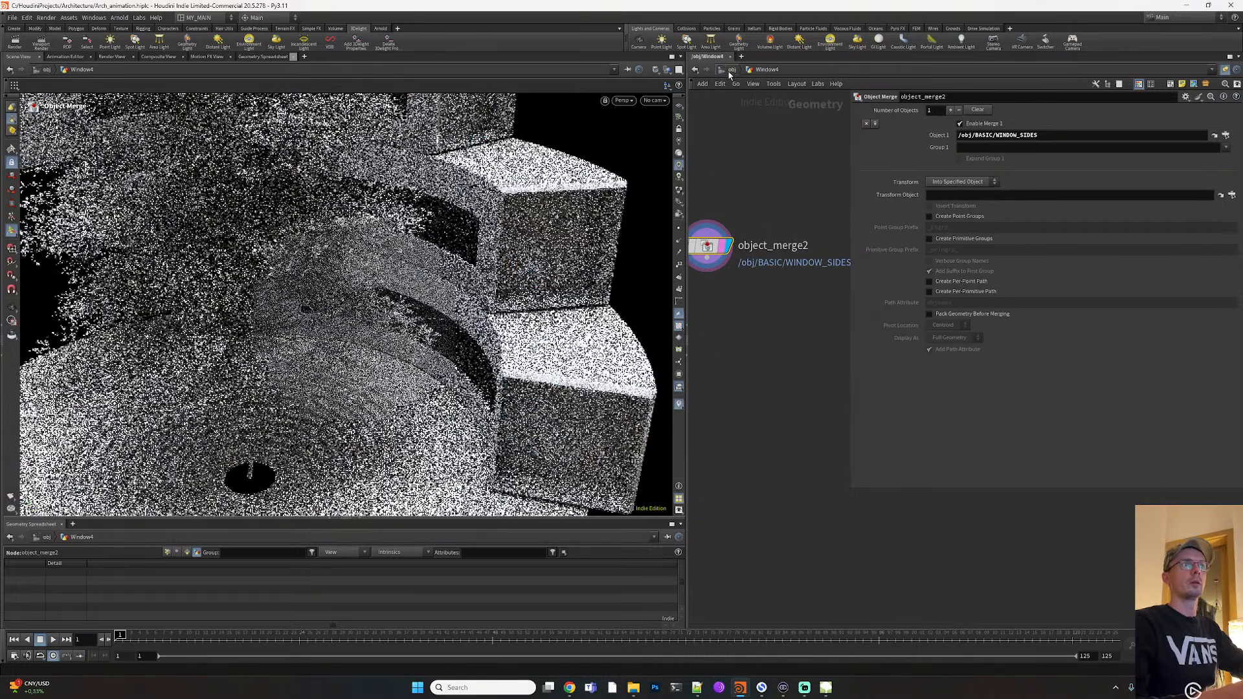
# Move Window4 closer to the other objects and stop the 3Delight viewport render
pyautogui.click(731, 70)
pyautogui.moveTo(734, 437); pyautogui.dragTo(776, 388)
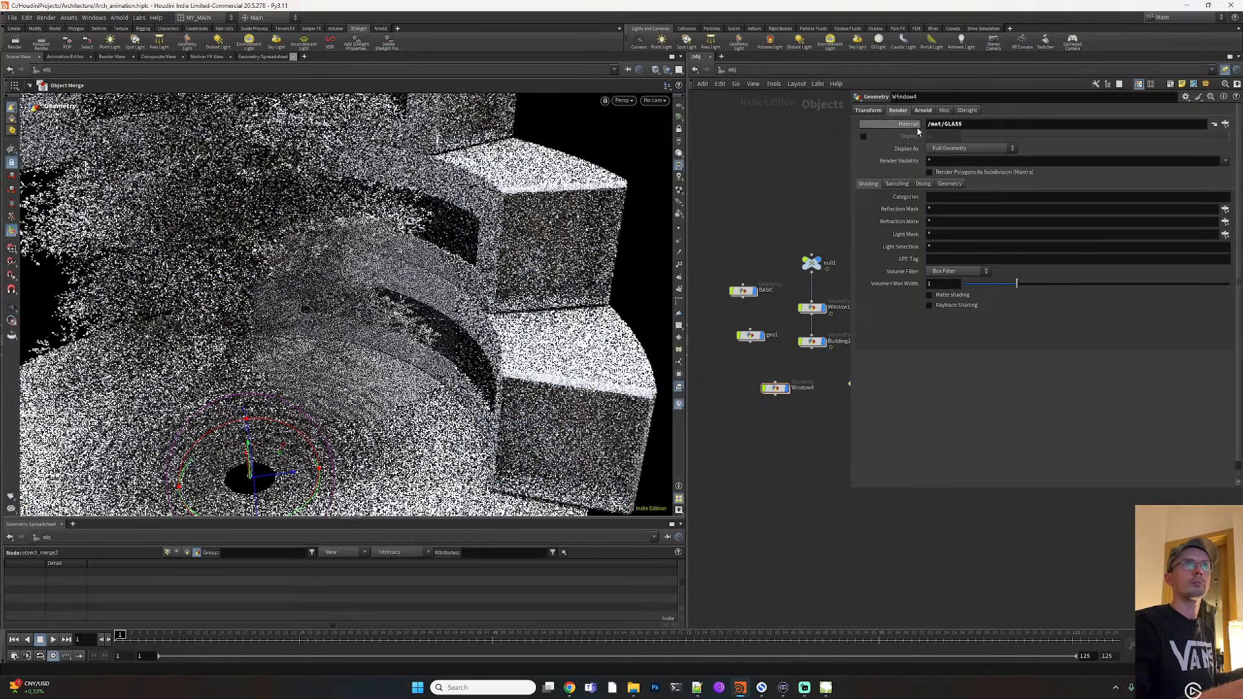
pyautogui.press('5')
pyautogui.click(876, 112)
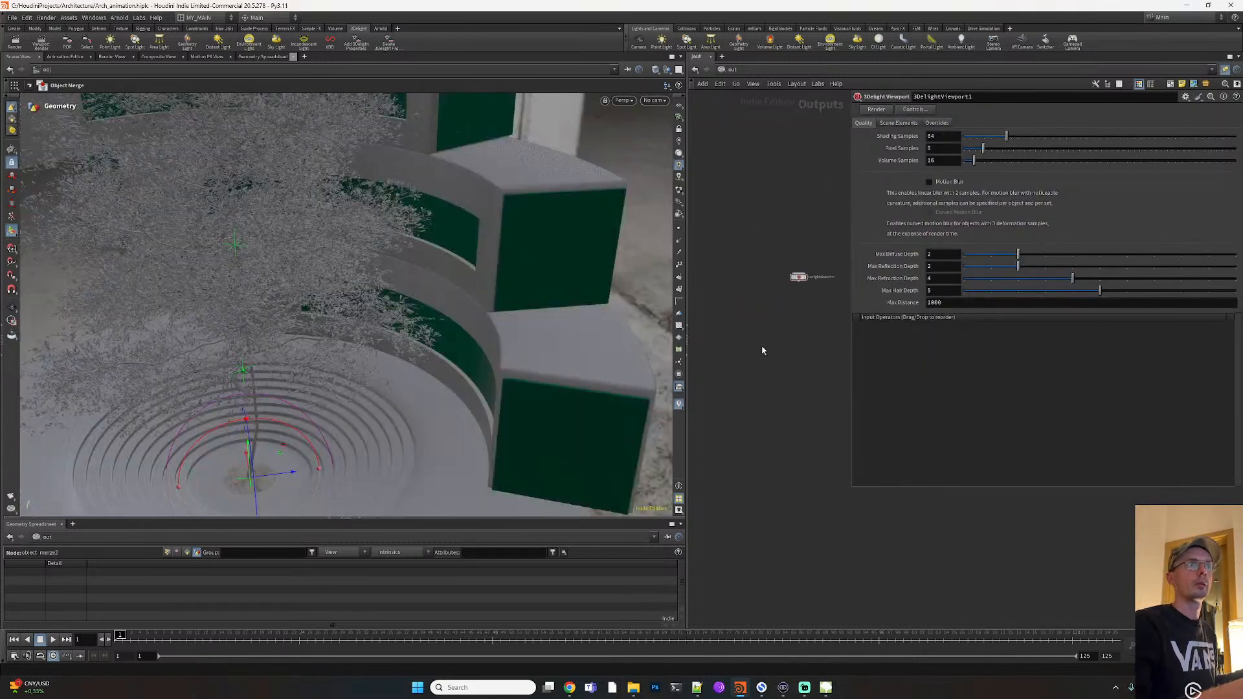
# Hide Window1 and toggle the display of Building1 and Window4 to examine the side window opening up close
pyautogui.press('1')
pyautogui.keyDown('alt'); pyautogui.moveTo(537, 433); pyautogui.dragTo(574, 402); pyautogui.keyUp('alt')
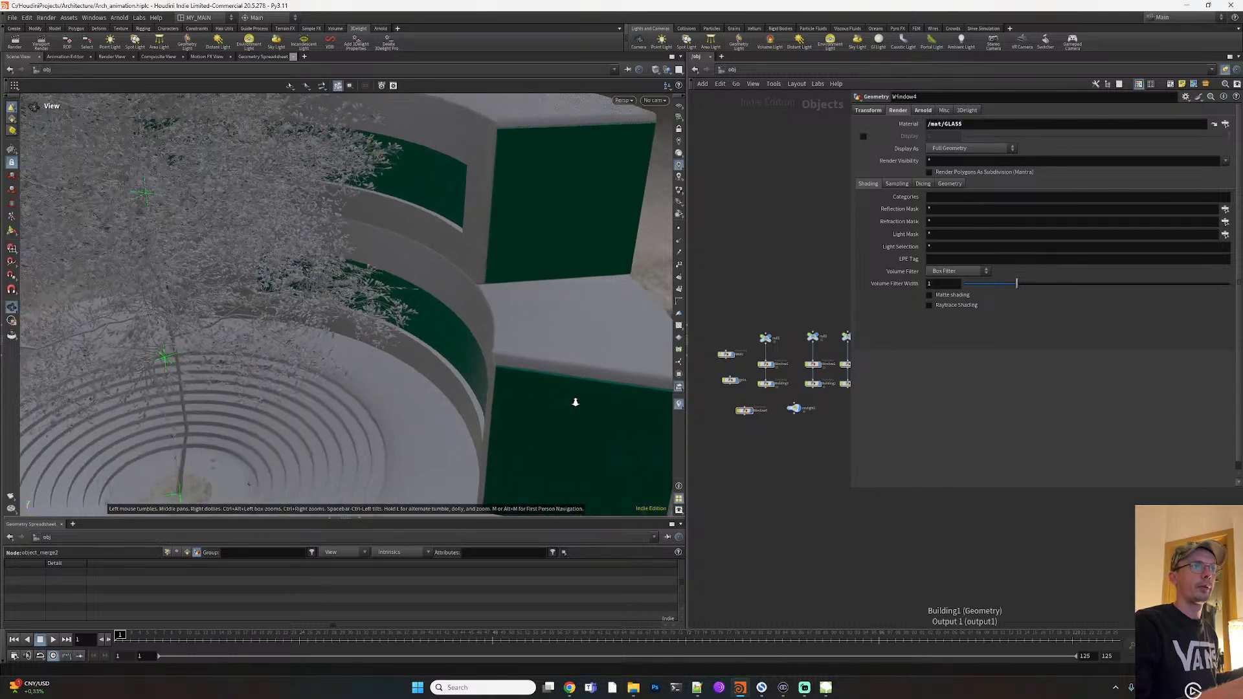
pyautogui.keyDown('alt'); pyautogui.moveTo(574, 402); pyautogui.dragTo(464, 300, button='middle'); pyautogui.keyUp('alt')
pyautogui.keyDown('alt'); pyautogui.moveTo(463, 300); pyautogui.dragTo(433, 310); pyautogui.keyUp('alt')
pyautogui.keyDown('alt'); pyautogui.moveTo(433, 310); pyautogui.dragTo(494, 352, button='right'); pyautogui.keyUp('alt')
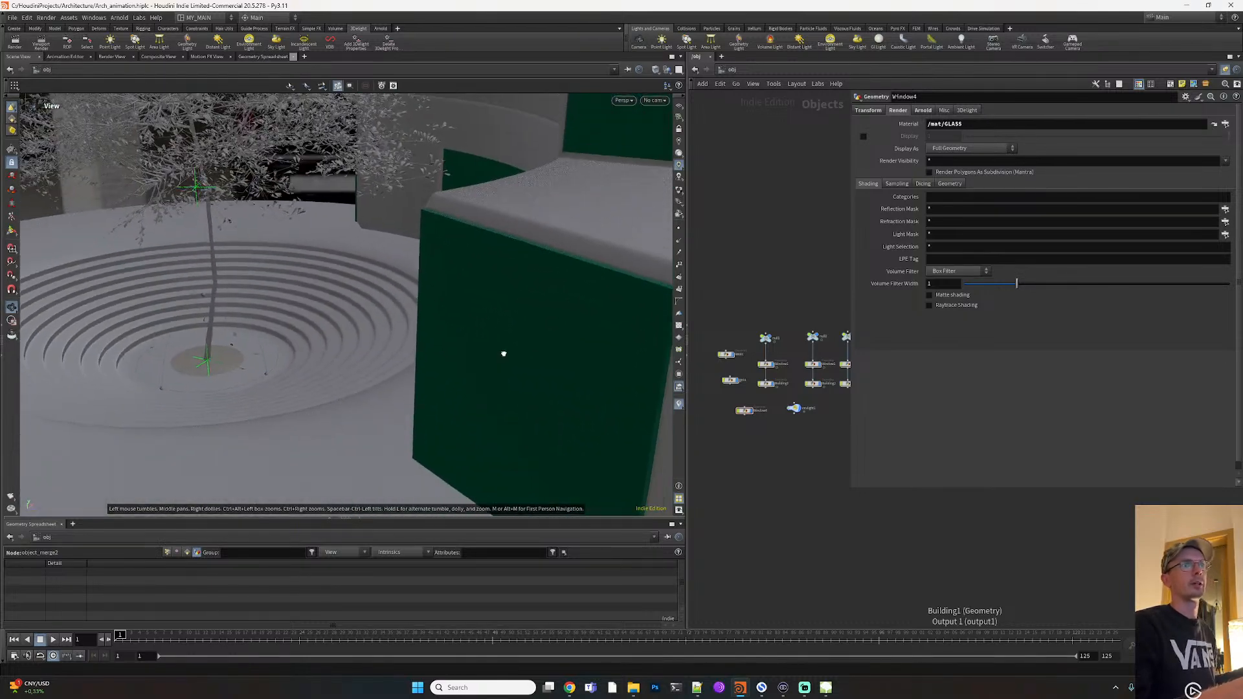
pyautogui.keyDown('alt'); pyautogui.moveTo(493, 352); pyautogui.dragTo(582, 369); pyautogui.keyUp('alt')
pyautogui.scroll(5, 761, 392)
pyautogui.click(793, 322)
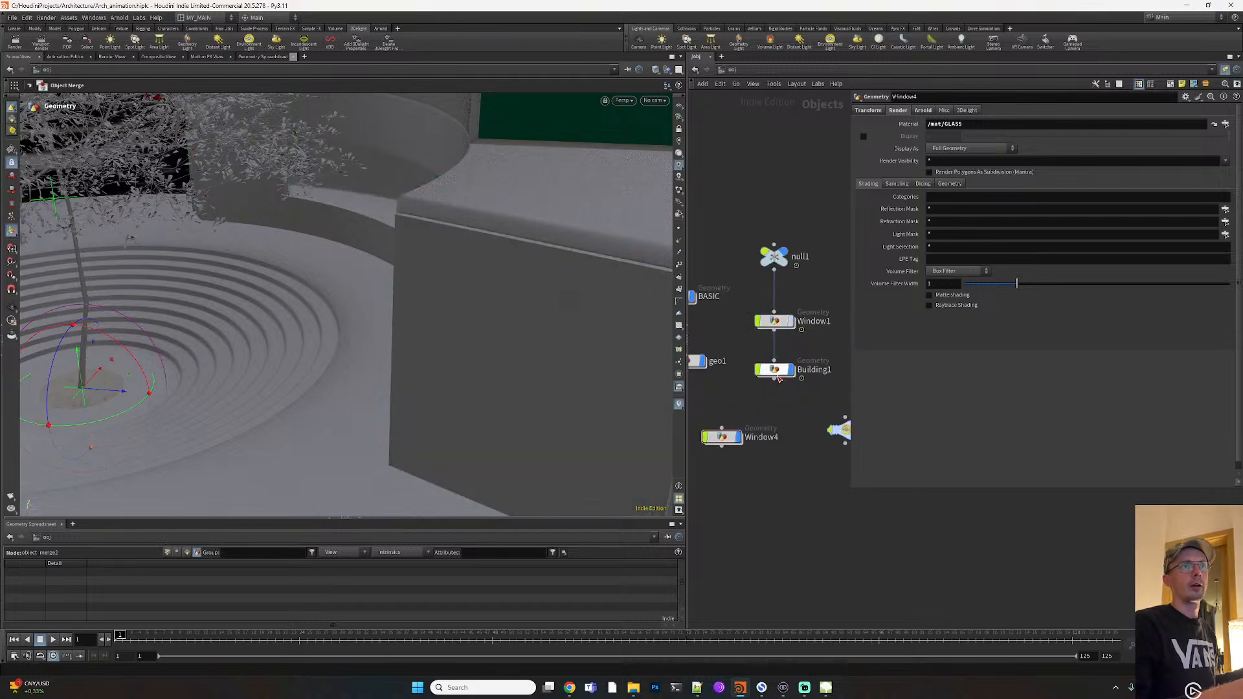
pyautogui.click(791, 372)
pyautogui.click(791, 372)
pyautogui.moveTo(769, 434); pyautogui.dragTo(811, 439, button='middle')
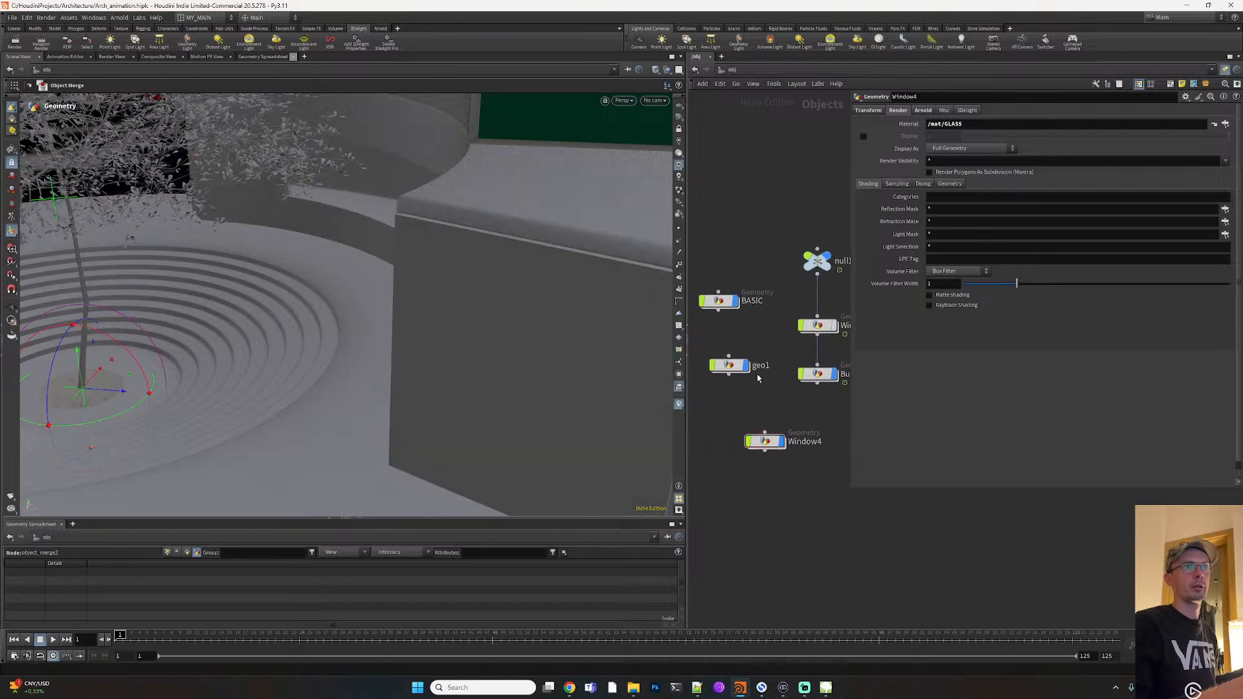
pyautogui.click(783, 442)
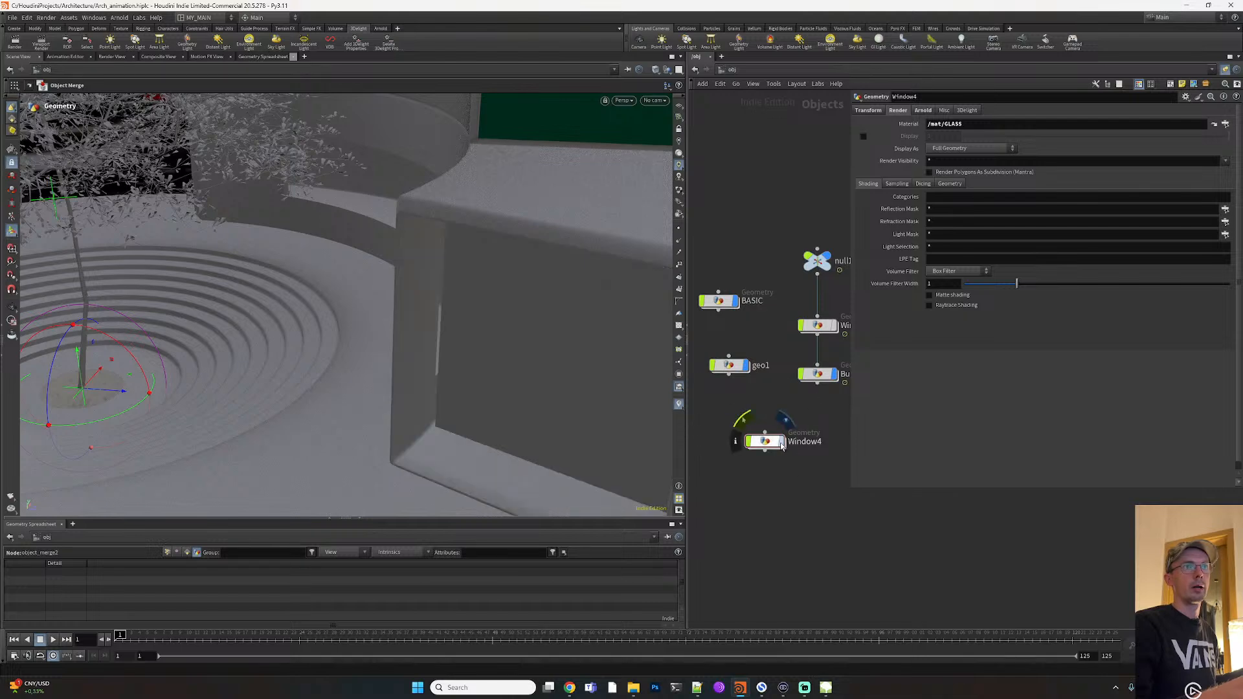
pyautogui.click(775, 440)
pyautogui.click(816, 478)
# Run the 3Delight viewport render to check the isolated side window, and stop it
pyautogui.press('5')
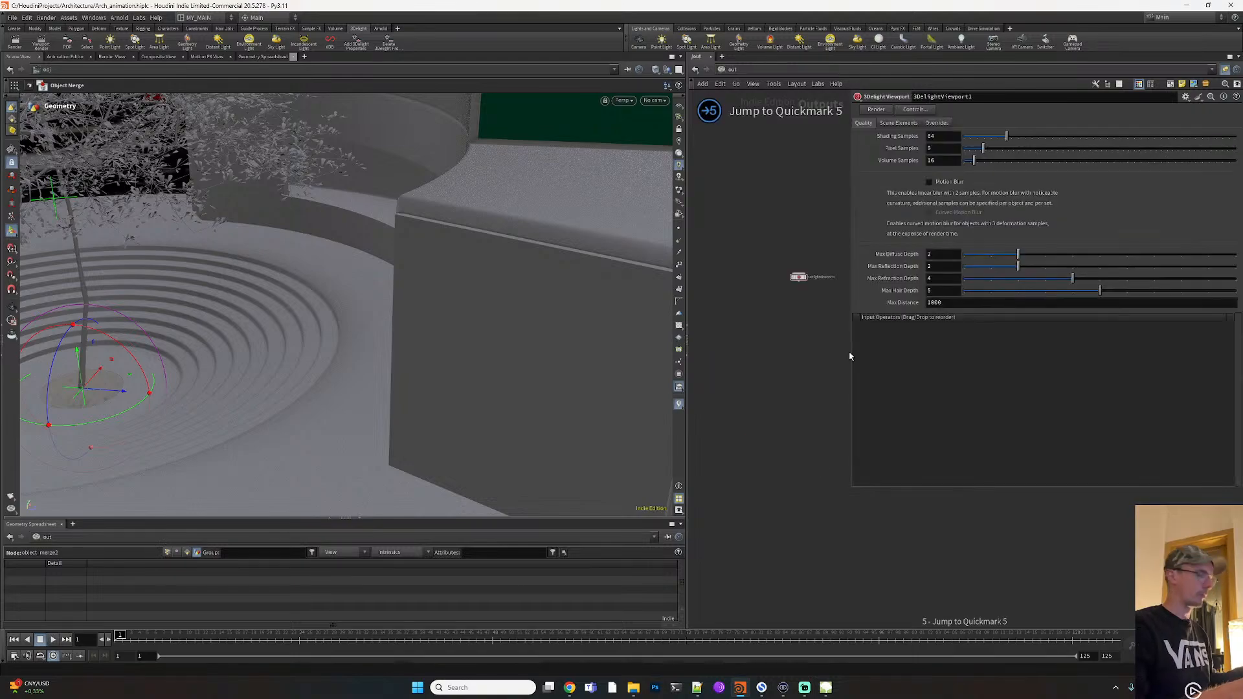
pyautogui.click(872, 111)
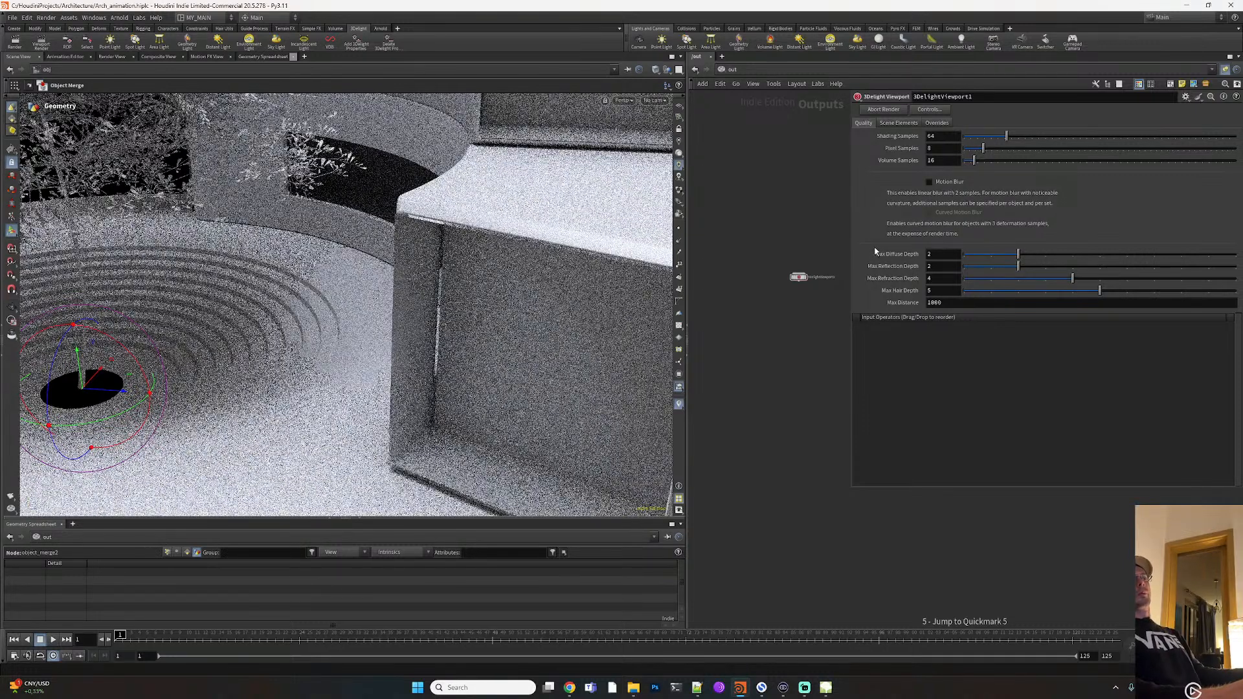
pyautogui.click(883, 110)
# Delete the Window4 object and display Window1 again
pyautogui.press('1')
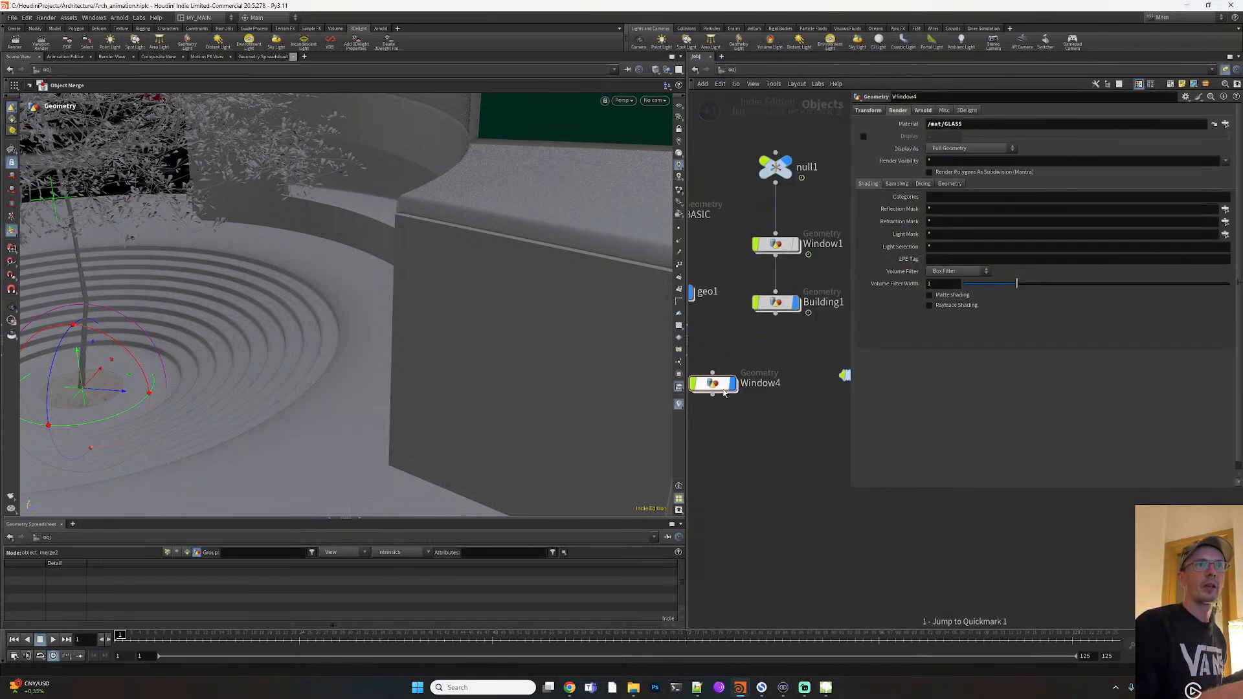
pyautogui.click(781, 248)
pyautogui.moveTo(706, 281); pyautogui.dragTo(797, 333, button='middle')
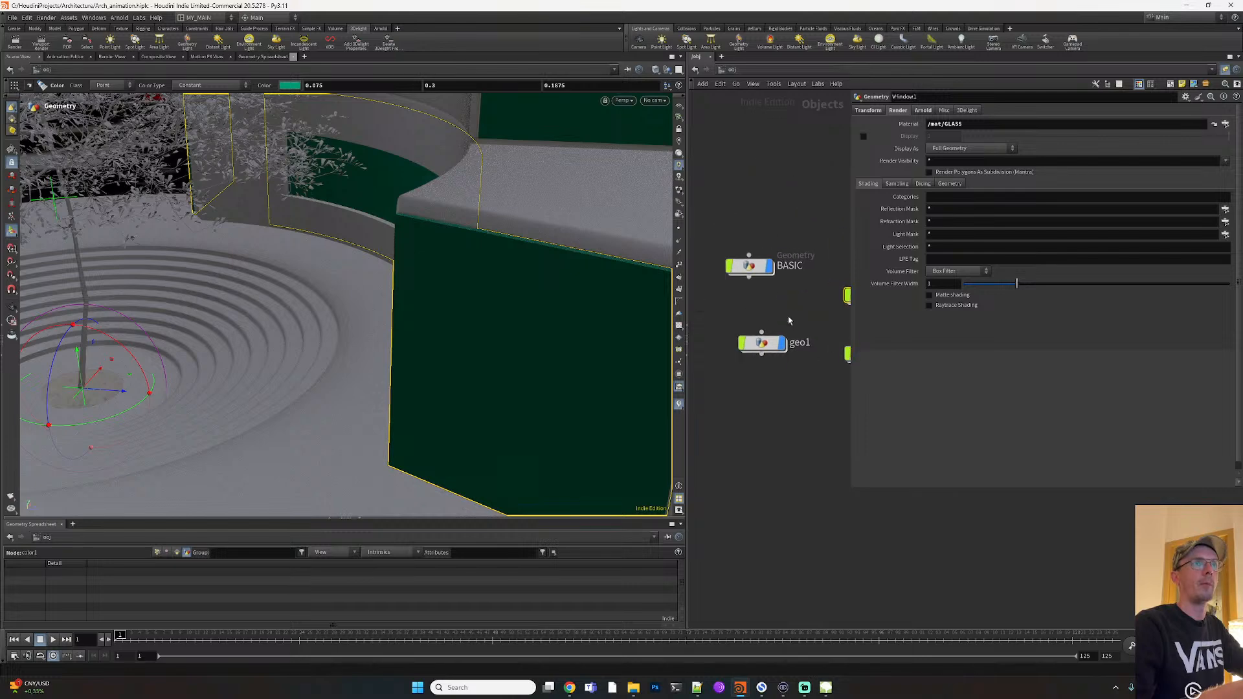
# Display the WINDOW_SIDES null in the BASIC network and examine the side pane's geometry from another angle
pyautogui.doubleClick(753, 265)
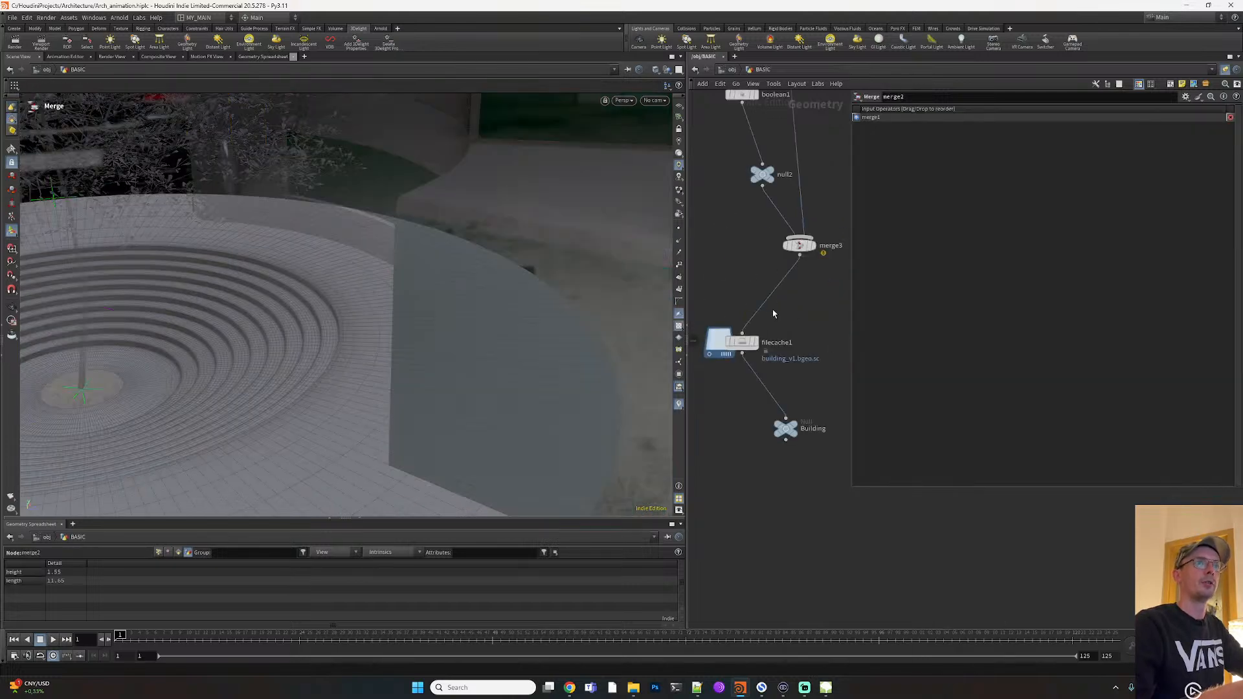
pyautogui.scroll(5, 828, 300)
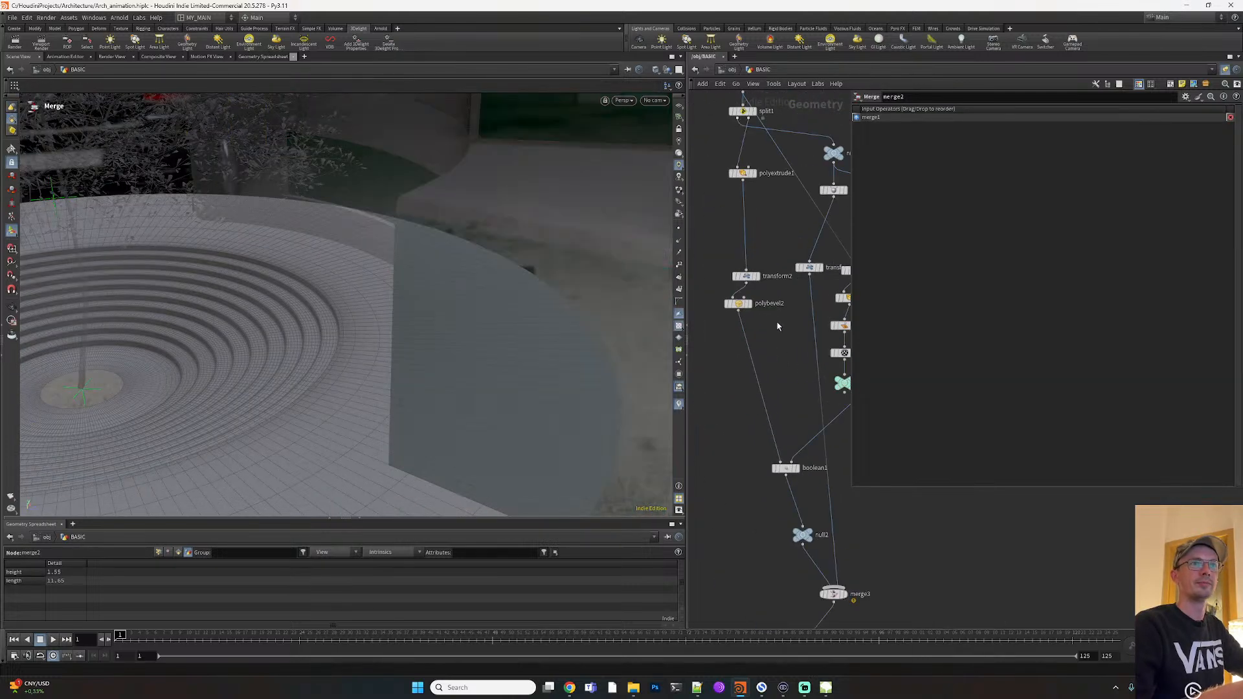
pyautogui.moveTo(795, 408); pyautogui.dragTo(780, 435, button='middle')
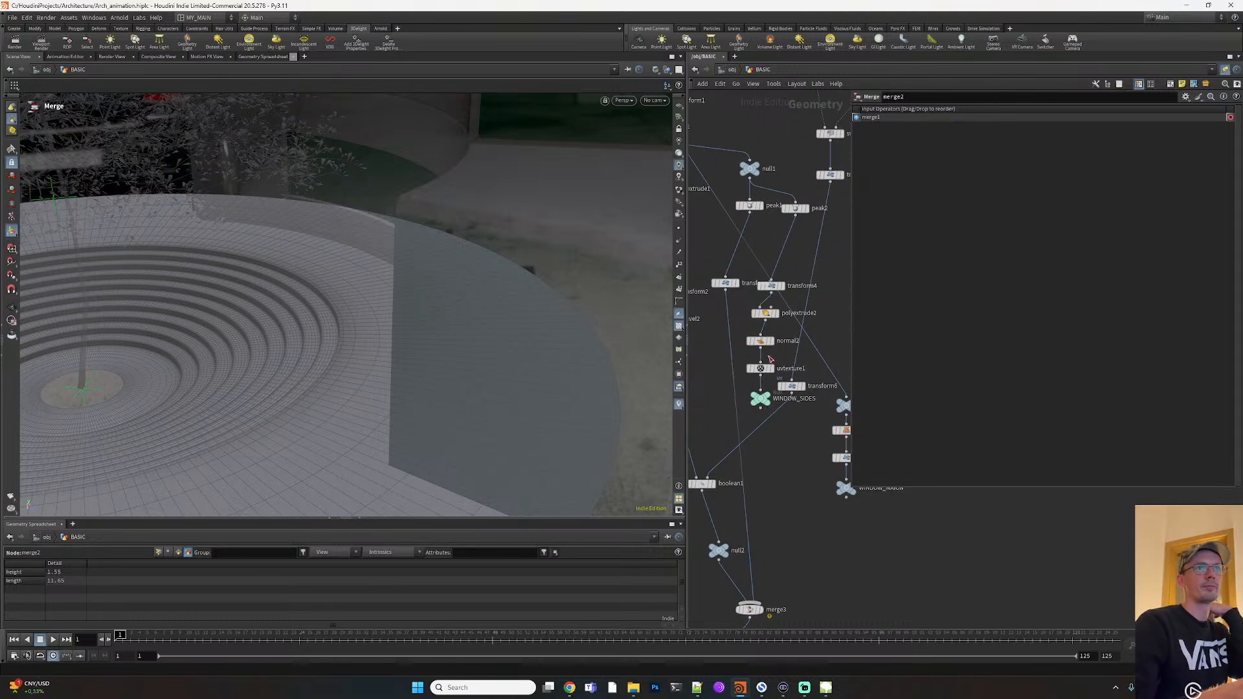
pyautogui.click(769, 399)
pyautogui.click(761, 402)
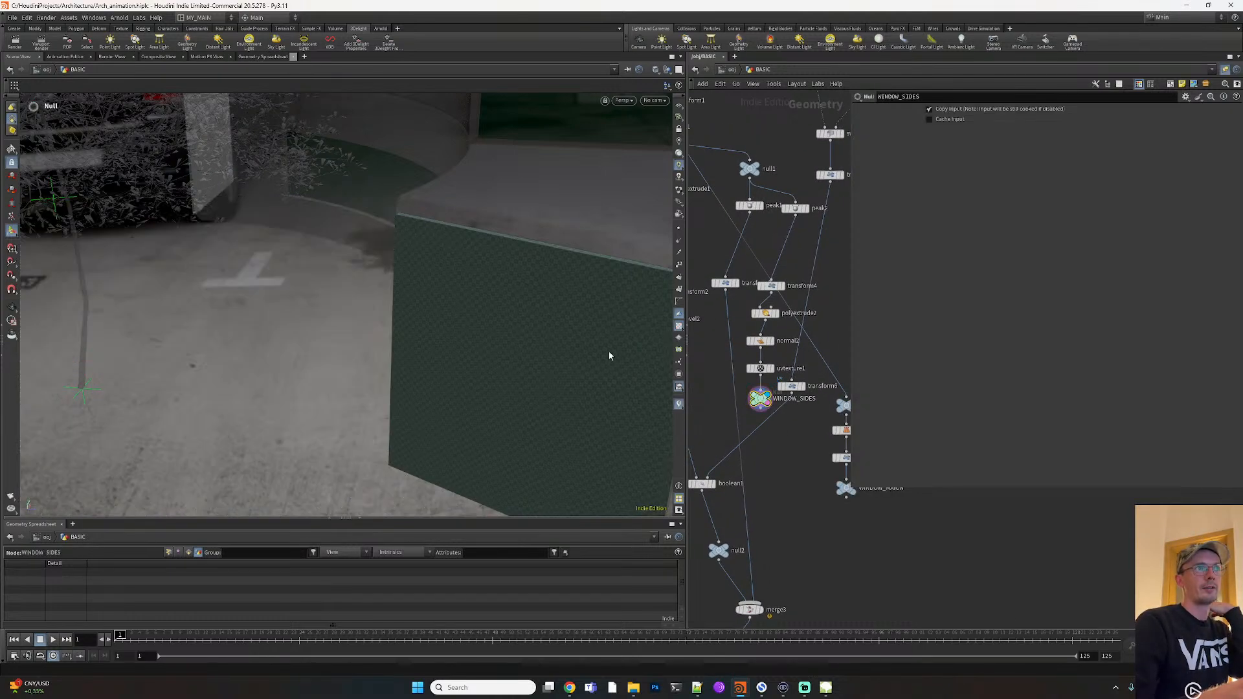
pyautogui.keyDown('alt'); pyautogui.moveTo(527, 302); pyautogui.dragTo(675, 297); pyautogui.keyUp('alt')
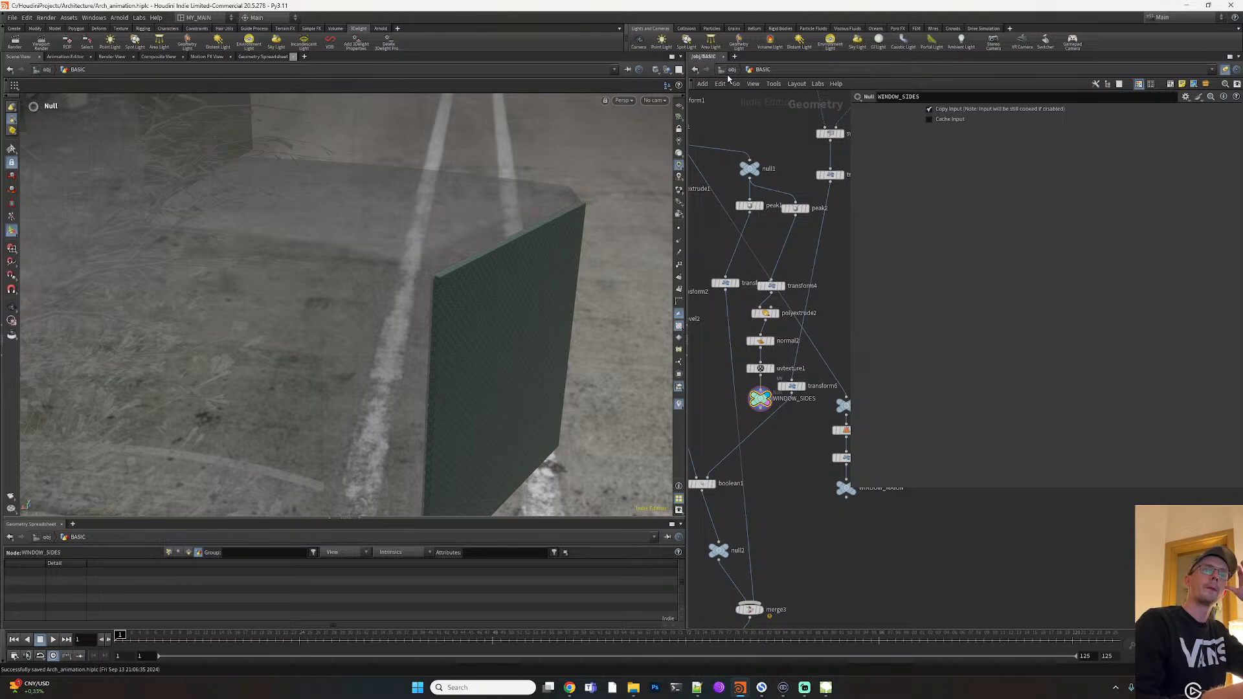
# Start the 3Delight viewport render from the output network and check the side window against the Window1 and geo1 objects
pyautogui.click(731, 70)
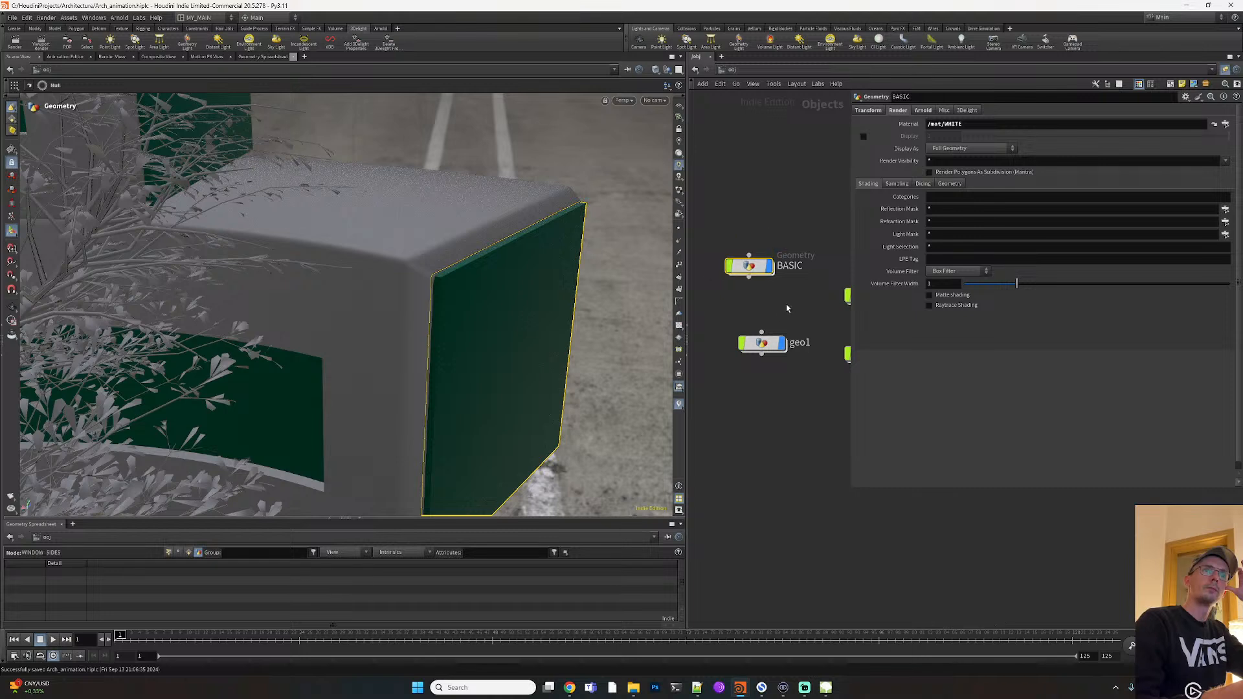
pyautogui.moveTo(796, 309); pyautogui.dragTo(755, 301, button='middle')
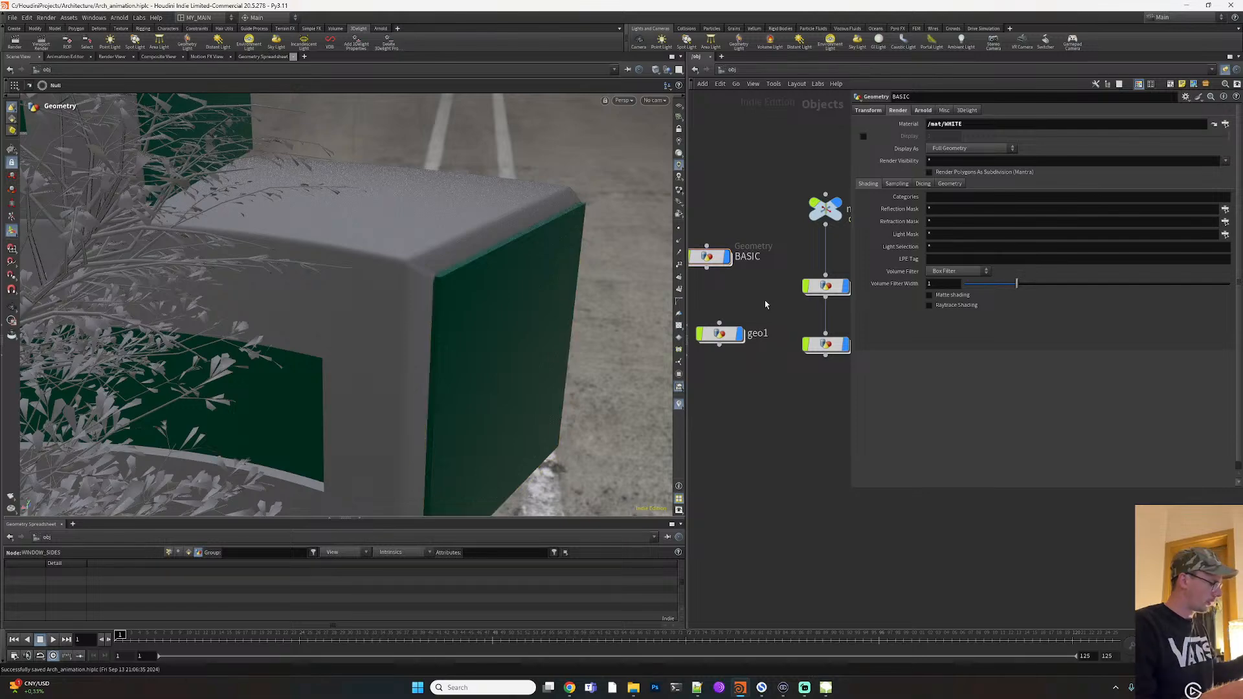
pyautogui.press('5')
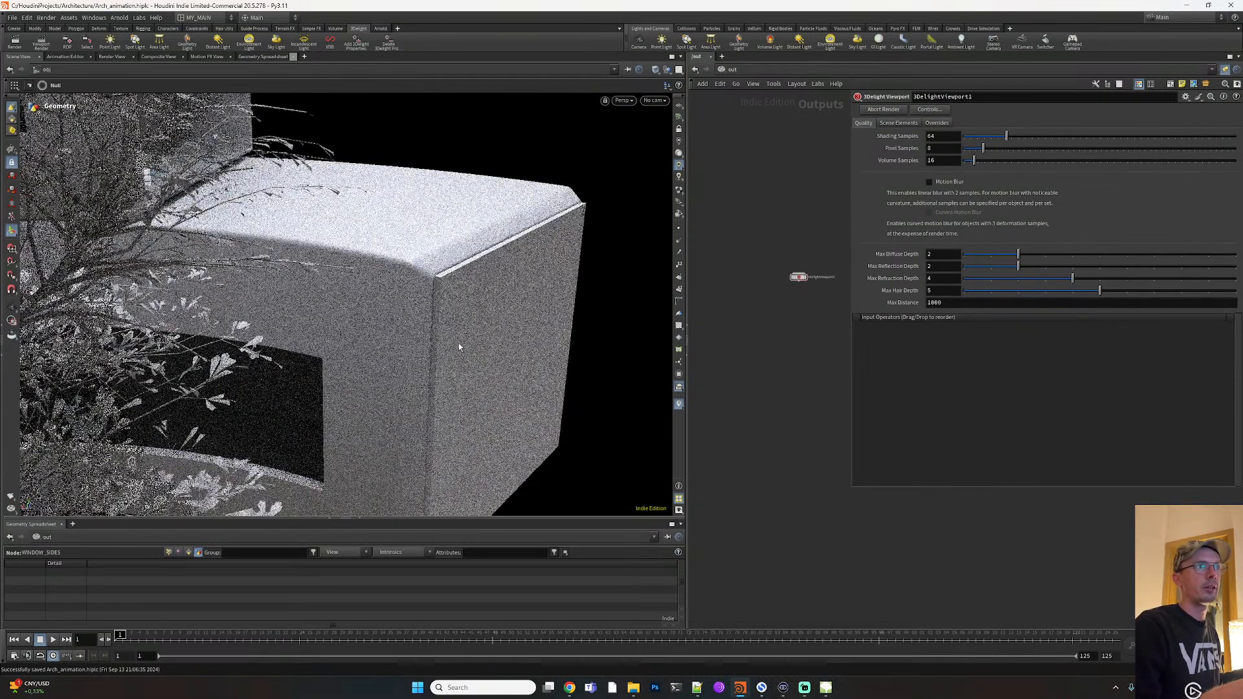
pyautogui.press('1')
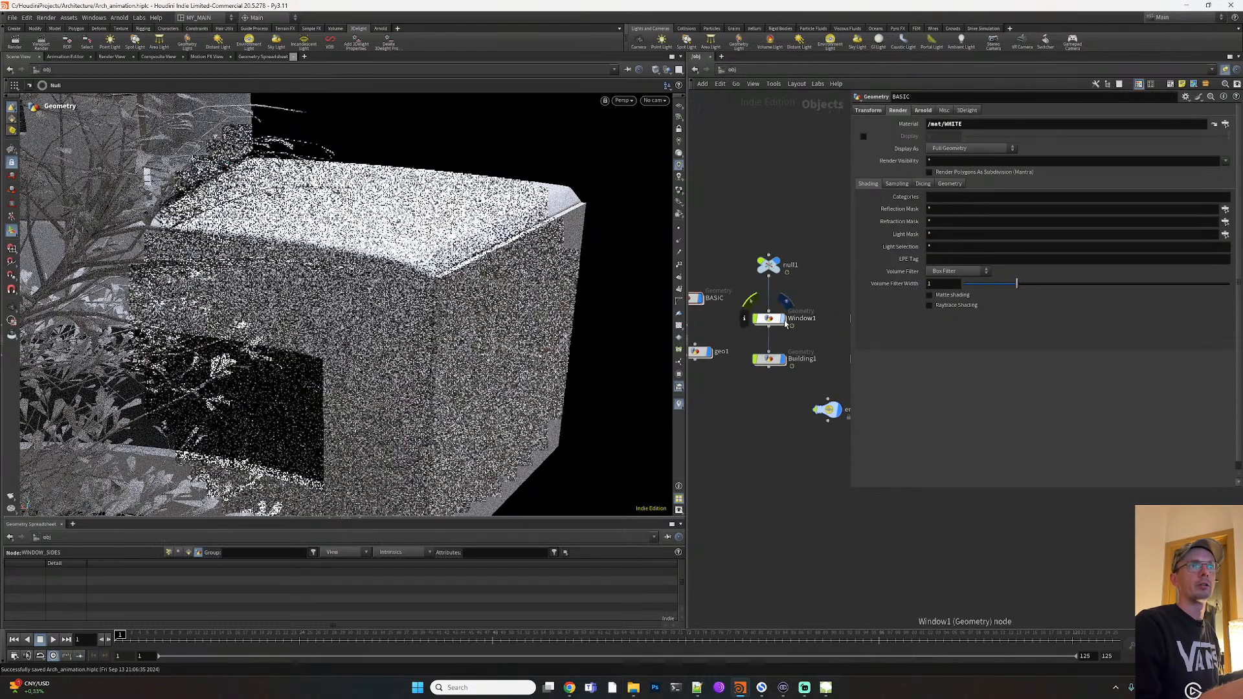
pyautogui.moveTo(740, 349); pyautogui.dragTo(766, 349, button='middle')
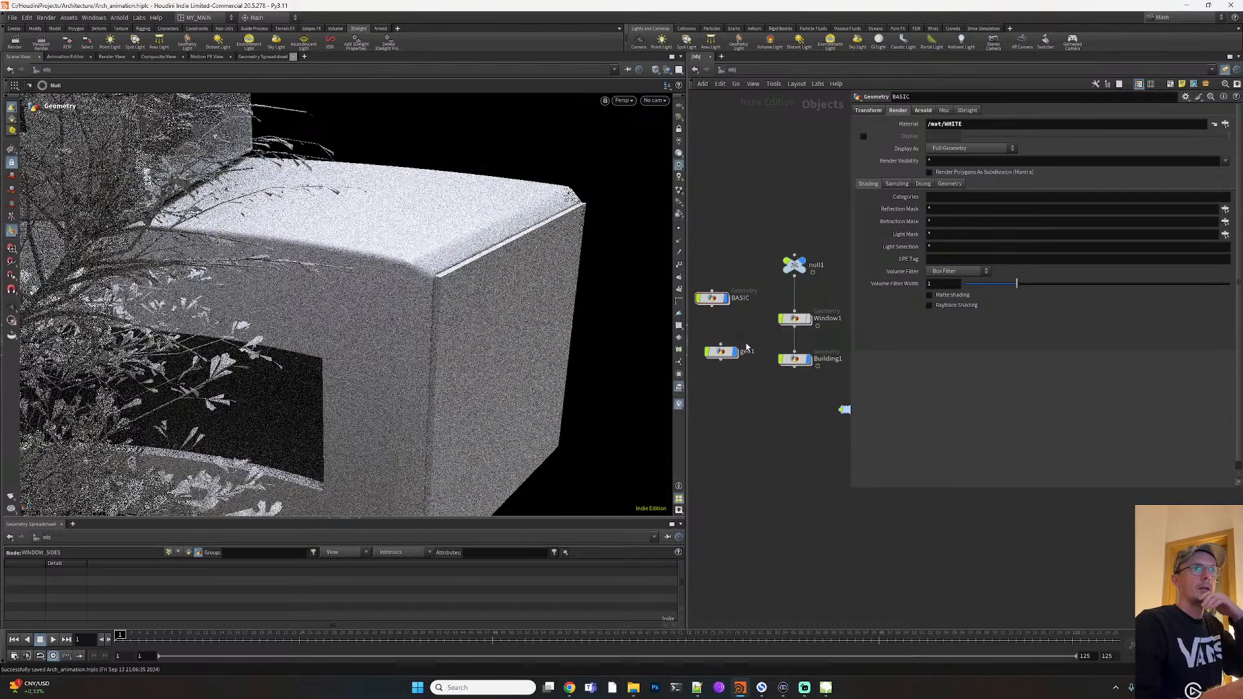
pyautogui.doubleClick(721, 353)
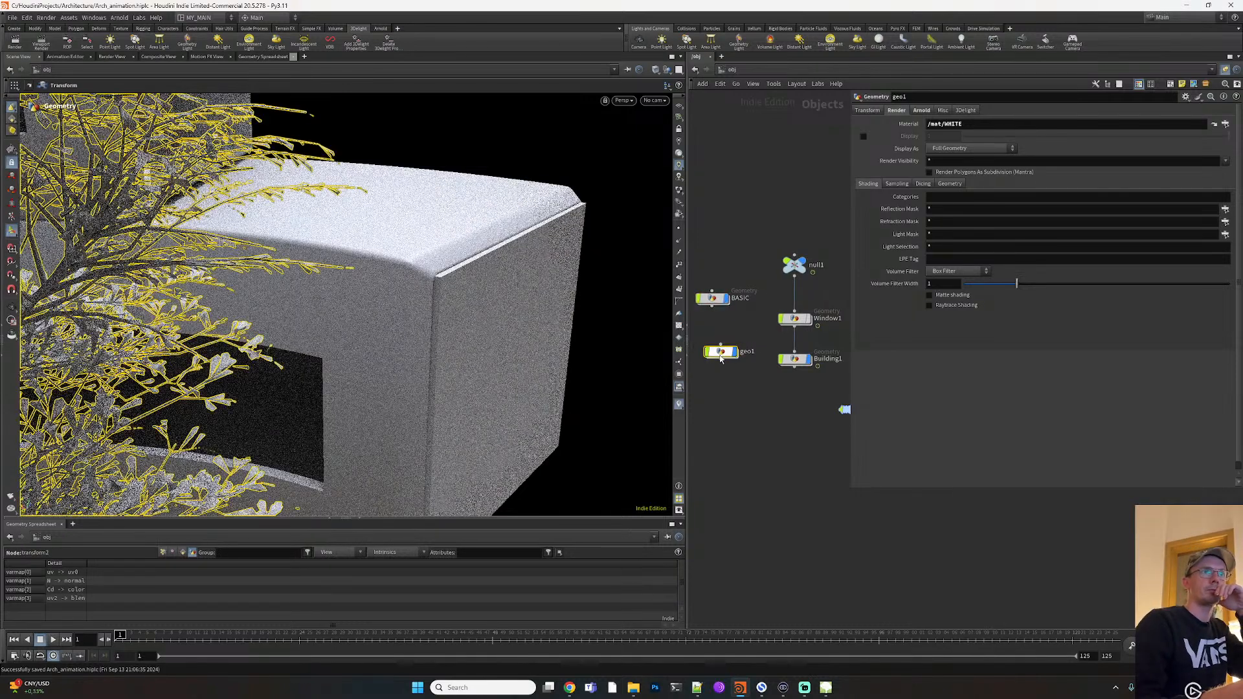
pyautogui.click(731, 69)
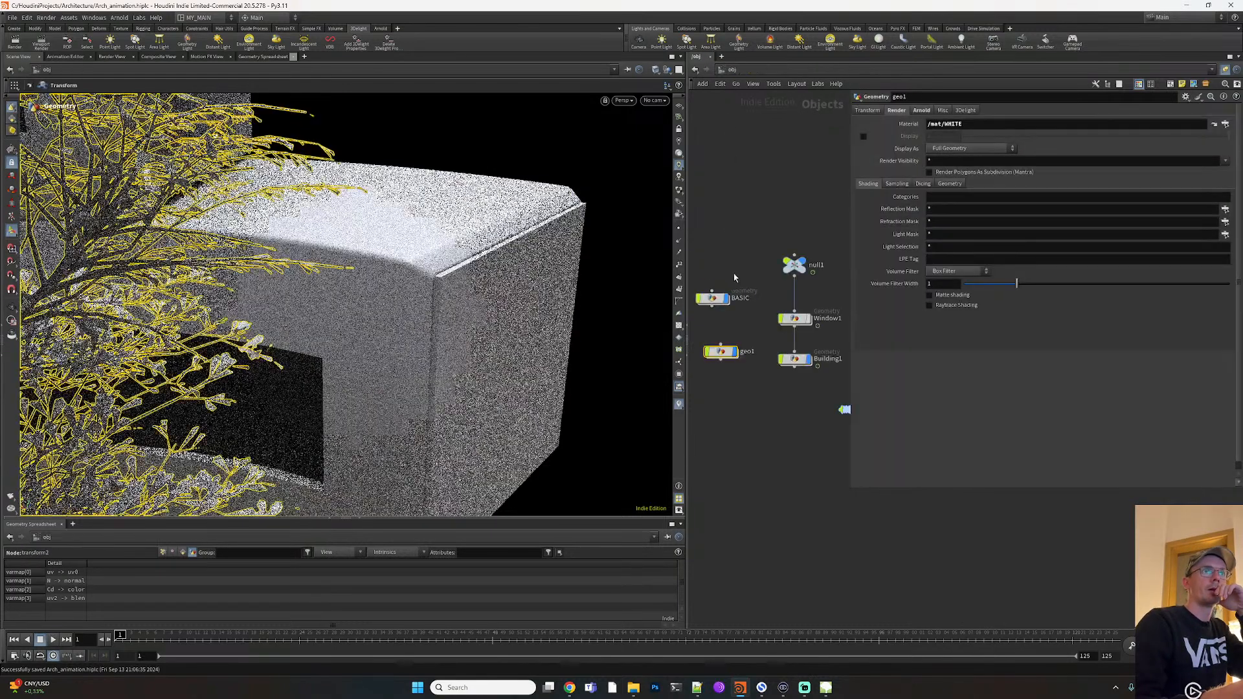
# Restore merge2 as the displayed node in the BASIC network and return to the object level
pyautogui.doubleClick(713, 298)
pyautogui.moveTo(787, 486); pyautogui.dragTo(800, 455, button='middle')
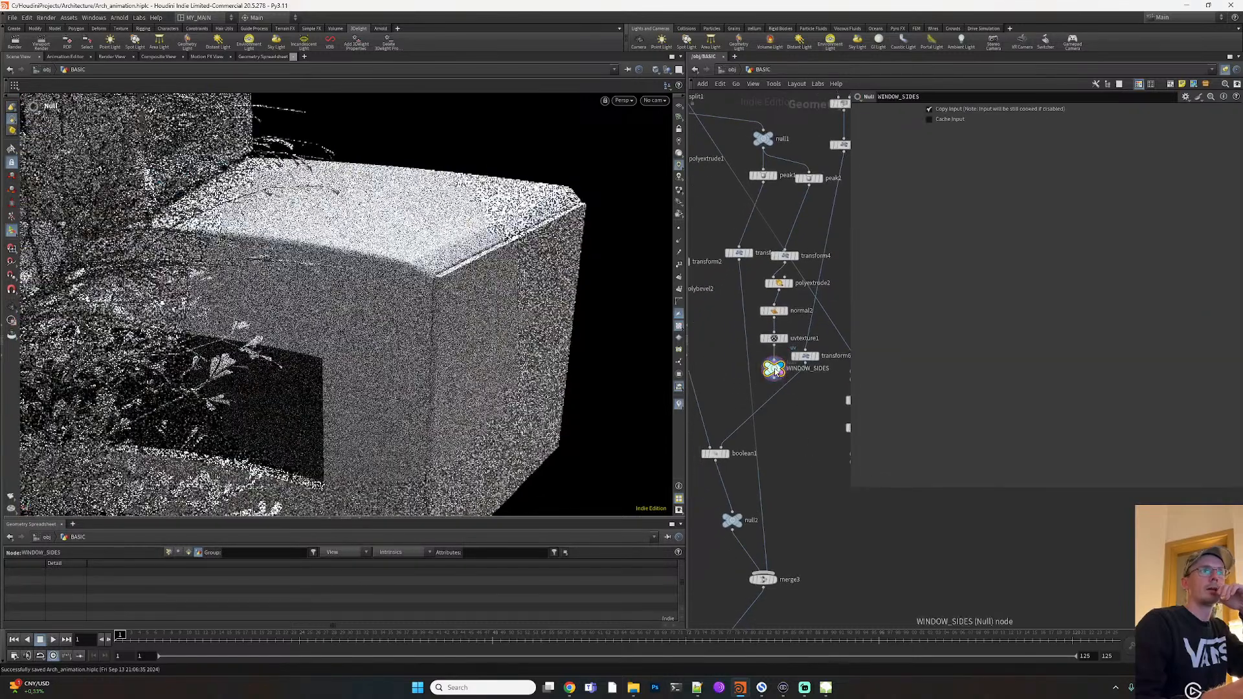
pyautogui.moveTo(798, 429); pyautogui.dragTo(804, 265, button='middle')
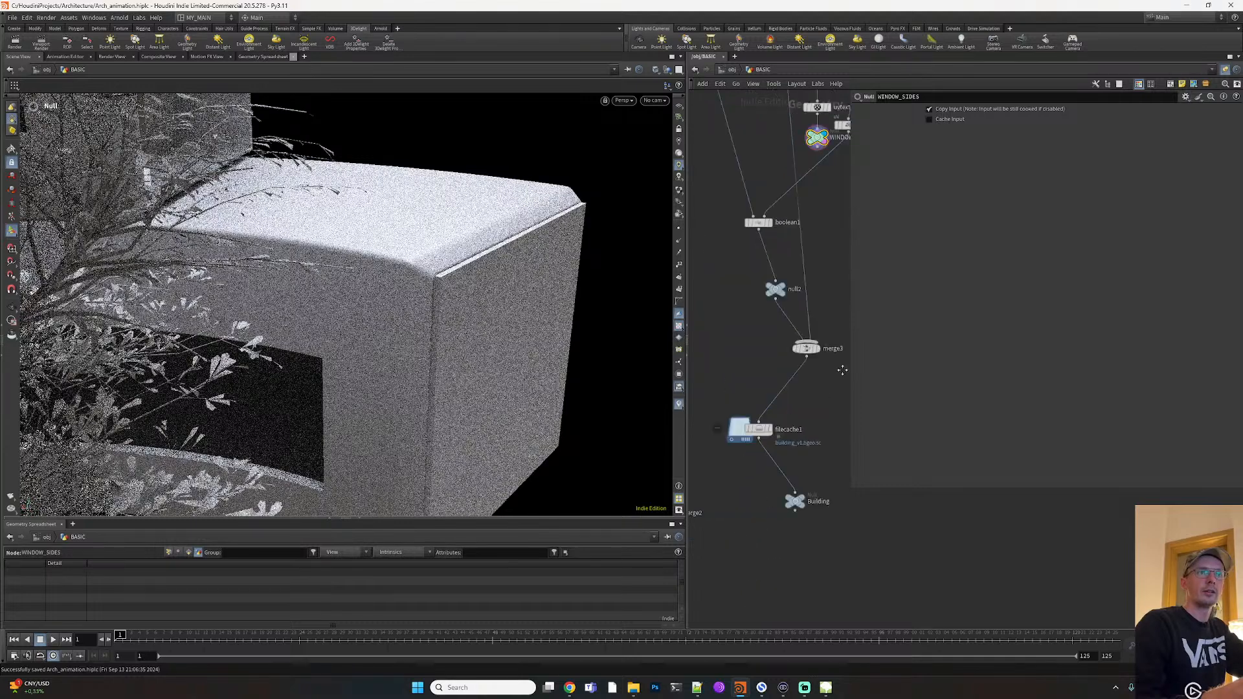
pyautogui.moveTo(822, 397); pyautogui.dragTo(881, 299, button='middle')
pyautogui.moveTo(744, 486); pyautogui.dragTo(783, 468, button='middle')
pyautogui.click(741, 466)
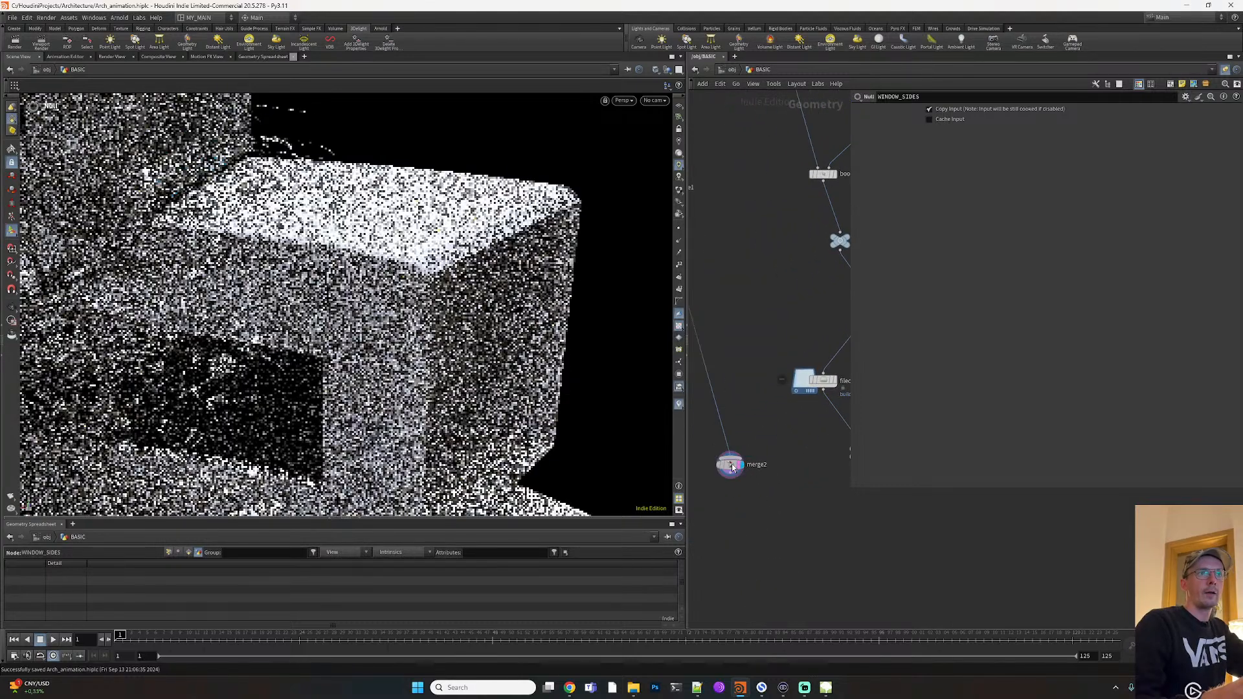
pyautogui.click(731, 464)
pyautogui.click(730, 69)
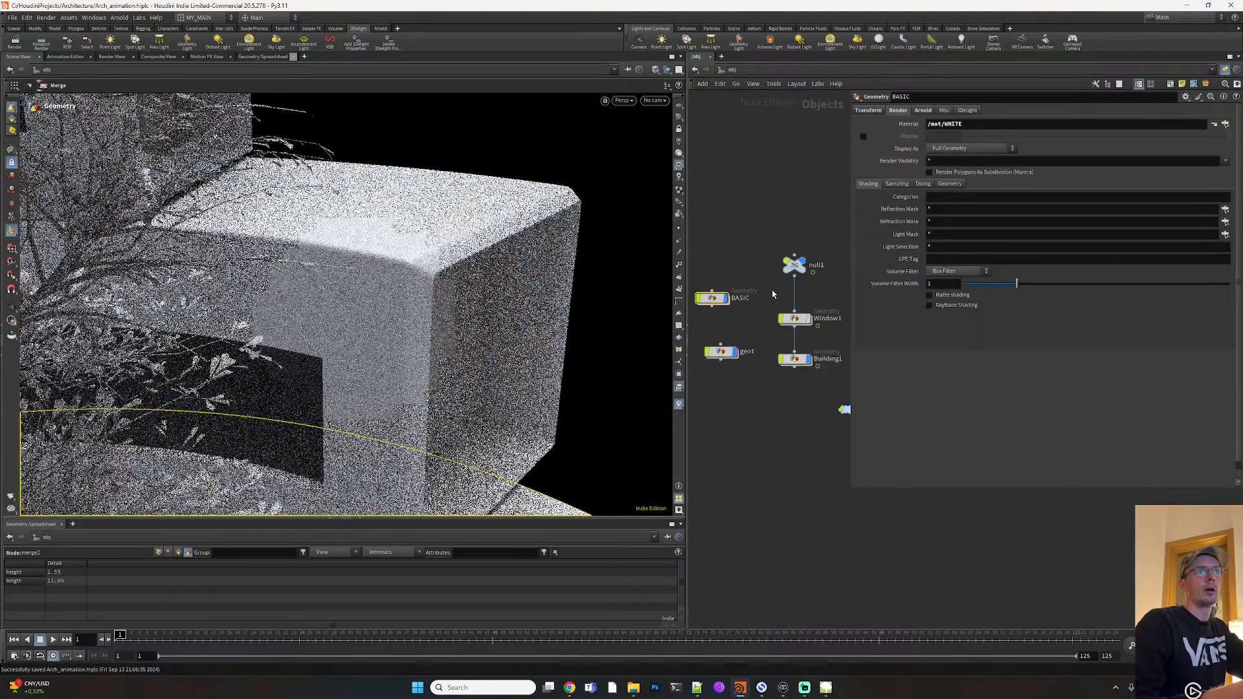
# Assign the /mat/WHITE material to the Window1 object
pyautogui.click(795, 320)
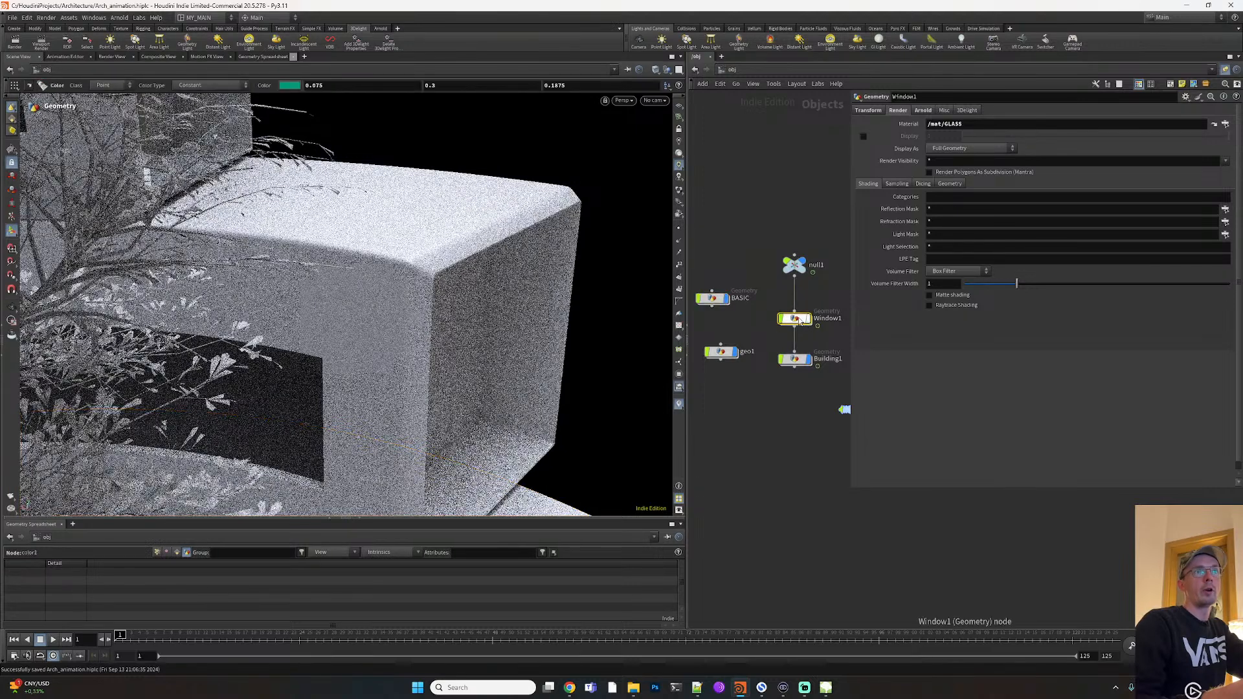
pyautogui.click(1225, 126)
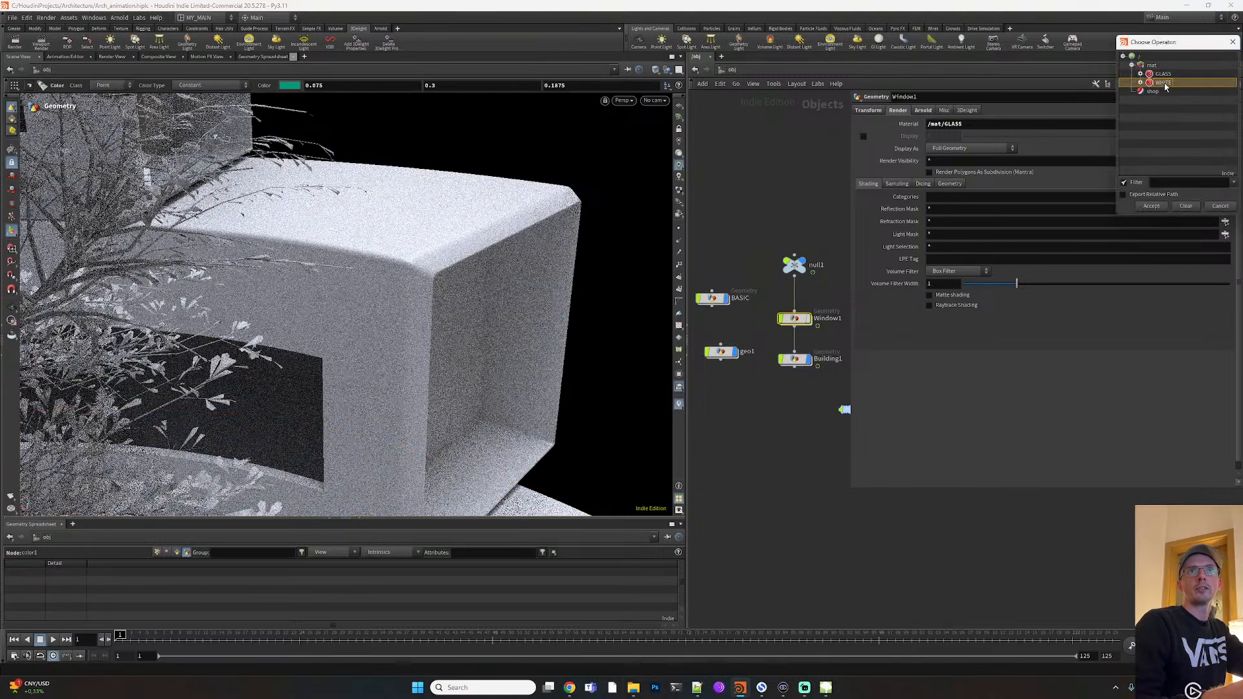
pyautogui.doubleClick(1165, 86)
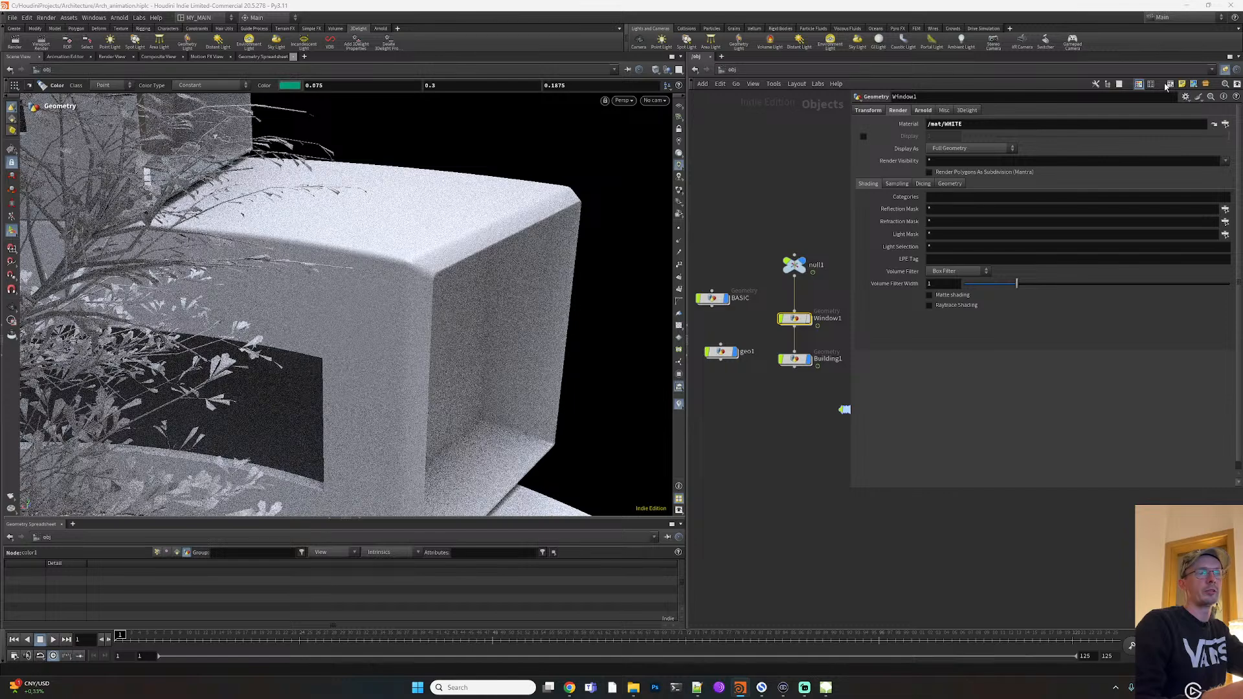
# Display the Window1 object and assign it the /mat/GLASS material, checking the side pane up close in the render
pyautogui.click(811, 321)
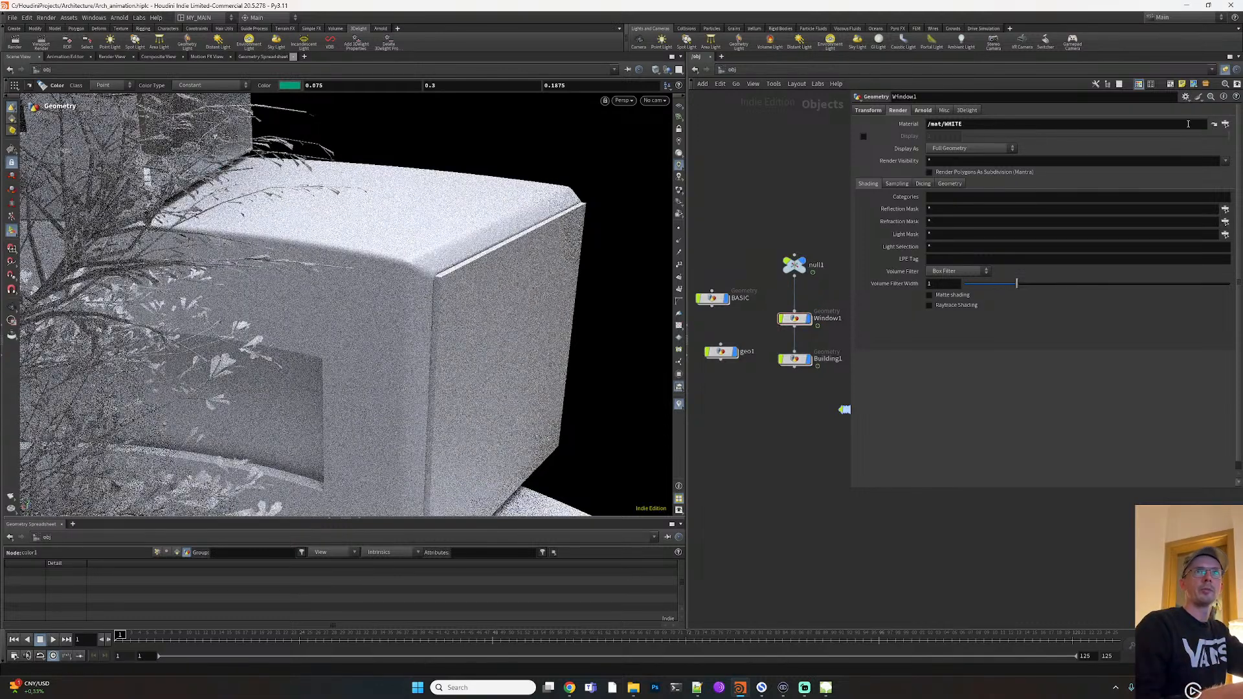
pyautogui.click(1225, 123)
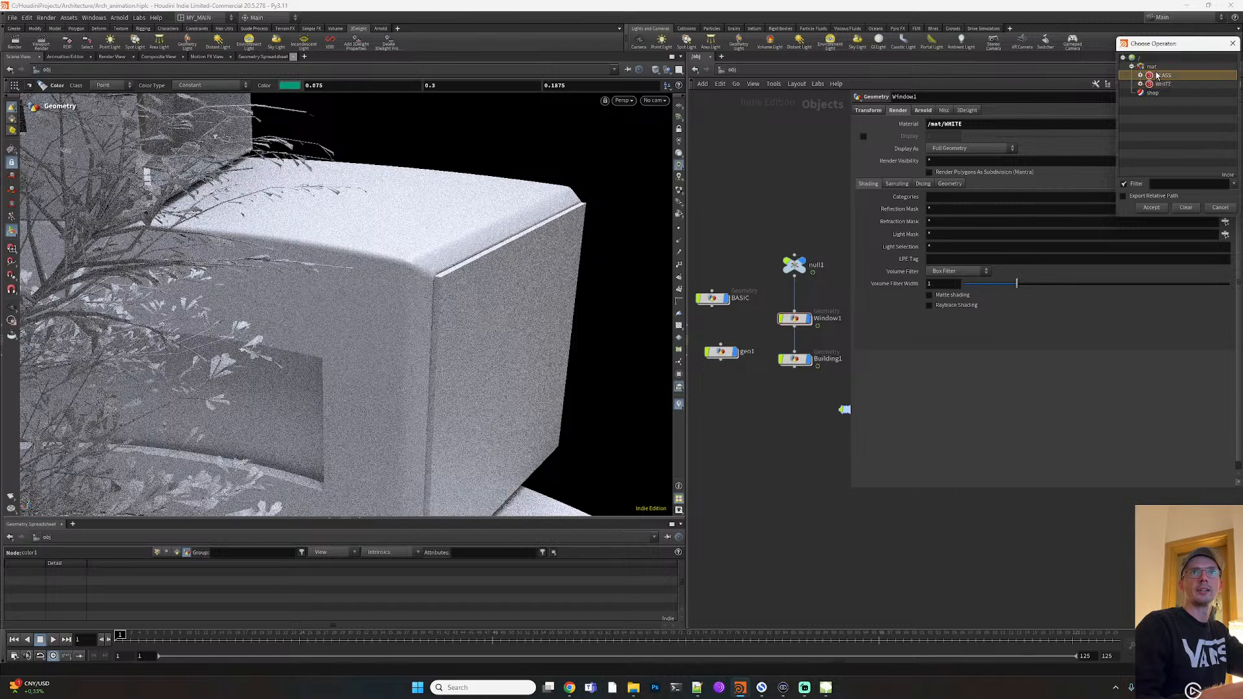
pyautogui.doubleClick(1158, 75)
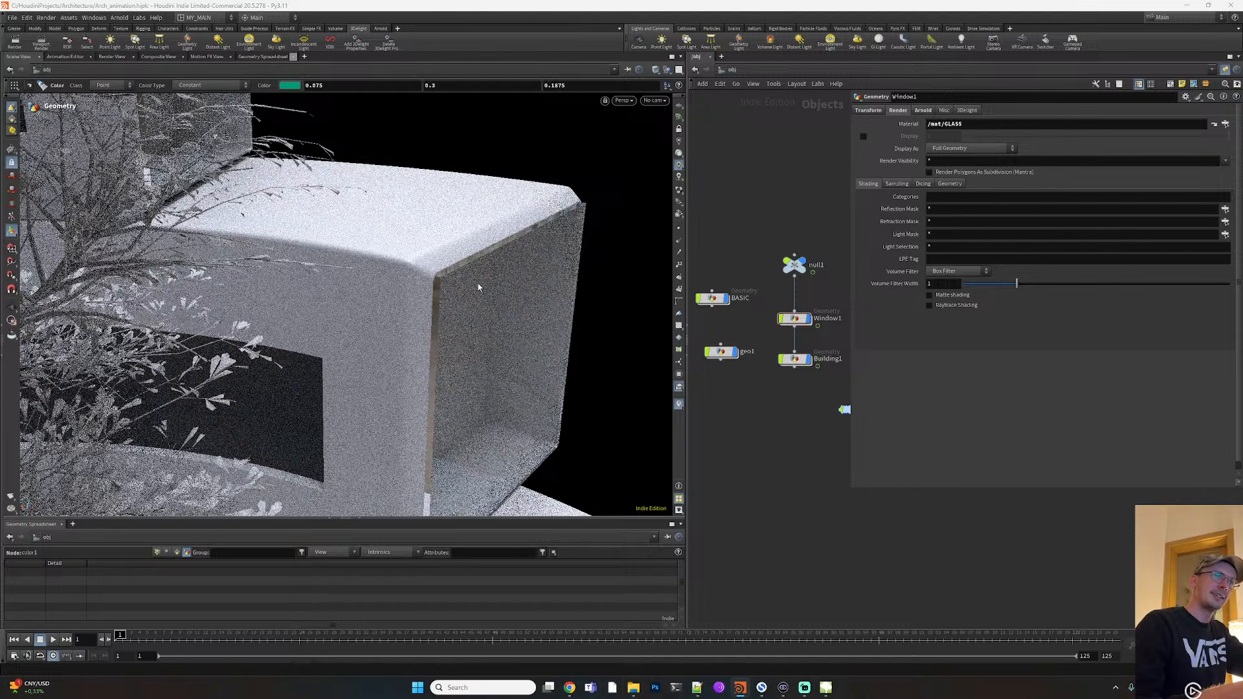
pyautogui.keyDown('alt'); pyautogui.moveTo(503, 383); pyautogui.dragTo(343, 336); pyautogui.keyUp('alt')
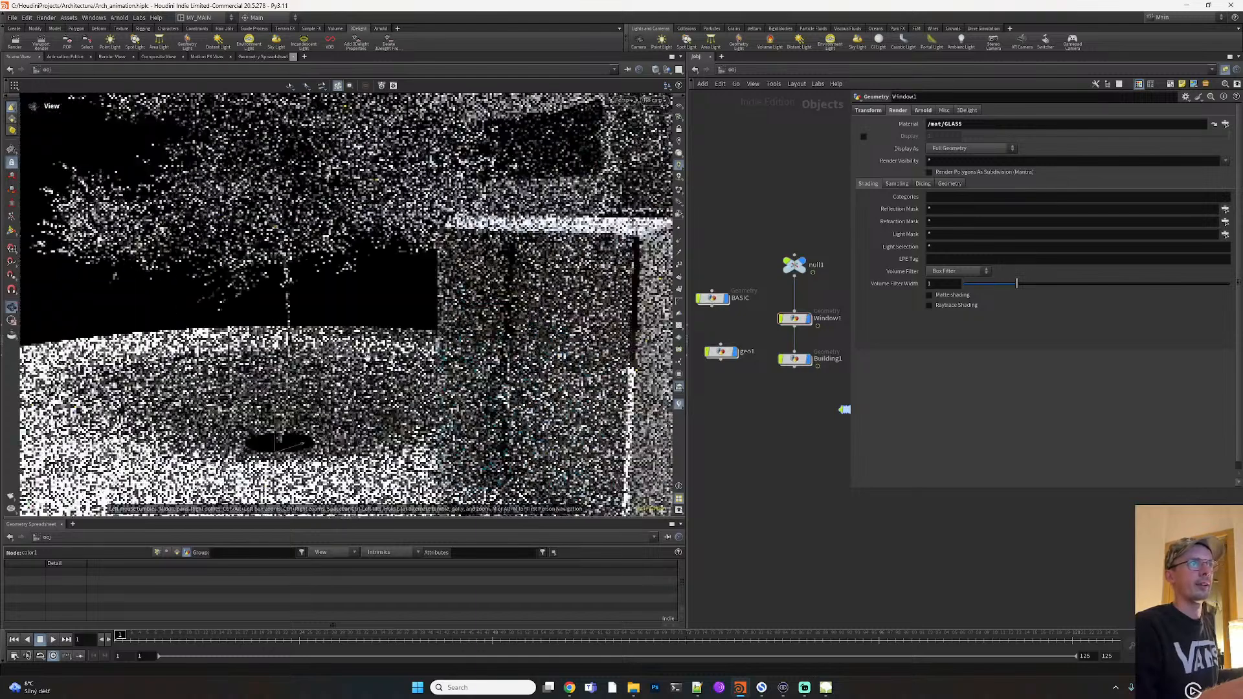
# Open the GLASS material's dlGlass1 node and set its reflection IOR to 2.2, with the whole building in view
pyautogui.press('2')
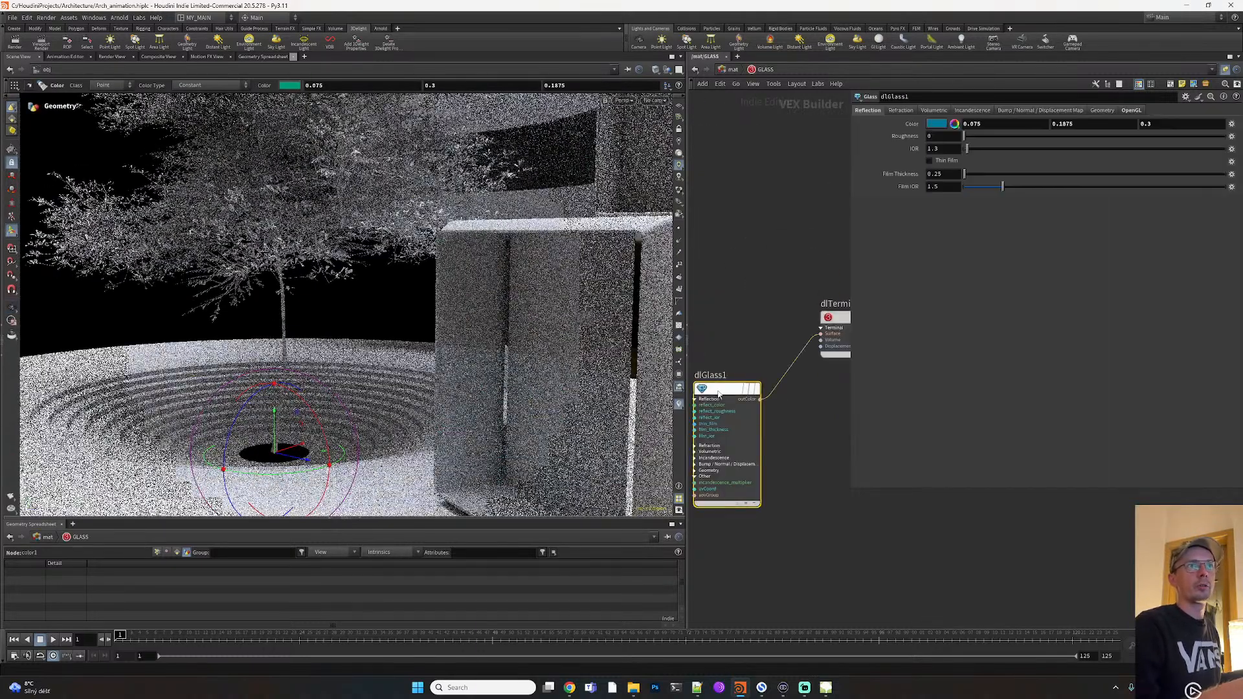
pyautogui.moveTo(725, 392); pyautogui.dragTo(727, 361)
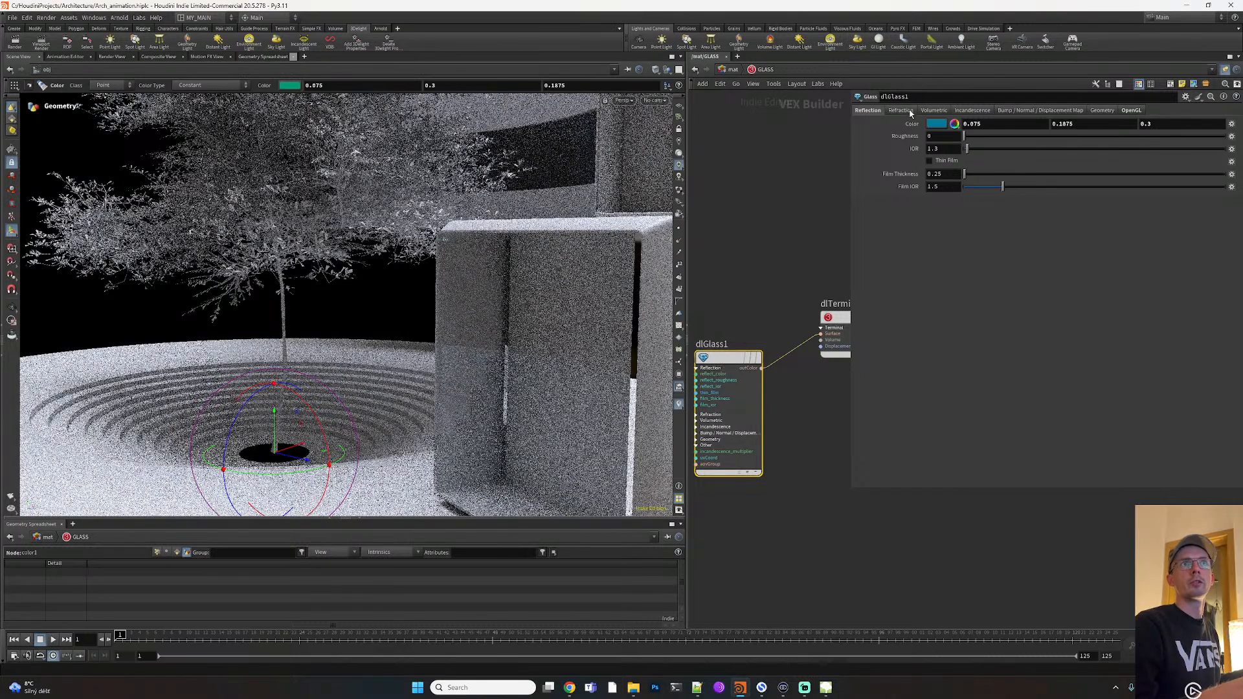
pyautogui.click(941, 162)
pyautogui.keyDown('alt'); pyautogui.moveTo(360, 350); pyautogui.dragTo(584, 337); pyautogui.keyUp('alt')
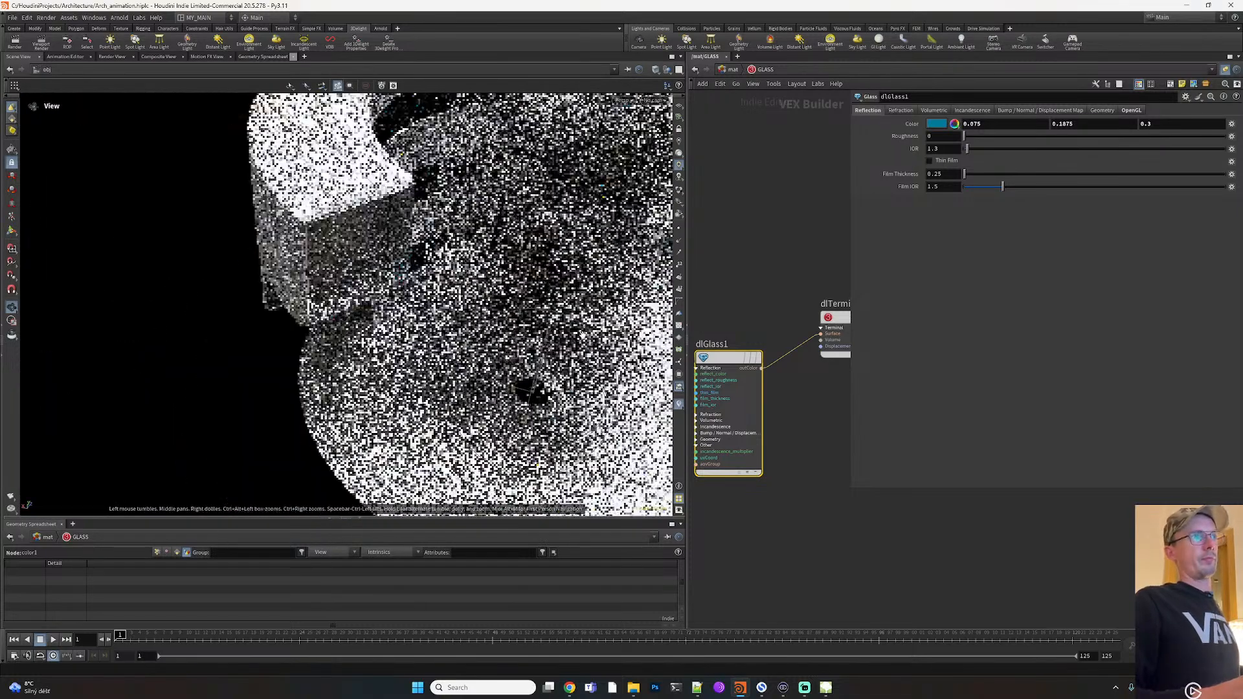
pyautogui.keyDown('alt'); pyautogui.moveTo(584, 337); pyautogui.dragTo(425, 371, button='right'); pyautogui.keyUp('alt')
pyautogui.keyDown('alt'); pyautogui.moveTo(425, 371); pyautogui.dragTo(327, 383, button='middle'); pyautogui.keyUp('alt')
pyautogui.keyDown('alt'); pyautogui.moveTo(327, 383); pyautogui.dragTo(335, 351); pyautogui.keyUp('alt')
pyautogui.keyDown('alt'); pyautogui.moveTo(381, 363); pyautogui.dragTo(362, 379, button='middle'); pyautogui.keyUp('alt')
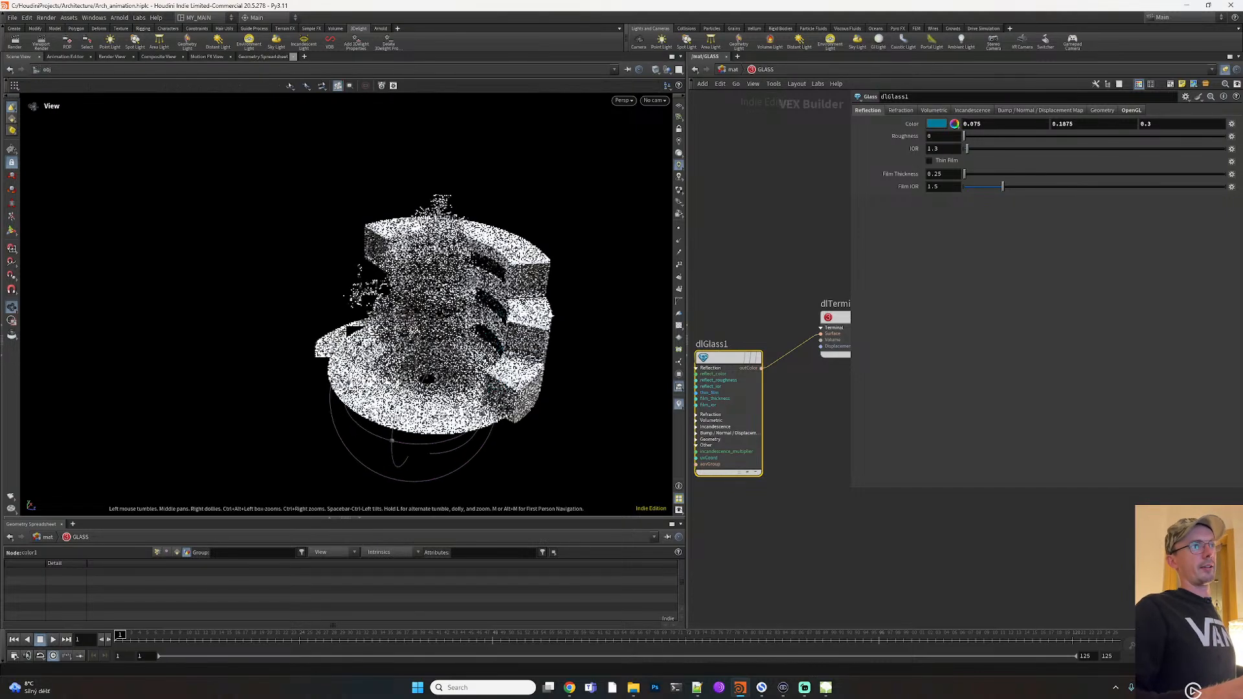
pyautogui.keyDown('alt'); pyautogui.moveTo(375, 378); pyautogui.dragTo(446, 363, button='right'); pyautogui.keyUp('alt')
pyautogui.keyDown('alt'); pyautogui.moveTo(490, 327); pyautogui.dragTo(540, 321); pyautogui.keyUp('alt')
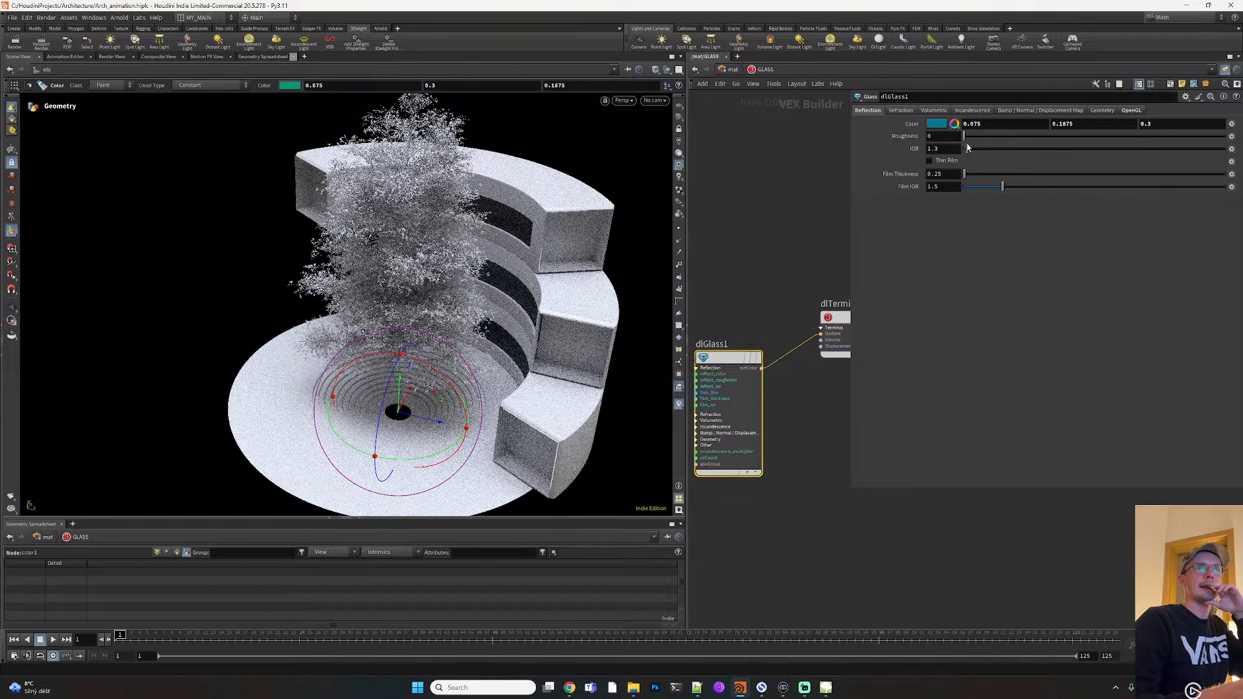
pyautogui.moveTo(972, 148)
pyautogui.mouseDown()
pyautogui.moveTo(995, 149)
pyautogui.moveTo(969, 149)
pyautogui.mouseUp()
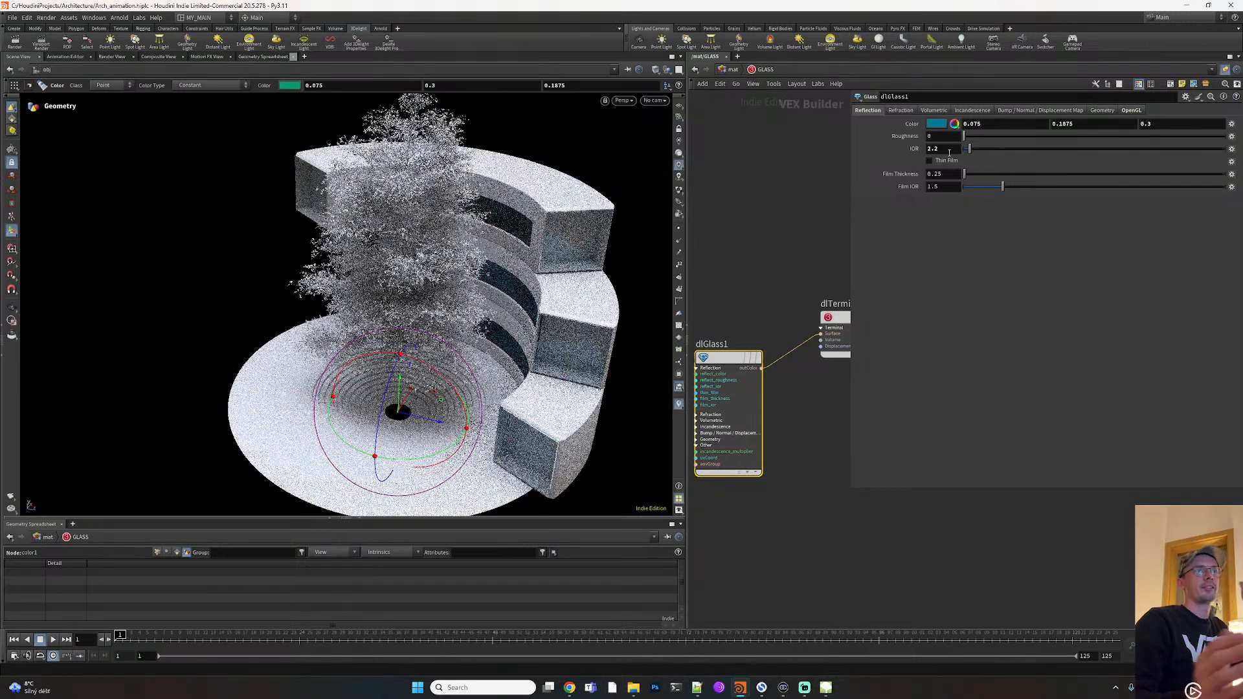
# Examine the window nodes inside the BASIC network and return to the object level
pyautogui.press('1')
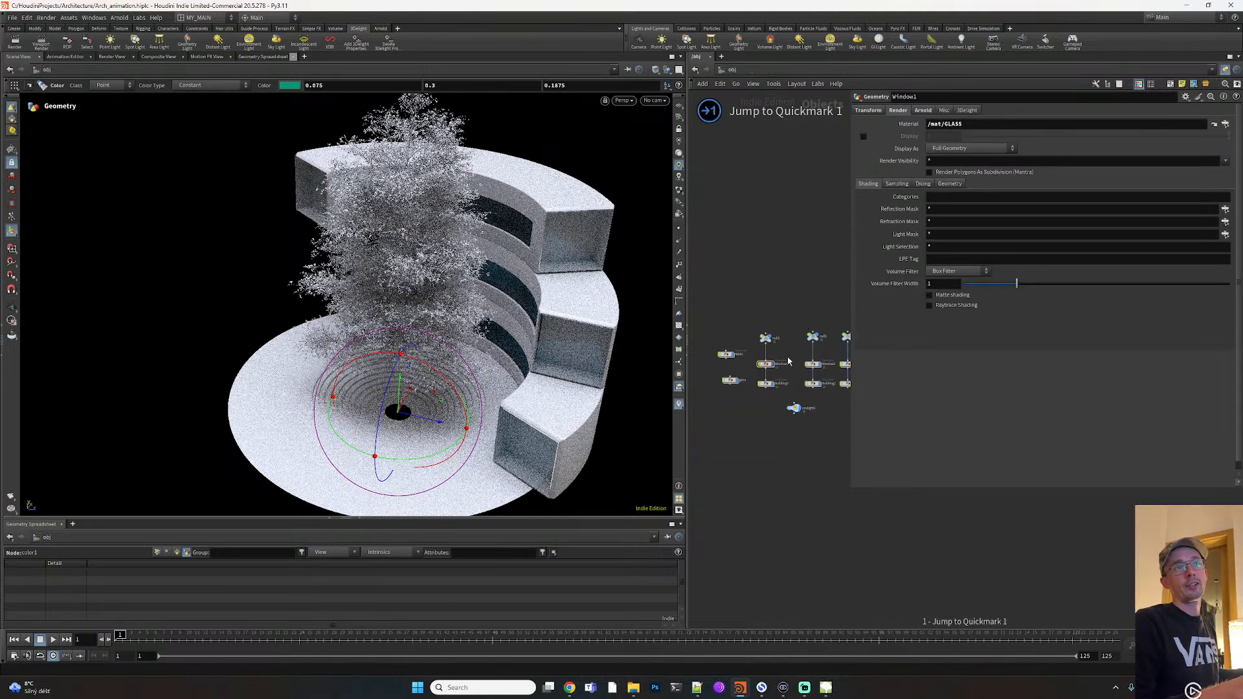
pyautogui.doubleClick(725, 358)
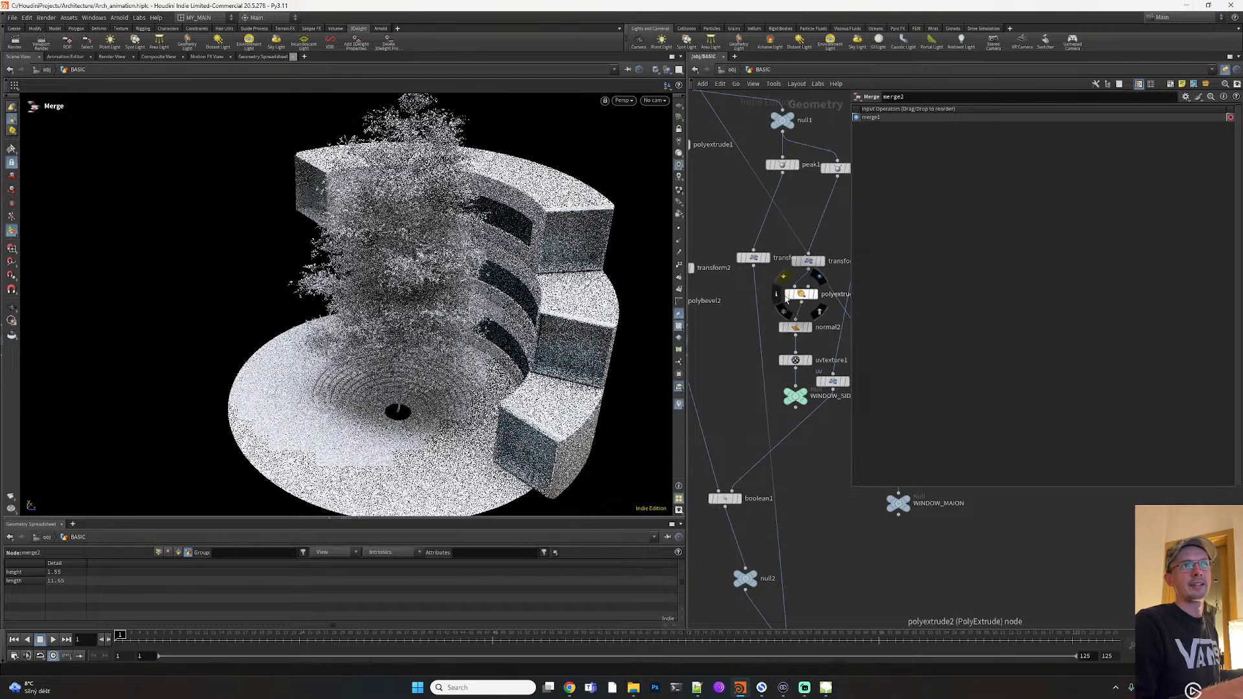
pyautogui.click(731, 70)
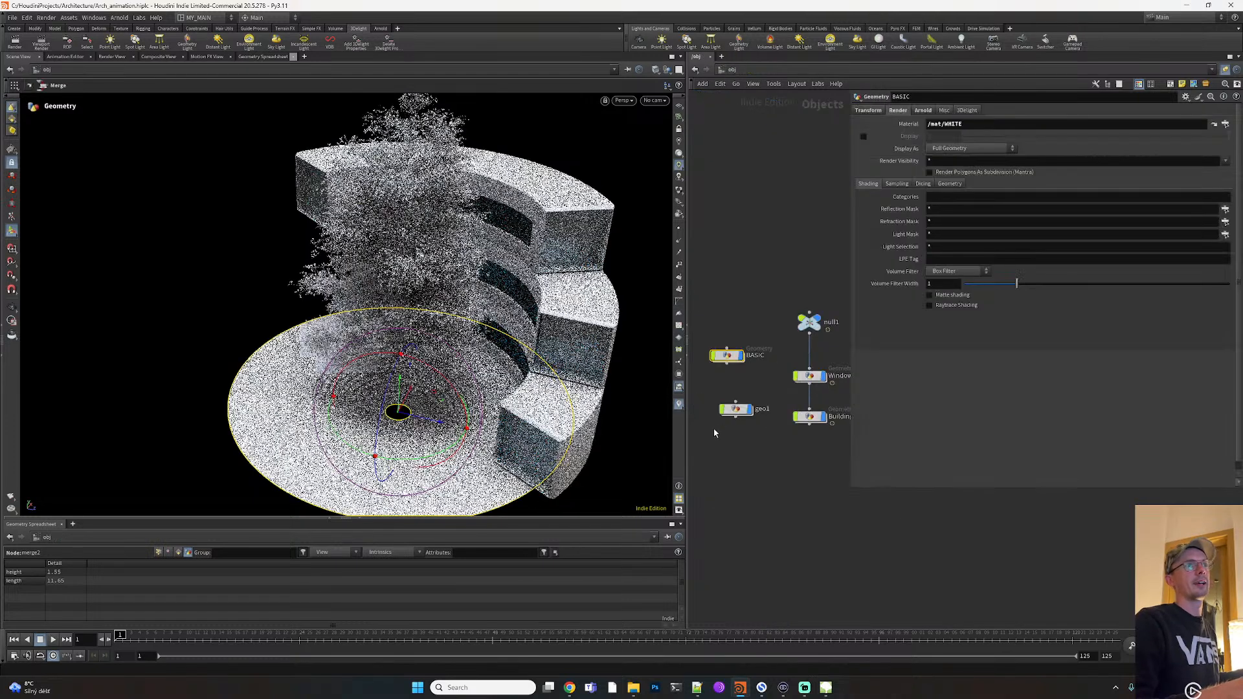
# Reopen the GLASS material and set dlGlass1's refraction roughness to 0.31
pyautogui.press('2')
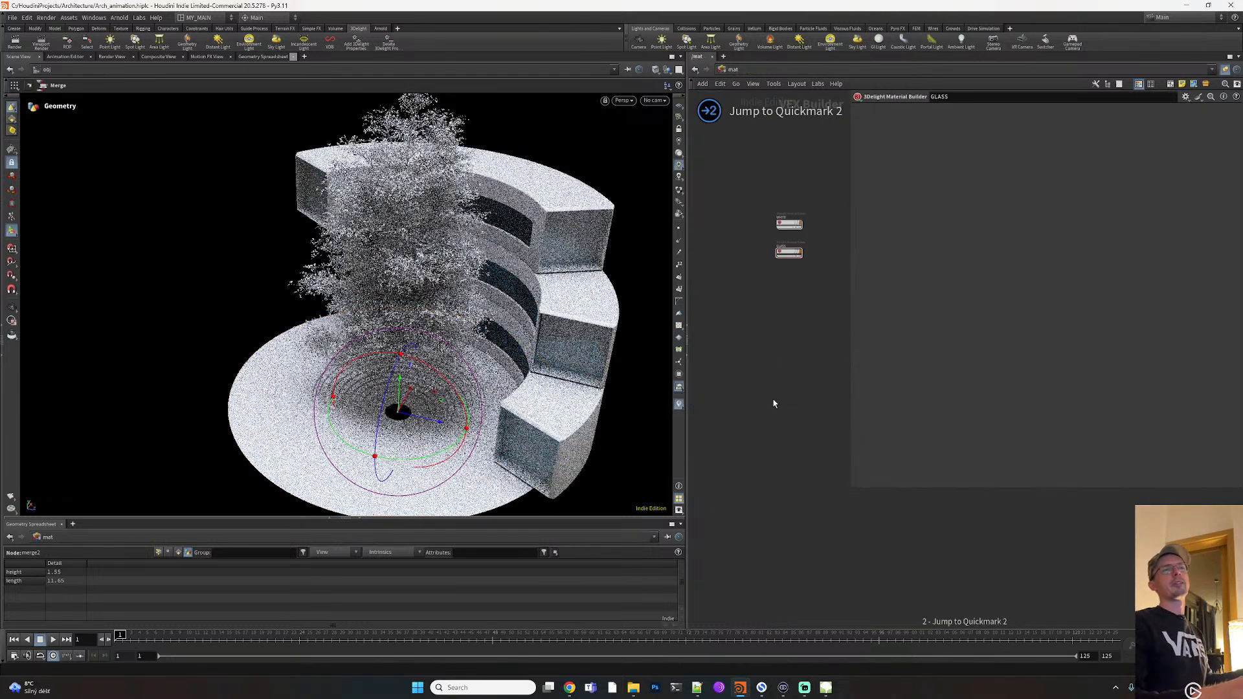
pyautogui.doubleClick(789, 254)
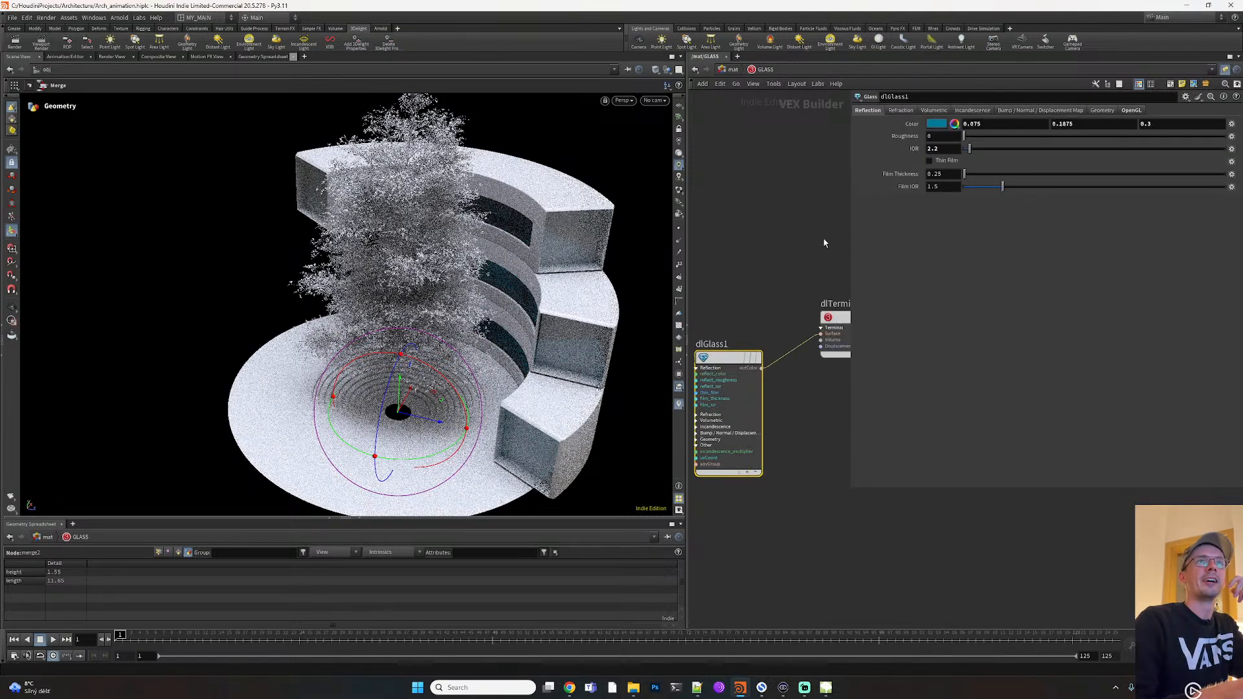
pyautogui.click(900, 111)
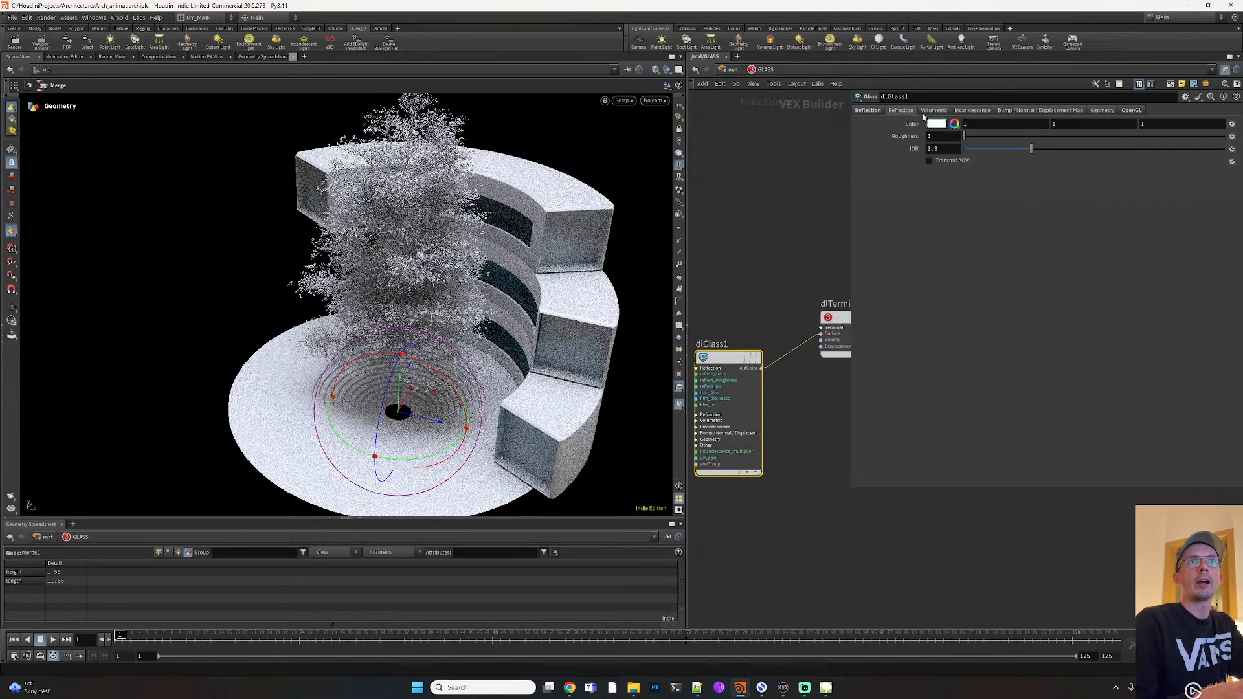
pyautogui.moveTo(969, 137); pyautogui.dragTo(1046, 135)
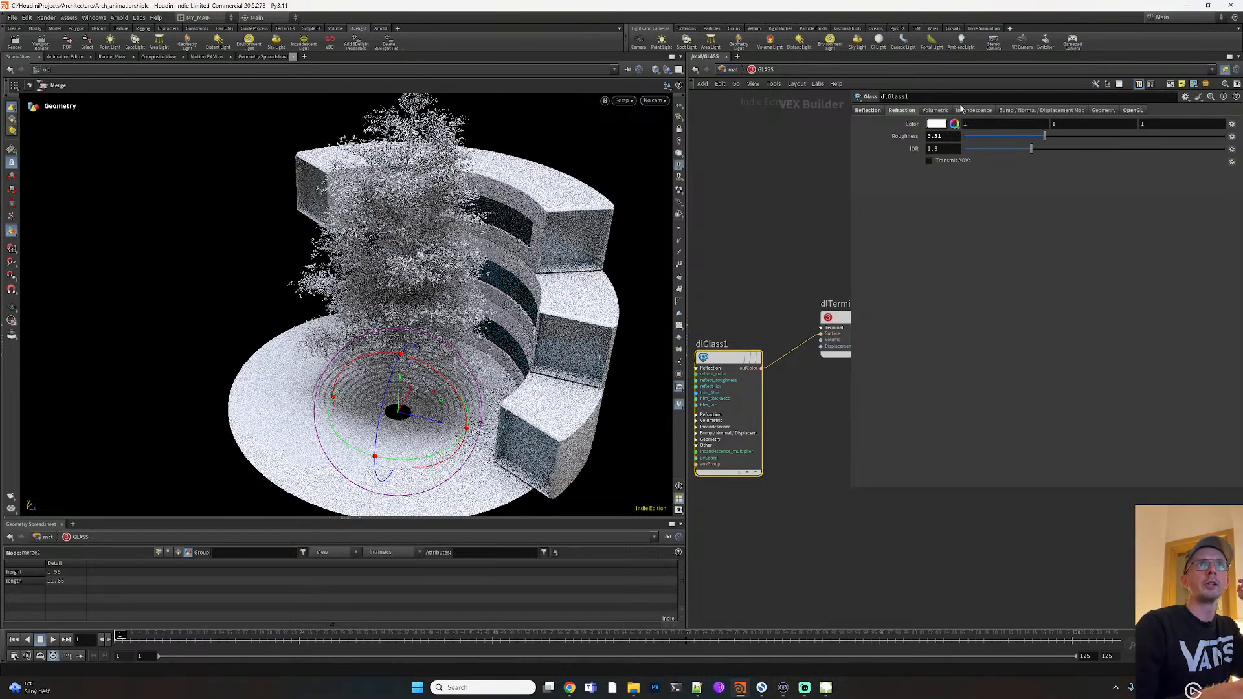
# Enable the volumetric option on the dlGlass1 node
pyautogui.click(935, 110)
pyautogui.click(962, 113)
pyautogui.click(943, 111)
pyautogui.click(930, 123)
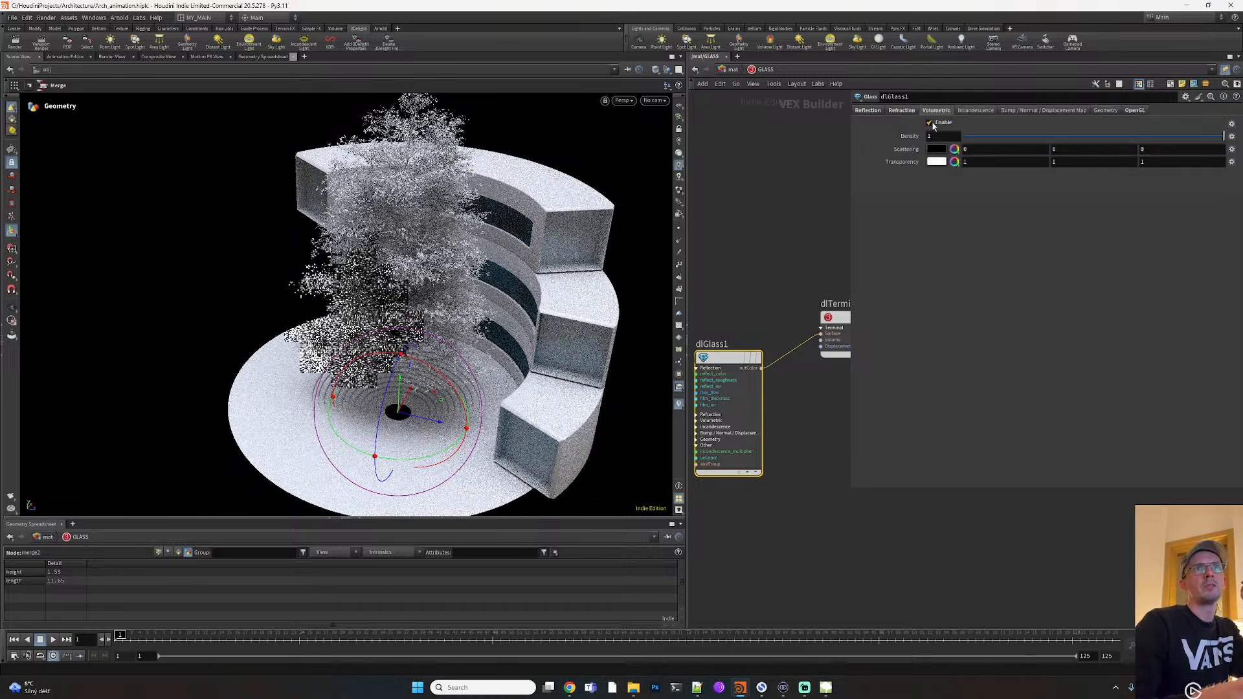
# Review dlGlass1's incandescence and bump settings and set its reflection roughness to 0.215
pyautogui.click(974, 111)
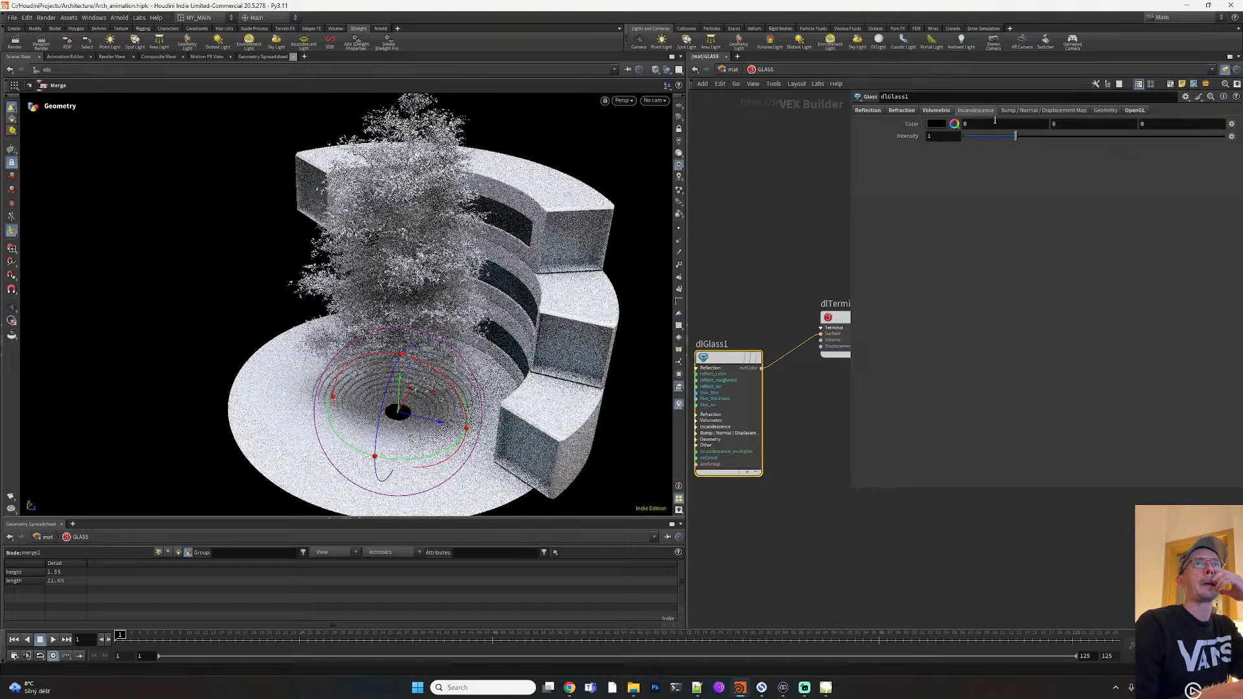
pyautogui.click(901, 110)
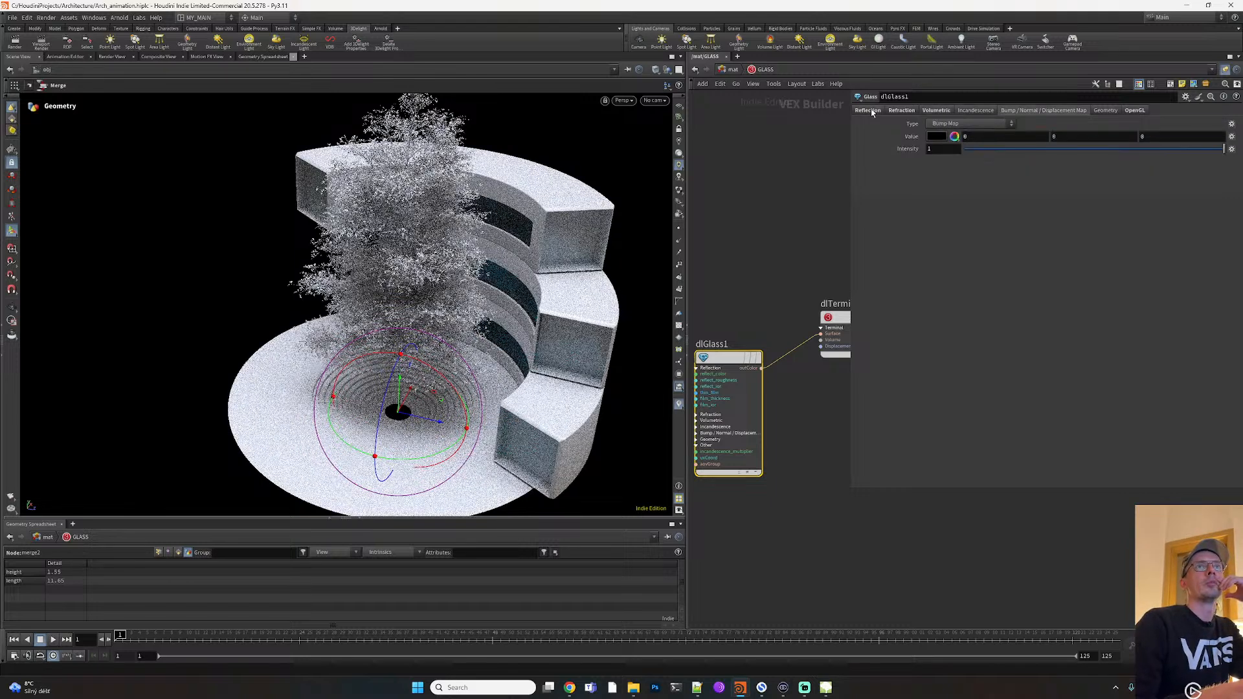
pyautogui.click(868, 110)
pyautogui.moveTo(964, 137); pyautogui.dragTo(1019, 136)
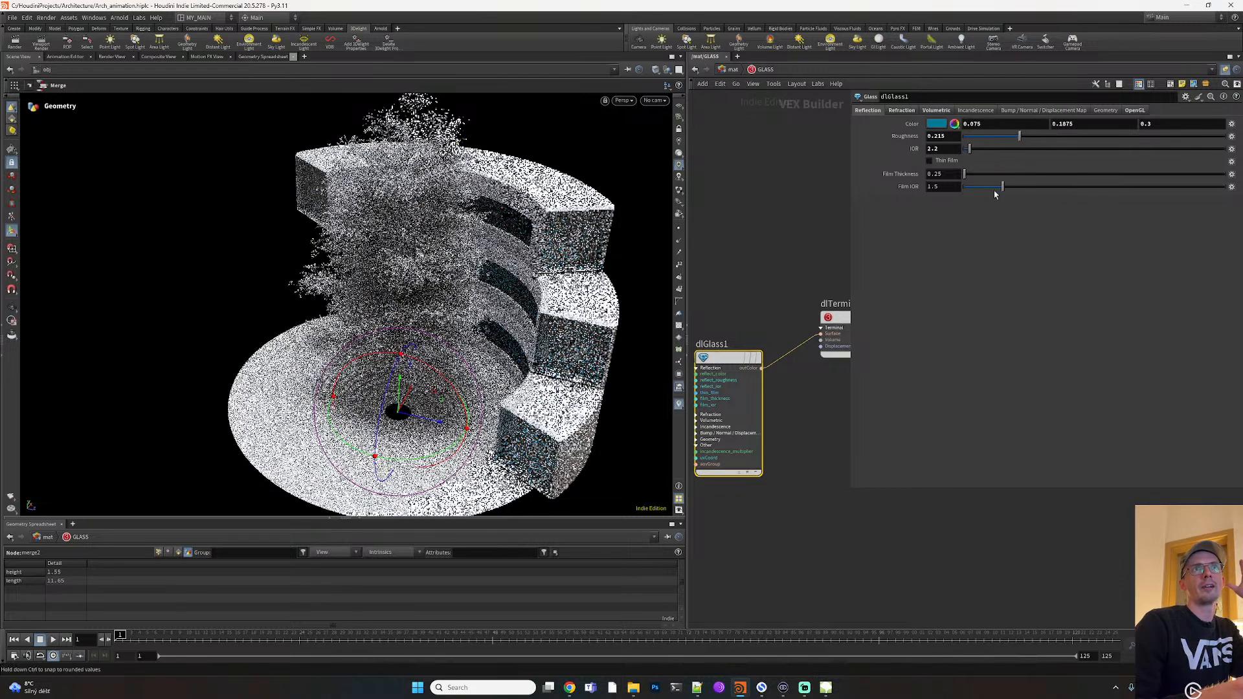